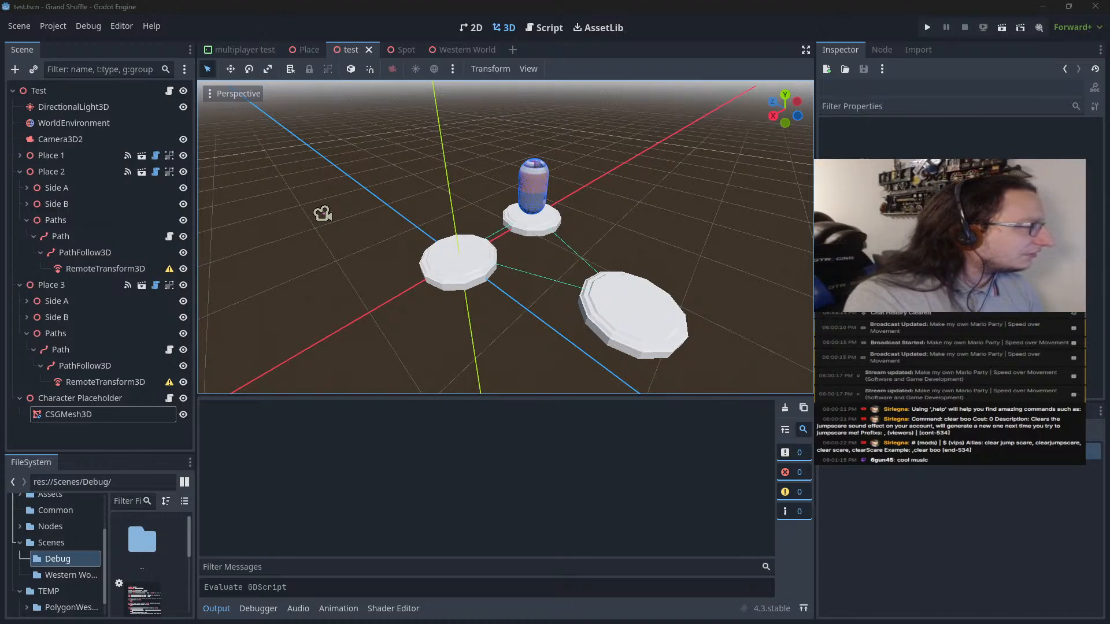
Examine the board layout diagram from the Map Themes page in Notion at 200% zoom, and return to Godot
left_click_drag(0, 427, 555, 5)
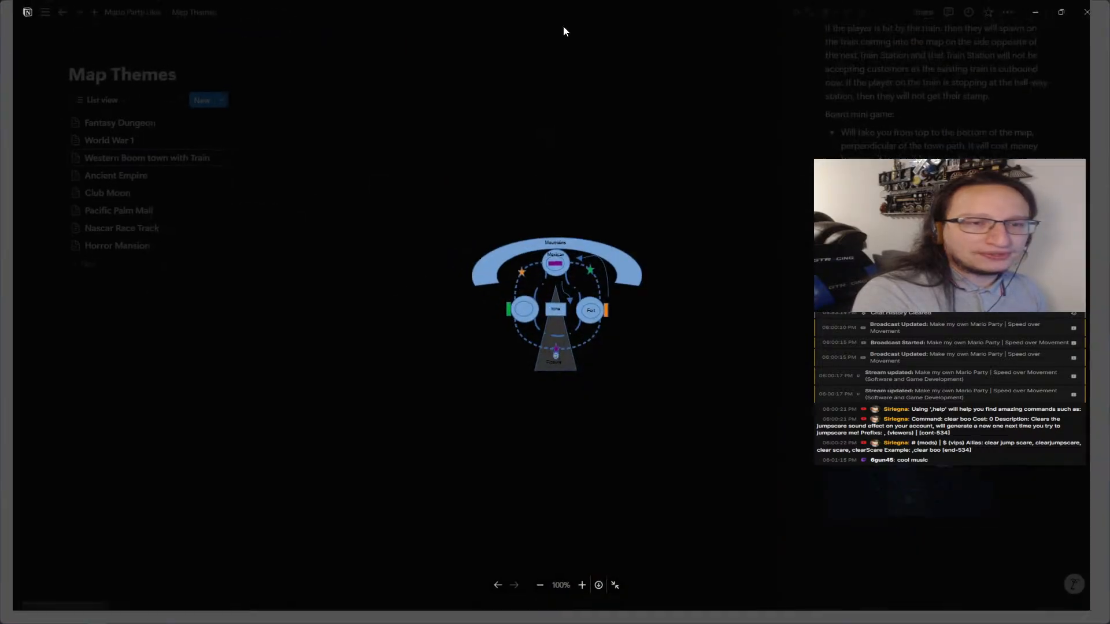
left_click(553, 230)
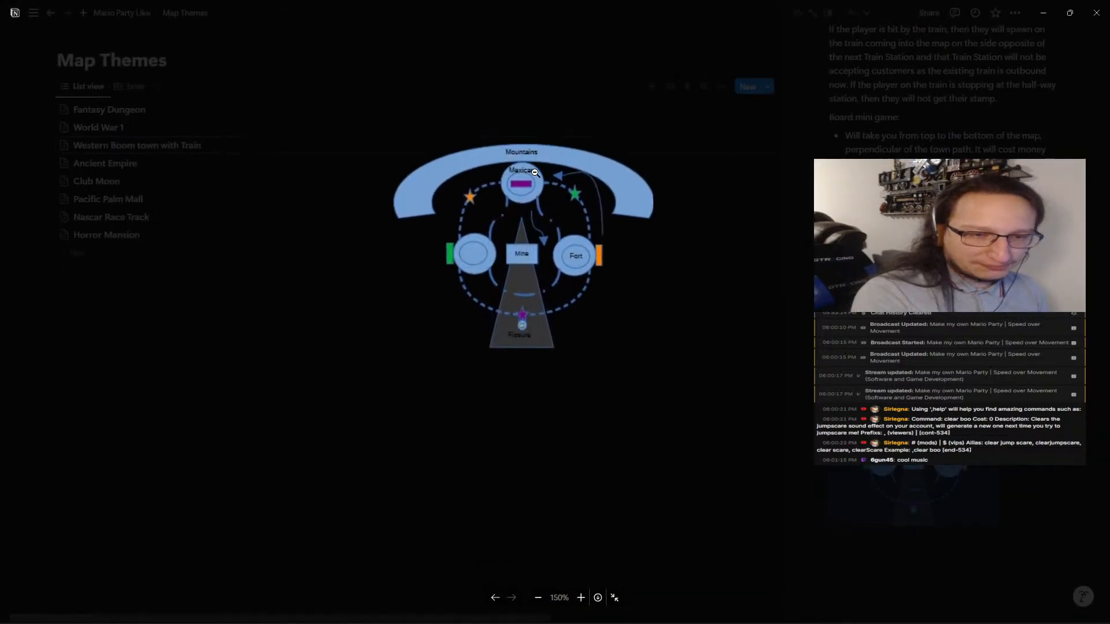
left_click(581, 599)
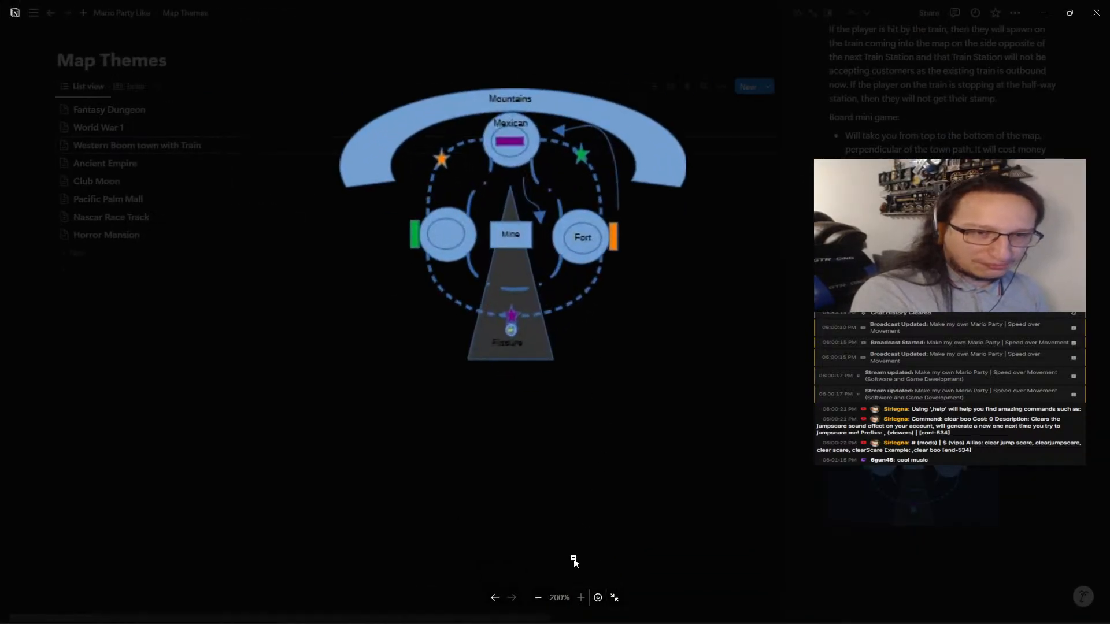
left_click_drag(712, 230, 773, 288)
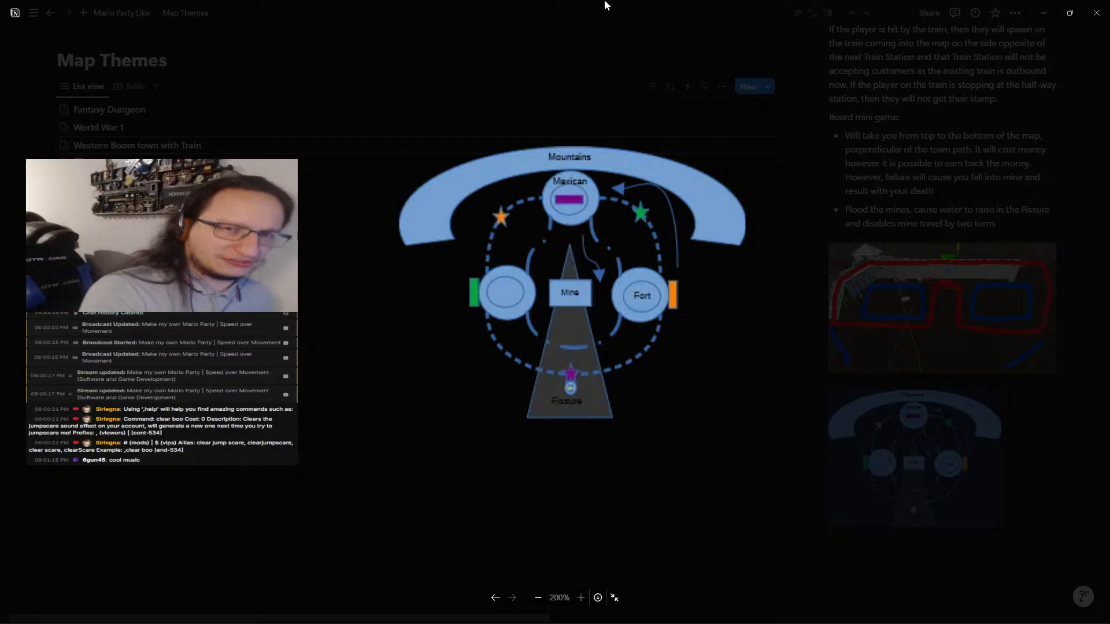
left_click_drag(560, 12, 0, 232)
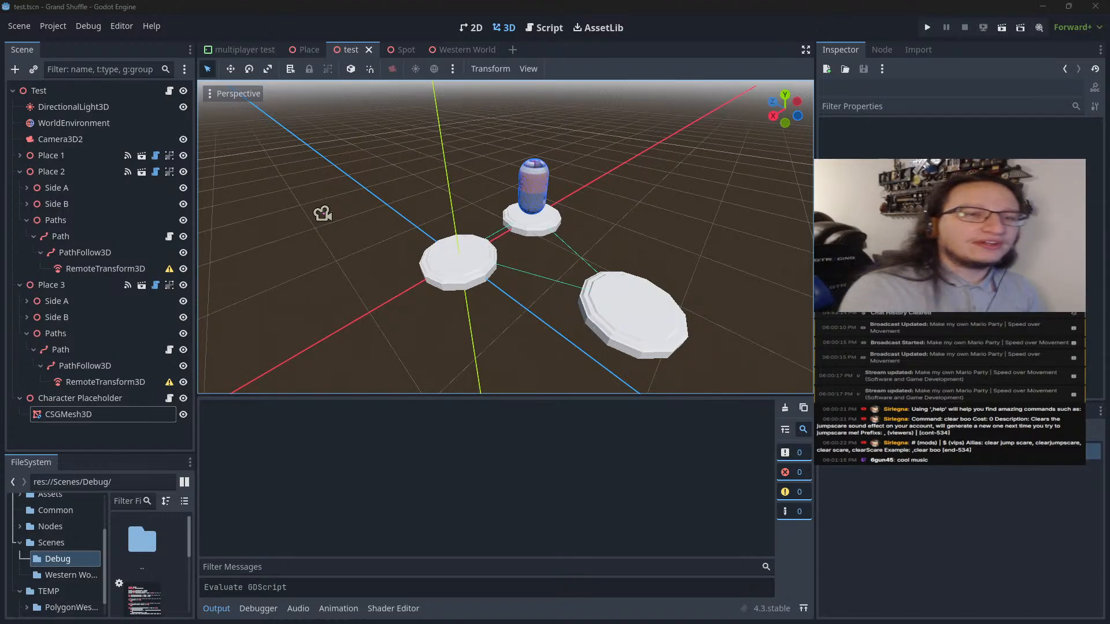
left_click(533, 149)
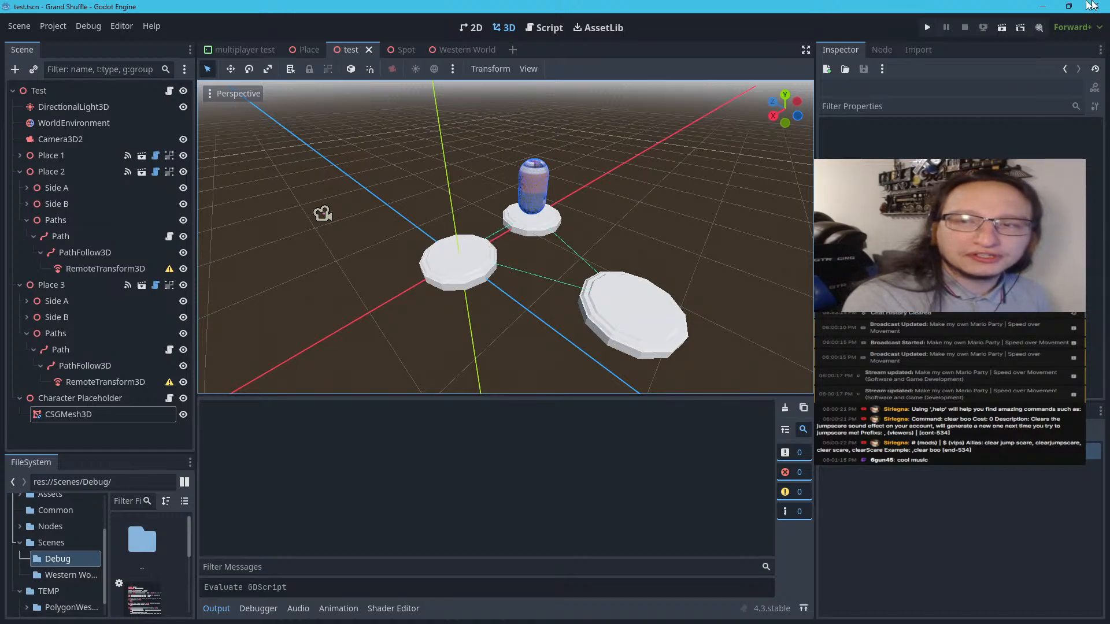
Run the test scene, fit the game window above the output log, and trigger a character move
left_click(1002, 27)
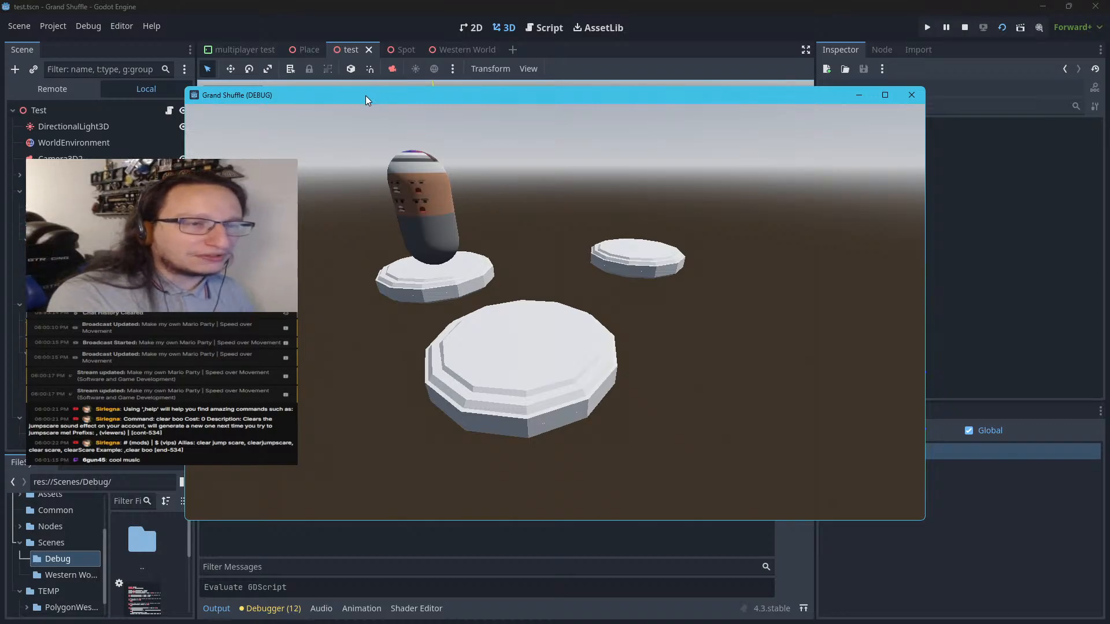
left_click_drag(366, 95, 348, 25)
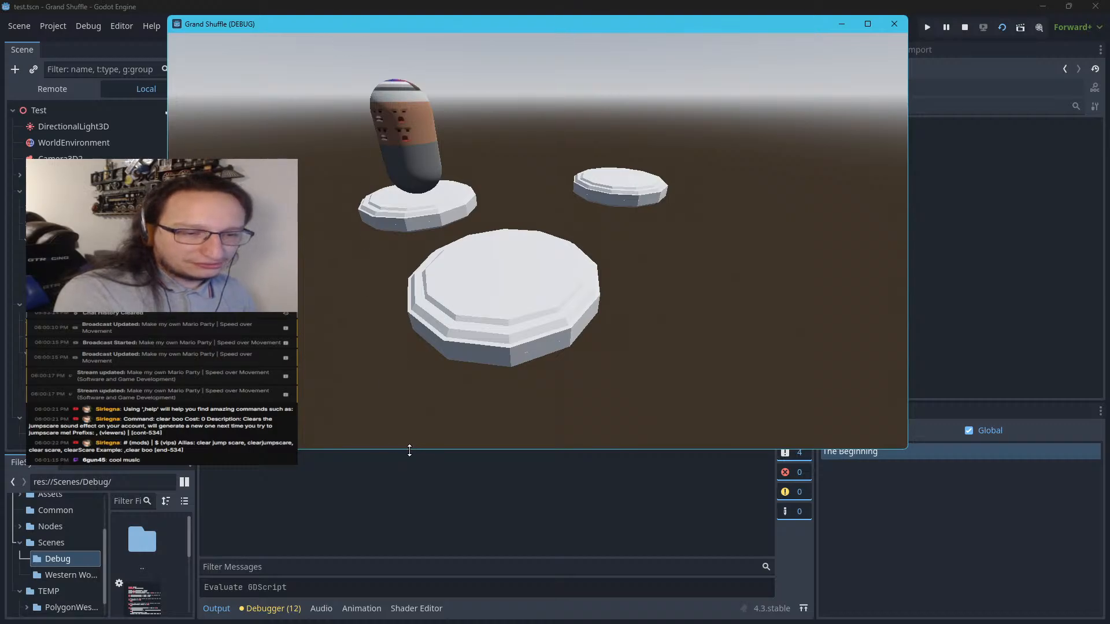
left_click_drag(407, 450, 408, 396)
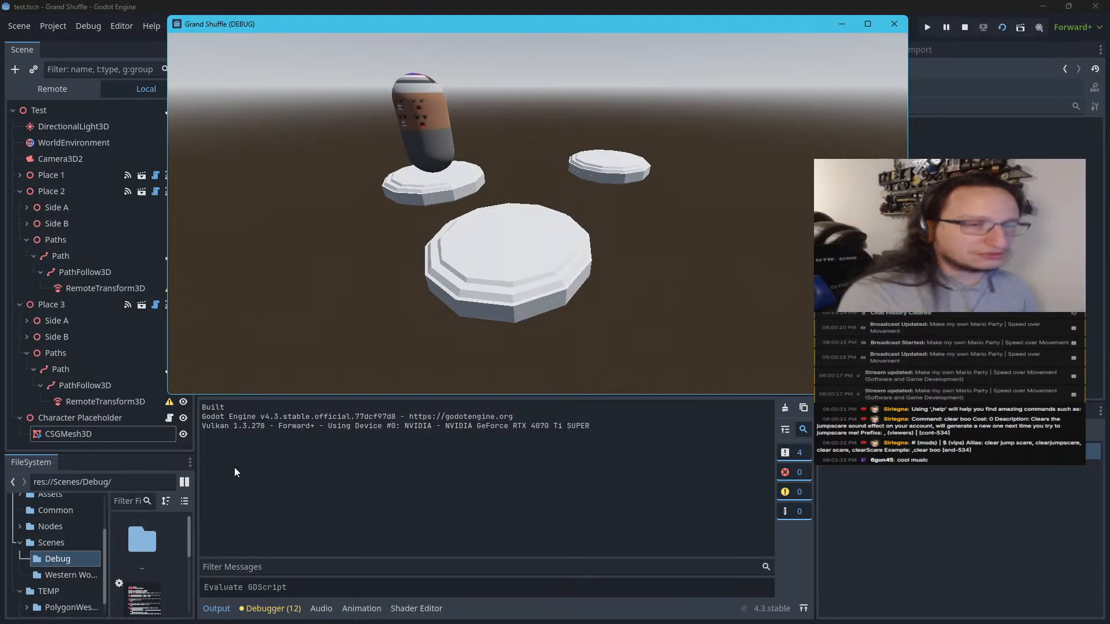
key("space")
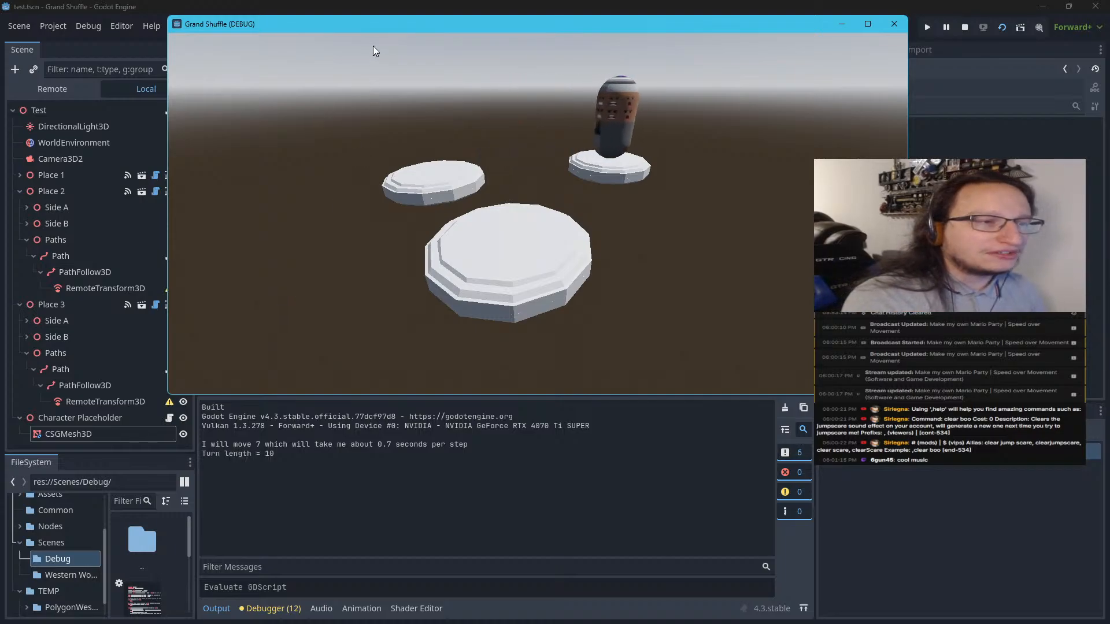
Inspect the Character Placeholder node's live properties in the running game's remote scene tree
left_click_drag(380, 31, 0, 174)
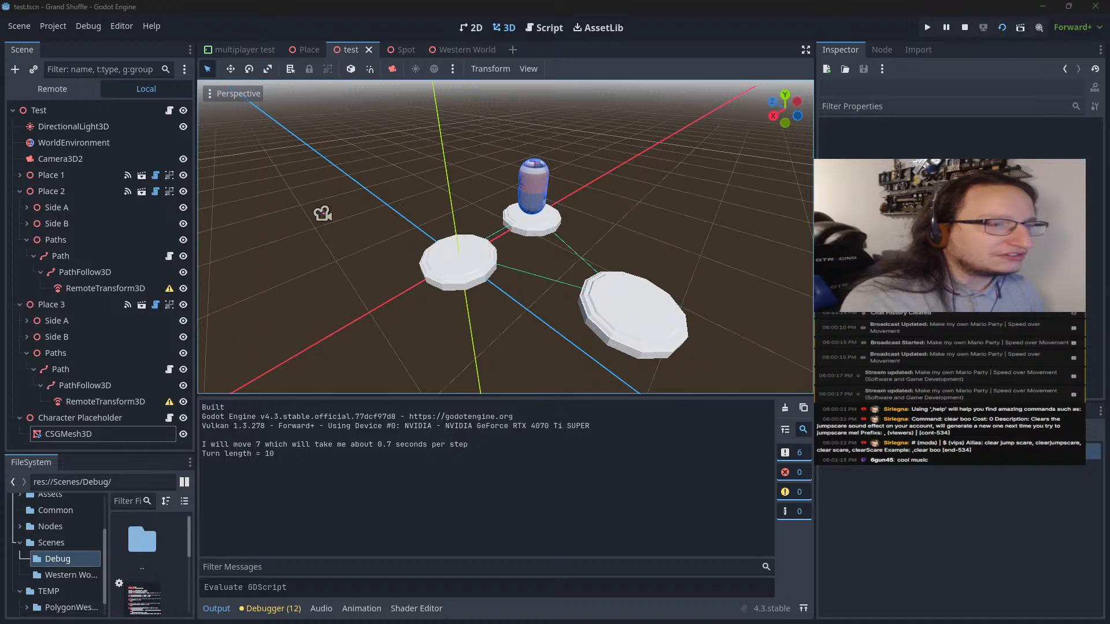
left_click(81, 84)
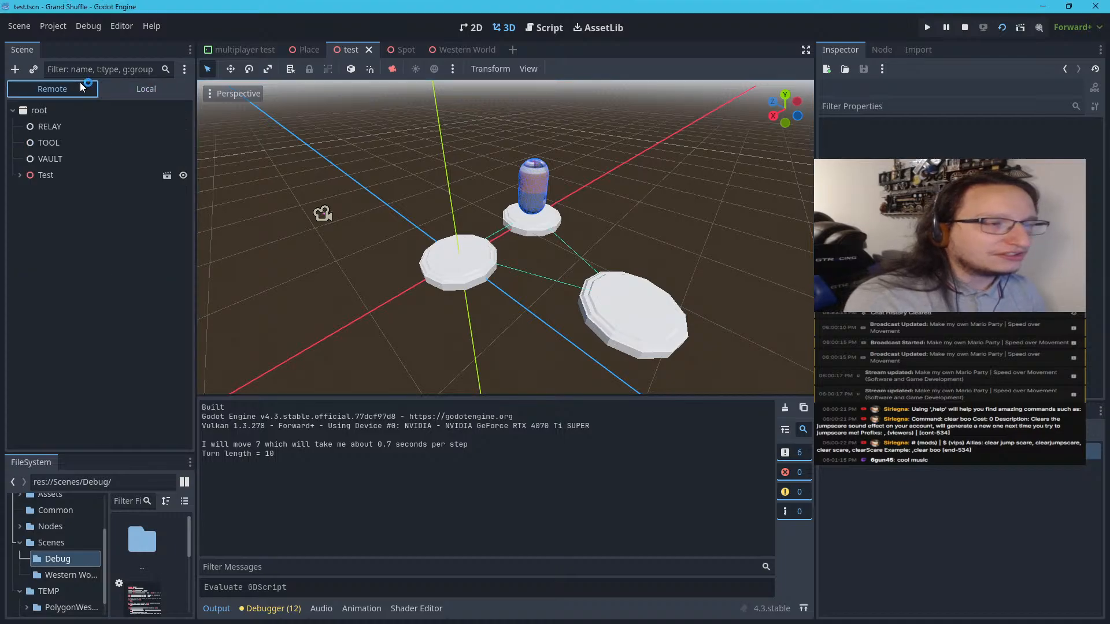
left_click(25, 175)
left_click(20, 175)
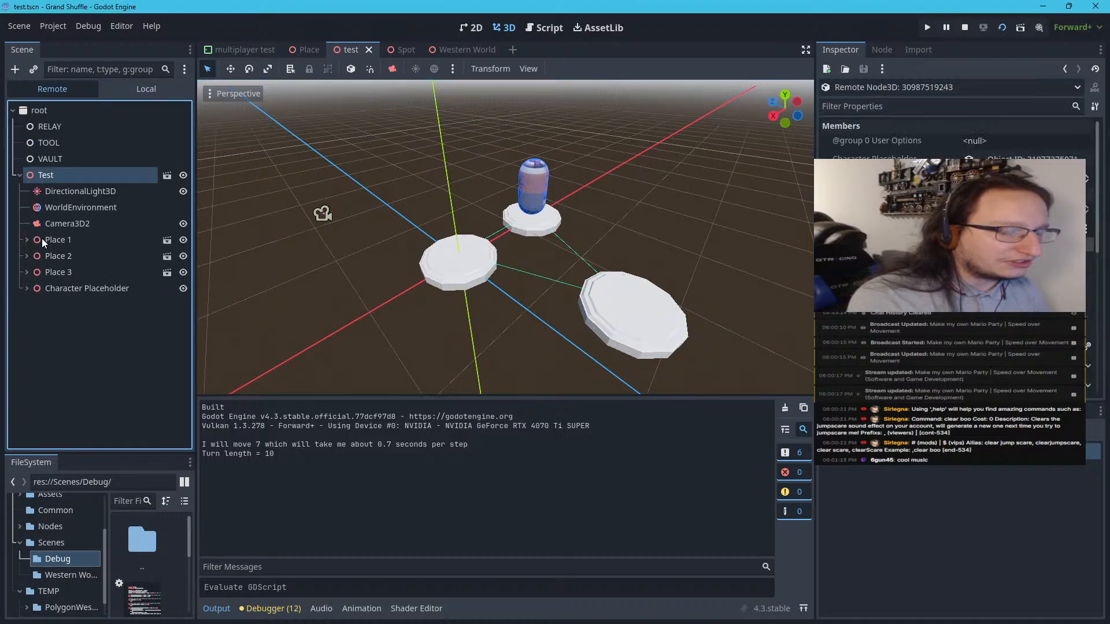
left_click(41, 274)
left_click(45, 289)
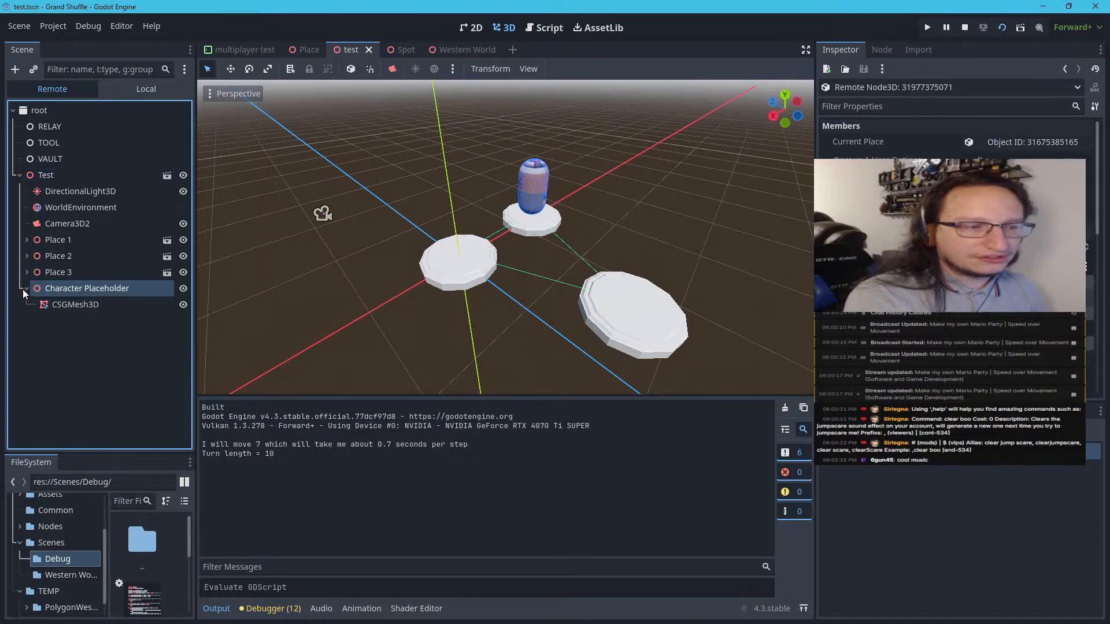
scroll(894, 230, "down", 3)
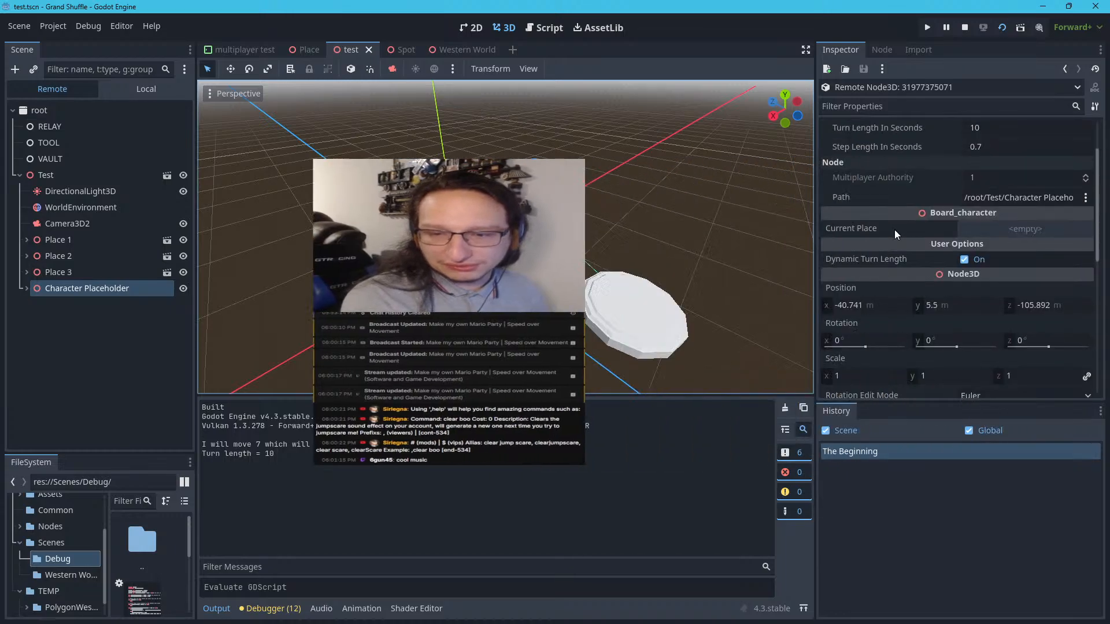
Set the running Character Placeholder's X position to 28.259 m
left_click(896, 273)
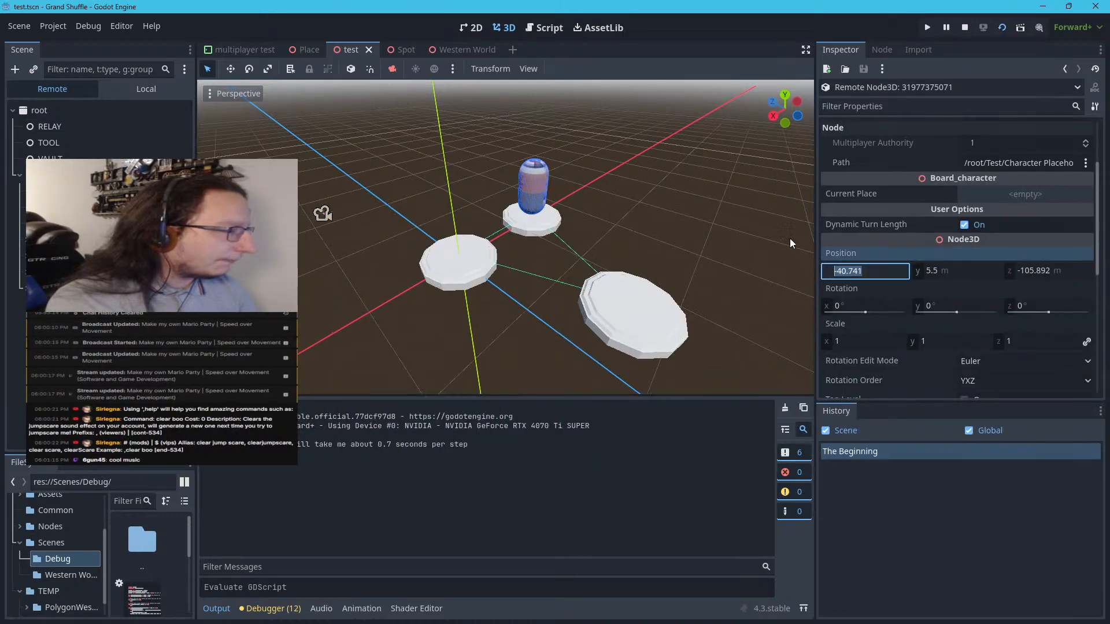
type("-16.741")
key("Up")
key("Up")
key("Up")
key("Up")
key("Up")
key("Up")
key("Up")
key("Up")
key("Up")
key("Up")
key("Up")
key("Up")
key("Up")
key("Up")
key("Up")
key("Up")
key("Up")
key("Up")
key("Up")
key("Up")
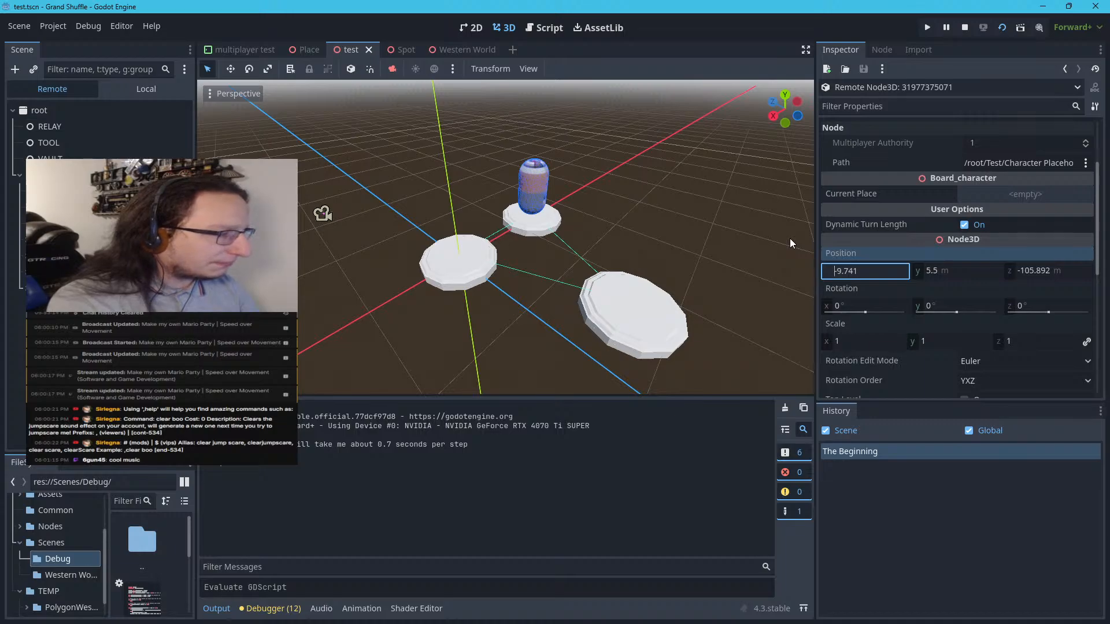
key("Up")
key("Up")
key("Up")
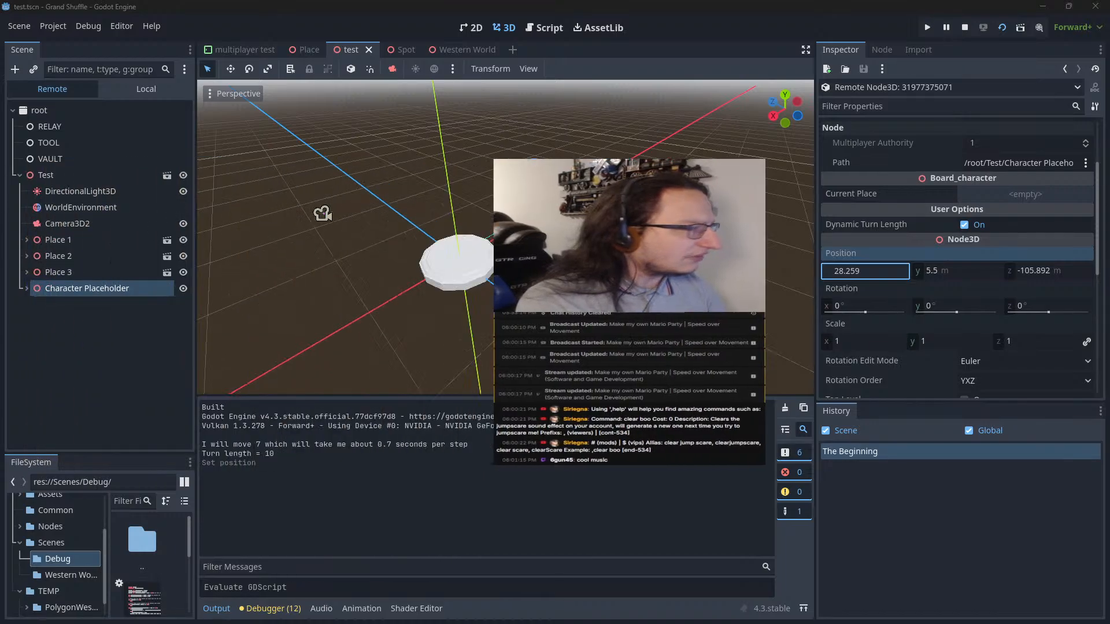
Bring the game window back over the editor to check the character's movement, and close the running game
left_click_drag(423, 192, 484, 87)
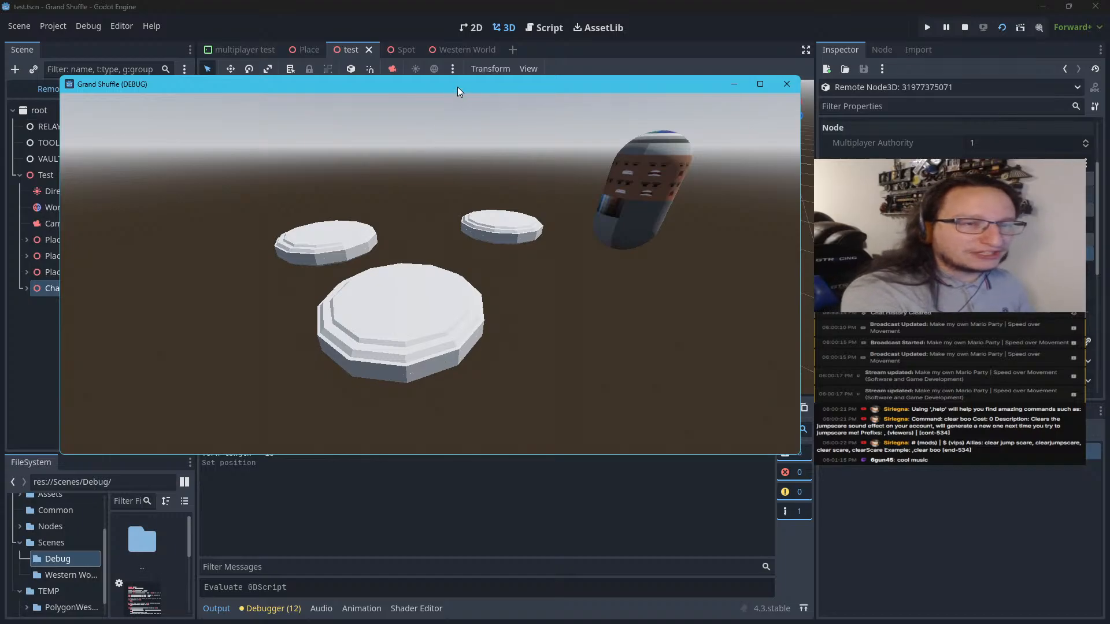
left_click_drag(457, 87, 464, 42)
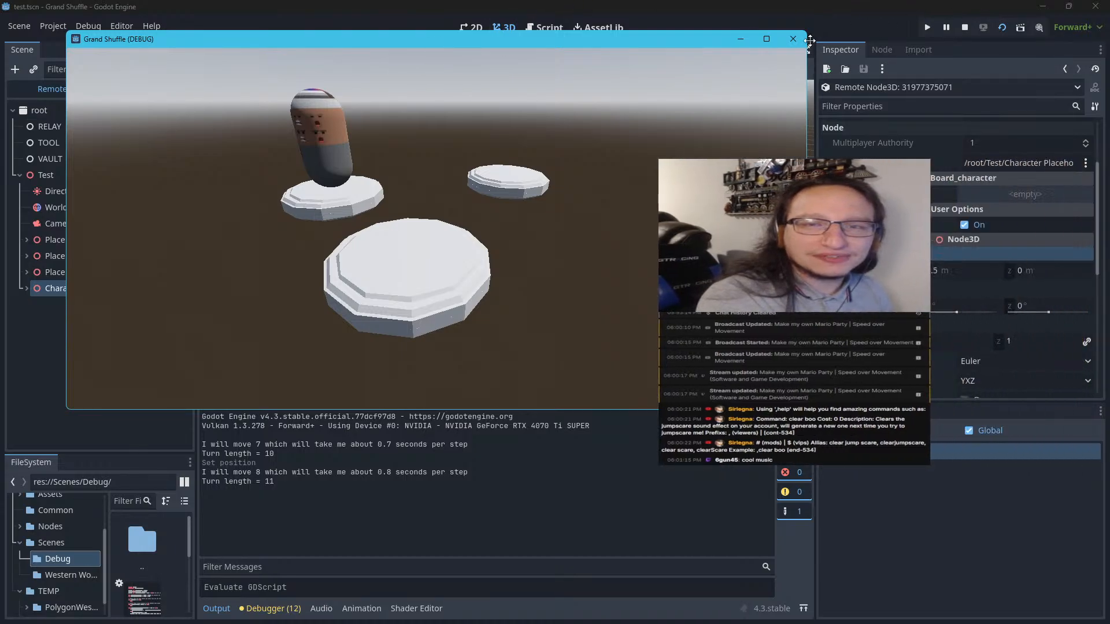
left_click(793, 39)
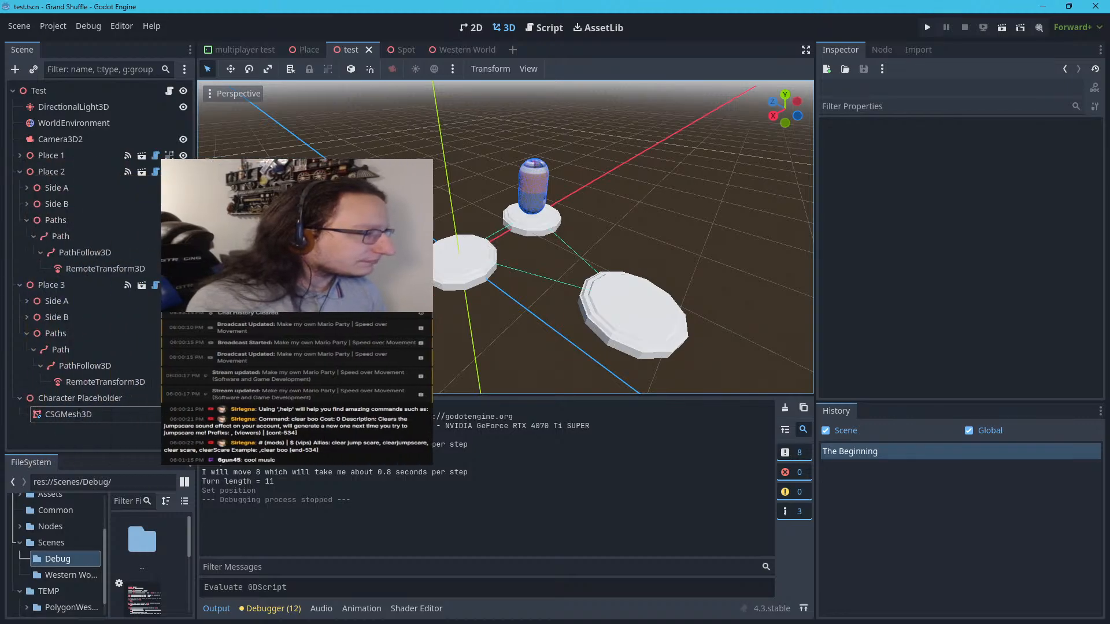
Switch to Notepad++, widen the pane showing roughMarioPartyOutline.txt, and enlarge its text for reading
left_click_drag(0, 174, 103, 1)
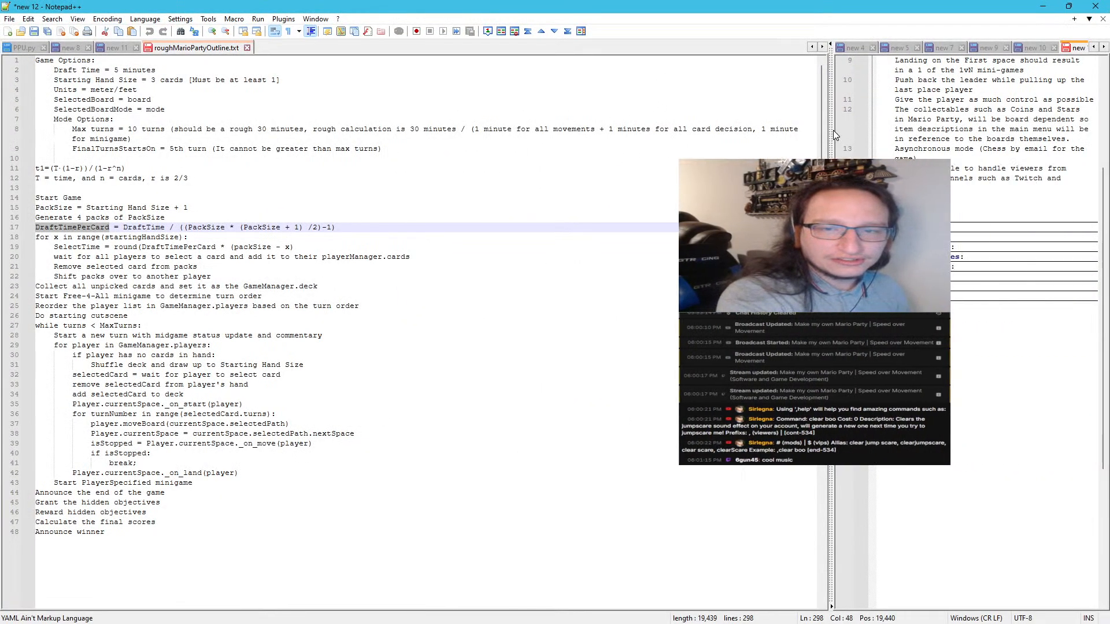
left_click_drag(832, 129, 960, 128)
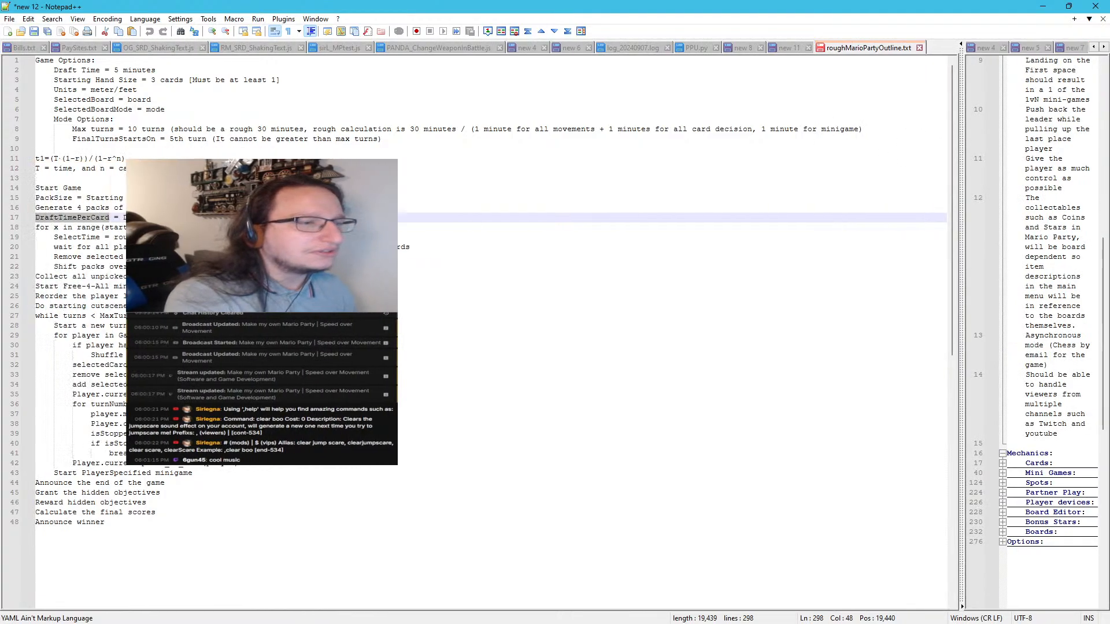
left_click(36, 149)
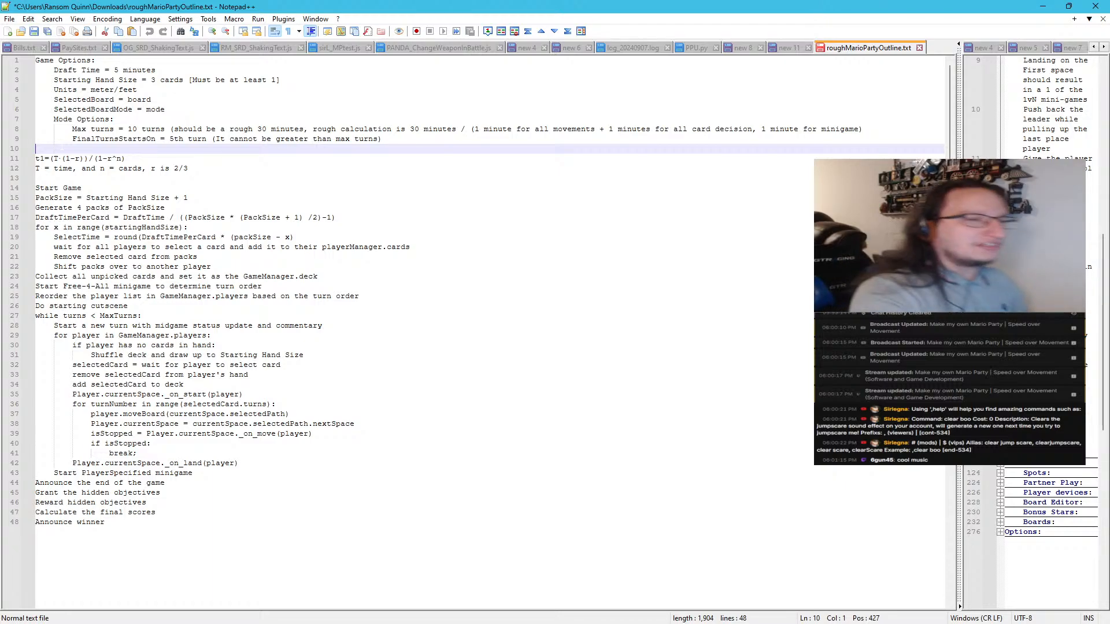
scroll(36, 153, "up", 8, "ctrl")
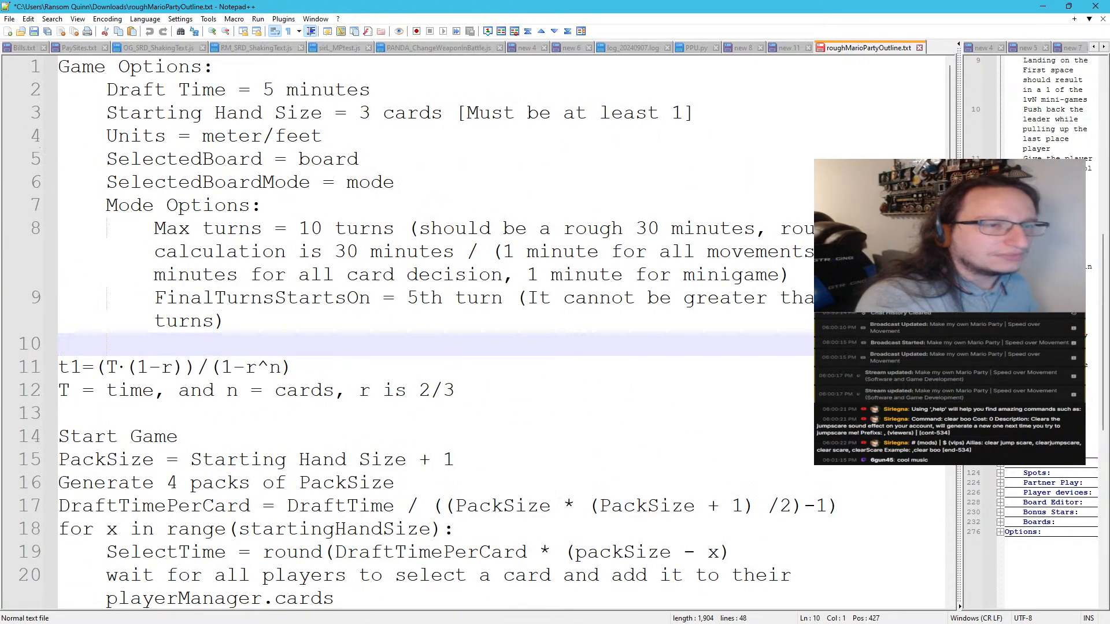
key("ctrl+minus")
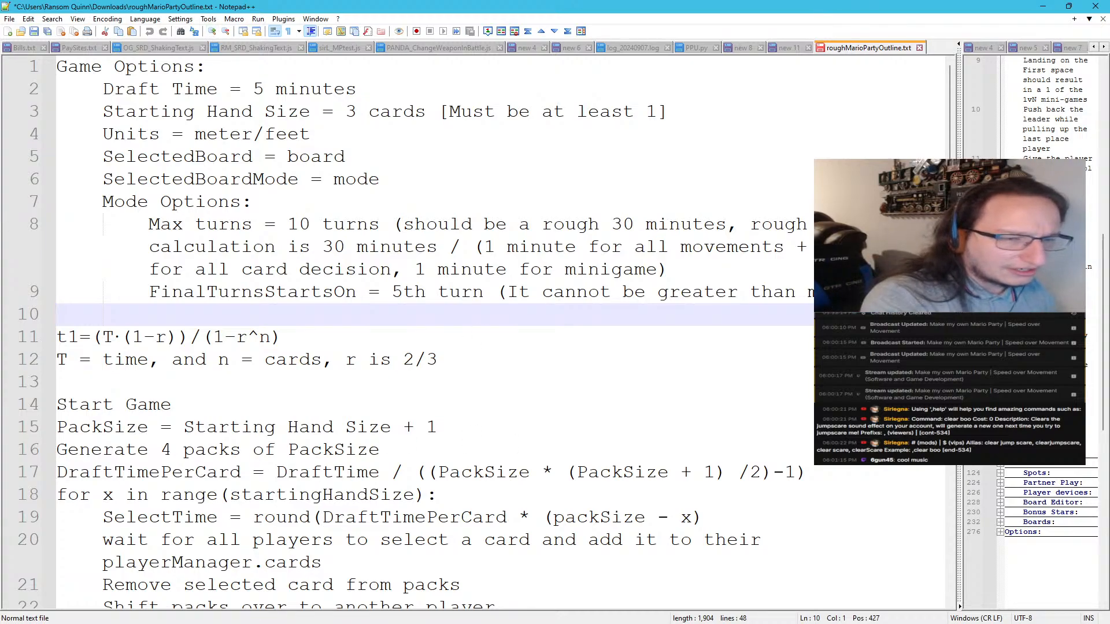
Review the game outline from the draft time formula through the turn loop to the final scoring and winner announcement
left_click_drag(438, 360, 57, 337)
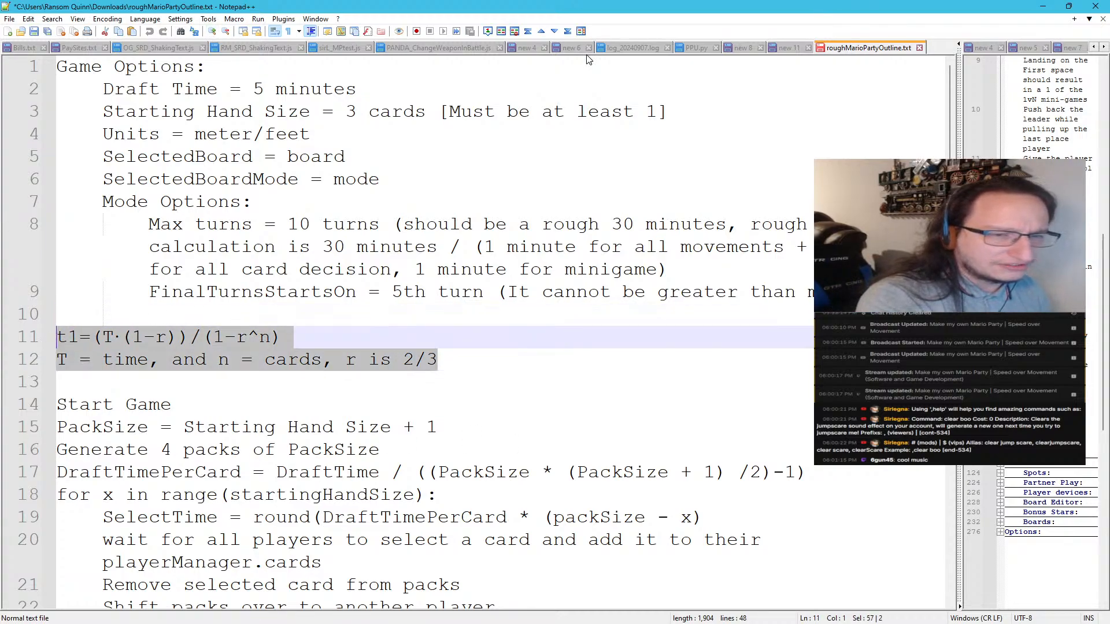
scroll(462, 324, "down", 4)
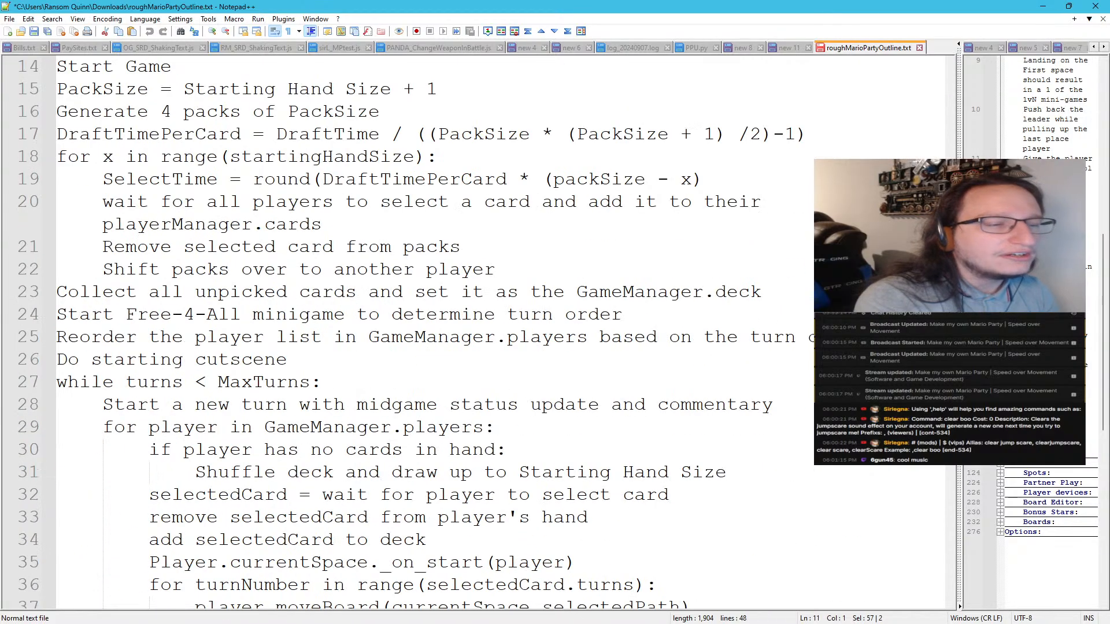
scroll(463, 324, "up", 2)
scroll(462, 324, "down", 1)
scroll(462, 324, "down", 4)
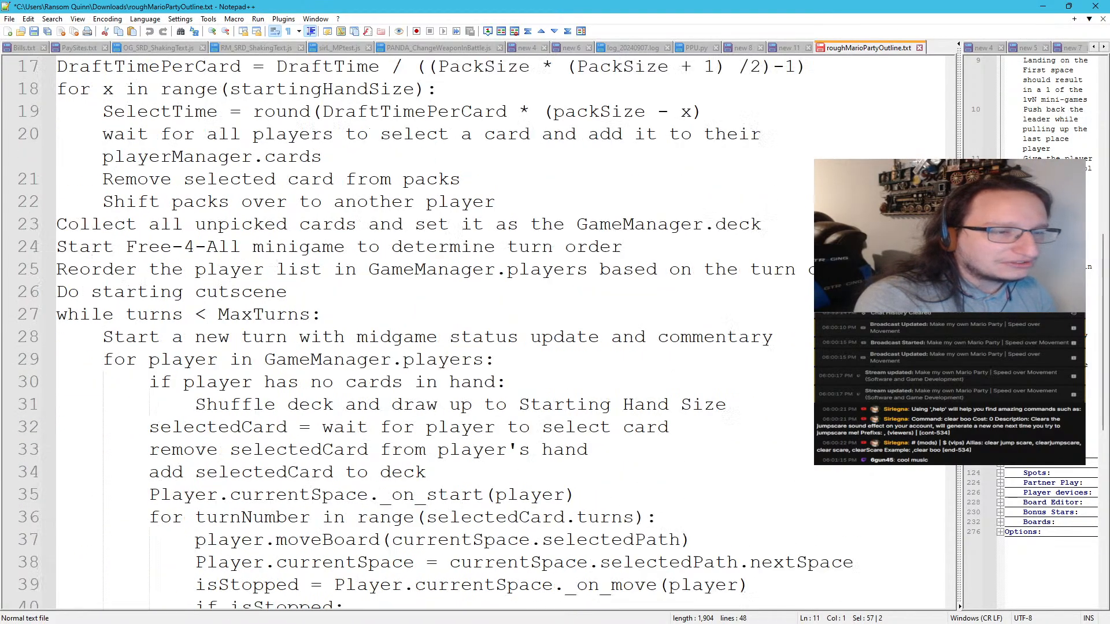
left_click(126, 180)
left_click_drag(125, 180, 395, 204)
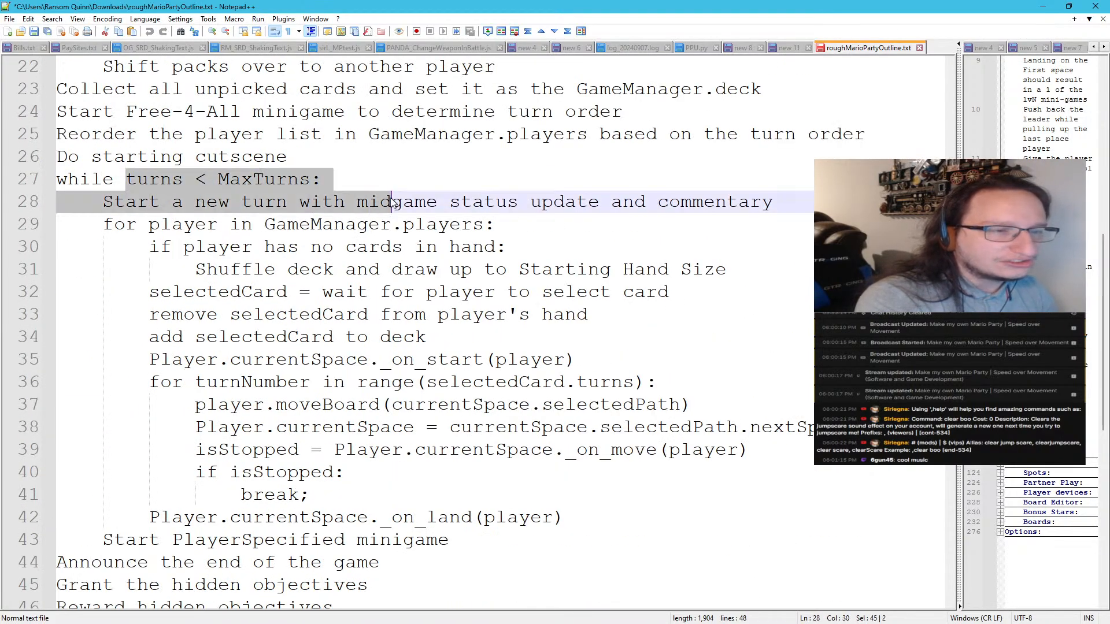
left_click(358, 183)
scroll(281, 182, "down", 1)
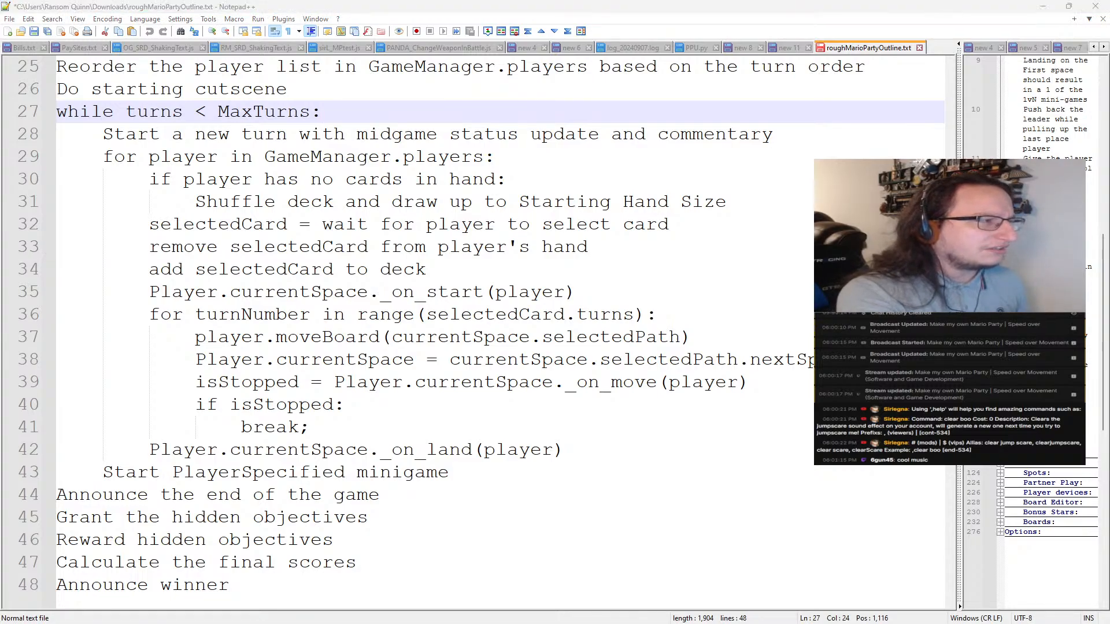
left_click(252, 247)
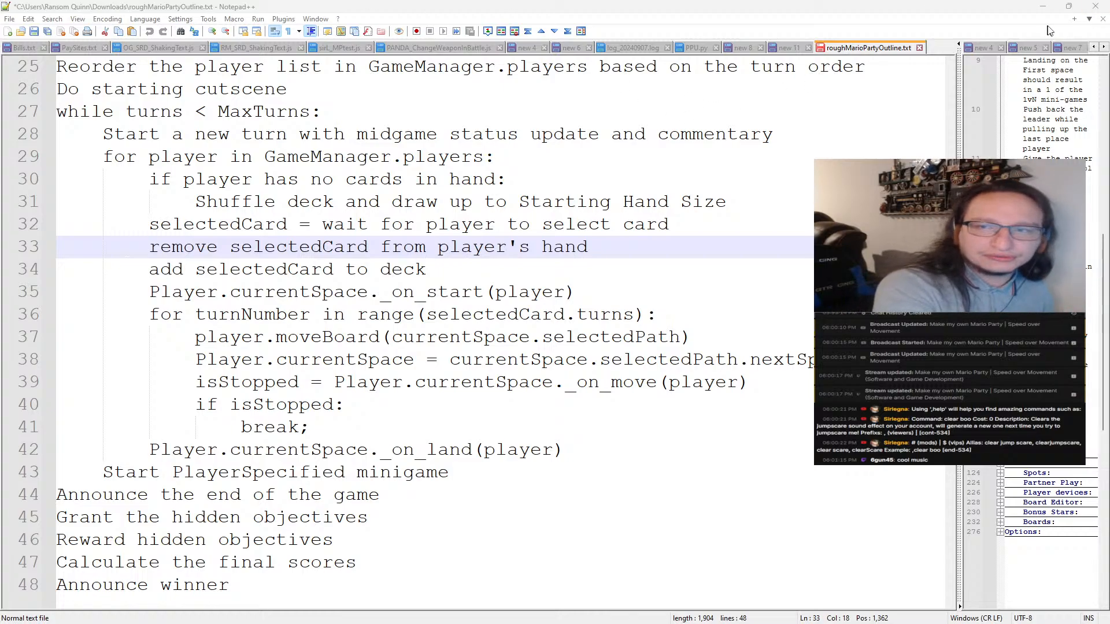
Switch to Godot, select the character's CSGMesh3D capsule, and return to the game outline in Notepad++
left_click(1045, 8)
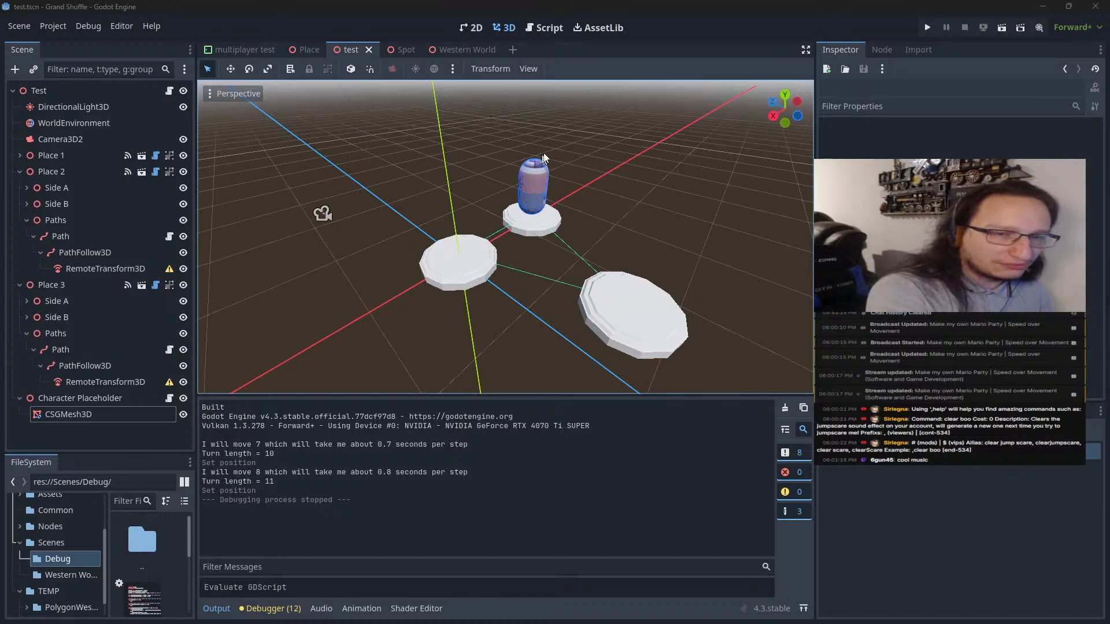
left_click_drag(560, 141, 506, 245)
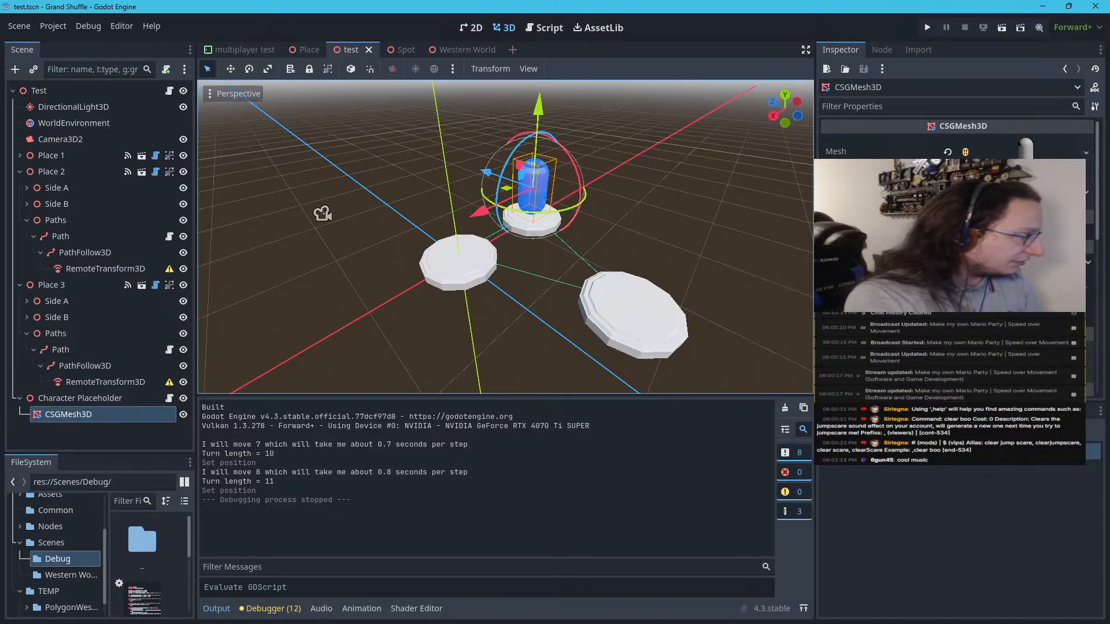
key("alt+Tab")
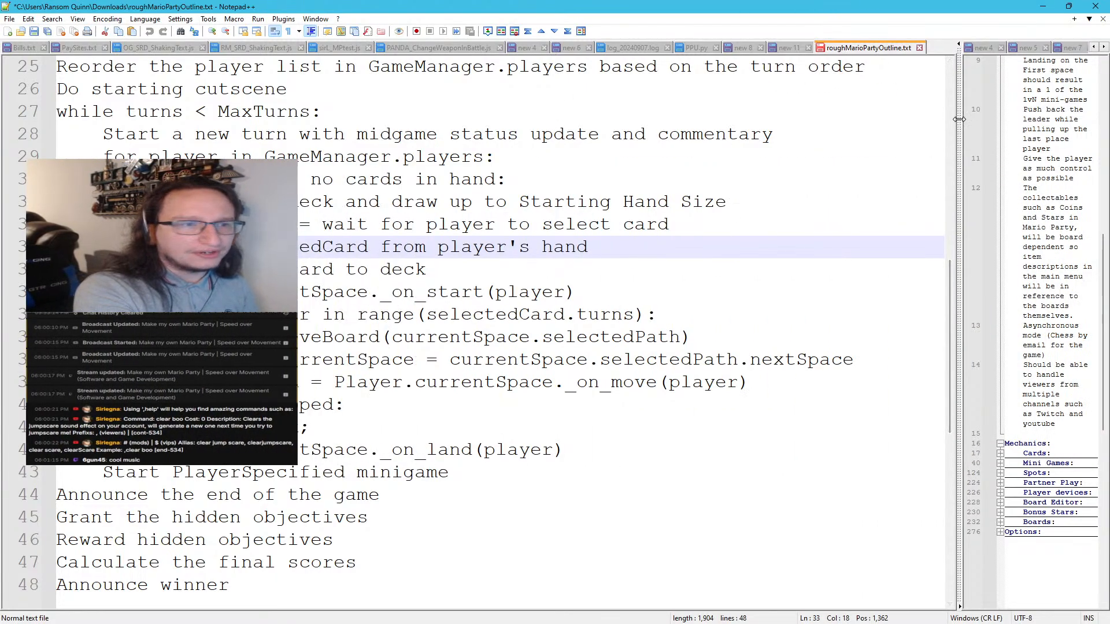
Widen the pane showing the new 12 design notes, return to Core Ideas, and briefly bring the Map Themes notes into view
left_click_drag(959, 119, 123, 110)
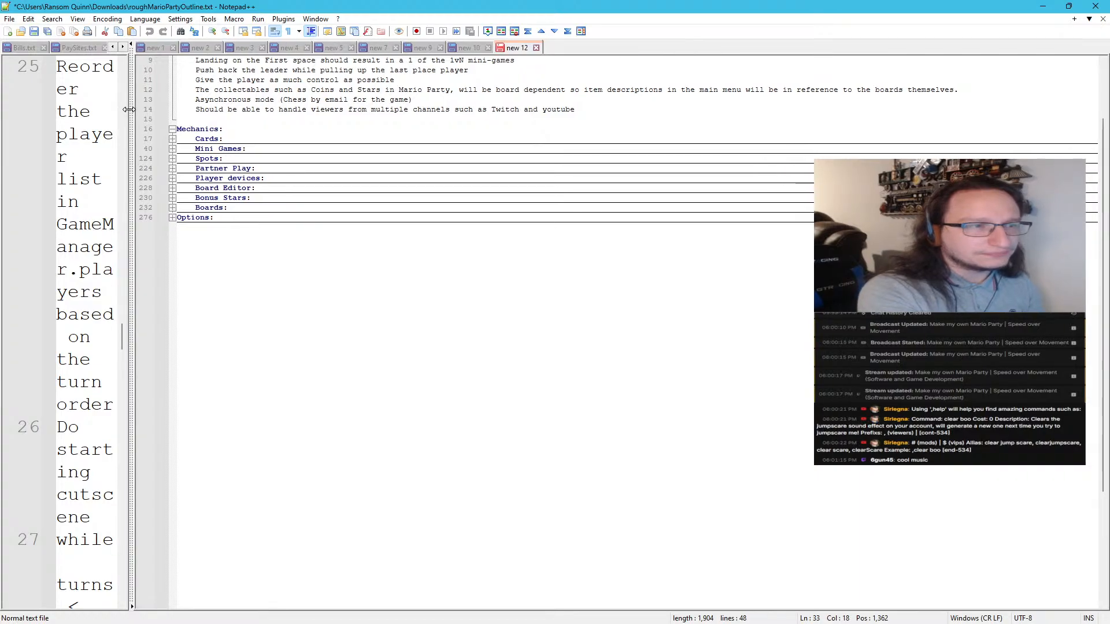
scroll(284, 251, "up", 3)
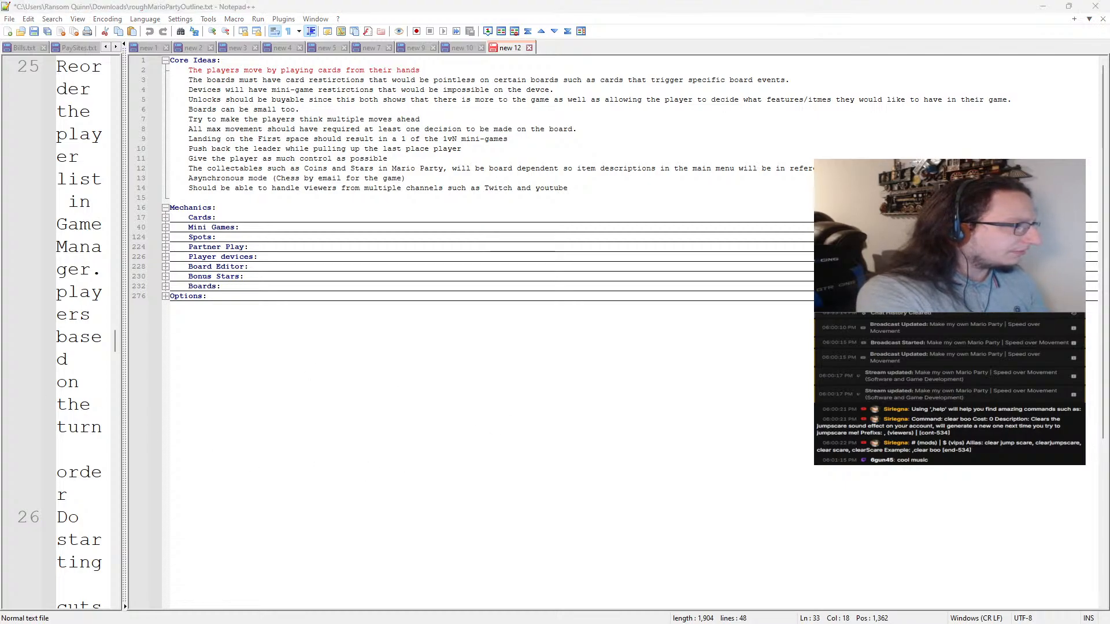
left_click_drag(0, 463, 489, 101)
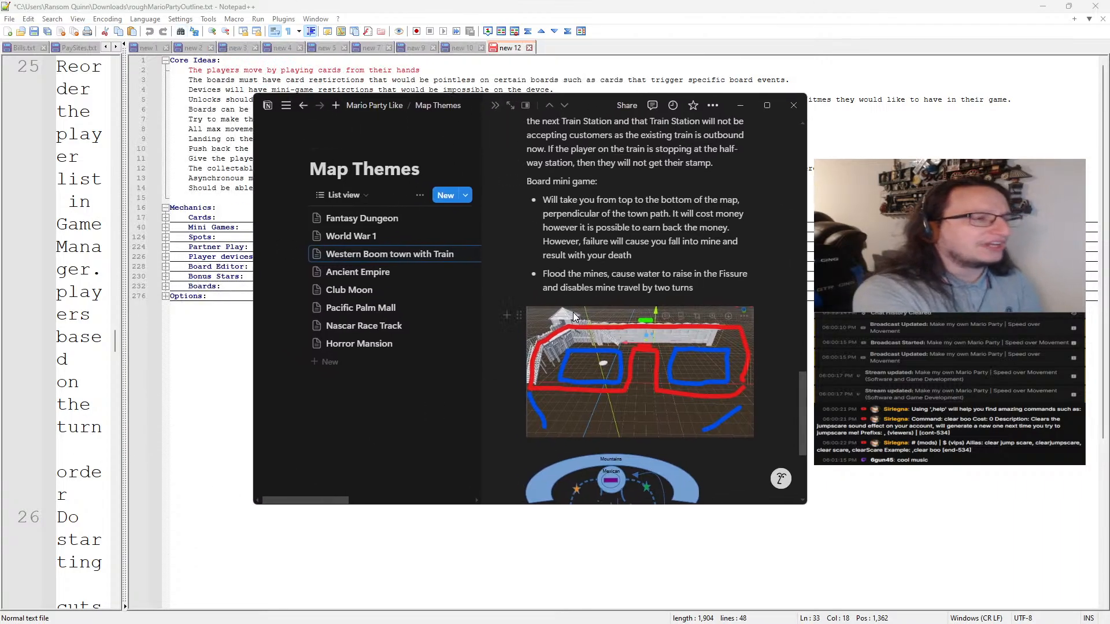
left_click_drag(595, 112, 0, 313)
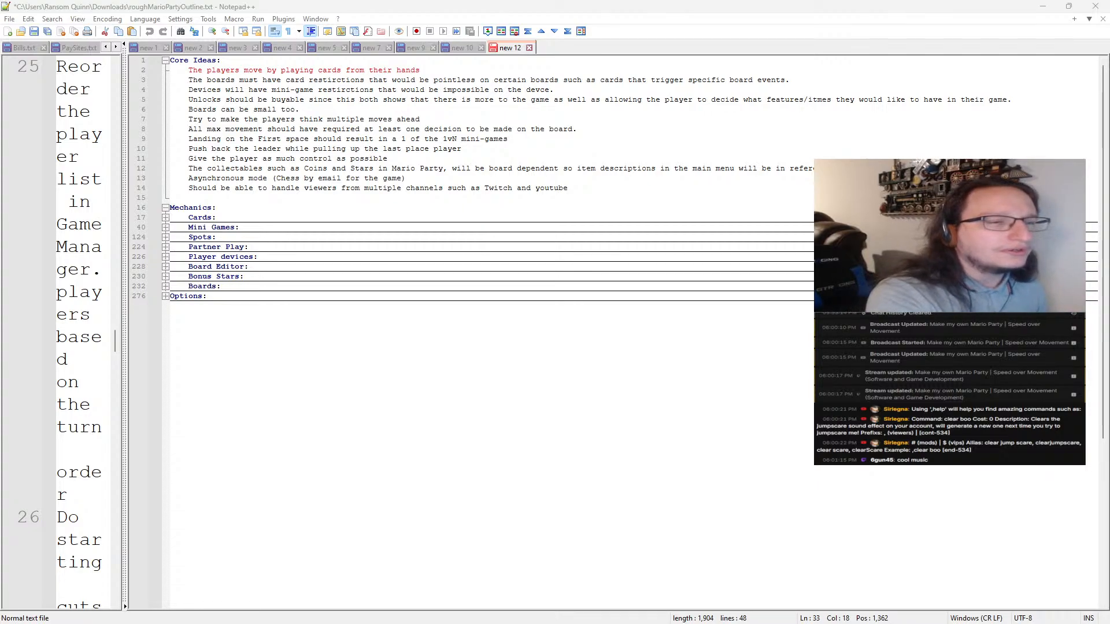
Collapse the Core Ideas section and expand the Options section in the design notes
left_click(166, 60)
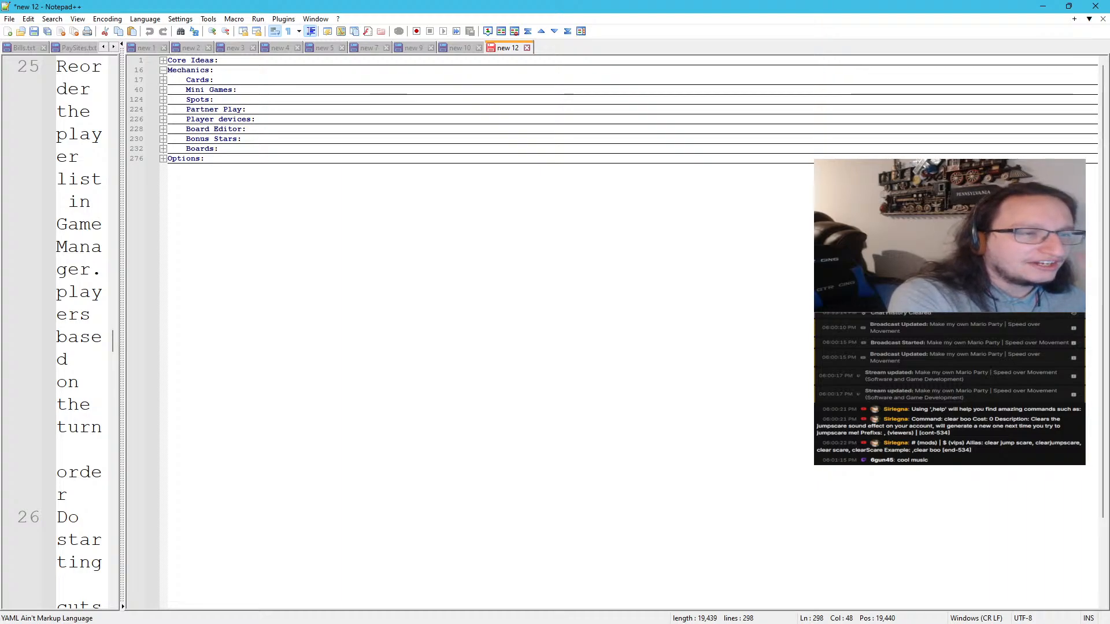
left_click(160, 161)
left_click(160, 168)
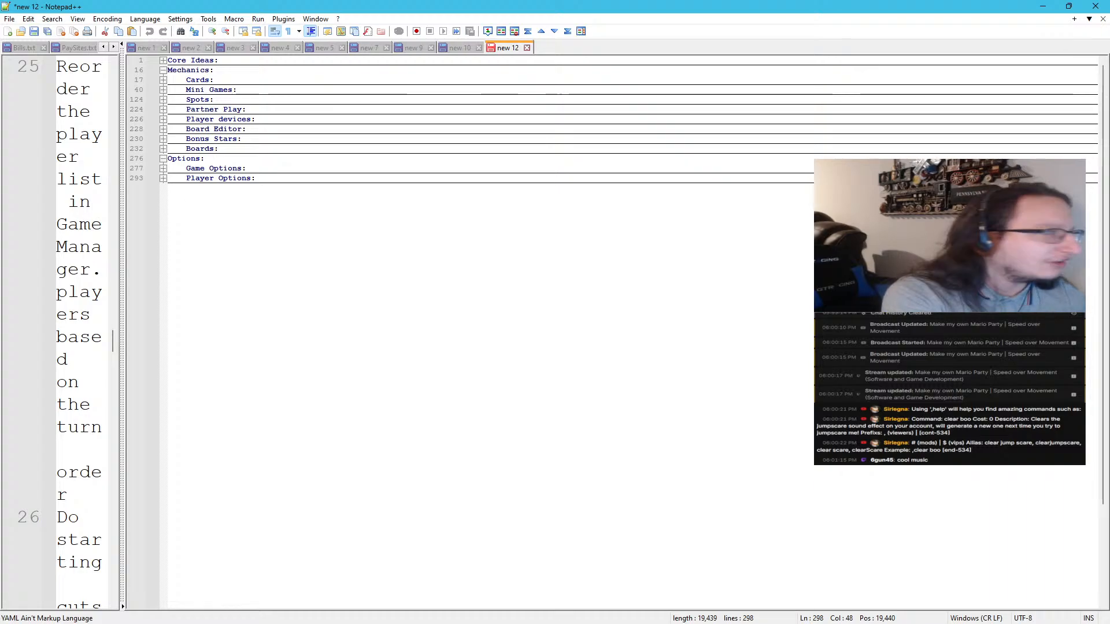
Switch to Godot, open the Western World scene, and examine the train and the cliff beside the track
left_click(1042, 5)
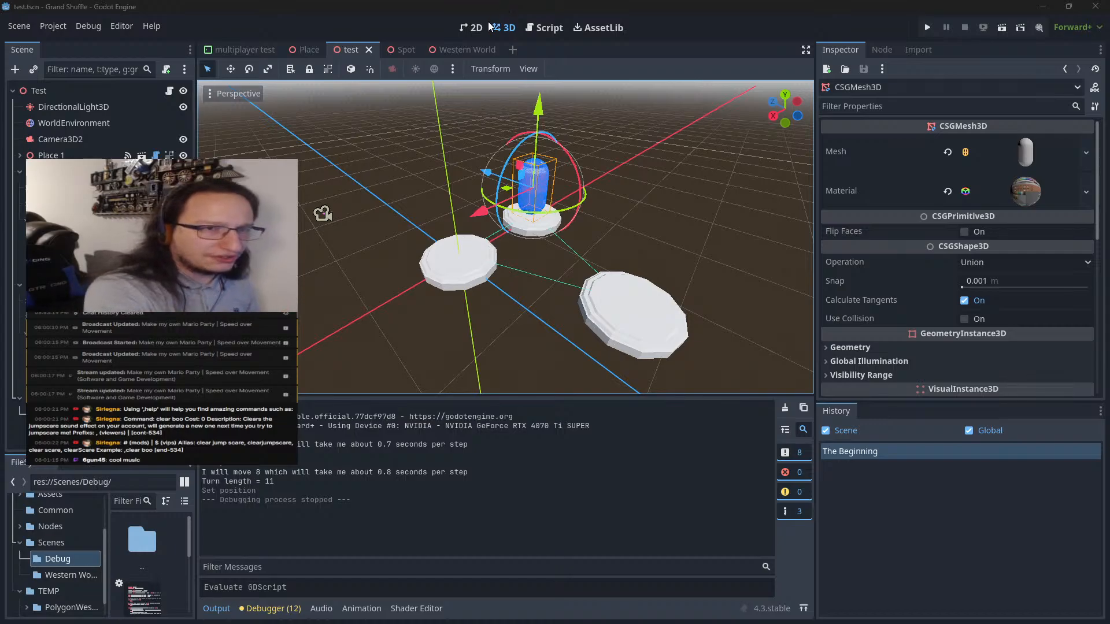
left_click(457, 48)
scroll(456, 272, "up", 8)
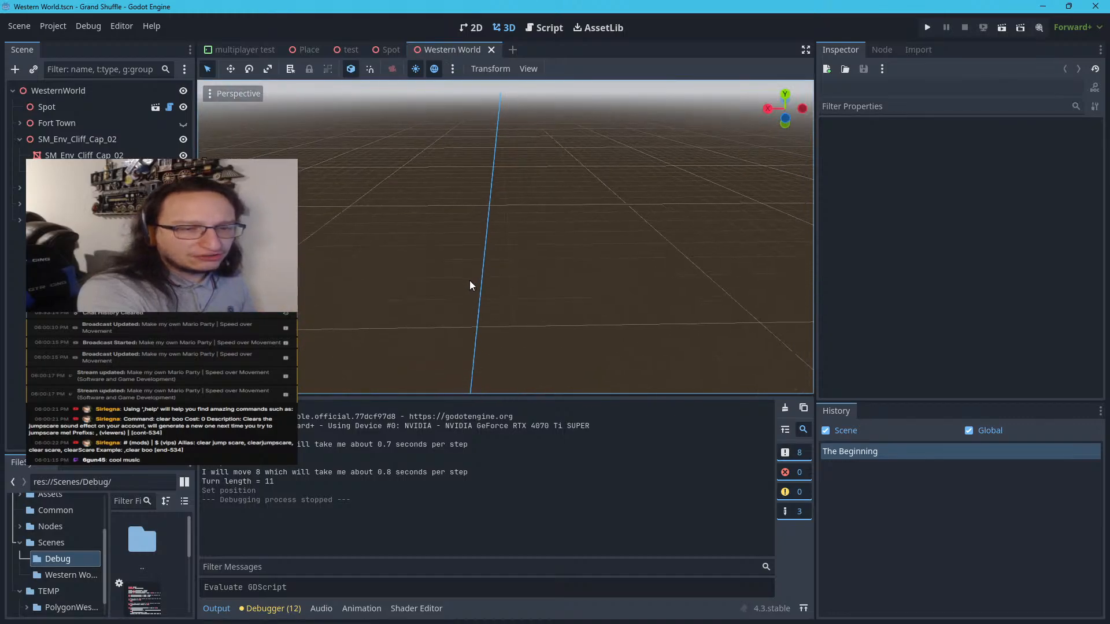
scroll(460, 294, "down", 8)
right_click_drag(461, 294, 445, 168)
scroll(464, 279, "up", 8)
scroll(443, 304, "down", 10)
right_click_drag(443, 304, 435, 330)
scroll(445, 278, "up", 8)
scroll(443, 314, "down", 8)
scroll(436, 330, "up", 3)
scroll(449, 304, "up", 5)
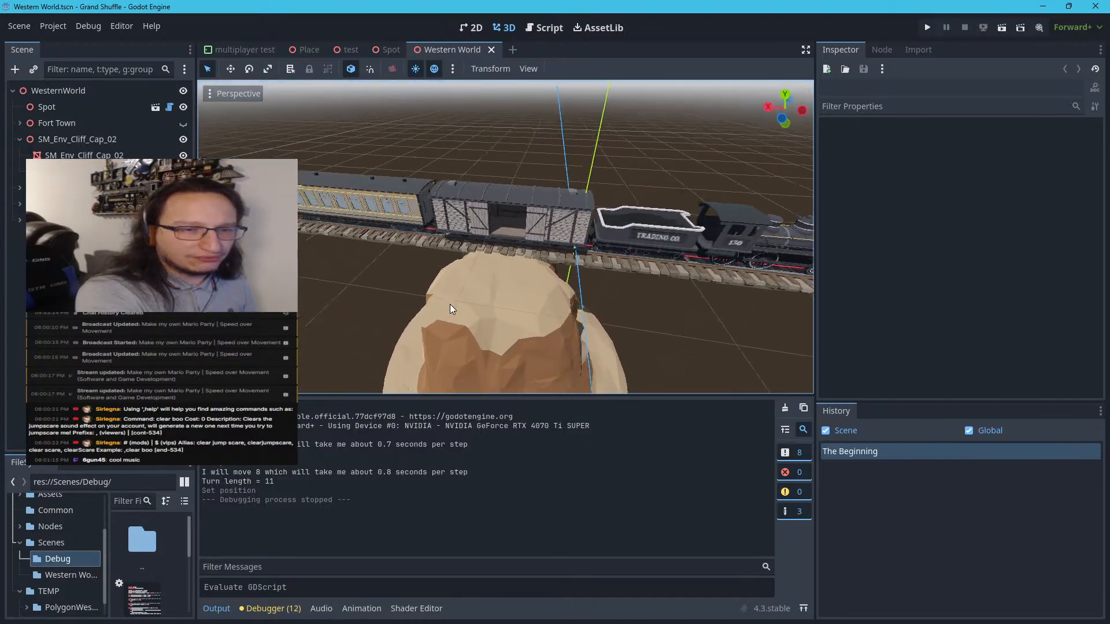
scroll(487, 241, "down", 2)
Try sliding the freight car door SM_Veh_Train_Freight_01_Door_02 along the car, undo the move, and deselect the door
left_click(483, 208)
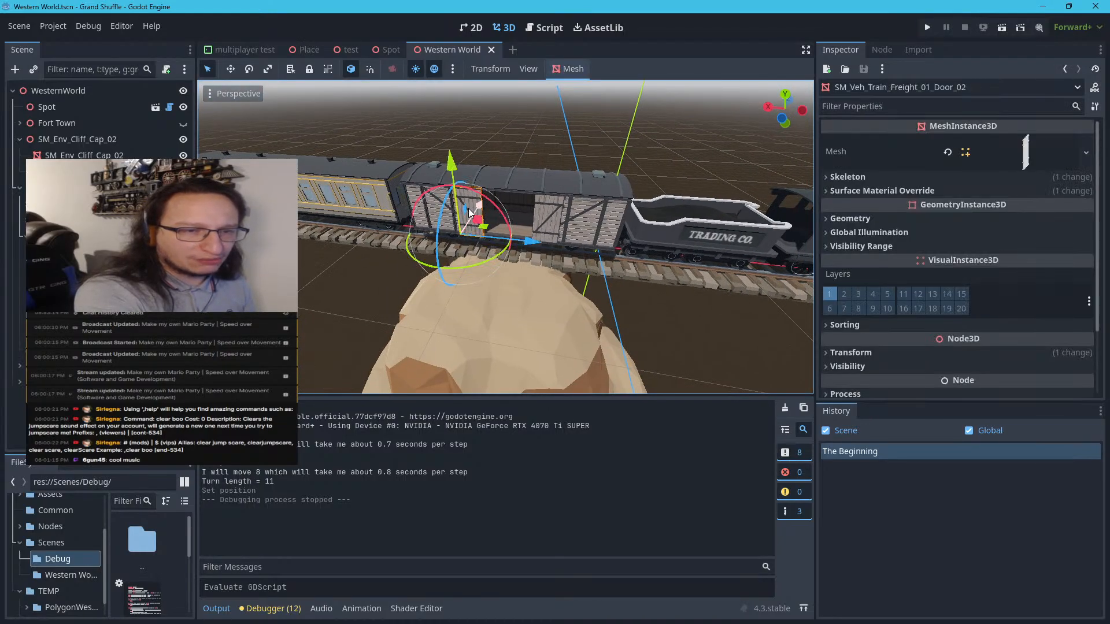
left_click_drag(528, 242, 561, 249)
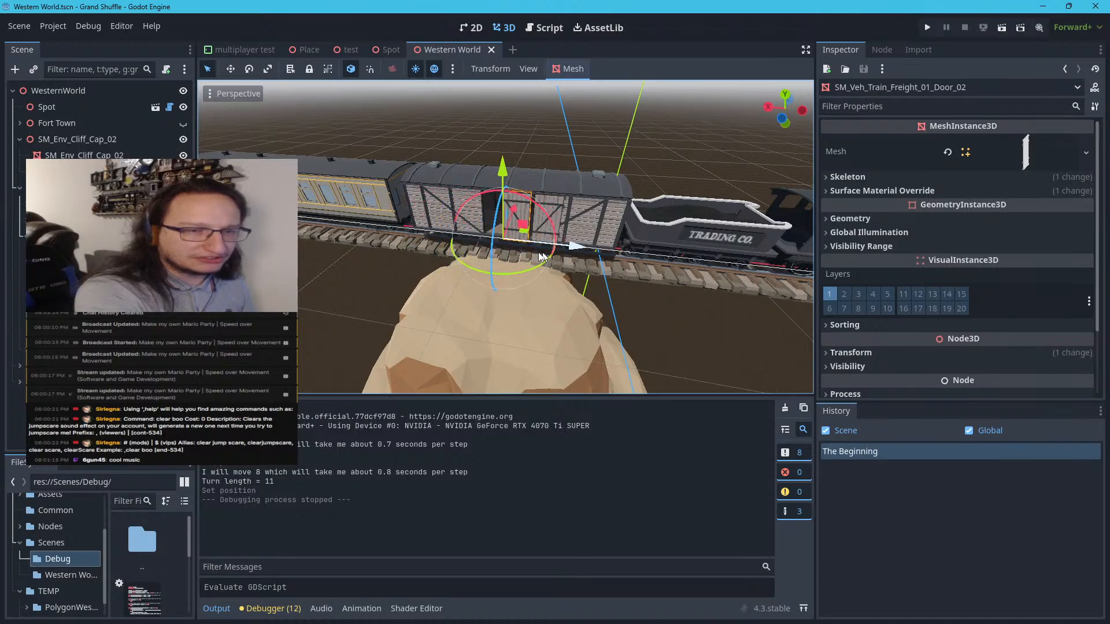
key("ctrl+z")
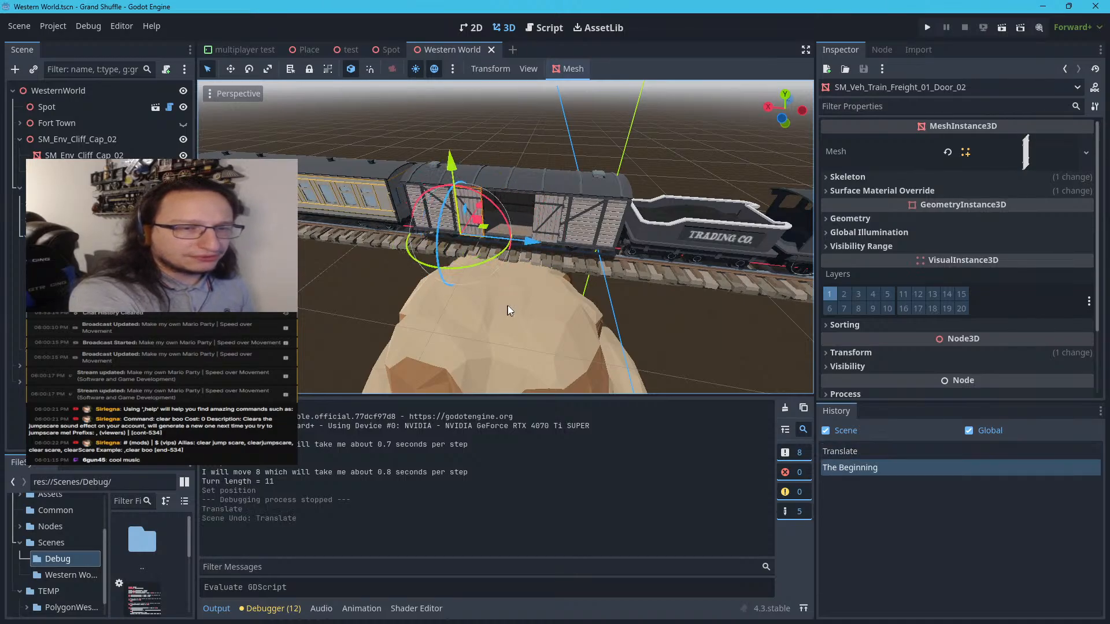
left_click(544, 117)
Examine the whole train and its curved track, moving around to a close view of the locomotive's boiler and bell
right_click_drag(544, 118, 581, 118)
right_click_drag(505, 237, 520, 215)
scroll(497, 184, "up", 5)
scroll(493, 208, "down", 2)
scroll(490, 220, "up", 3)
scroll(476, 236, "down", 12)
scroll(476, 231, "down", 3)
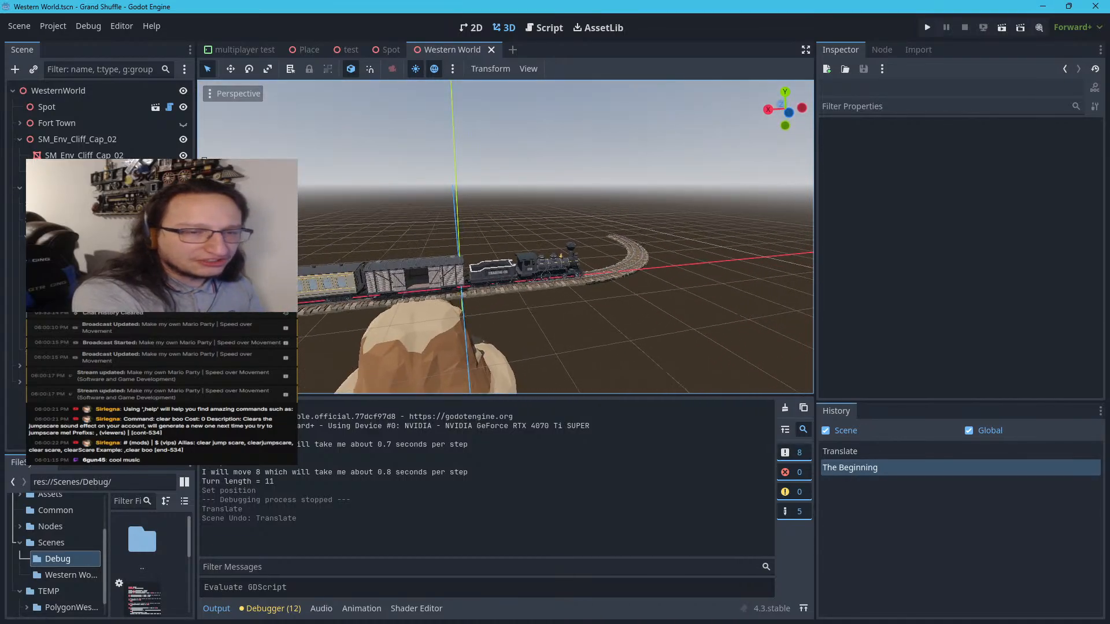
scroll(477, 231, "up", 2)
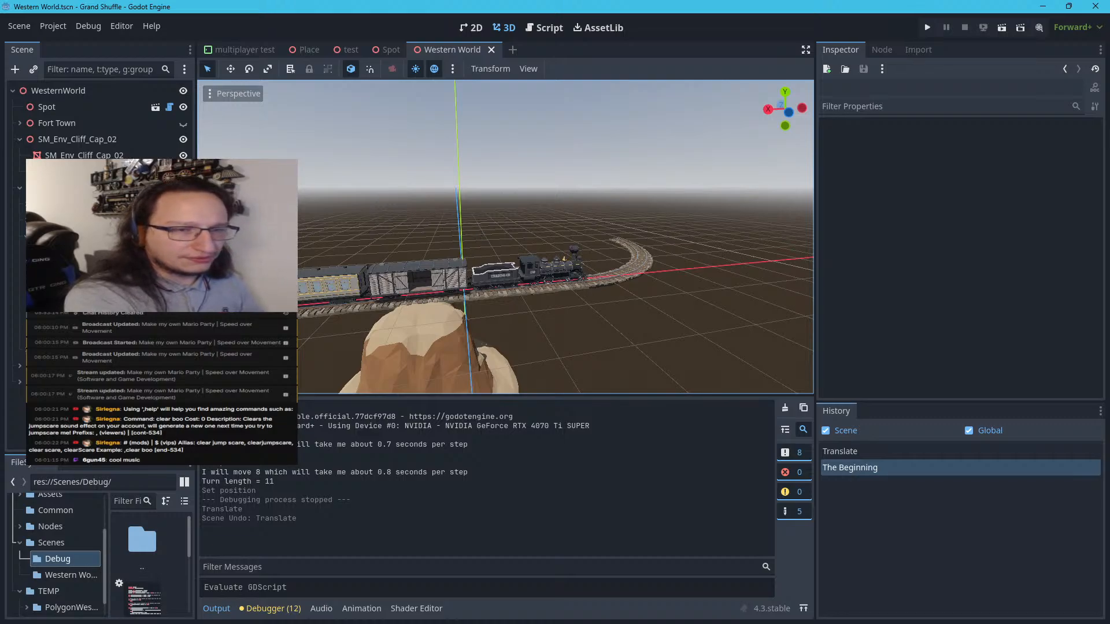
right_click_drag(440, 220, 408, 225)
key("w")
key("d")
right_click_drag(506, 237, 283, 237)
key("d")
key("d")
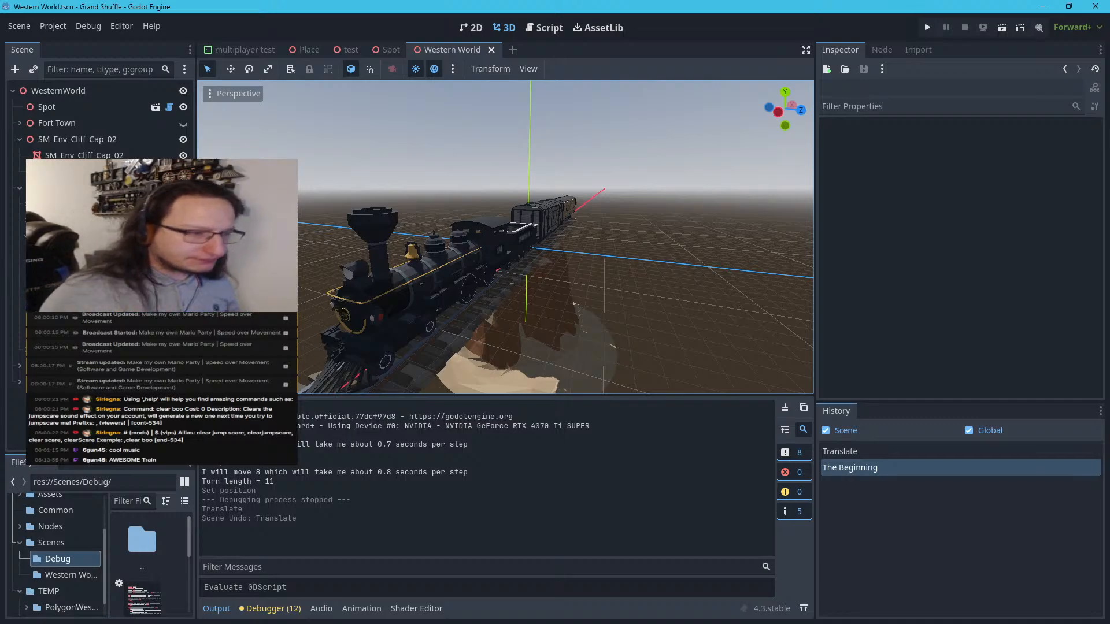
right_click_drag(506, 237, 405, 230)
key("w")
mouse_move(461, 210)
right_mouse_down()
mouse_move(405, 211)
mouse_move(461, 209)
right_mouse_up()
Try rotating the locomotive's bell, SM_Veh_Train_01_Bell, undo the rotation, and deselect it
left_click(481, 205)
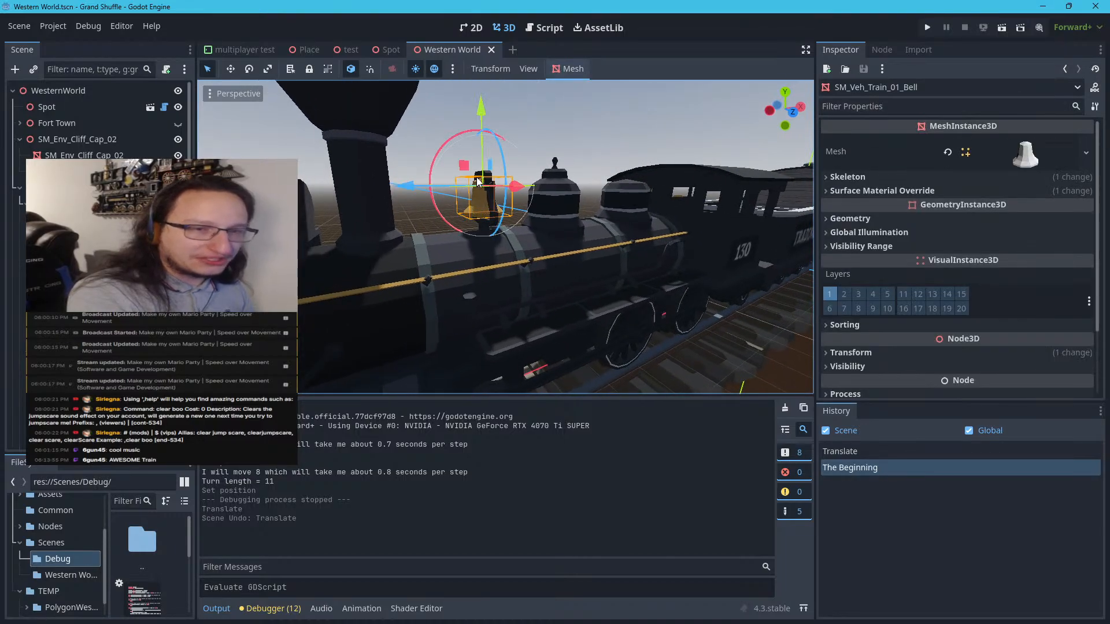
left_click(442, 136)
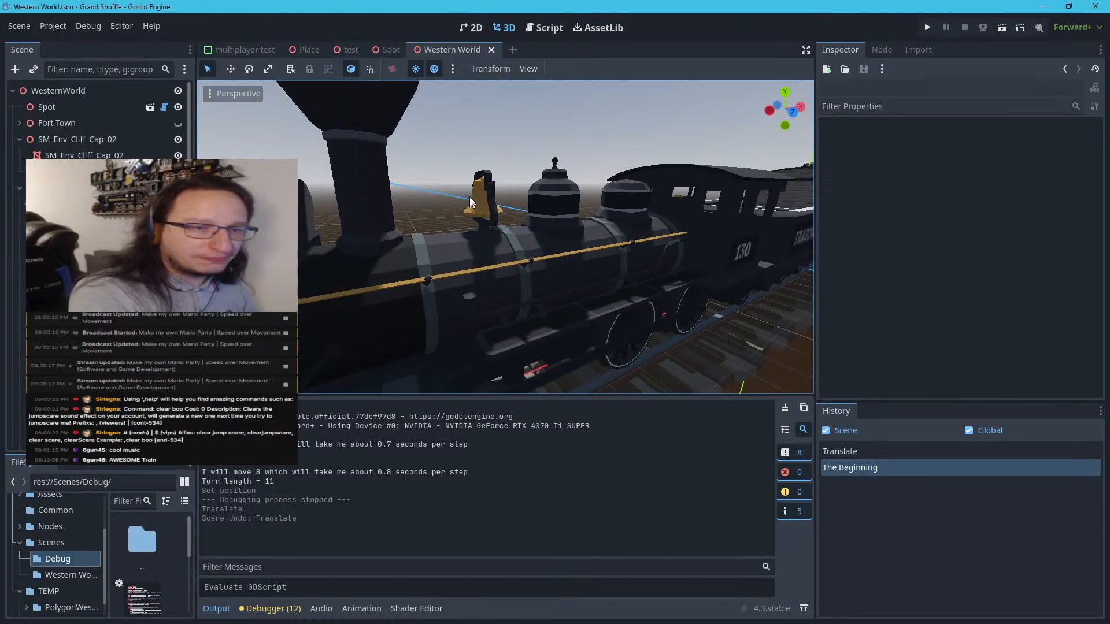
left_click(480, 207)
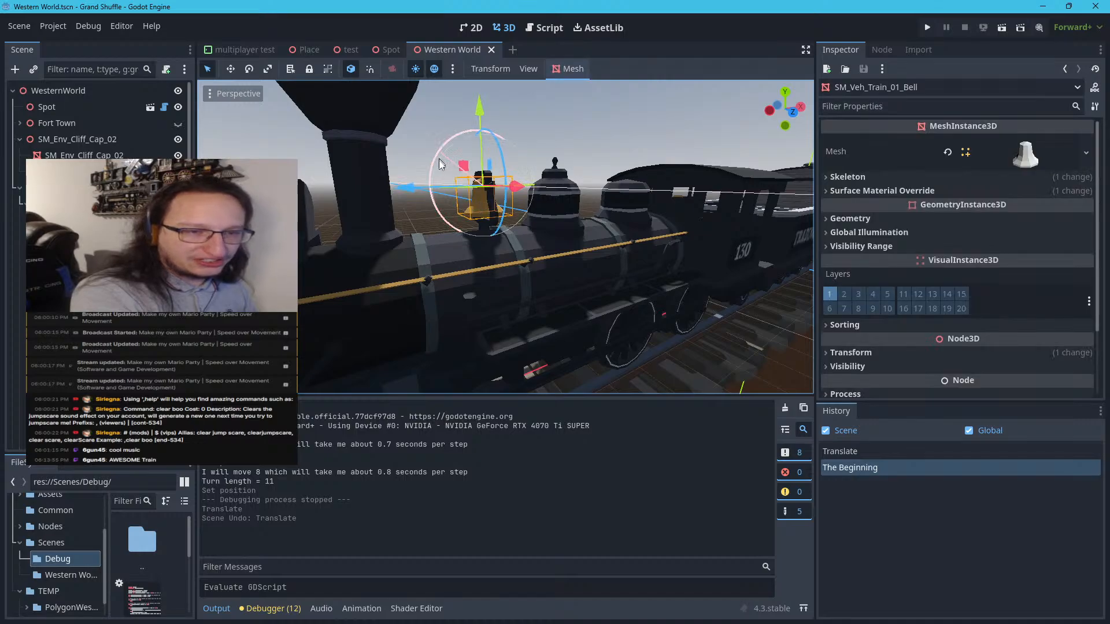
left_click_drag(445, 153, 450, 179)
key("ctrl+z")
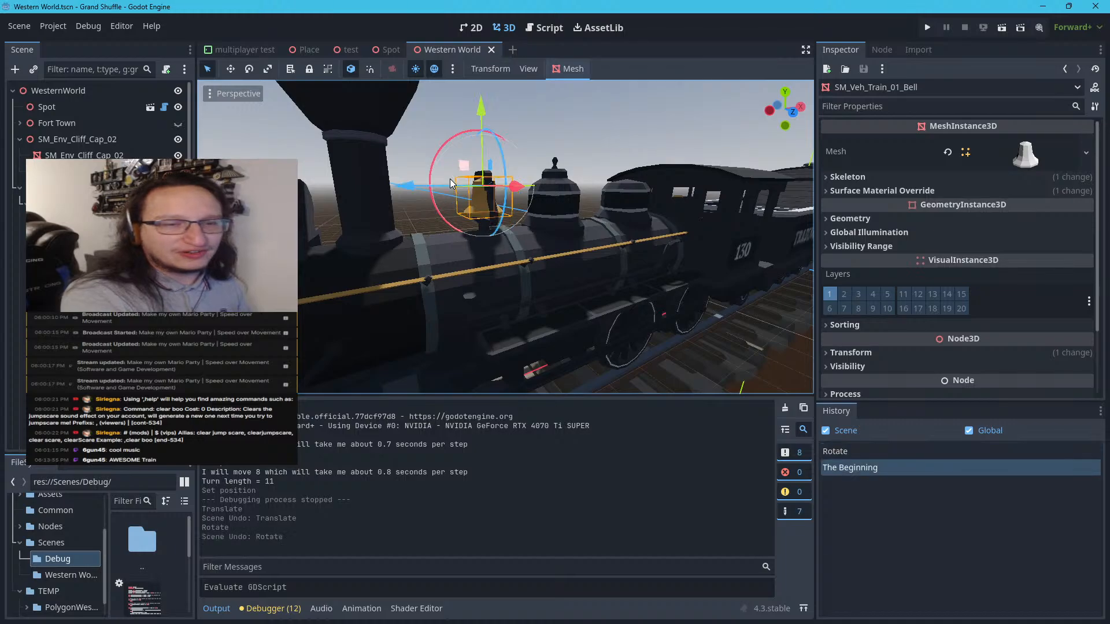
left_click(561, 132)
Examine the train from a distance and move inside the locomotive's cab to inspect its gauges and levers
scroll(541, 174, "down", 10)
scroll(541, 175, "up", 15)
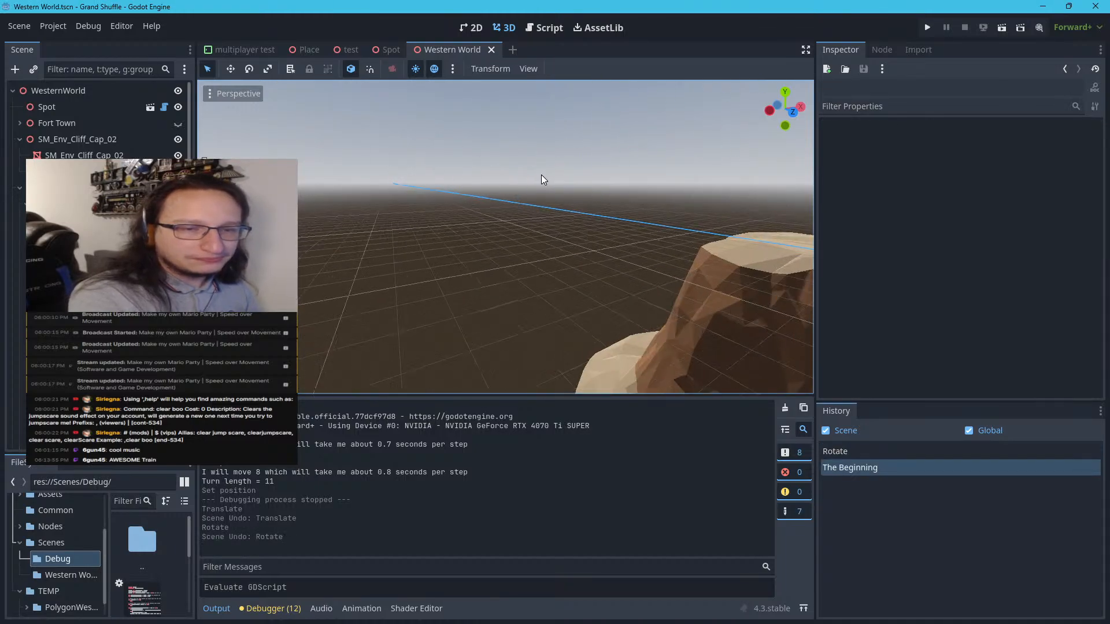
scroll(544, 180, "down", 10)
middle_click_drag(544, 179, 563, 179)
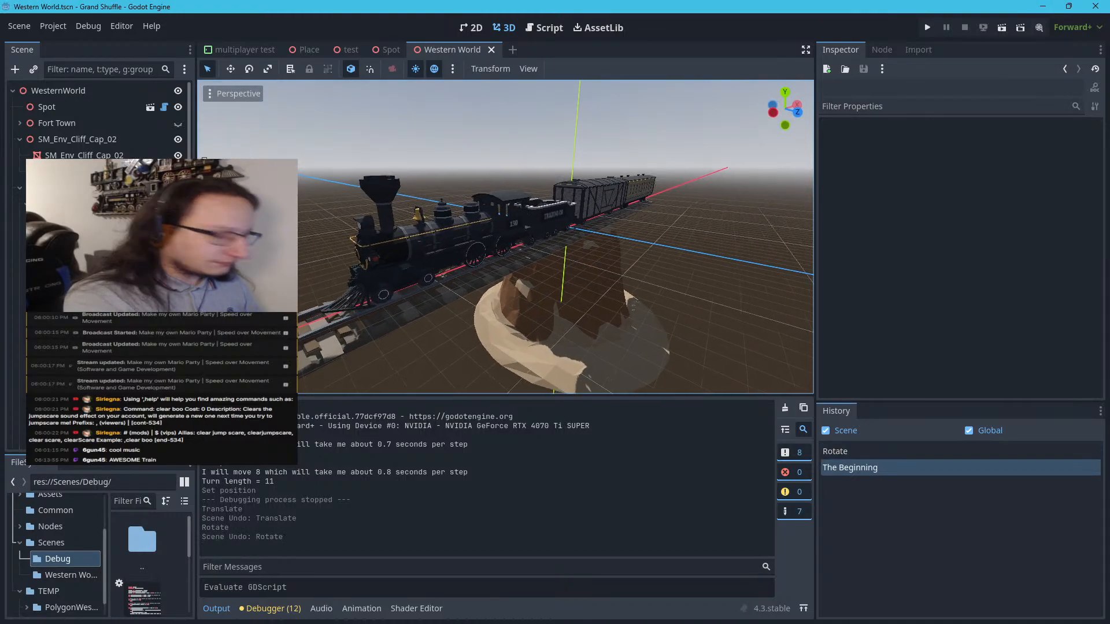
key("w")
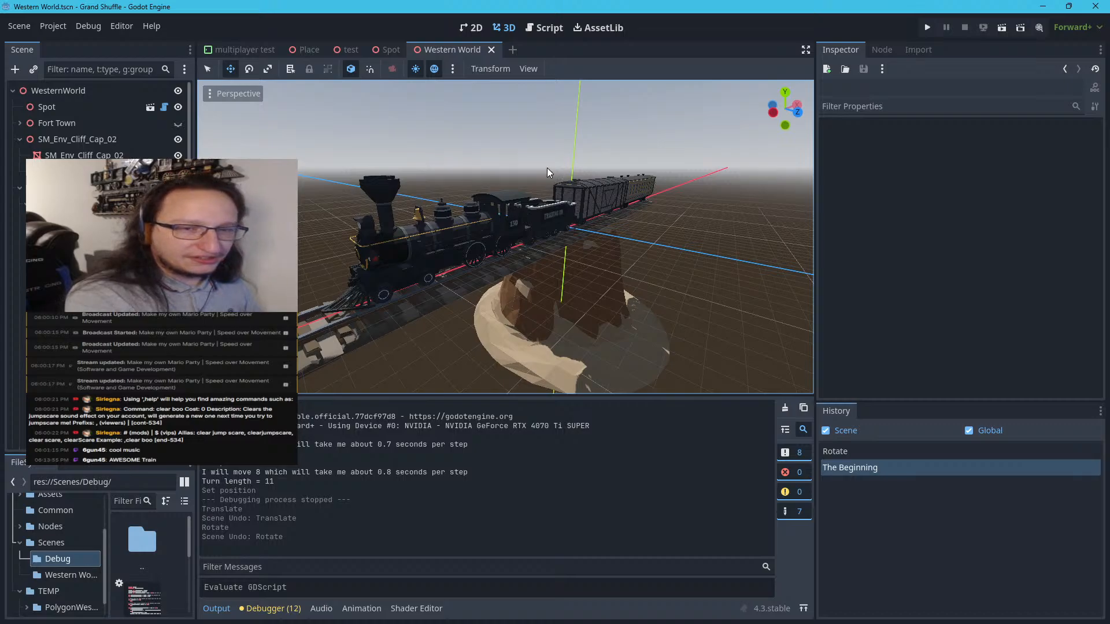
scroll(547, 168, "down", 6)
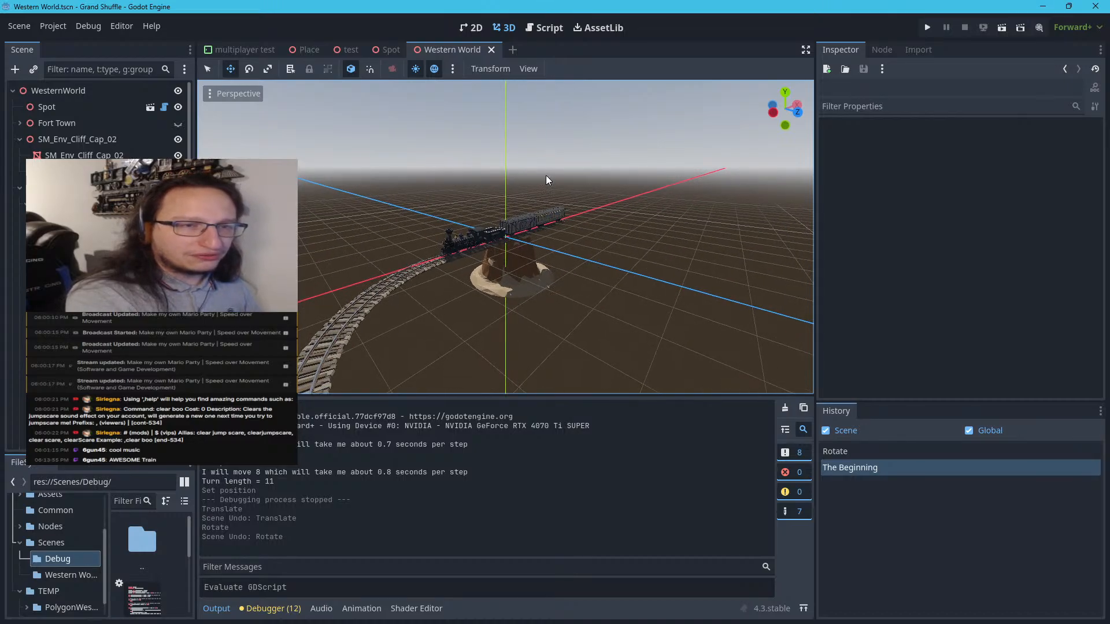
mouse_move(546, 175)
right_mouse_down()
mouse_move(520, 190)
mouse_move(281, 175)
mouse_move(295, 121)
mouse_move(282, 269)
mouse_move(546, 175)
right_mouse_up()
key("w")
key("w")
key("d")
key("w")
key("s")
key("w")
key("s")
key("w")
Try moving the locomotive's SM_Veh_Train_01_Alt_Smokestack mesh sideways, and undo the move
left_click(519, 235)
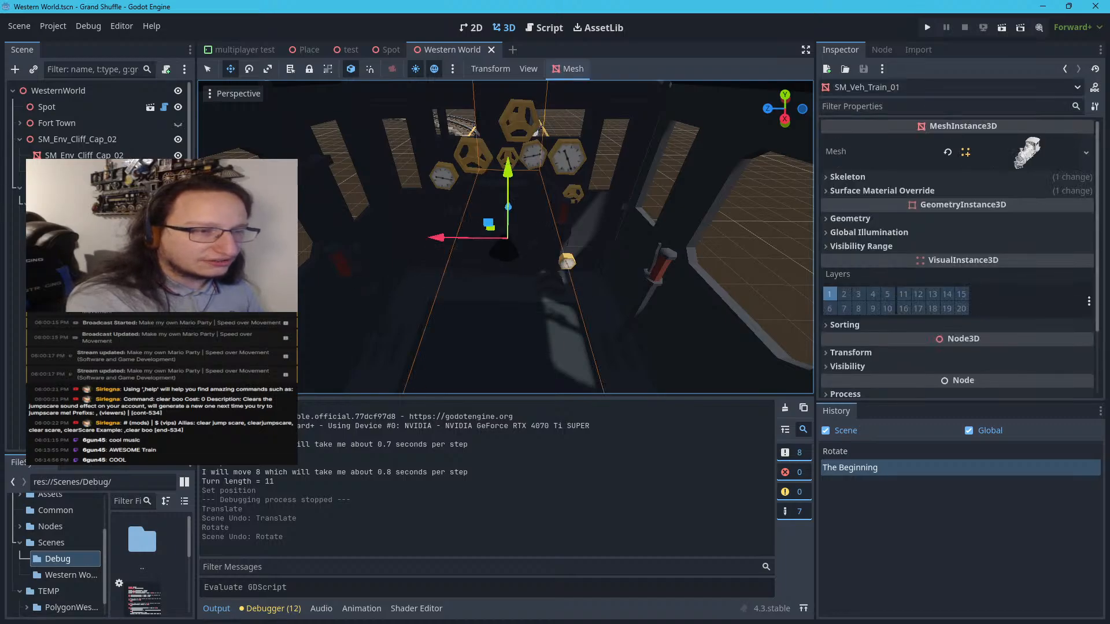
left_click(130, 254)
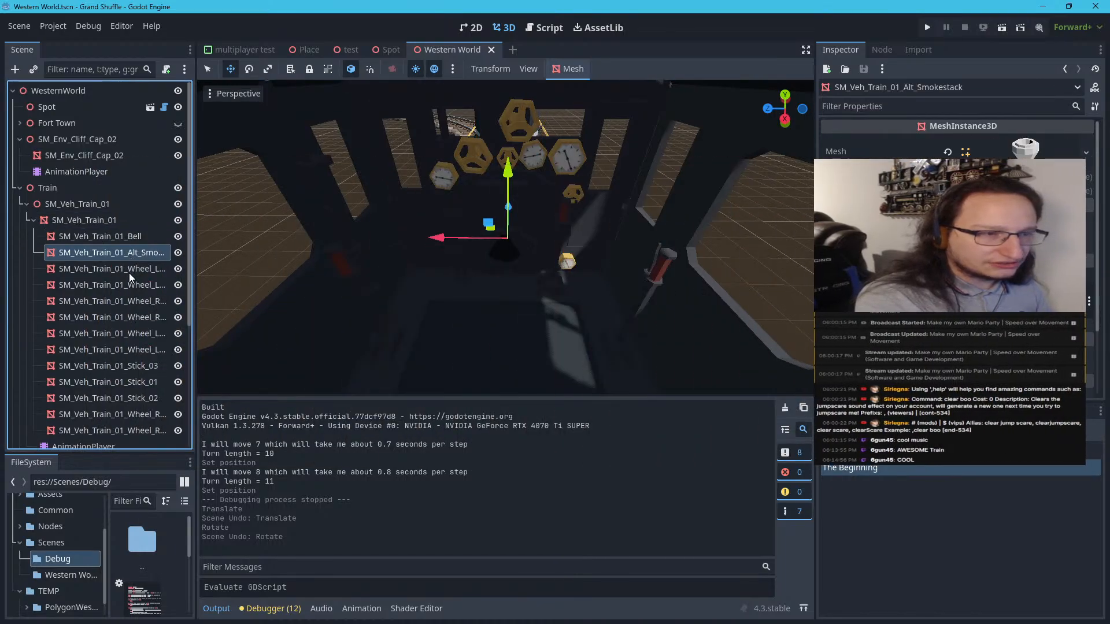
left_click(127, 268)
left_click(117, 255)
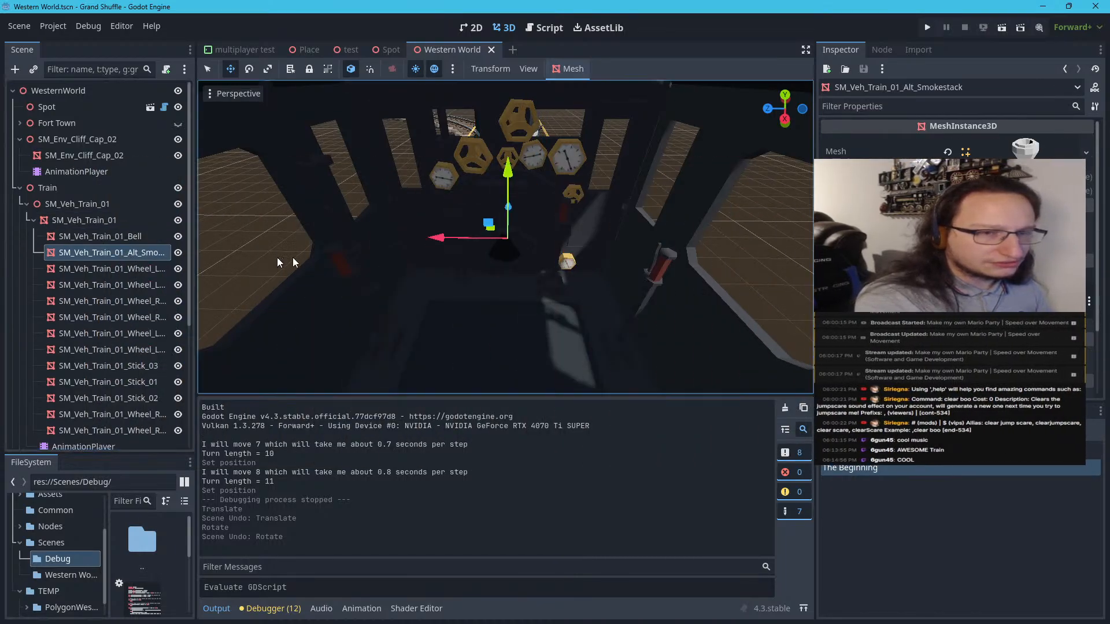
left_click_drag(438, 242, 184, 209)
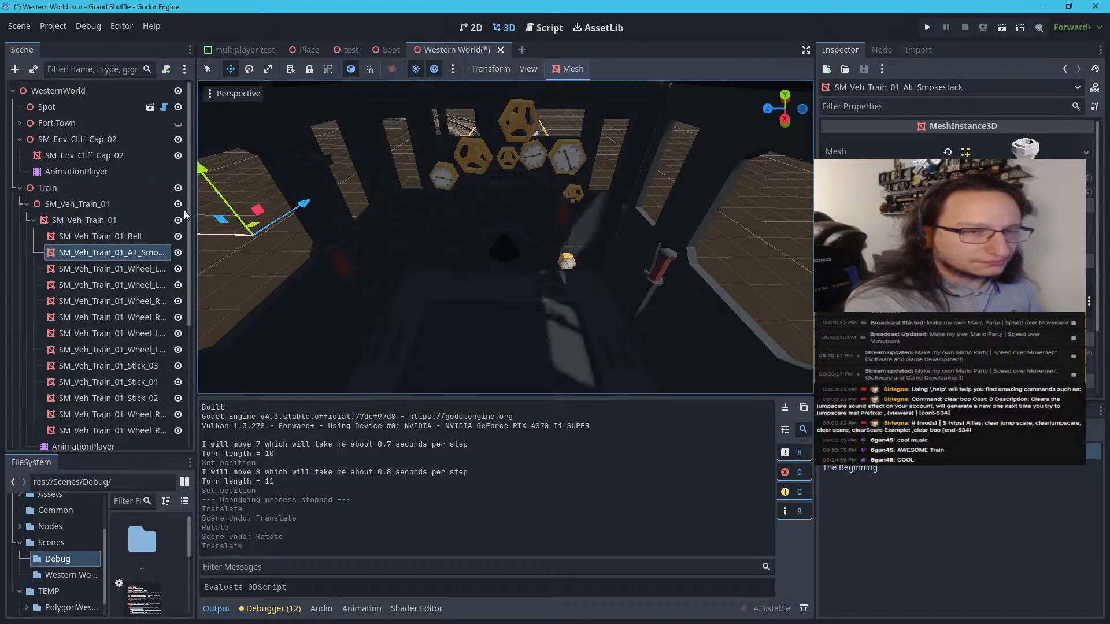
key("ctrl+z")
Try rotating the cab lever SM_Veh_Train_01_Stick_03, undo the rotation, and deselect the lever
left_click(116, 259)
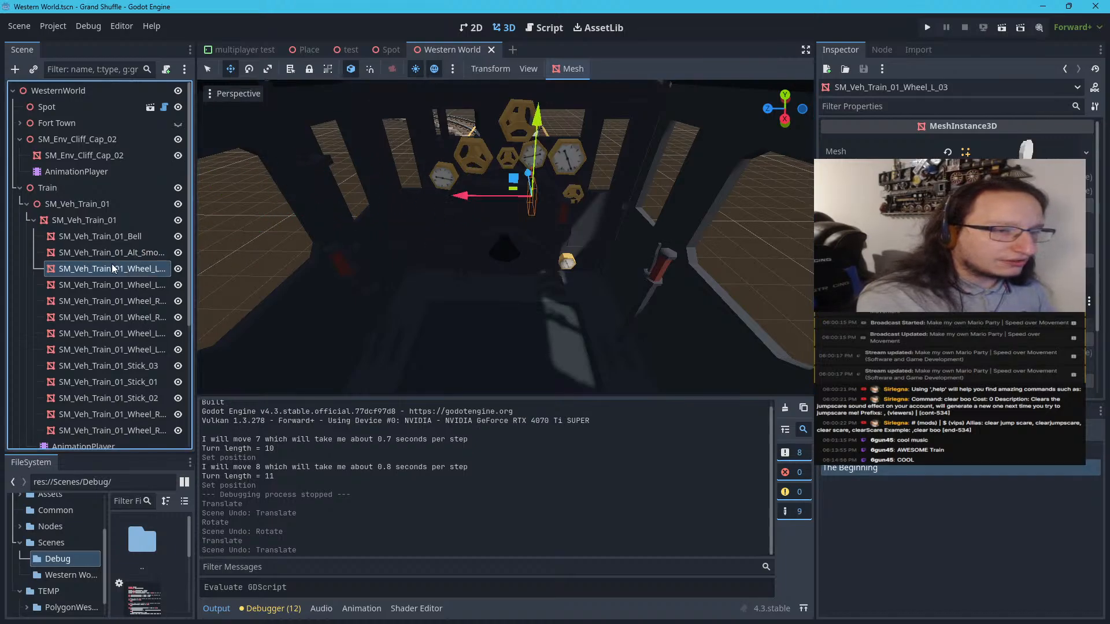
left_click(104, 365)
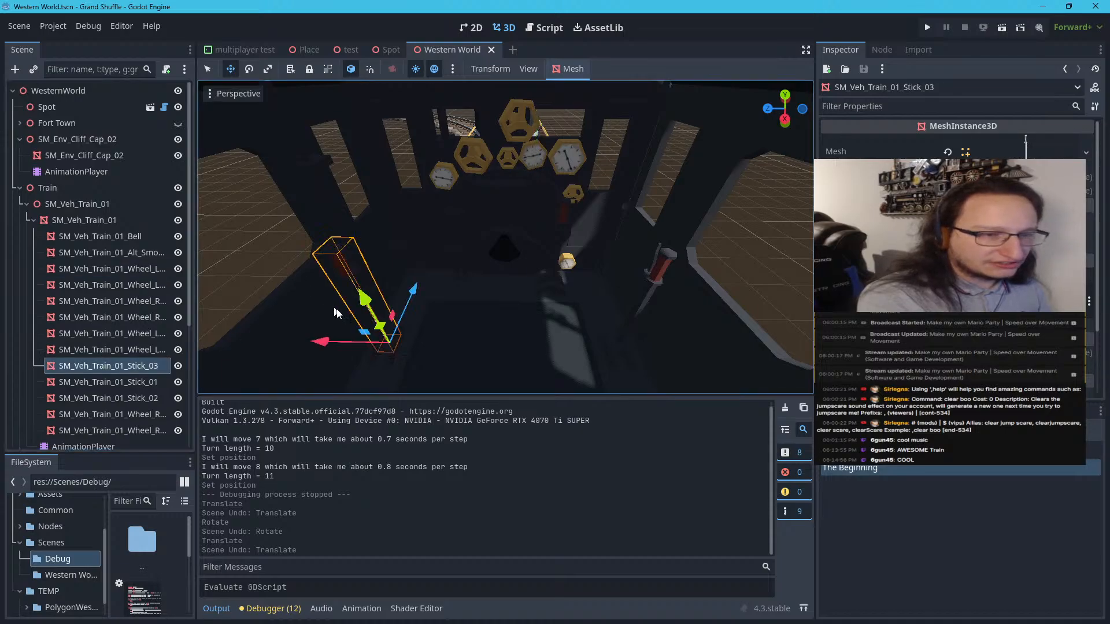
left_click(249, 69)
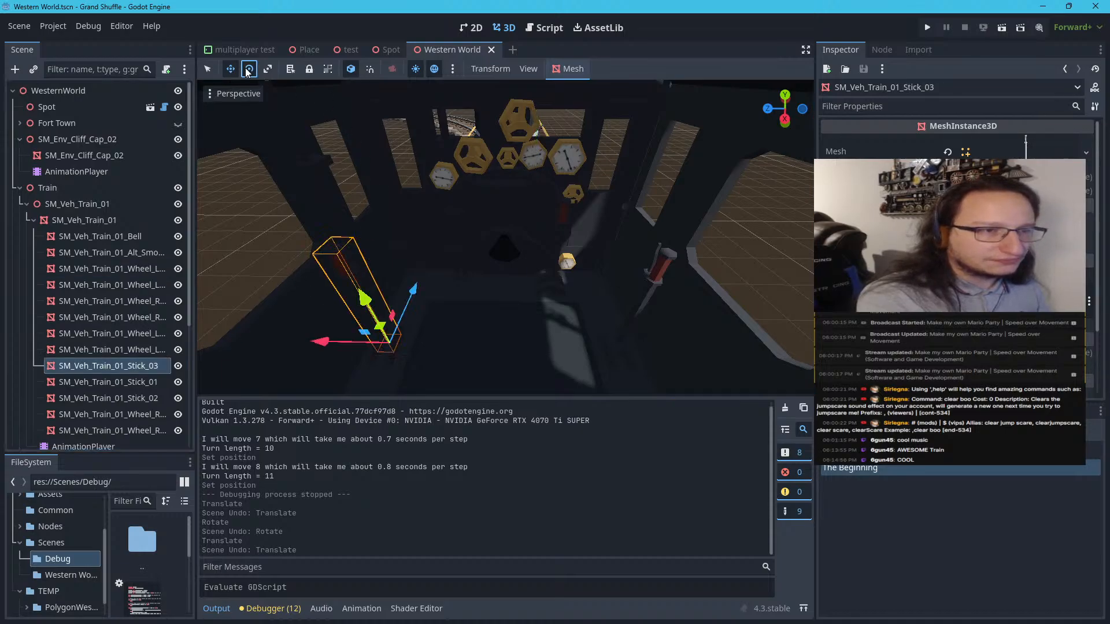
mouse_move(361, 341)
left_mouse_down()
mouse_move(357, 363)
mouse_move(355, 310)
mouse_move(346, 331)
left_mouse_up()
key("ctrl+z")
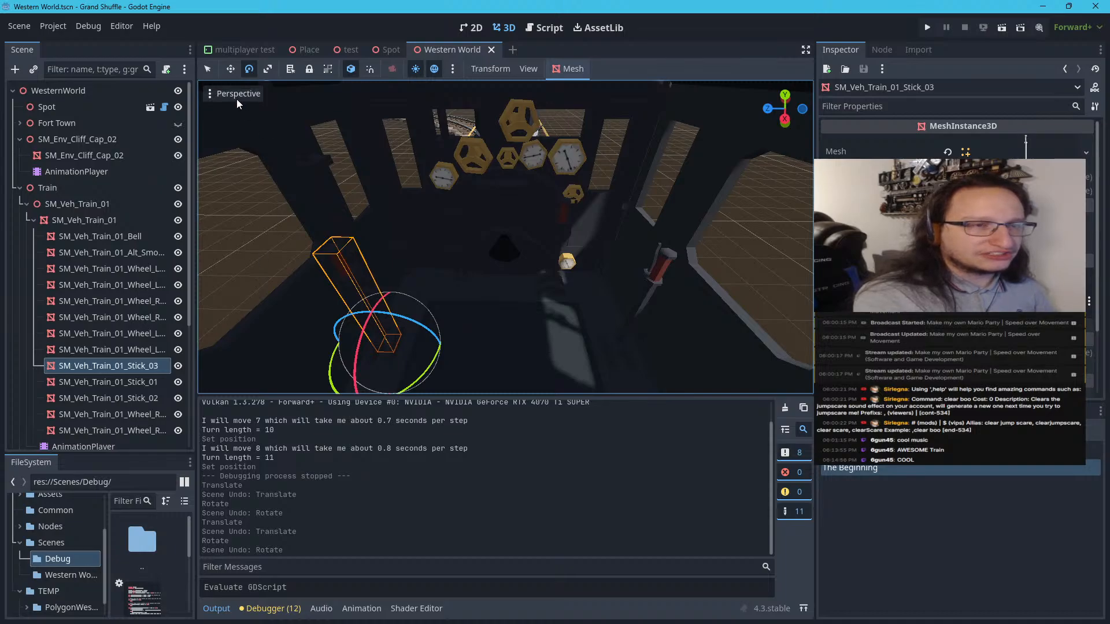
left_click(208, 69)
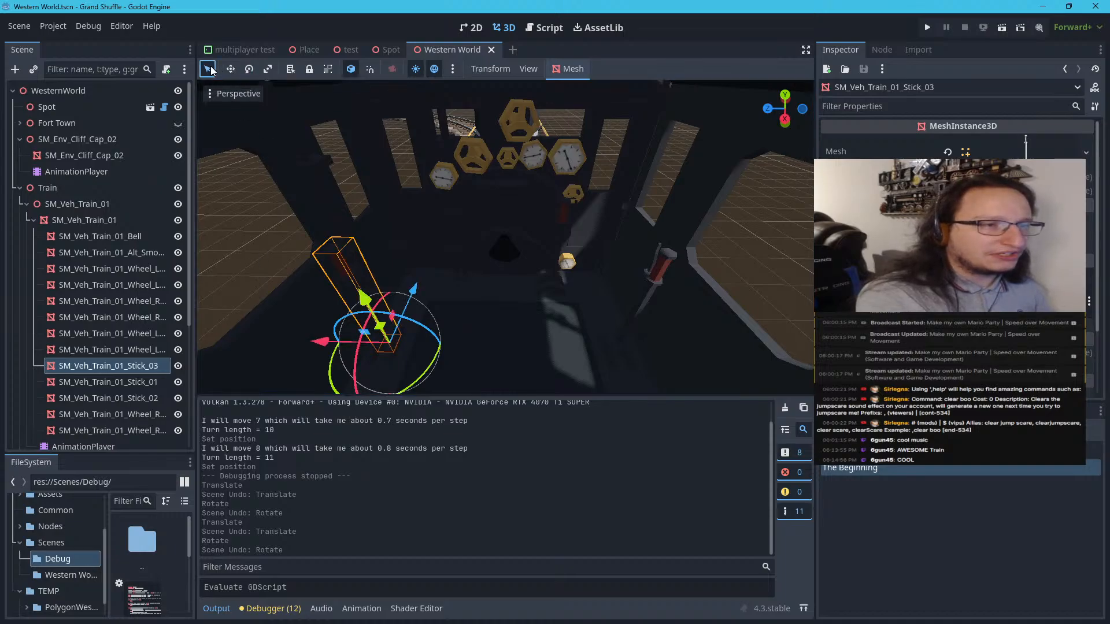
left_click(253, 220)
Examine the cab interior, move back out of the locomotive, and view the side of the freight car with its open doors
middle_click_drag(253, 220, 271, 236)
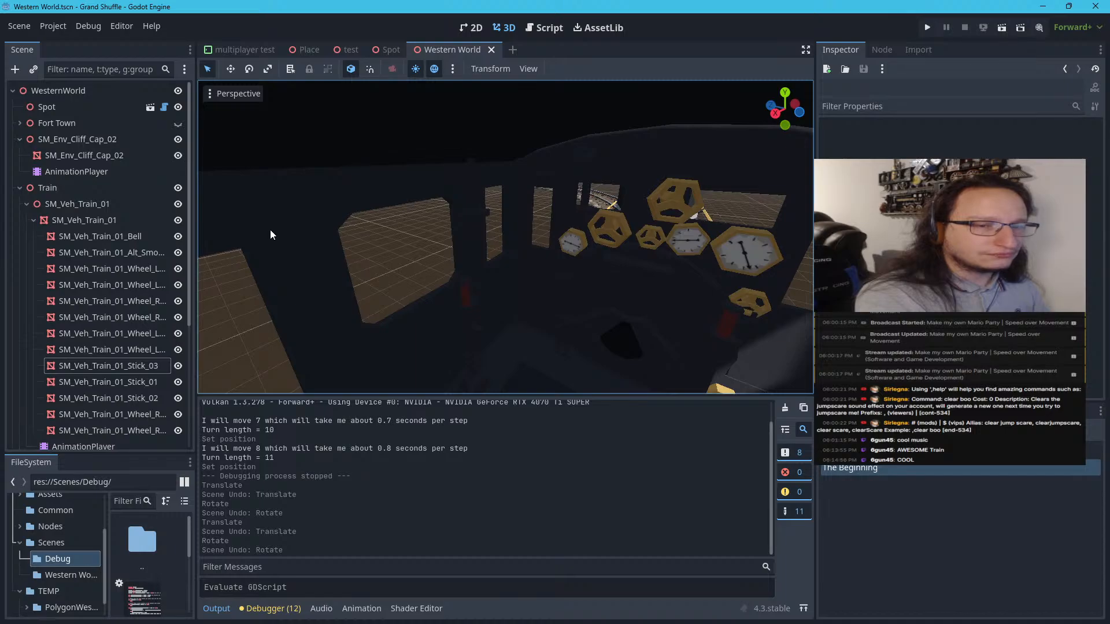
key("w")
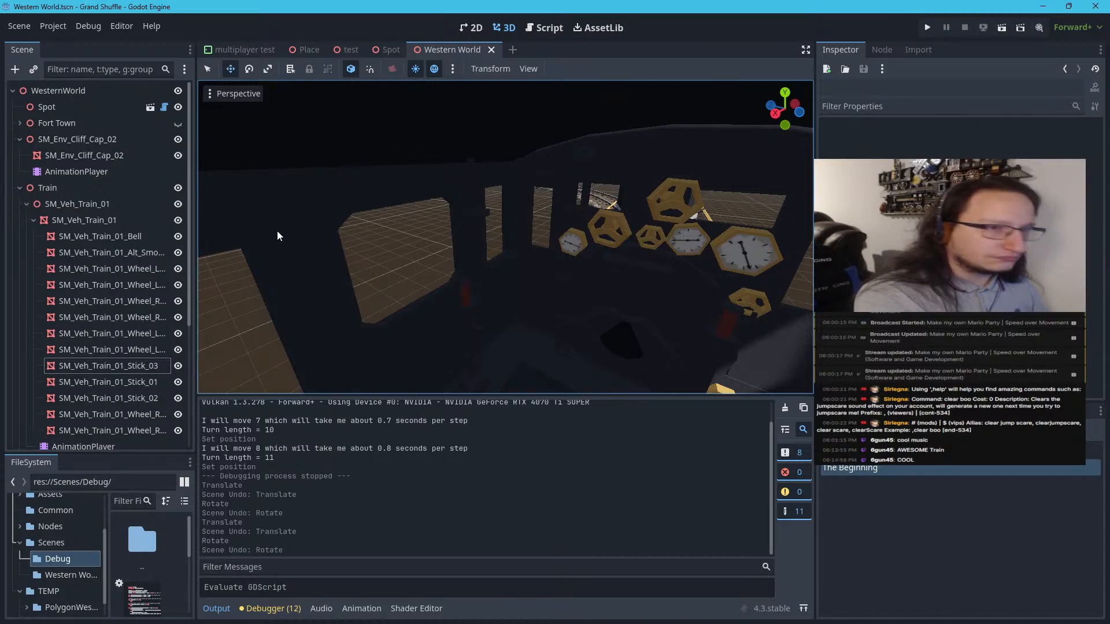
left_click(208, 68)
key("w")
right_click_drag(246, 147, 331, 119)
key("w")
key("w")
key("w")
key("s")
key("w")
key("w")
key("s")
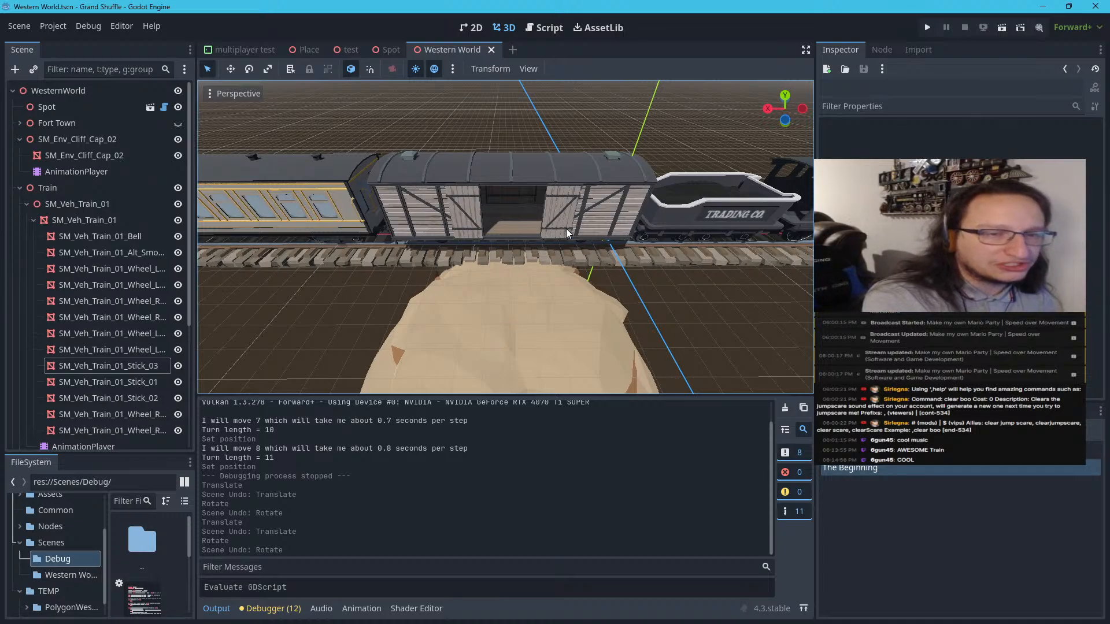
Switch to Notion, open the Western Boom town with Train notes as a full page, and examine the enlarged board layout diagram
scroll(707, 253, "down", 10)
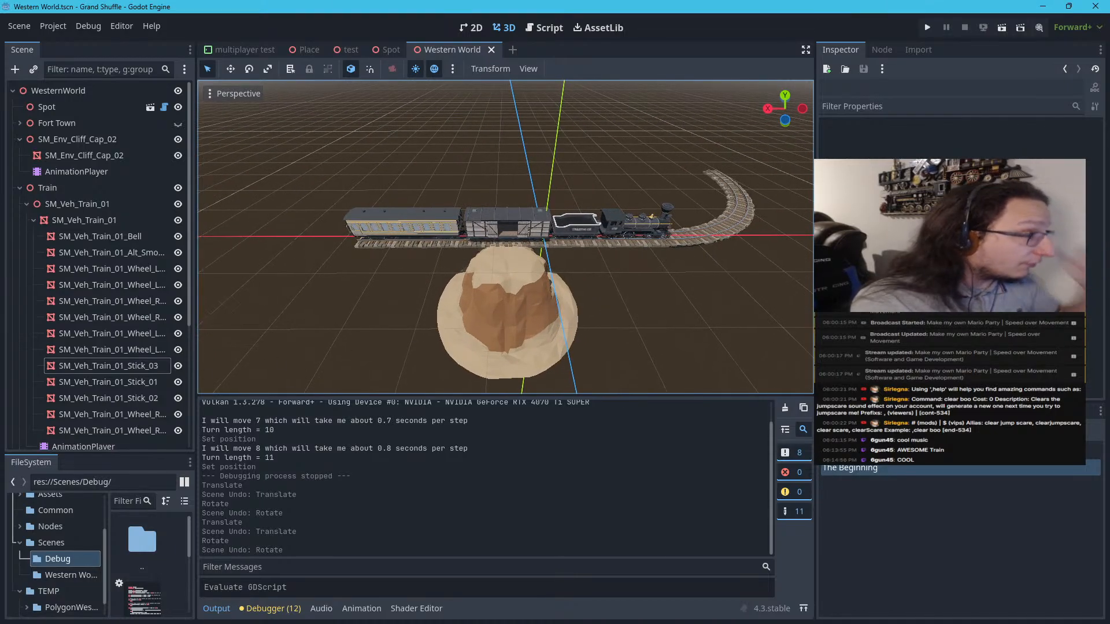
left_click_drag(1, 358, 600, 8)
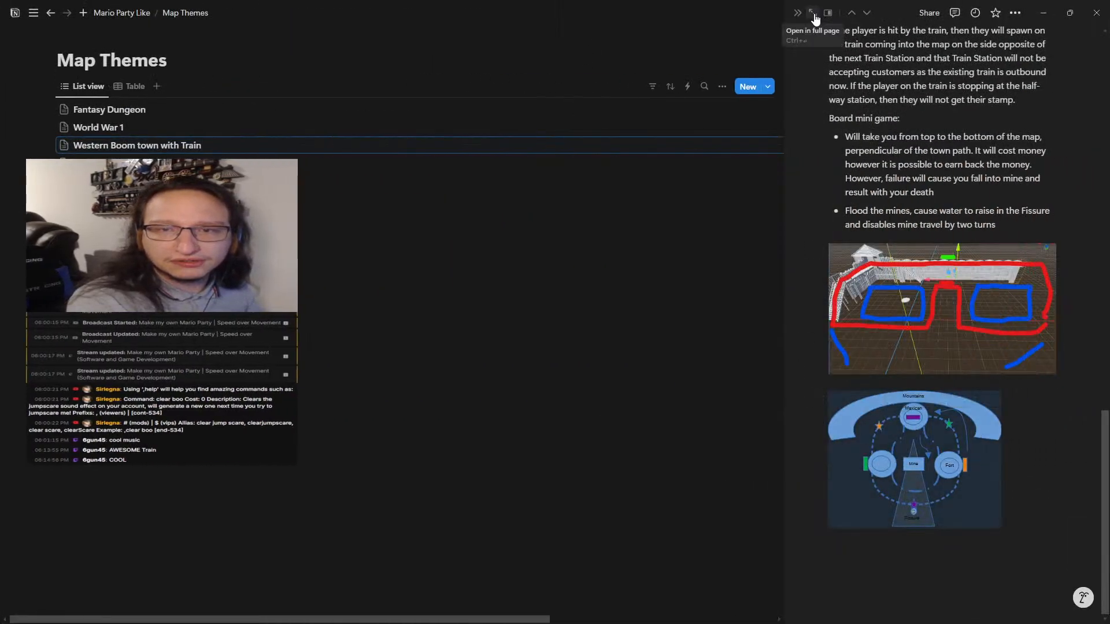
left_click(813, 13)
scroll(526, 302, "down", 15)
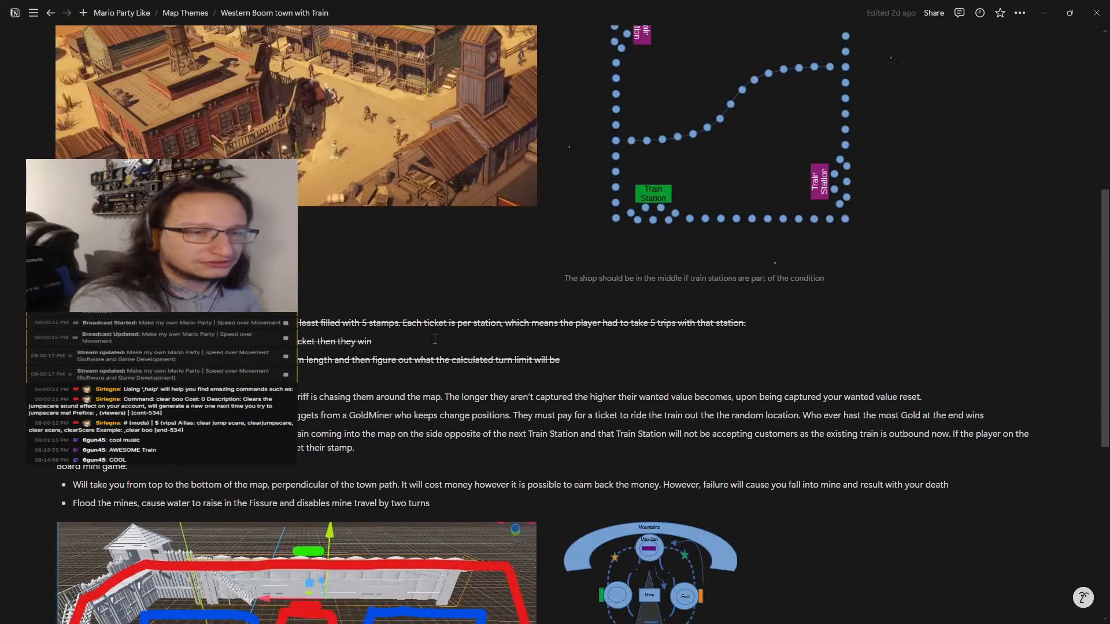
left_click(592, 227)
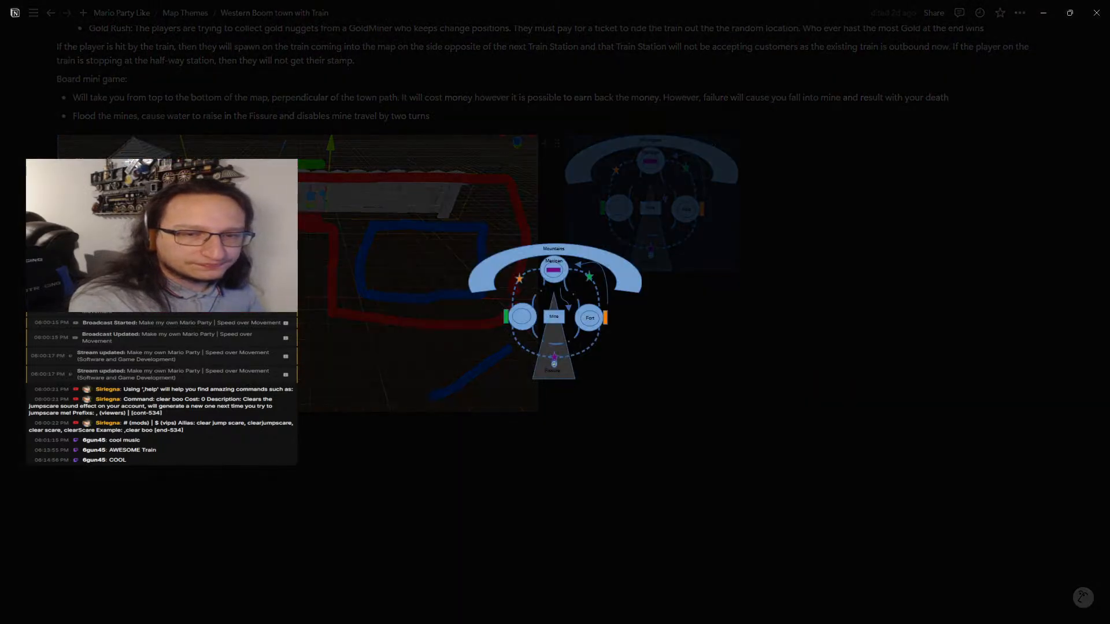
left_click(555, 325)
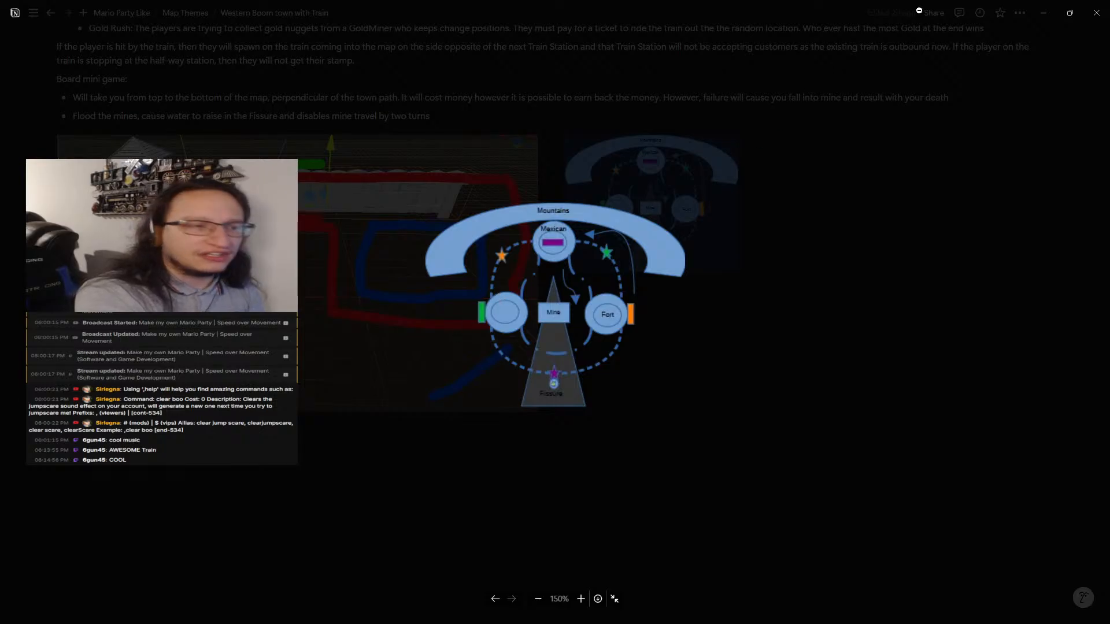
left_click(1070, 13)
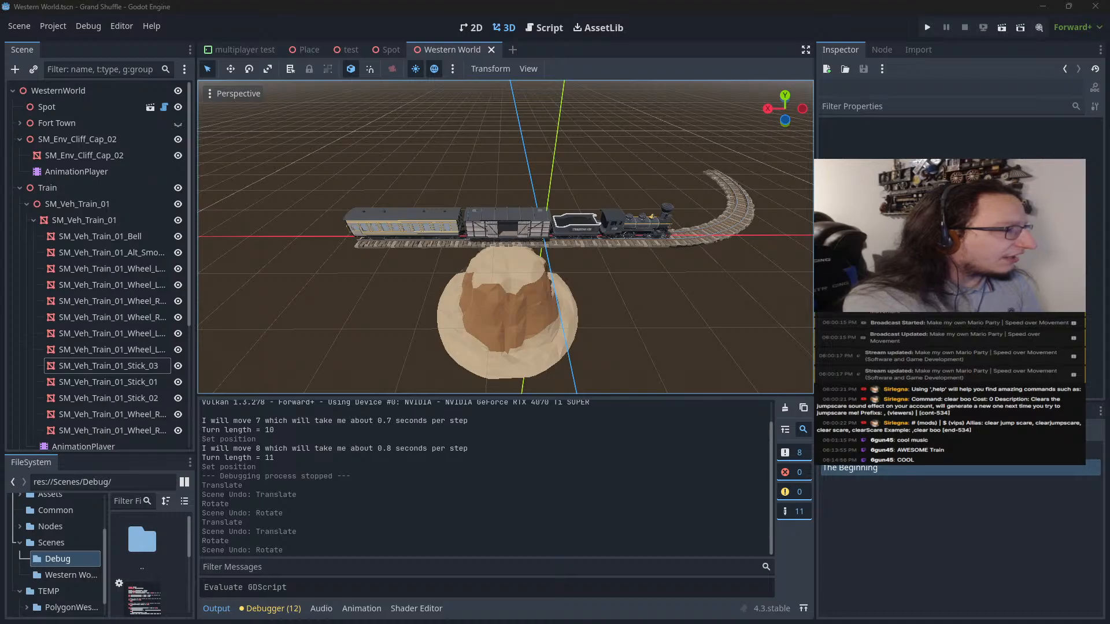
Glance at the design outline in Notepad++ and switch back to the Western World scene in Godot
key("alt+Tab")
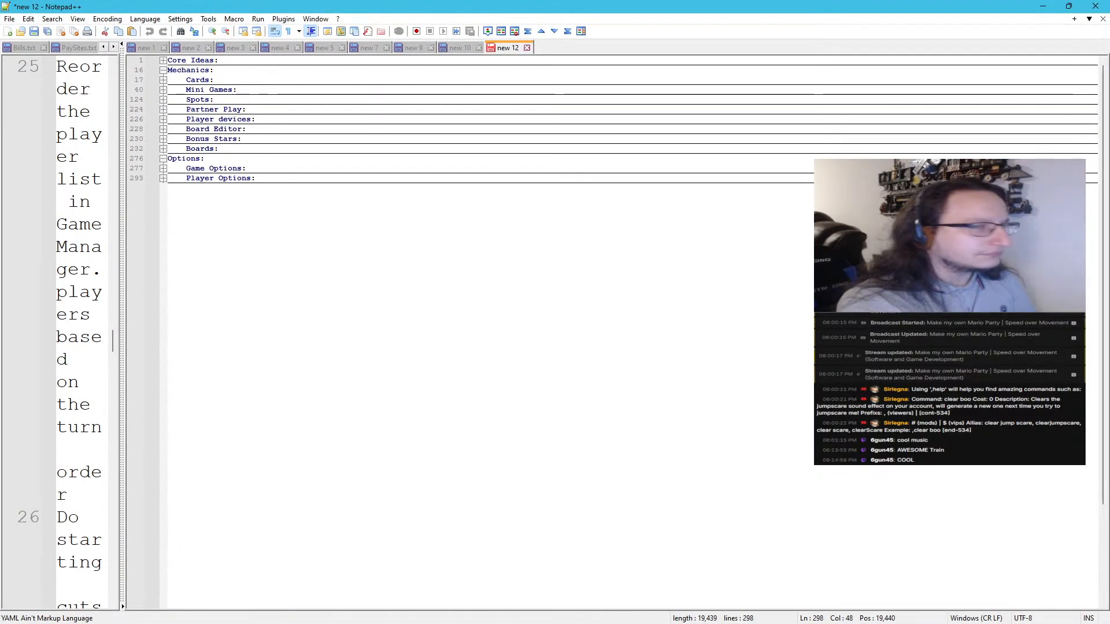
left_click_drag(238, 3, 0, 35)
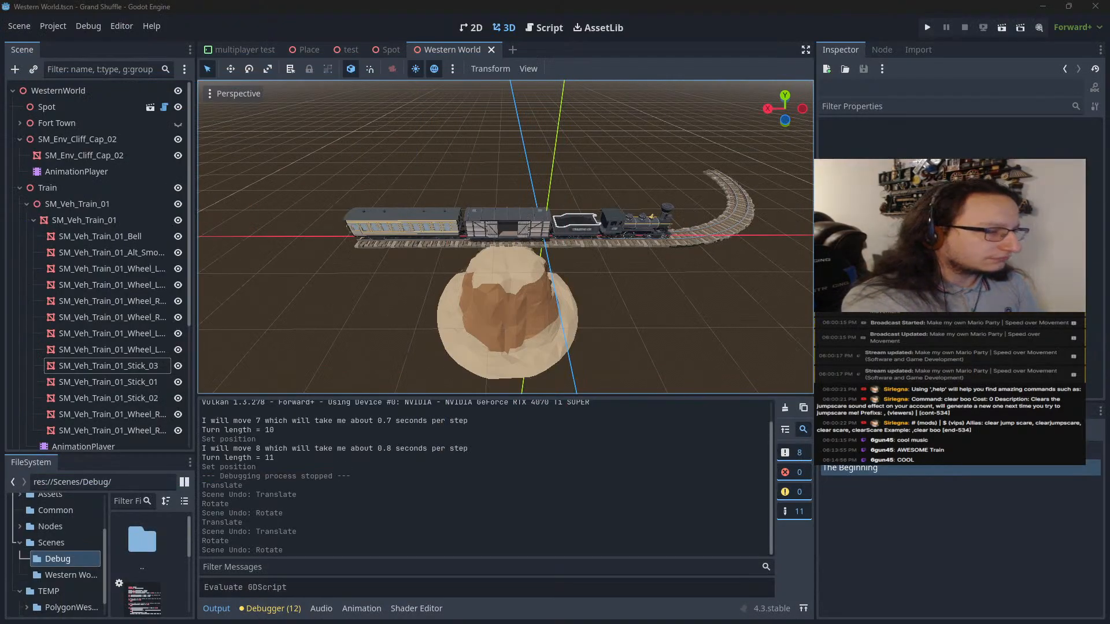
left_click(279, 97)
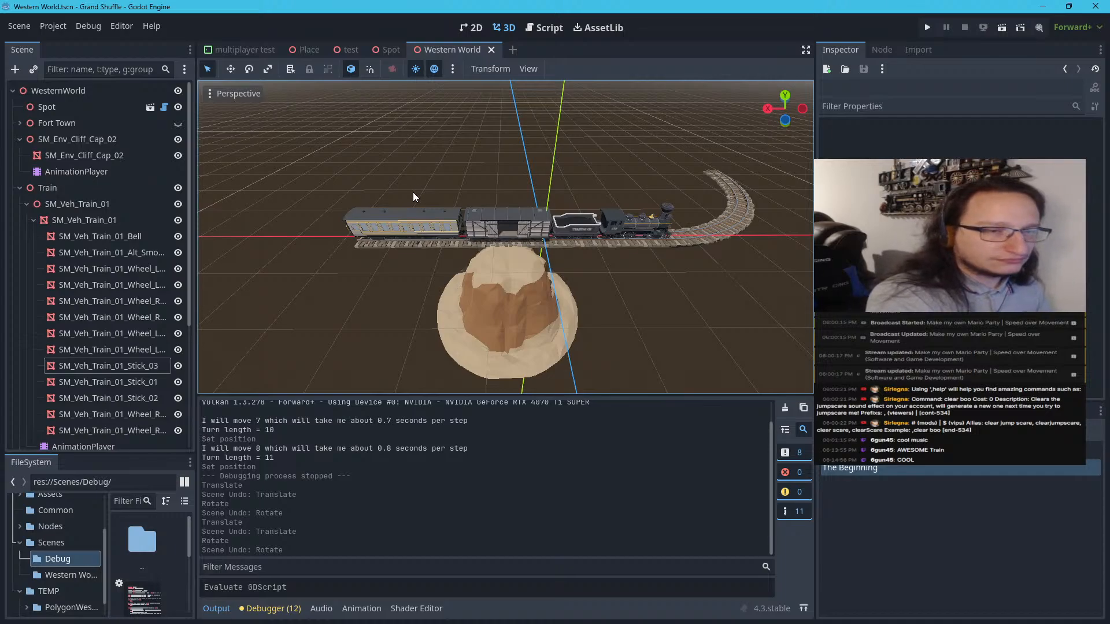
Try rotating the passenger carriage's end door SM_Veh_Train_Carriage_01_Door_03, undo the rotation, and deselect the door
middle_click_drag(412, 192, 428, 185)
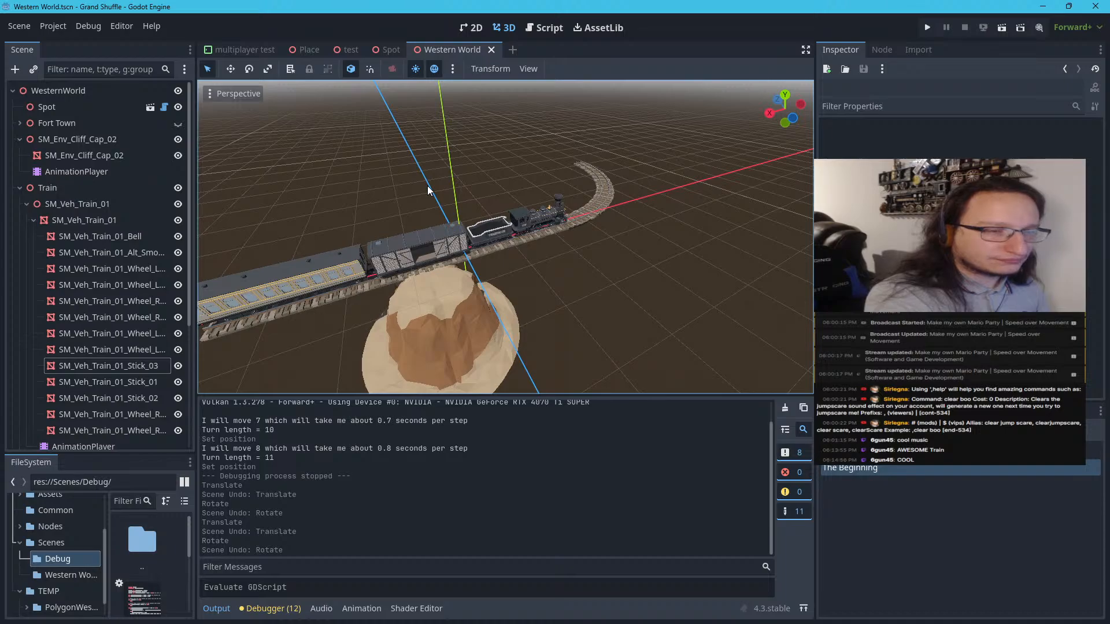
key("w")
right_click_drag(428, 186, 263, 119)
key("d")
key("w")
key("s")
key("w")
key("w")
key("w")
key("w")
right_click_drag(506, 237, 428, 190)
key("w")
left_click(536, 259)
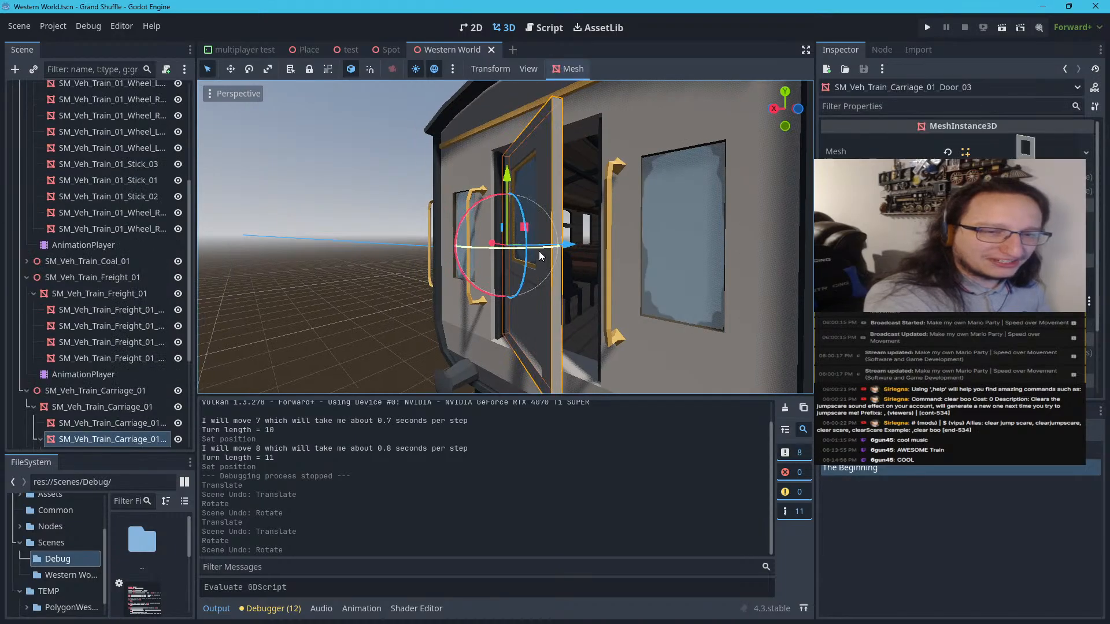
left_click_drag(538, 258, 537, 251)
left_click(364, 256)
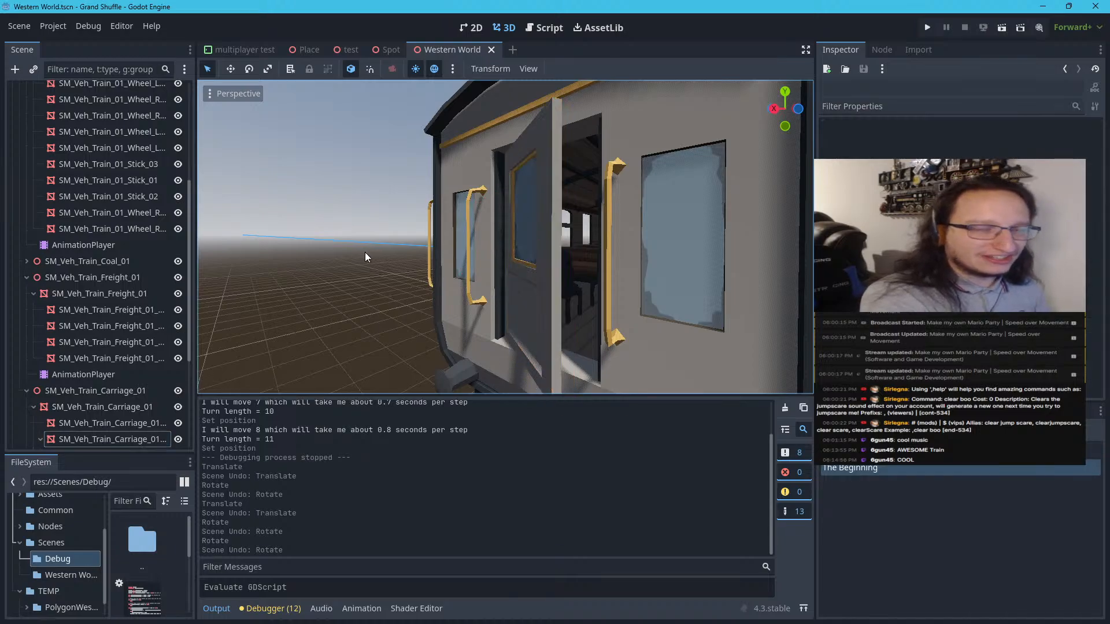
Examine the passenger carriage up close, and view the coupled train from the locomotive side beside the curved track
right_click_drag(369, 259, 313, 271)
key("s")
key("w")
key("w")
key("d")
key("w")
key("w")
key("d")
key("s")
key("a")
key("w")
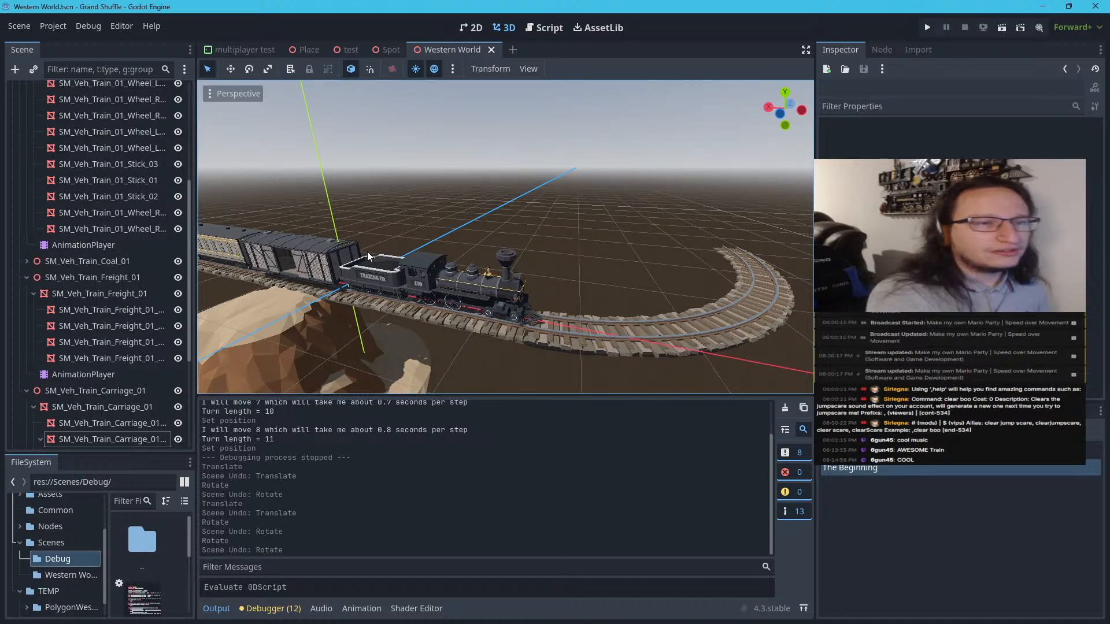
Show the test scene's three places, select the capsule CSGMesh3D of the Character Placeholder, and show the Spot scene
left_click(345, 52)
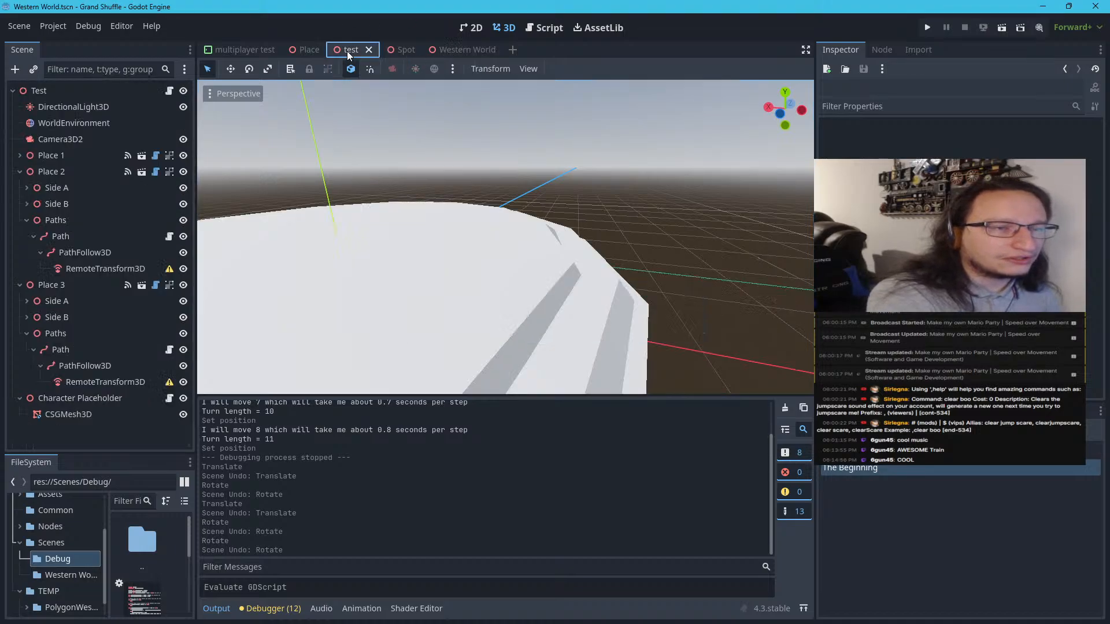
left_click(359, 220)
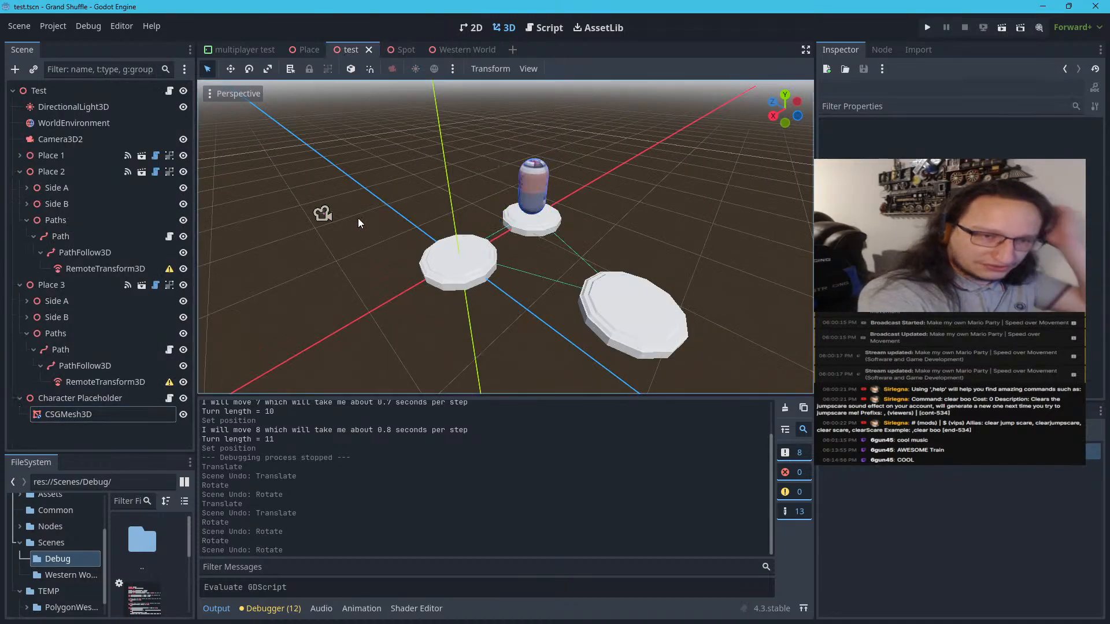
left_click(536, 190)
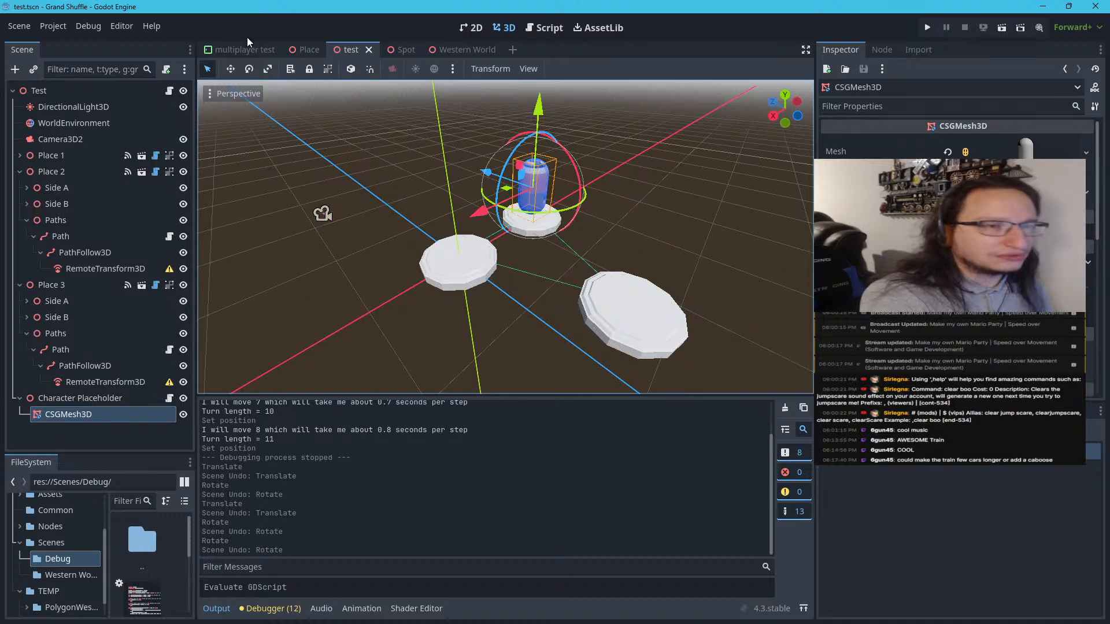
left_click(409, 50)
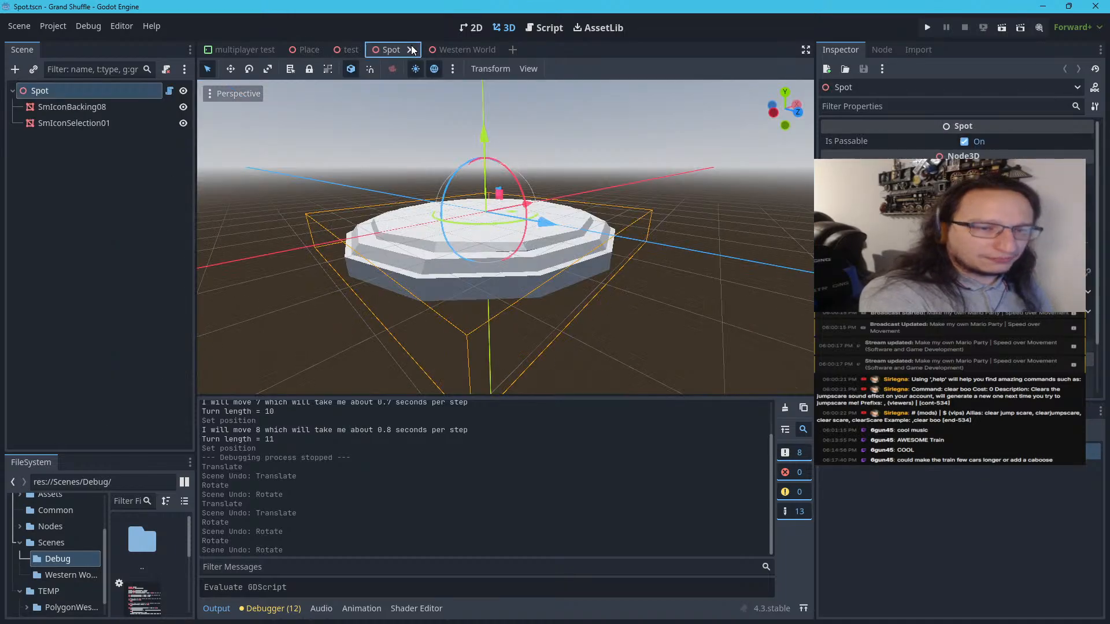
Return to the Western World scene and view the full train from the side of its rear passenger carriage
left_click(447, 50)
key("f")
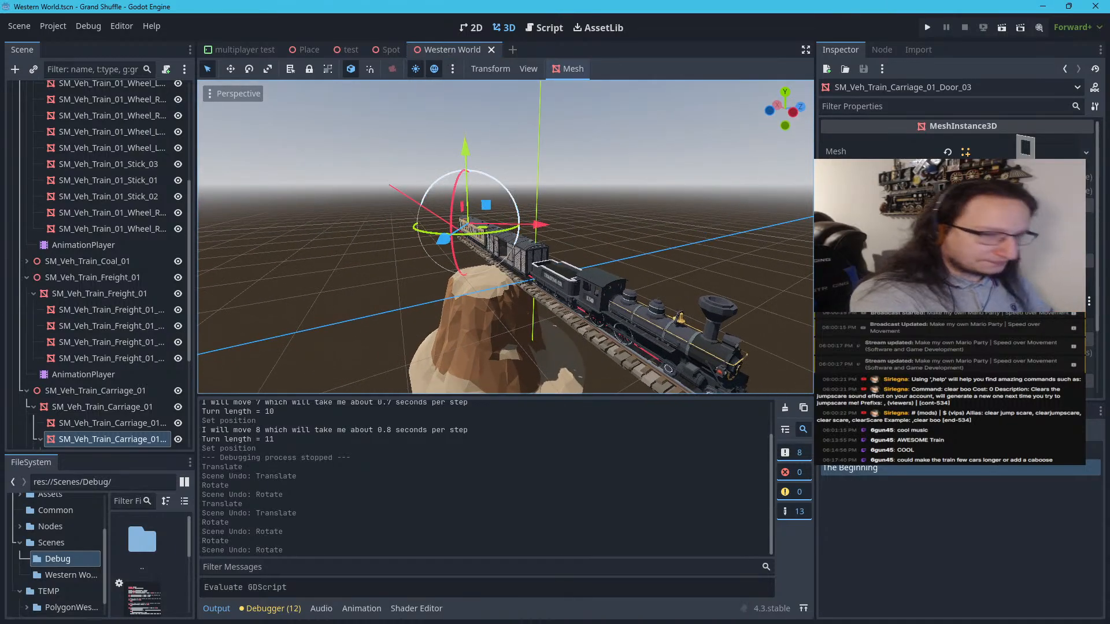
key("w")
right_click_drag(505, 237, 673, 253)
key("a")
key("s")
key("a")
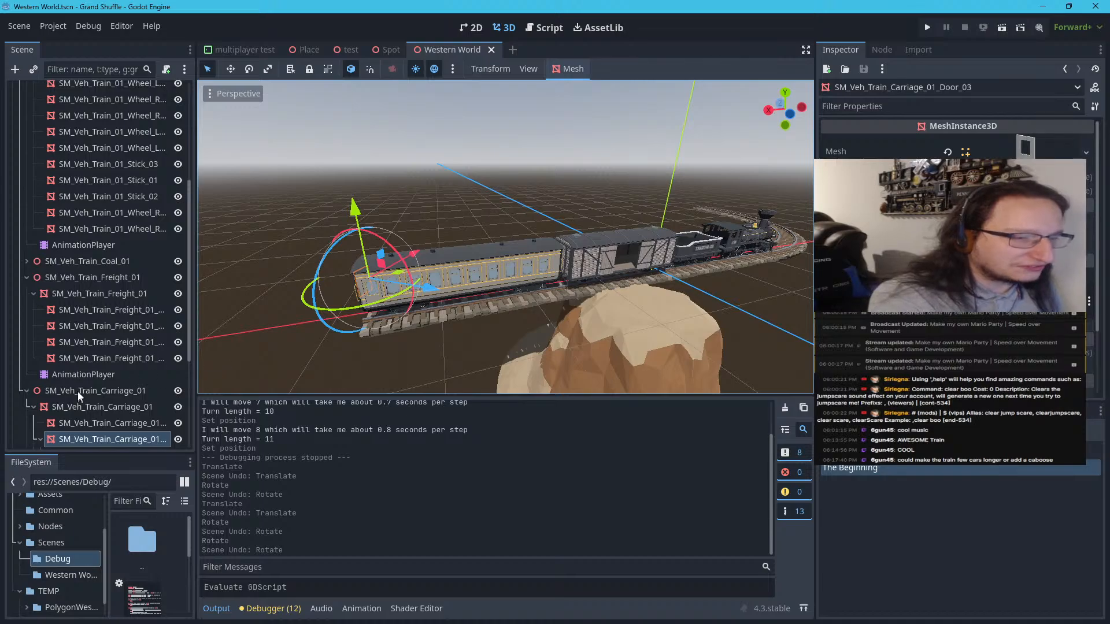
Enlarge the project file browser, open the PolygonWestern folder under TEMP, and filter the files for "train"
scroll(87, 382, "down", 3)
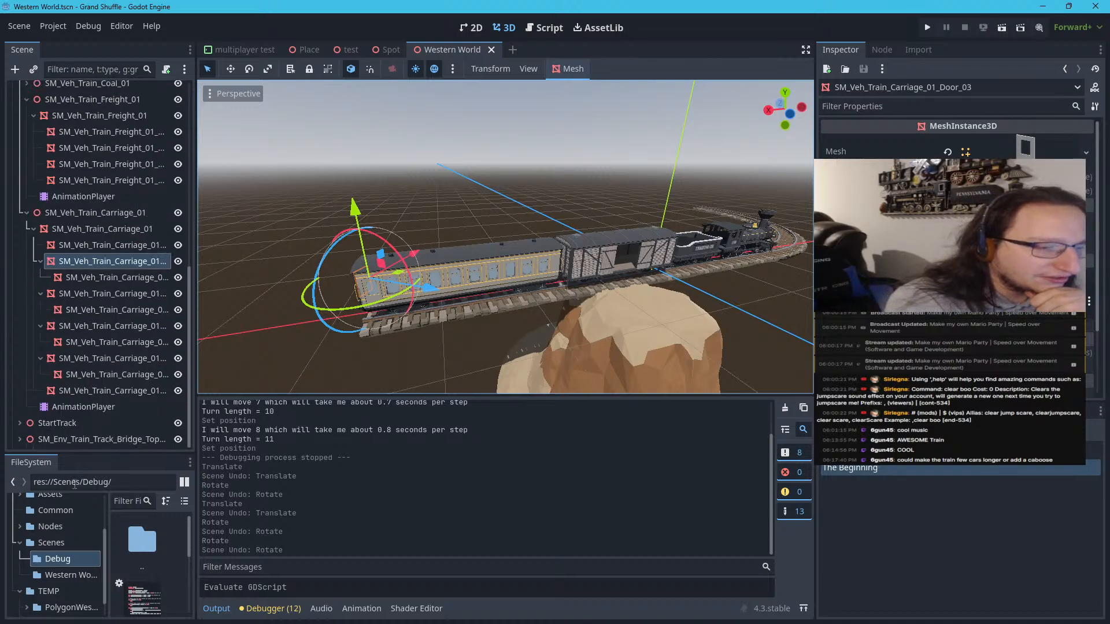
left_click_drag(92, 454, 136, 147)
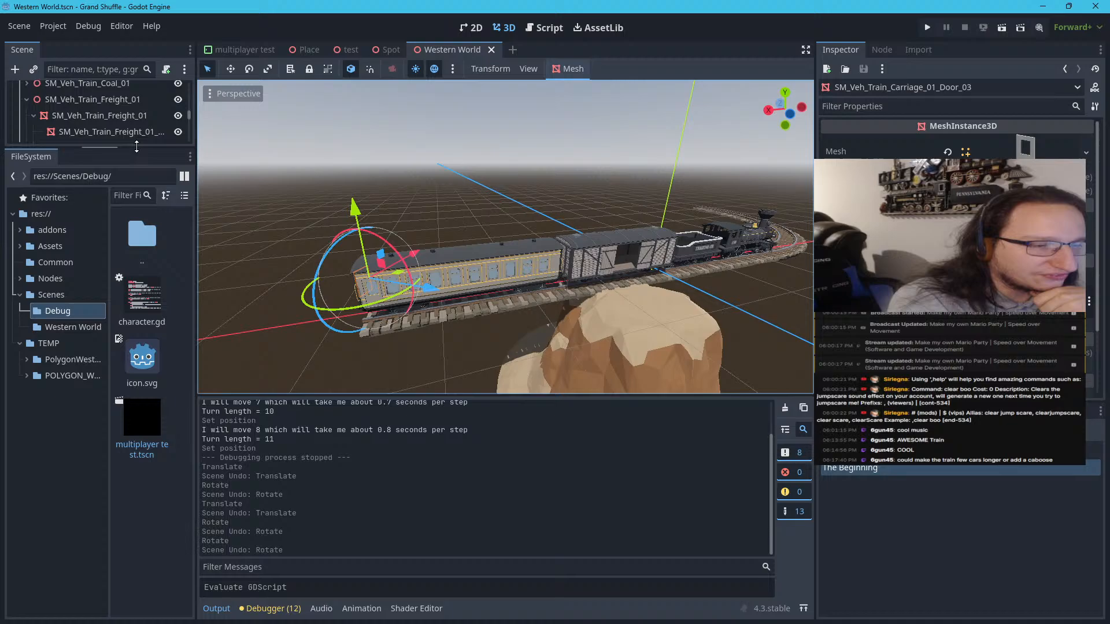
left_click(33, 367)
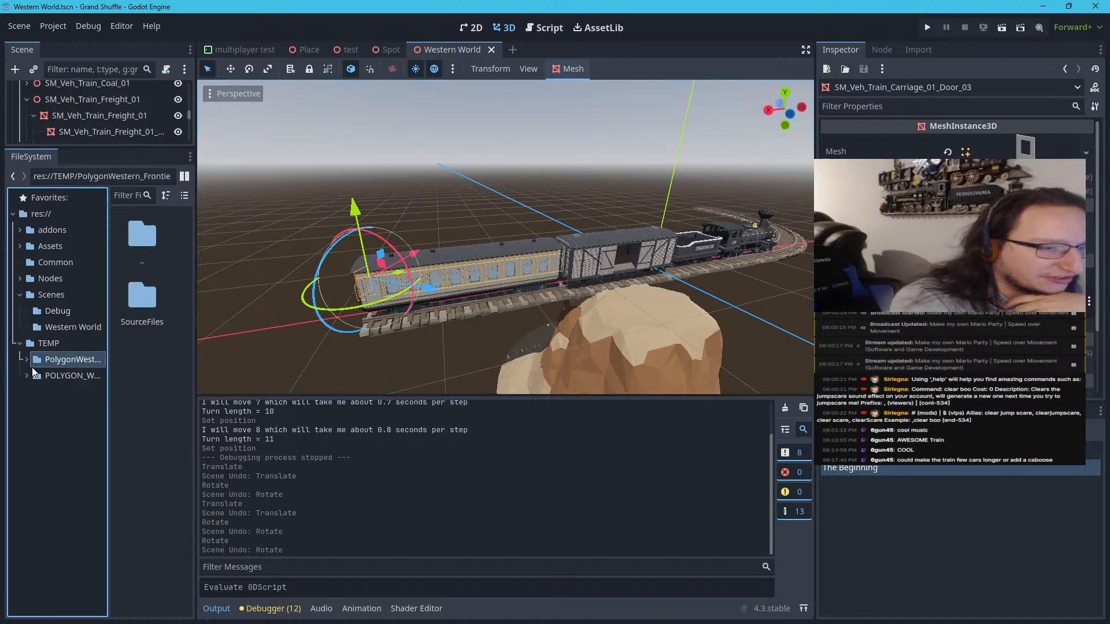
left_click(142, 195)
type("train")
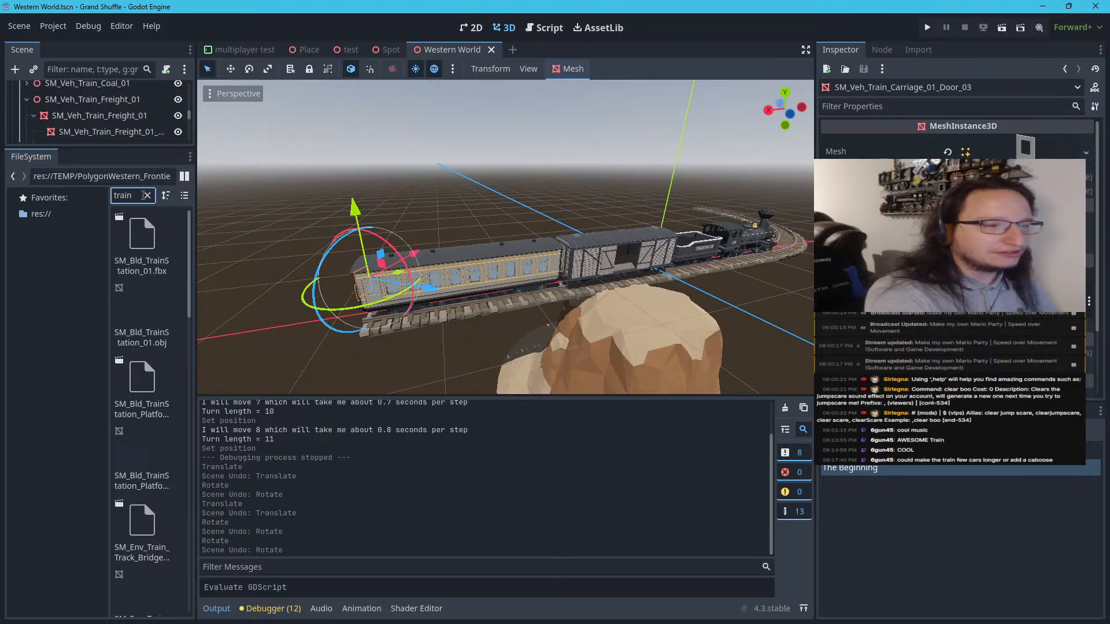
Preview the SM_Bld_TrainStation_01, SM_Bld_TrainStation_Platform_01 and SM_Env_Train_Track_Bridge_Support_01 models and one more track bridge model, closing each preview
double_click(147, 248)
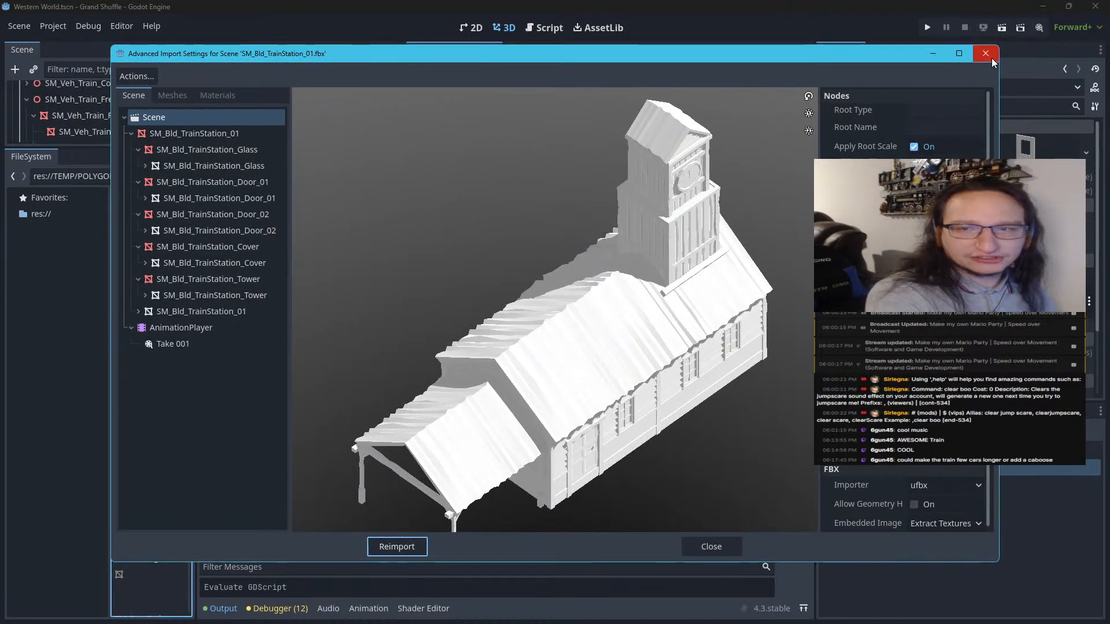
left_click(991, 59)
double_click(145, 398)
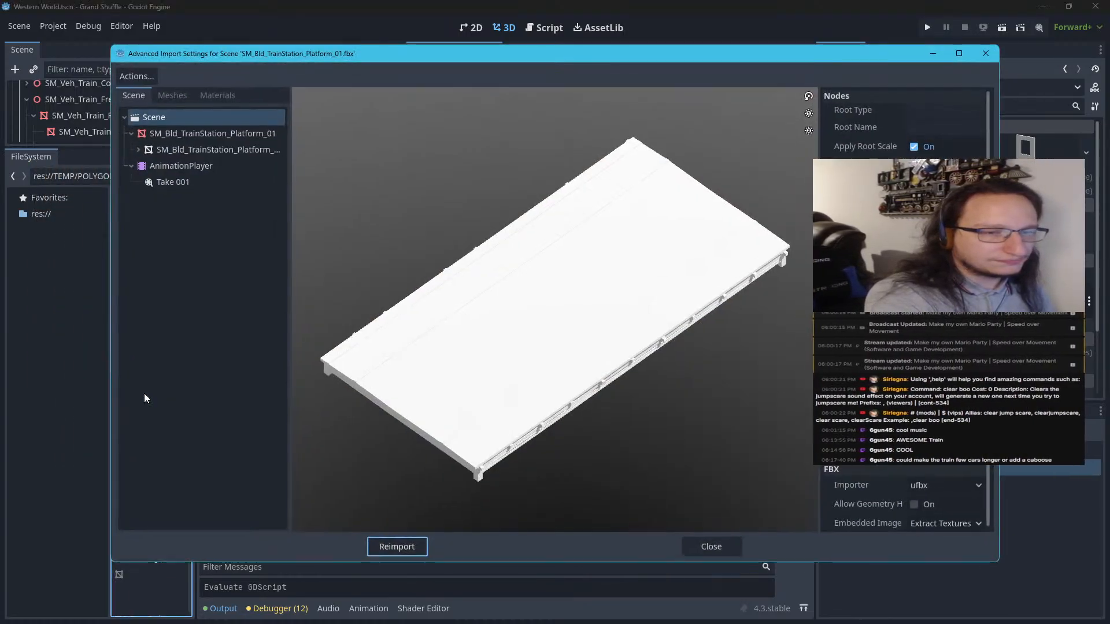
left_click(988, 53)
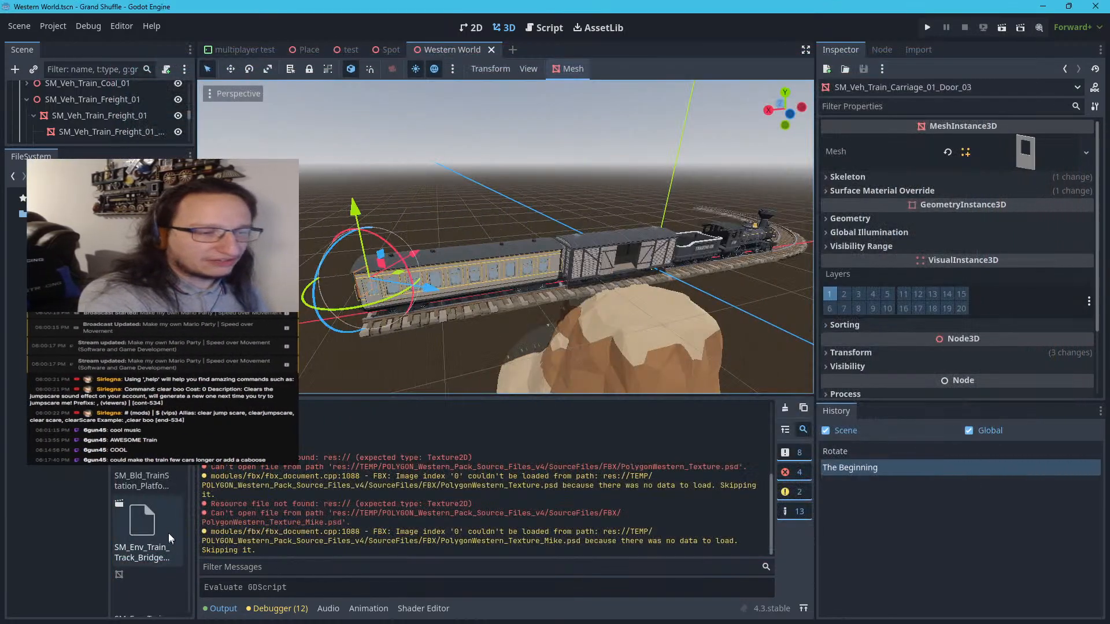
double_click(165, 538)
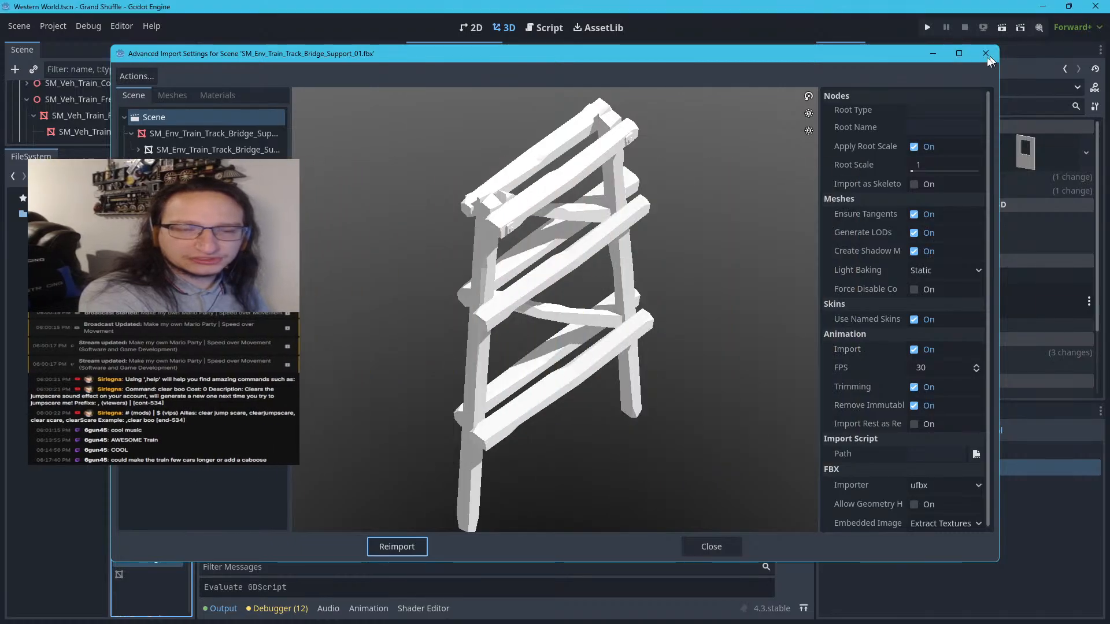
left_click(987, 53)
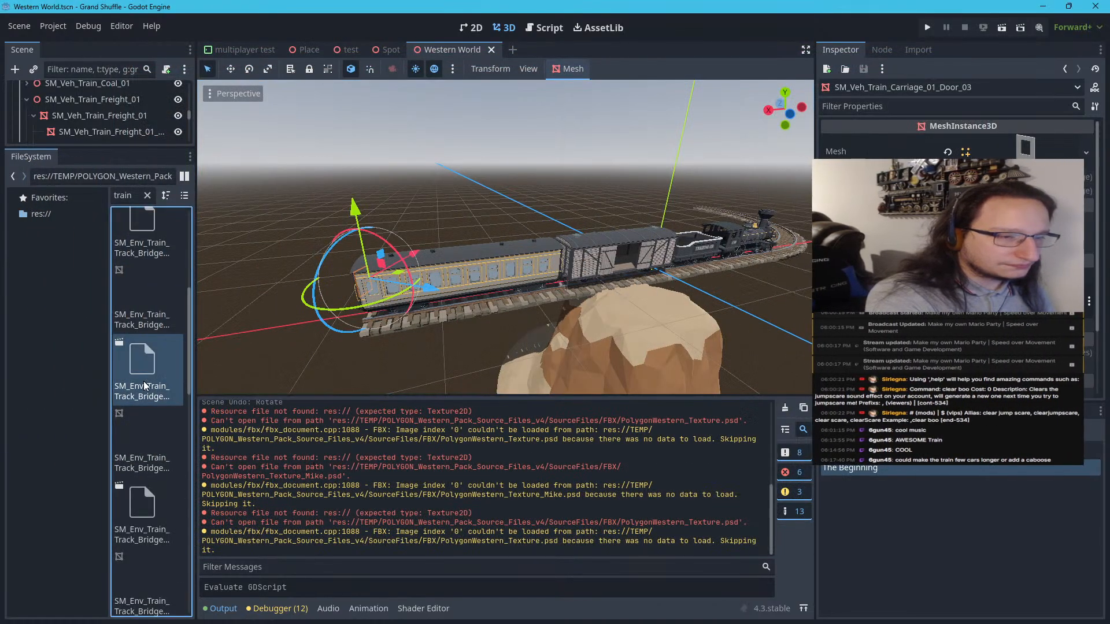
double_click(145, 386)
left_click(997, 51)
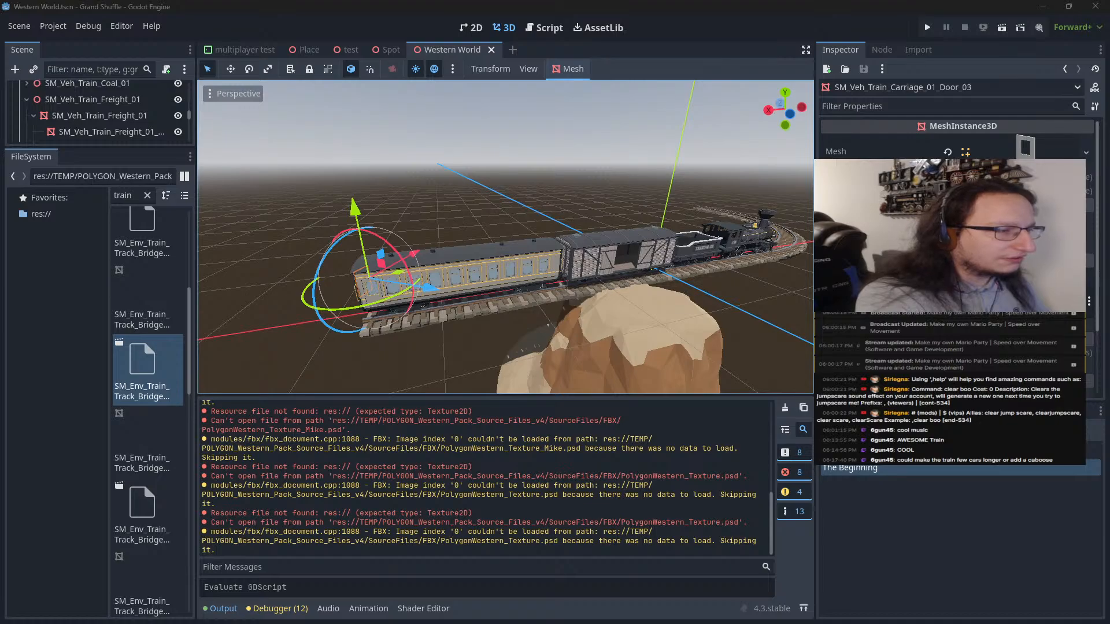
Switch to Synty Search in the browser, search for "train", and examine the train models in the POLYGON - Western Pack
left_click_drag(0, 463, 447, 3)
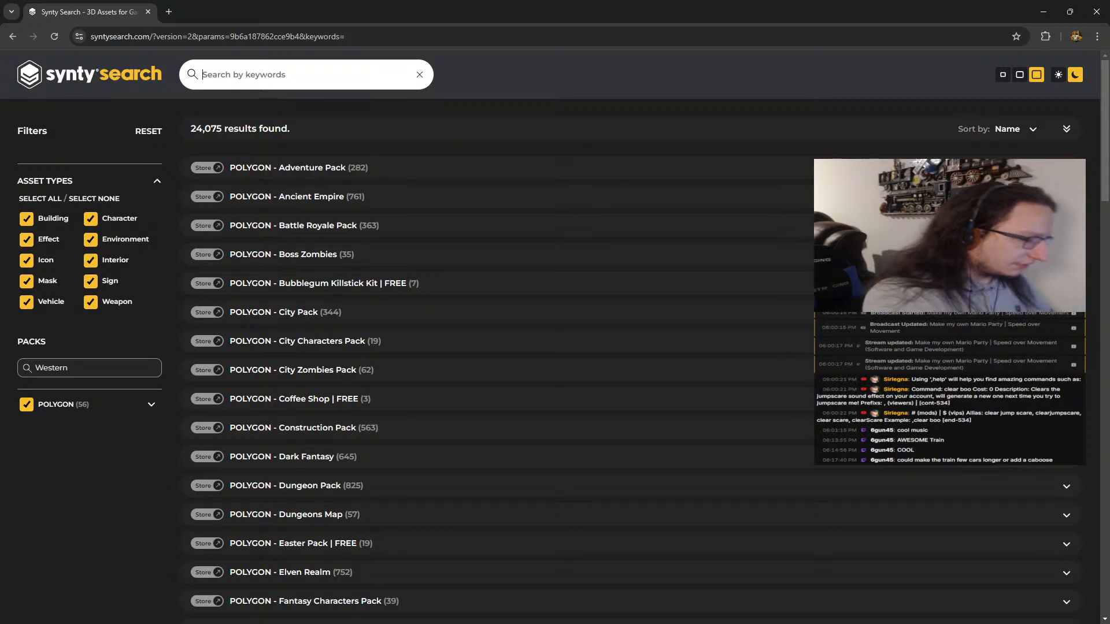
type("train")
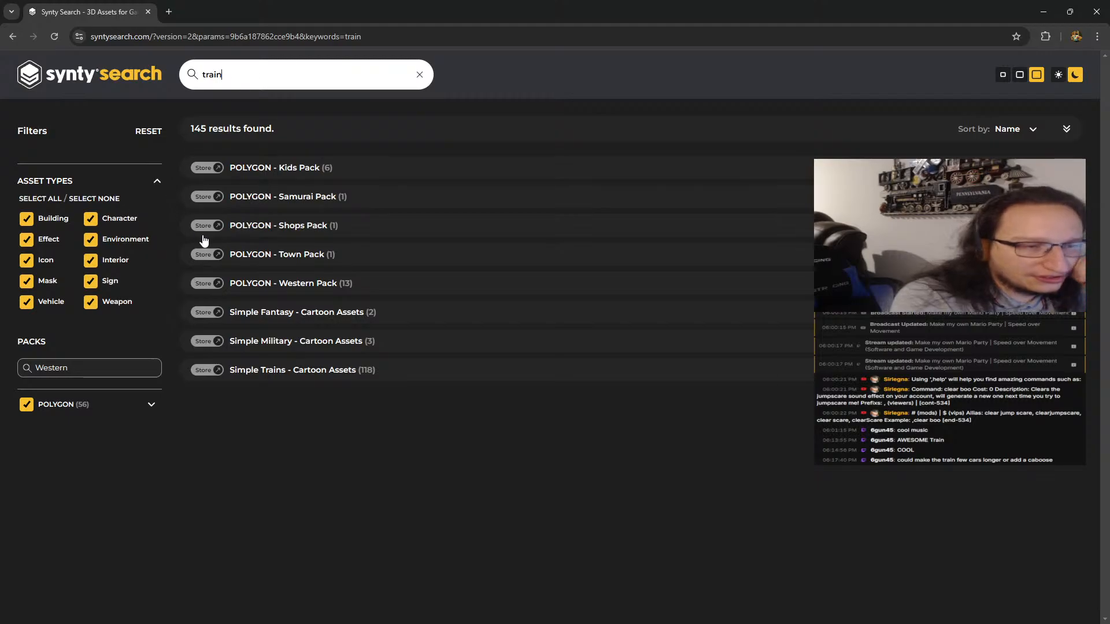
left_click(274, 289)
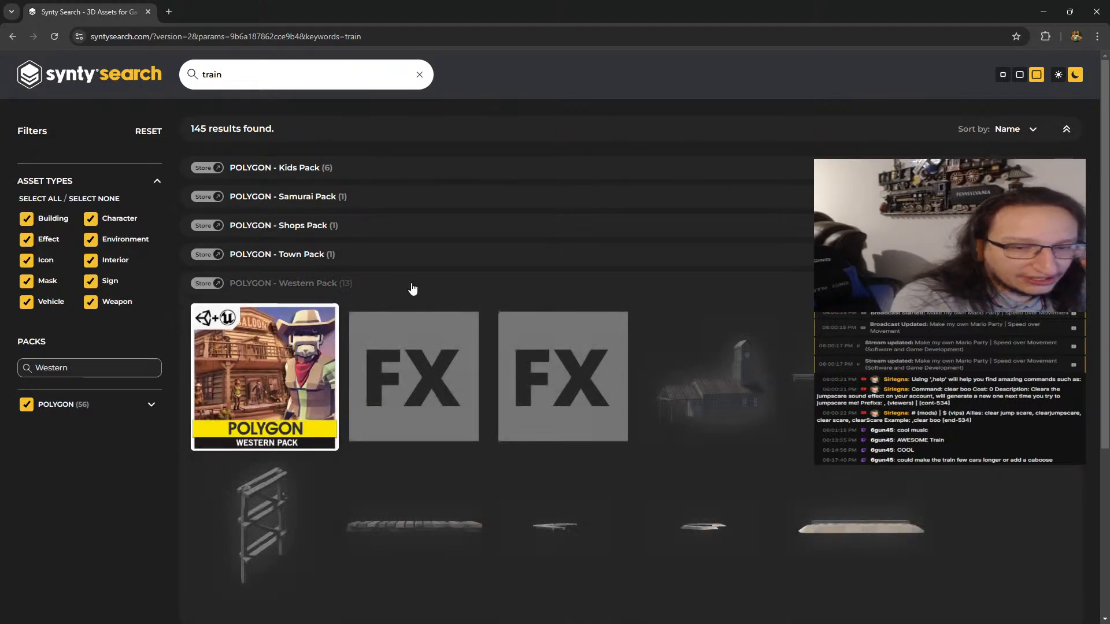
scroll(412, 290, "down", 4)
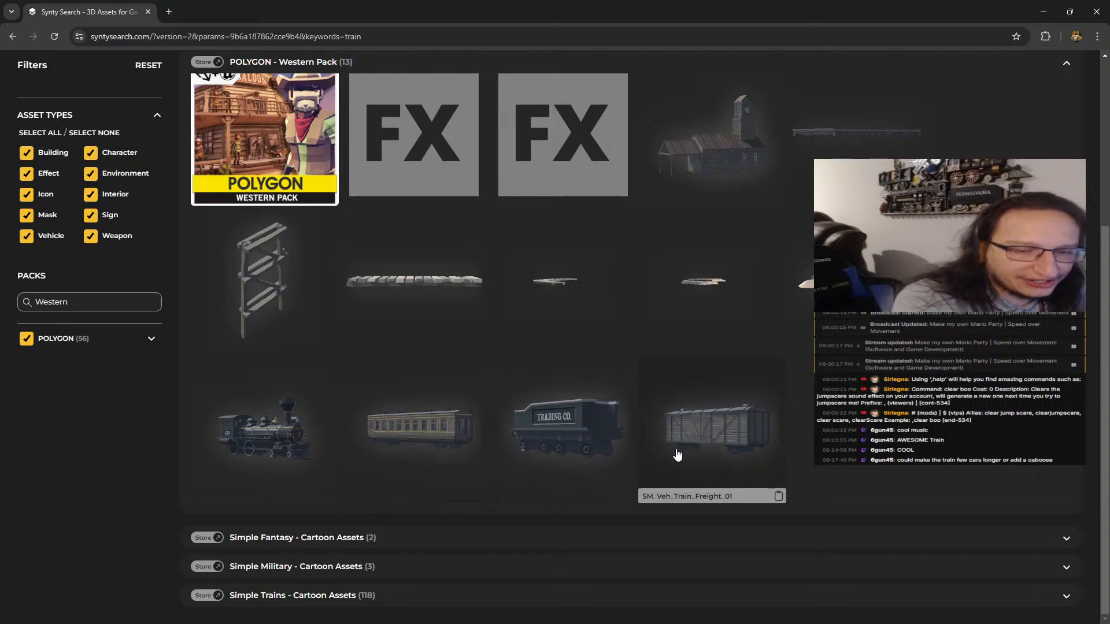
Expand the Simple Fantasy and Simple Military cartoon asset packs and check their matching models
left_click(295, 538)
scroll(330, 521, "down", 3)
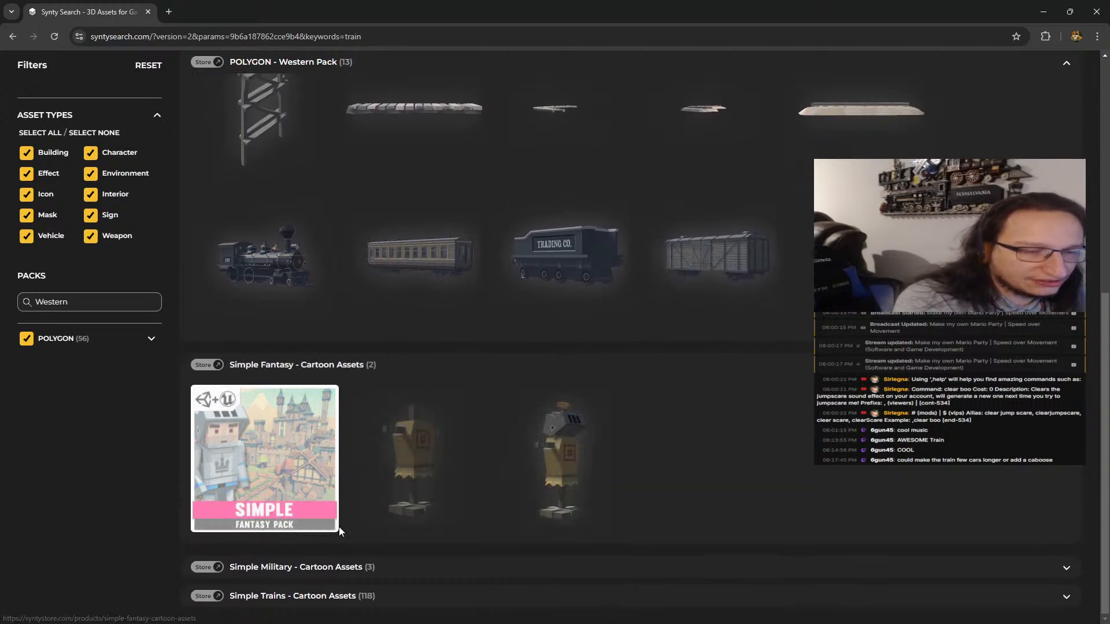
left_click(315, 566)
scroll(354, 520, "down", 2)
scroll(355, 521, "down", 1)
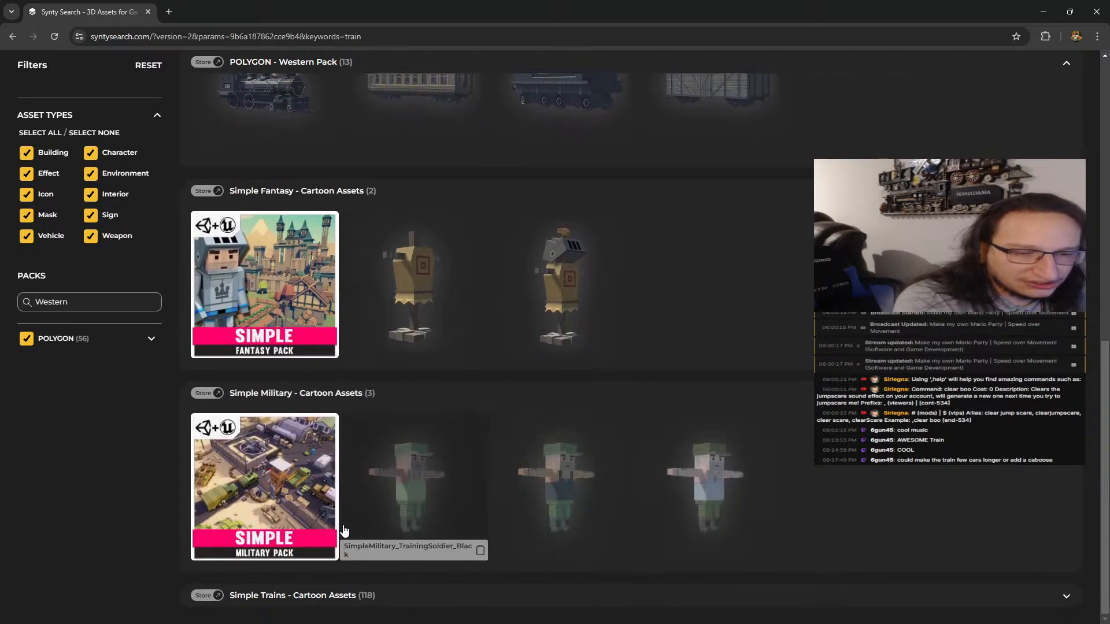
Expand the Simple Trains - Cartoon Assets pack and examine its buildings, tracks, carriages and locomotives
left_click(322, 587)
scroll(327, 573, "down", 10)
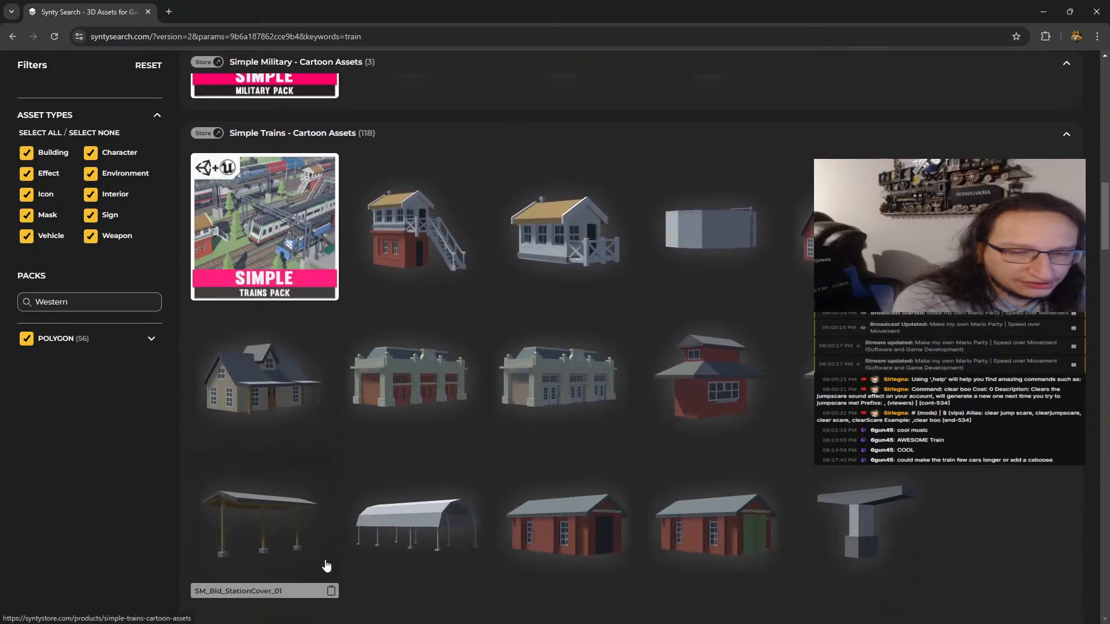
scroll(329, 560, "down", 20)
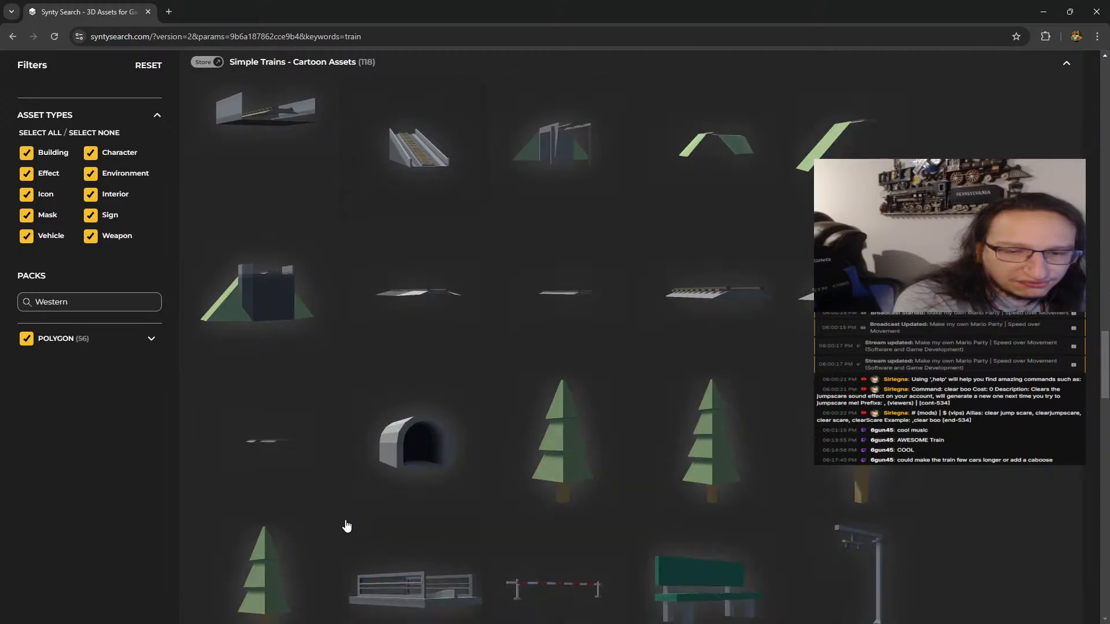
scroll(346, 525, "down", 20)
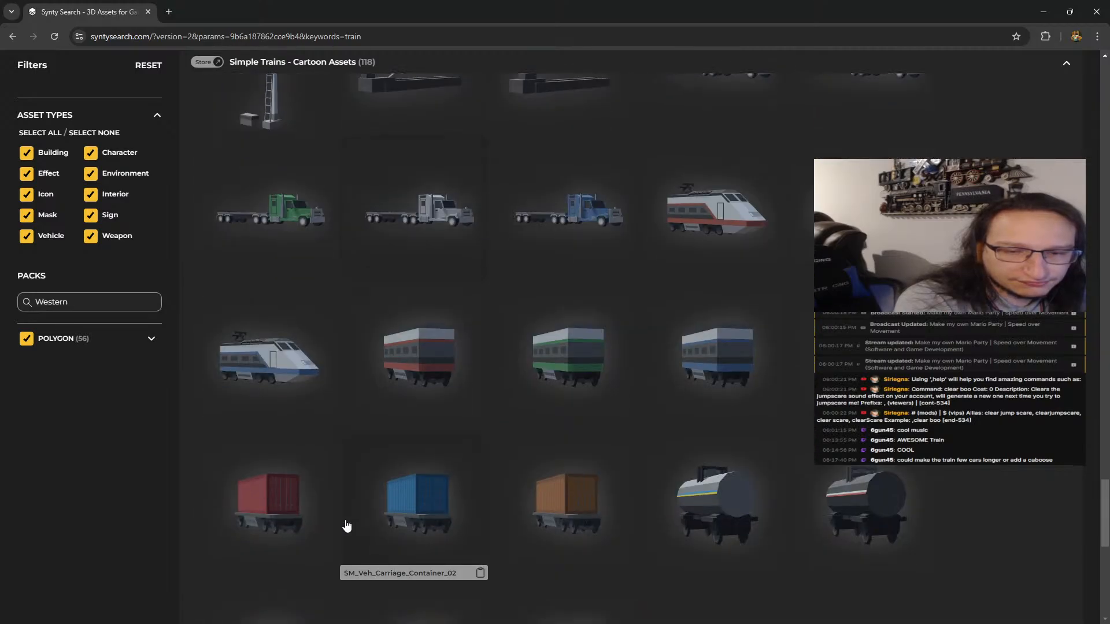
scroll(346, 525, "up", 6)
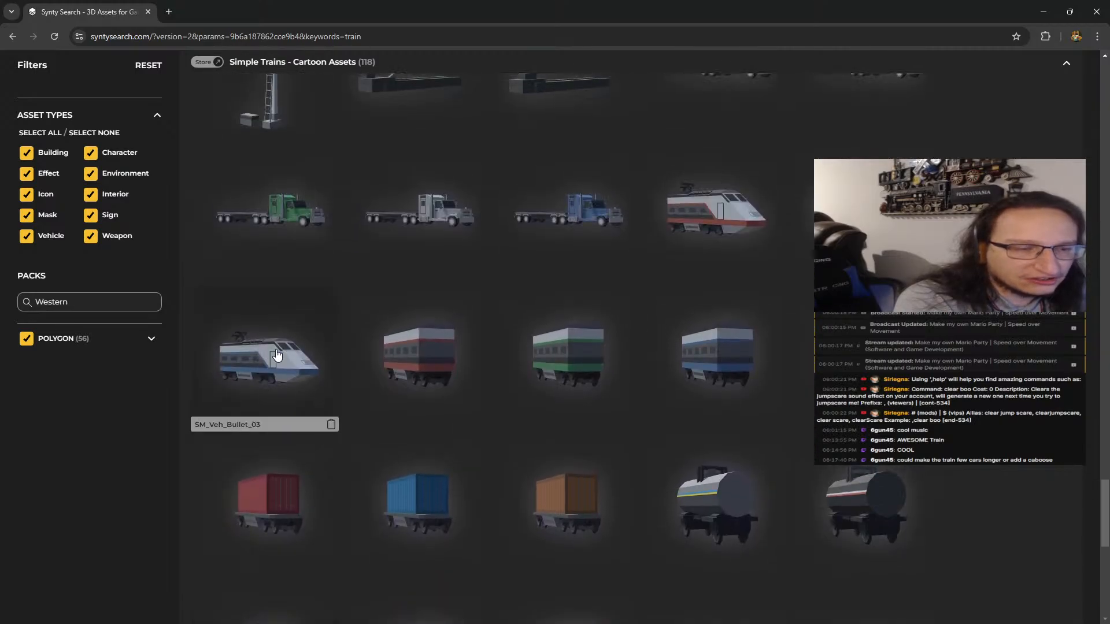
scroll(594, 292, "down", 7)
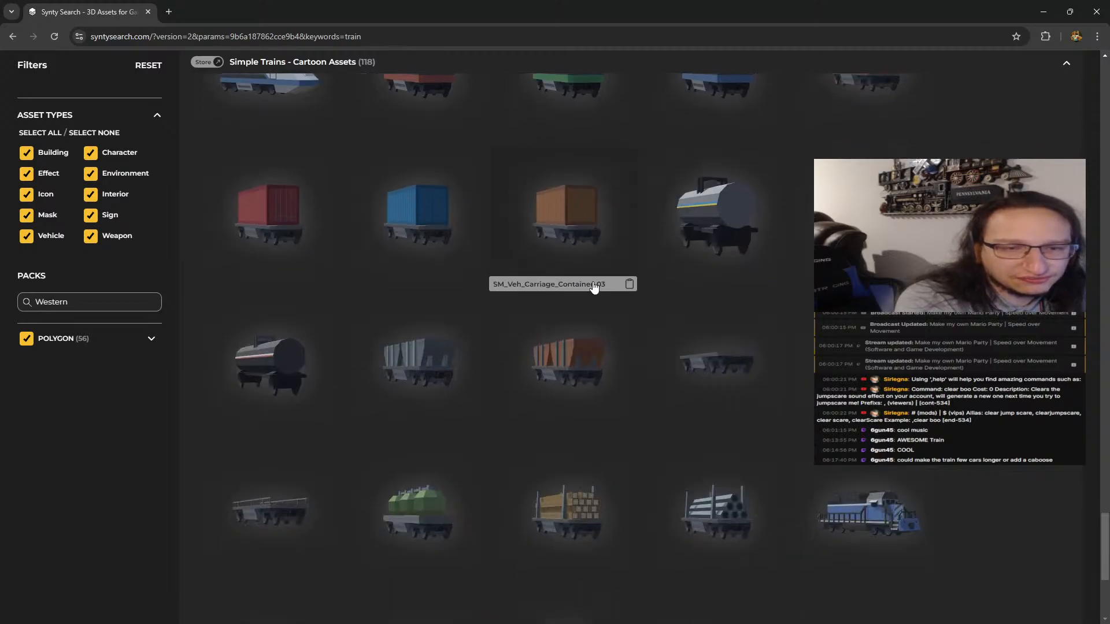
scroll(594, 307, "down", 1)
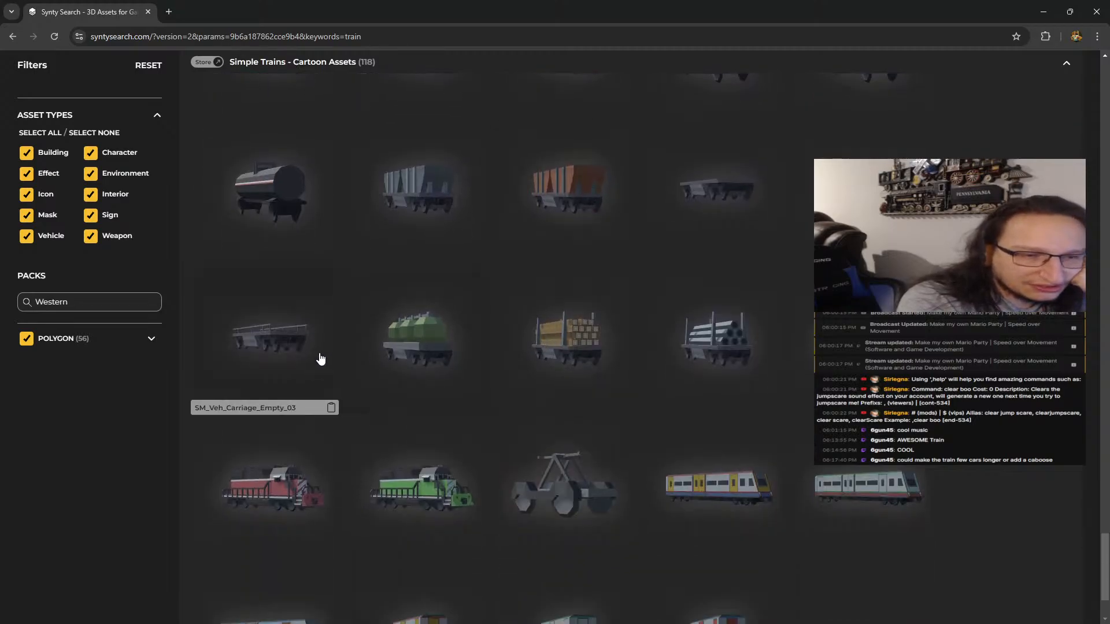
scroll(290, 415, "down", 2)
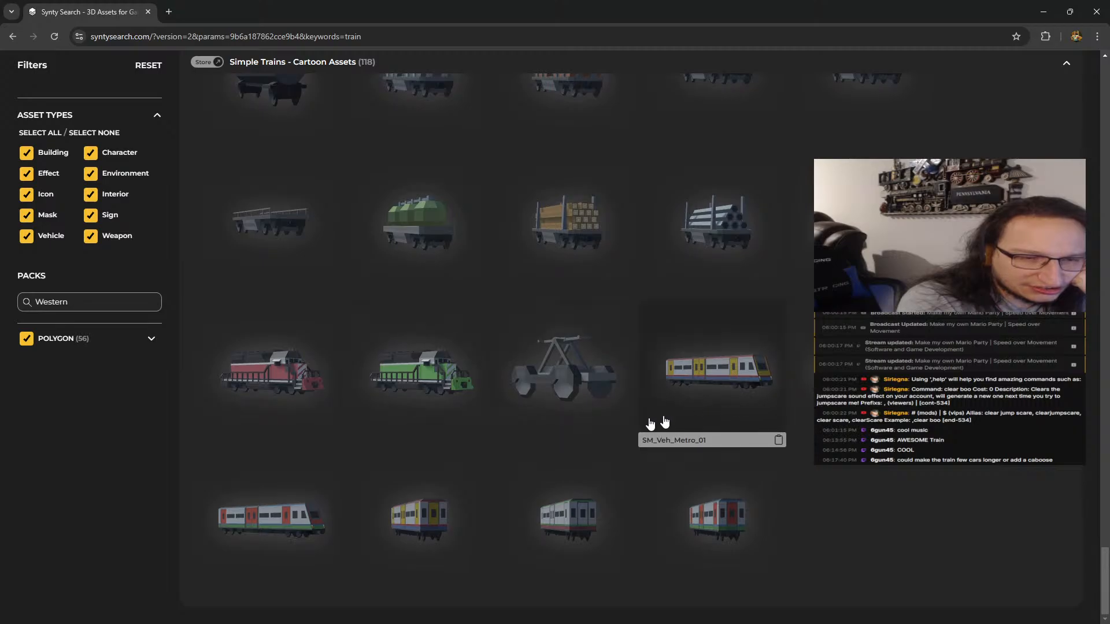
Open the details of the SM_Veh_HandCar_01 model and copy its name
left_click(586, 373)
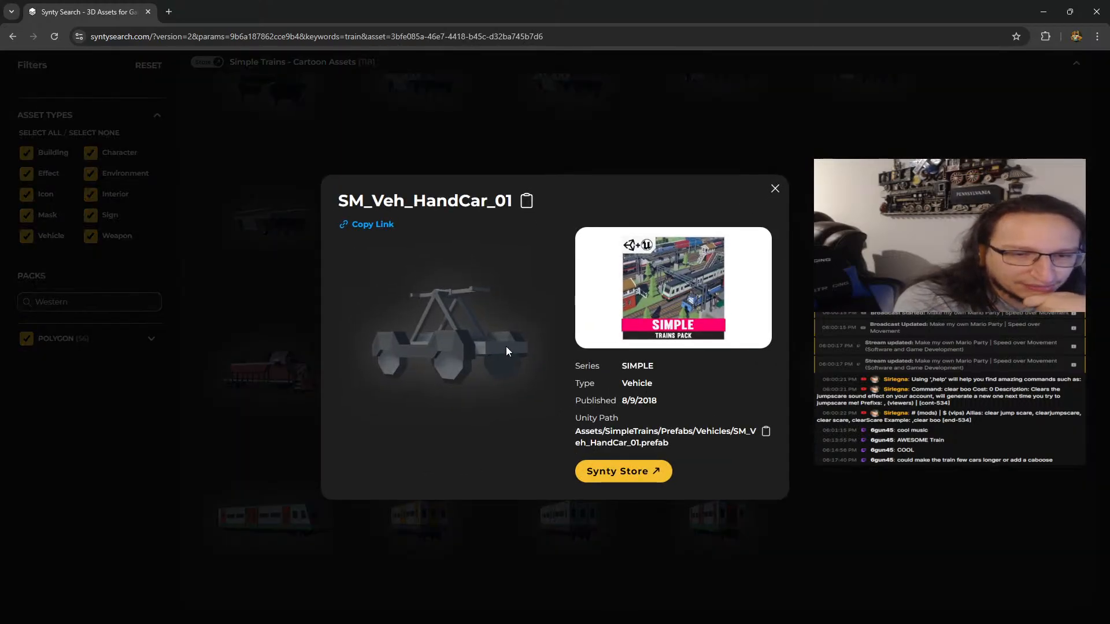
right_click(476, 342)
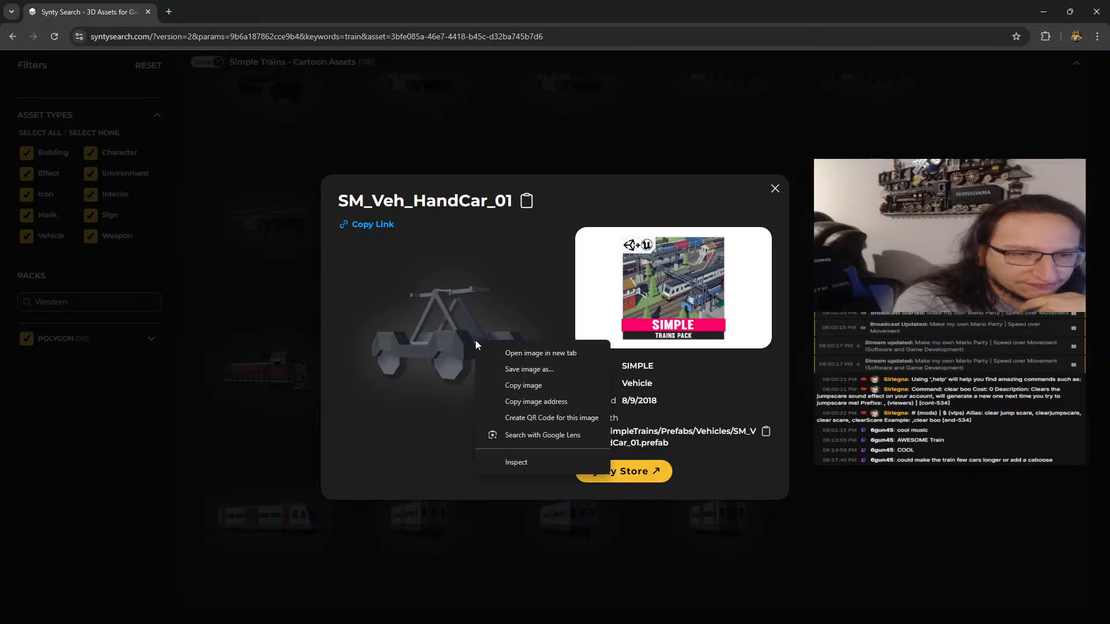
left_click(528, 202)
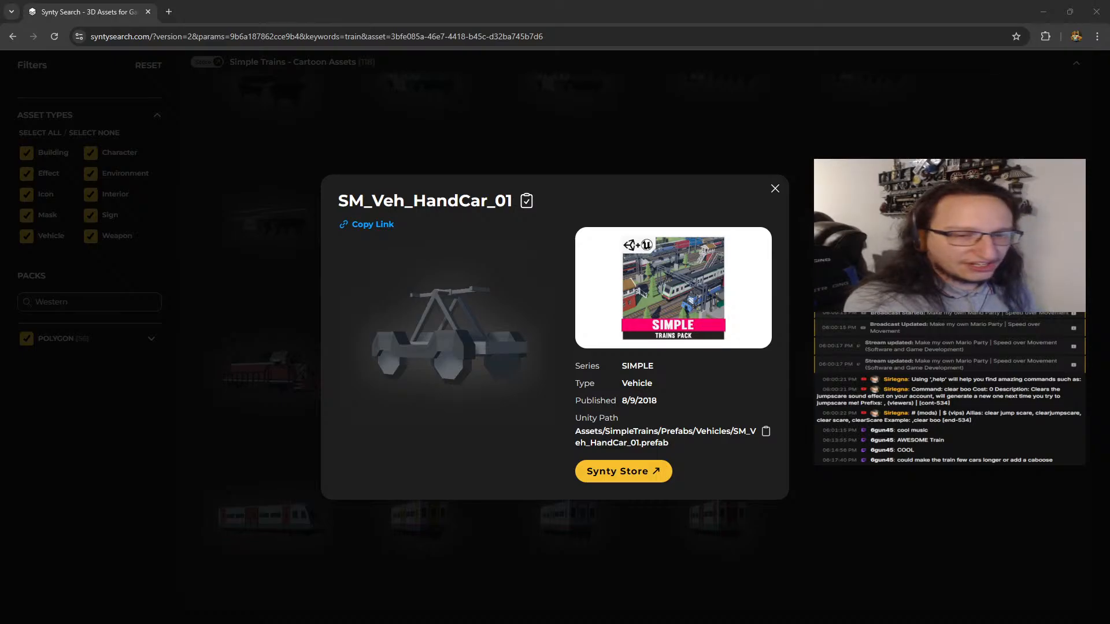
Open the model image from the hand car's details in a separate tab, view it, and close that tab
right_click(379, 229)
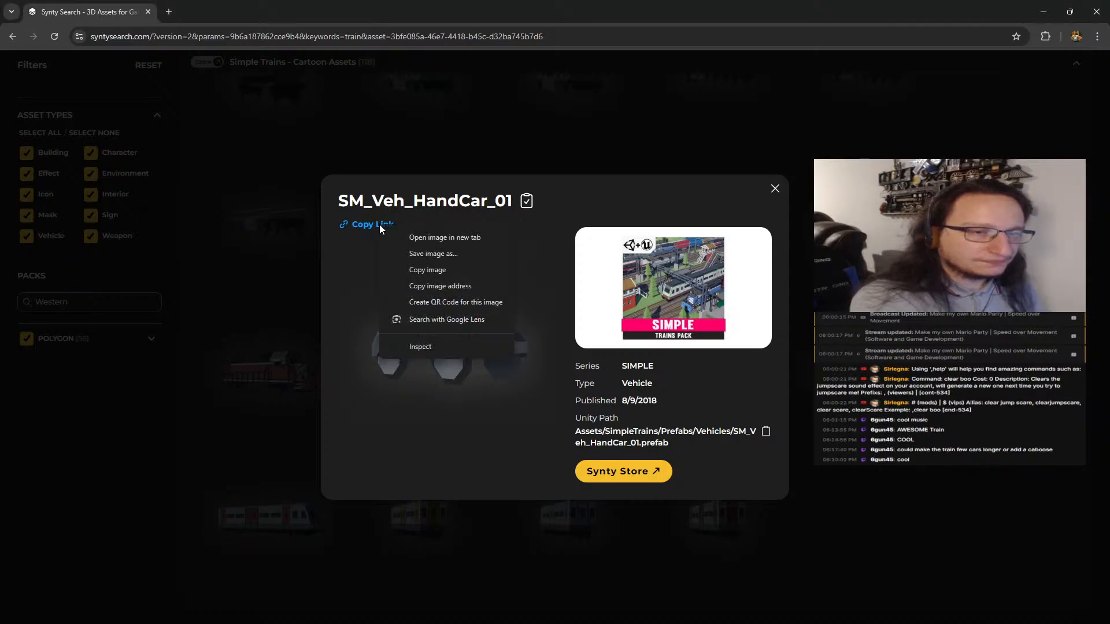
left_click(456, 238)
left_click(250, 7)
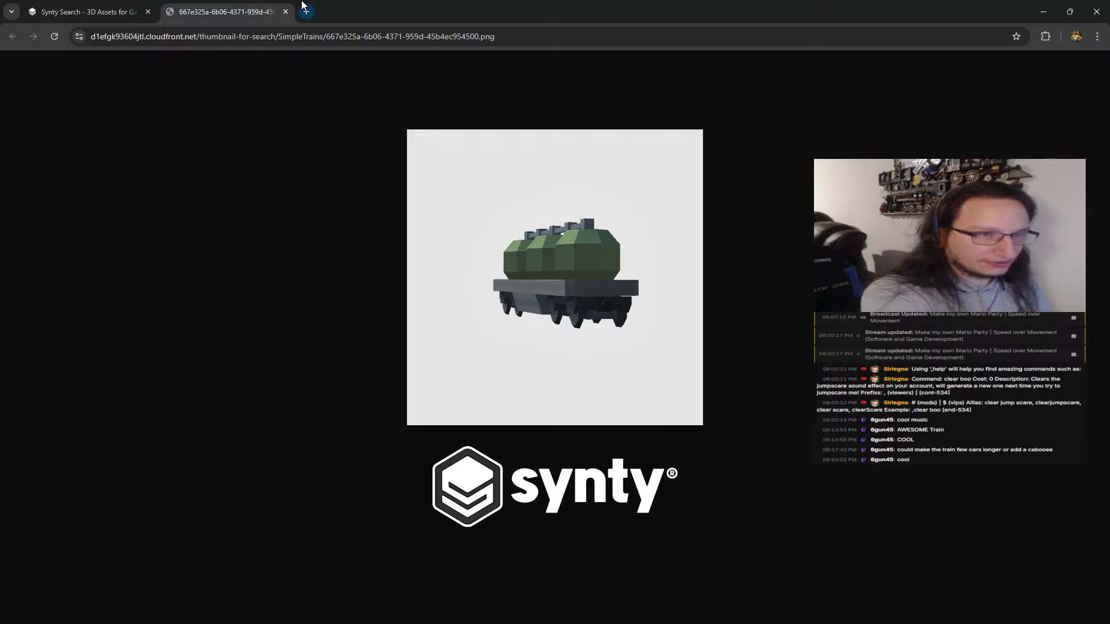
left_click(285, 12)
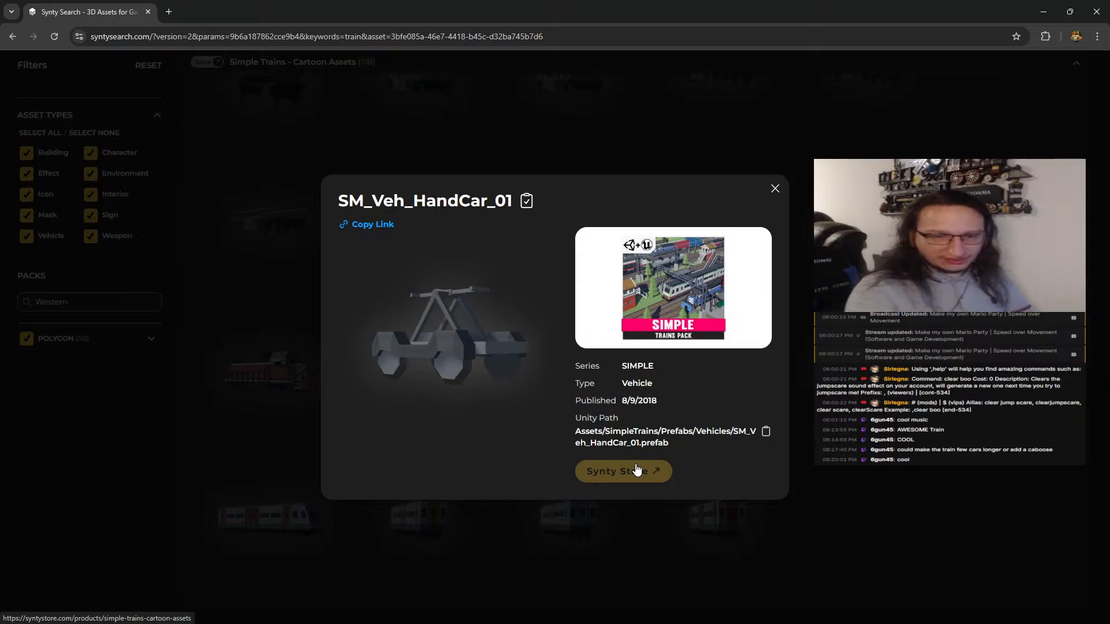
Copy the Unity path of SM_Veh_HandCar_01 and close its details
left_click(766, 431)
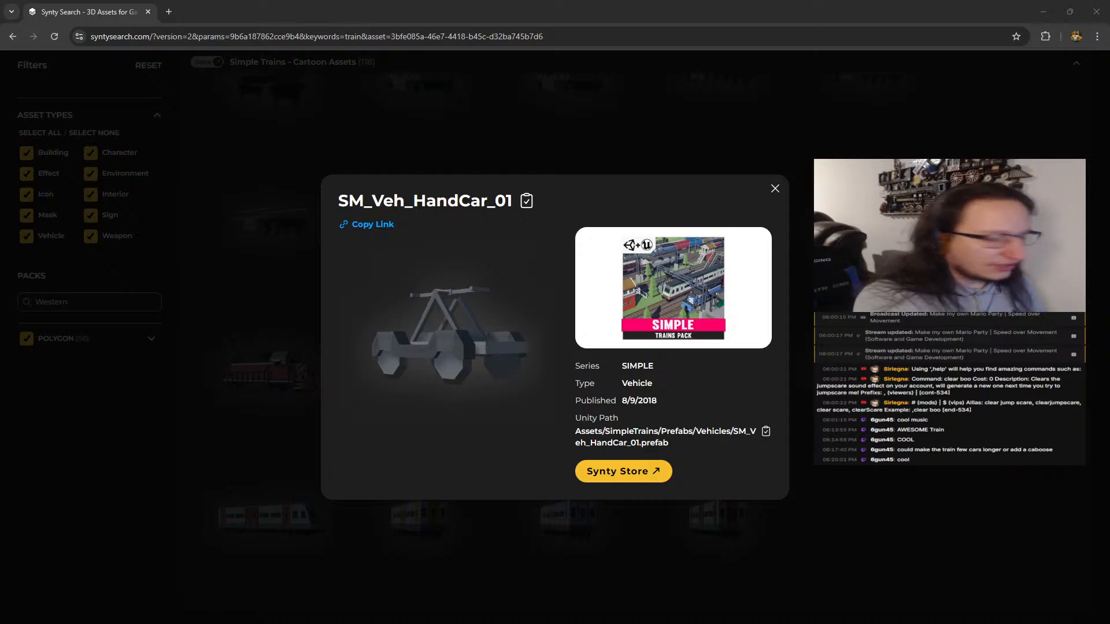
left_click(775, 188)
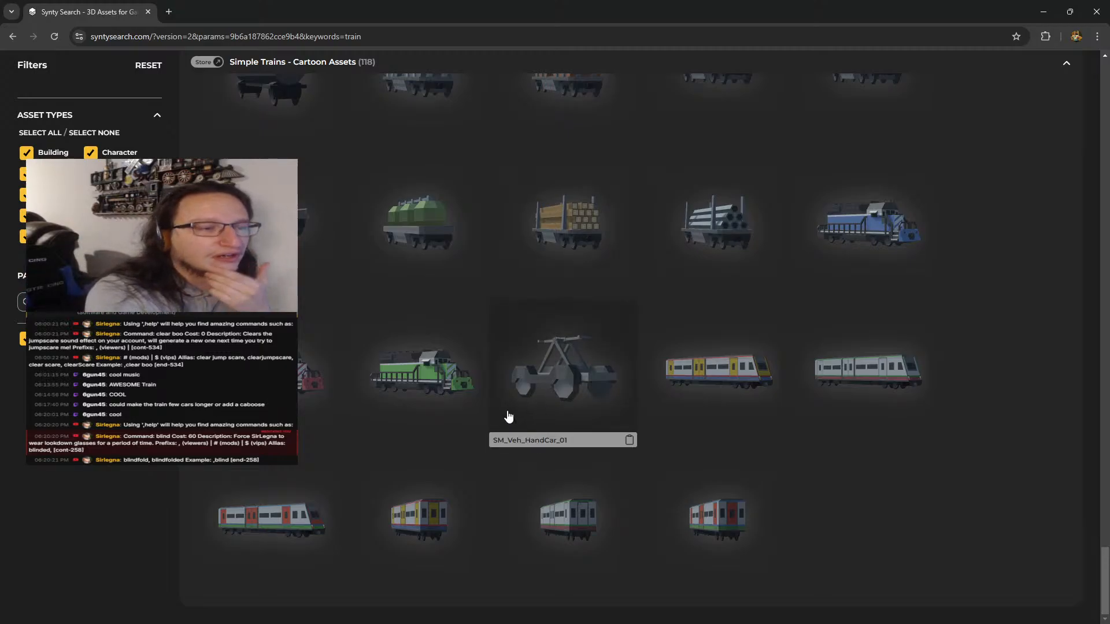
Expand the POLYGON Town, Shops, Samurai and Kids packs and check their models matching "train"
scroll(507, 416, "up", 15)
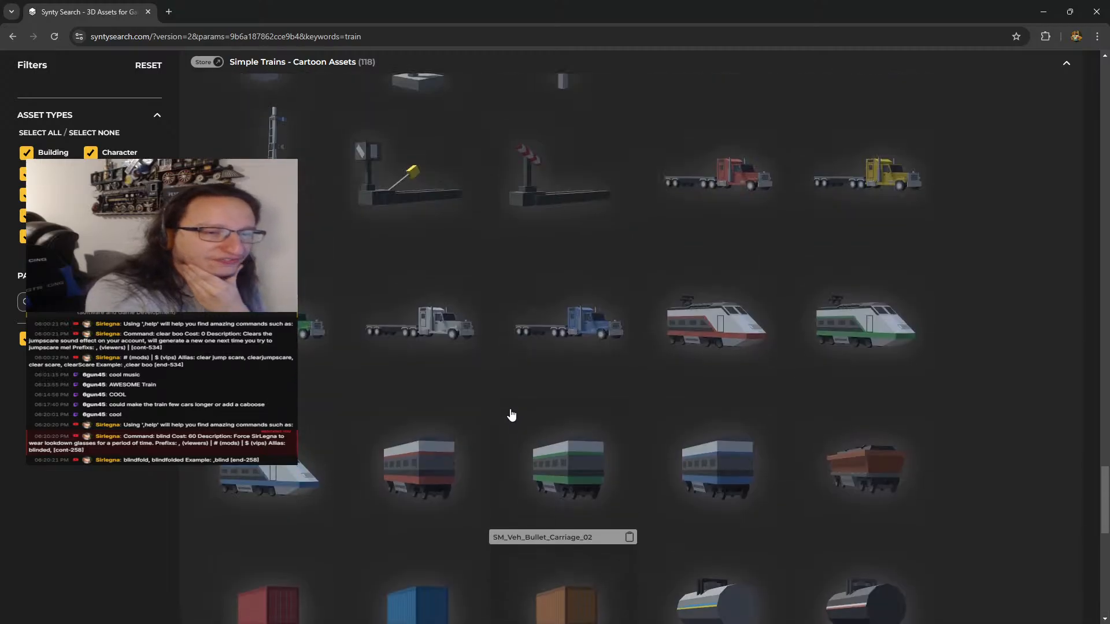
scroll(512, 414, "up", 15)
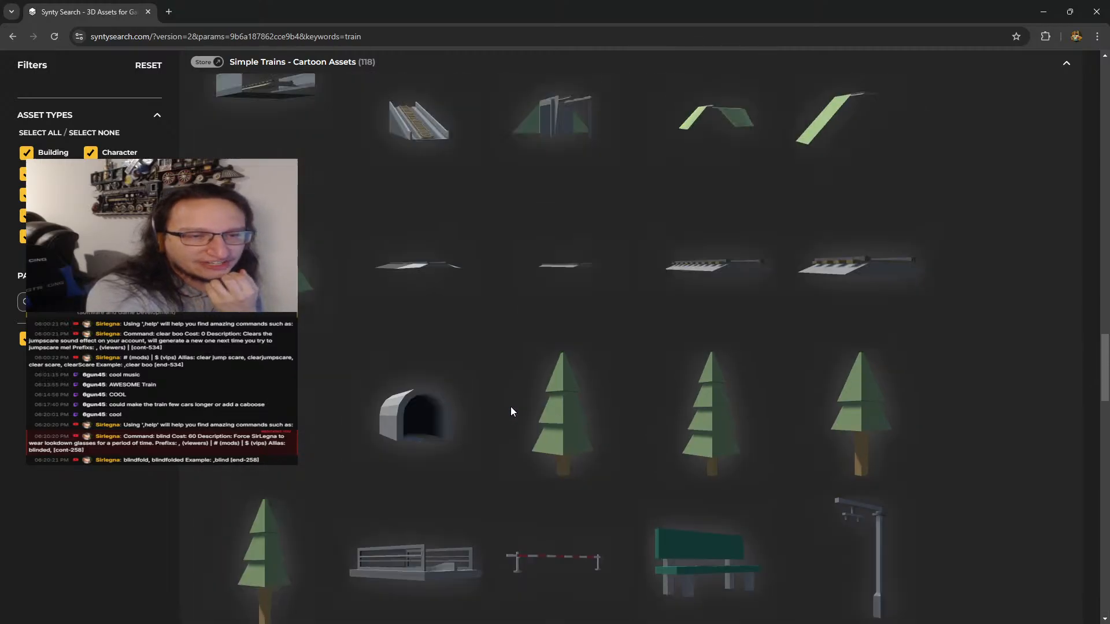
scroll(511, 411, "up", 15)
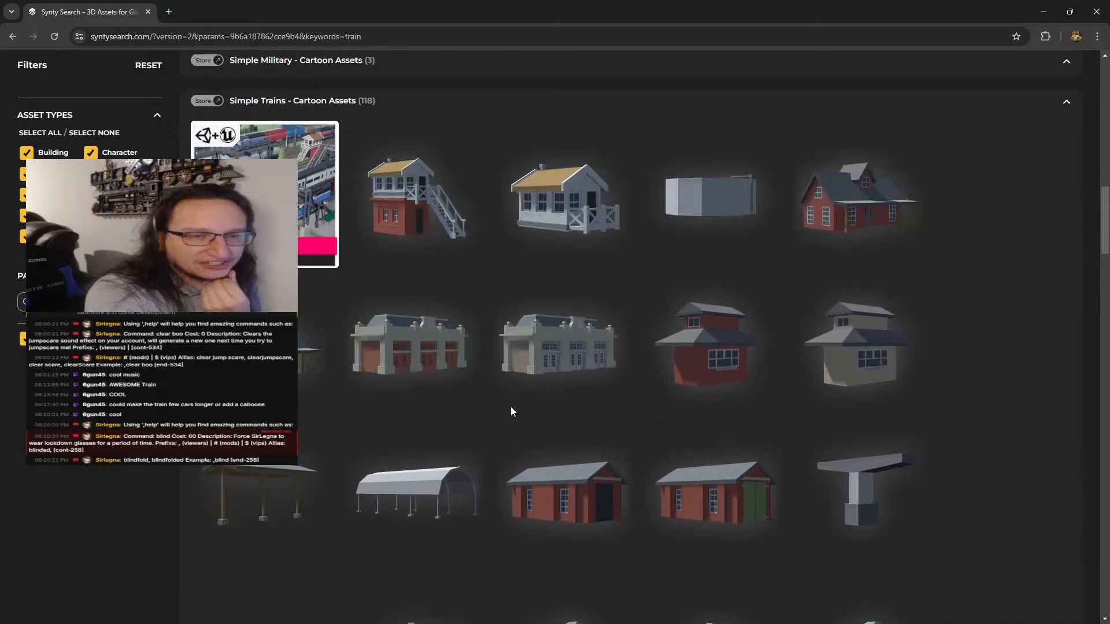
scroll(511, 411, "up", 15)
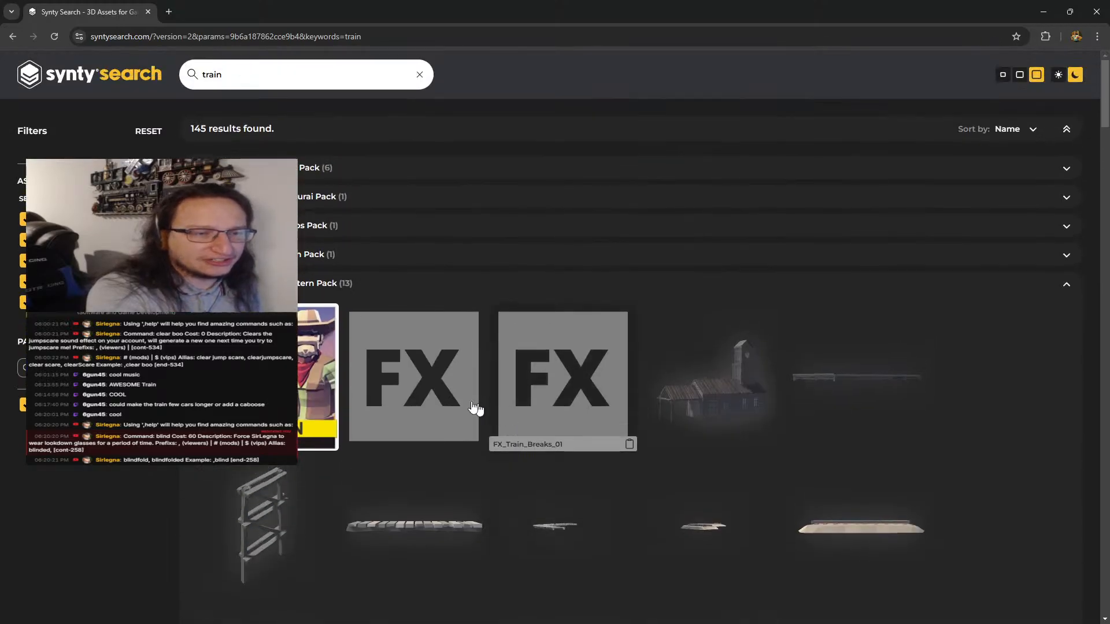
left_click(317, 258)
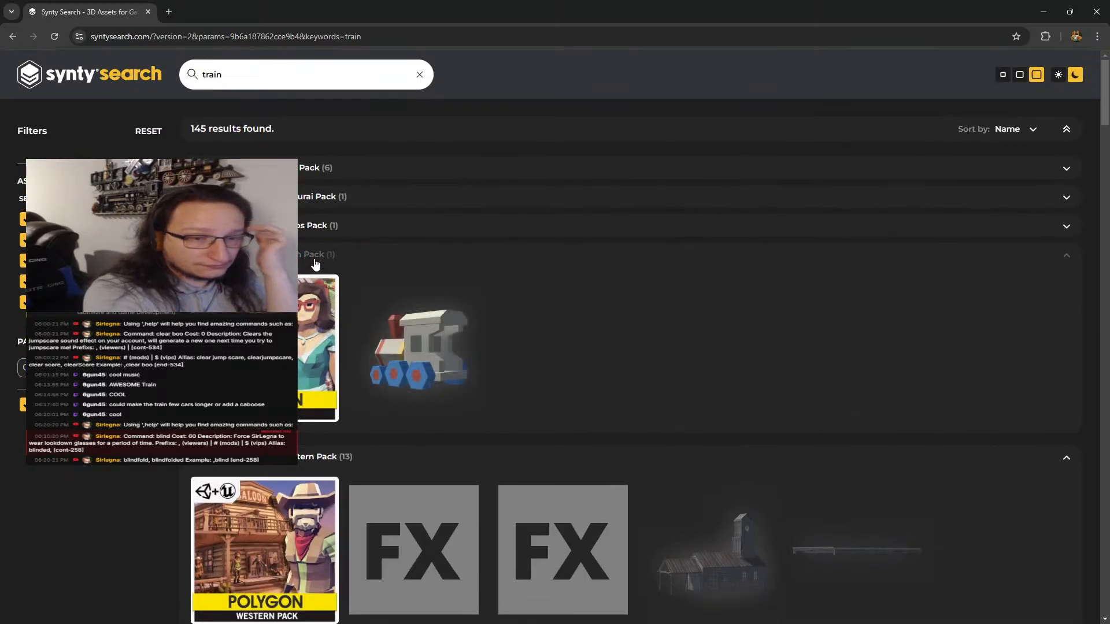
left_click(272, 226)
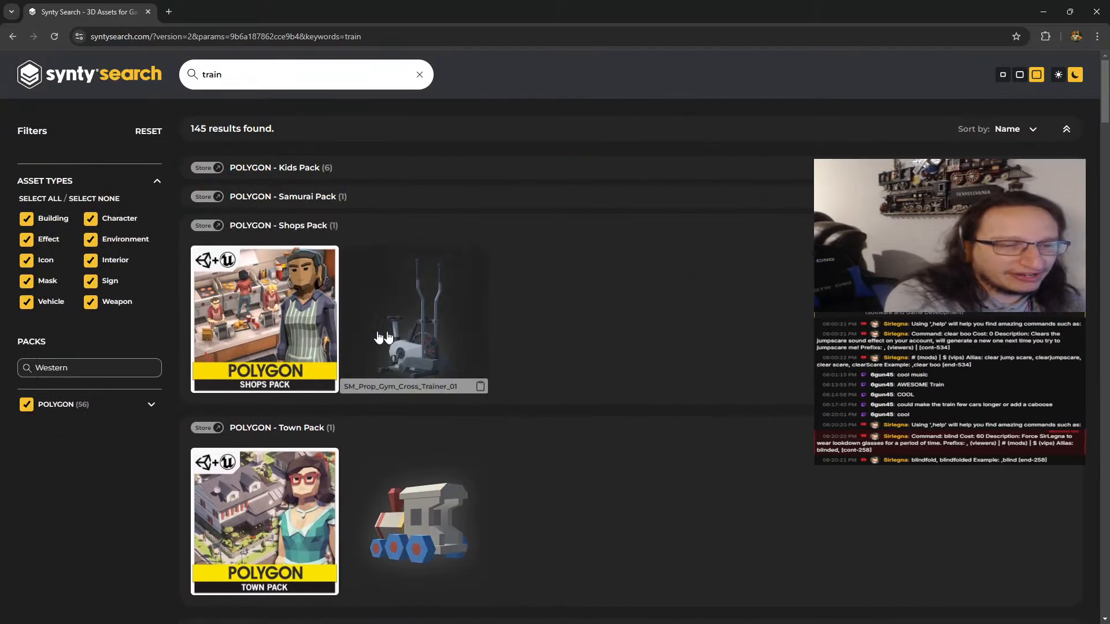
left_click(292, 198)
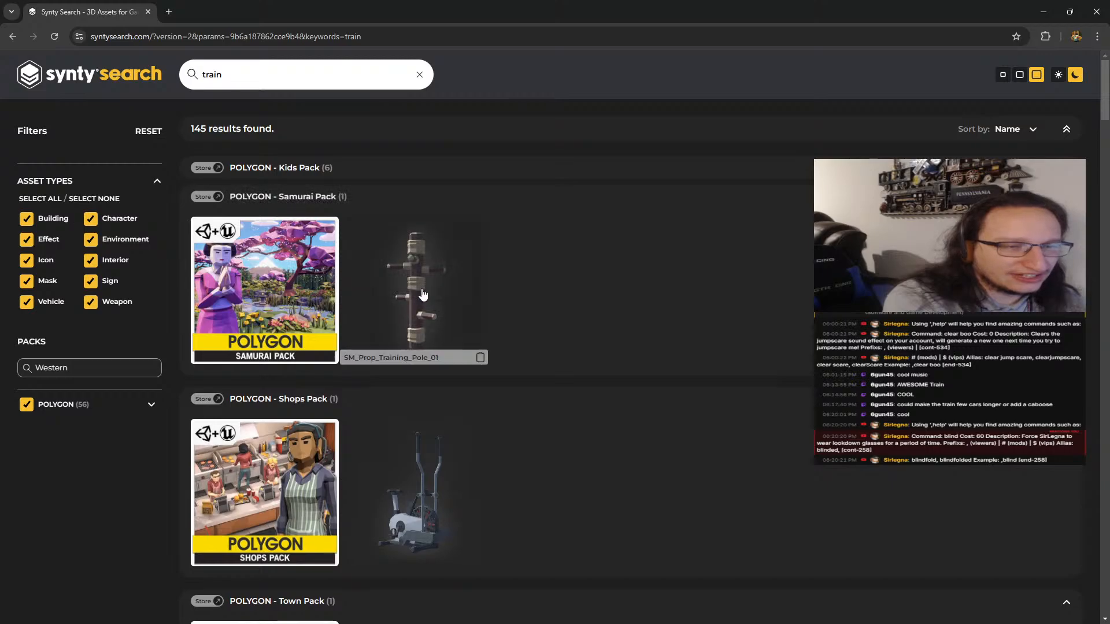
left_click(282, 169)
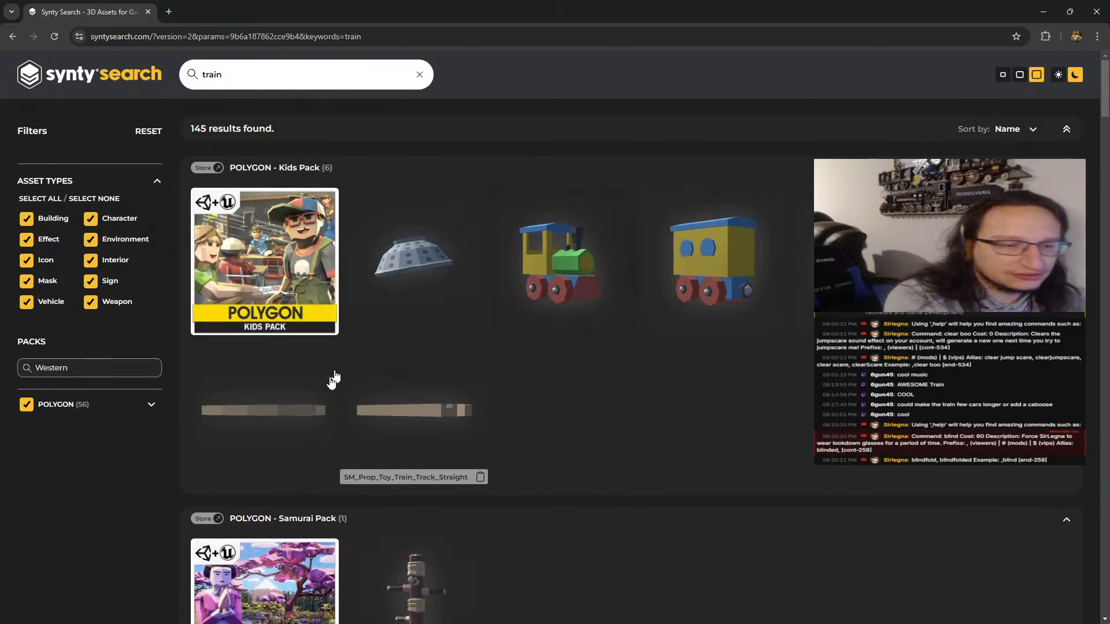
Close the browser to return to Godot, deselect the carriage door, and view the curved track ahead of the locomotive
left_click(1097, 10)
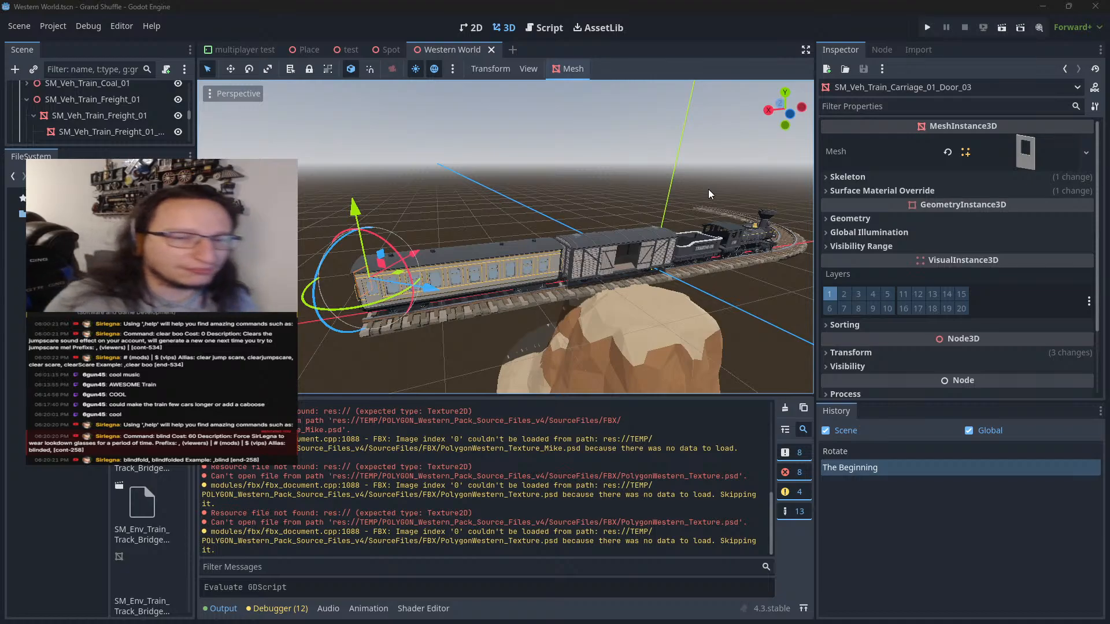
left_click(709, 193)
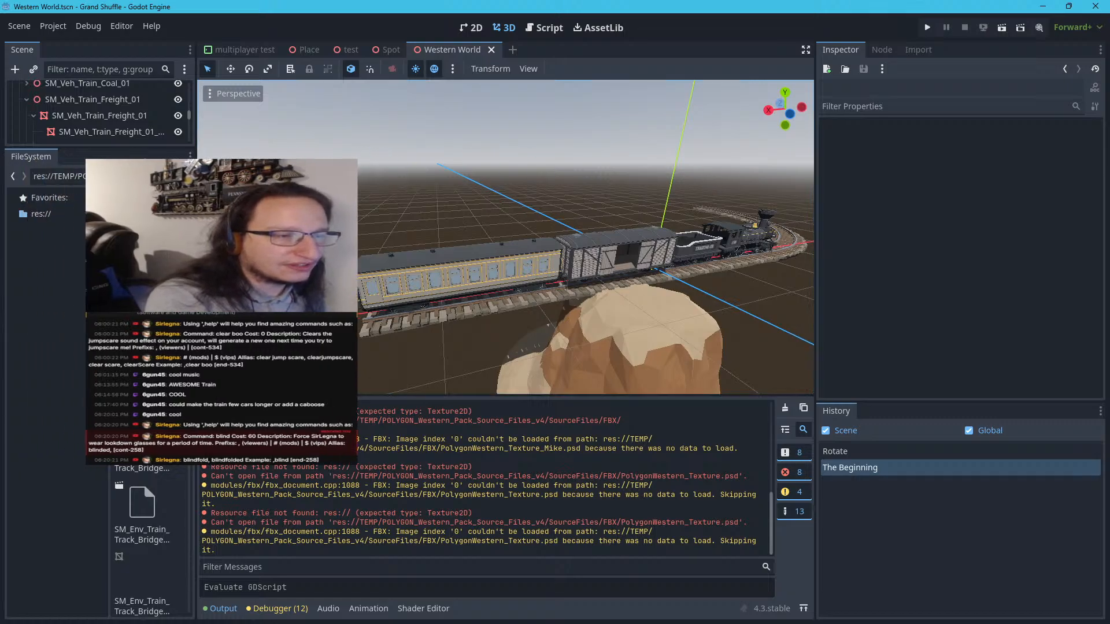
right_click_drag(505, 201, 263, 258)
key("w")
key("s")
key("d")
key("s")
key("s")
key("d")
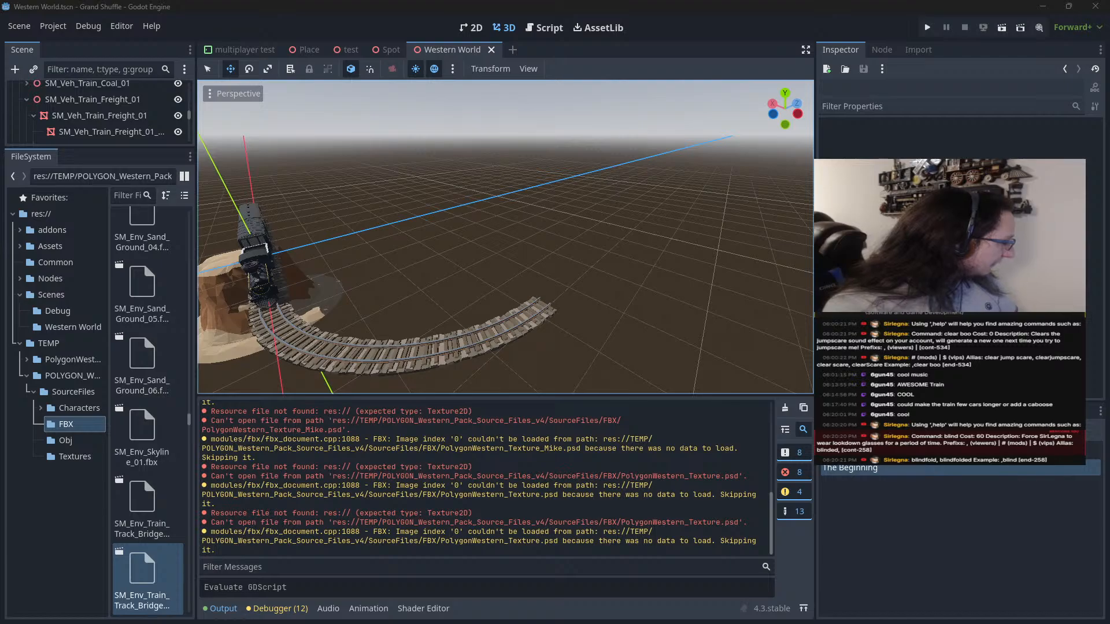
Switch to Synty Search, search for "track", and examine the track models in the POLYGON Western and Western Frontier packs
key("alt+Tab")
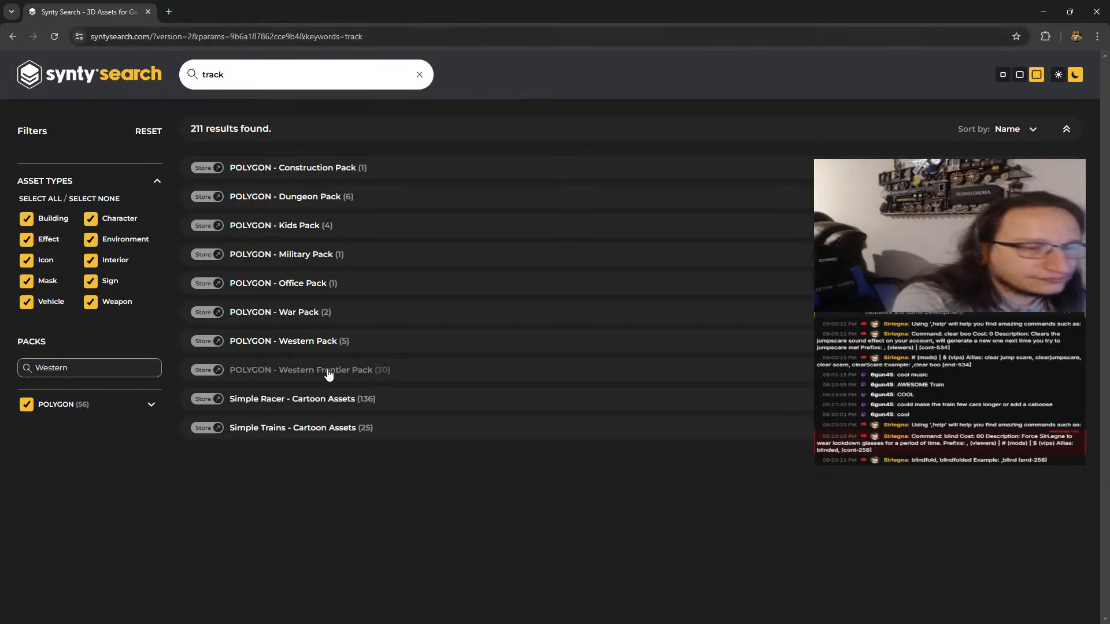
left_click(332, 346)
scroll(370, 400, "down", 1)
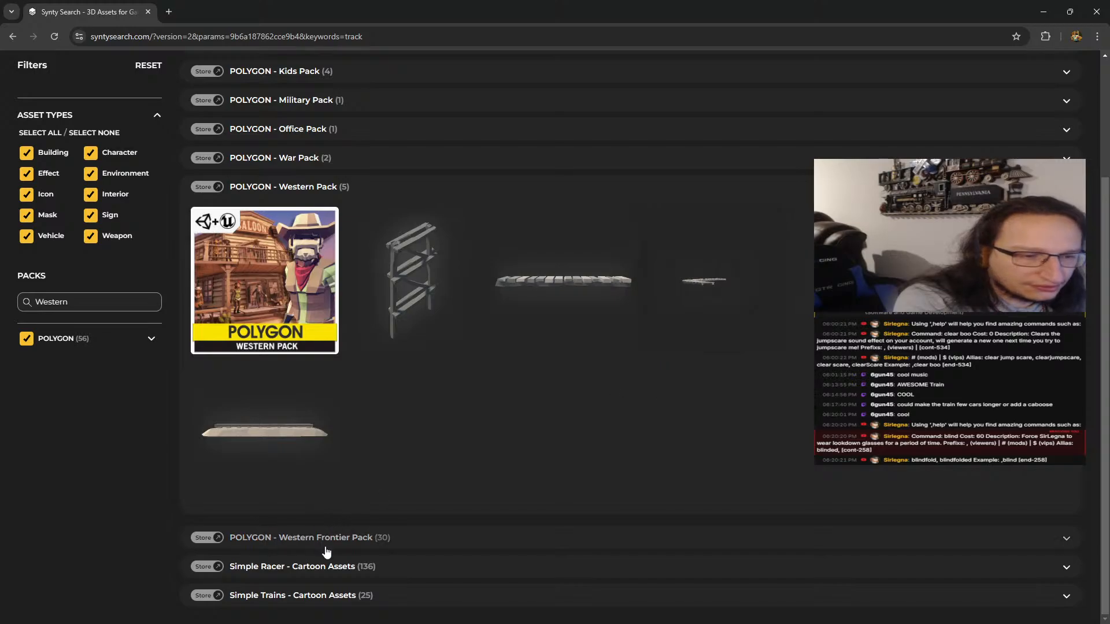
left_click(347, 538)
scroll(416, 454, "down", 5)
scroll(415, 457, "down", 3)
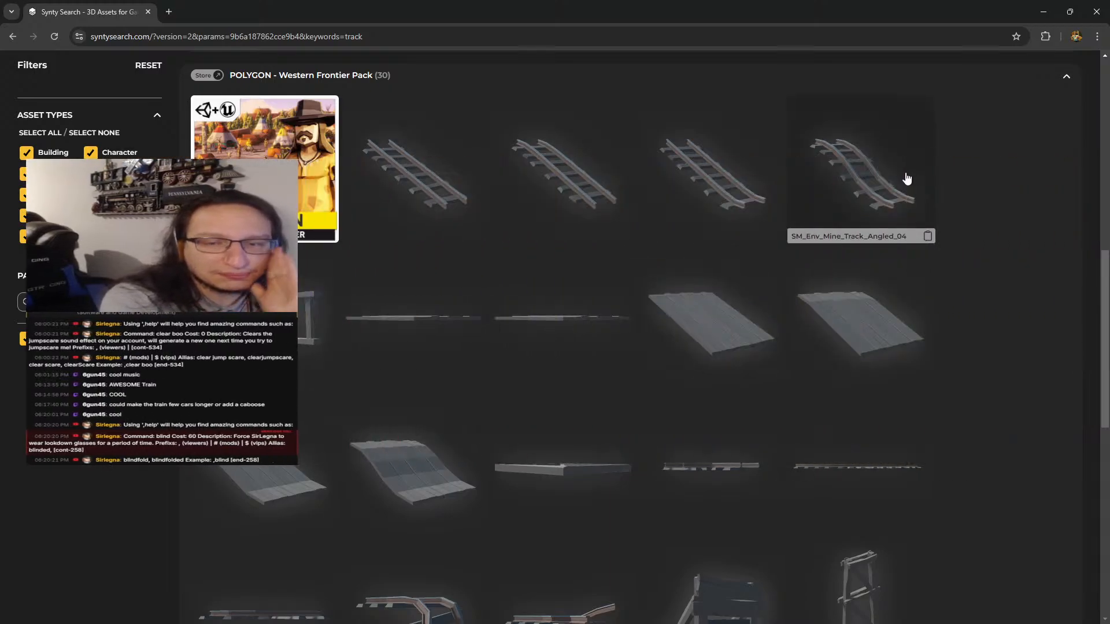
scroll(877, 181, "down", 10)
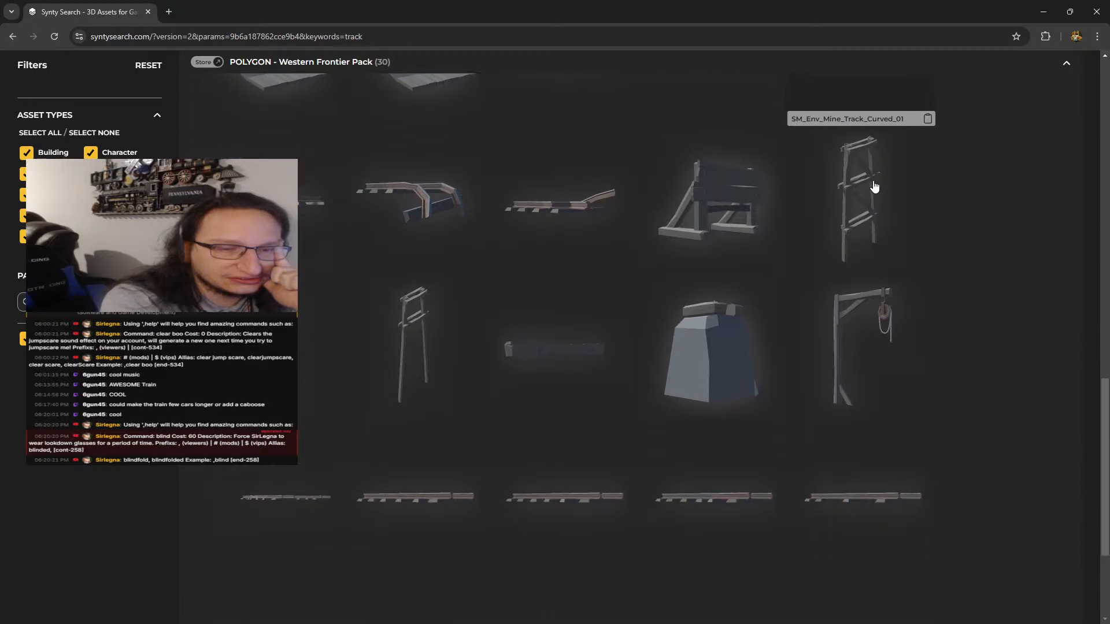
scroll(649, 339, "up", 15)
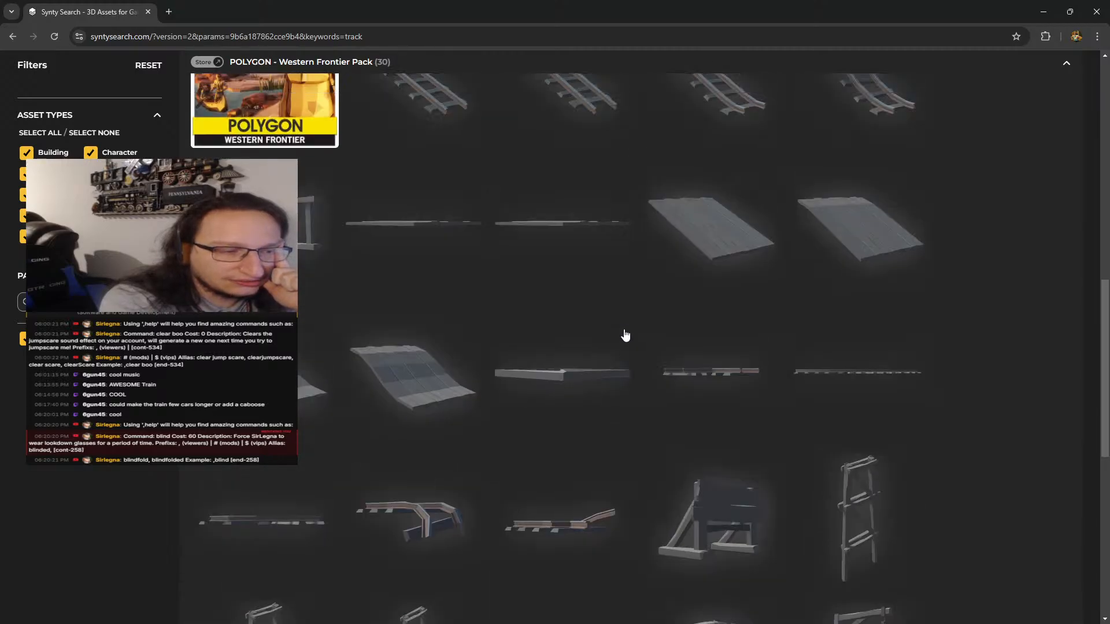
Return to Godot and collapse the TEMP and Scenes folders in the project file browser
left_click(1039, 12)
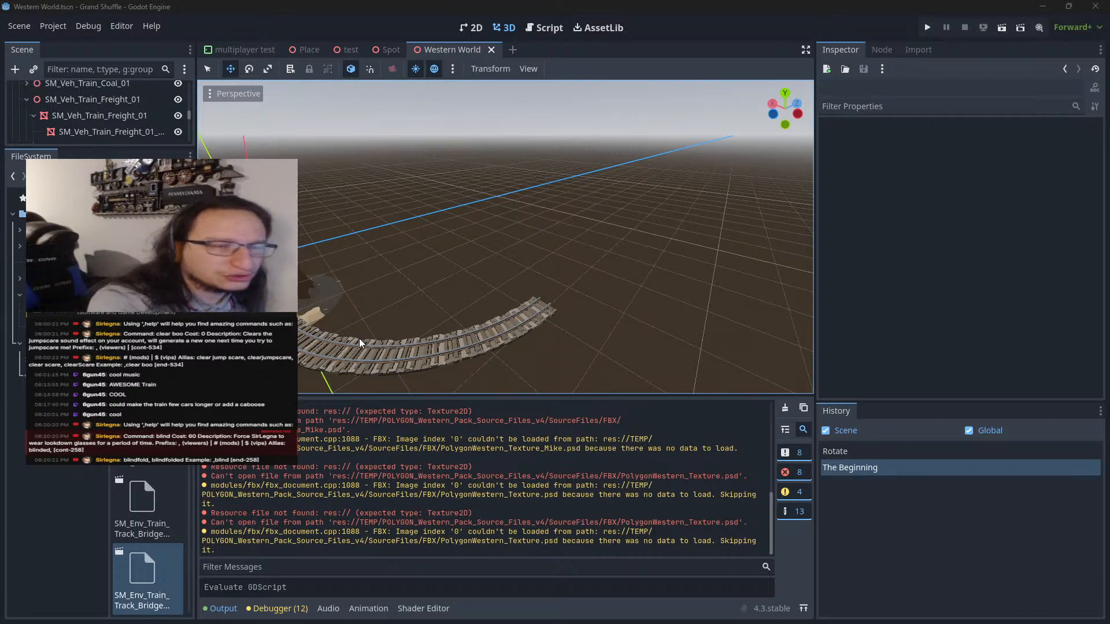
left_click(18, 344)
left_click(19, 298)
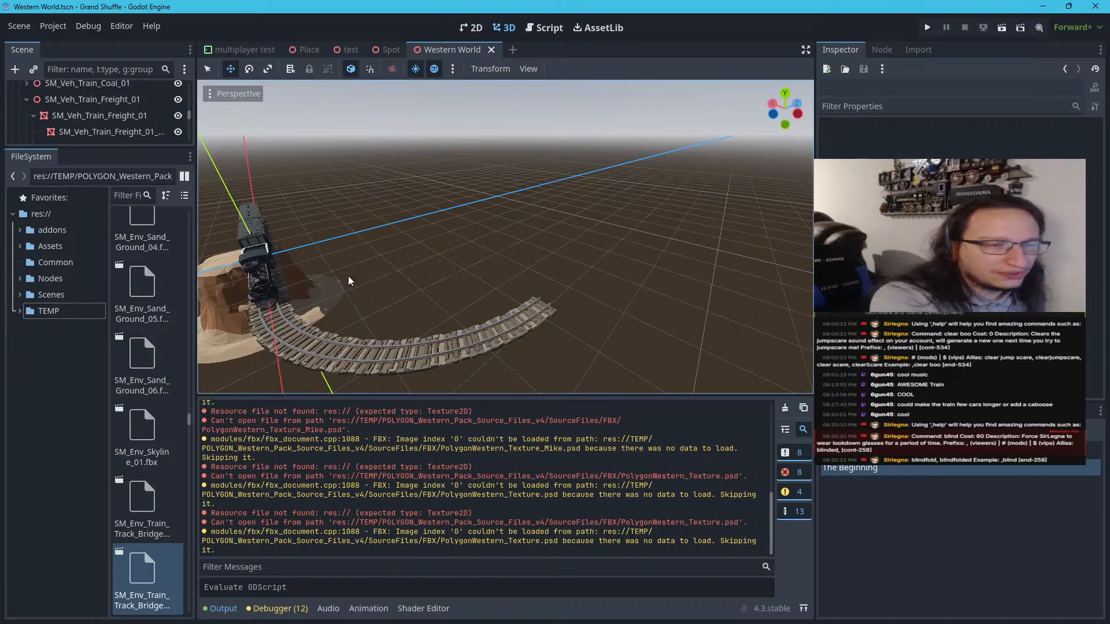
Look over the train and curved track in the scene, and clear all messages from the output log
scroll(366, 276, "down", 4)
right_click_drag(366, 276, 343, 276)
scroll(449, 265, "up", 4)
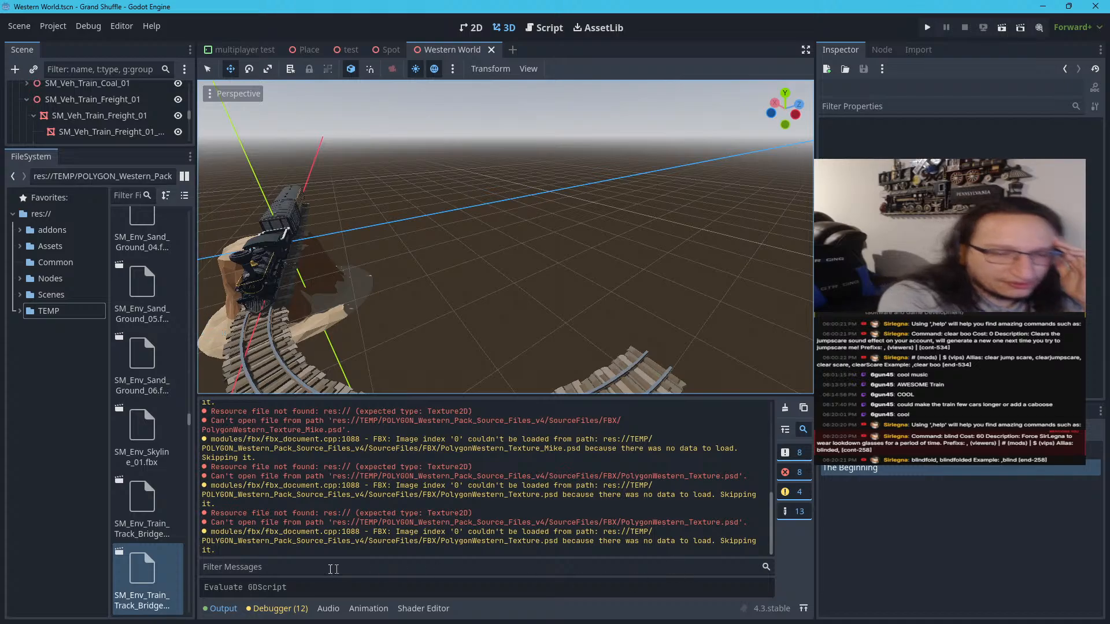
left_click(792, 409)
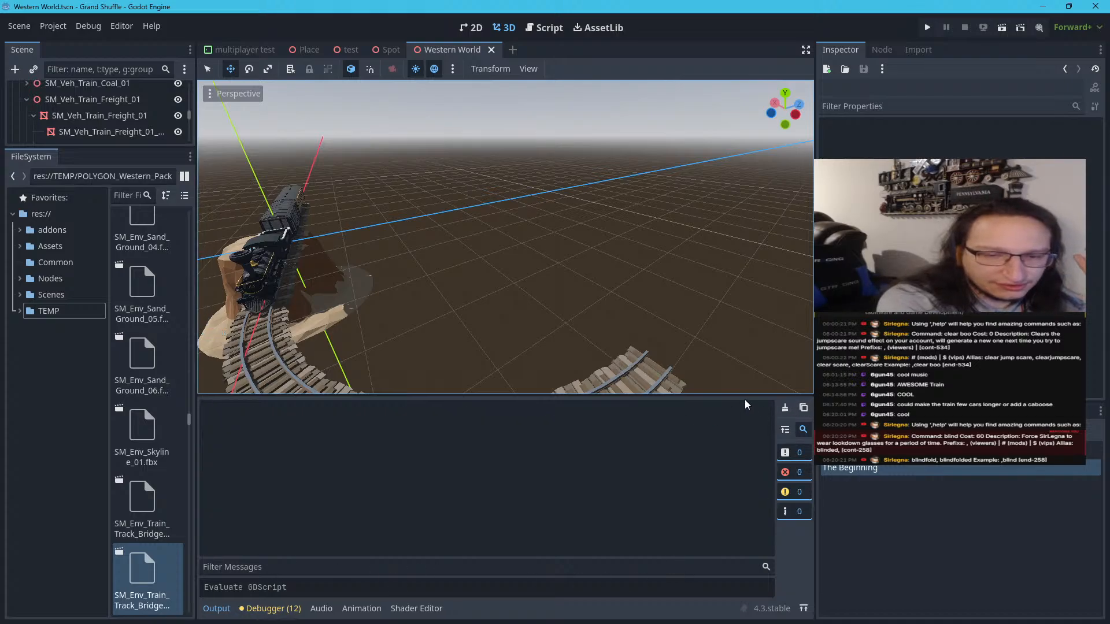
Enlarge the 3D viewport by shrinking the output log and inspector, and extend the scene tree's height
left_click_drag(745, 396, 720, 523)
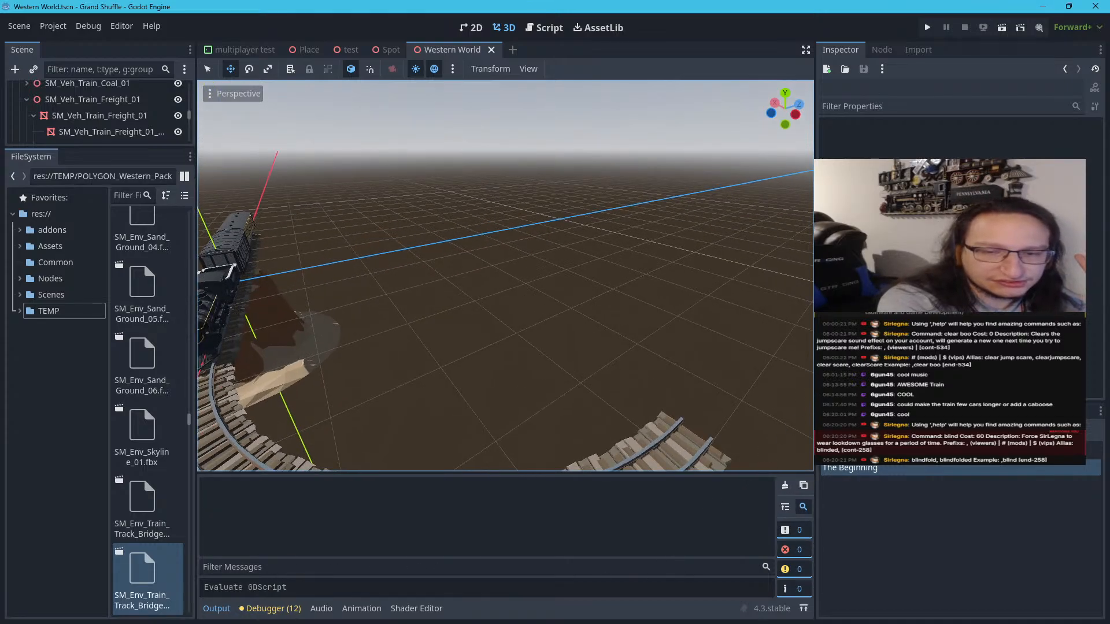
left_click_drag(814, 372, 1043, 372)
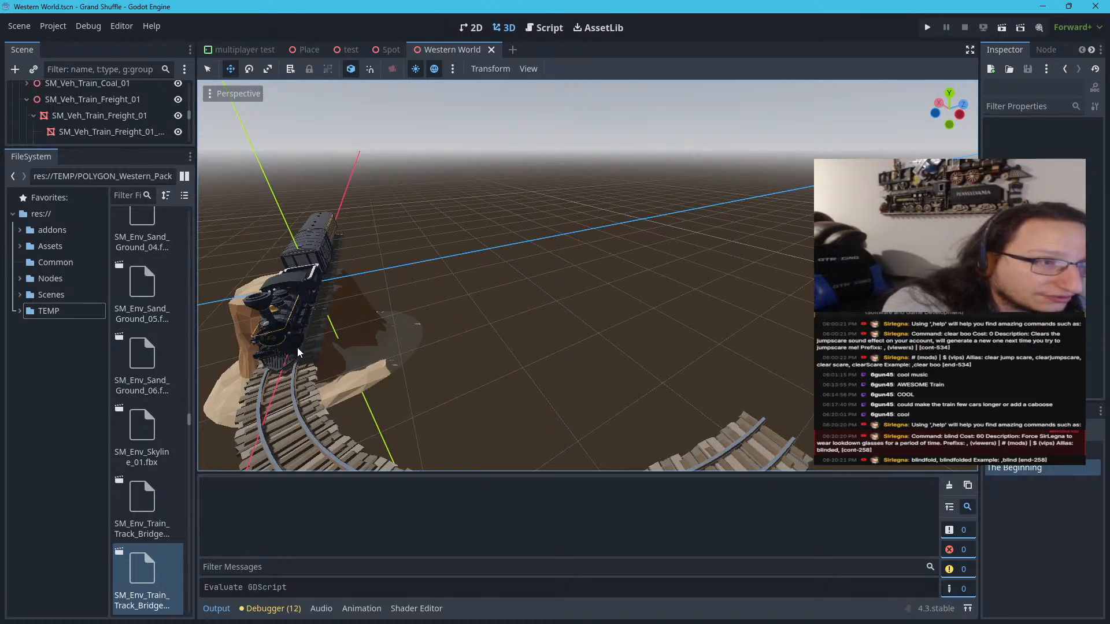
left_click_drag(82, 147, 81, 434)
Collapse the coal car, freight car, locomotive mesh, SM_Env_Cliff_Cap_02 and Train branches in the scene tree
left_click(27, 214)
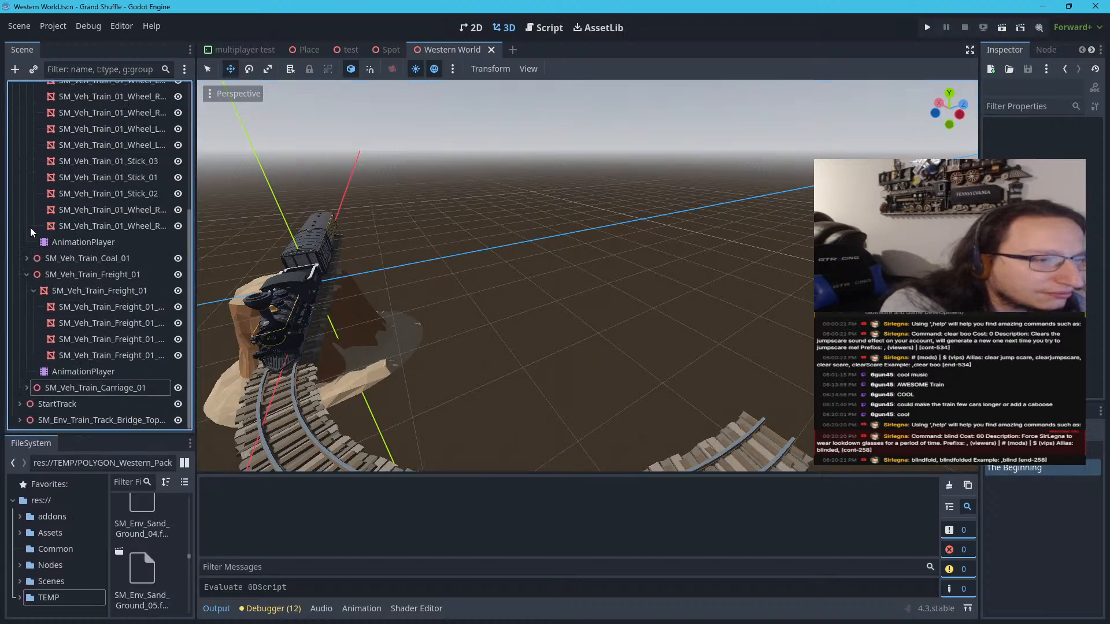
scroll(45, 298, "up", 4)
scroll(36, 389, "down", 1)
left_click(27, 371)
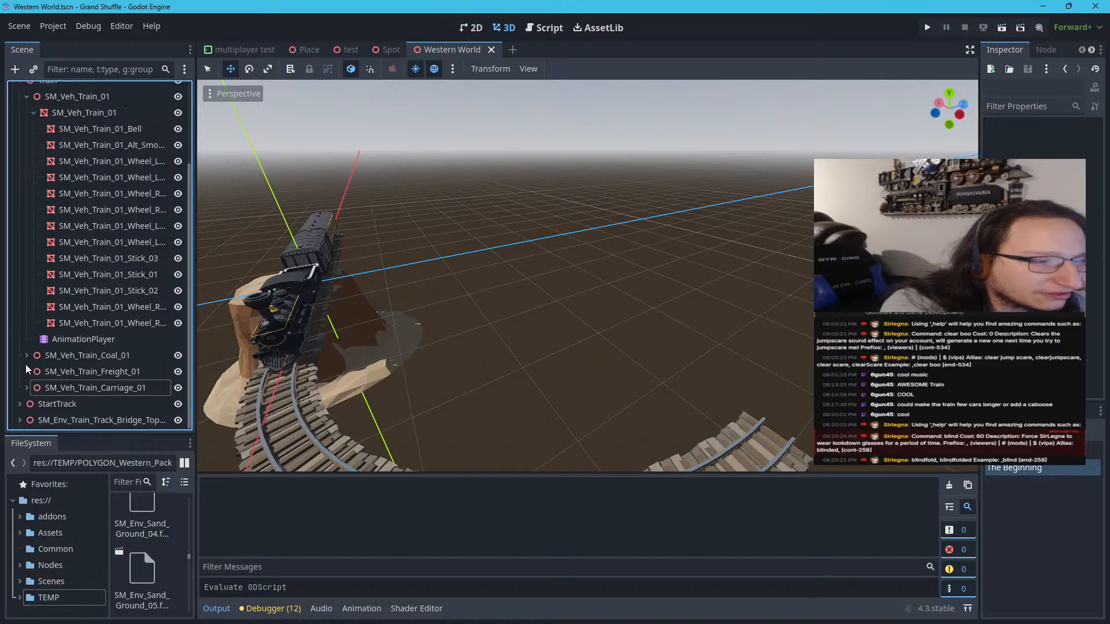
left_click(35, 114)
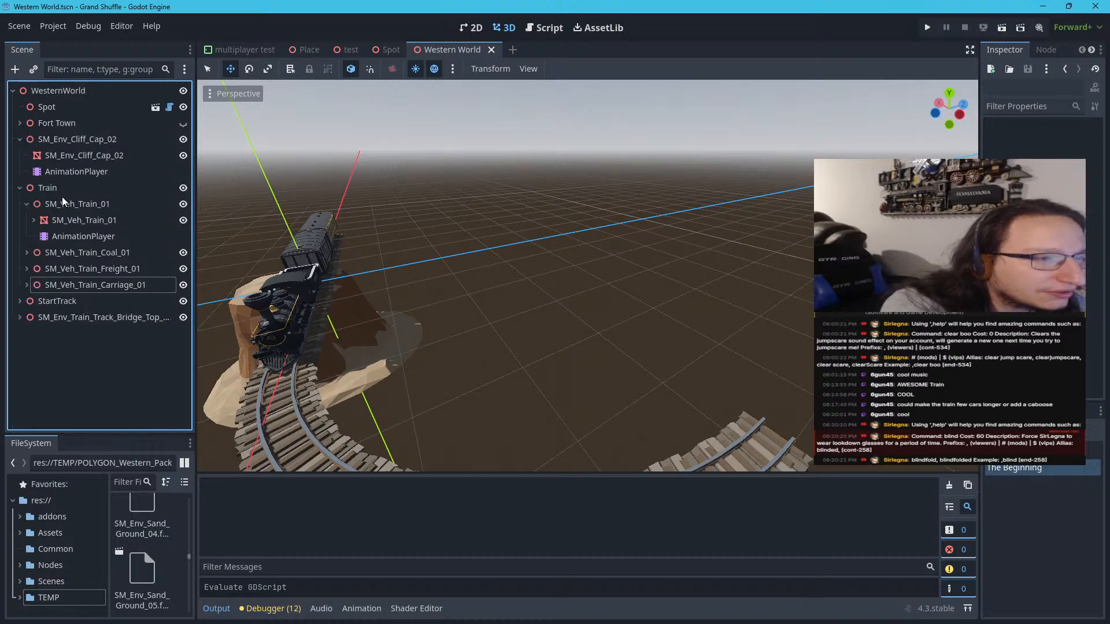
left_click(21, 140)
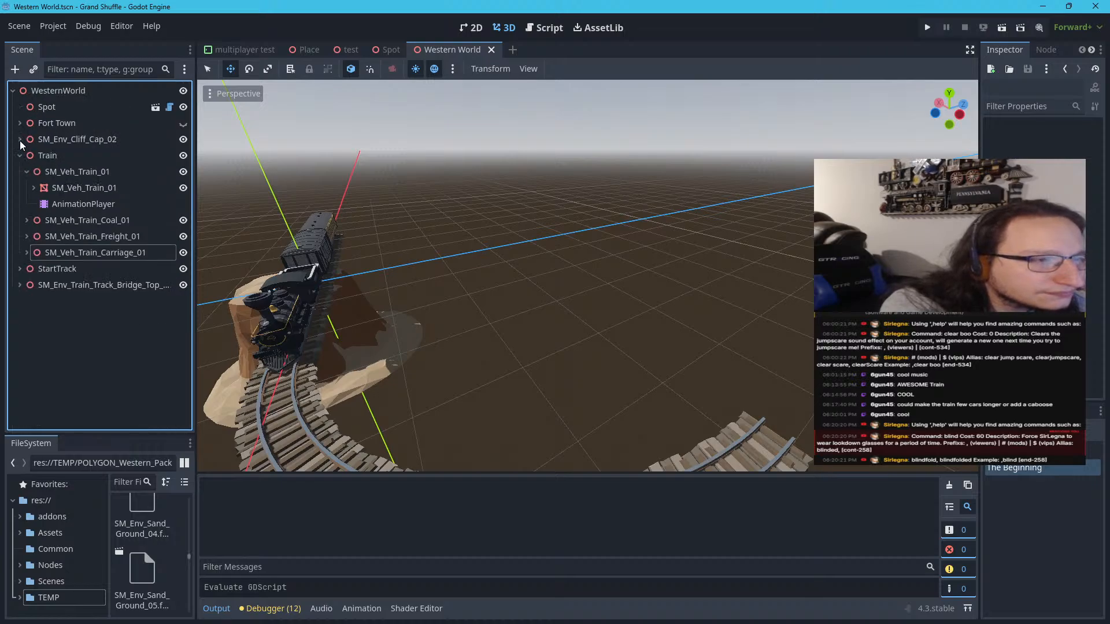
left_click(19, 158)
Duplicate the StartTrack node, collapse the copy's branch, and move the copied track away from the train toward the curve's open end
left_click(43, 170)
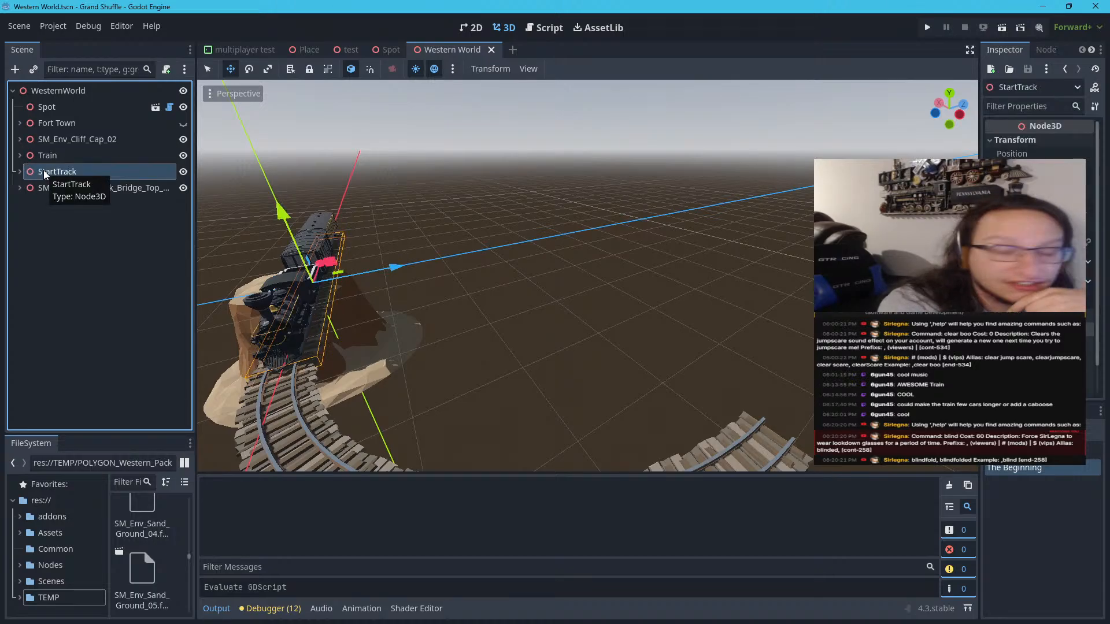
right_click(44, 170)
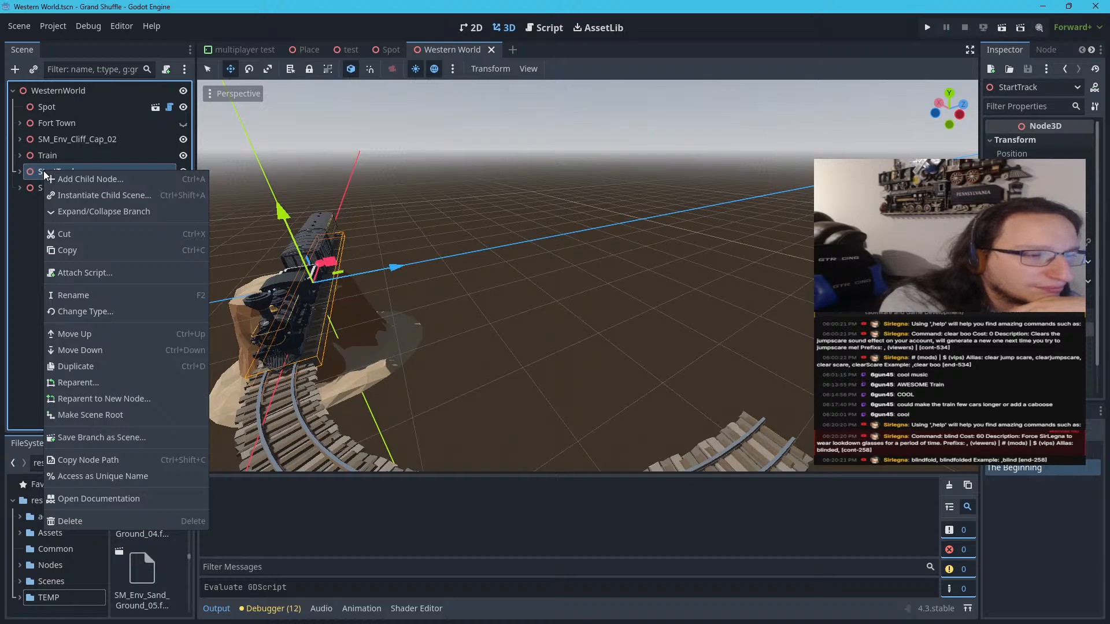
left_click(78, 361)
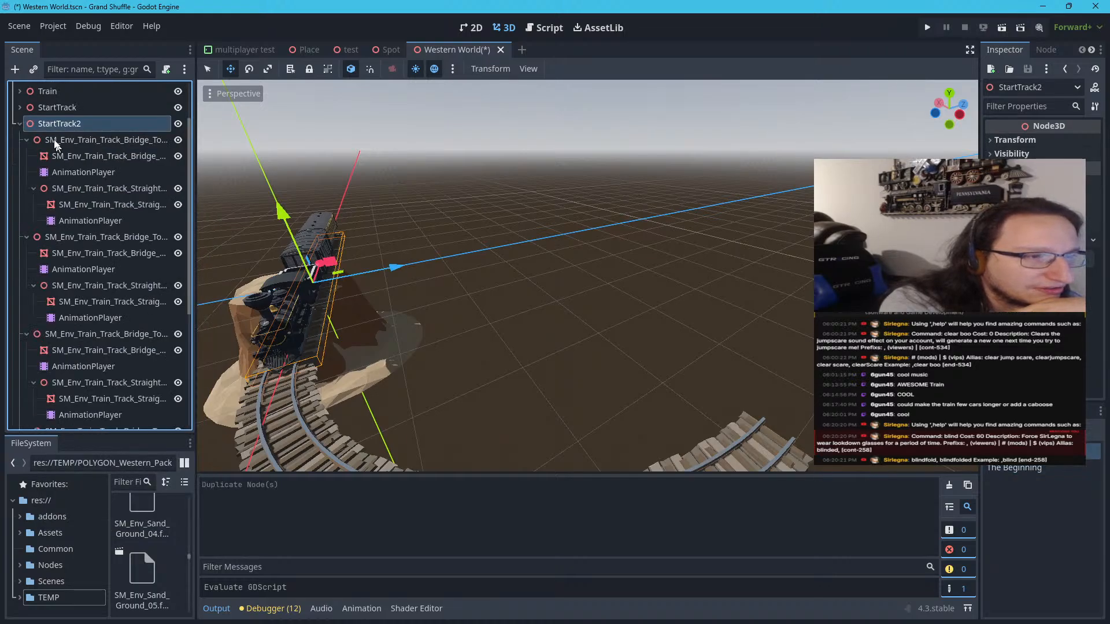
left_click(19, 123)
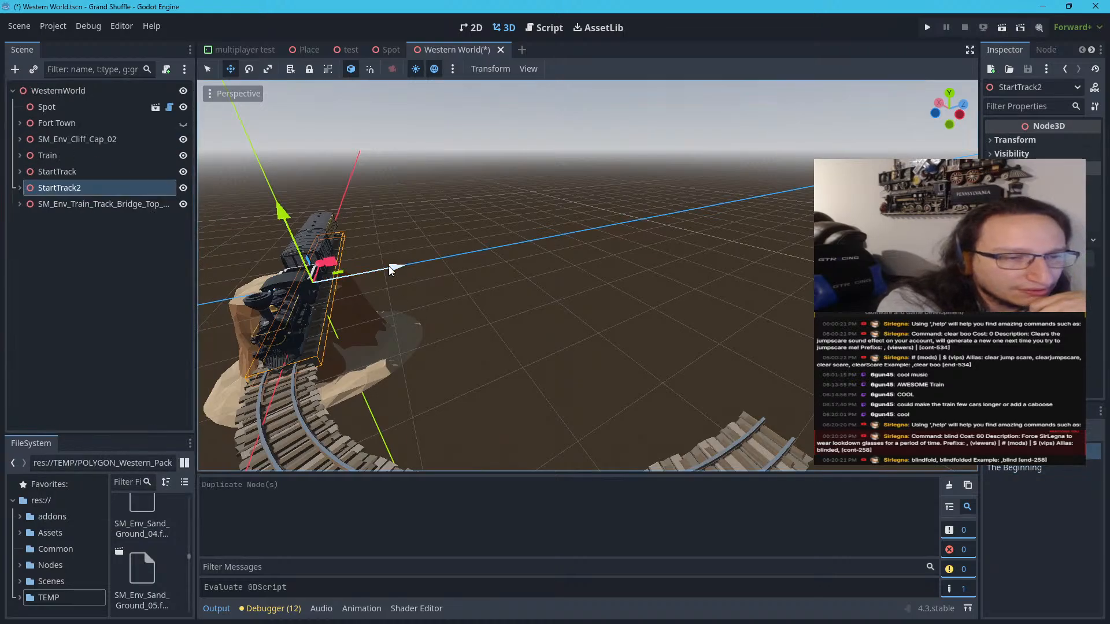
left_click_drag(390, 266, 567, 316)
left_click_drag(528, 235, 701, 275)
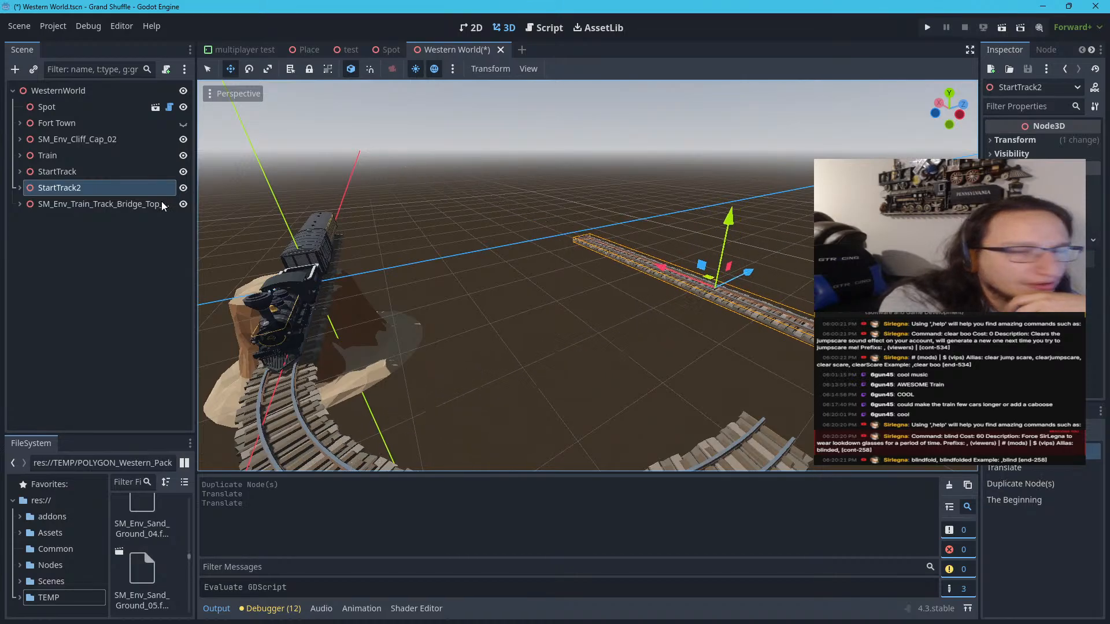
Rotate the duplicated straight track around the vertical axis and set its Y rotation to 90°
left_click(988, 140)
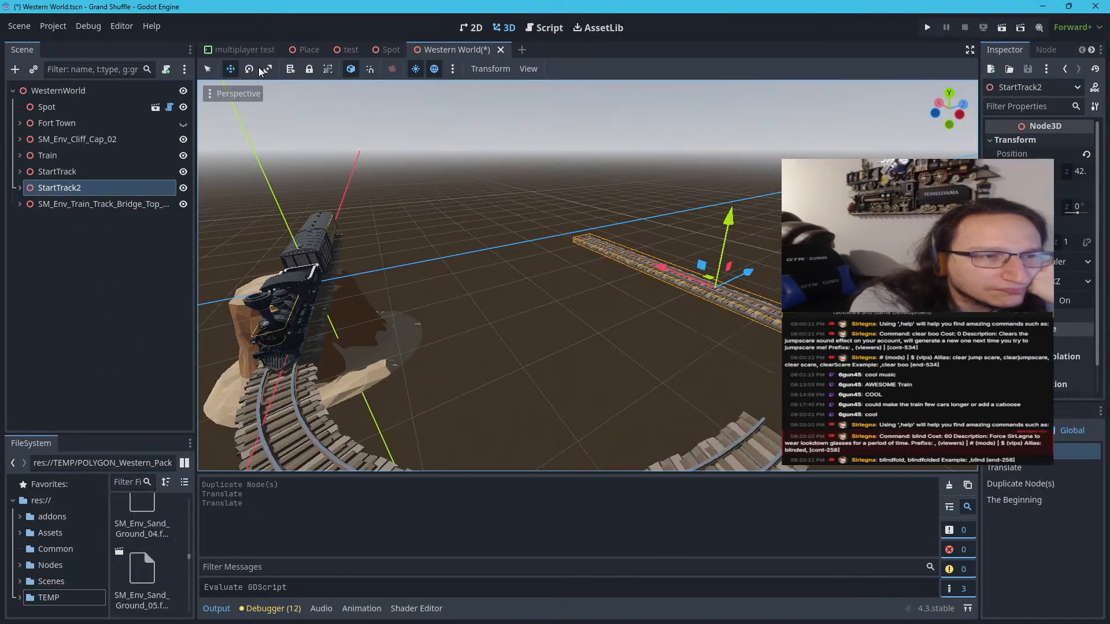
key("e")
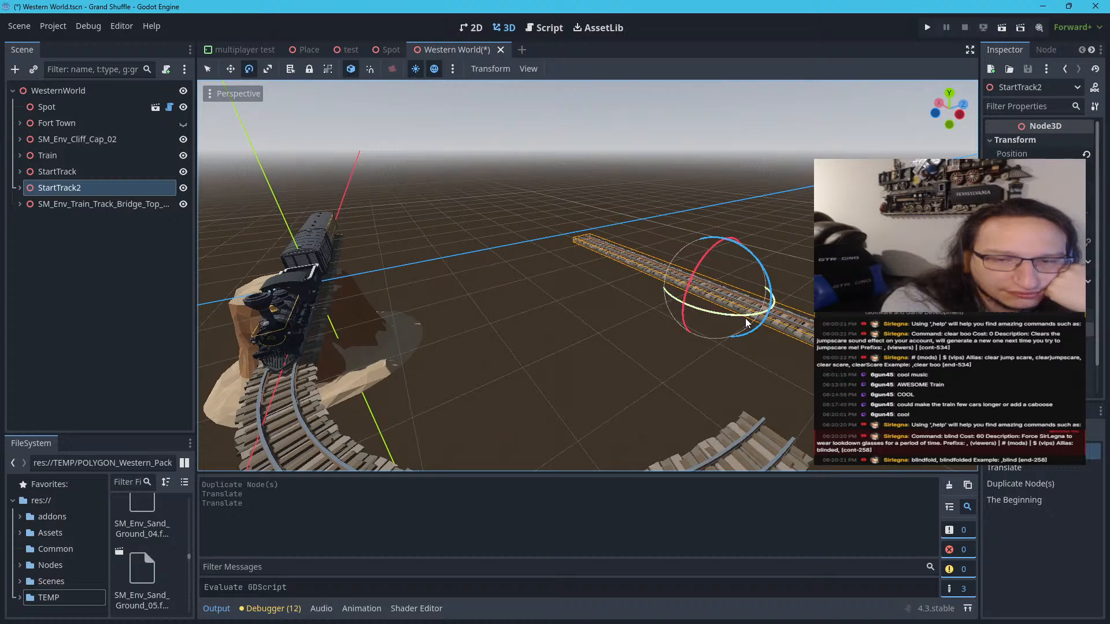
left_click_drag(746, 320, 723, 335)
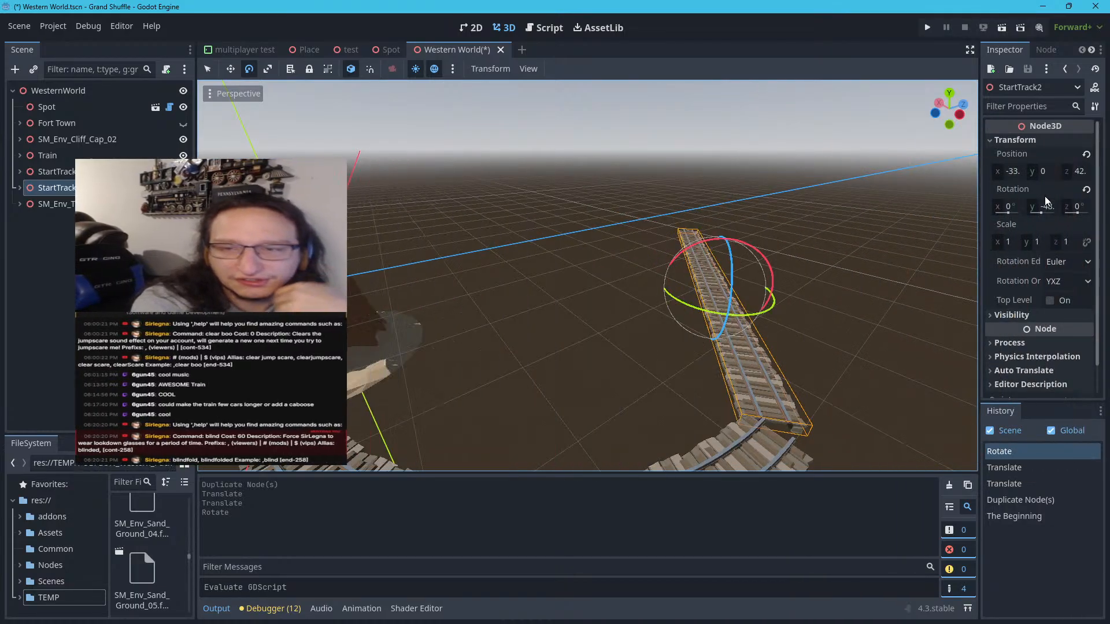
left_click(1045, 206)
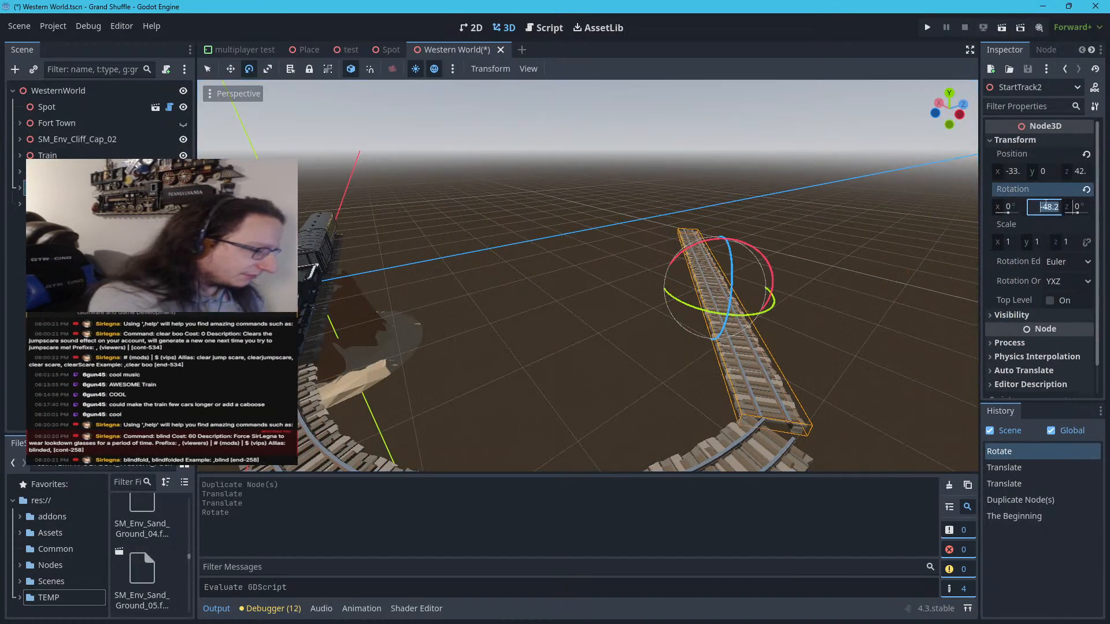
key("Return")
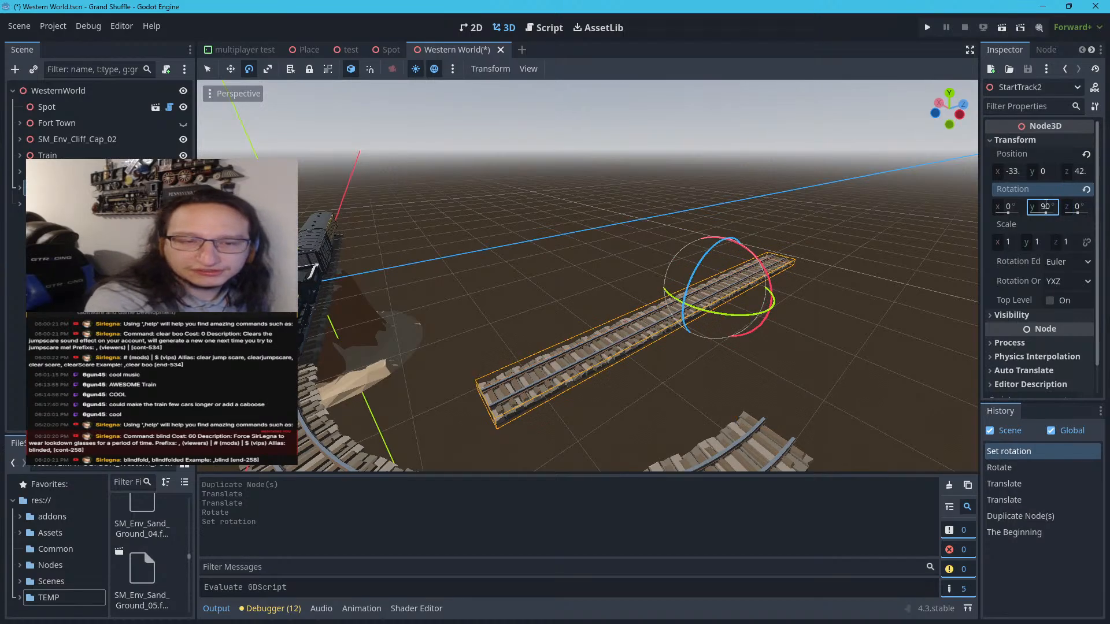
Move the duplicated straight track up to the open end of the curved track and inspect the joint closely
left_click(207, 69)
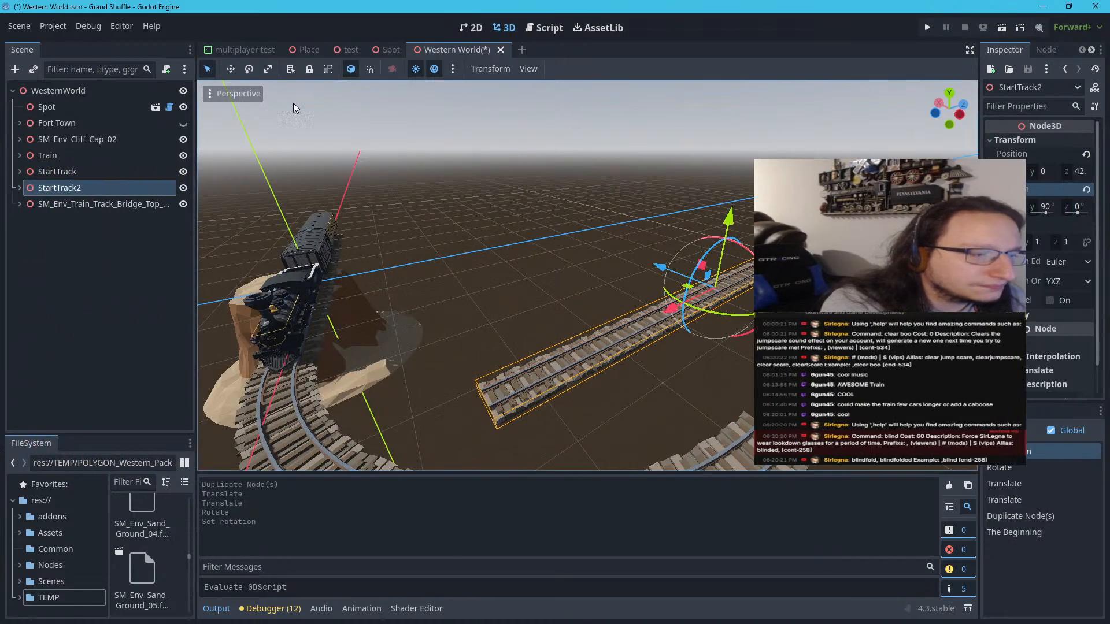
left_click_drag(692, 294, 867, 301)
right_click_drag(707, 325, 822, 375)
scroll(706, 322, "up", 8)
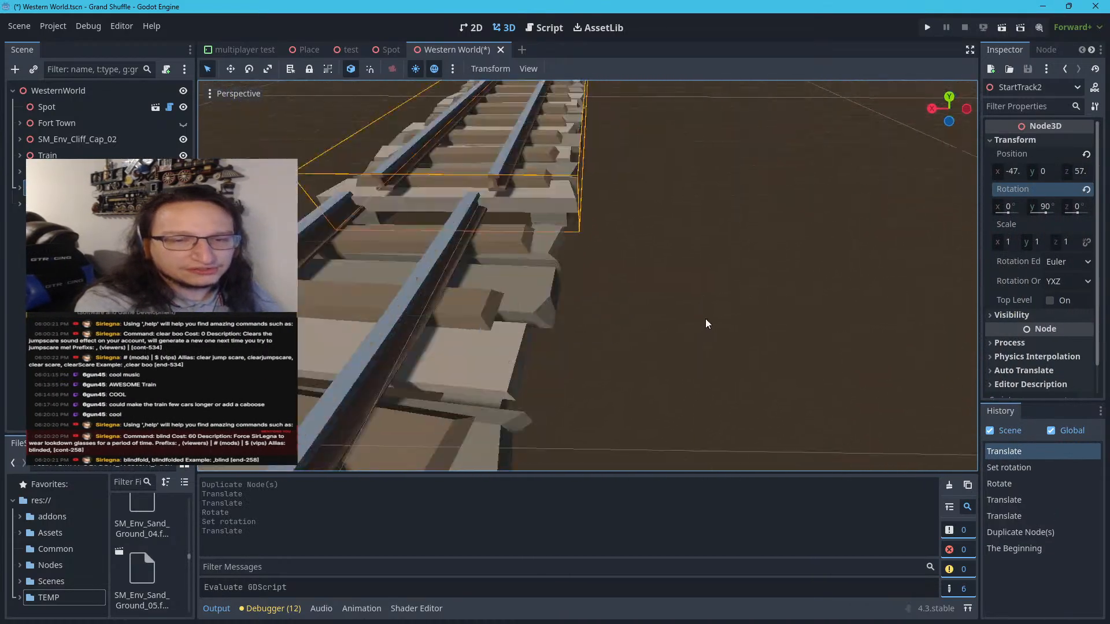
scroll(700, 289, "down", 12)
scroll(667, 228, "up", 8)
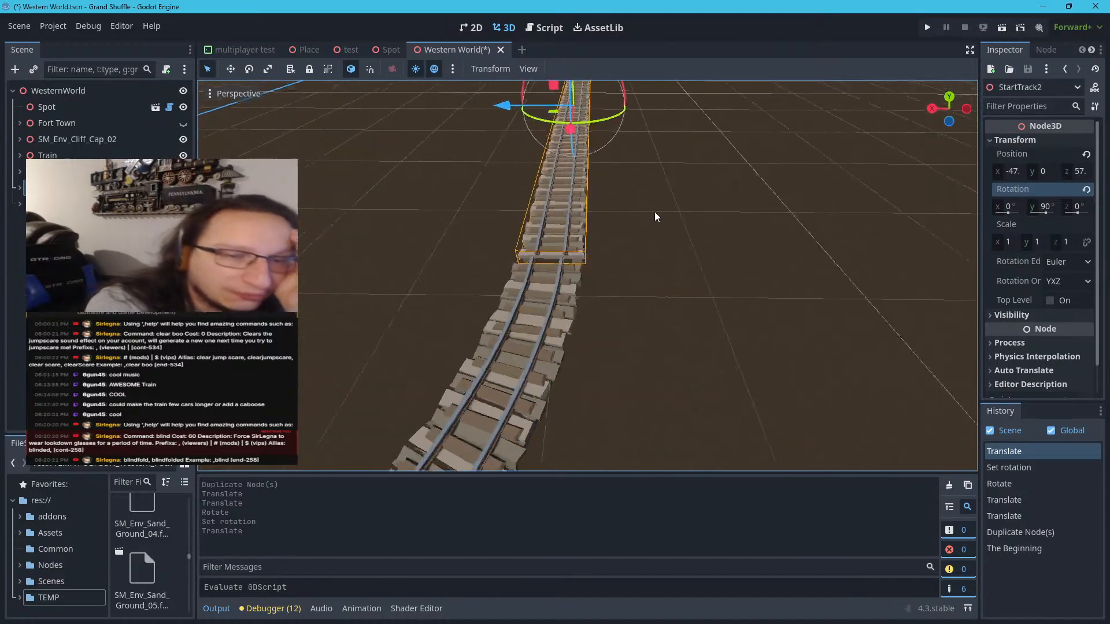
right_click_drag(654, 216, 630, 214)
right_click_drag(679, 152, 682, 148)
scroll(679, 151, "up", 8)
scroll(679, 154, "down", 10)
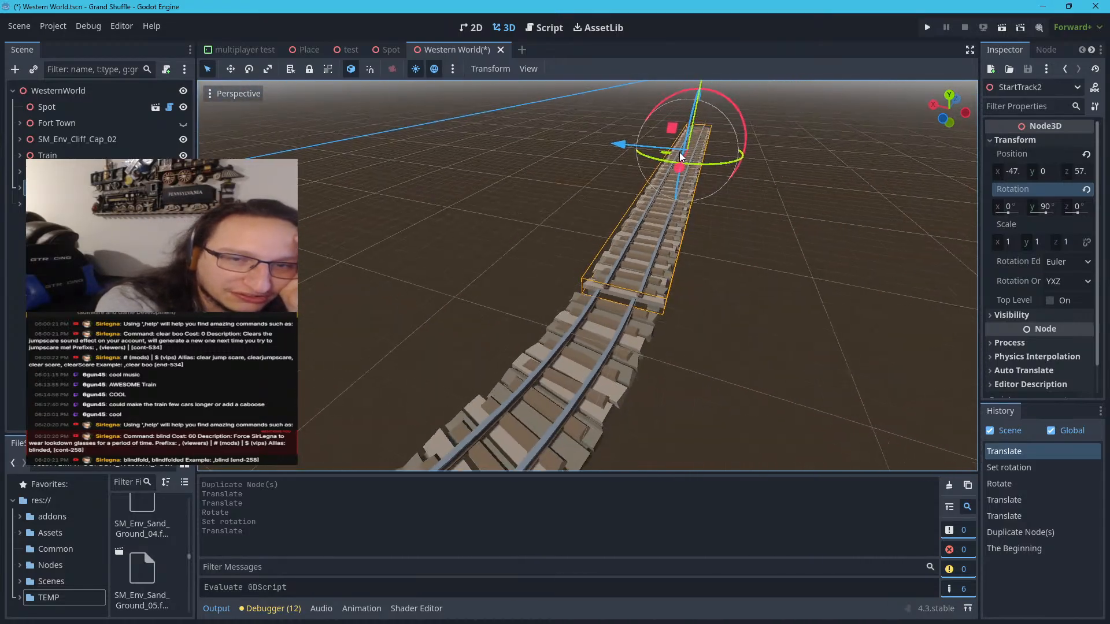
scroll(680, 157, "up", 6)
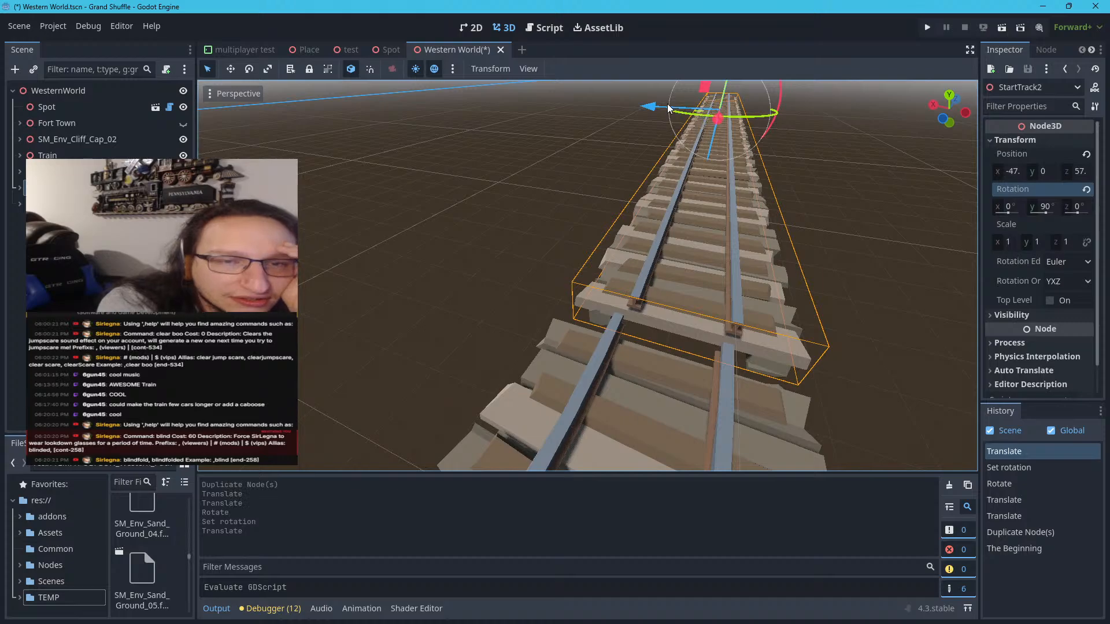
Nudge the duplicated track sideways and slide it toward the curved track to close the gap between the rails
left_click_drag(647, 103, 647, 102)
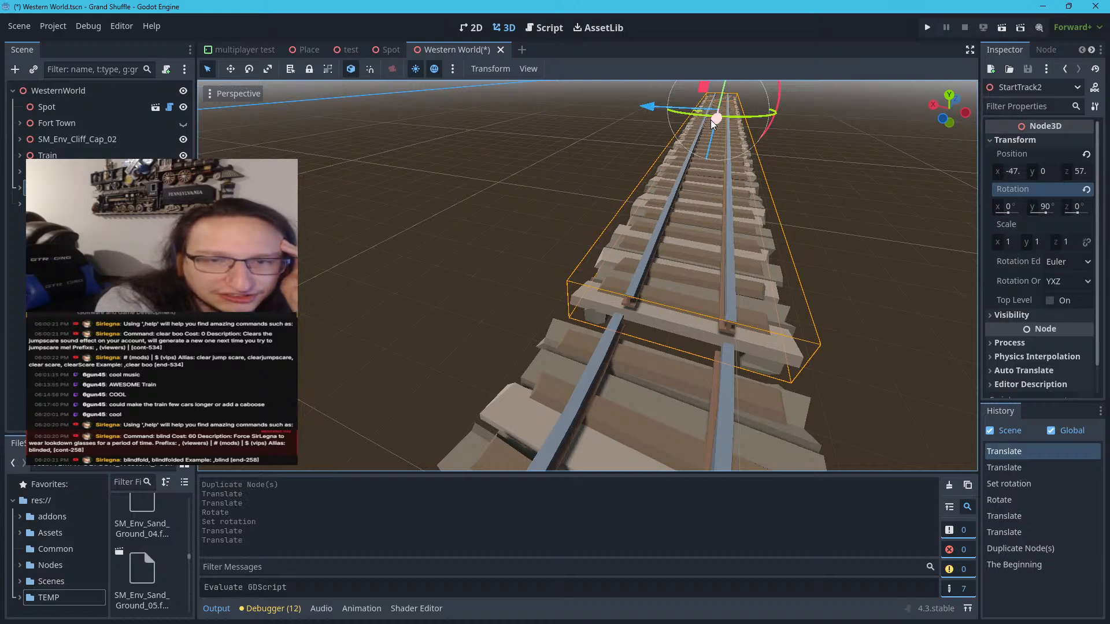
left_click_drag(710, 120, 709, 137)
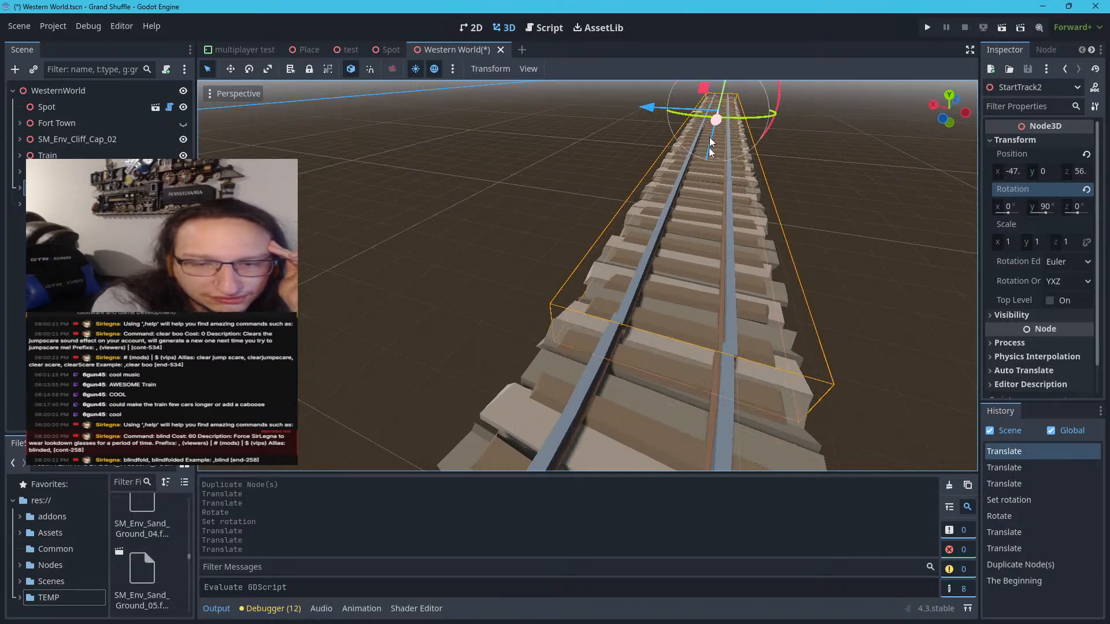
scroll(688, 362, "up", 5)
scroll(717, 353, "down", 5)
right_click_drag(717, 352, 695, 354)
scroll(695, 353, "up", 5)
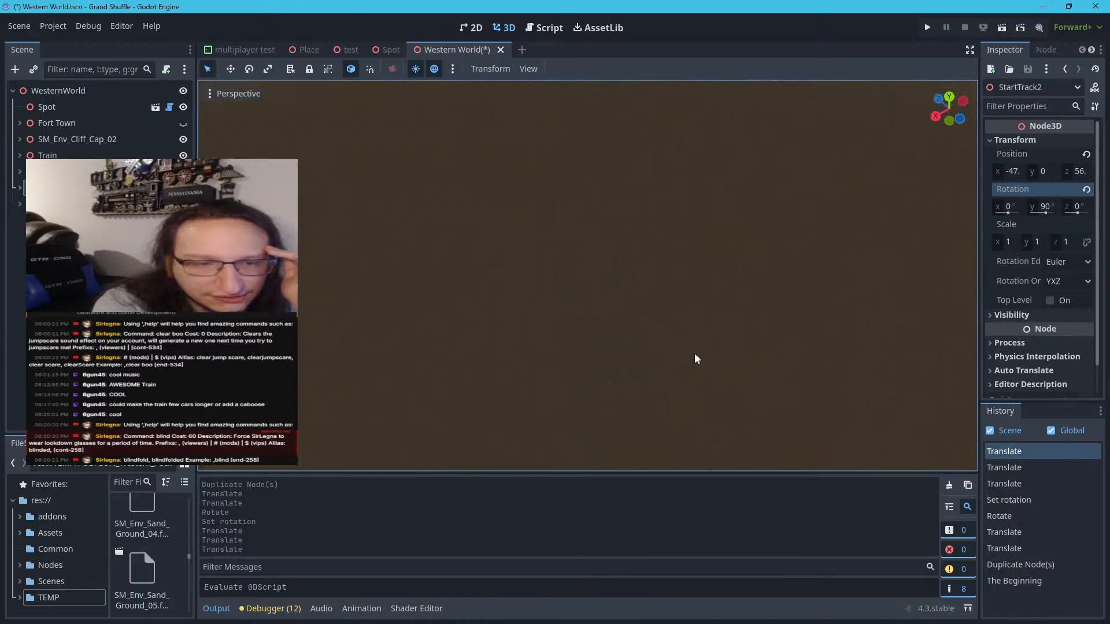
scroll(609, 332, "down", 8)
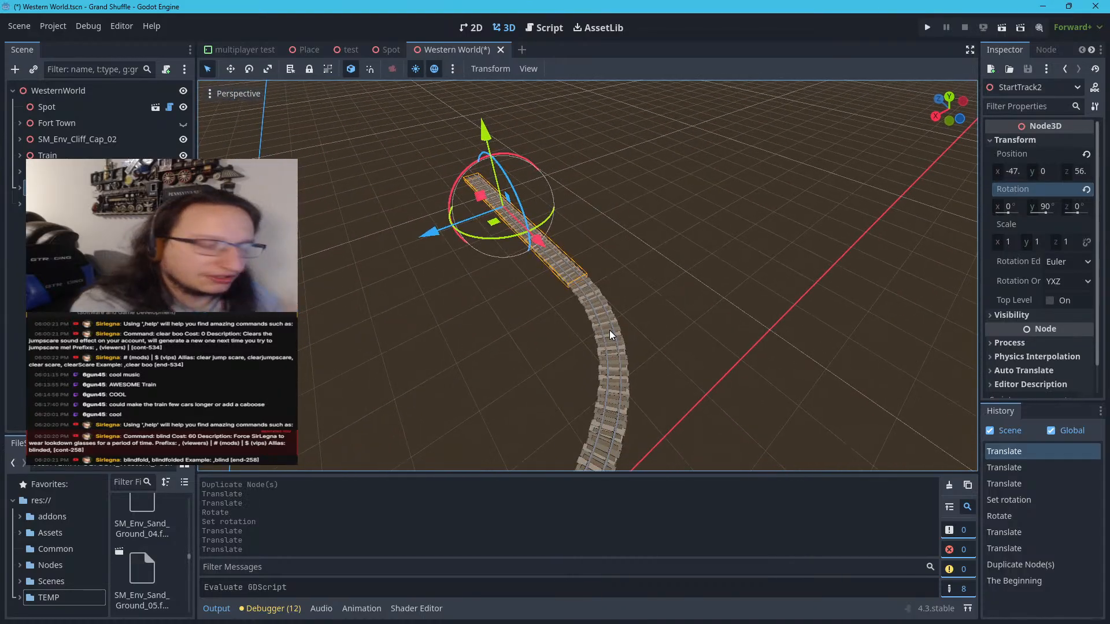
Shift the duplicated track slightly sideways to an X position of about -46.9 m to line up its rails with the curve
right_click_drag(609, 331, 590, 290)
key("w")
key("w")
key("w")
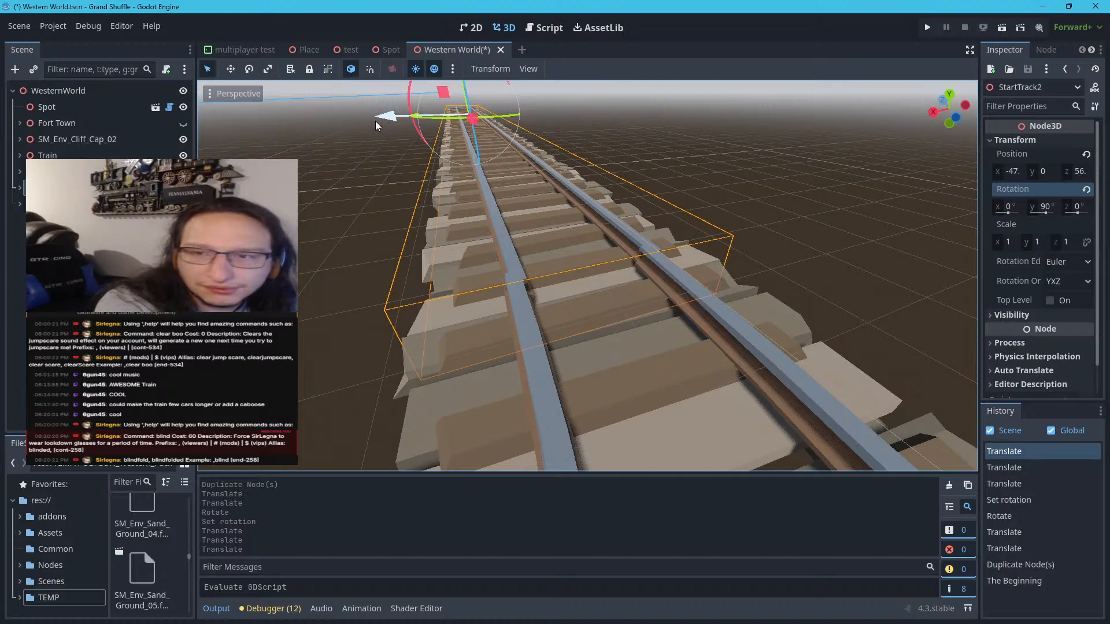
left_click_drag(376, 121, 374, 120)
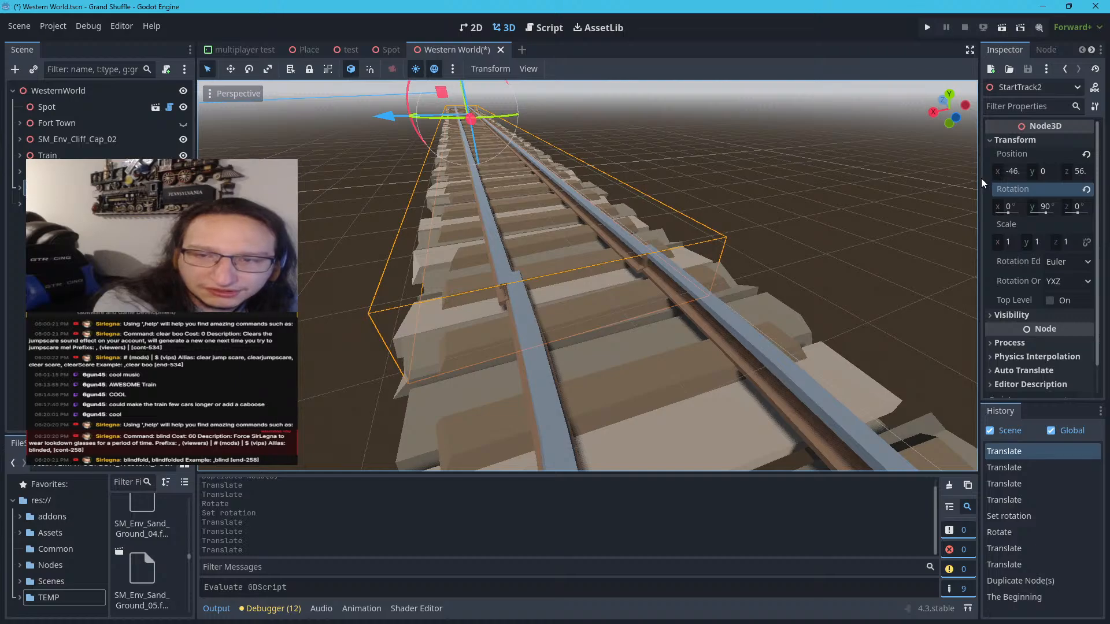
Widen the inspector to show full coordinates and set the duplicated track's X position to -47 m
left_click_drag(981, 178, 896, 180)
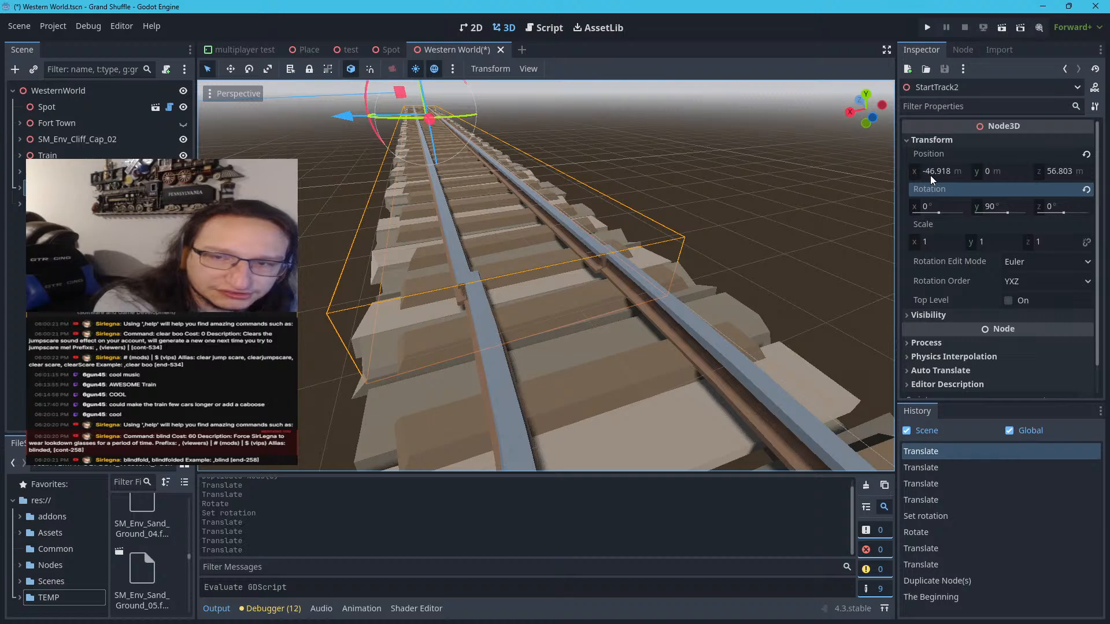
left_click(954, 171)
key("Down")
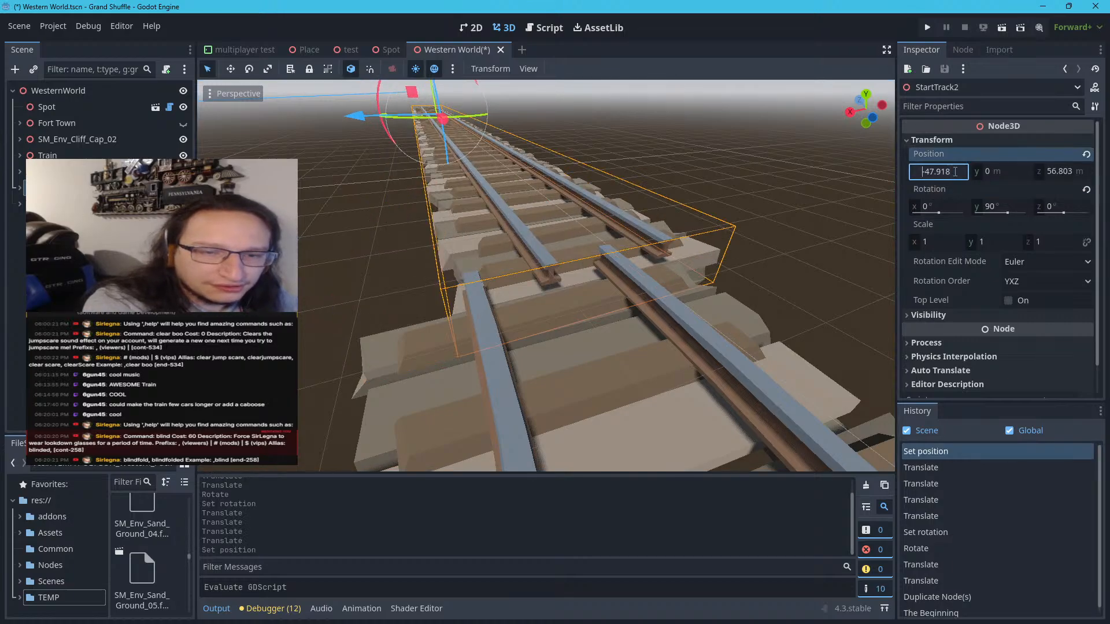
key("Up")
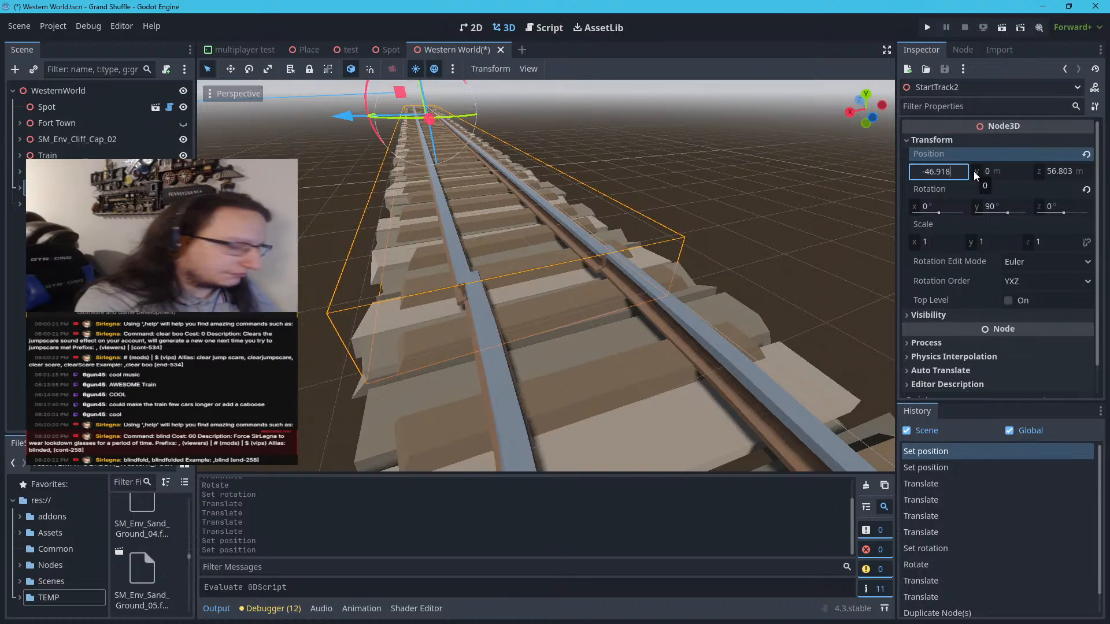
key("BackSpace")
key("BackSpace")
key("BackSpace")
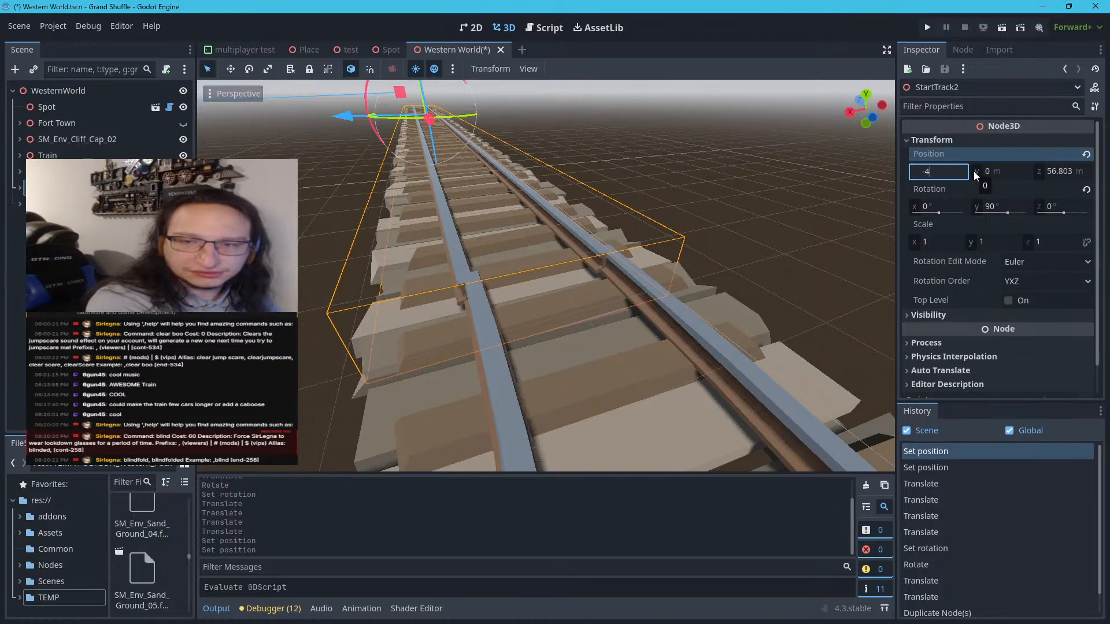
type("7")
key("Return")
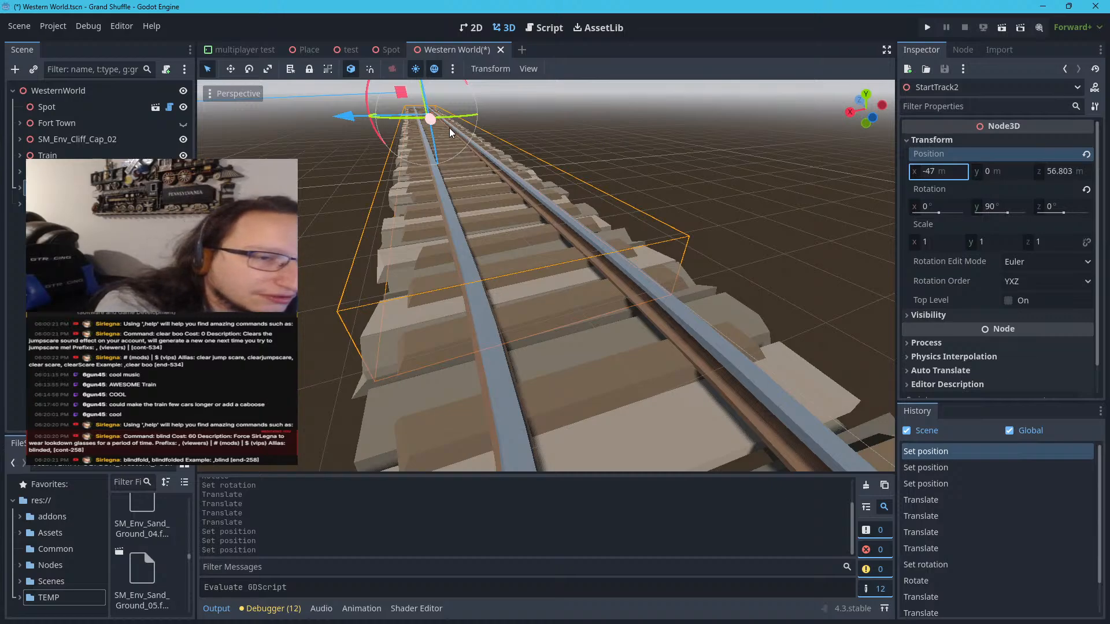
Slide the duplicated track along its length to a Z position of about 57.4 m and view the joint from the side
left_click_drag(426, 123, 431, 122)
right_click_drag(560, 176, 226, 118)
key("w")
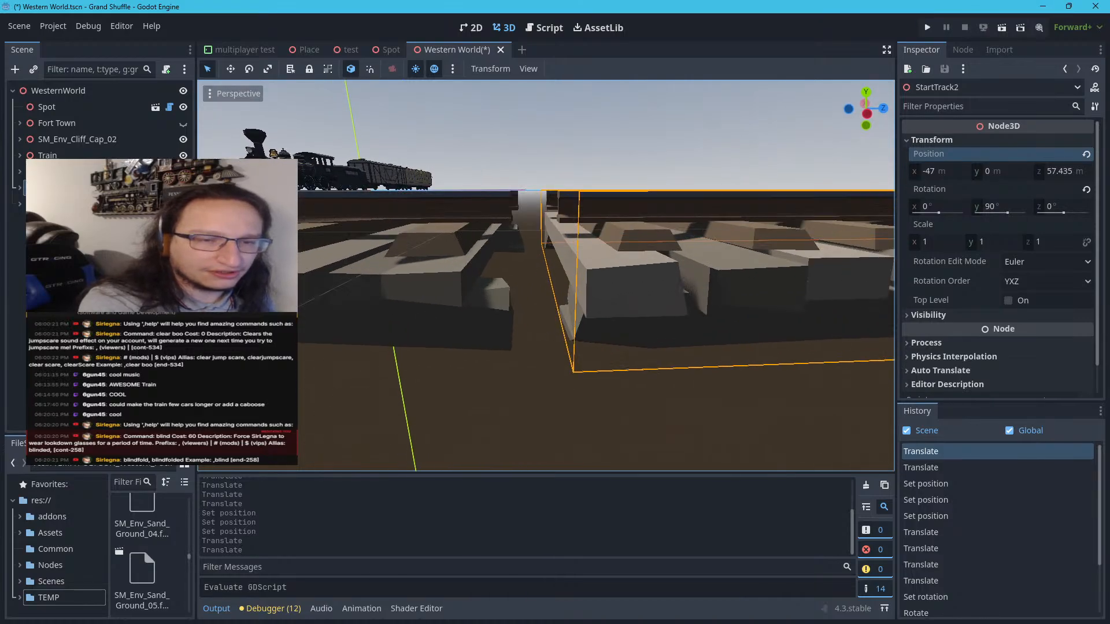
Set the duplicated track's Z position to 58 m
left_click(1079, 170)
double_click(1082, 171)
key("BackSpace")
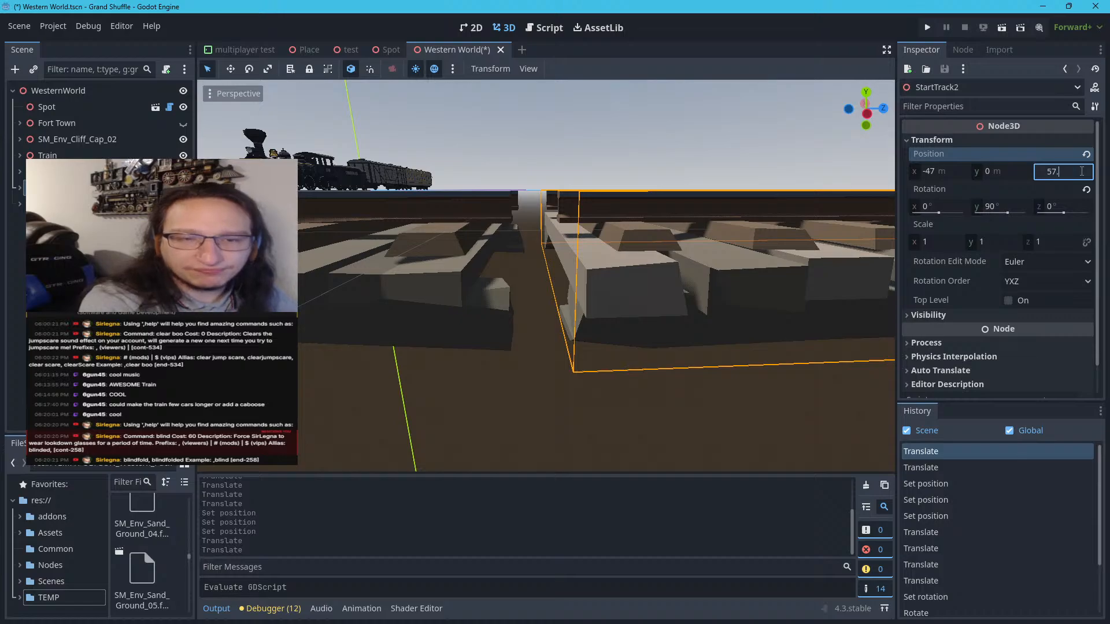
key("BackSpace")
type("8")
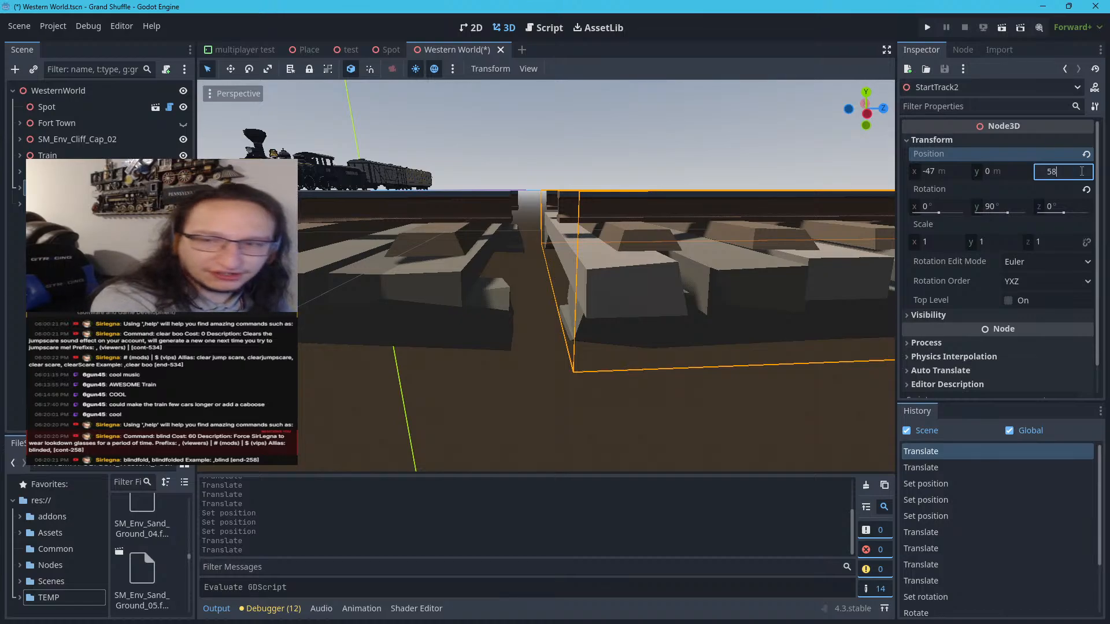
key("Return")
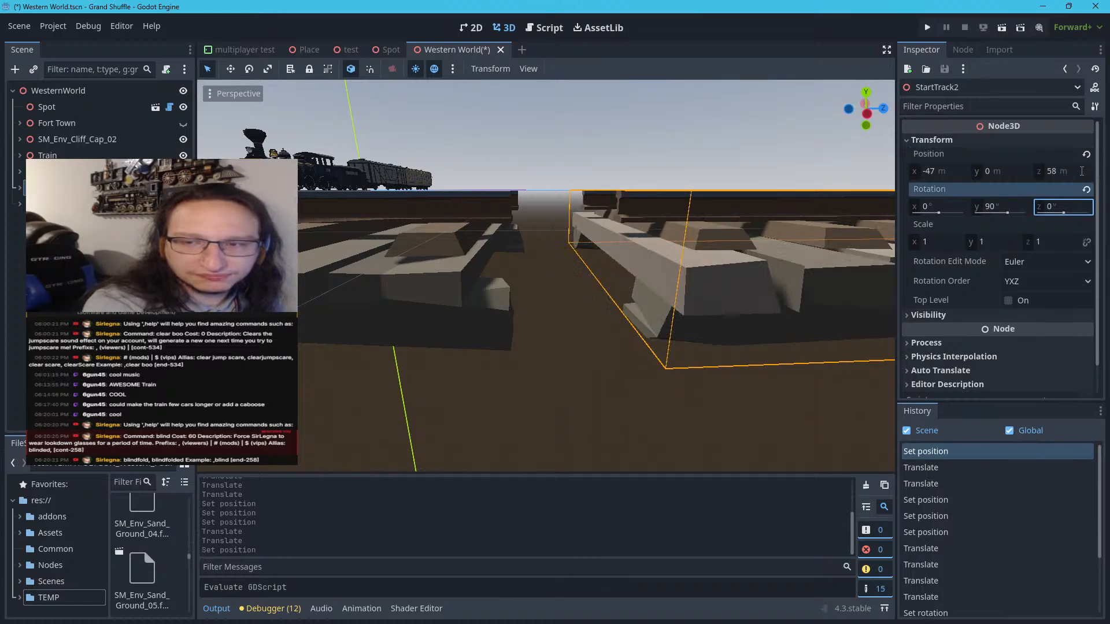
Set the duplicated track's Z position to 57 m
left_click(1082, 171)
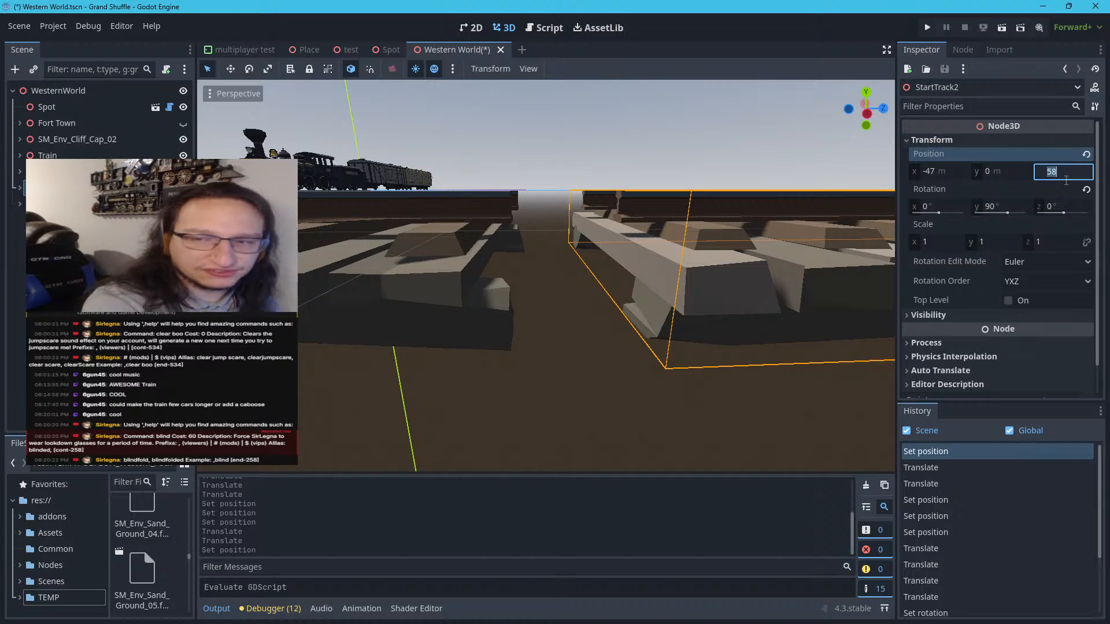
key("Right")
key("BackSpace")
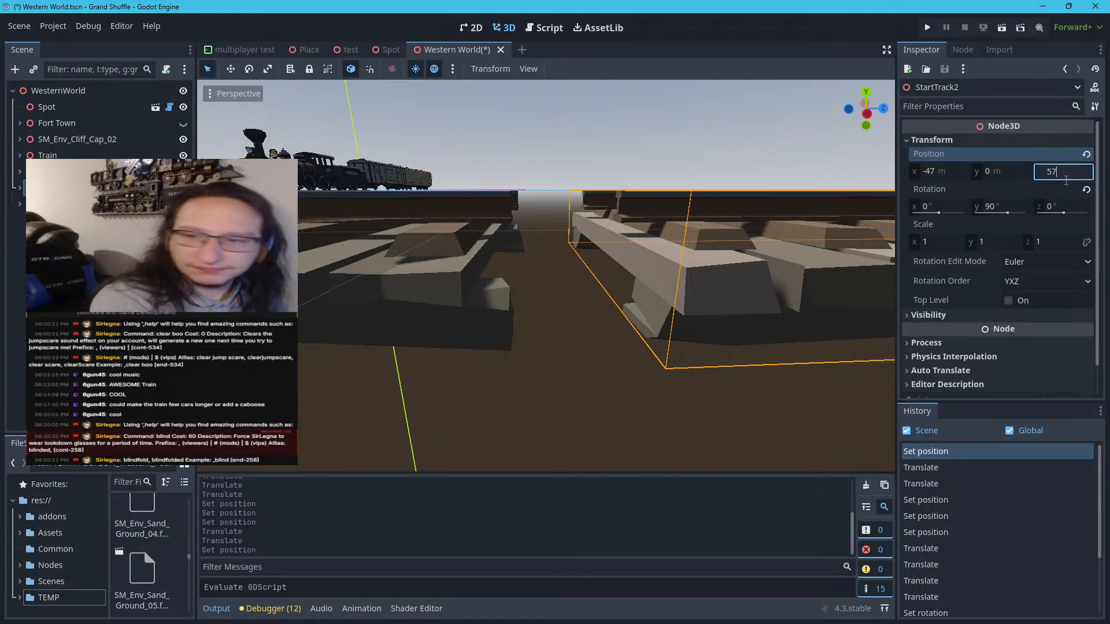
key("Return")
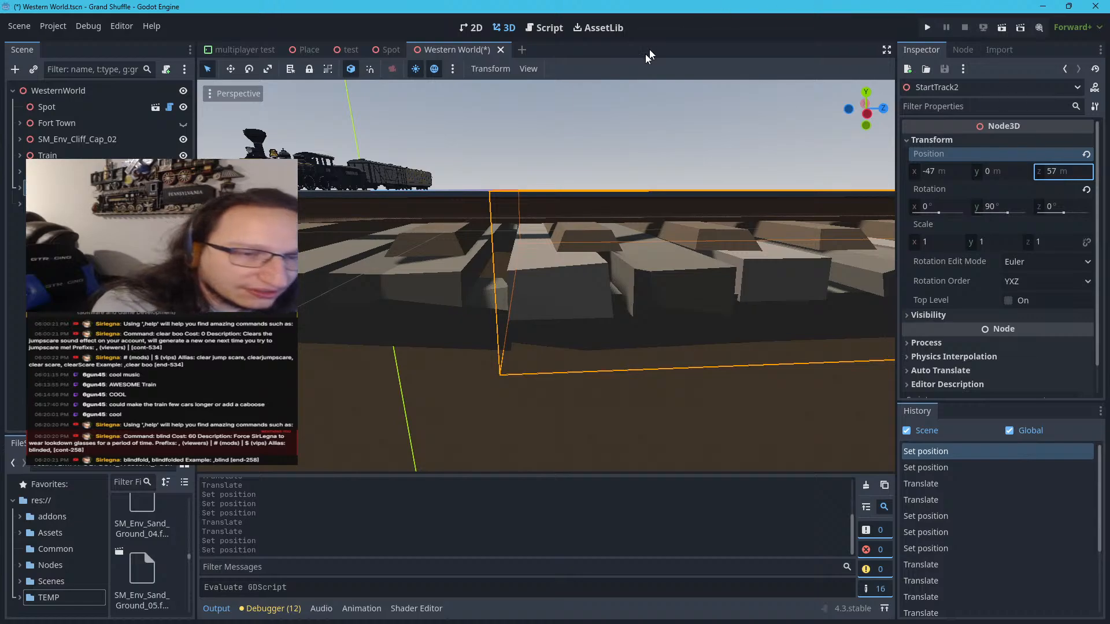
Try Z positions of 57.25 m and 57.2 m for the duplicated track to test the gap at the joint
left_click(1083, 171)
left_click(1085, 171)
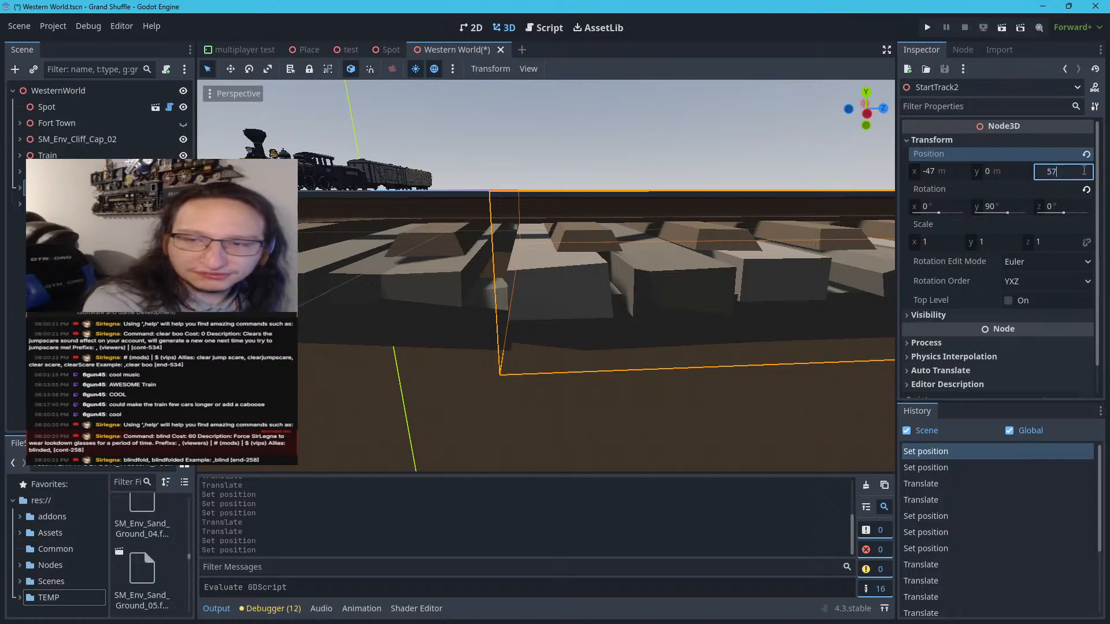
type(".25")
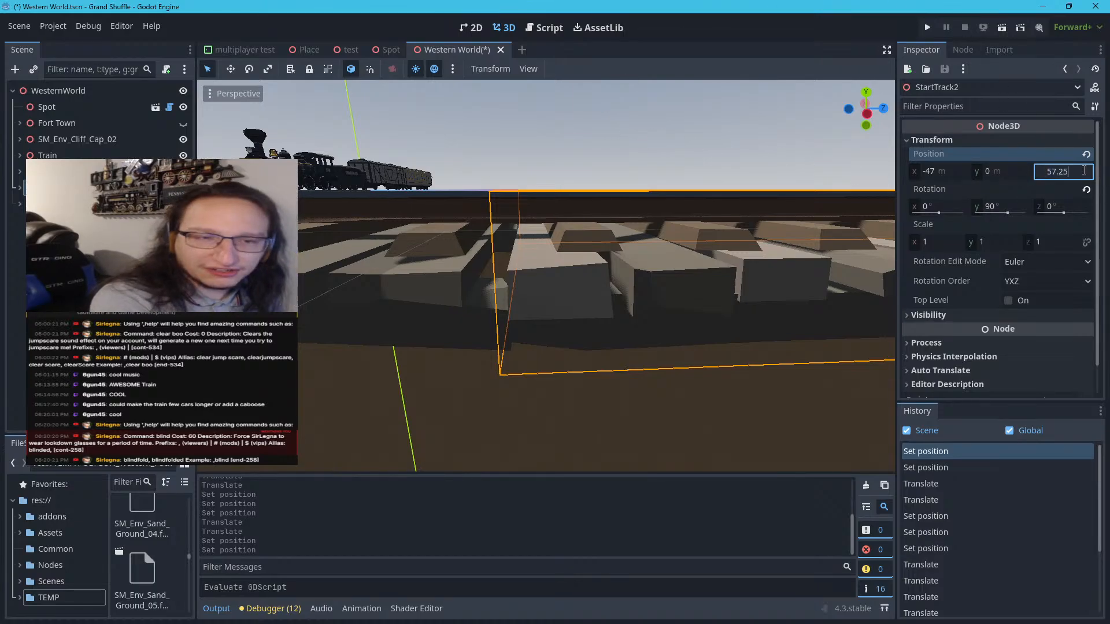
key("Return")
left_click(1085, 171)
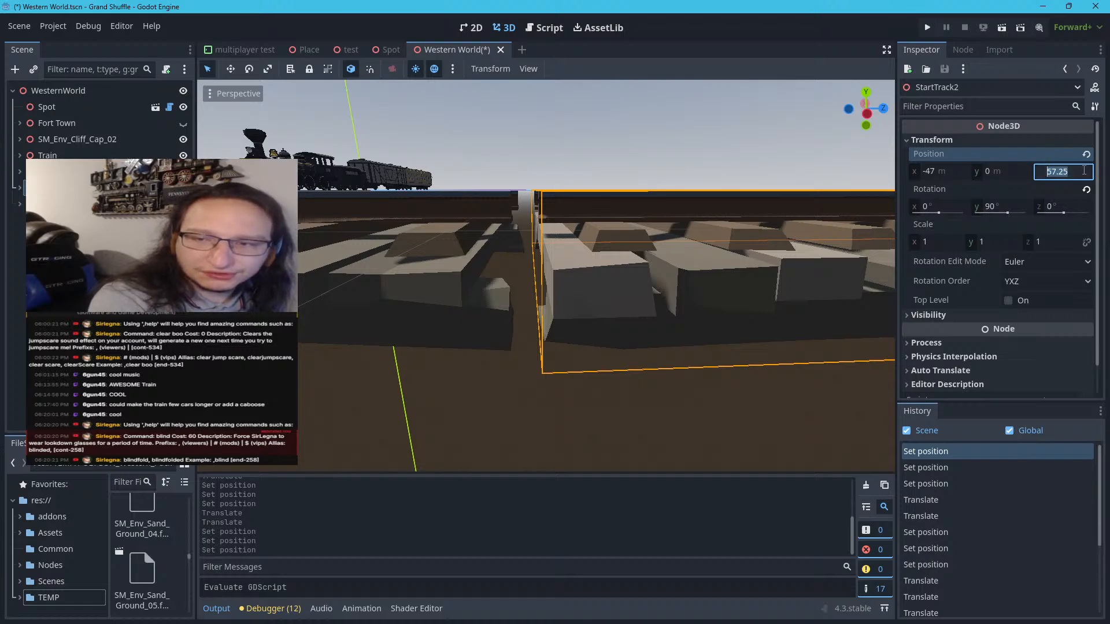
double_click(1085, 171)
left_click(1084, 170)
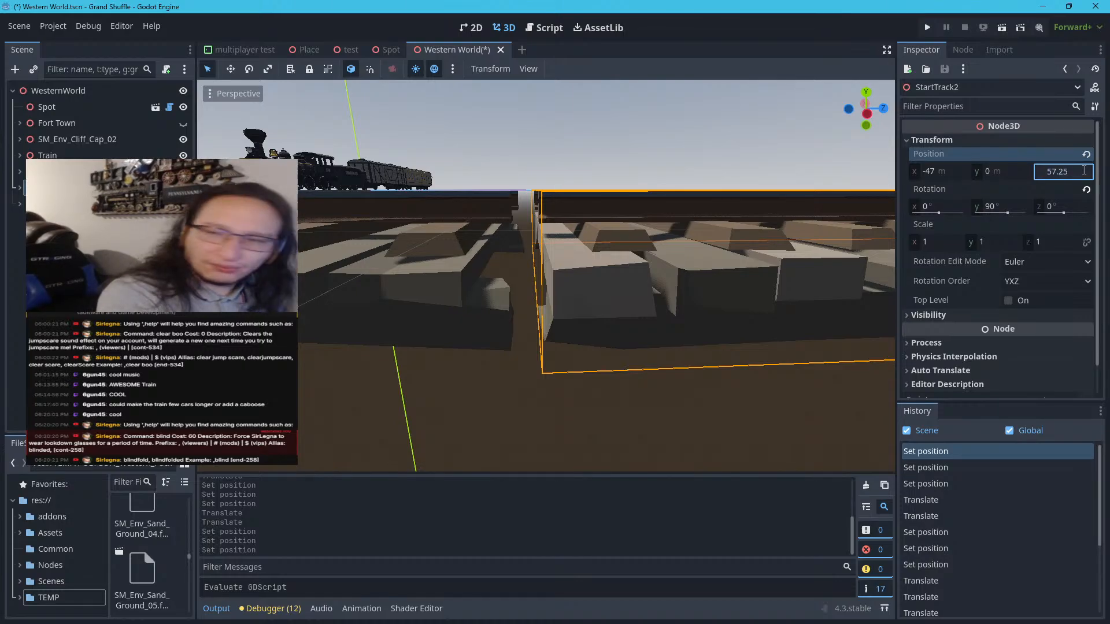
key("Return")
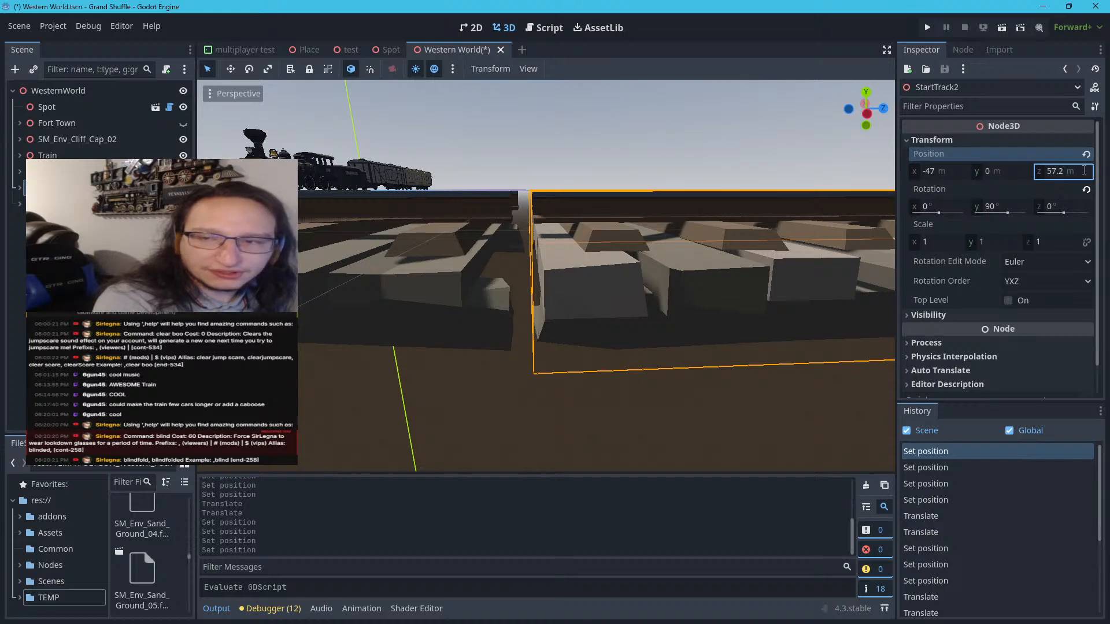
Try a Z position of 57.025 m for the duplicated track
left_click(1084, 170)
double_click(1084, 171)
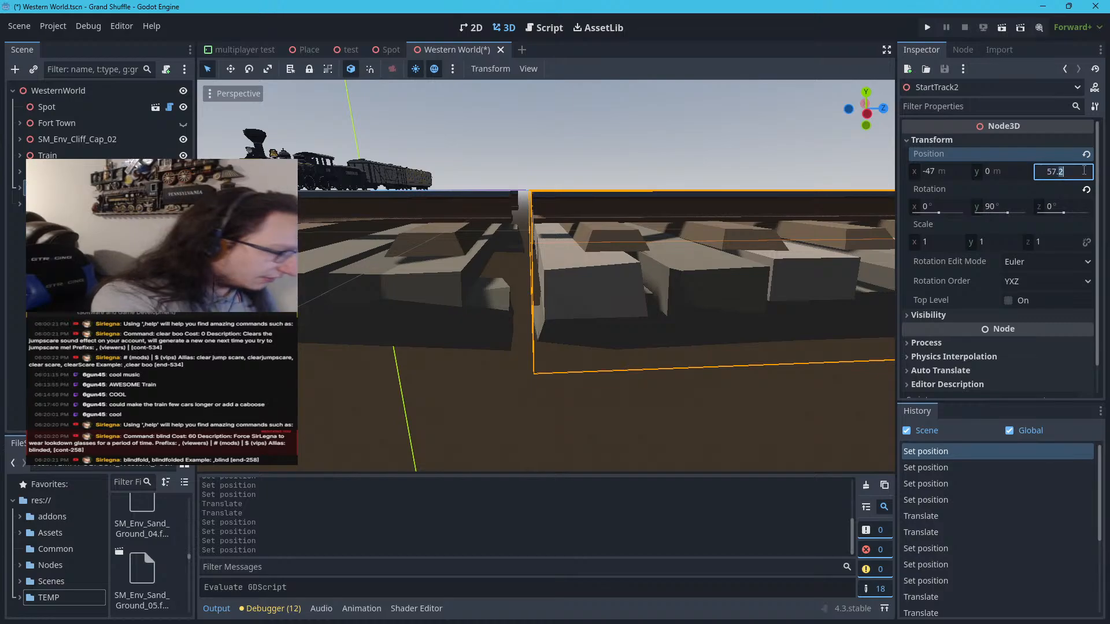
type("025")
key("Return")
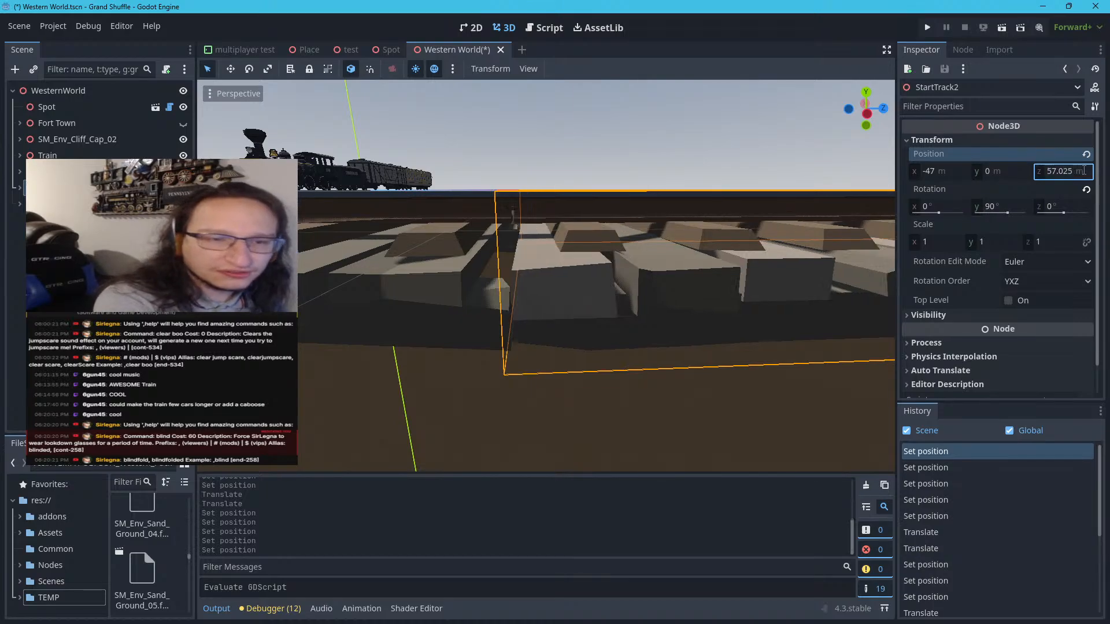
Return the duplicated track's Z position to exactly 57 m
left_click(1085, 170)
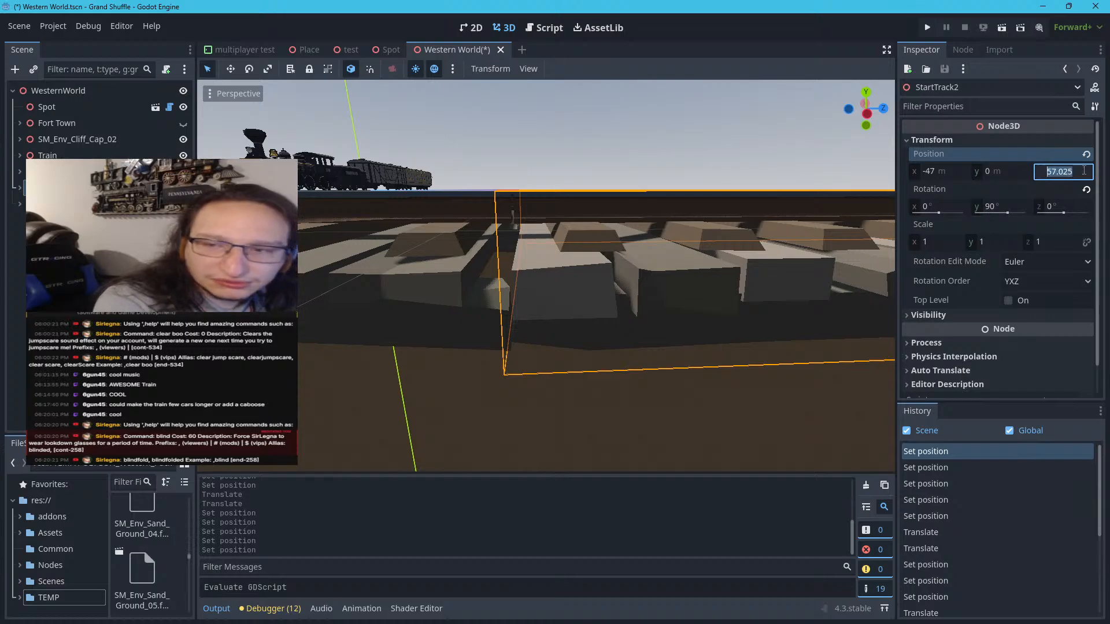
double_click(1084, 171)
key("BackSpace")
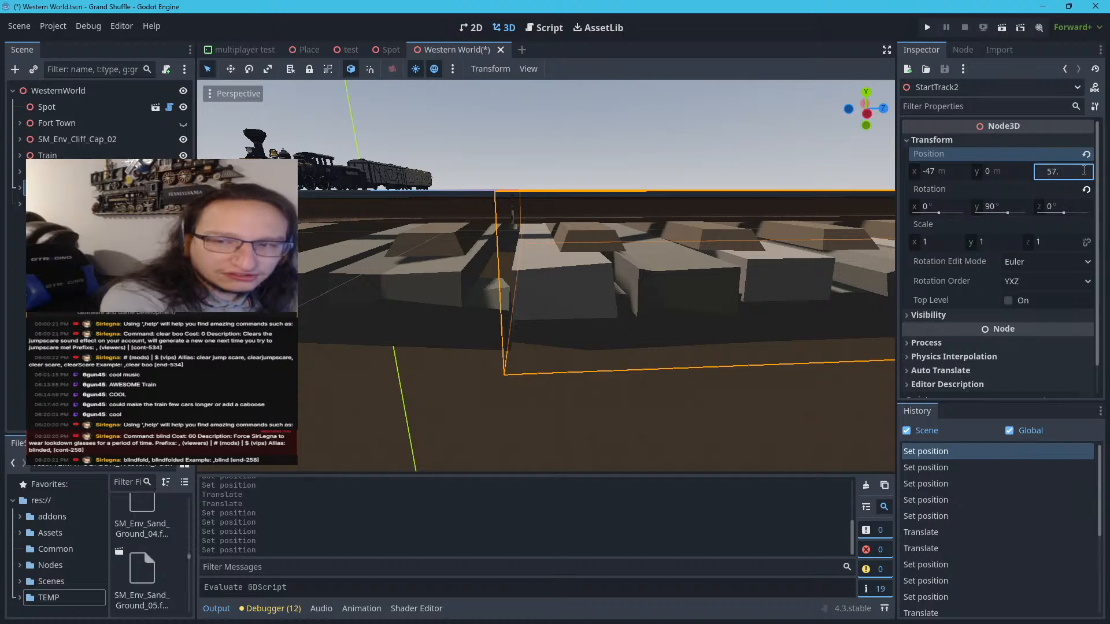
key("Escape")
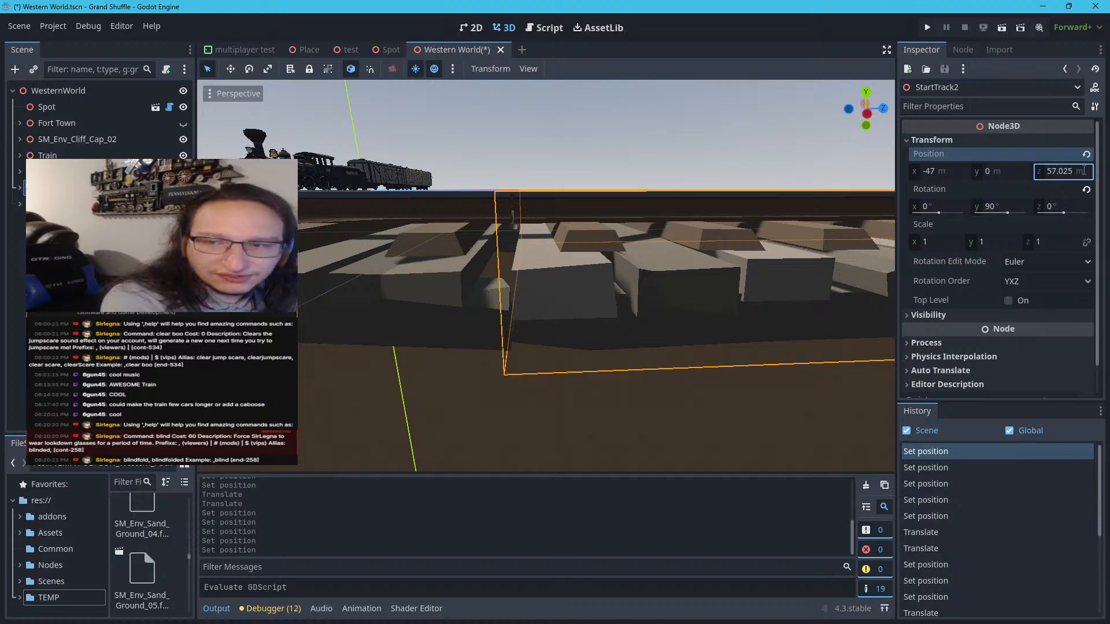
left_click_drag(1084, 171, 1075, 170)
left_click(1085, 170)
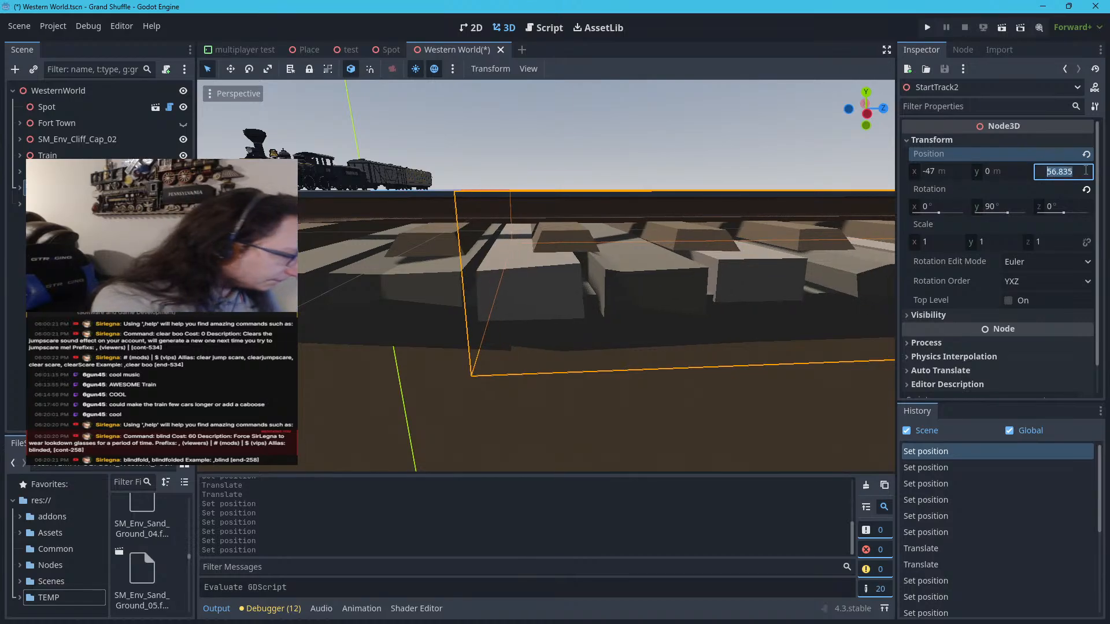
type("57")
key("Return")
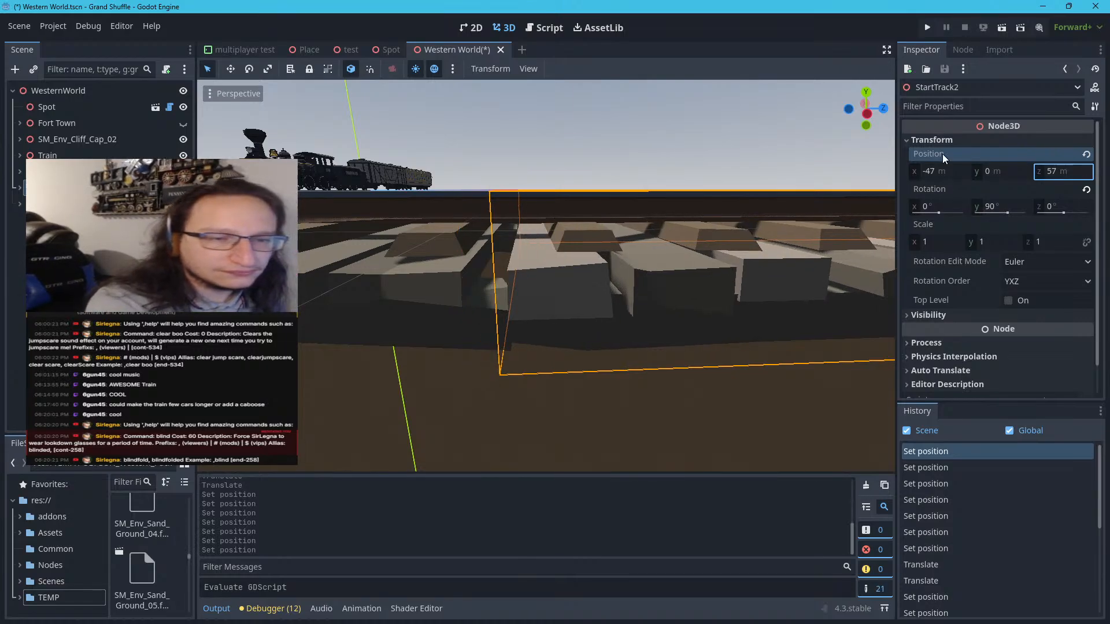
Examine the joint between the duplicated straight track and the curve up close, then clear the selection
right_click_drag(510, 177, 449, 126)
key("w")
key("w")
scroll(508, 140, "down", 15)
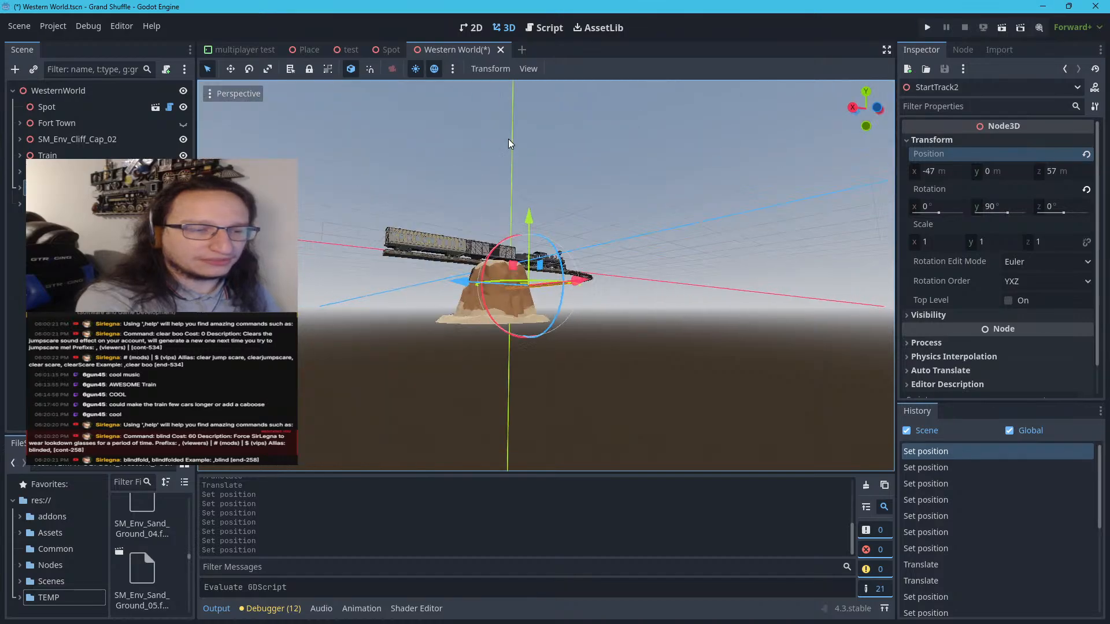
scroll(509, 144, "down", 3)
scroll(509, 143, "up", 6)
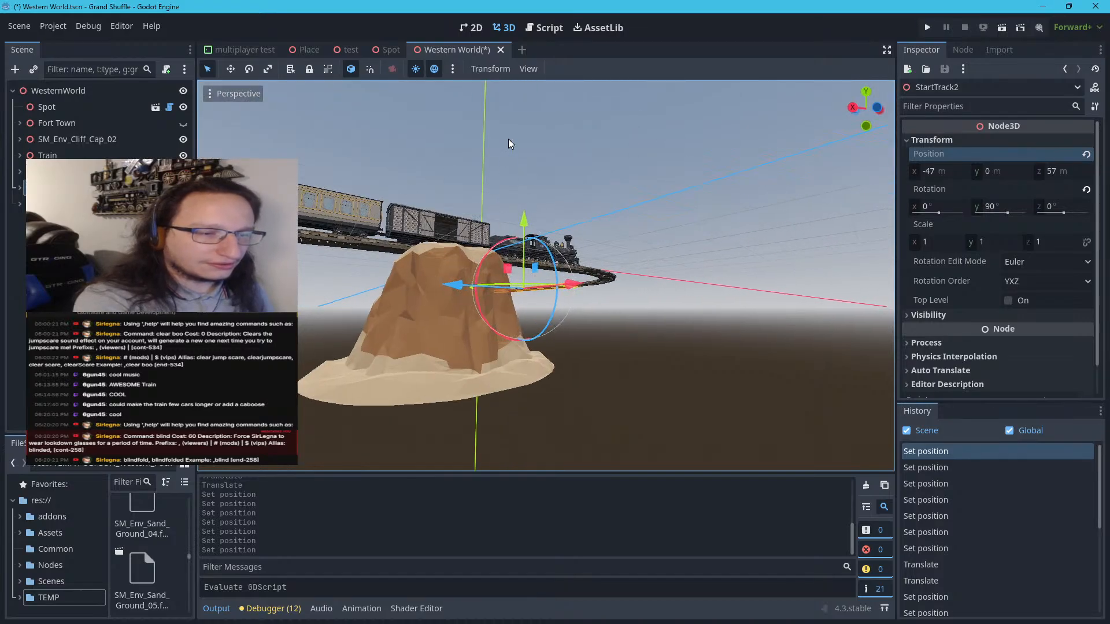
scroll(509, 144, "up", 5)
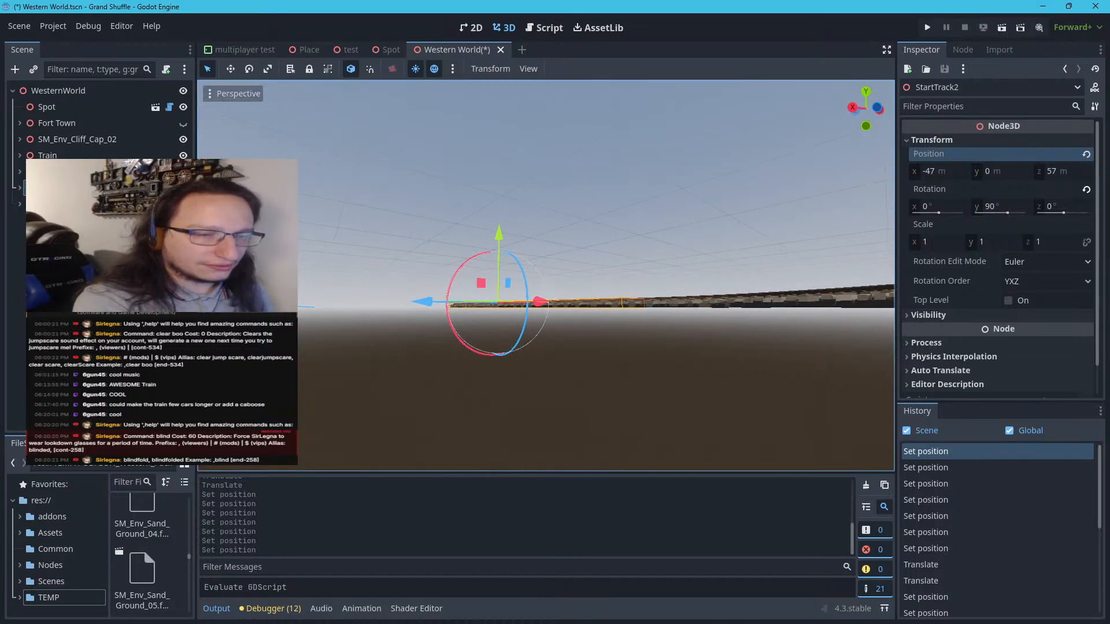
right_click_drag(508, 139, 710, 204)
key("a")
key("w")
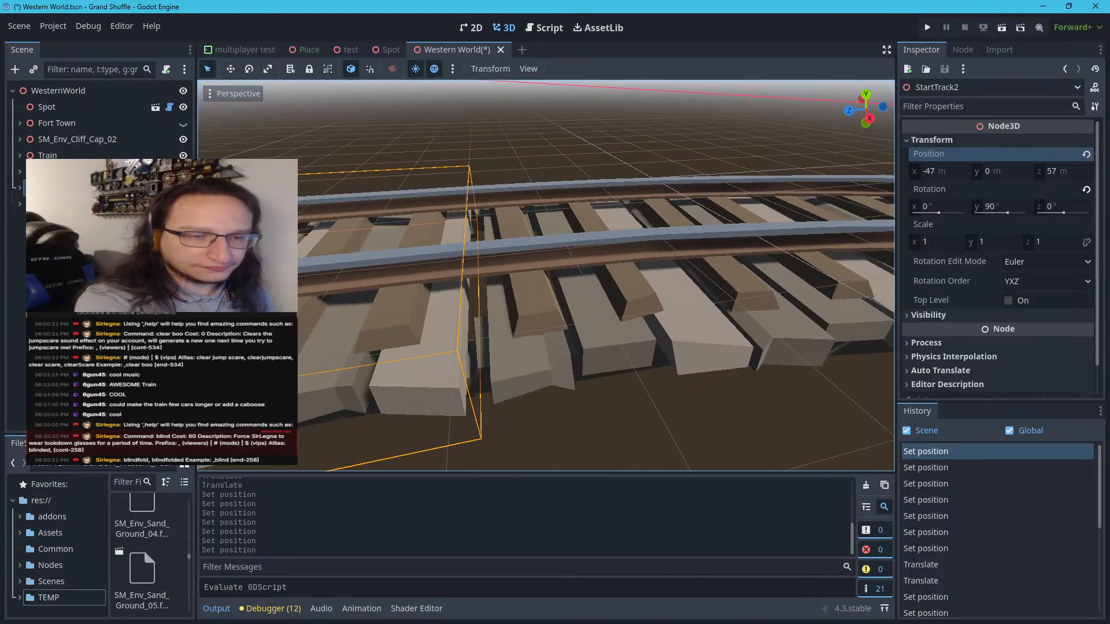
left_click(526, 228)
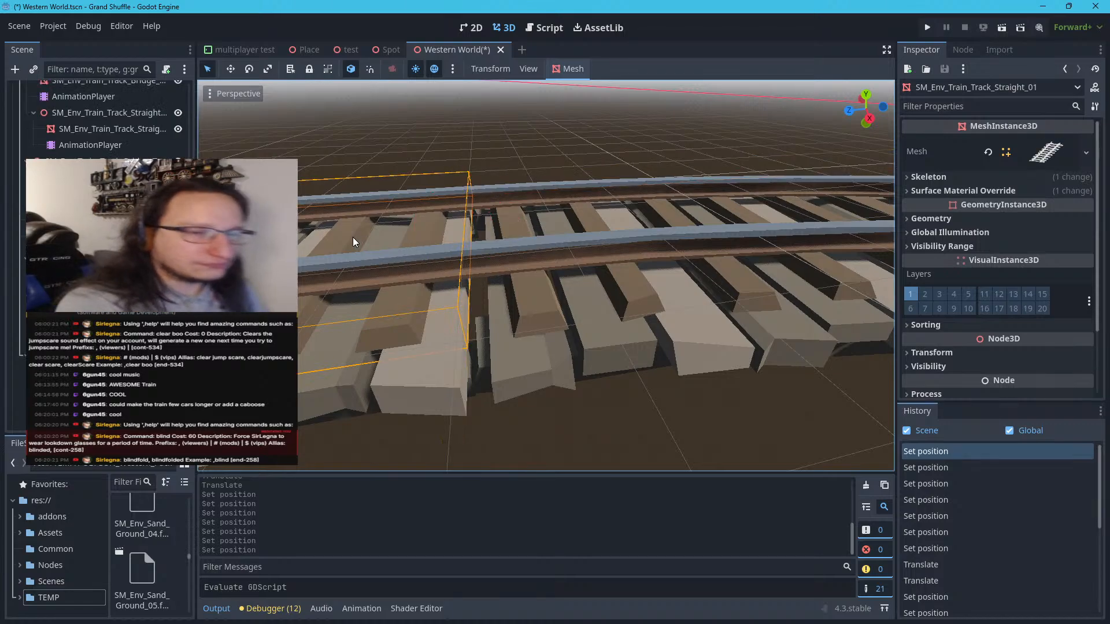
left_click(490, 128)
Review the extended track layout with the train and cliff from above and from the side
scroll(490, 133, "down", 5)
scroll(495, 196, "down", 6)
scroll(499, 196, "up", 5)
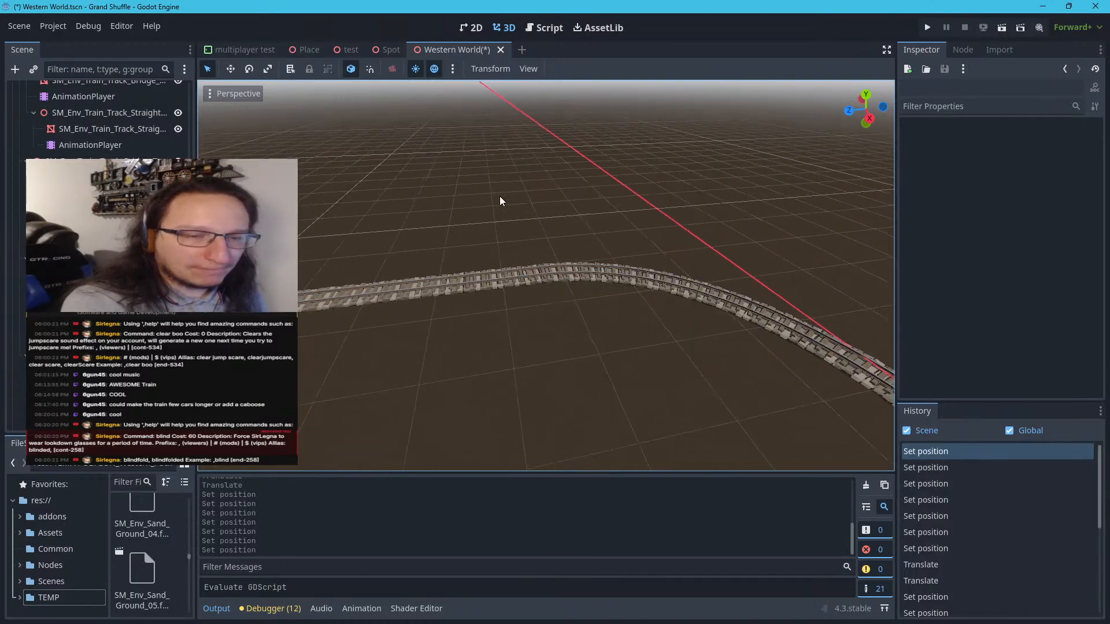
mouse_move(499, 196)
right_mouse_down()
mouse_move(752, 200)
mouse_move(509, 196)
right_mouse_up()
scroll(509, 196, "down", 5)
scroll(508, 196, "down", 8)
middle_click_drag(509, 196, 556, 232)
right_click_drag(557, 228, 526, 245)
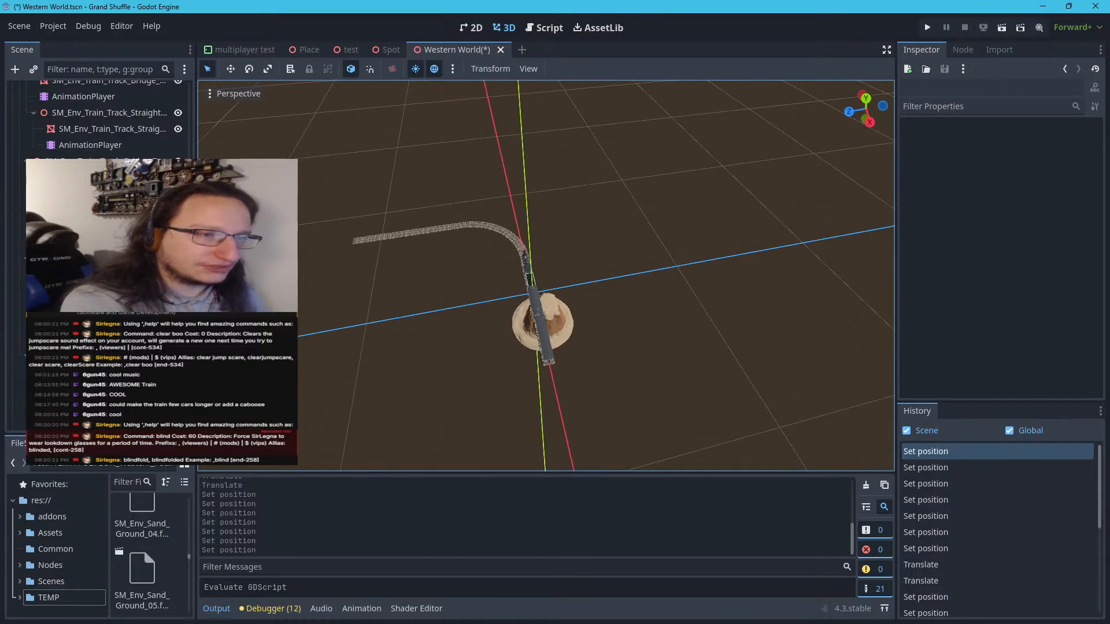
key("e")
scroll(558, 229, "up", 20)
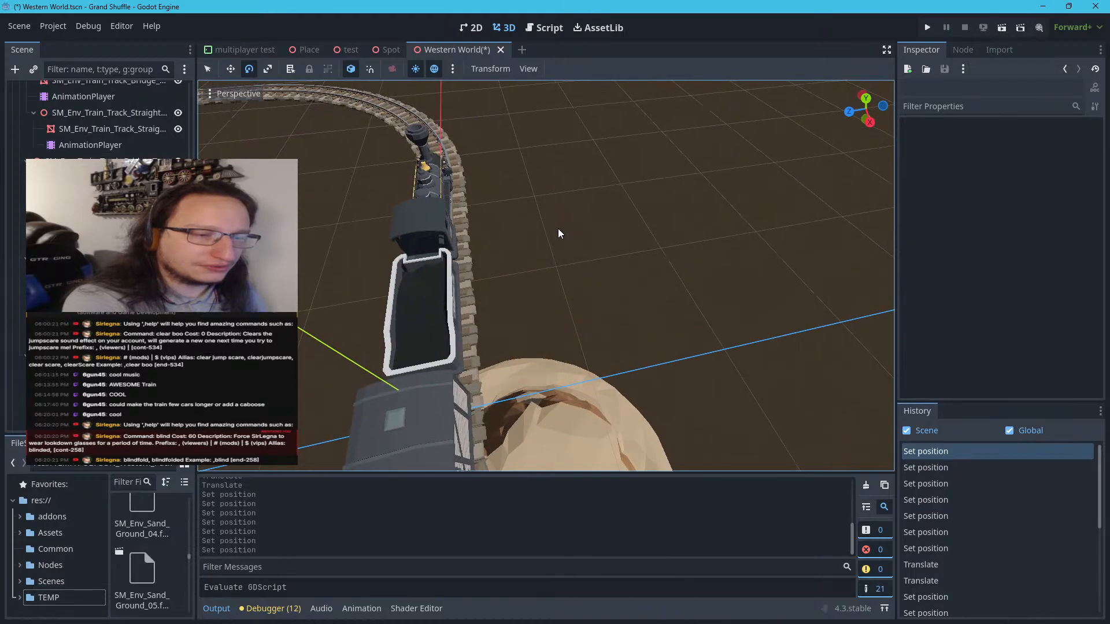
mouse_move(558, 229)
right_mouse_down()
mouse_move(545, 195)
mouse_move(555, 230)
right_mouse_up()
key("w")
scroll(555, 230, "down", 5)
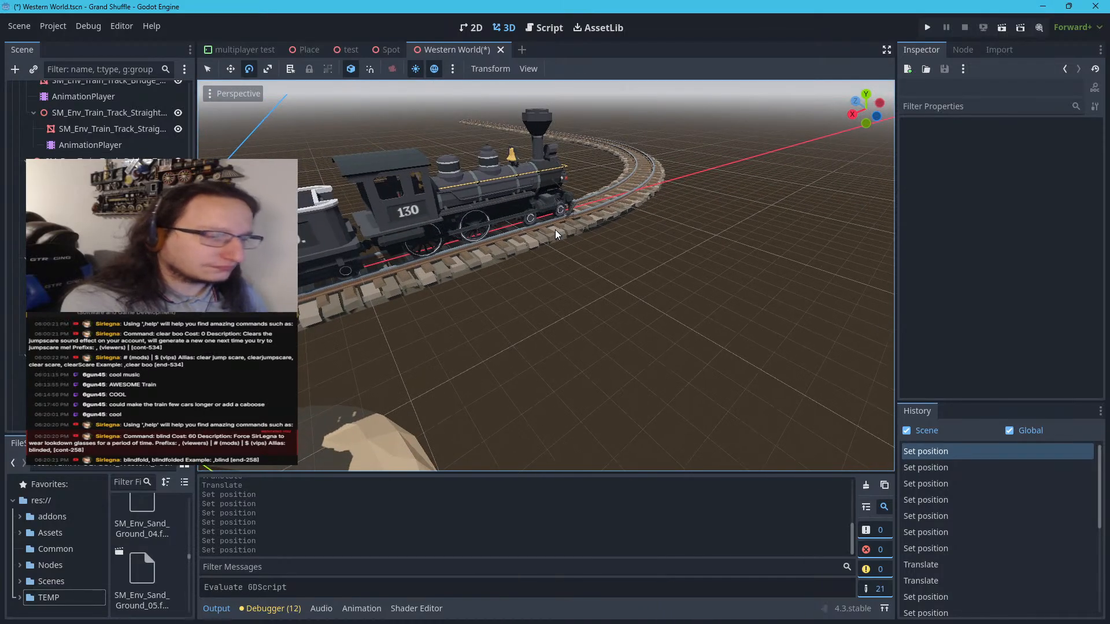
right_click_drag(555, 230, 504, 230)
key("d")
key("s")
scroll(555, 230, "down", 10)
scroll(555, 230, "up", 2)
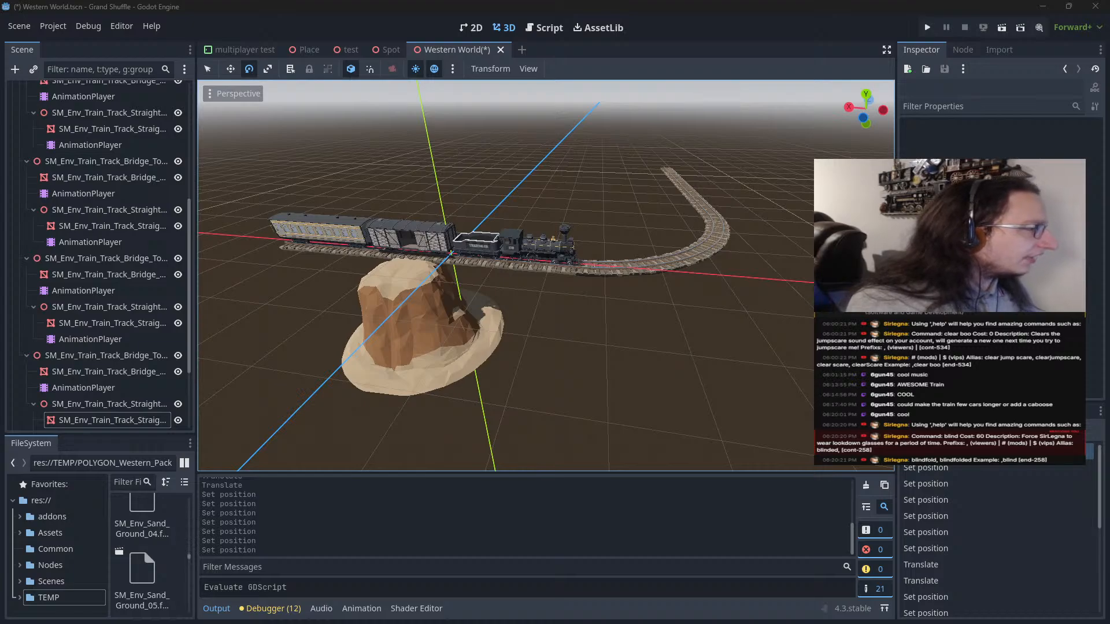
Switch to the Western Boom town page in Notion, enlarge its map diagram to 200%, and move the window off the editor
left_click_drag(416, 621, 684, 5)
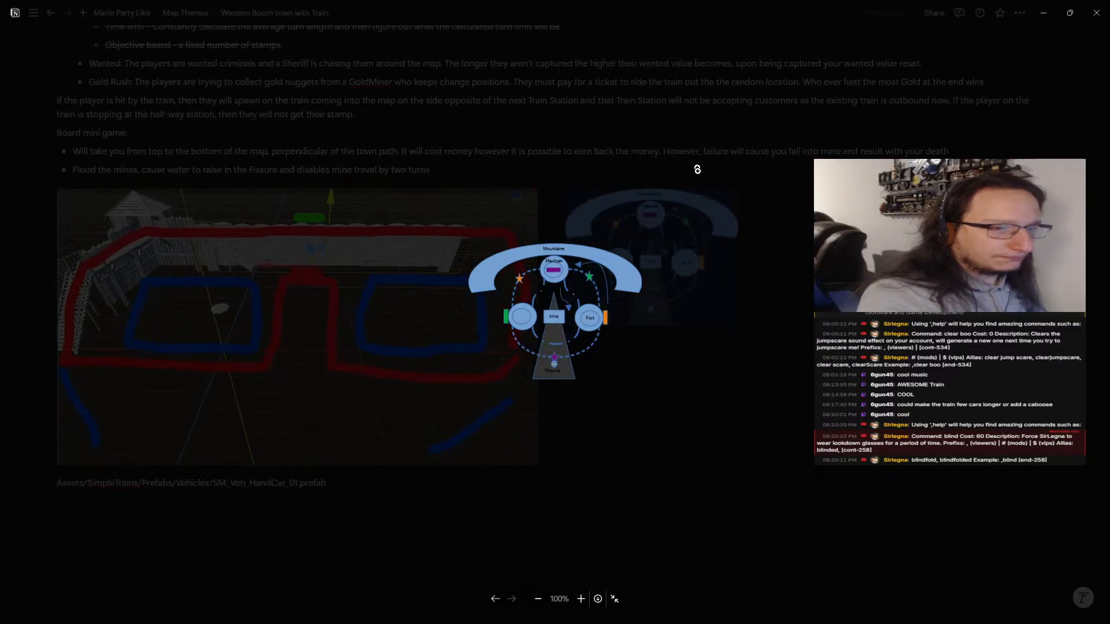
left_click(555, 289)
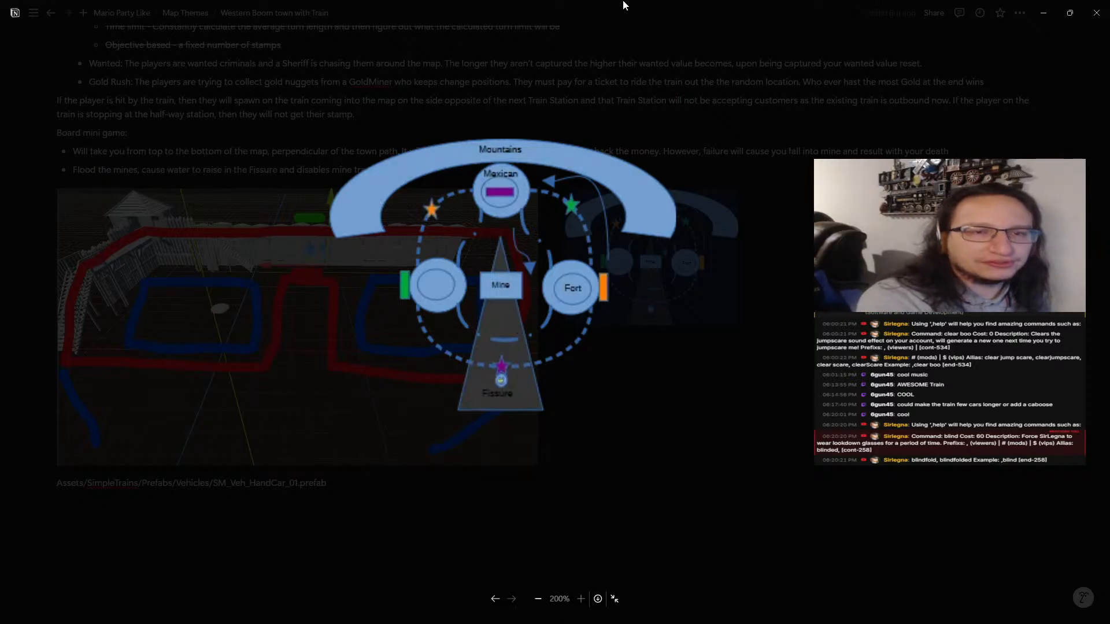
left_click_drag(625, 14, 260, 93)
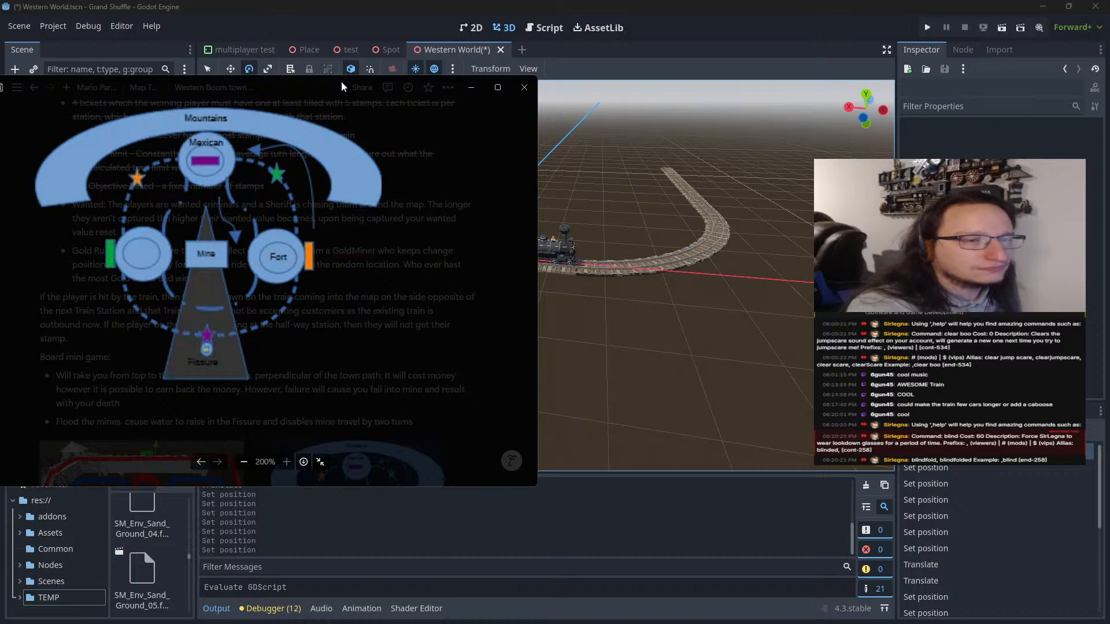
left_click_drag(341, 81, 0, 211)
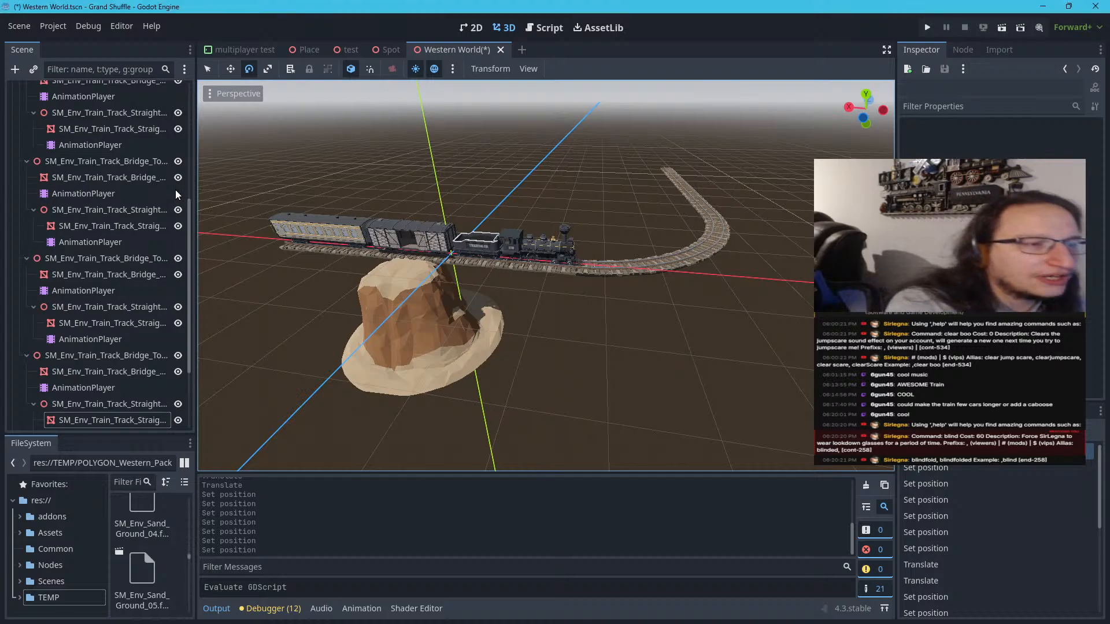
Return to the top of the scene tree and bring the Notion map diagram back over the editor for reference
scroll(127, 196, "up", 10)
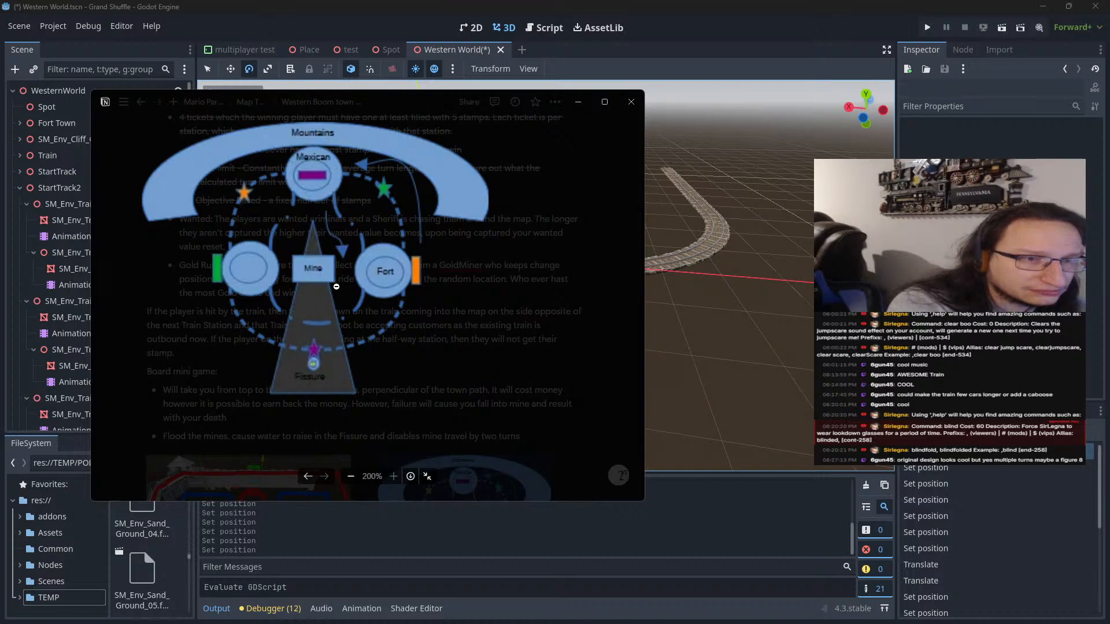
left_click(630, 102)
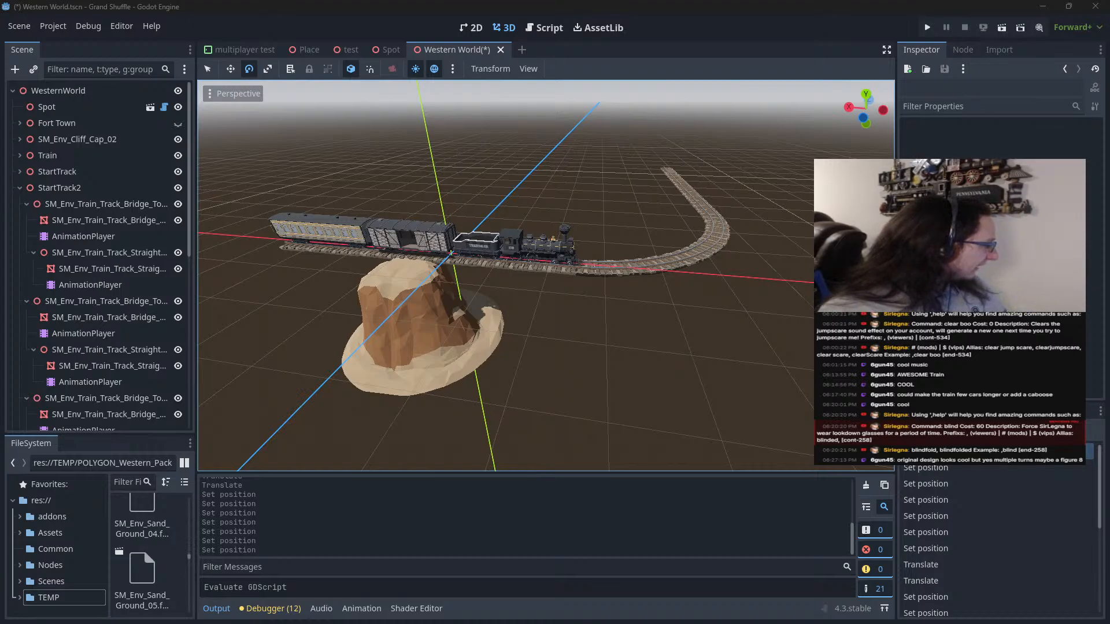
key("alt+Tab")
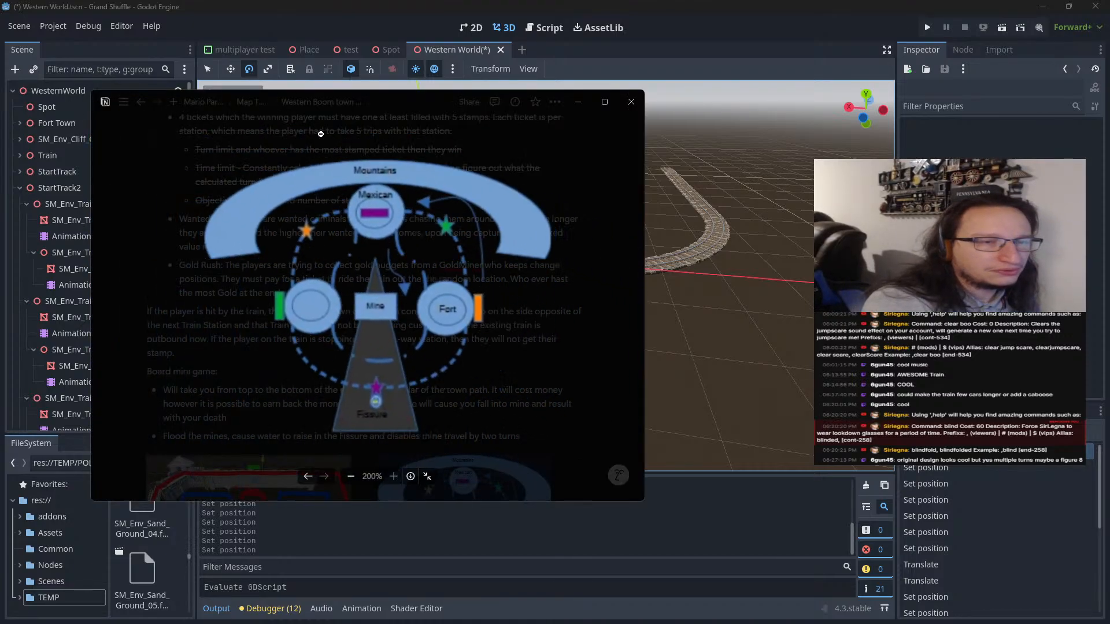
Move the Notion map window off the editor and examine the train, curve and straight track from several angles
left_click_drag(394, 108, 0, 150)
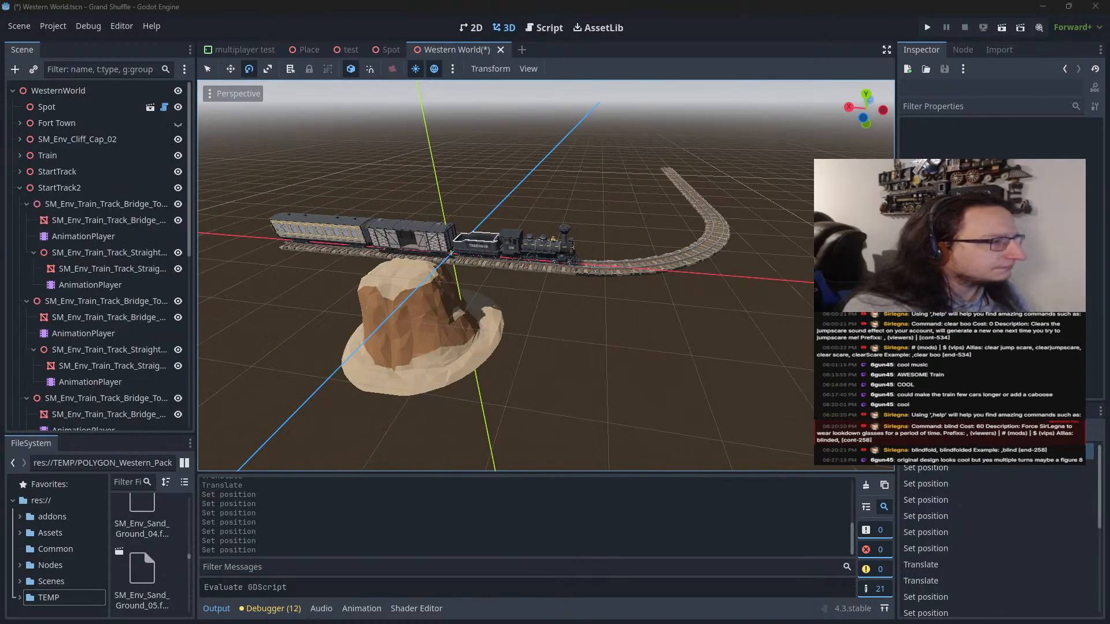
left_click(322, 214)
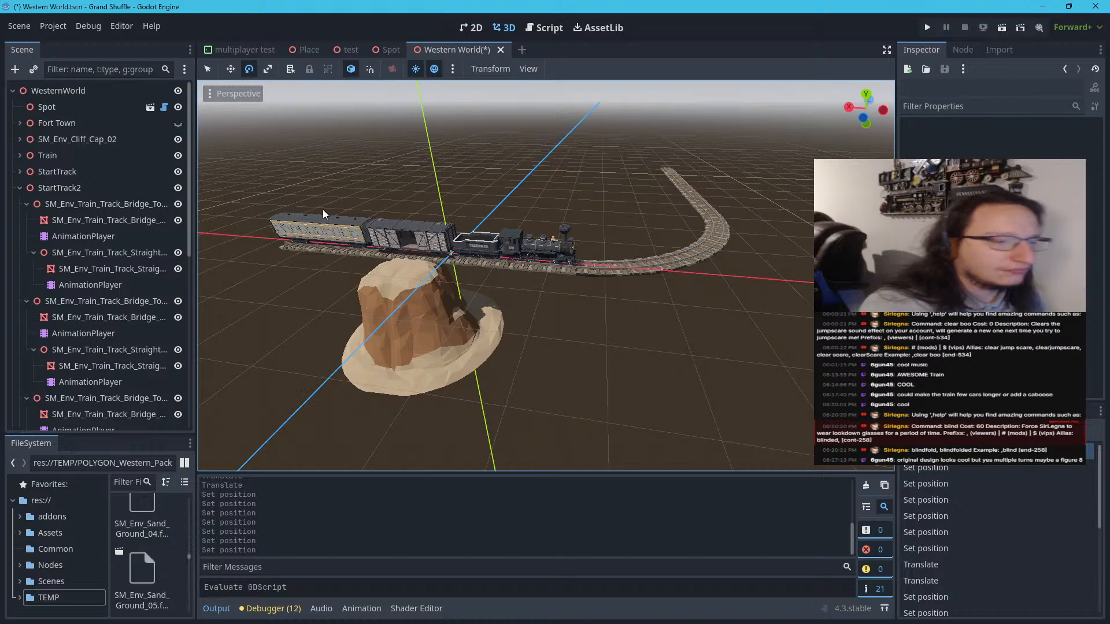
scroll(435, 208, "down", 5)
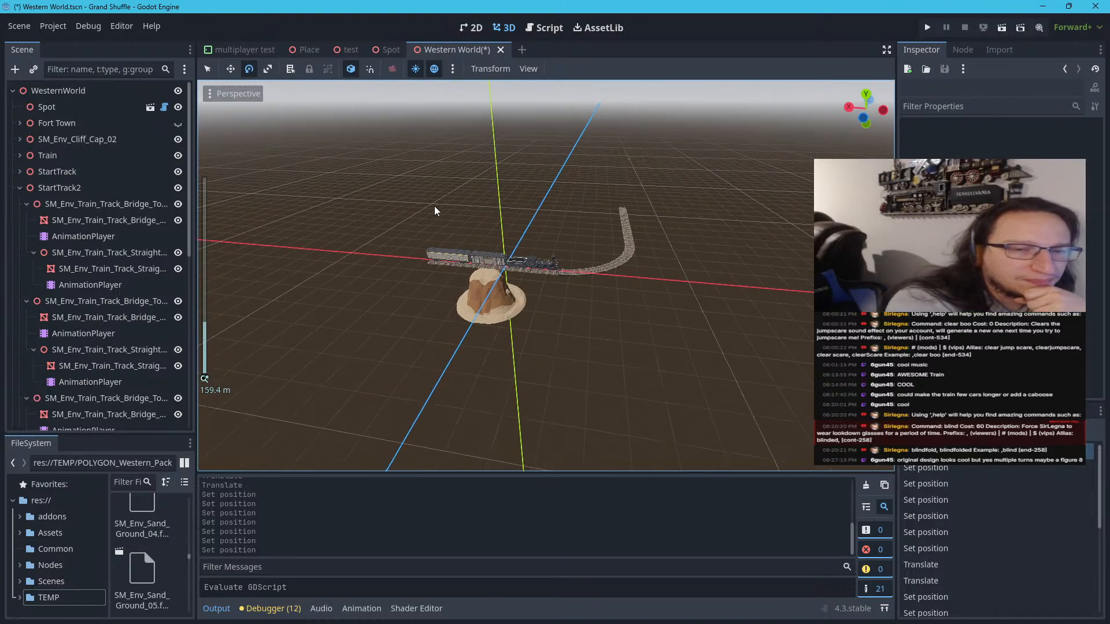
scroll(451, 202, "up", 4)
right_click_drag(457, 202, 528, 172)
scroll(456, 203, "up", 2)
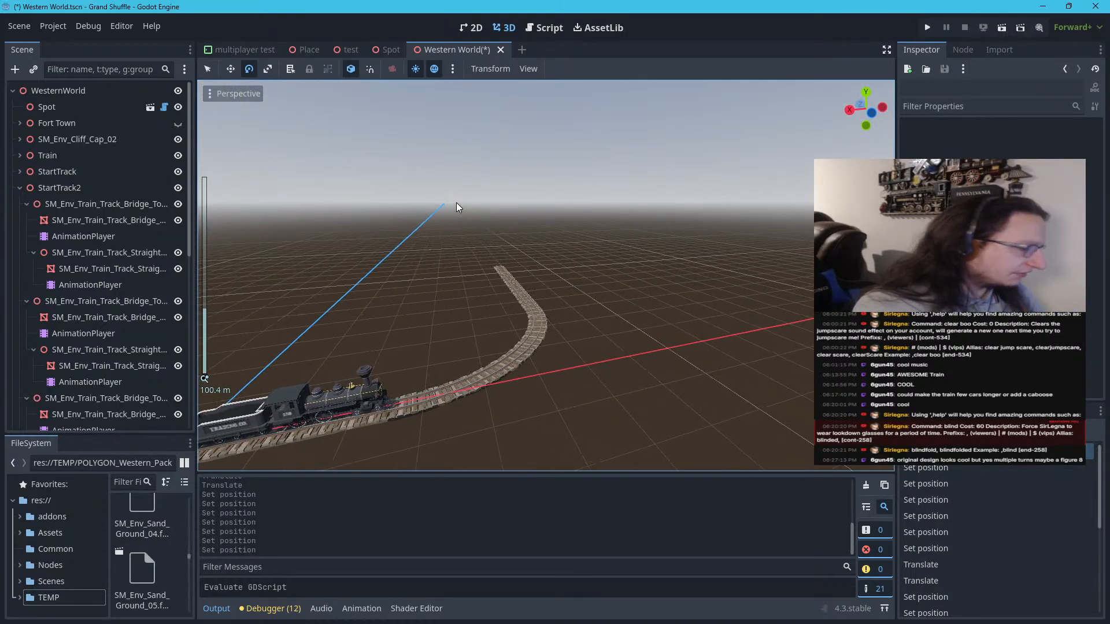
right_click_drag(456, 202, 382, 301)
scroll(456, 203, "down", 6)
right_click_drag(456, 202, 538, 172)
scroll(523, 170, "up", 6)
scroll(523, 170, "down", 2)
key("w")
Collapse the StartTrack2 node in the scene tree and move the whole straight section sideways, away from the curve's end
left_click(552, 269)
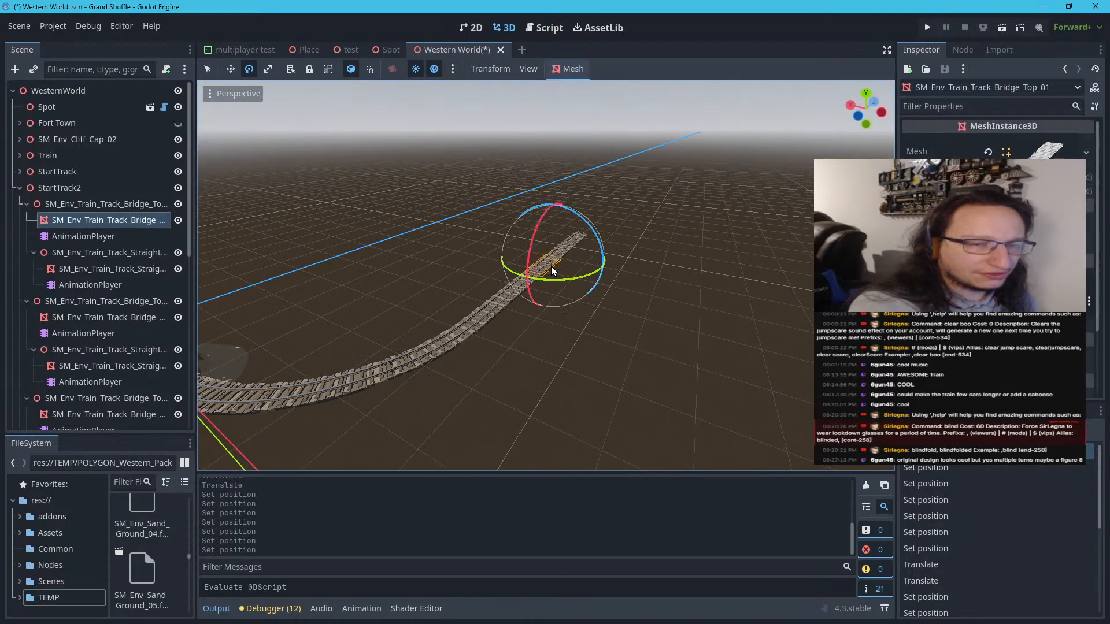
left_click(27, 189)
left_click(19, 188)
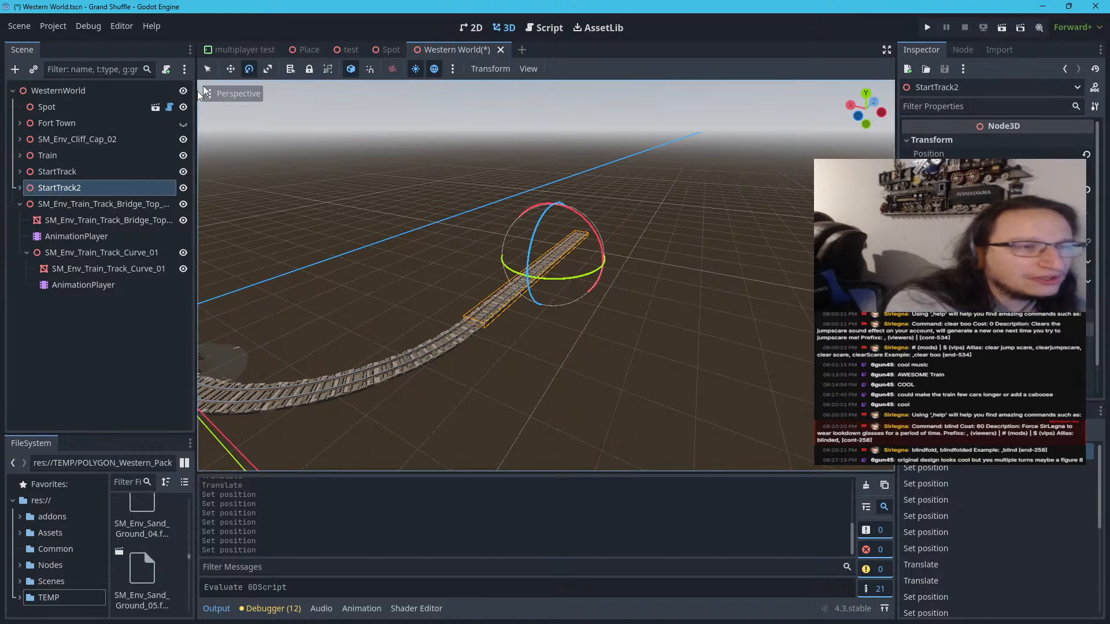
key("q")
middle_click_drag(476, 255, 438, 310)
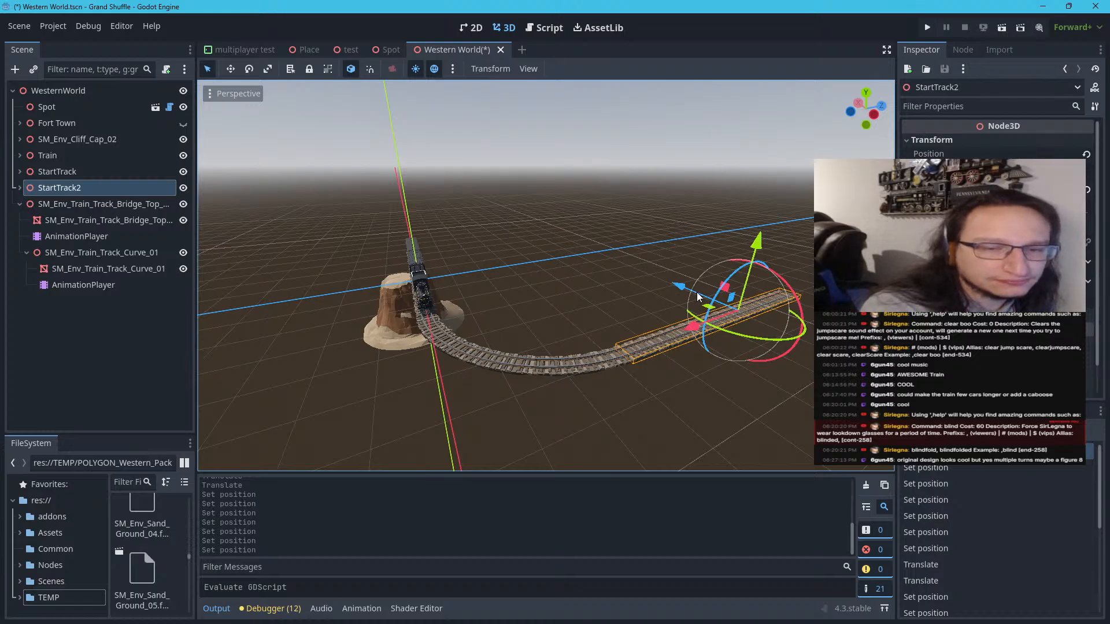
left_click_drag(681, 288, 581, 251)
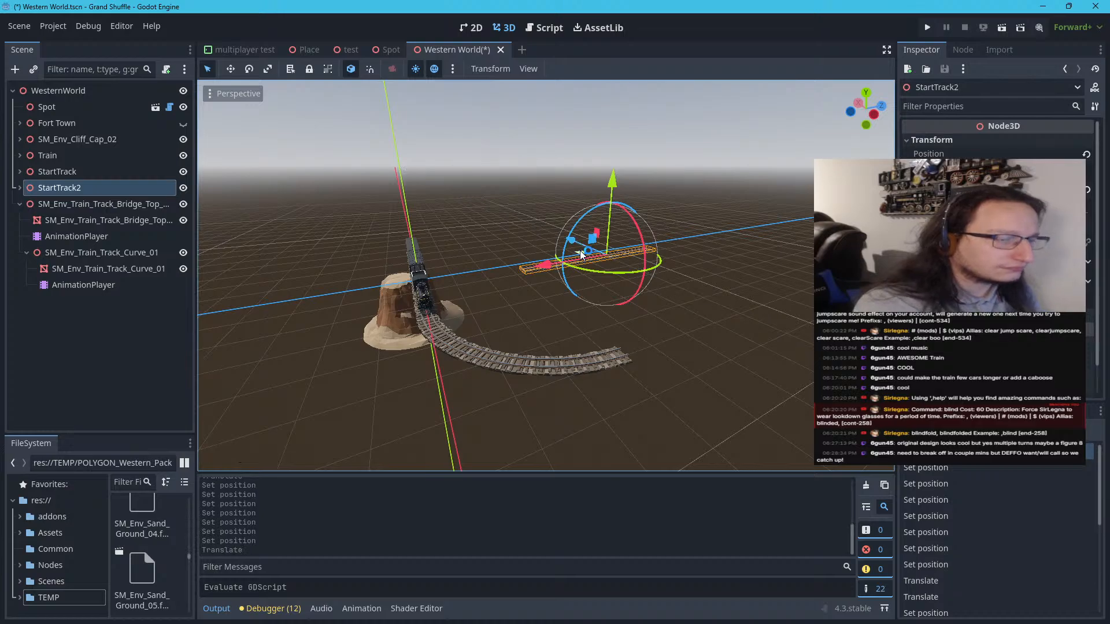
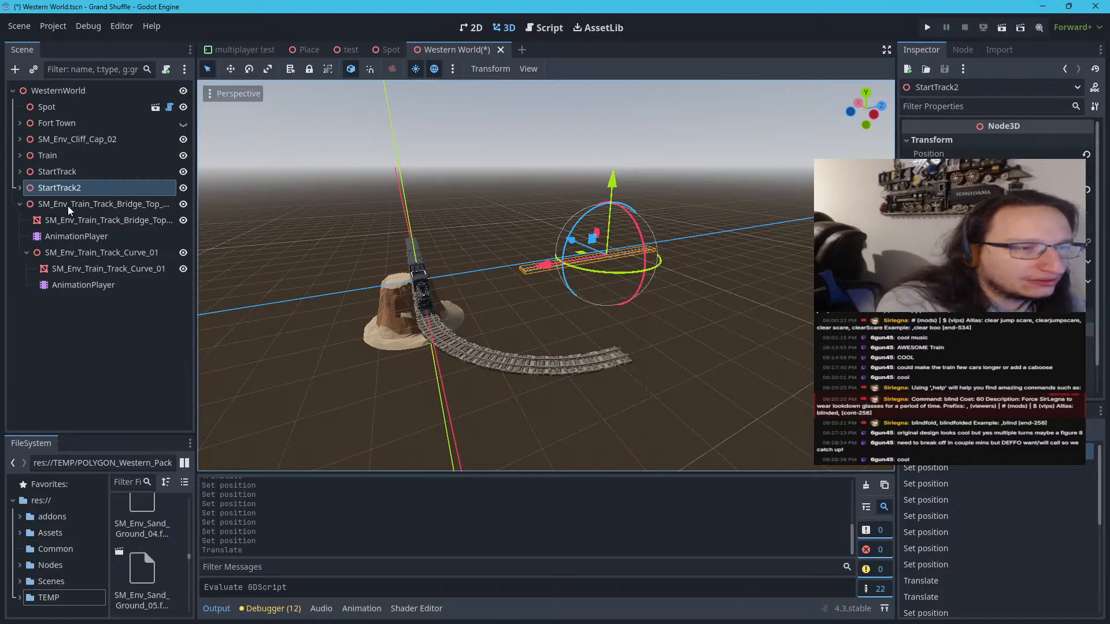
Collapse the bridge-top curve track node in the scene tree, duplicate it, and collapse the copy
left_click(25, 201)
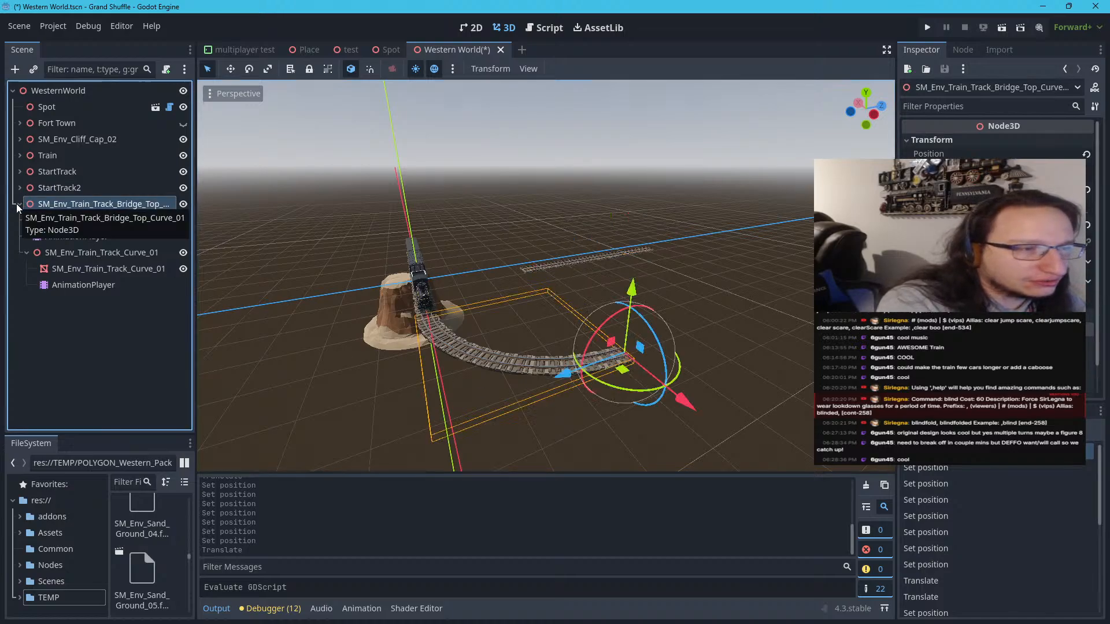
left_click(17, 203)
right_click(43, 207)
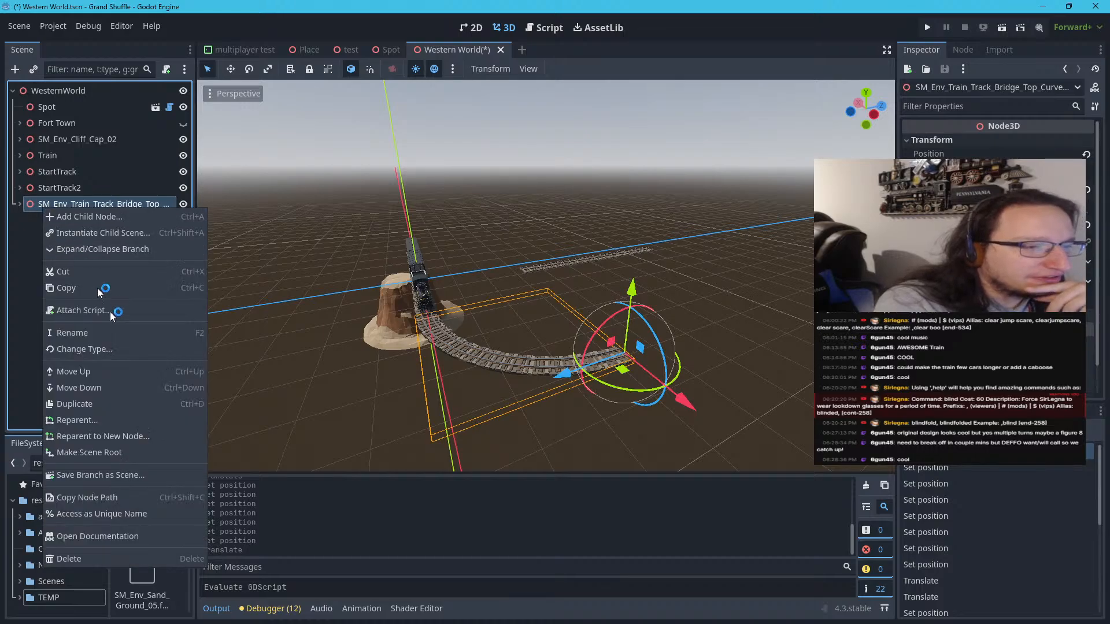
left_click(116, 404)
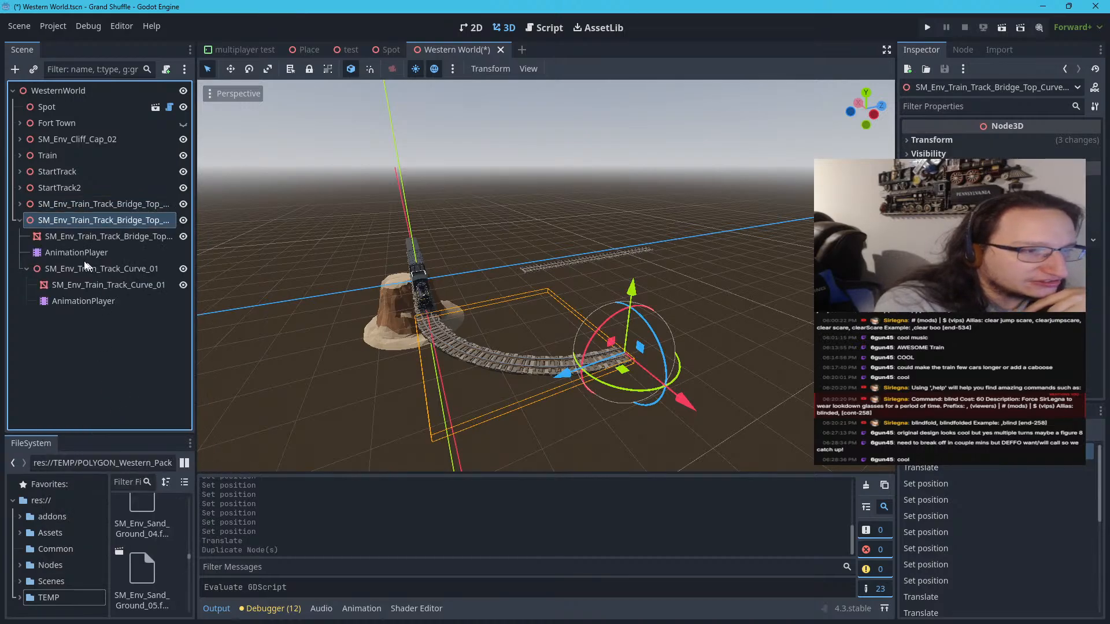
left_click(21, 223)
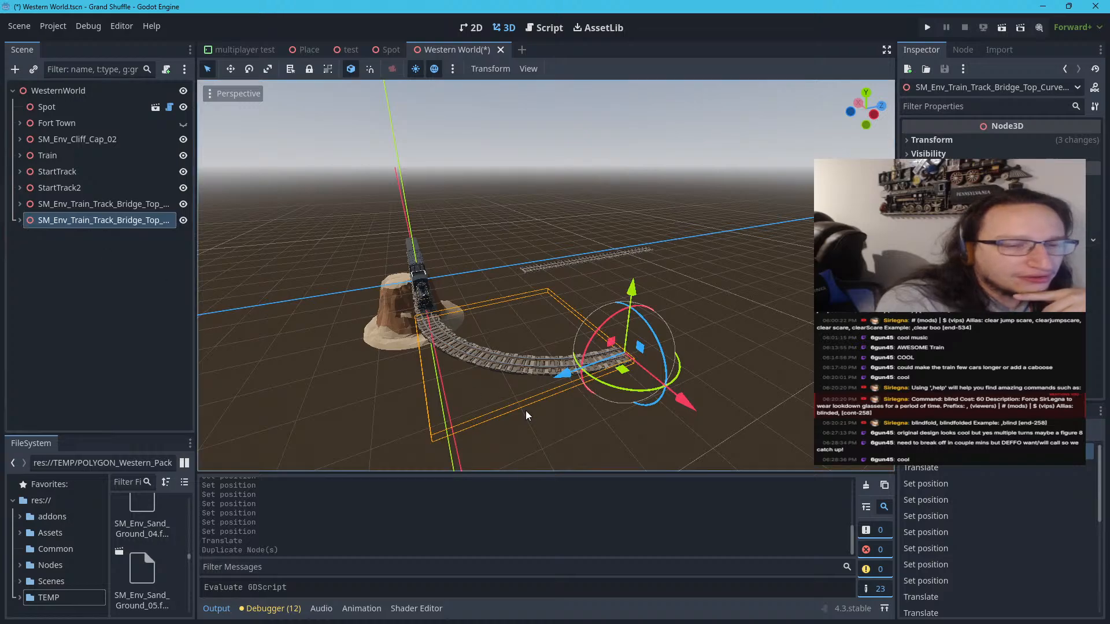
Set the duplicated curve's Y rotation to 0° so it continues away from the original curve's end
scroll(526, 410, "down", 5)
scroll(518, 402, "up", 3)
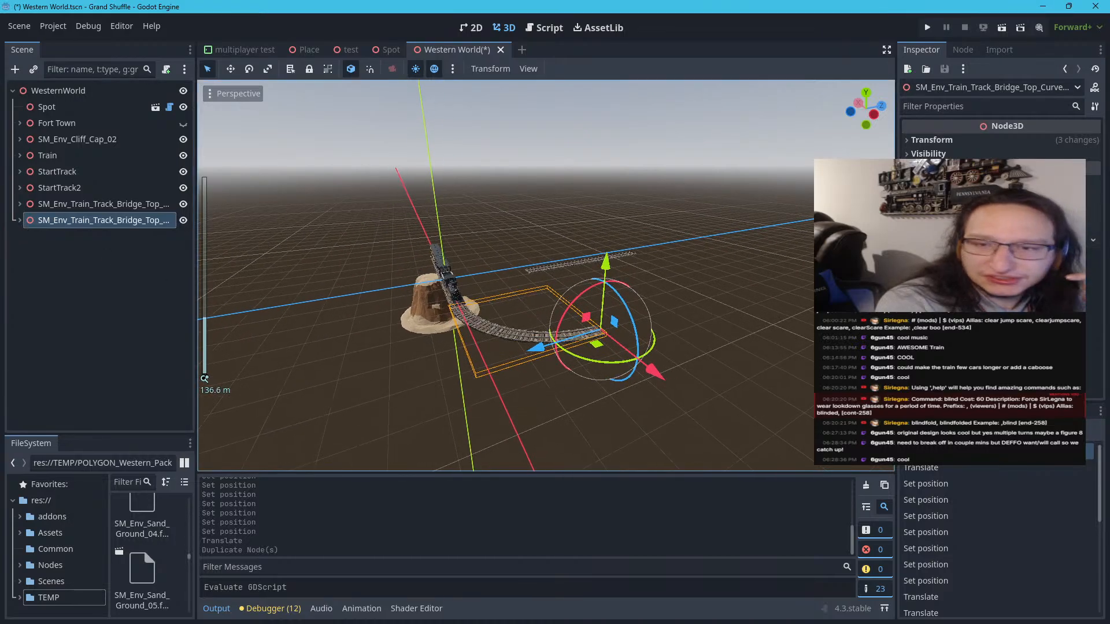
left_click(942, 142)
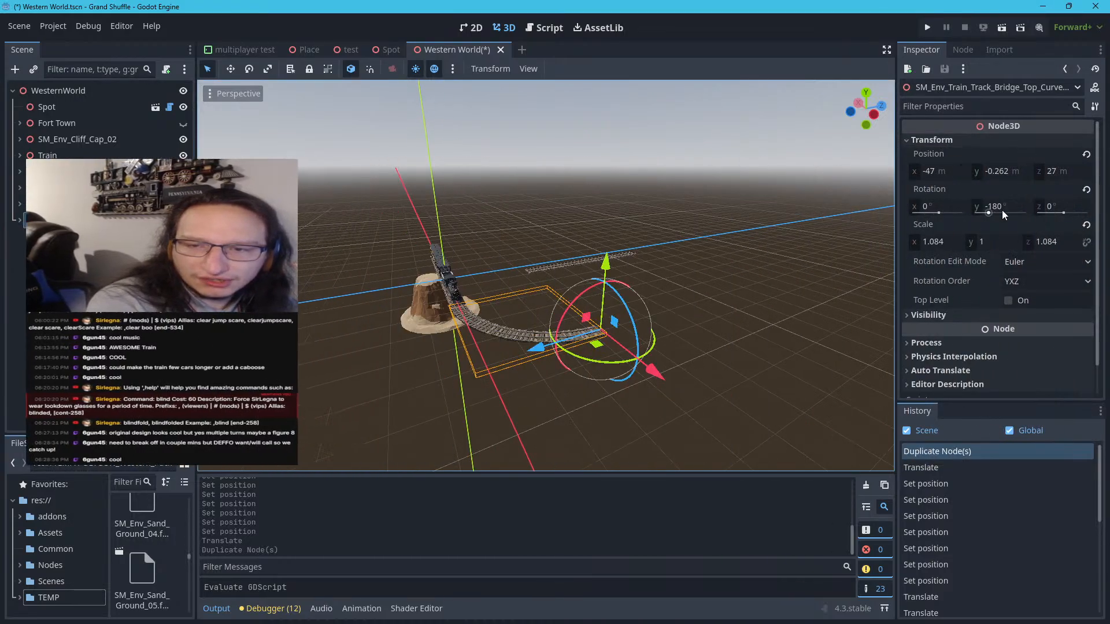
left_click(1002, 208)
type("0")
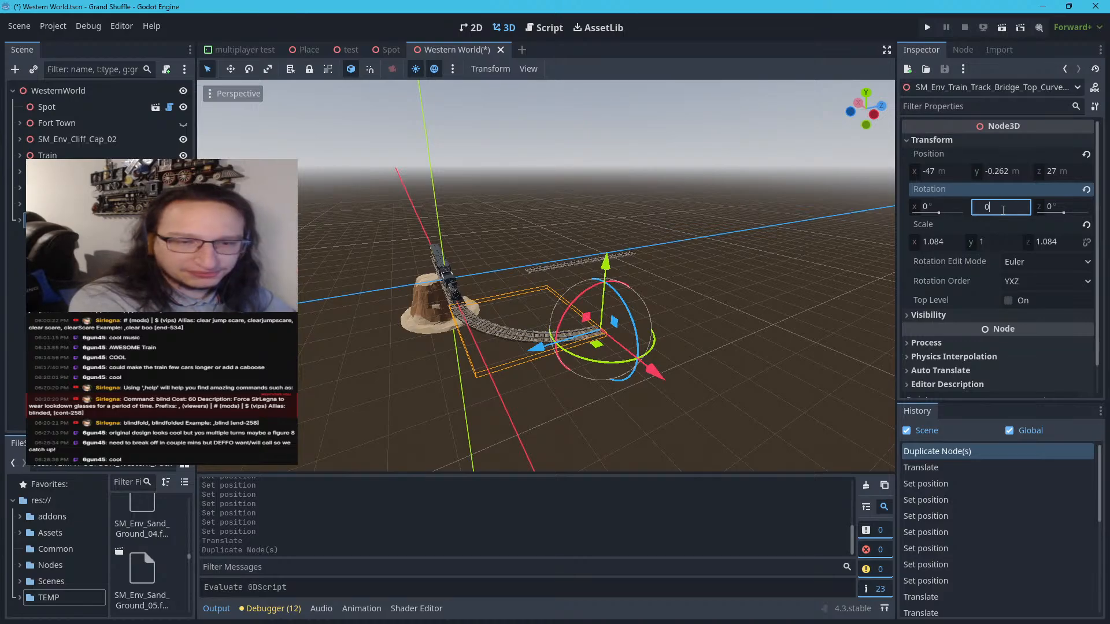
key("Return")
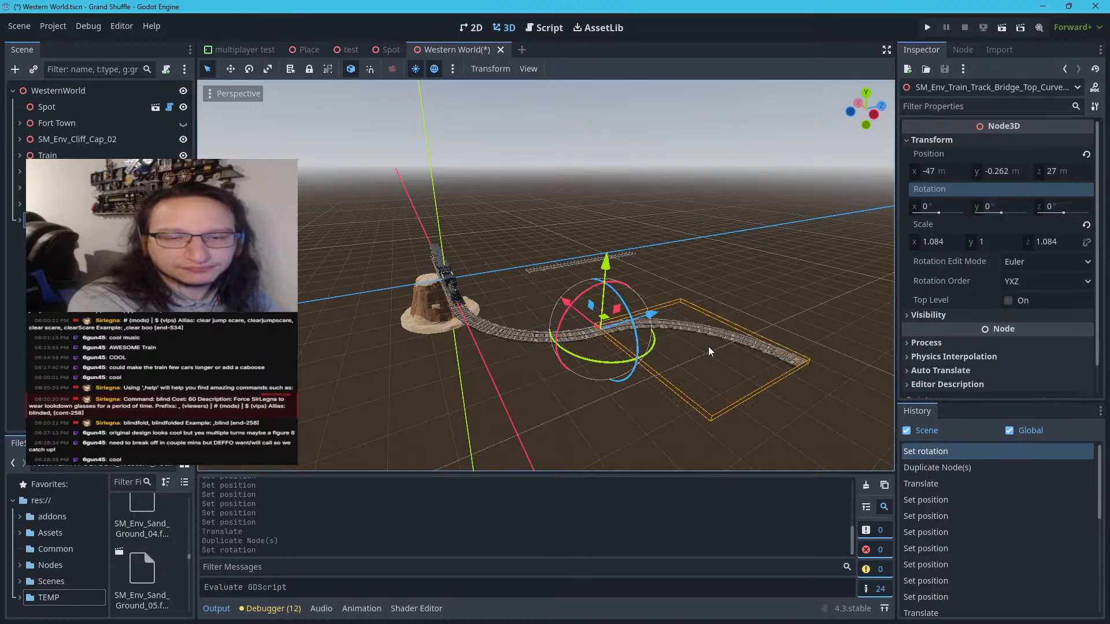
middle_click_drag(709, 346, 682, 275)
scroll(677, 277, "down", 15)
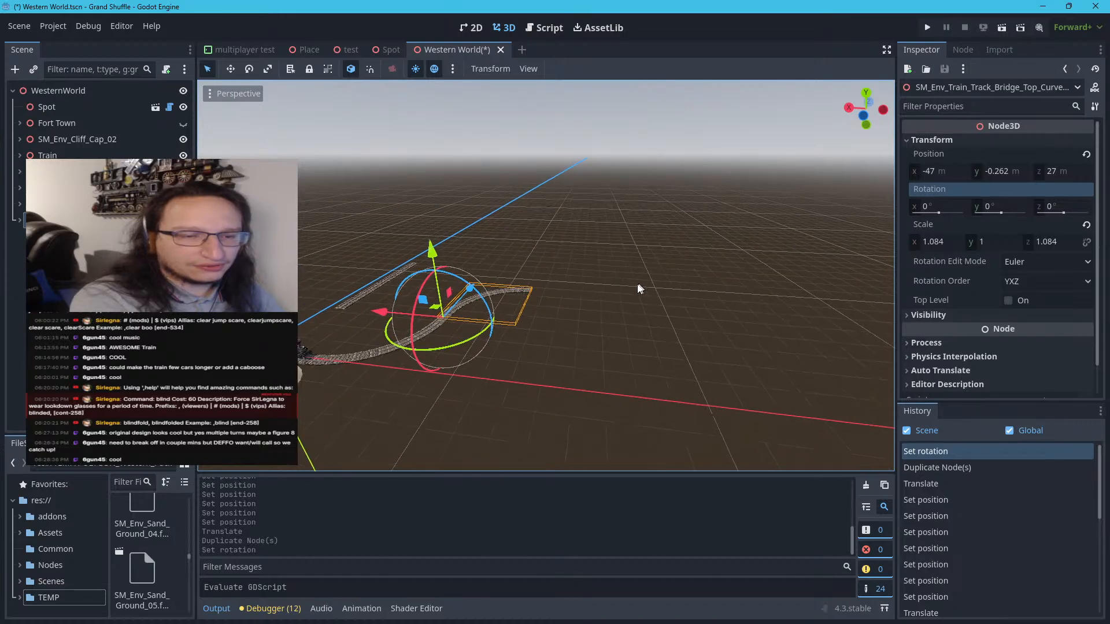
scroll(595, 288, "up", 9)
scroll(388, 340, "up", 2)
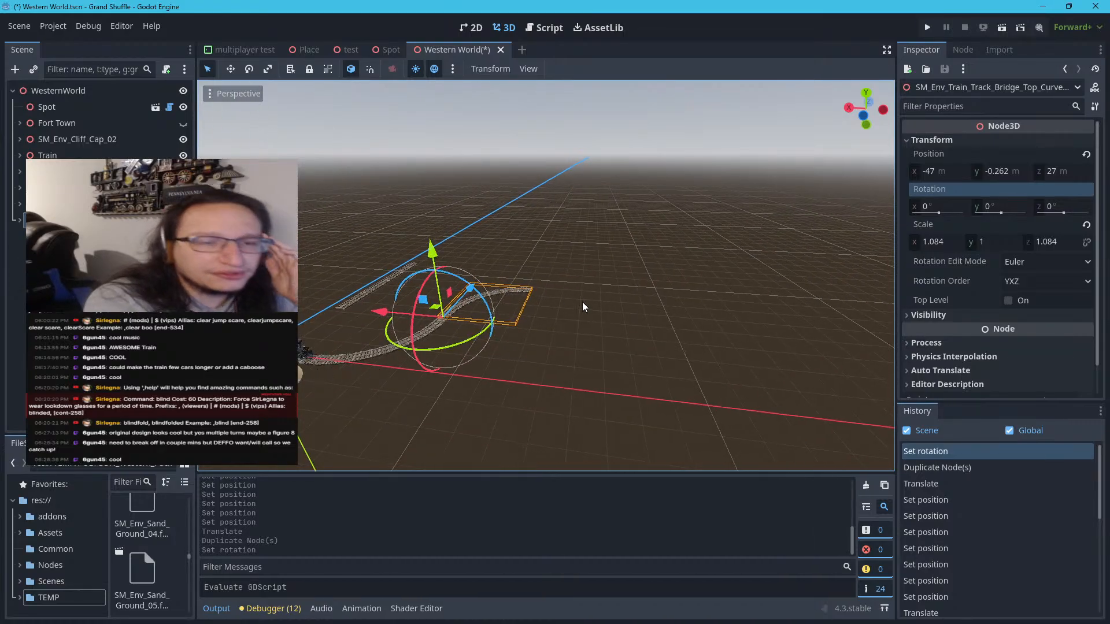
Duplicate the rotated curve track again and collapse the new copy in the scene tree
right_click(137, 226)
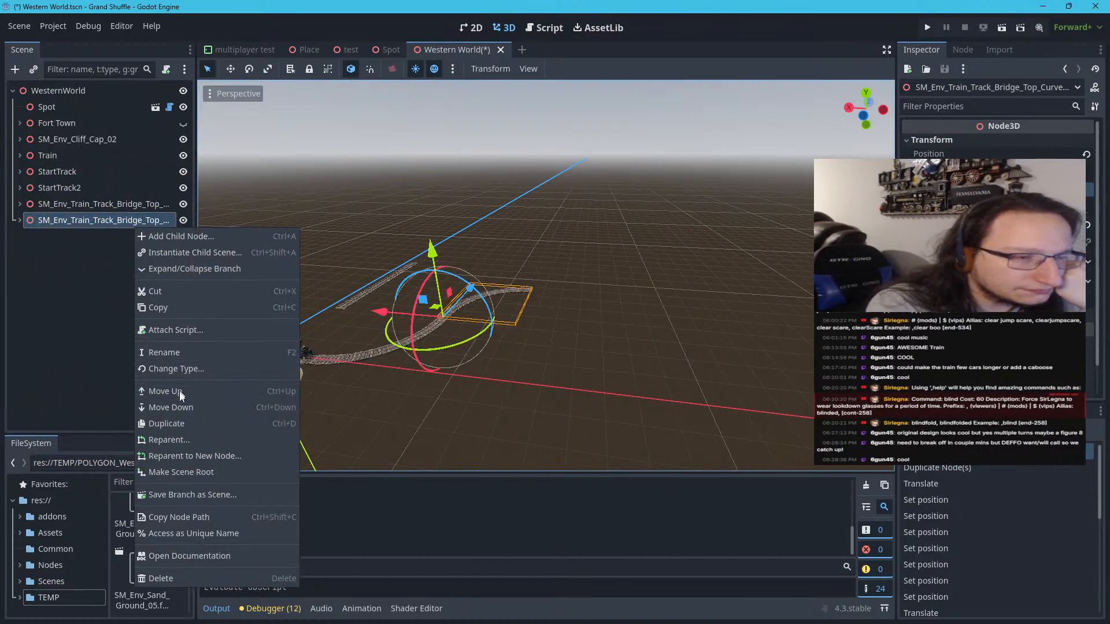
left_click(184, 423)
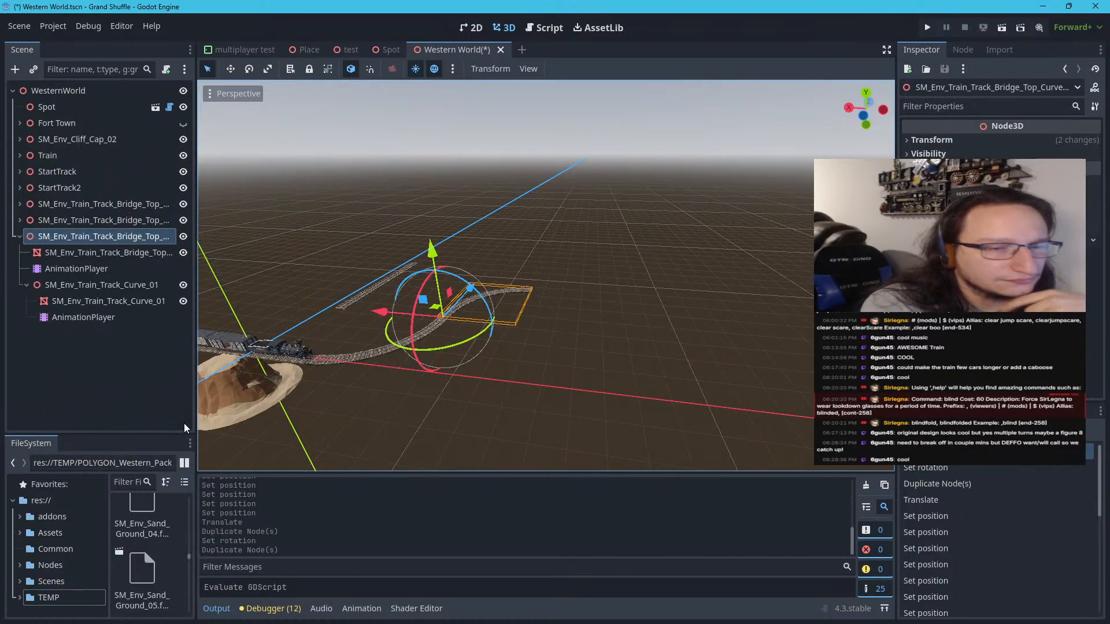
left_click(19, 237)
double_click(60, 237)
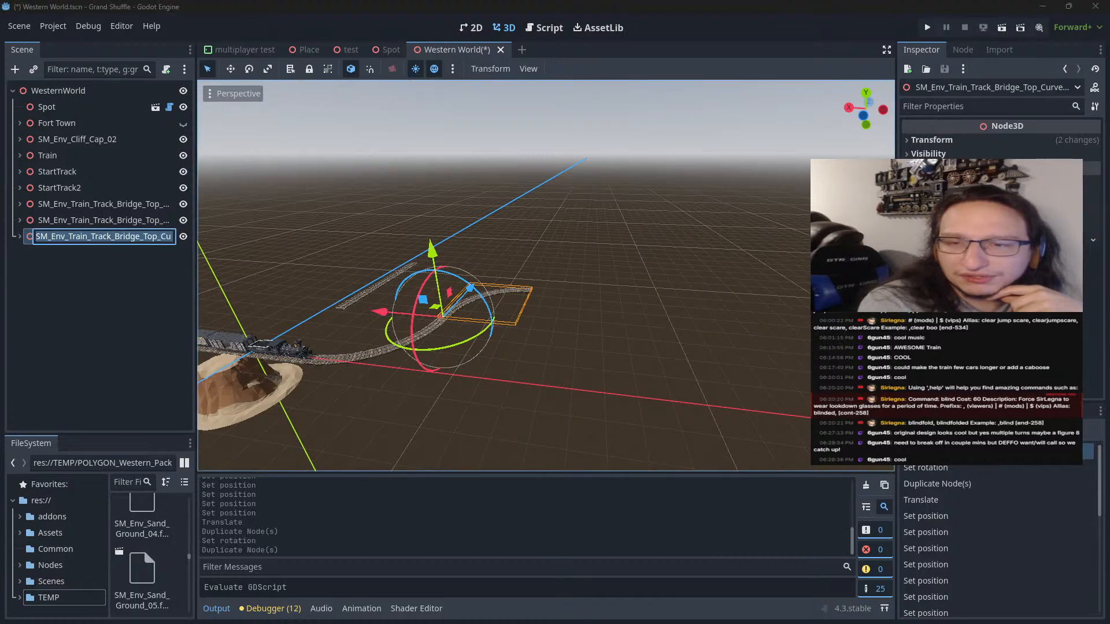
Try Y rotations of 90°, -90° and 270° on the newest curve copy
left_click(1014, 142)
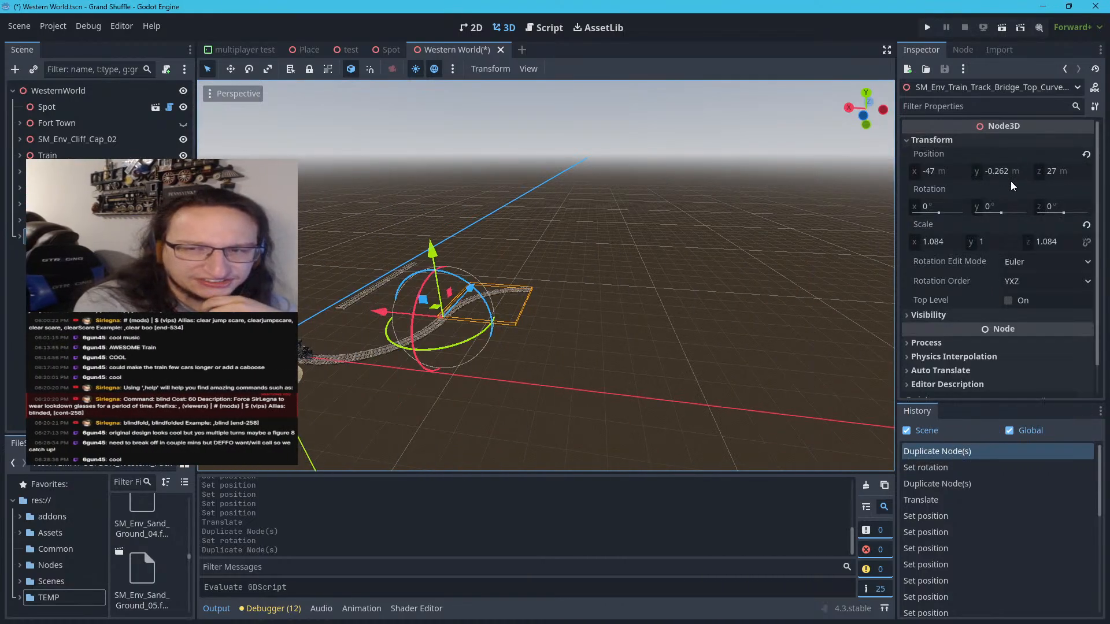
left_click(1008, 212)
type("90")
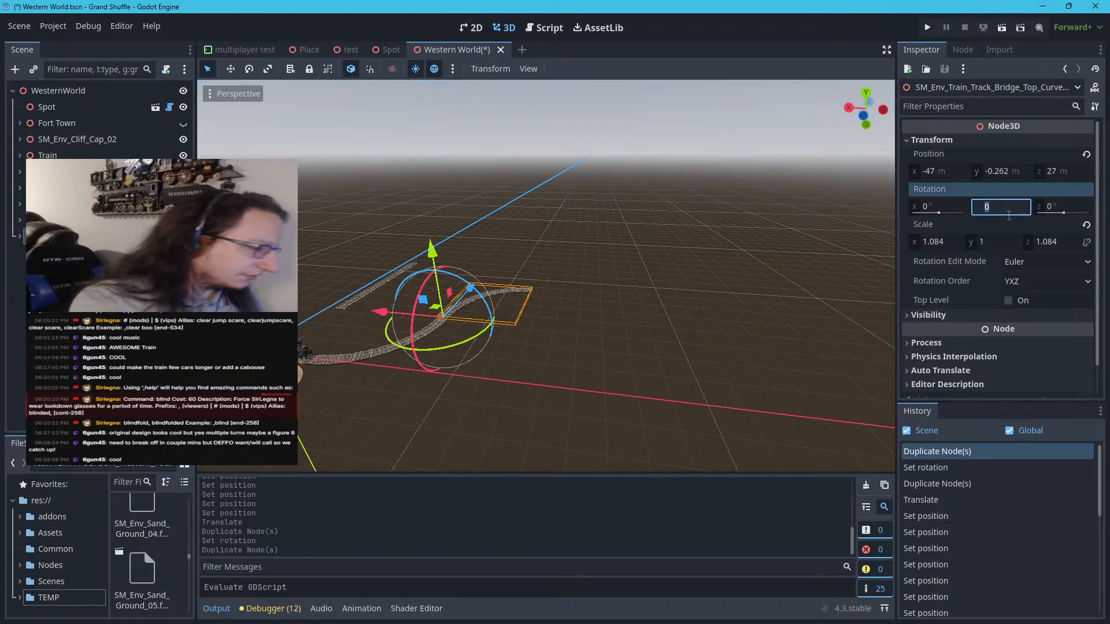
key("Return")
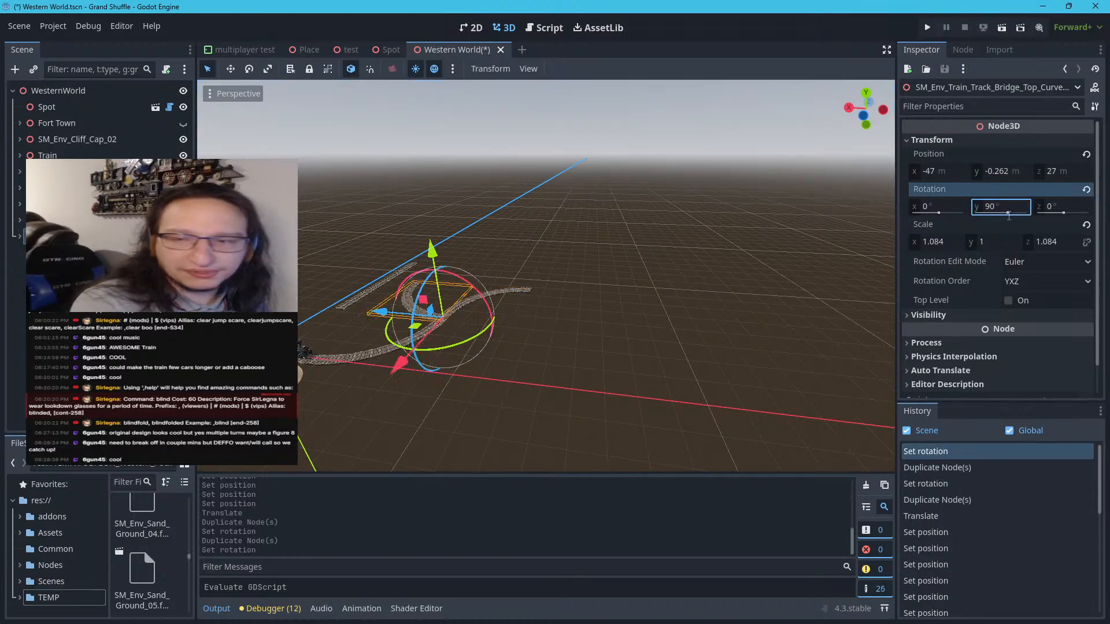
left_click(1008, 215)
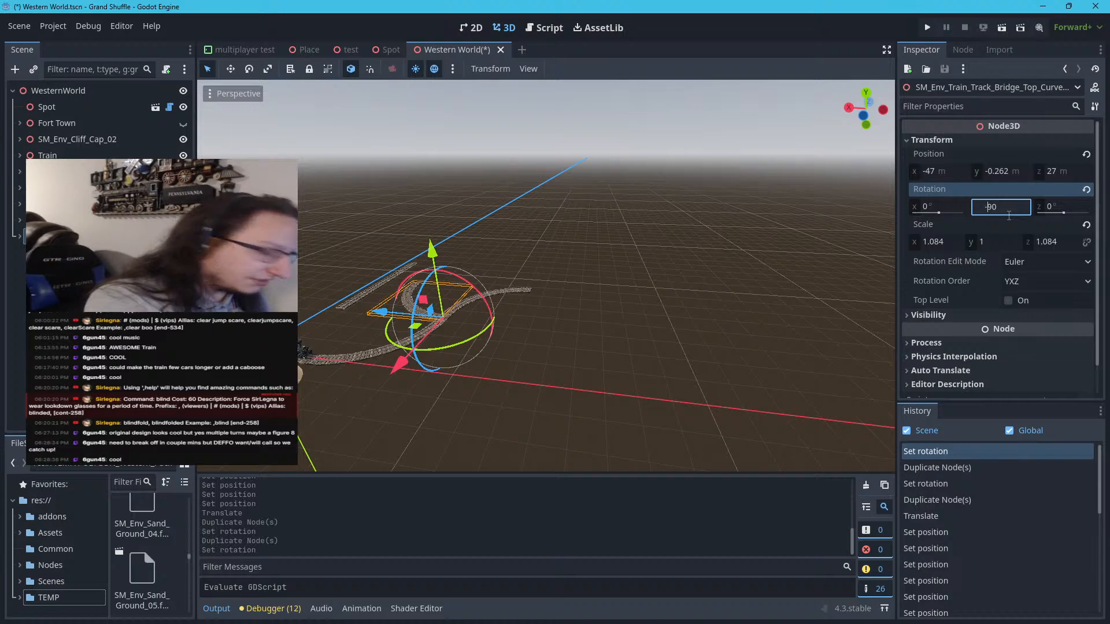
type("-")
key("Return")
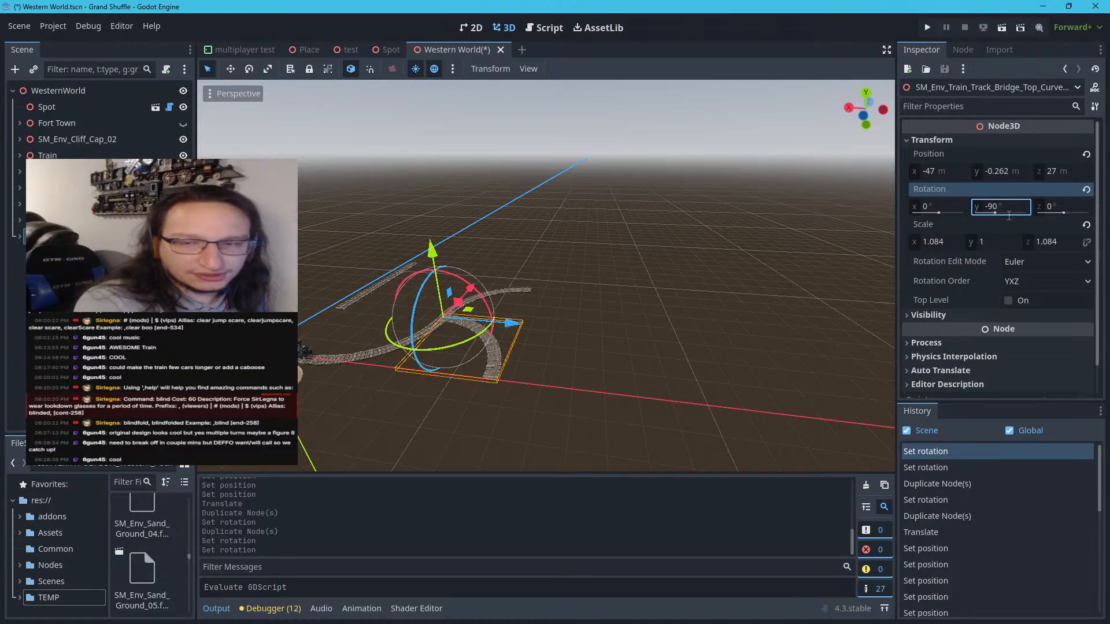
left_click(1009, 215)
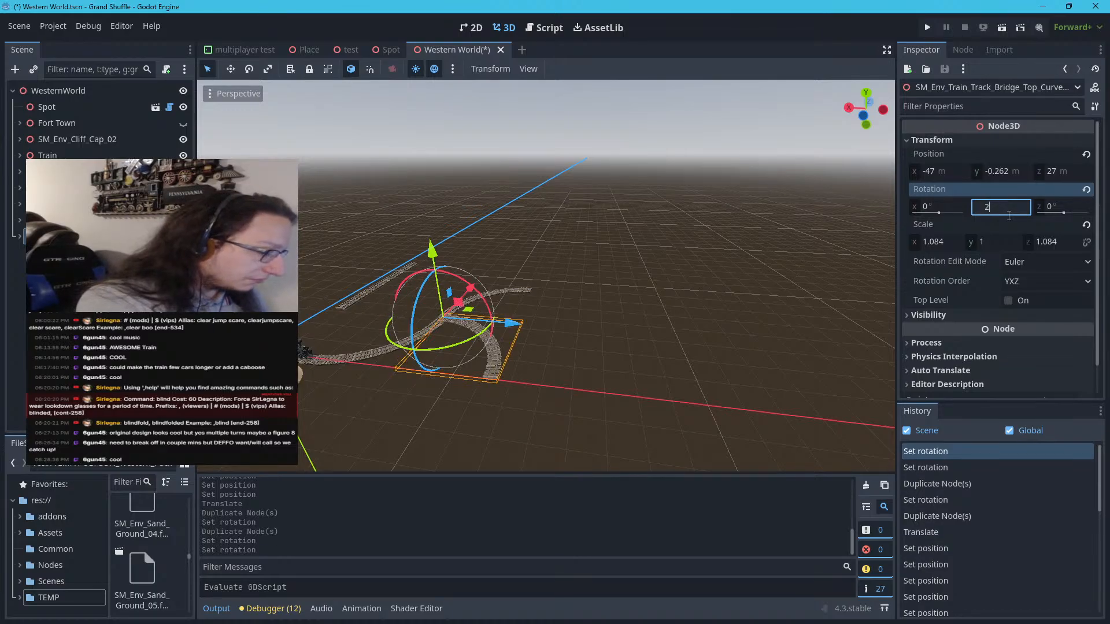
type("270")
key("Return")
Set the newest curve copy's Y rotation to 180°
left_click(1009, 215)
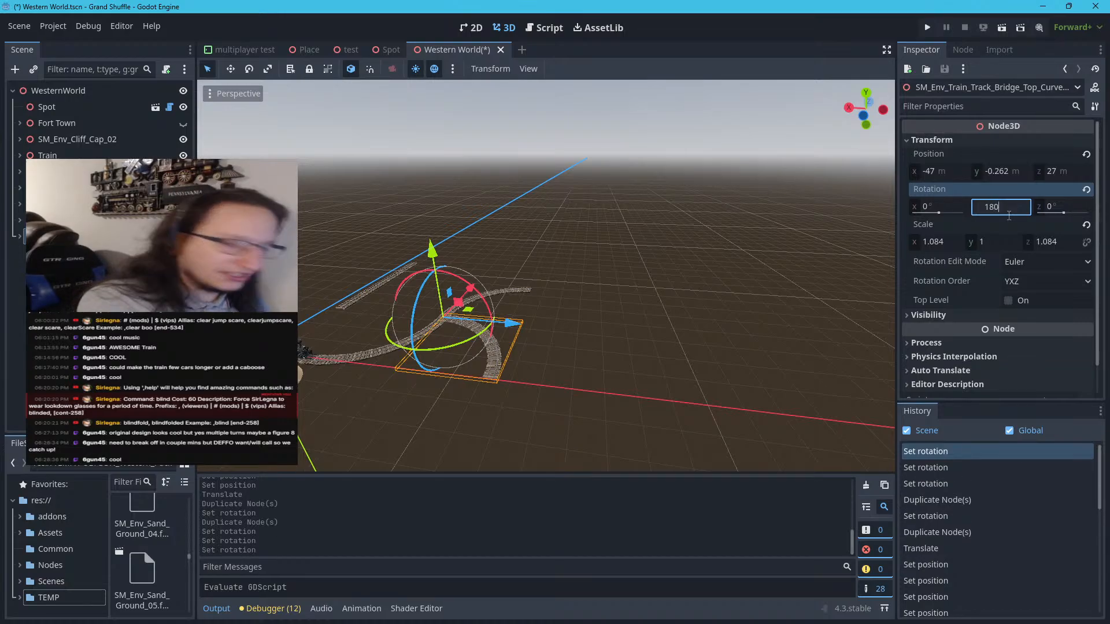
type("180")
key("Return")
left_click(1009, 215)
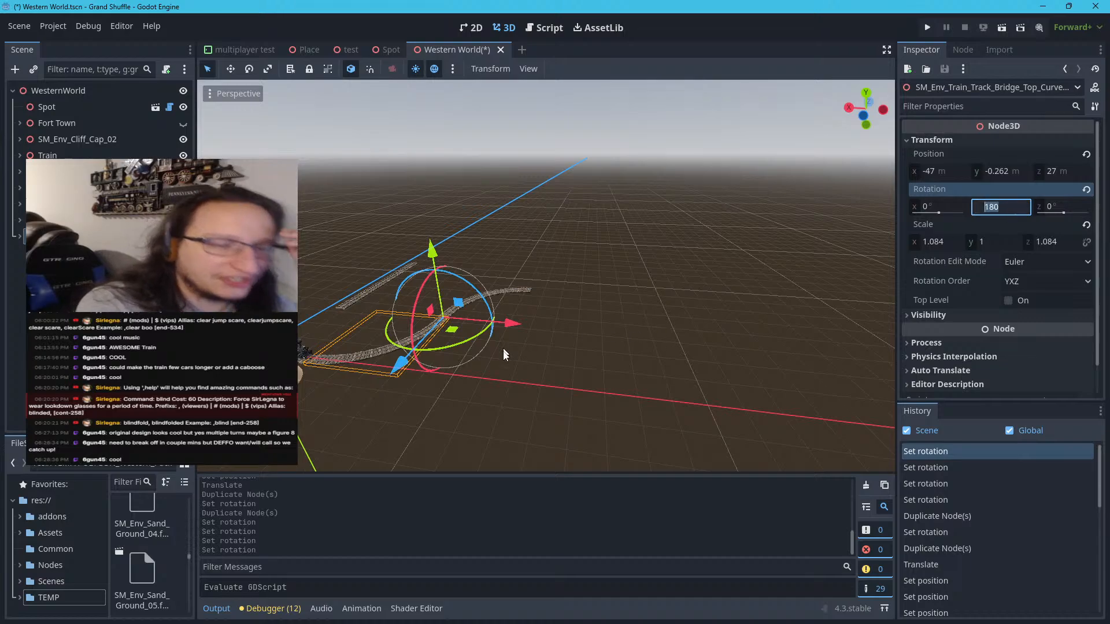
Move the newest curve along the ground to the previous curve's free end, at about X -101.7 m and Z 81 m
left_click_drag(452, 329, 616, 274)
scroll(529, 314, "up", 5)
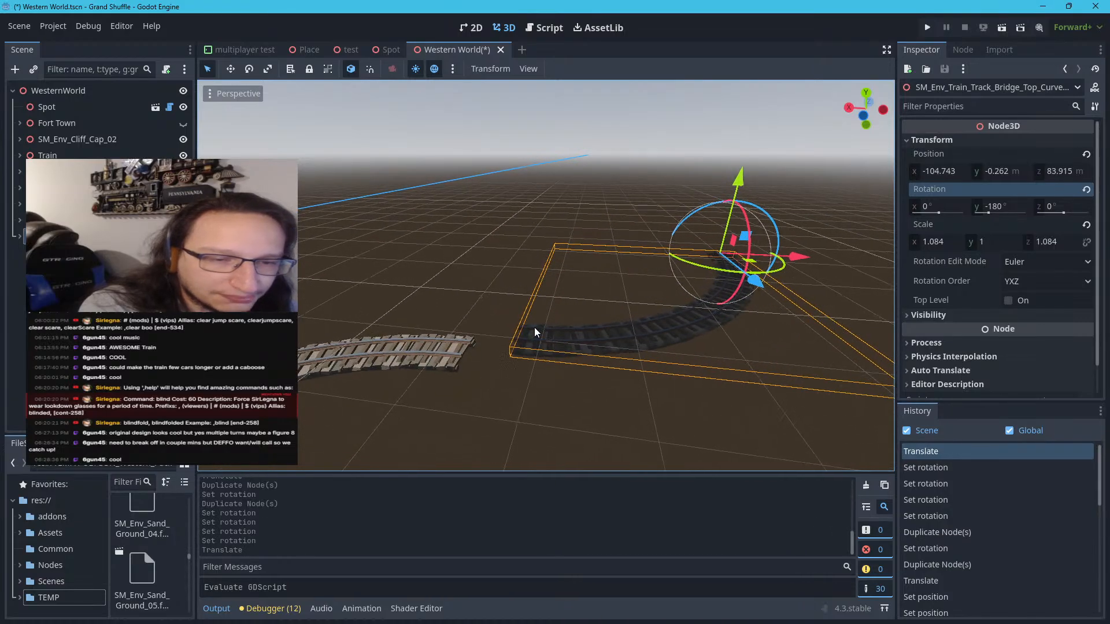
mouse_move(752, 276)
left_mouse_down()
mouse_move(753, 264)
mouse_move(740, 266)
left_mouse_up()
right_click_drag(521, 398, 532, 446)
right_click_drag(597, 400, 641, 336)
scroll(596, 400, "up", 6)
right_click_drag(596, 400, 520, 399)
scroll(570, 366, "down", 6)
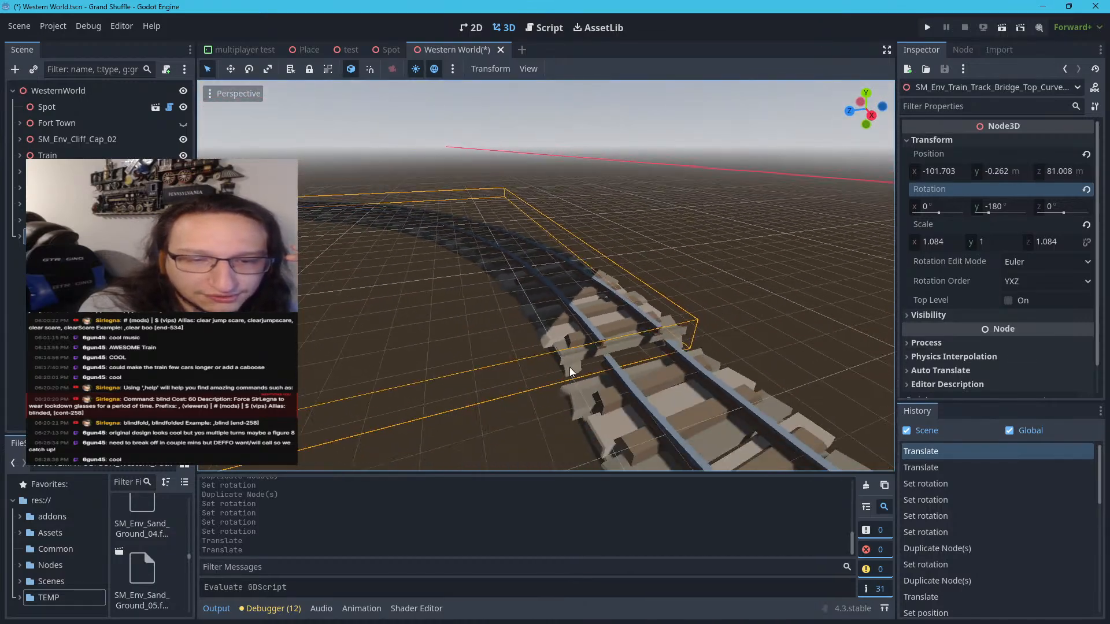
right_click_drag(570, 367, 593, 361)
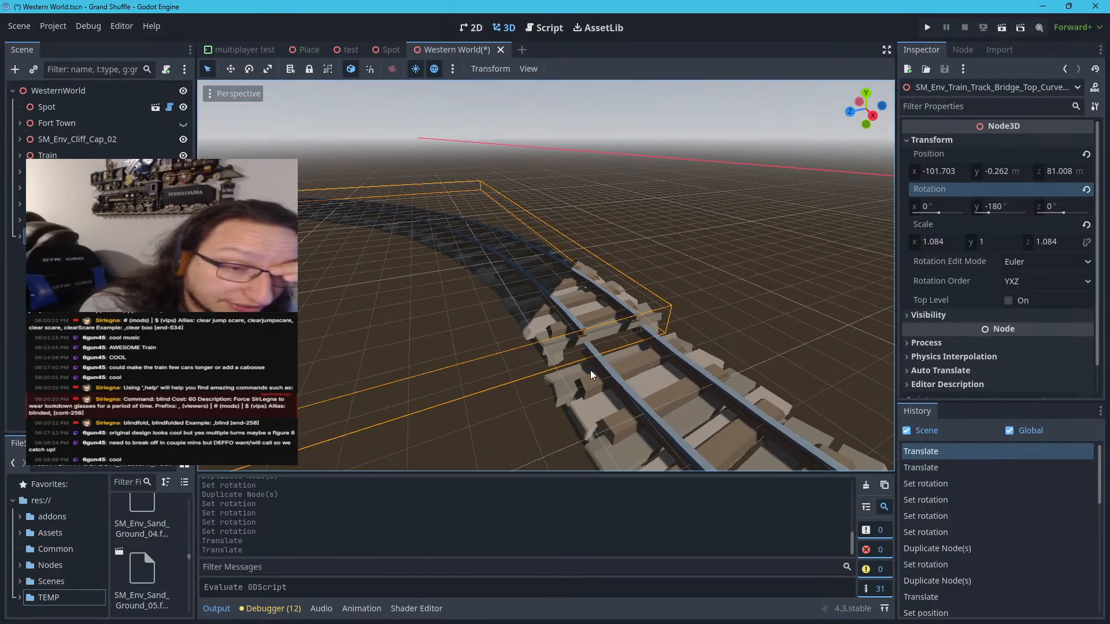
scroll(591, 370, "up", 6)
scroll(591, 370, "down", 6)
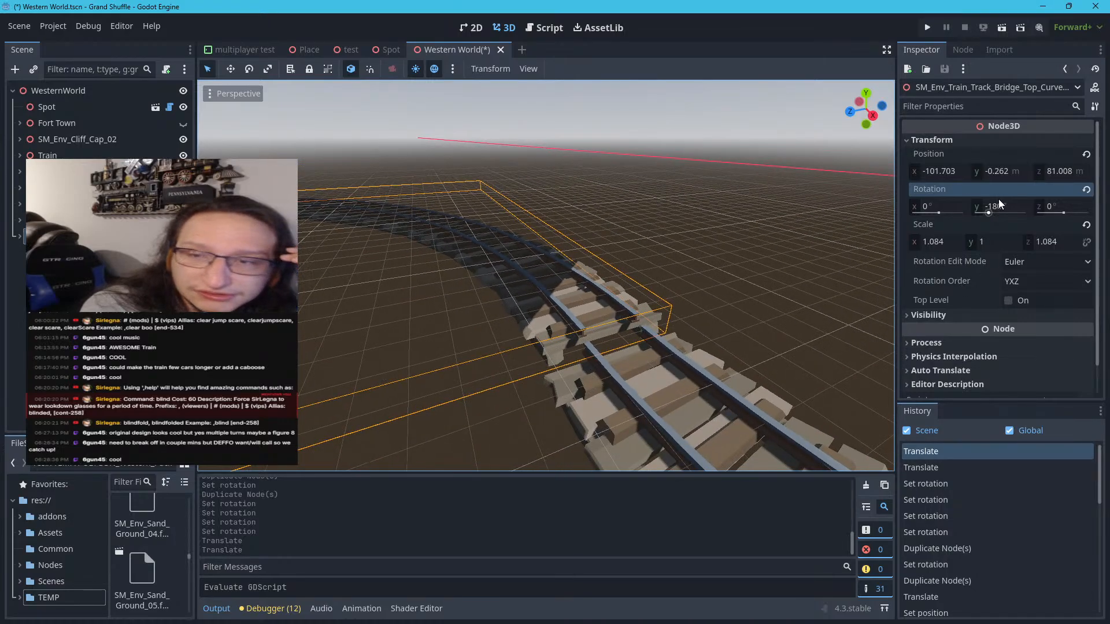
Try a Y position of 0 m on the newest curve and undo it
left_click(1014, 171)
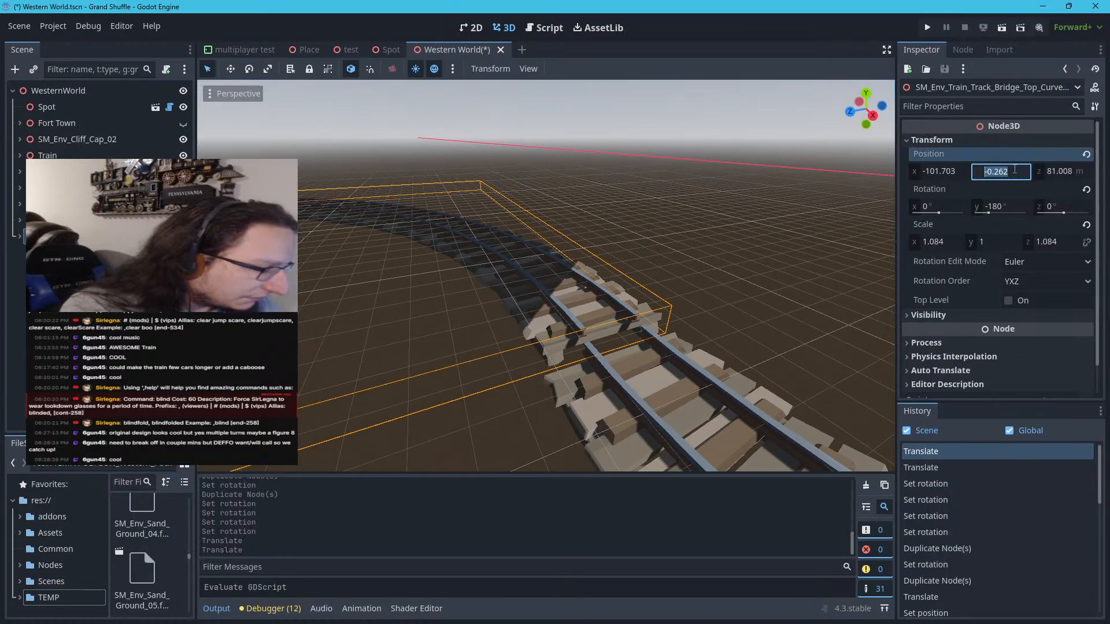
type("0")
key("Return")
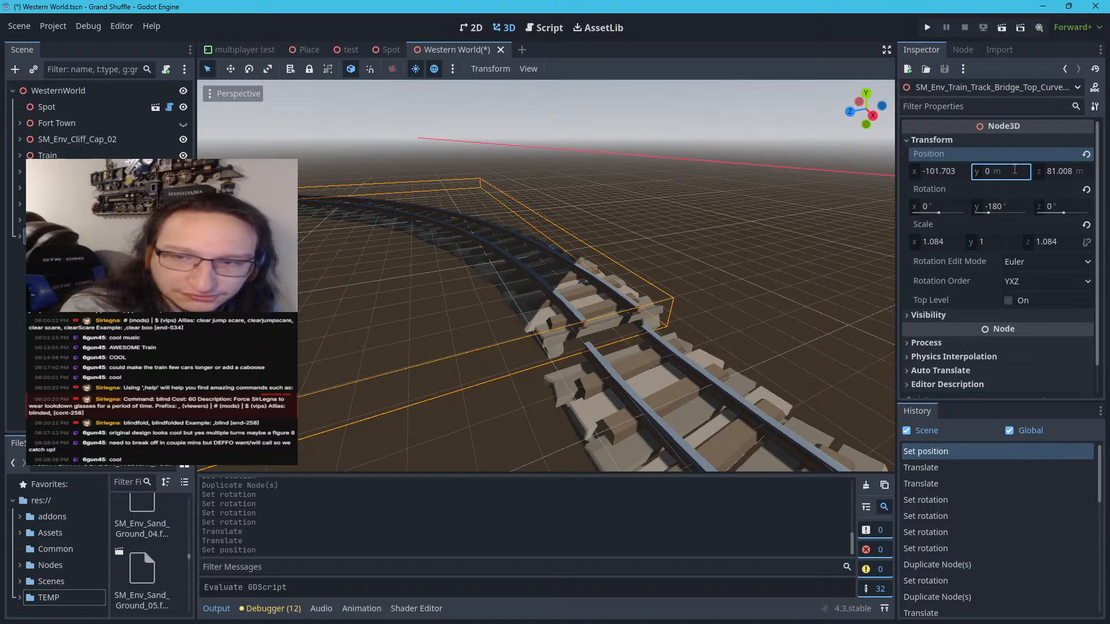
key("ctrl+z")
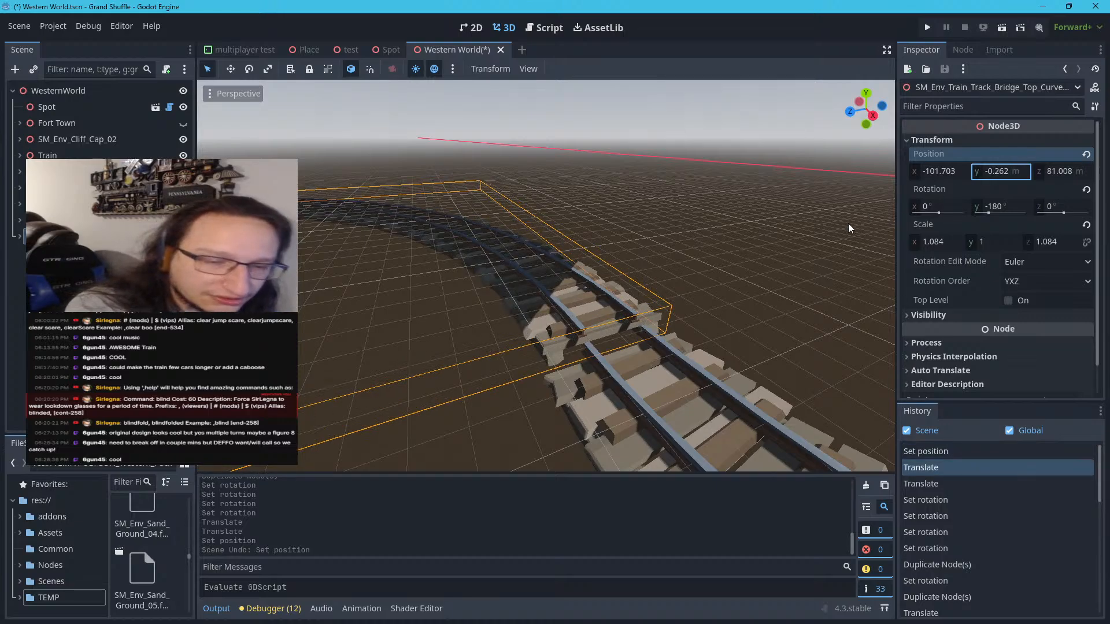
Try X positions of -101 m and -100 m to line up the newest curve's rails with the previous curve
left_click(950, 169)
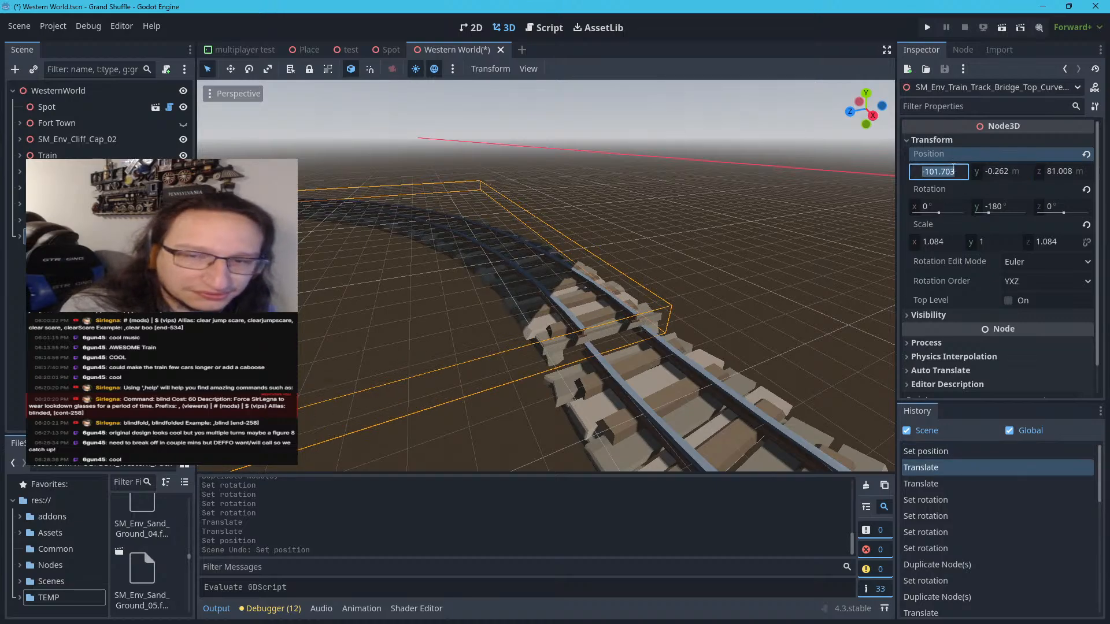
type("1")
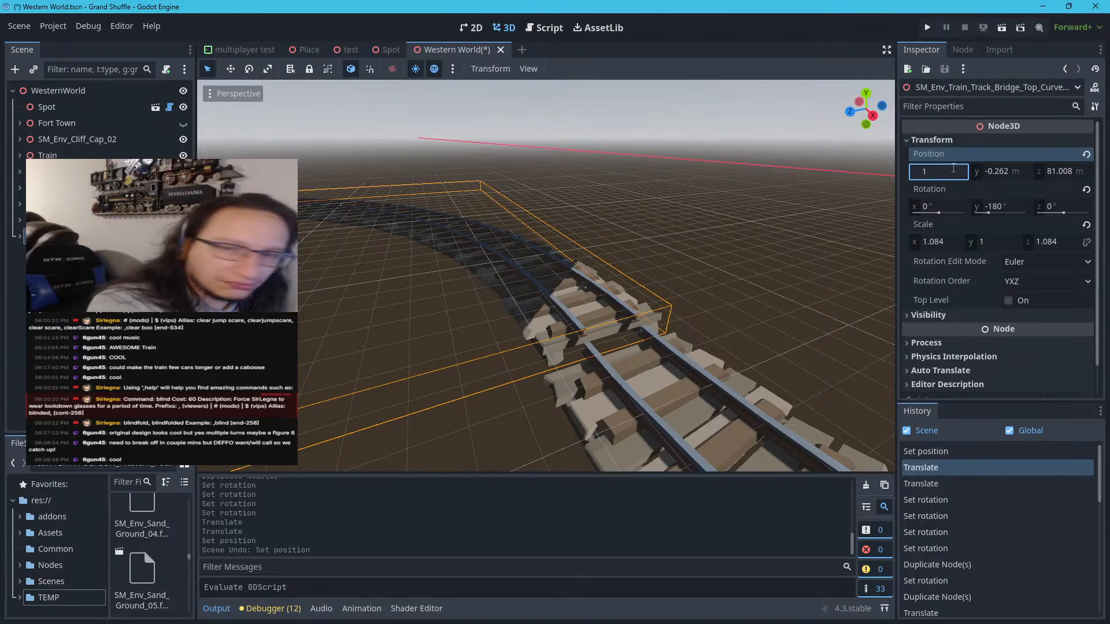
type("01")
key("Return")
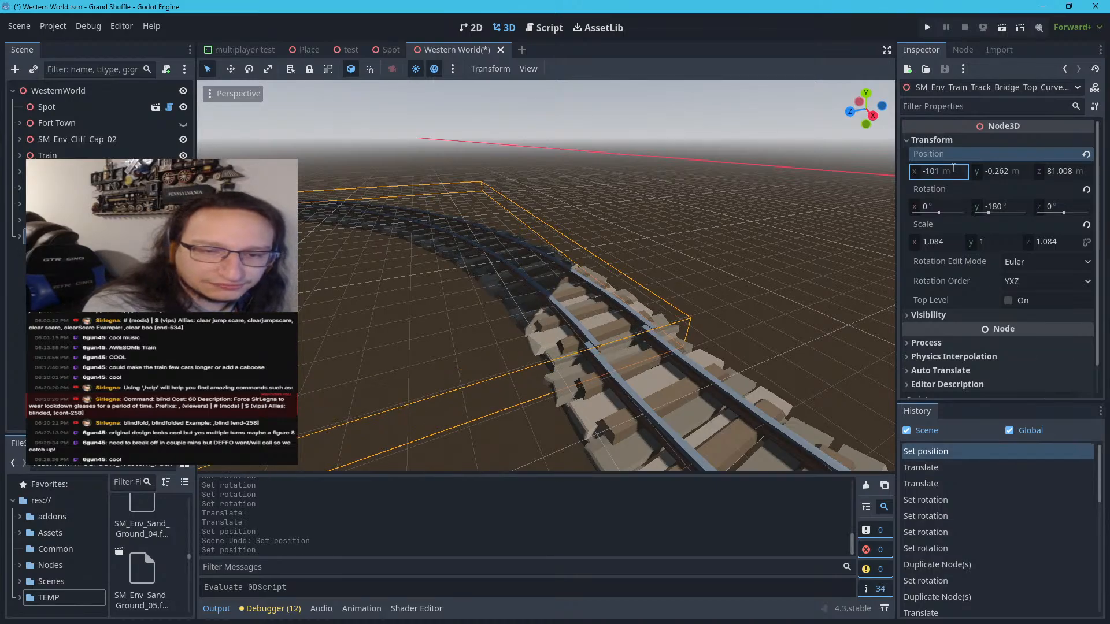
left_click(953, 169)
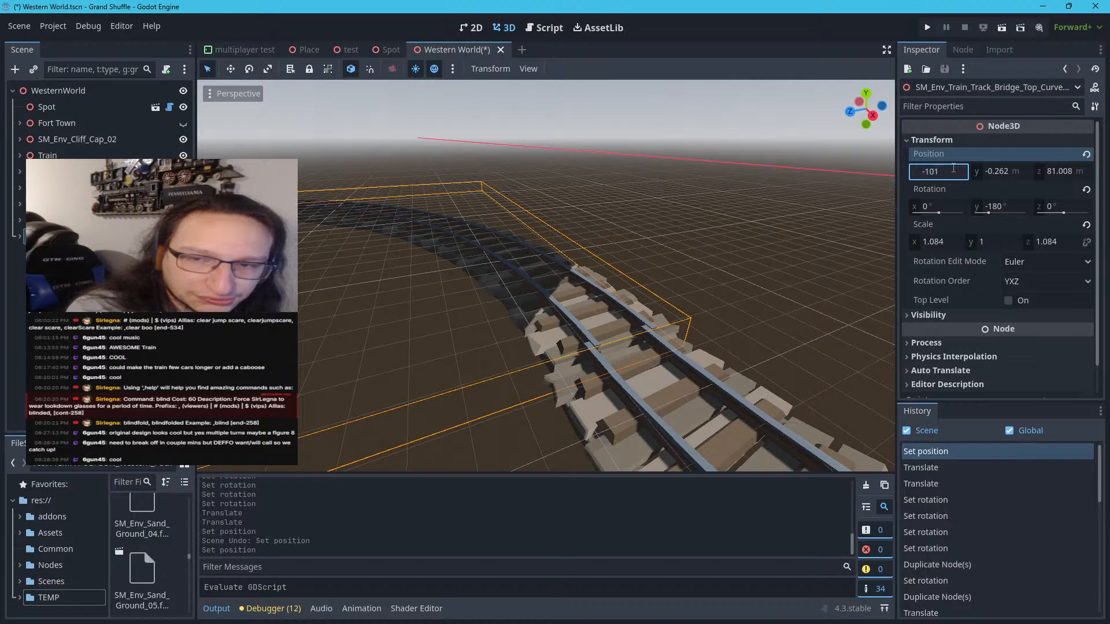
type("-100")
key("Return")
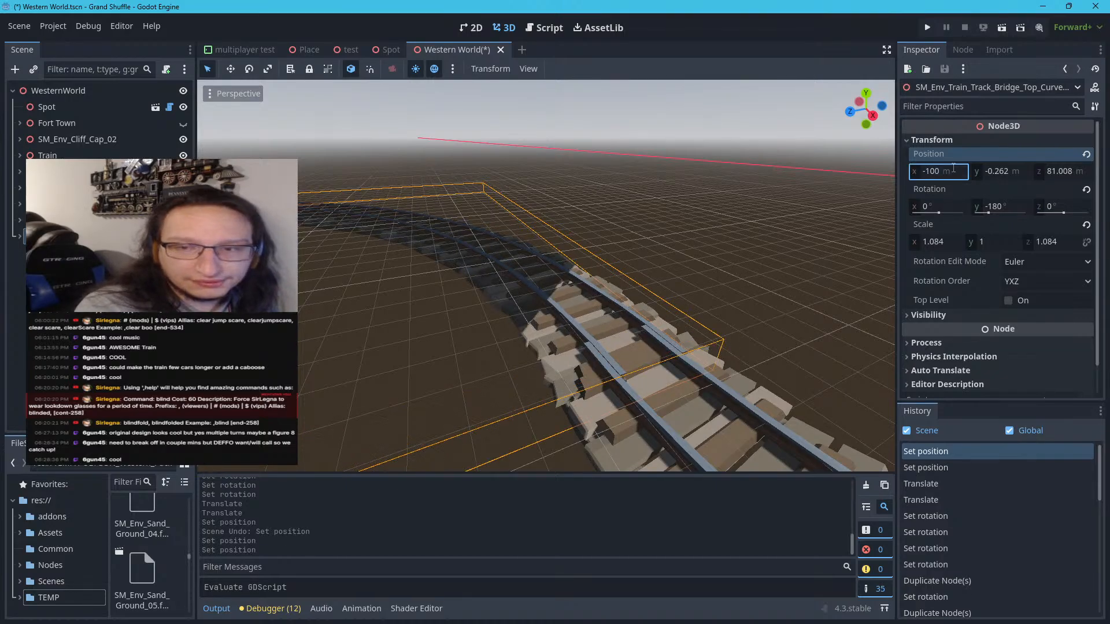
Set the newest curve's X position to -102 m
left_click(953, 168)
type("-10")
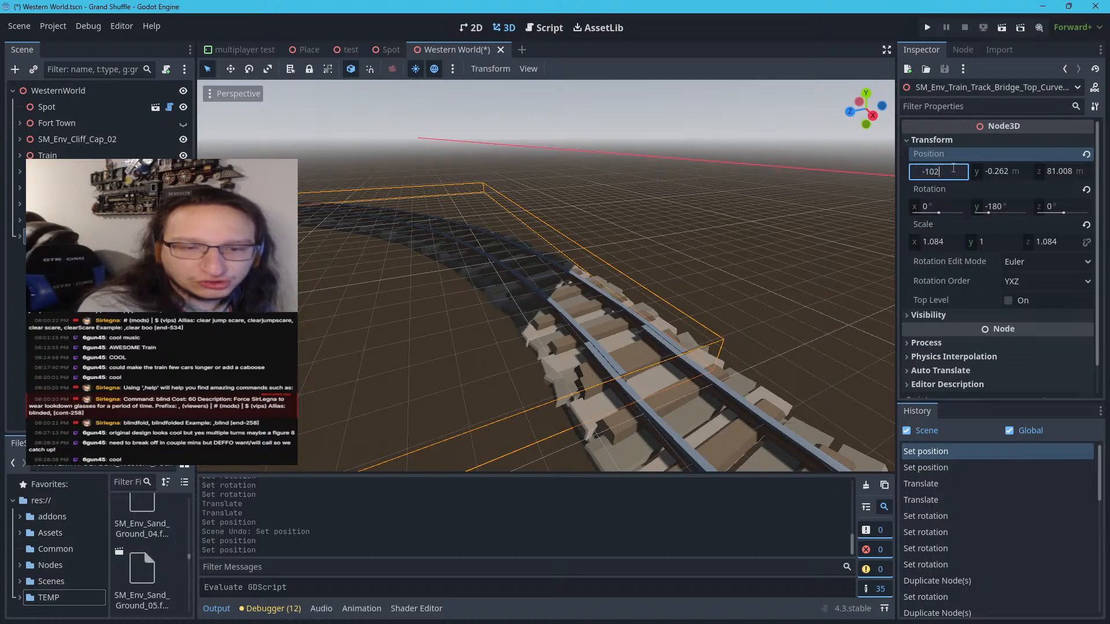
type("2")
key("Return")
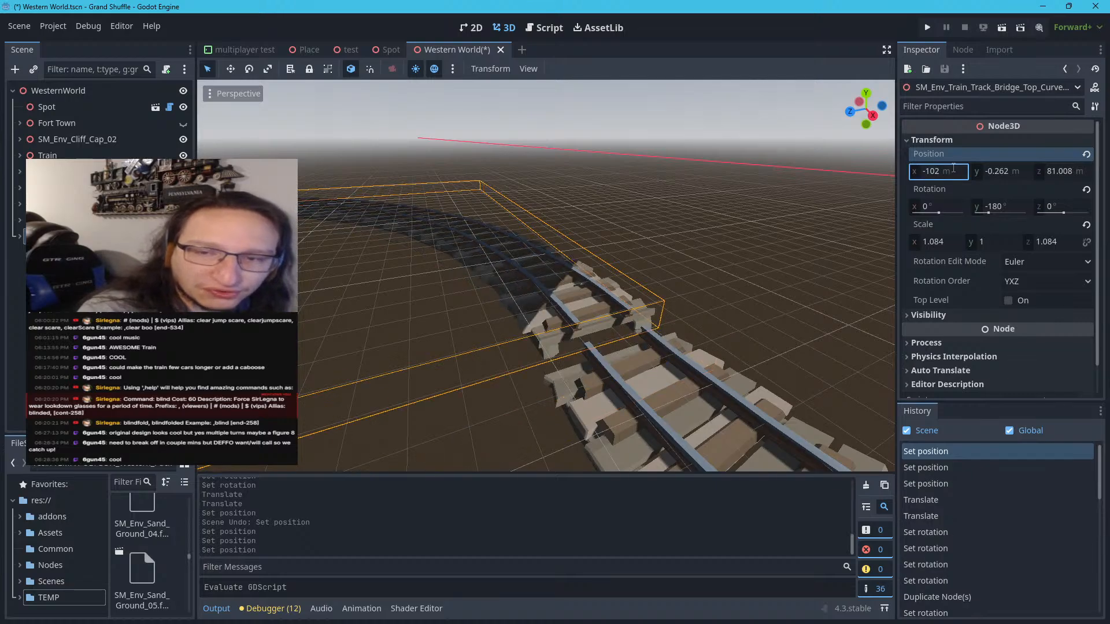
Try X positions of -101.5 m and -101.7 m on the newest curve to align its rails with the previous curve
left_click(954, 168)
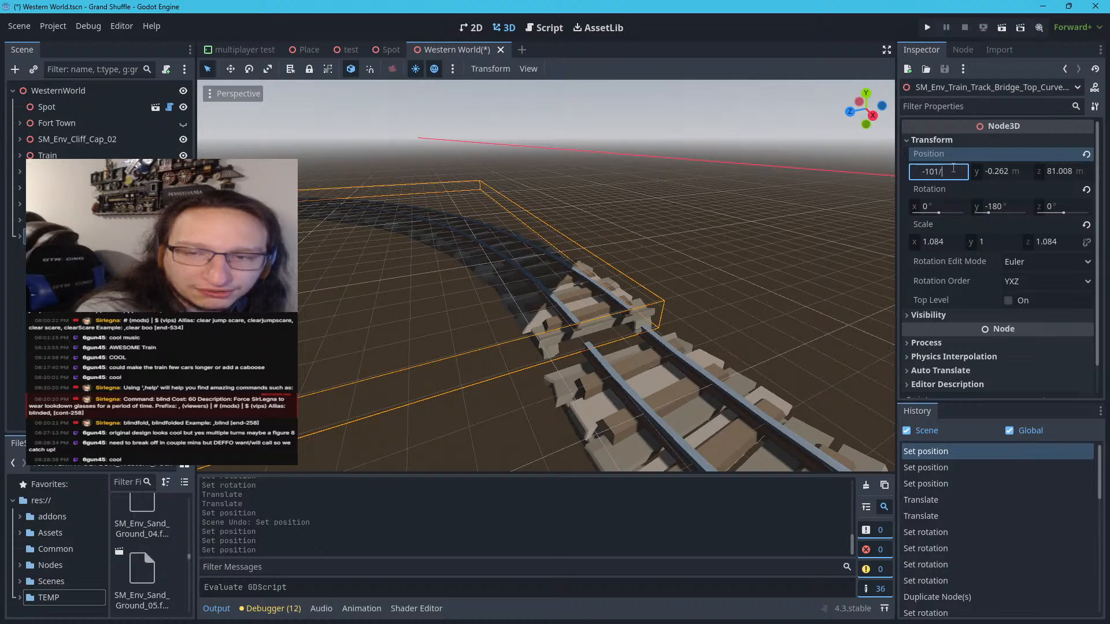
key("BackSpace")
key("Return")
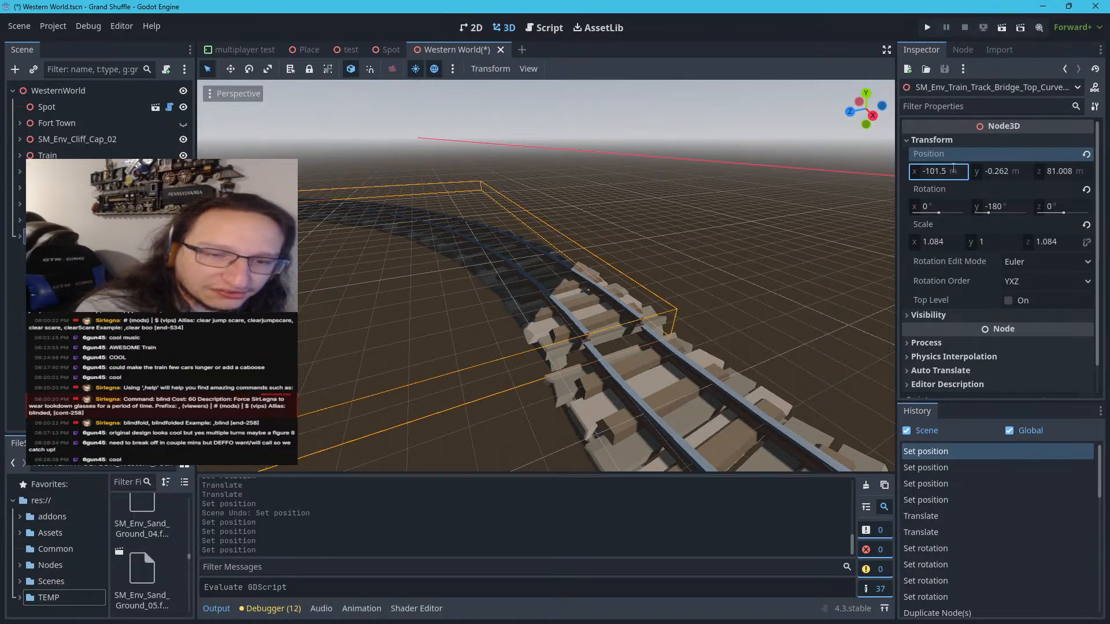
left_click(953, 168)
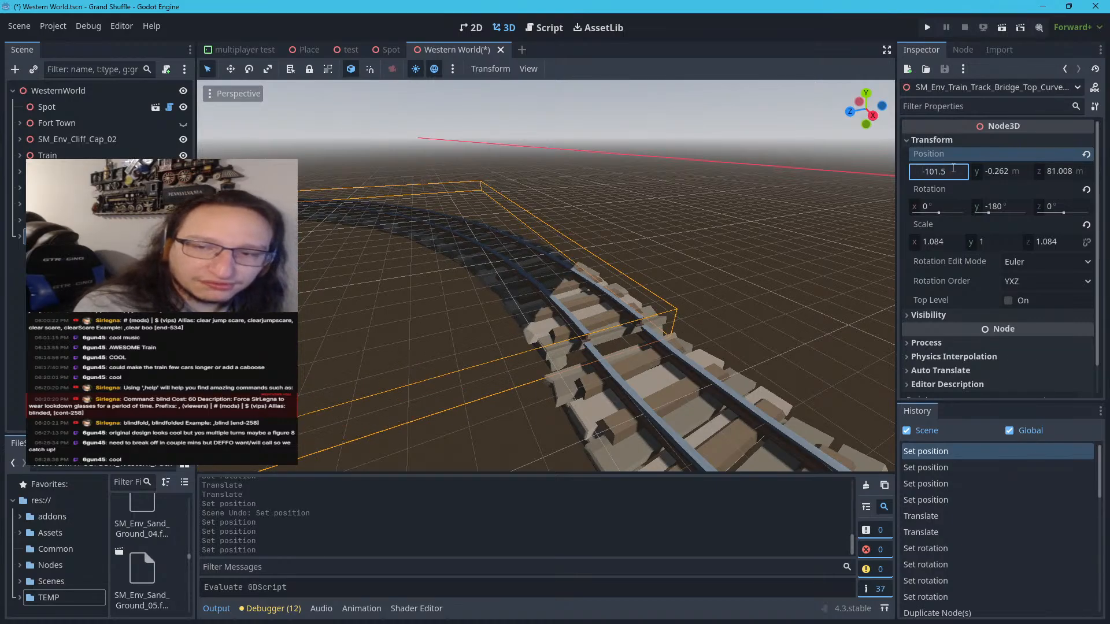
type("7")
key("Return")
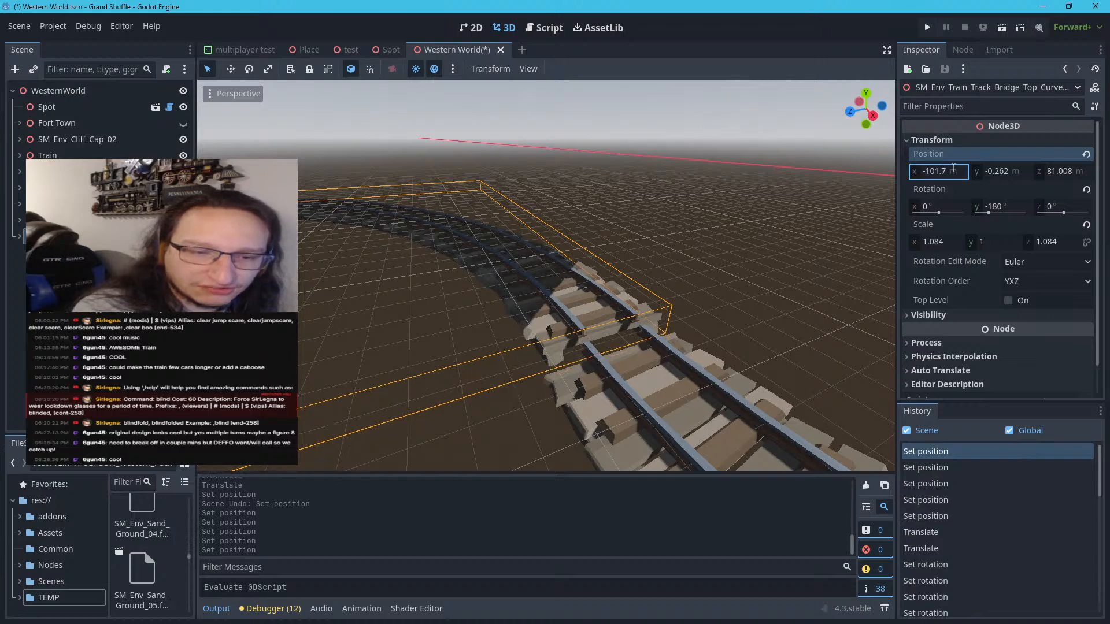
Set the newest curve's X position to -101.25 m and check the rail joint
left_click(954, 168)
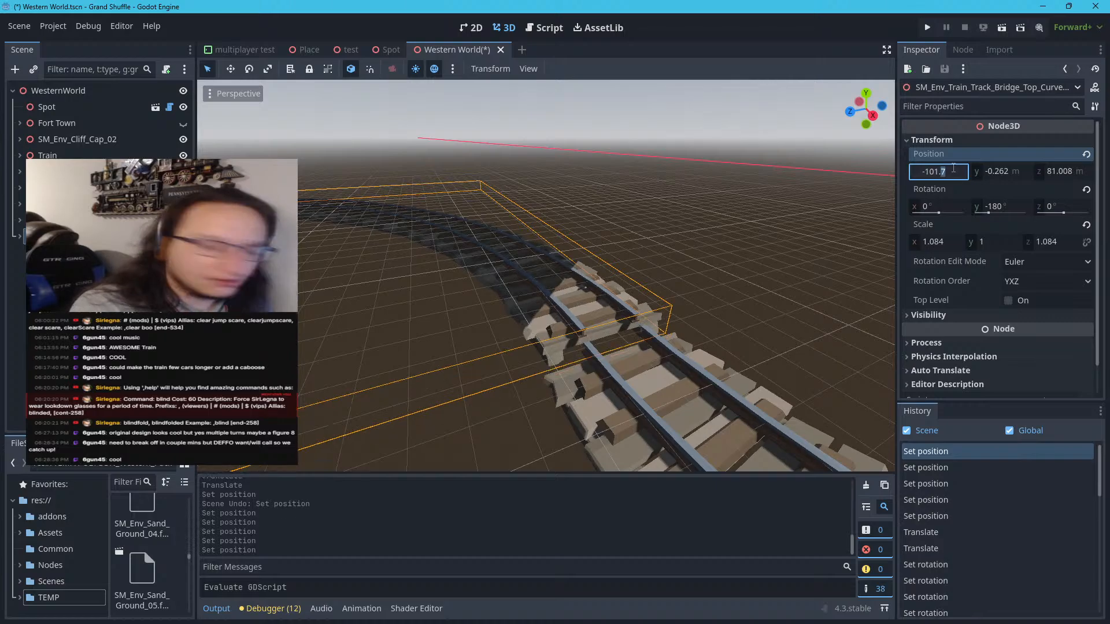
key("Return")
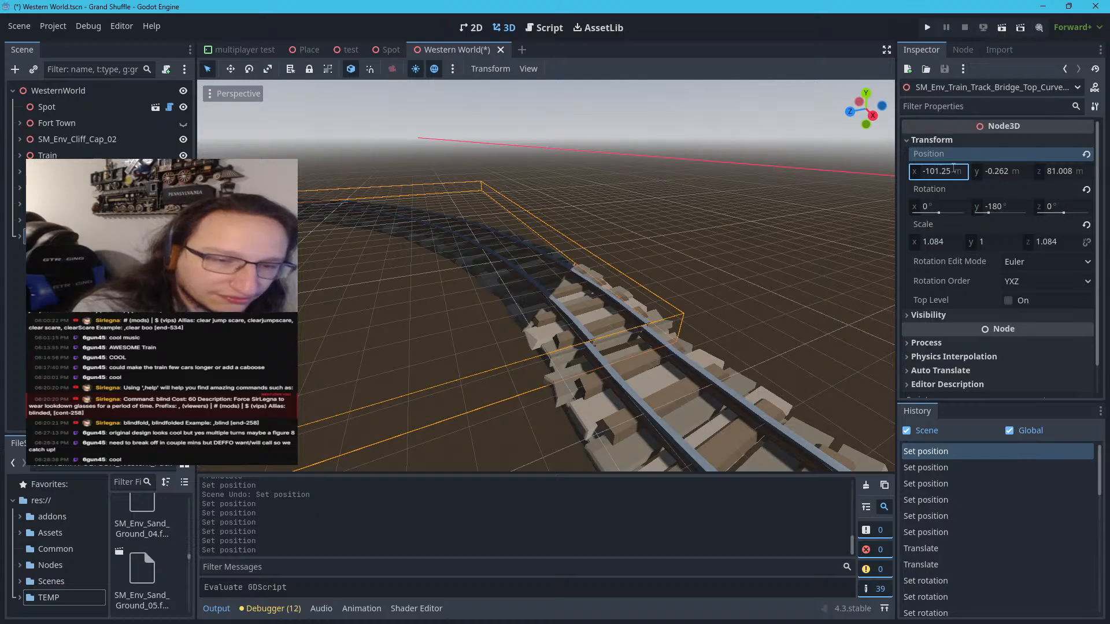
scroll(694, 336, "up", 6)
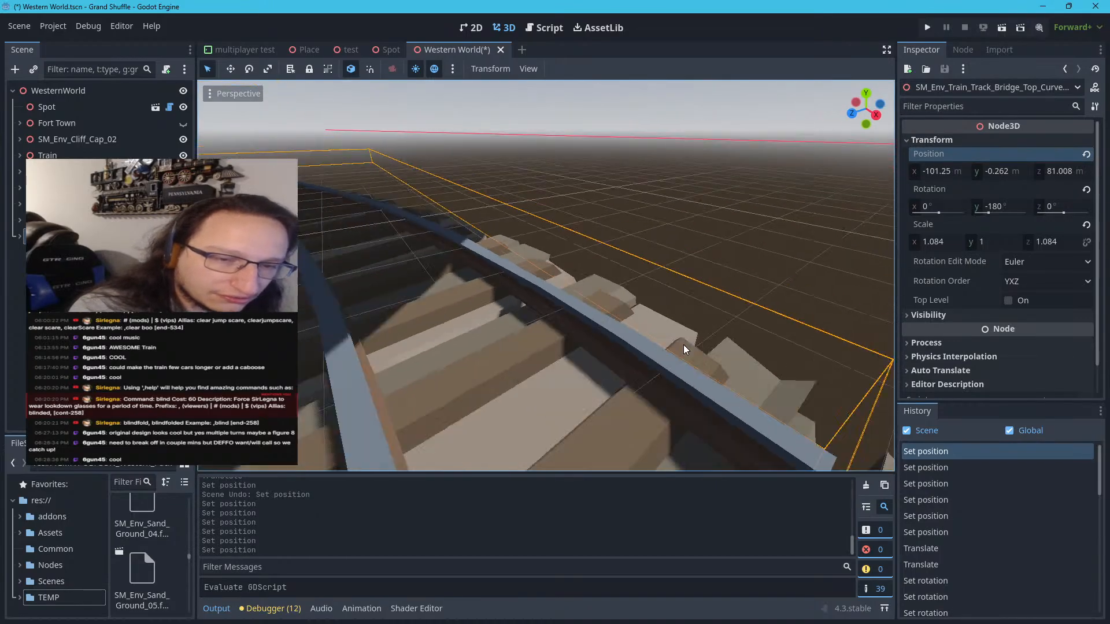
scroll(683, 345, "down", 10)
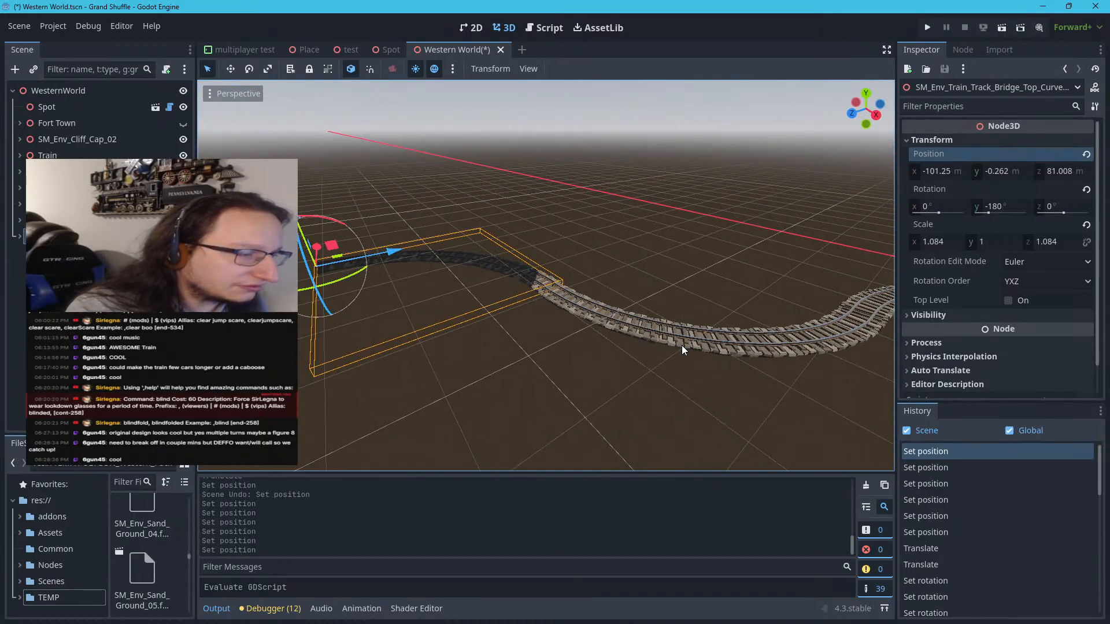
Try Z positions of 81 m, 82 m and 81.25 m on the newest curve to line up both rails at the joint
key("w")
right_click_drag(681, 345, 652, 355)
key("w")
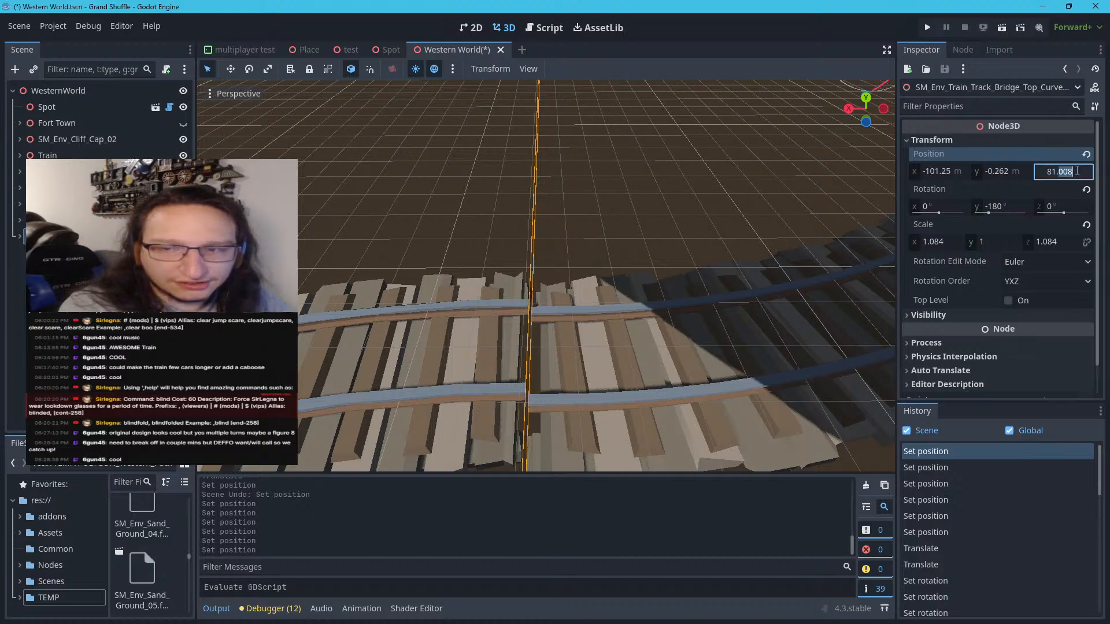
key("Escape")
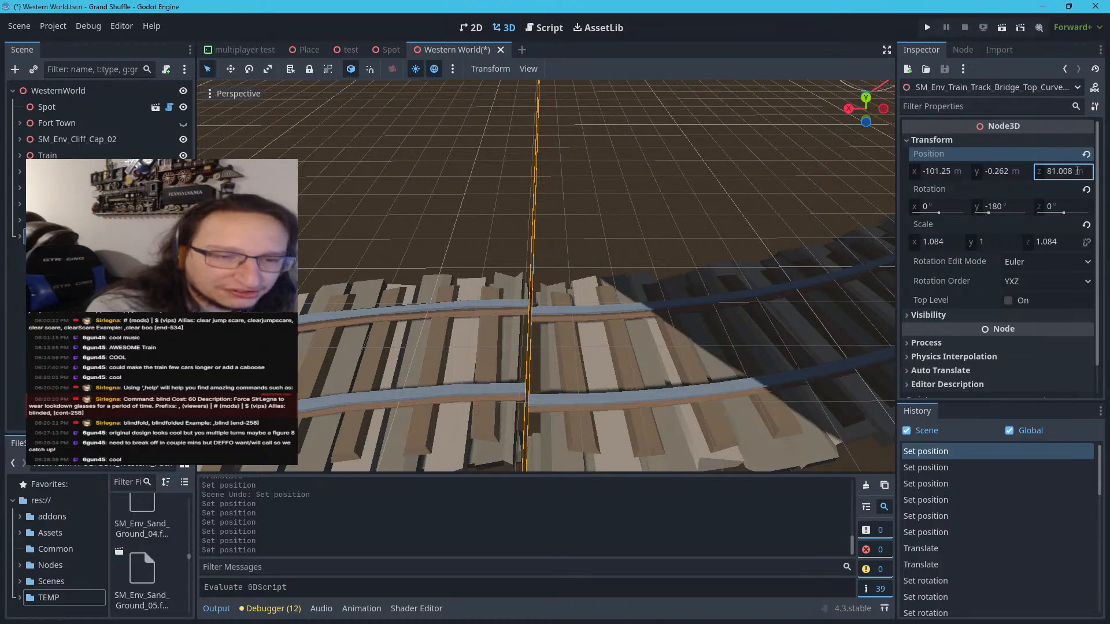
left_click(1077, 171)
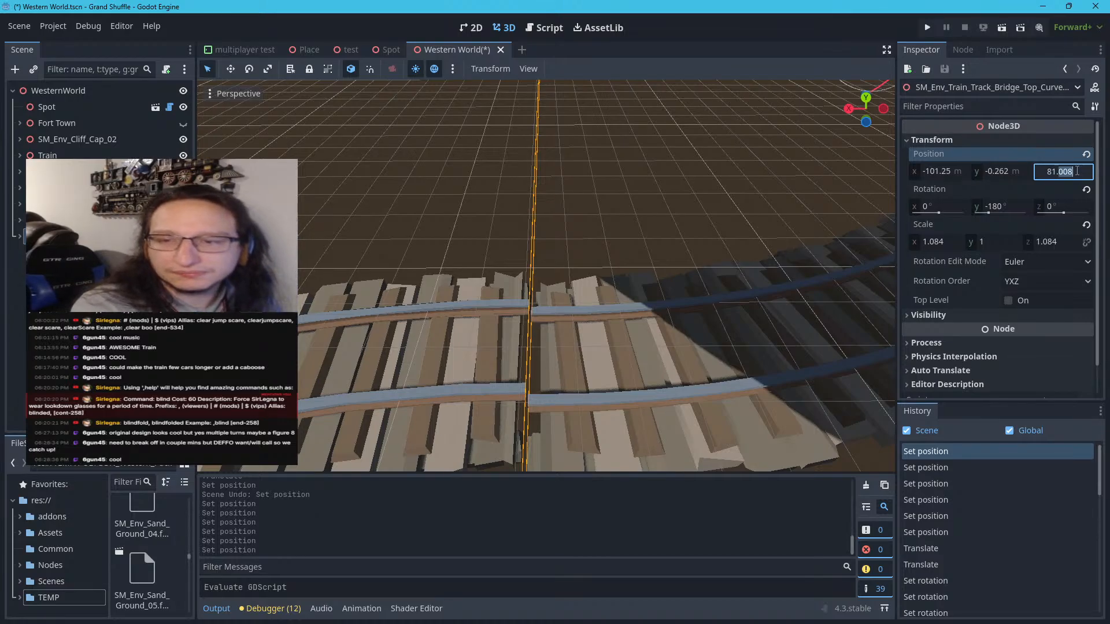
type("81")
key("Return")
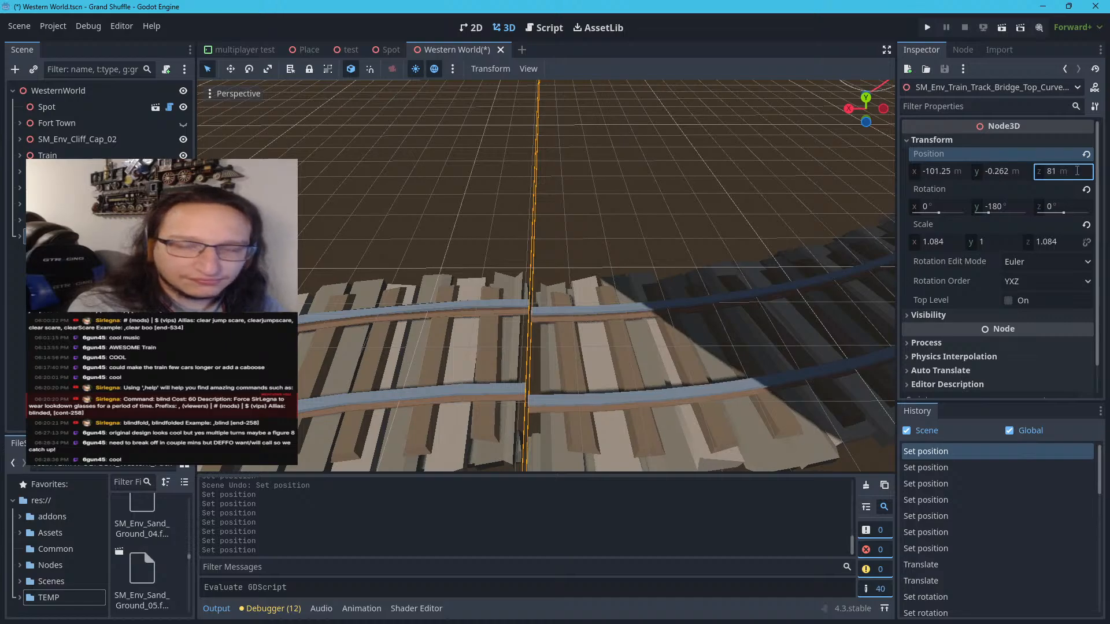
left_click(1078, 171)
key("Up")
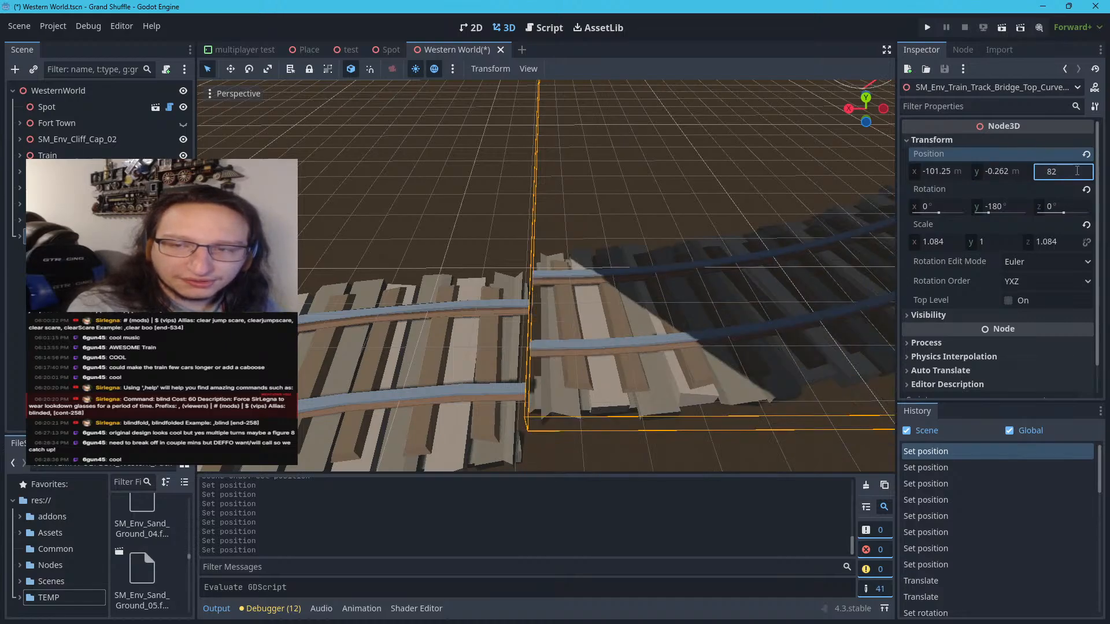
key("Down")
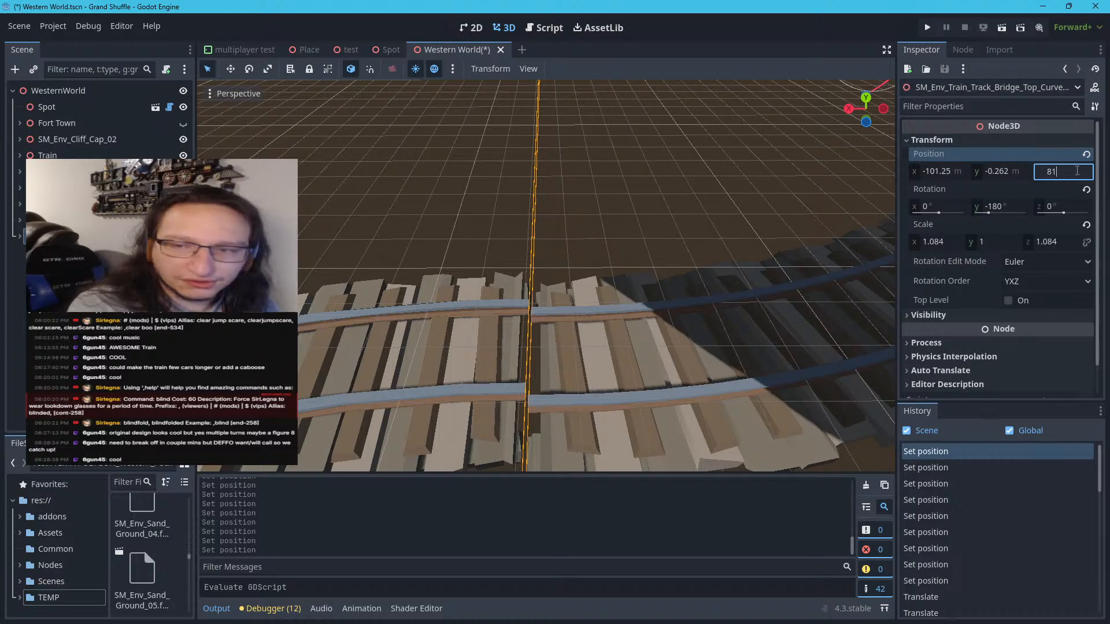
type(".25")
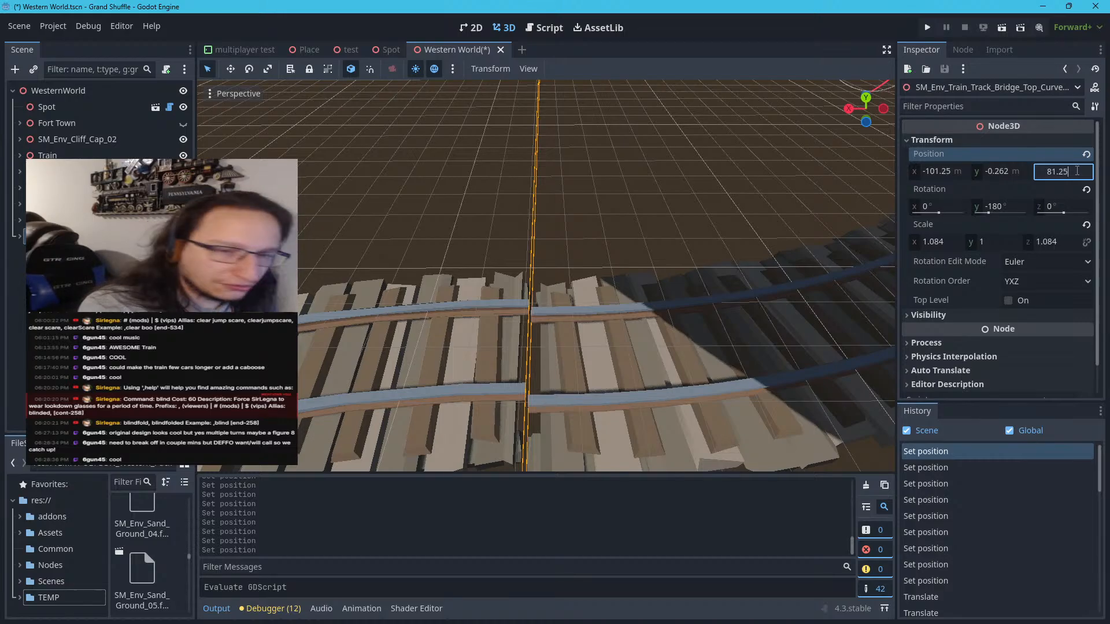
key("Return")
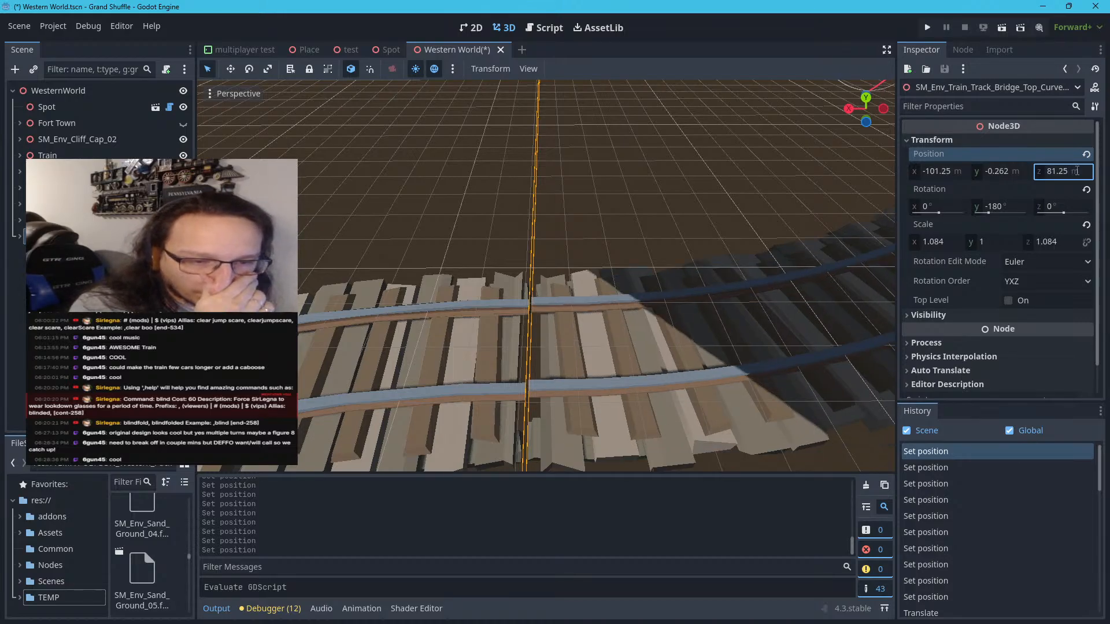
Examine the joint between the newest curve and the previous curve from several angles and up close
right_click(957, 224)
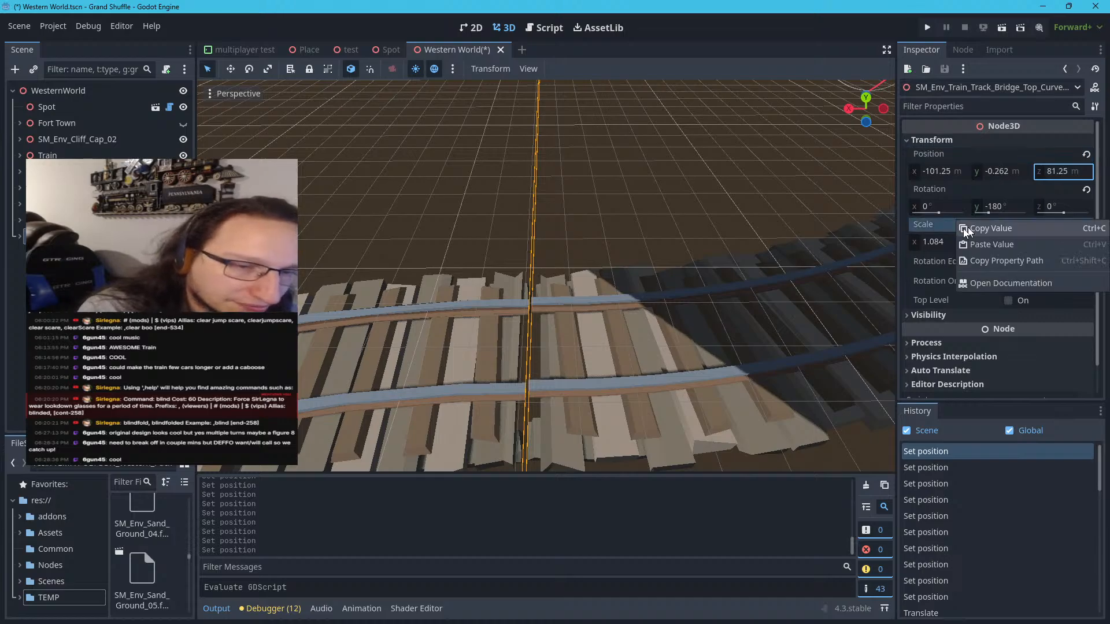
left_click(771, 237)
scroll(770, 238, "up", 6)
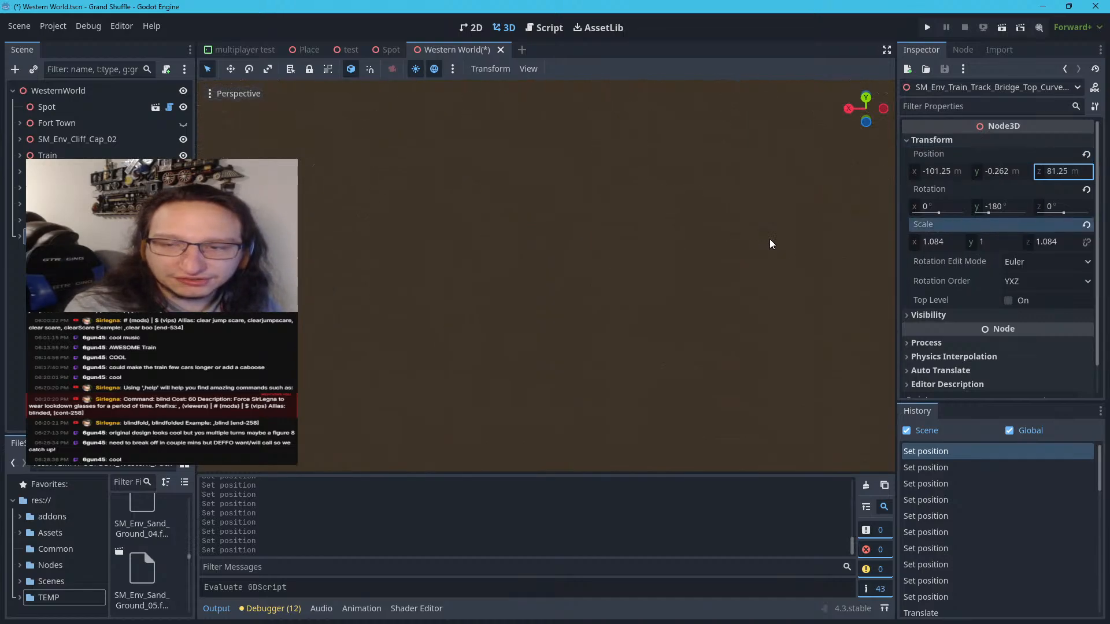
scroll(770, 239, "down", 5)
middle_click_drag(770, 238, 362, 171)
scroll(671, 237, "down", 10)
right_click_drag(362, 168, 289, 106)
scroll(405, 162, "up", 4)
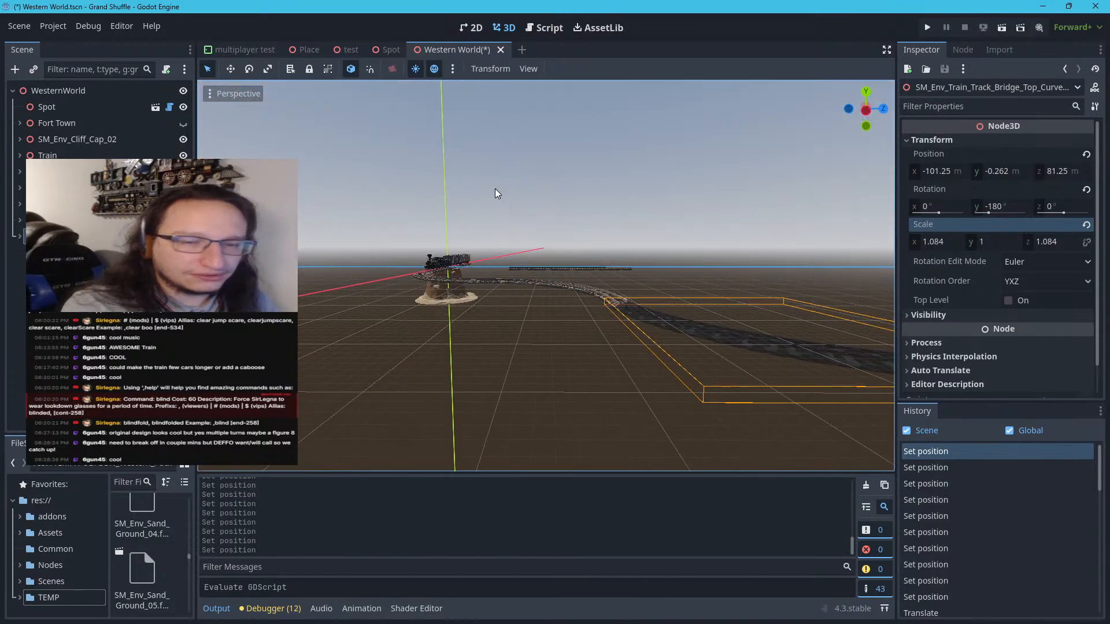
right_click_drag(495, 188, 550, 191)
scroll(550, 191, "up", 6)
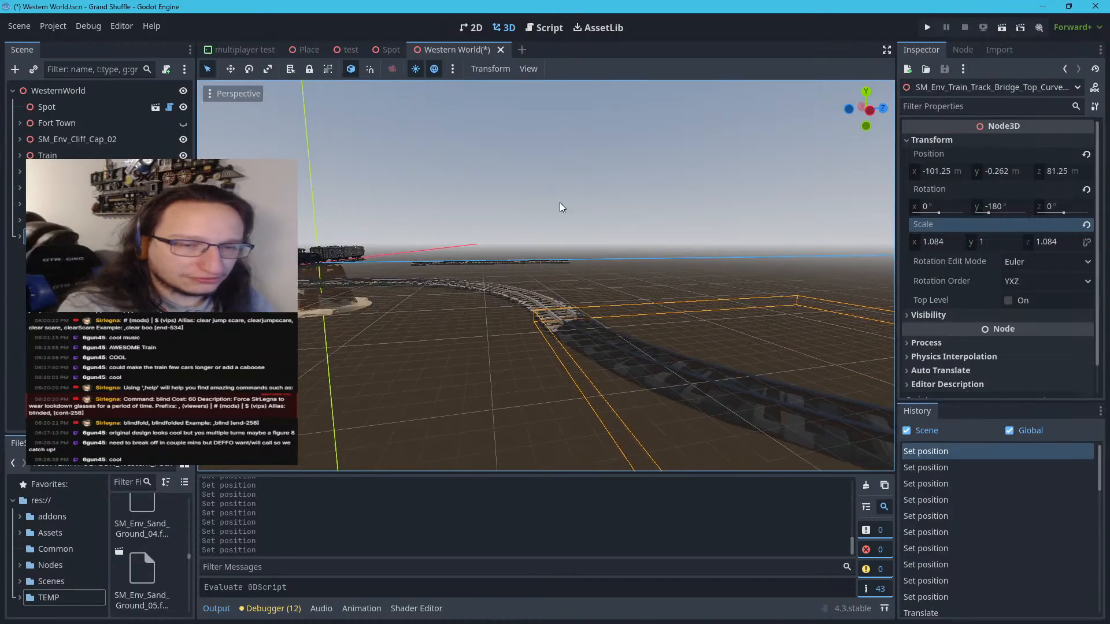
scroll(581, 310, "up", 2)
scroll(580, 312, "up", 4)
scroll(581, 313, "down", 4)
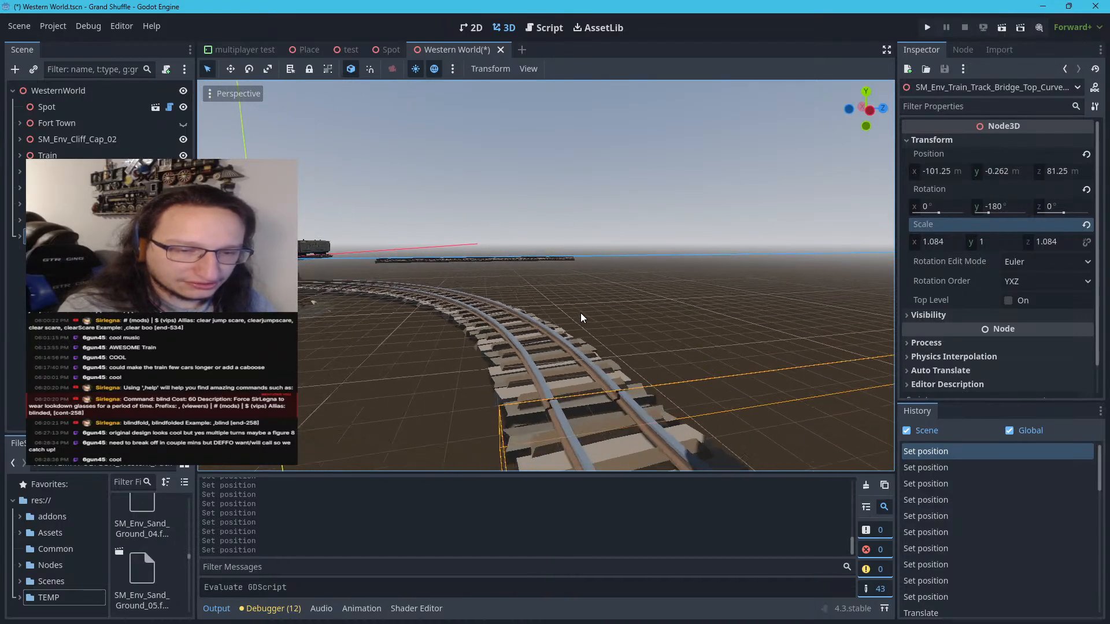
right_click_drag(581, 313, 584, 343)
scroll(585, 321, "up", 7)
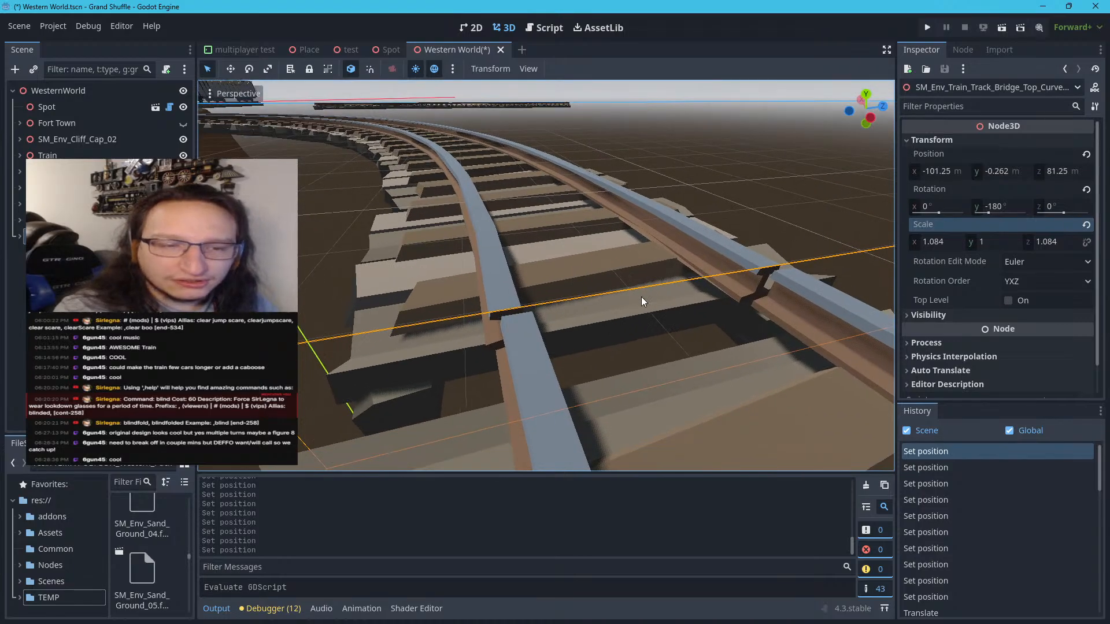
scroll(577, 396, "down", 4)
scroll(577, 394, "up", 4)
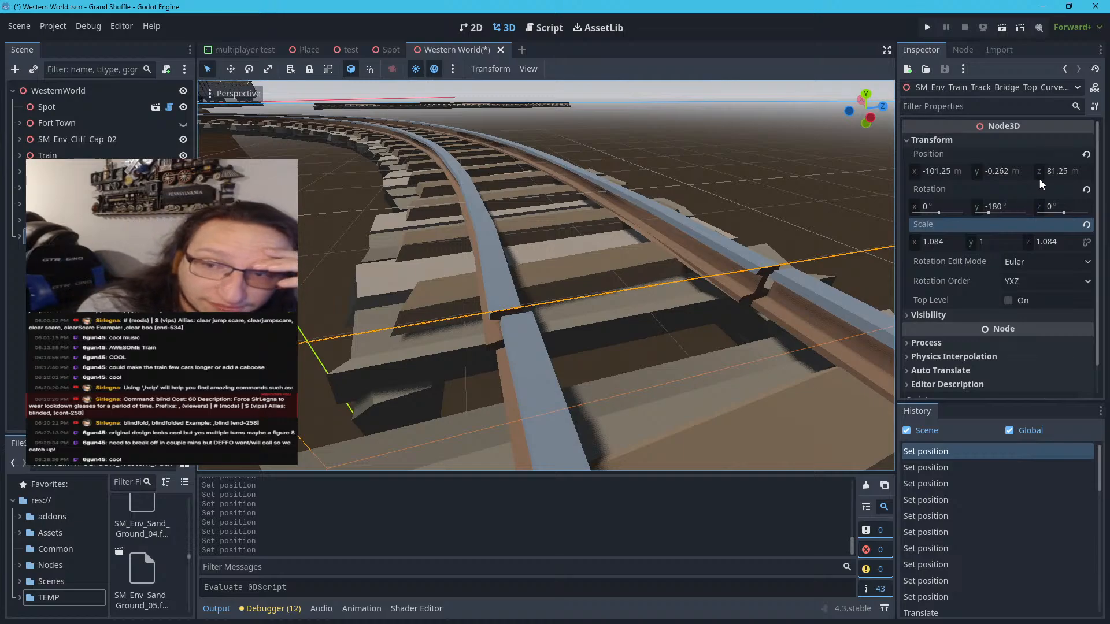
Try 81.15 m for the newest curve's Z position and set it to 81.2 m
left_click(1079, 171)
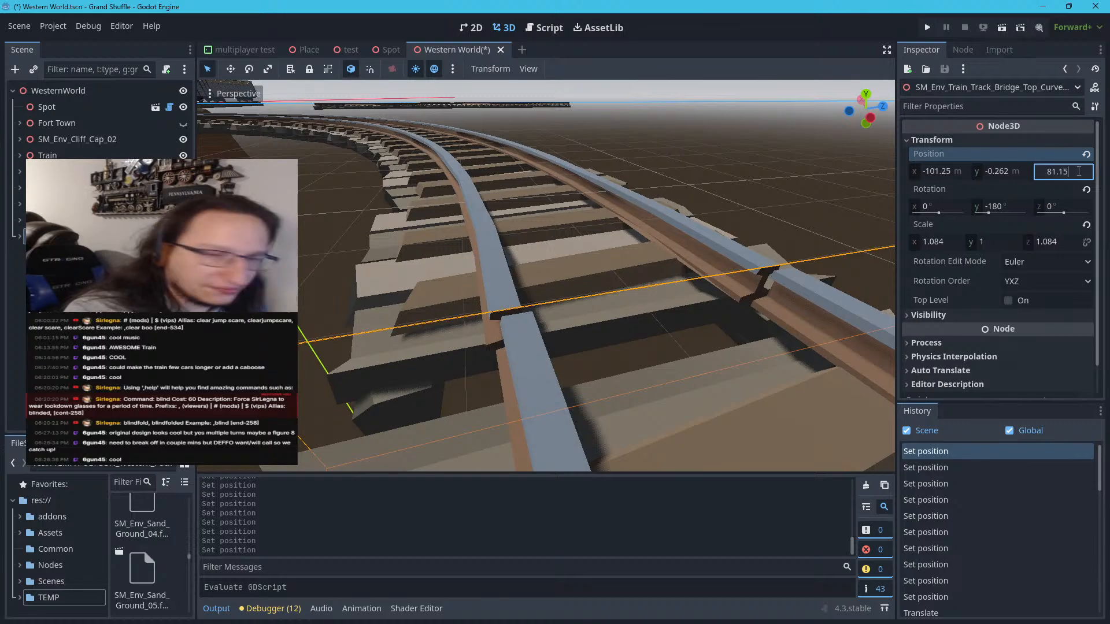
type("81.15")
key("Return")
double_click(1079, 171)
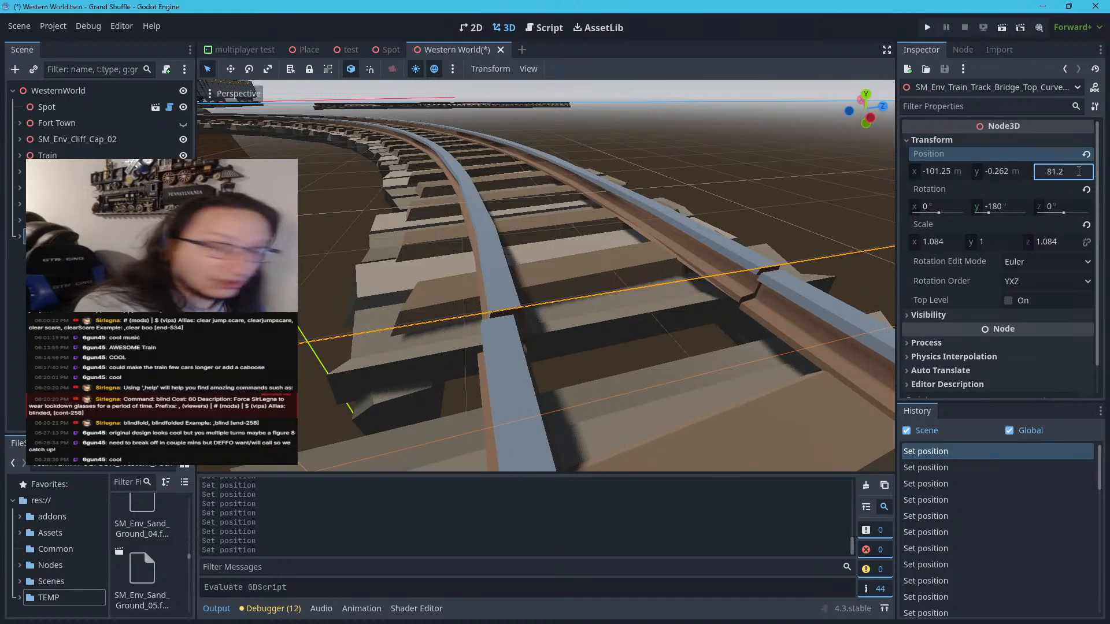
key("Return")
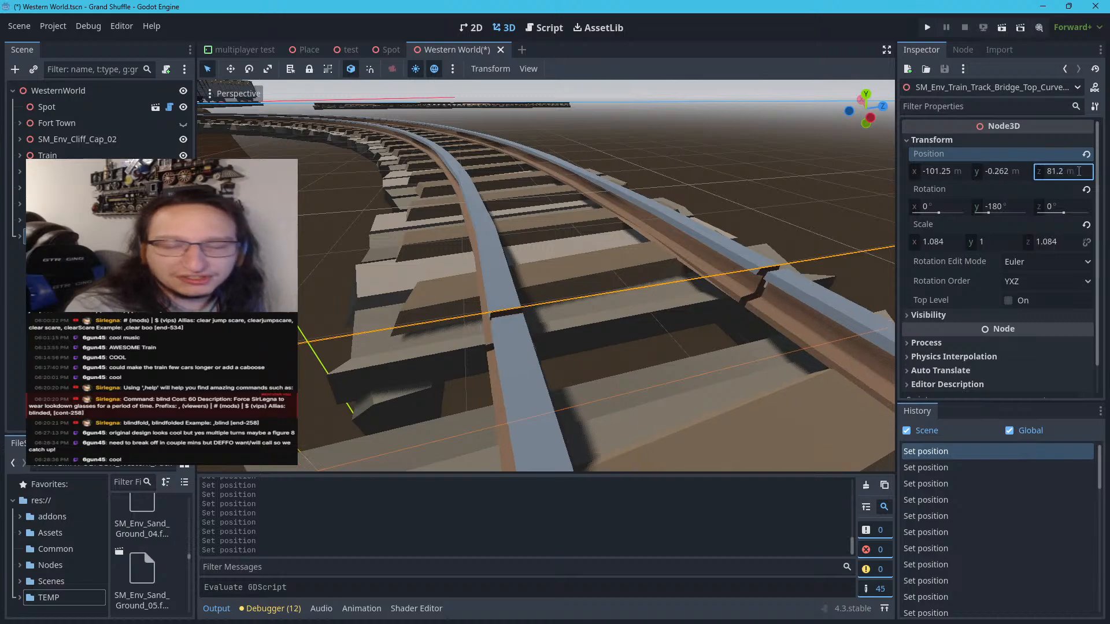
Set the newest curve's X position to -101.2 m to close the rail gap, and deselect the curve
left_click(962, 172)
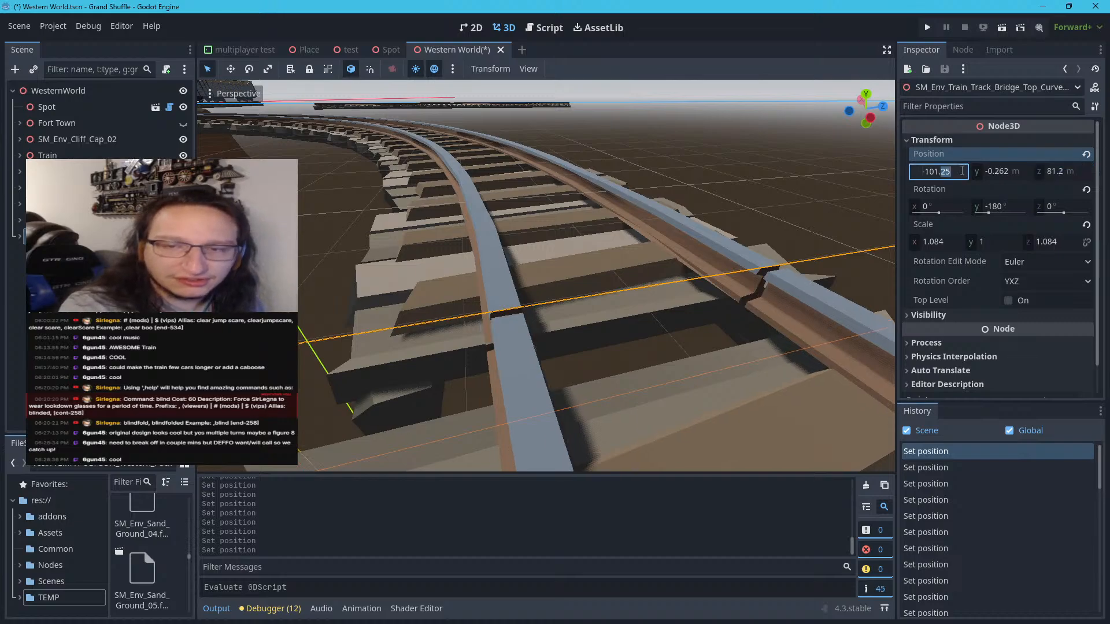
key("Return")
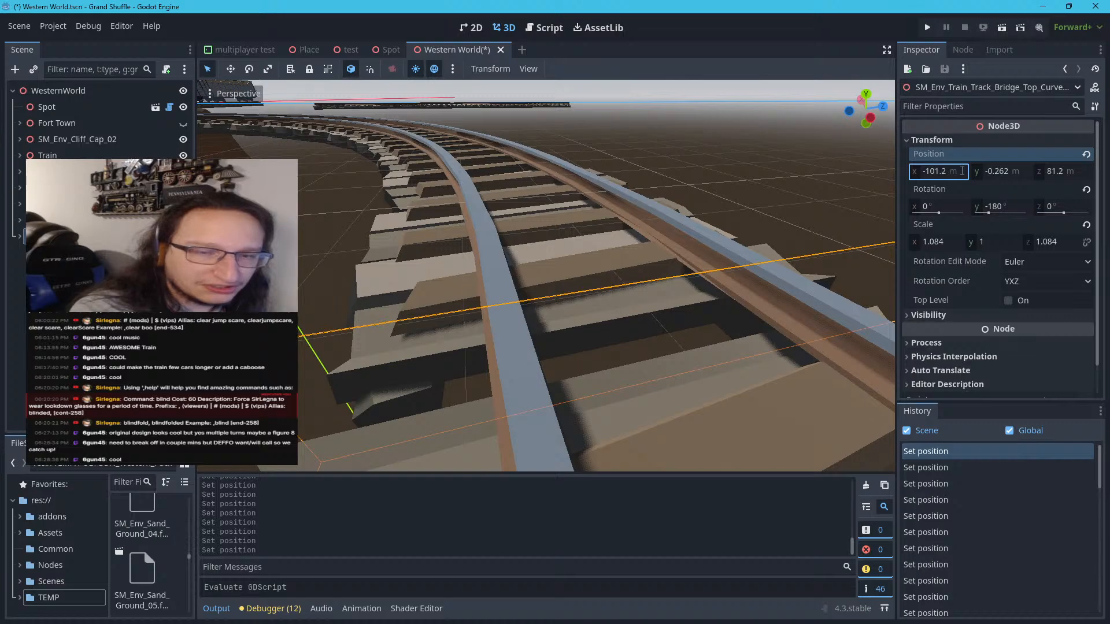
left_click(838, 173)
Review the overall course of the extended track and the free end of its newest curve
scroll(840, 177, "down", 10)
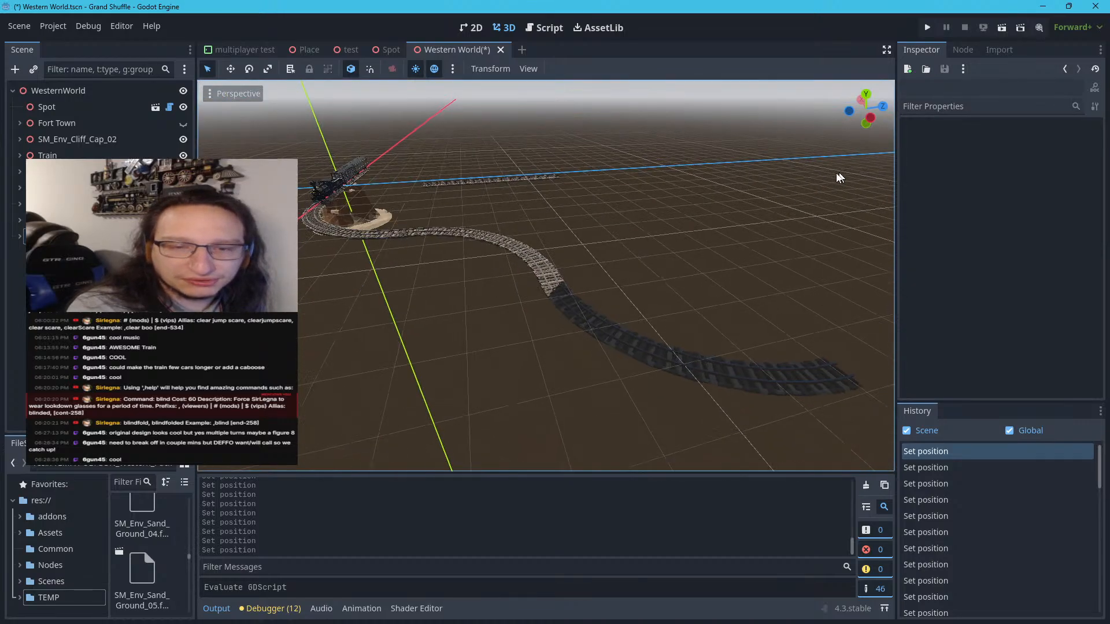
middle_click_drag(837, 173, 734, 192)
scroll(730, 190, "down", 6)
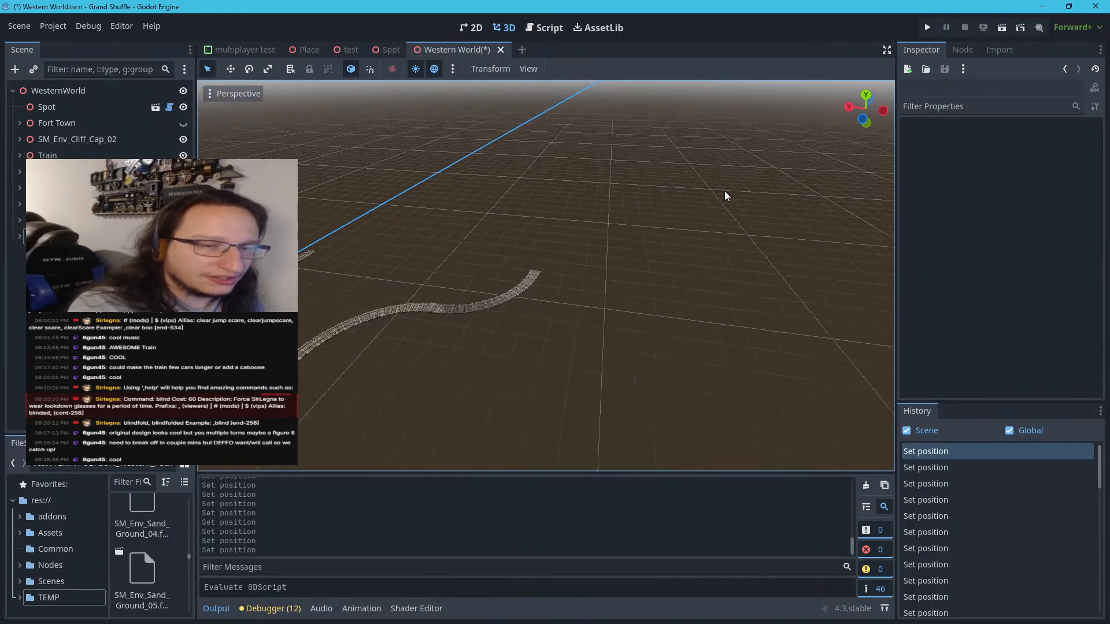
scroll(724, 191, "down", 5)
scroll(654, 200, "up", 15)
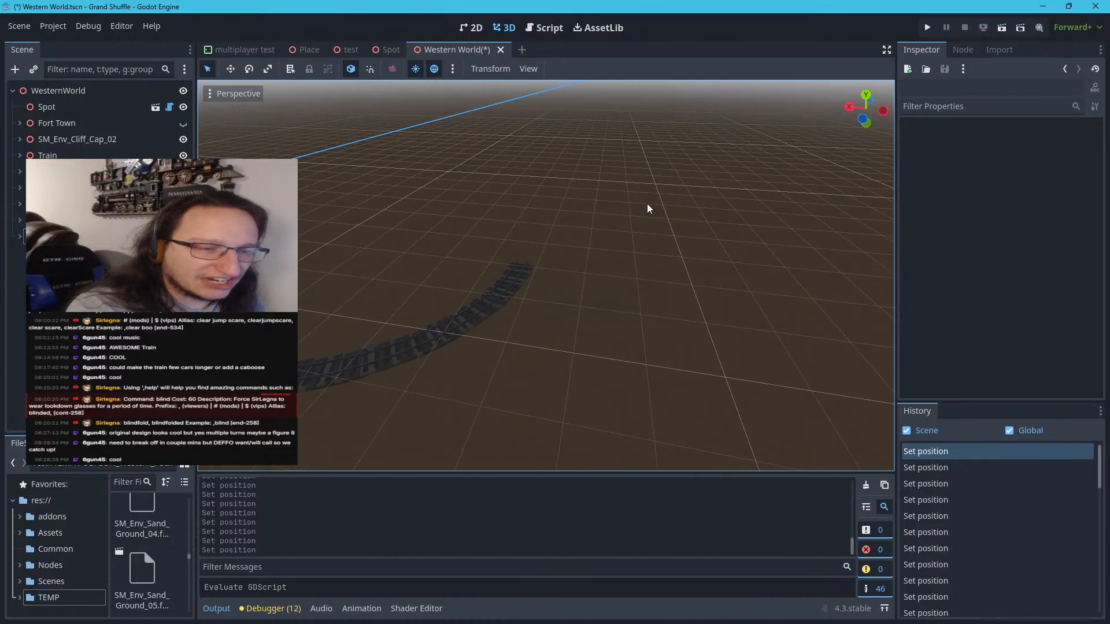
right_click_drag(647, 204, 755, 256)
key("w")
key("s")
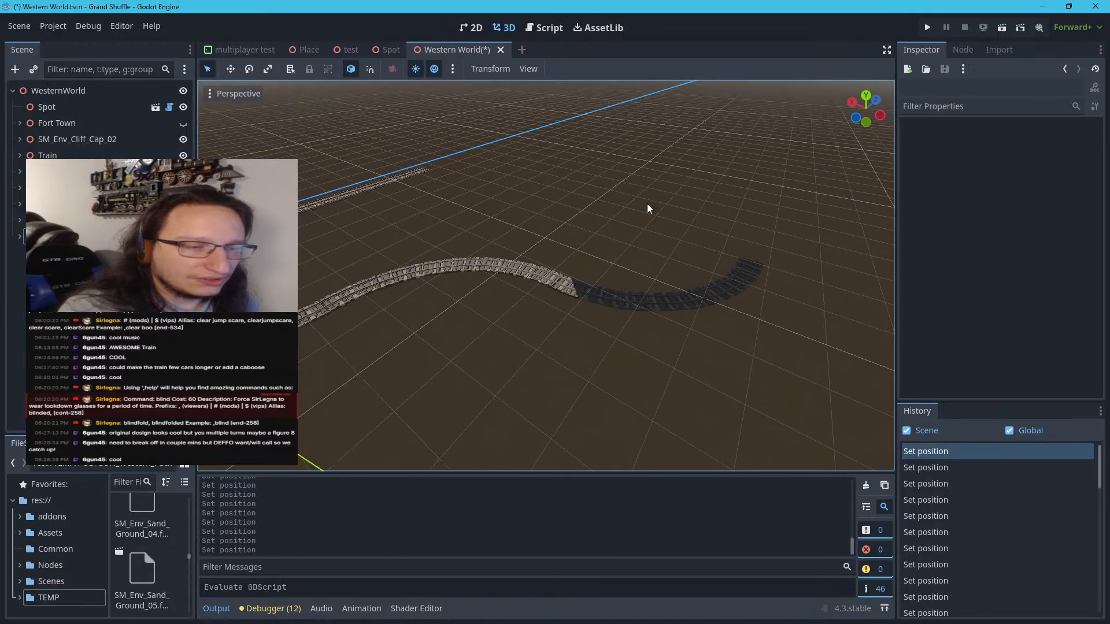
Select the whole StartTrack2 straight section and move it near the free end of the newest curve
left_click(347, 192)
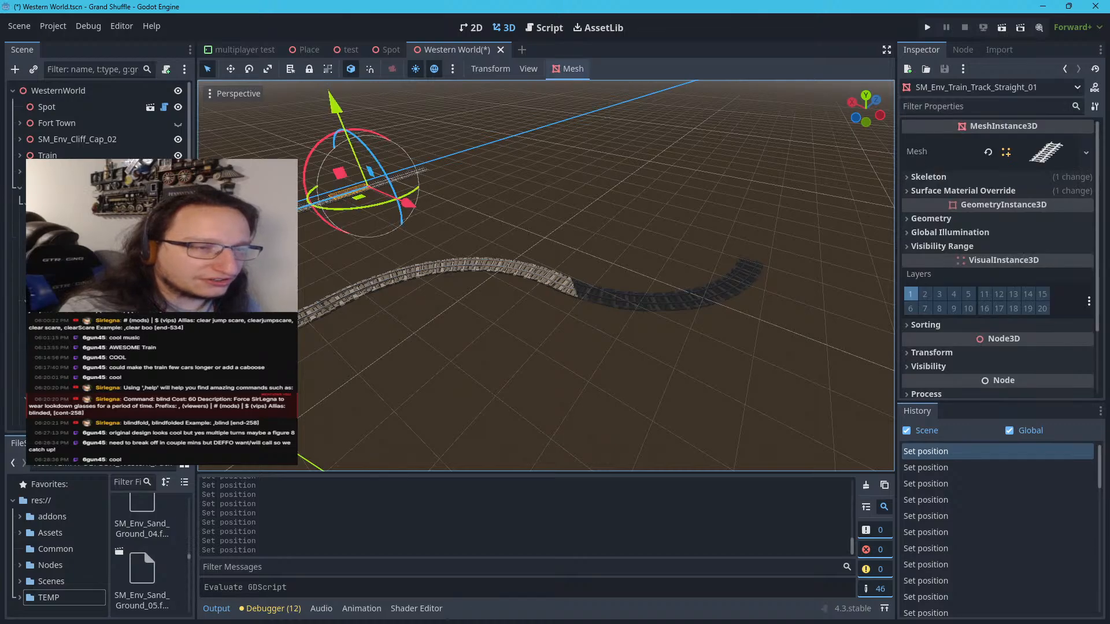
left_click(19, 193)
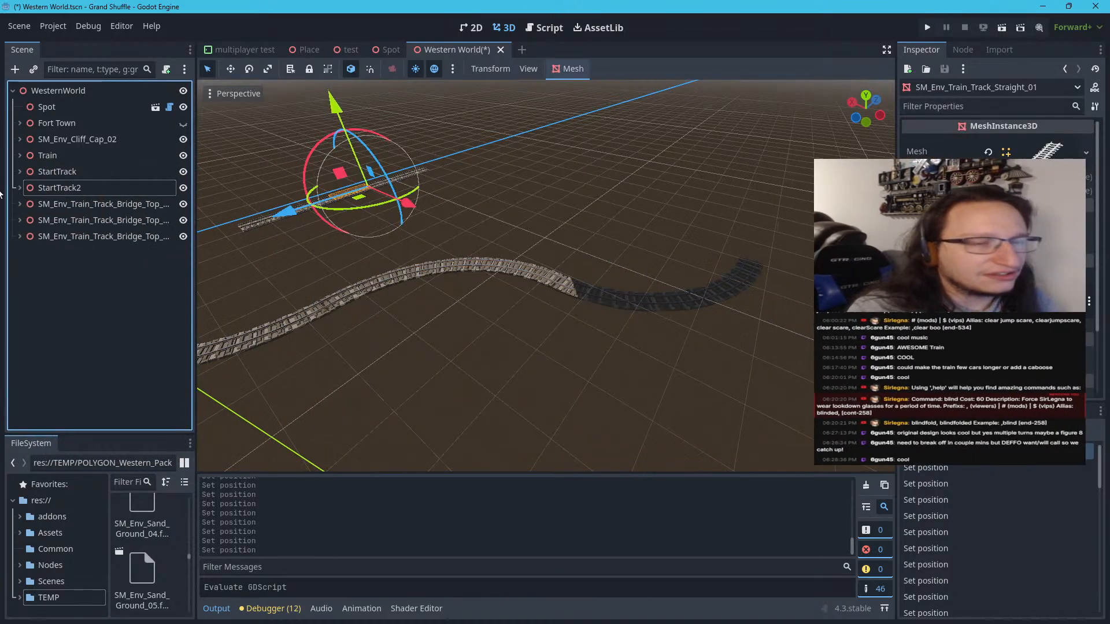
left_click(61, 191)
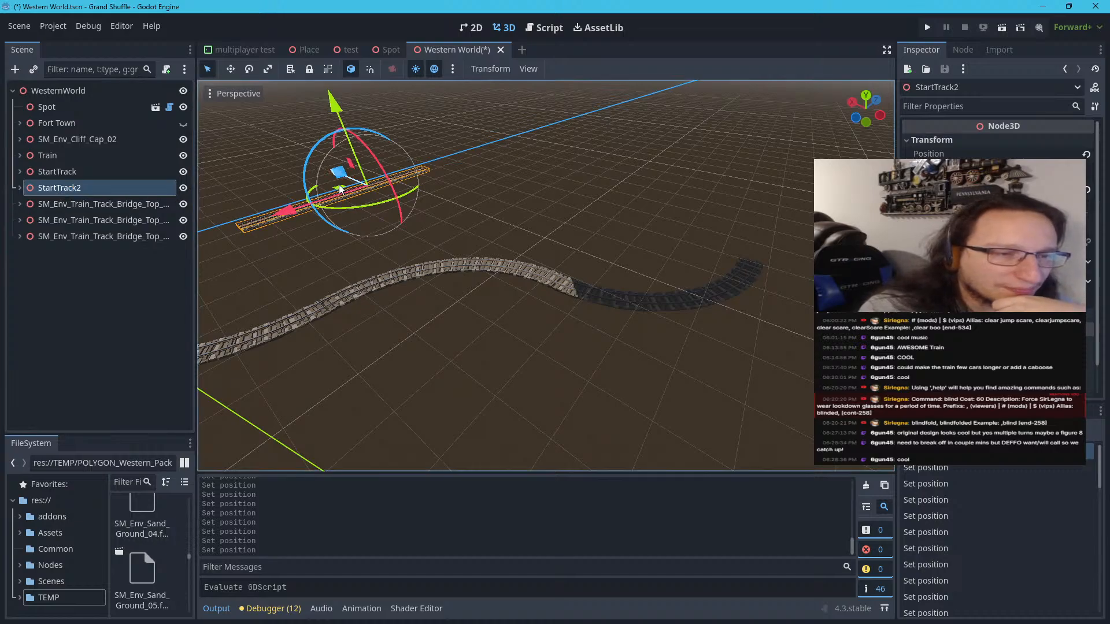
left_click_drag(340, 189, 759, 210)
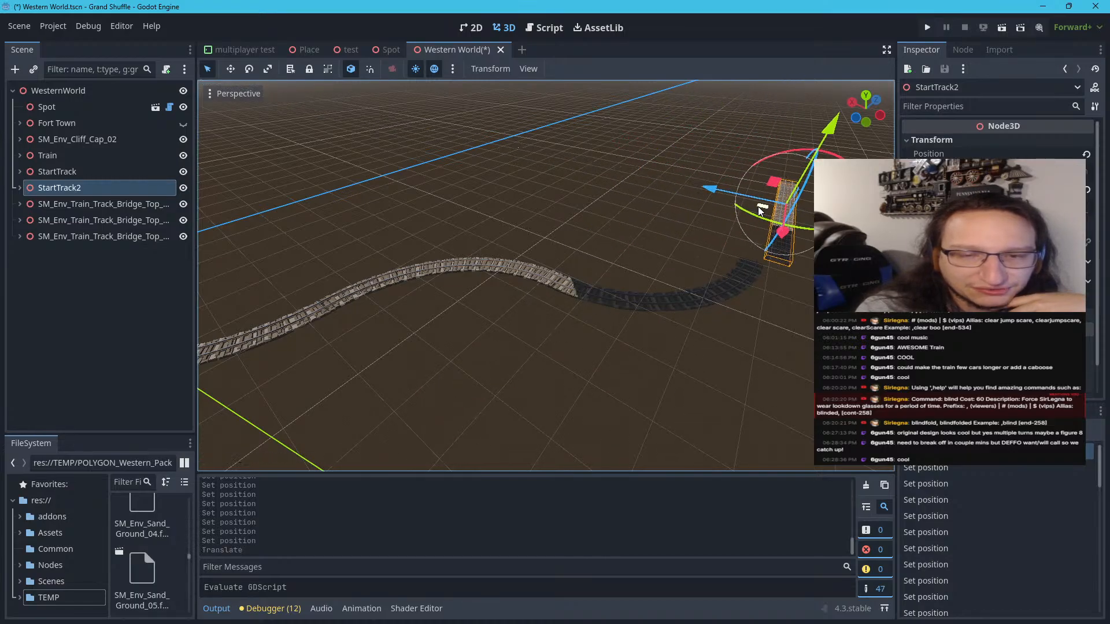
Move StartTrack2 against the end of the newest curve, to about X -101.4 m and Z 111.1 m
key("w")
scroll(759, 207, "up", 2)
right_click_drag(758, 206, 925, 151)
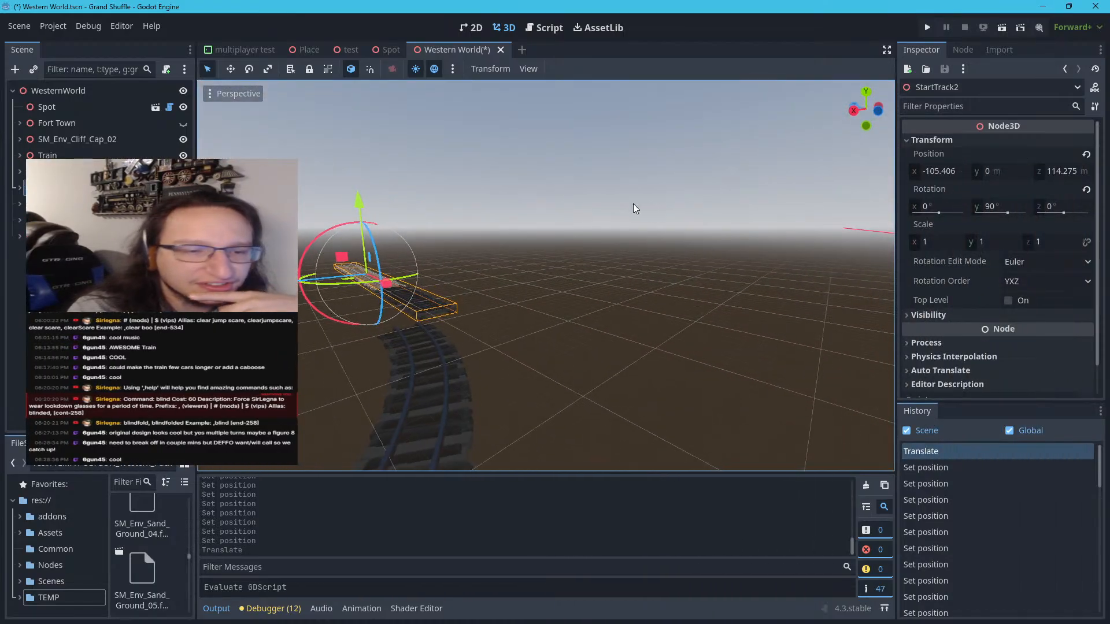
scroll(633, 204, "up", 3)
right_click_drag(577, 184, 486, 191)
scroll(577, 184, "up", 6)
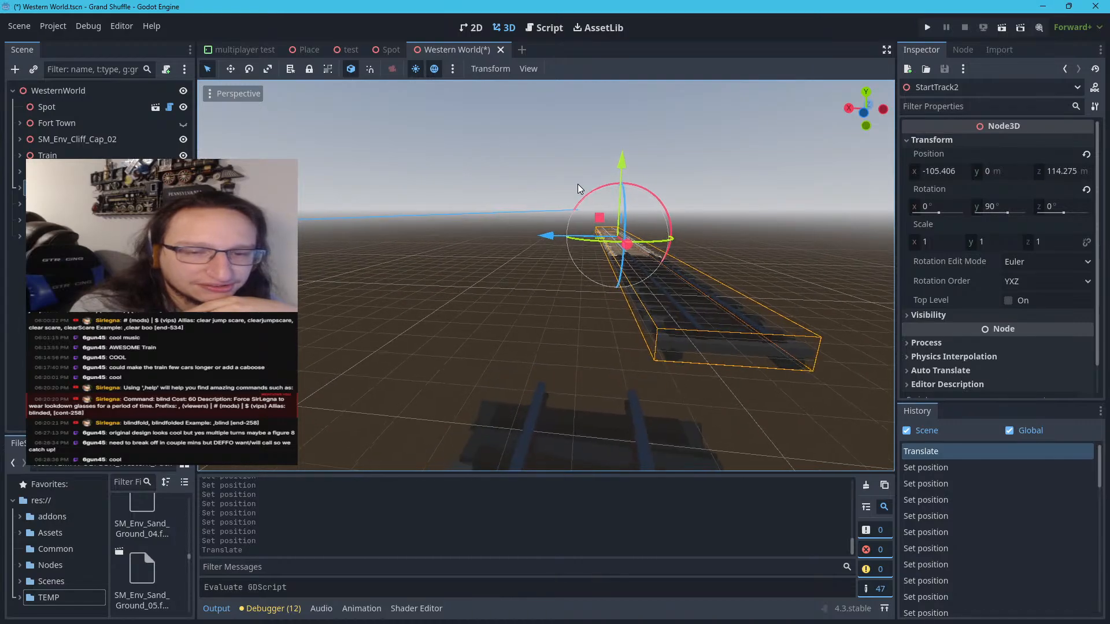
mouse_move(578, 183)
right_mouse_down()
mouse_move(553, 277)
mouse_move(535, 292)
mouse_move(573, 177)
mouse_move(590, 177)
right_mouse_up()
key("s")
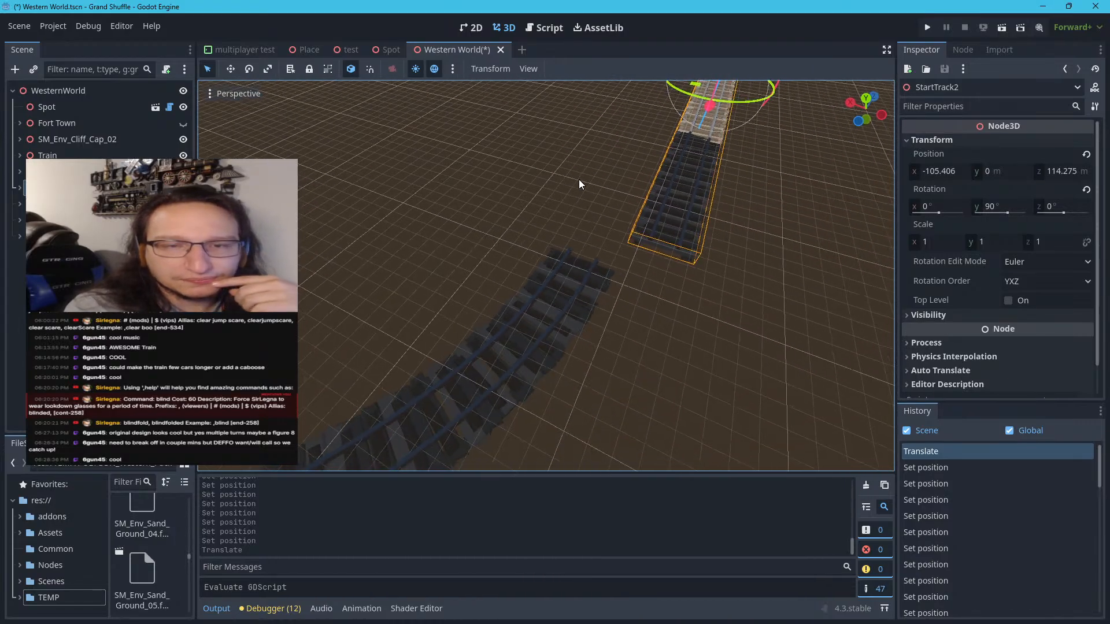
scroll(578, 179, "up", 2)
scroll(626, 152, "down", 5)
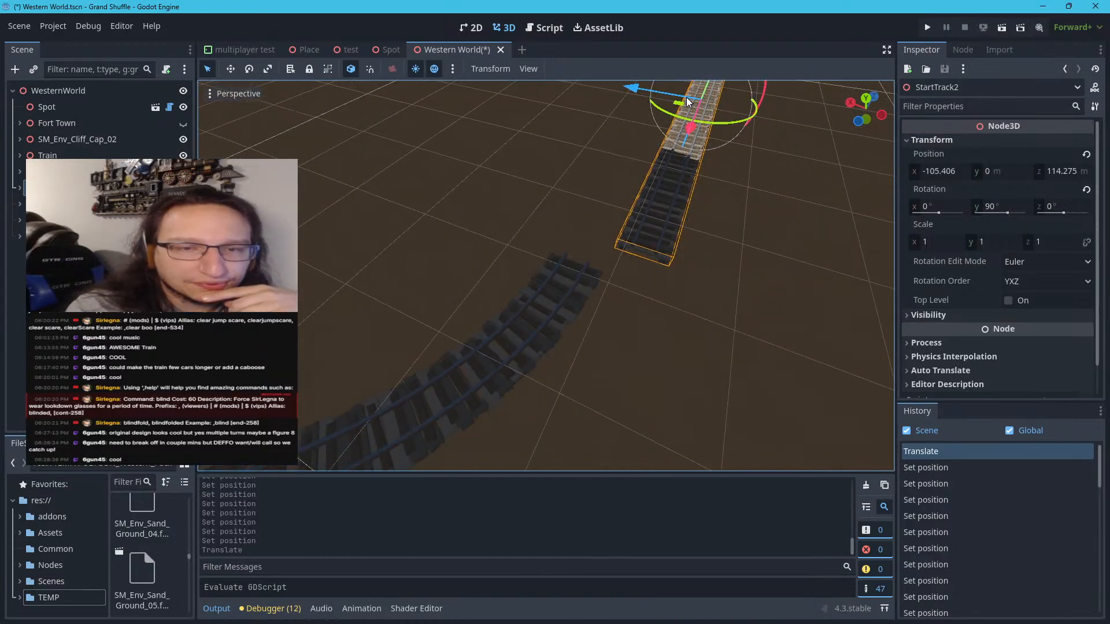
left_click_drag(679, 102, 644, 108)
scroll(655, 259, "up", 5)
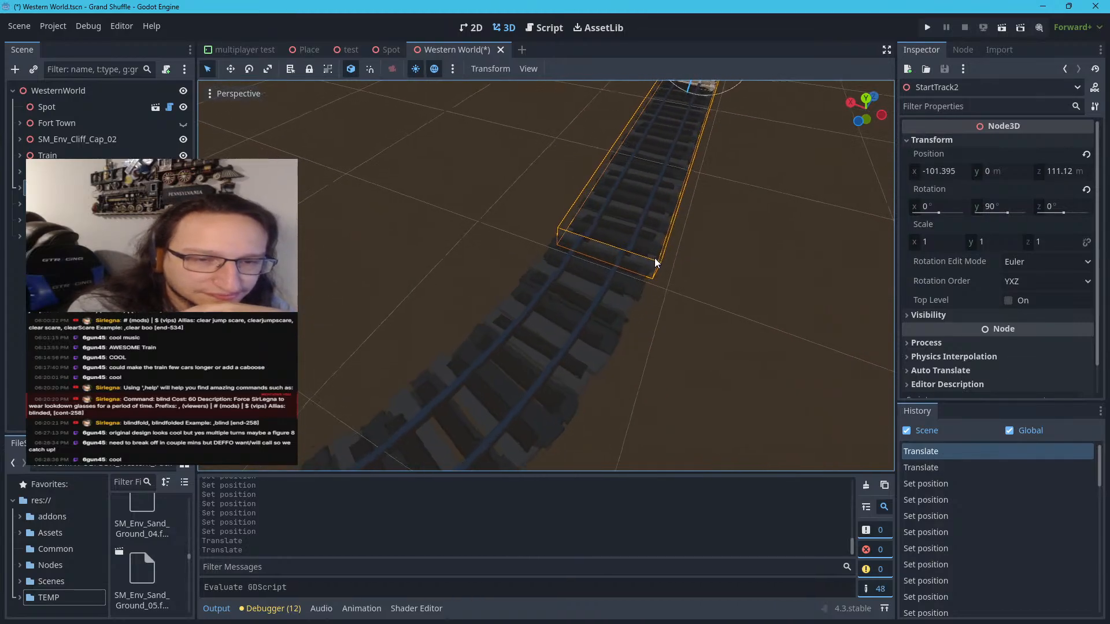
Try -101 m for StartTrack2's X position while viewing its joint with the curve up close
scroll(654, 258, "up", 7)
scroll(658, 248, "down", 4)
right_click_drag(659, 246, 720, 179)
scroll(544, 283, "up", 2)
right_click_drag(479, 294, 400, 306)
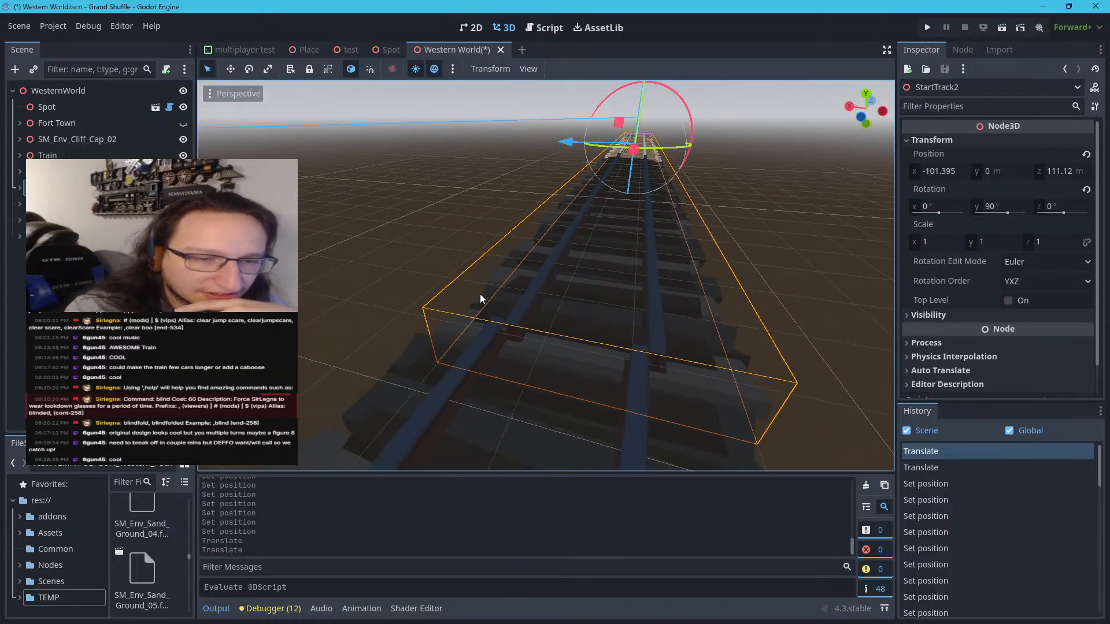
scroll(480, 294, "up", 5)
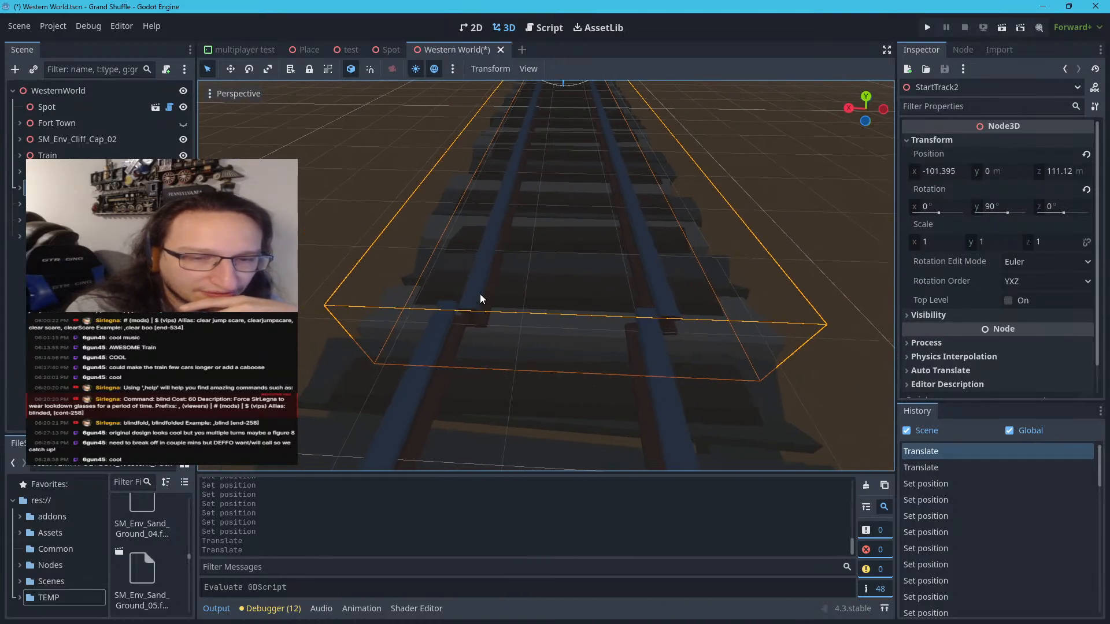
left_click(957, 173)
left_click(967, 172)
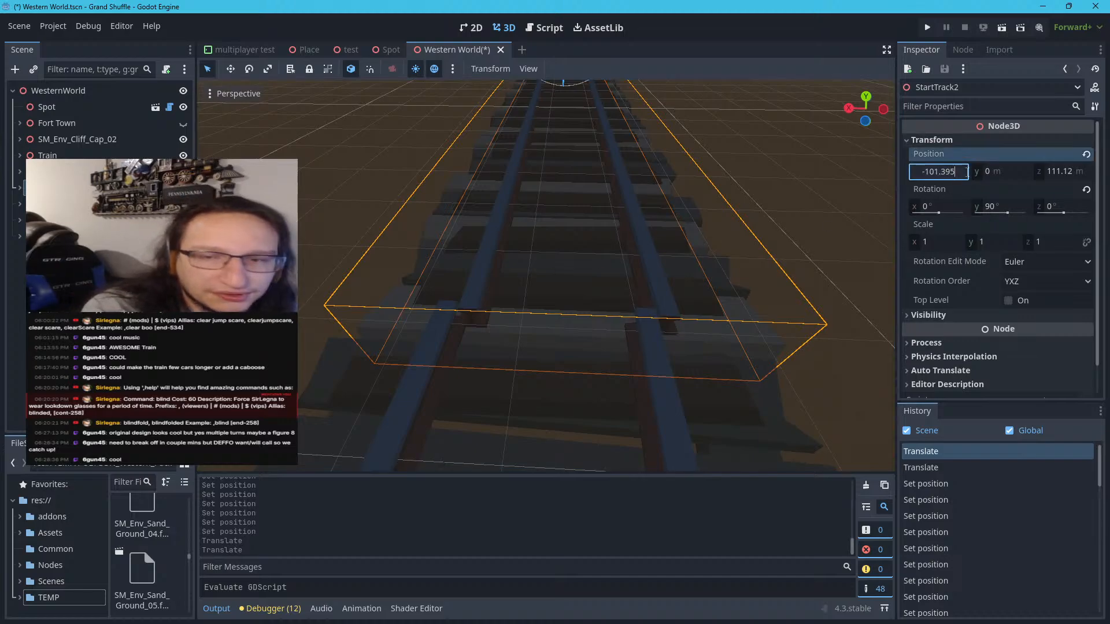
key("BackSpace")
key("BackSpace")
key("BackSpace")
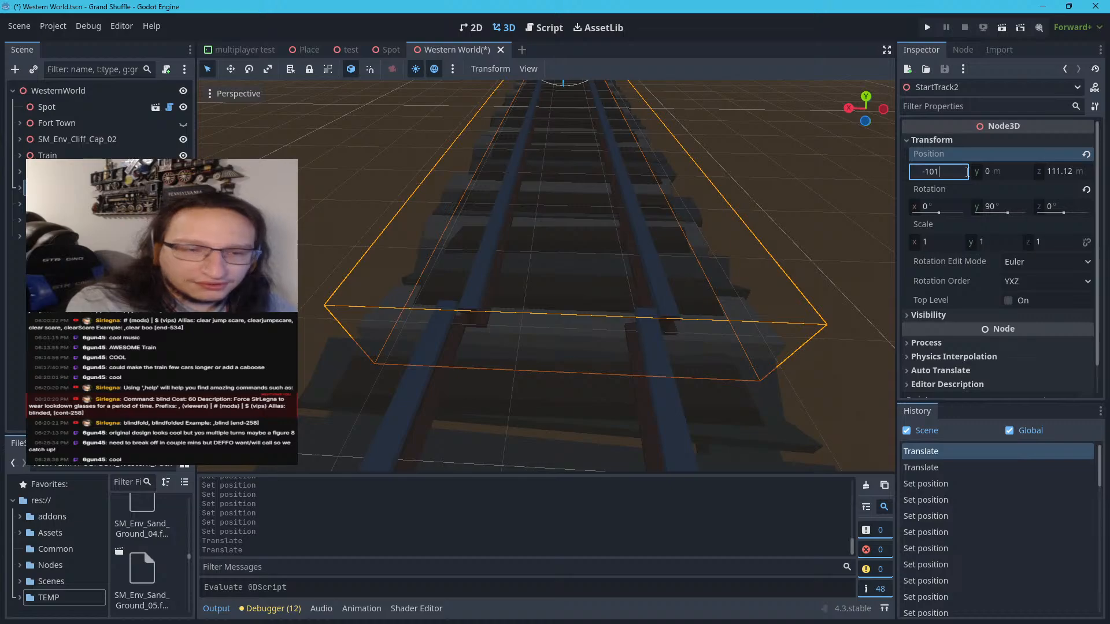
key("Return")
Try -102 m for StartTrack2's X position and set it to -101.2 m to line up the rails
left_click(968, 172)
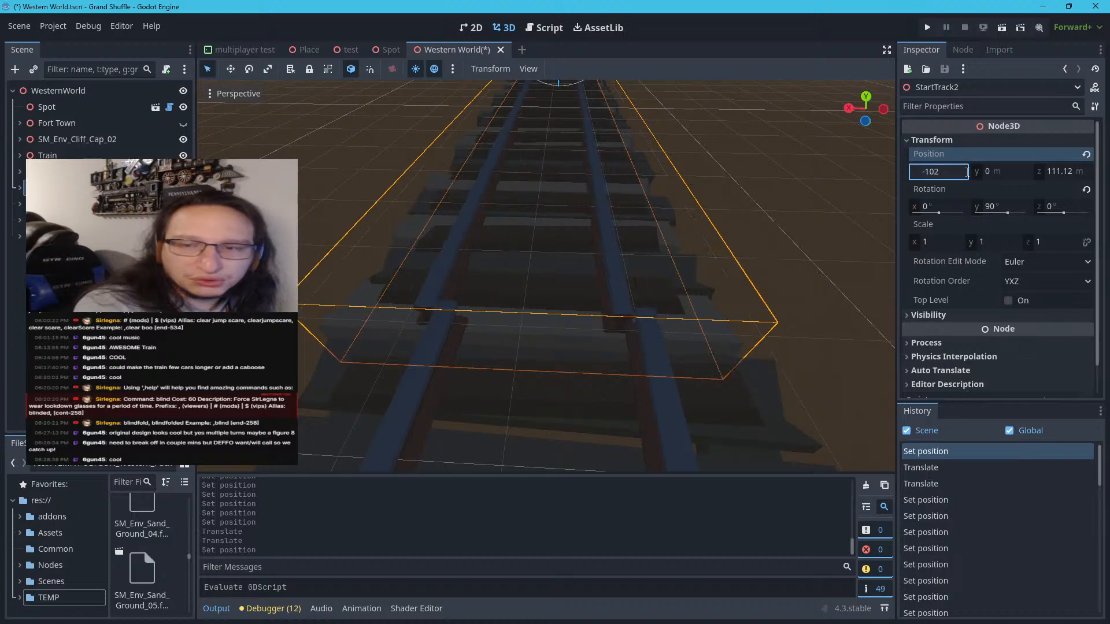
key("Return")
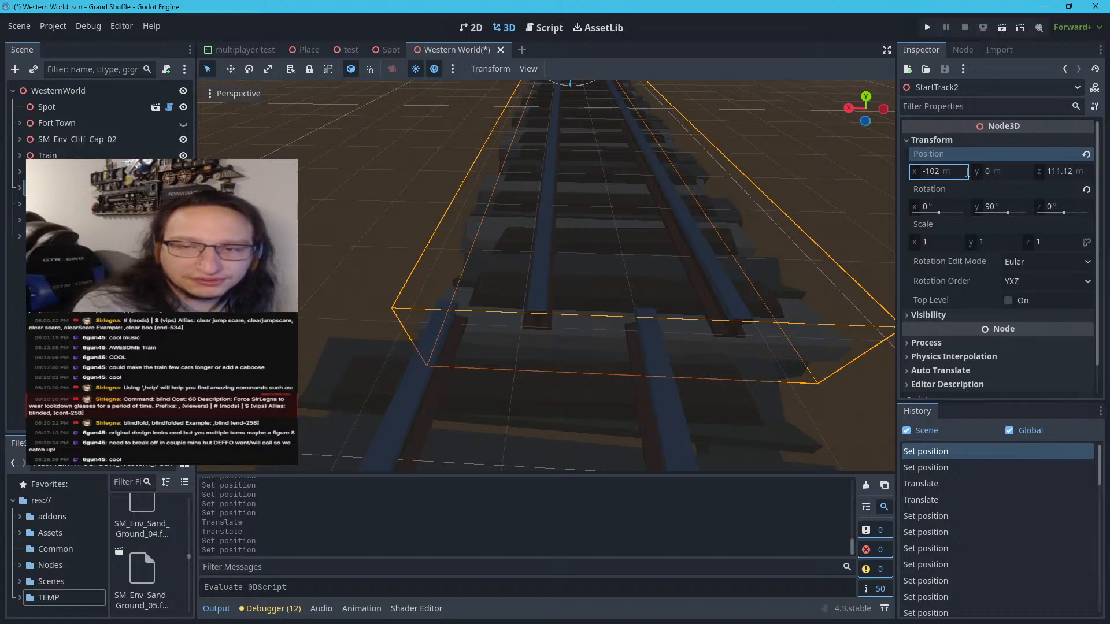
left_click(968, 171)
key("Return")
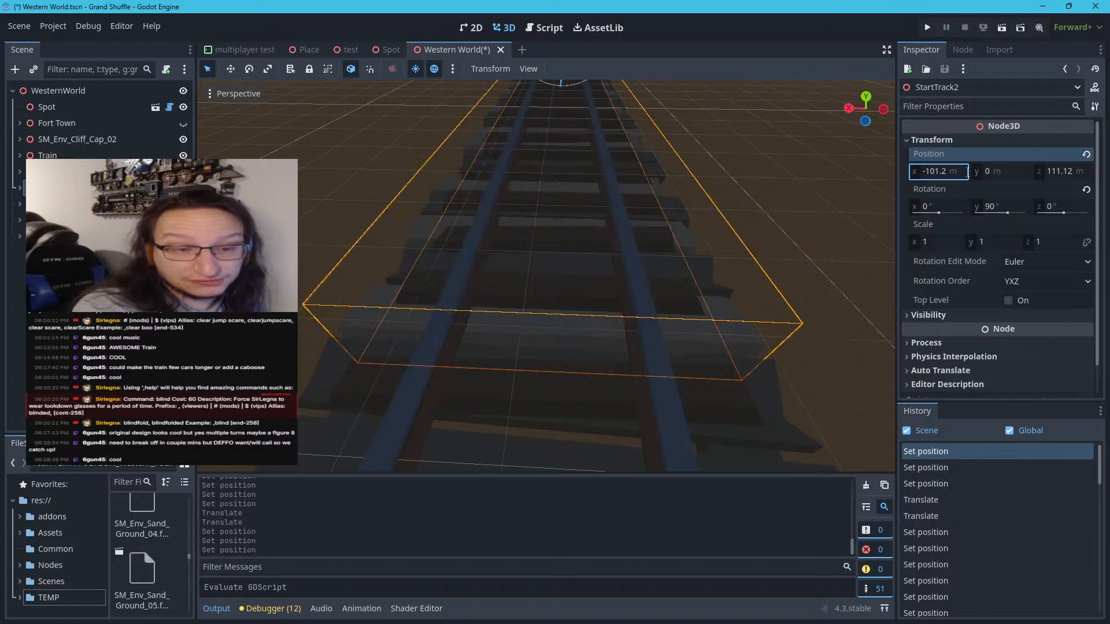
Try 111, 110 and 112 m for StartTrack2's Z position
left_click(1068, 170)
type("111")
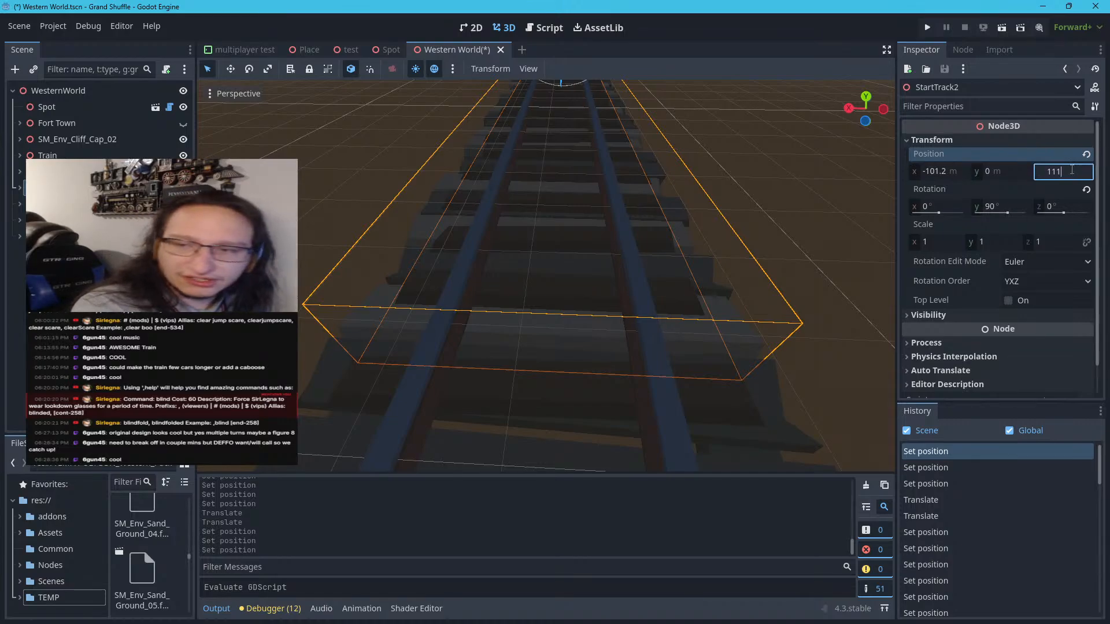
key("Return")
left_click(1071, 171)
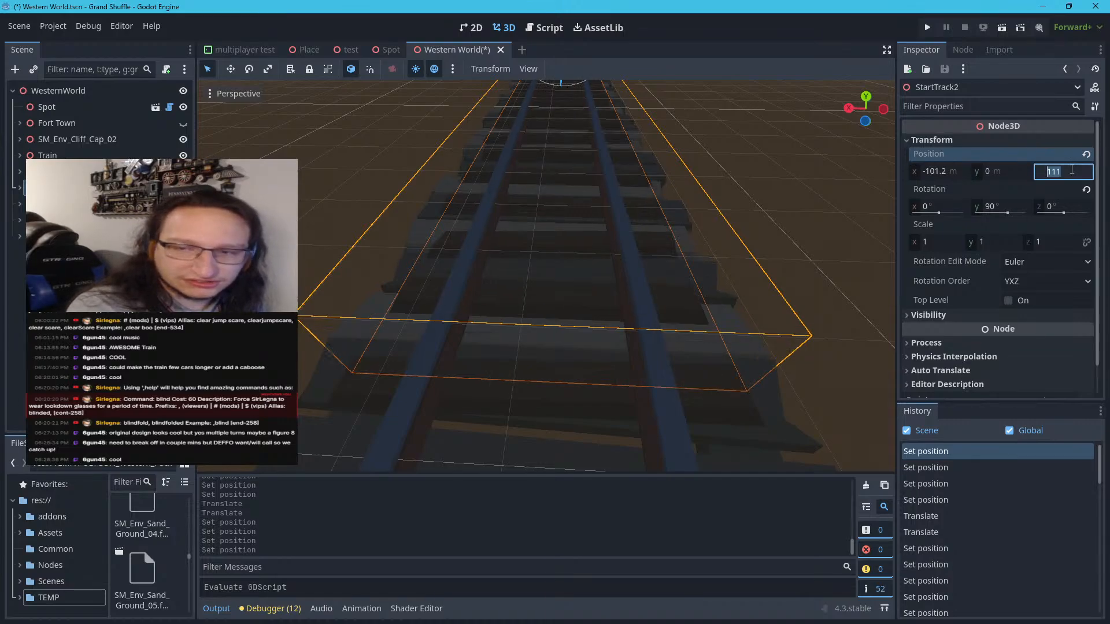
key("Return")
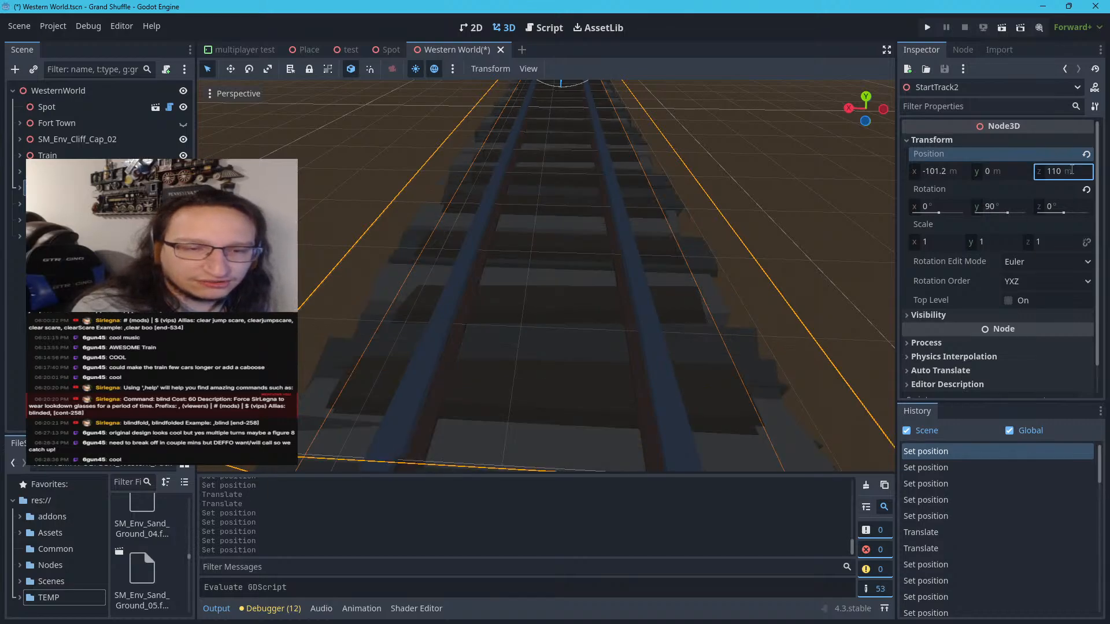
scroll(568, 344, "down", 3)
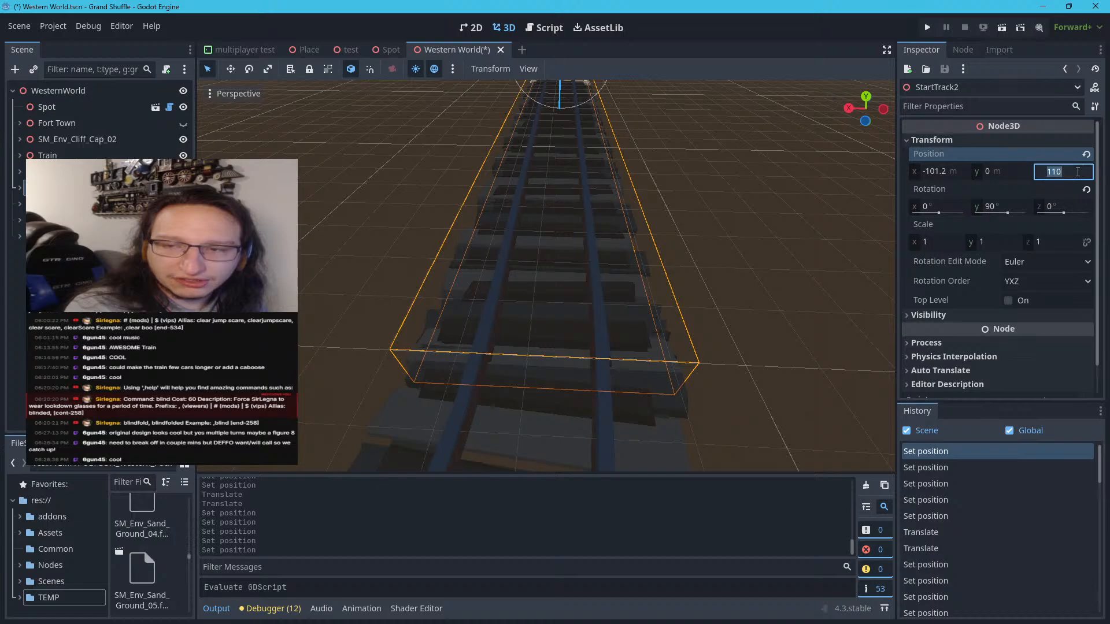
key("Return")
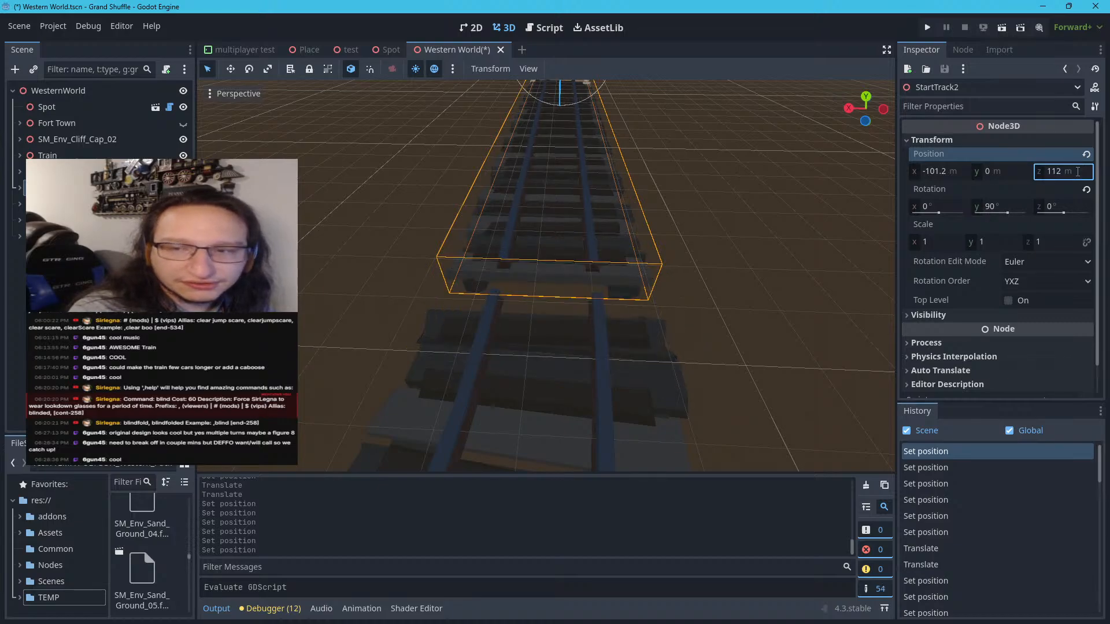
Try 111.25 m for StartTrack2's Z position, set it to 111.2 m, and deselect the section
scroll(620, 346, "up", 5)
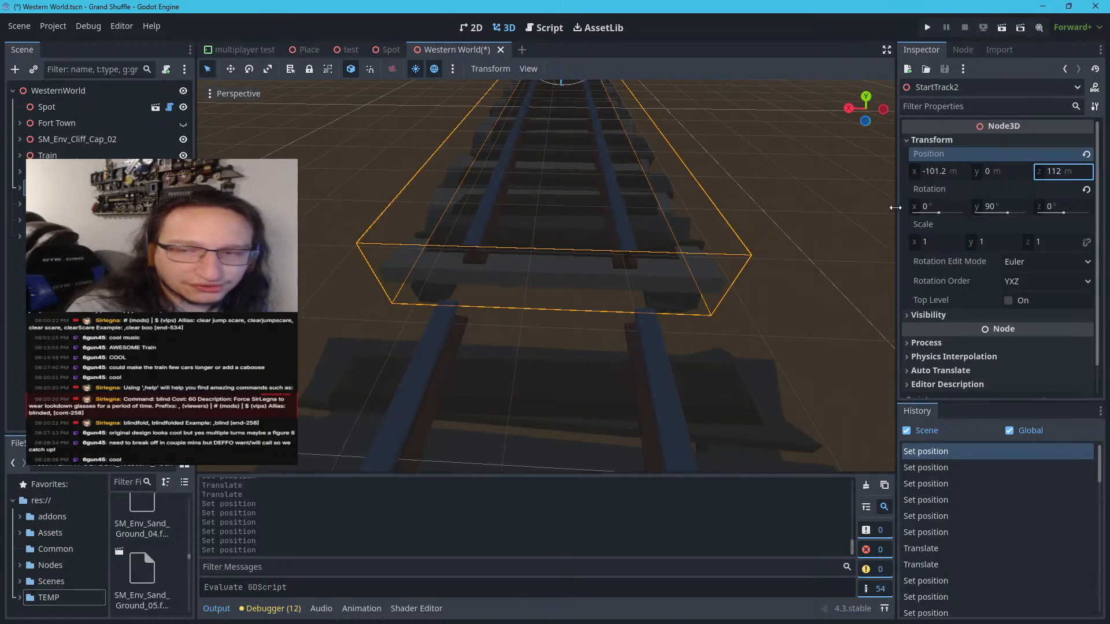
left_click(1070, 170)
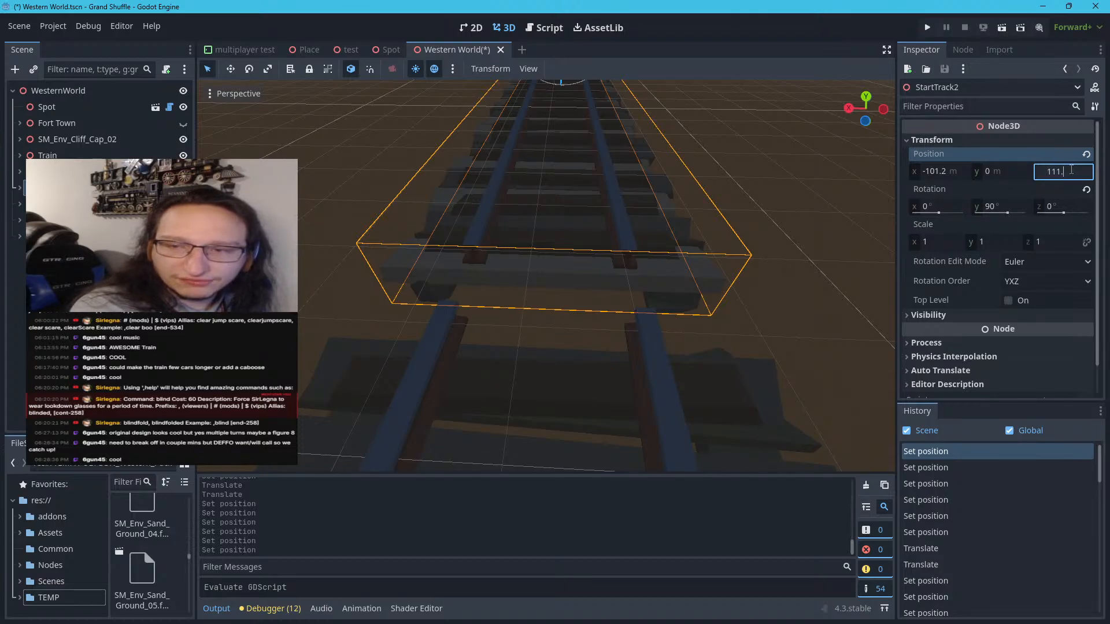
key("Return")
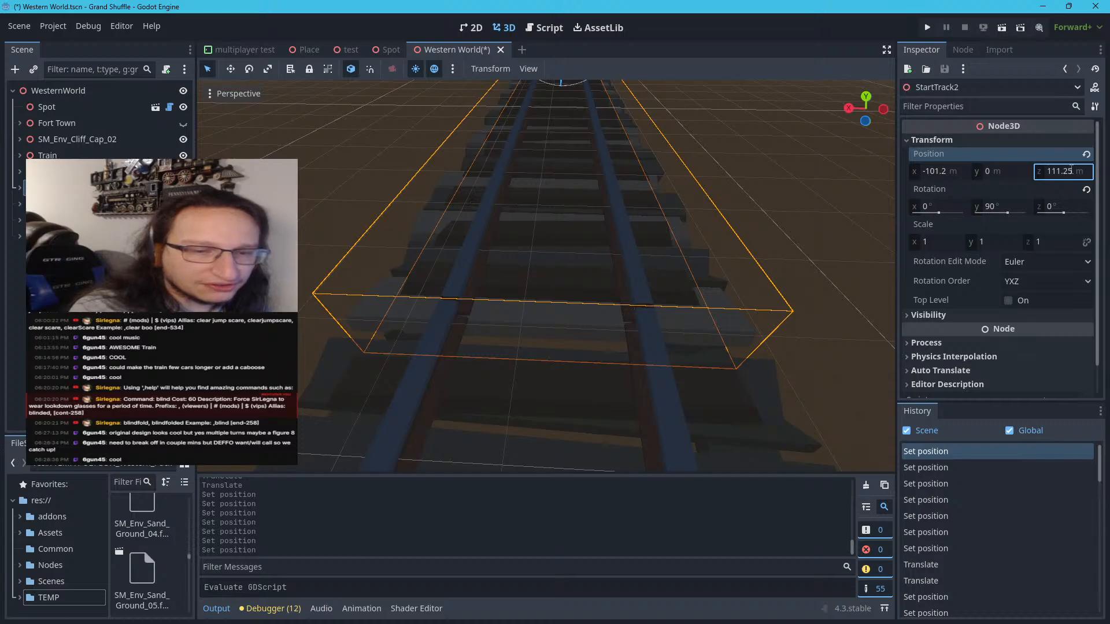
left_click(1072, 170)
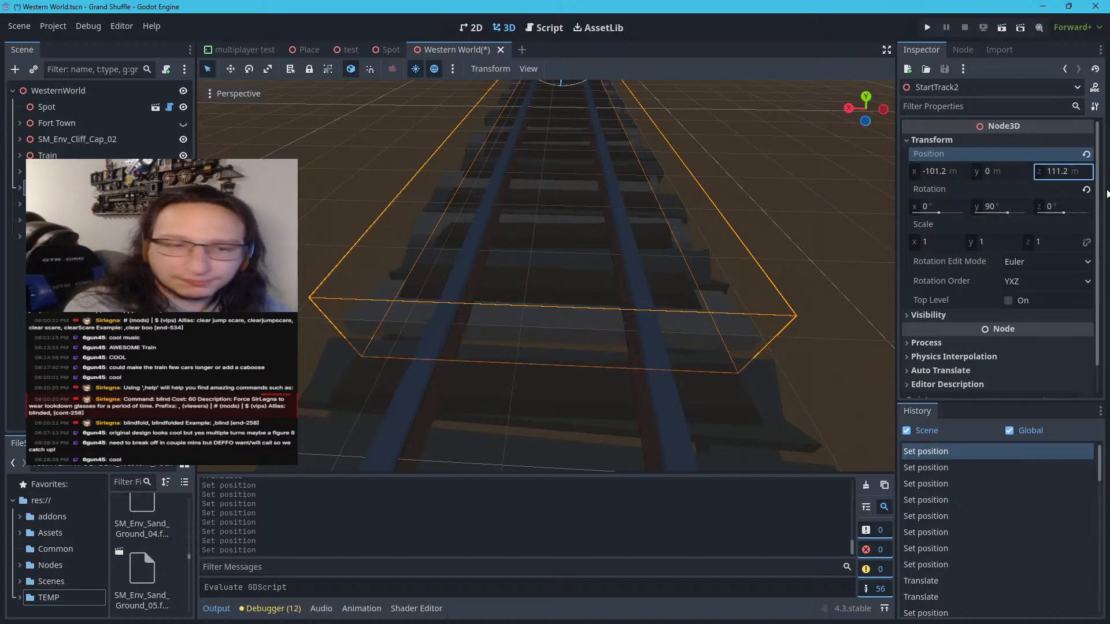
left_click(300, 250)
Review the whole track course and the area around the new straight section from several distances and angles
scroll(299, 250, "up", 3)
scroll(301, 247, "down", 20)
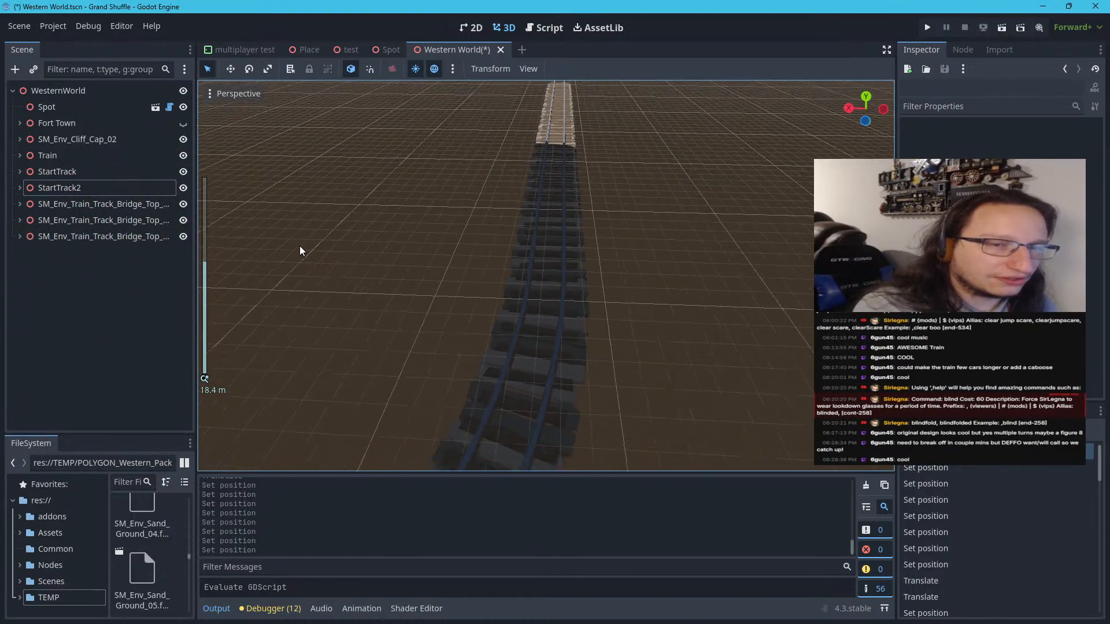
scroll(300, 248, "down", 6)
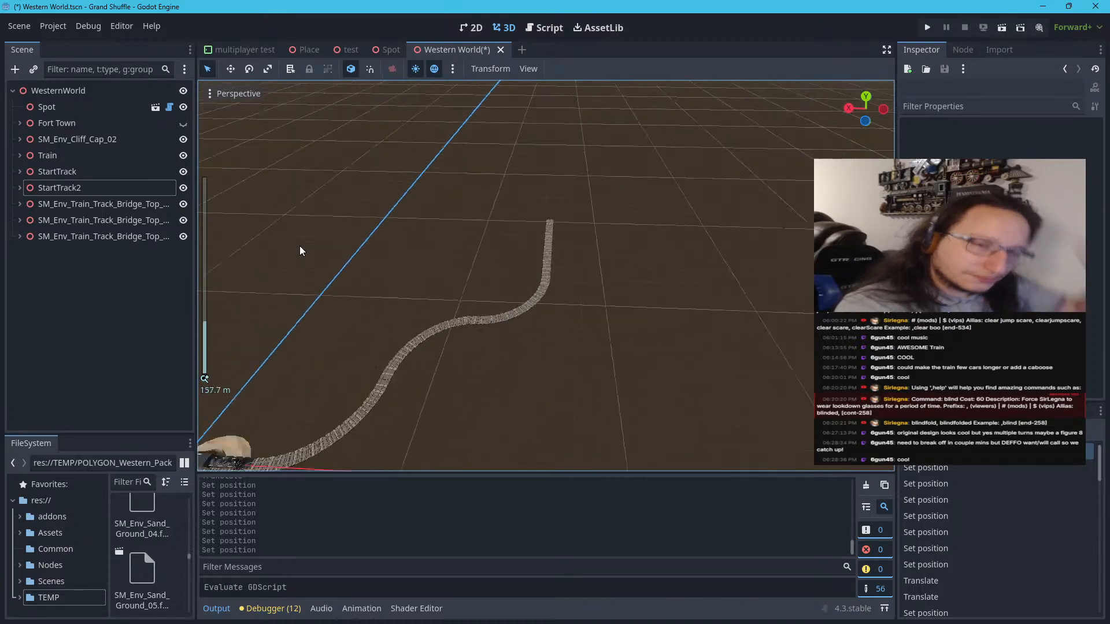
right_click_drag(301, 249, 234, 248)
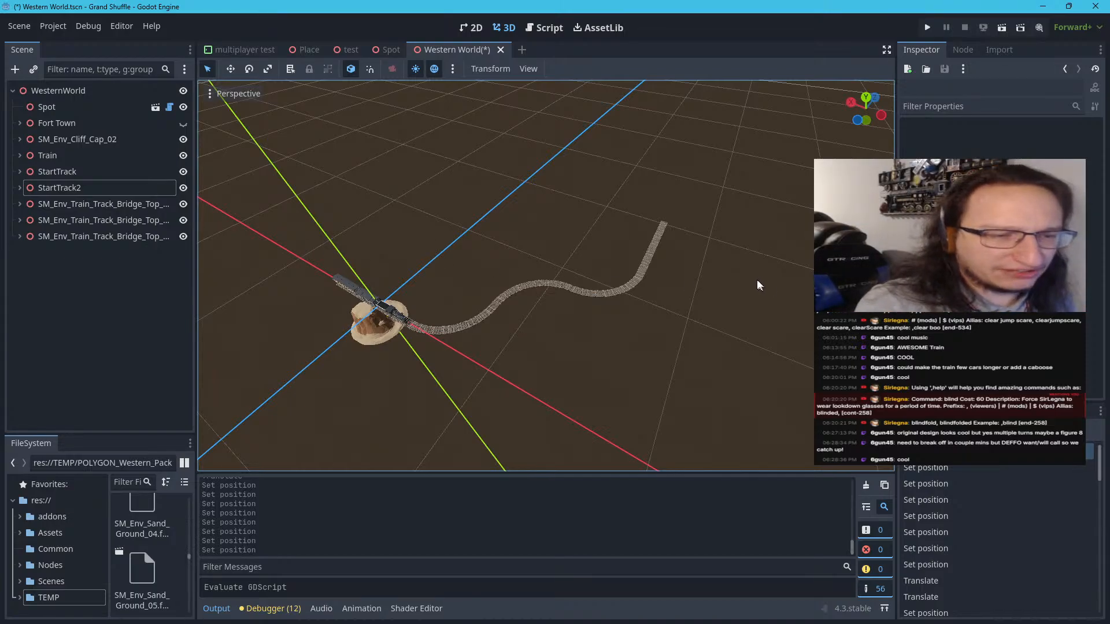
scroll(757, 279, "up", 6)
right_click_drag(677, 255, 730, 194)
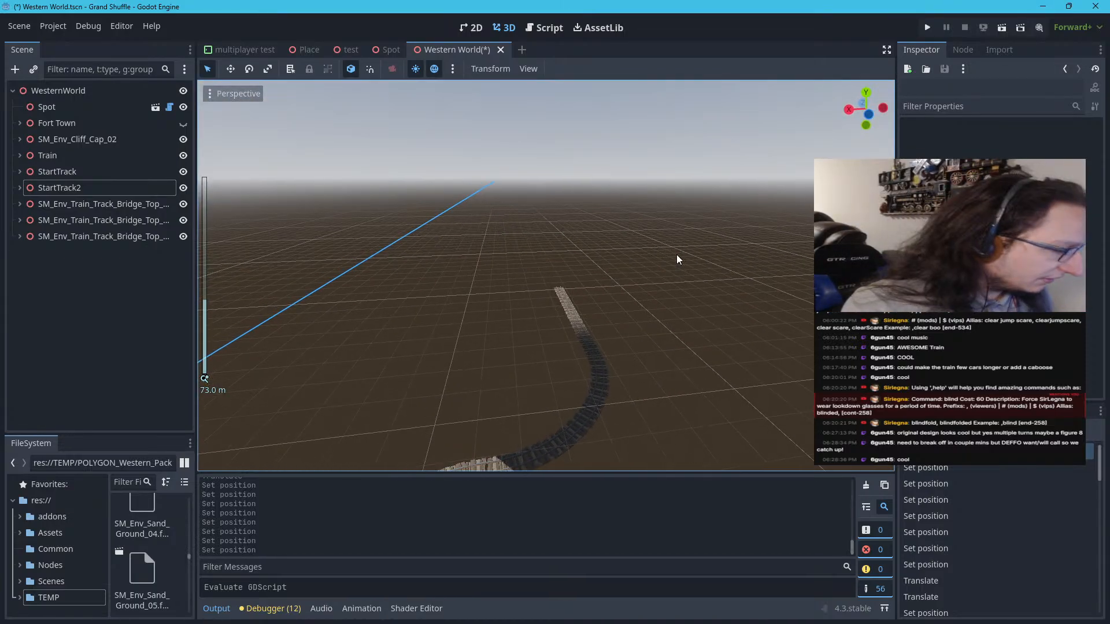
right_click_drag(650, 262, 477, 298)
key("w")
key("w")
key("s")
key("a")
scroll(479, 298, "down", 2)
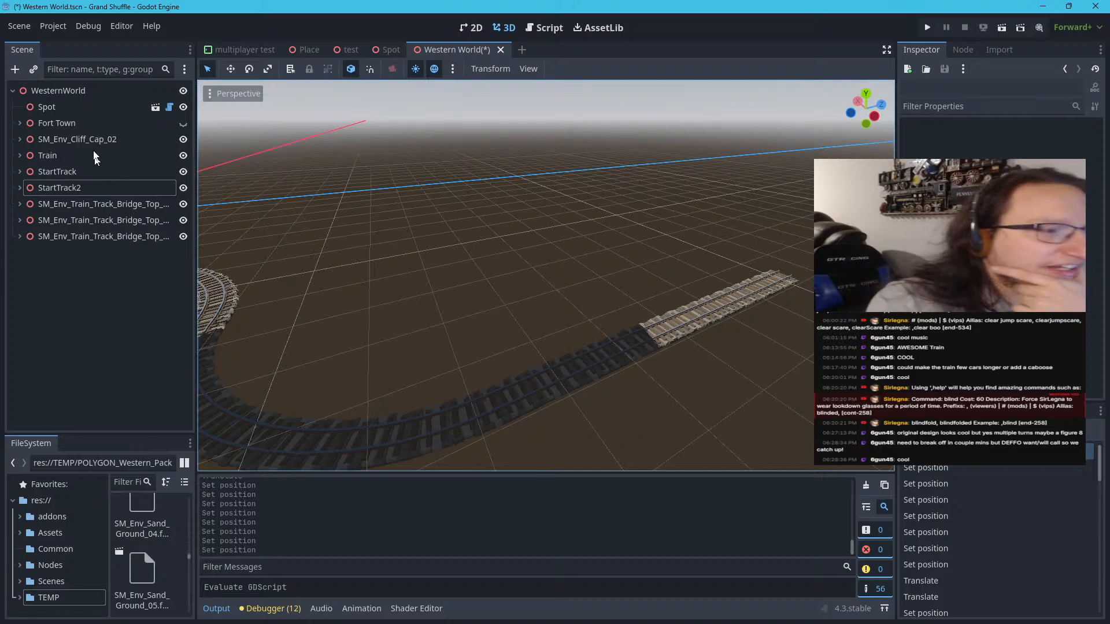
Make Fort Town visible and move it from the start of the line to beside the new straight section
left_click(76, 123)
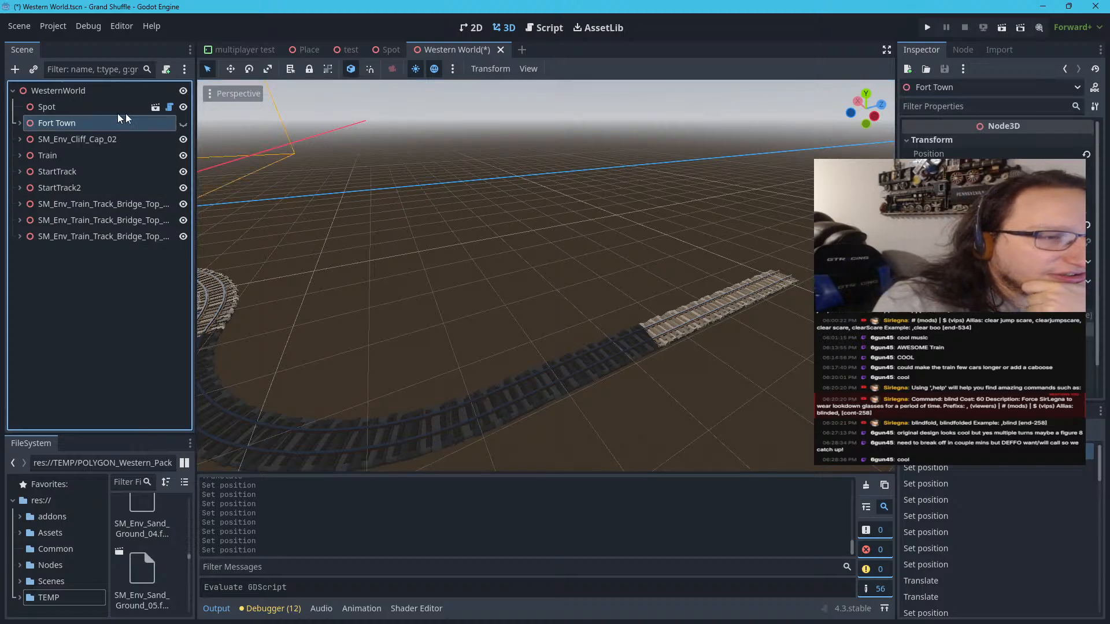
left_click(182, 123)
key("f")
scroll(310, 202, "down", 3)
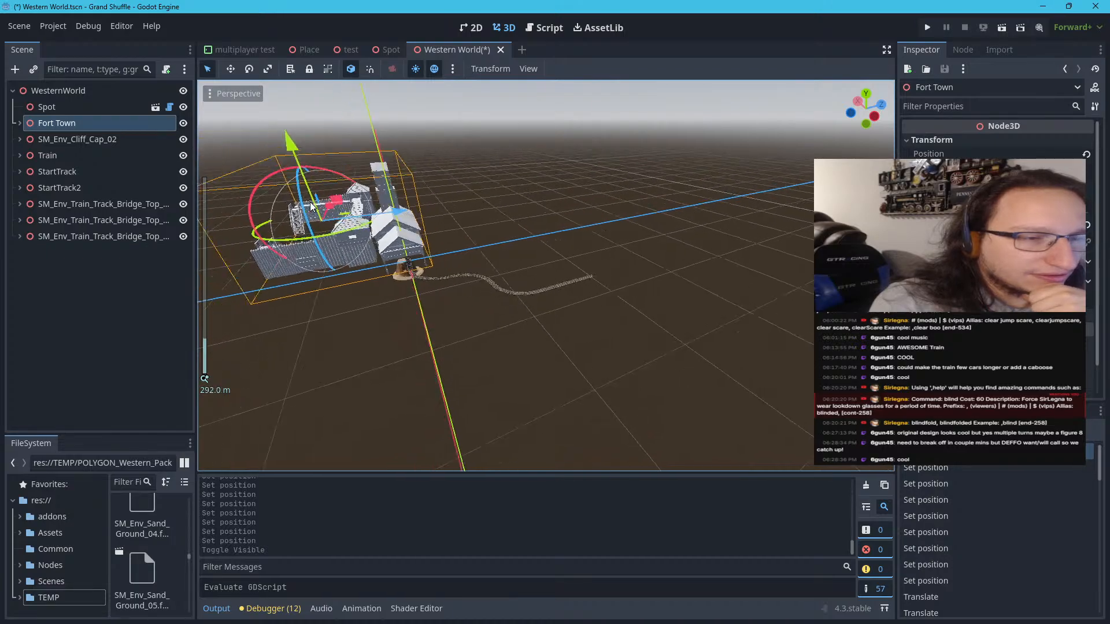
scroll(310, 203, "up", 3)
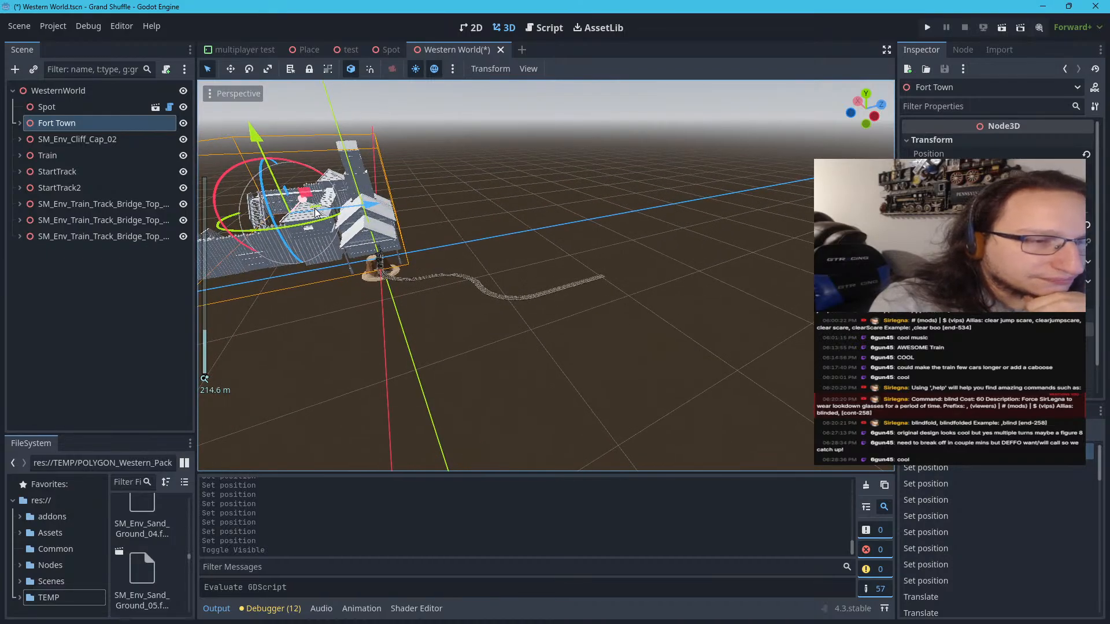
left_click_drag(315, 206, 542, 203)
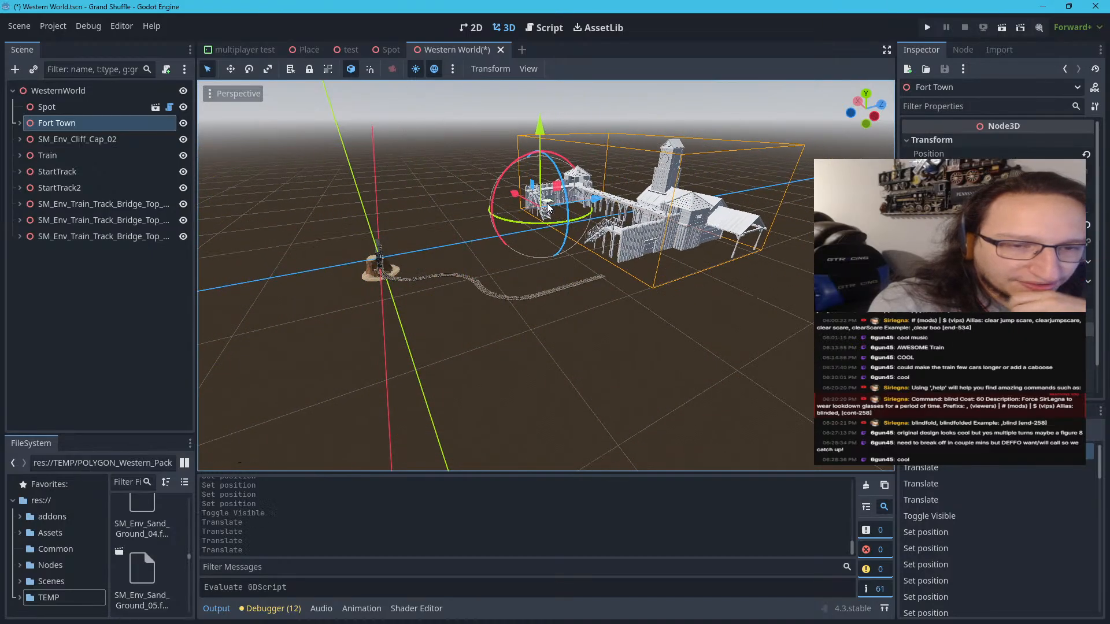
scroll(557, 226, "up", 8)
right_click_drag(559, 212, 611, 172)
scroll(560, 213, "up", 8)
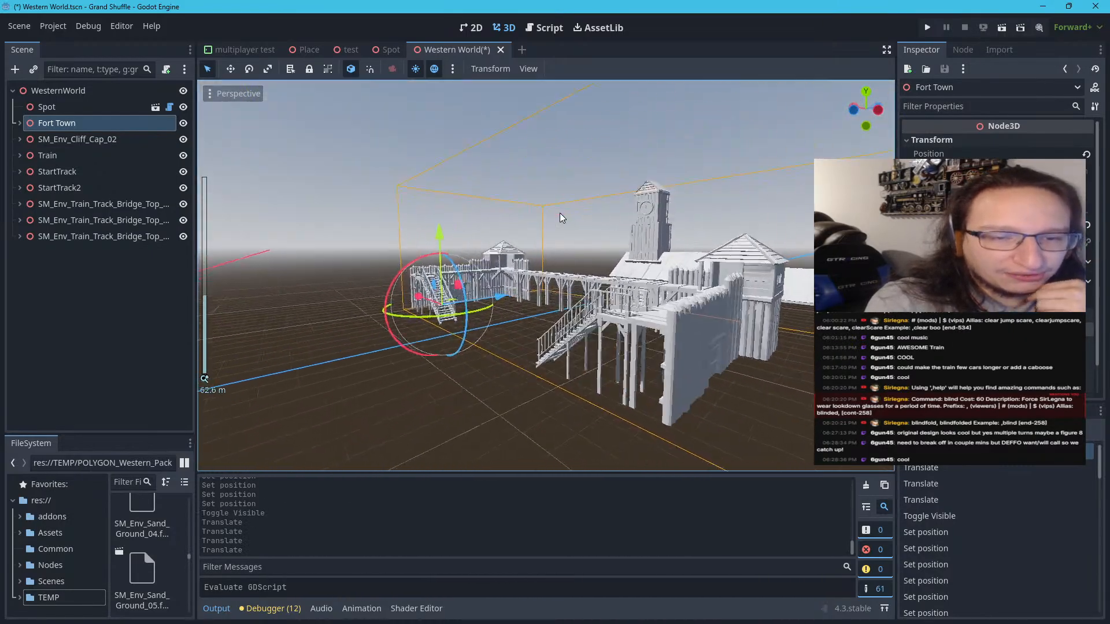
Examine Fort Town and the nearby track end from several angles and select the fort's train station building
right_click_drag(553, 216, 665, 295)
scroll(511, 215, "down", 8)
right_click_drag(512, 215, 535, 260)
scroll(511, 218, "down", 8)
scroll(429, 210, "up", 6)
scroll(429, 222, "up", 4)
scroll(408, 253, "up", 4)
scroll(408, 253, "down", 5)
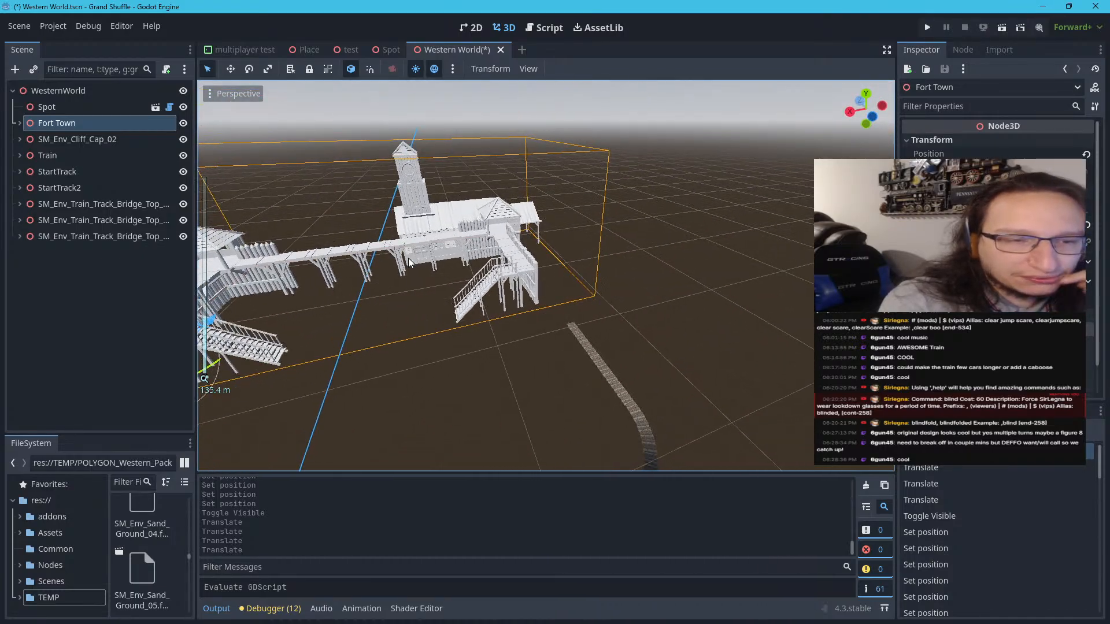
left_click(435, 223)
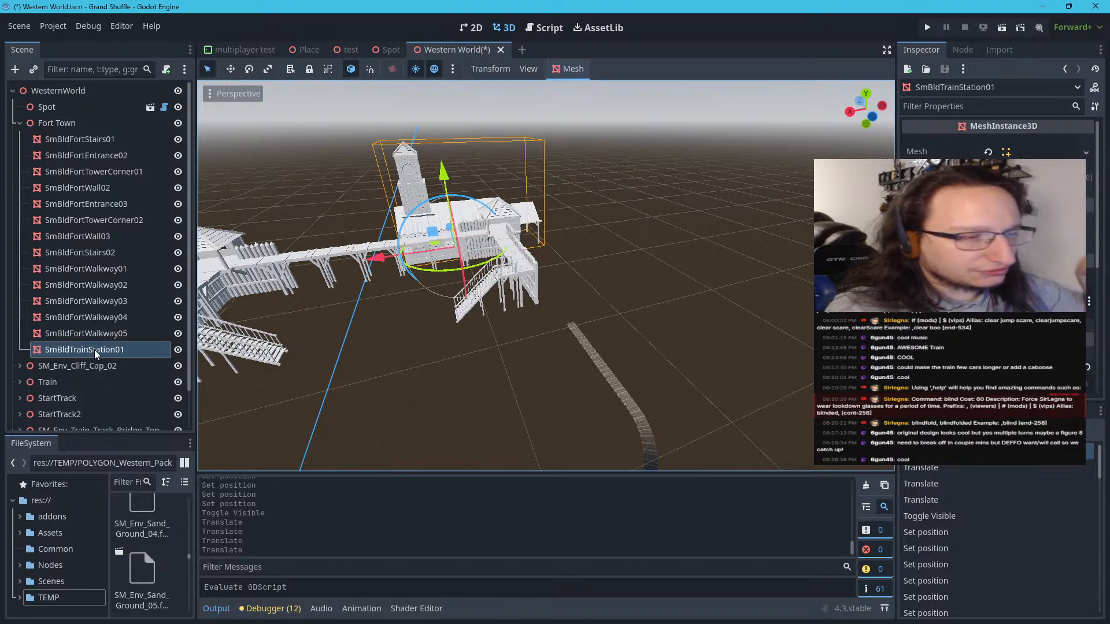
Filter the project files for the SM_Bld_TrainStation asset
left_click(124, 483)
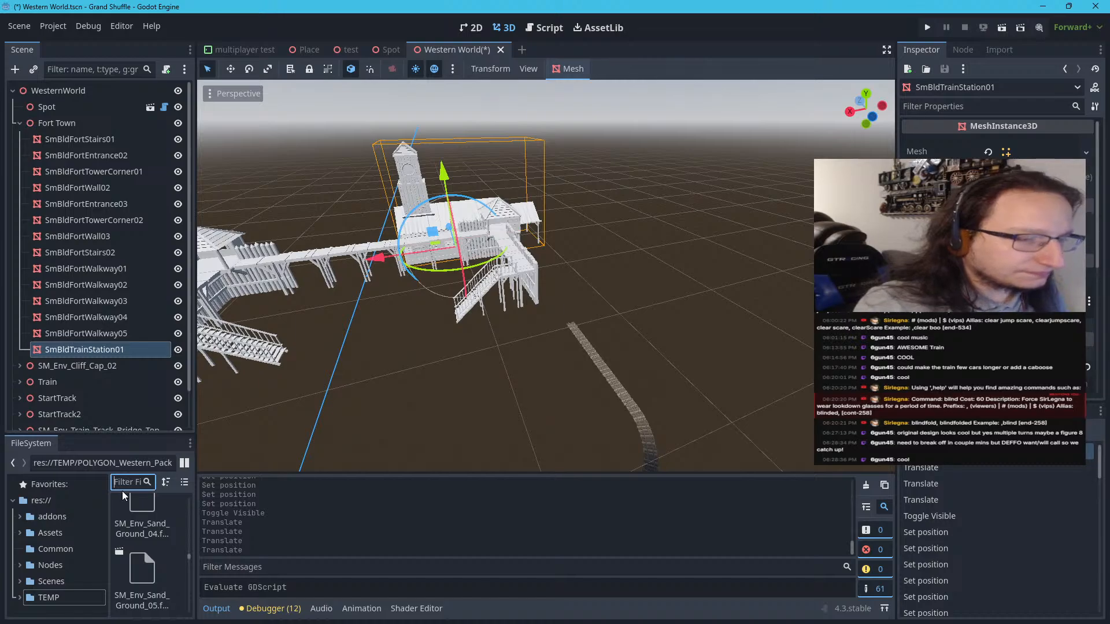
type("Smb")
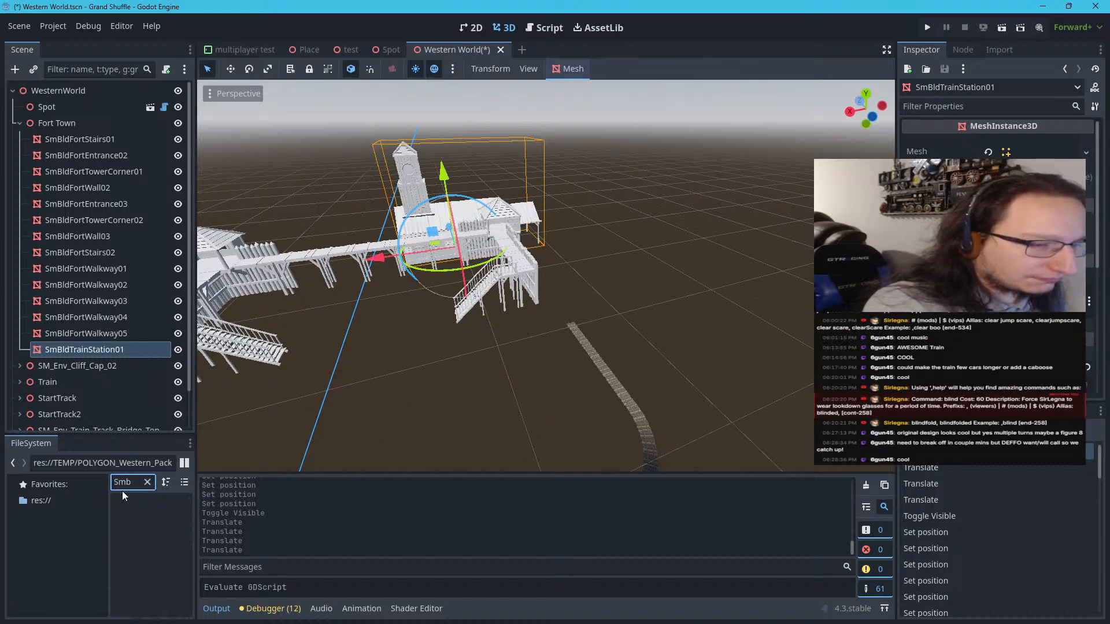
key("BackSpace")
type("Bld")
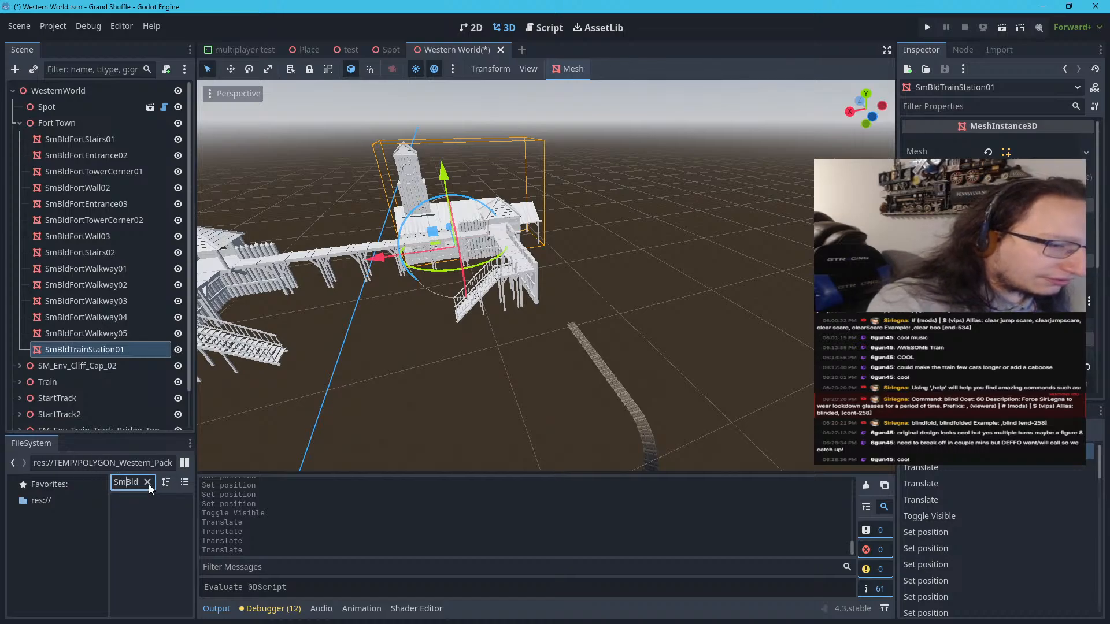
key("BackSpace")
key("BackSpace")
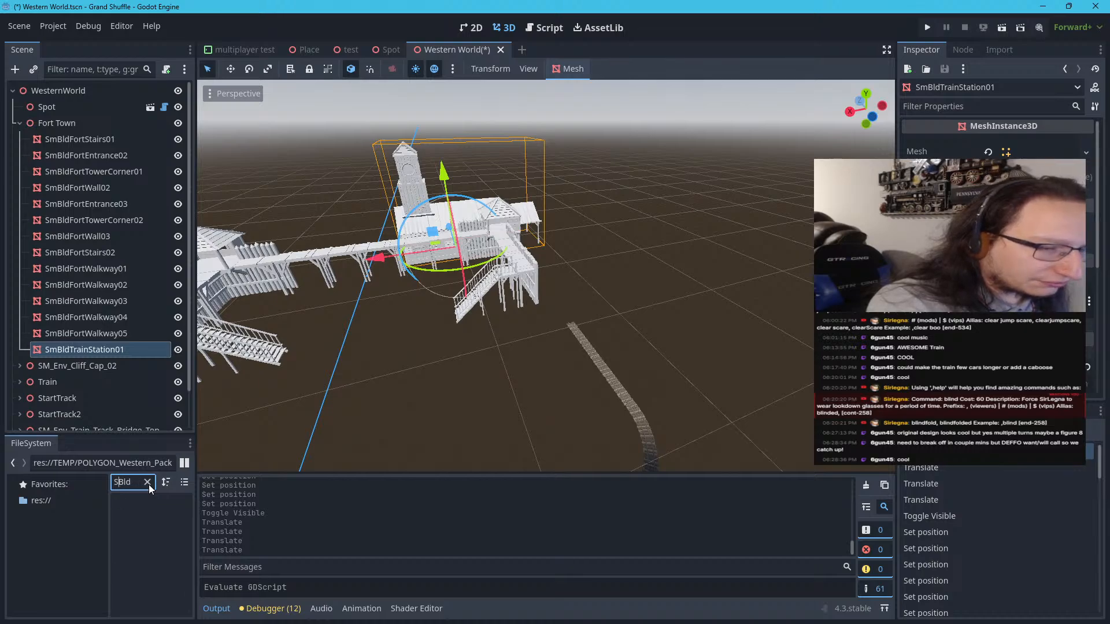
type("SM")
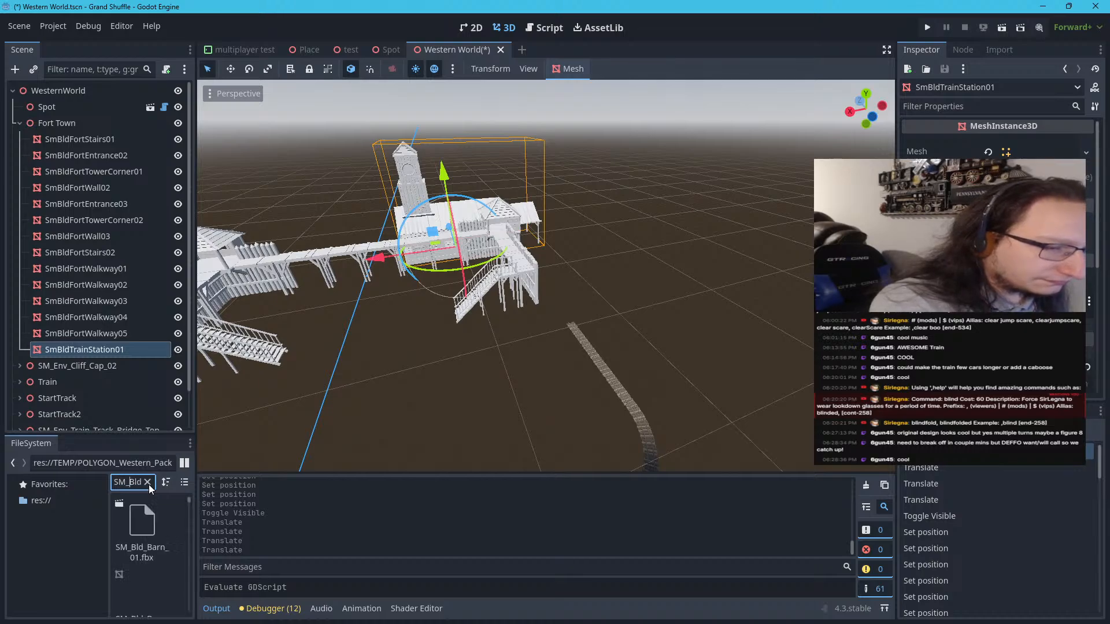
type("_Train")
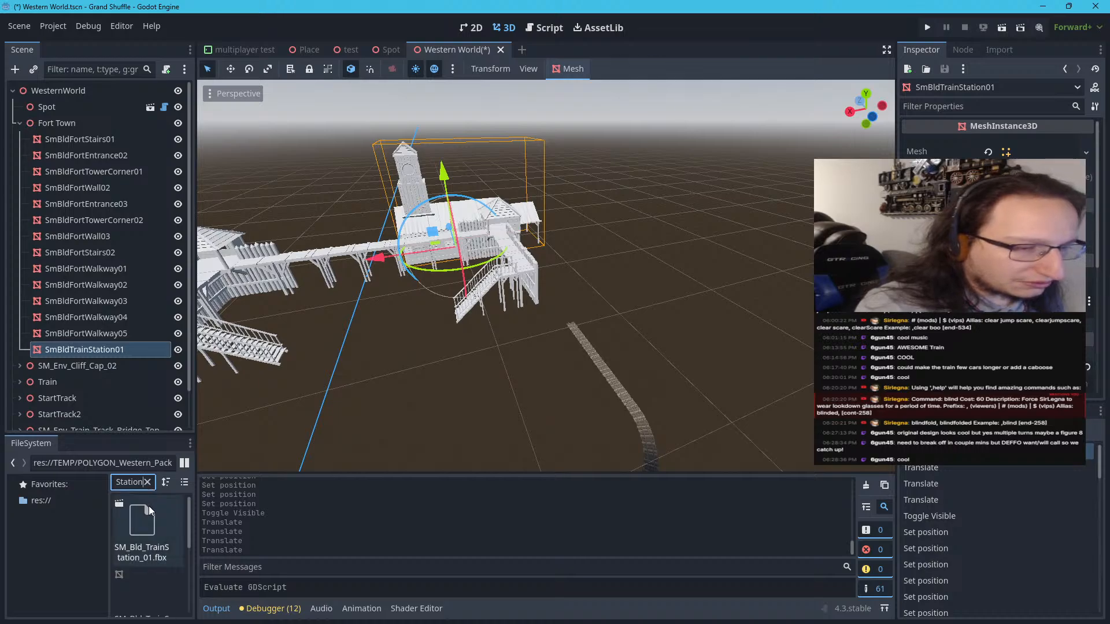
Add SM_Bld_TrainStation_01 to the scene near Fort Town and set its Y position to 0
left_click_drag(148, 510, 515, 287)
scroll(515, 287, "down", 6)
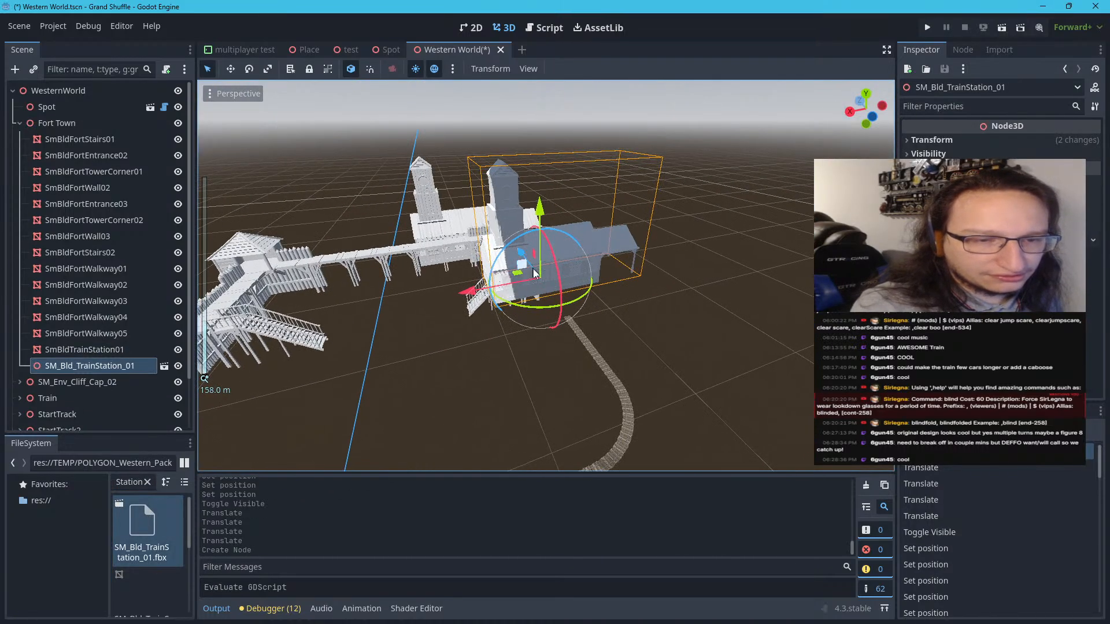
left_click(1033, 139)
left_click(1009, 171)
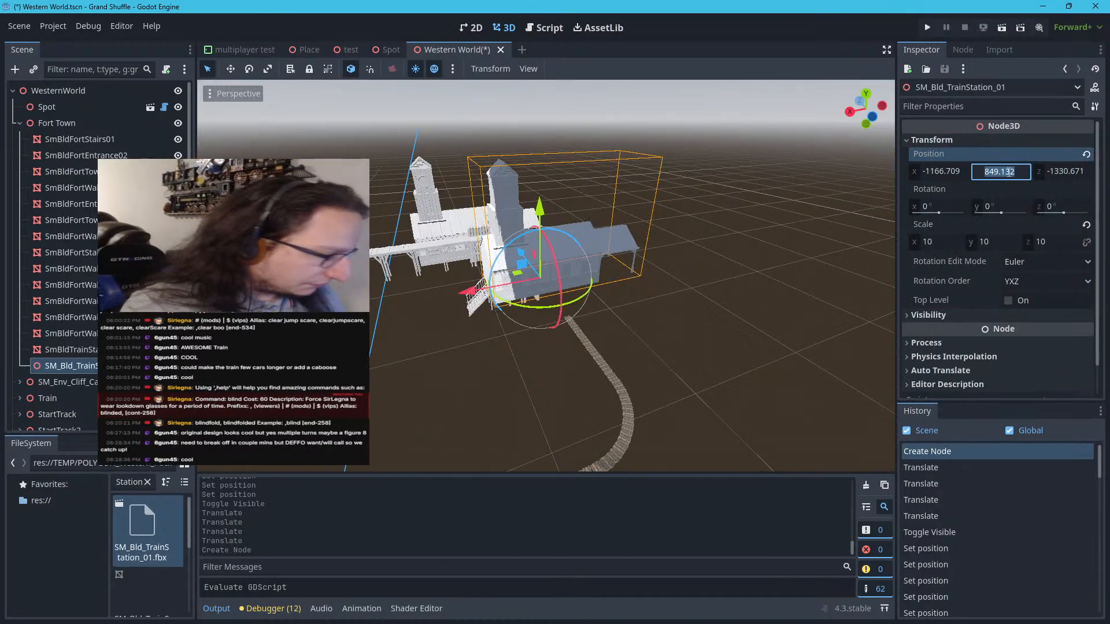
type("0")
key("Return")
scroll(470, 373, "down", 6)
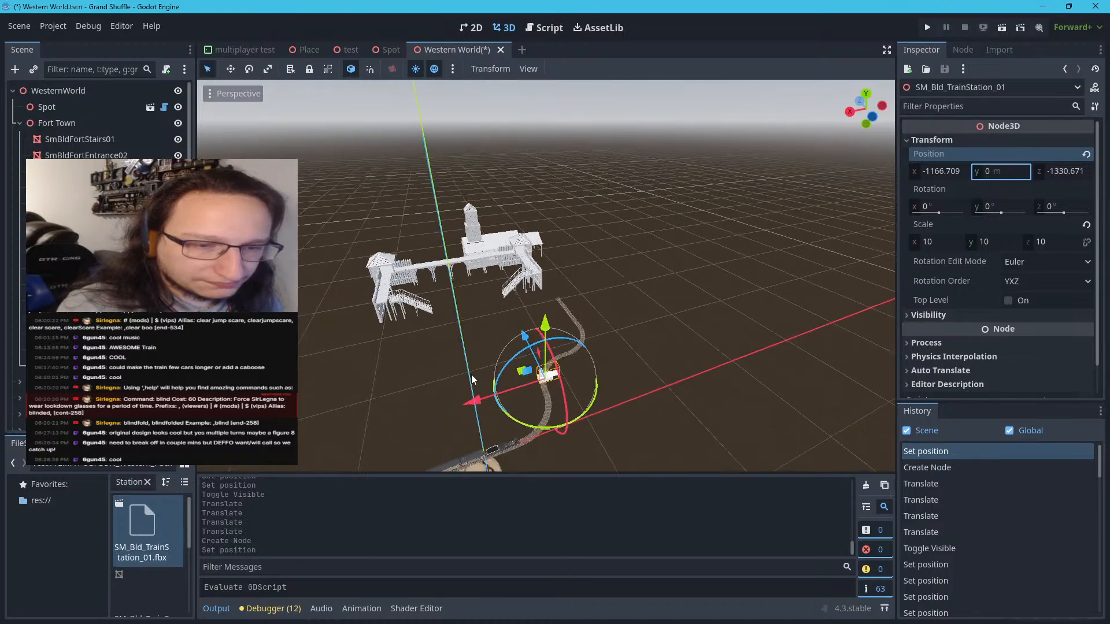
Move the added train station beside the new straight track, to about X -1532.5, Y 6.7, Z -557.7
scroll(513, 380, "up", 3)
left_click_drag(524, 435, 533, 315)
scroll(589, 318, "up", 2)
scroll(588, 318, "up", 5)
middle_click_drag(588, 318, 510, 362)
scroll(553, 383, "up", 6)
scroll(511, 362, "down", 9)
right_click_drag(510, 362, 508, 366)
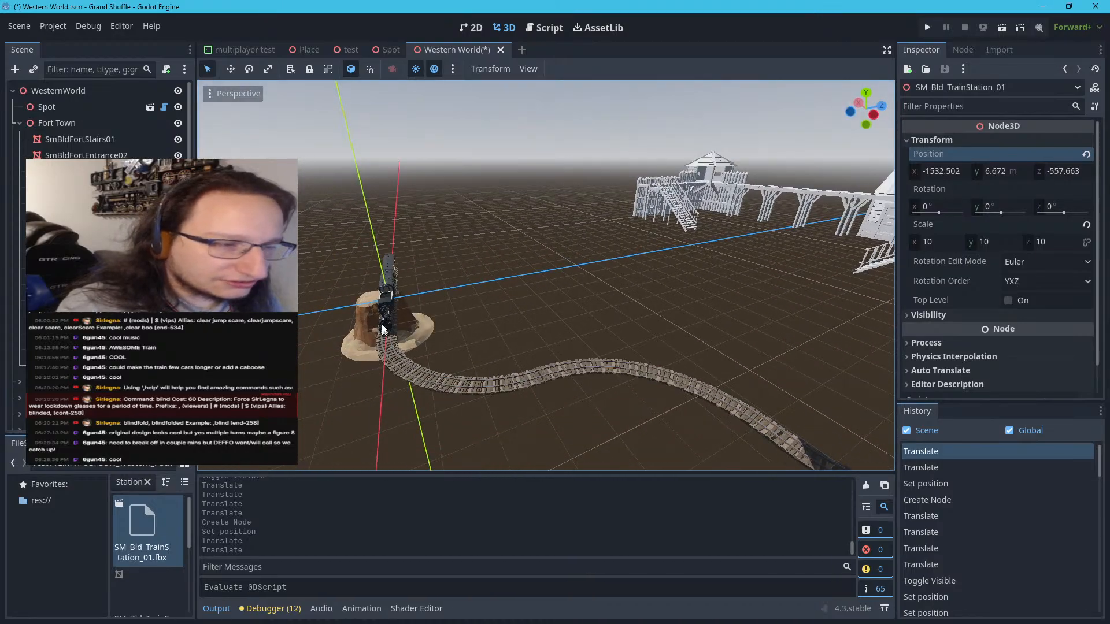
Duplicate the Train node and collapse the Fort Town and duplicated train branches
left_click(21, 123)
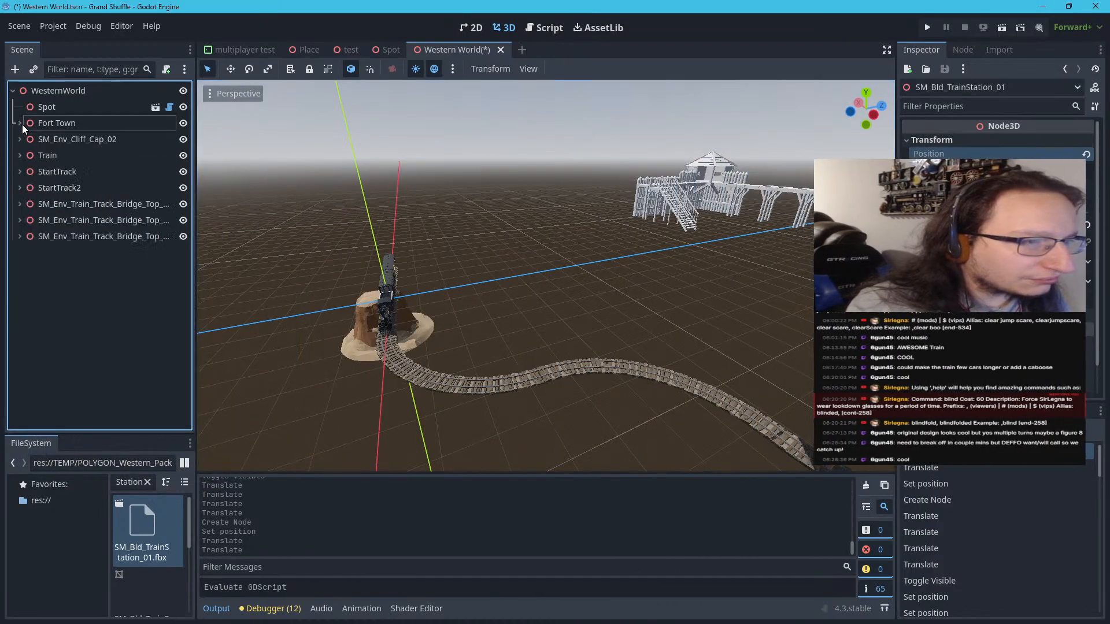
left_click(43, 156)
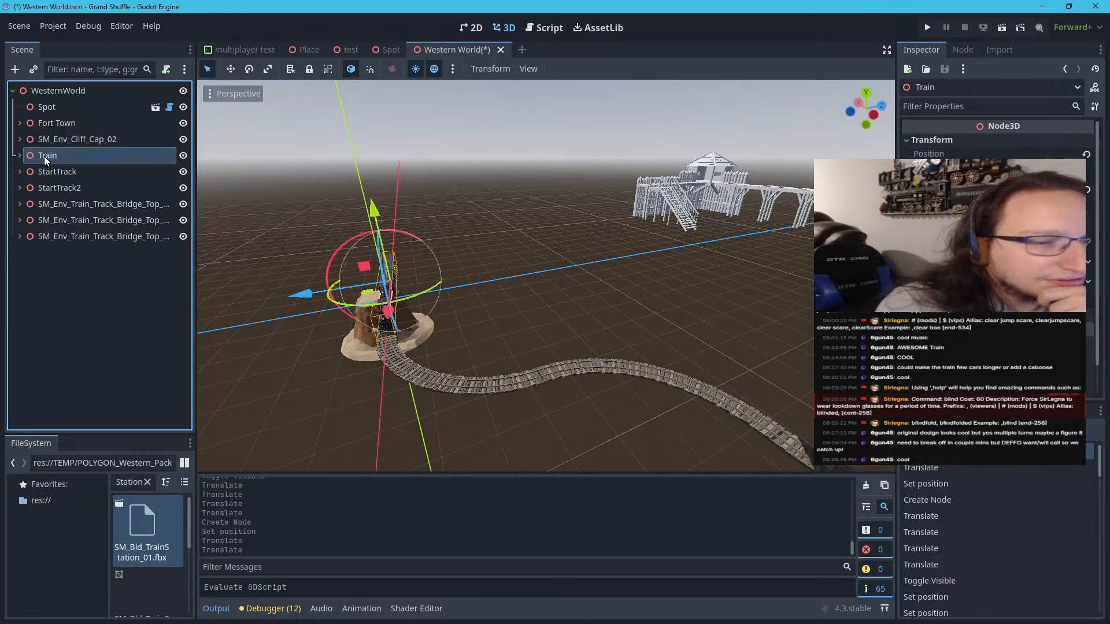
right_click(44, 156)
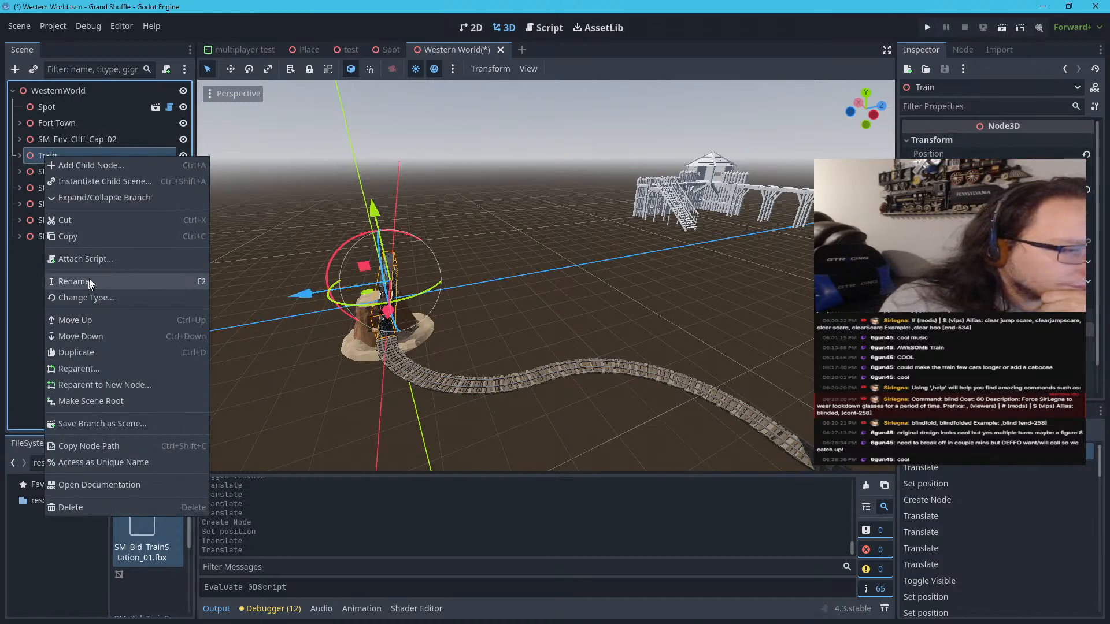
left_click(79, 354)
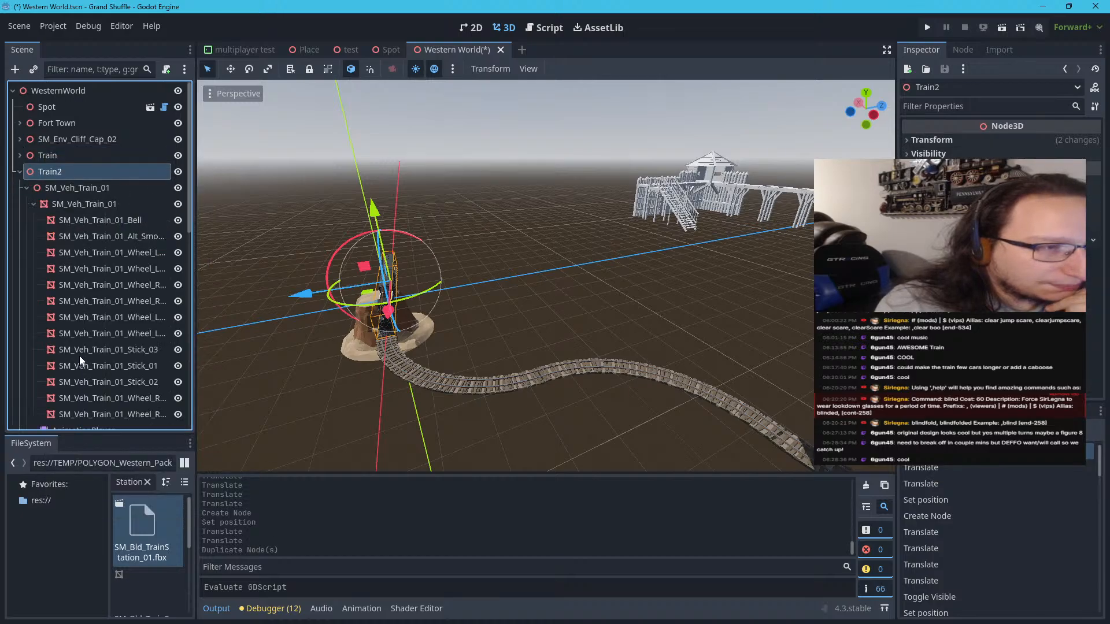
left_click(18, 171)
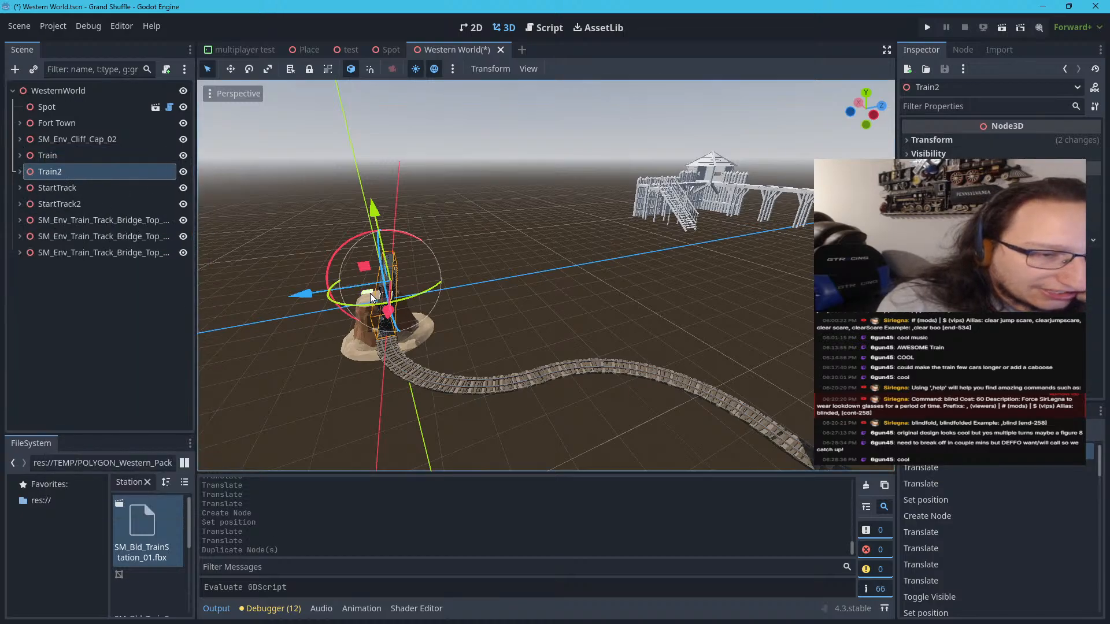
Move the duplicated train from the start of the line to beside the small train station
left_click_drag(370, 293, 797, 353)
scroll(754, 359, "down", 3)
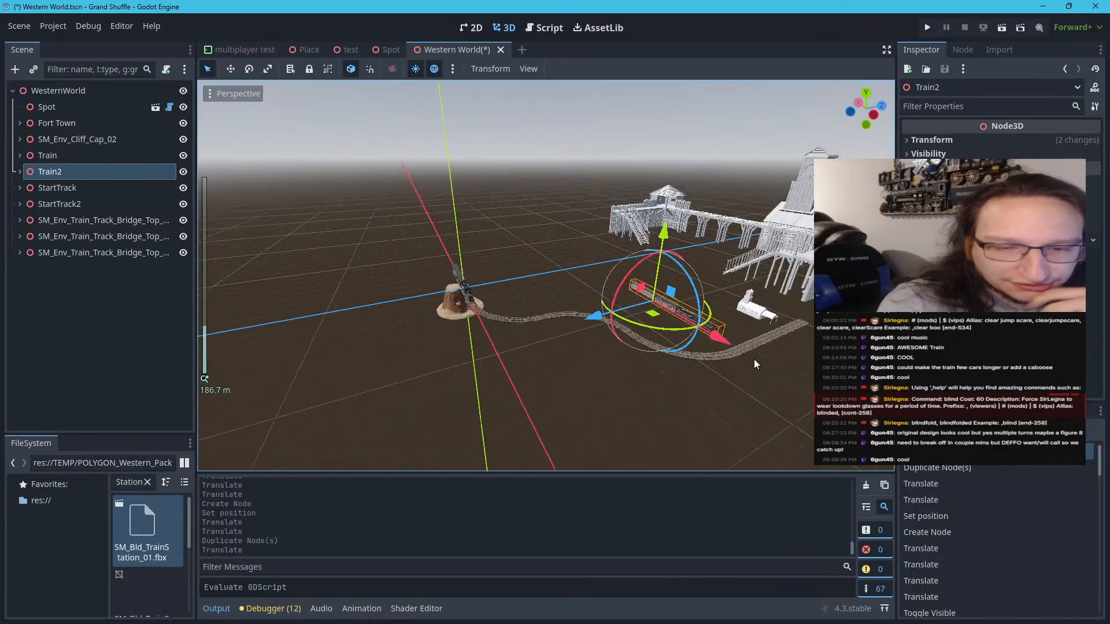
right_click_drag(754, 359, 867, 359)
scroll(722, 327, "up", 12)
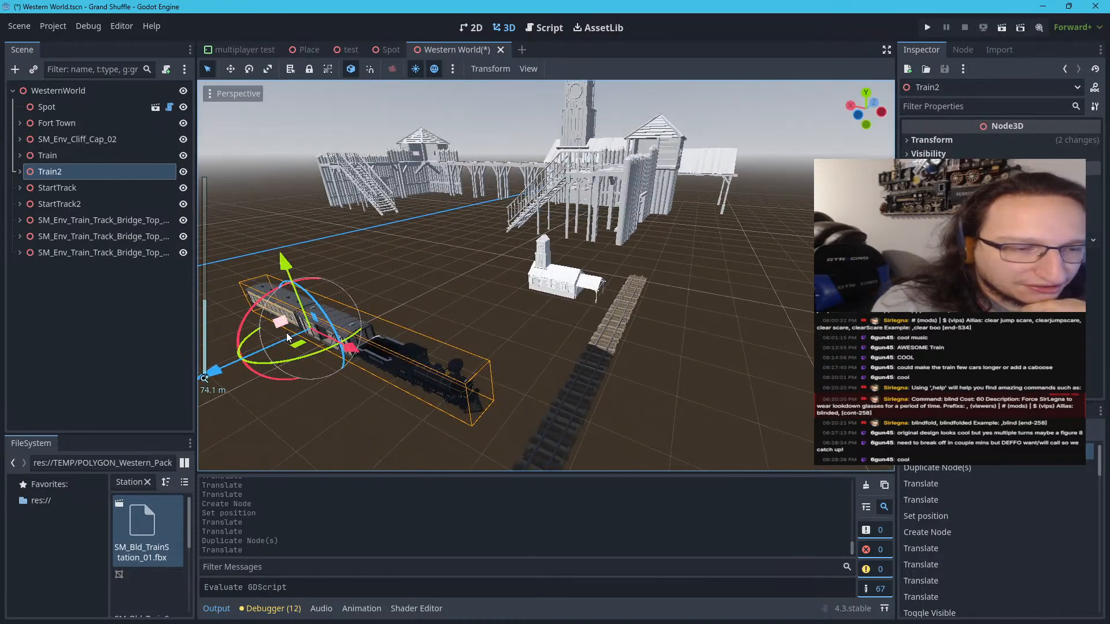
left_click_drag(301, 347, 669, 331)
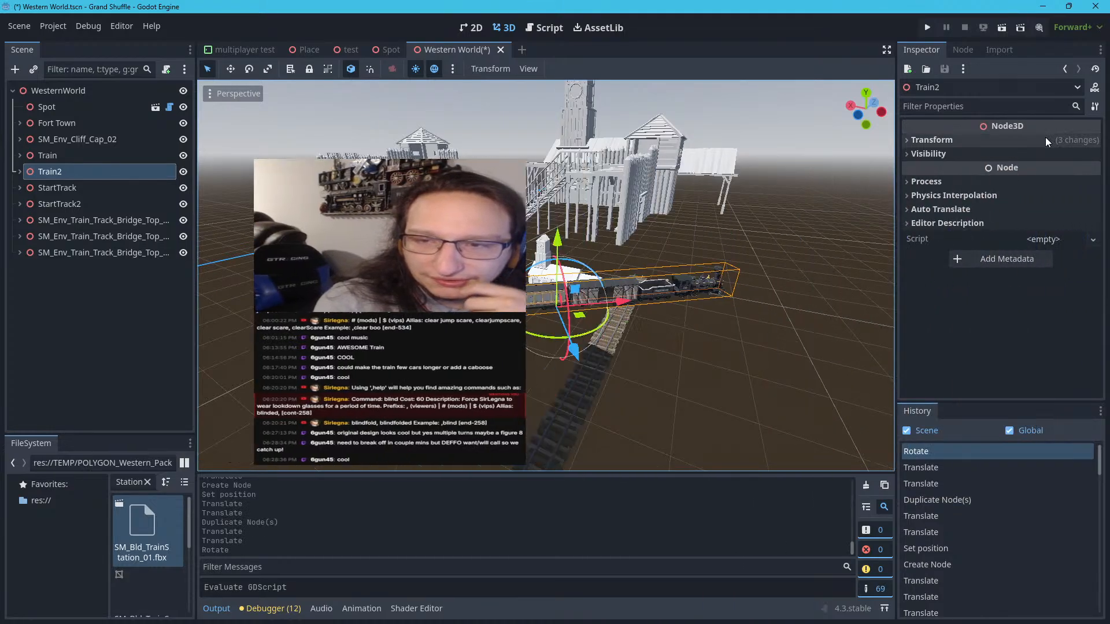
Set Train2's Y rotation to -90° to line it up with the straight track
left_click(1044, 140)
left_click(1004, 207)
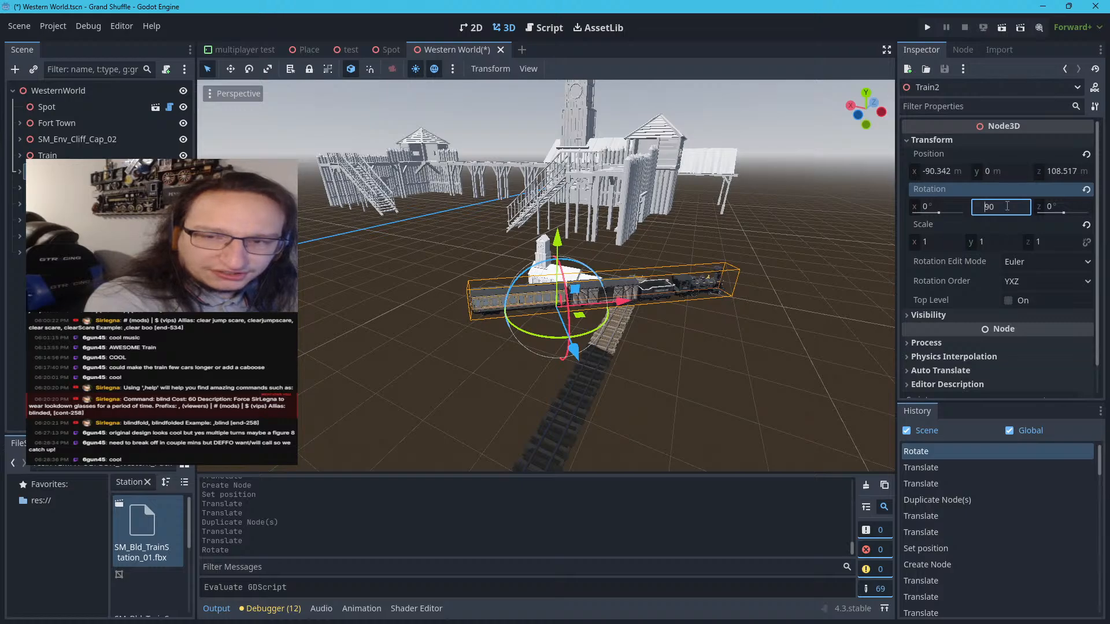
type("-")
key("Return")
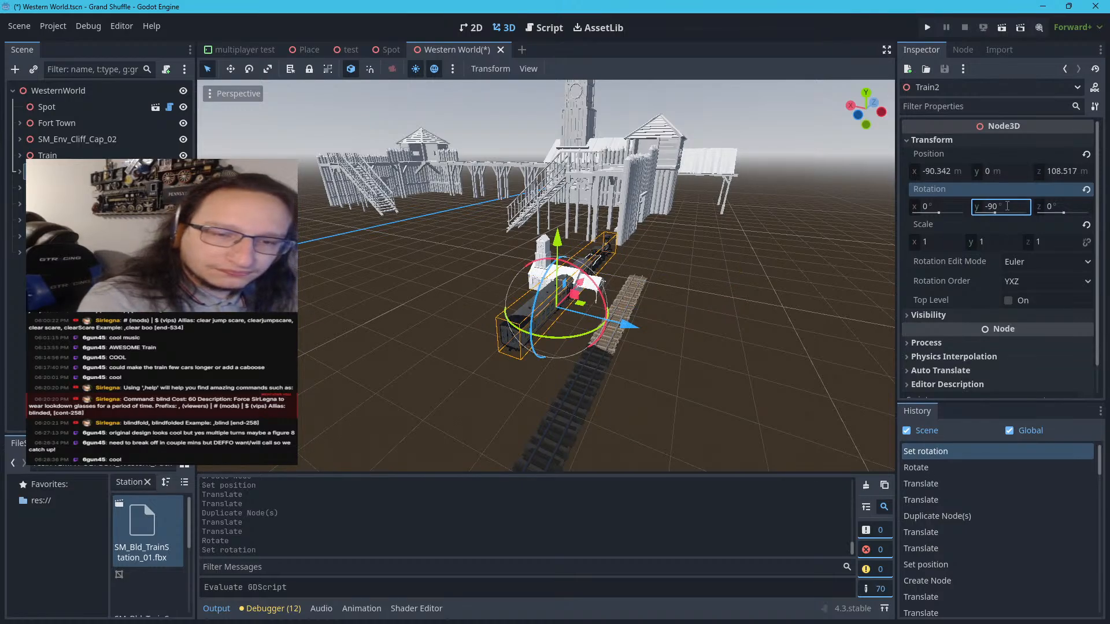
Undo a move that shifts Train2 below ground, and place it on the straight track at about X -101.4, Z 99.1 m
left_click_drag(579, 306, 627, 346)
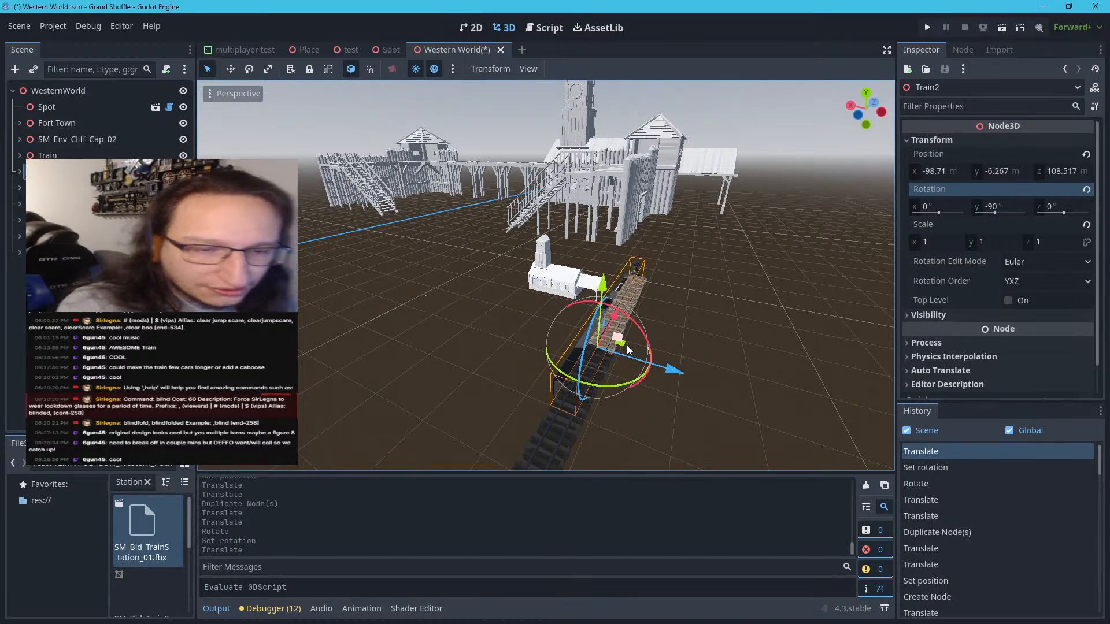
key("ctrl+z")
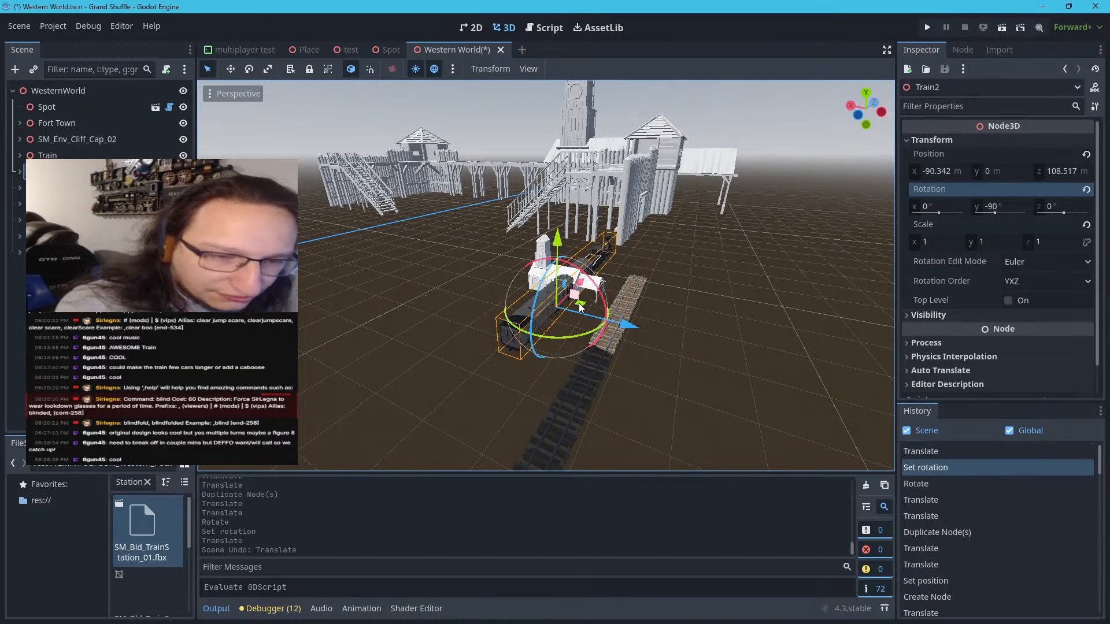
left_click_drag(587, 304, 643, 350)
scroll(699, 325, "up", 8)
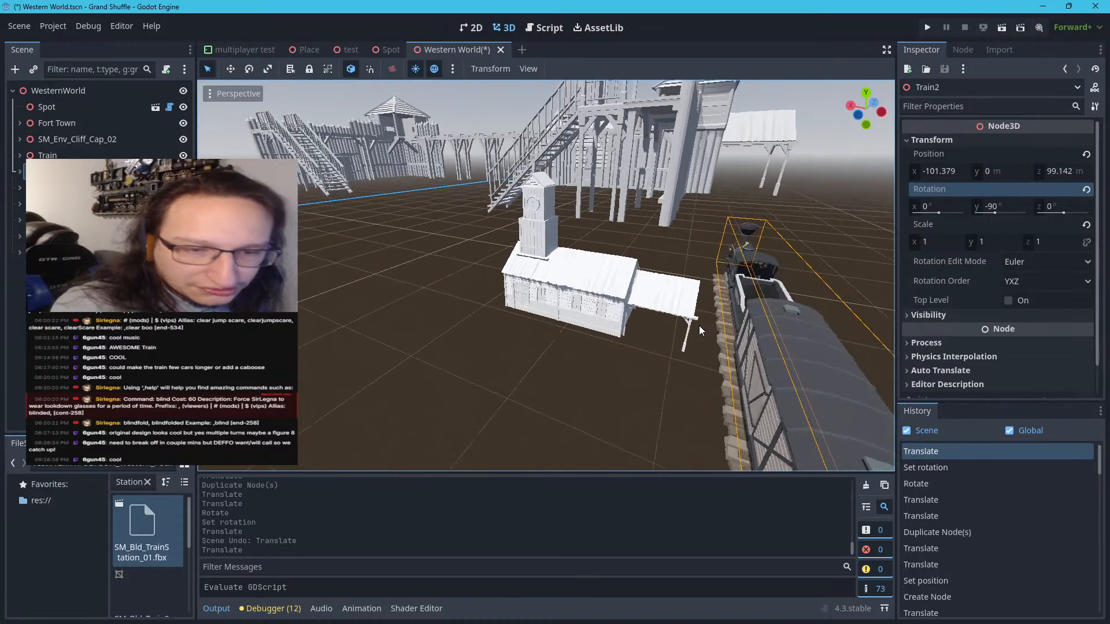
Examine Train2's placement on the track and its distance to the station from both sides and above
right_click_drag(699, 325, 862, 349)
scroll(614, 329, "down", 12)
scroll(543, 347, "up", 7)
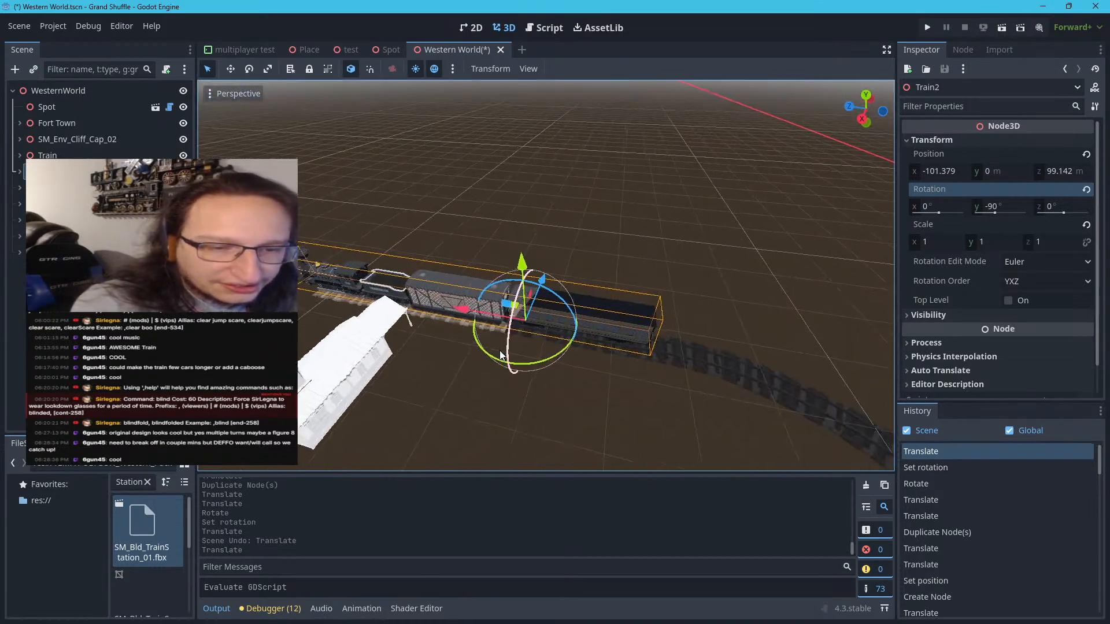
right_click_drag(503, 359, 581, 311)
scroll(459, 378, "up", 6)
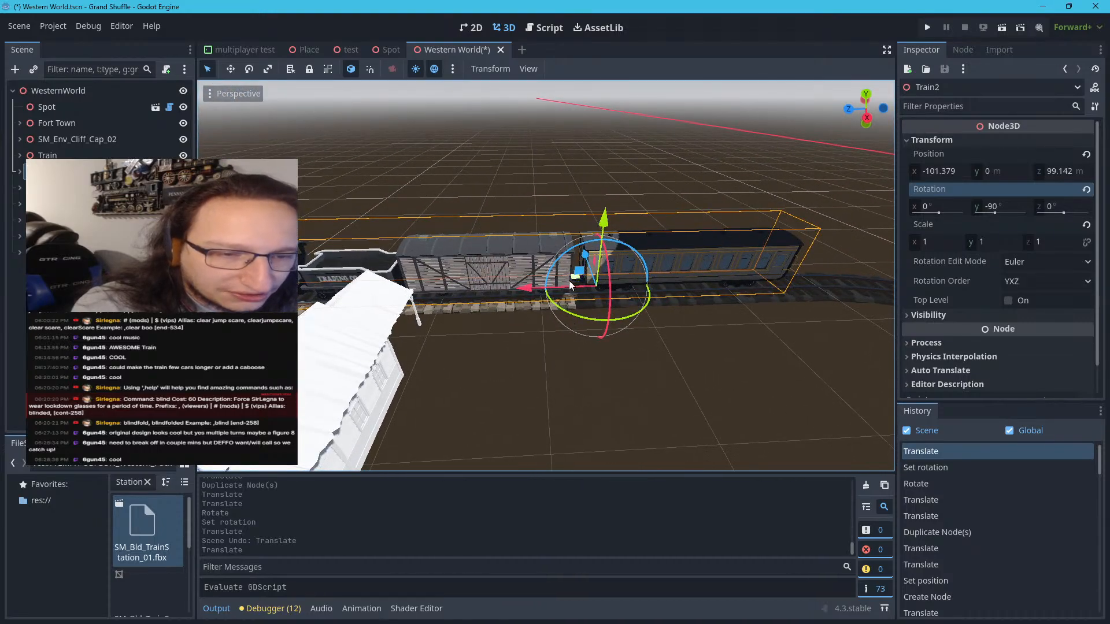
middle_click_drag(572, 282, 675, 193)
scroll(682, 231, "down", 15)
scroll(728, 324, "up", 6)
middle_click_drag(779, 396, 532, 463)
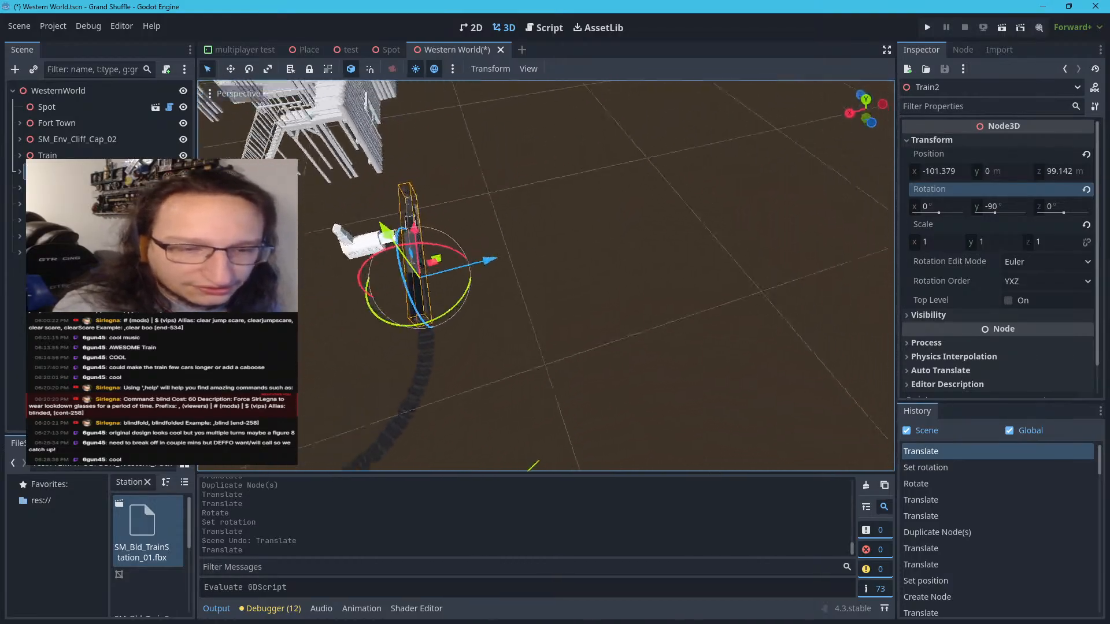
scroll(669, 376, "up", 8)
middle_click_drag(670, 376, 548, 299)
scroll(548, 302, "up", 12)
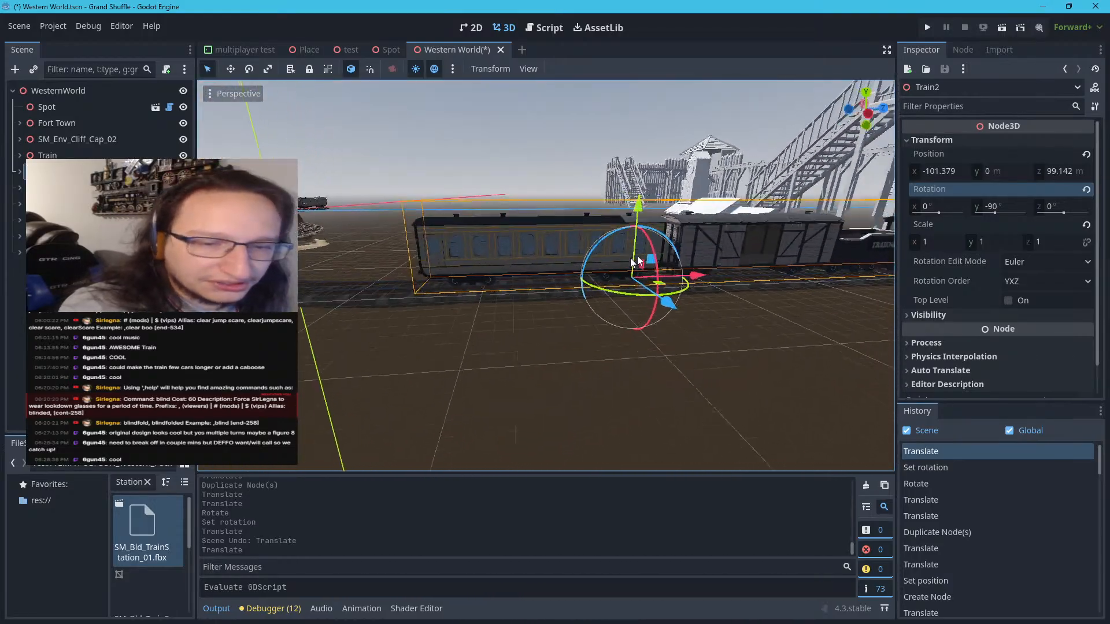
Shift Train2 on the straight track to about X -101.25 m, Z 95.8 m
right_click_drag(548, 302, 564, 322)
key("w")
scroll(661, 293, "down", 5)
mouse_move(661, 292)
right_mouse_down()
mouse_move(728, 261)
mouse_move(651, 291)
mouse_move(671, 292)
right_mouse_up()
key("w")
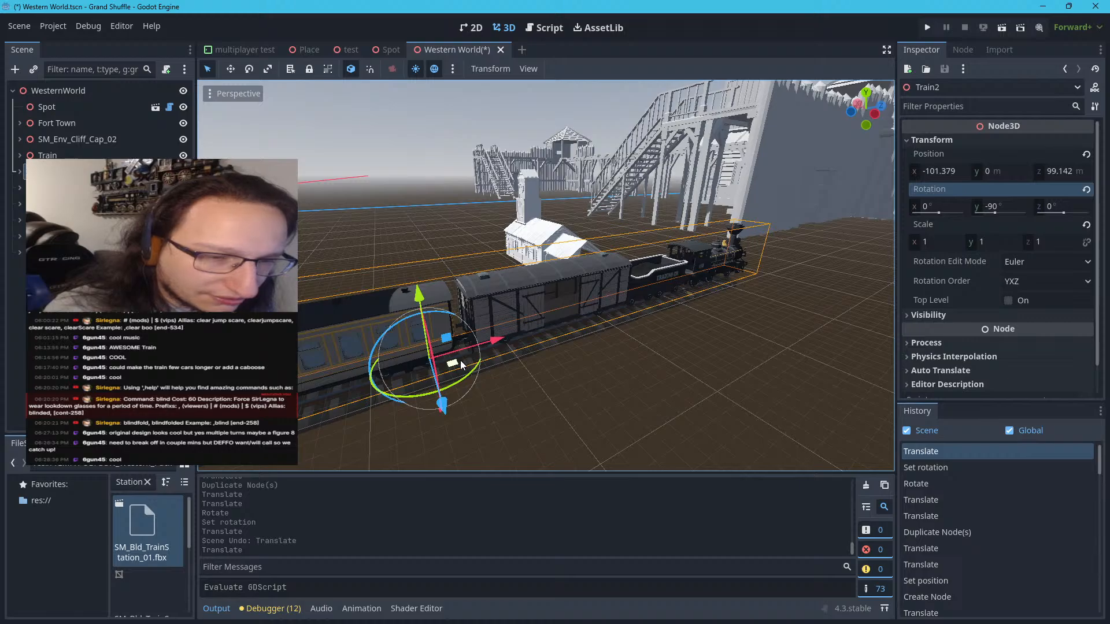
left_click_drag(452, 363, 392, 386)
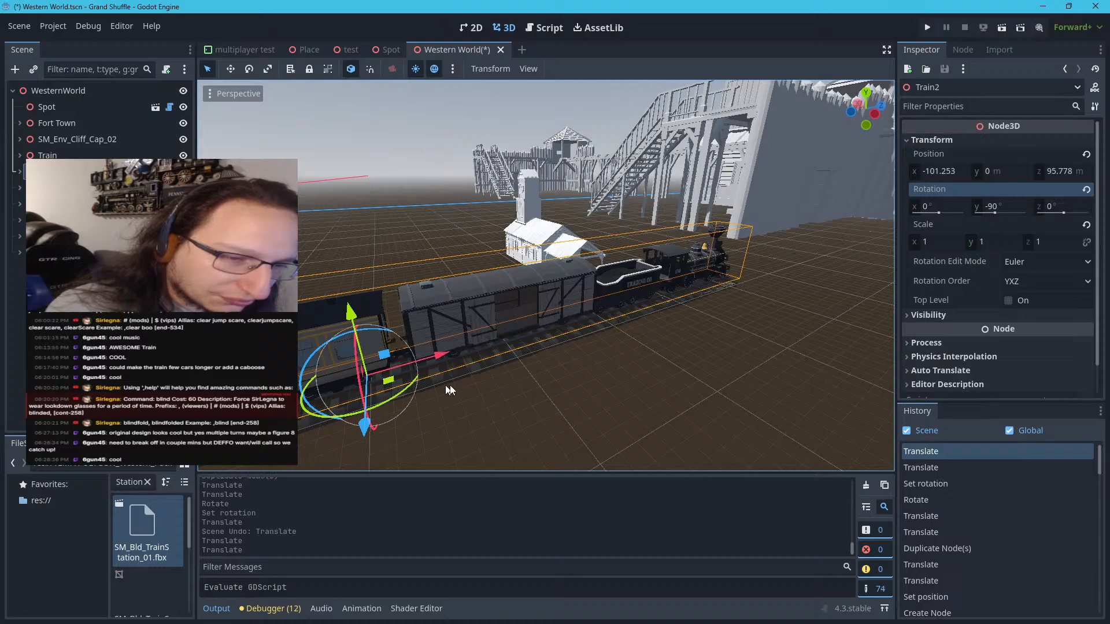
Inspect Train2 from the side, the rear and track level to check how its wheels sit on the rails
scroll(496, 382, "up", 4)
right_click_drag(496, 381, 416, 335)
scroll(405, 331, "up", 4)
scroll(416, 335, "down", 6)
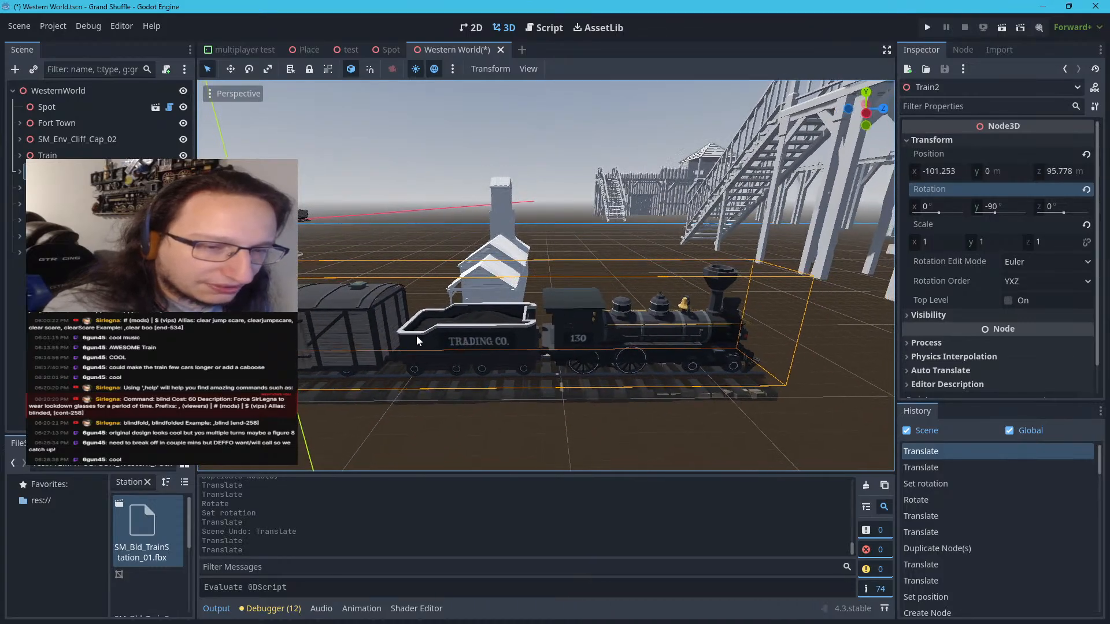
scroll(416, 336, "up", 6)
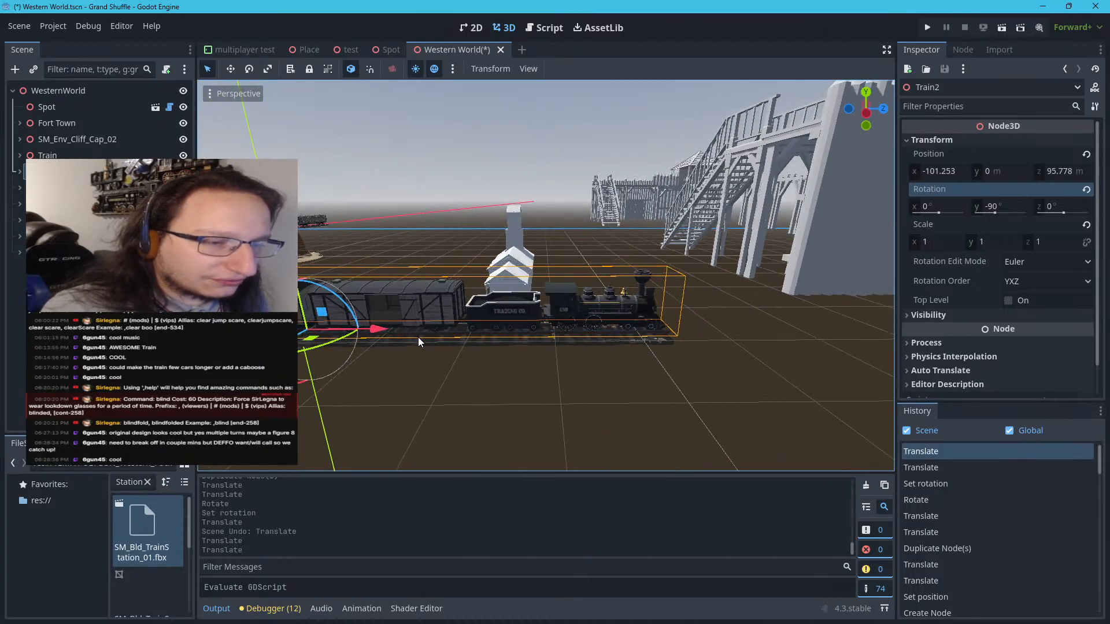
right_click_drag(419, 337, 221, 308)
key("w")
key("d")
key("w")
key("w")
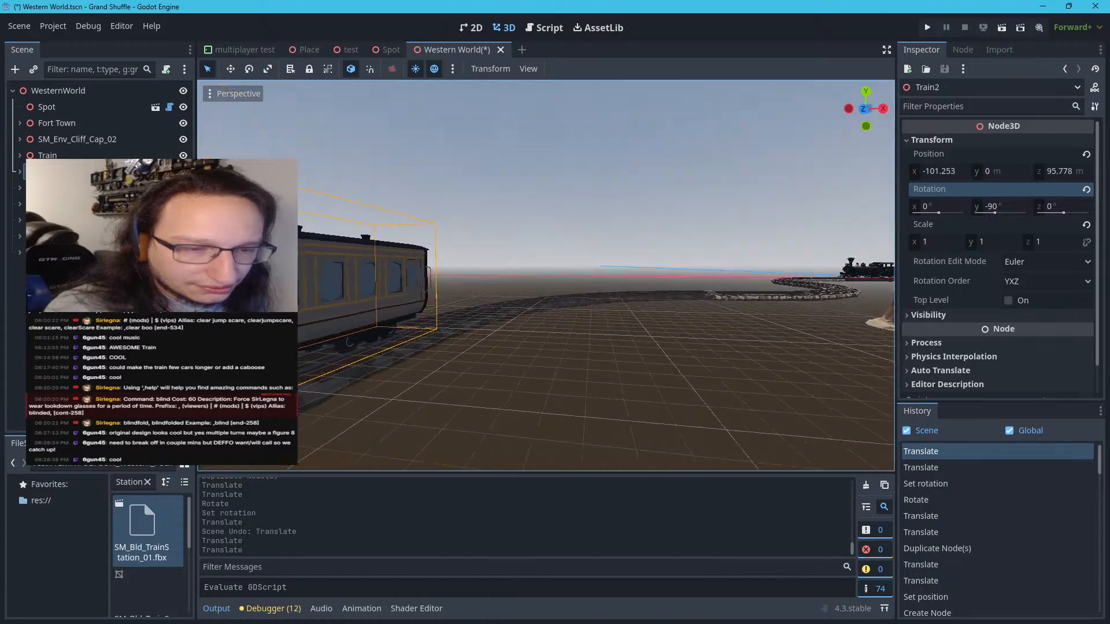
key("w")
right_click_drag(546, 276, 740, 214)
key("w")
mouse_move(546, 276)
middle_mouse_down()
mouse_move(486, 276)
mouse_move(546, 275)
middle_mouse_up()
key("a")
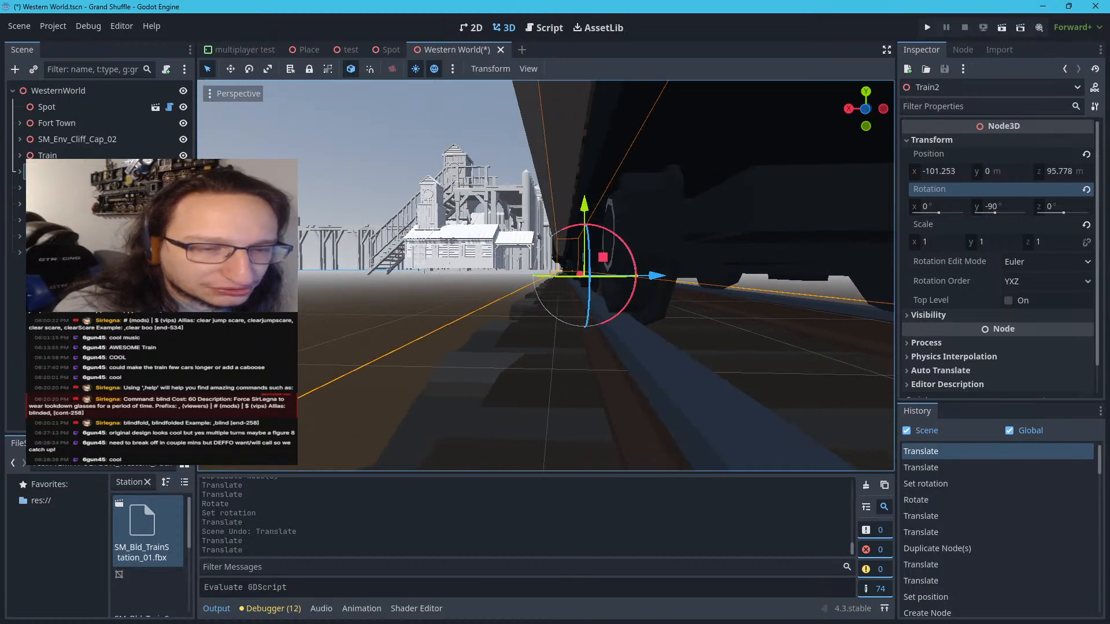
Expand Train2 in the scene tree and collapse the engine, coal, freight and carriage nodes inside it
key("w")
mouse_move(546, 276)
right_mouse_down()
mouse_move(500, 226)
mouse_move(520, 200)
mouse_move(602, 344)
mouse_move(602, 330)
mouse_move(543, 274)
right_mouse_up()
key("w")
key("s")
key("s")
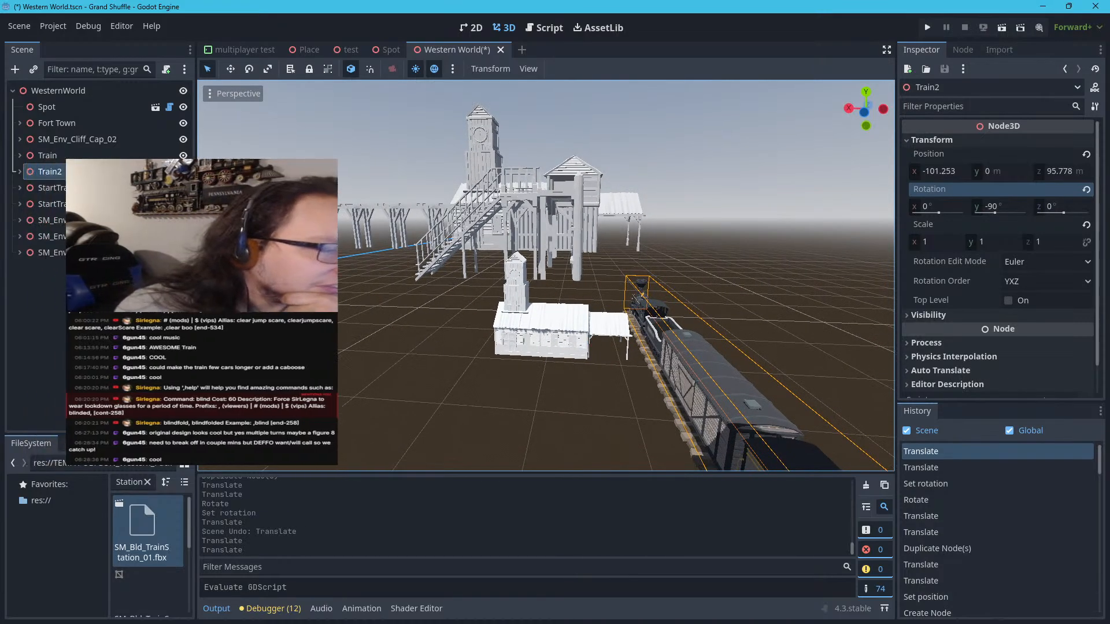
left_click(19, 172)
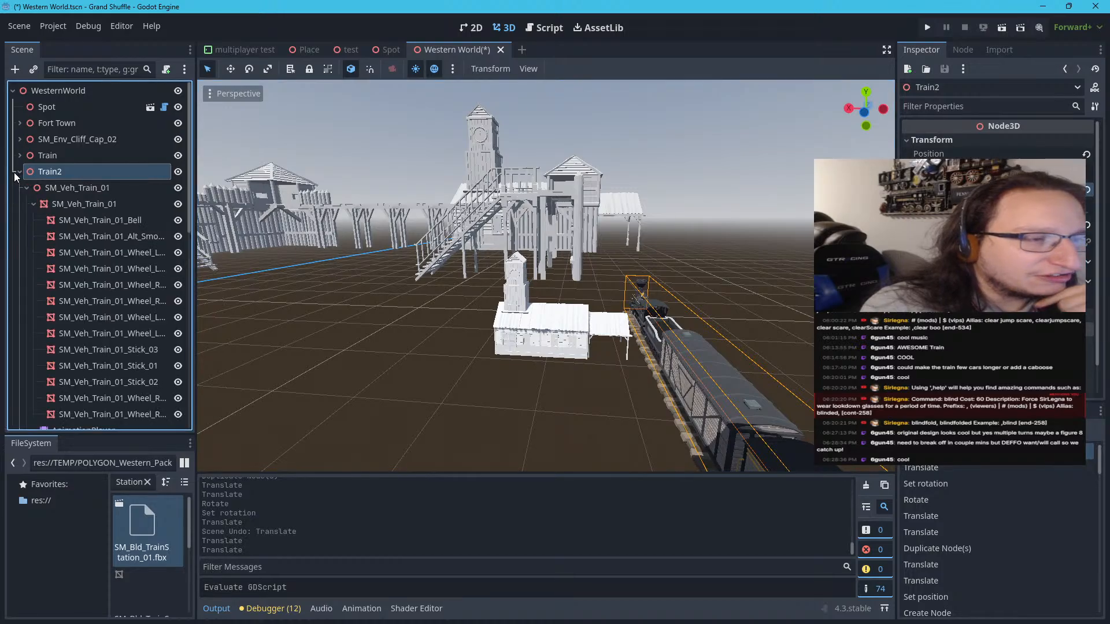
left_click(27, 188)
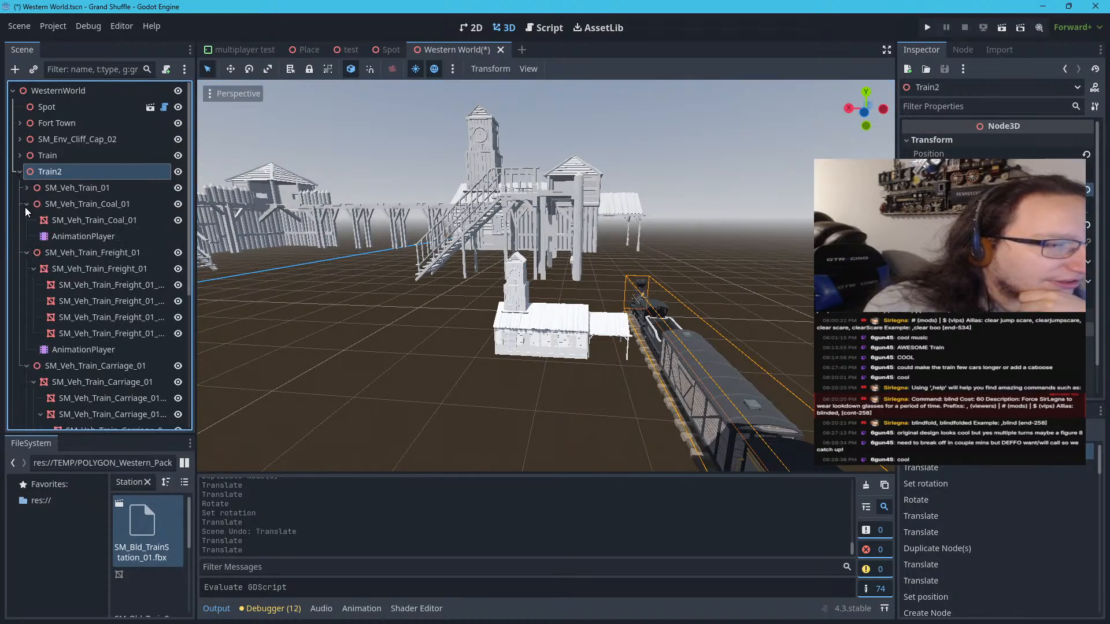
left_click(26, 205)
left_click(26, 220)
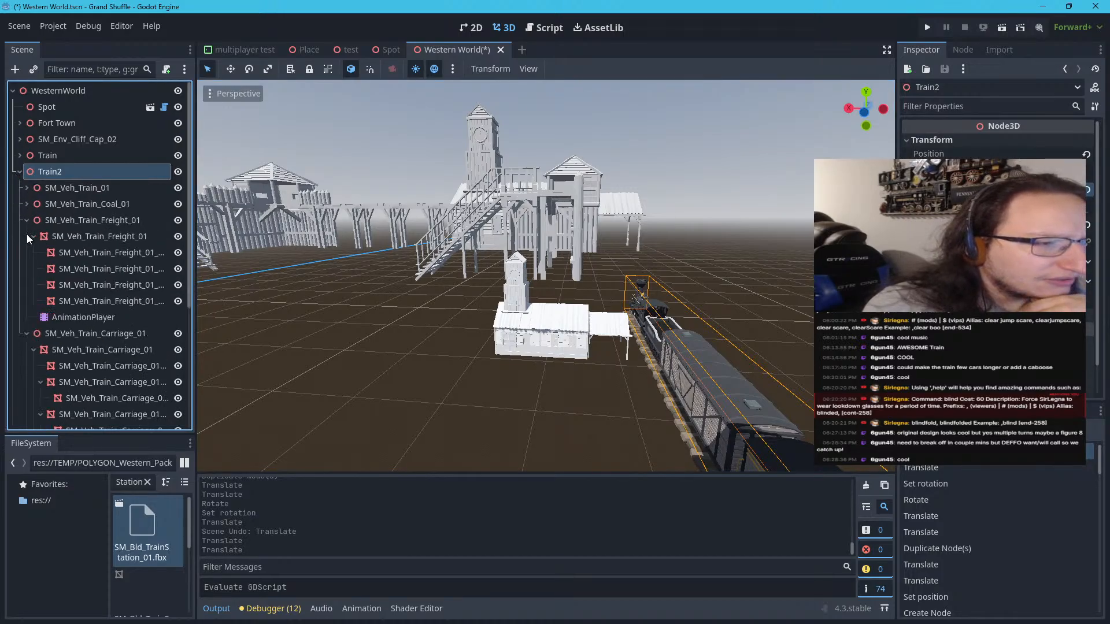
left_click(27, 237)
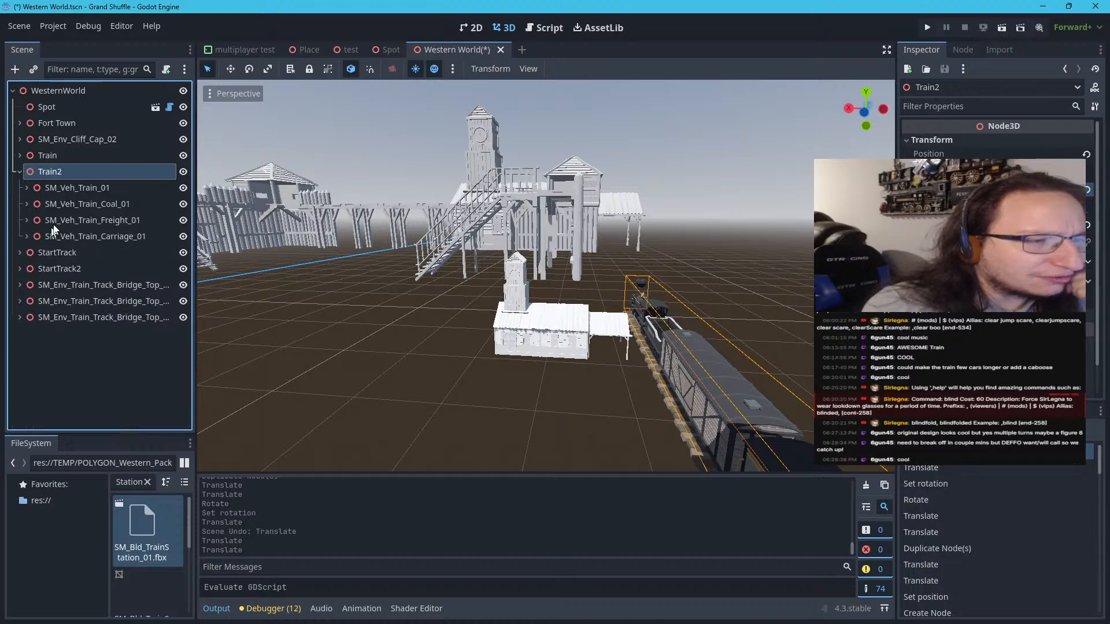
Check the transform values of Train2's engine, coal car, freight car and carriage one by one
left_click(85, 189)
left_click(1005, 139)
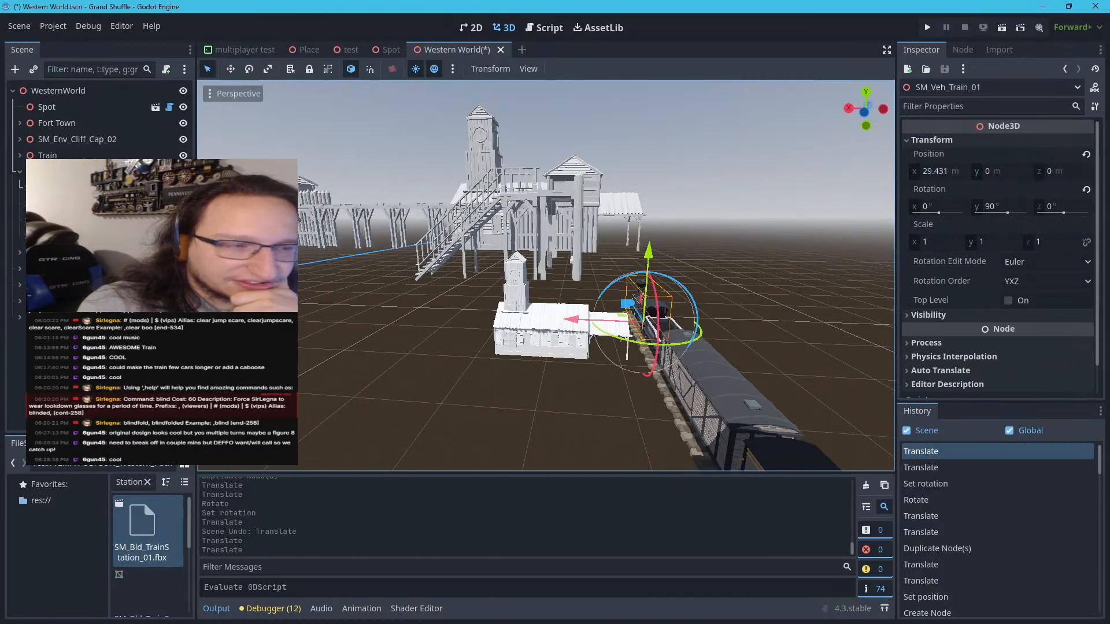
left_click(116, 208)
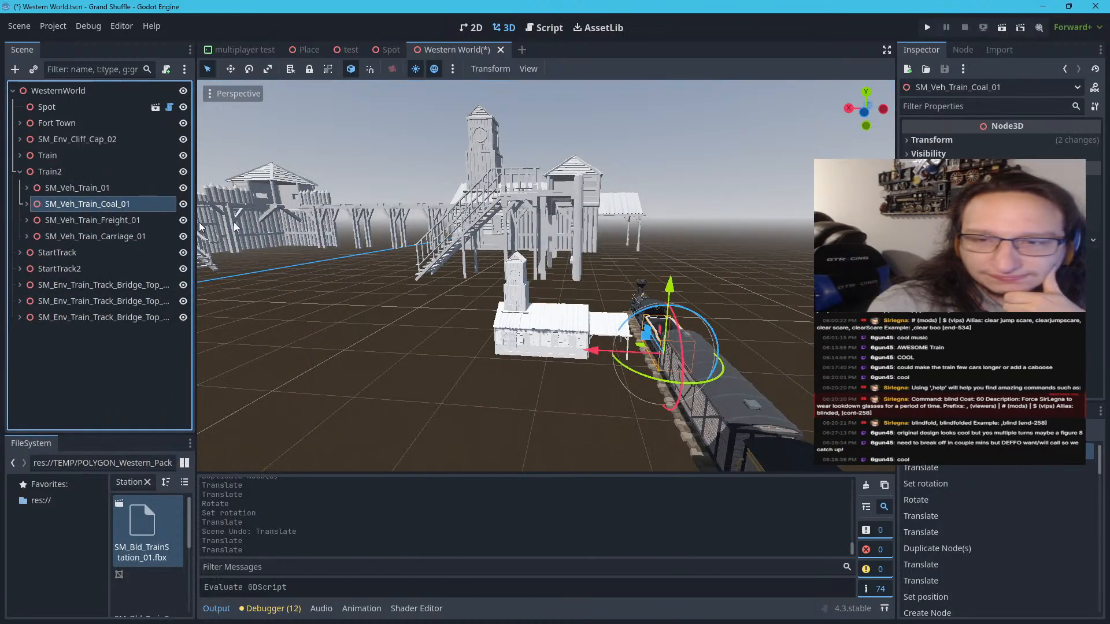
left_click(994, 139)
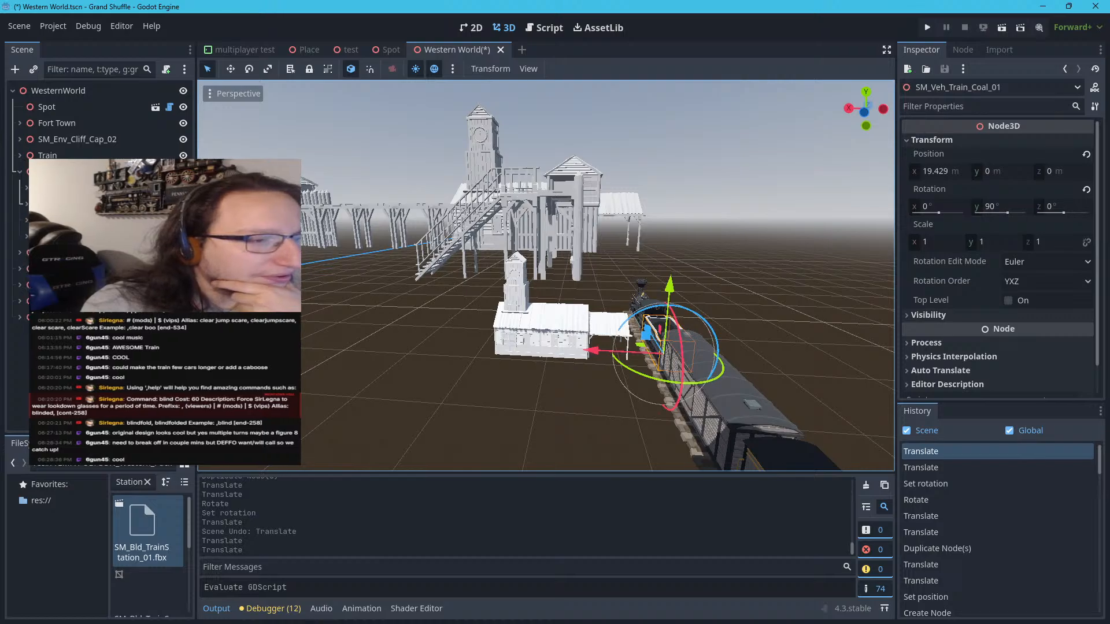
left_click(99, 223)
left_click(979, 141)
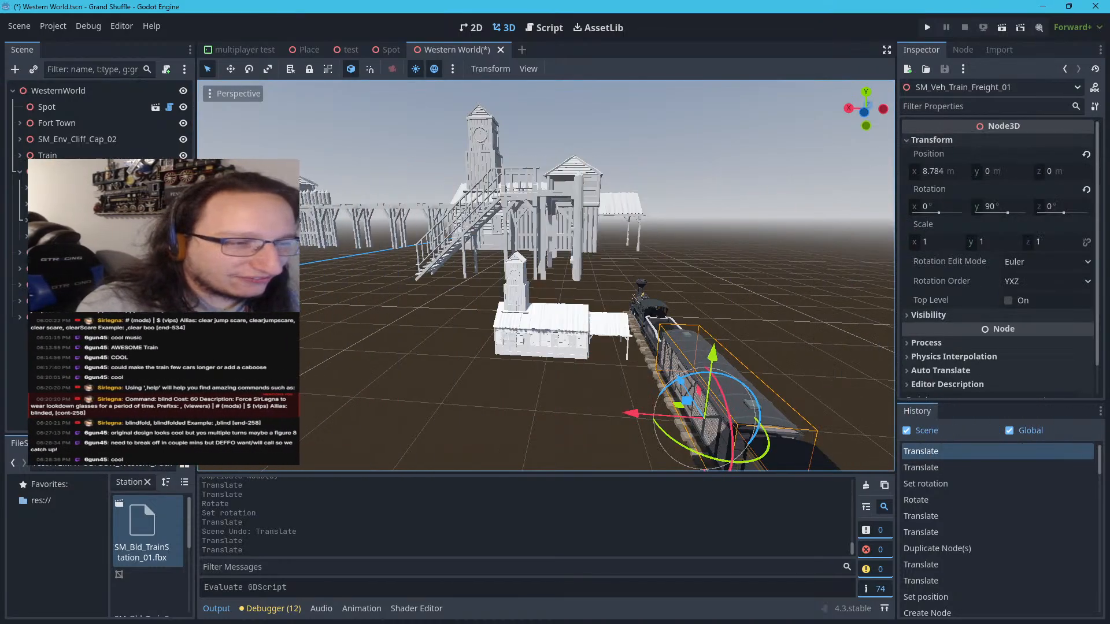
left_click(127, 248)
left_click(134, 235)
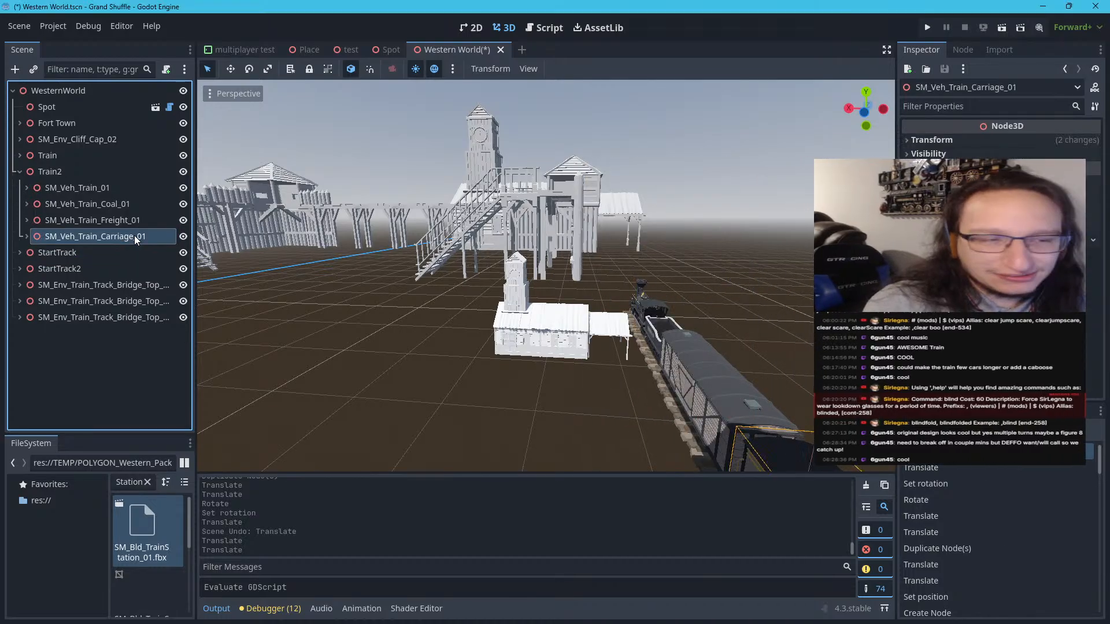
left_click(946, 142)
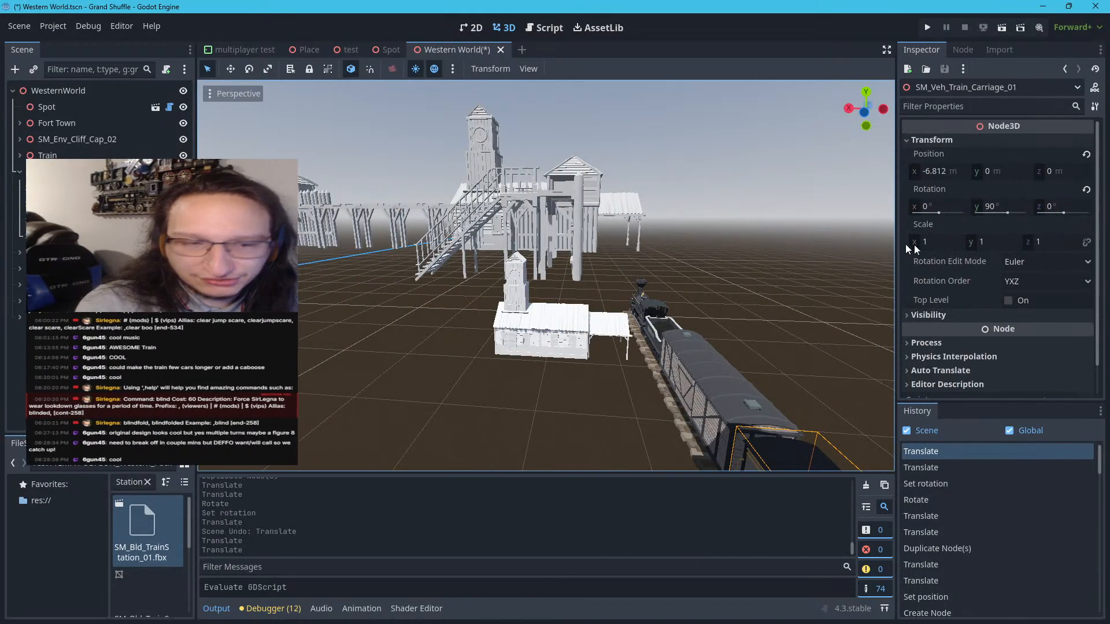
Collapse Fort Town and Train2, check the track piece SM_Env_Train_Track_Bridge_Top_01, and select the train station to review Fort Town's nodes
left_click(512, 350)
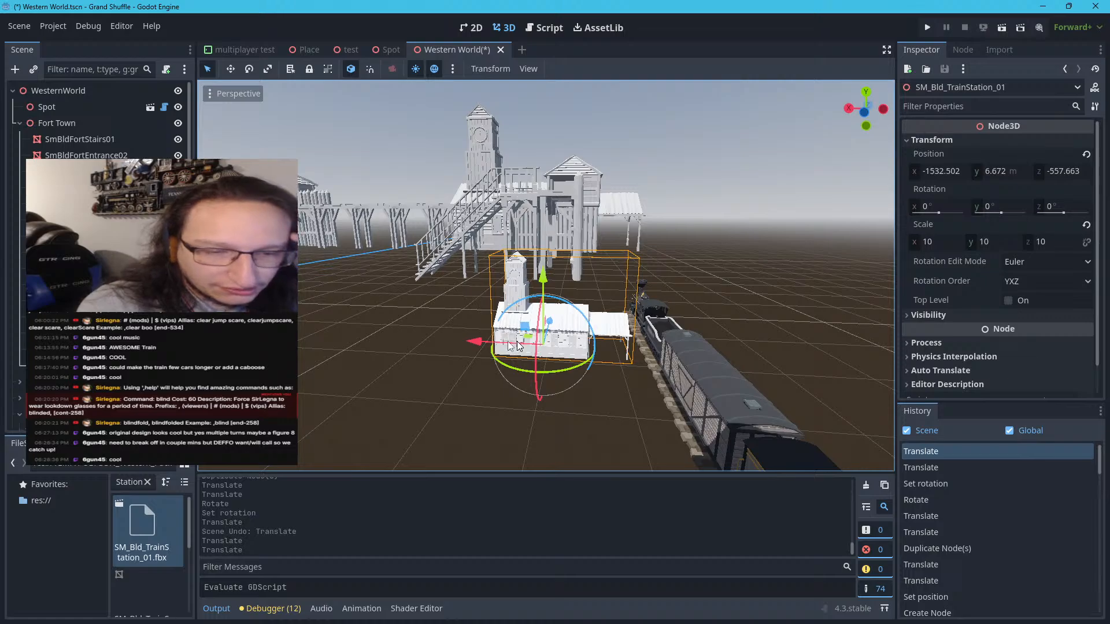
left_click(20, 123)
left_click(20, 170)
left_click(19, 187)
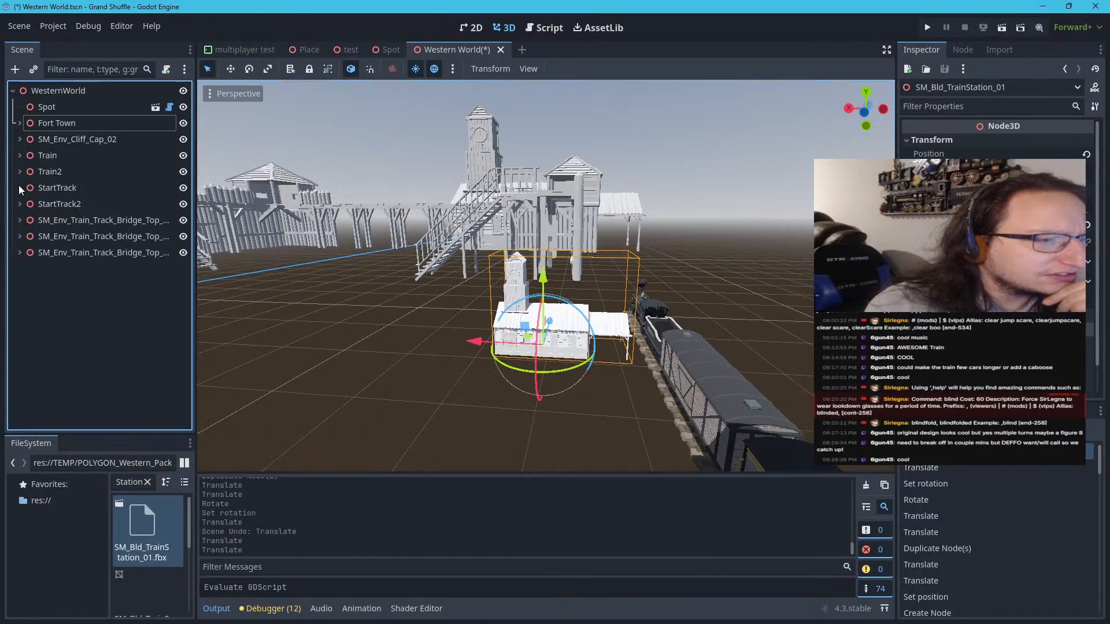
left_click(51, 202)
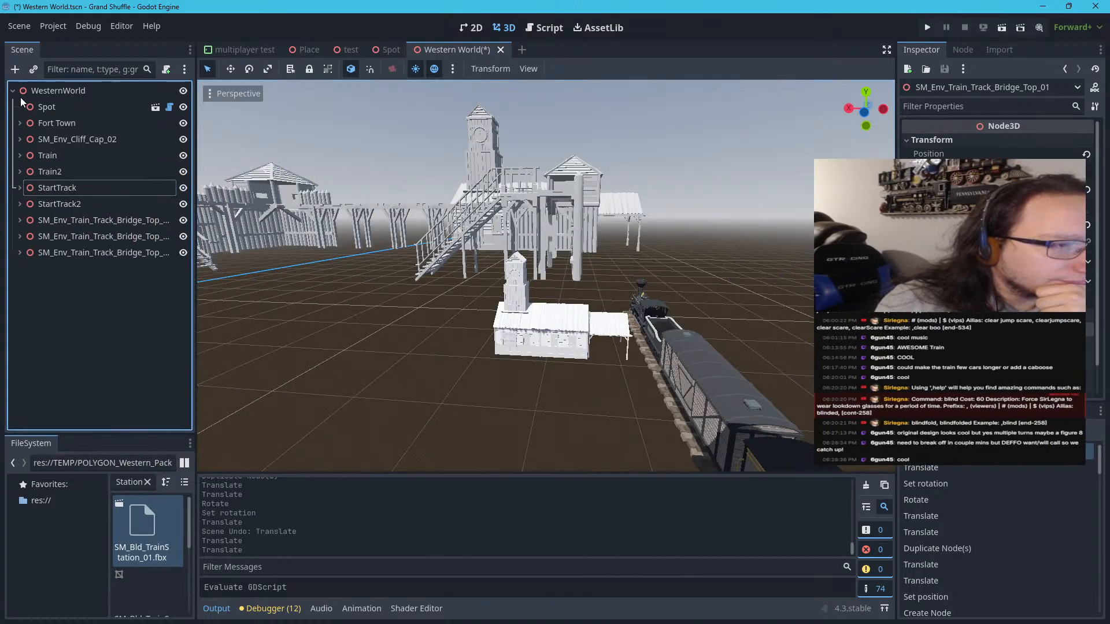
left_click(571, 341)
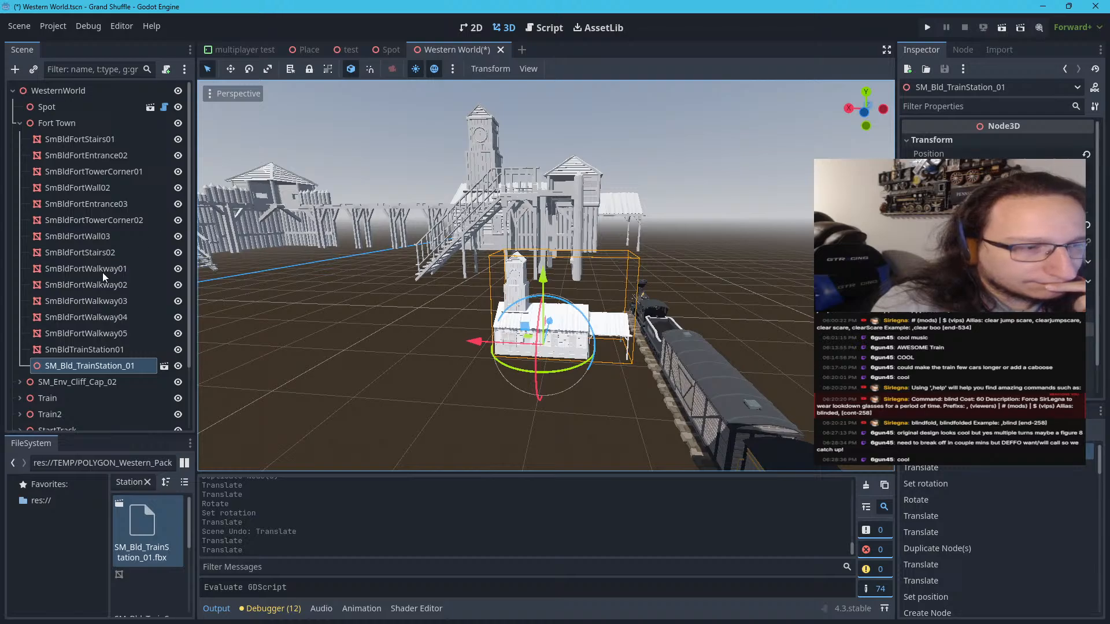
scroll(85, 358, "down", 1)
scroll(85, 355, "up", 1)
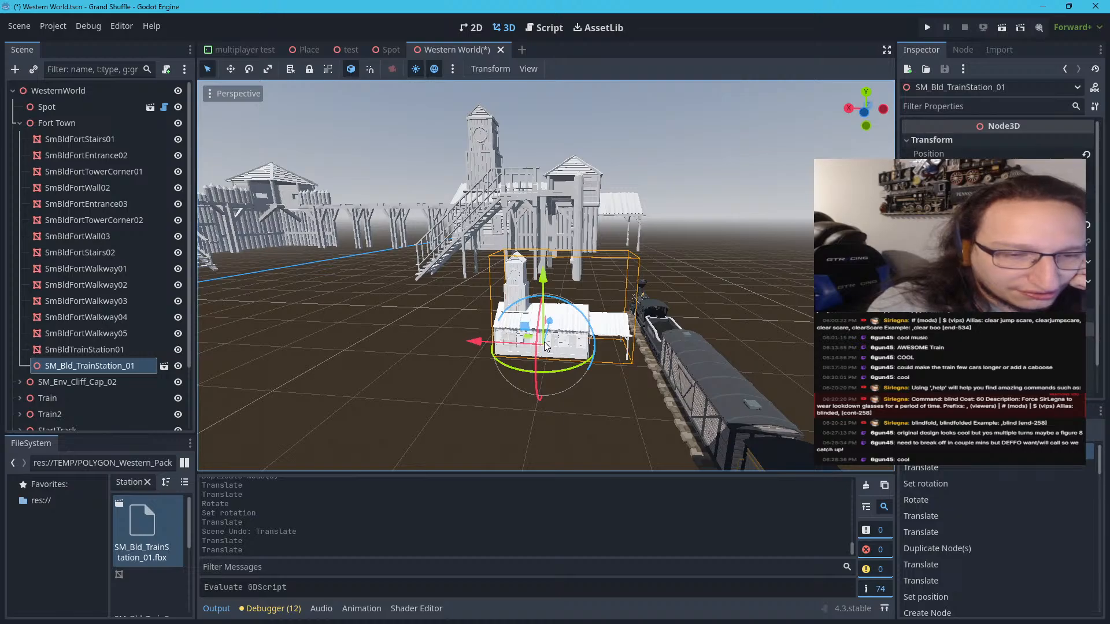
Undo a trial move of the train station, and shift it over Train2's freight car to about X -1597.8, Z -655.6 m
left_click_drag(525, 335, 528, 368)
key("ctrl+z")
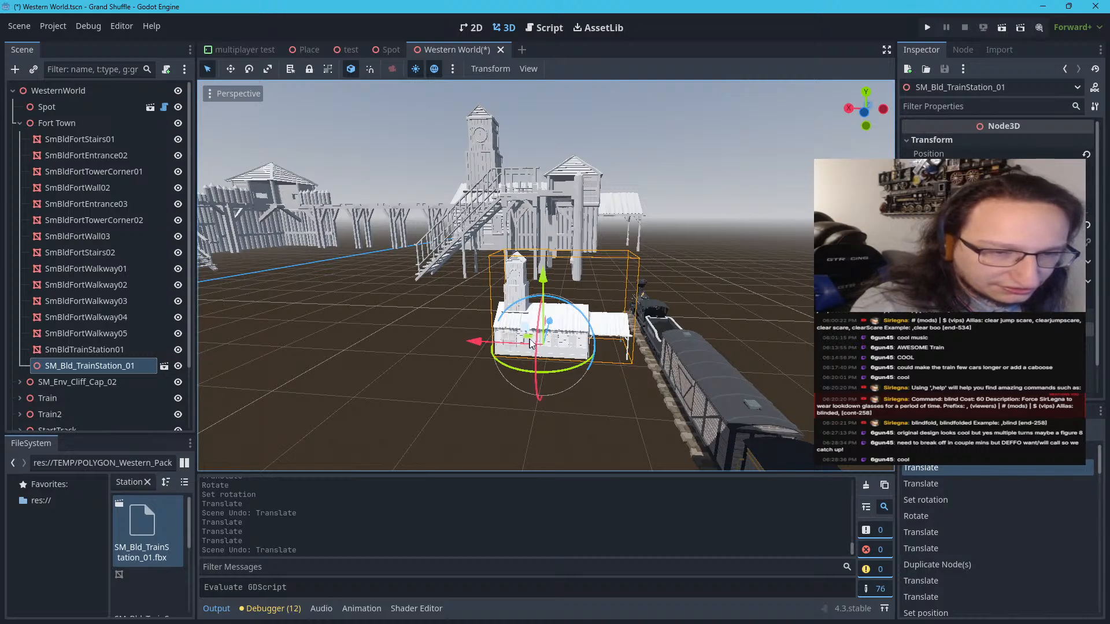
left_click_drag(533, 344, 588, 391)
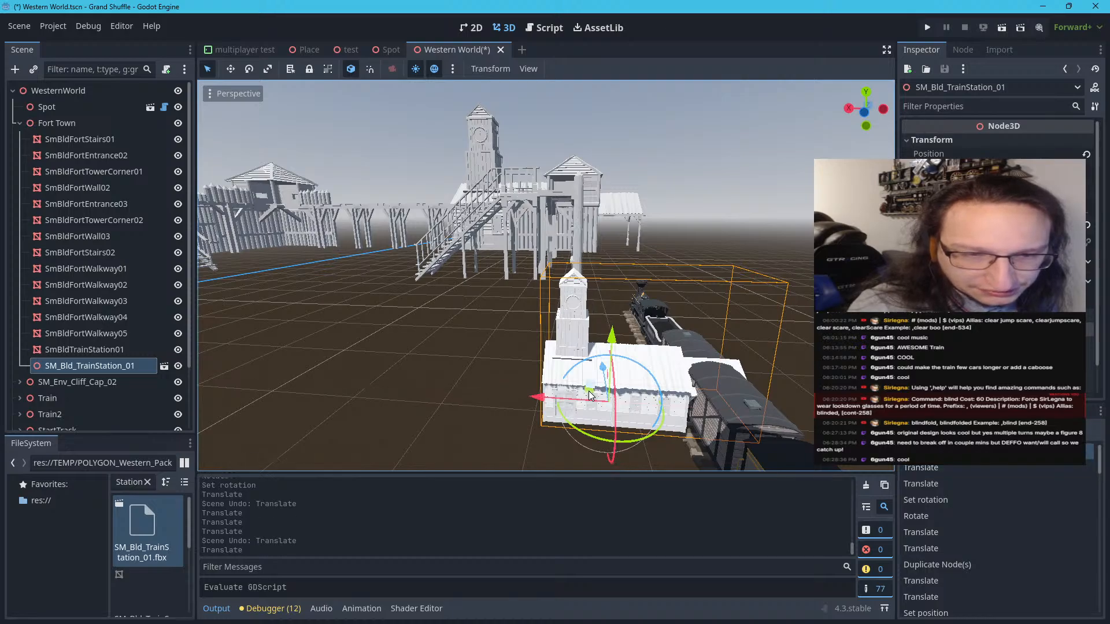
scroll(589, 391, "down", 2)
scroll(630, 385, "down", 5)
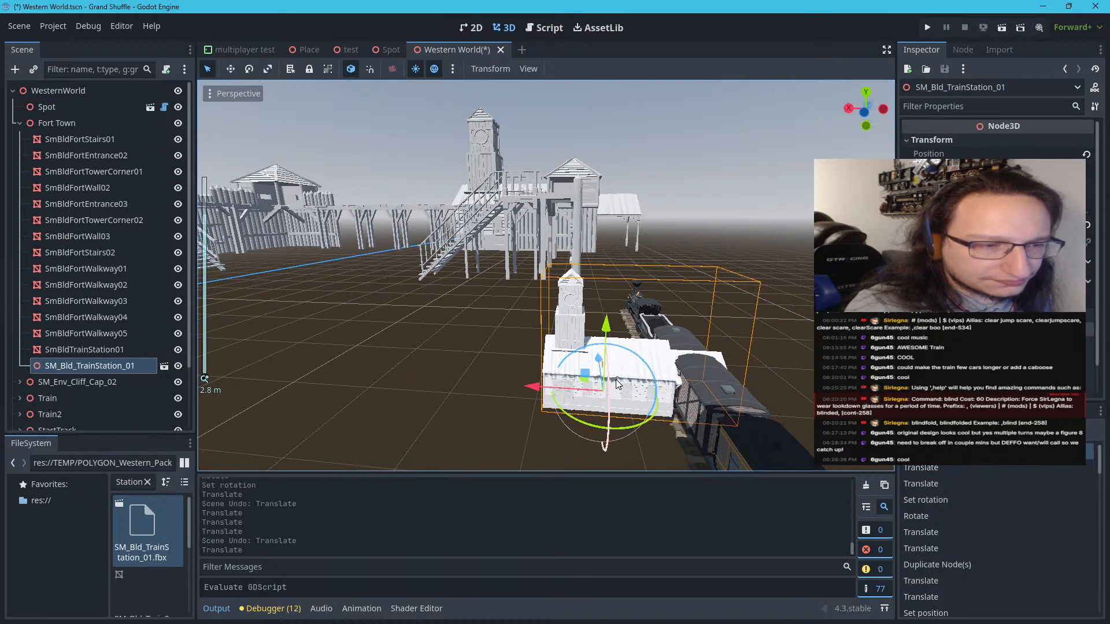
Examine from track level how the station's canopy and posts fit around Train2's freight car
right_click_drag(607, 383, 448, 316)
key("d")
key("w")
key("d")
key("w")
key("w")
key("s")
key("a")
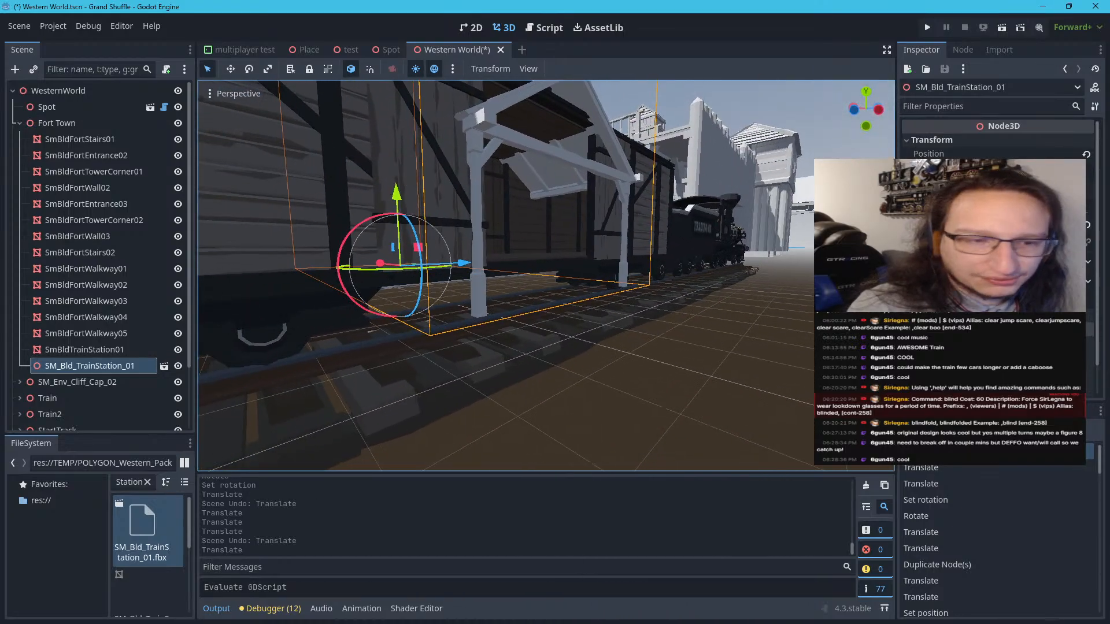
right_click_drag(519, 373, 451, 371)
scroll(521, 373, "down", 4)
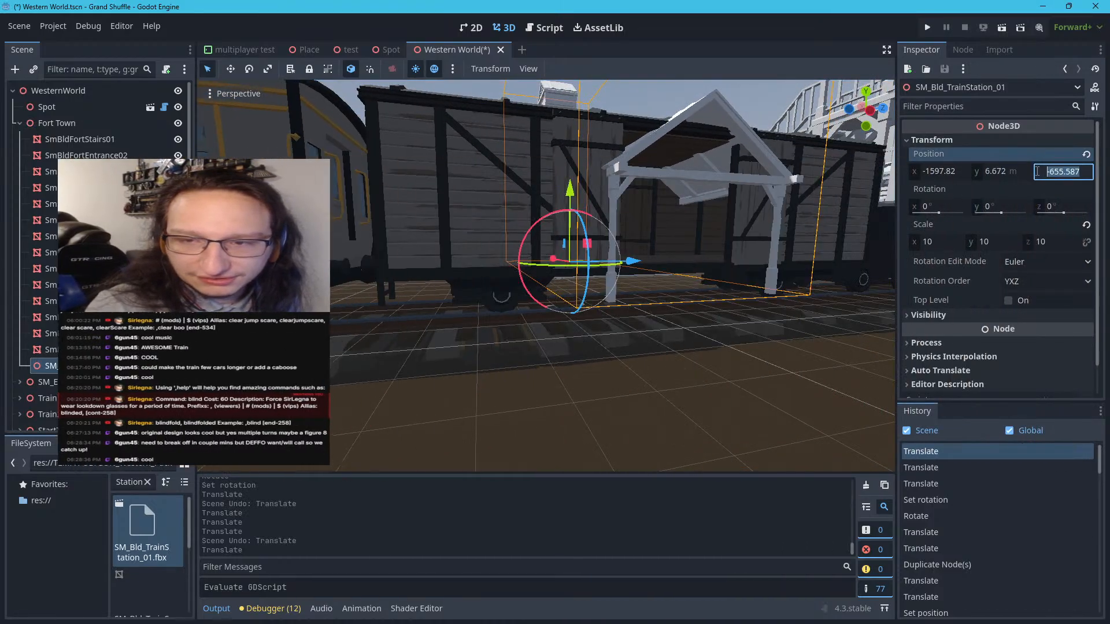
Set the train station's Y position to 0 m and check its canopy height against the freight car
left_click(1028, 171)
type("0")
key("Return")
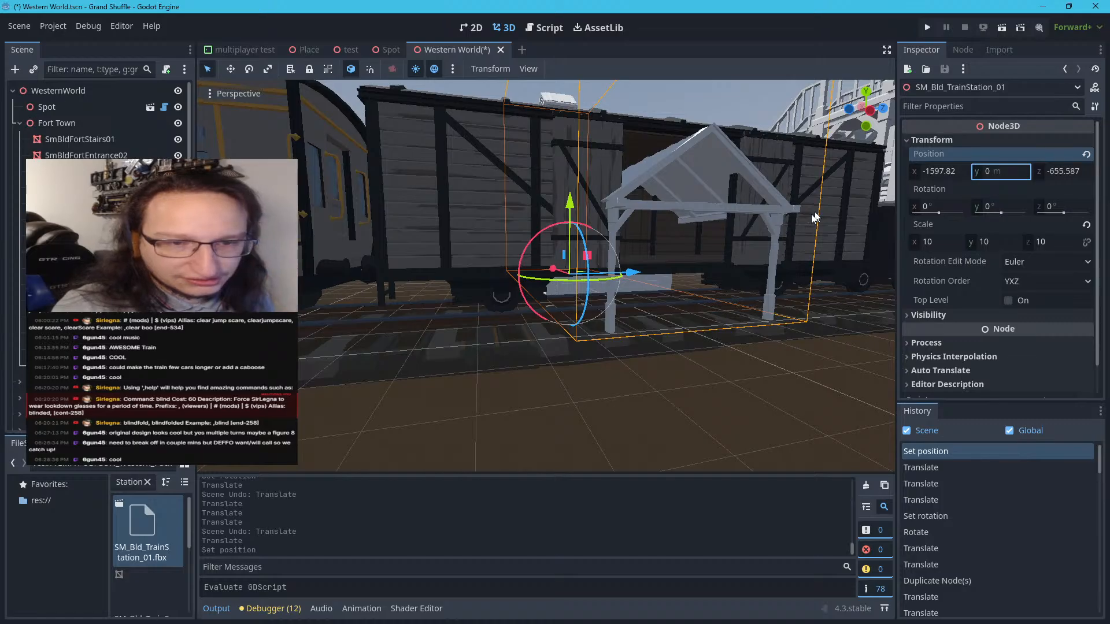
scroll(677, 394, "down", 4)
right_click_drag(677, 395, 678, 397)
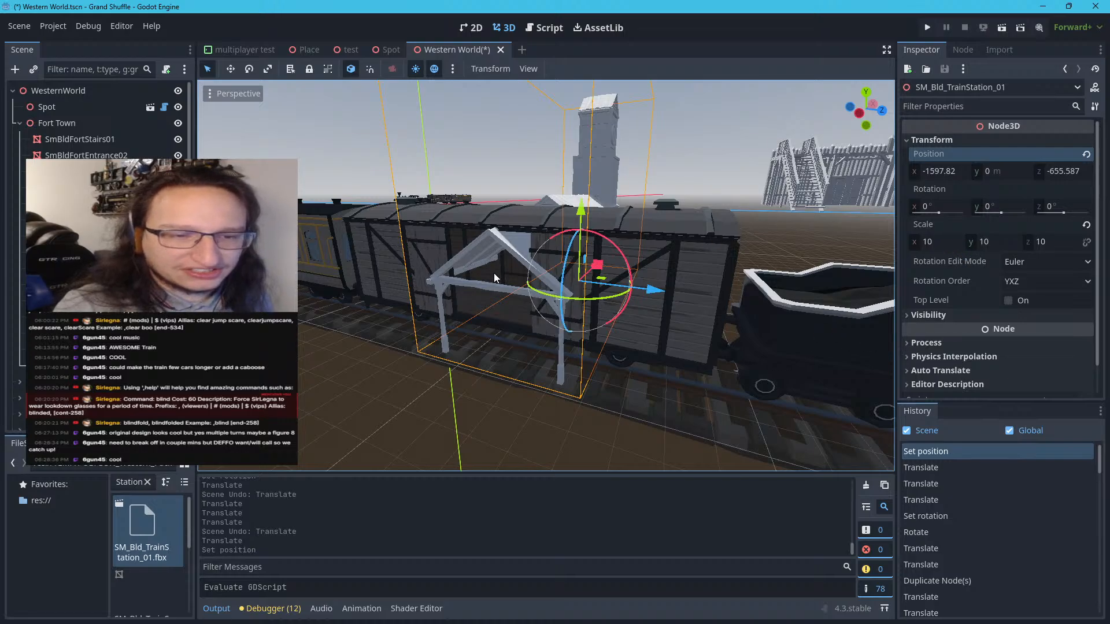
Try a uniform scale of 29 on the train station and reduce it to 20
left_click(957, 243)
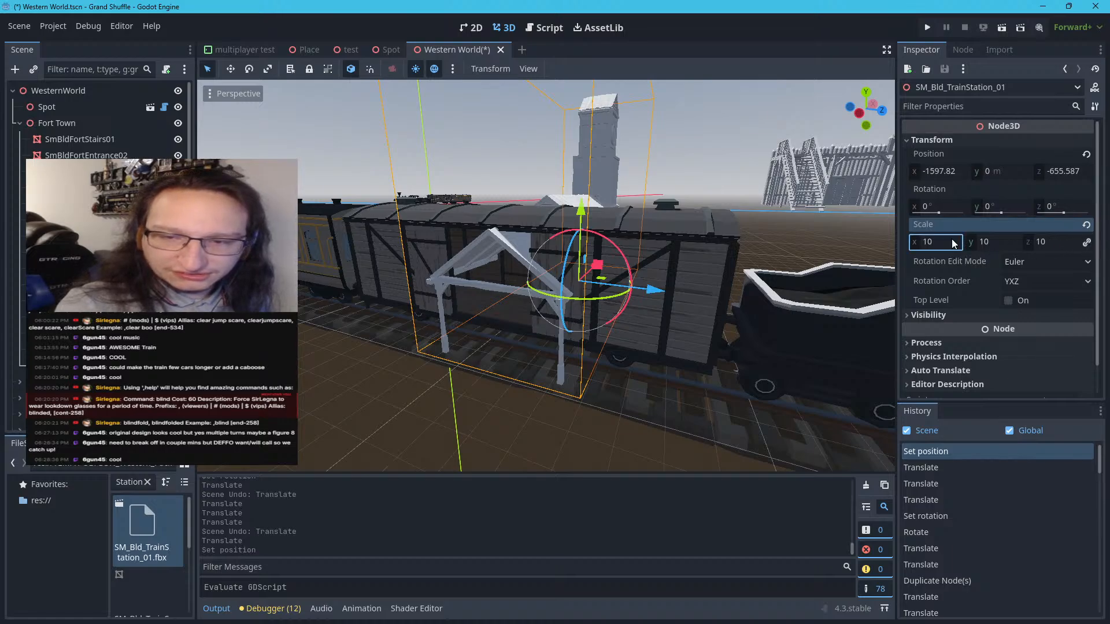
key("Return")
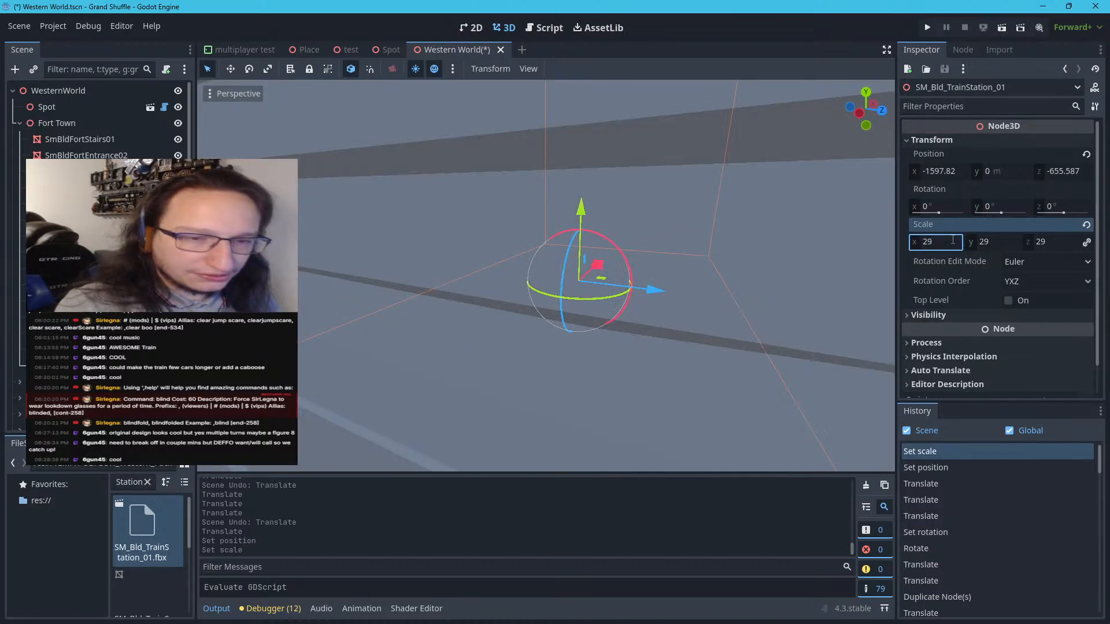
scroll(706, 349, "down", 5)
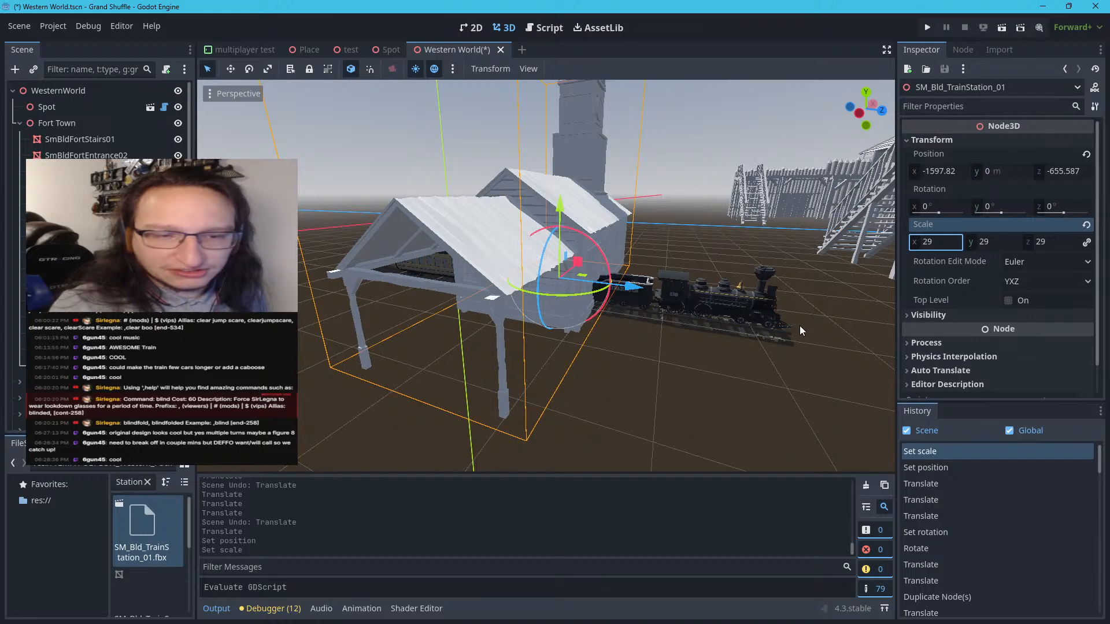
left_click(954, 243)
type("20")
key("Return")
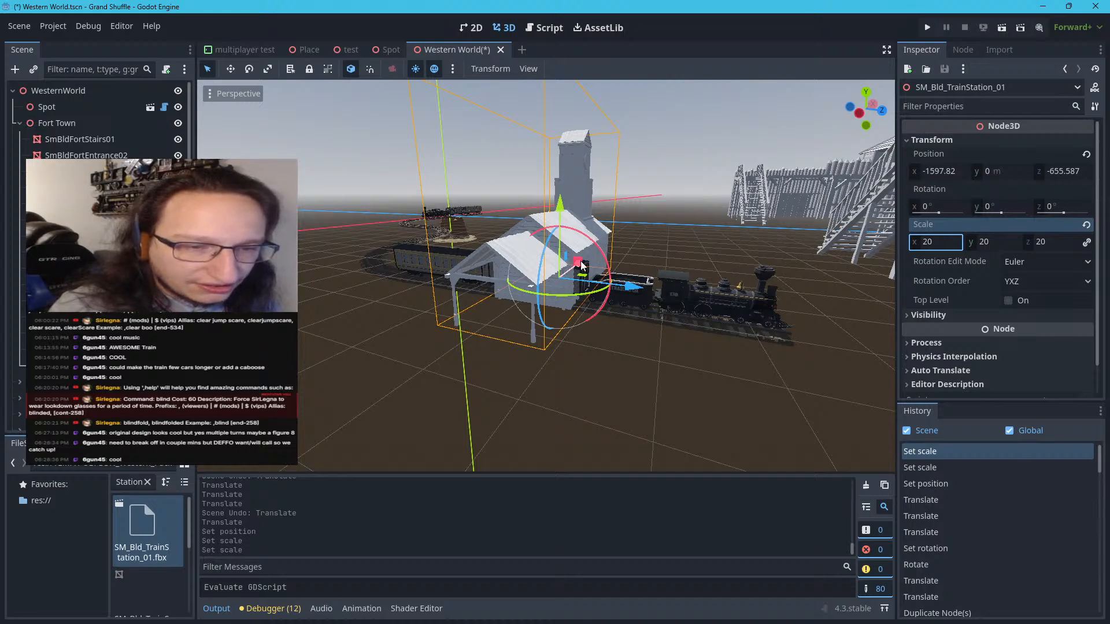
Move the train station along X to about -1527.2 m so its canopy spans Train2 on the track
left_click_drag(580, 270, 595, 268)
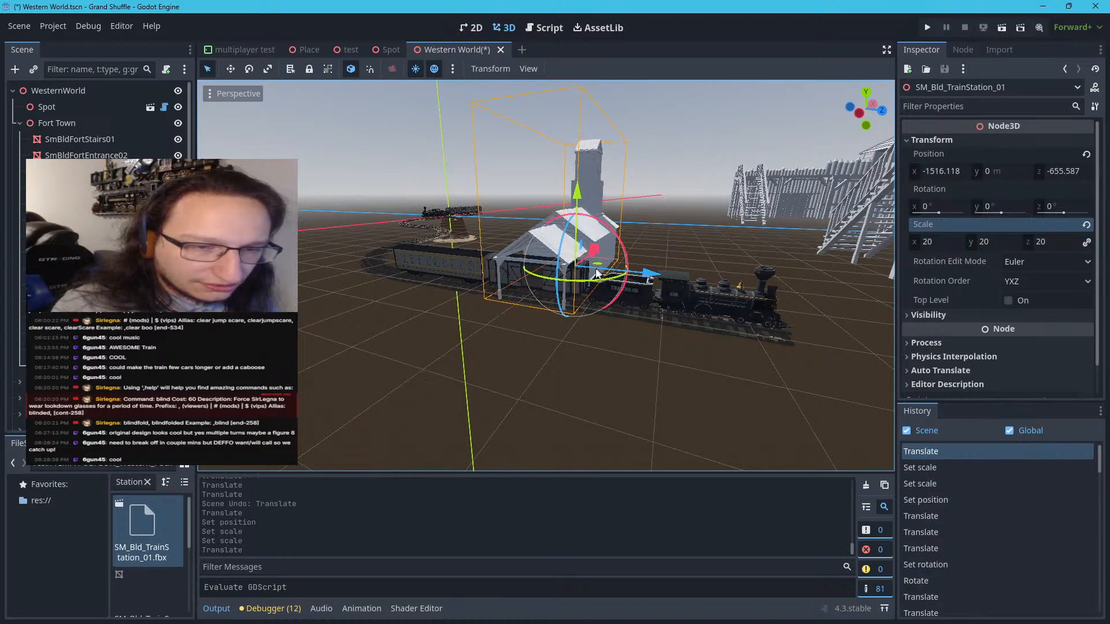
mouse_move(424, 281)
right_mouse_down()
mouse_move(386, 238)
mouse_move(376, 262)
mouse_move(446, 272)
mouse_move(497, 263)
mouse_move(607, 283)
mouse_move(674, 273)
mouse_move(425, 280)
right_mouse_up()
key("w")
key("w")
key("s")
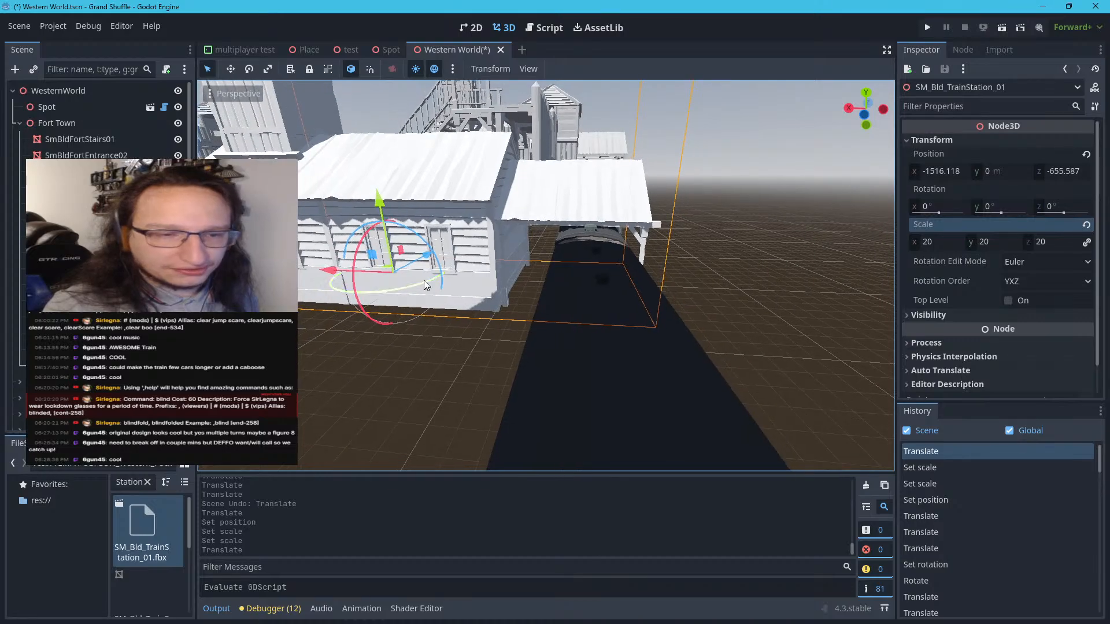
left_click_drag(339, 278, 339, 272)
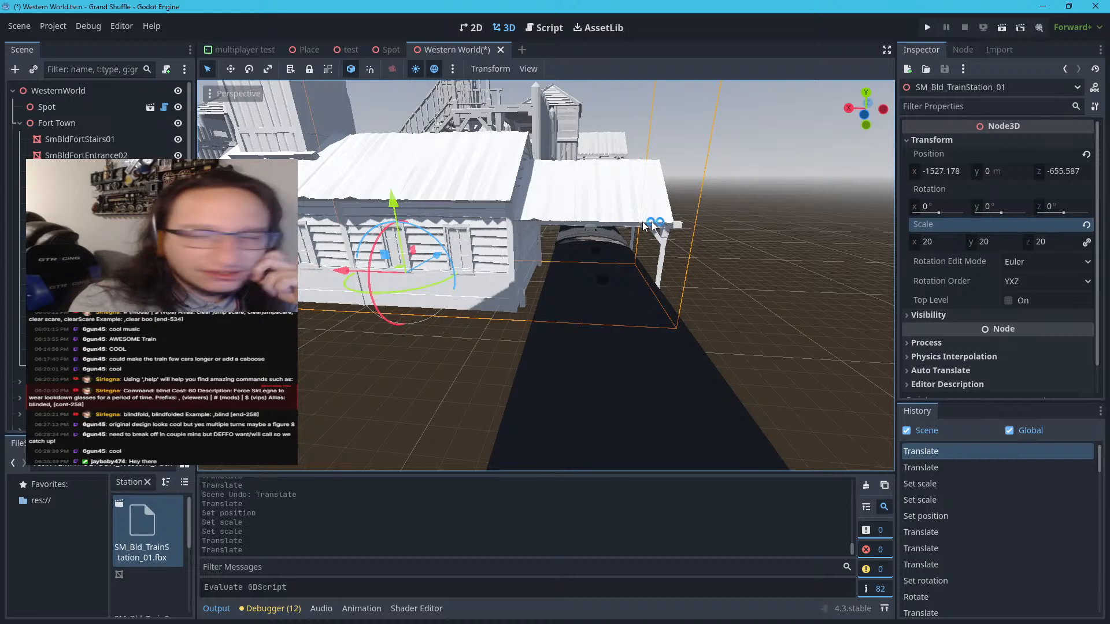
Try a uniform scale of 20.2 on the train station, raise it to 21, and check the canopy's clearance over the train
left_click(952, 244)
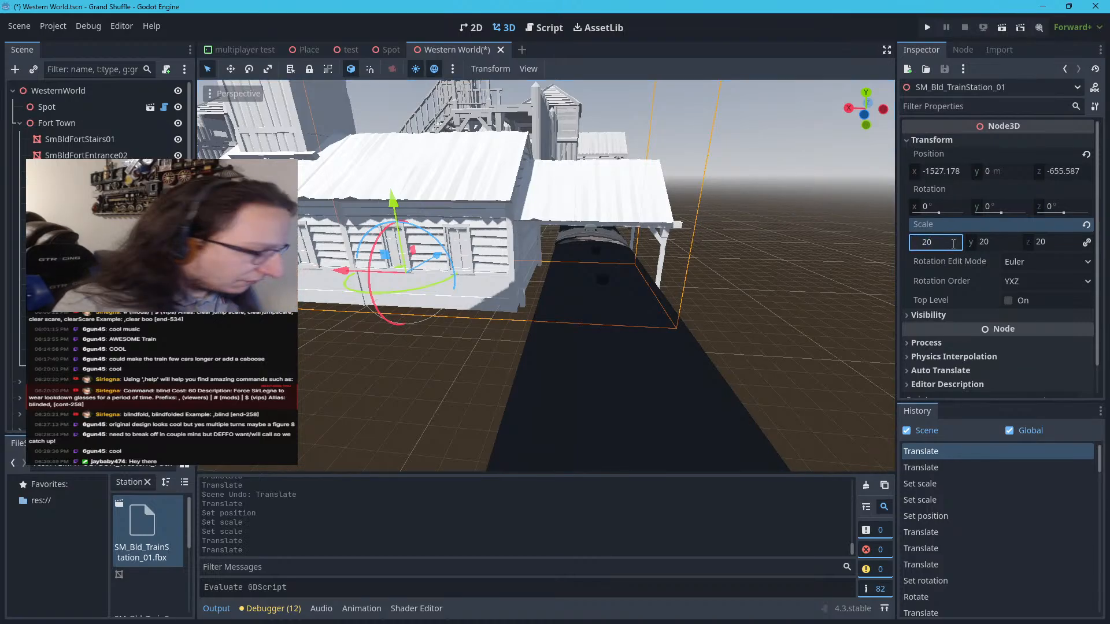
type(".2")
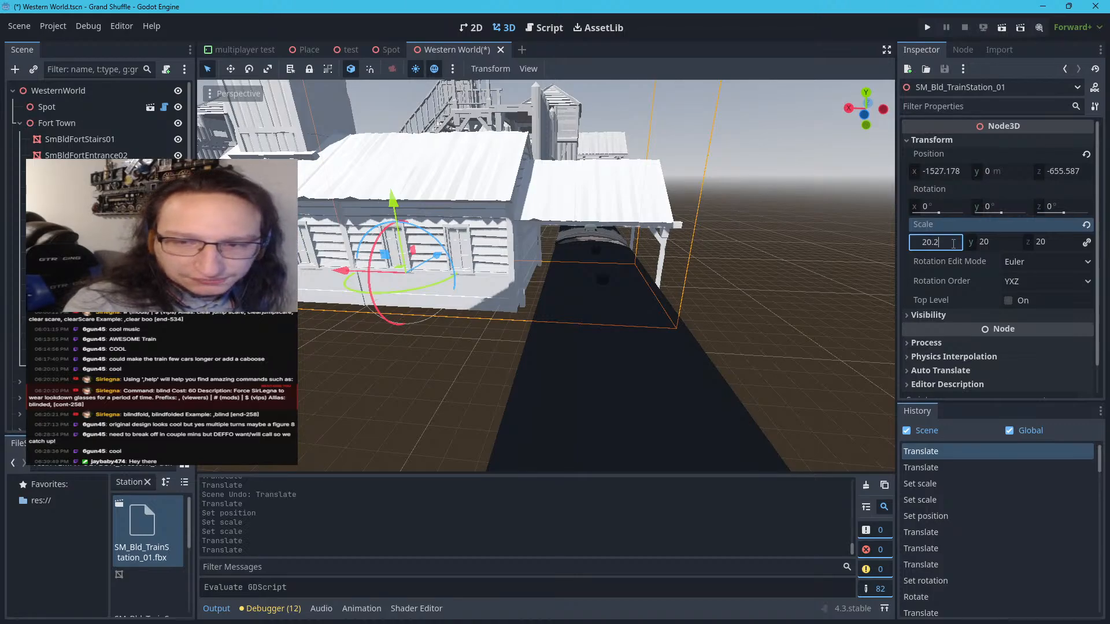
key("Return")
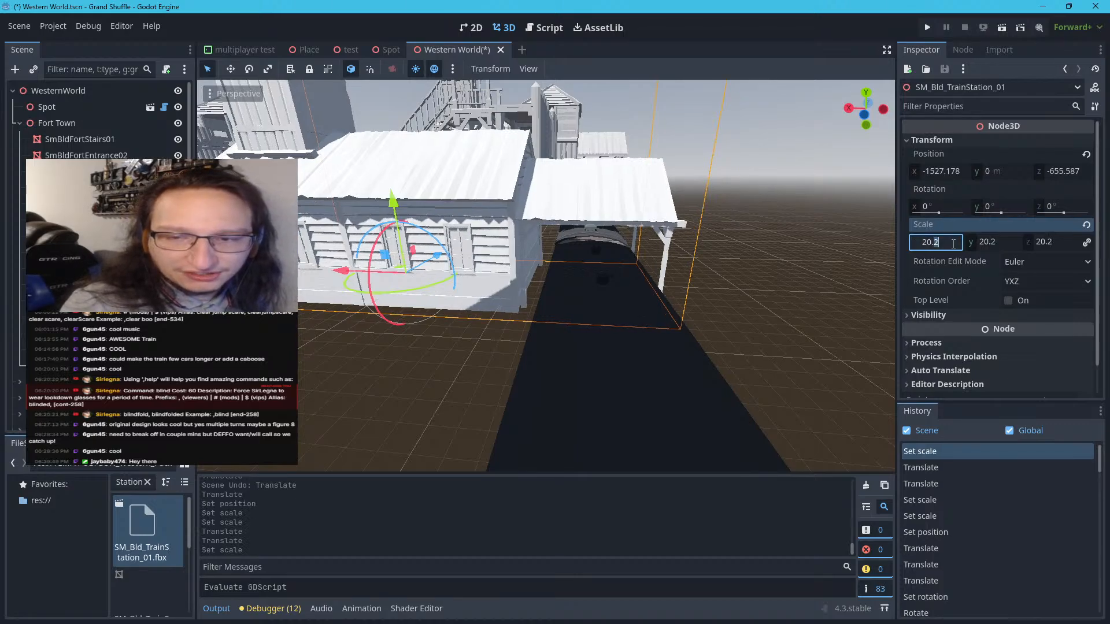
type("21")
key("Return")
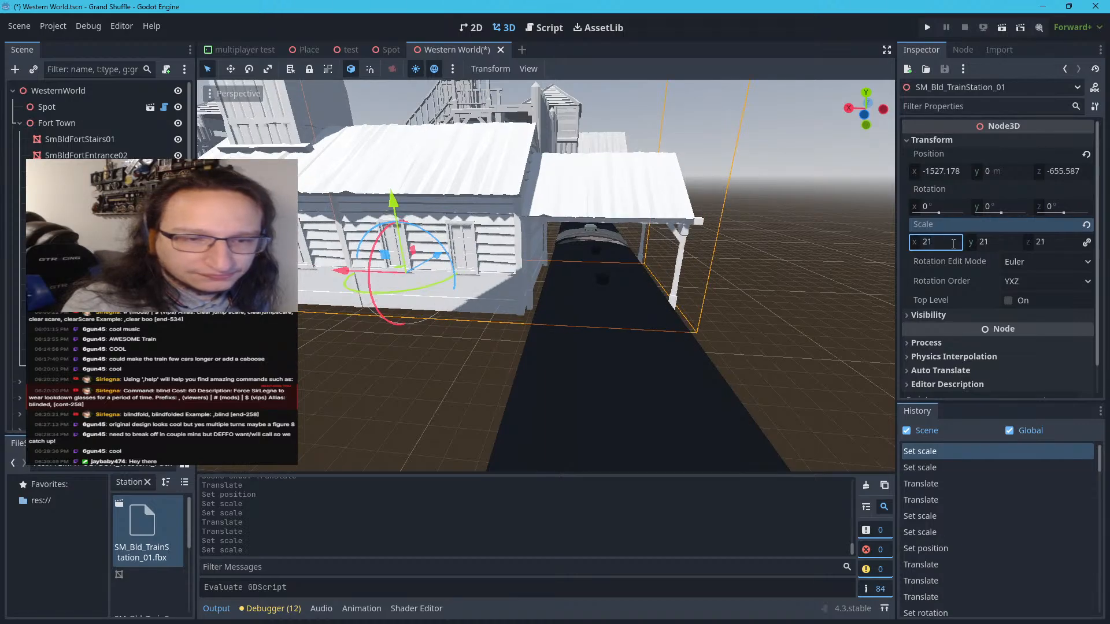
scroll(735, 289, "up", 10)
scroll(710, 221, "down", 4)
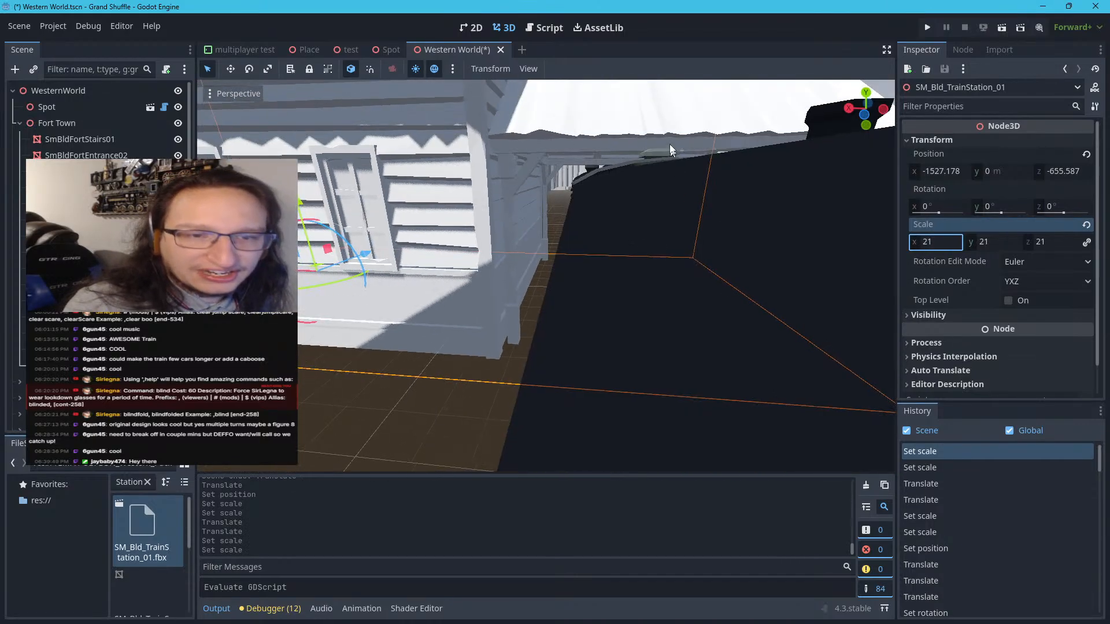
Check the canopy's clearance over the train from below and set the train station's uniform scale to 22
mouse_move(672, 150)
right_mouse_down()
mouse_move(717, 151)
mouse_move(671, 150)
right_mouse_up()
scroll(636, 111, "down", 9)
right_click_drag(600, 128, 594, 110)
key("w")
key("w")
key("w")
right_click_drag(547, 276, 498, 248)
key("w")
key("s")
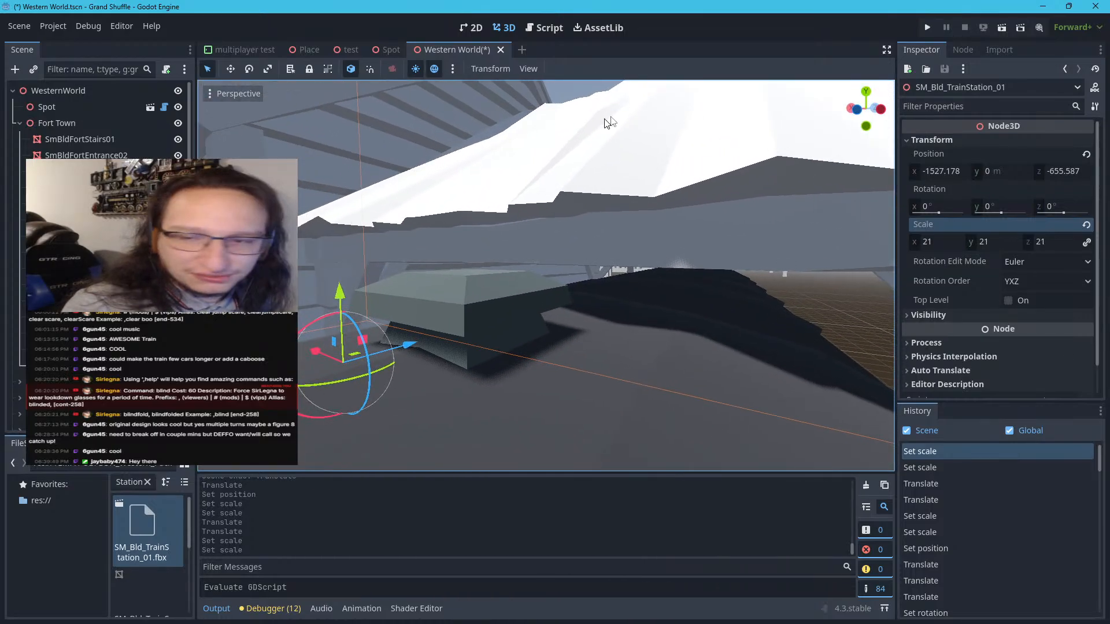
left_click(950, 240)
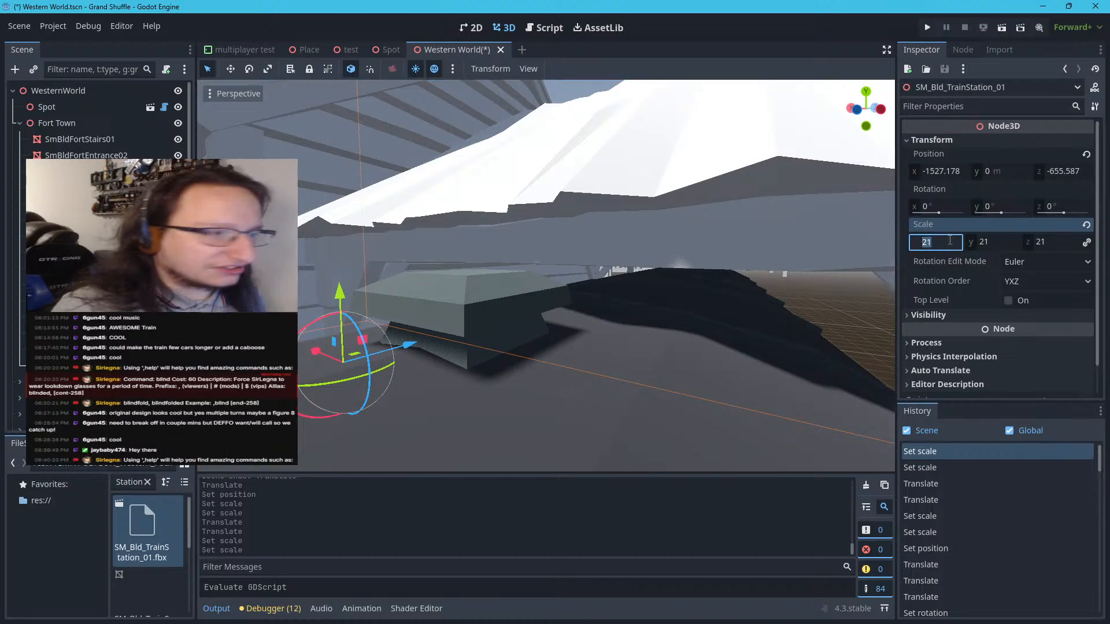
type("22")
key("Return")
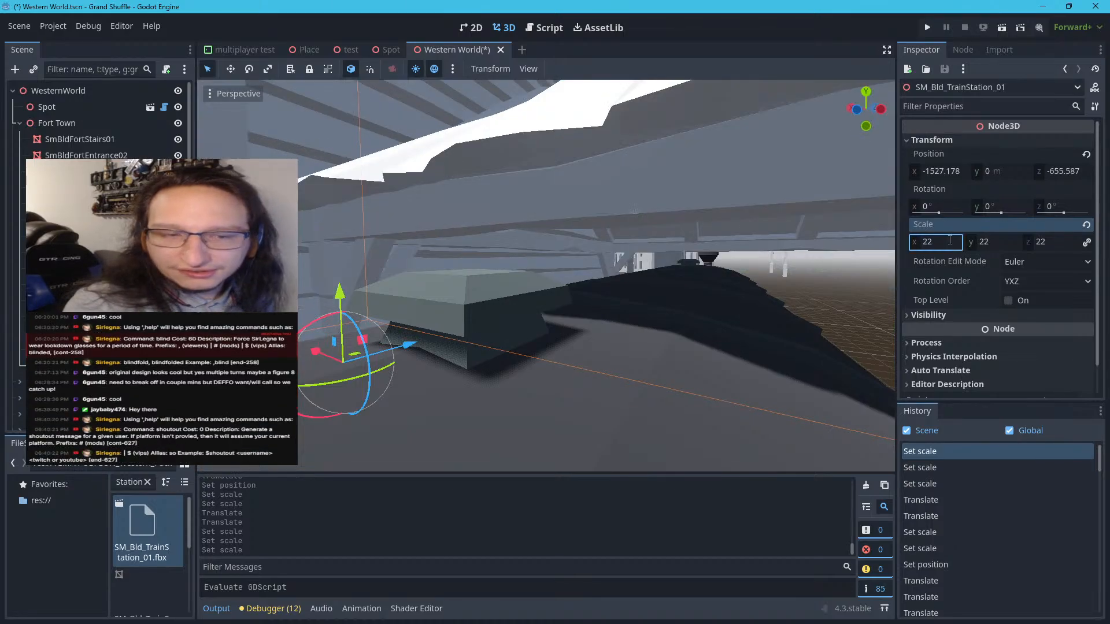
Examine how the rescaled station's canopy posts and building walls fit around the train and track
scroll(950, 240, "down", 1)
key("f")
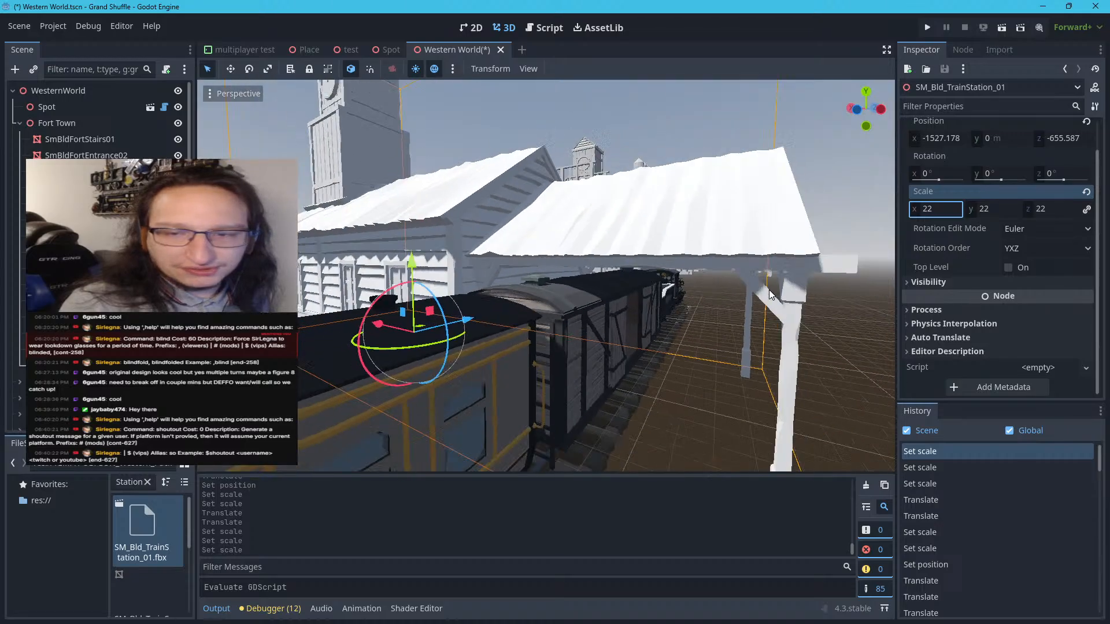
right_click_drag(672, 291, 587, 323)
key("w")
key("w")
key("a")
key("w")
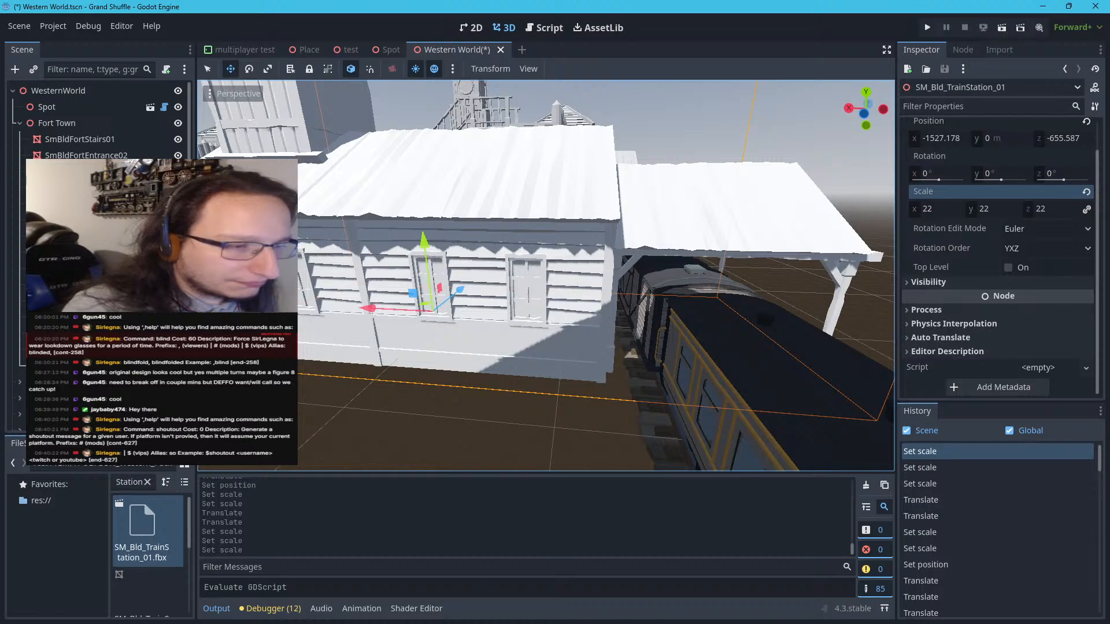
Make the imported train station's children editable and inspect its glass and two door meshes
left_click(164, 366)
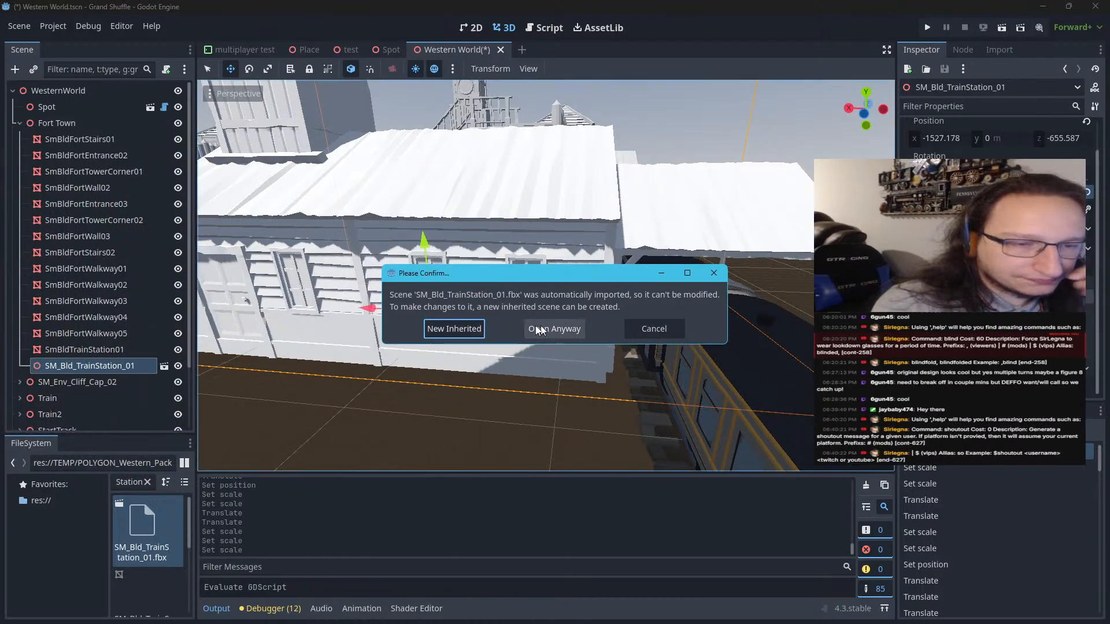
left_click(653, 329)
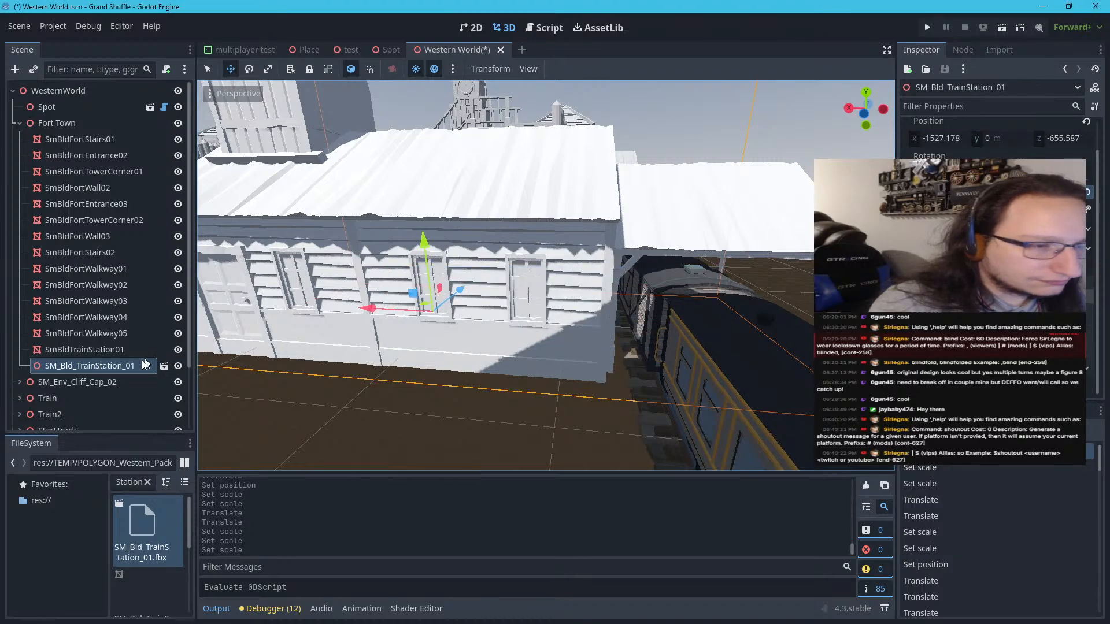
right_click(141, 364)
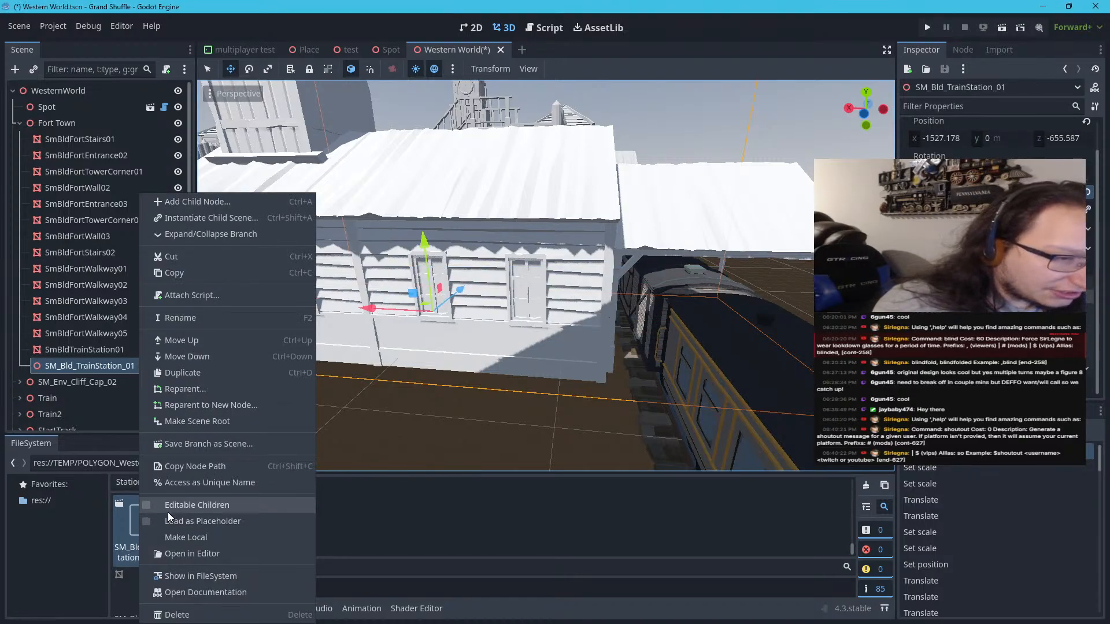
left_click(154, 505)
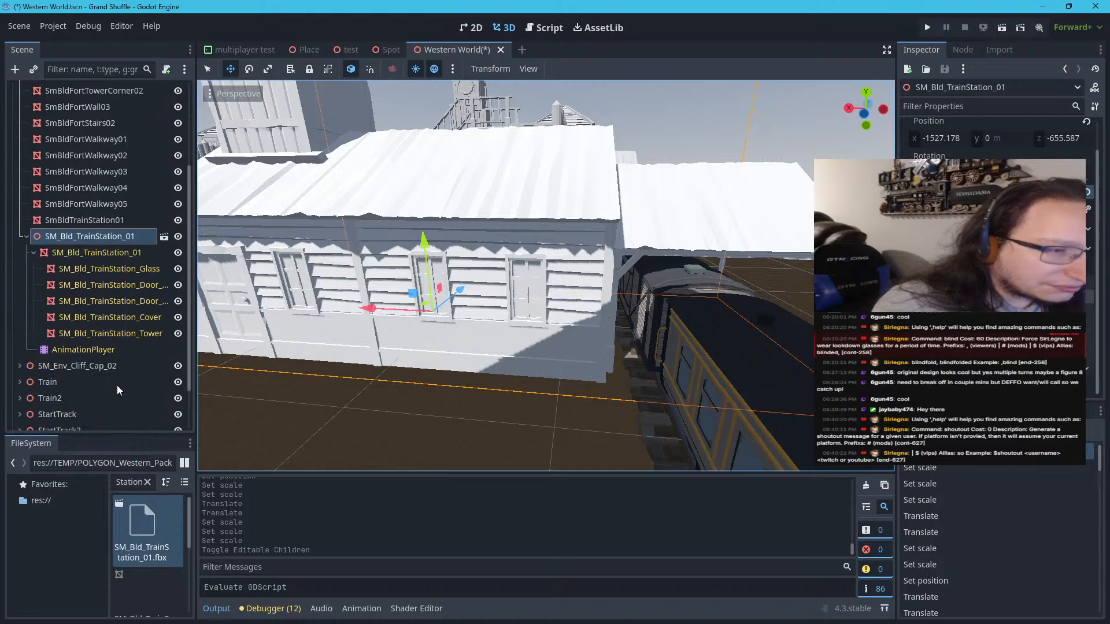
left_click(112, 268)
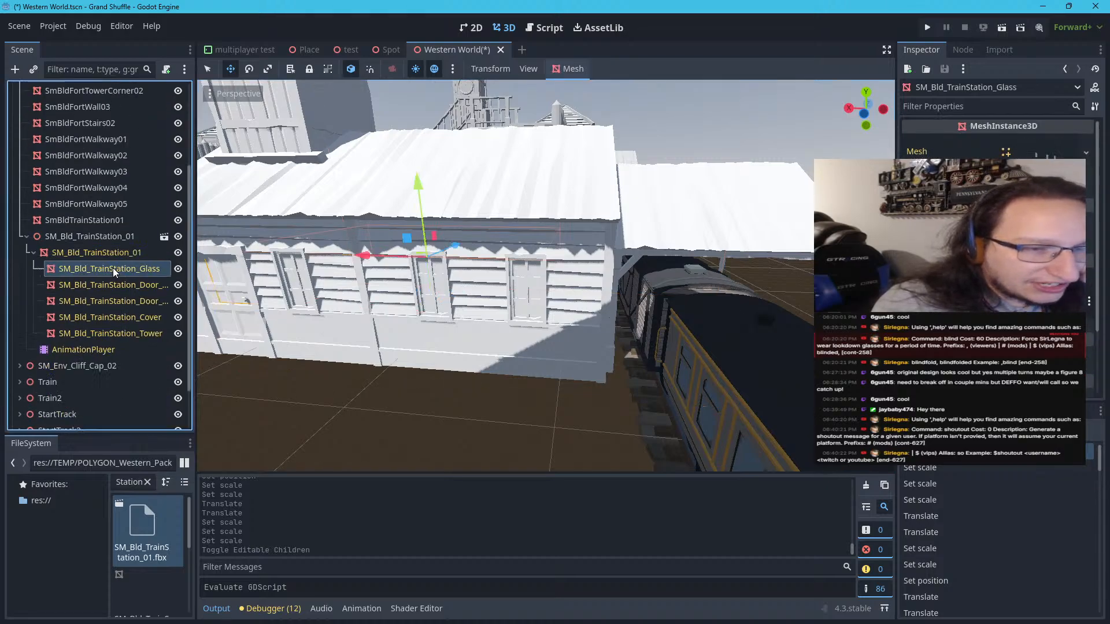
left_click(110, 286)
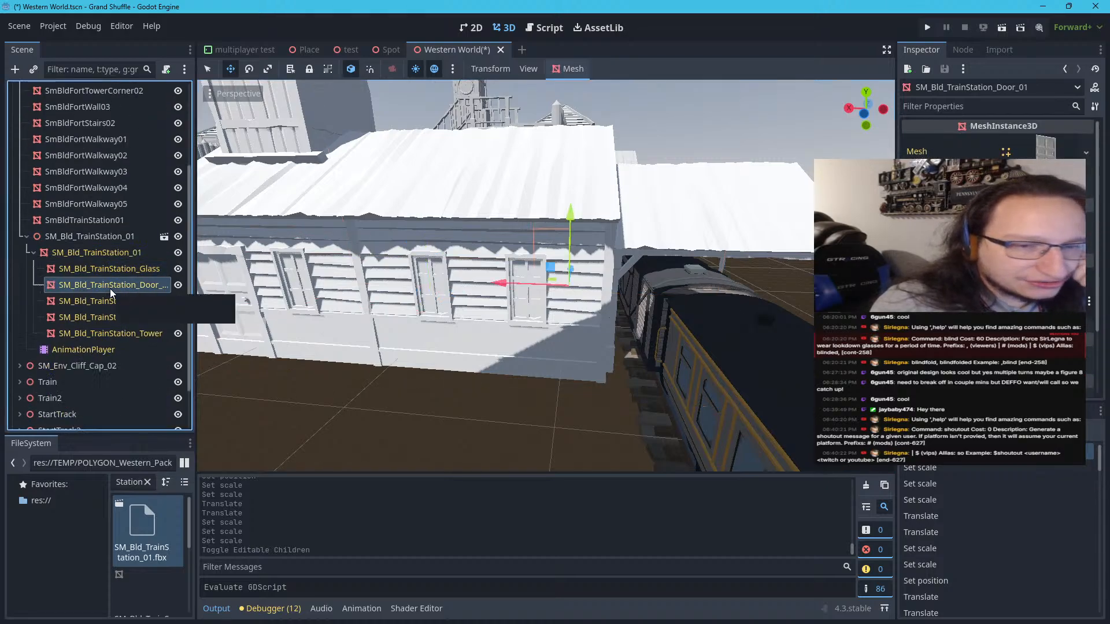
left_click(109, 303)
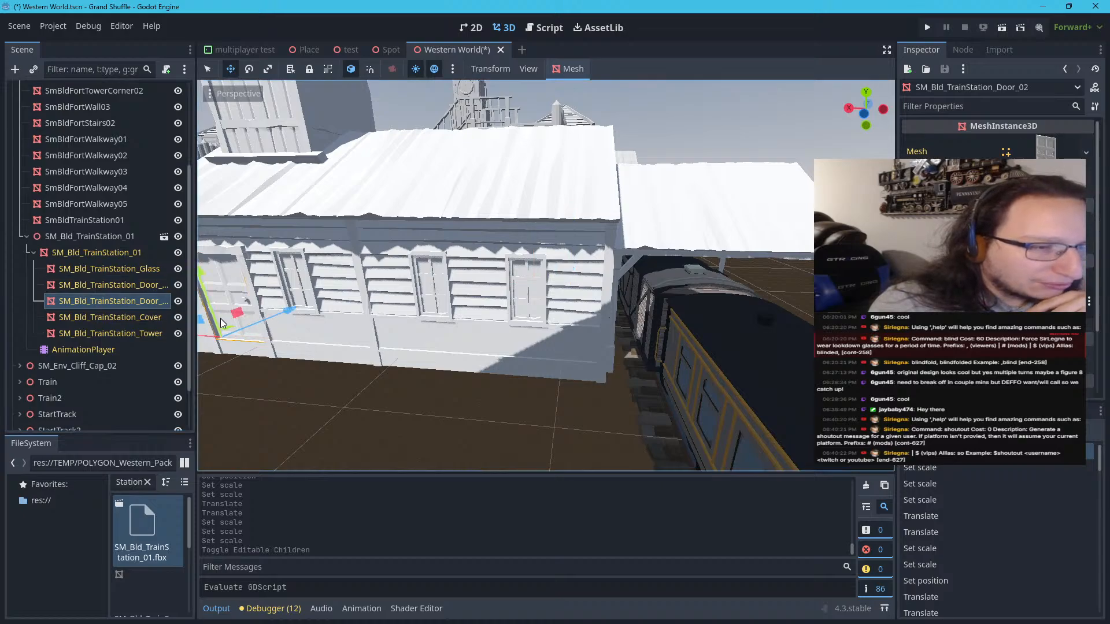
Try rotating the station's second door about its vertical axis twice, undoing each rotation
scroll(223, 331, "down", 6)
middle_click_drag(277, 323, 298, 248)
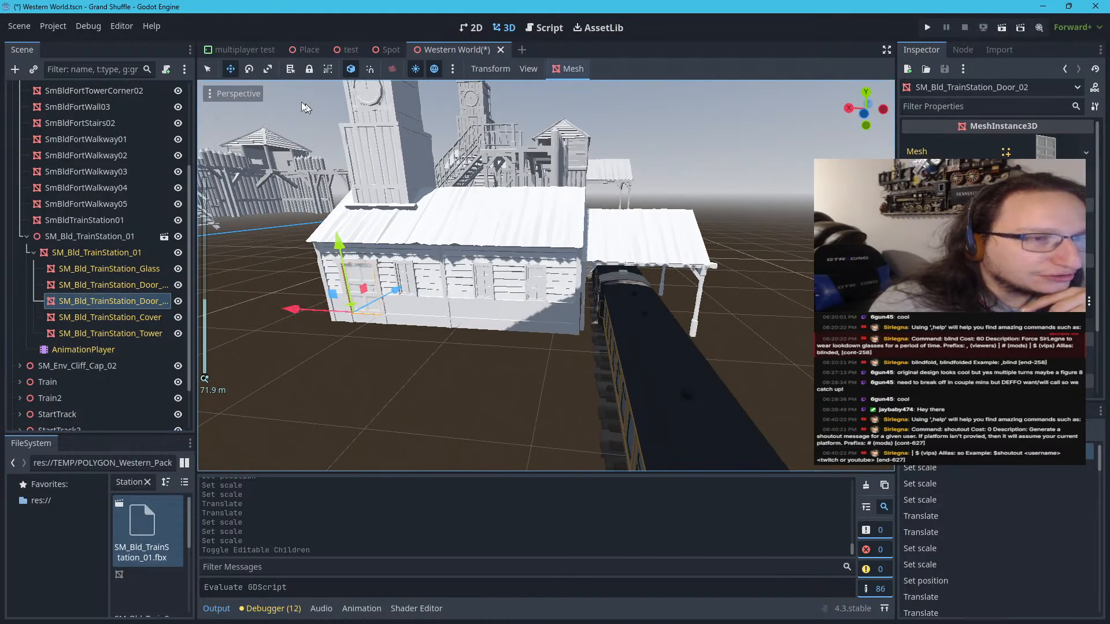
left_click(246, 72)
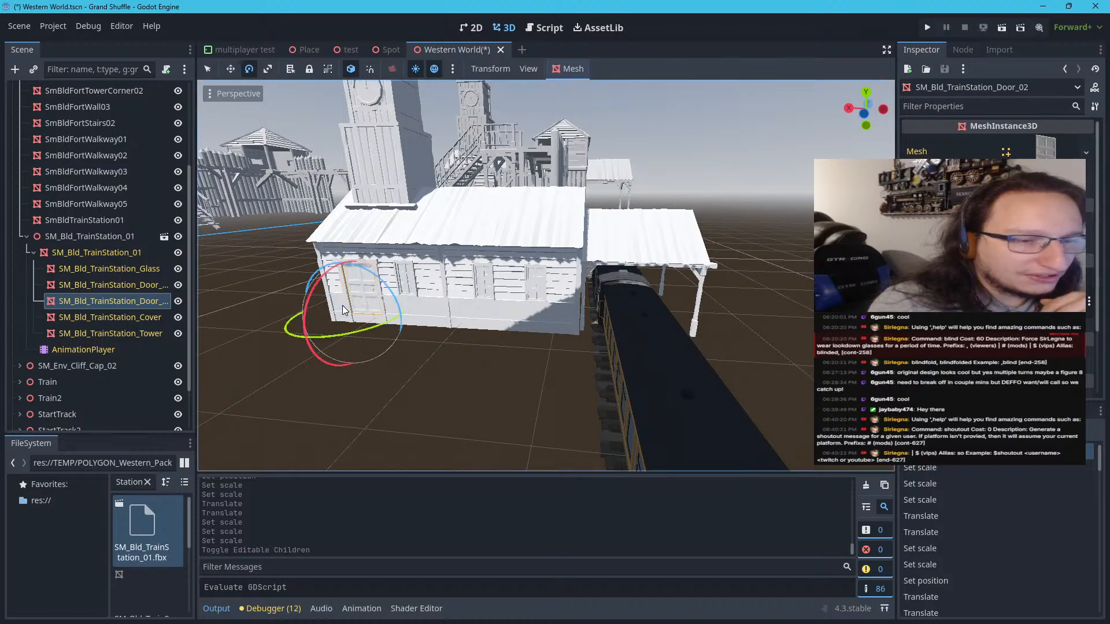
left_click_drag(341, 332, 264, 371)
key("ctrl+z")
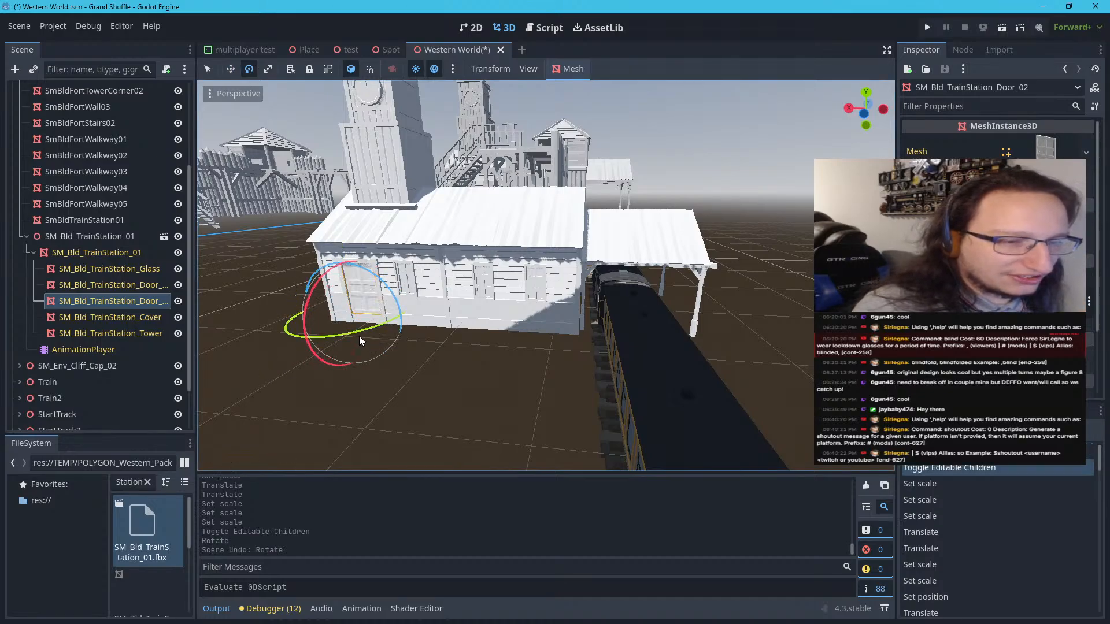
mouse_move(364, 332)
left_mouse_down()
mouse_move(308, 346)
mouse_move(303, 358)
mouse_move(364, 354)
left_mouse_up()
key("ctrl+z")
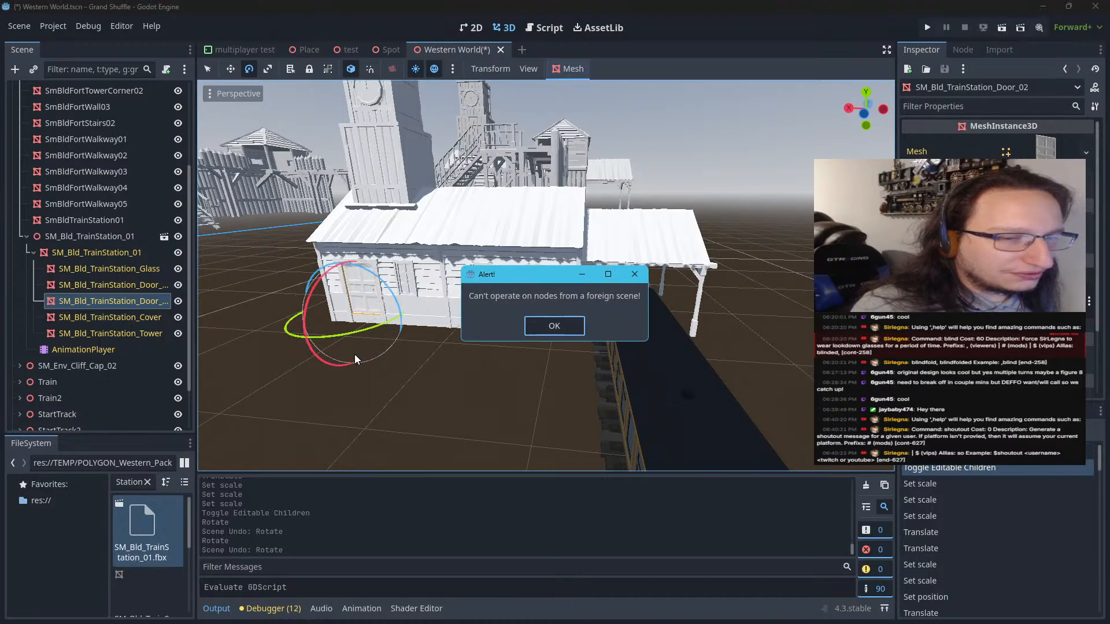
left_click(536, 328)
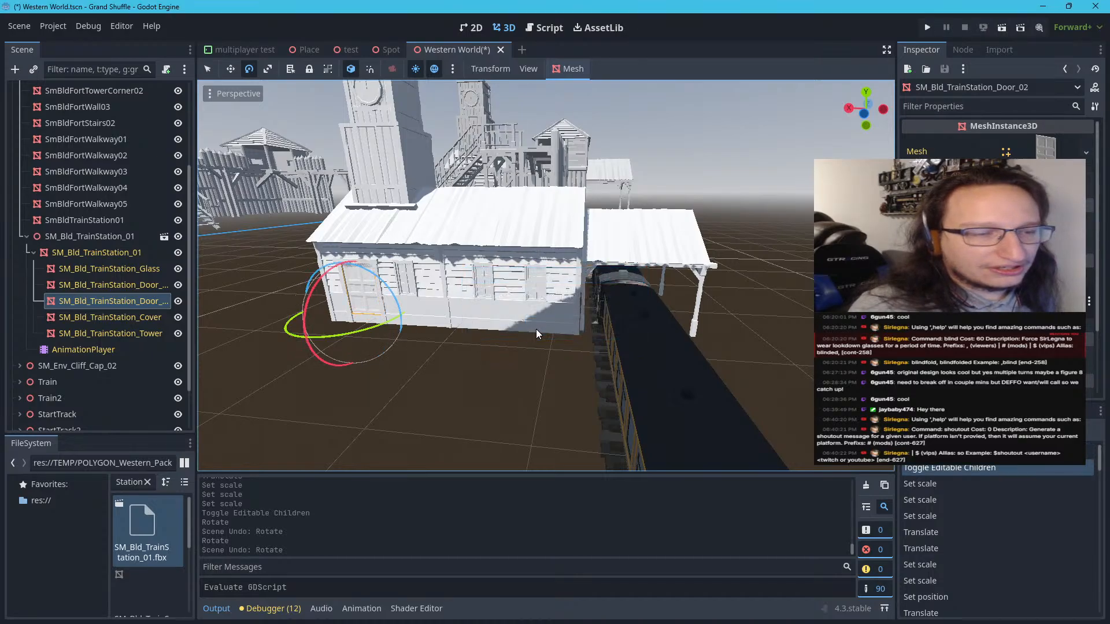
Inspect the station's cover and tower meshes, temporarily hiding the tower and showing it again
left_click(151, 312)
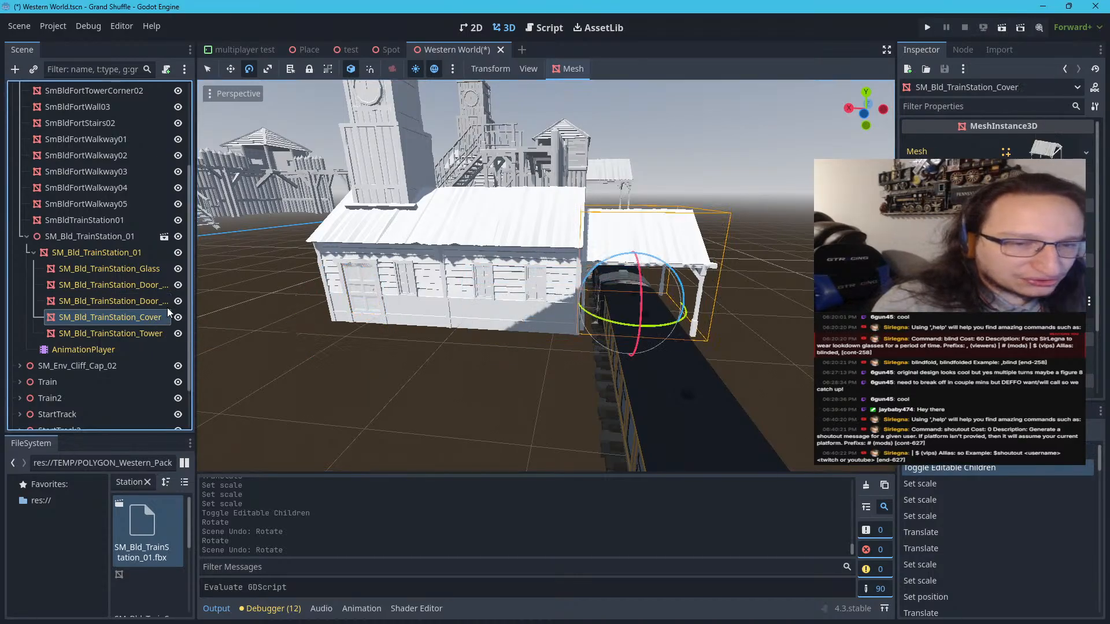
left_click(128, 328)
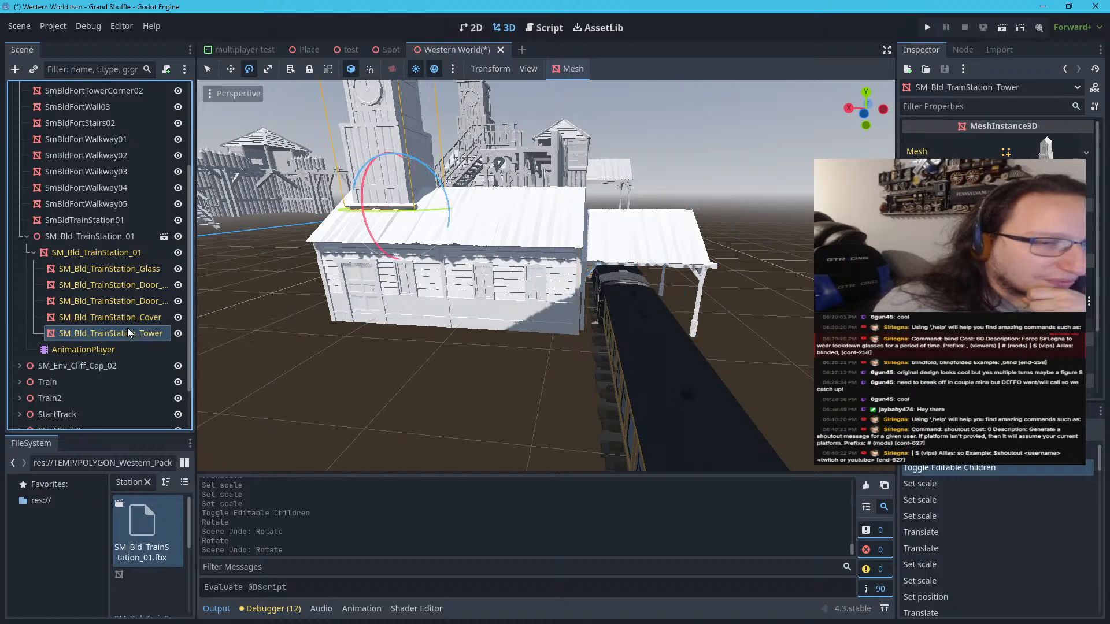
scroll(436, 147, "down", 5)
scroll(436, 147, "up", 4)
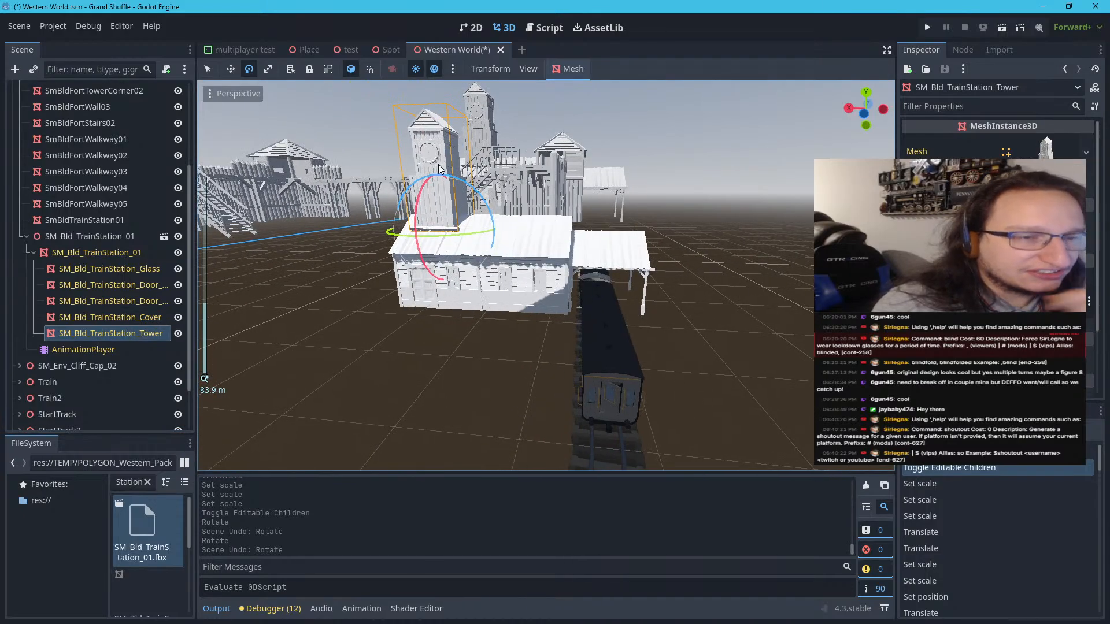
left_click(180, 336)
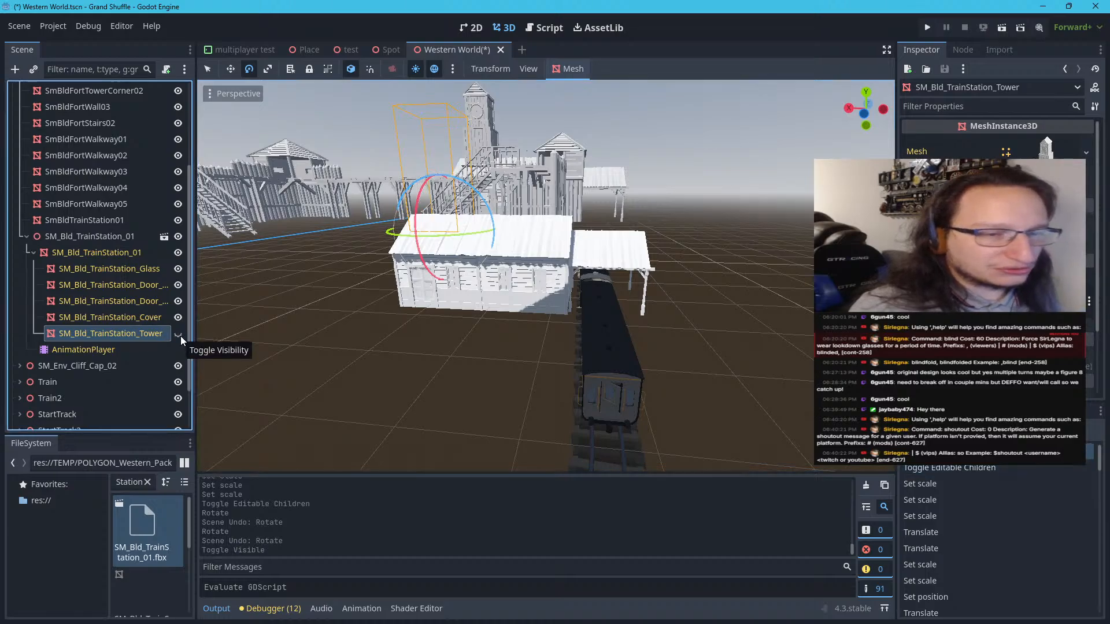
left_click(179, 334)
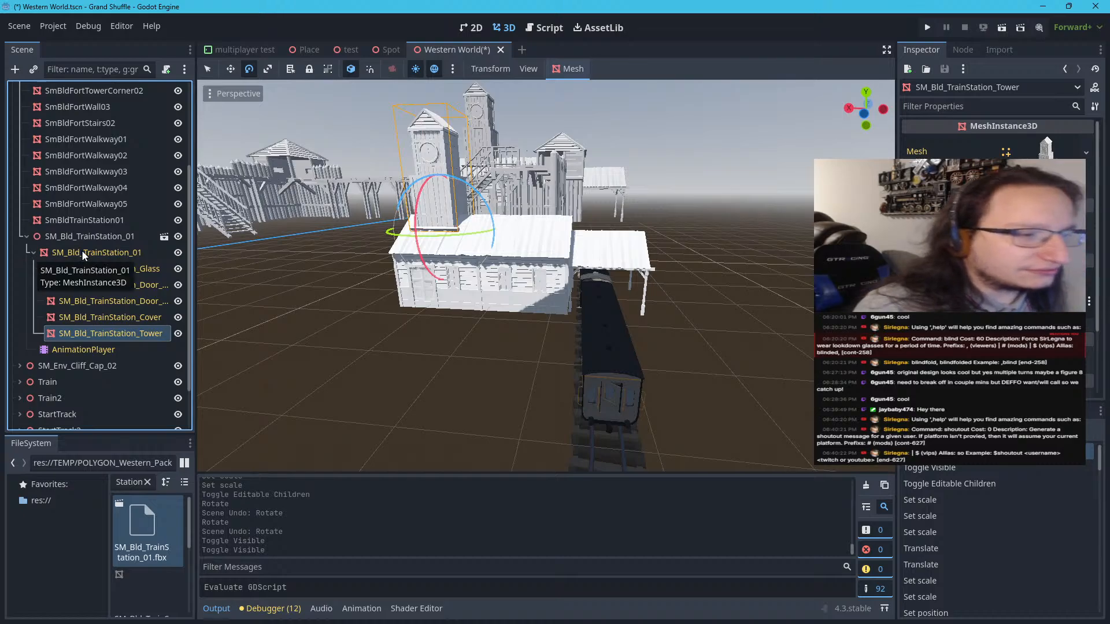
Turn off editable children for the train station, accepting the reversion of its child properties
right_click(109, 236)
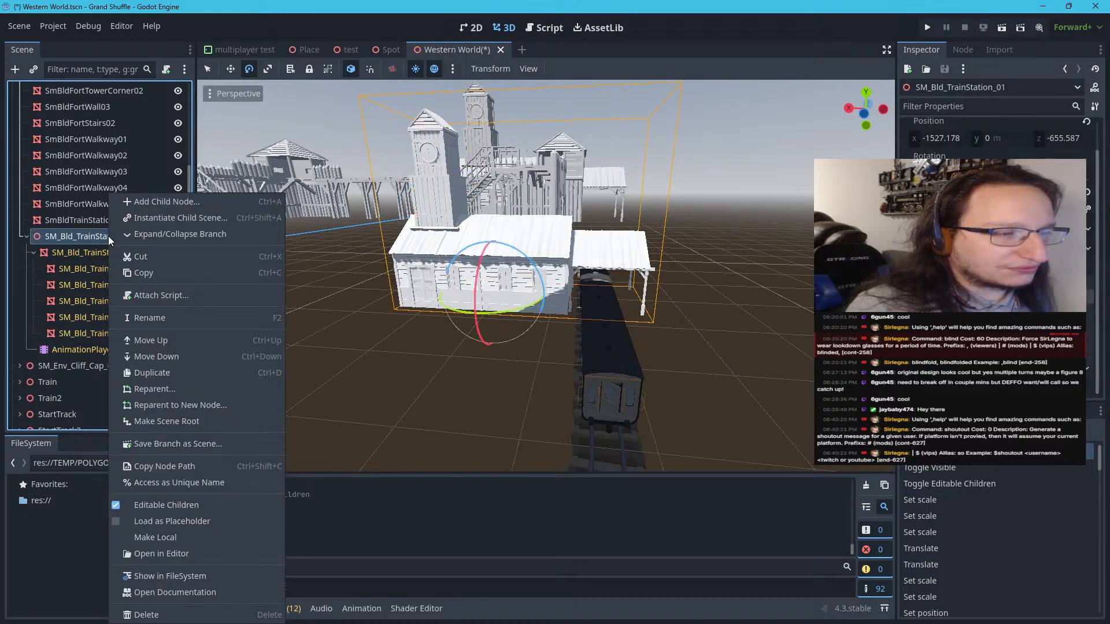
left_click(159, 505)
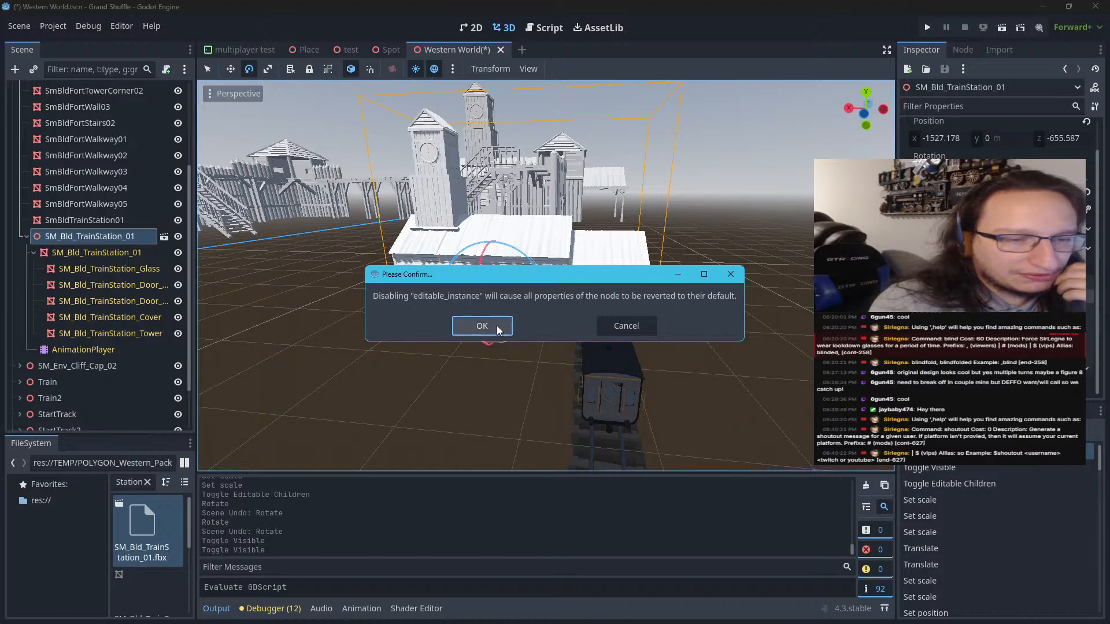
left_click(481, 325)
Move the train station along X to about -1516.2 m, keeping its canopy over the train
scroll(473, 369, "up", 4)
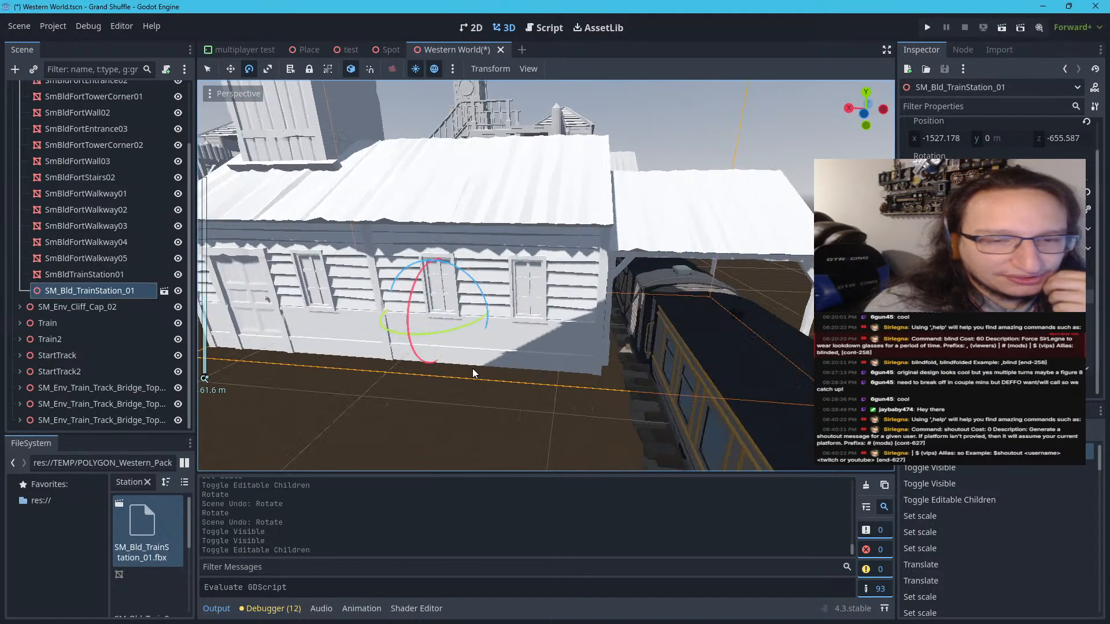
scroll(478, 366, "down", 2)
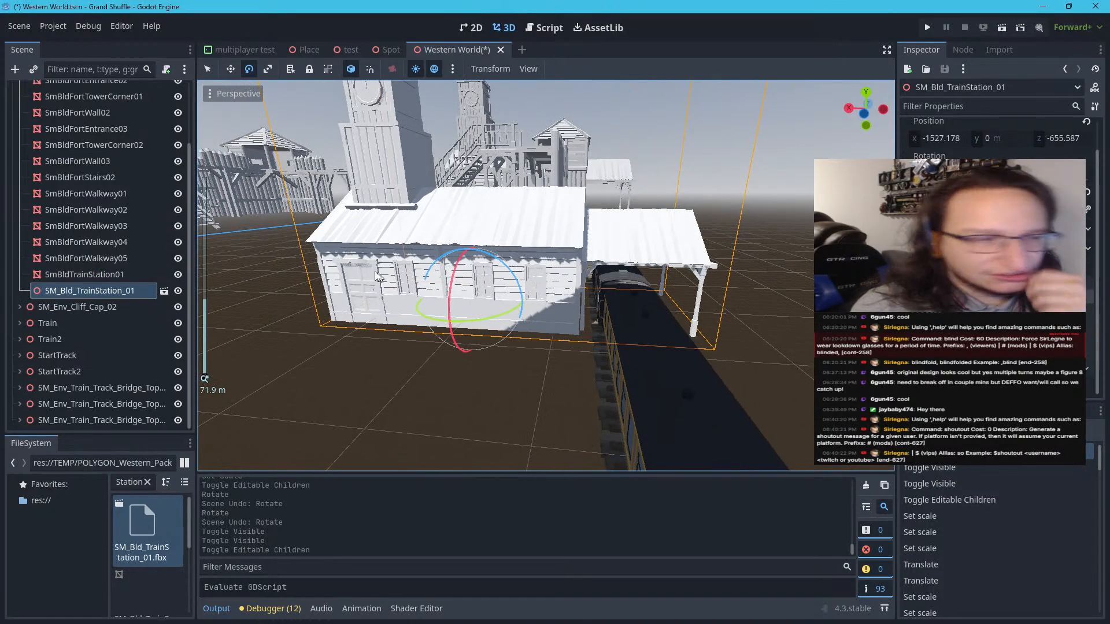
left_click(234, 70)
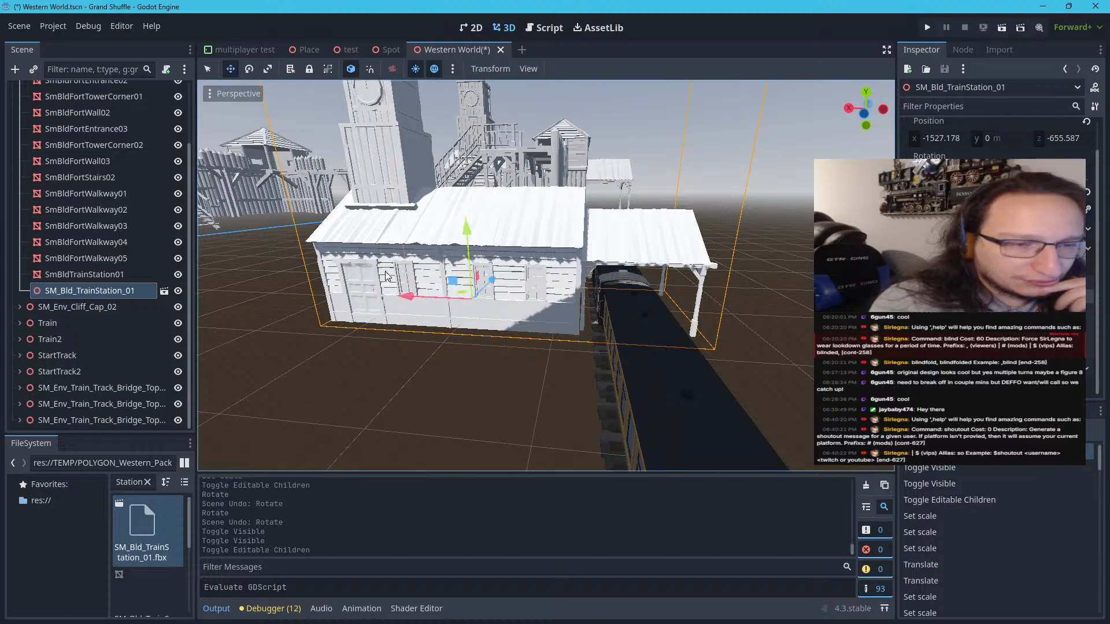
left_click_drag(397, 291, 390, 290)
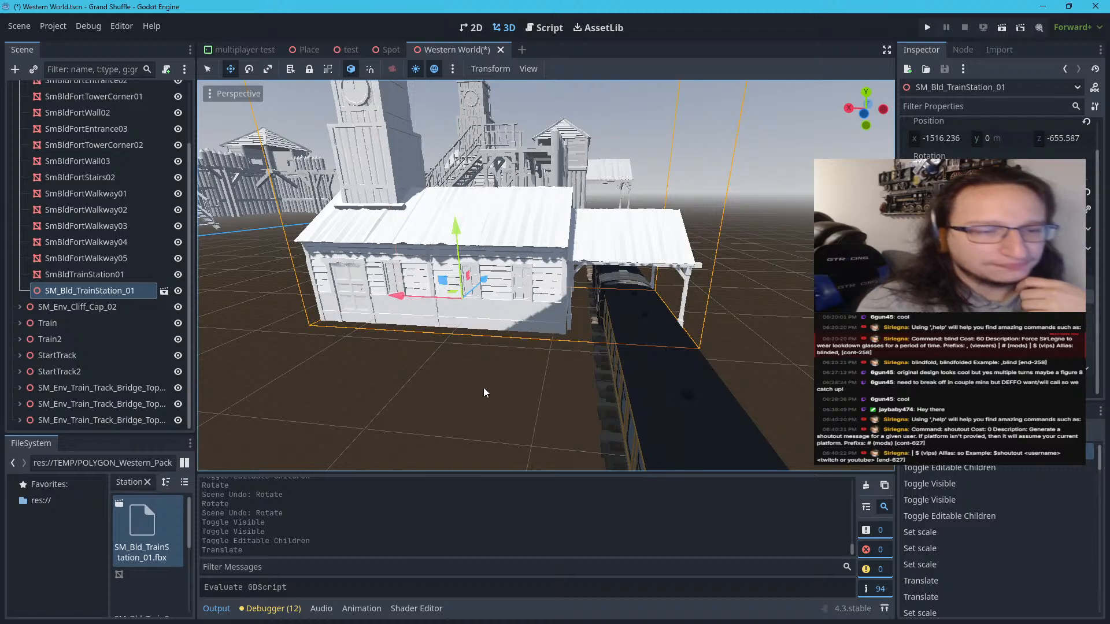
Examine the repositioned station from several sides, comparing its canopy and walls with the train and Fort Town
scroll(484, 387, "down", 5)
scroll(480, 337, "up", 2)
right_click_drag(479, 336, 446, 297)
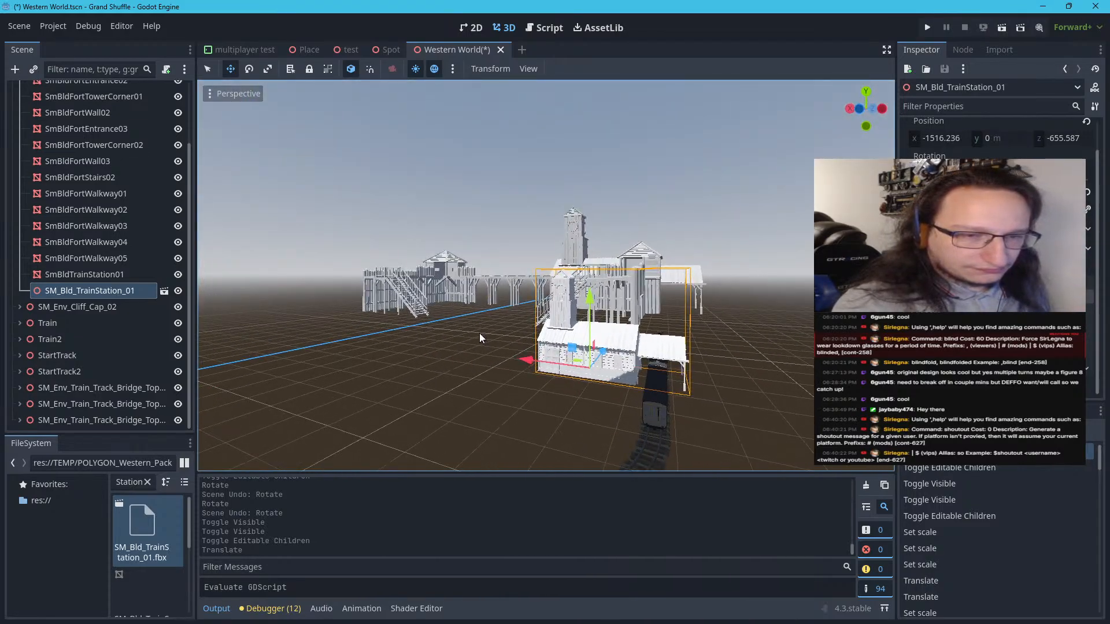
right_click_drag(480, 333, 447, 292)
key("w")
key("a")
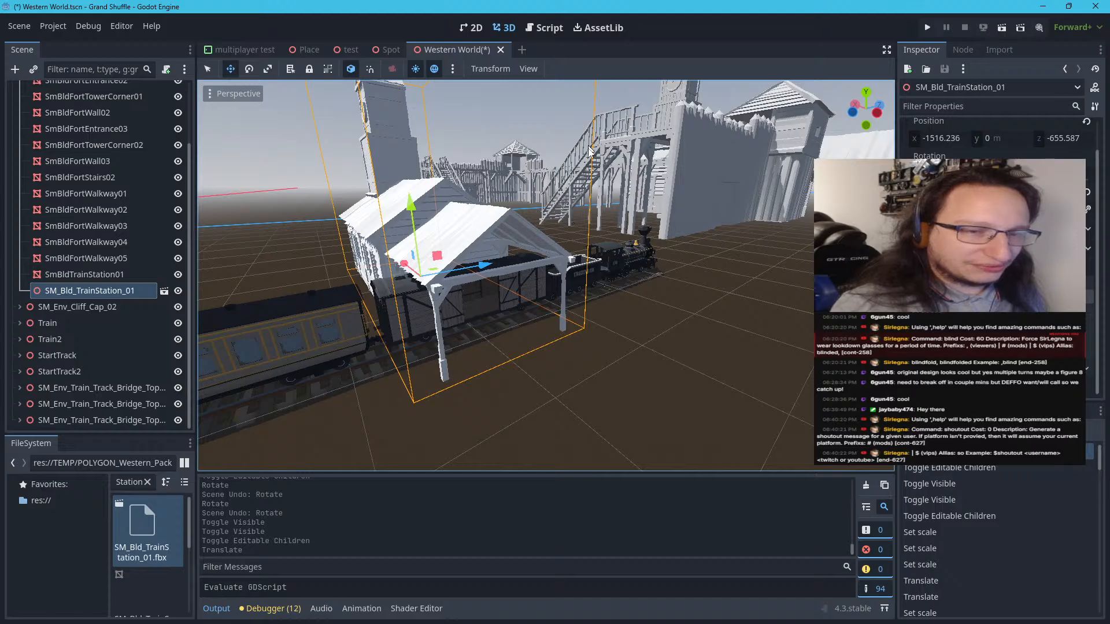
right_click_drag(586, 162, 628, 181)
key("w")
key("w")
key("s")
key("w")
key("w")
key("w")
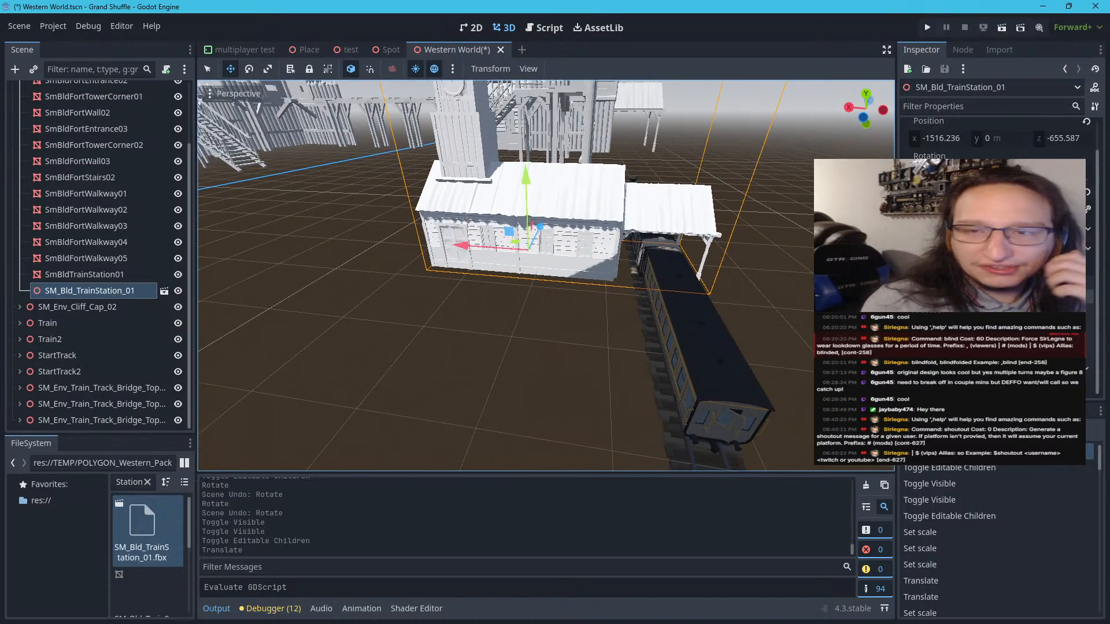
Look through the train station's Transform and Visibility sections, and make the SM_Bld_TrainStation_01 instance local to the scene
scroll(947, 196, "up", 1)
left_click(931, 140)
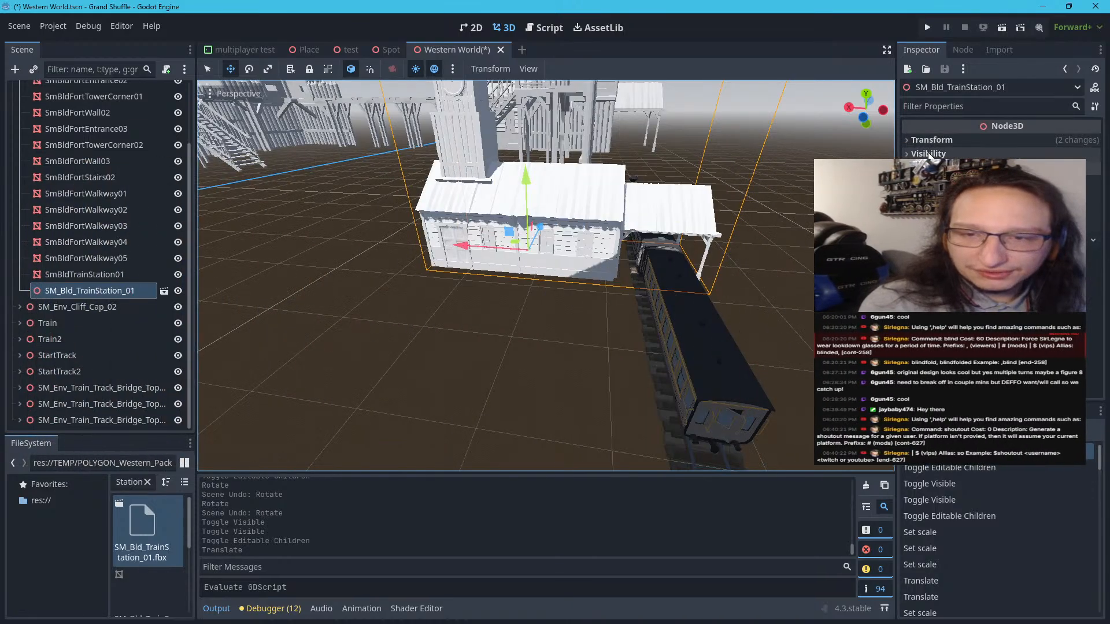
left_click(928, 154)
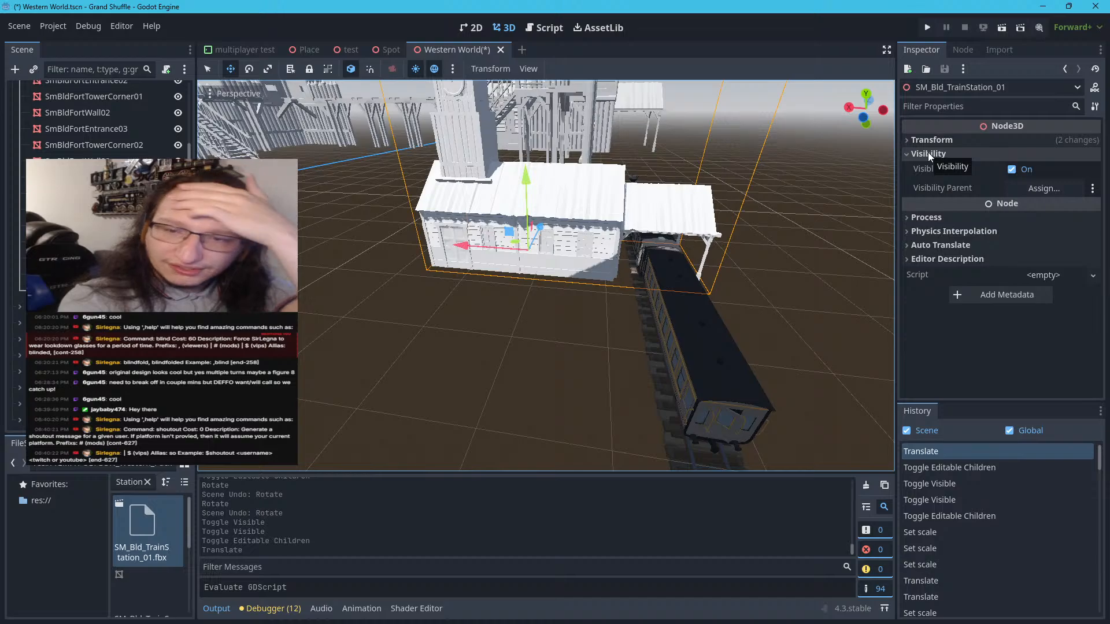
left_click(928, 152)
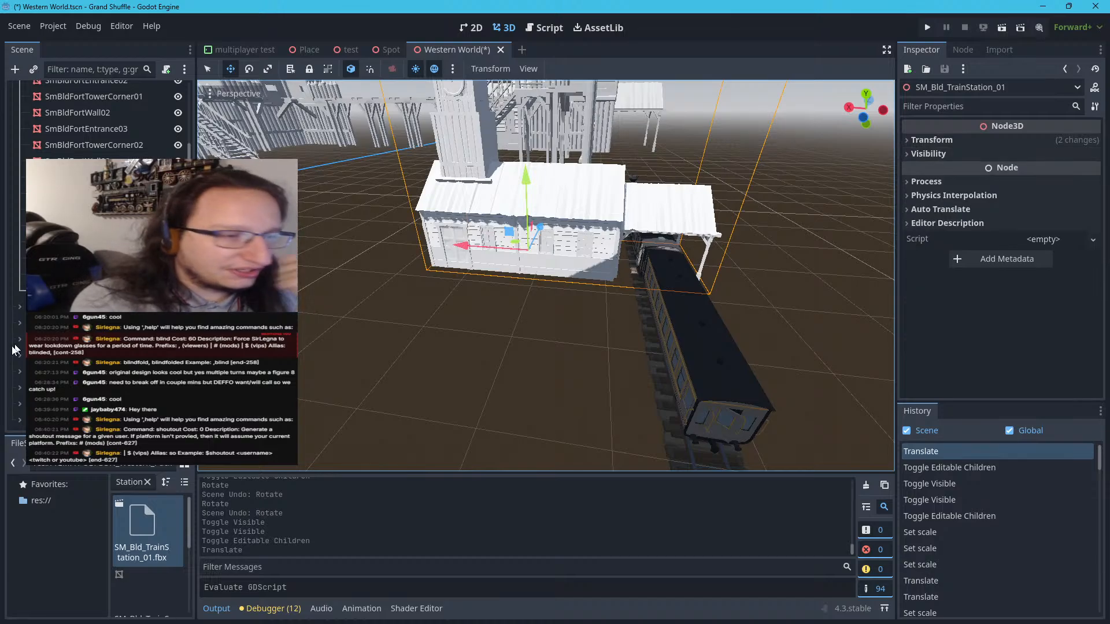
right_click(95, 290)
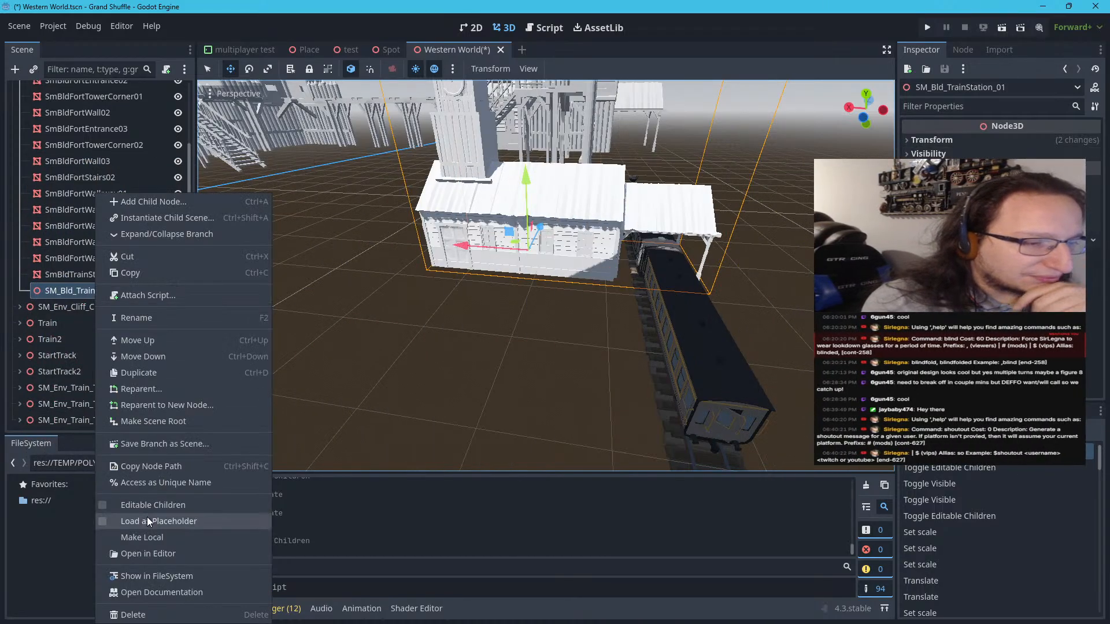
left_click(142, 537)
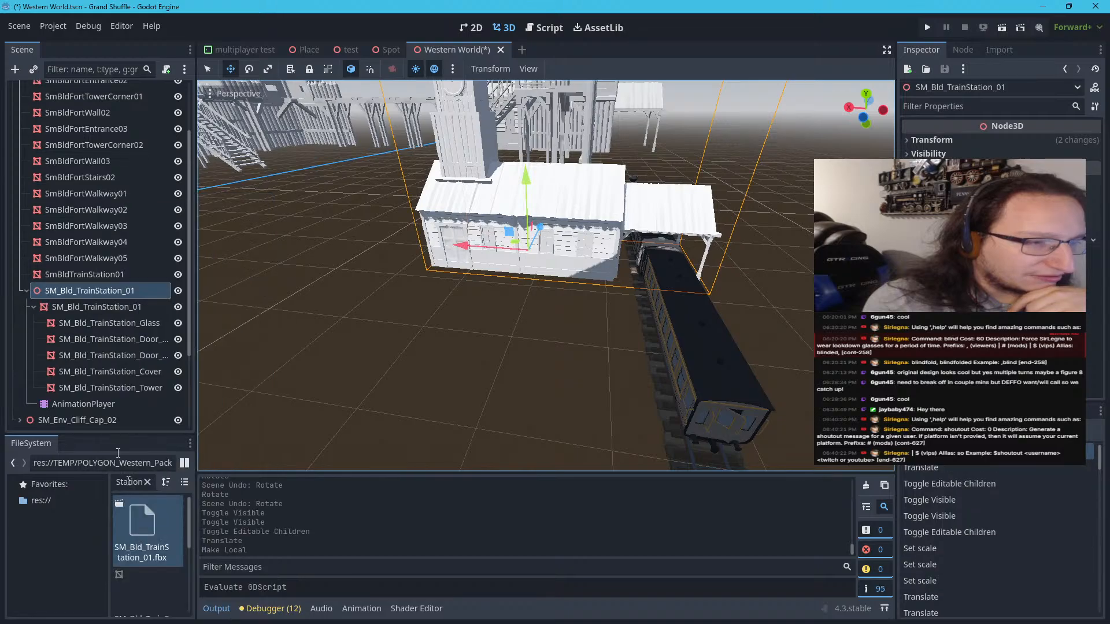
Try the PolygonIcons_Texture_01_B material as surface override on the station's main mesh, and clear it again
left_click(50, 308)
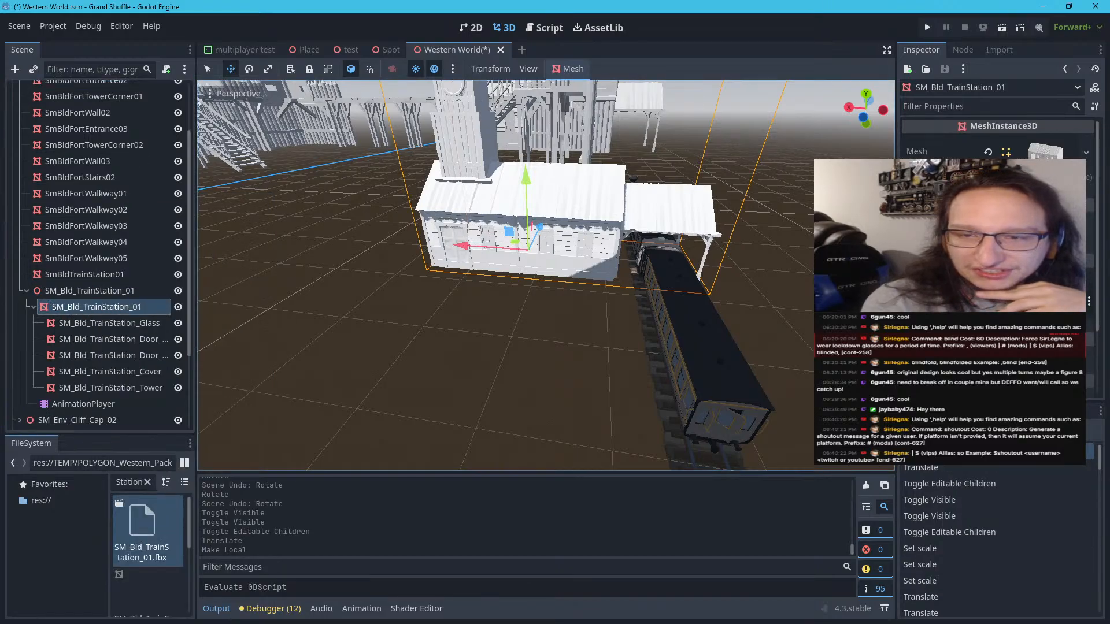
left_click(977, 190)
left_click(1040, 207)
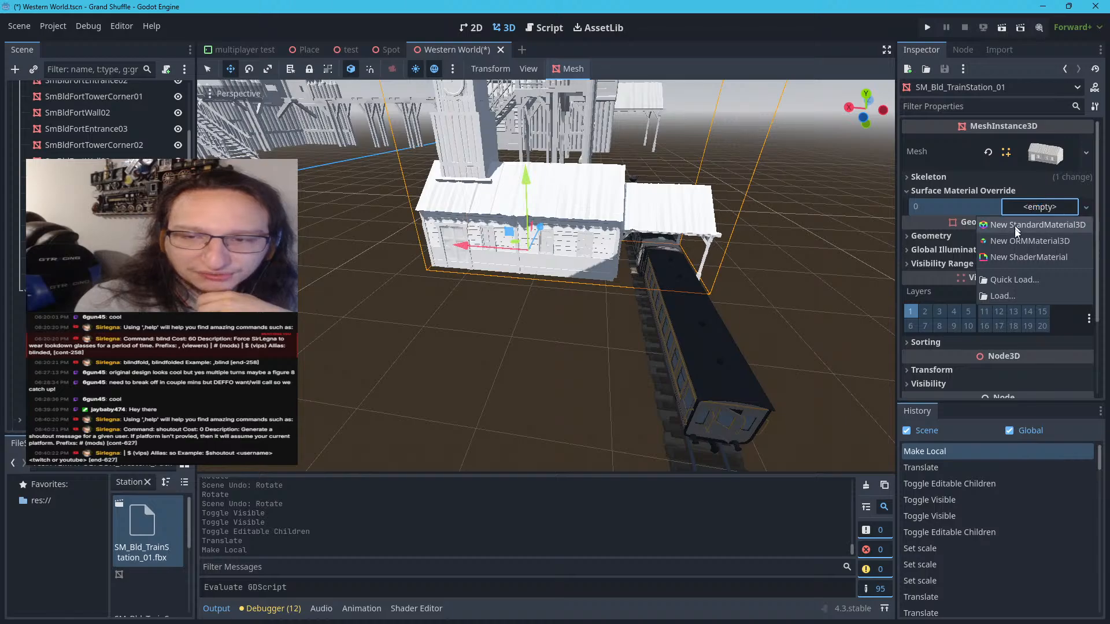
left_click(1013, 281)
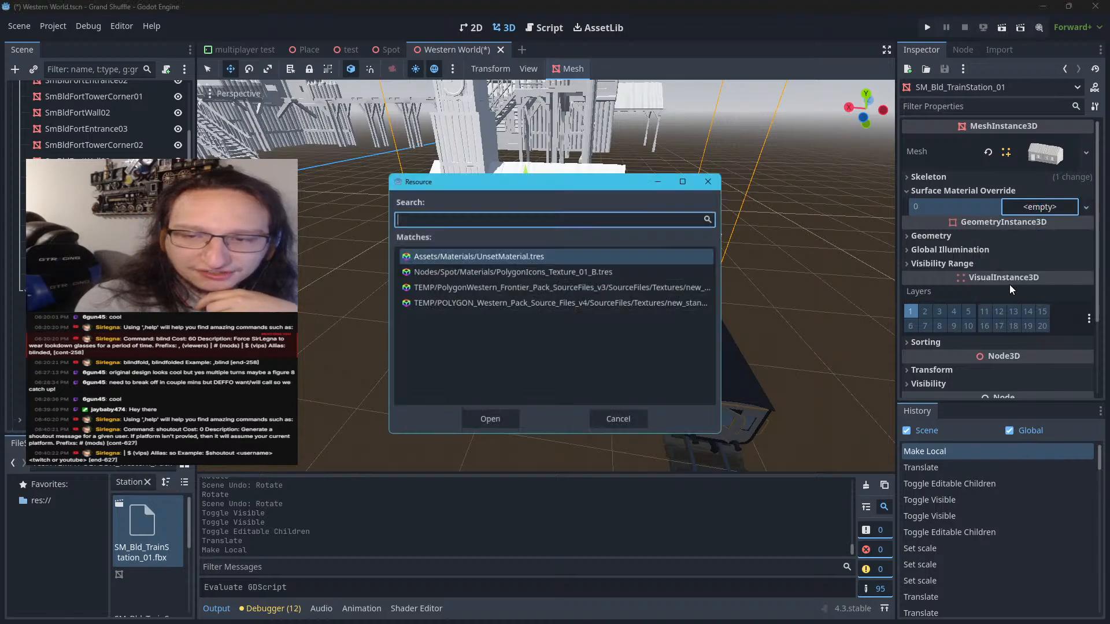
left_click(443, 272)
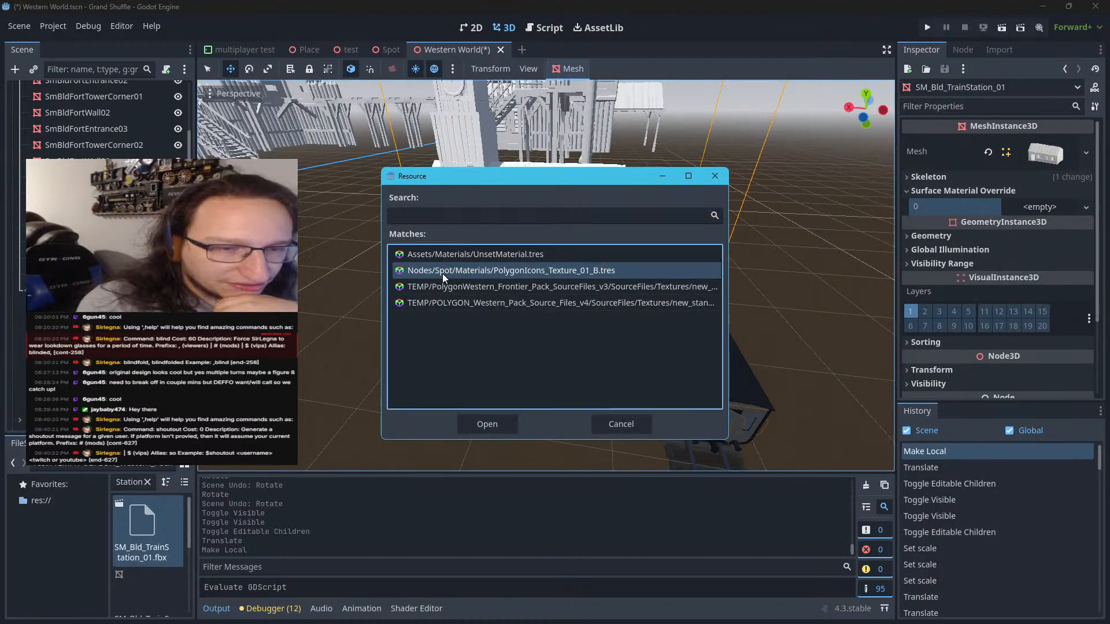
left_click(503, 426)
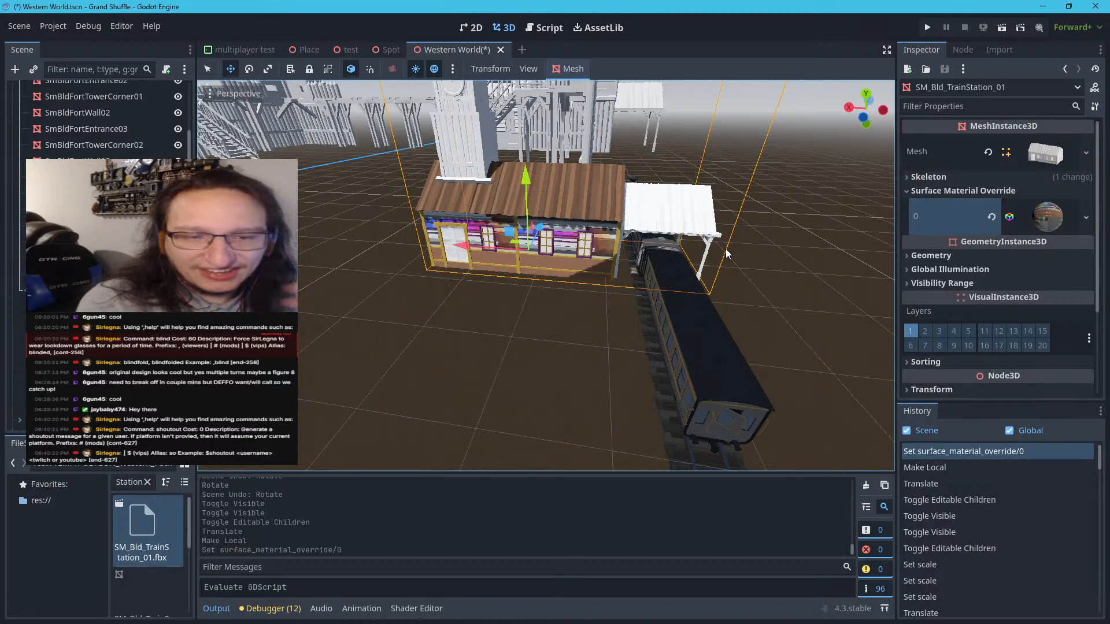
left_click(992, 217)
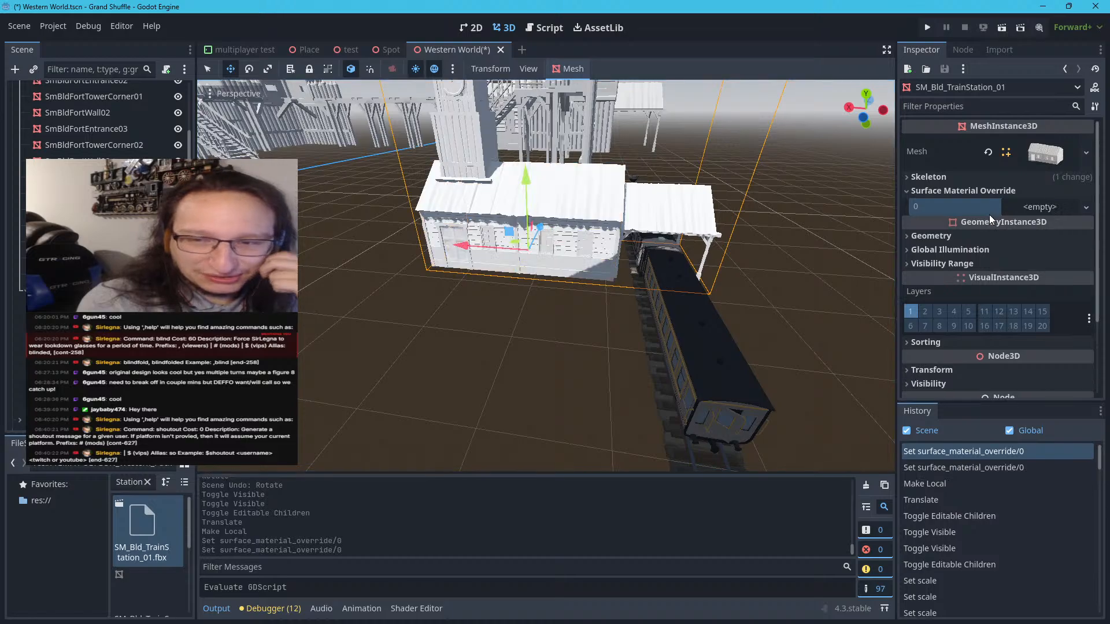
Try UnsetMaterial as the main station mesh's surface material override, and clear it again
left_click(1018, 208)
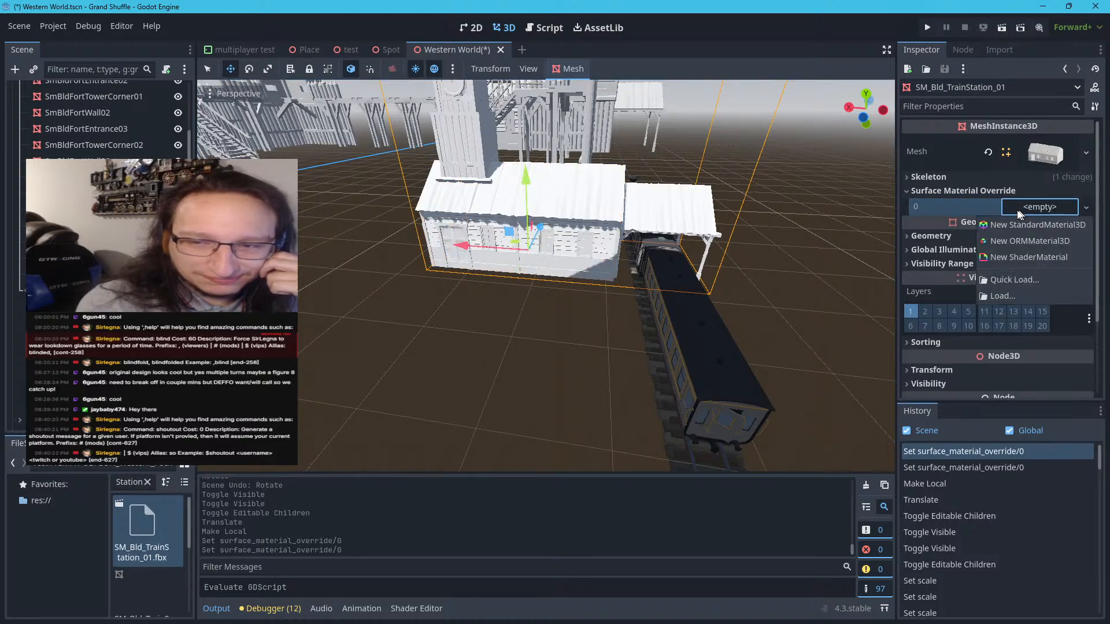
left_click(1004, 282)
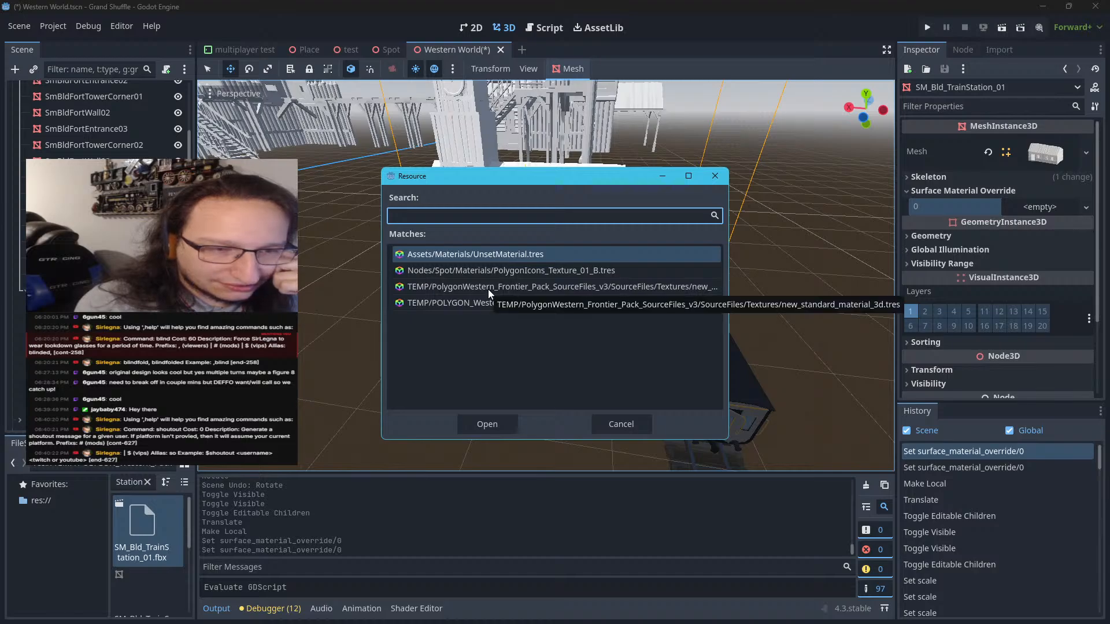
double_click(491, 254)
left_click(992, 217)
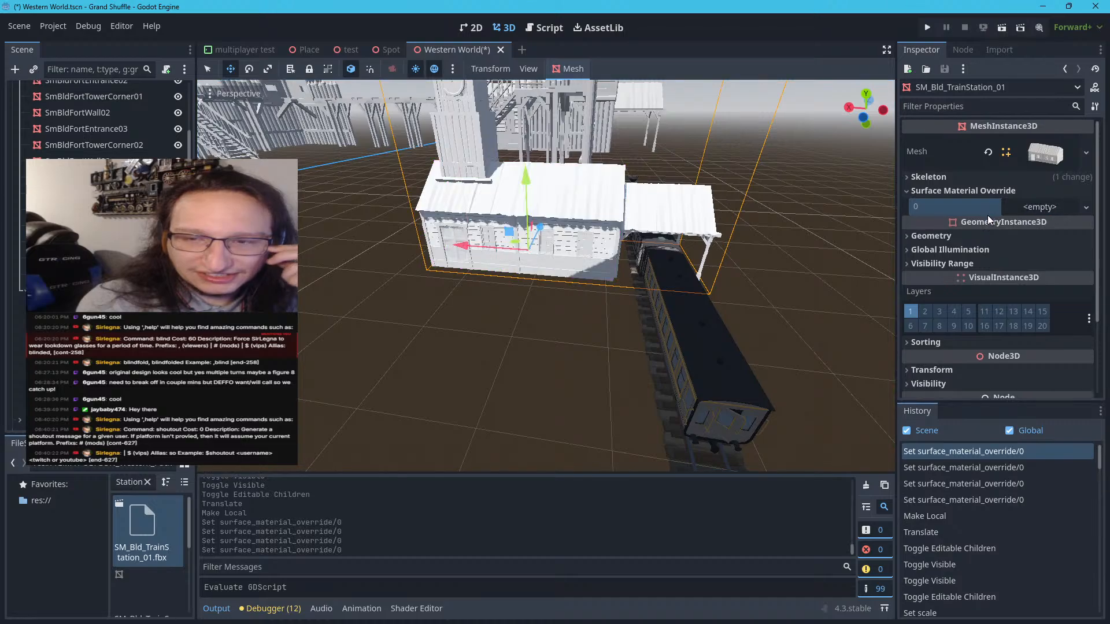
Try the PolygonWestern_Frontier_Pack_SourceFiles_v3 standard material on the main station mesh, check its walls up close, and clear the override
left_click(1012, 208)
left_click(993, 273)
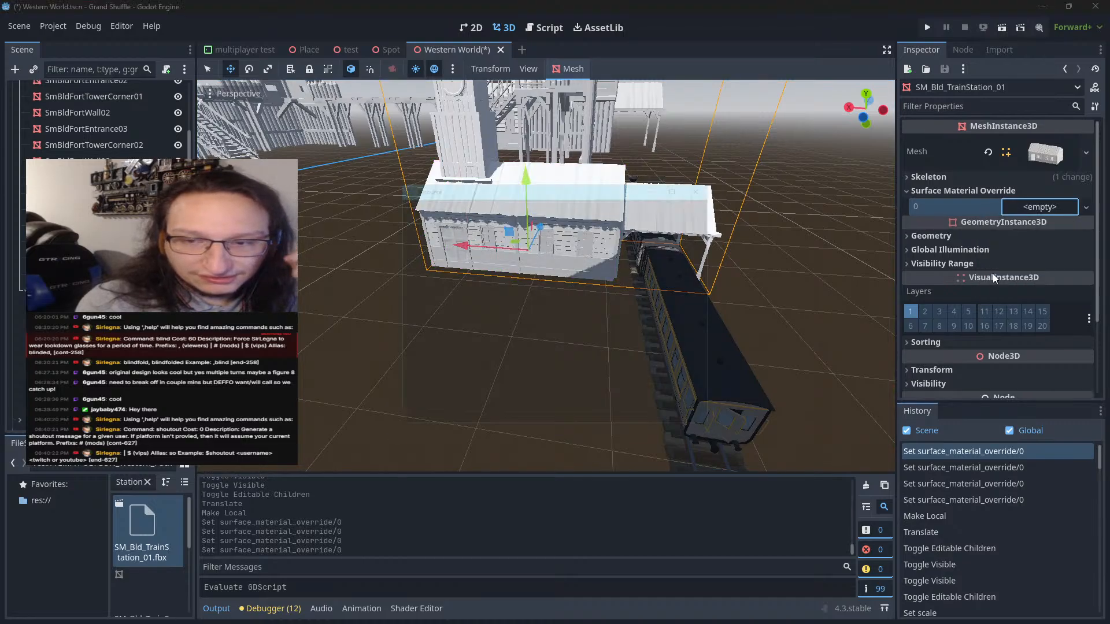
left_click(525, 289)
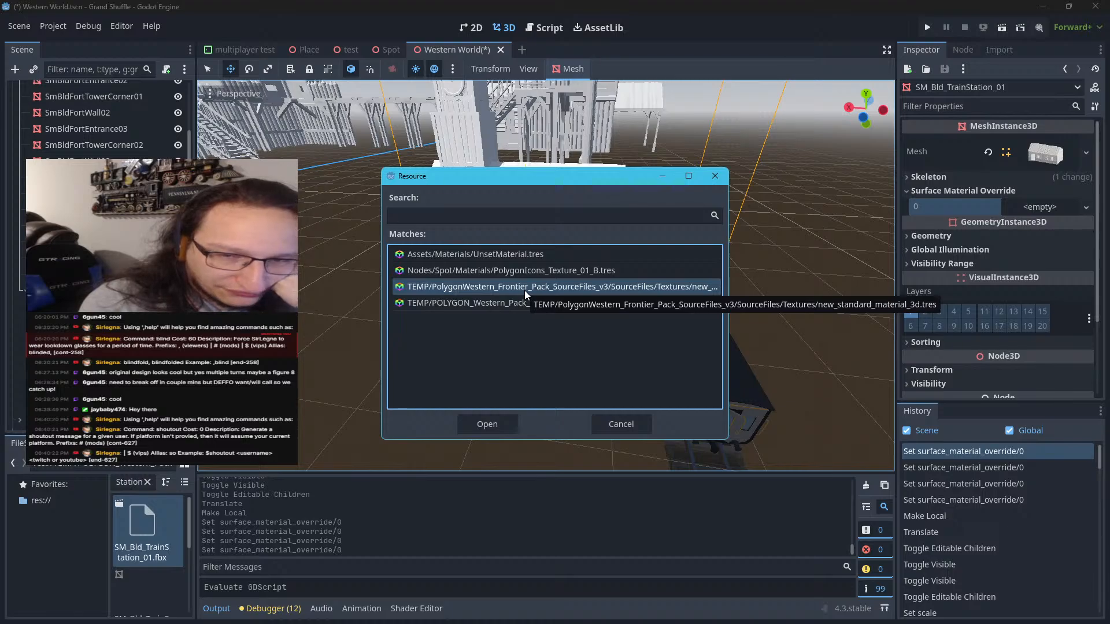
double_click(525, 287)
scroll(558, 275, "up", 5)
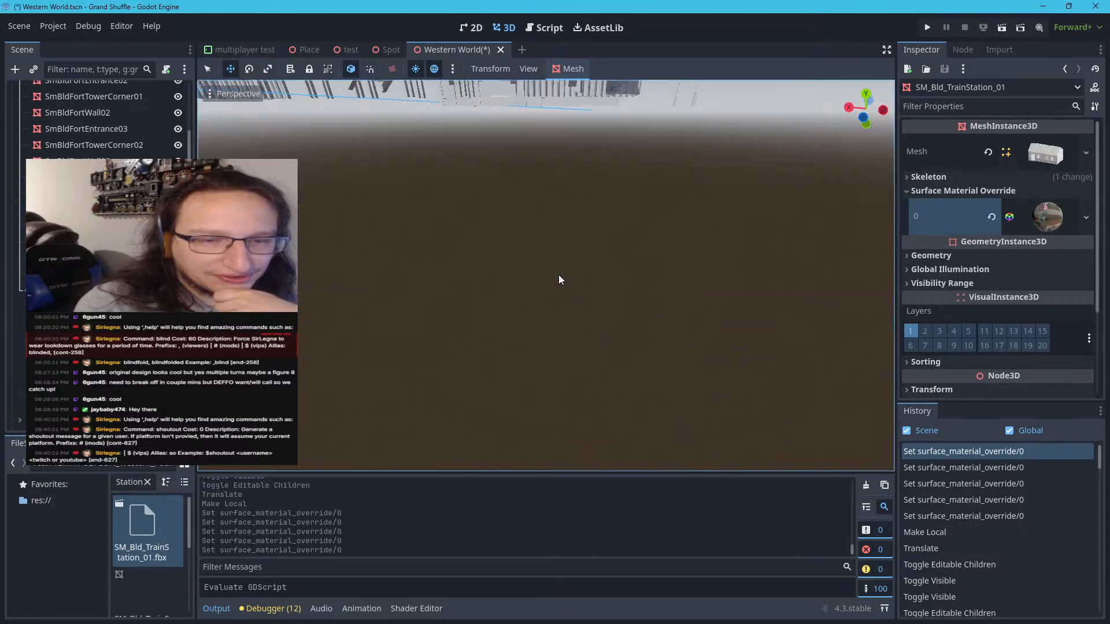
scroll(560, 275, "down", 12)
scroll(560, 275, "up", 8)
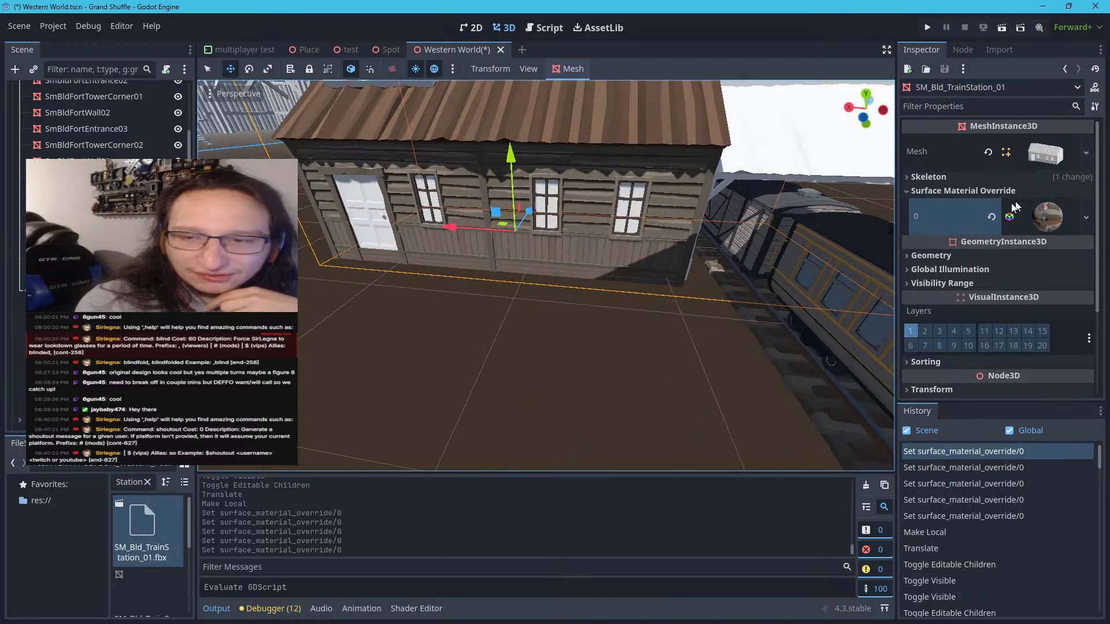
left_click(995, 216)
Set the main station mesh's surface material override to the POLYGON_Western_Pack_Source_Files_v4 material
left_click(1022, 206)
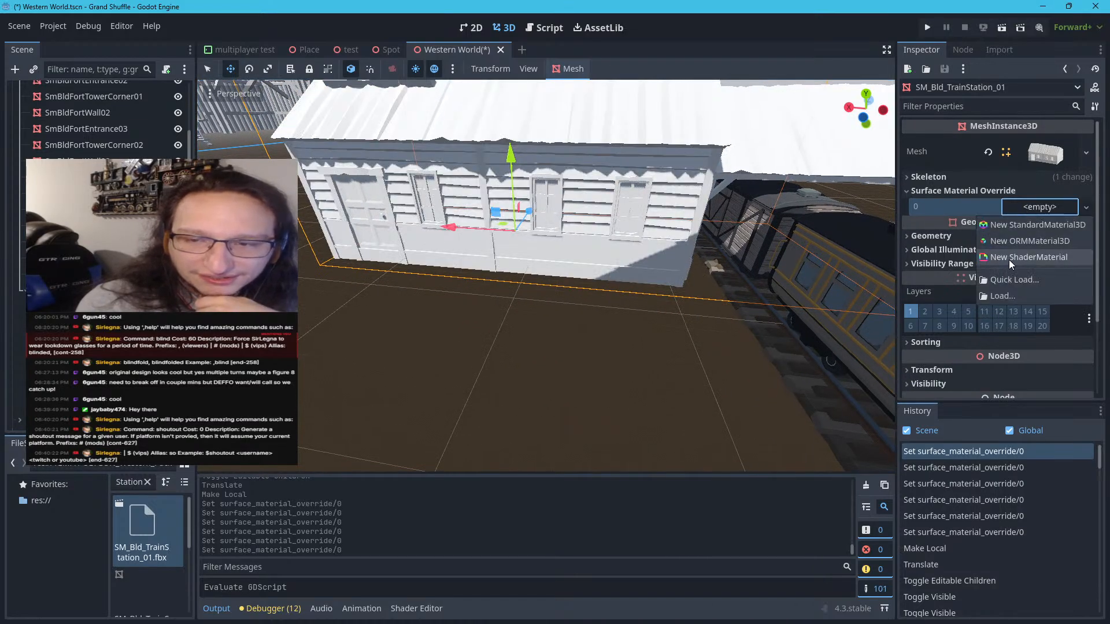
left_click(1006, 280)
double_click(632, 304)
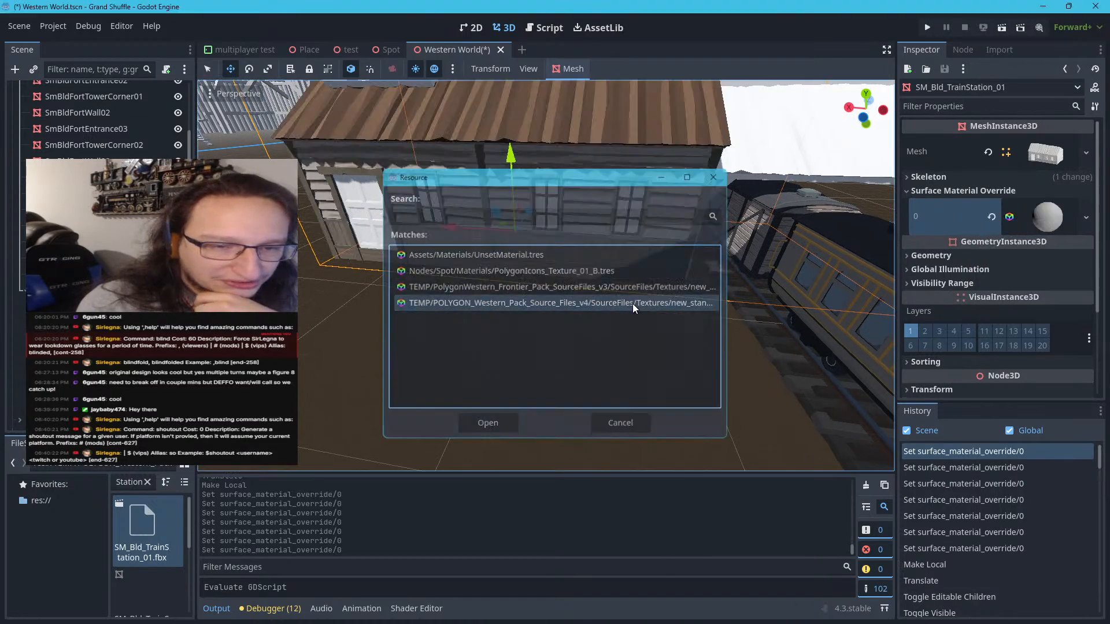
scroll(632, 304, "down", 5)
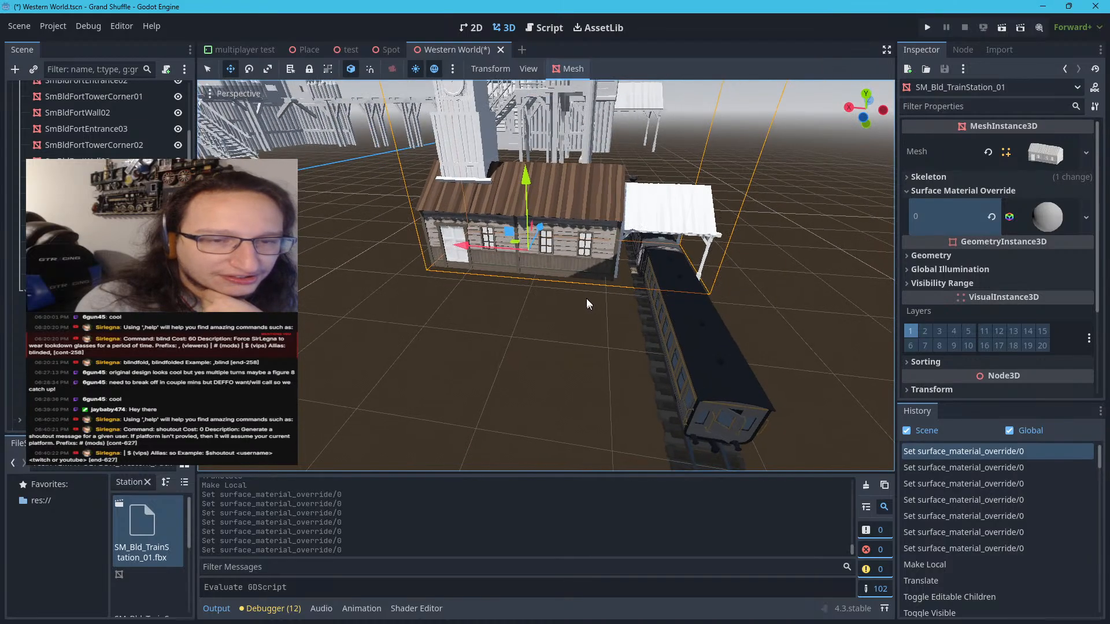
Select the station's five child meshes, Glass through Tower, and check which skins and skeletons can be assigned to them
left_click(598, 201)
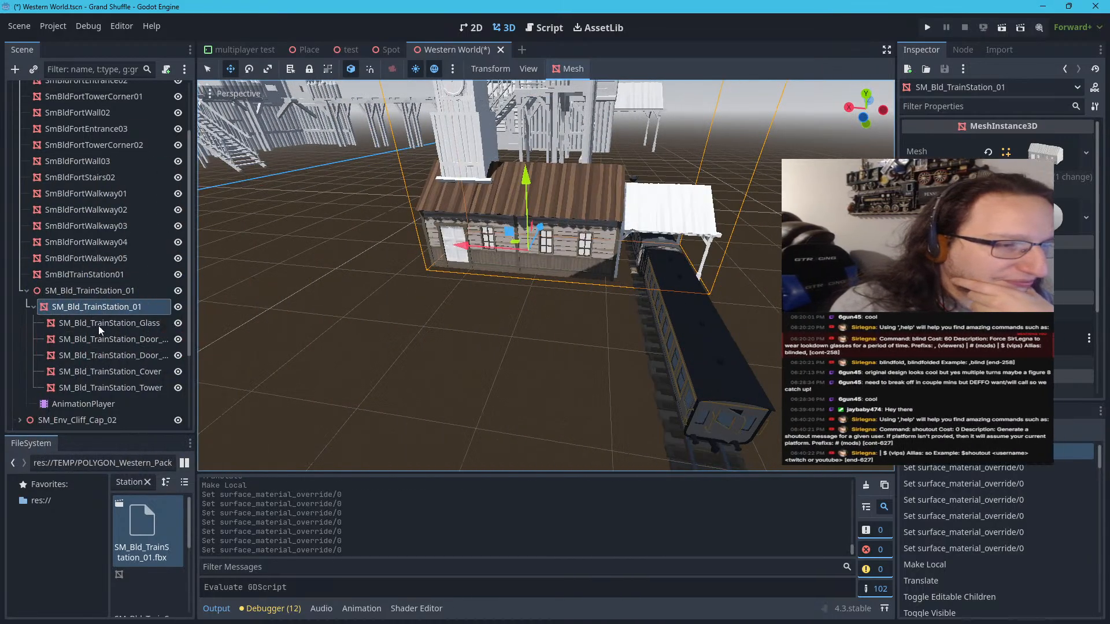
left_click(89, 387, "shift")
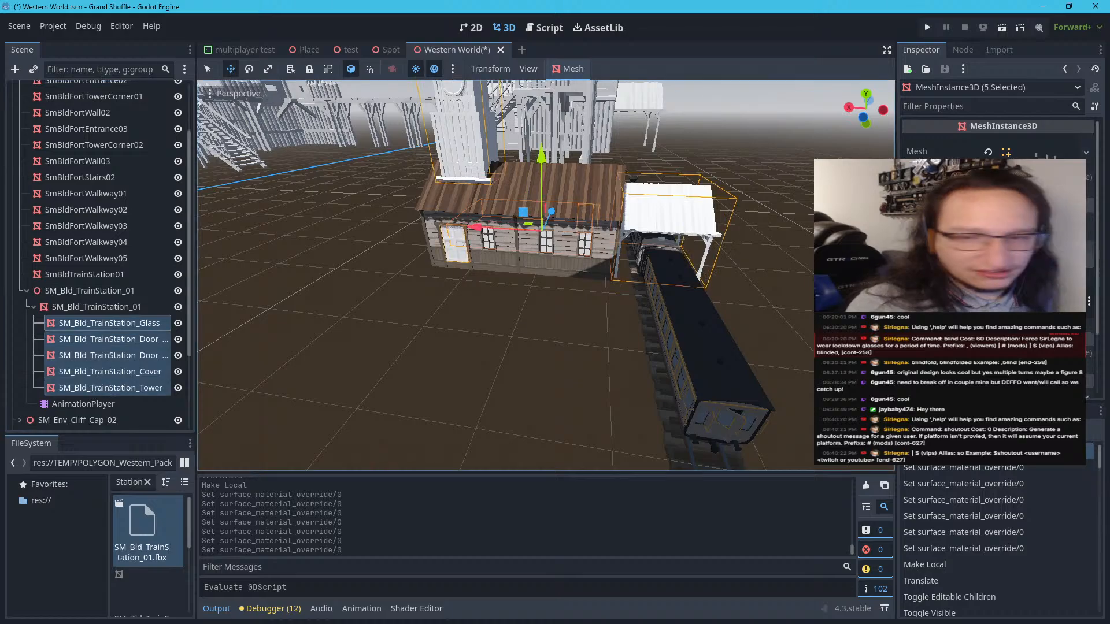
left_click(970, 175)
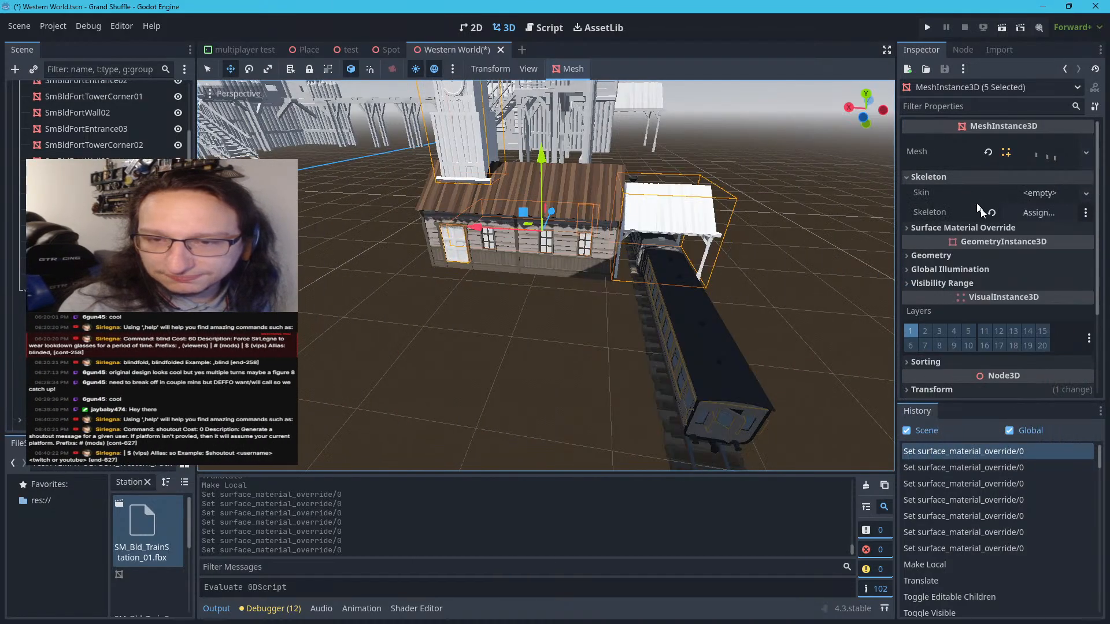
left_click(1048, 198)
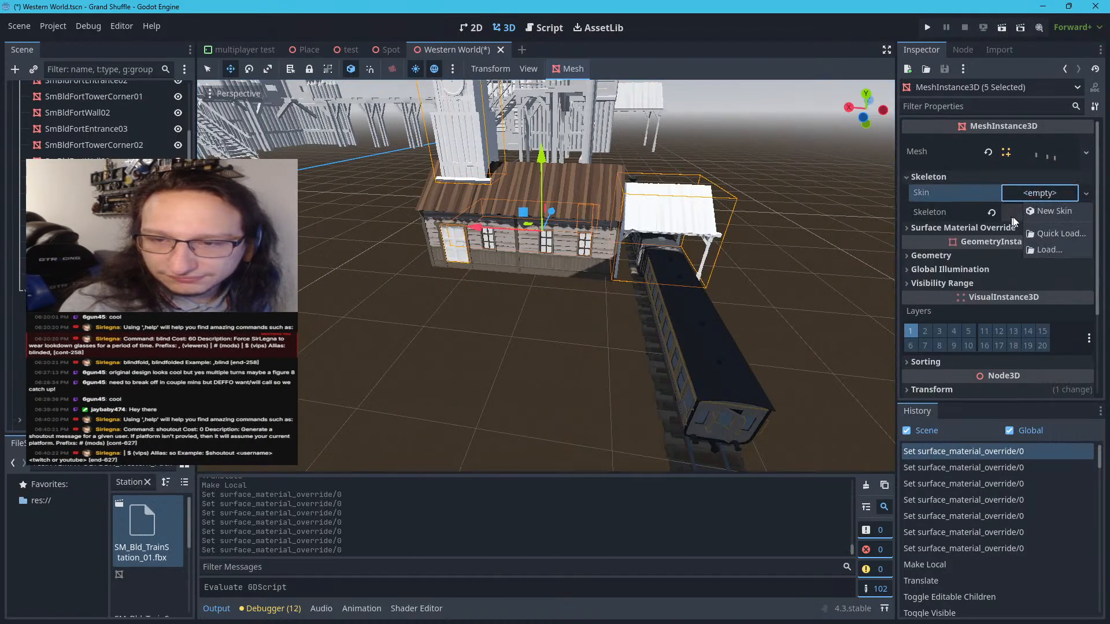
left_click(1042, 233)
left_click(715, 177)
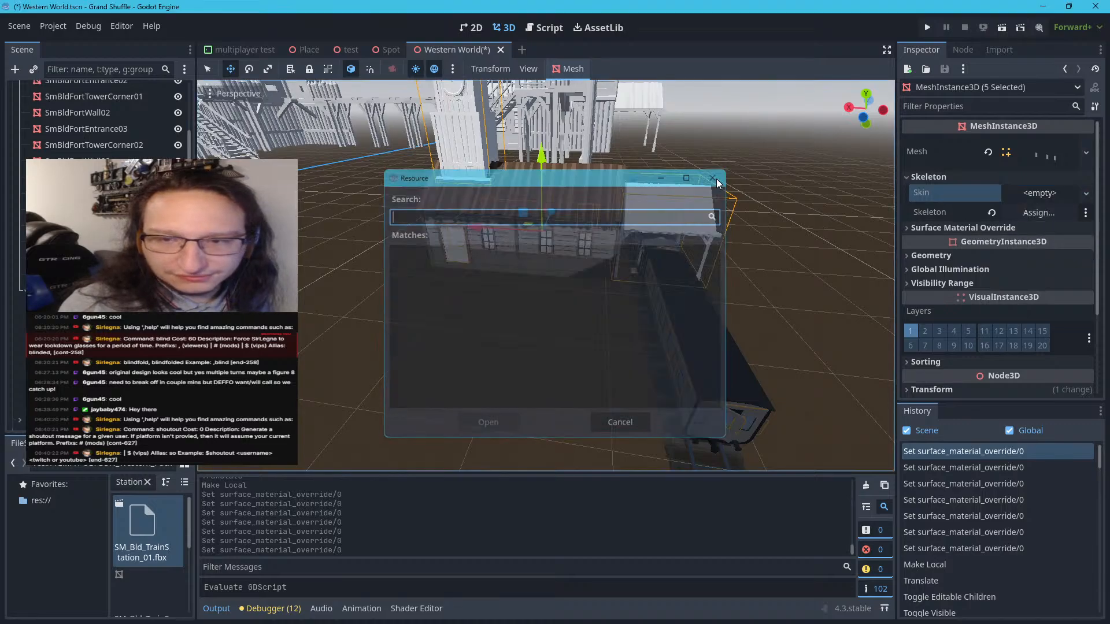
left_click(1031, 210)
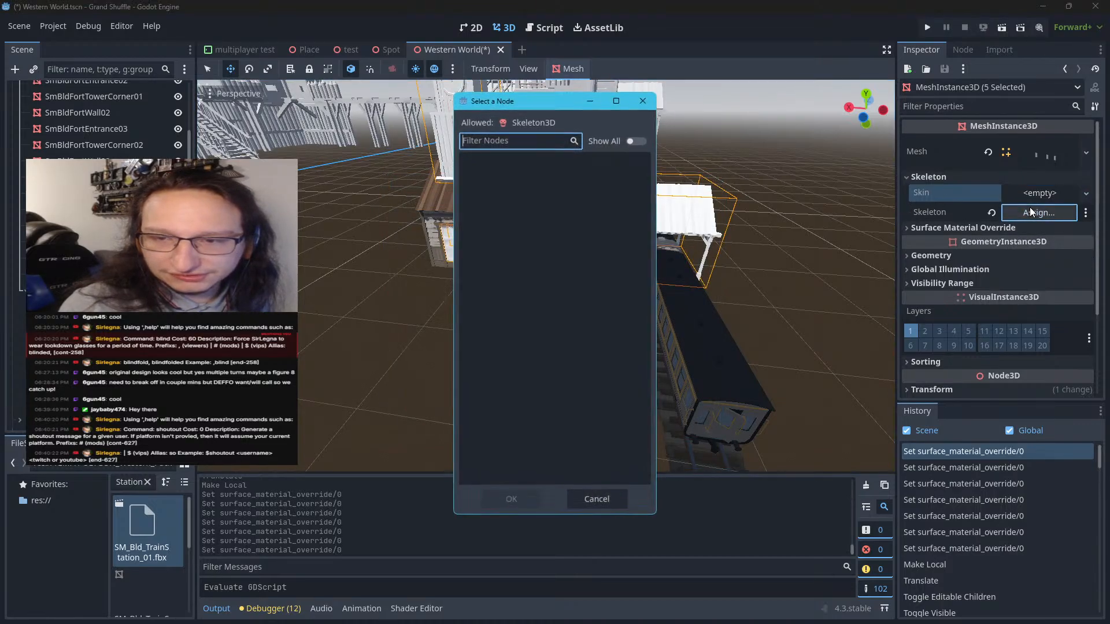
left_click(643, 100)
left_click(920, 176)
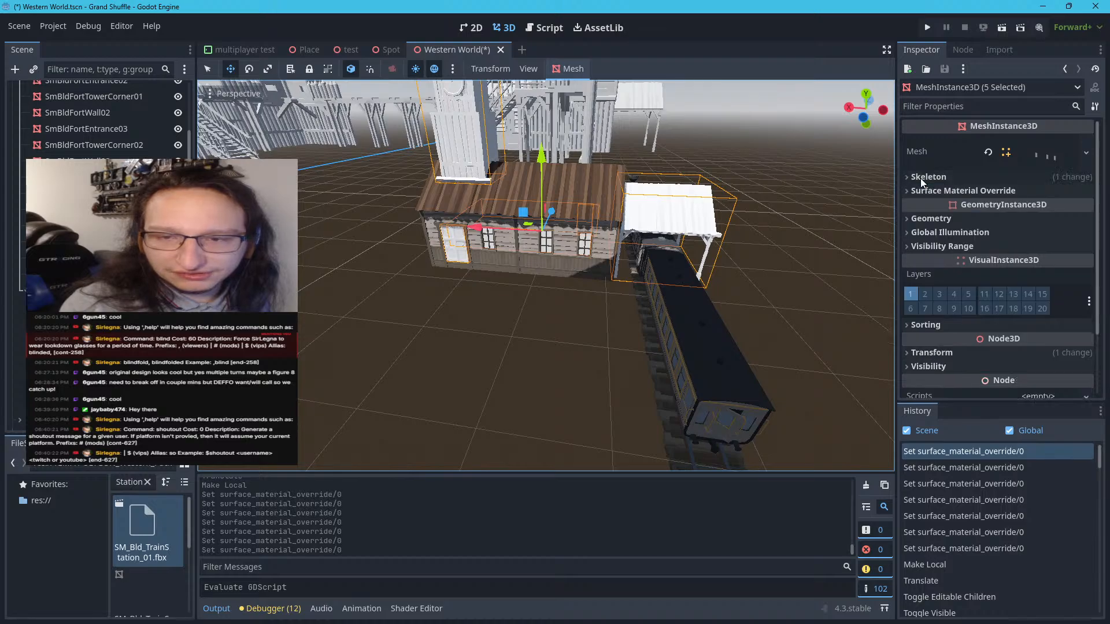
Apply the POLYGON_Western_Pack_Source_Files_v4 material override to the five selected station meshes, undo the accidental move and clear the selection
left_click(918, 192)
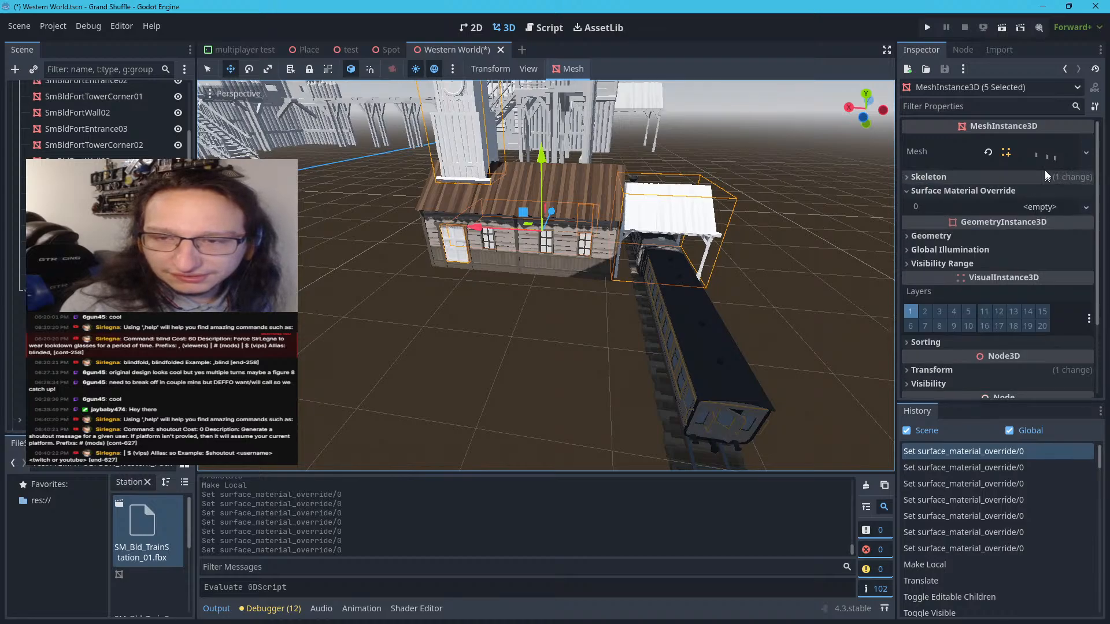
left_click(1088, 151)
left_click(948, 148)
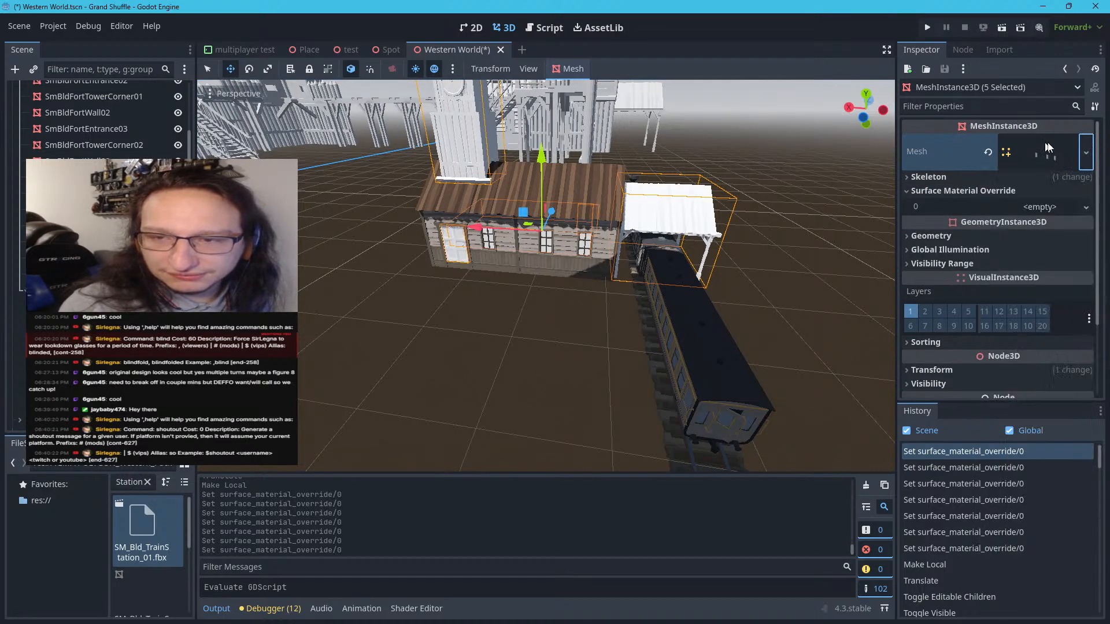
left_click(1086, 208)
left_click(1019, 277)
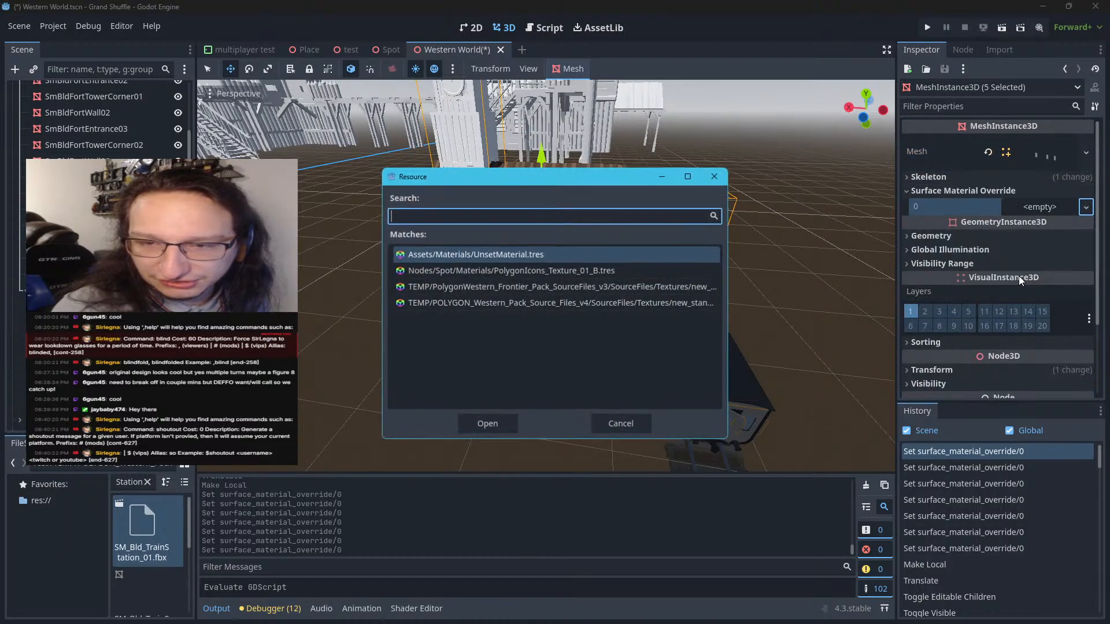
left_click(567, 303)
left_click(576, 283)
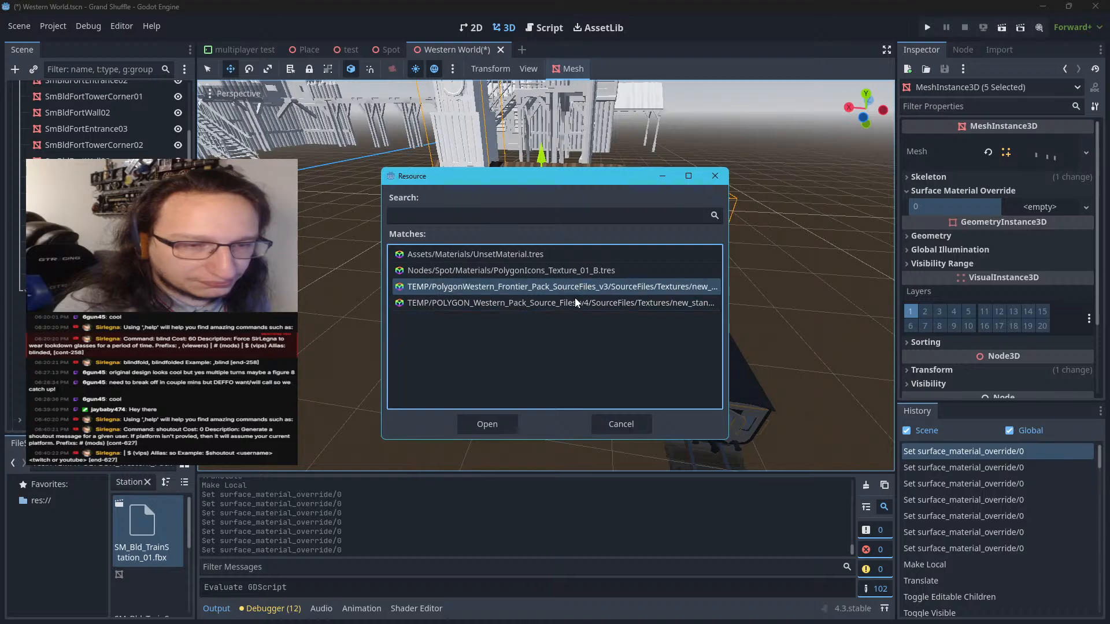
double_click(575, 299)
left_click_drag(530, 311, 531, 308)
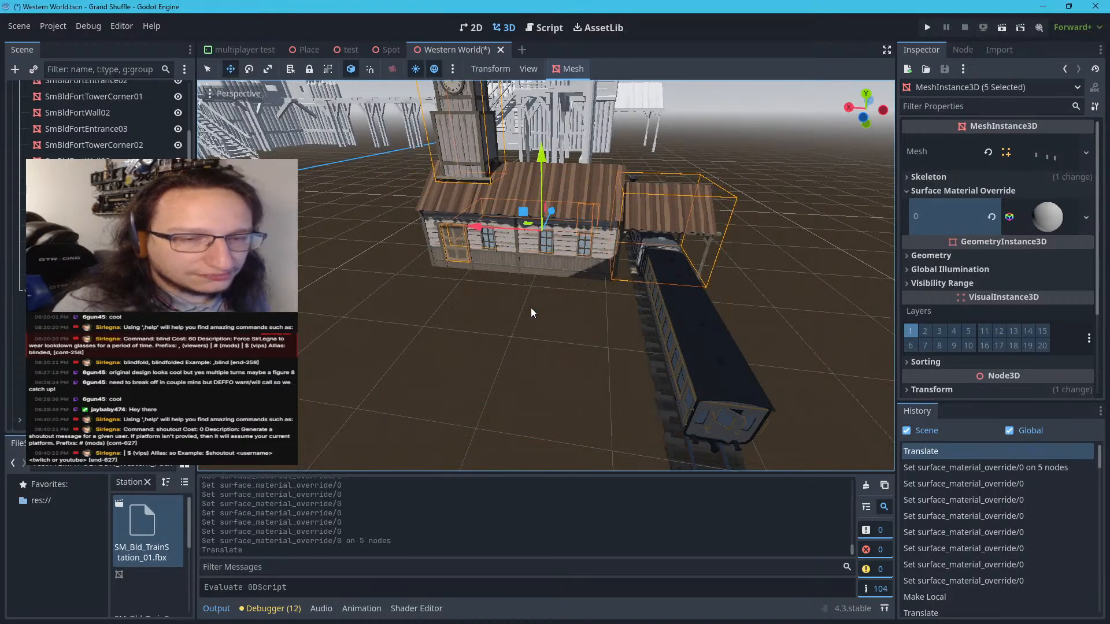
key("ctrl+z")
left_click(533, 365)
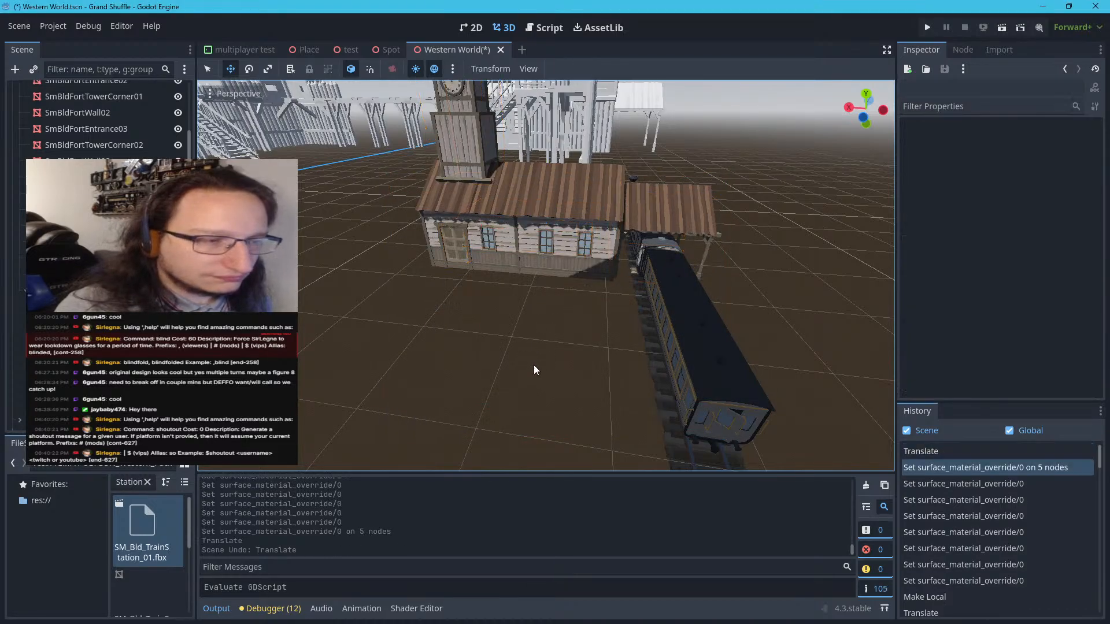
Examine the textured station's clock tower up close and select the SM_Bld_TrainStation_Tower mesh
scroll(532, 360, "up", 15)
scroll(529, 330, "down", 6)
scroll(533, 325, "down", 6)
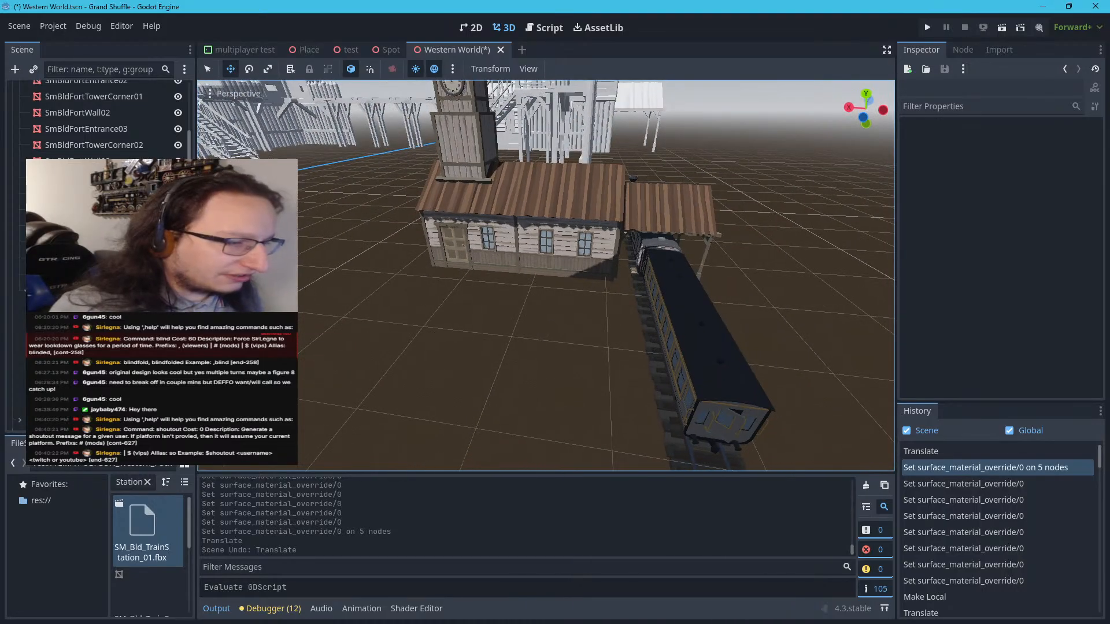
key("w")
mouse_move(535, 317)
right_mouse_down()
mouse_move(538, 231)
mouse_move(536, 270)
mouse_move(501, 259)
mouse_move(465, 153)
mouse_move(490, 162)
mouse_move(520, 248)
mouse_move(569, 306)
mouse_move(536, 322)
right_mouse_up()
key("w")
key("w")
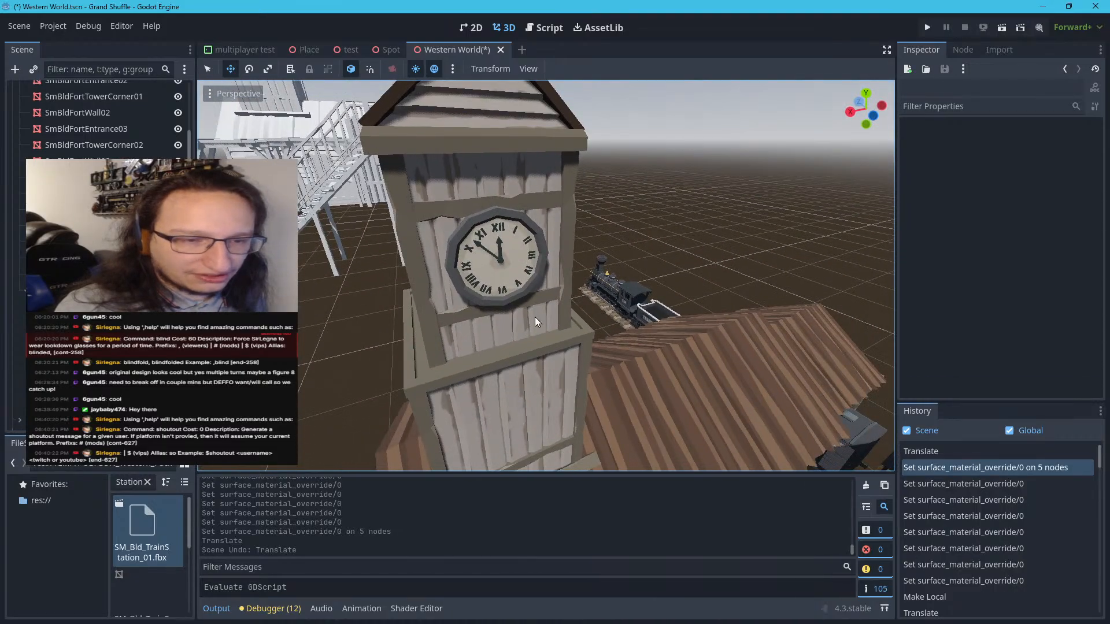
left_click(102, 387)
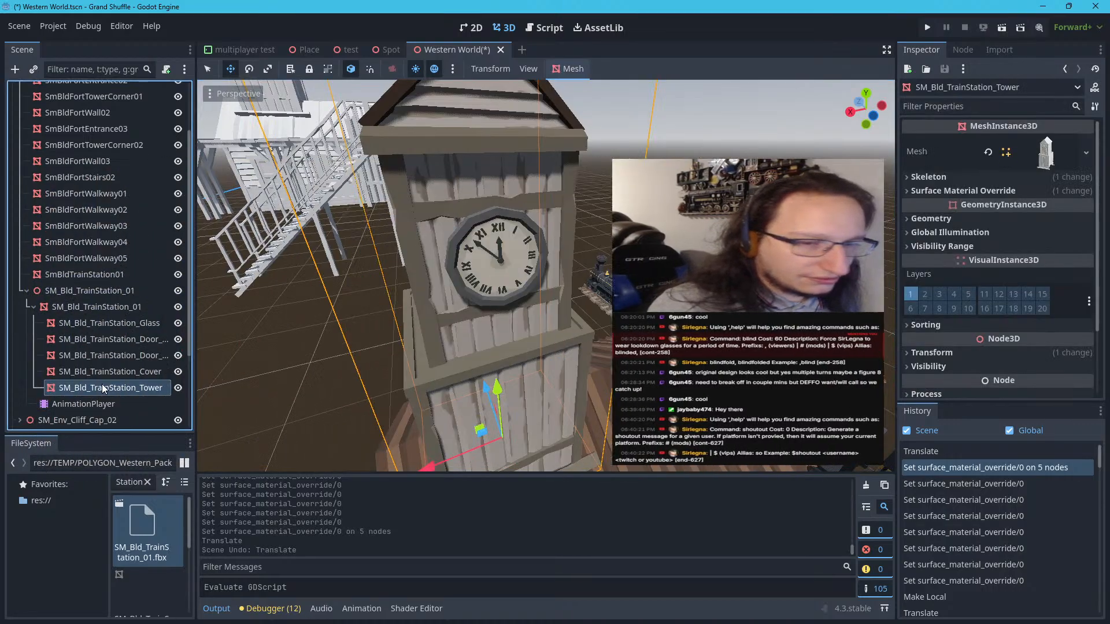
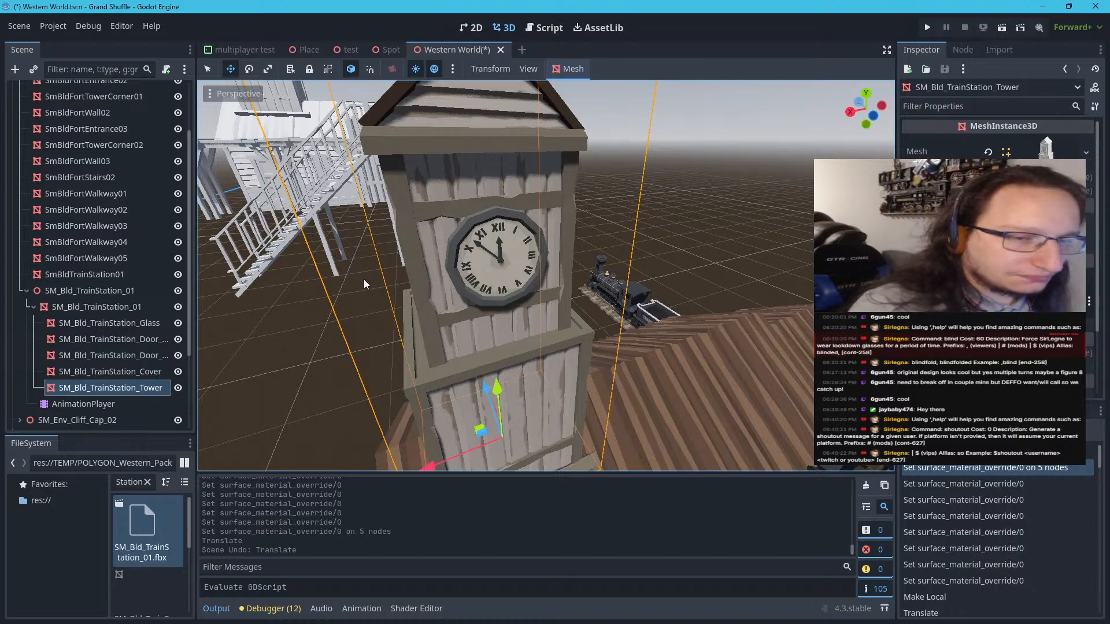
Examine the textured station, its clock tower and the untextured fort from several distances and angles
mouse_move(364, 280)
right_mouse_down()
mouse_move(498, 279)
mouse_move(384, 279)
right_mouse_up()
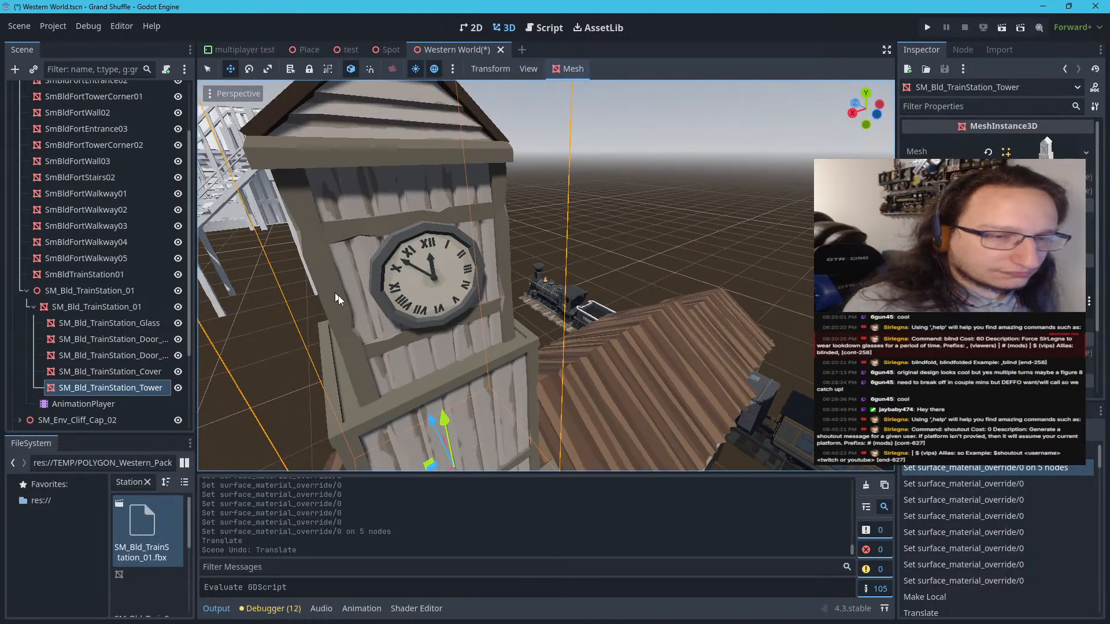
scroll(414, 296, "down", 8)
scroll(414, 297, "up", 10)
key("f")
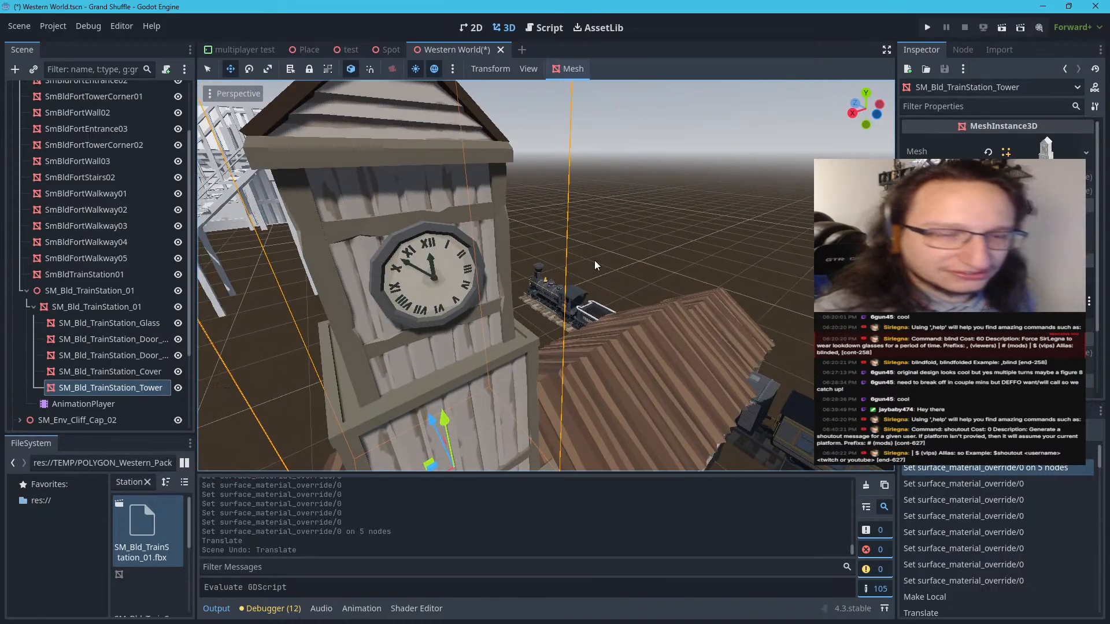
scroll(594, 257, "down", 4)
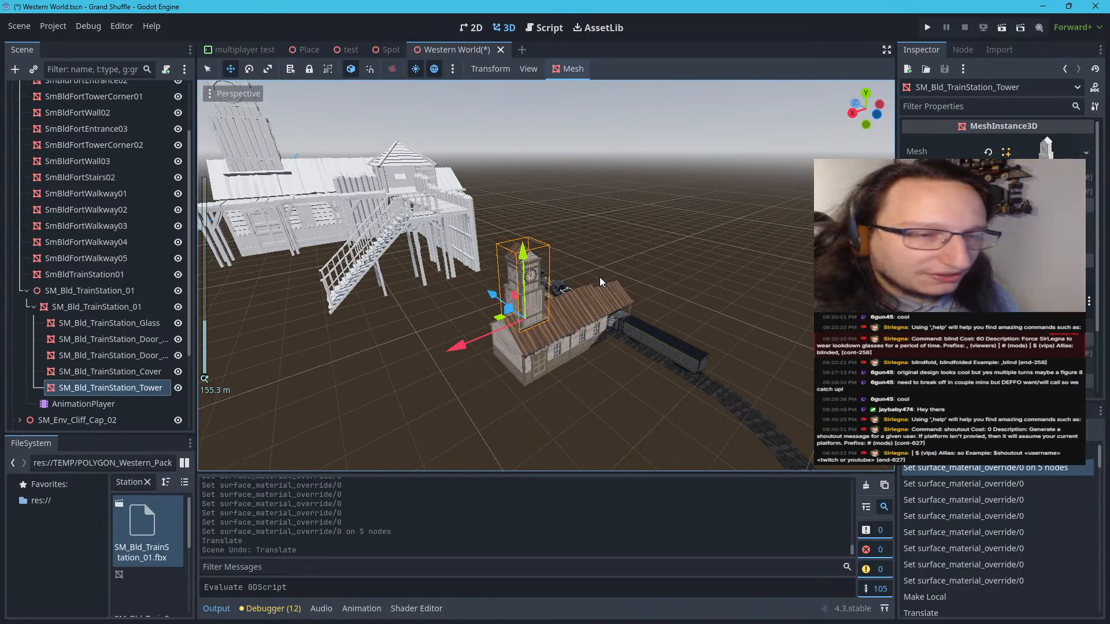
right_click_drag(594, 257, 522, 249)
key("w")
scroll(470, 221, "up", 3)
key("w")
key("w")
scroll(479, 214, "up", 8)
key("w")
key("s")
key("s")
key("w")
key("d")
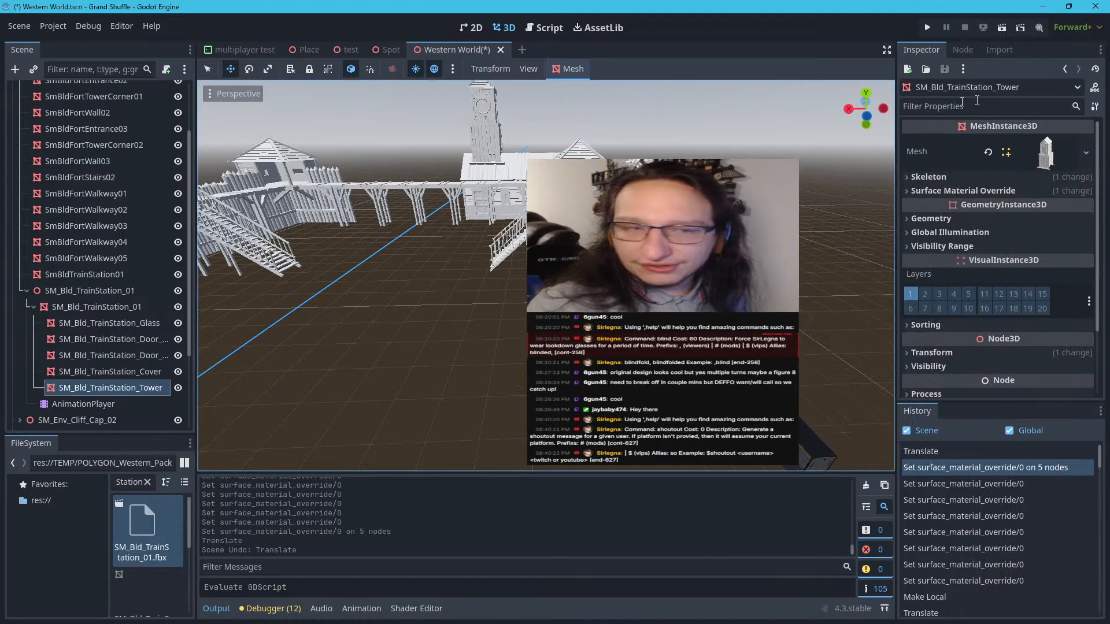
Collapse the SM_Bld_TrainStation_01 branch, undoing the accidental move, and select the SmBldFortWalkway04 mesh
left_click(26, 291)
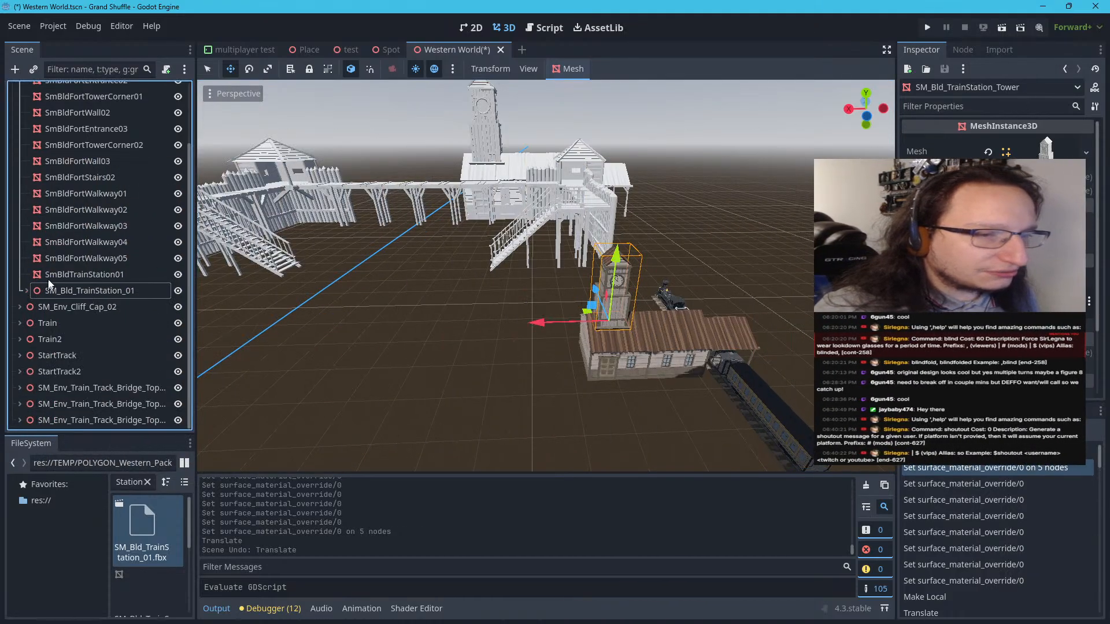
scroll(65, 254, "up", 3)
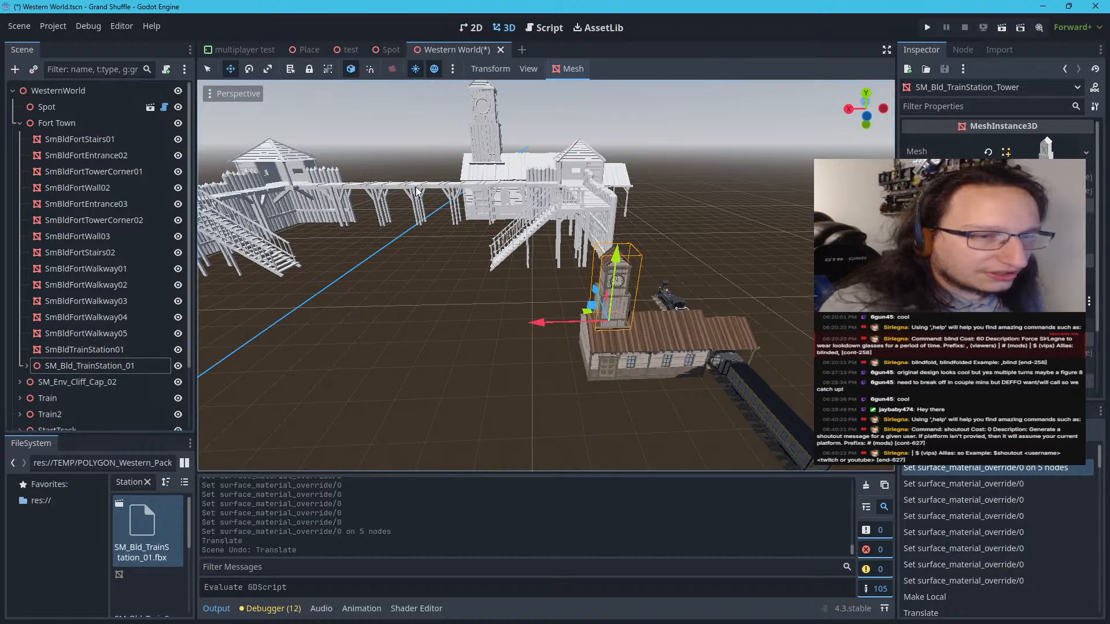
left_click_drag(416, 186, 419, 187)
key("ctrl+z")
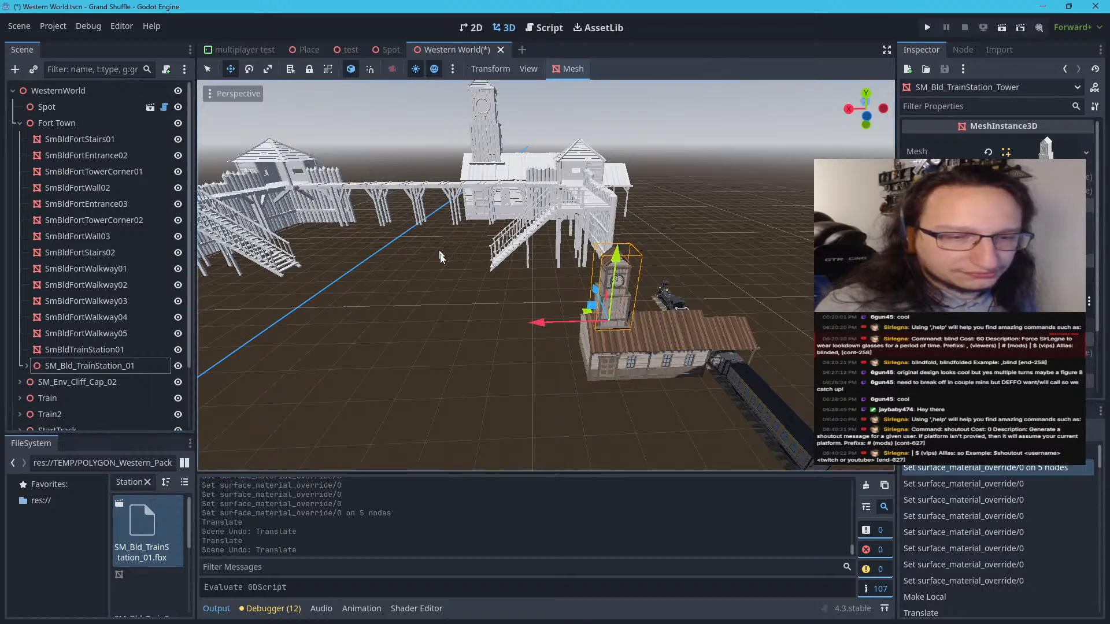
left_click(479, 185)
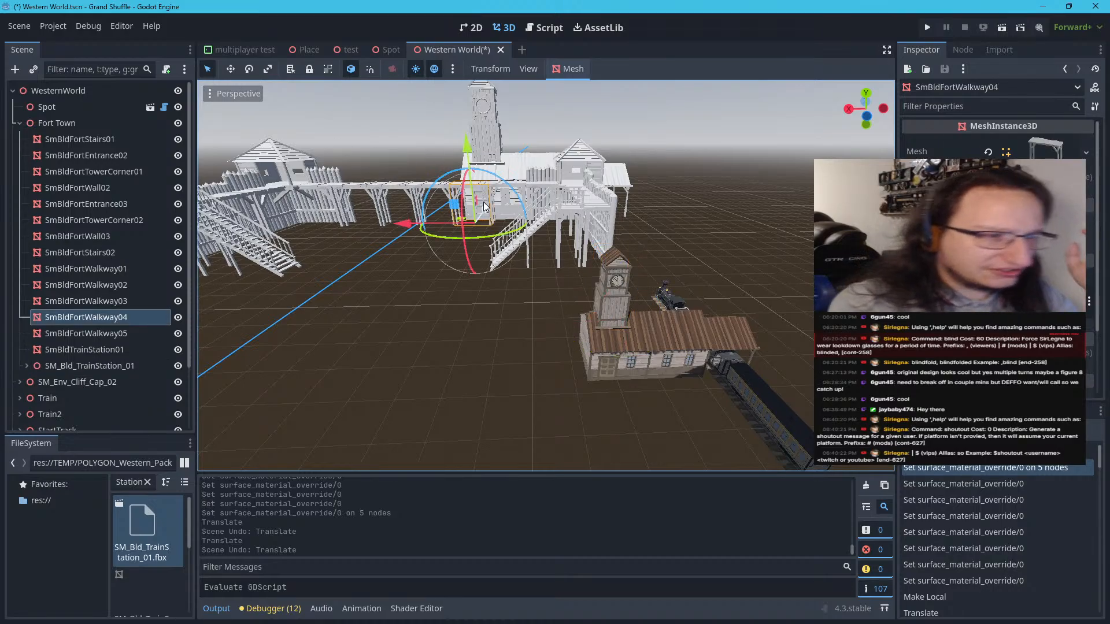
Find the SM_Bld_Fort_Walkway_01.fbx scene by filtering the project files and place it in Fort Town in front of the station
left_click(148, 482)
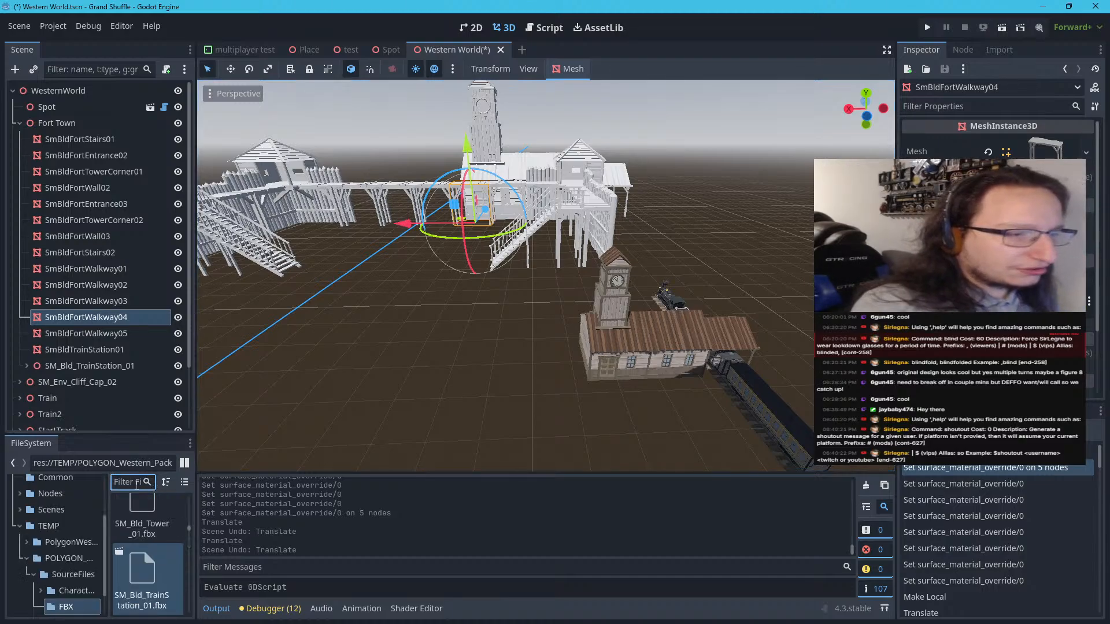
type("SM")
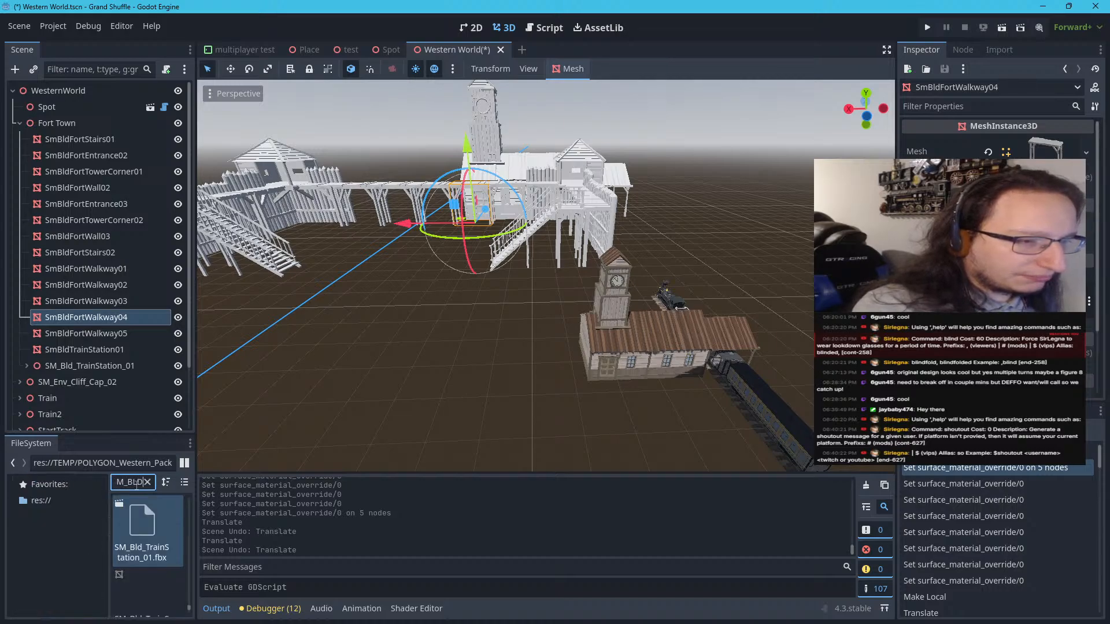
type("_BLD_FOR")
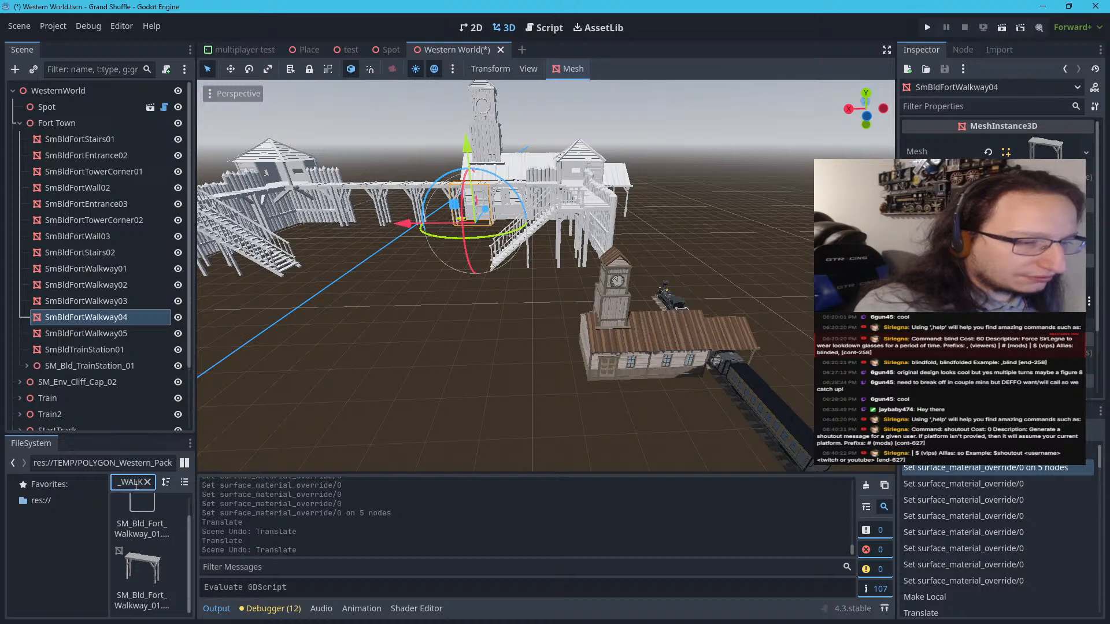
type("_")
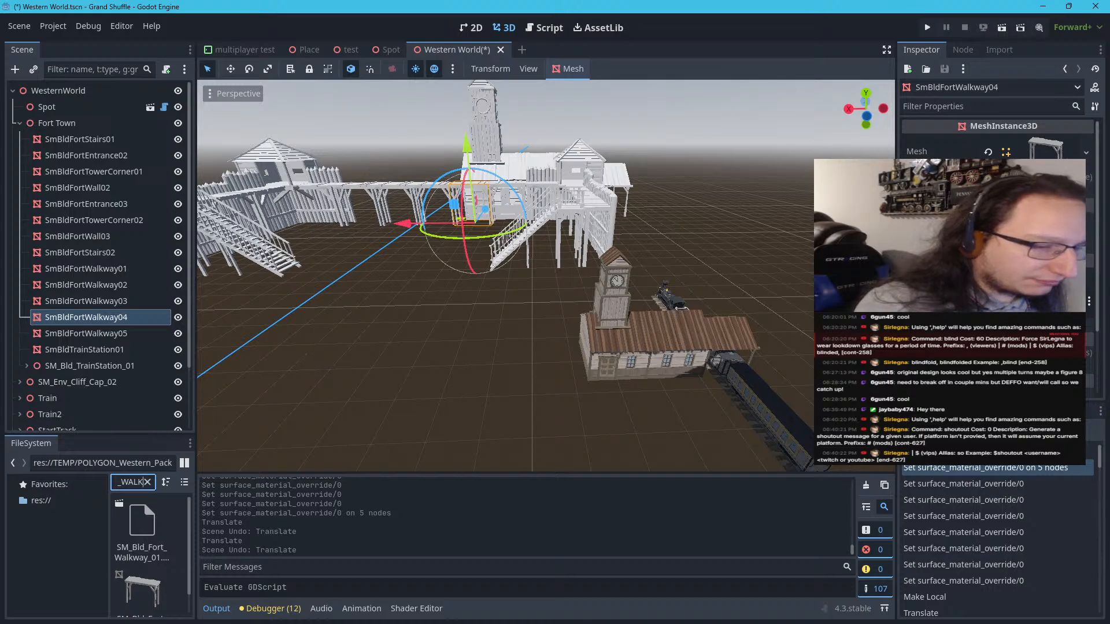
scroll(154, 513, "down", 1)
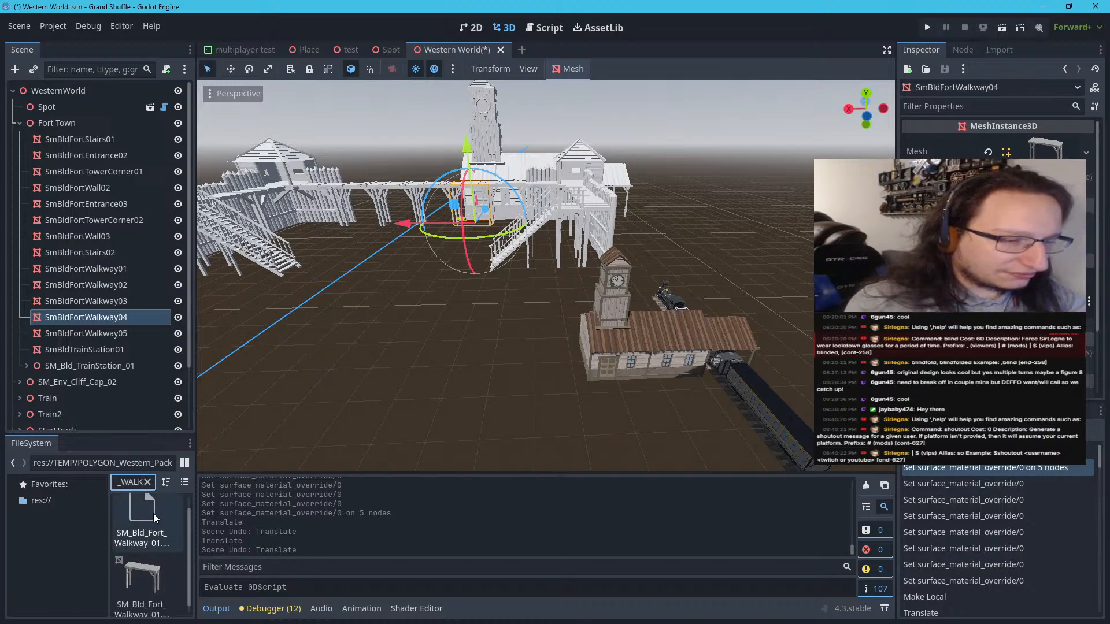
left_click(149, 521)
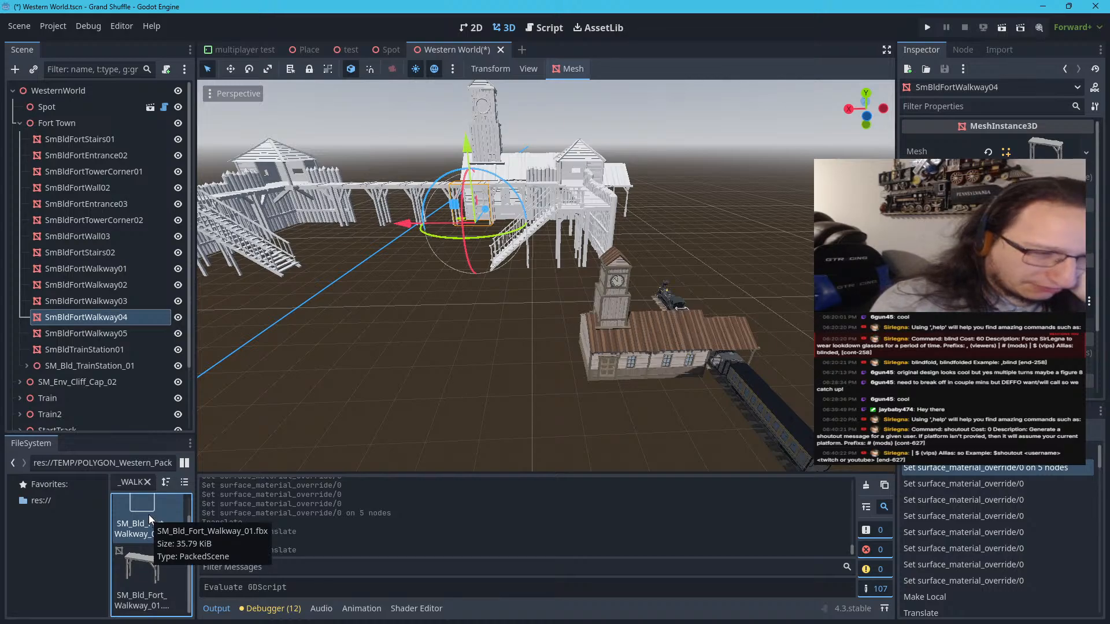
left_click_drag(148, 515, 584, 392)
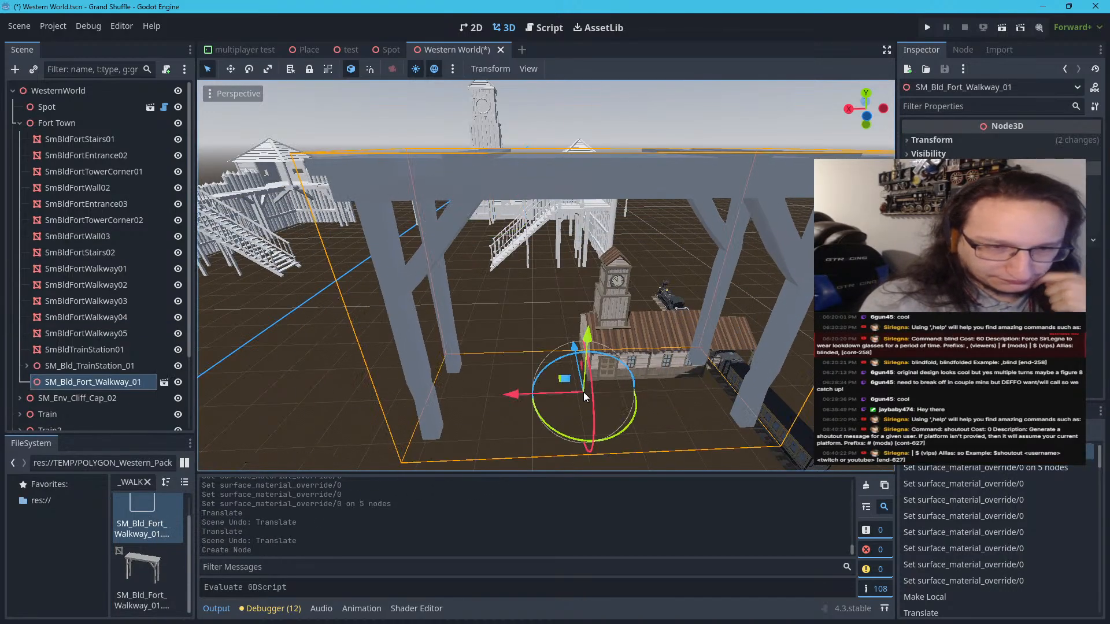
Set the new fort walkway's Y position to 0 and clear the selection
left_click(973, 140)
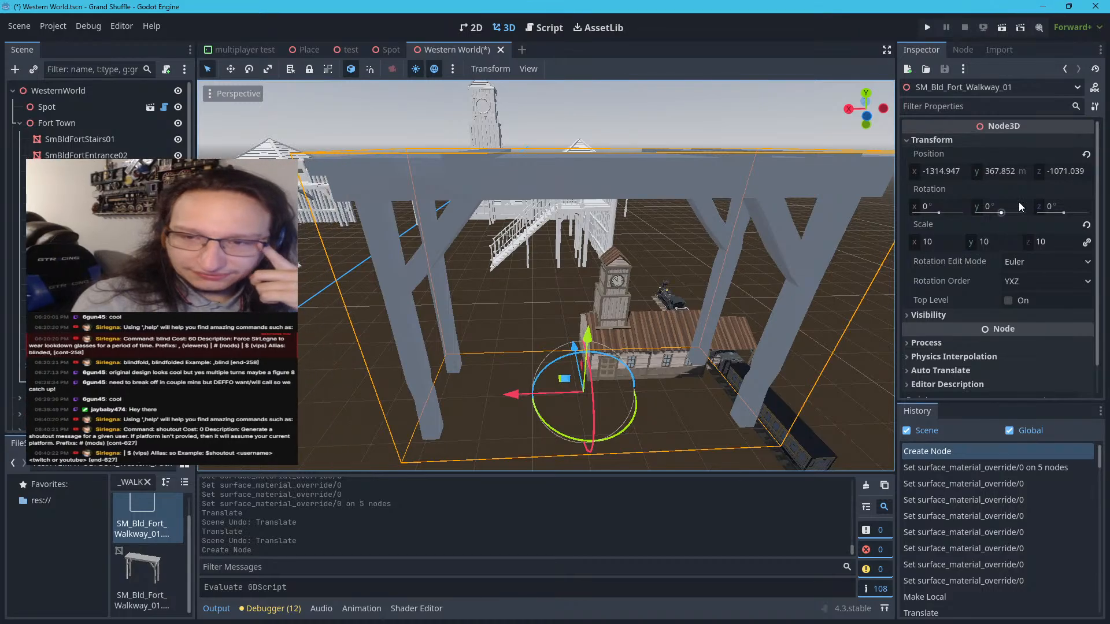
left_click(1002, 172)
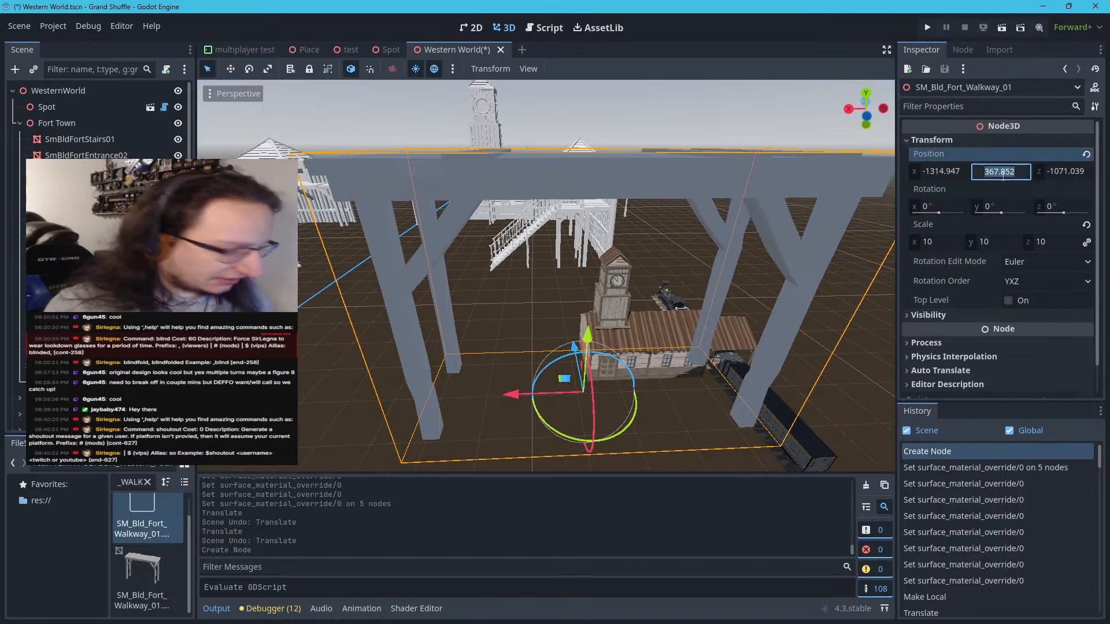
type("-1")
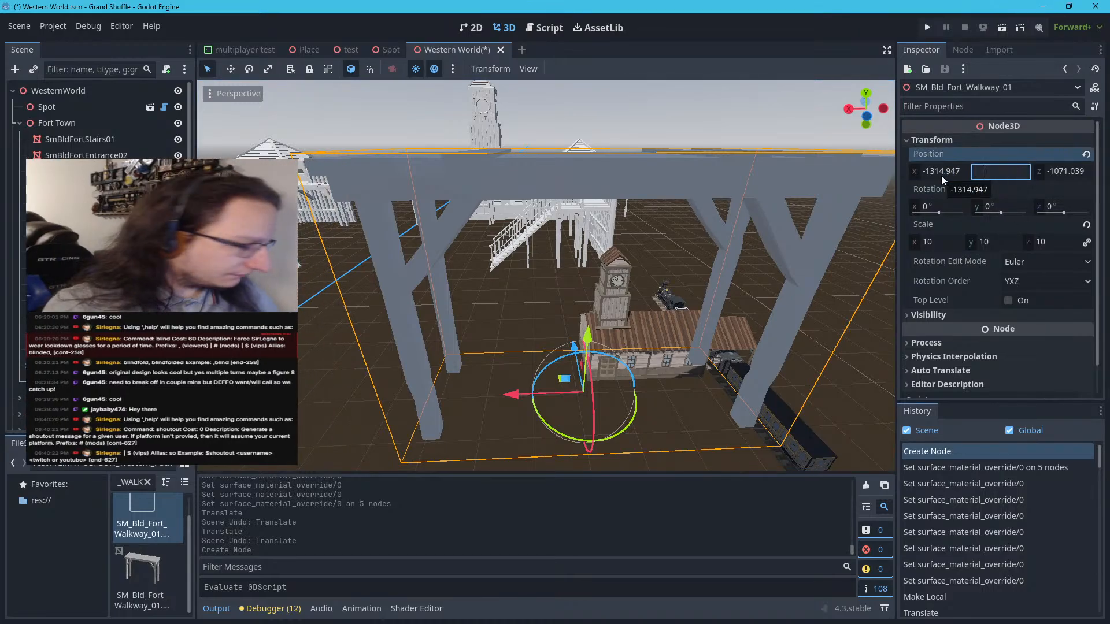
type("0")
key("Return")
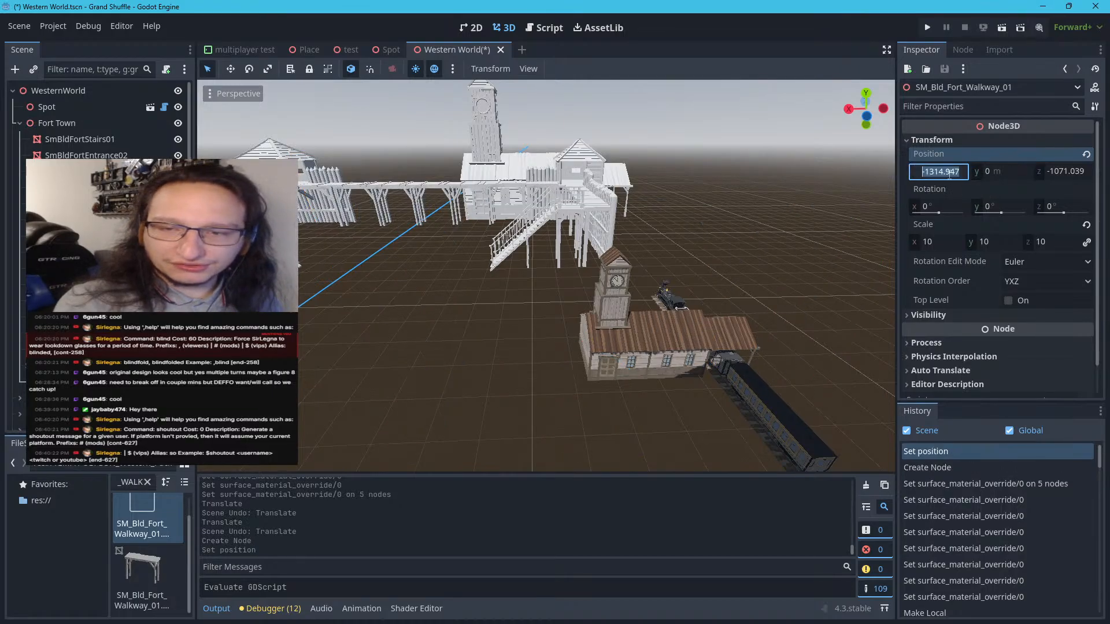
left_click(655, 272)
Move the fort walkway across the ground to the station's front door, at about X -1432, Z -748
scroll(664, 279, "down", 15)
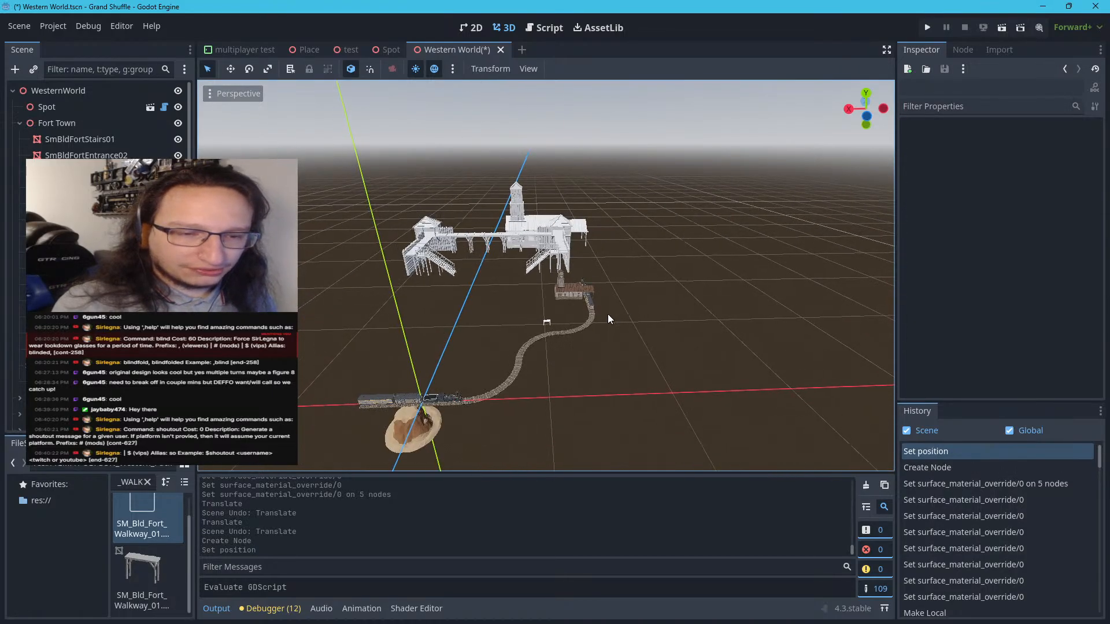
scroll(553, 366, "up", 15)
scroll(556, 407, "up", 6)
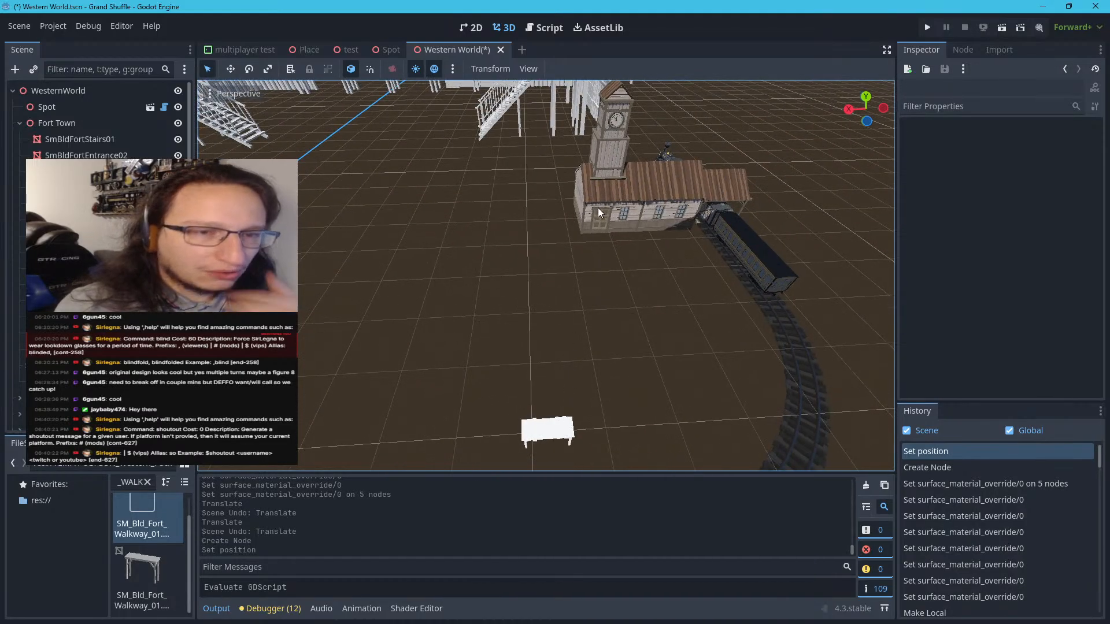
scroll(598, 210, "down", 5)
scroll(534, 362, "up", 5)
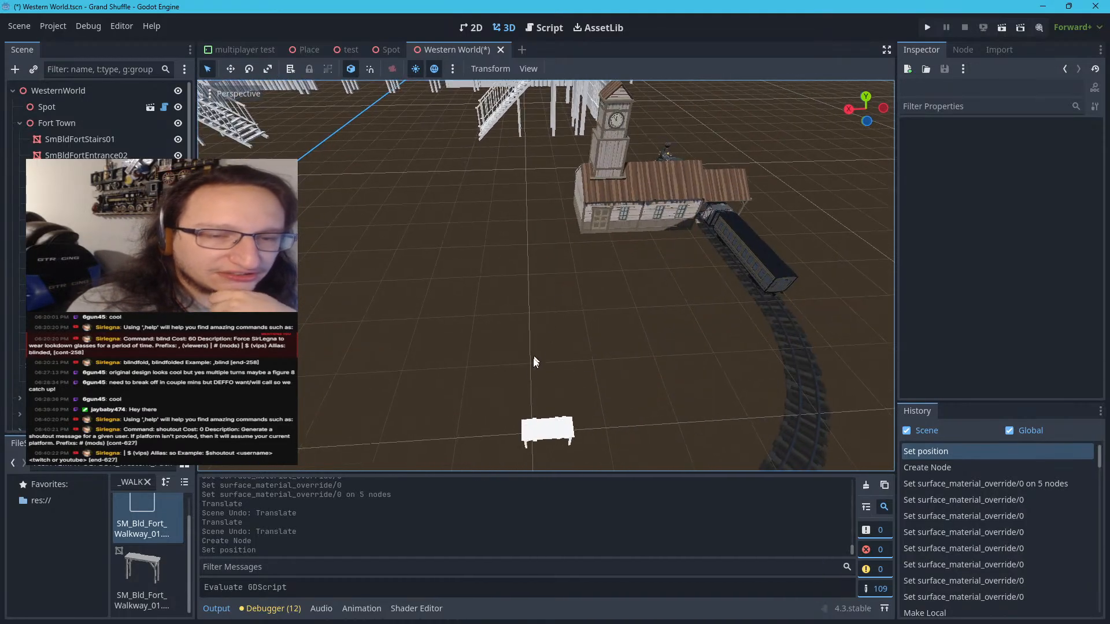
left_click(550, 439)
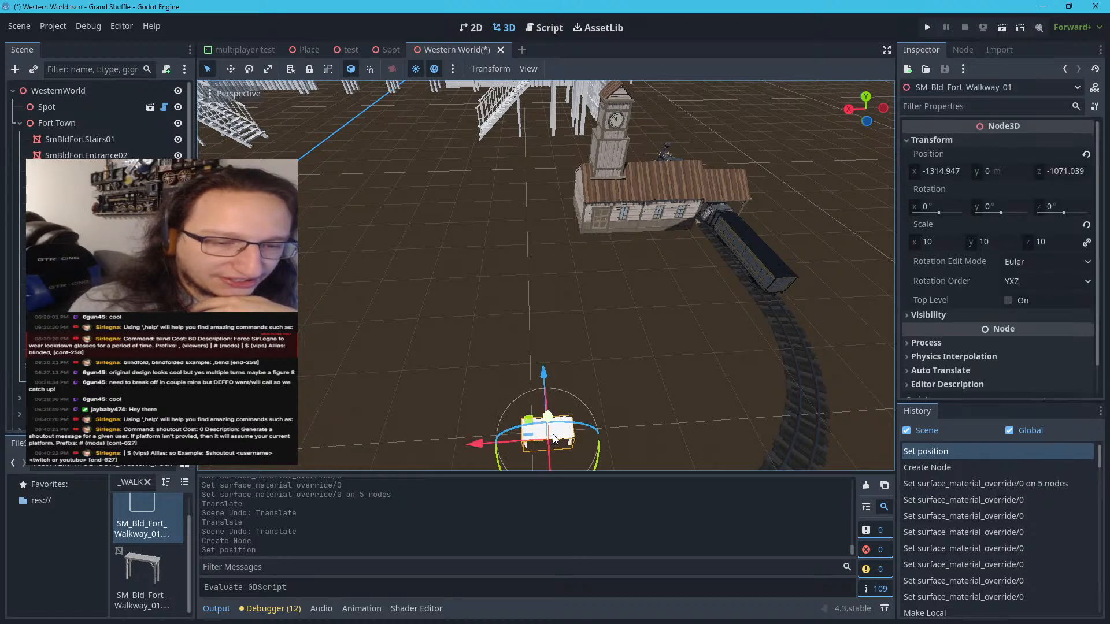
left_click_drag(531, 431, 602, 248)
Shift the fort walkway along Z toward the station's front wall, to about -734.4 m
scroll(601, 248, "up", 1)
key("w")
mouse_move(600, 249)
right_mouse_down()
mouse_move(605, 271)
mouse_move(619, 231)
mouse_move(591, 253)
right_mouse_up()
scroll(591, 253, "down", 10)
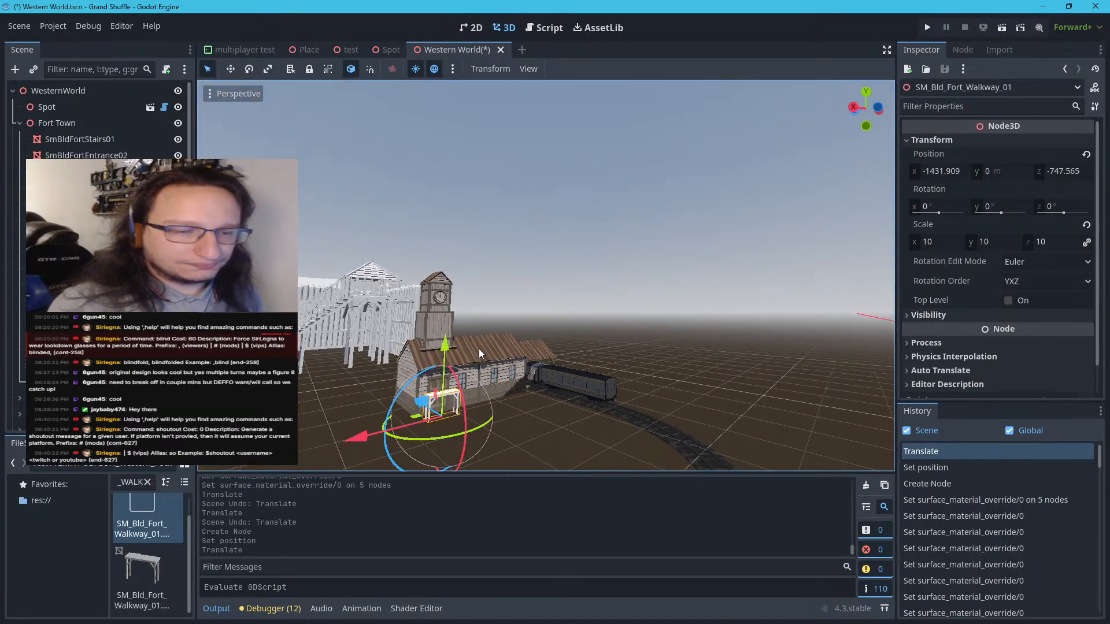
scroll(463, 361, "up", 6)
scroll(462, 362, "down", 6)
scroll(454, 366, "up", 6)
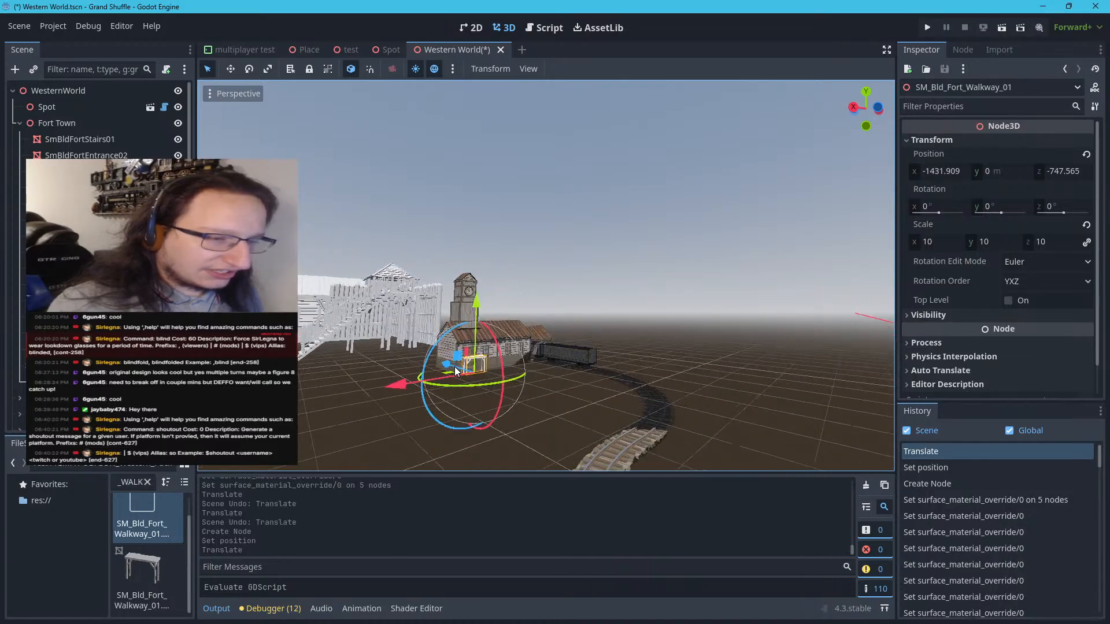
scroll(455, 367, "up", 5)
right_click_drag(455, 367, 740, 353)
key("s")
scroll(464, 366, "up", 3)
right_click_drag(459, 355, 439, 328)
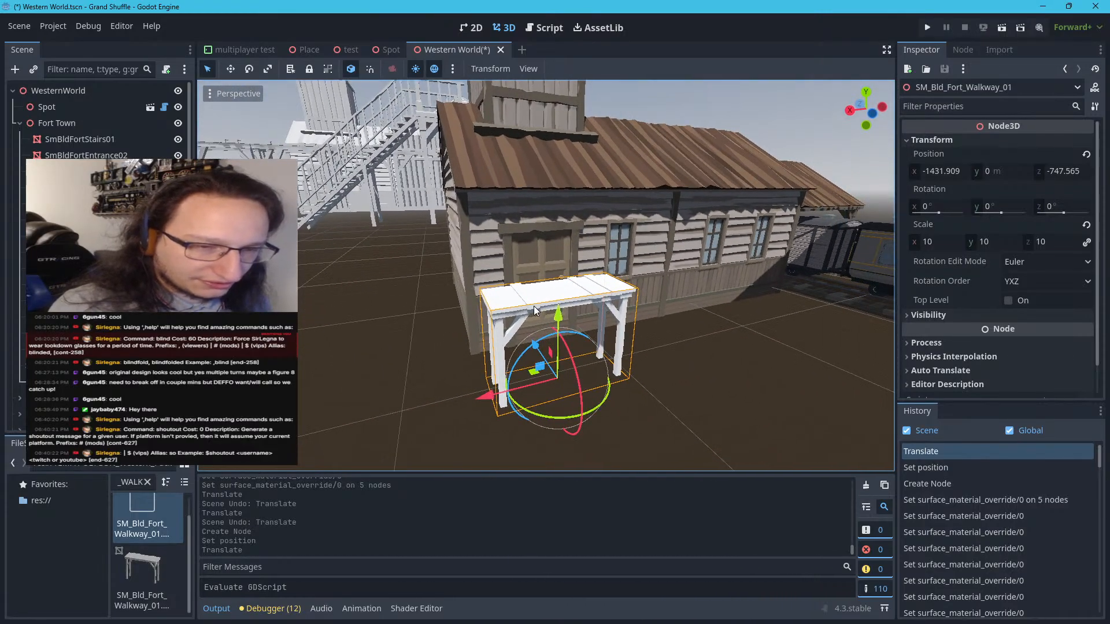
left_click_drag(530, 349, 413, 345)
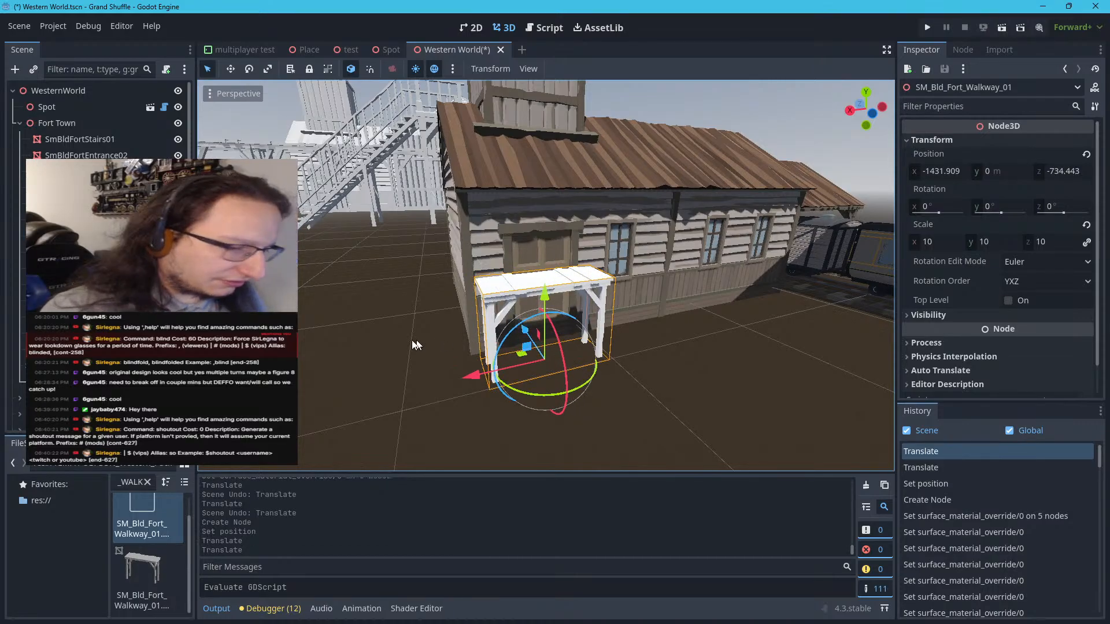
Move the fort walkway still closer to the station wall along Z, to about -729.2 m
right_click_drag(376, 342, 549, 342)
key("w")
key("s")
key("w")
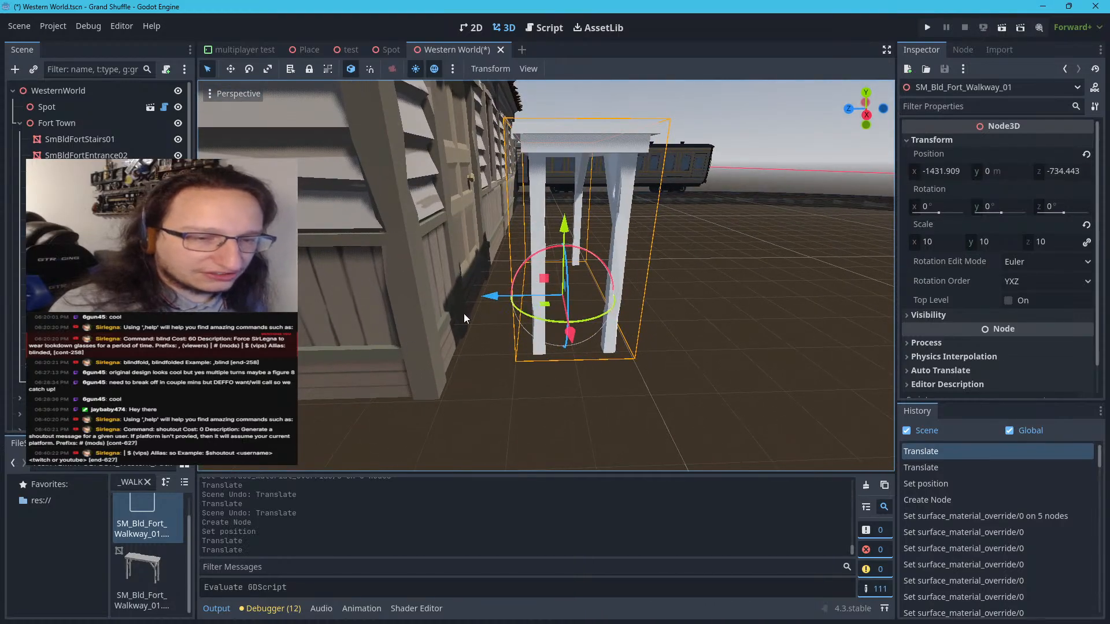
right_click_drag(491, 312, 478, 308)
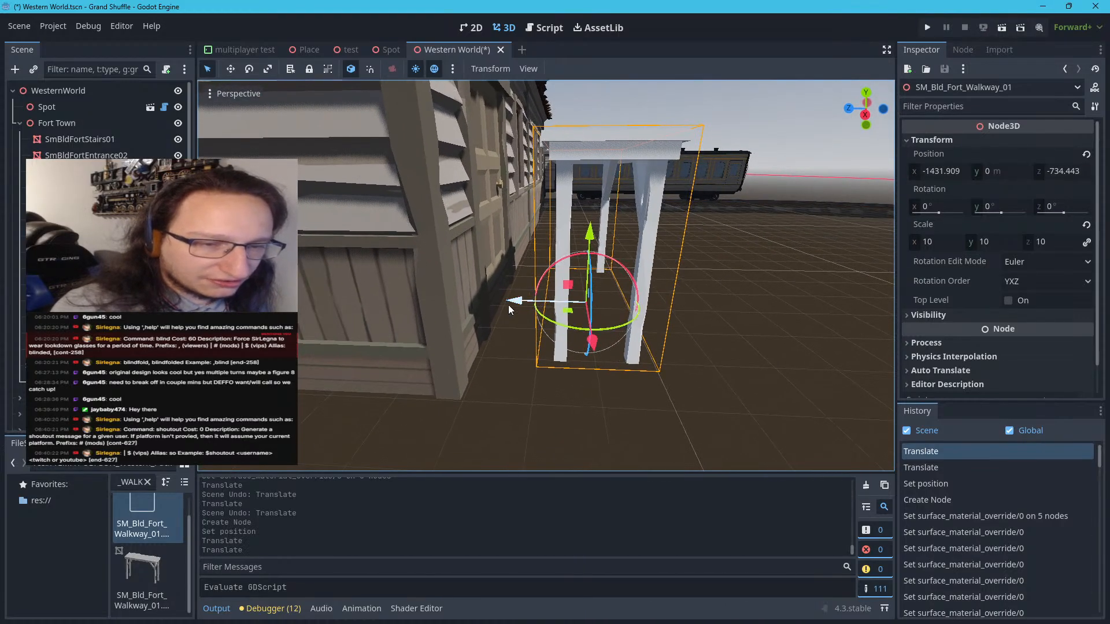
left_click_drag(508, 304, 488, 303)
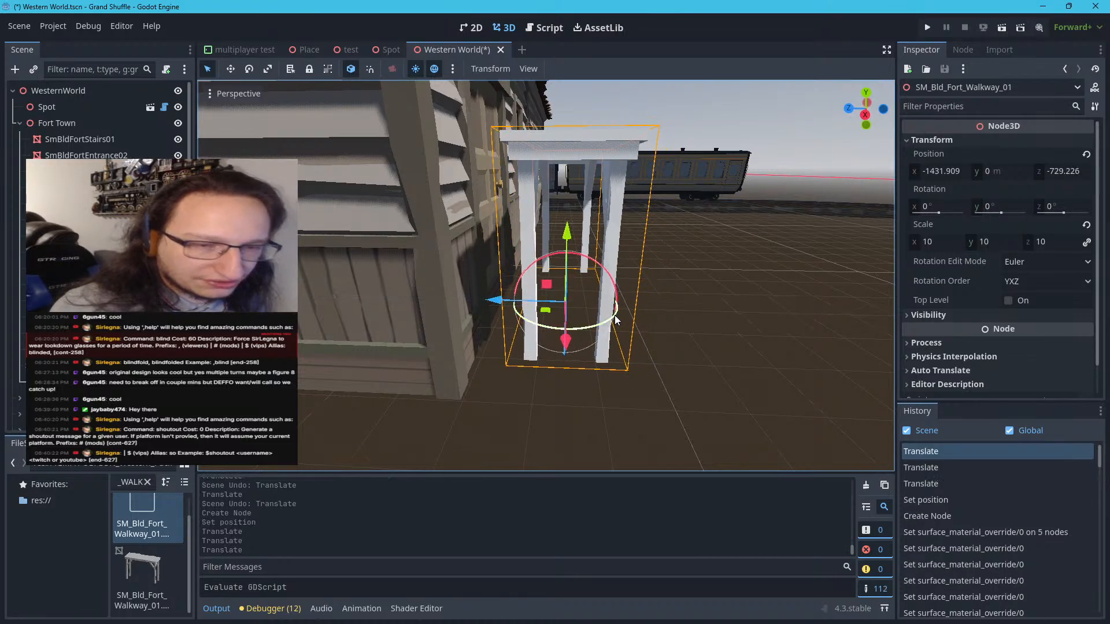
Scale the fort walkway uniformly to 21
key("d")
right_click_drag(615, 316, 406, 312)
key("d")
left_click(951, 240)
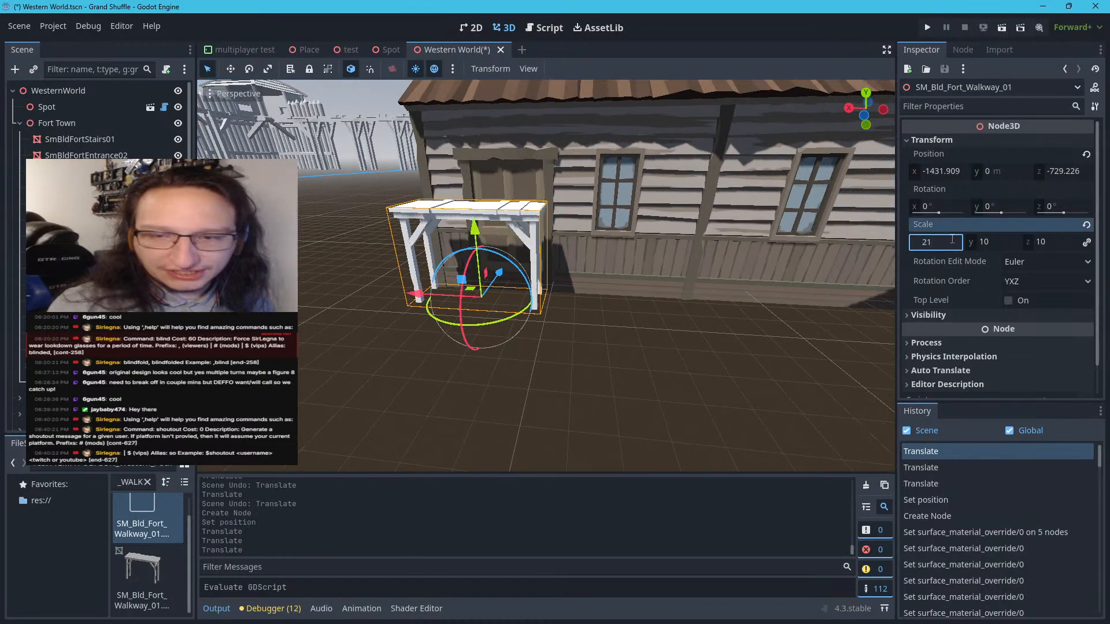
key("Return")
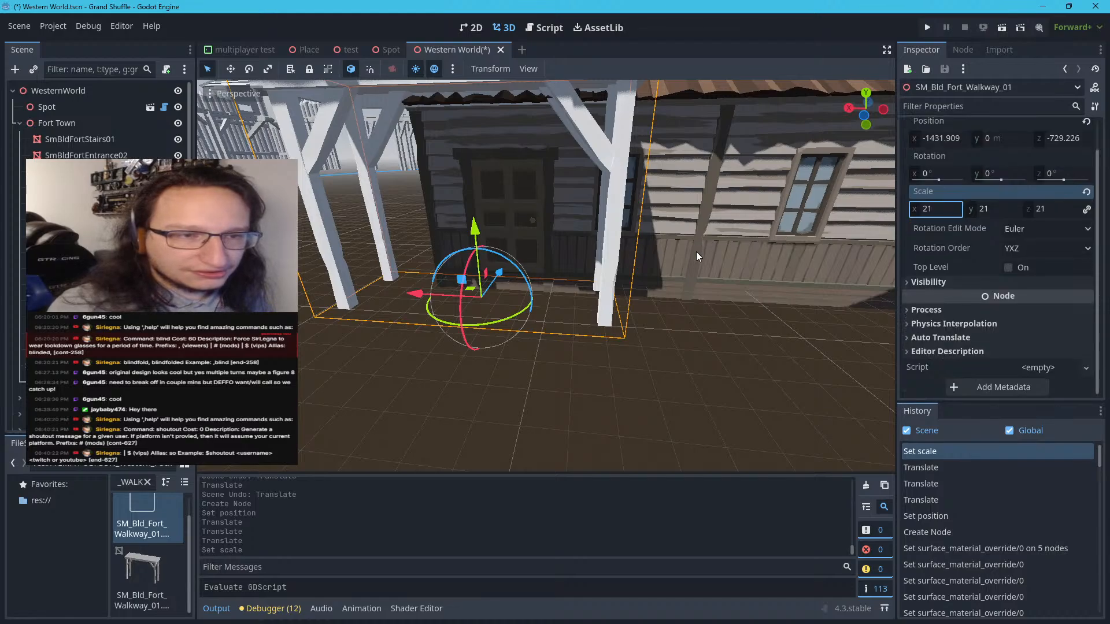
Check from the front and side how the enlarged walkway fits against the station wall, and reselect it
scroll(696, 252, "down", 10)
scroll(592, 245, "up", 4)
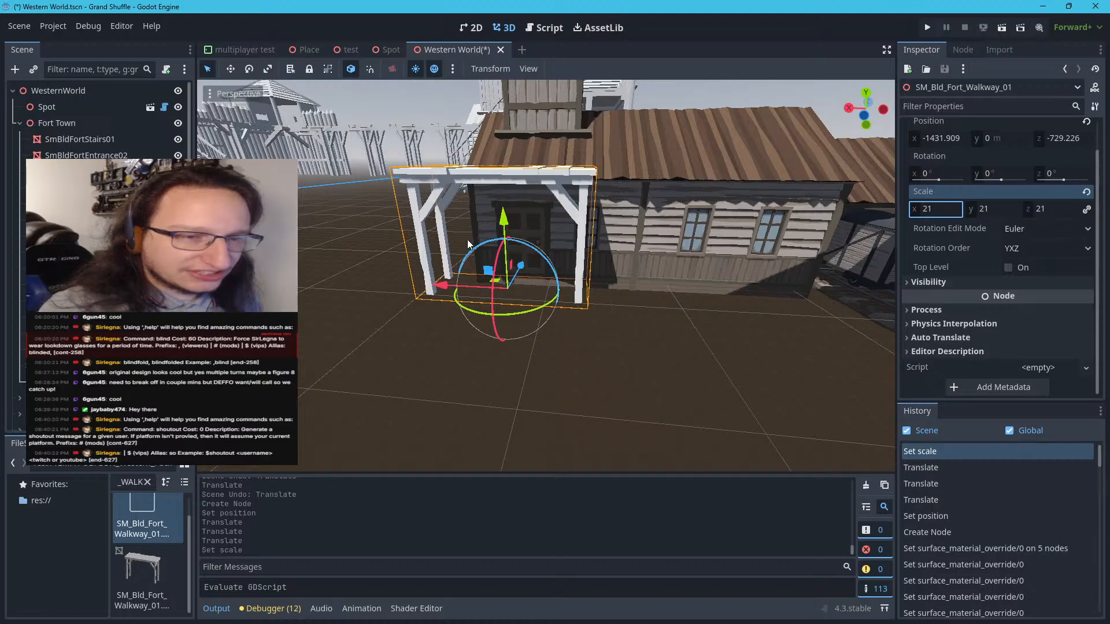
left_click(394, 275)
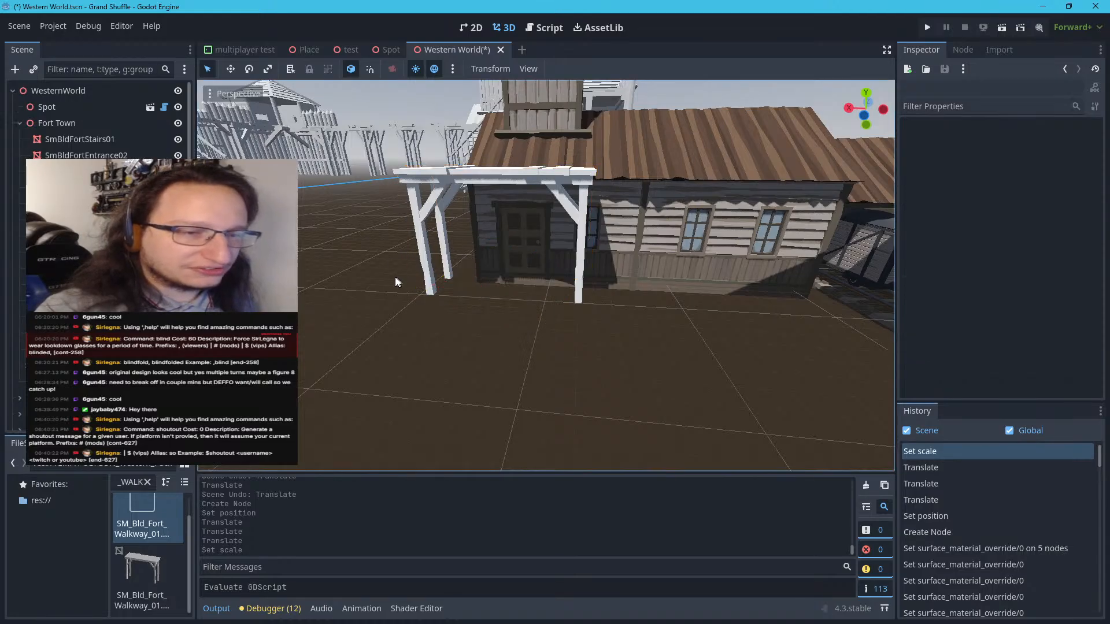
key("w")
right_click_drag(383, 277, 531, 264)
key("s")
key("w")
left_click(482, 239)
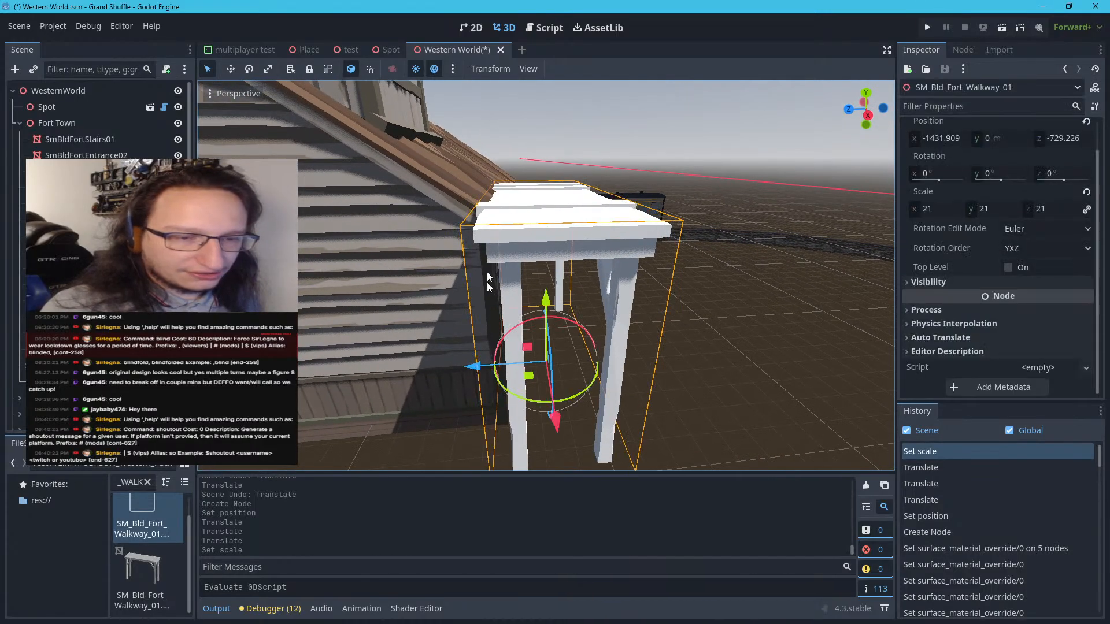
Shift the enlarged fort walkway along Z away from the station's front wall, to about -738.2 m
left_click_drag(471, 371, 491, 370)
key("d")
right_click_drag(411, 372, 202, 370)
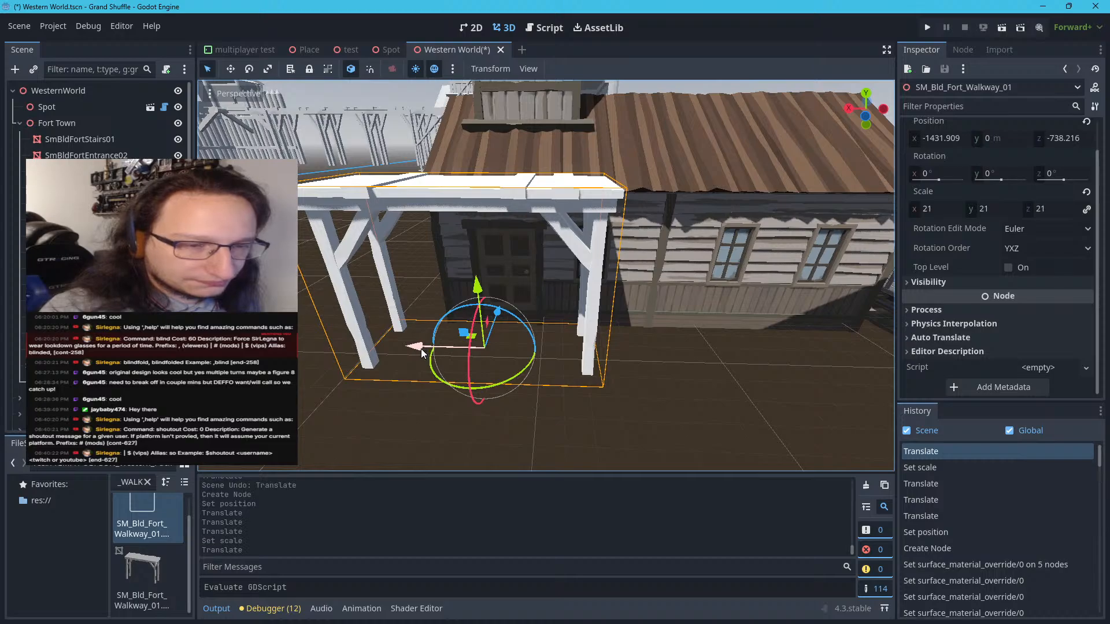
Slide the fort walkway along X in front of the station's door, to about -1456 m
left_click_drag(423, 353, 479, 349)
right_click_drag(479, 348, 535, 388)
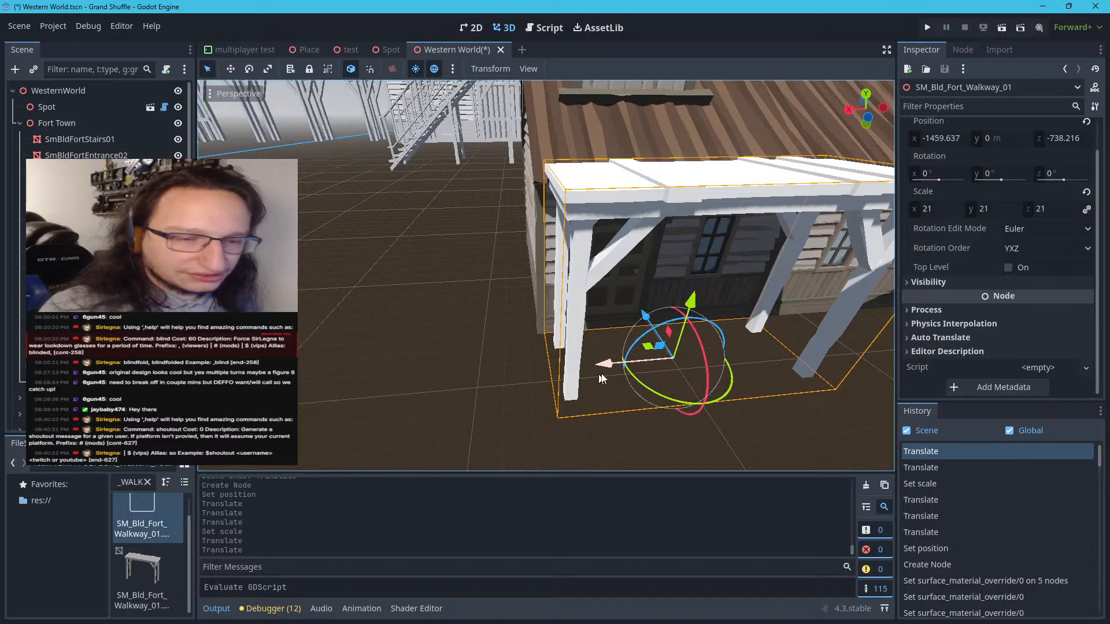
left_click_drag(610, 367, 601, 367)
right_click_drag(602, 366, 688, 364)
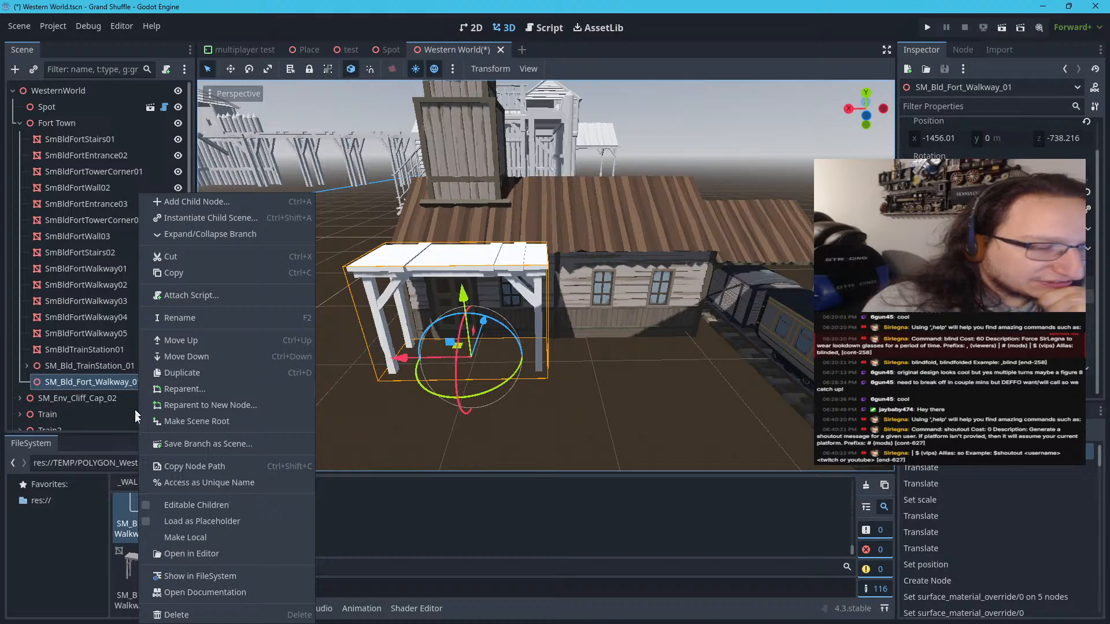
Make the SM_Bld_Fort_Walkway_01 instance local and select its child mesh
left_click(161, 532)
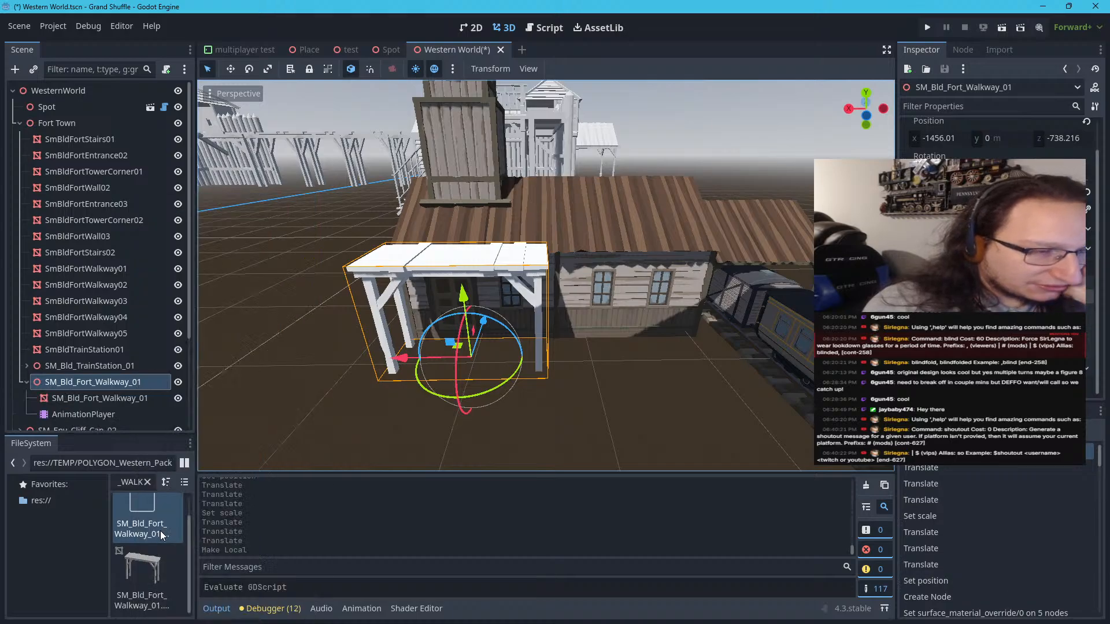
left_click(85, 396)
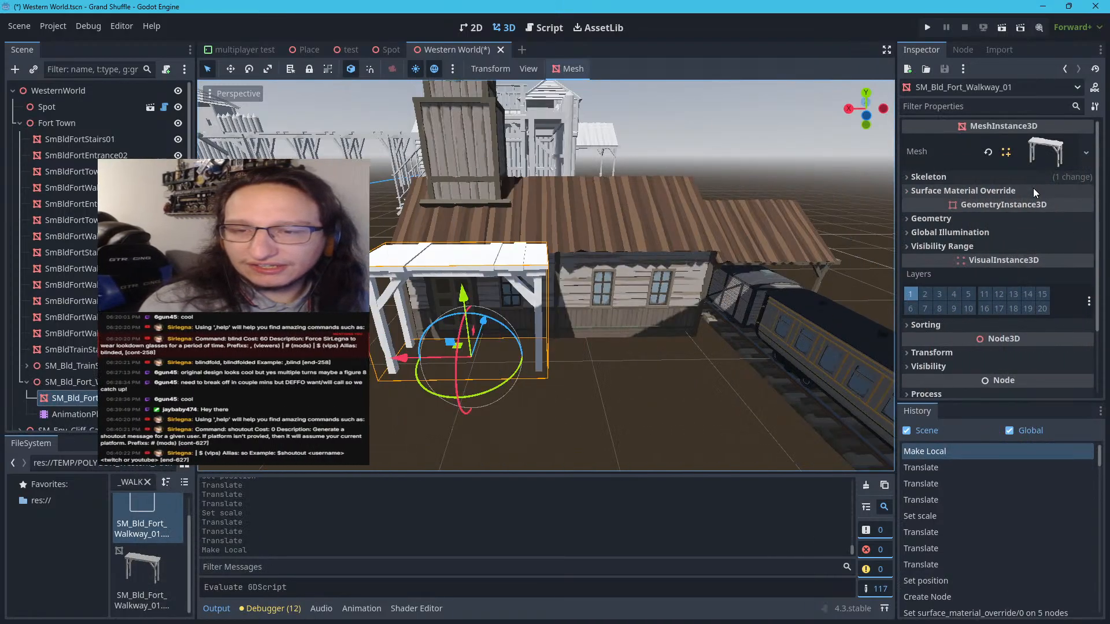
Inspect the walkway's mesh resource and the properties of its Surface 0 material
left_click(1087, 149)
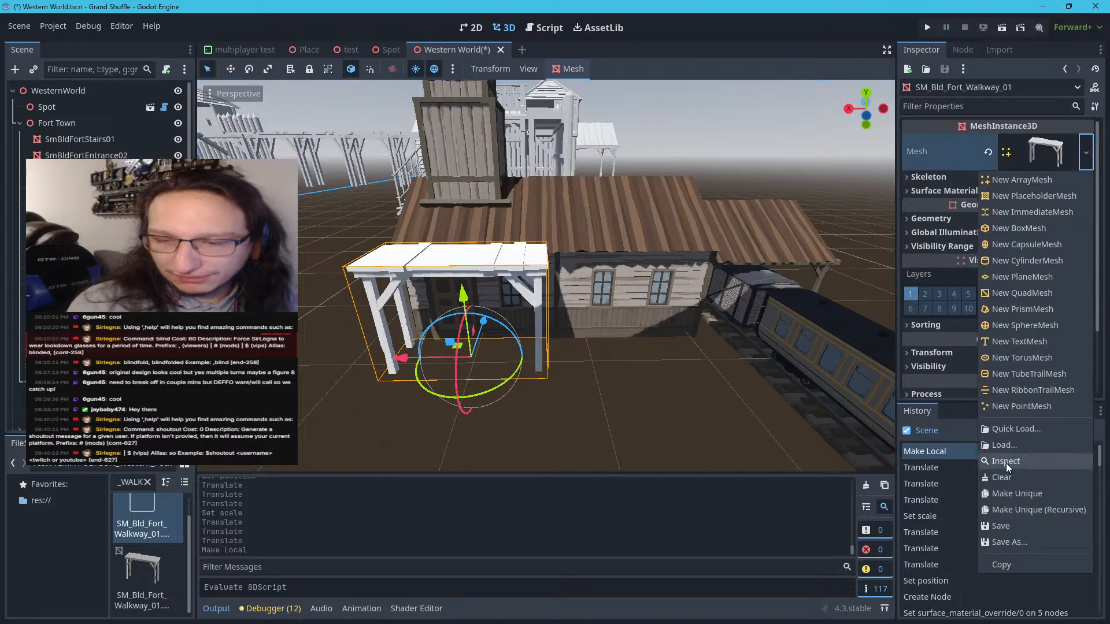
left_click(965, 151)
left_click(1050, 150)
scroll(997, 338, "down", 7)
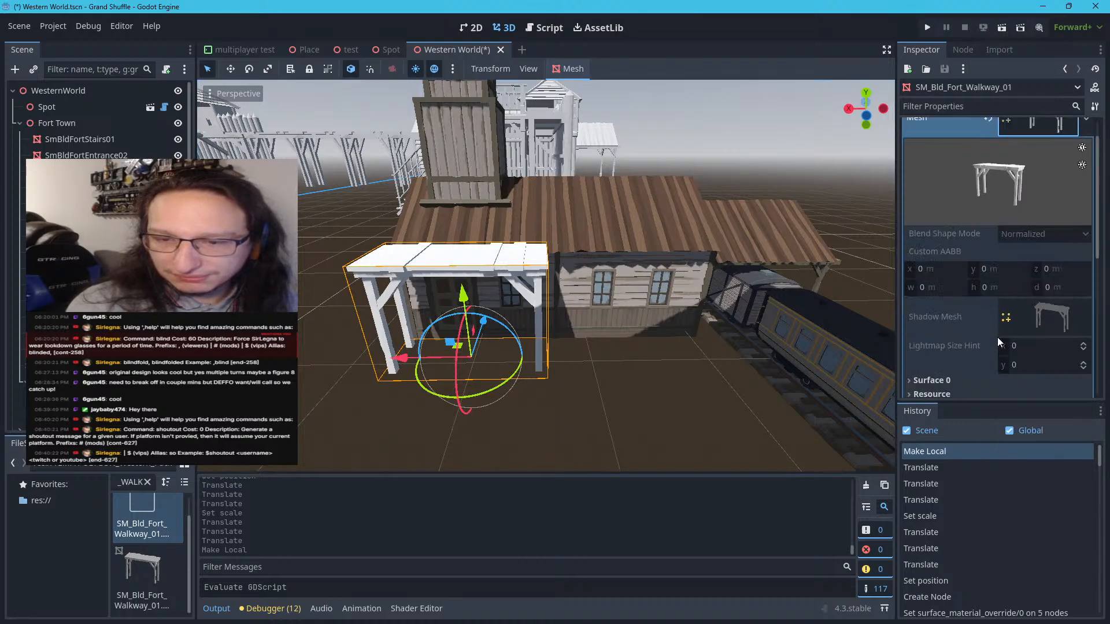
scroll(996, 335, "up", 2)
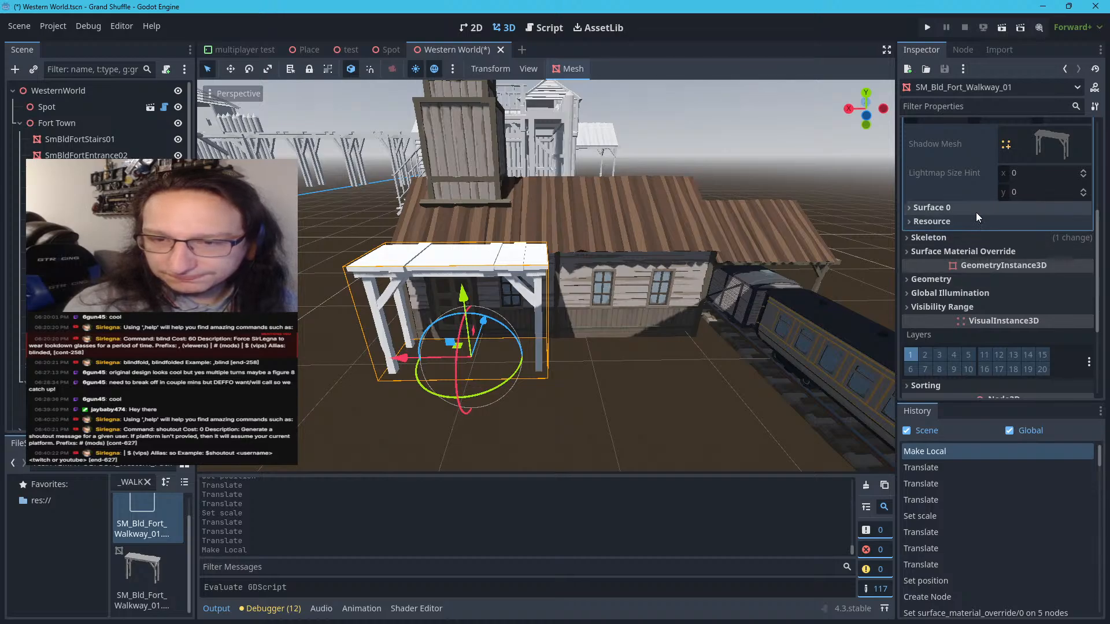
left_click(976, 212)
left_click(1040, 253)
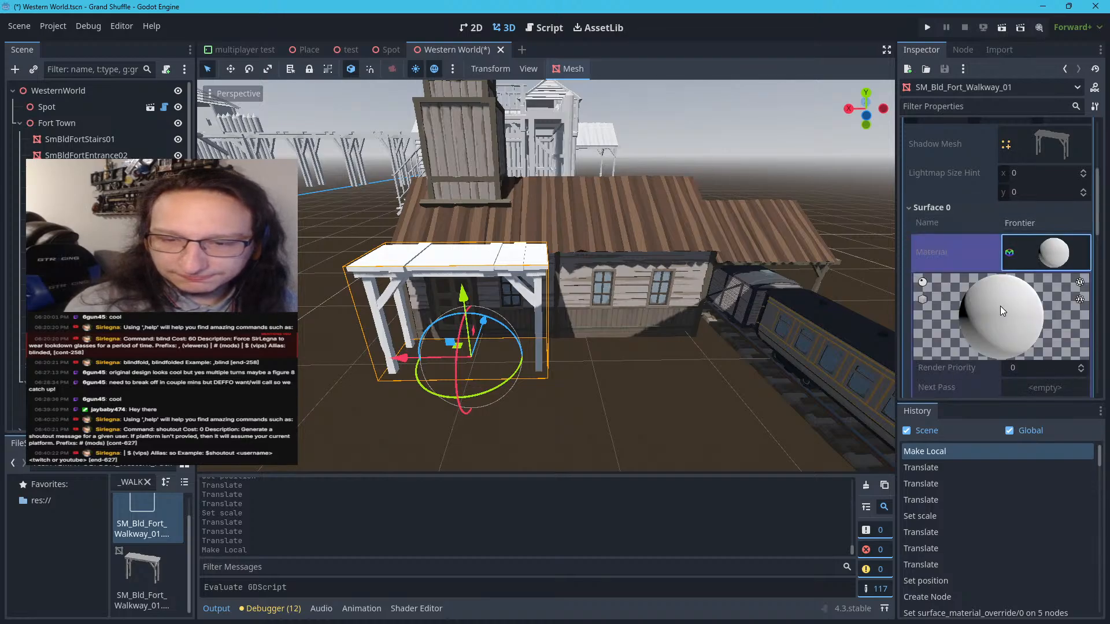
scroll(1000, 306, "down", 4)
scroll(1009, 257, "up", 4)
scroll(1013, 240, "down", 5)
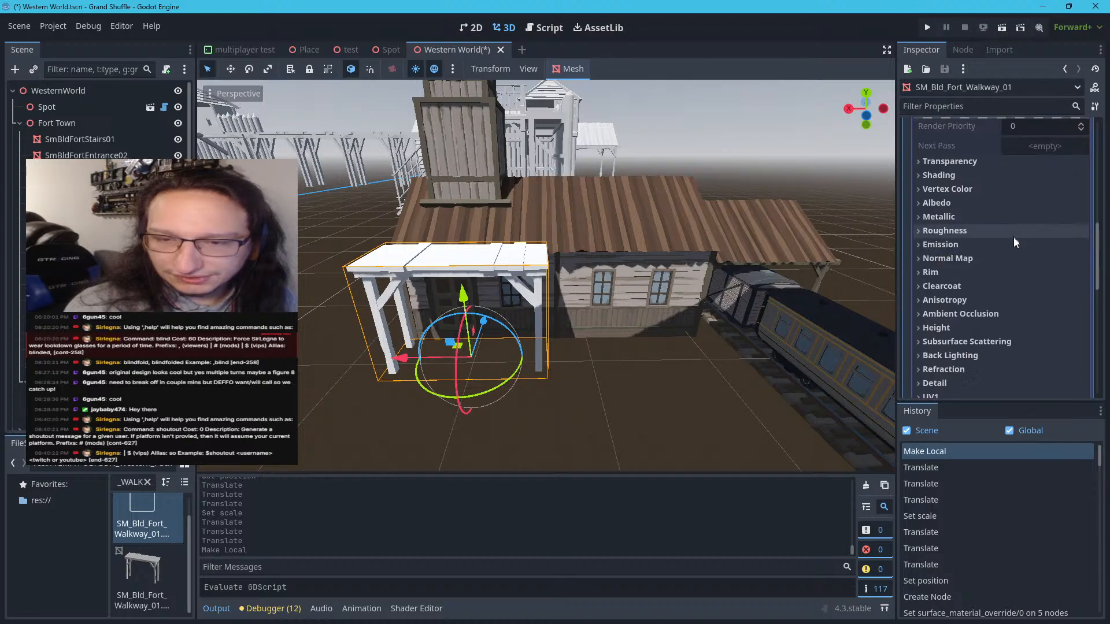
scroll(1003, 245, "up", 8)
scroll(989, 231, "up", 2)
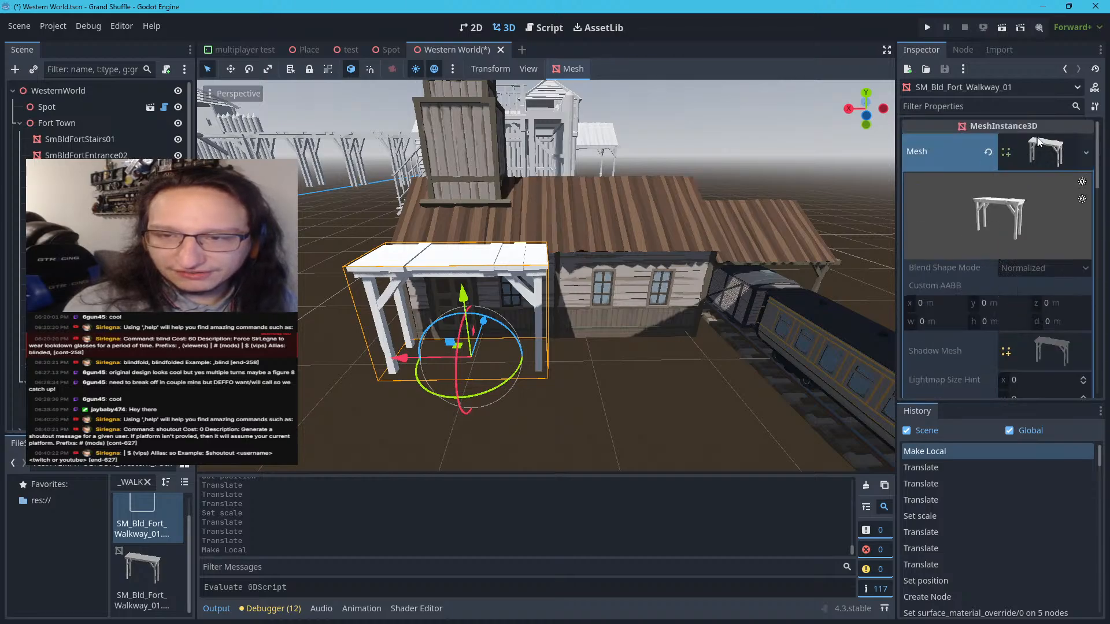
left_click(1039, 141)
Quick-load the POLYGON_Western_Pack_Source_Files_v4 material as the walkway mesh's surface material override
left_click(975, 190)
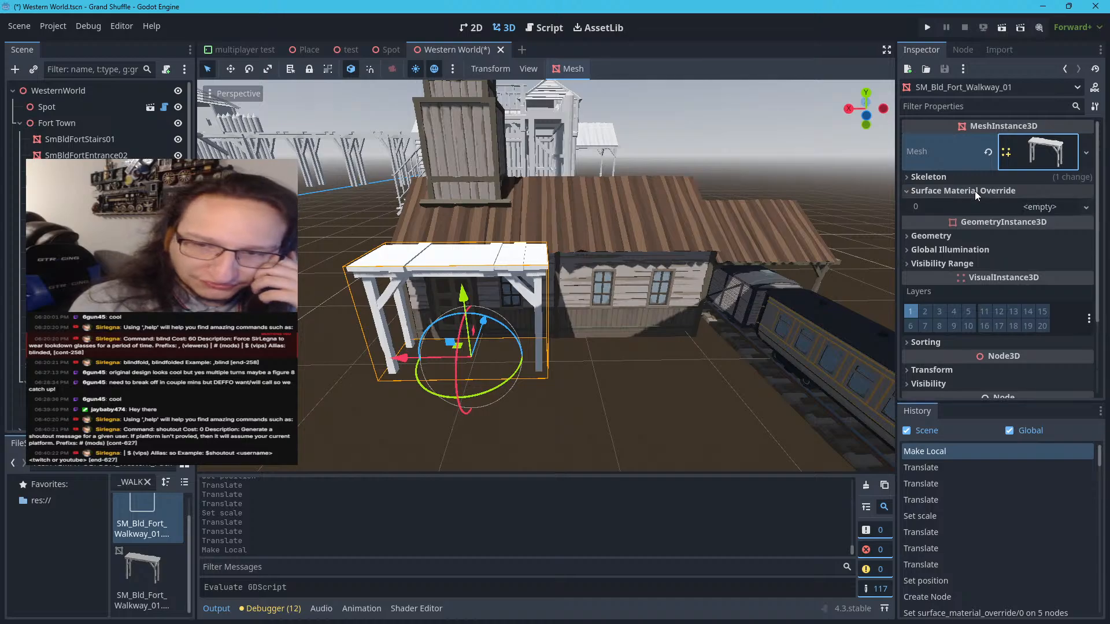
left_click(1012, 205)
left_click(1007, 280)
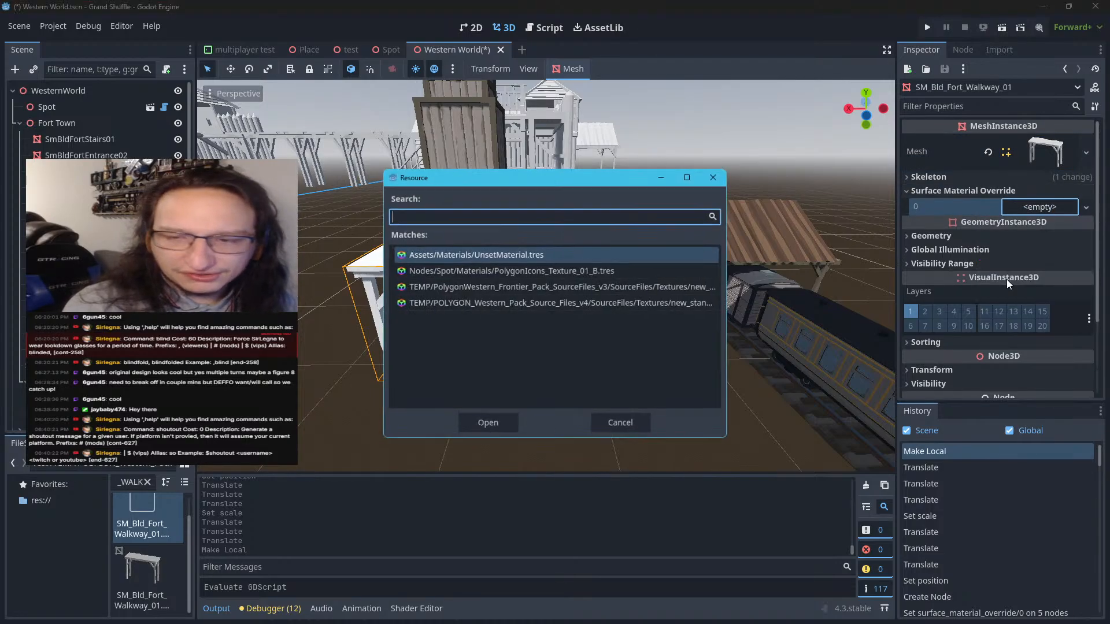
left_click(591, 303)
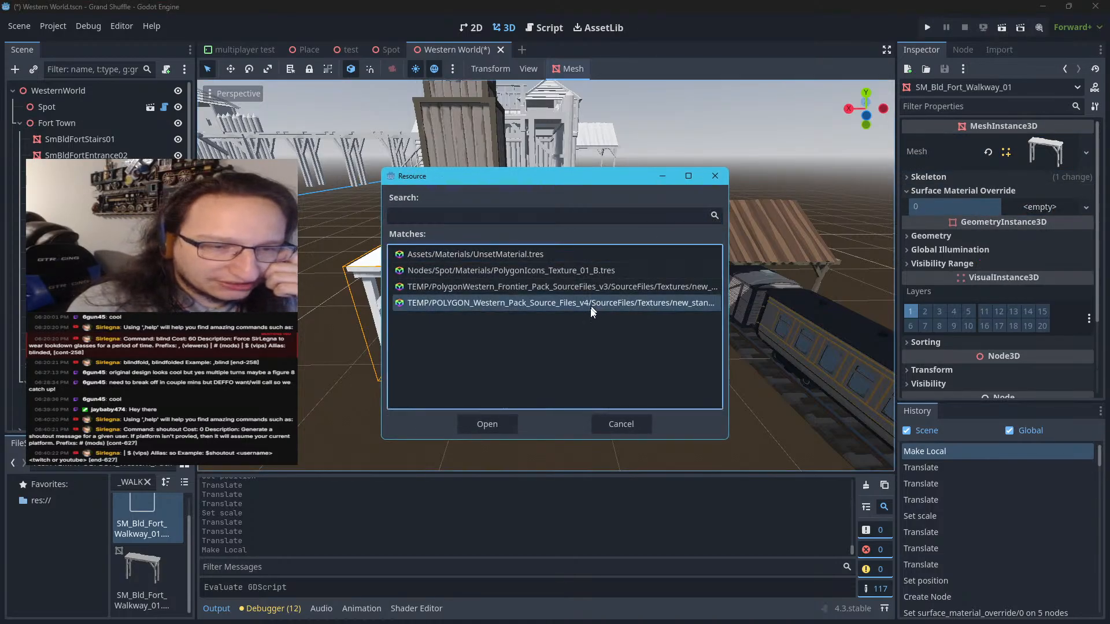
left_click(488, 425)
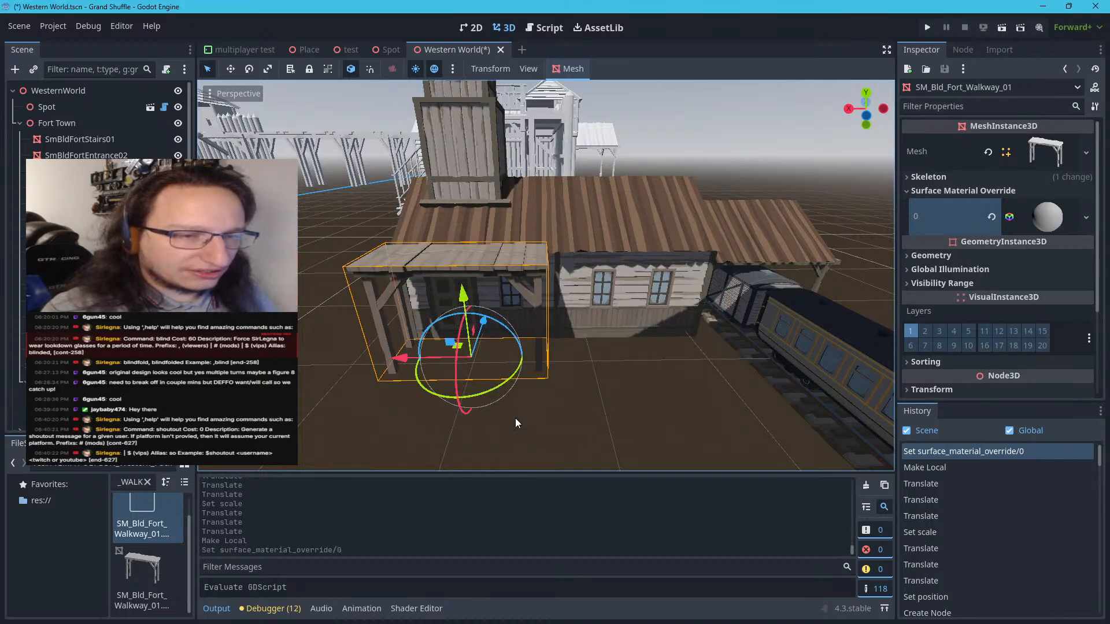
Reselect the walkway mesh and replace its surface material override with the PolygonWestern_Frontier_Pack_SourceFiles_v3 material
left_click(516, 418)
right_click_drag(518, 416, 516, 411)
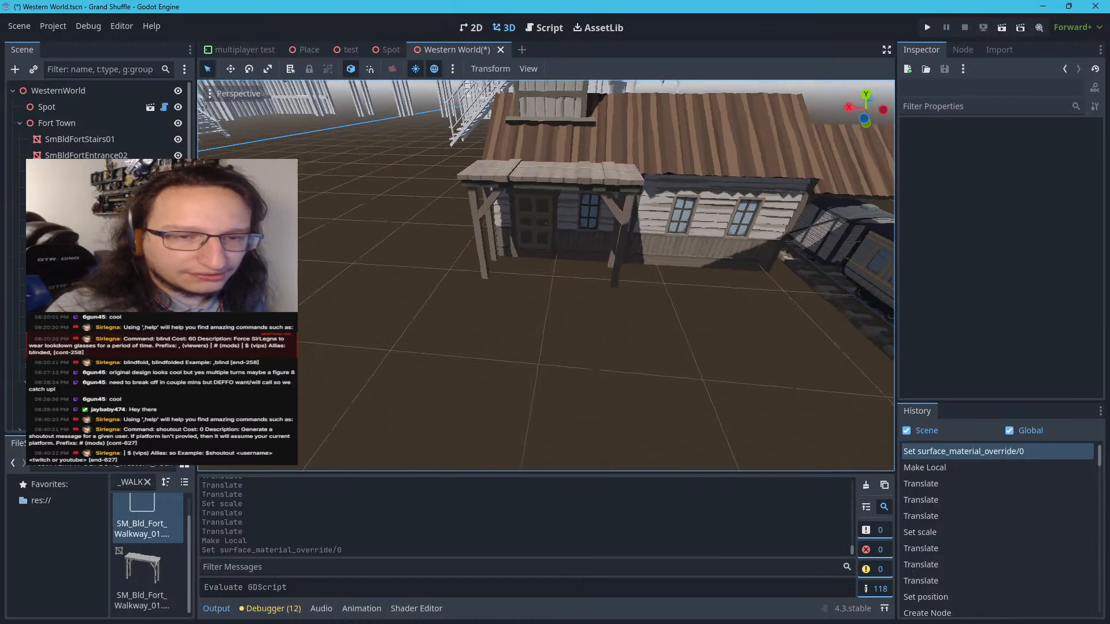
right_click_drag(516, 411, 516, 411)
left_click(561, 261)
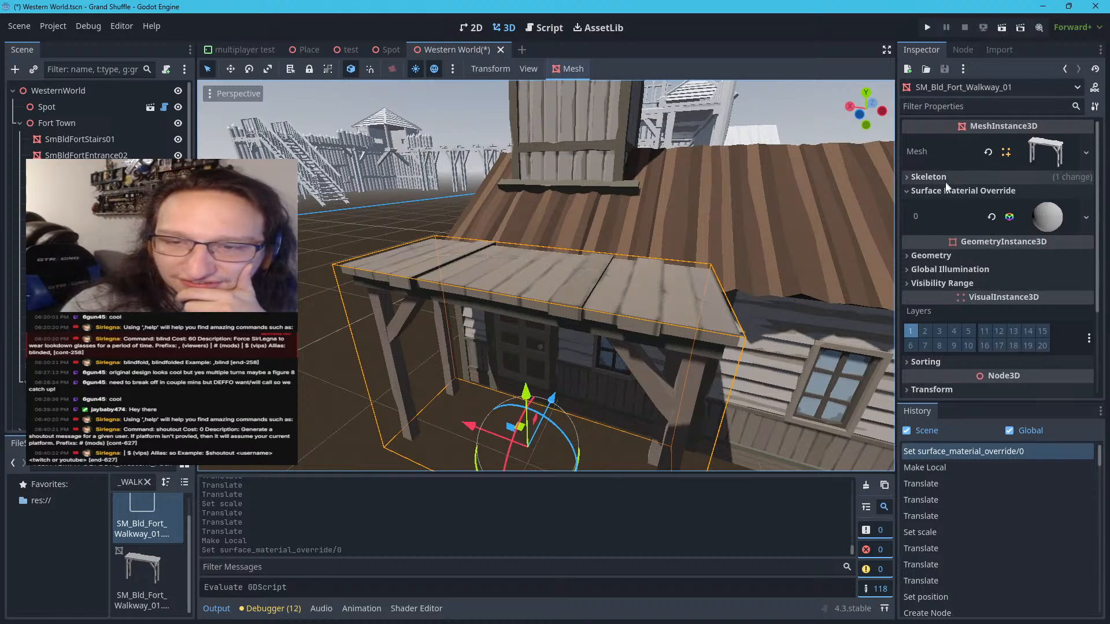
left_click(1087, 217)
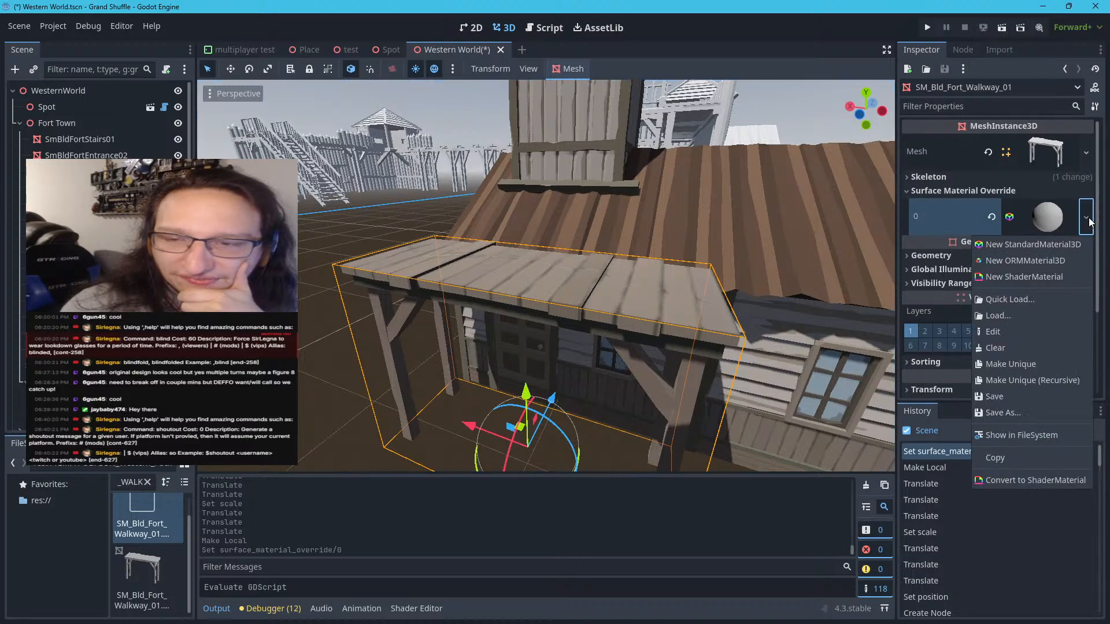
left_click(999, 301)
left_click(622, 287)
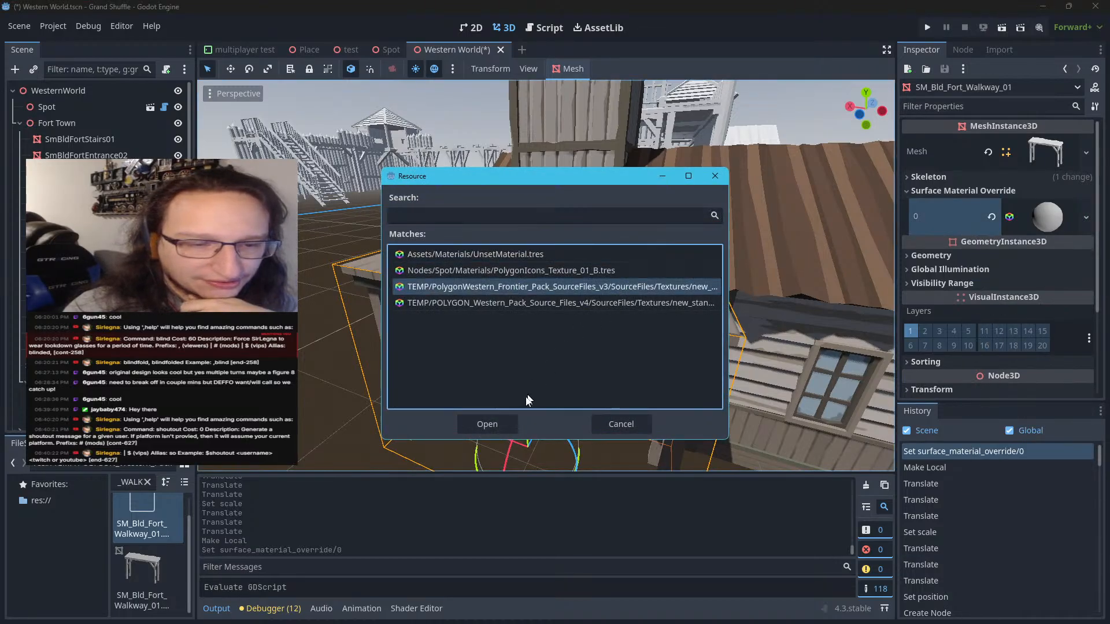
left_click(494, 428)
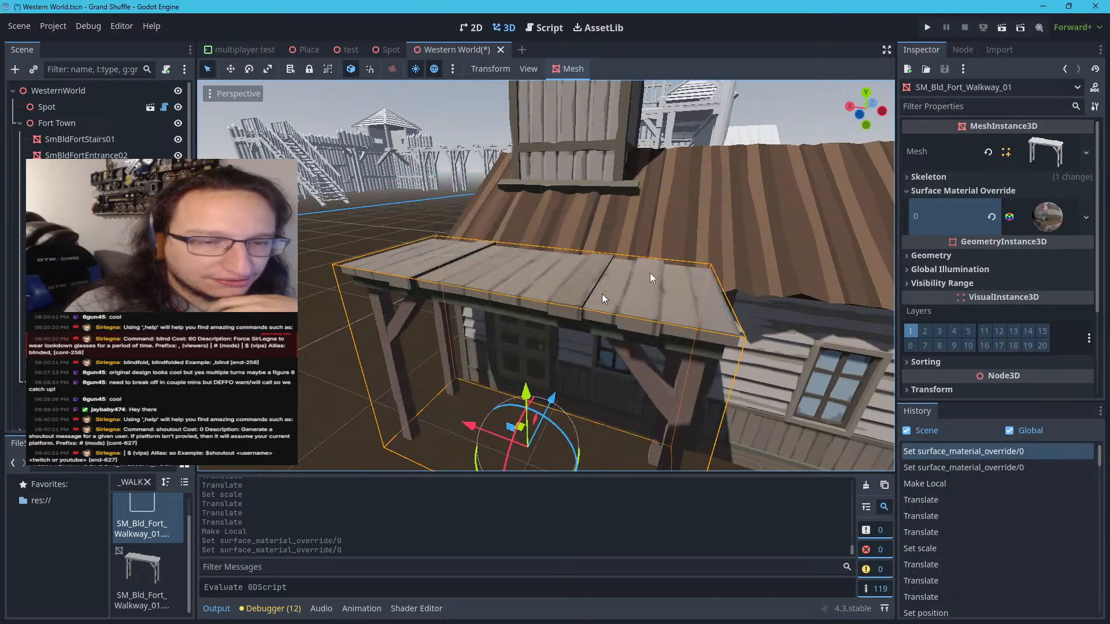
Switch the walkway's surface material override back to the POLYGON_Western_Pack_Source_Files_v4 material to compare the two textures
left_click(1087, 217)
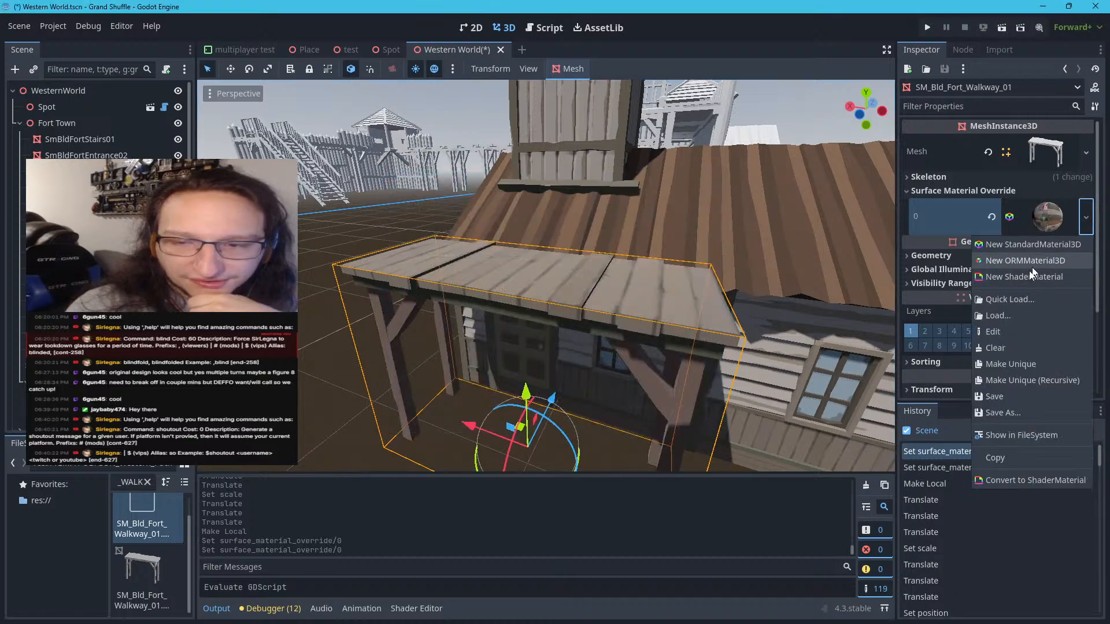
left_click(1004, 299)
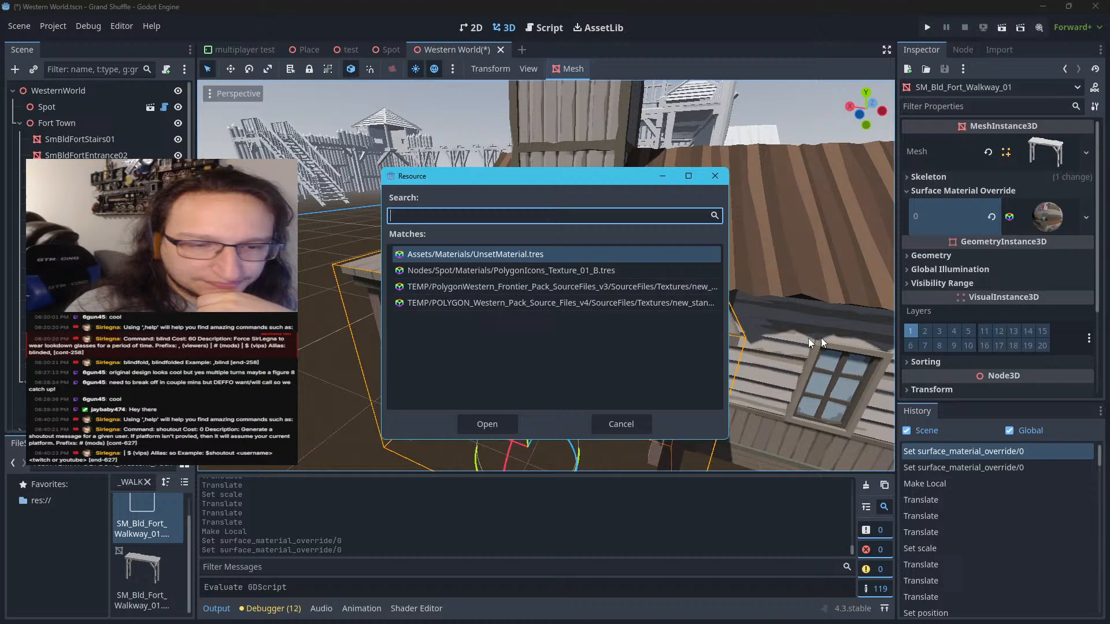
left_click(683, 307)
left_click(508, 424)
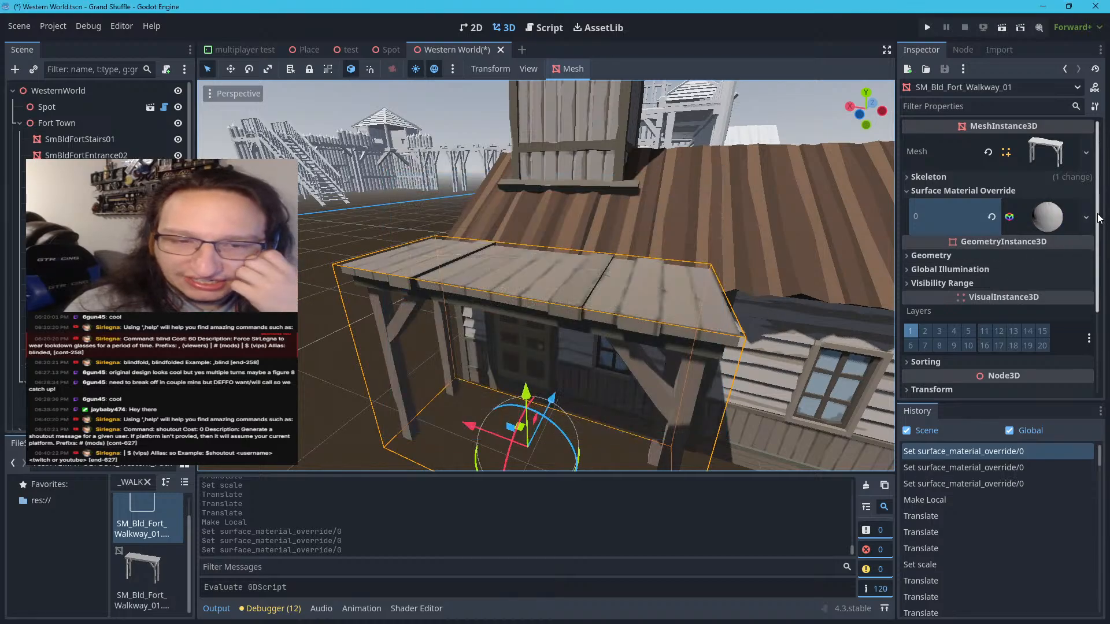
Assign the PolygonWestern_Frontier_Pack_SourceFiles_v3 material again as the walkway's surface material override
left_click(1087, 218)
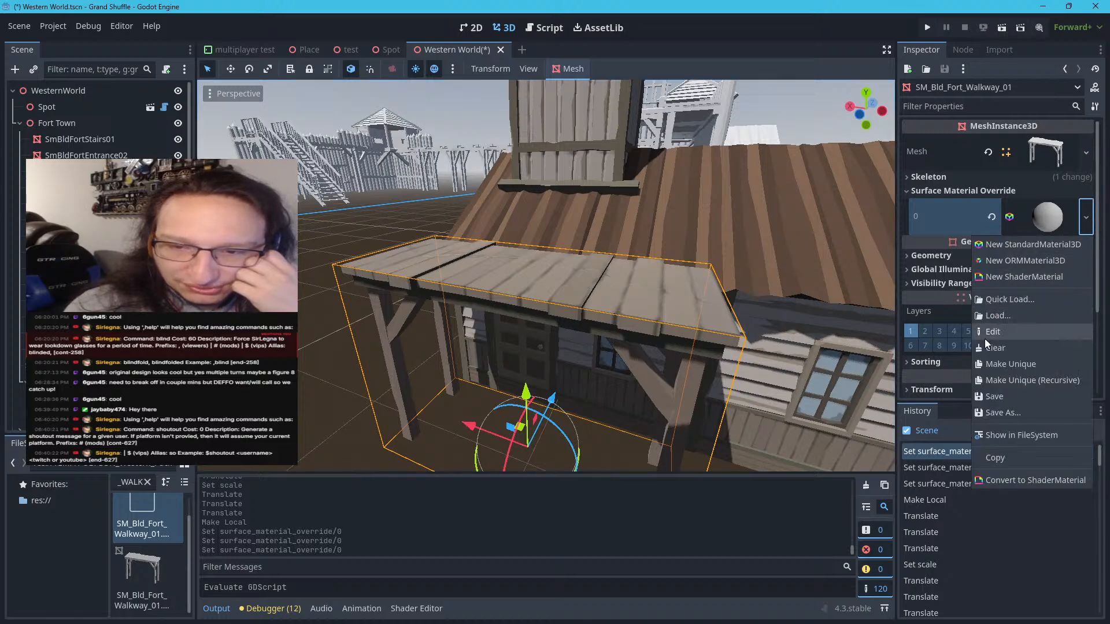
left_click(1006, 299)
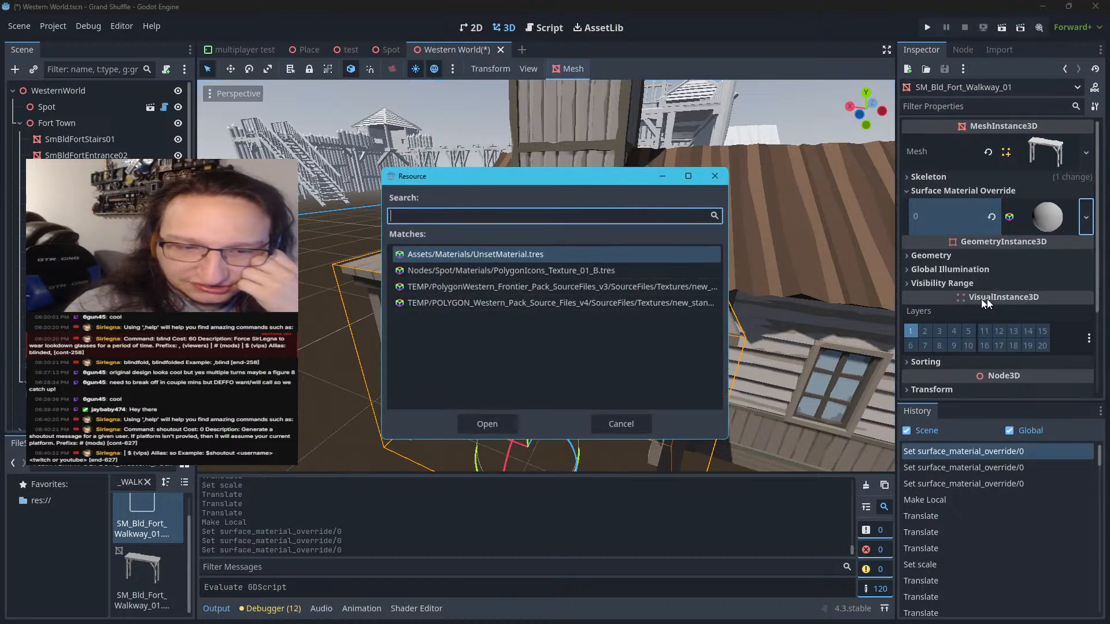
double_click(651, 289)
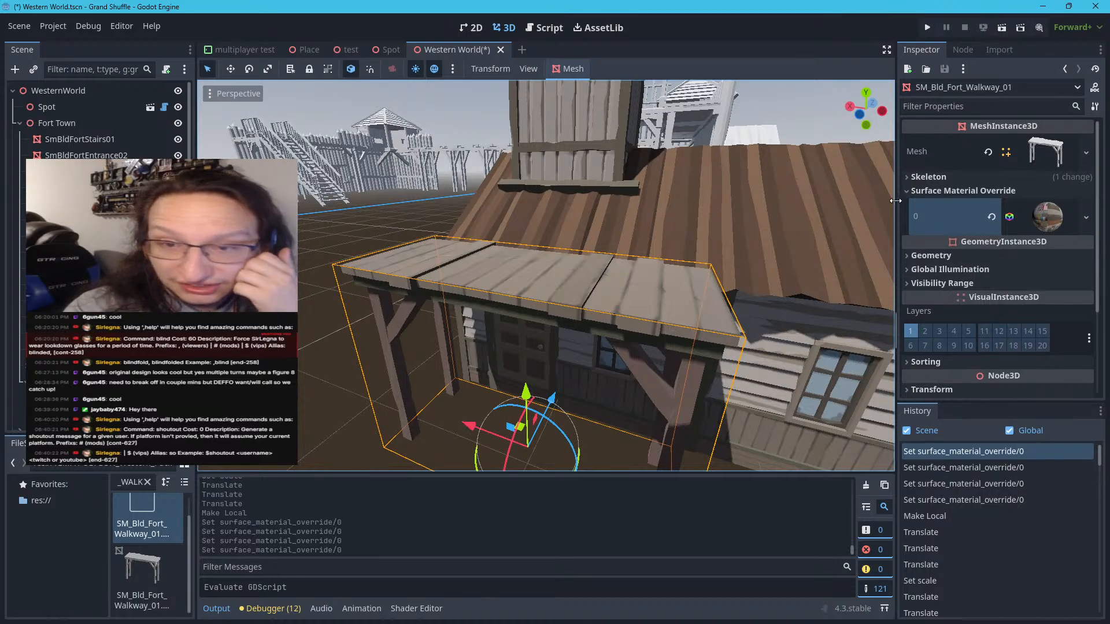
Change the walkway mesh's Y rotation in its transform and deselect it
scroll(907, 192, "down", 1)
scroll(944, 224, "down", 3)
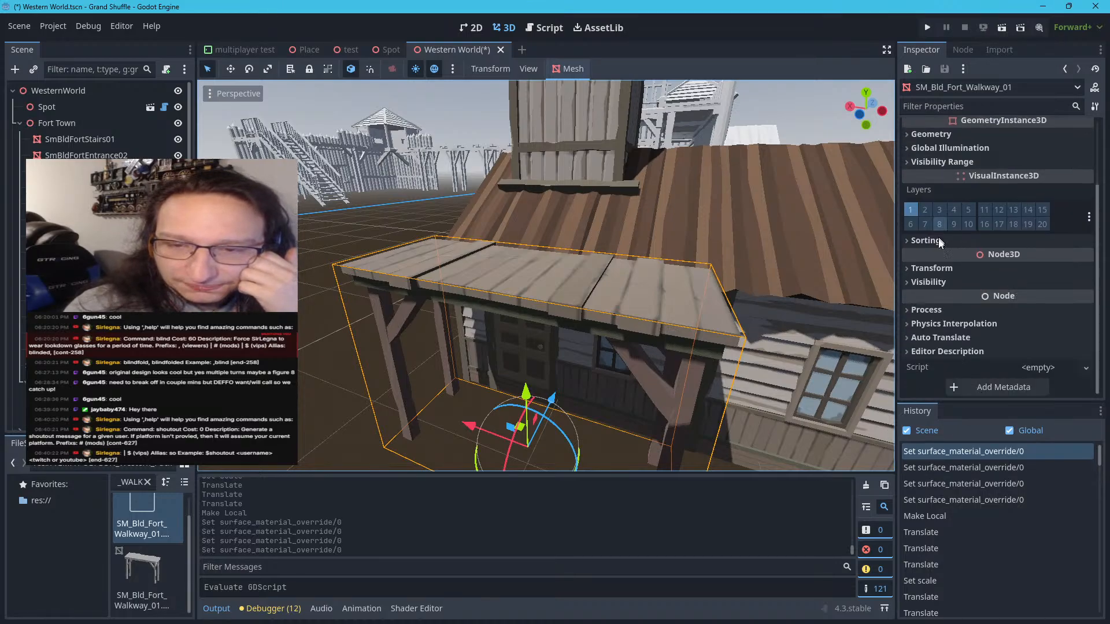
left_click(936, 268)
scroll(986, 296, "down", 1)
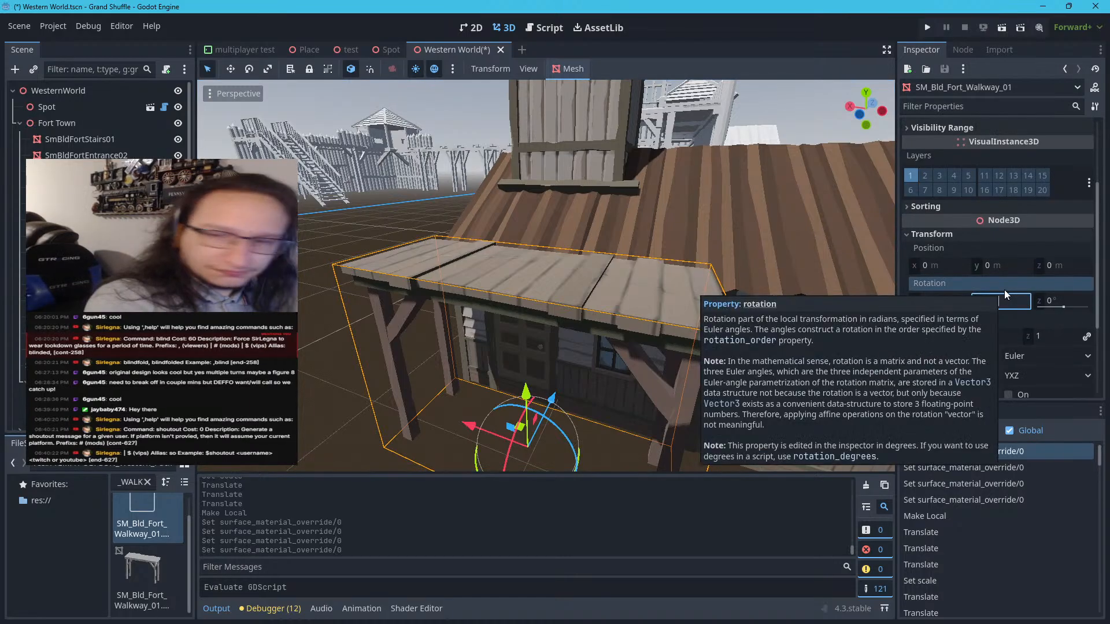
key("Return")
left_click(346, 342)
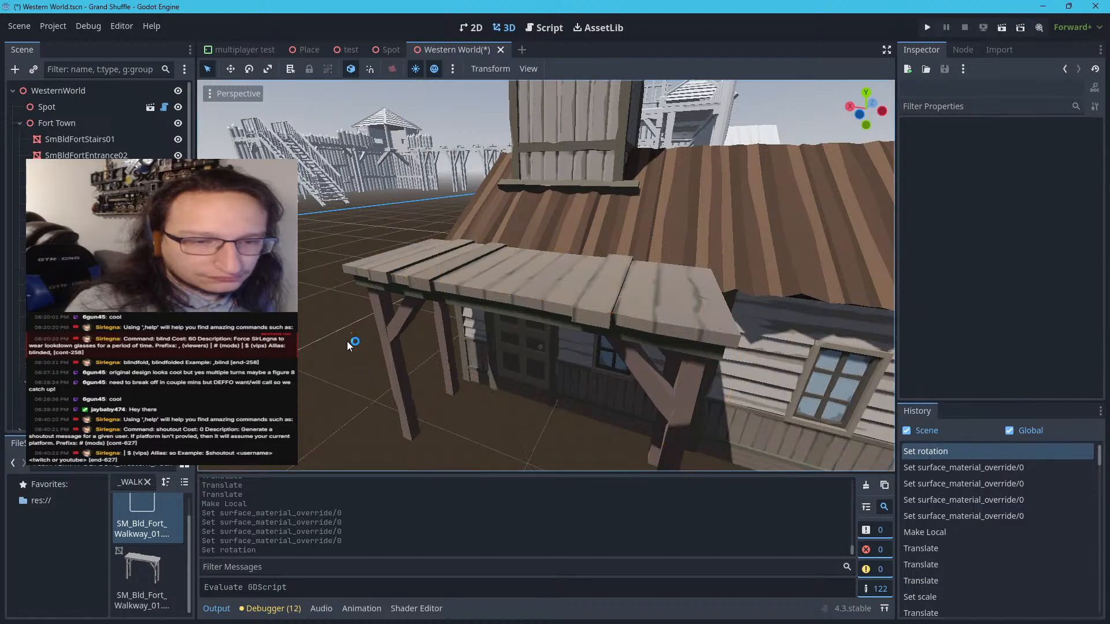
Examine the textured station with its walkway and the untextured fort buildings behind it, from near and far
scroll(354, 336, "up", 5)
scroll(356, 332, "down", 3)
scroll(357, 335, "down", 10)
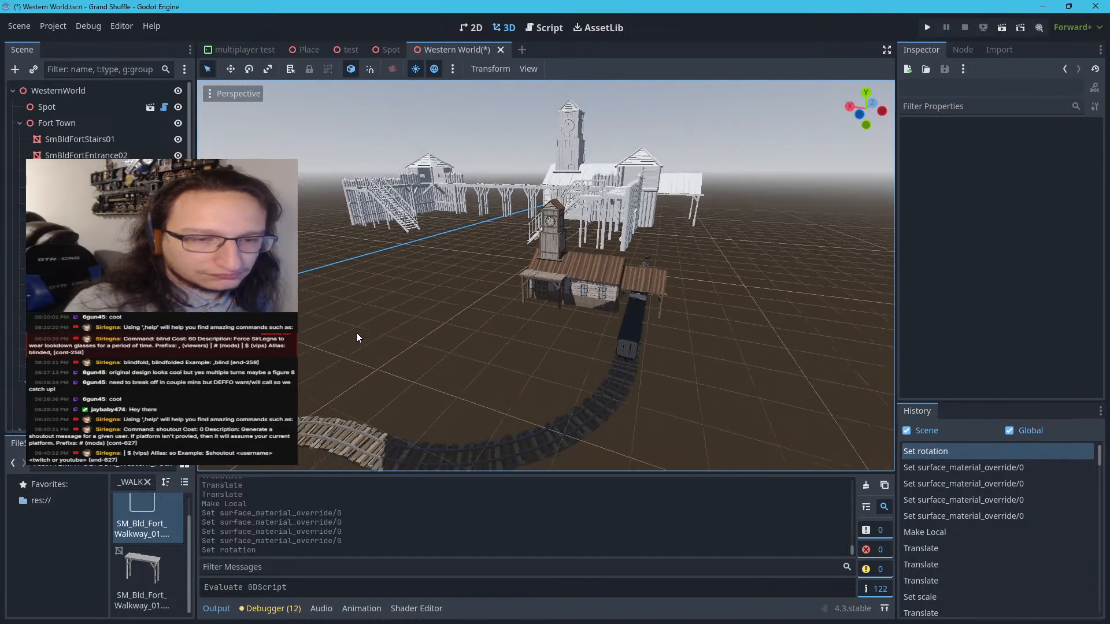
scroll(357, 336, "up", 3)
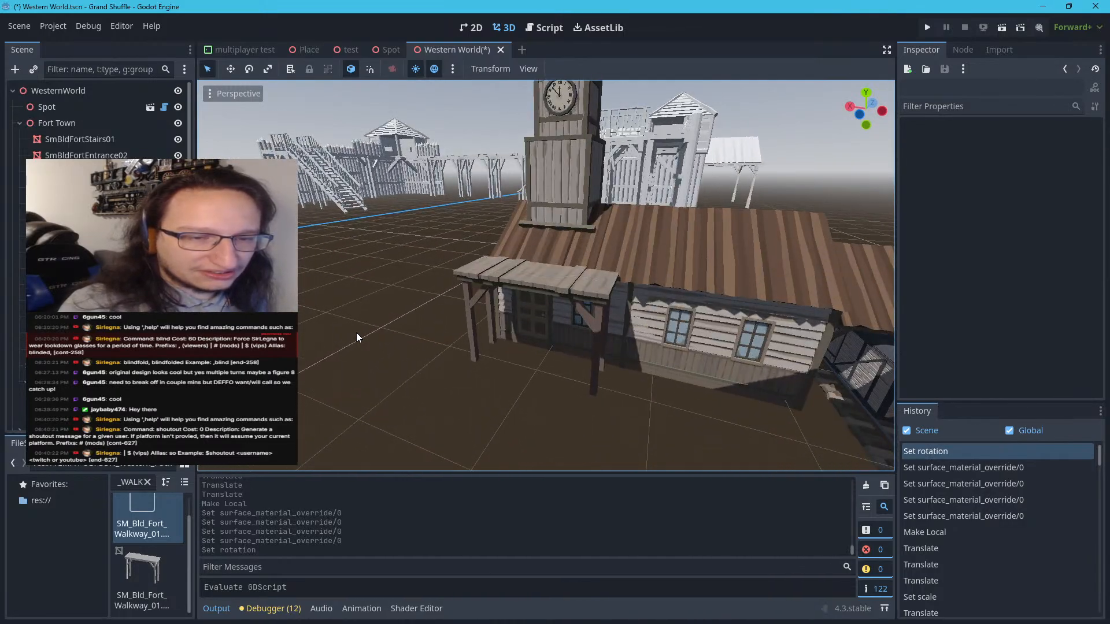
scroll(357, 337, "down", 5)
scroll(356, 338, "down", 2)
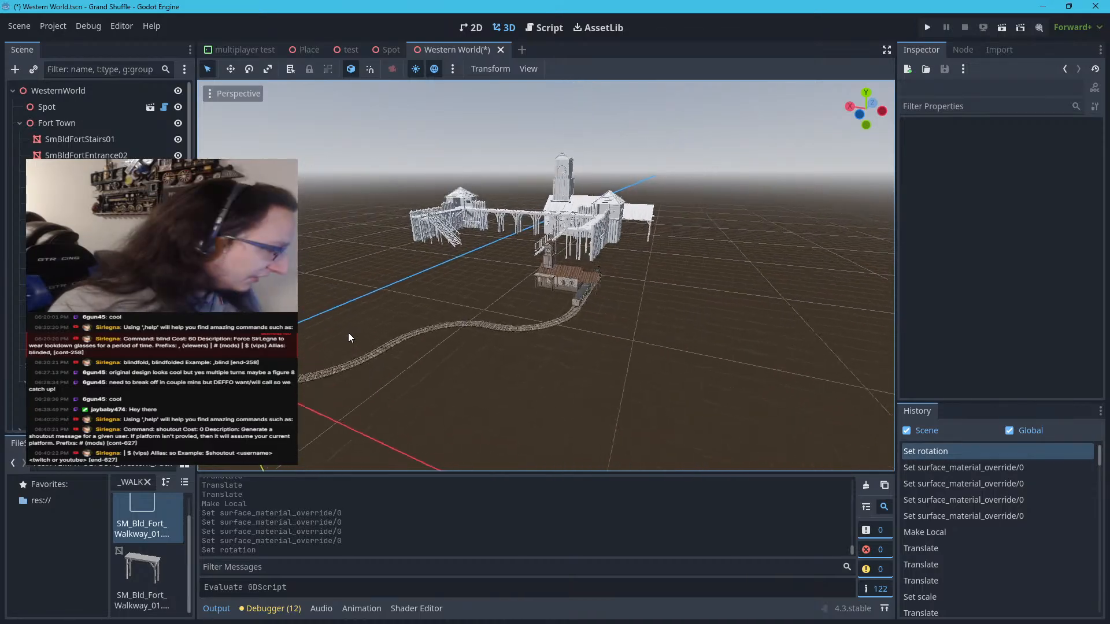
right_click_drag(347, 338, 507, 306)
key("w")
key("w")
key("w")
key("w")
key("w")
key("s")
key("w")
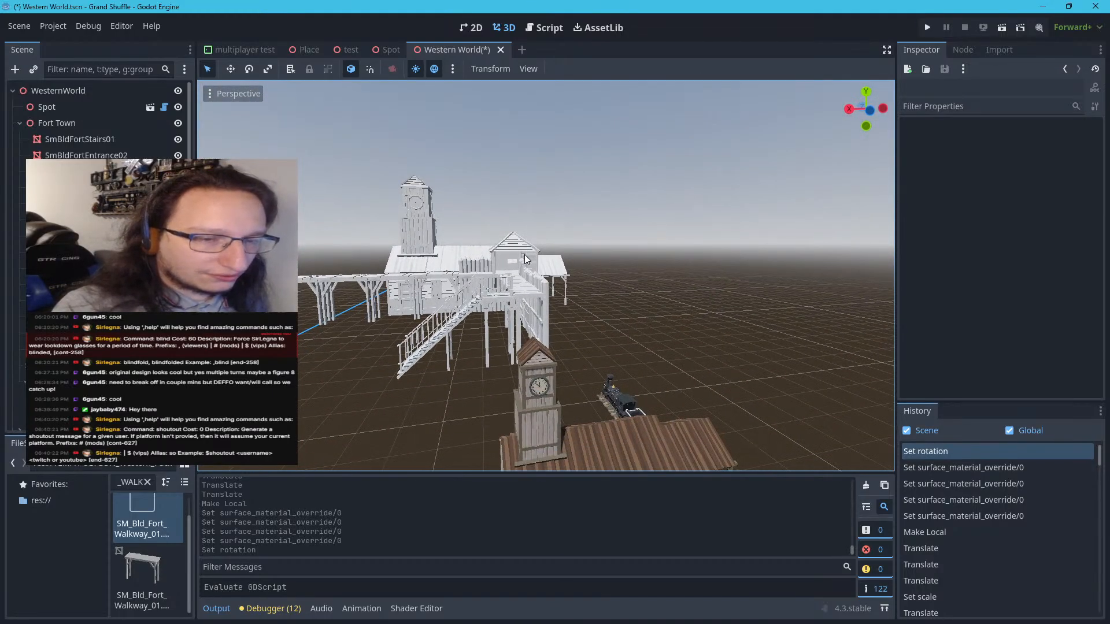
Filter the project files for the fort TowerCorner model, matching the untextured fort's SmBldFortTowerCorner02 piece
left_click(526, 259)
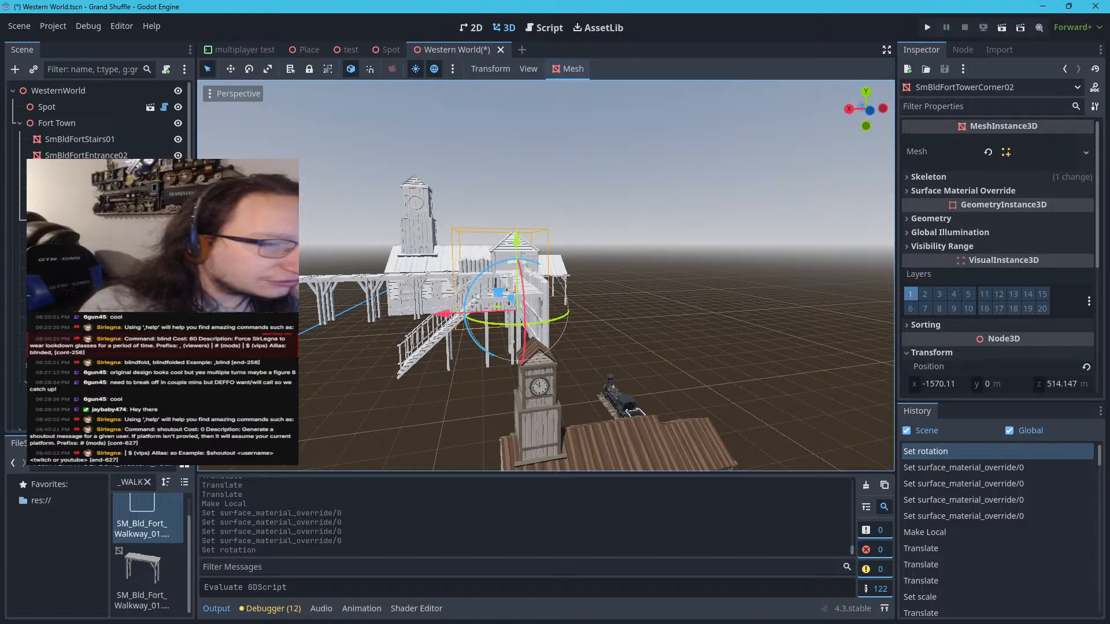
left_click(147, 482)
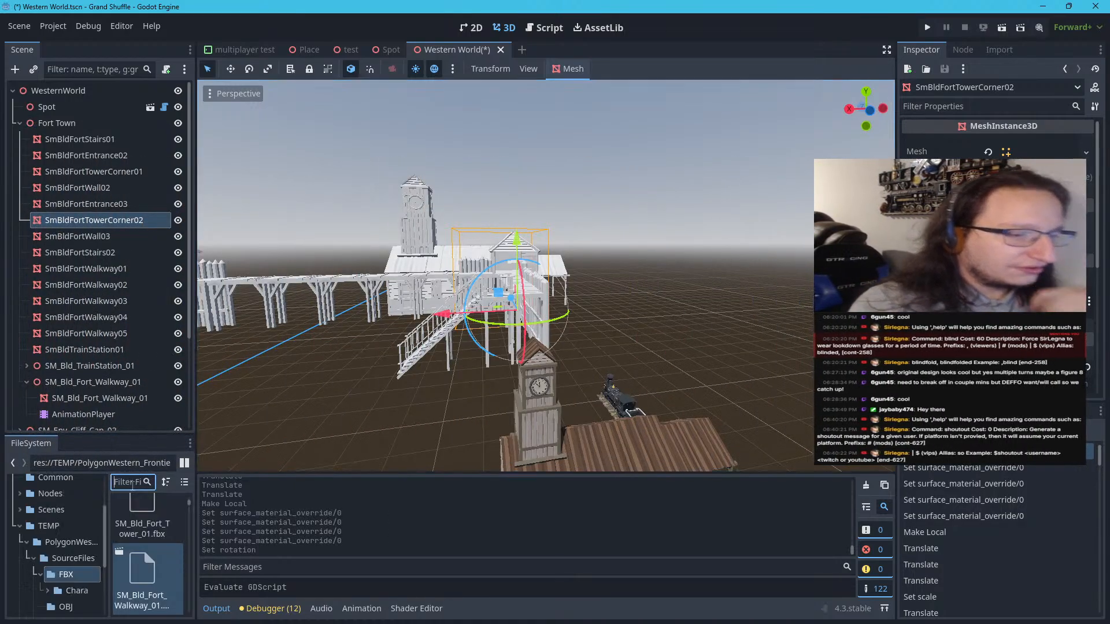
type("SM_BUI")
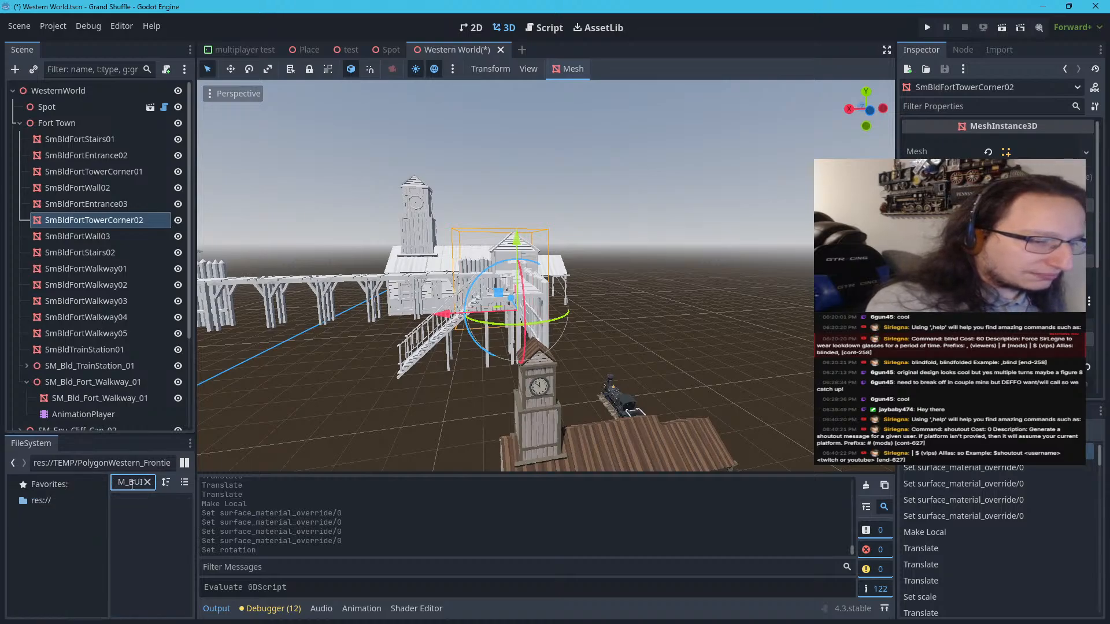
key("BackSpace")
key("BackSpace")
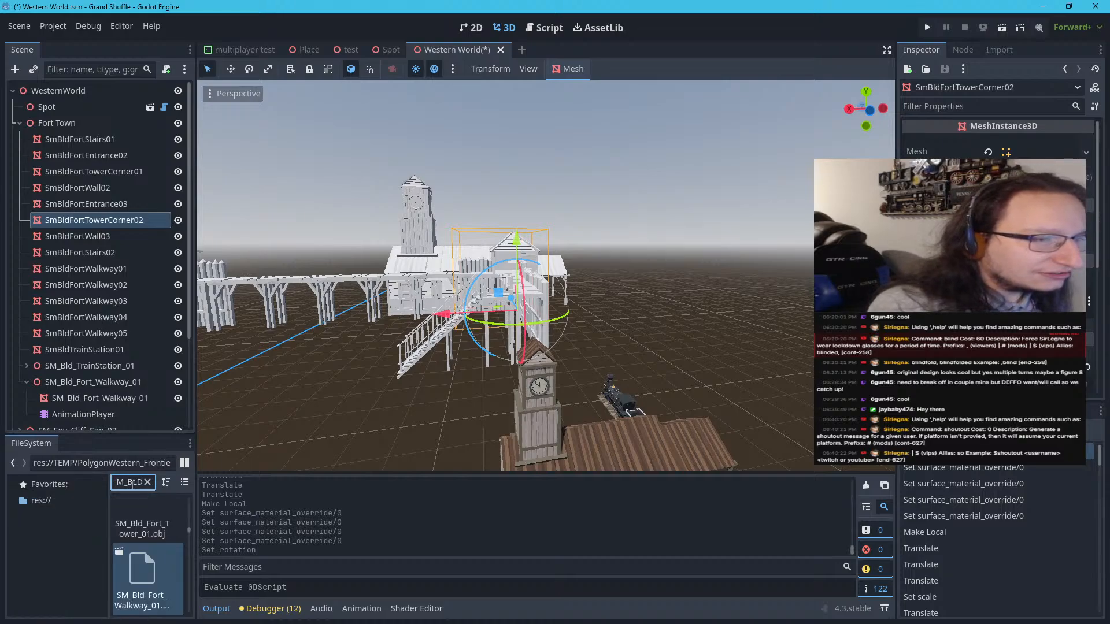
type("LD_FOR")
type("T_")
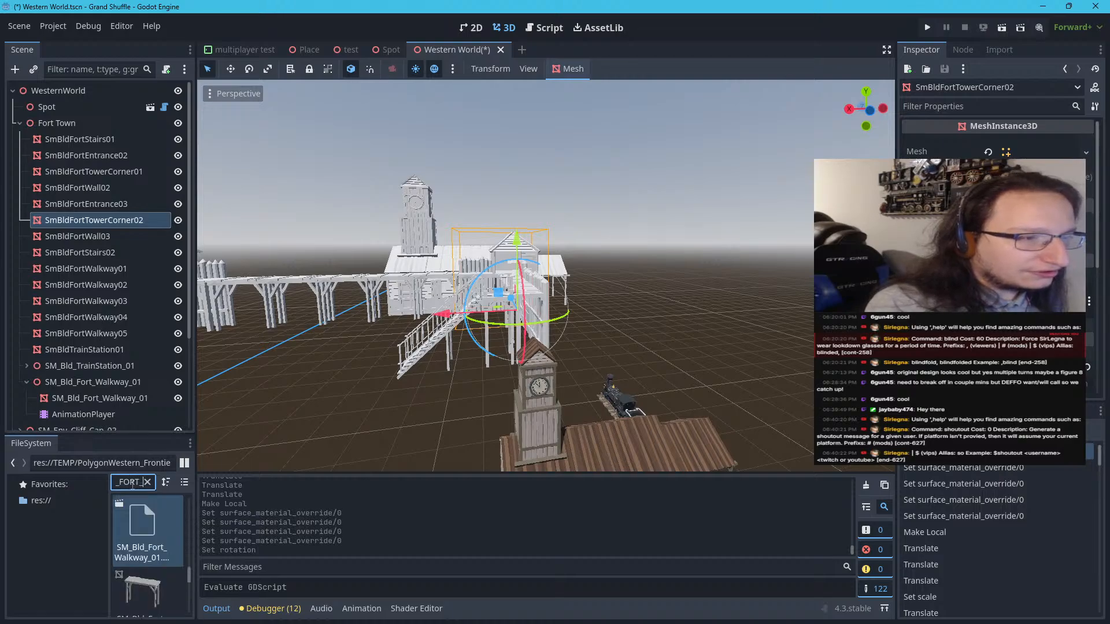
type("TOWER")
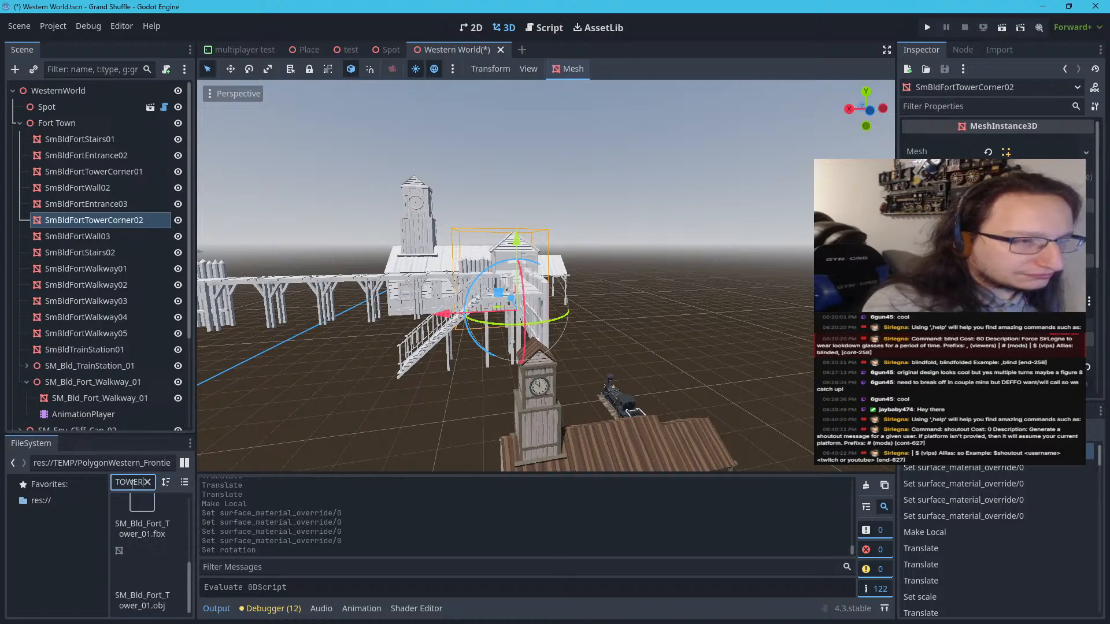
type("C")
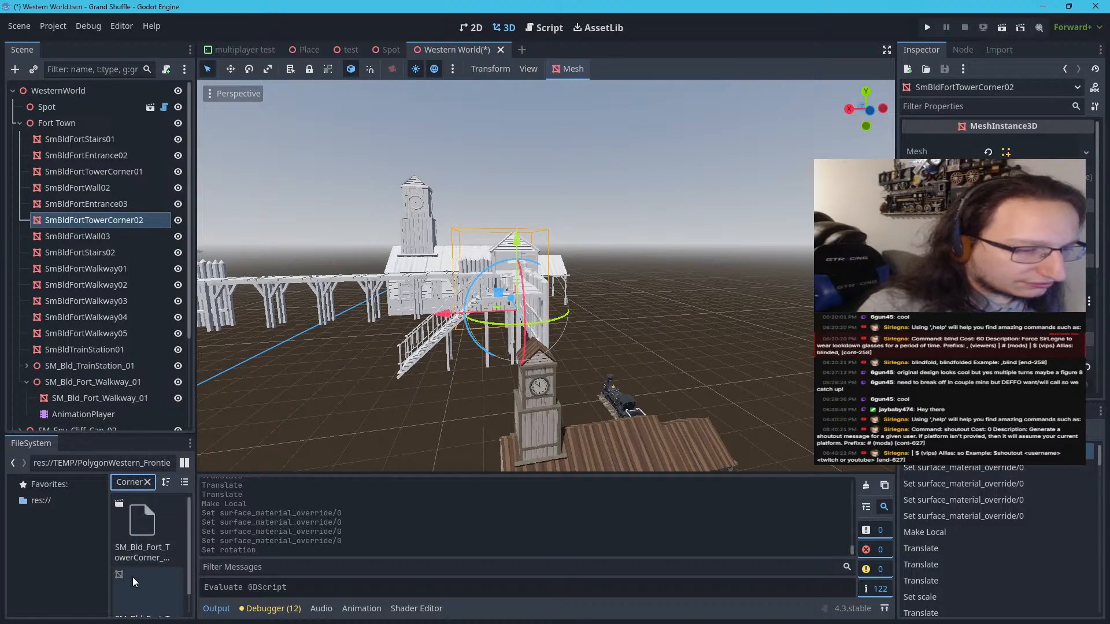
Add the SM_Bld_Fort_TowerCorner_01 model to Fort Town and set its Y position to 0 m
scroll(381, 421, "down", 5)
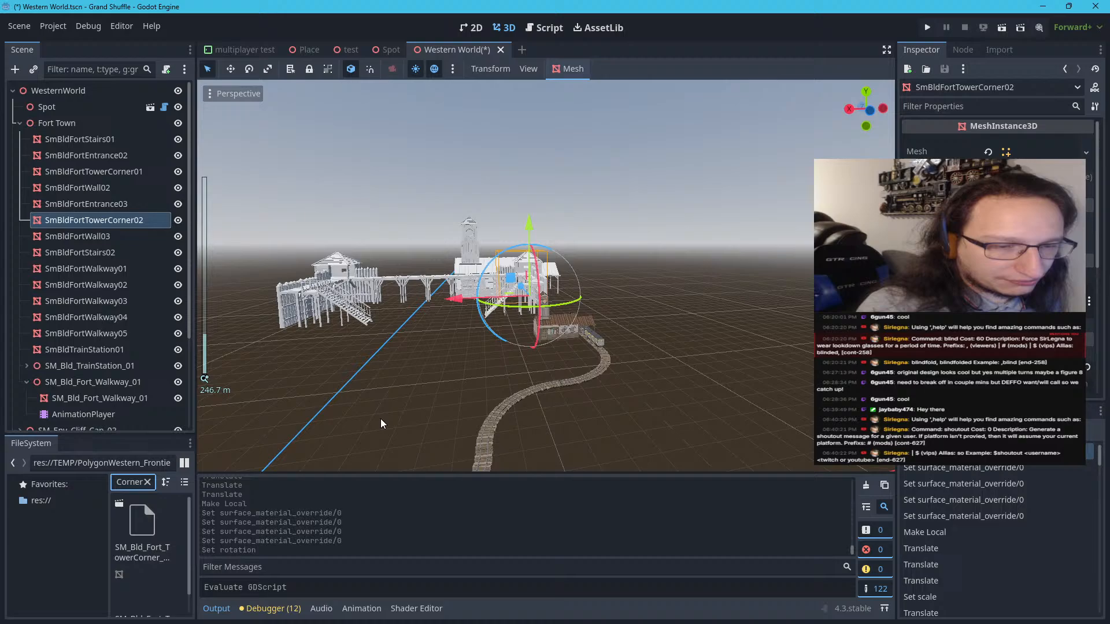
scroll(385, 491, "up", 4)
scroll(414, 407, "up", 7)
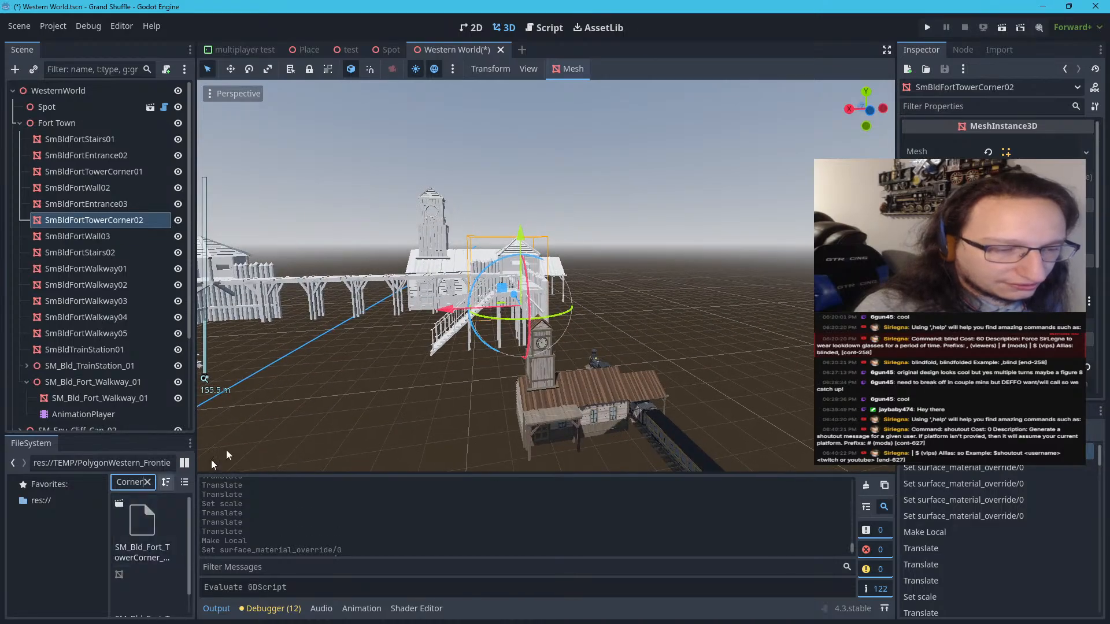
scroll(211, 459, "down", 5)
left_click(171, 528)
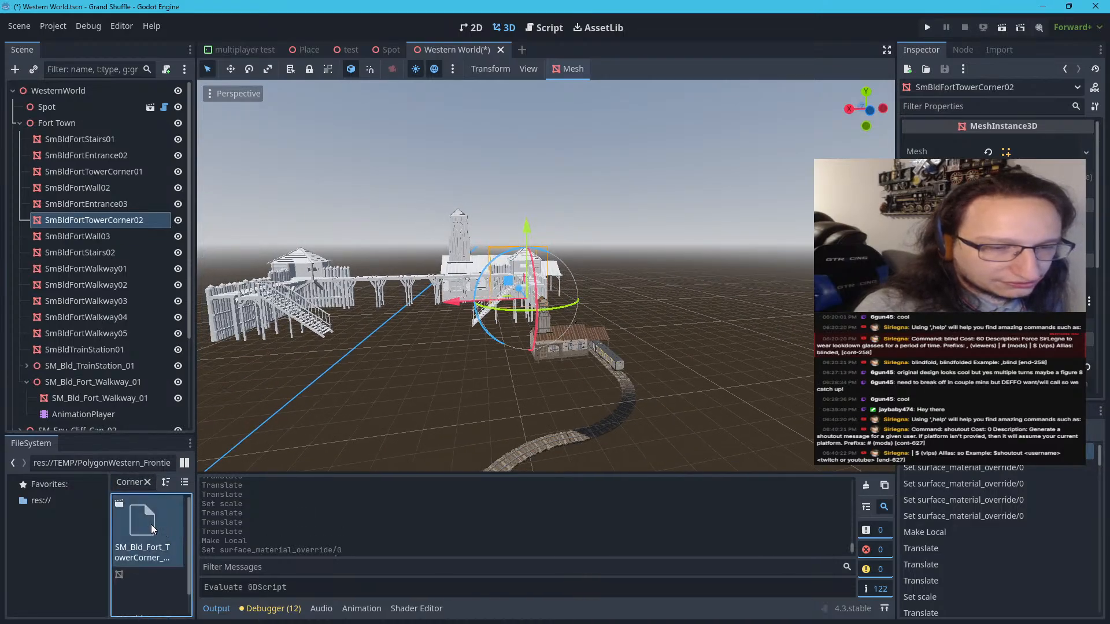
left_click_drag(151, 525, 576, 277)
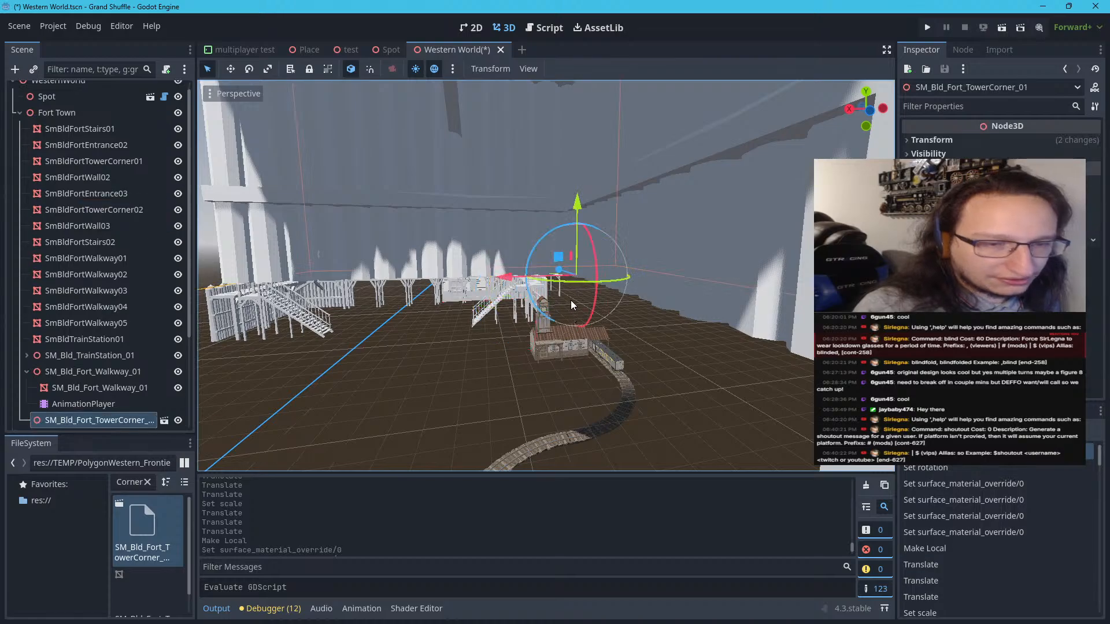
left_click(997, 142)
left_click(1017, 173)
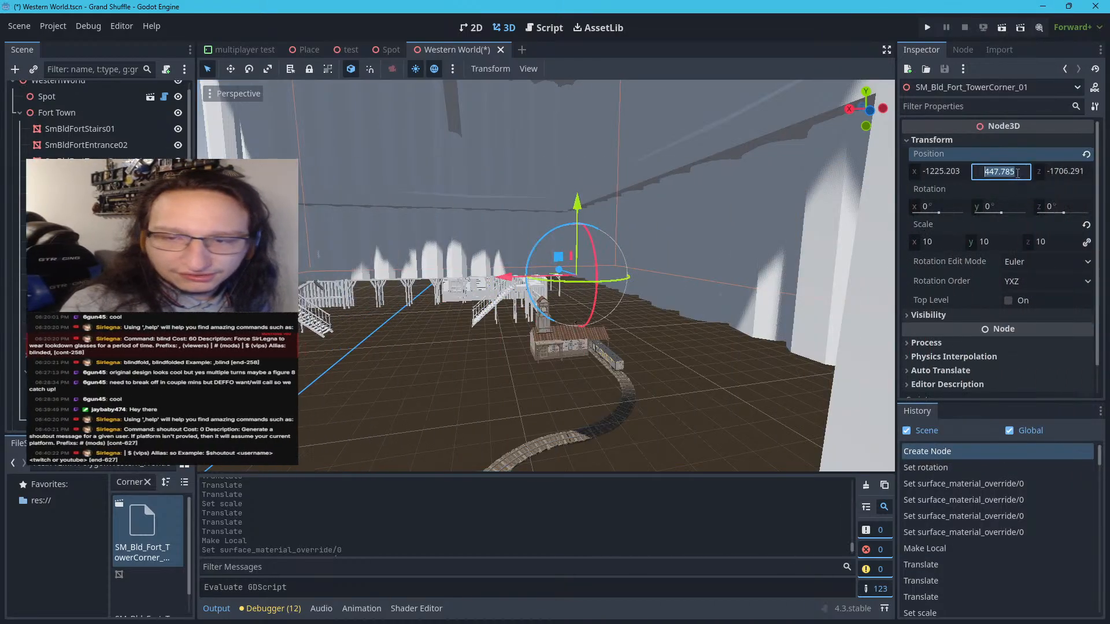
type("0")
key("Return")
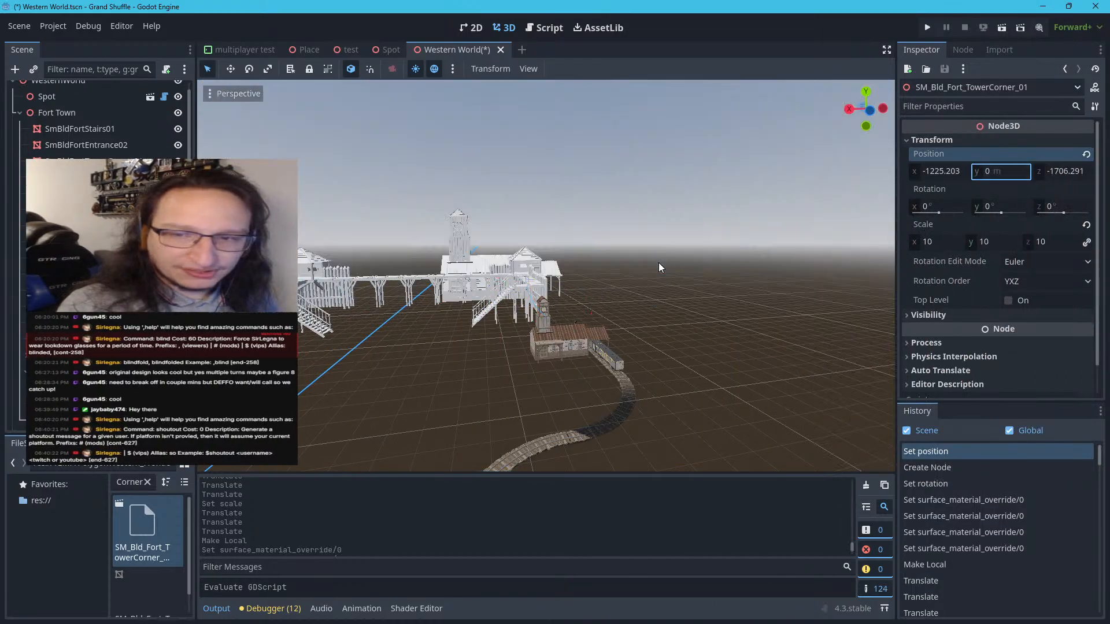
Move the new tower corner across the ground to the textured train station, at about X -1583, Z -794
key("f")
scroll(587, 298, "up", 12)
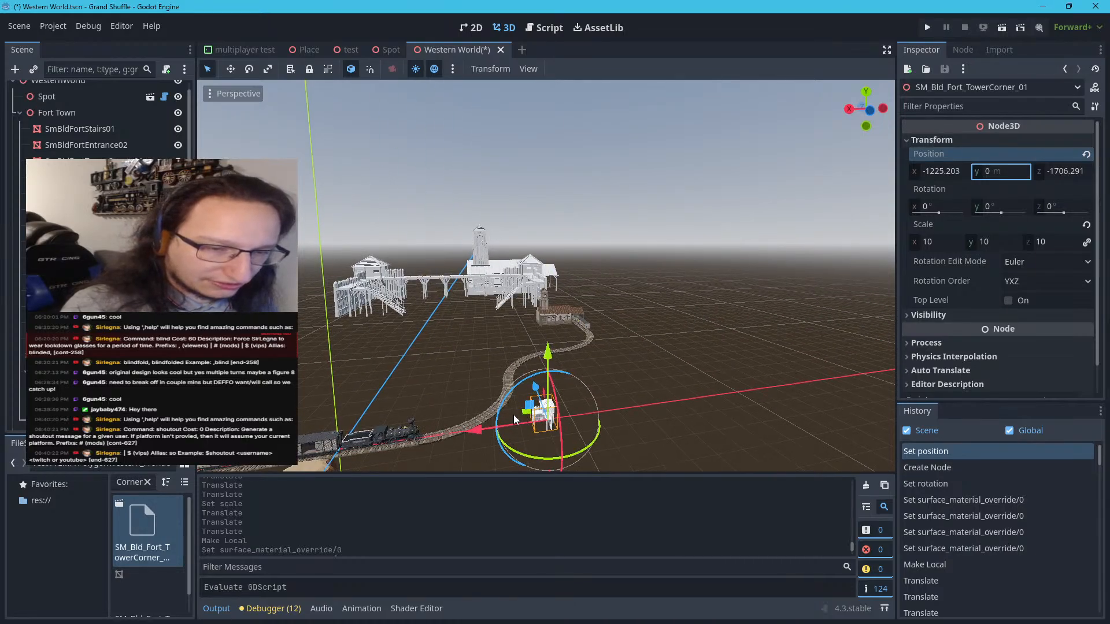
left_click_drag(515, 414, 552, 327)
scroll(575, 354, "up", 8)
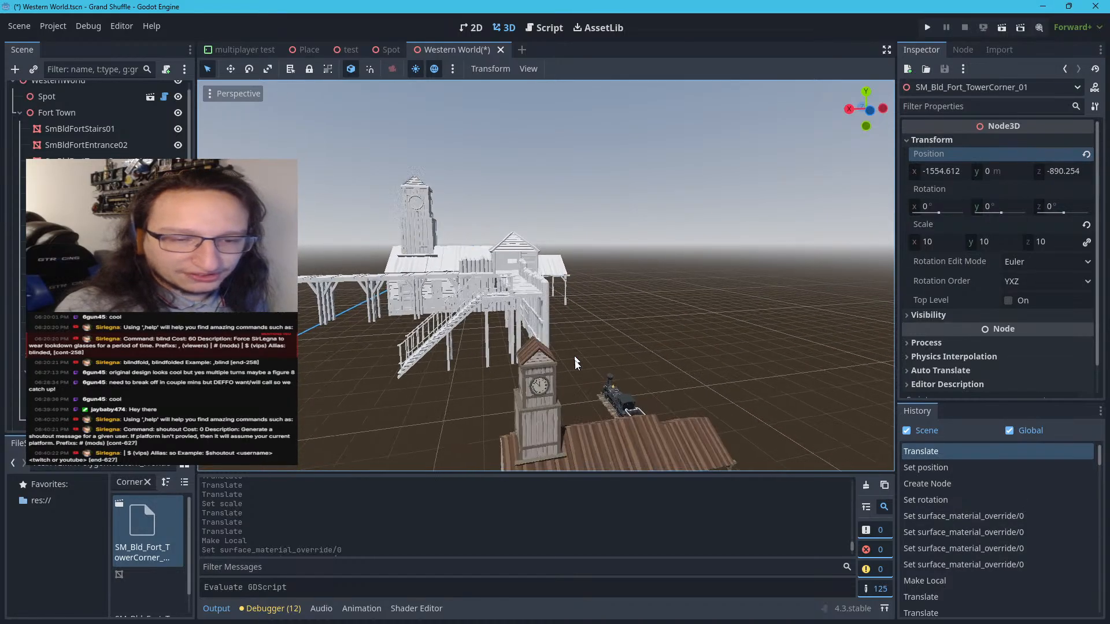
scroll(575, 363, "down", 10)
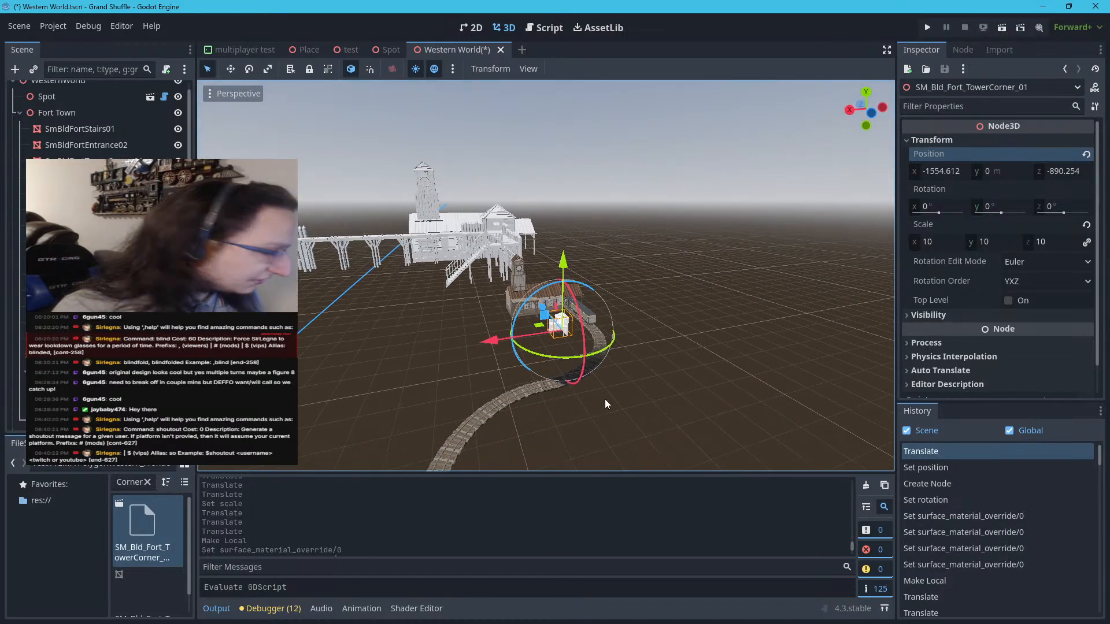
key("w")
key("w")
mouse_move(598, 380)
right_mouse_down()
mouse_move(598, 392)
mouse_move(585, 393)
right_mouse_up()
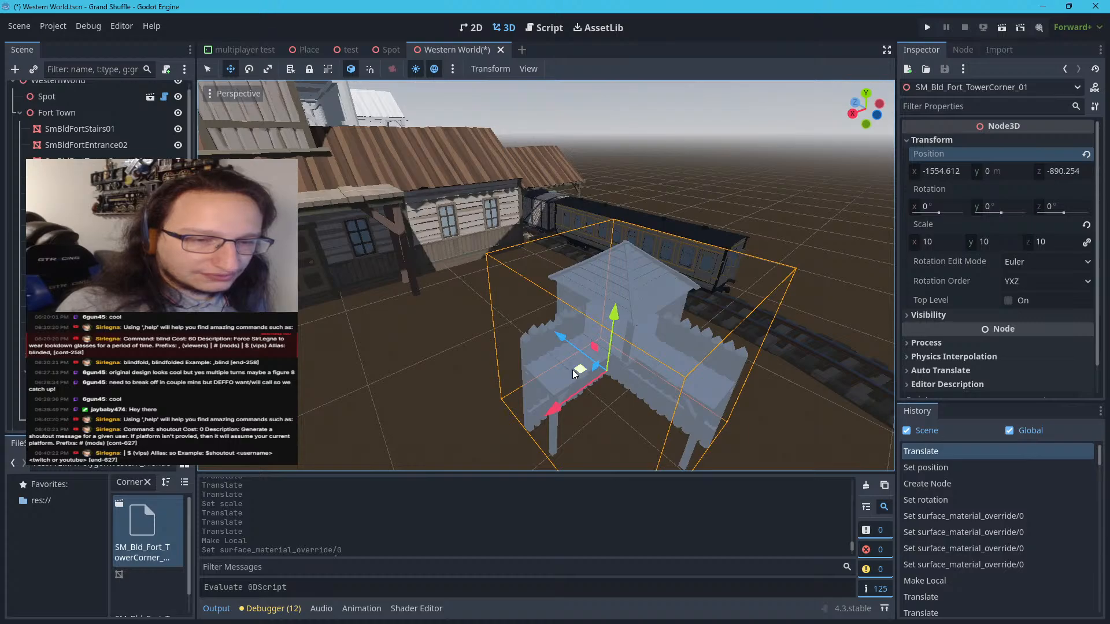
left_click_drag(580, 375, 518, 288)
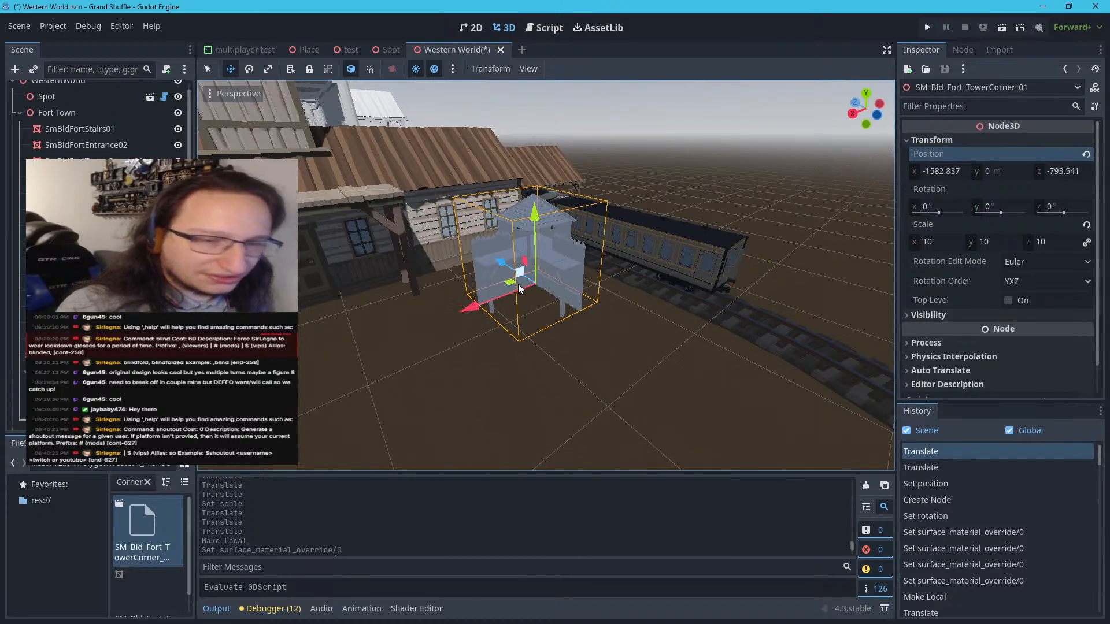
Set the tower corner's scale to 21 on all axes and undo the stray upward move
left_click(927, 243)
type("21")
key("Return")
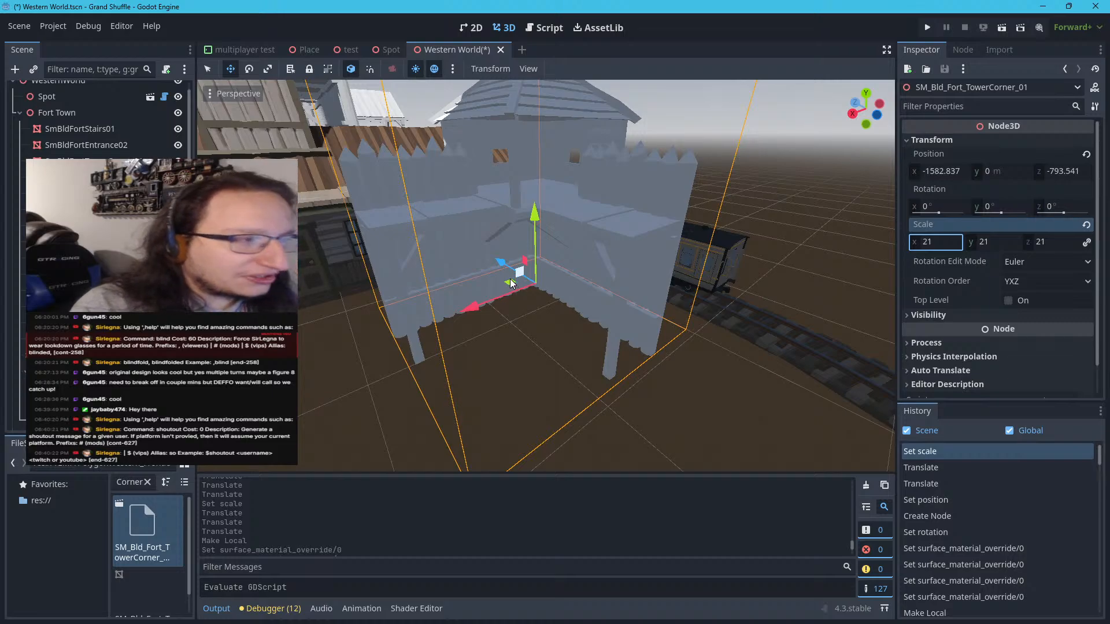
left_click_drag(511, 283, 516, 255)
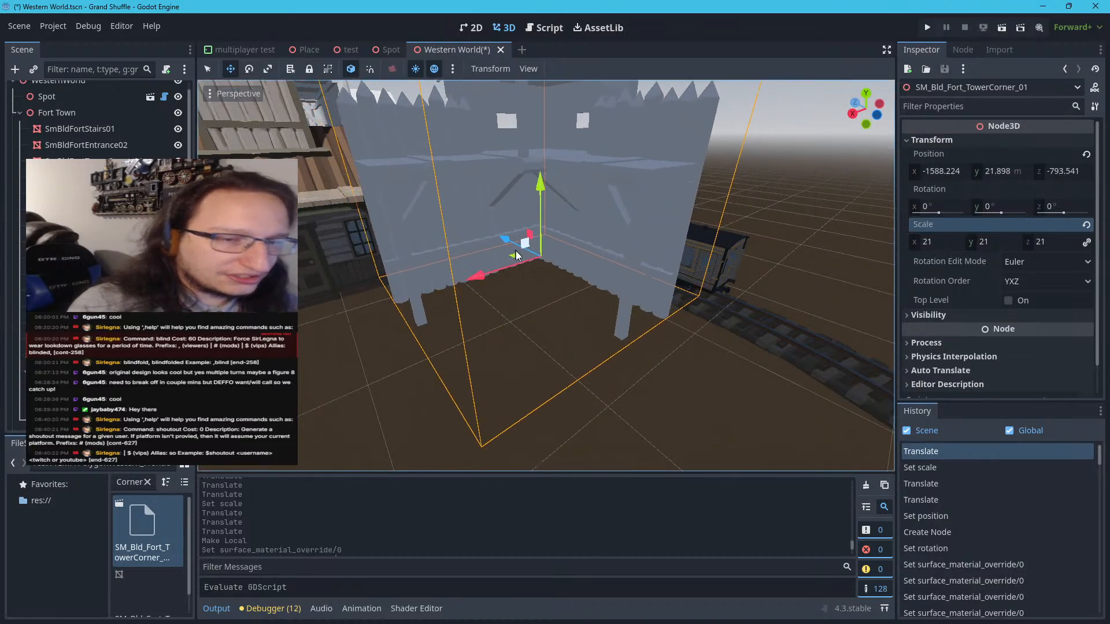
key("ctrl+z")
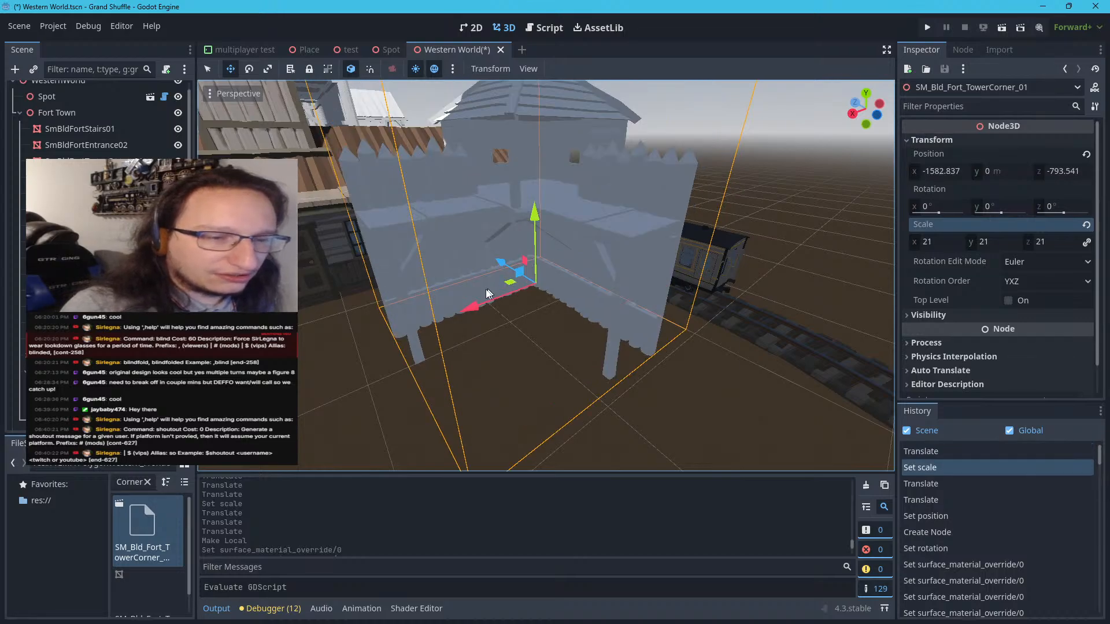
Move the enlarged tower corner against the station near the walkway's end, at about X -1613, Z -756
scroll(487, 293, "down", 6)
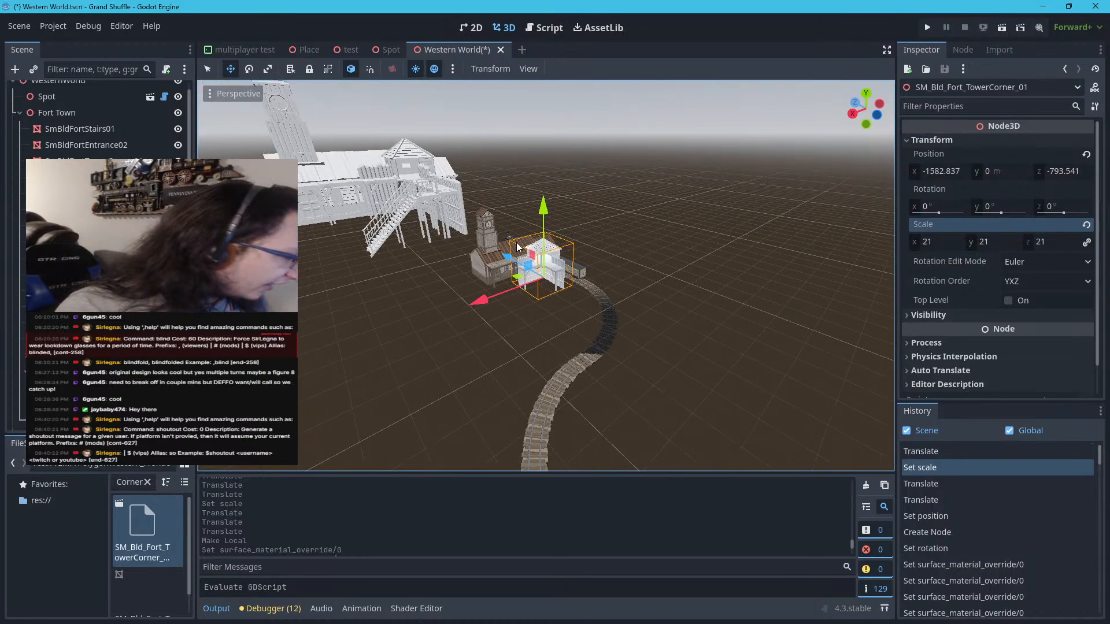
key("w")
mouse_move(517, 247)
right_mouse_down()
mouse_move(503, 231)
mouse_move(466, 224)
mouse_move(405, 229)
mouse_move(324, 275)
mouse_move(199, 301)
mouse_move(204, 251)
mouse_move(240, 268)
mouse_move(515, 242)
right_mouse_up()
key("d")
key("d")
key("w")
key("d")
key("w")
key("d")
key("w")
key("a")
left_click_drag(566, 345, 559, 407)
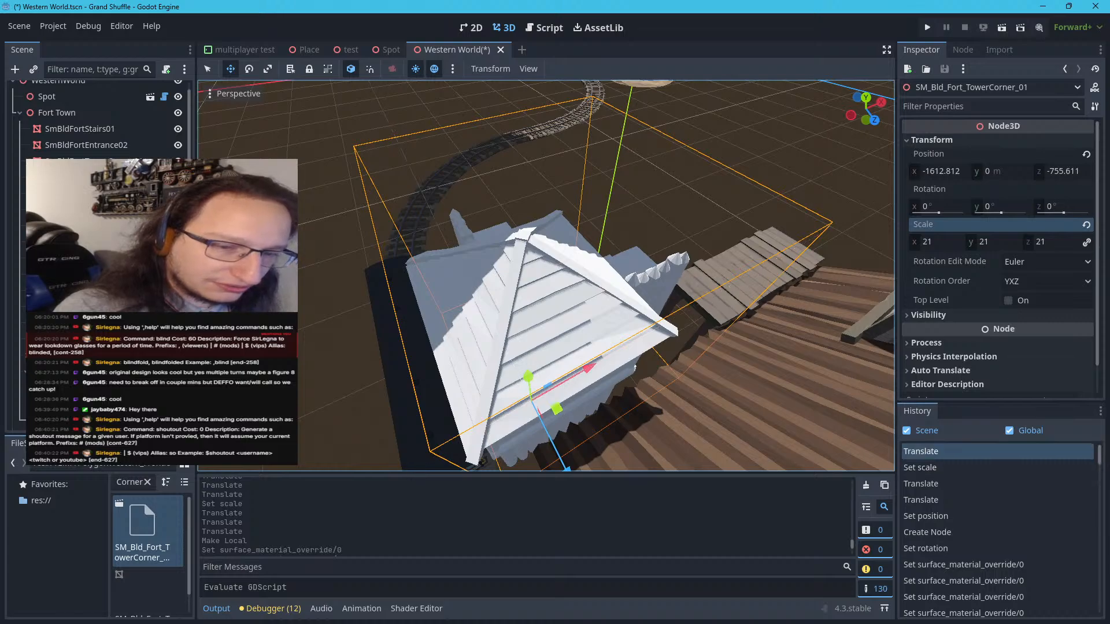
Nudge the tower corner along the Z axis to about -750 and check its fit against the station and walkway
key("s")
right_click_drag(560, 408, 463, 447)
key("a")
key("w")
key("s")
key("s")
key("d")
key("a")
key("d")
key("s")
key("a")
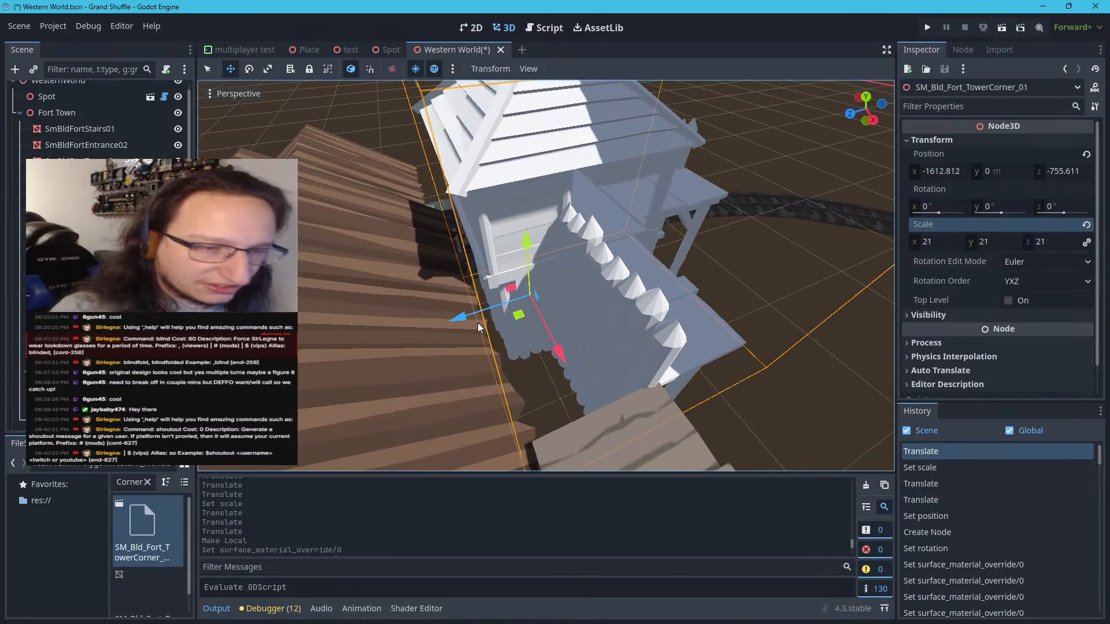
left_click_drag(460, 313, 452, 318)
key("d")
right_click_drag(453, 322, 511, 292)
key("s")
key("d")
key("d")
key("w")
key("a")
key("w")
key("s")
key("d")
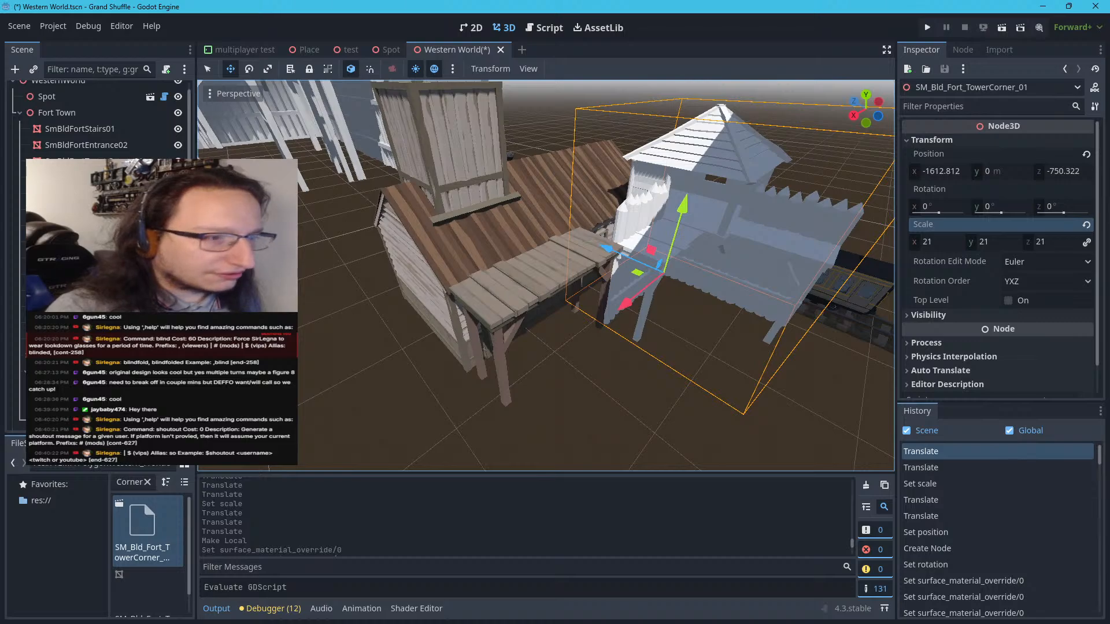
Collapse the walkway's node and shift SM_Bld_Fort_Walkway_01 along Z to about -768, beside the tower corner's platform
scroll(70, 329, "up", 1)
scroll(52, 335, "down", 1)
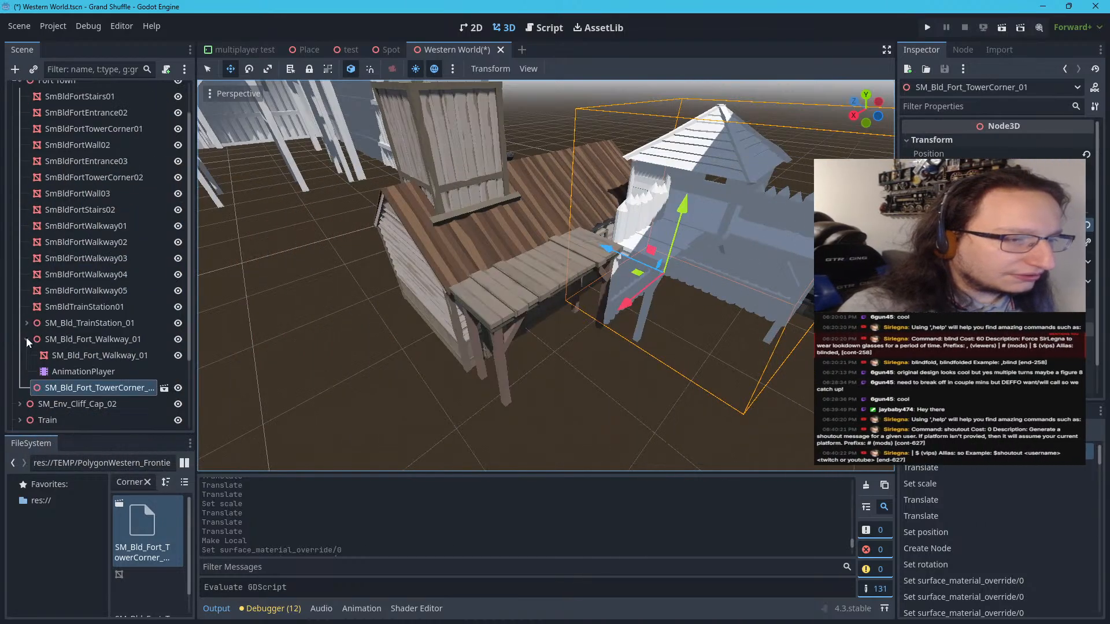
left_click(26, 339)
left_click(51, 325)
left_click(56, 338)
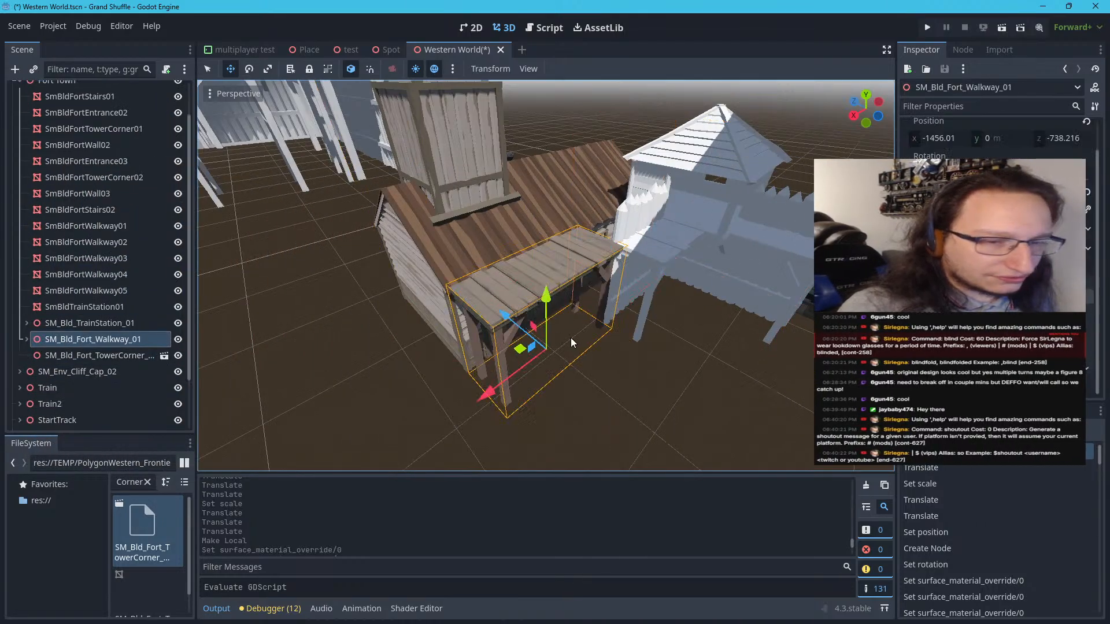
left_click_drag(508, 319, 531, 339)
right_click_drag(530, 338, 531, 338)
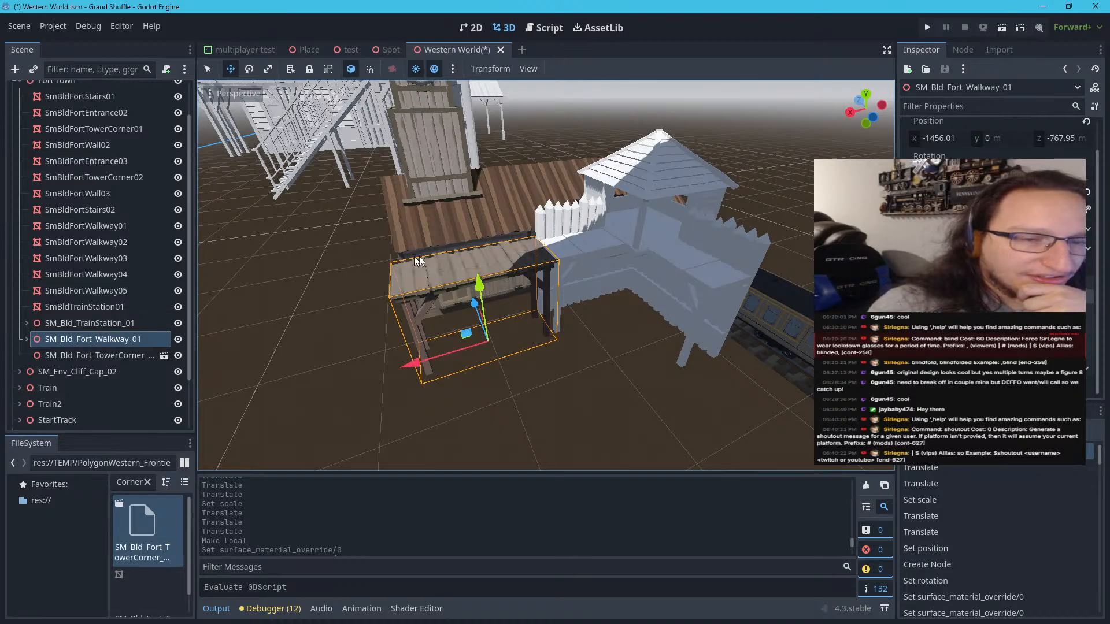
Hide the Spot node, the flat white disc beyond the fort
scroll(428, 255, "down", 10)
scroll(532, 321, "up", 4)
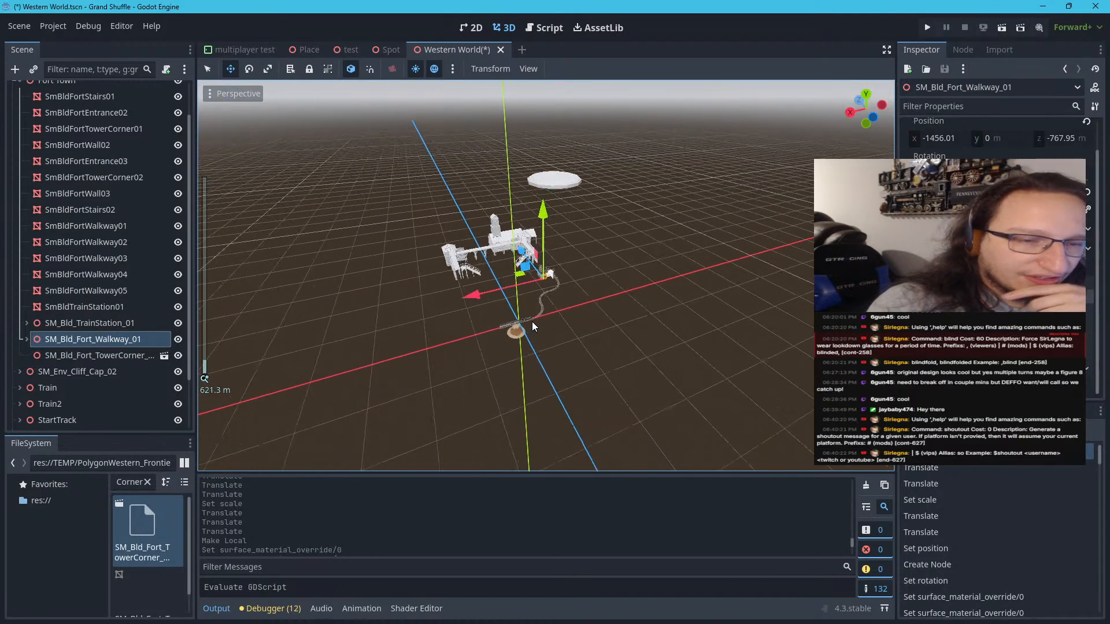
scroll(532, 322, "down", 4)
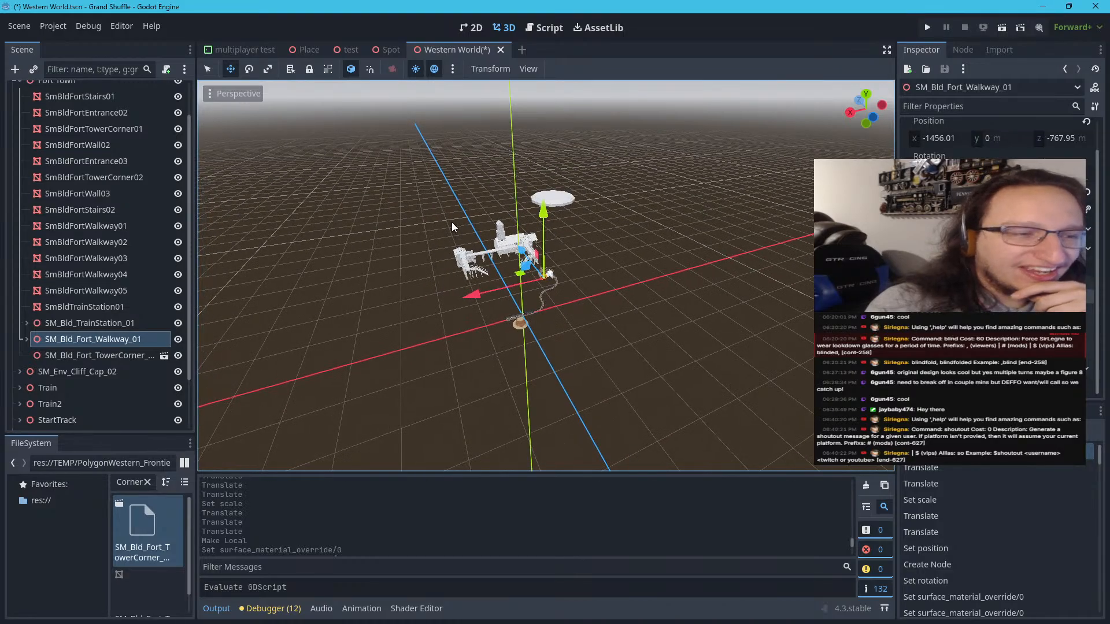
scroll(87, 255, "up", 3)
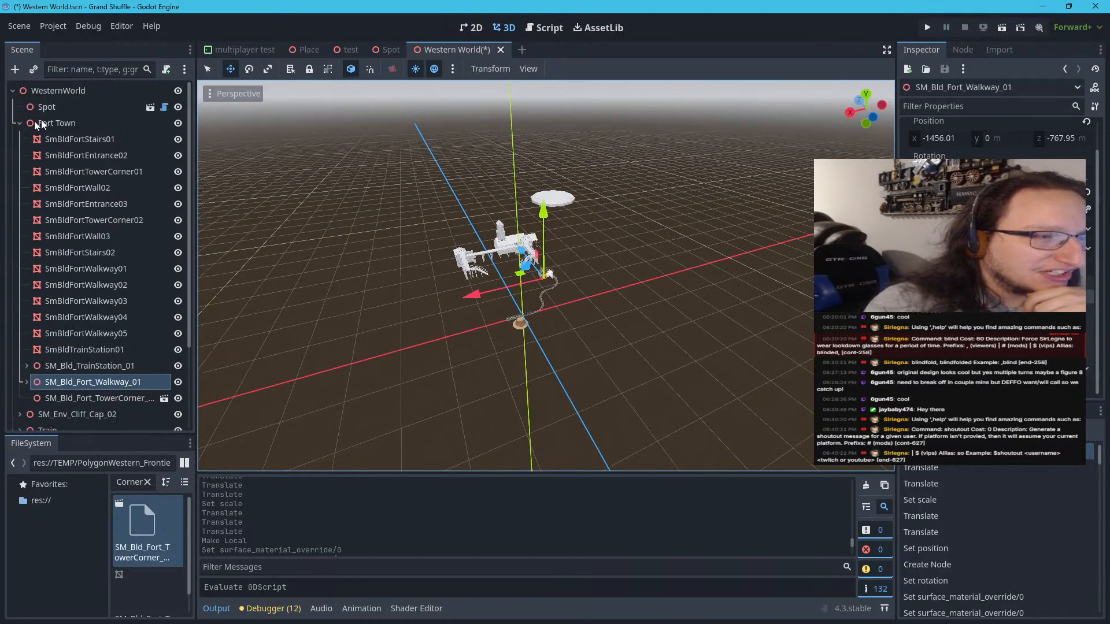
left_click(104, 109)
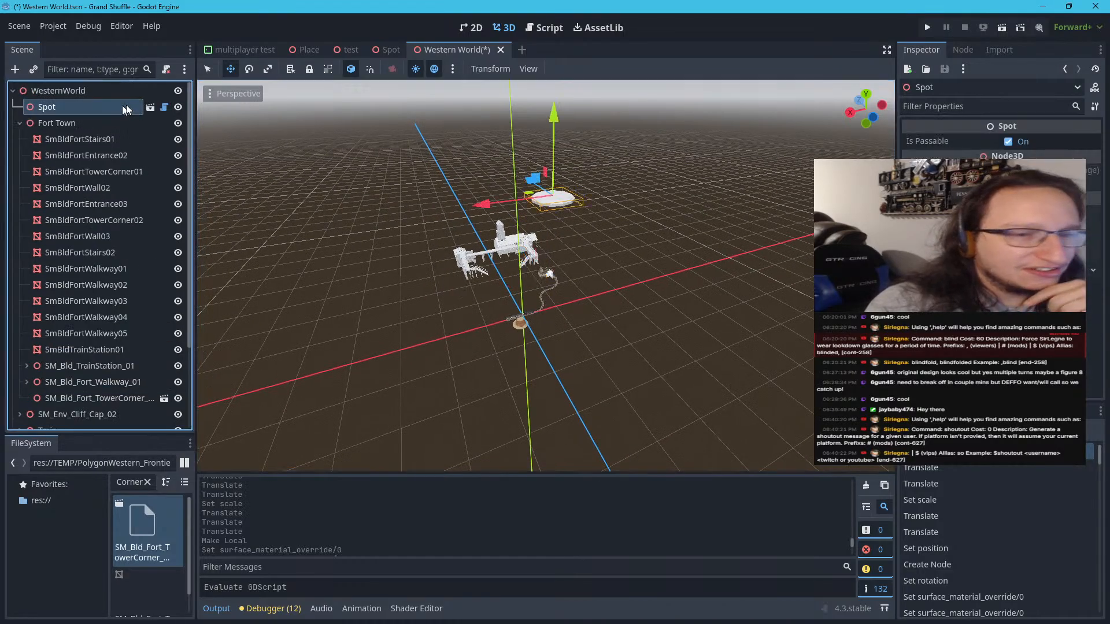
left_click(179, 107)
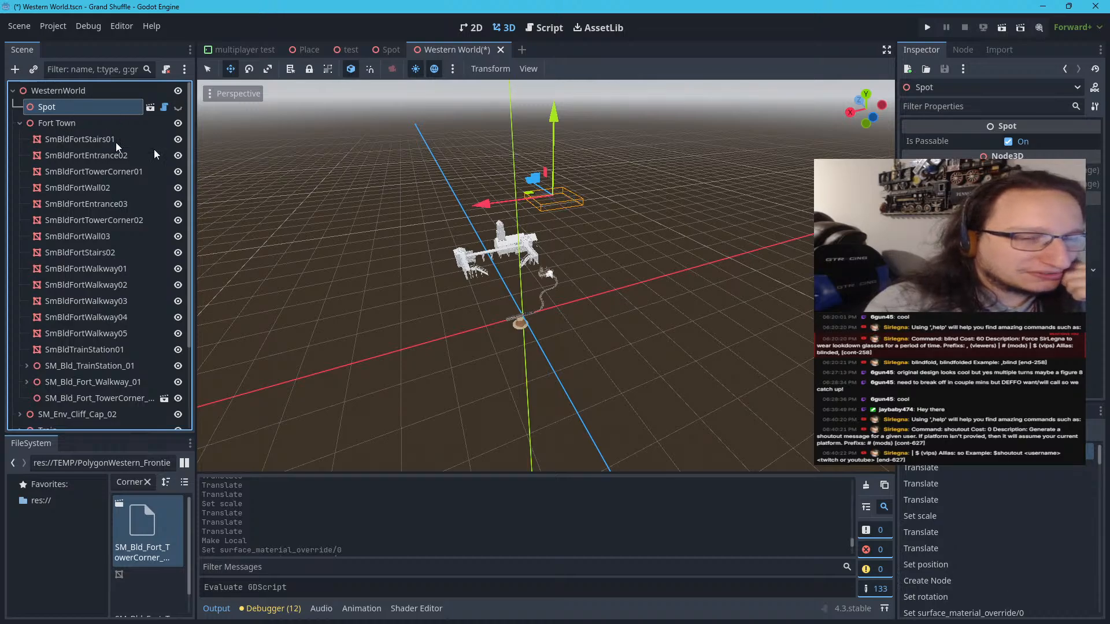
Make the SM_Bld_Fort_TowerCorner_01 instance local so its child meshes are accessible
scroll(625, 291, "up", 10)
scroll(564, 297, "down", 3)
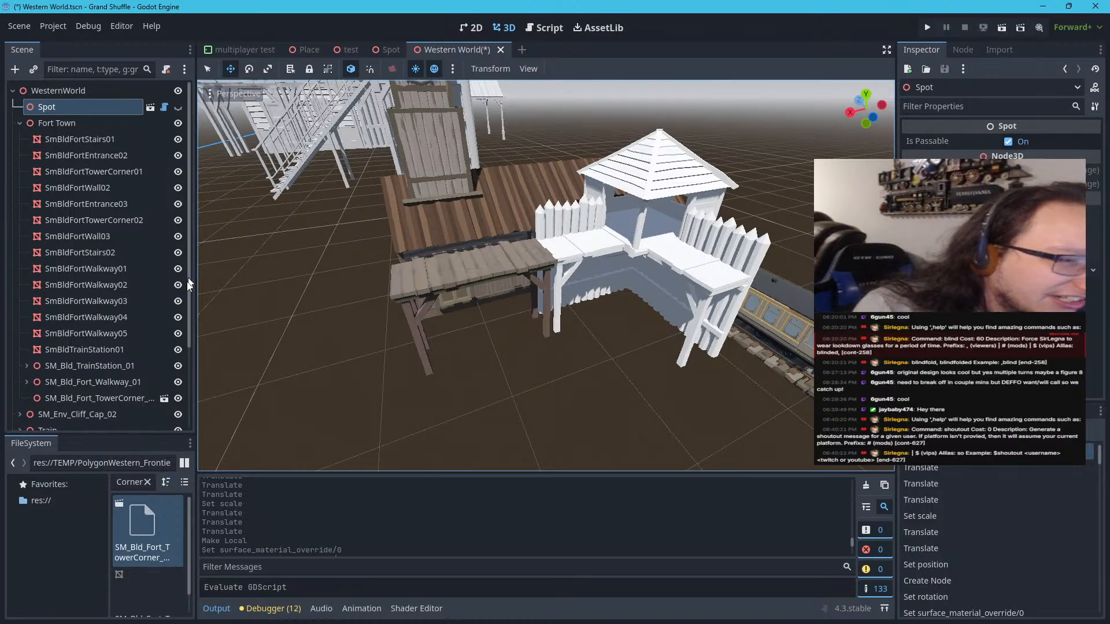
left_click(79, 399)
right_click(83, 401)
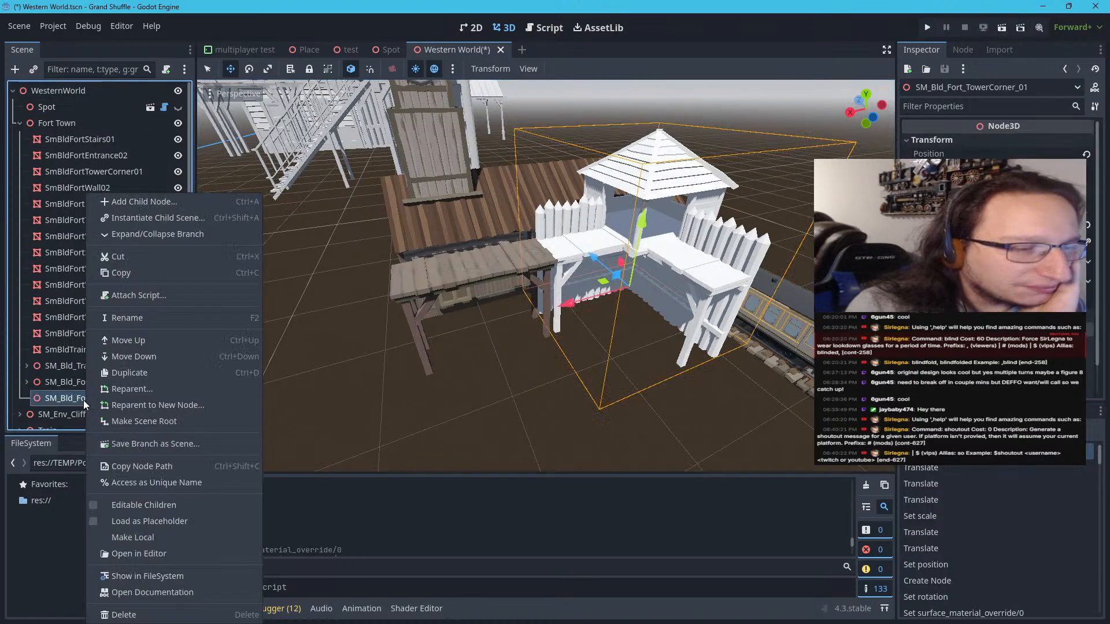
left_click(122, 536)
scroll(67, 405, "down", 2)
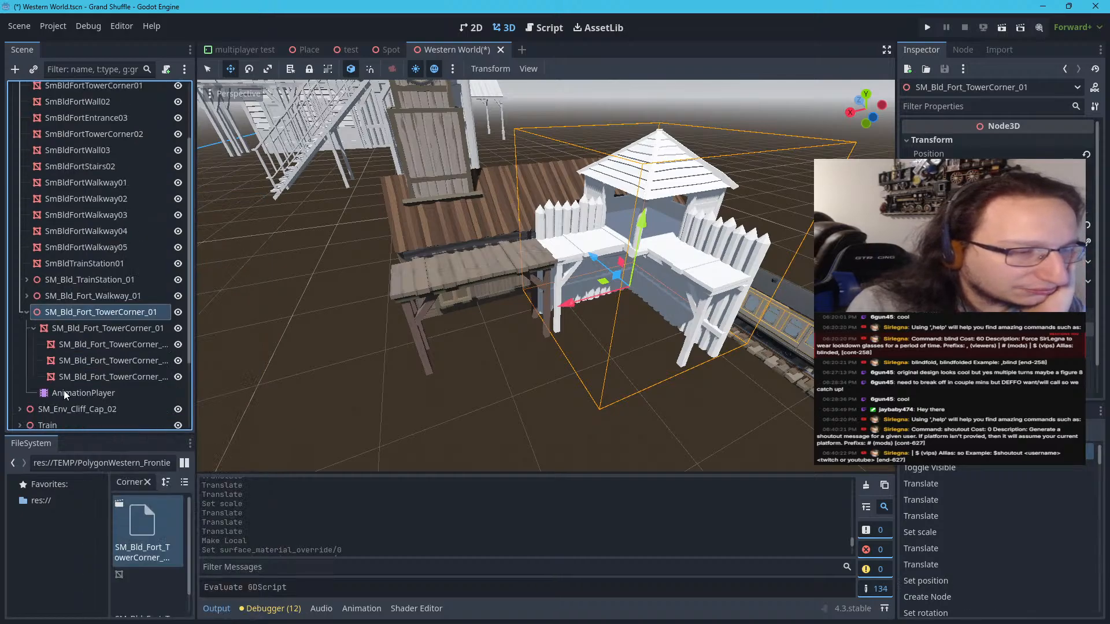
Identify the tower corner's wall and walkway child meshes, and select them together with their parent mesh SM_Bld_Fort_TowerCorner_01
left_click(85, 329)
left_click(88, 342)
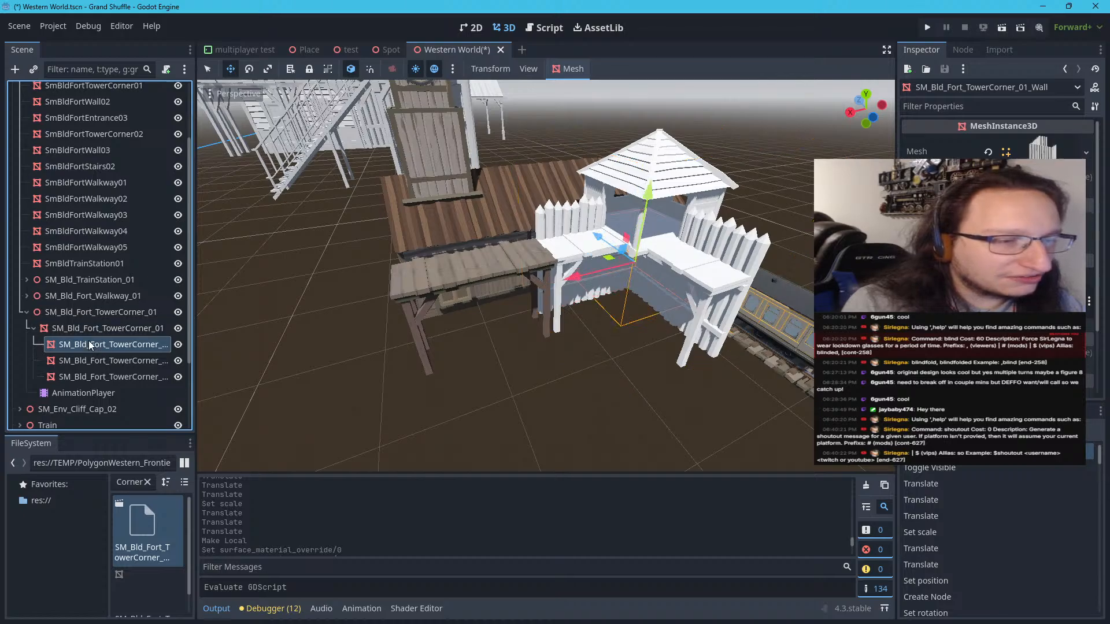
left_click(93, 358)
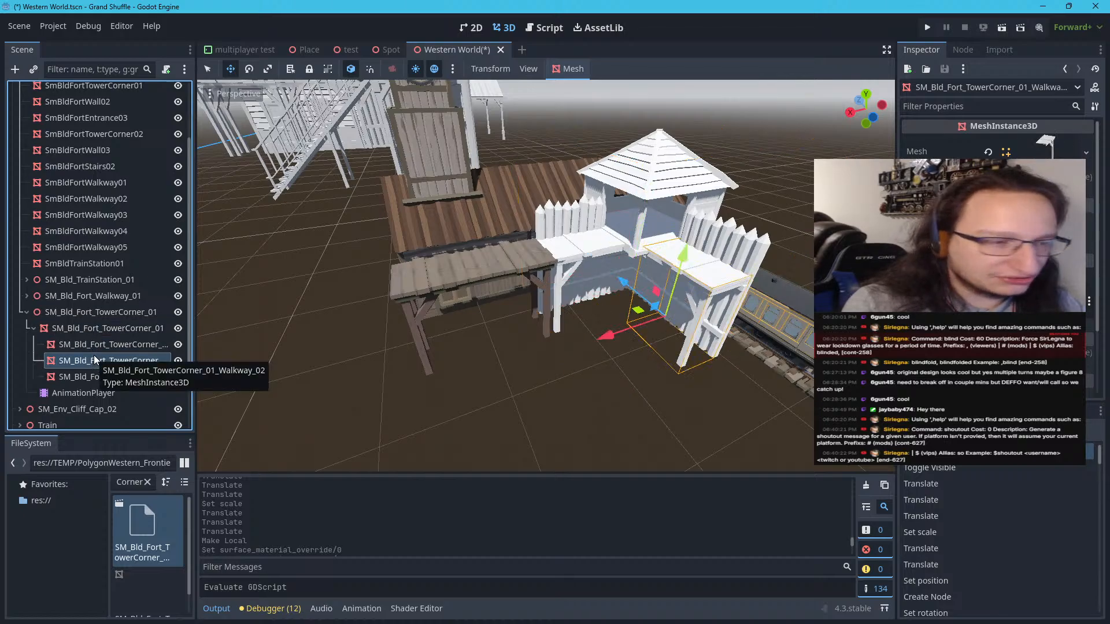
left_click(94, 342)
left_click(95, 360)
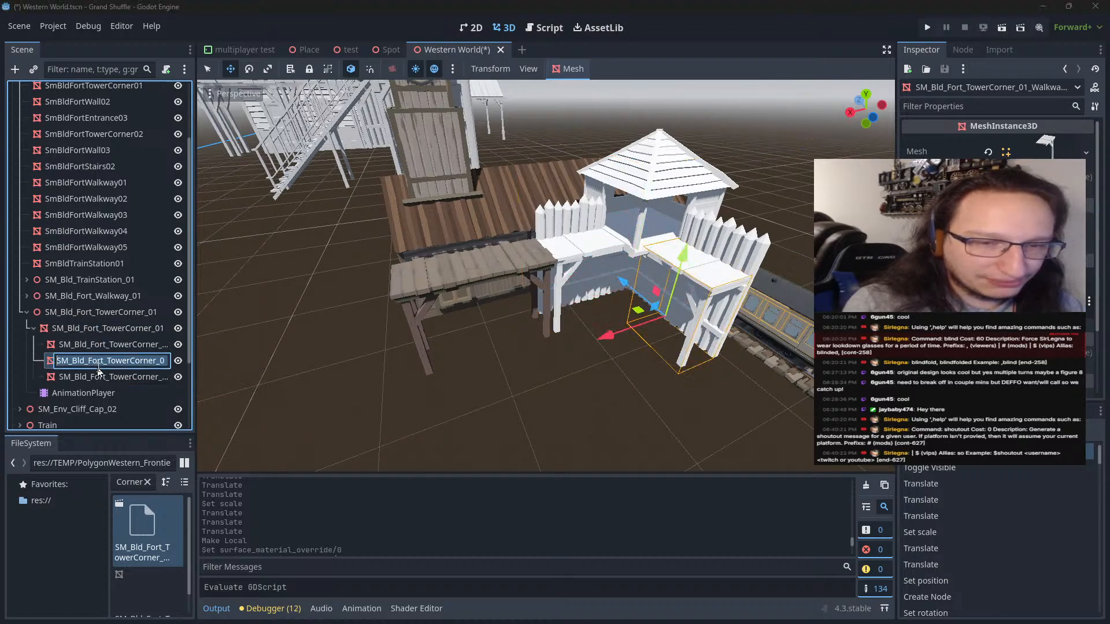
left_click(96, 375)
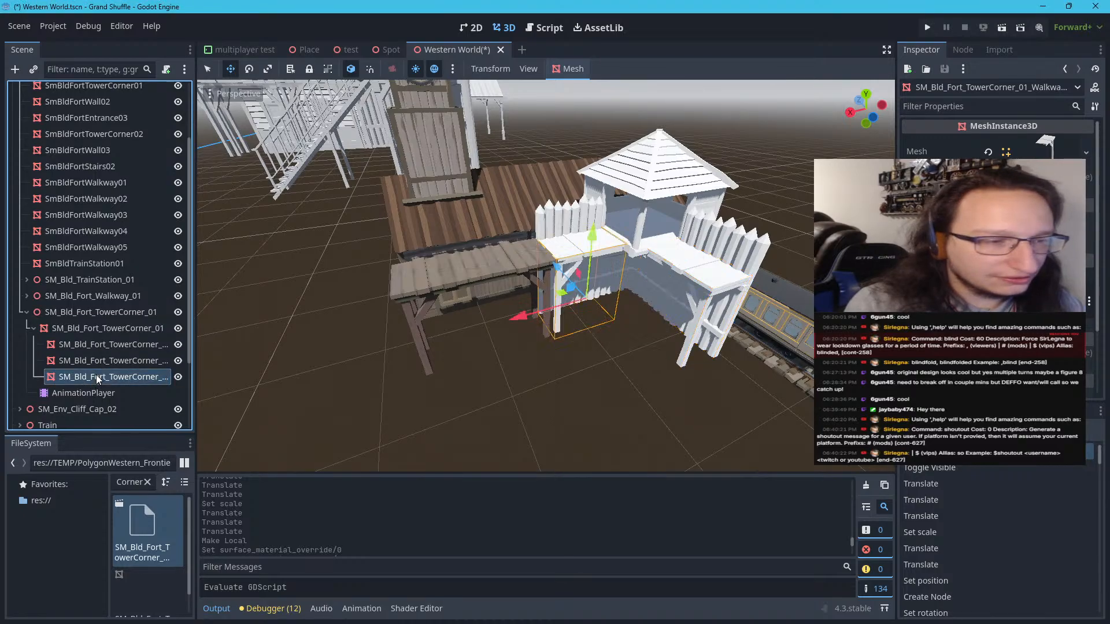
left_click(110, 342)
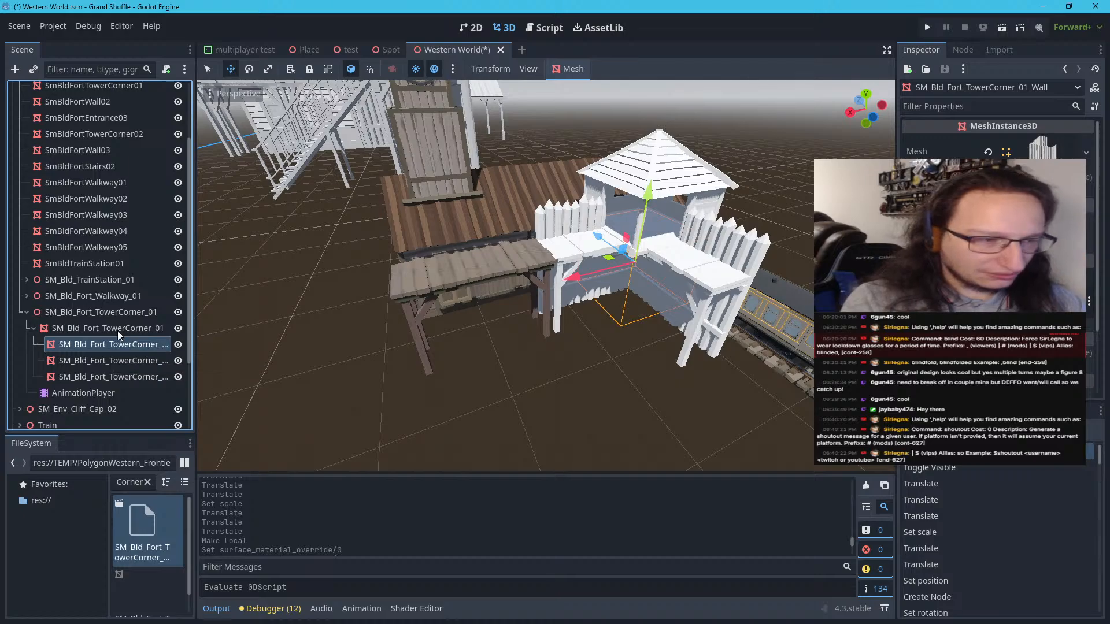
left_click(116, 329)
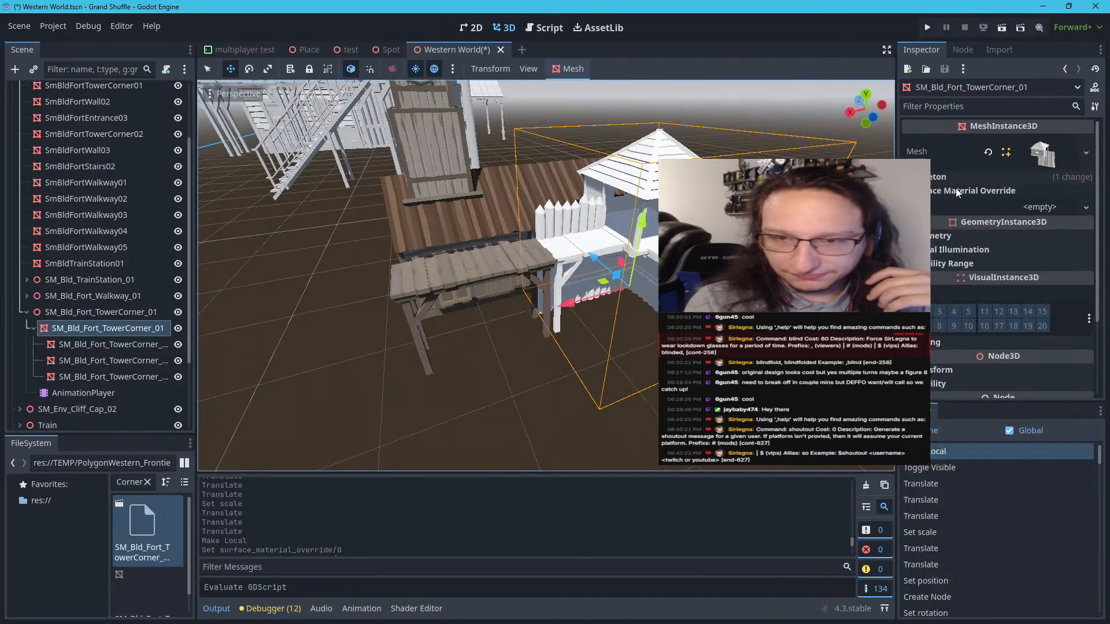
left_click(85, 370, "shift")
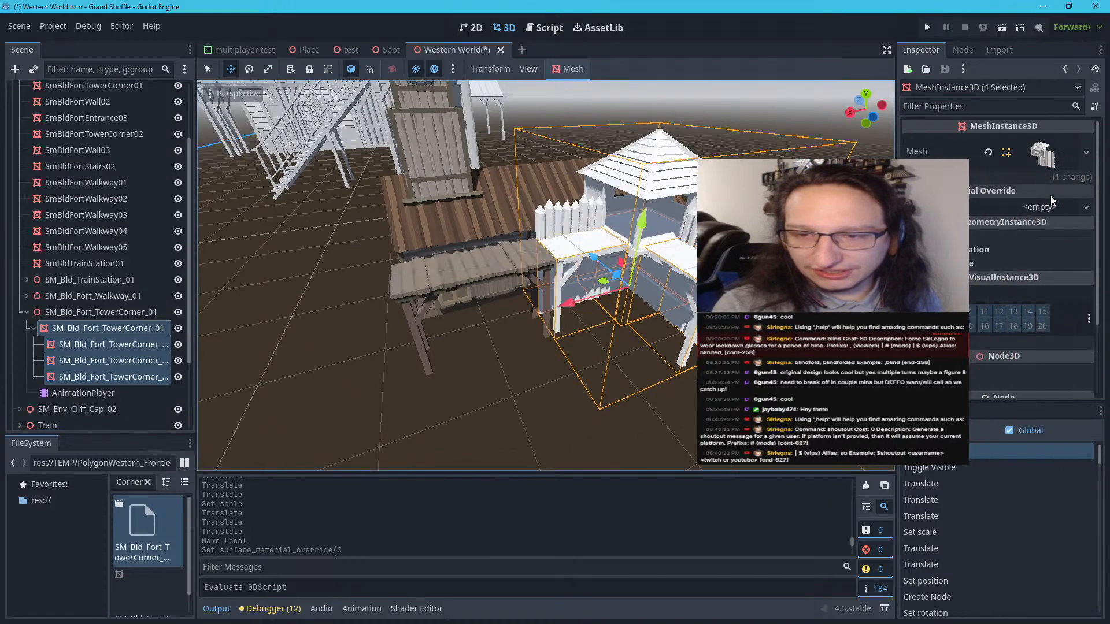
Load the PolygonWestern_Frontier_Pack_SourceFiles_v3 material as surface material override 0 on the four selected tower corner meshes
left_click(1059, 213)
left_click(1012, 280)
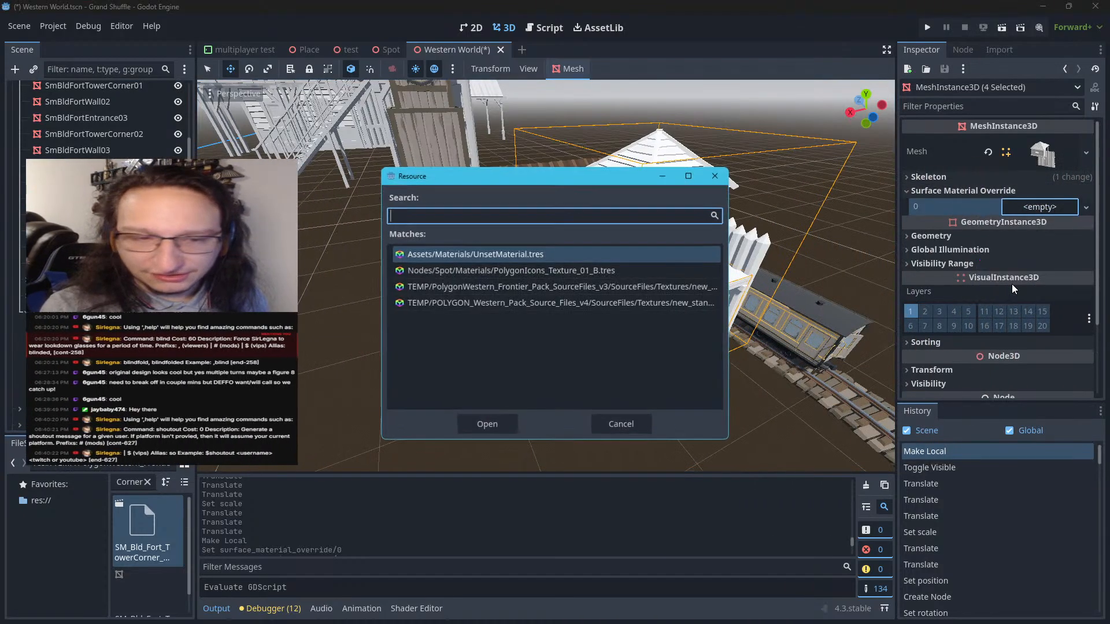
left_click(656, 287)
left_click(491, 426)
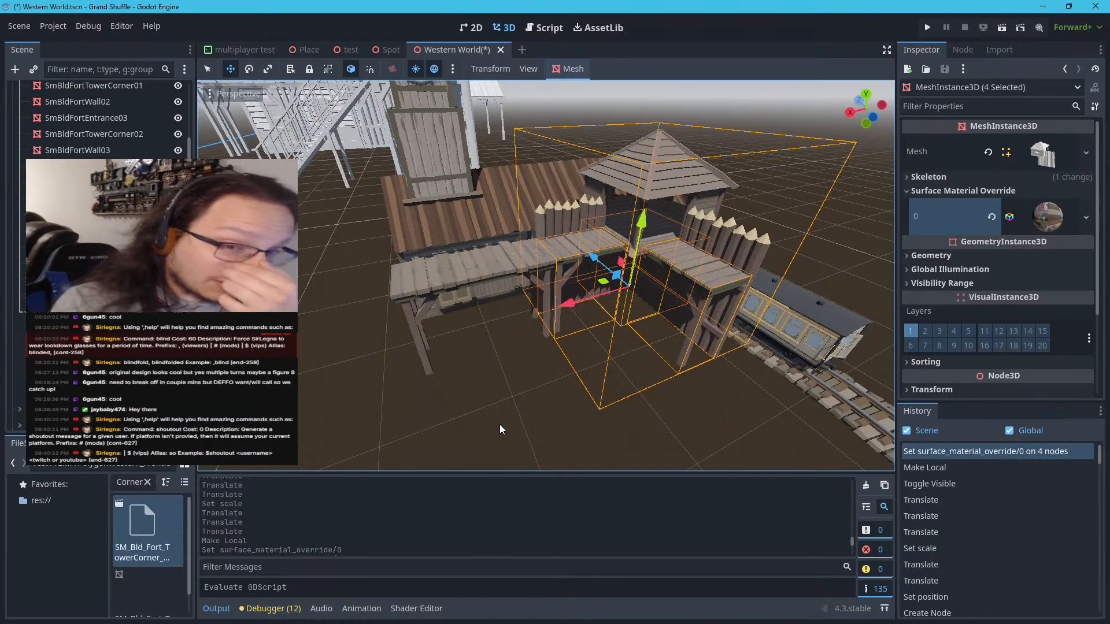
Set surface material override 0 on the four tower corner meshes to the POLYGON_Western_Pack_Source_Files_v4 material and deselect them
left_click(1086, 216)
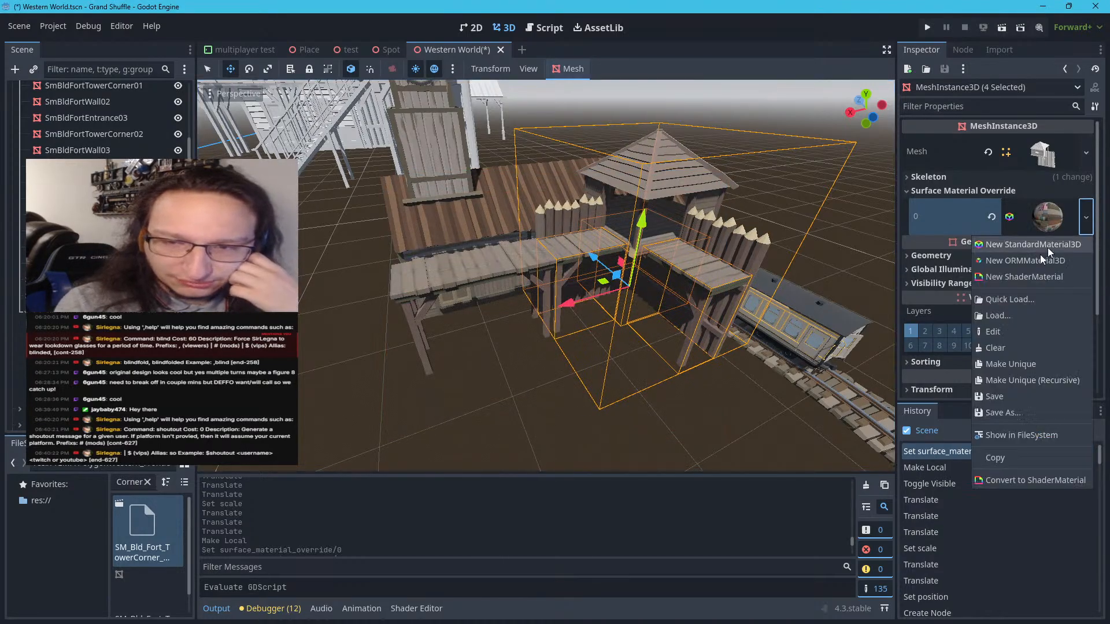
left_click(1019, 299)
left_click(481, 303)
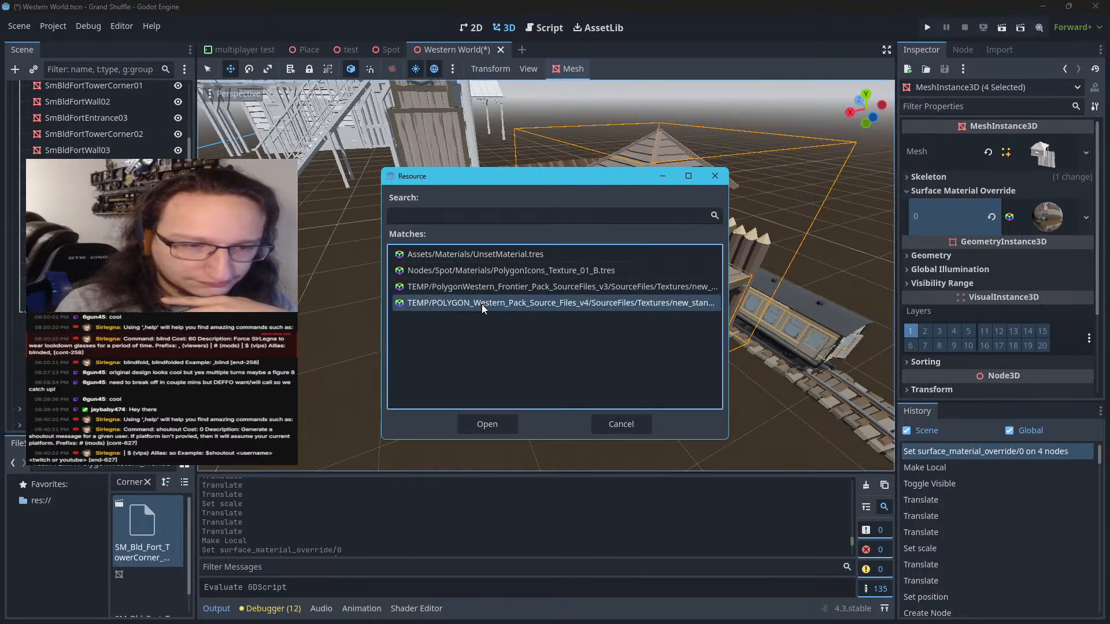
left_click(498, 423)
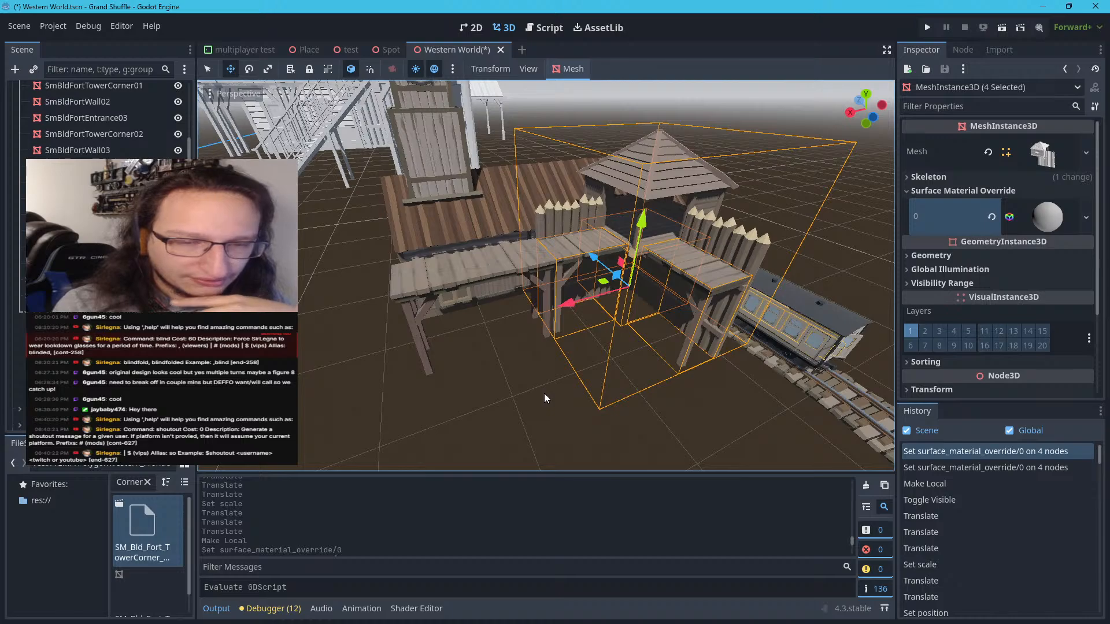
left_click(574, 409)
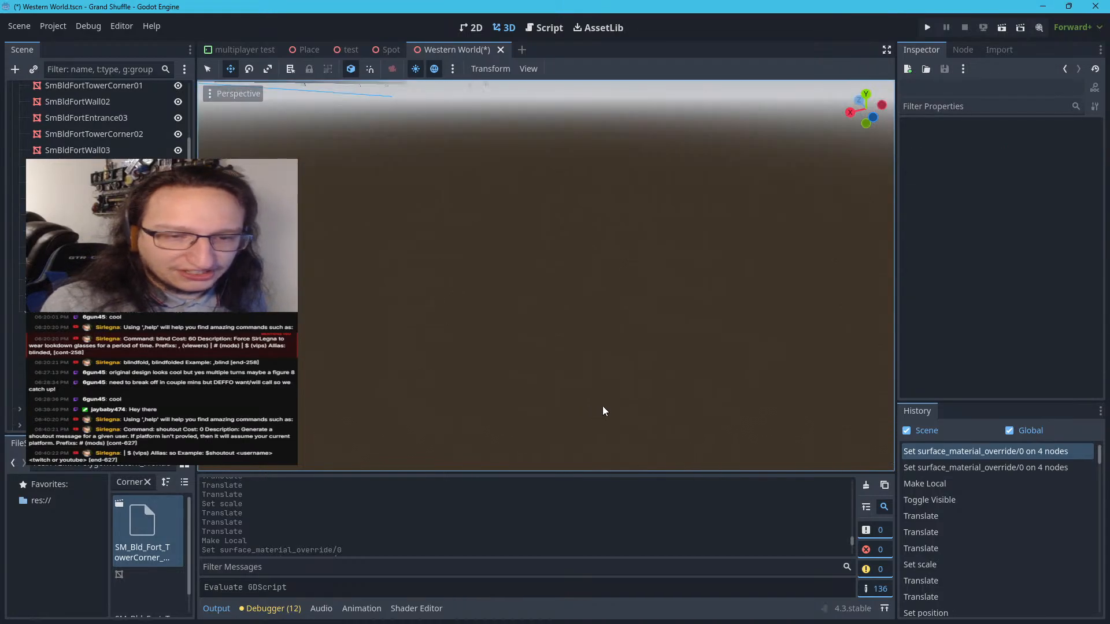
Inspect the textured walkway and tower corner from beside the station to judge how they line up
right_click_drag(603, 406, 769, 373)
key("w")
key("a")
key("d")
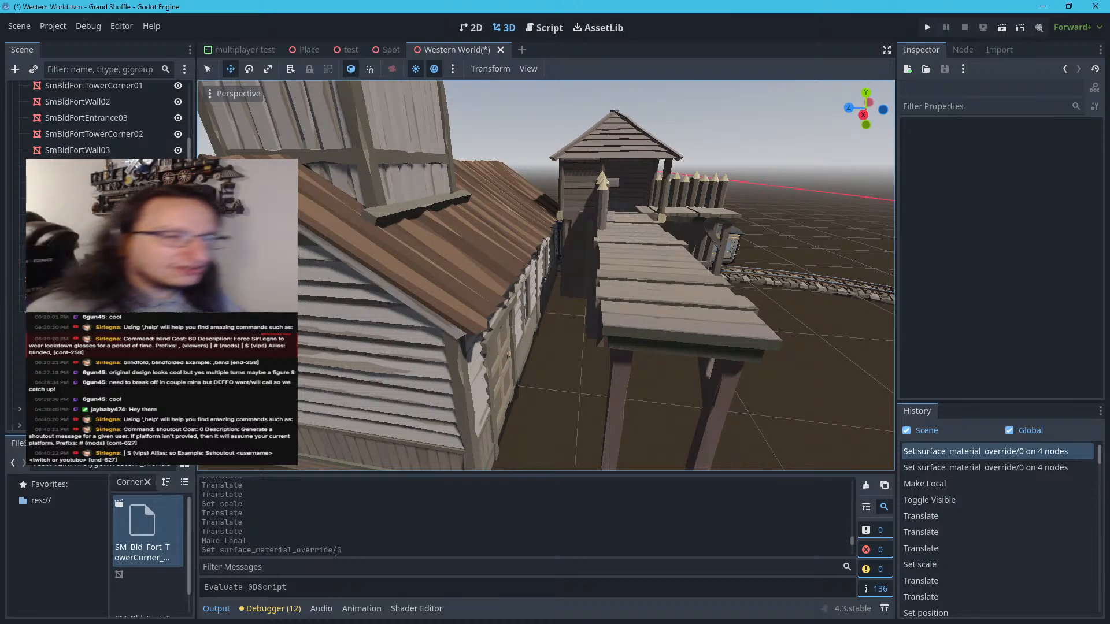
right_click_drag(608, 390, 630, 312)
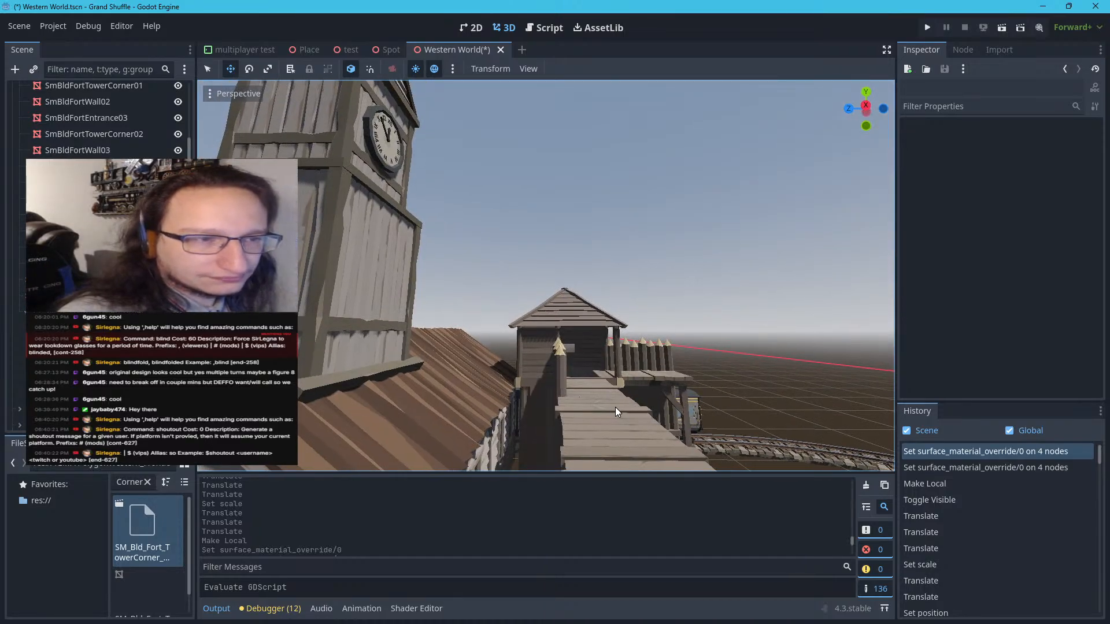
key("w")
Survey the map layout from above, following the curved track between the train's start and the fort station
right_click_drag(615, 407, 237, 437)
key("d")
key("s")
key("a")
key("w")
key("w")
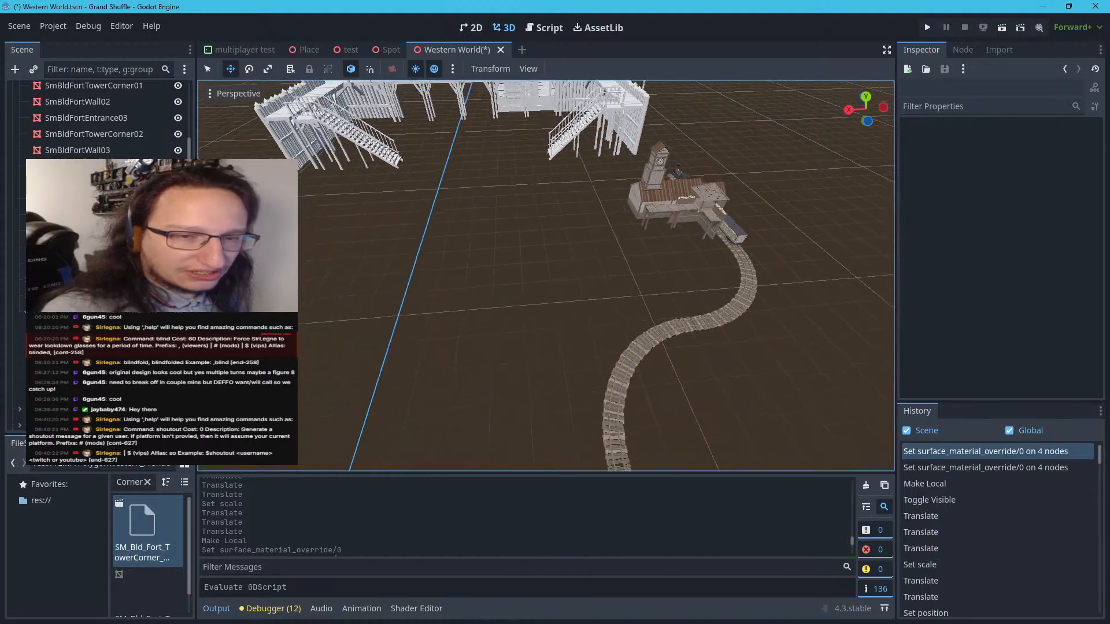
mouse_move(546, 276)
right_mouse_down()
mouse_move(541, 318)
mouse_move(463, 335)
mouse_move(324, 341)
mouse_move(688, 214)
mouse_move(702, 188)
mouse_move(696, 220)
mouse_move(529, 240)
mouse_move(544, 191)
mouse_move(532, 194)
mouse_move(546, 298)
right_mouse_up()
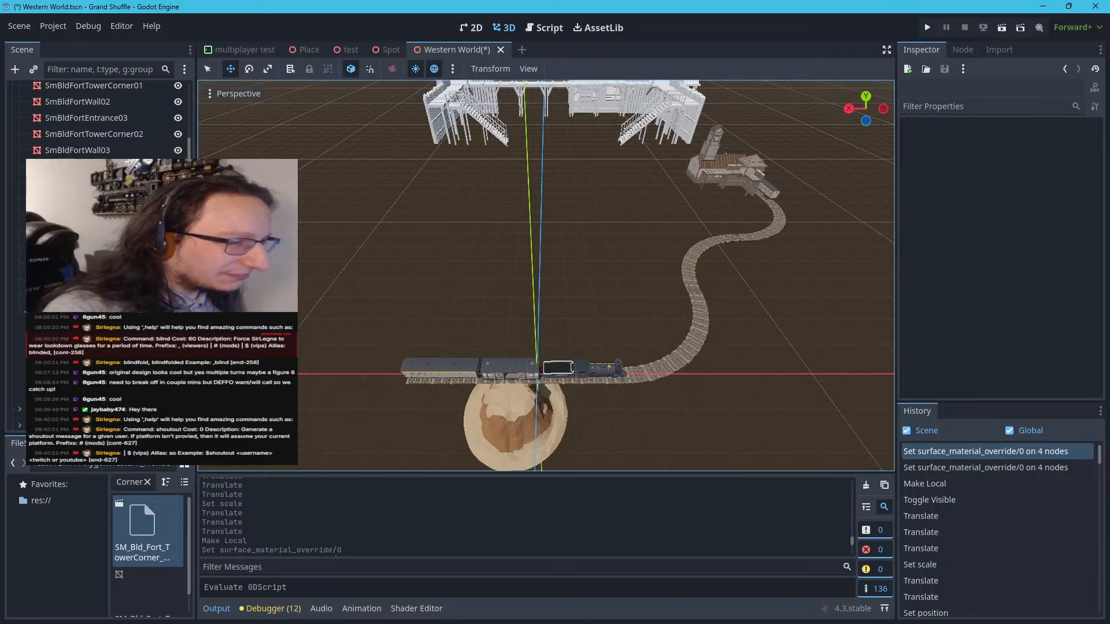
right_click_drag(546, 276, 546, 278)
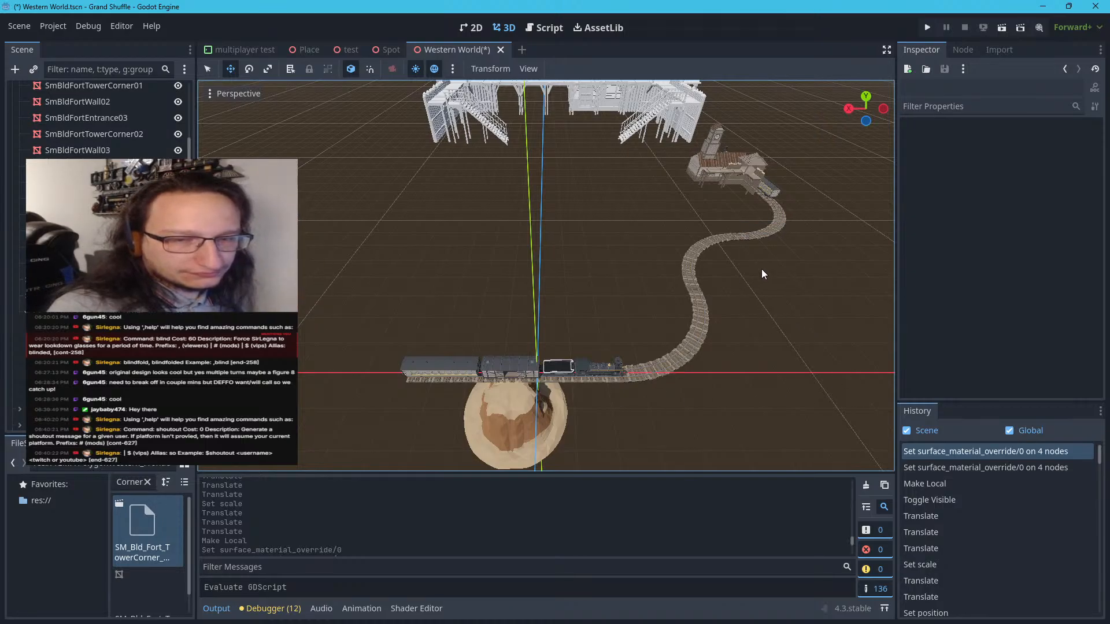
right_click_drag(761, 271, 762, 271)
key("w")
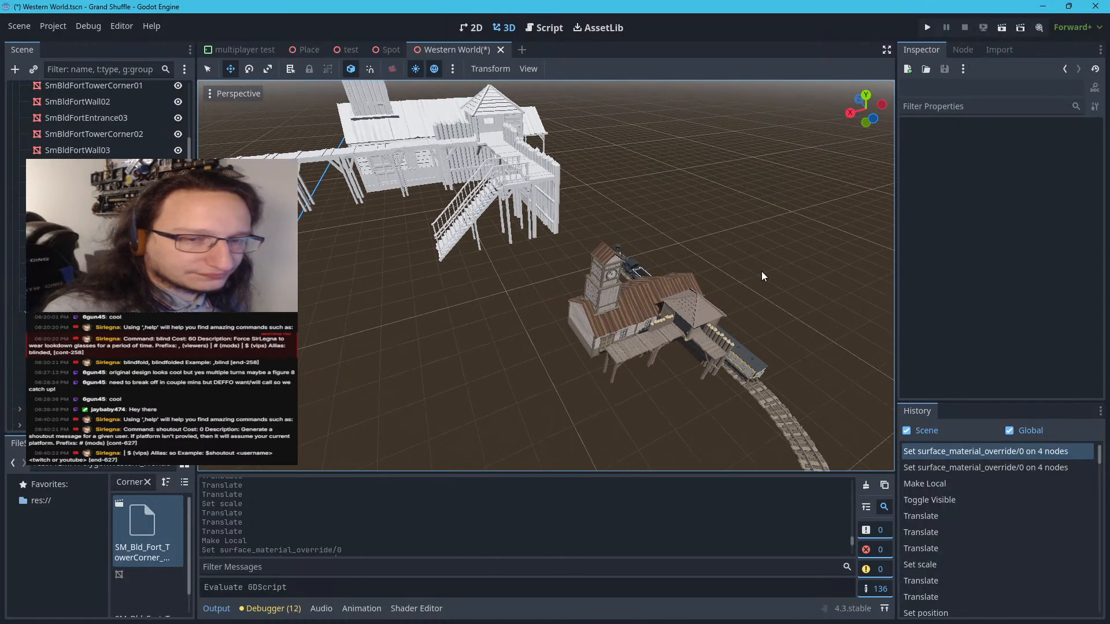
Select SmBldFortEntrance03 in the untextured fort and examine the surrounding walls, walkways and stairs as a reference
left_click(518, 153)
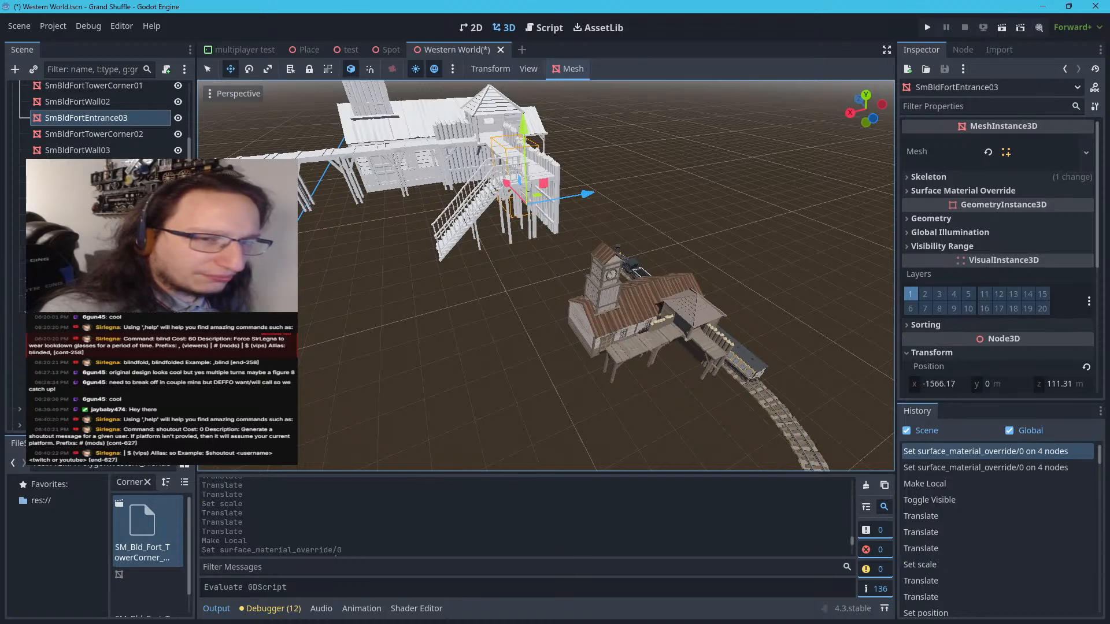
right_click_drag(546, 275, 469, 235)
right_click_drag(546, 275, 613, 252)
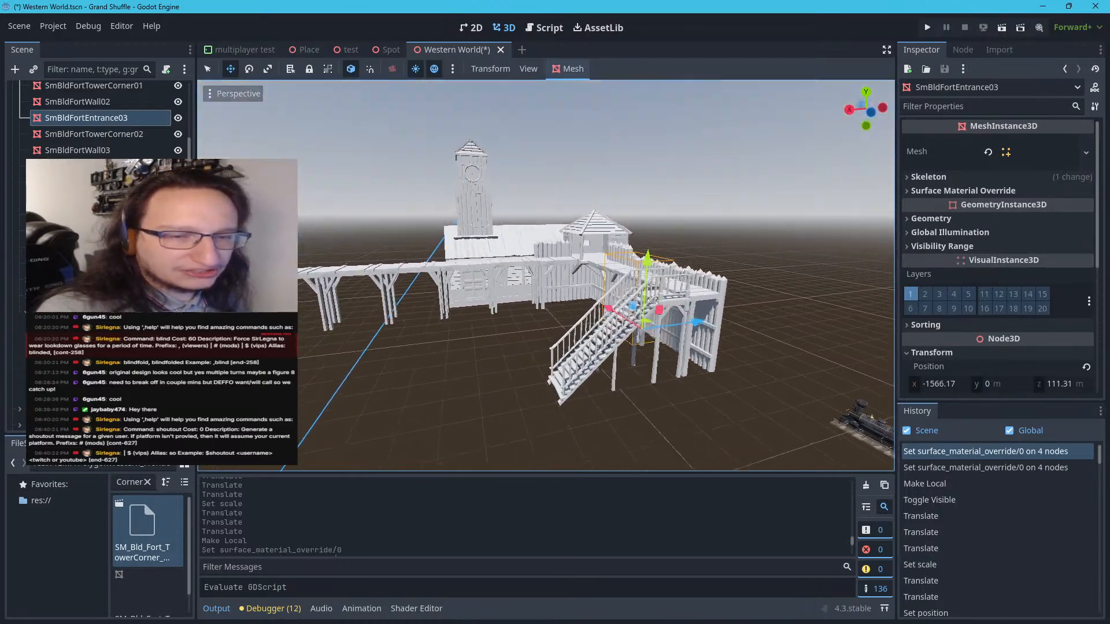
key("w")
right_click_drag(545, 275, 651, 275)
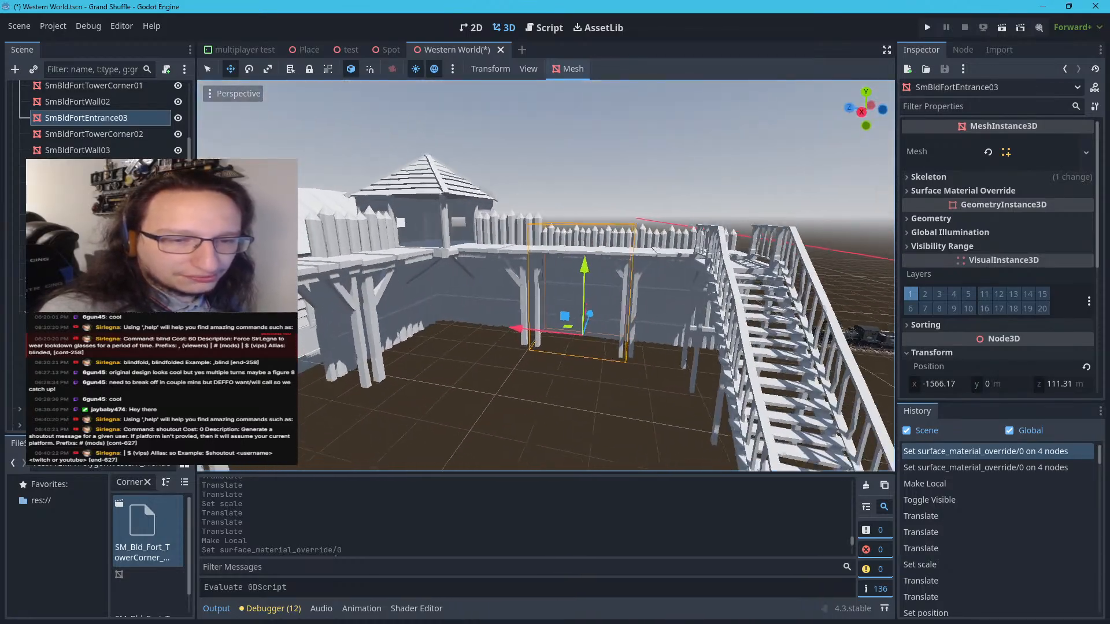
key("w")
right_click_drag(546, 275, 614, 222)
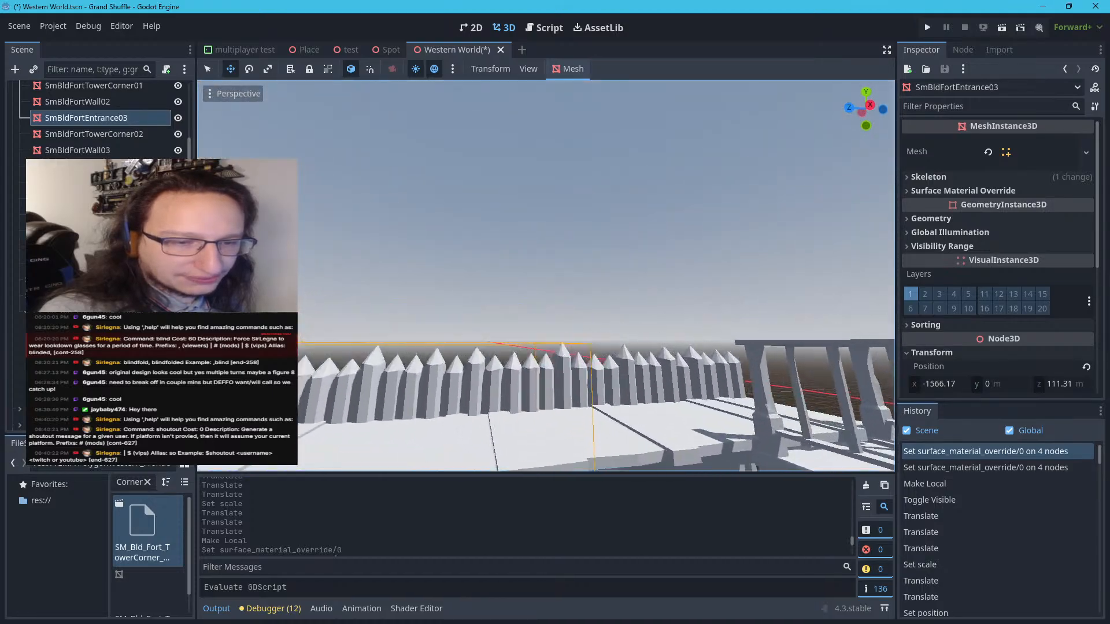
key("w")
right_click_drag(546, 276, 446, 209)
key("s")
key("w")
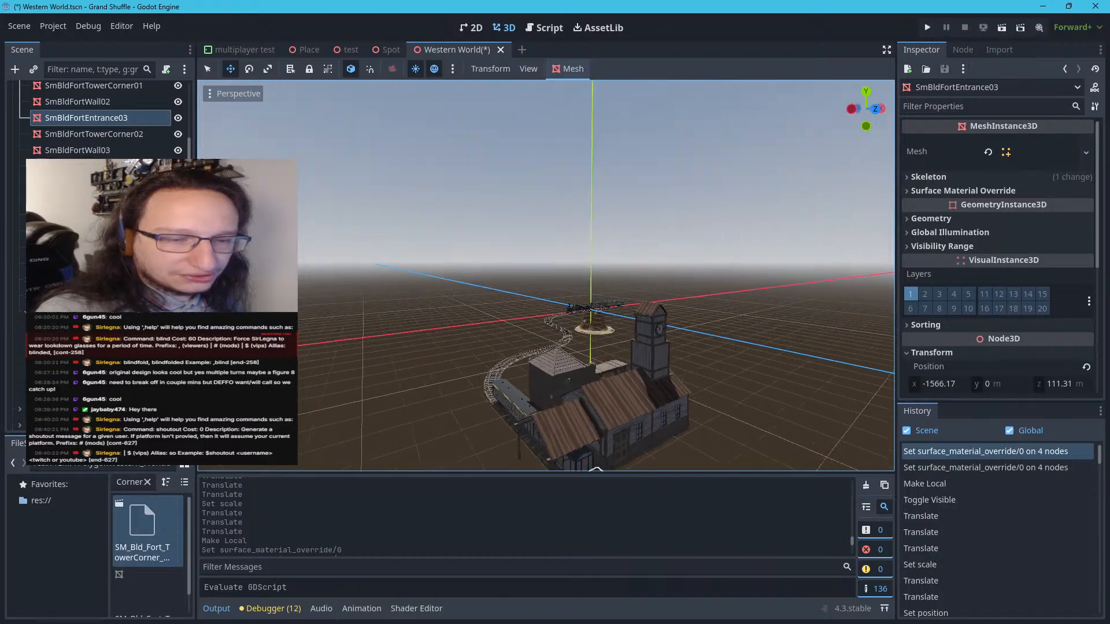
Examine the textured station and tower corner from the track side against the untextured fort behind them
key("w")
mouse_move(546, 275)
right_mouse_down()
mouse_move(557, 339)
mouse_move(569, 343)
mouse_move(686, 326)
mouse_move(738, 336)
mouse_move(756, 321)
mouse_move(547, 272)
right_mouse_up()
key("s")
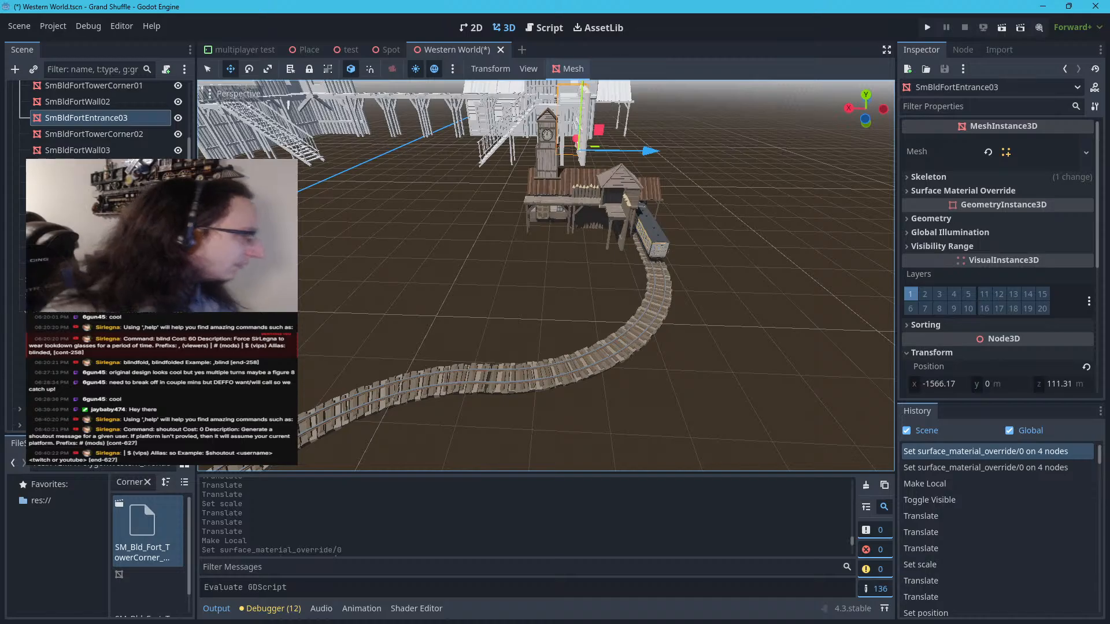
right_click_drag(546, 275, 464, 299)
key("s")
key("a")
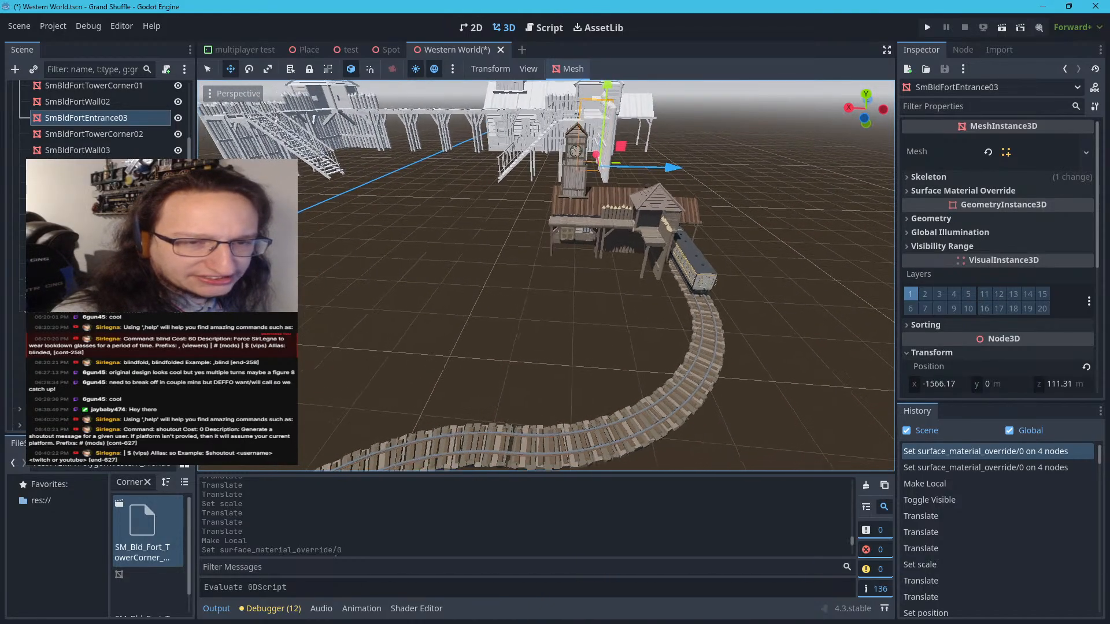
key("w")
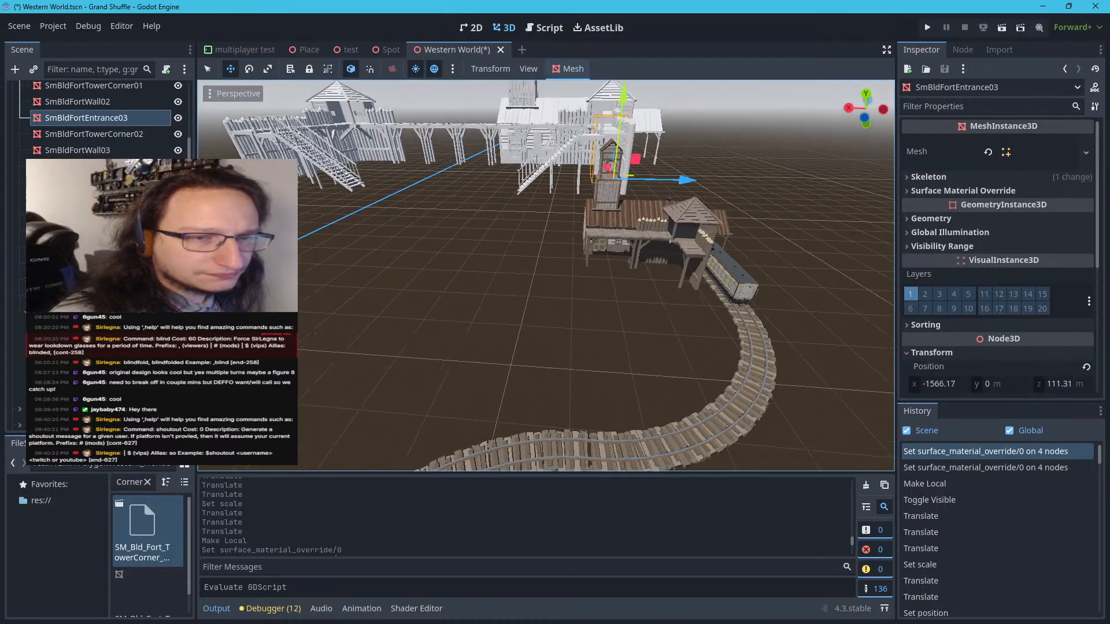
right_click_drag(546, 275, 556, 309)
key("w")
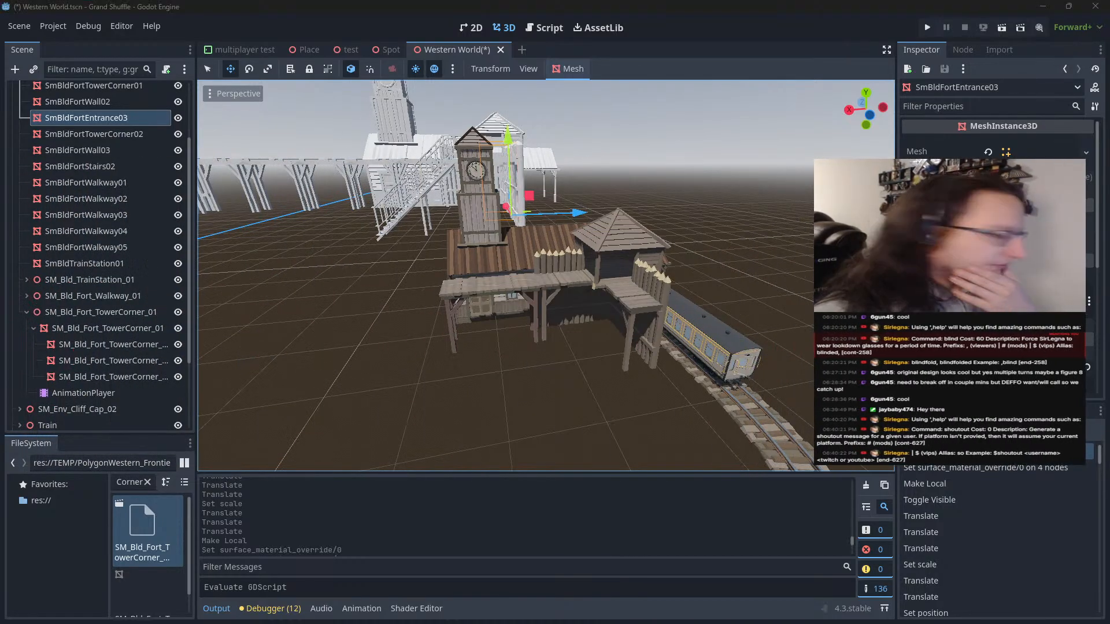
Switch to Synty Search, expand the POLYGON - Western Frontier Pack fort results and copy the asset name SM_Bld_Fort_Wall_02
key("super+shift+Right")
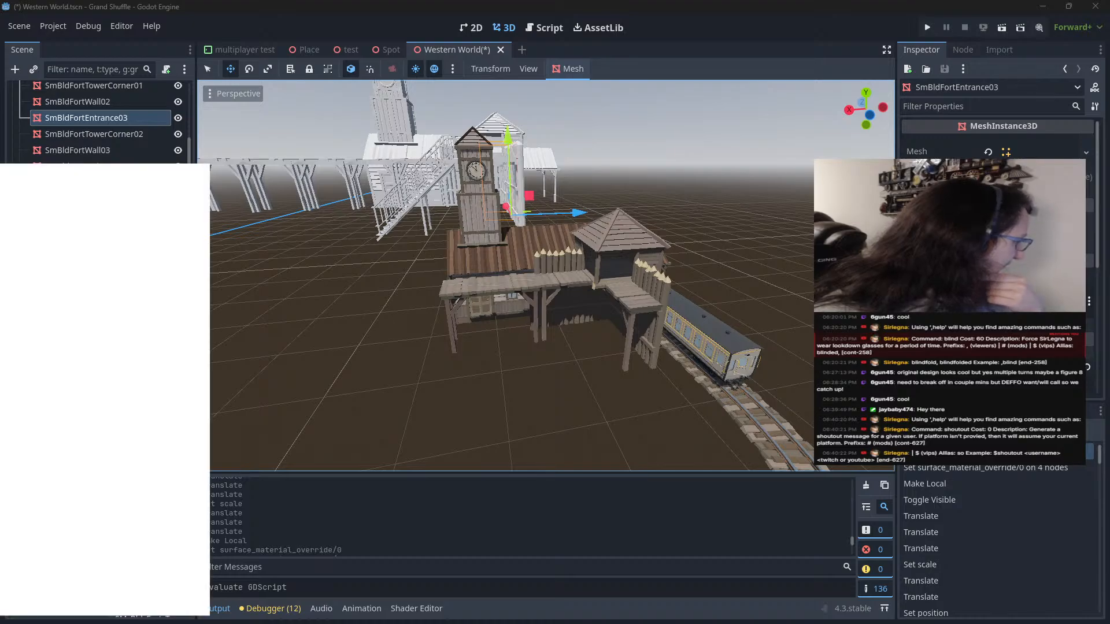
scroll(439, 106, "up", 1)
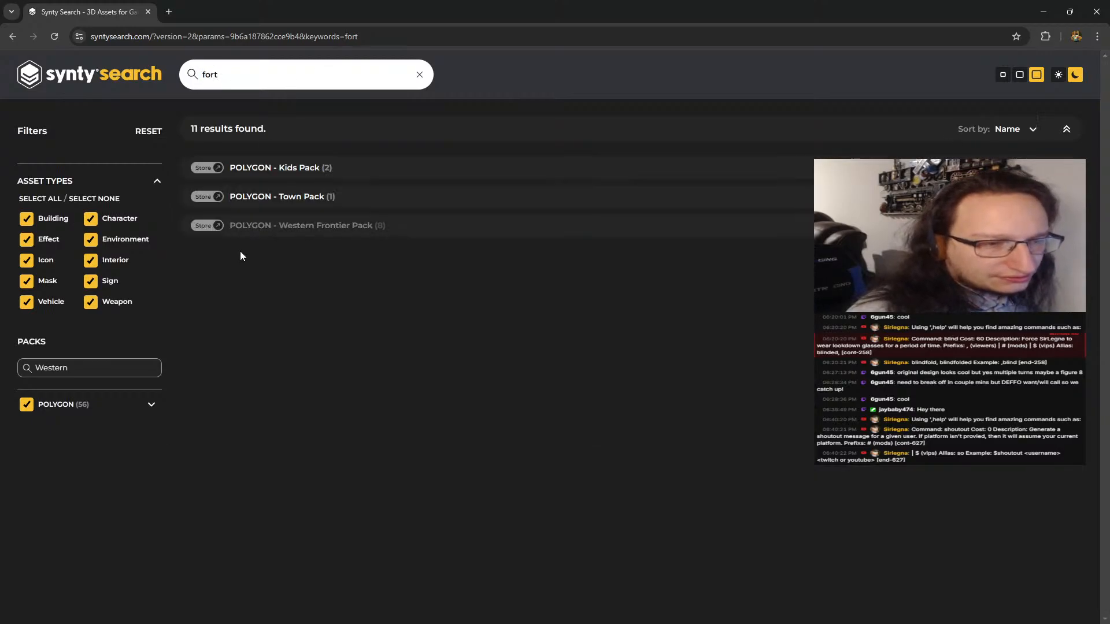
left_click(243, 229)
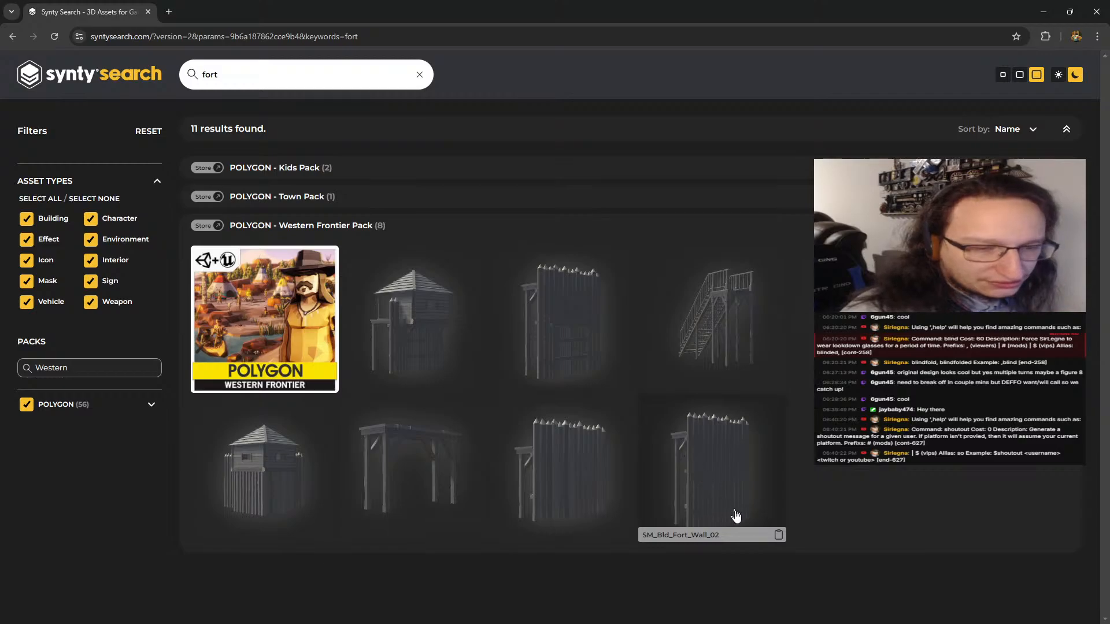
left_click(778, 534)
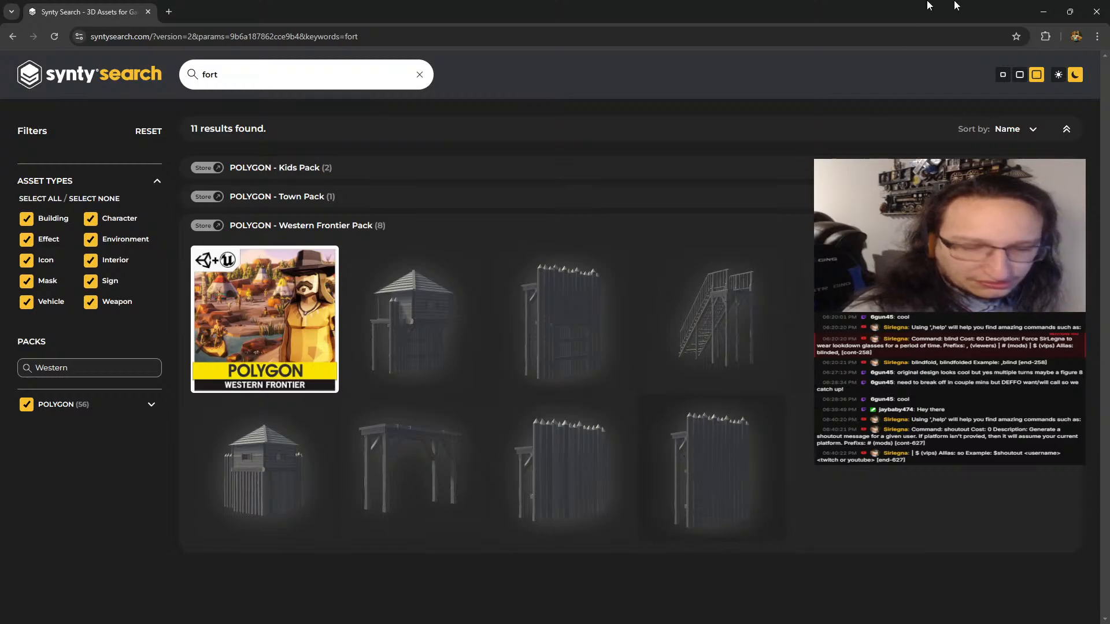
Return to Godot and filter the project files by SM_Bld_Fort_Wall_02
key("alt+Tab")
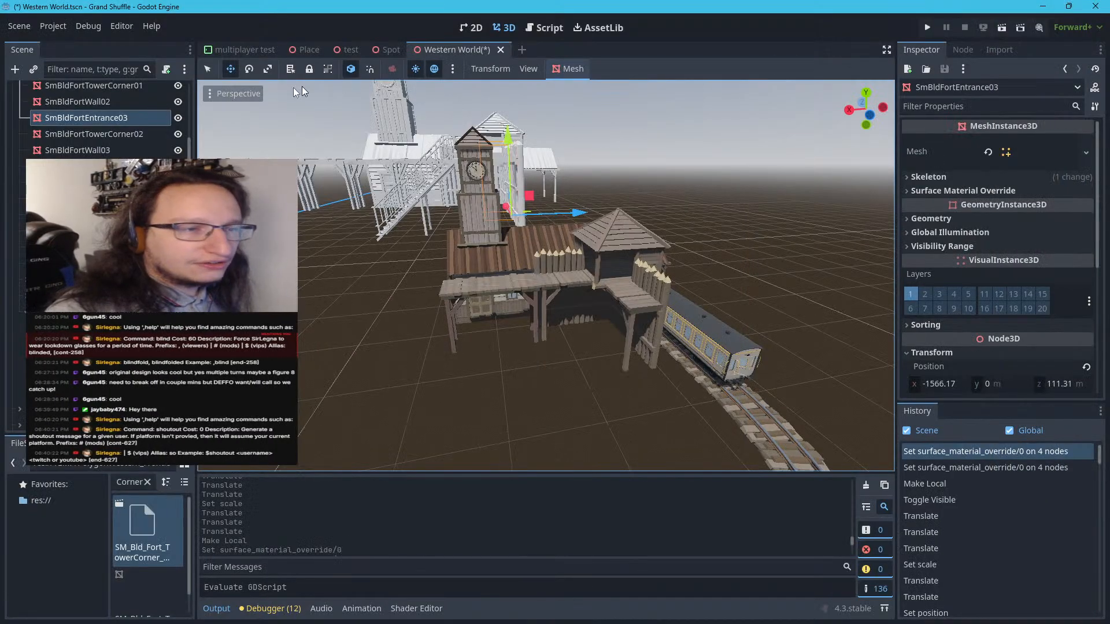
triple_click(145, 484)
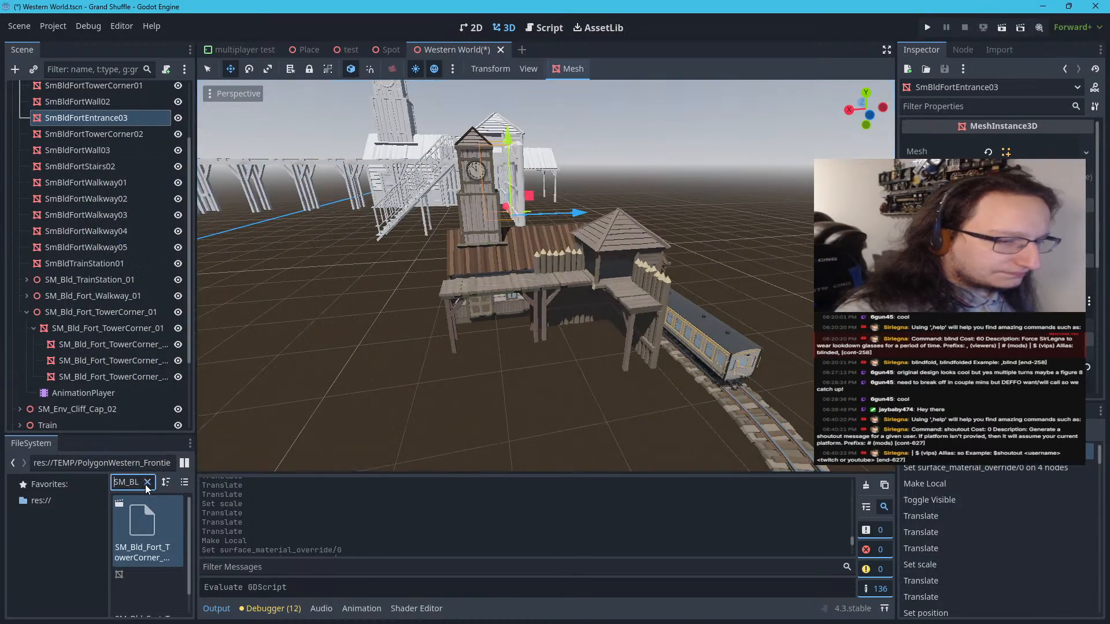
left_click(145, 484)
key("ctrl+v")
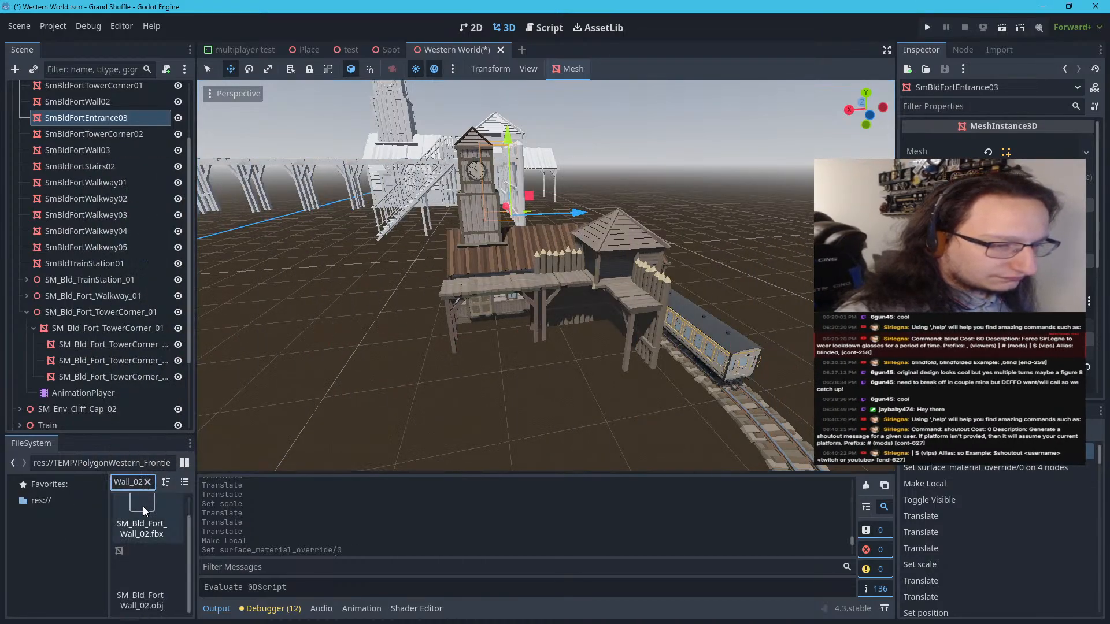
Try placing SM_Bld_Fort_Wall_02 in front of the station at a scale of 21, and delete it
left_click_drag(144, 507, 584, 407)
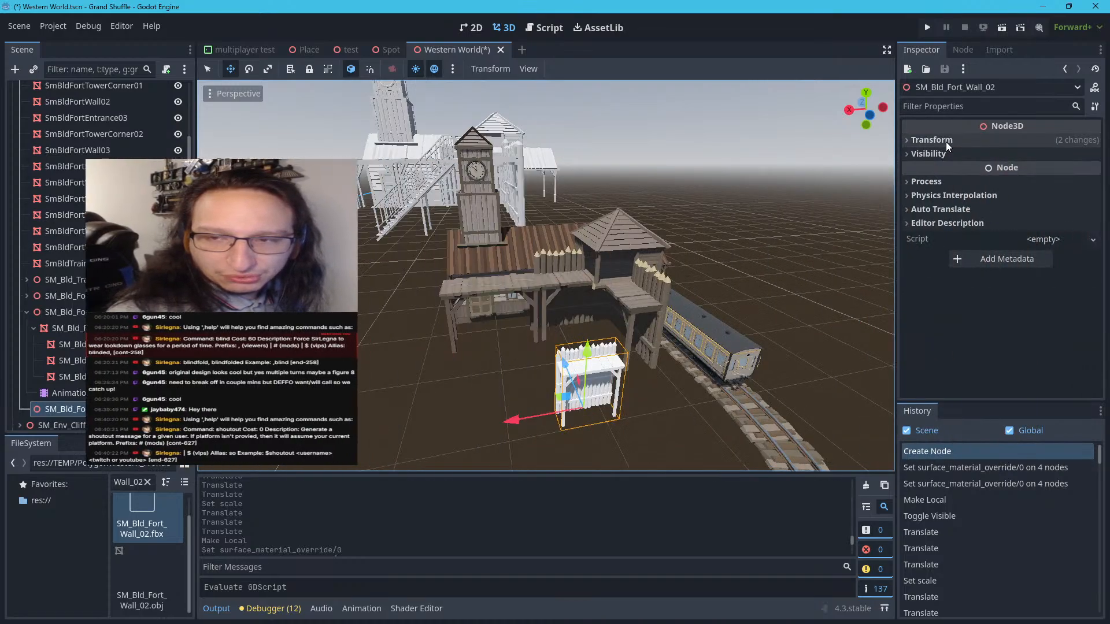
left_click(946, 141)
left_click(936, 241)
type("3")
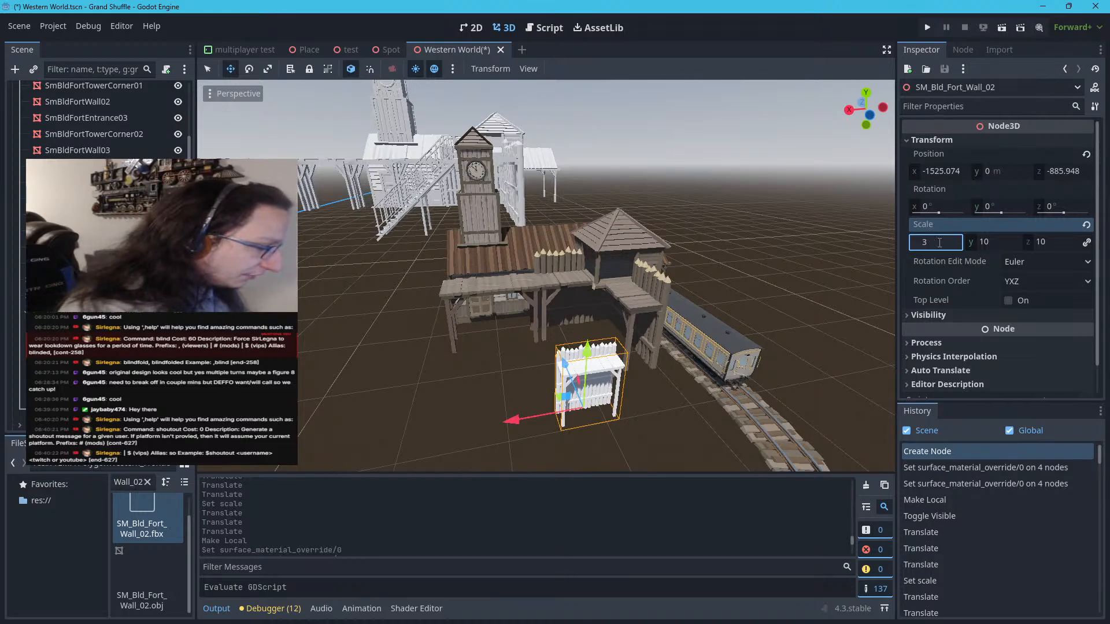
type("*7")
key("Return")
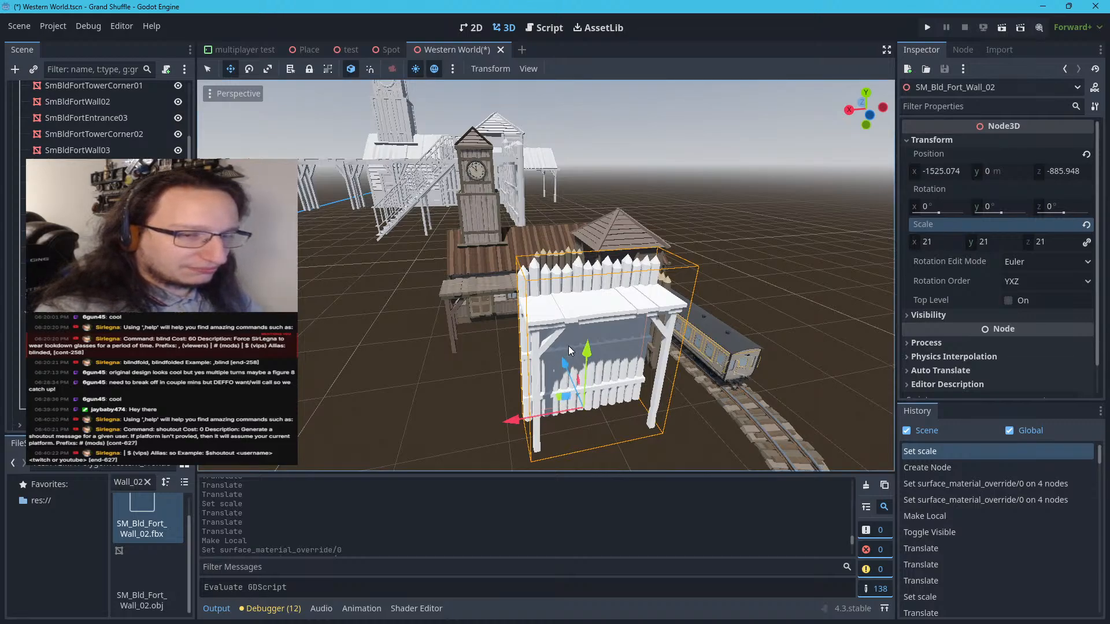
key("Delete")
left_click(547, 329)
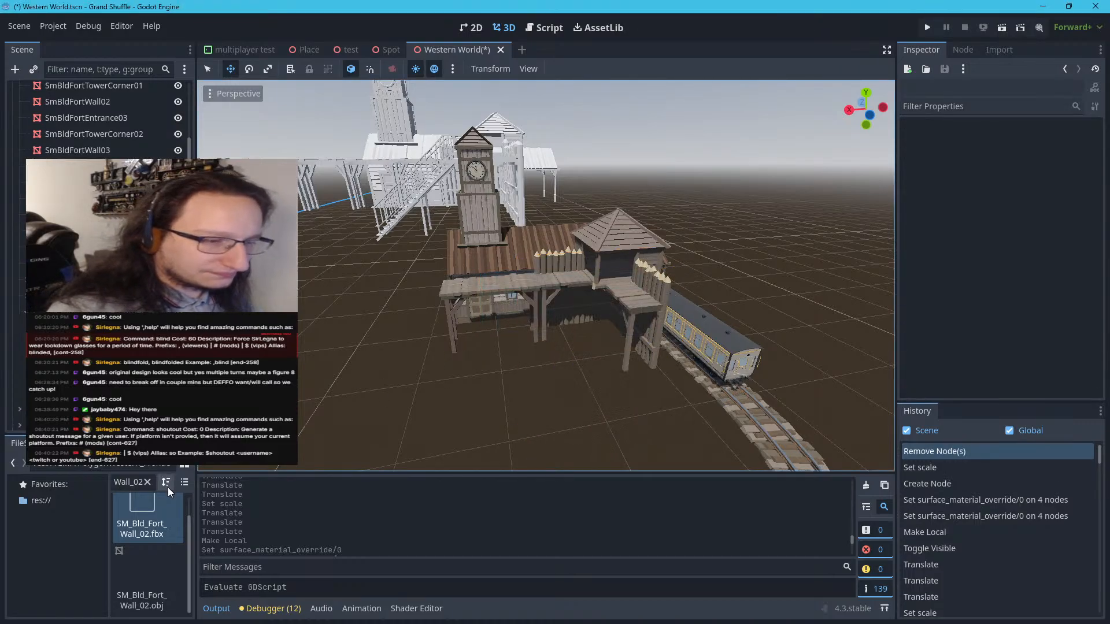
Filter the project files by Wall_01 and place SM_Bld_Fort_Wall_01 on the ground in front of the station
left_click(146, 482)
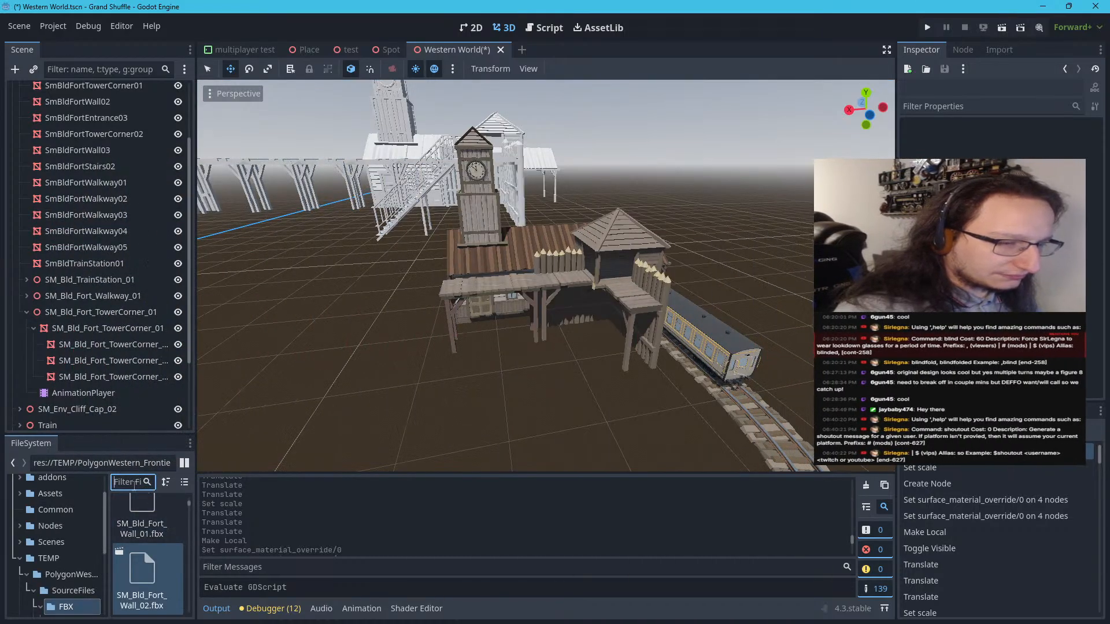
type("Wall_01")
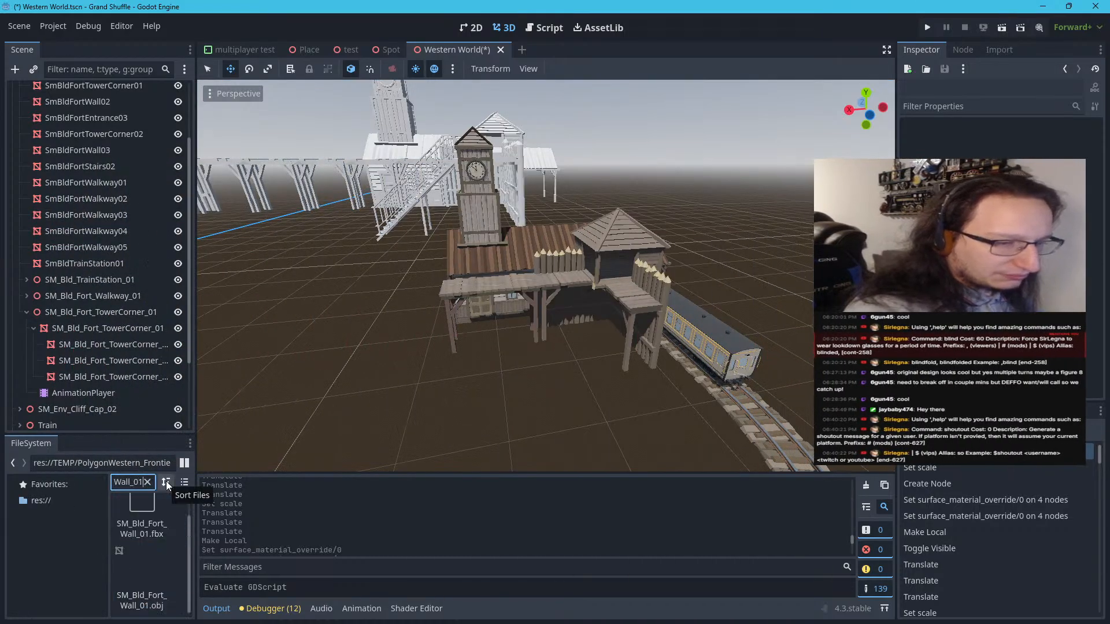
left_click_drag(145, 522, 561, 398)
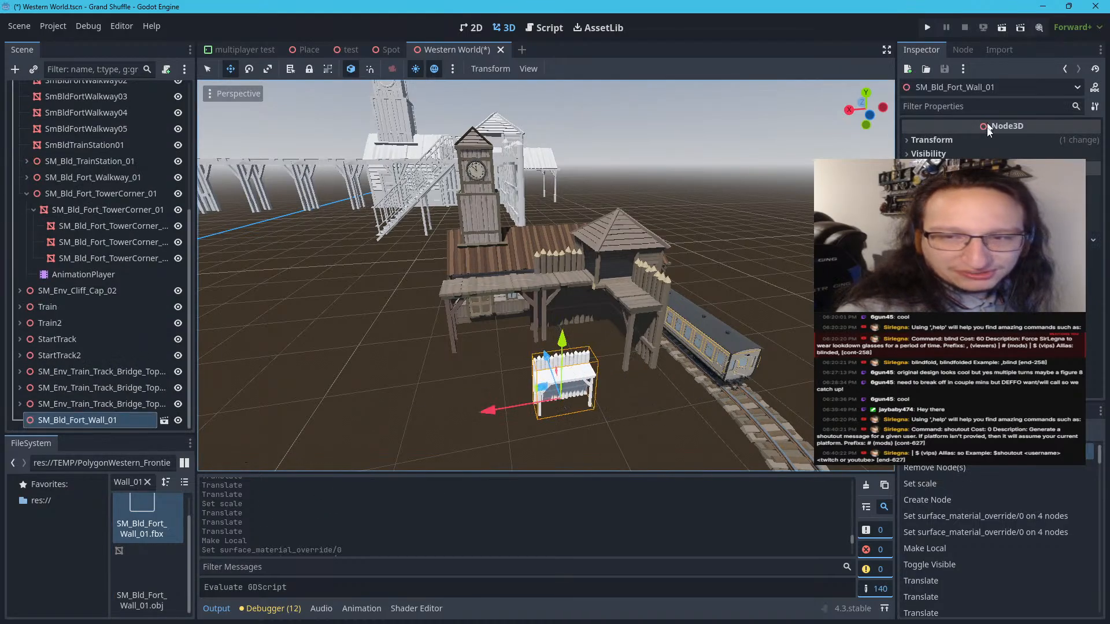
Try a uniform scale of 21 on SM_Bld_Fort_Wall_01 and compare its size with the track and fort
left_click(940, 243)
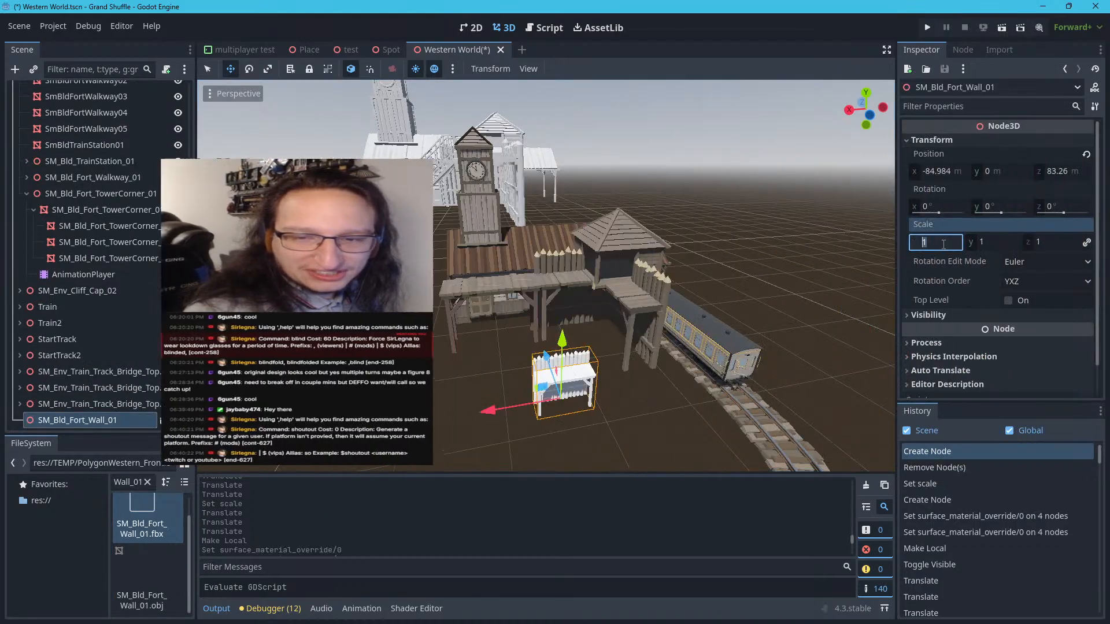
type("2")
key("Return")
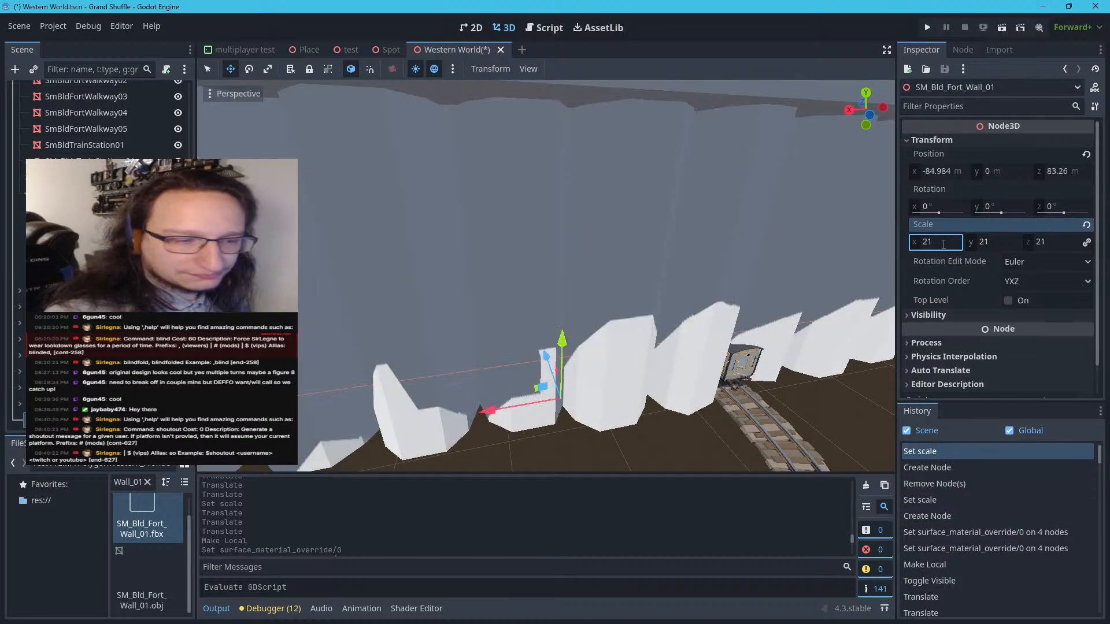
scroll(773, 266, "down", 20)
scroll(595, 219, "up", 10)
scroll(593, 218, "down", 6)
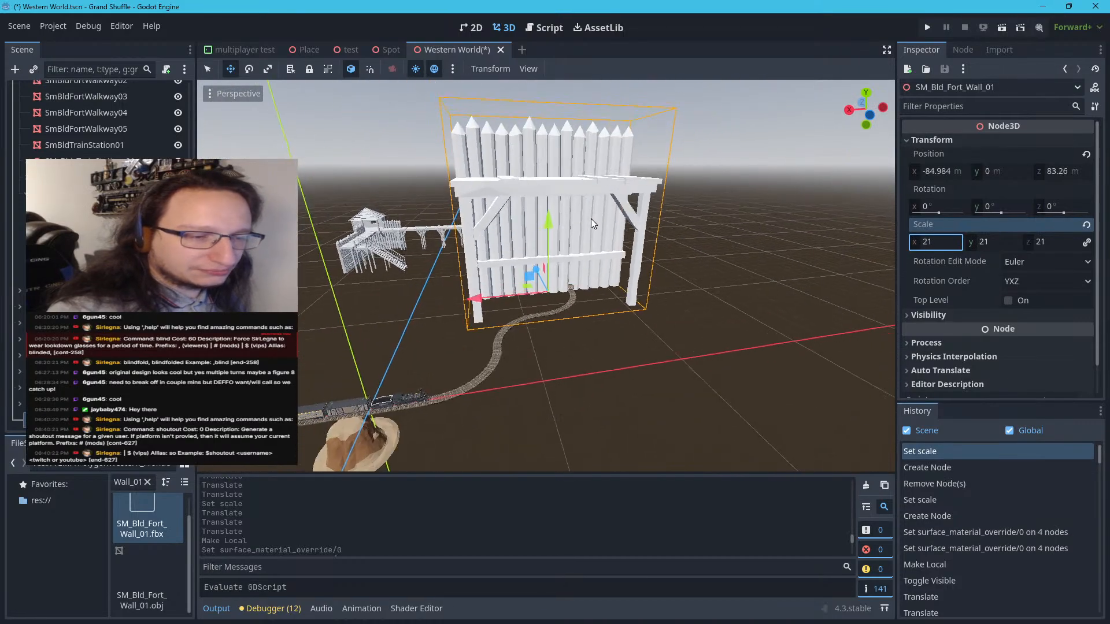
scroll(590, 218, "up", 3)
scroll(591, 218, "down", 2)
scroll(591, 218, "up", 3)
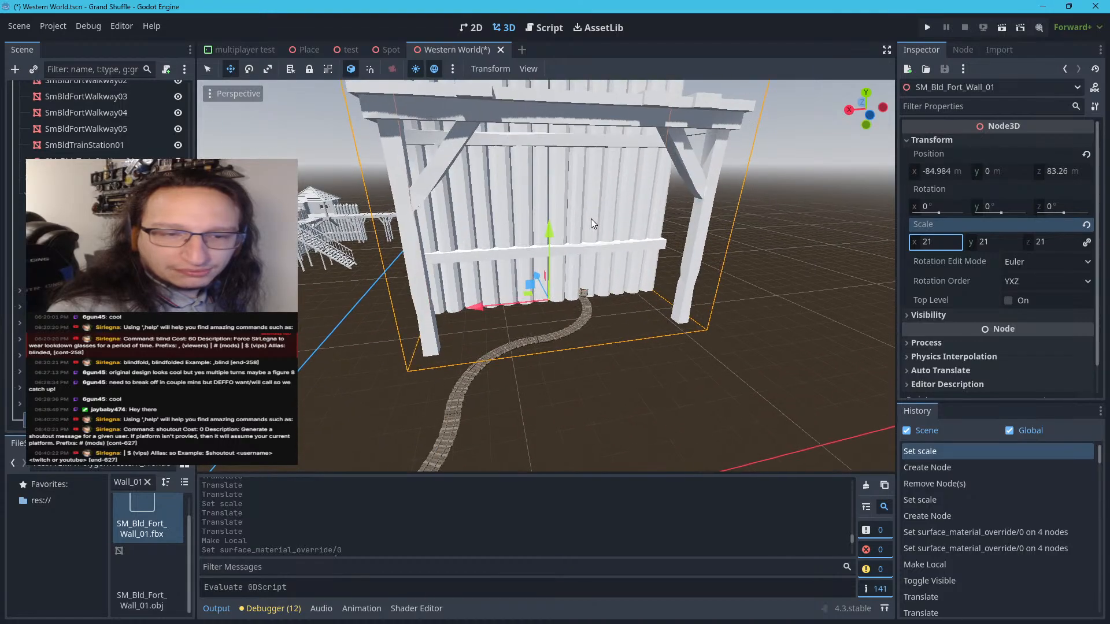
scroll(591, 219, "down", 3)
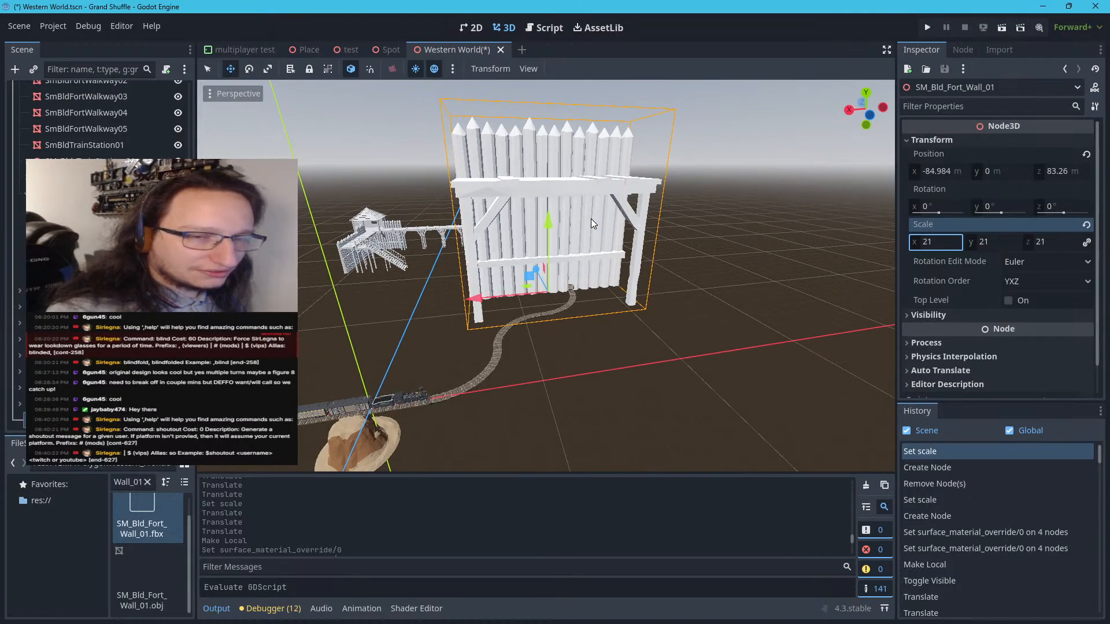
scroll(591, 218, "up", 3)
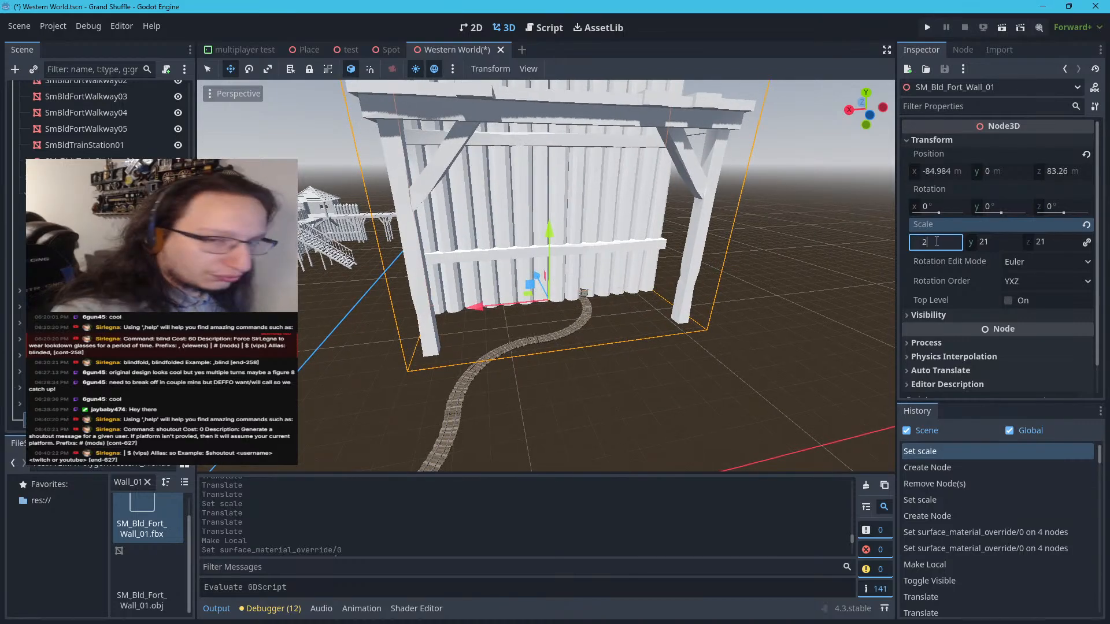
Compare SM_Bld_Fort_Wall_01 with the tower corner at scale 2, and set its uniform scale to 2.1
key("Return")
scroll(570, 286, "up", 5)
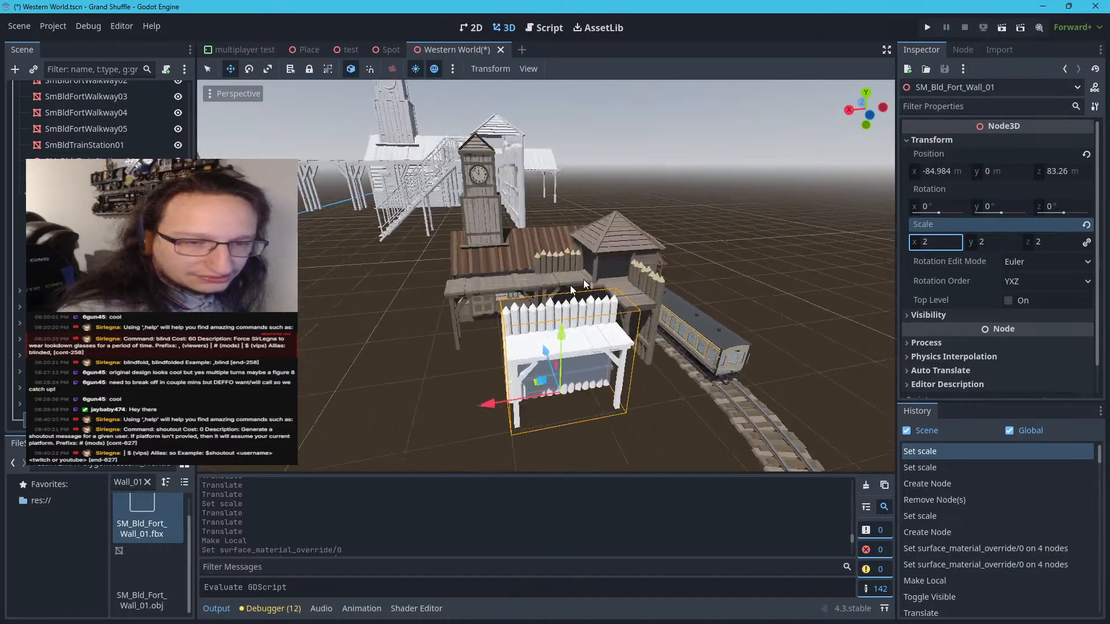
scroll(522, 328, "down", 4)
scroll(522, 327, "up", 2)
right_click_drag(531, 328, 616, 313)
key("w")
key("a")
key("s")
key("d")
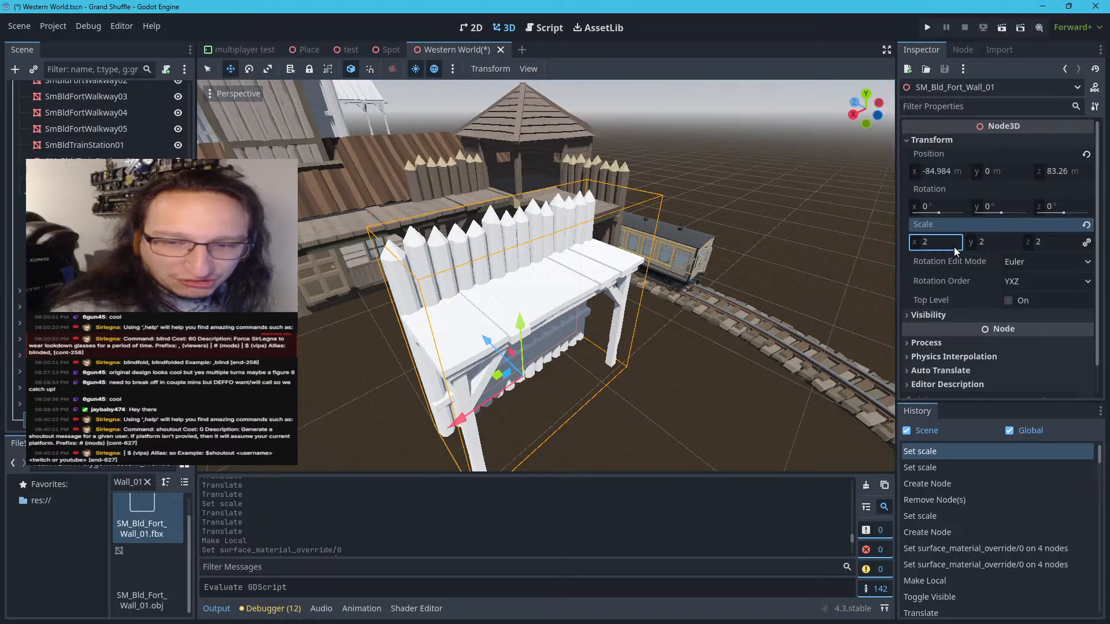
type(".1")
key("Return")
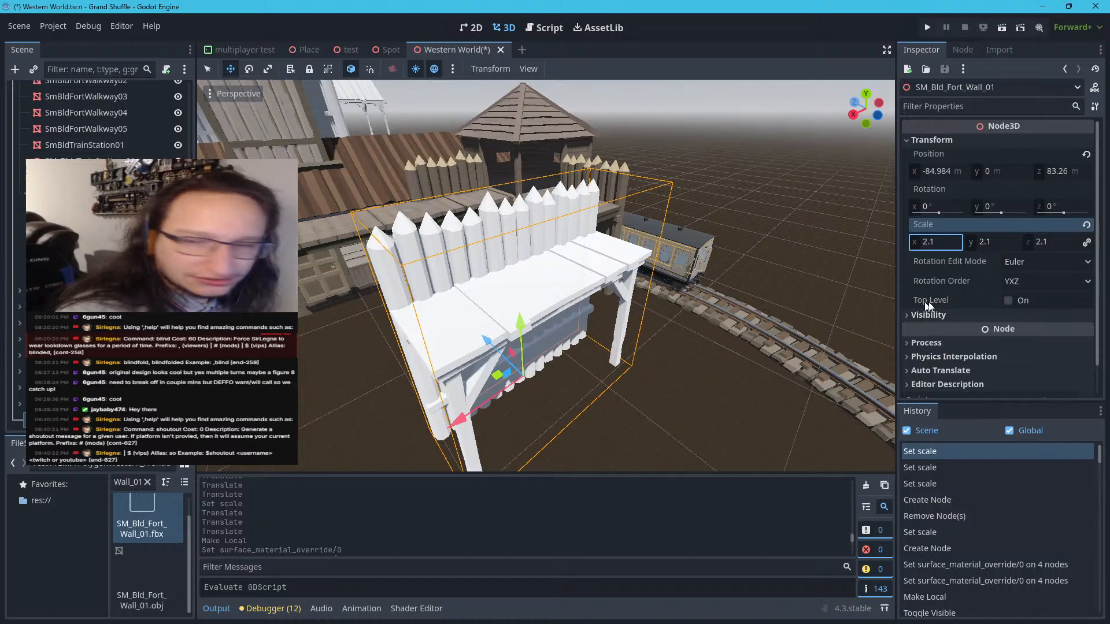
Set the Y rotation of SM_Bld_Fort_Wall_01 to -90 degrees
left_click_drag(1005, 211, 1004, 208)
left_click(1004, 207)
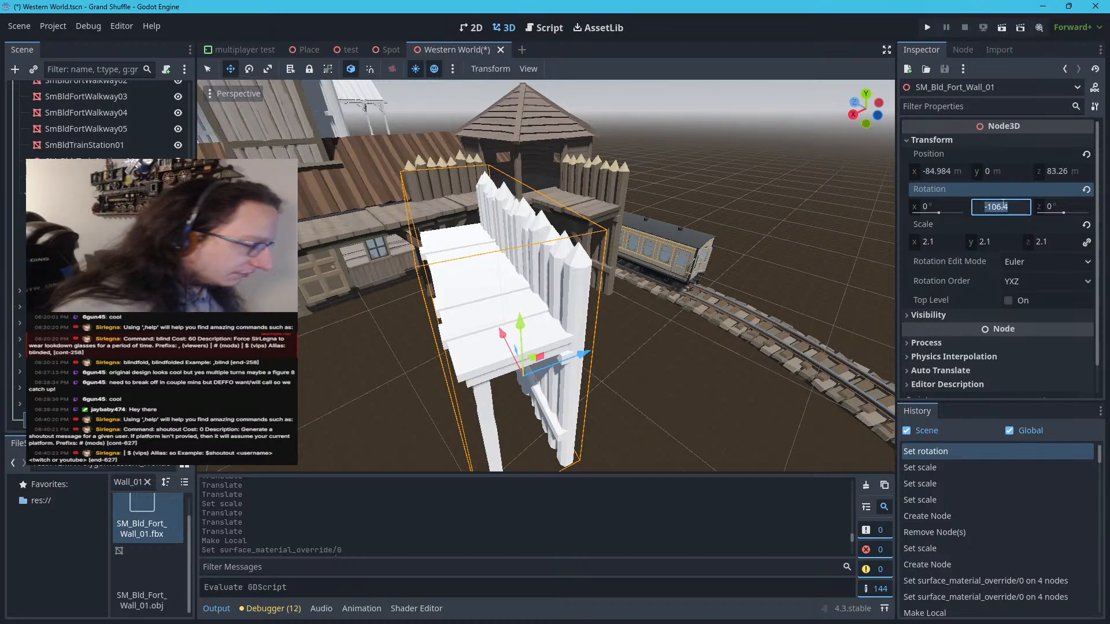
type("-90")
key("Return")
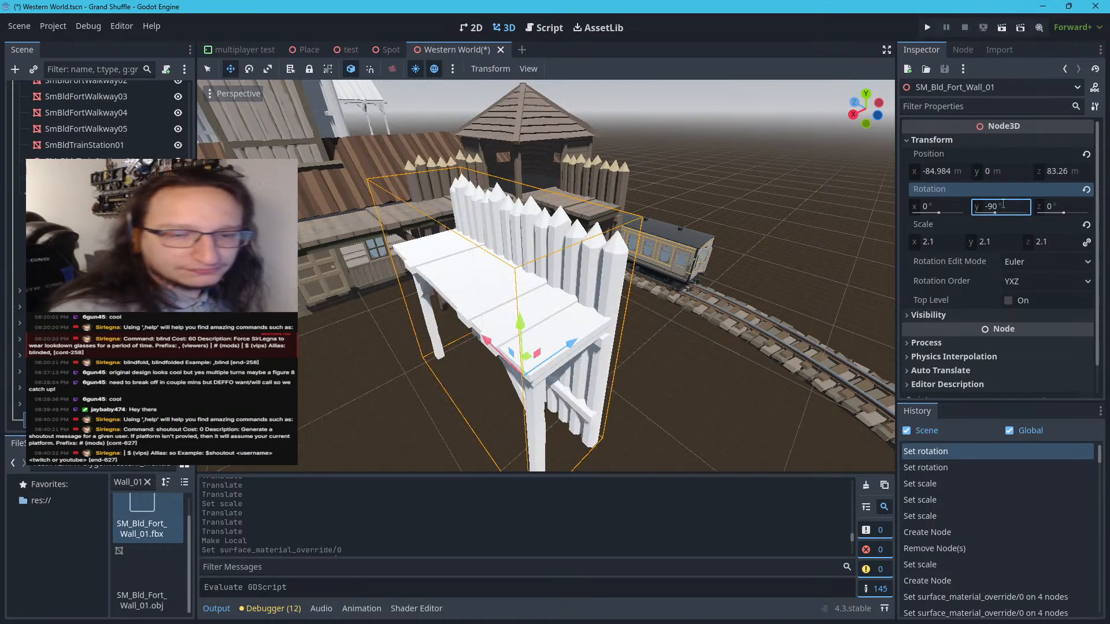
Move SM_Bld_Fort_Wall_01 against the end of the tower corner's walkway, at about X -95.35 m and Z 79.64 m
left_click_drag(524, 363, 665, 319)
mouse_move(663, 328)
right_mouse_down()
mouse_move(705, 277)
mouse_move(677, 289)
mouse_move(641, 364)
mouse_move(480, 346)
mouse_move(538, 375)
mouse_move(746, 356)
mouse_move(664, 328)
right_mouse_up()
key("w")
key("w")
key("s")
key("a")
key("w")
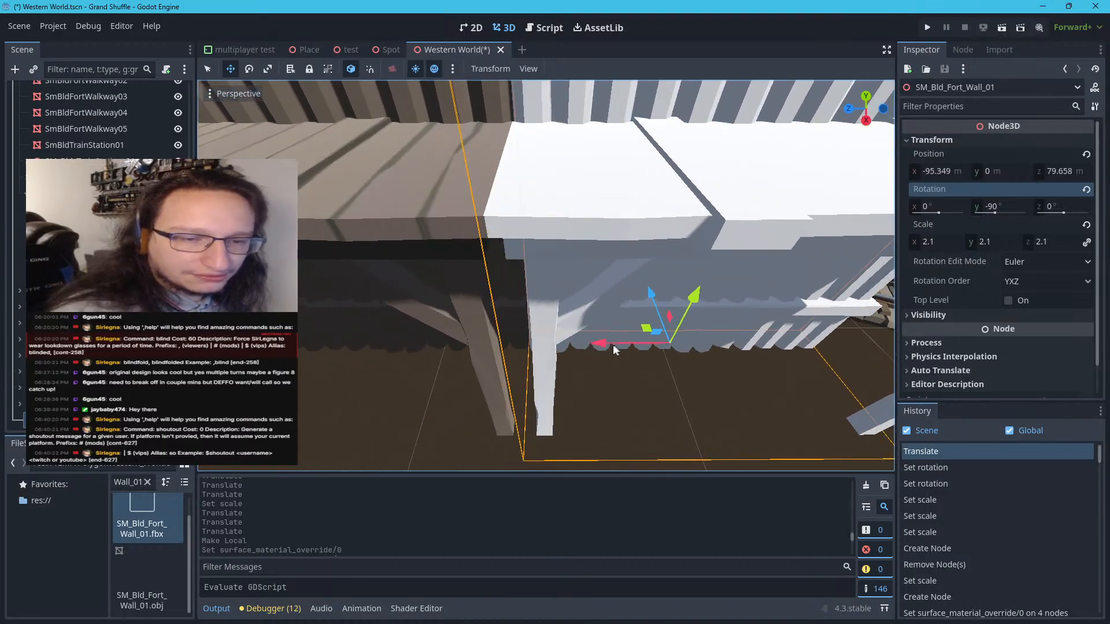
left_click_drag(614, 350, 602, 346)
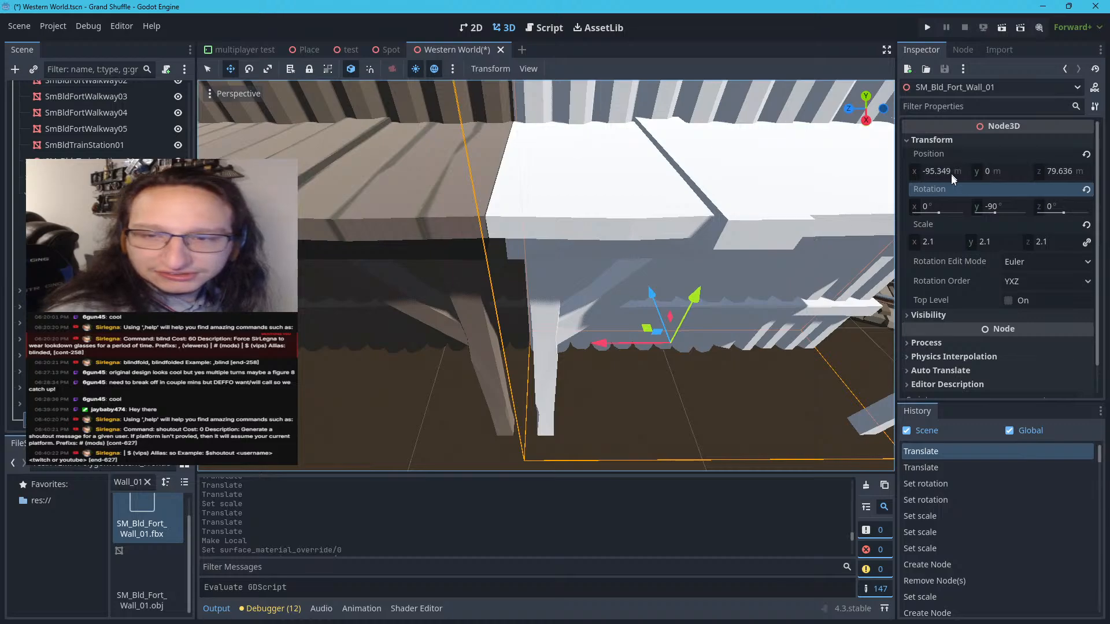
Try Z positions of 79.6 m and 79.7 m for SM_Bld_Fort_Wall_01 at the walkway joint
left_click(1067, 174)
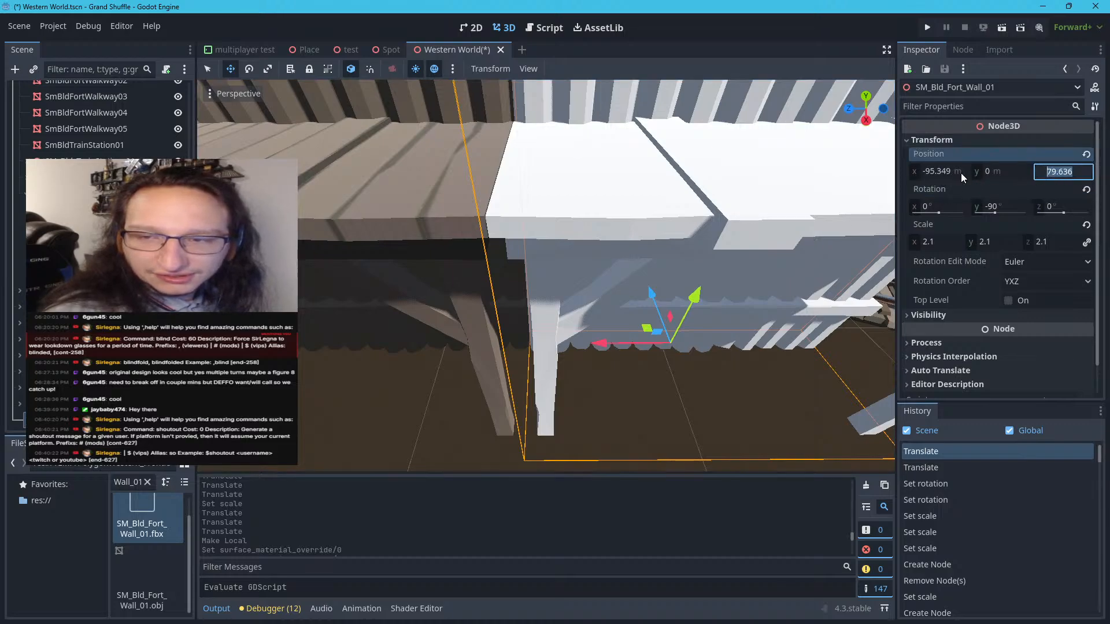
key("Right")
key("BackSpace")
key("BackSpace")
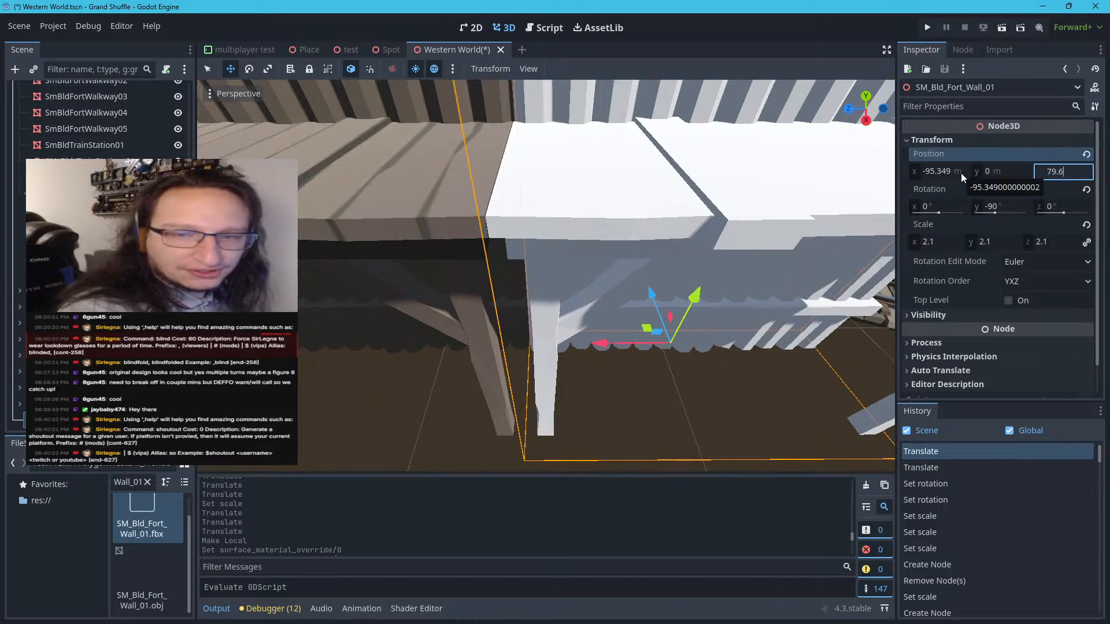
key("Return")
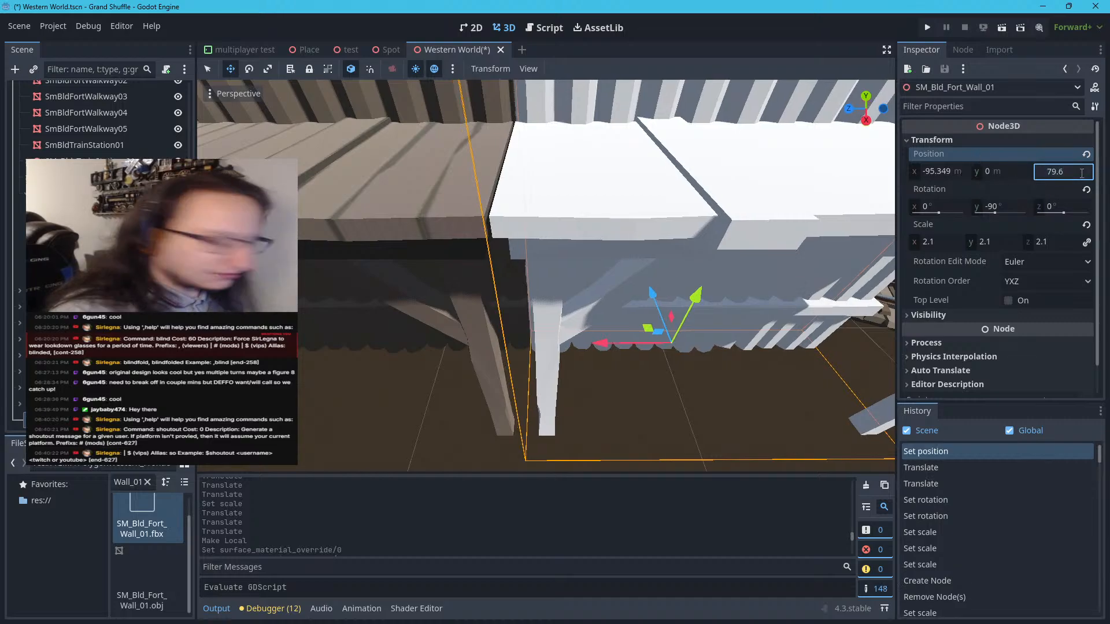
key("BackSpace")
type("7")
key("Return")
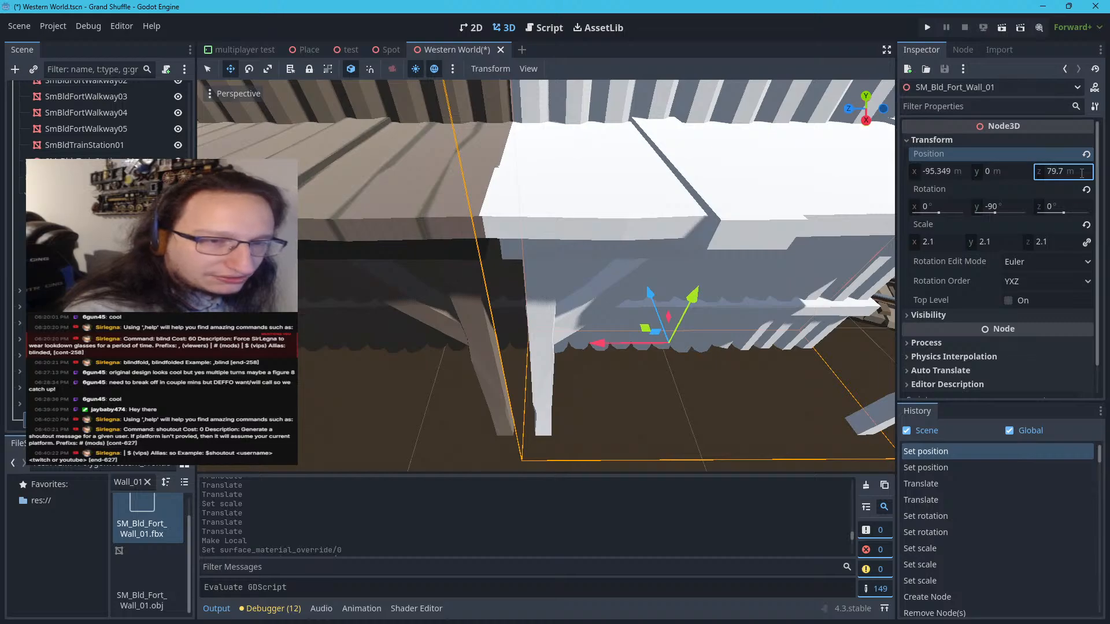
Set the Z position of SM_Bld_Fort_Wall_01 to 79.65 m and check the joint with the textured walkway
left_click(1082, 172)
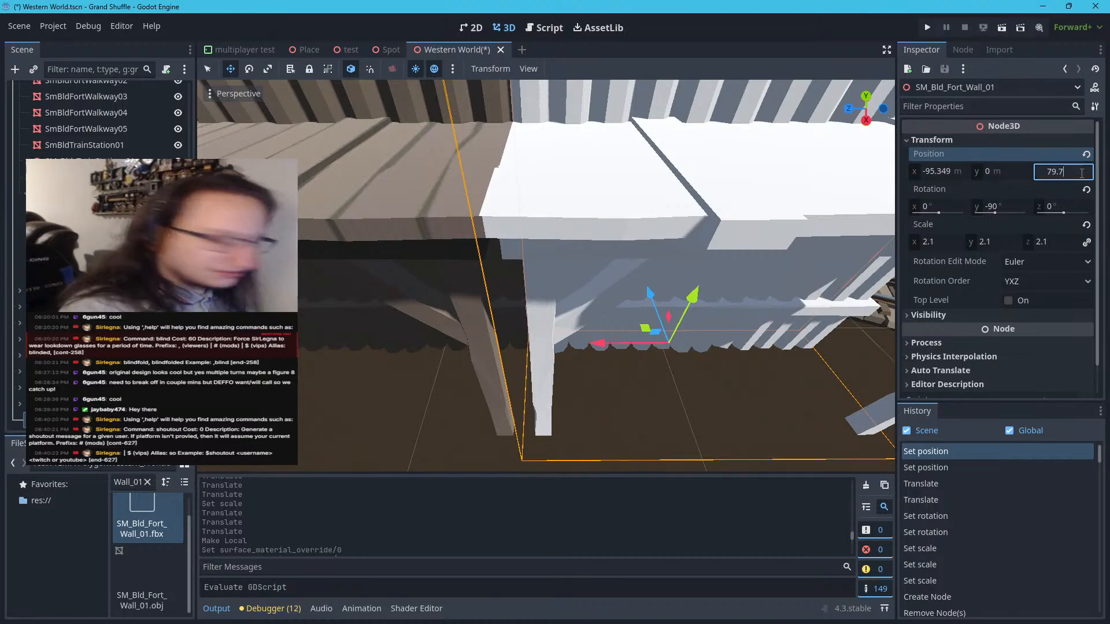
key("BackSpace")
type("6")
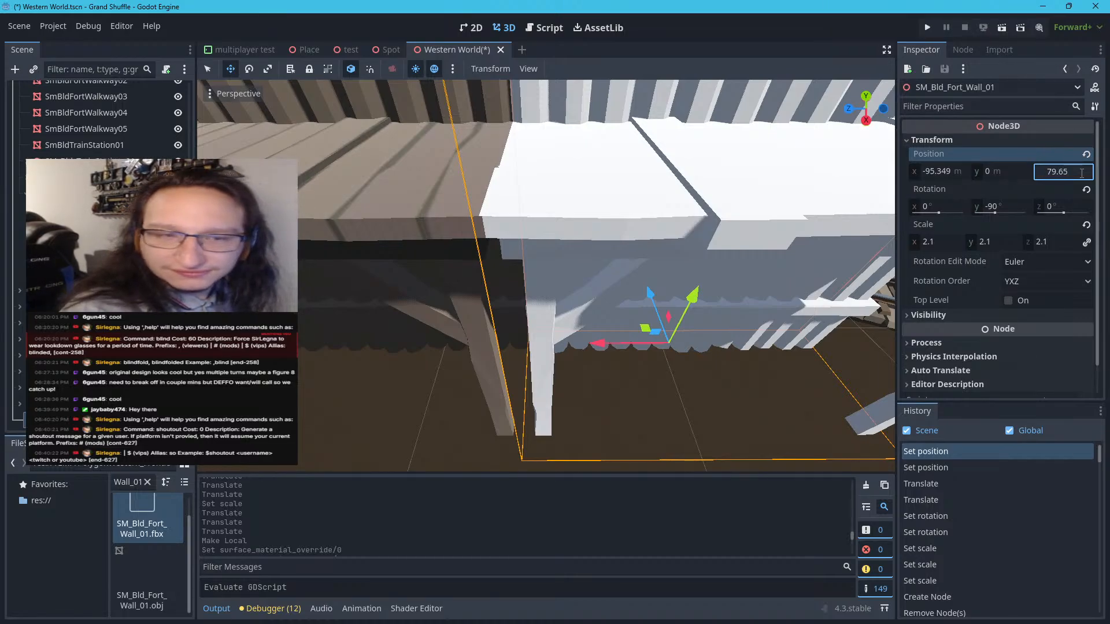
type("5")
key("Return")
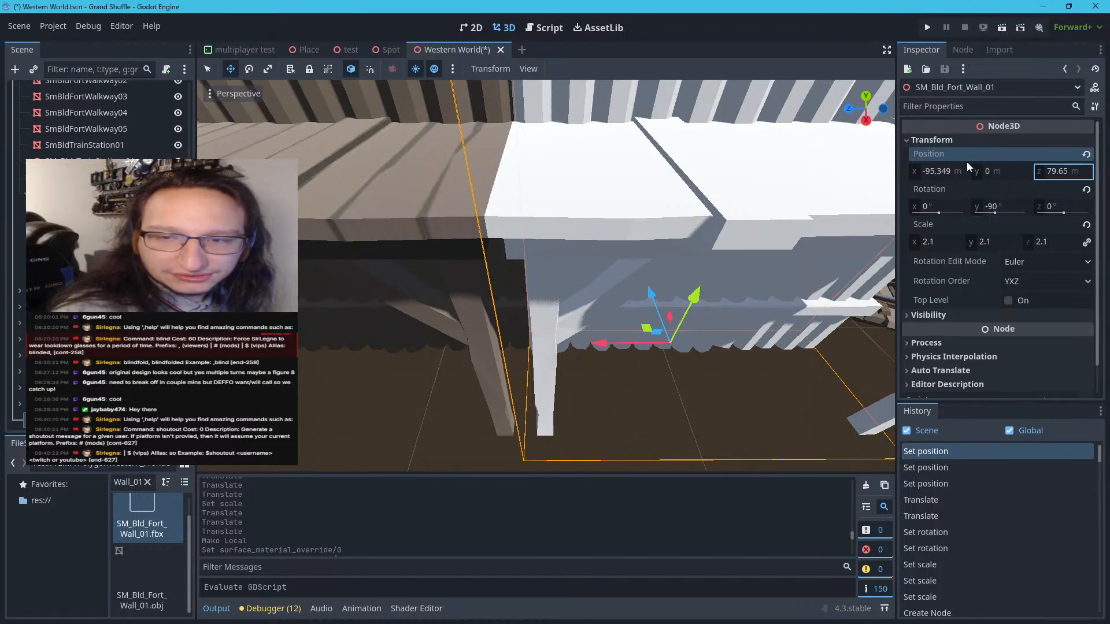
scroll(654, 266, "down", 20)
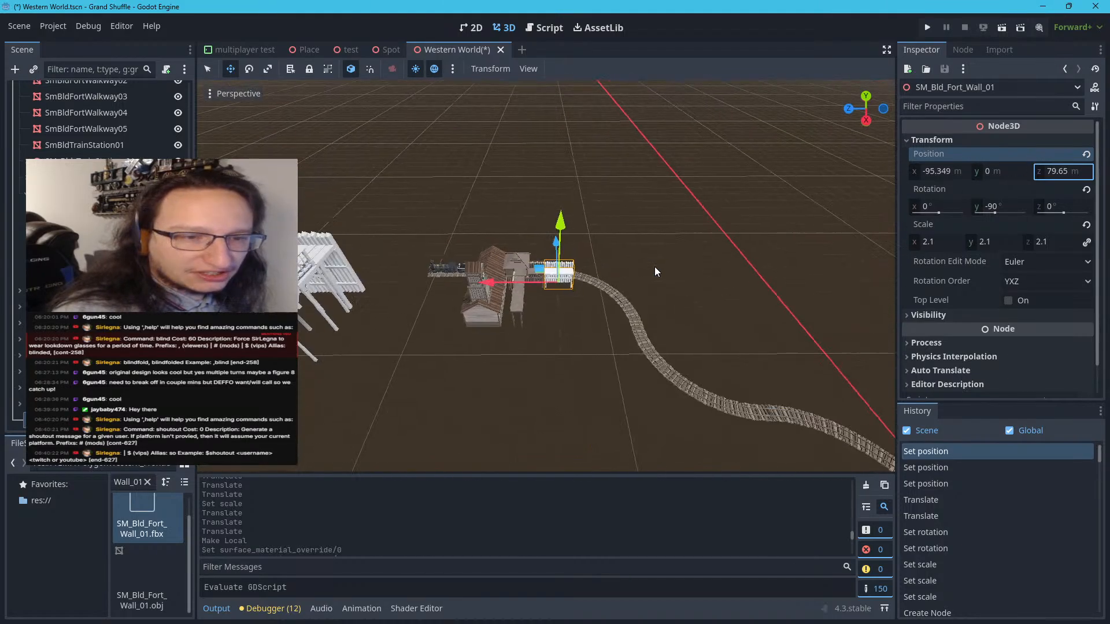
scroll(652, 267, "up", 20)
scroll(657, 266, "down", 5)
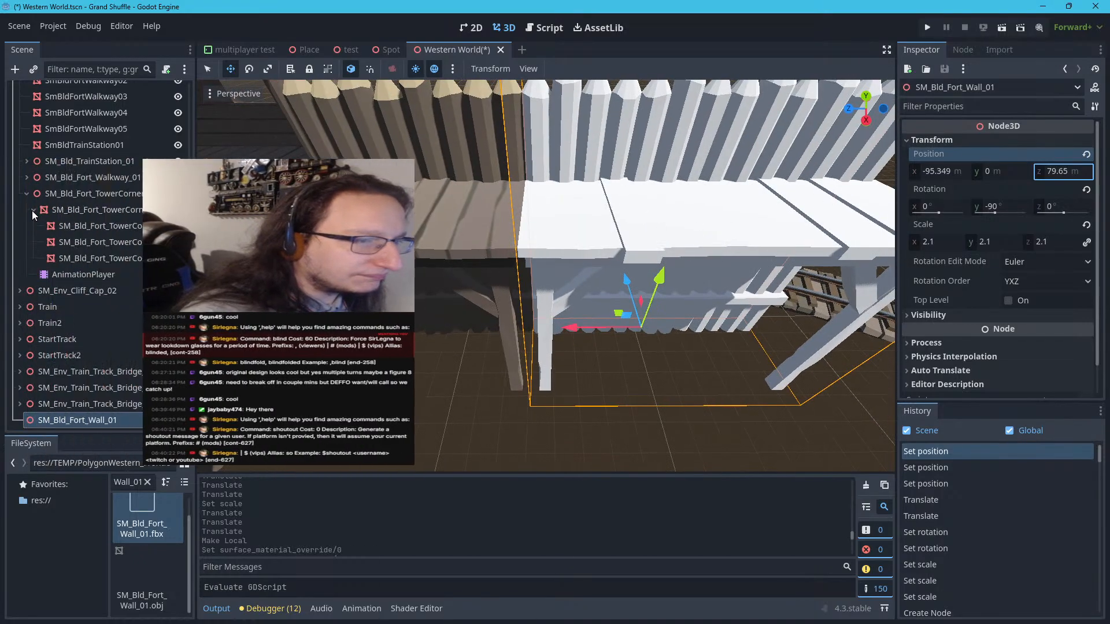
Collapse the SM_Bld_Fort_TowerCorner_01 branch in the scene tree and make SM_Bld_Fort_Wall_01 local
left_click(28, 194)
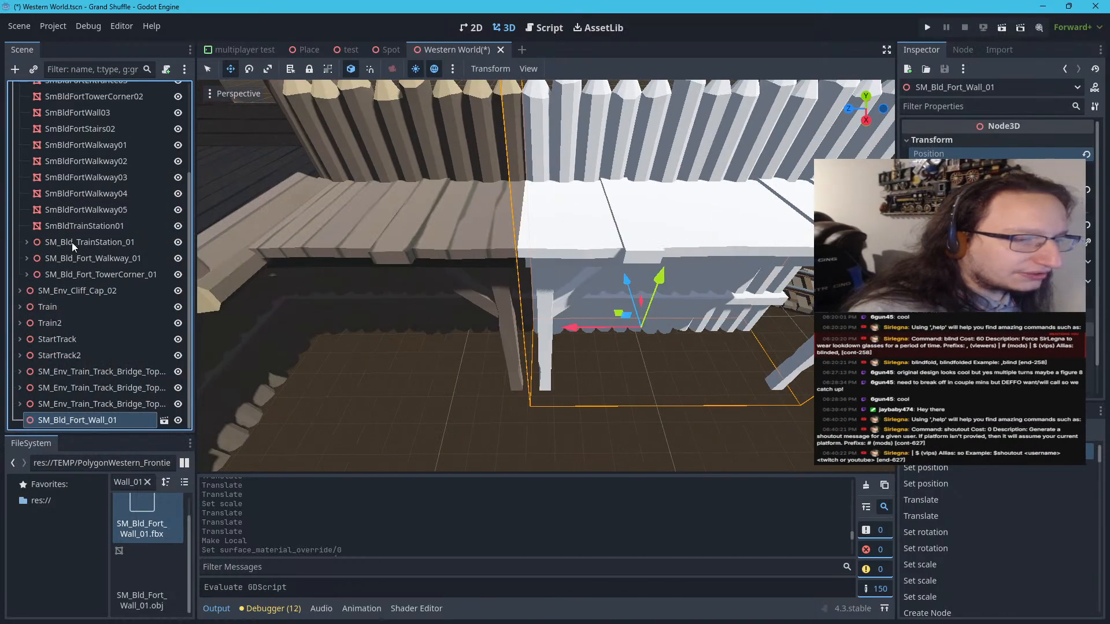
right_click(60, 419)
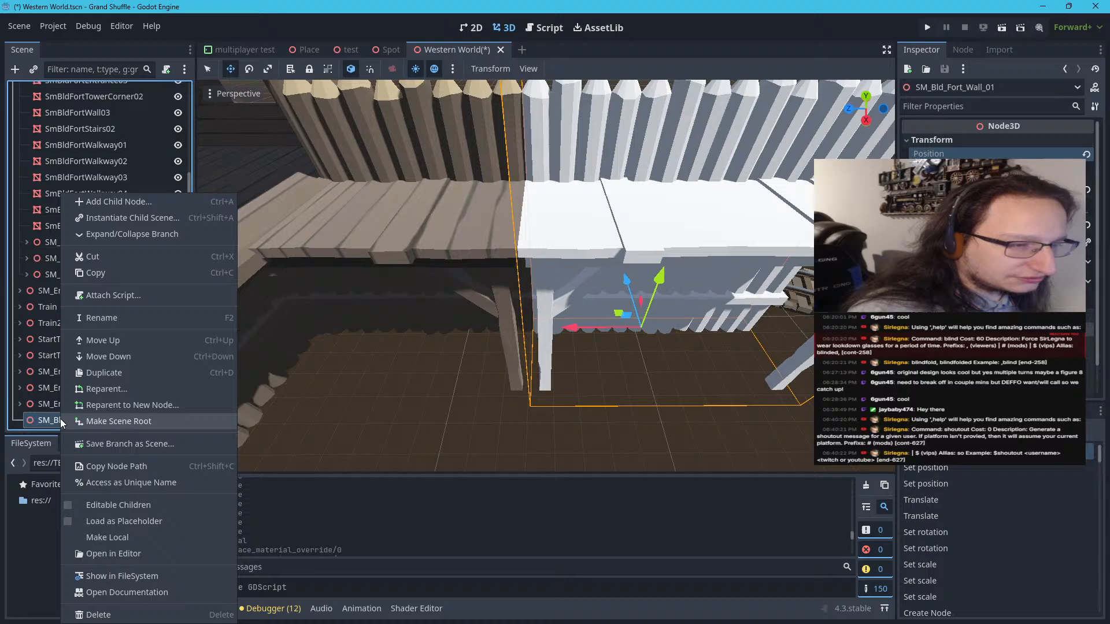
left_click(94, 537)
Select the SM_Bld_Fort_Wall_01 and SM_Bld_Fort_Wall_01_Walkway meshes and try the POLYGON_Western_Pack_Source_Files_v4 material as their surface override
left_click(75, 387)
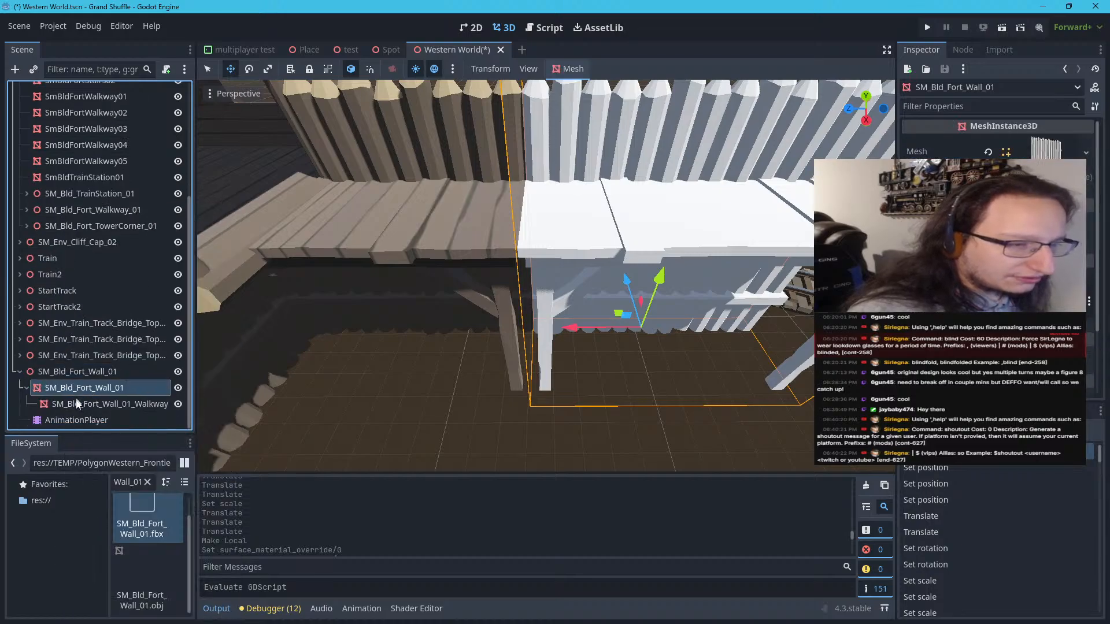
left_click(76, 402, "shift")
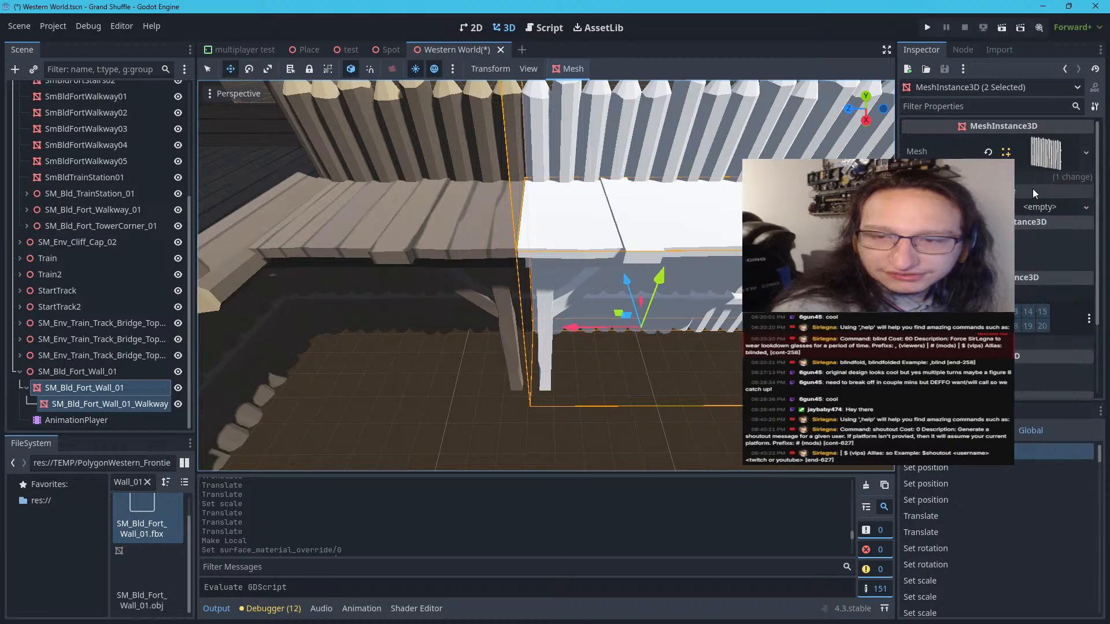
left_click(1039, 207)
left_click(994, 281)
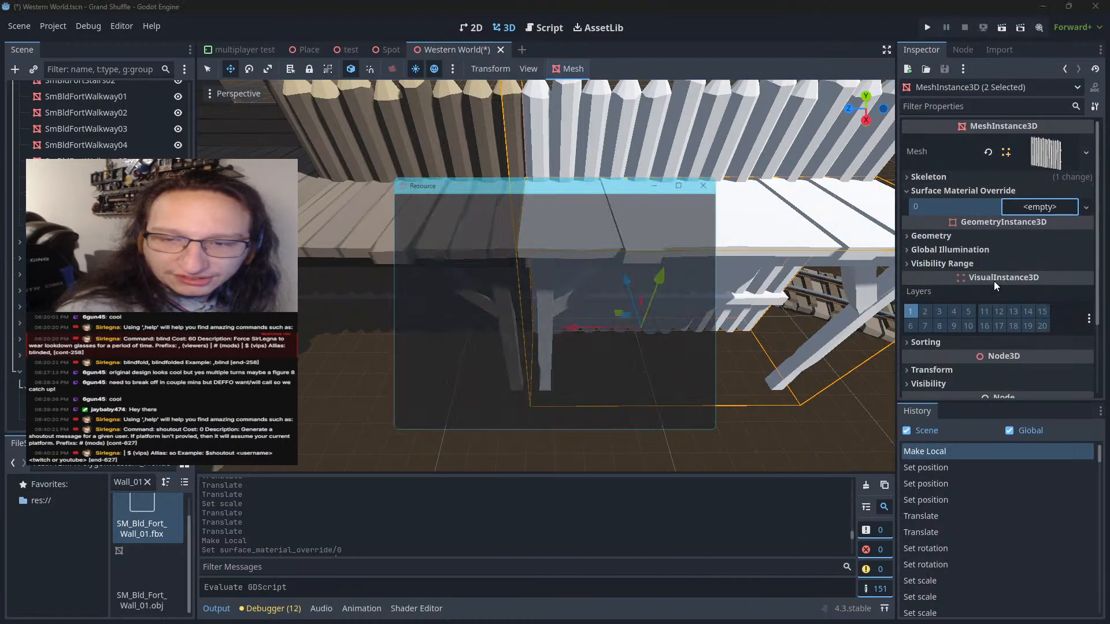
left_click(519, 304)
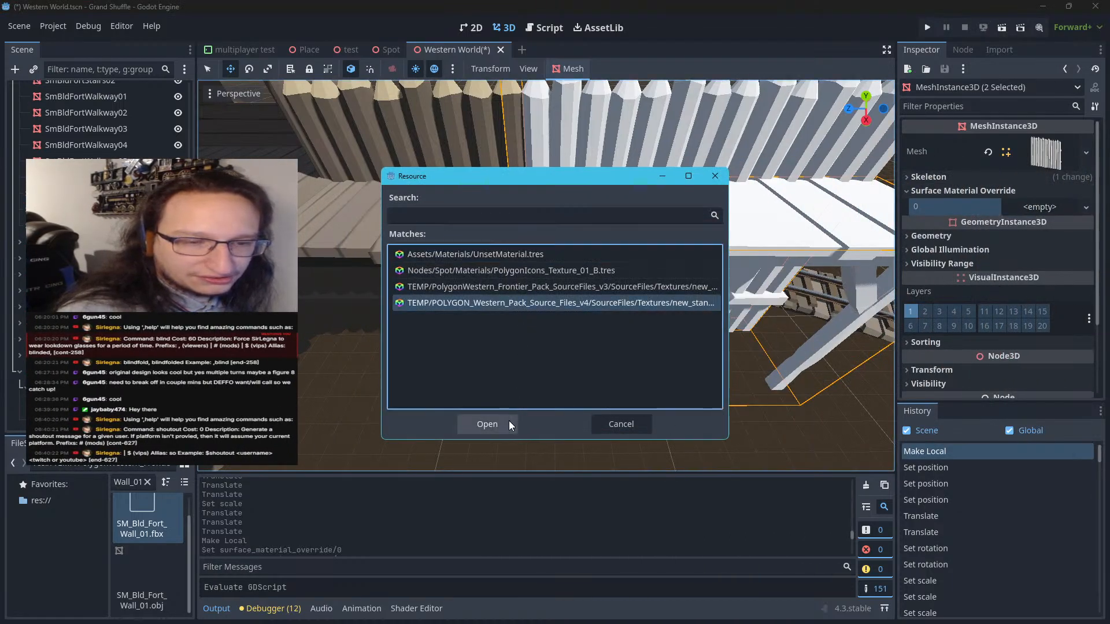
left_click(487, 424)
scroll(521, 366, "down", 8)
scroll(546, 290, "up", 10)
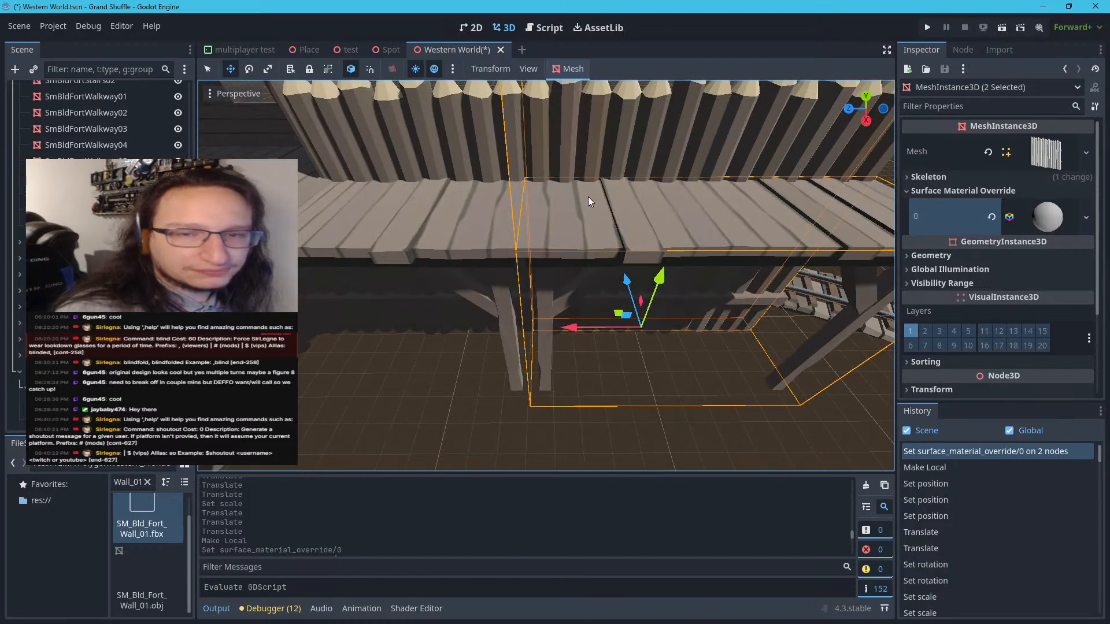
Replace the surface override on both wall meshes with the PolygonWestern_Frontier_Pack_SourceFiles_v3 material
right_click_drag(588, 197, 586, 153)
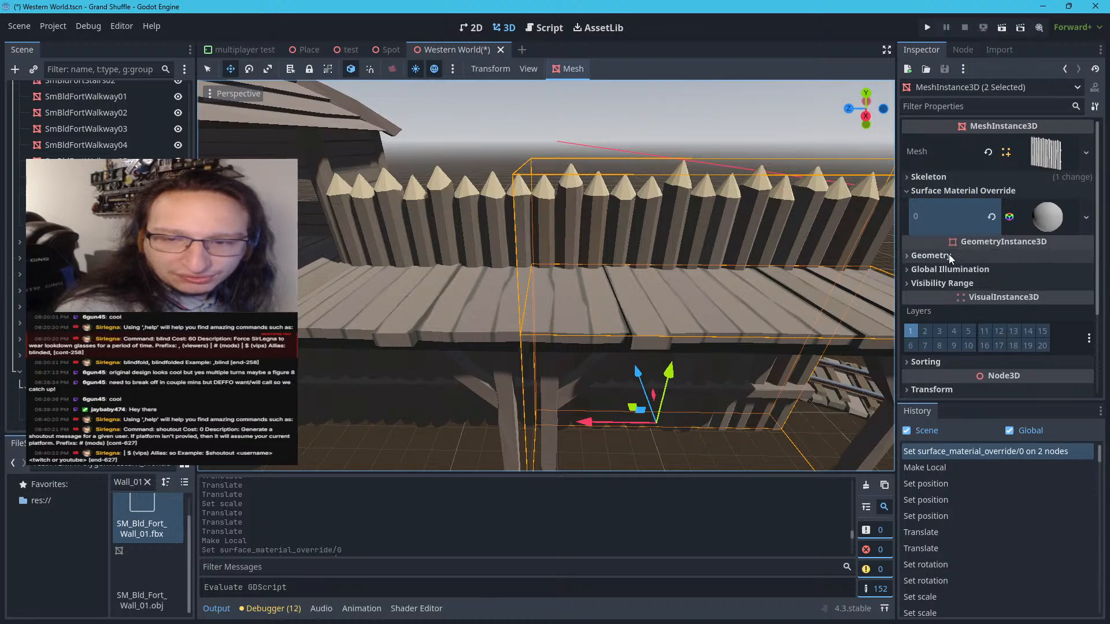
left_click(1087, 216)
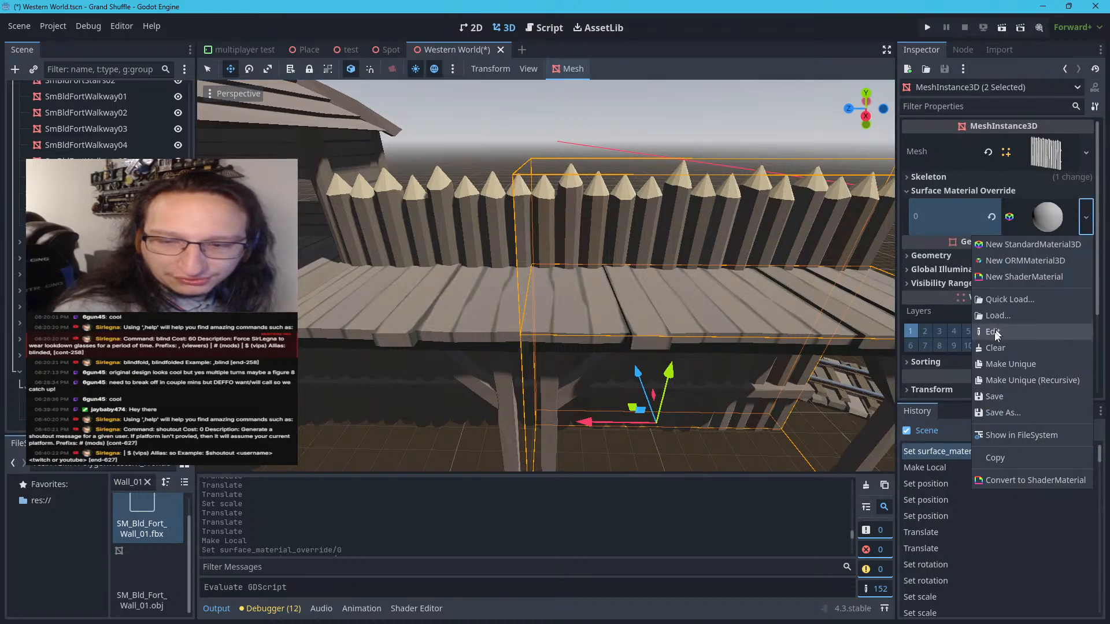
left_click(1001, 300)
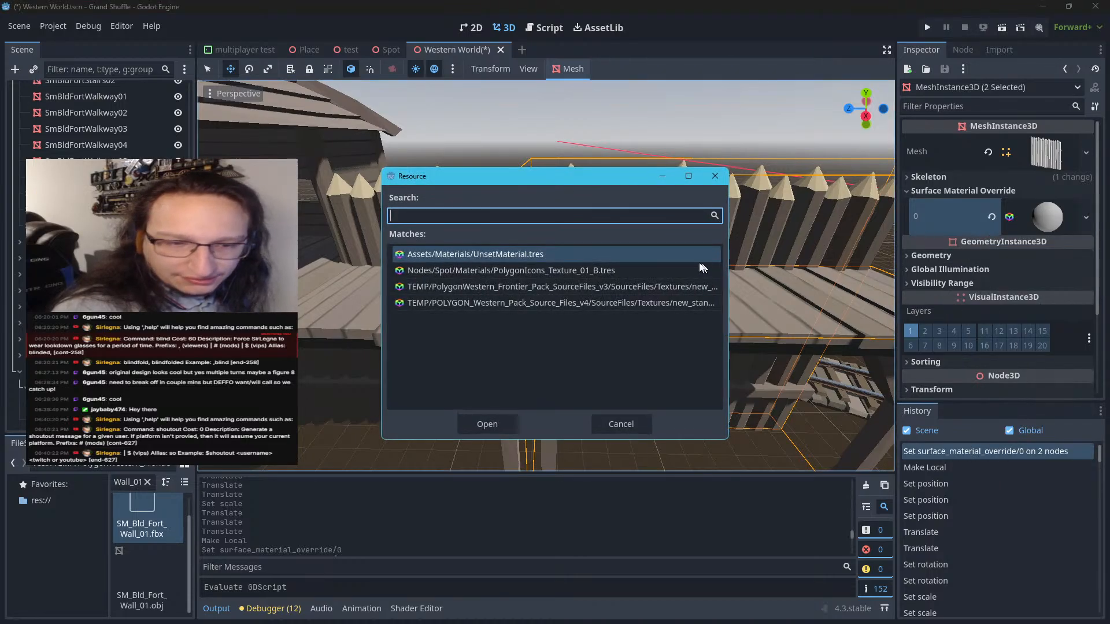
left_click(625, 287)
left_click(491, 424)
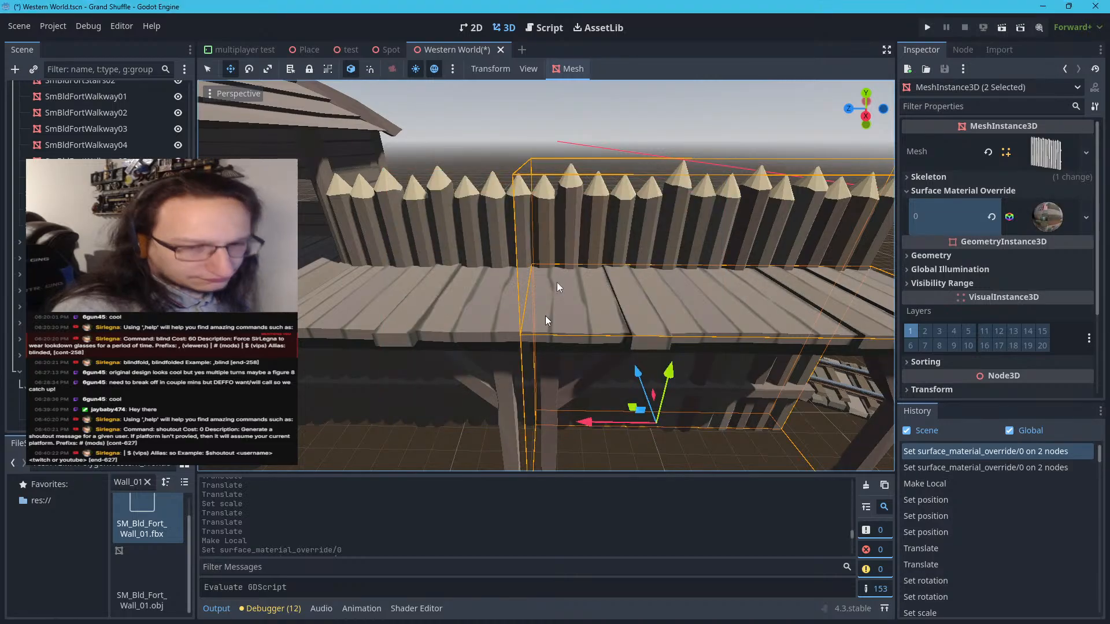
Deselect the wall meshes and examine the textured wall and walkway where they meet the tower corner and the track
left_click(641, 149)
scroll(641, 149, "down", 10)
scroll(633, 188, "up", 20)
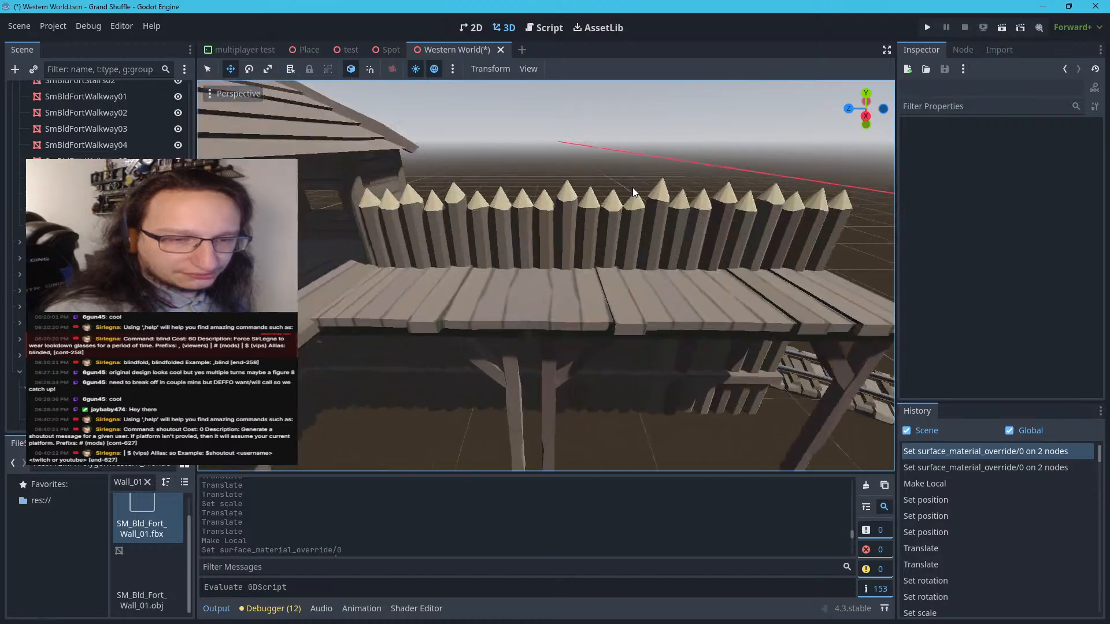
scroll(632, 187, "down", 20)
mouse_move(632, 187)
right_mouse_down()
mouse_move(590, 189)
mouse_move(573, 203)
mouse_move(543, 188)
mouse_move(471, 185)
mouse_move(385, 219)
mouse_move(434, 196)
mouse_move(503, 194)
mouse_move(537, 161)
mouse_move(444, 92)
mouse_move(464, 122)
mouse_move(565, 154)
mouse_move(584, 165)
mouse_move(580, 179)
mouse_move(740, 176)
mouse_move(749, 162)
mouse_move(618, 182)
right_mouse_up()
key("d")
key("w")
key("d")
key("s")
key("w")
key("d")
key("w")
key("a")
key("a")
key("a")
key("s")
key("w")
key("w")
key("w")
key("w")
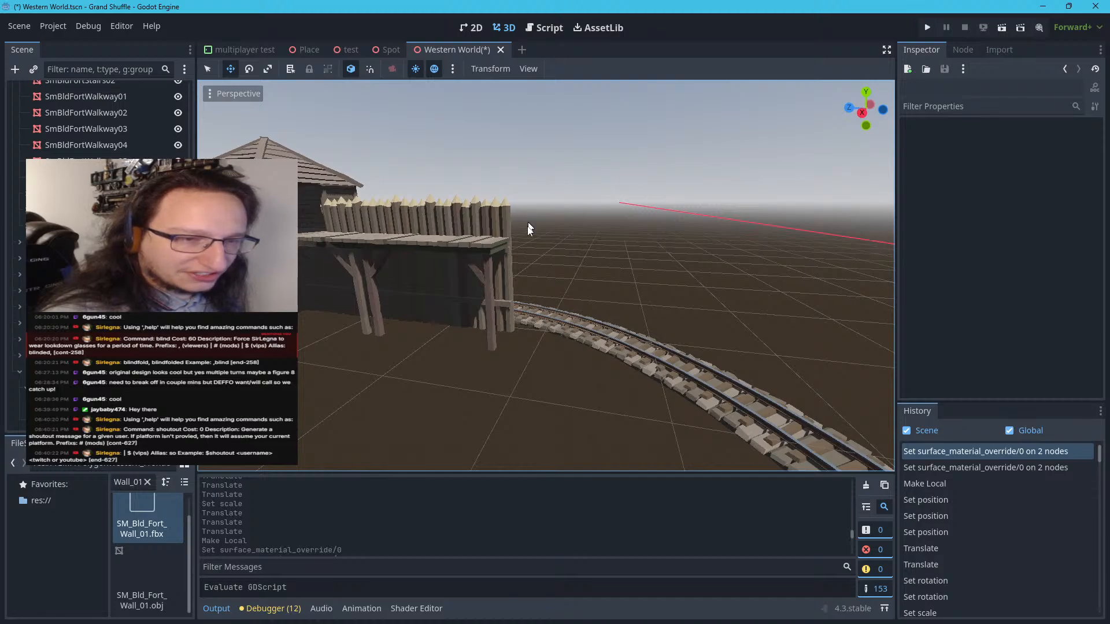
Duplicate the SM_Bld_Fort_Wall_01 parent node and collapse the original's branch in the scene tree
left_click(490, 241)
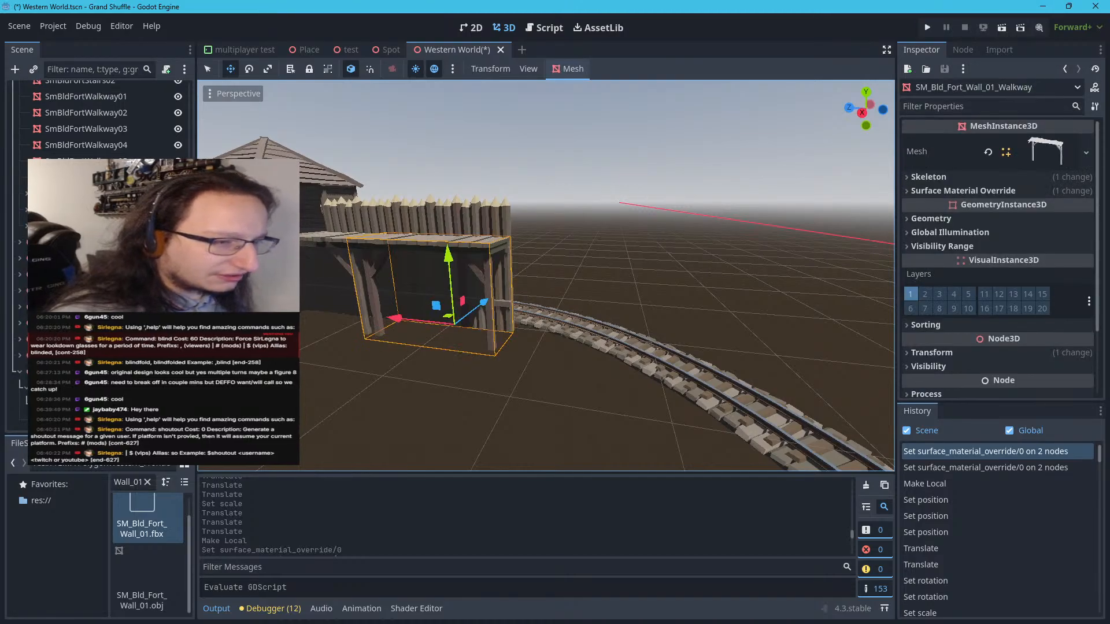
left_click(27, 388)
left_click(45, 384)
right_click(47, 386)
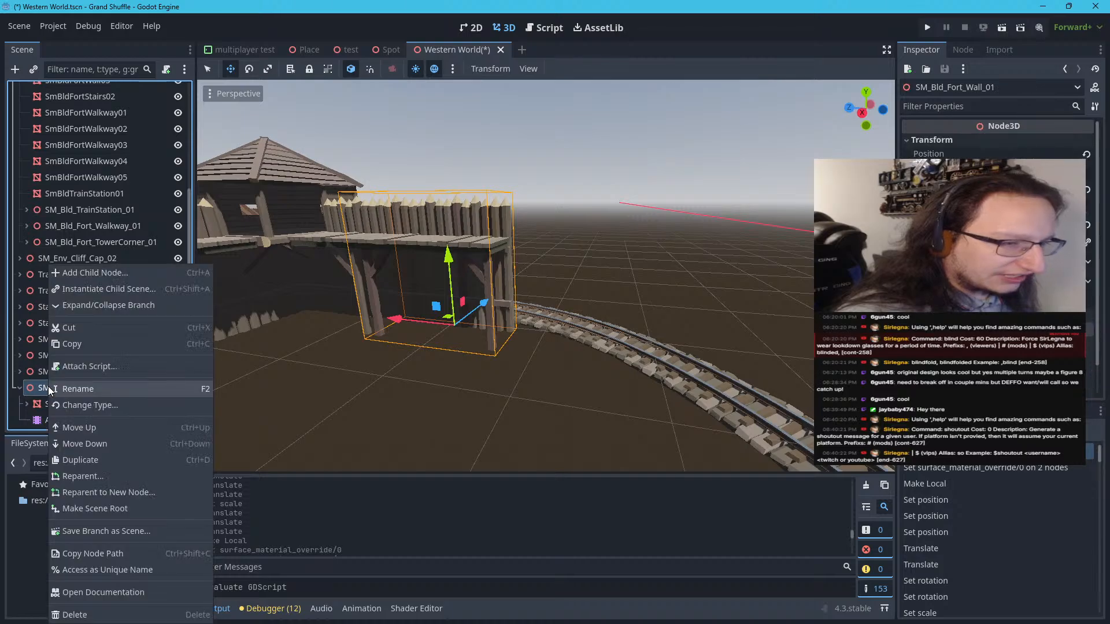
left_click(102, 460)
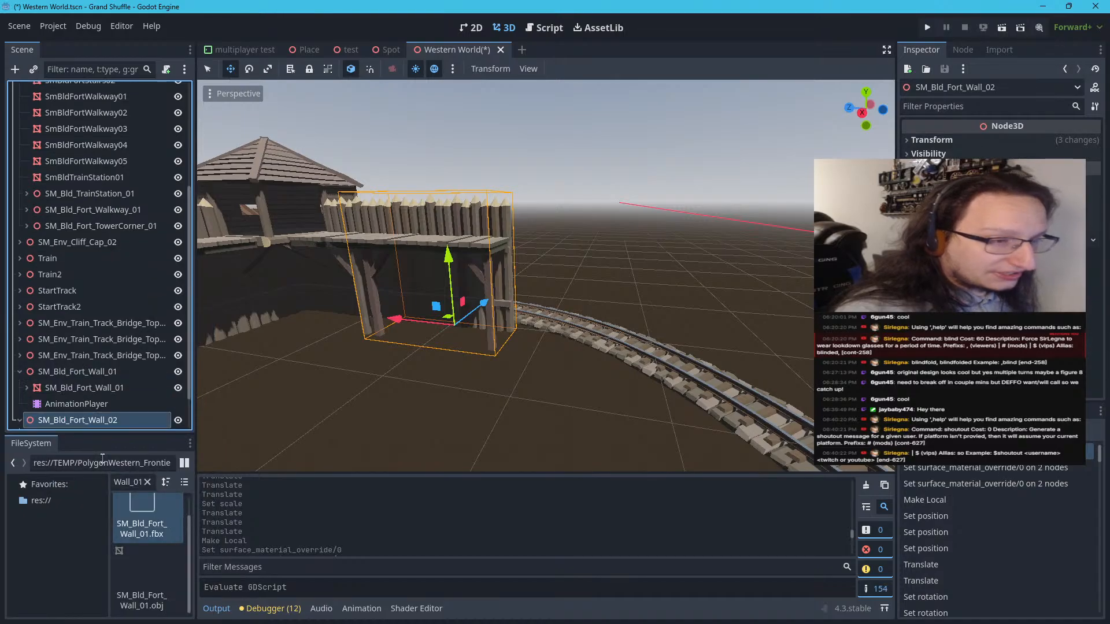
left_click(20, 372)
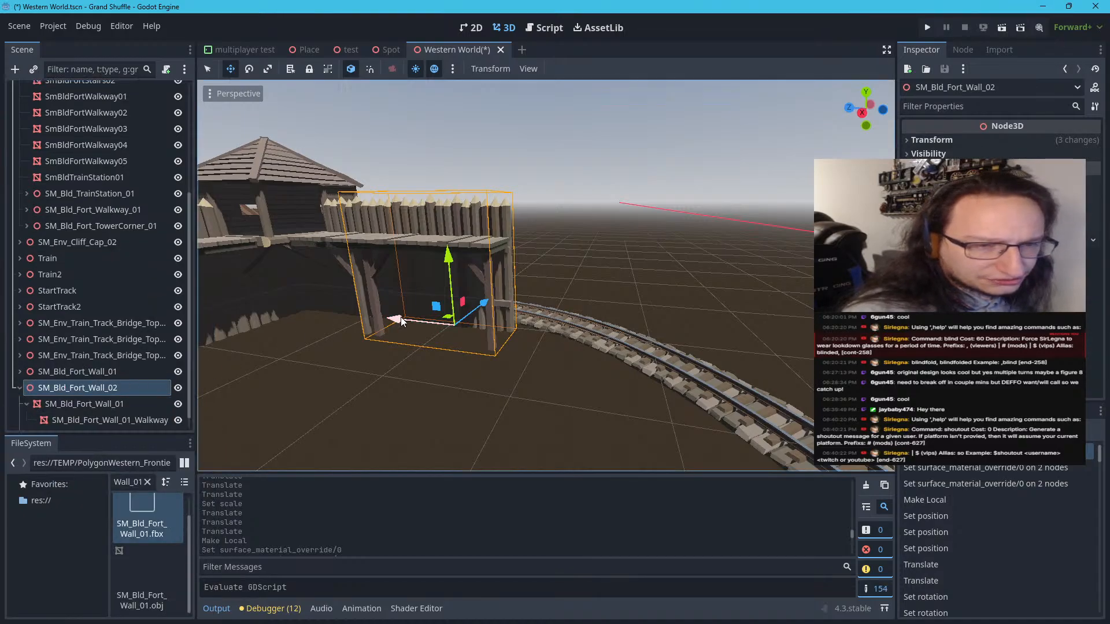
Try moving the duplicate wall SM_Bld_Fort_Wall_02 along the X axis and undo the move
left_click_drag(401, 317, 512, 372)
key("ctrl+z")
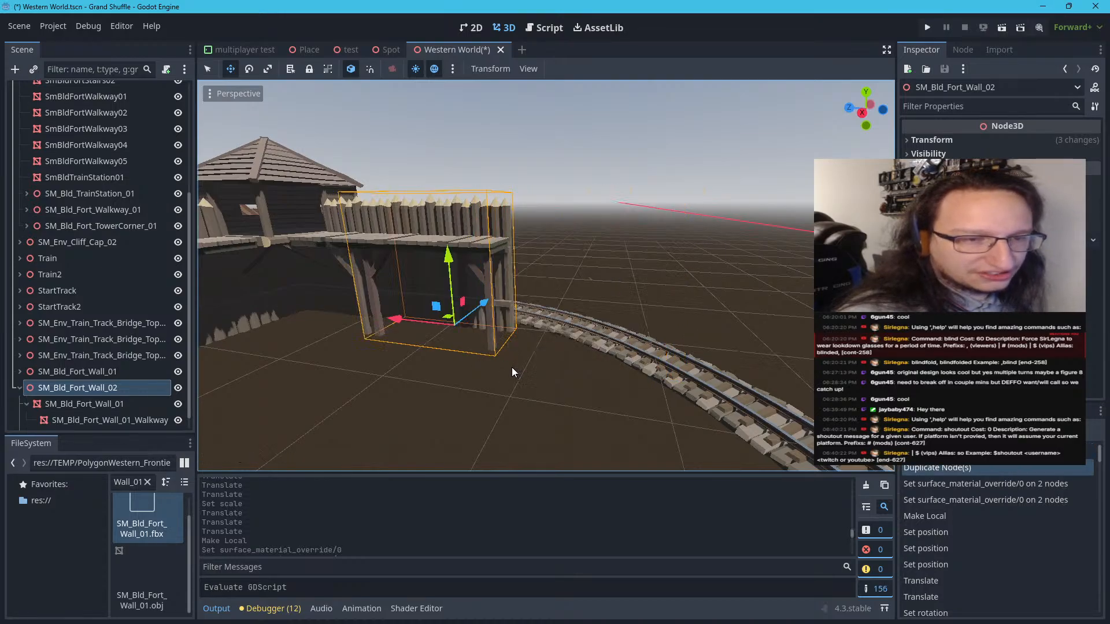
right_click_drag(512, 366, 509, 366)
key("d")
scroll(510, 370, "down", 3)
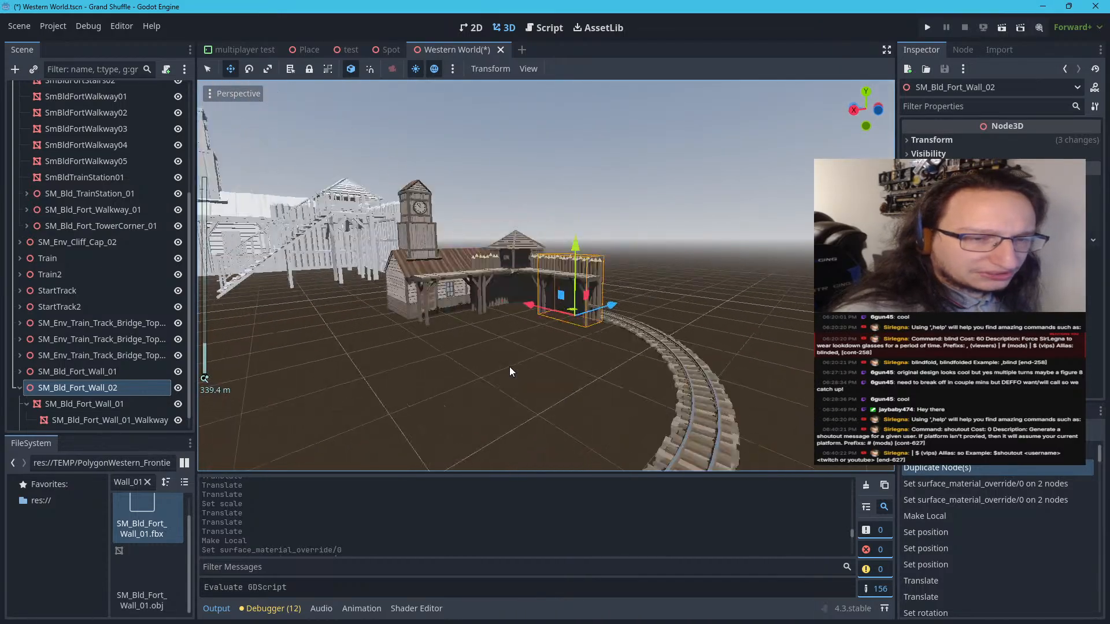
scroll(510, 371, "up", 3)
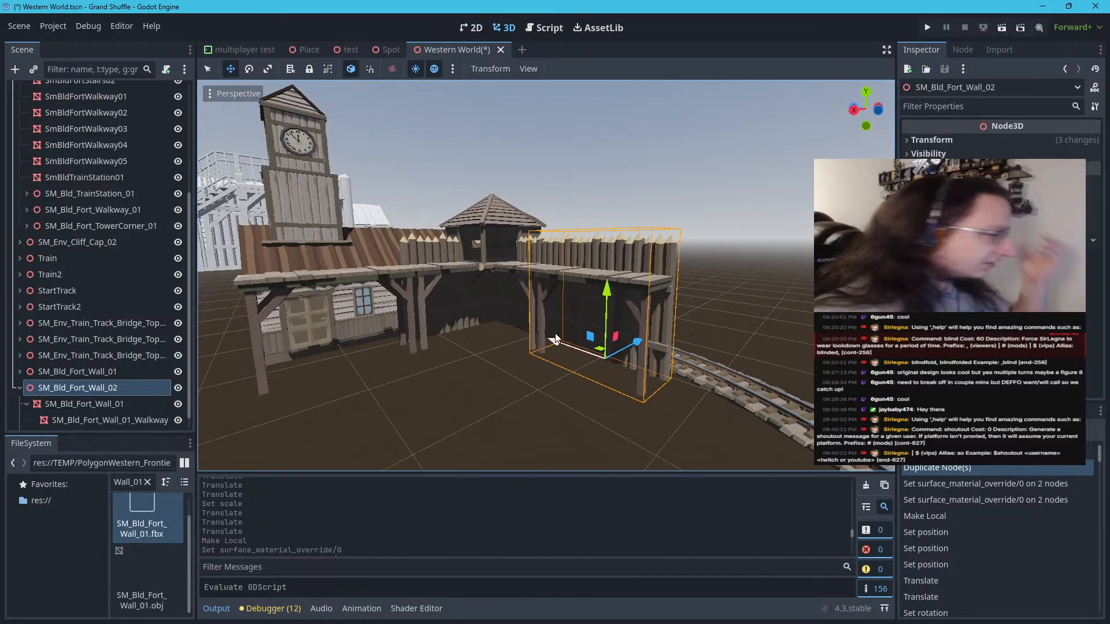
scroll(552, 337, "down", 3)
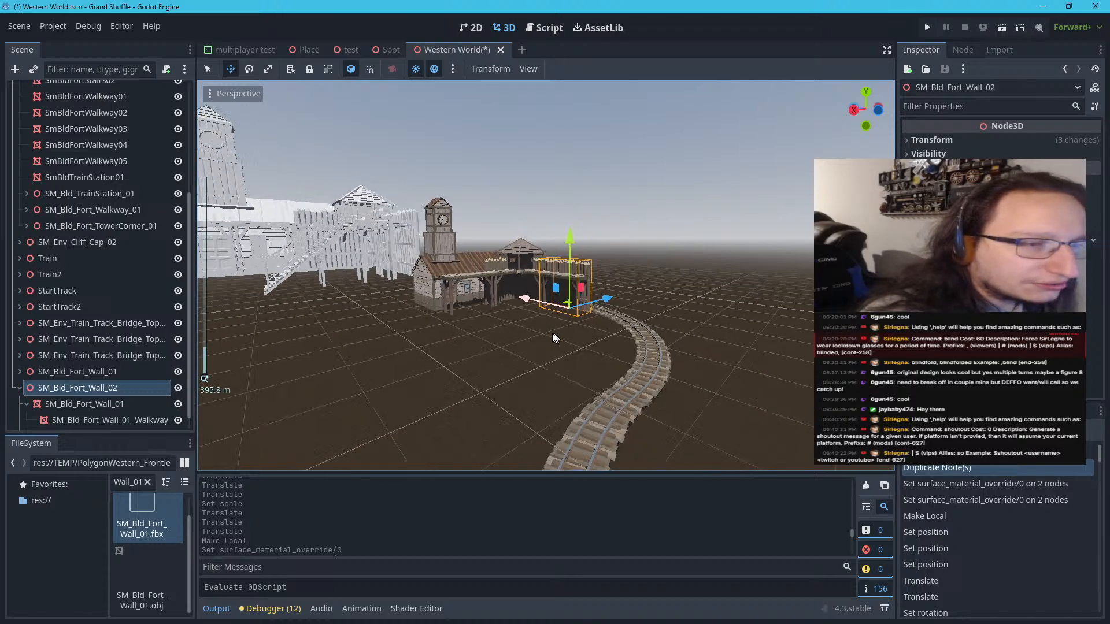
Locate the untextured fort's staircase and select SmBldFortStairs02 under Fort Town as the reference piece
right_click_drag(552, 337, 505, 333)
scroll(506, 333, "up", 1)
scroll(504, 328, "up", 3)
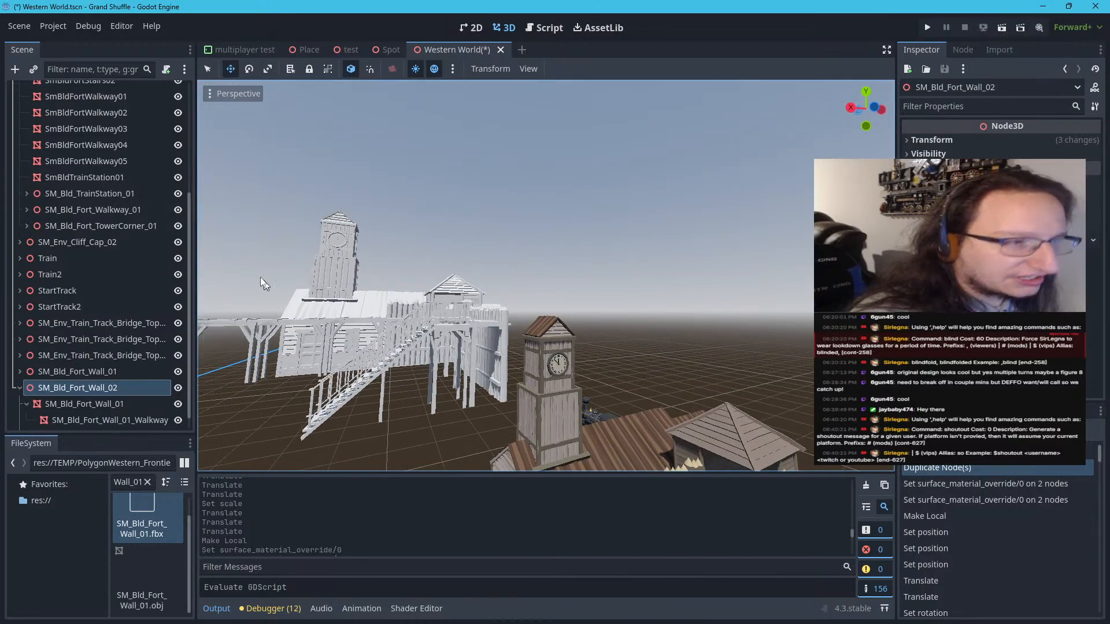
scroll(59, 289, "up", 5)
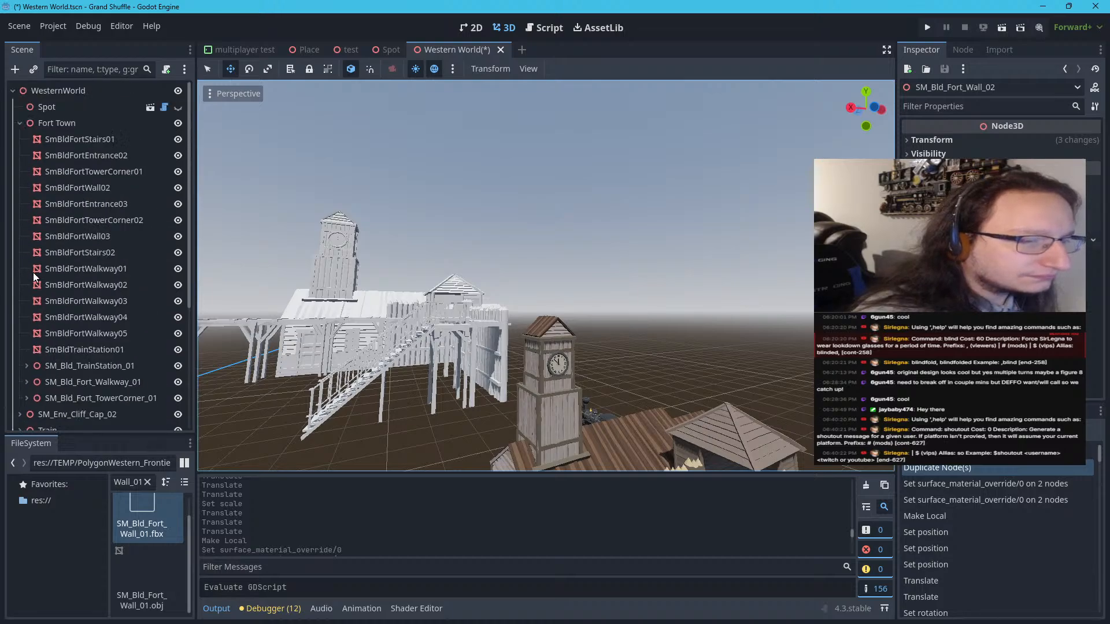
scroll(54, 324, "down", 2)
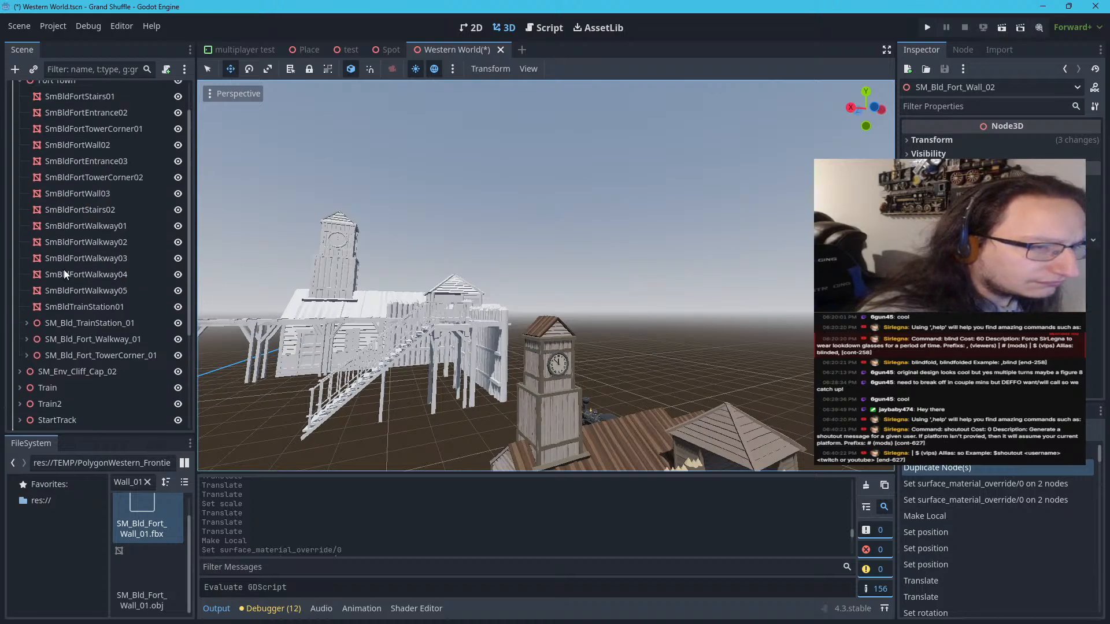
left_click(67, 208)
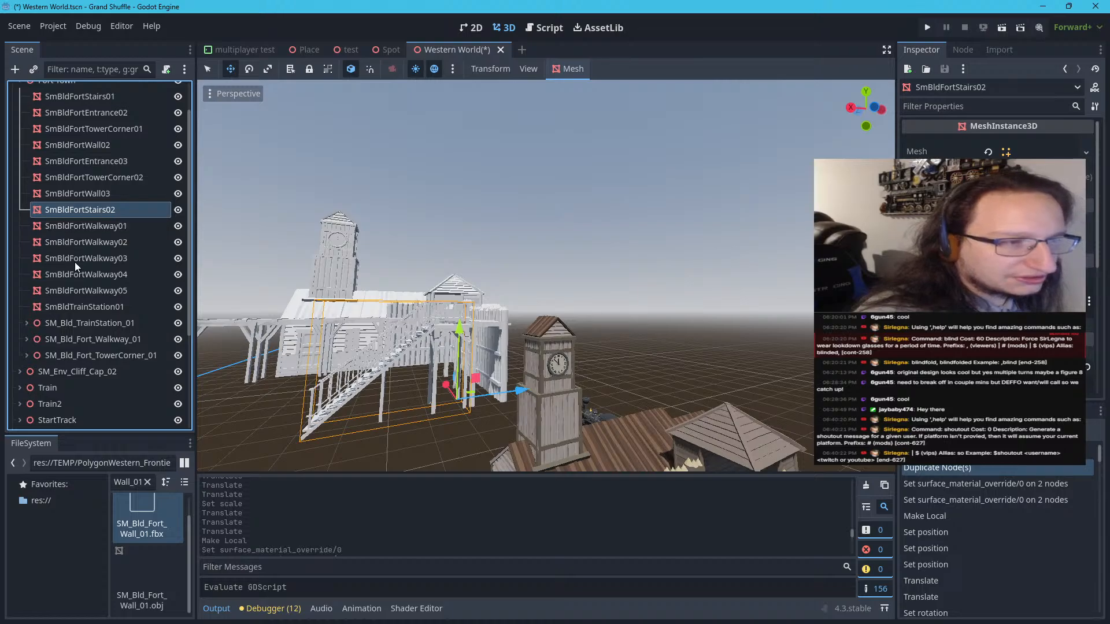
Filter the project files by SM_BLD_FORT_ST to find the fort stairs model
left_click(148, 482)
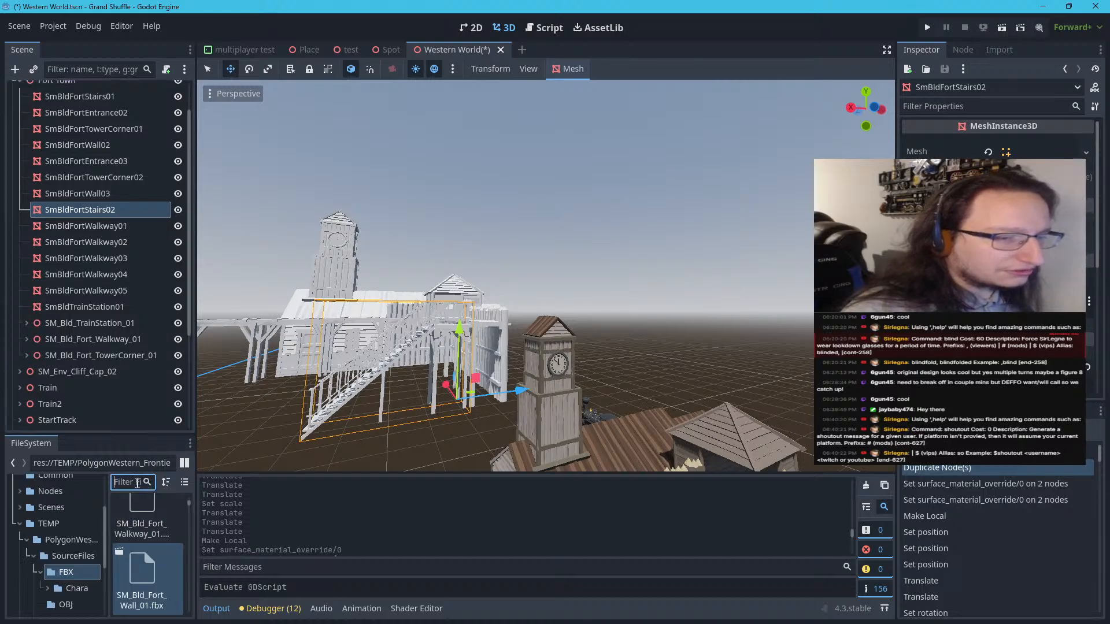
type("SM_Bu")
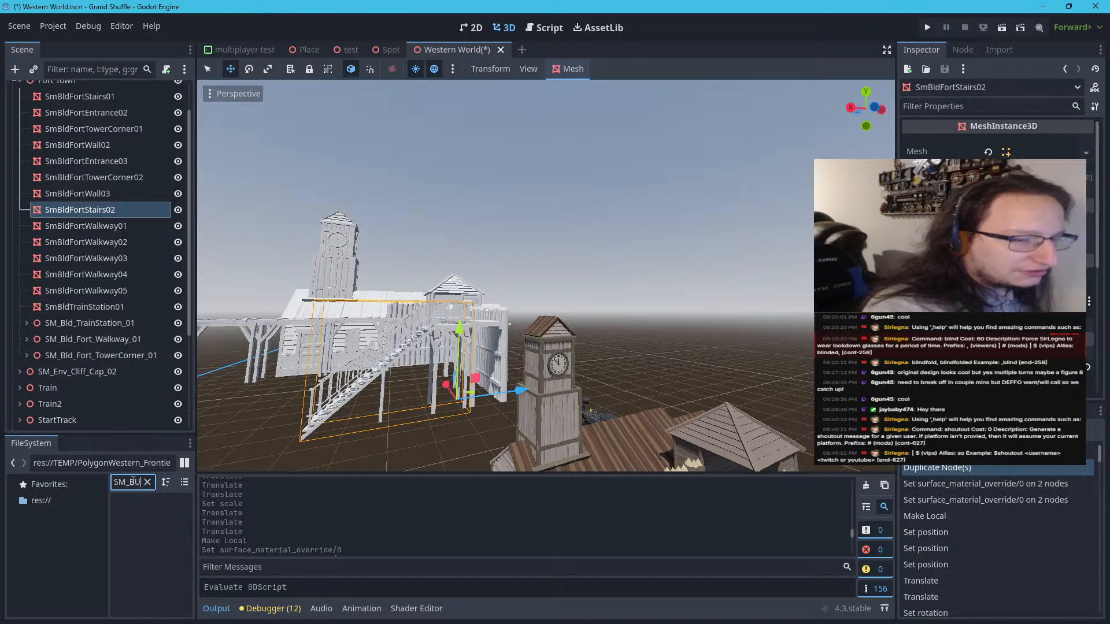
key("BackSpace")
type("l")
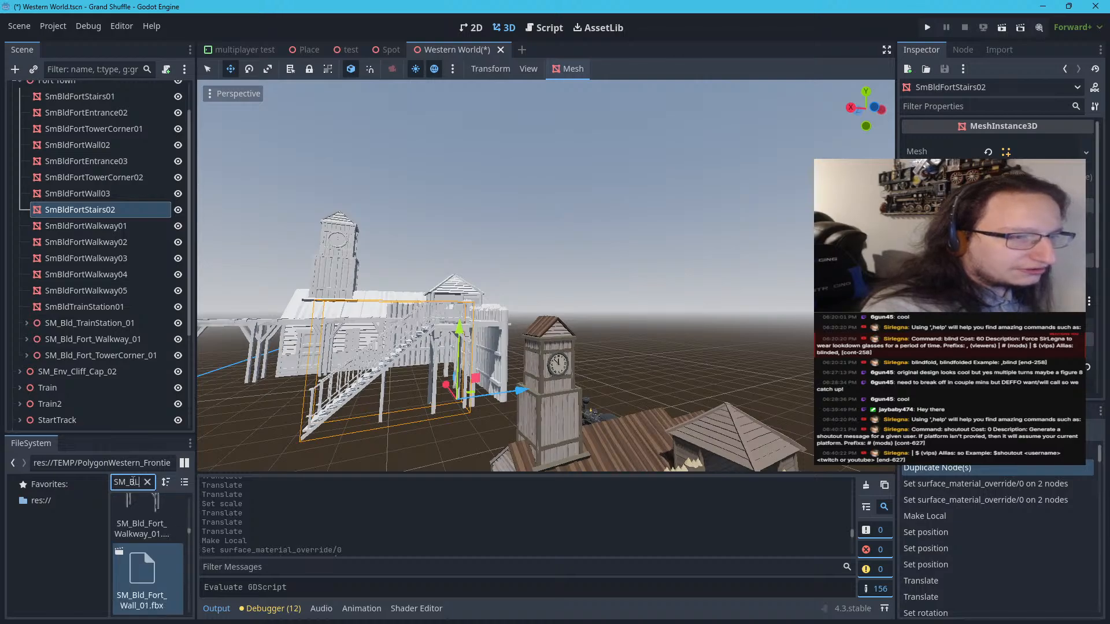
type("D_FORT")
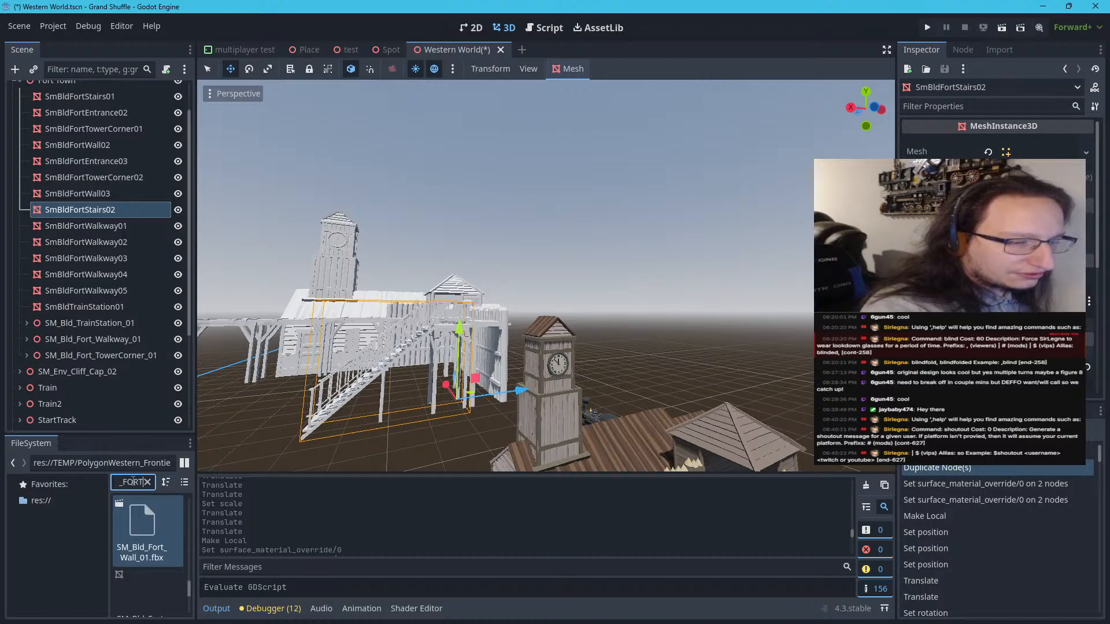
type("_ST")
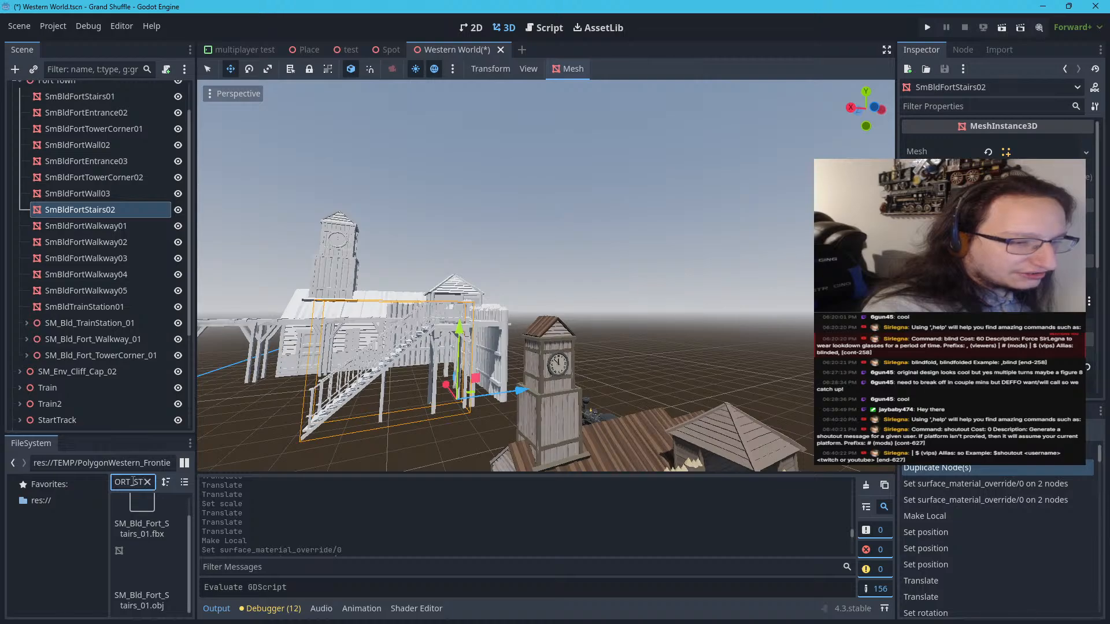
Place SM_Bld_Fort_Stairs_01.fbx on the ground in front of the textured fort wall
scroll(607, 349, "down", 6)
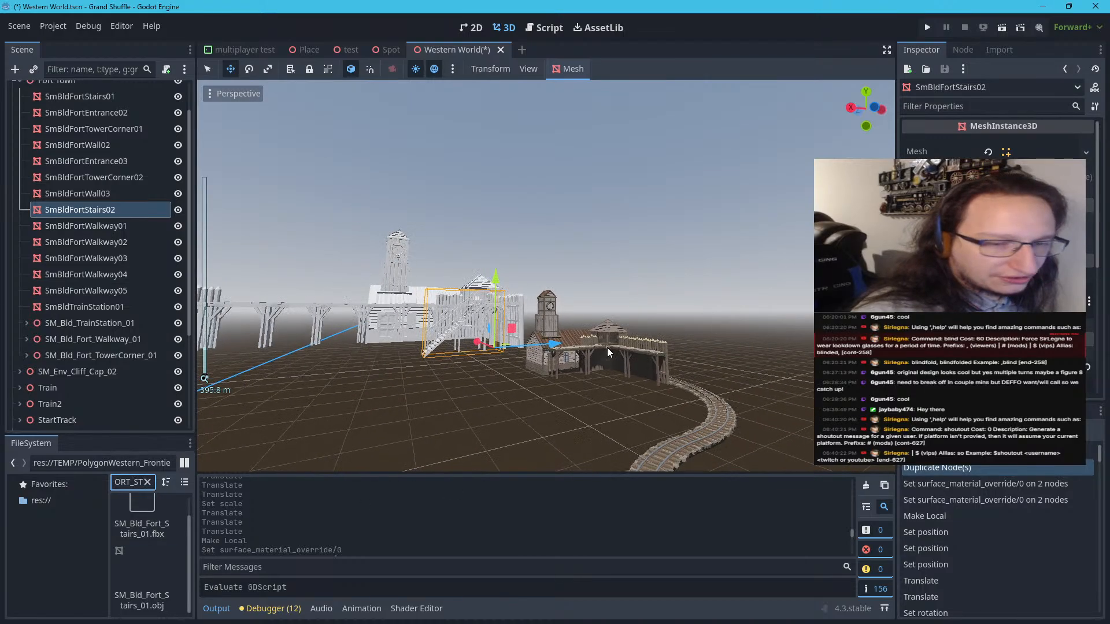
key("w")
right_click_drag(607, 348, 622, 253)
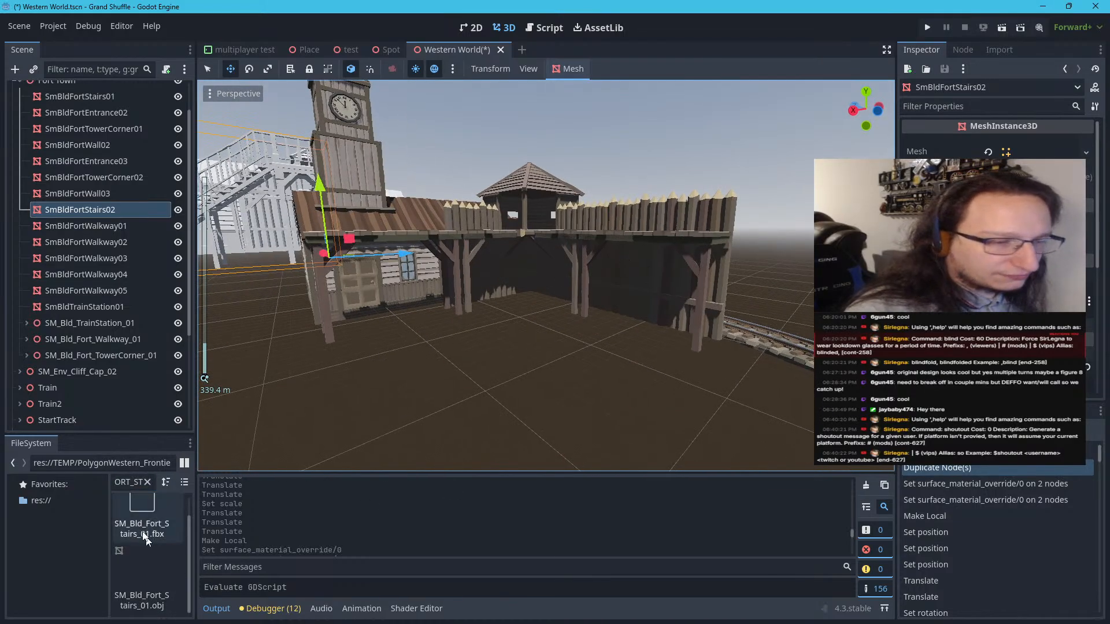
left_click_drag(145, 523, 569, 347)
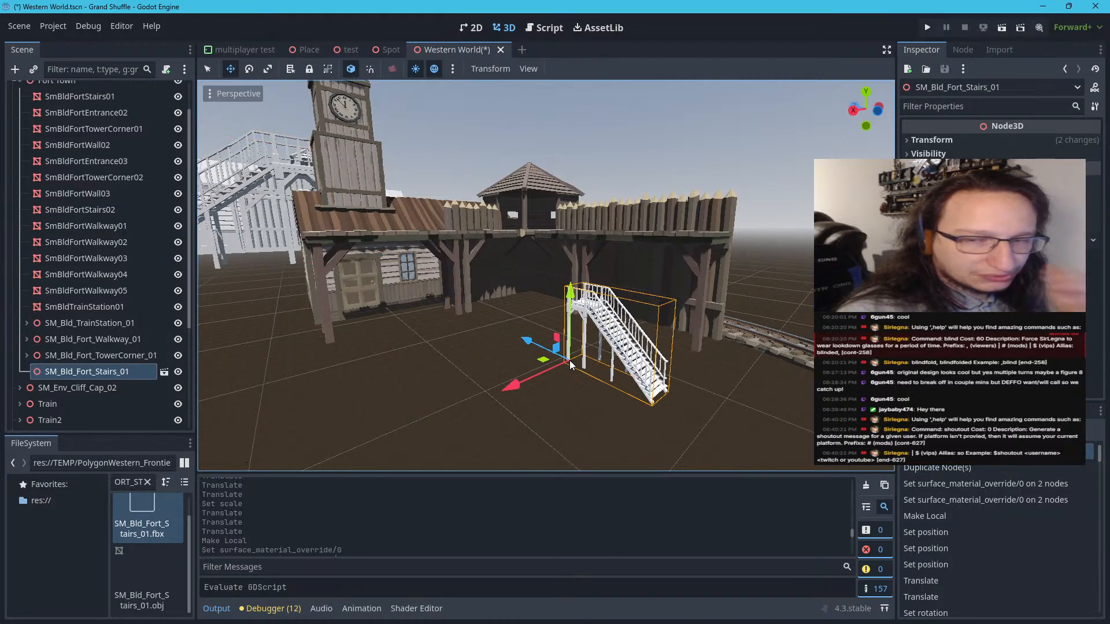
Set the scale of SM_Bld_Fort_Stairs_01 to 21 on all axes and check its size against the walkway
left_click(954, 140)
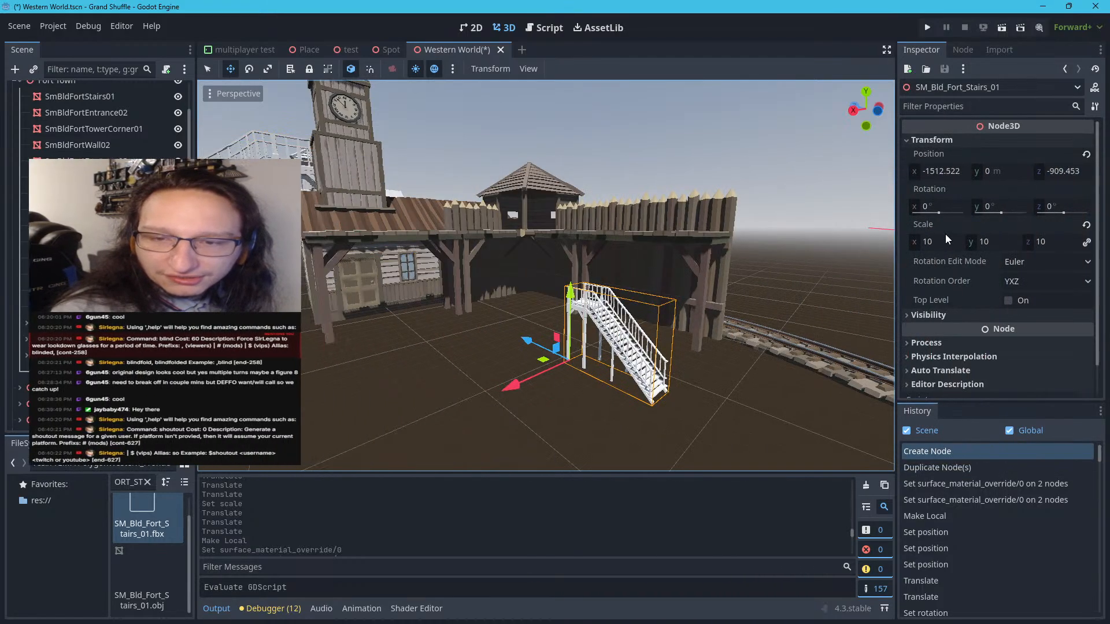
left_click(943, 241)
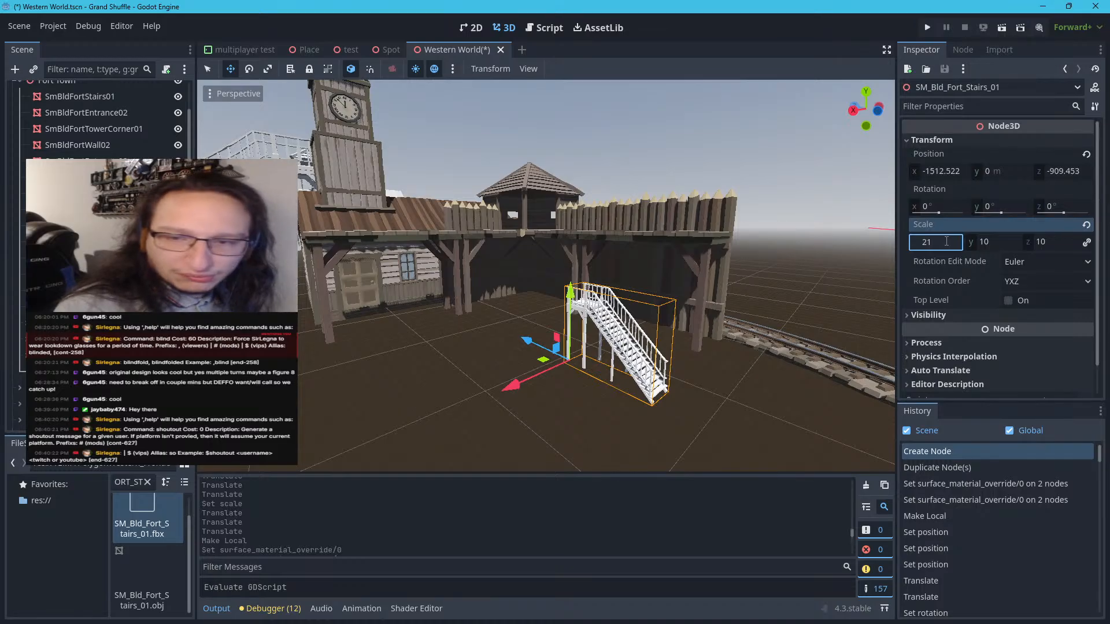
type("21")
key("Return")
scroll(681, 242, "down", 15)
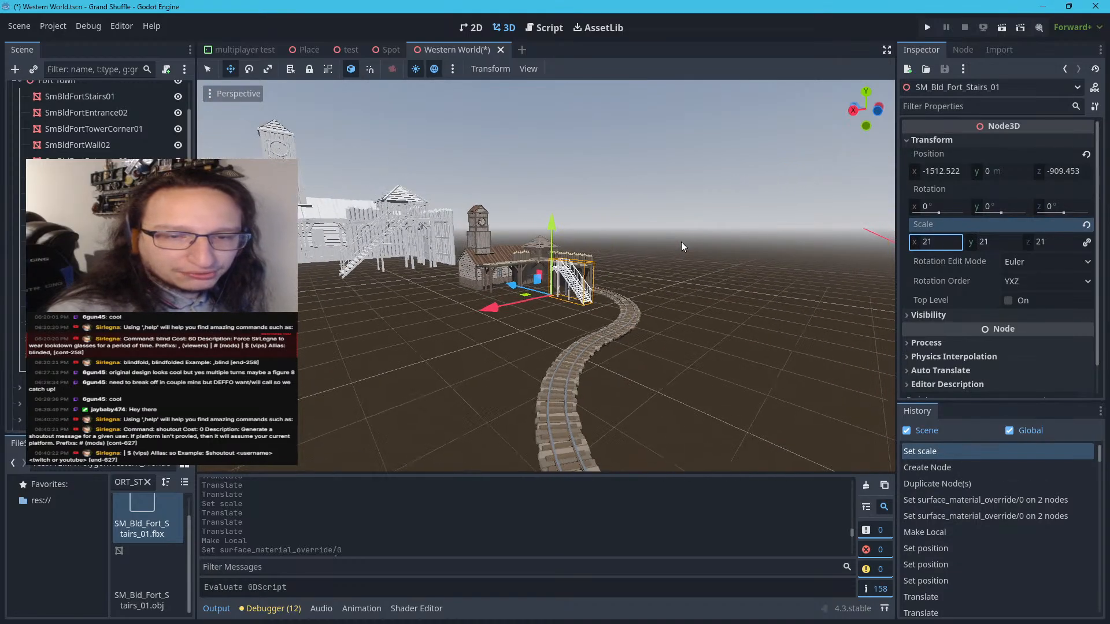
scroll(681, 242, "up", 15)
right_click_drag(685, 241, 689, 226)
scroll(684, 241, "down", 10)
scroll(702, 224, "up", 10)
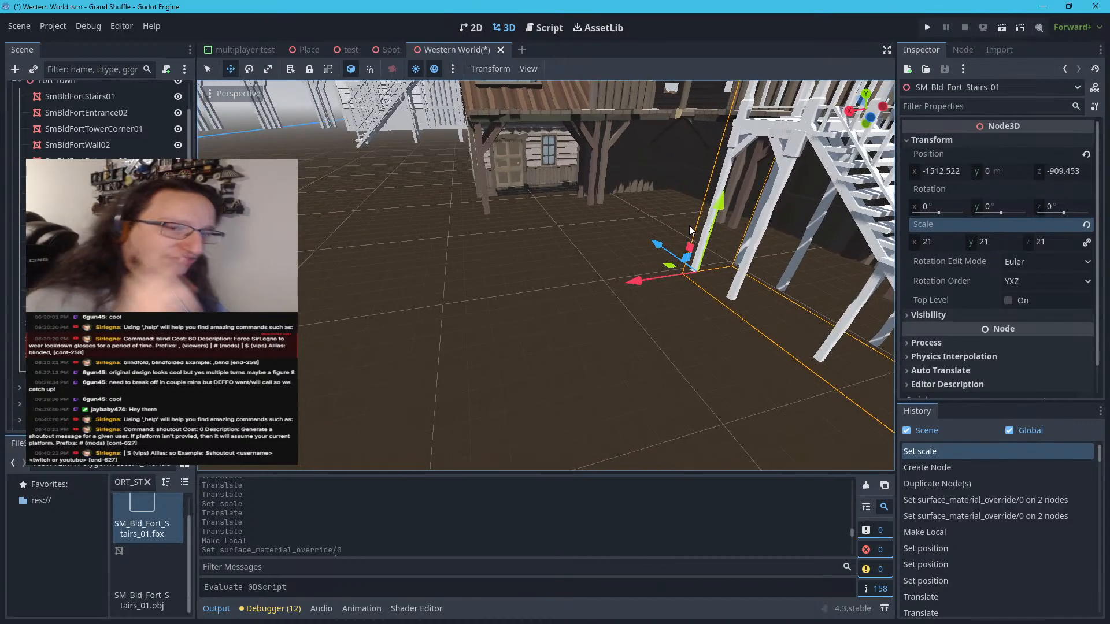
Rotate SM_Bld_Fort_Stairs_01 to -90° around the Y axis
key("s")
mouse_move(689, 226)
right_mouse_down()
mouse_move(633, 215)
mouse_move(688, 209)
mouse_move(689, 226)
right_mouse_up()
key("d")
key("d")
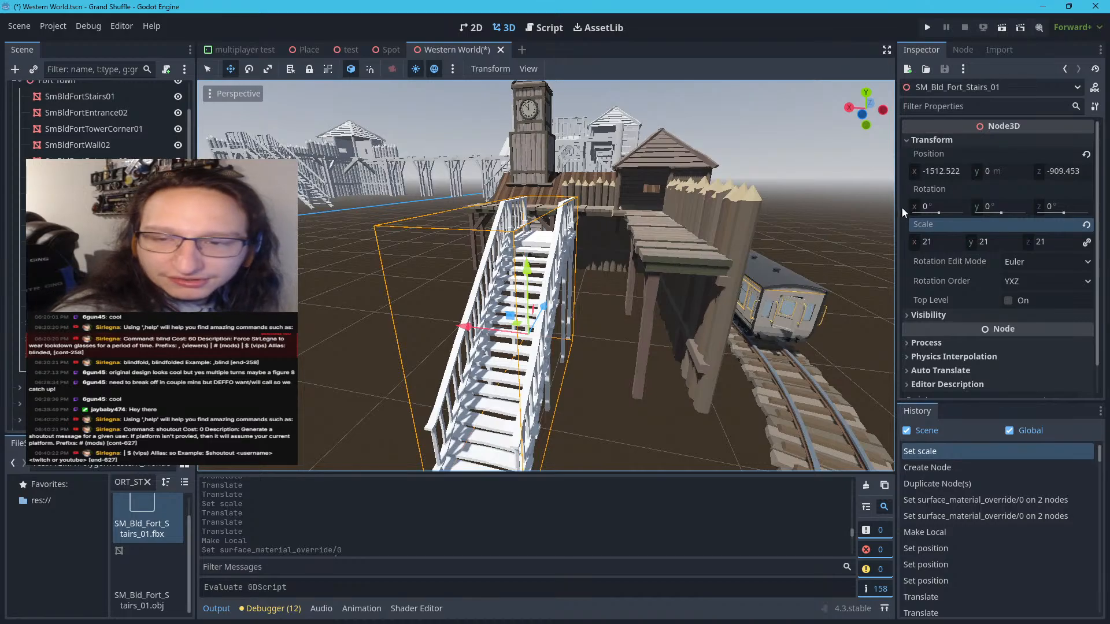
left_click_drag(1001, 213, 997, 212)
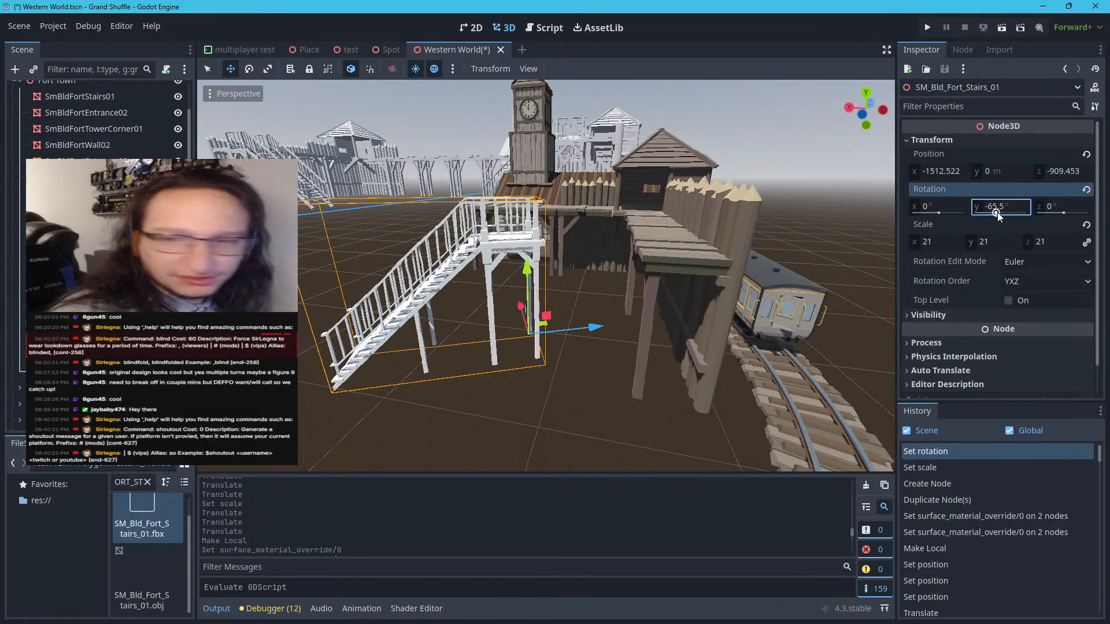
left_click(998, 209)
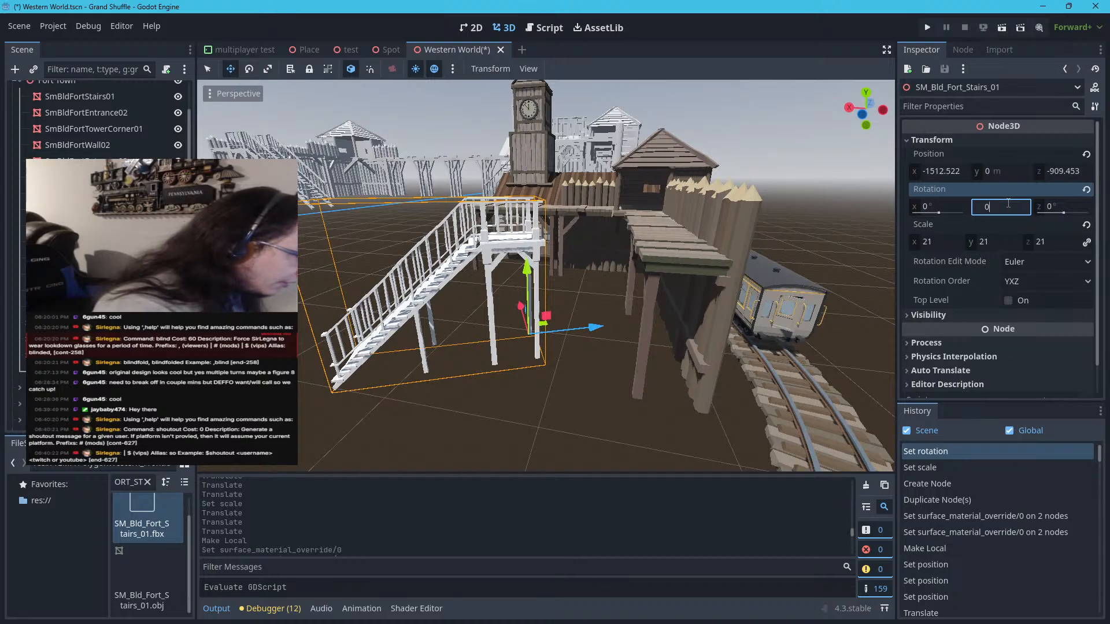
key("Return")
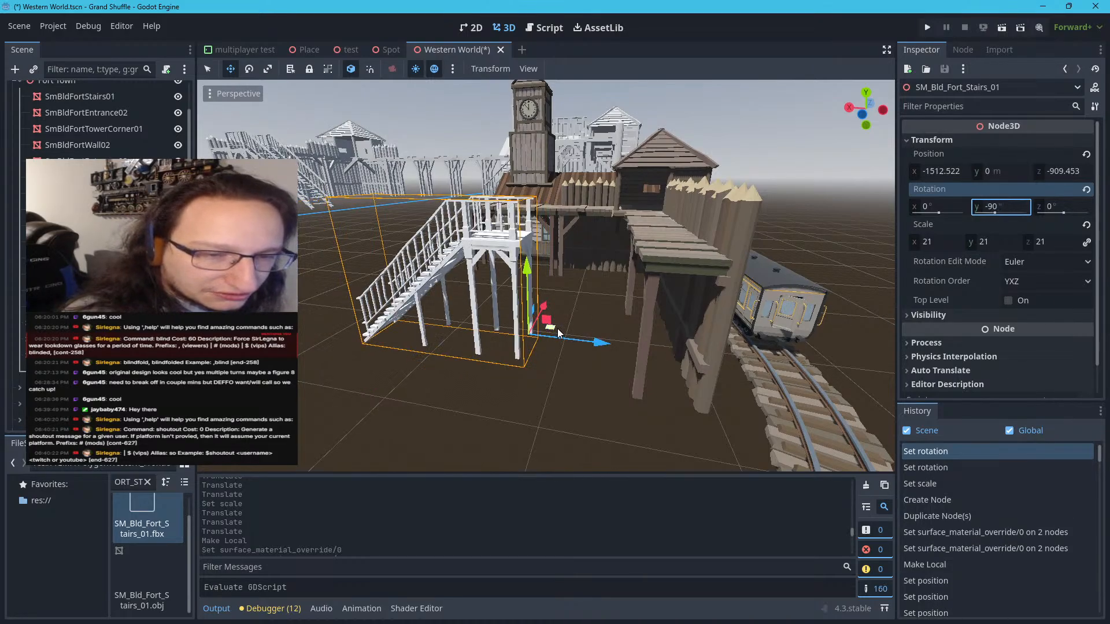
Move the stairs against the end of the textured fort walkway, to about X -1571 and Z -930, lining the landing up with the planks
left_click_drag(559, 331, 648, 361)
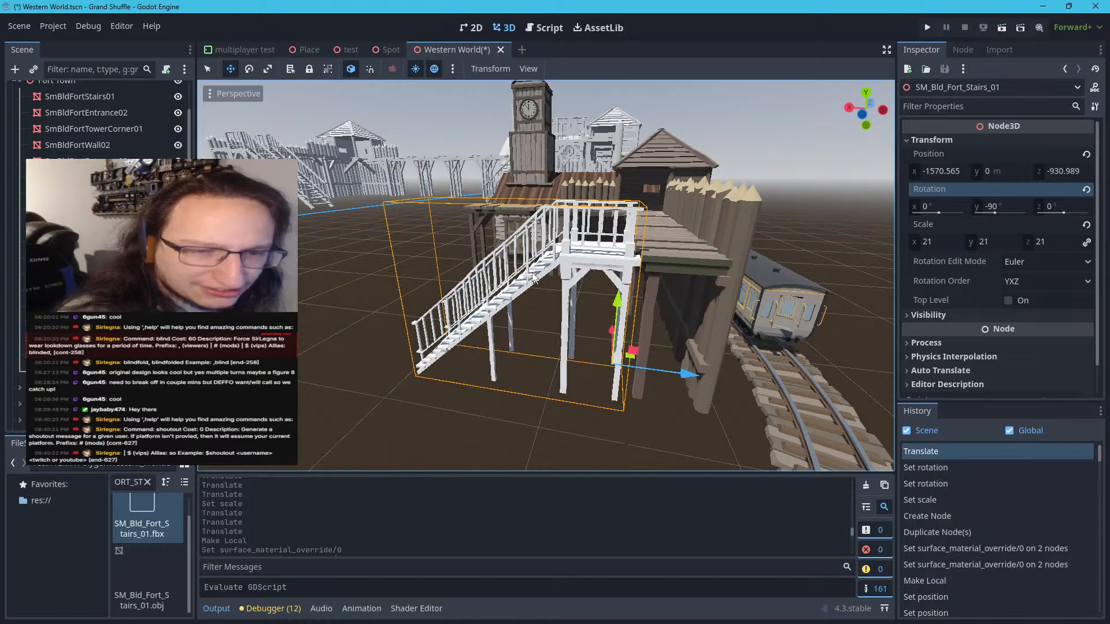
key("w")
right_click_drag(537, 275, 537, 275)
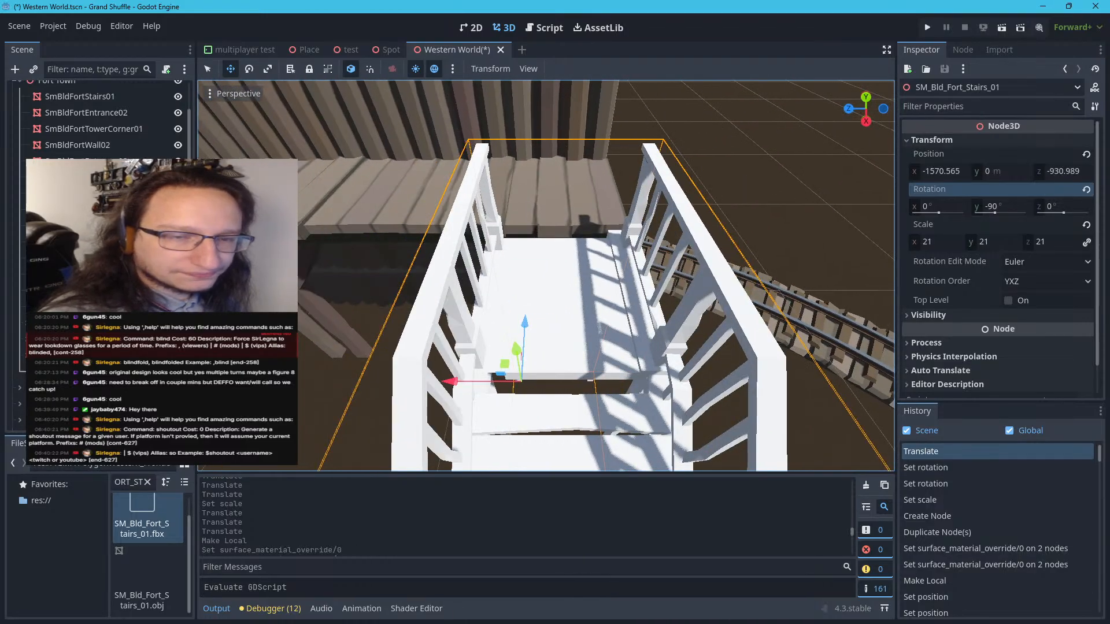
left_click_drag(442, 387, 441, 387)
right_click_drag(441, 387, 441, 387)
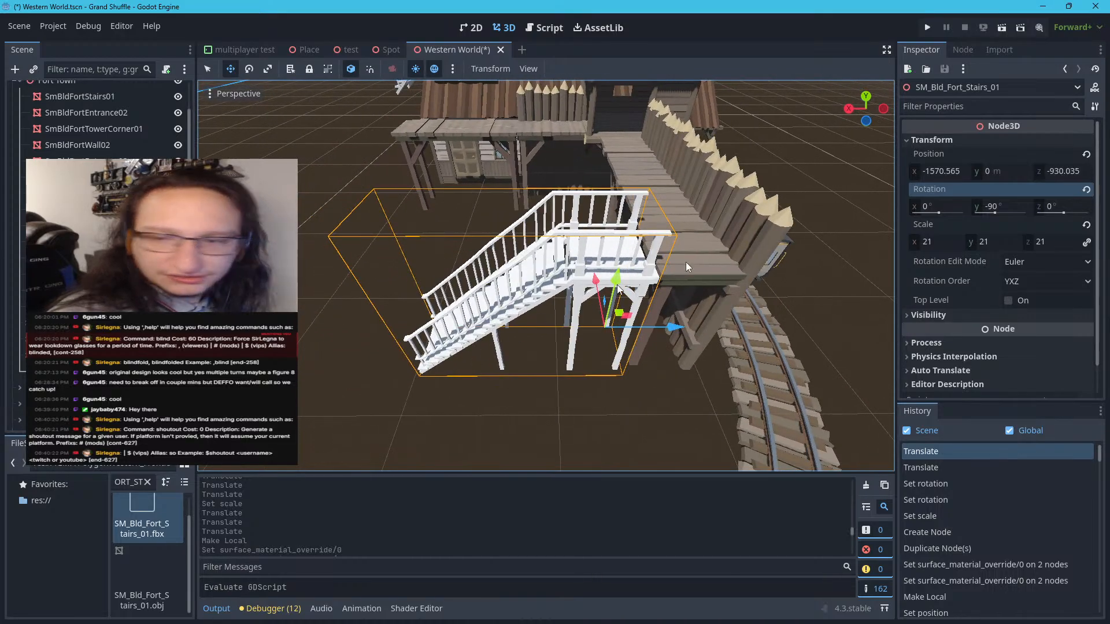
Make the SM_Bld_Fort_Stairs_01 instance local to the scene
left_click(938, 140)
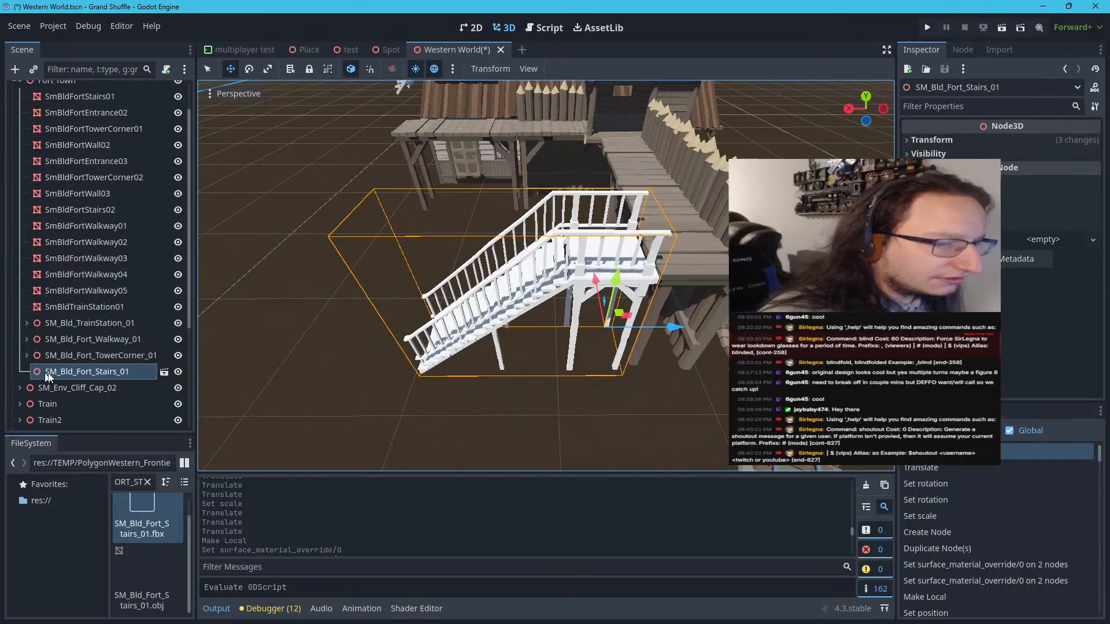
right_click(84, 371)
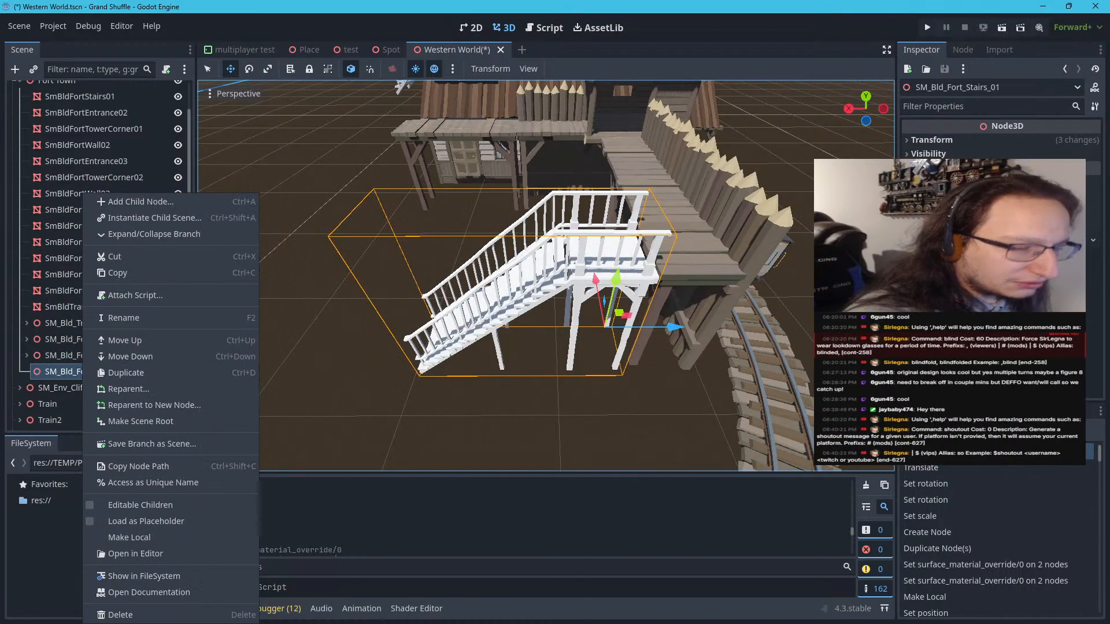
left_click(136, 537)
Assign the POLYGON_Western_Pack_Source_Files_v4 texture material to surface material override 0 of the stairs mesh
left_click(116, 389)
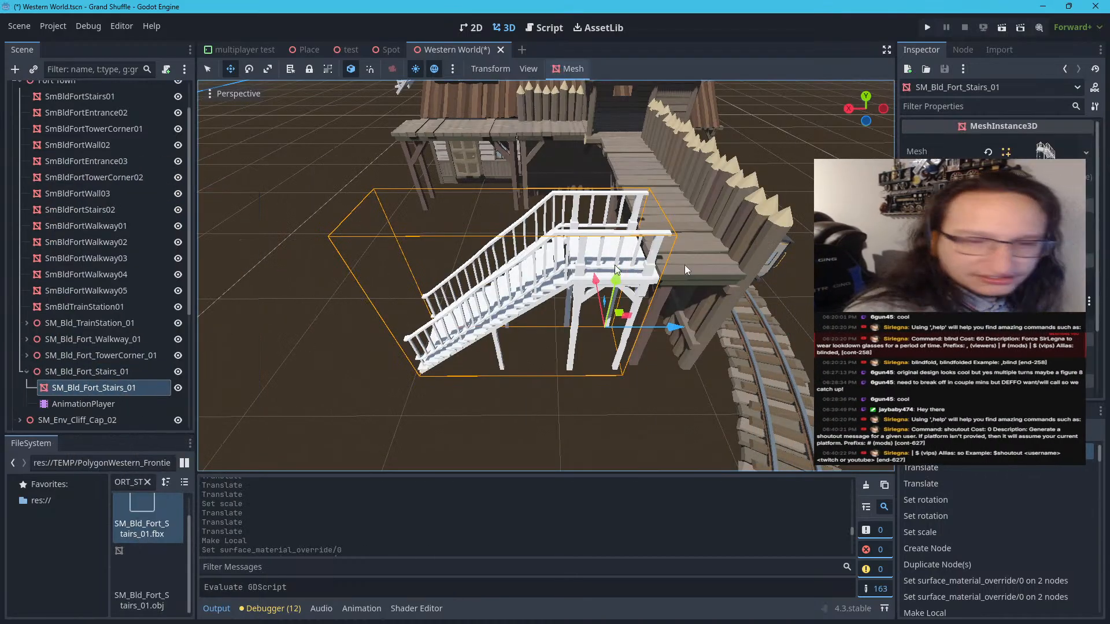
left_click(996, 179)
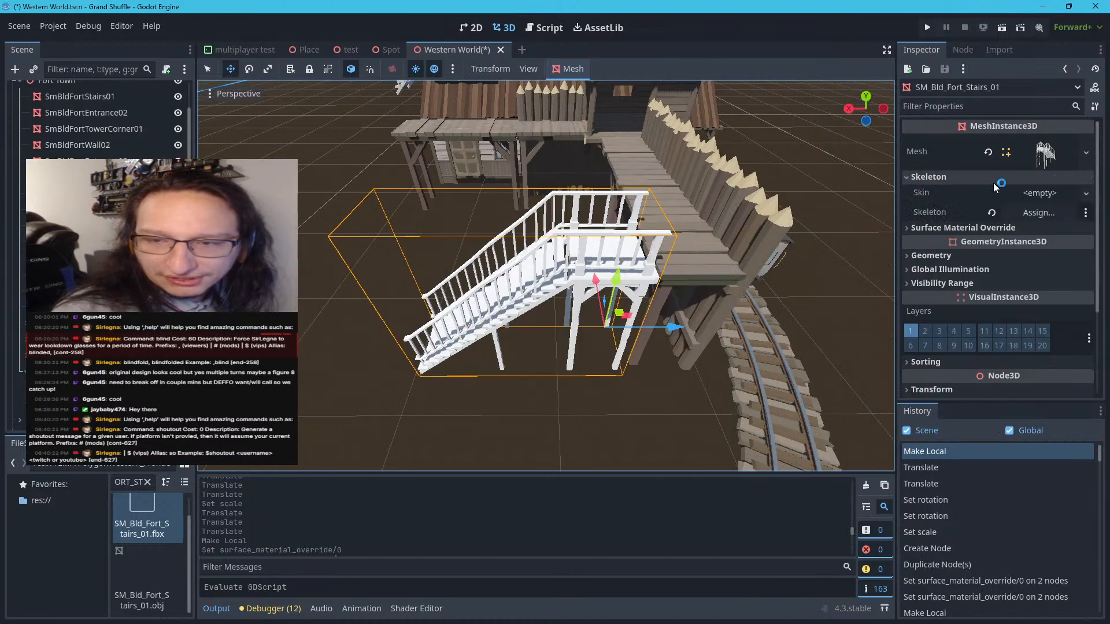
left_click(1000, 179)
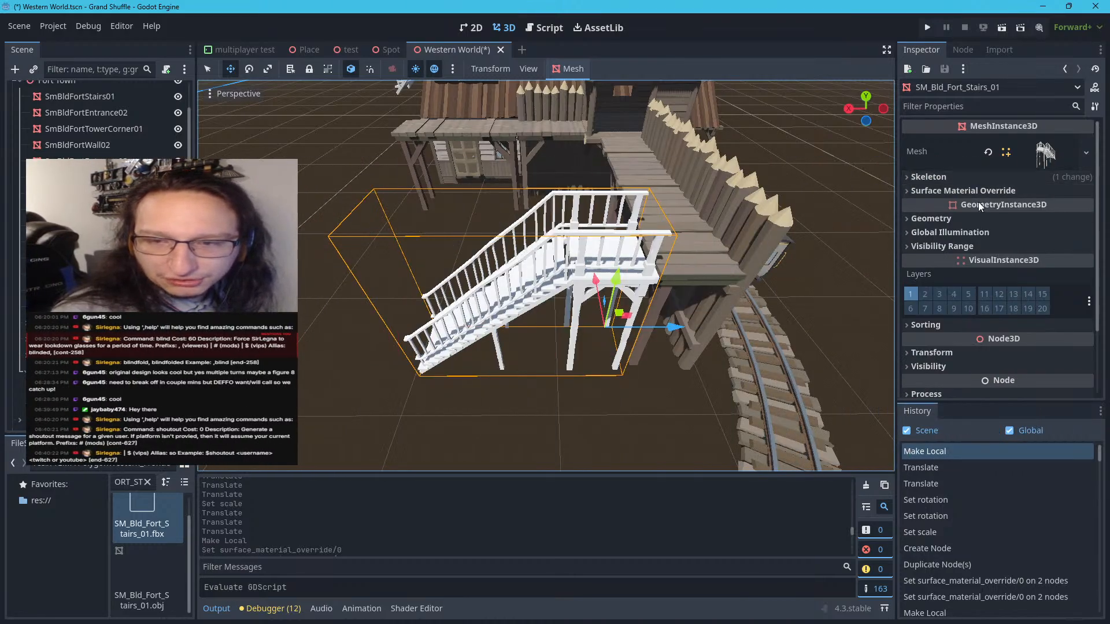
left_click(981, 194)
left_click(1039, 207)
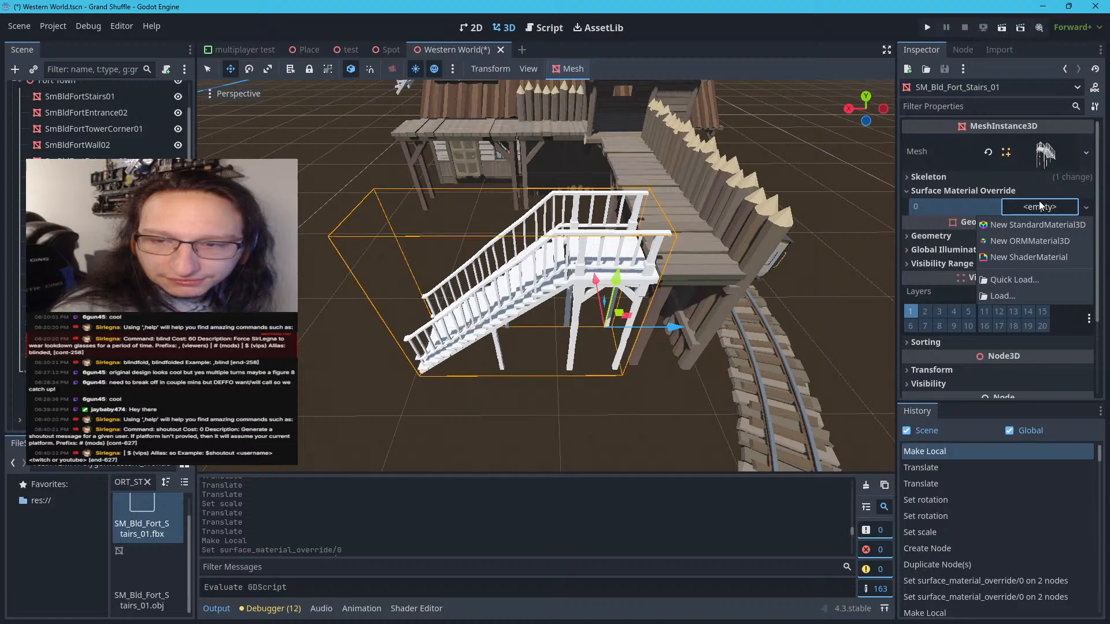
left_click(1004, 294)
left_click(846, 102)
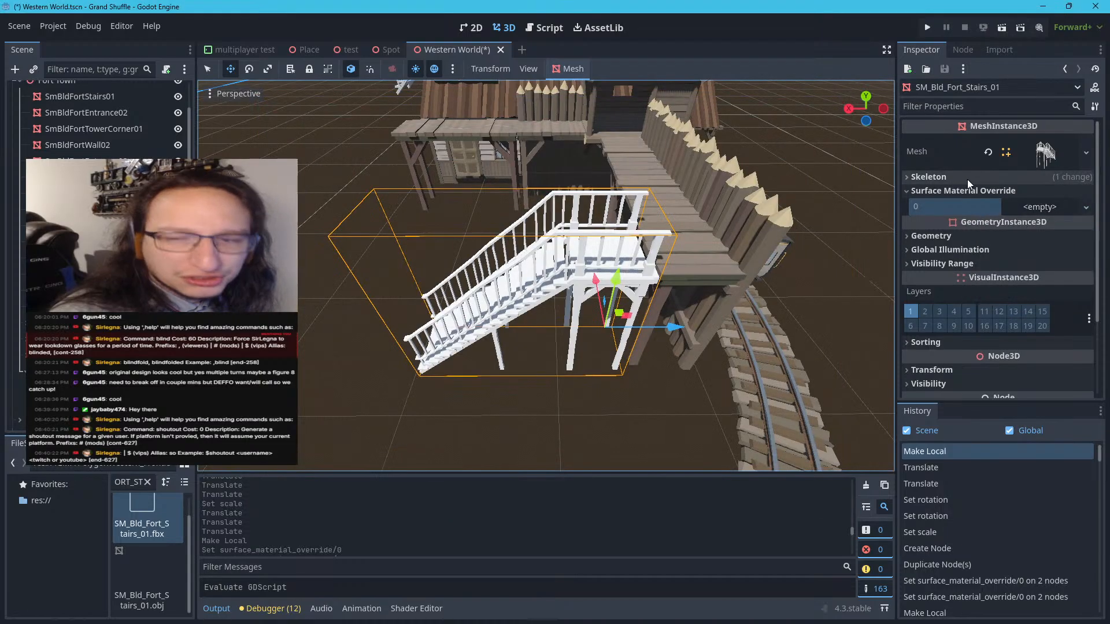
left_click(1033, 207)
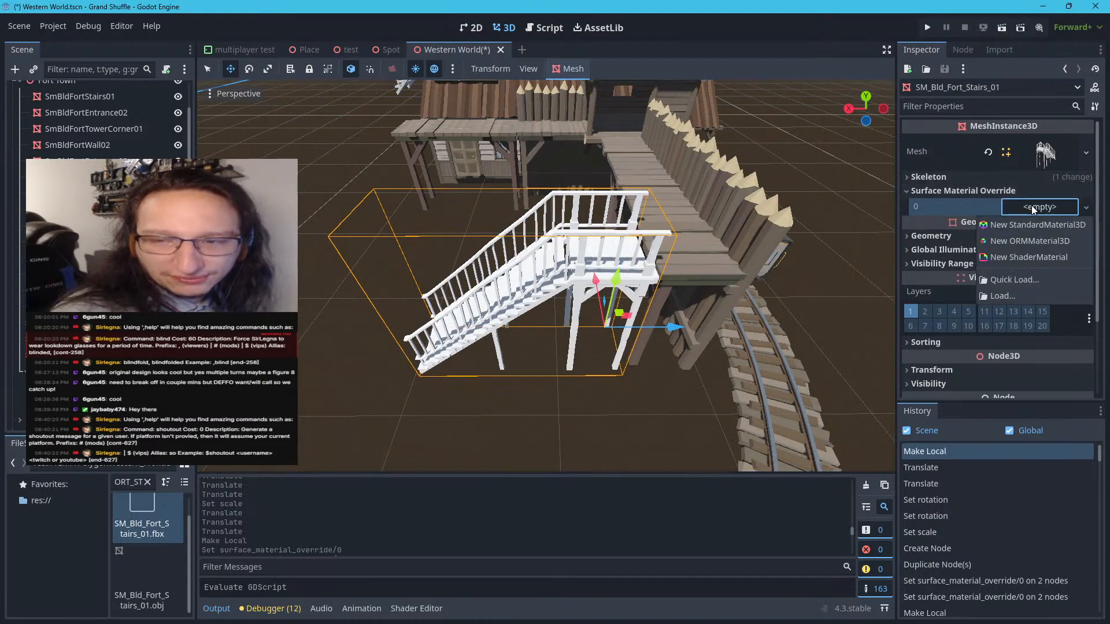
left_click(1013, 279)
left_click(546, 304)
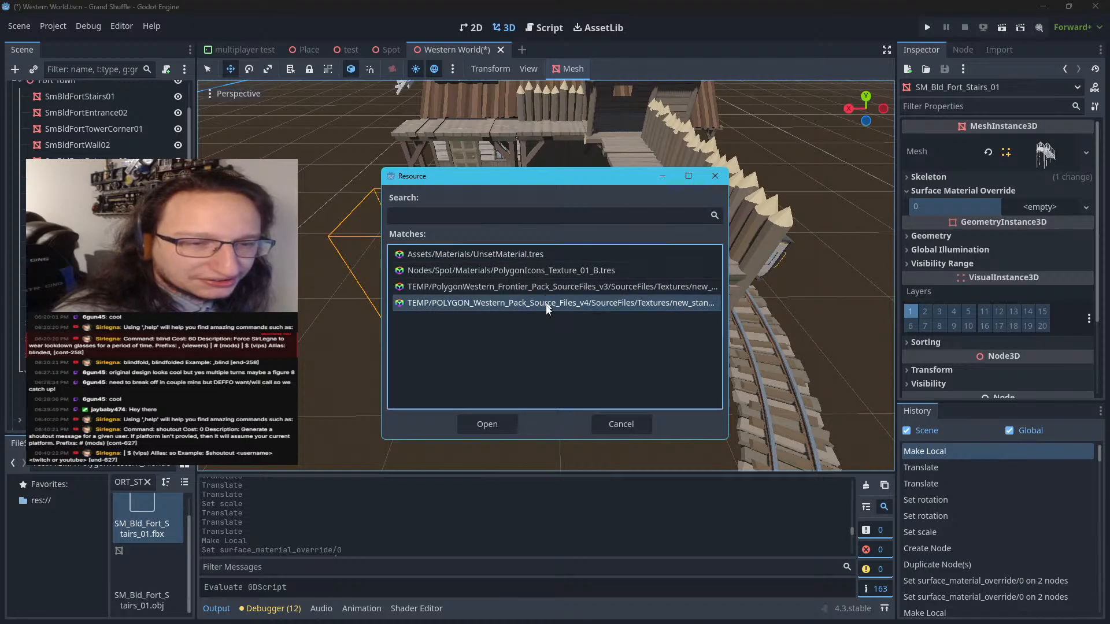
left_click(487, 425)
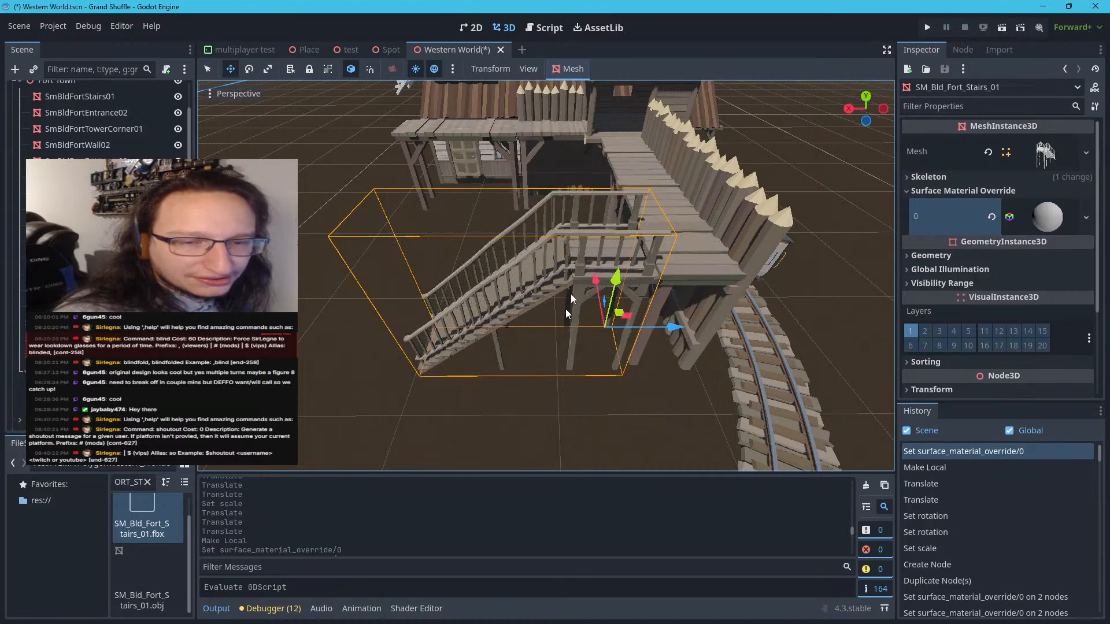
left_click(652, 373)
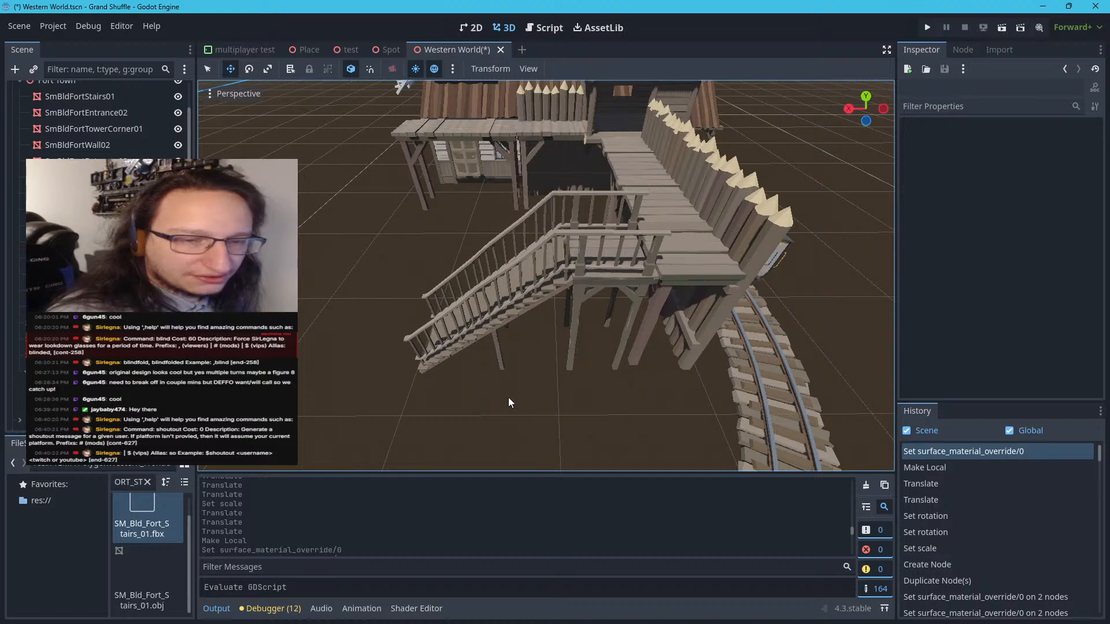
Examine the textured station and stairs from a distance against the track, train and untextured fort
right_click_drag(520, 384, 532, 350)
key("s")
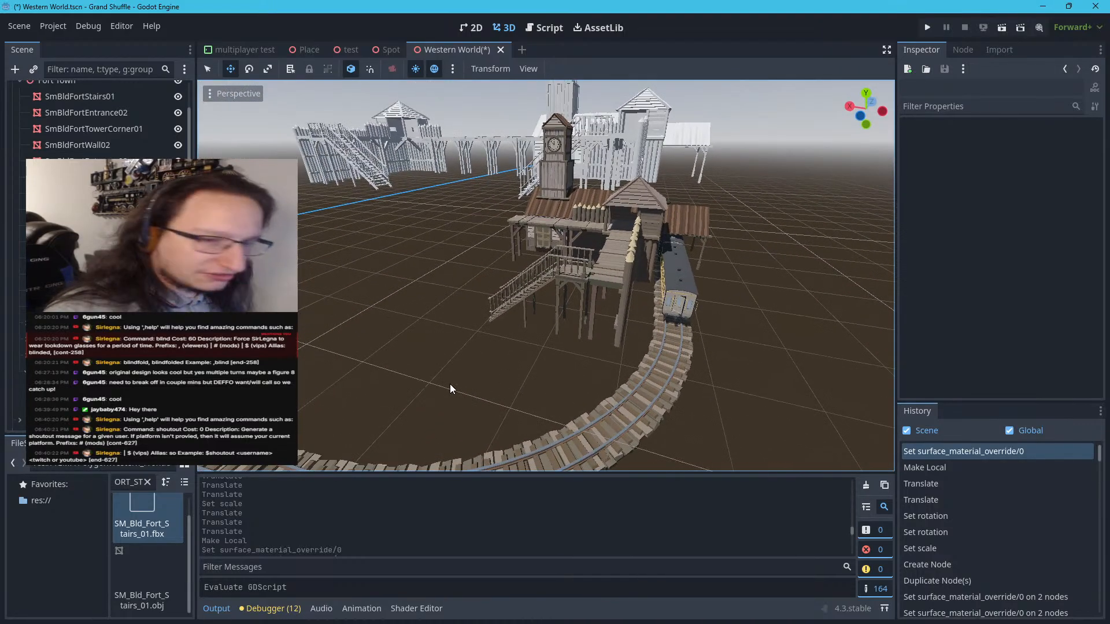
right_click_drag(453, 372, 476, 420)
key("s")
key("s")
key("w")
key("a")
key("s")
key("d")
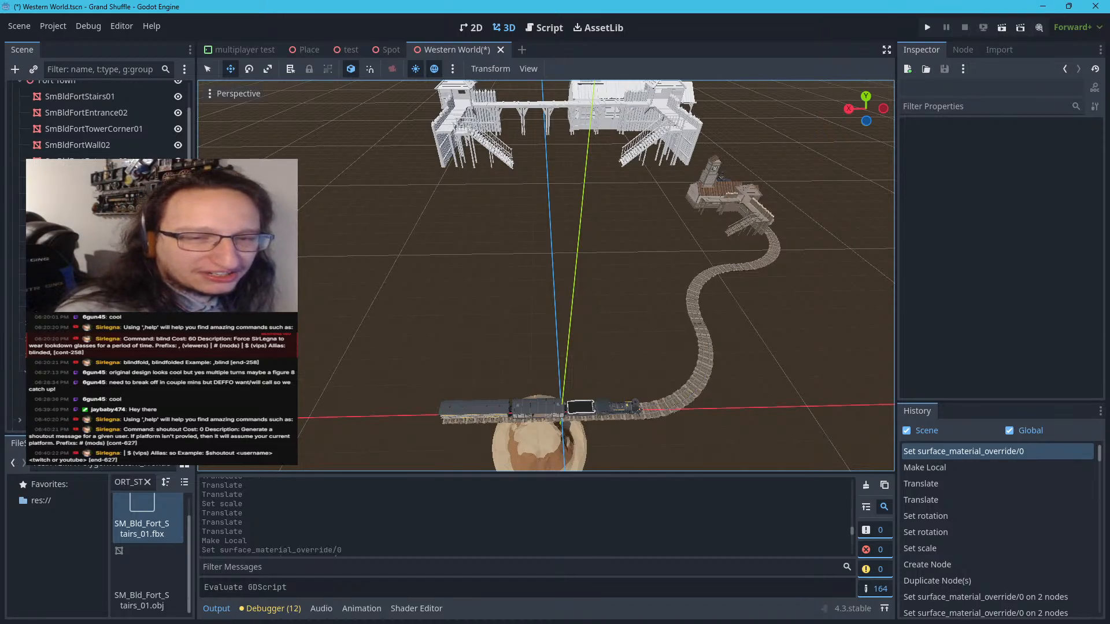
Return to the textured station and inspect its walkway, tower corner and stairs up close
right_click_drag(522, 356, 556, 341)
key("w")
key("s")
key("w")
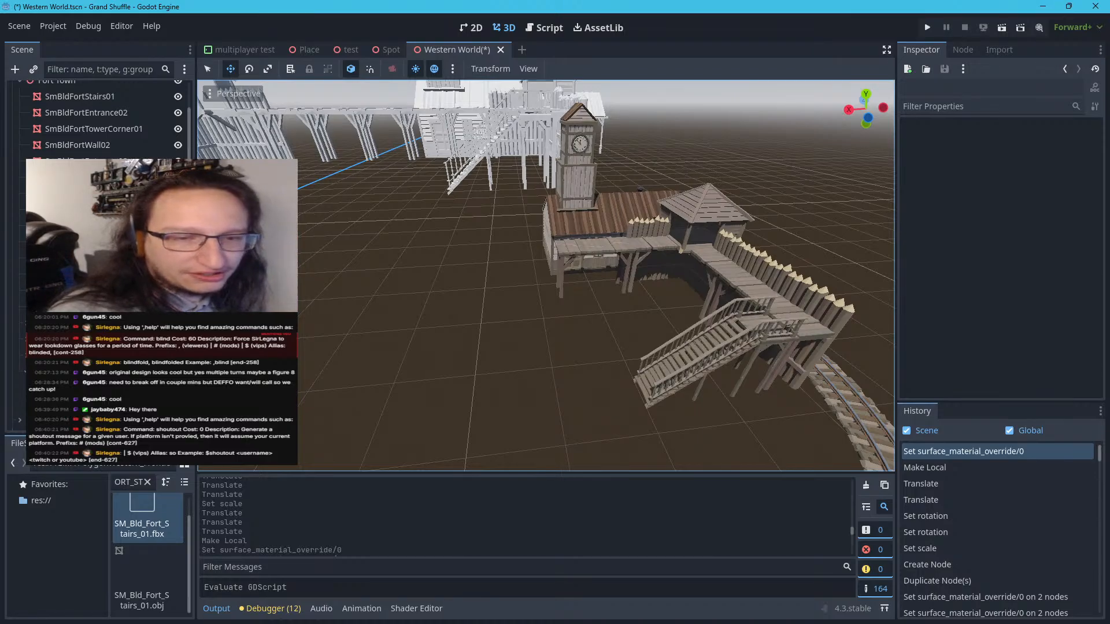
key("w")
right_click_drag(546, 275, 507, 346)
key("w")
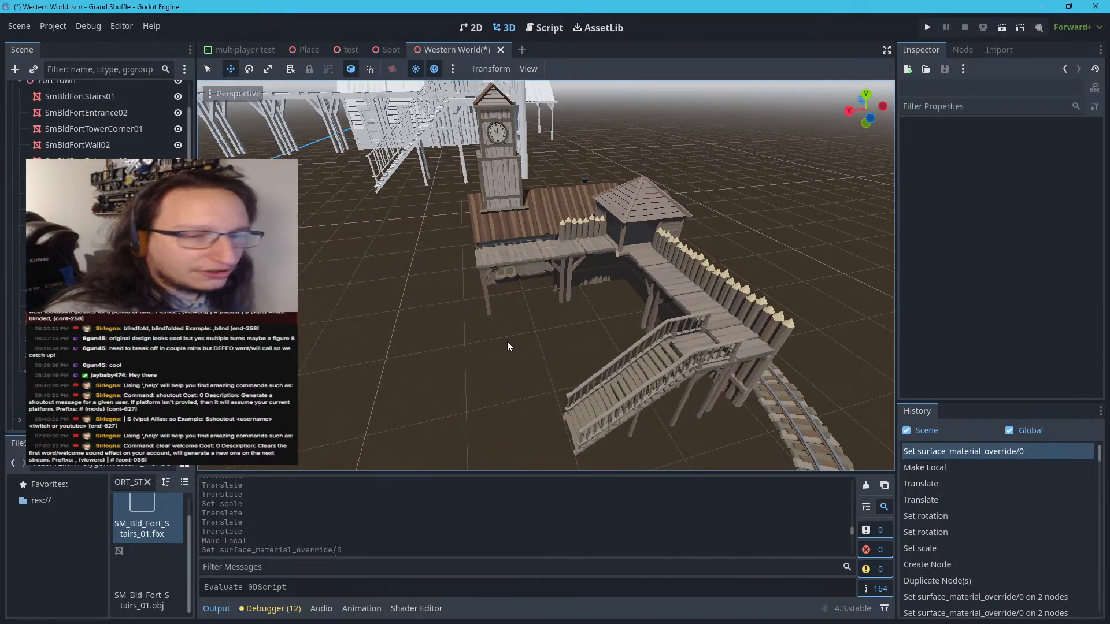
Select the textured walkway mesh in front of the station and examine the long walkway between the untextured fort's towers
left_click(529, 252)
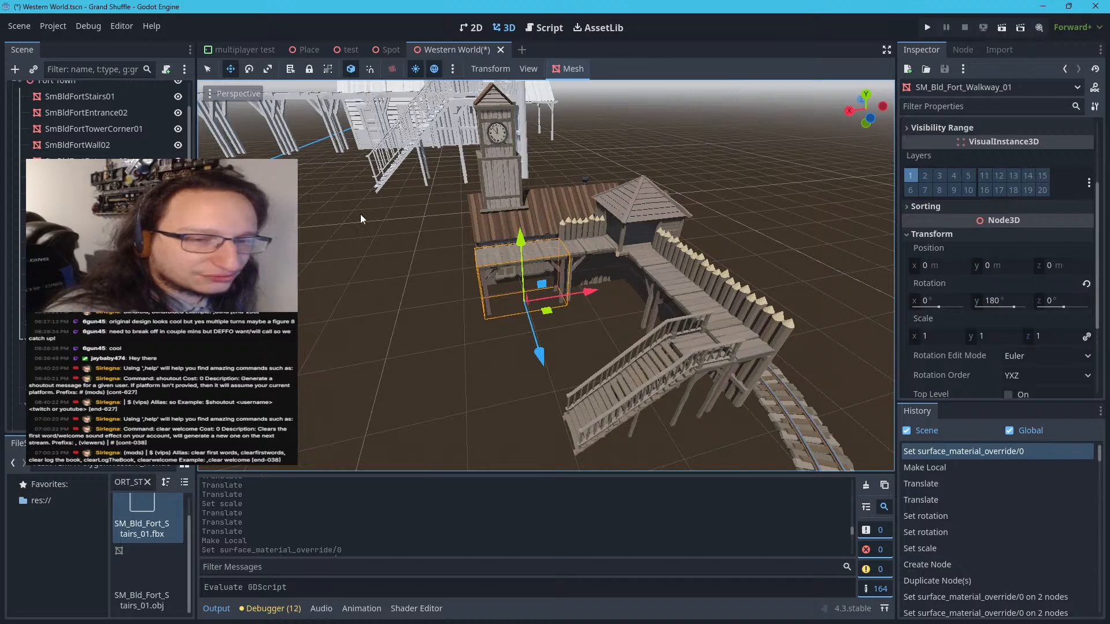
right_click_drag(360, 219, 263, 264)
key("w")
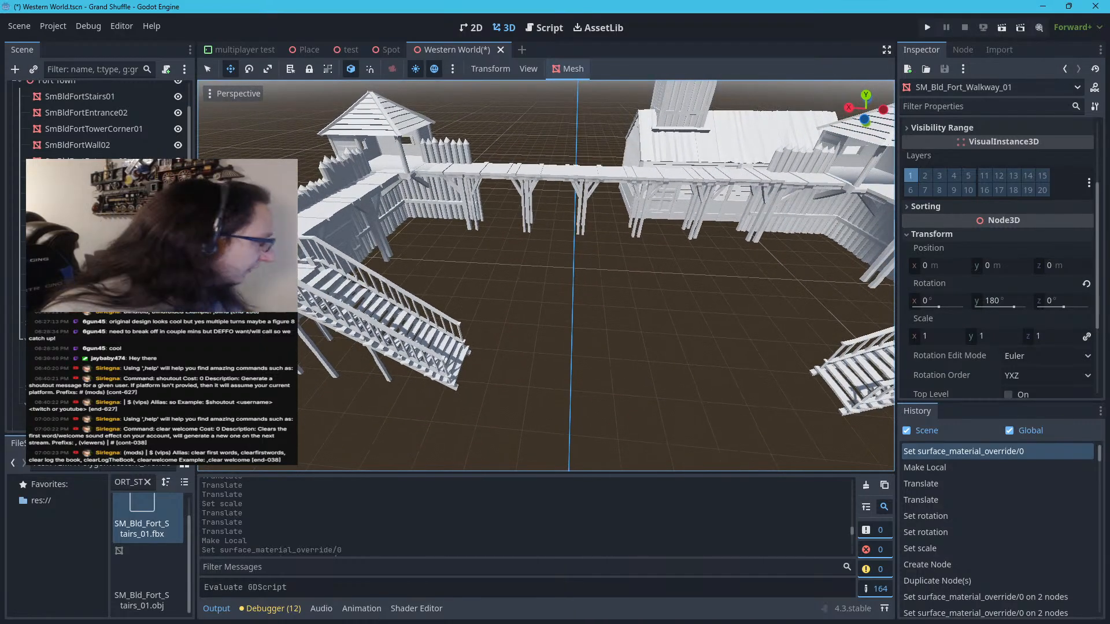
right_click_drag(264, 263, 280, 231)
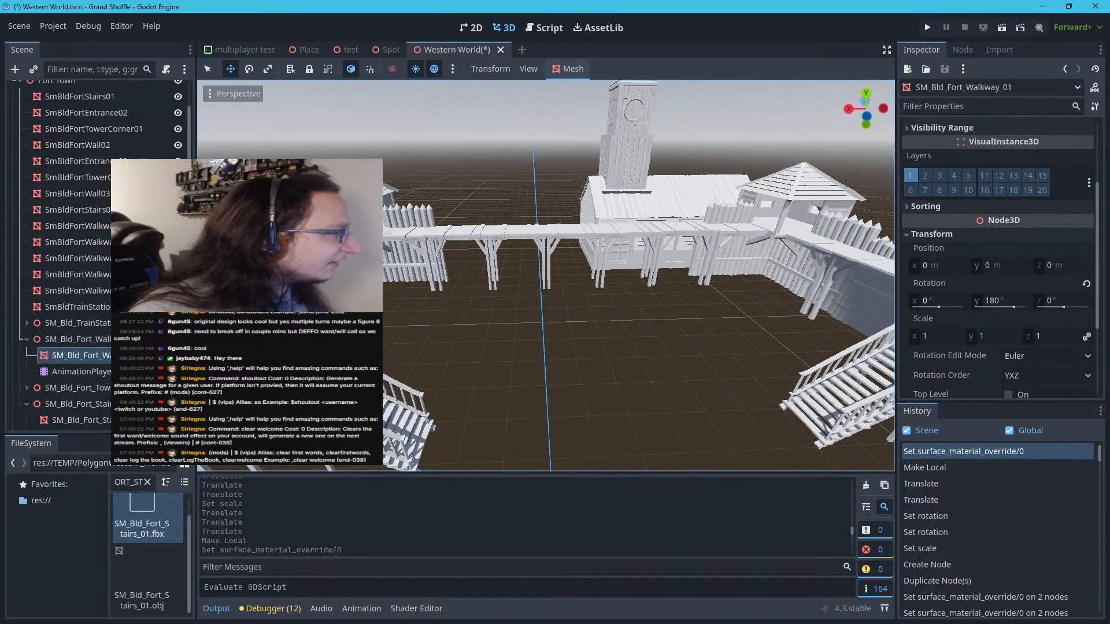
Switch to the Notion page Western Boom town with Train and examine the map diagram and the enlarged annotated fort layout
left_click_drag(6, 442, 402, 2)
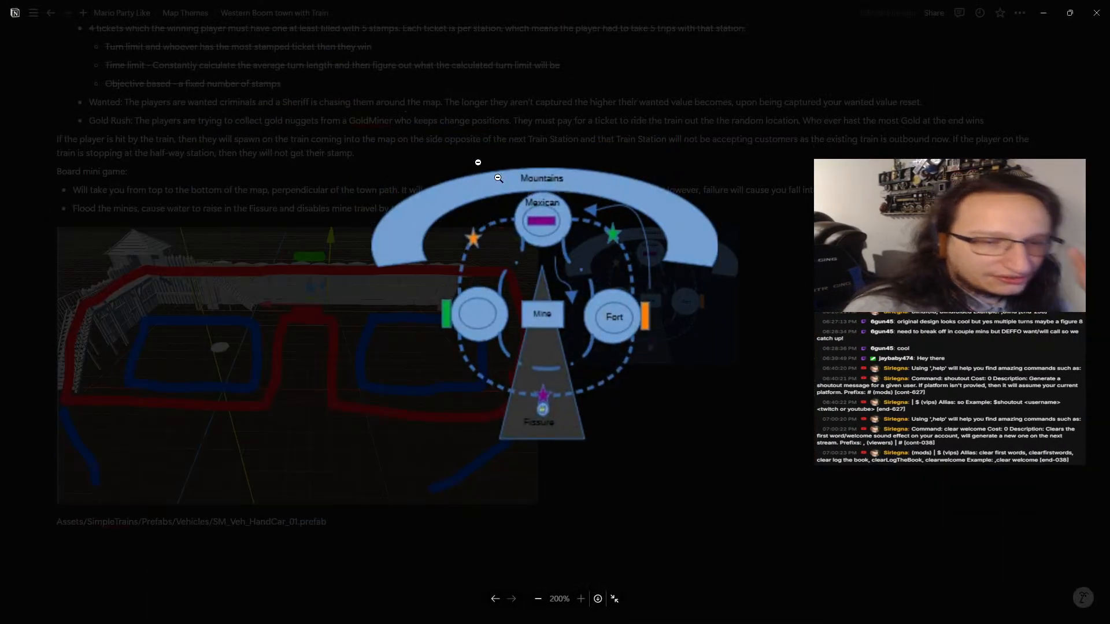
left_click(714, 401)
left_click(311, 355)
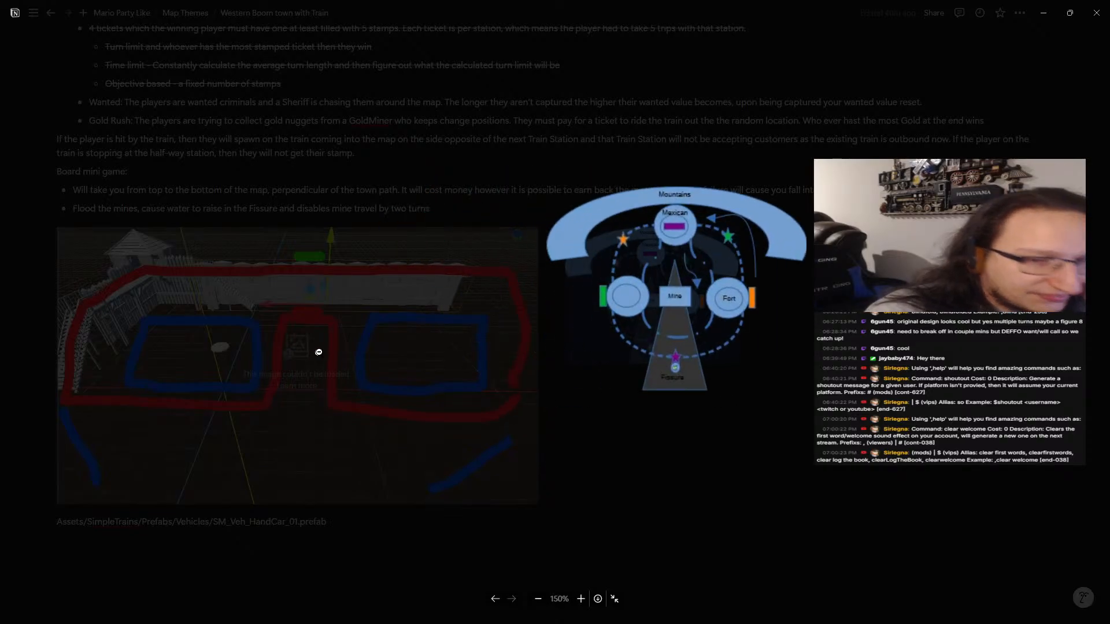
left_click(412, 198)
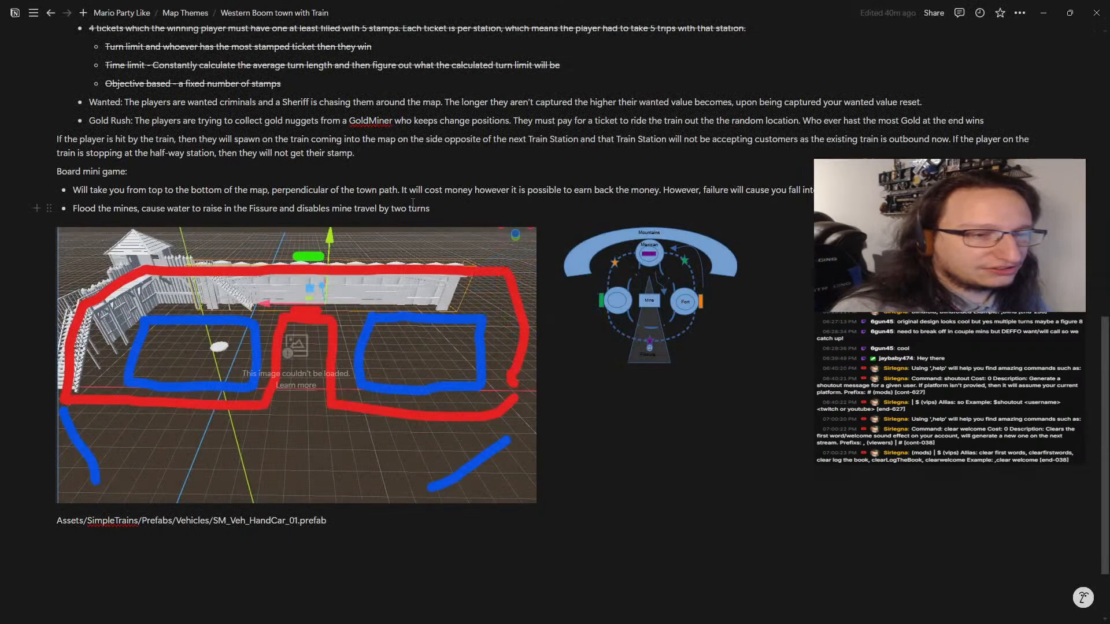
left_click(352, 317)
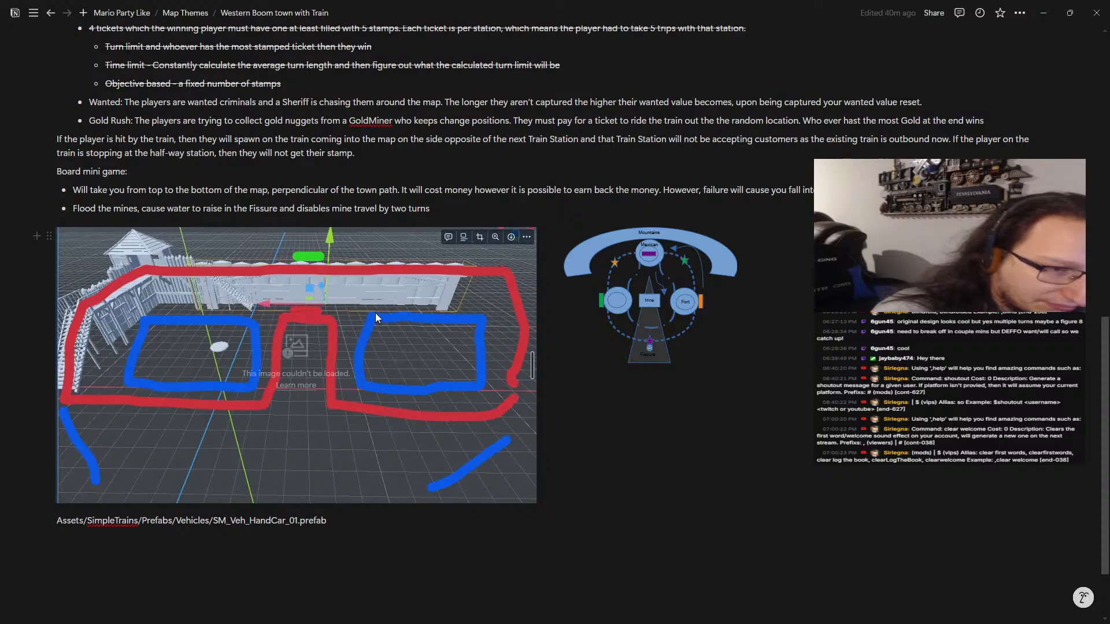
left_click(721, 496)
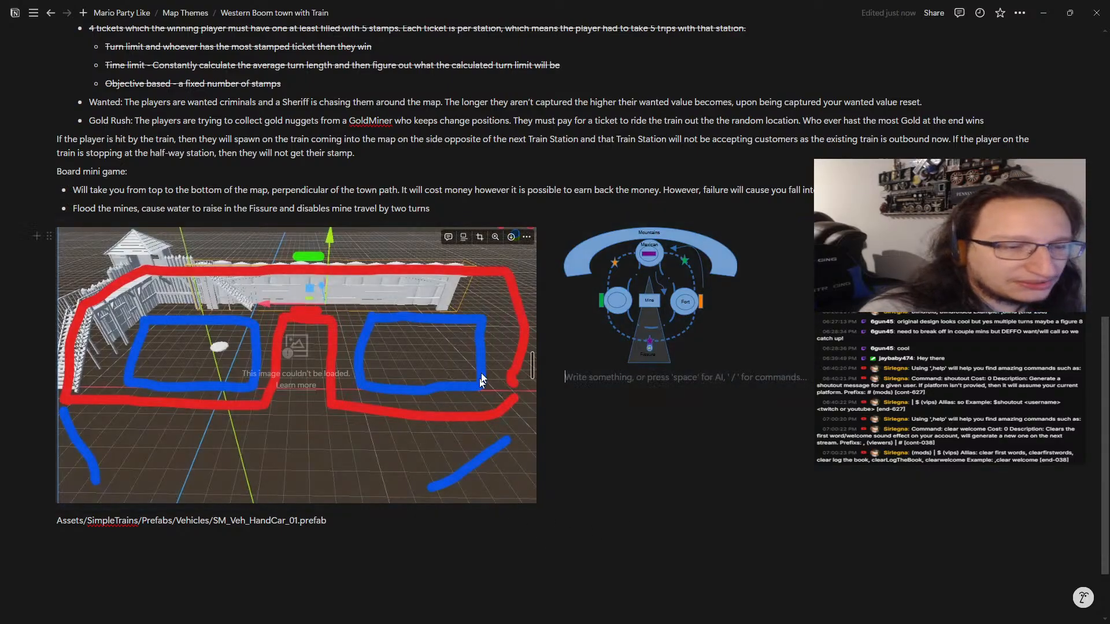
left_click(495, 237)
left_click(491, 269)
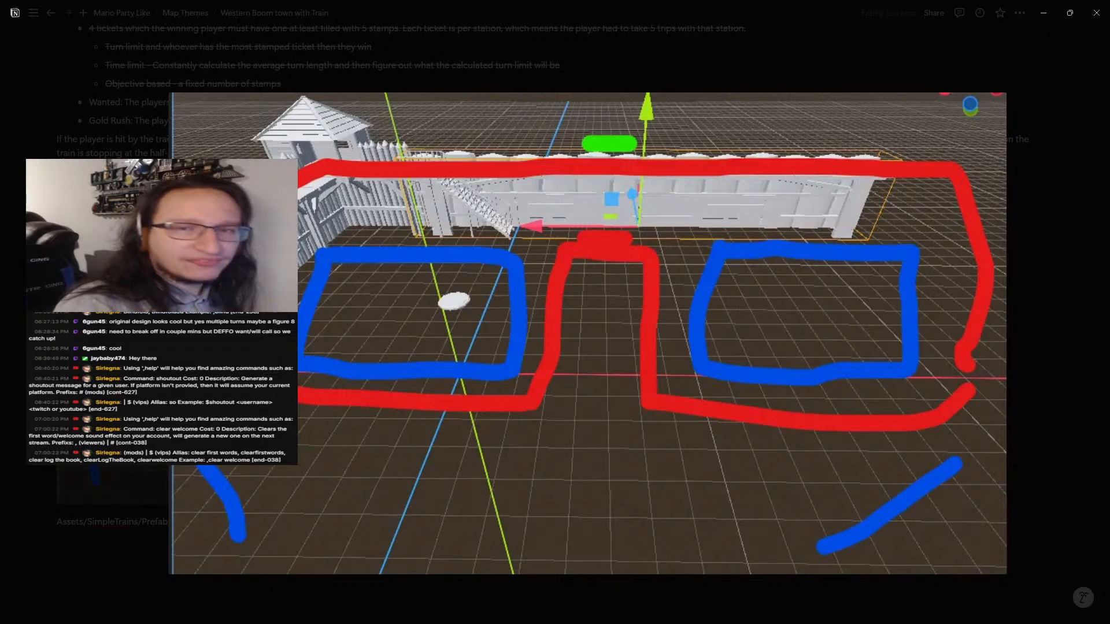
key("Escape")
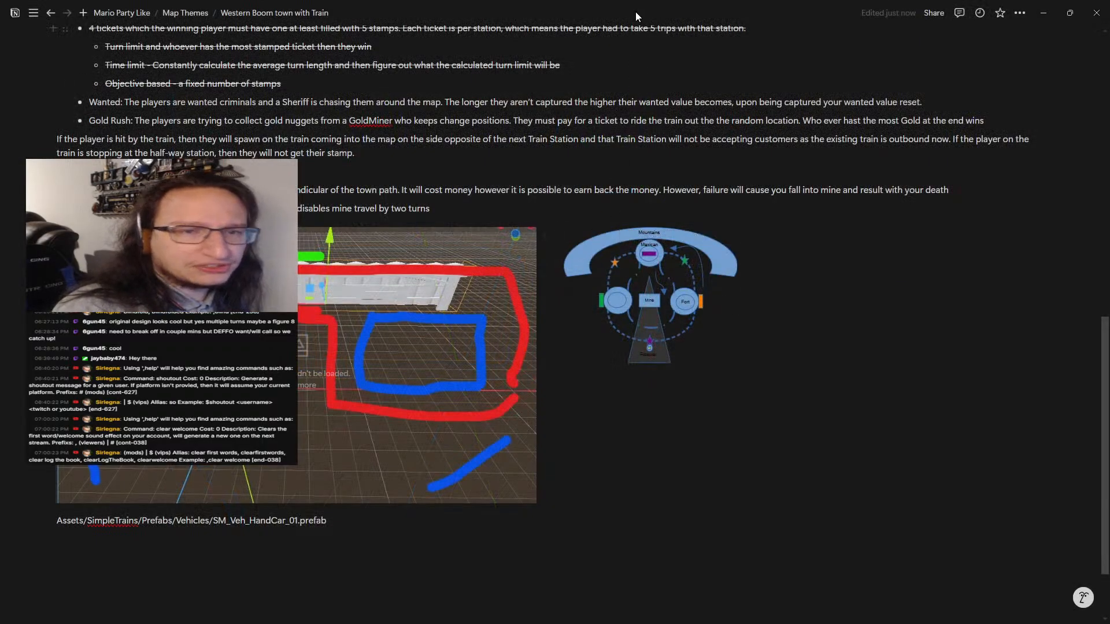
Switch back to Godot and compare the untextured fort's walkway layout with the textured walkway at the station
left_click_drag(637, 15, 0, 102)
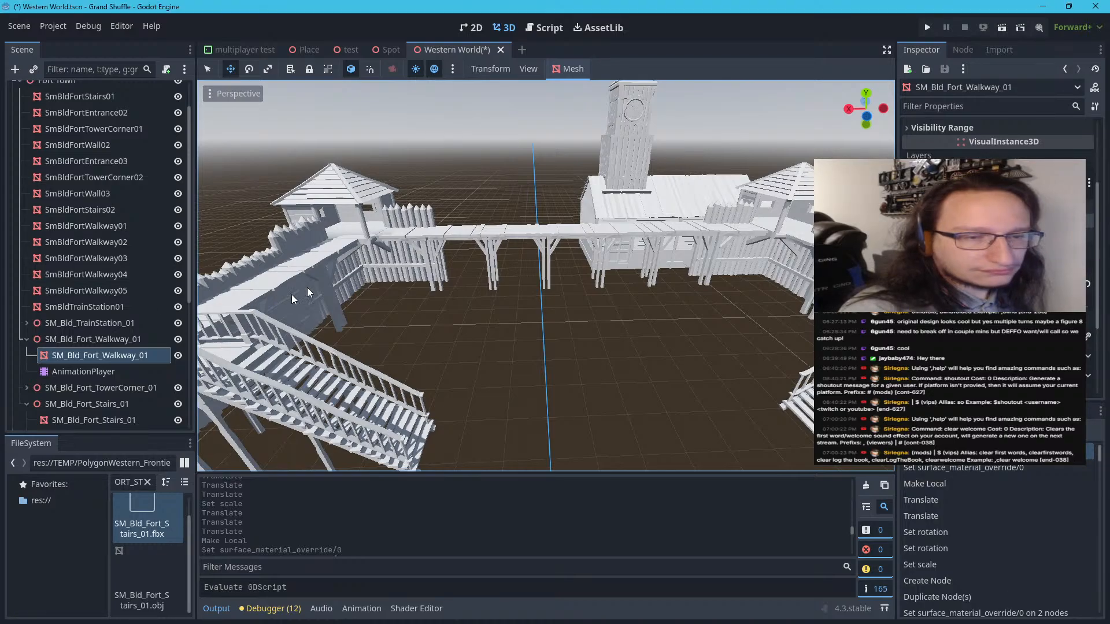
scroll(603, 303, "down", 12)
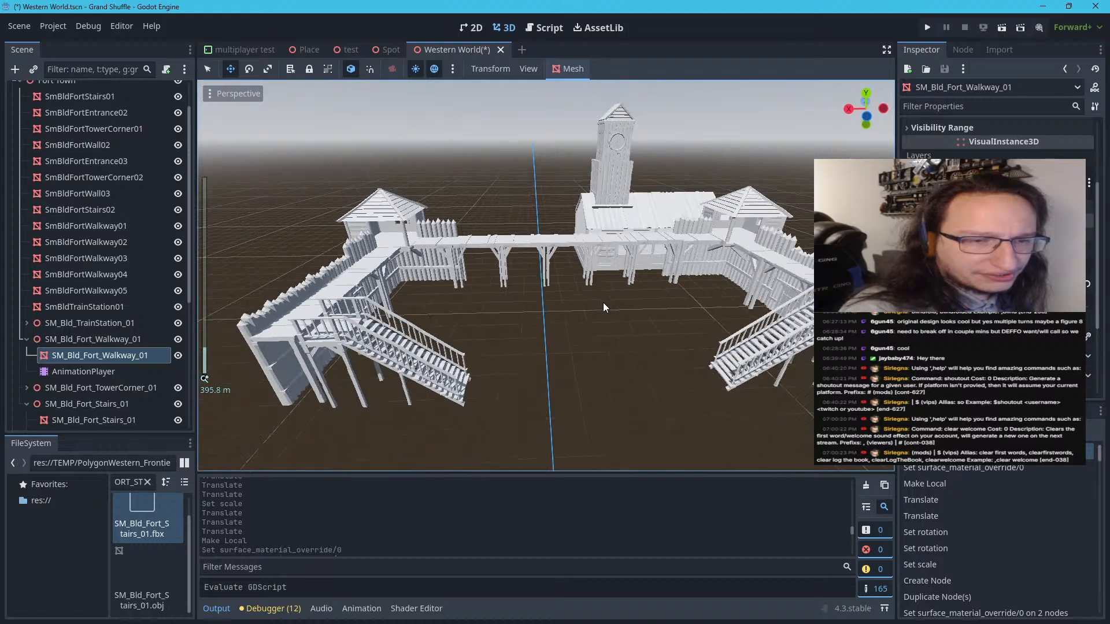
scroll(602, 303, "up", 5)
middle_click_drag(515, 279, 643, 328)
key("w")
right_click_drag(643, 329, 578, 318)
key("d")
key("a")
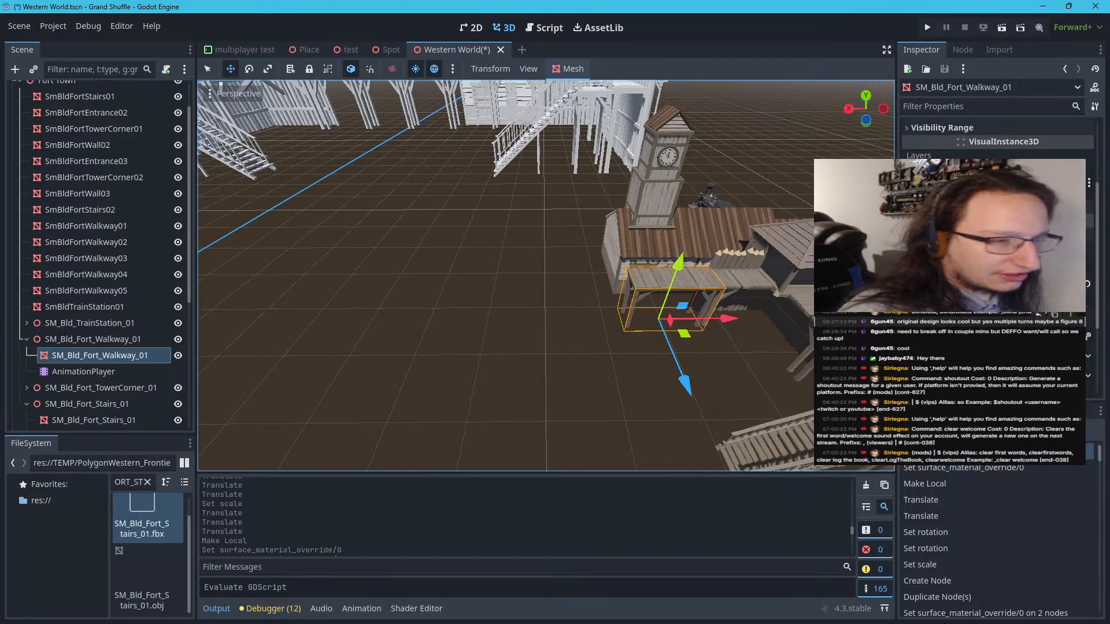
Collapse the walkway and stairs nodes, duplicate the textured SM_Bld_Fort_Walkway_01 node, and expand the copy's transform properties
left_click(33, 338)
left_click(27, 339)
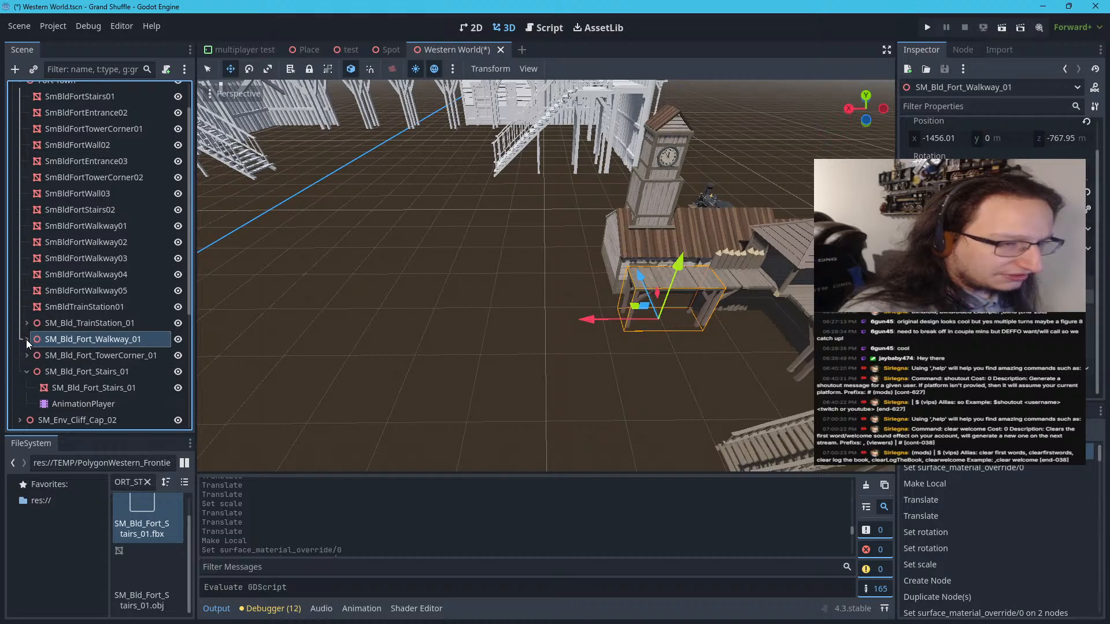
left_click(26, 370)
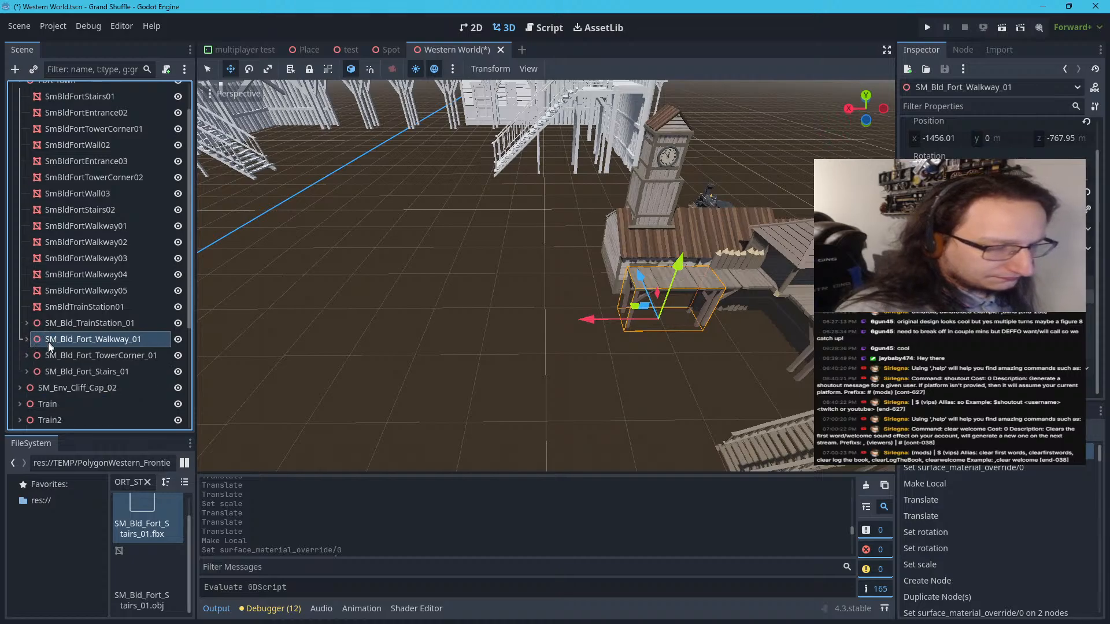
double_click(47, 341)
left_click(36, 345)
key("ctrl+d")
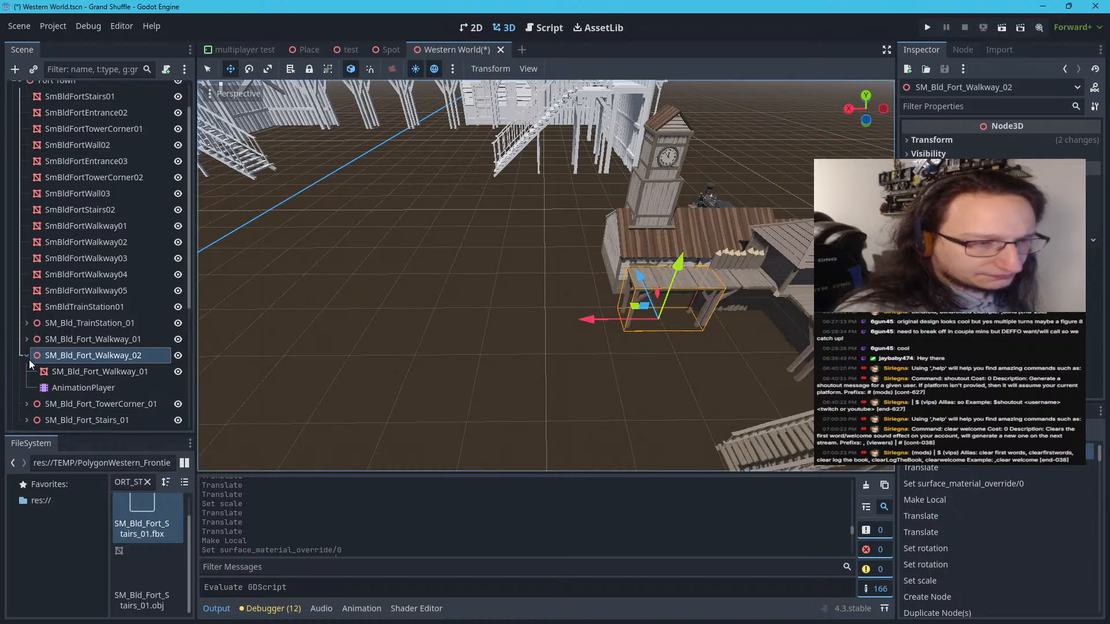
left_click(931, 139)
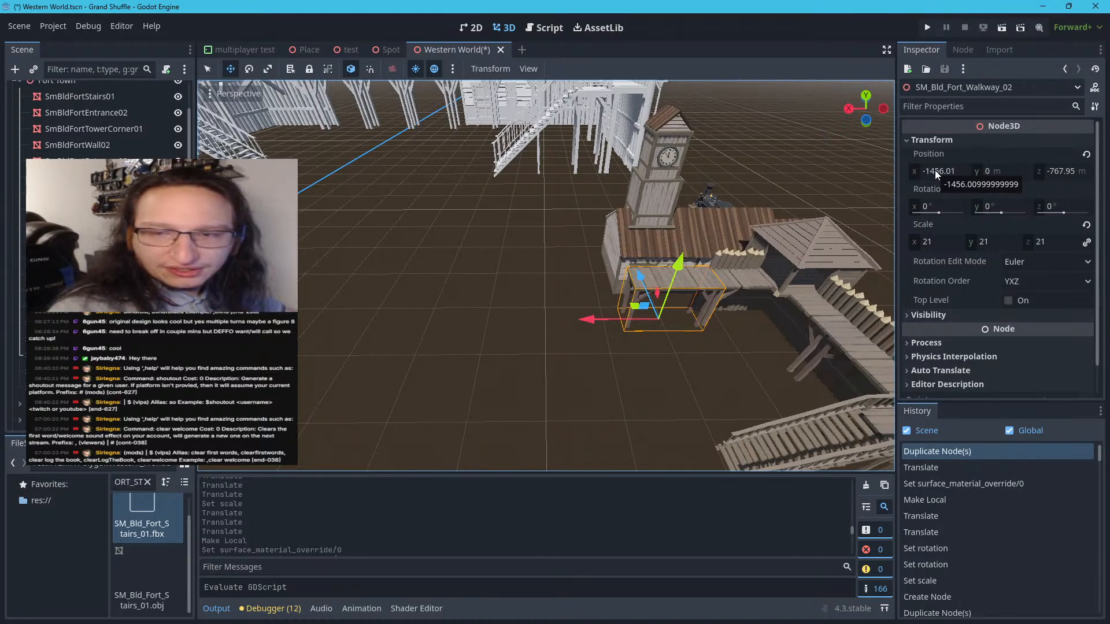
left_click(935, 170)
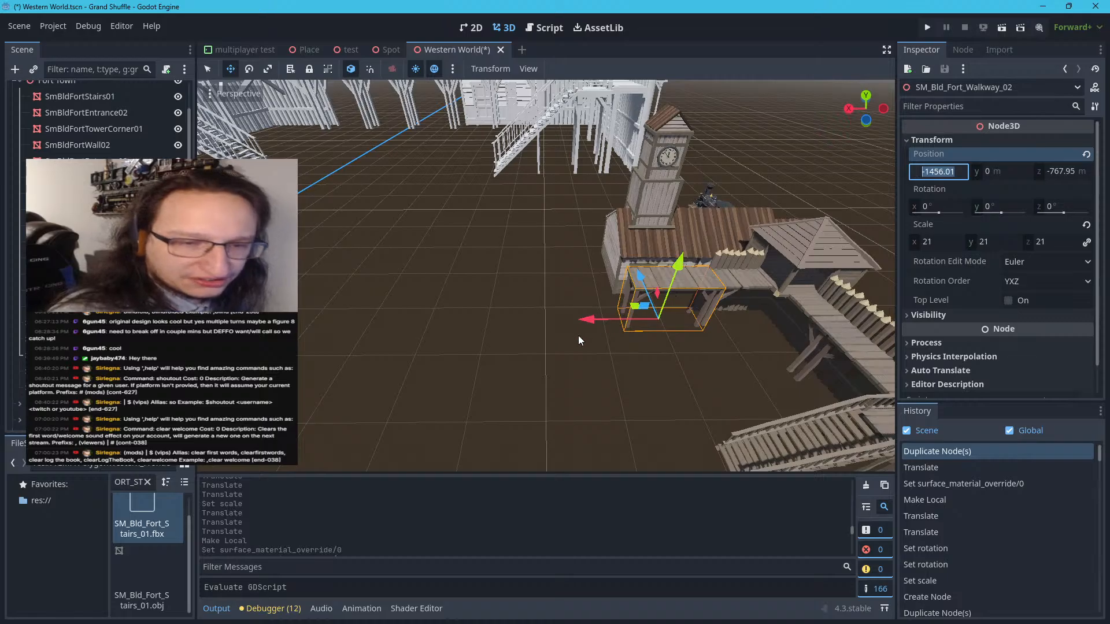
scroll(623, 345, "down", 5)
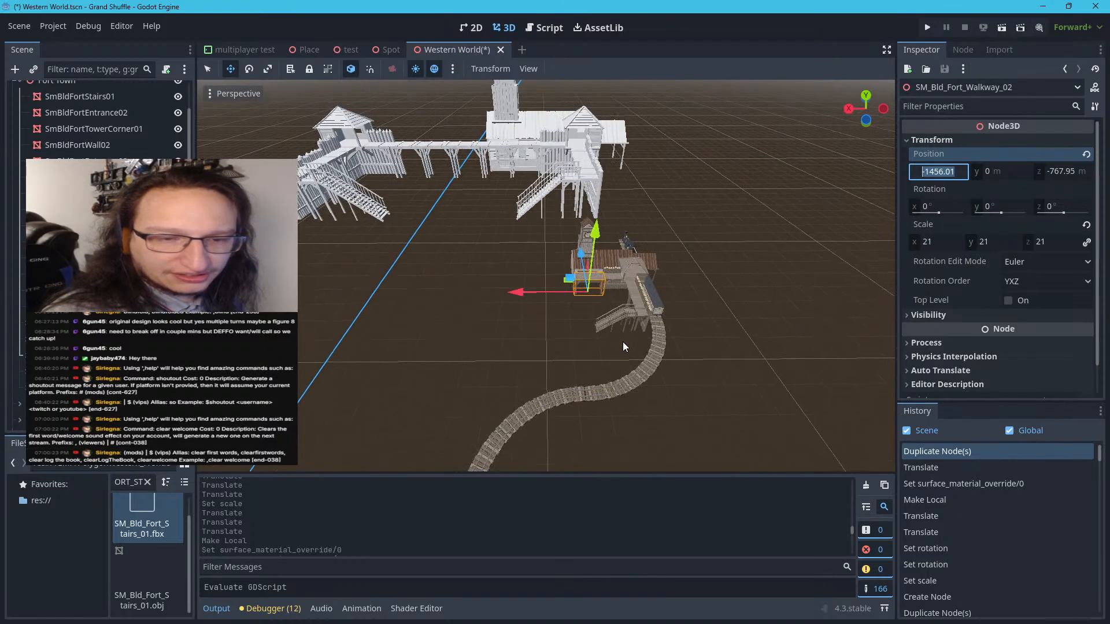
scroll(622, 342, "up", 5)
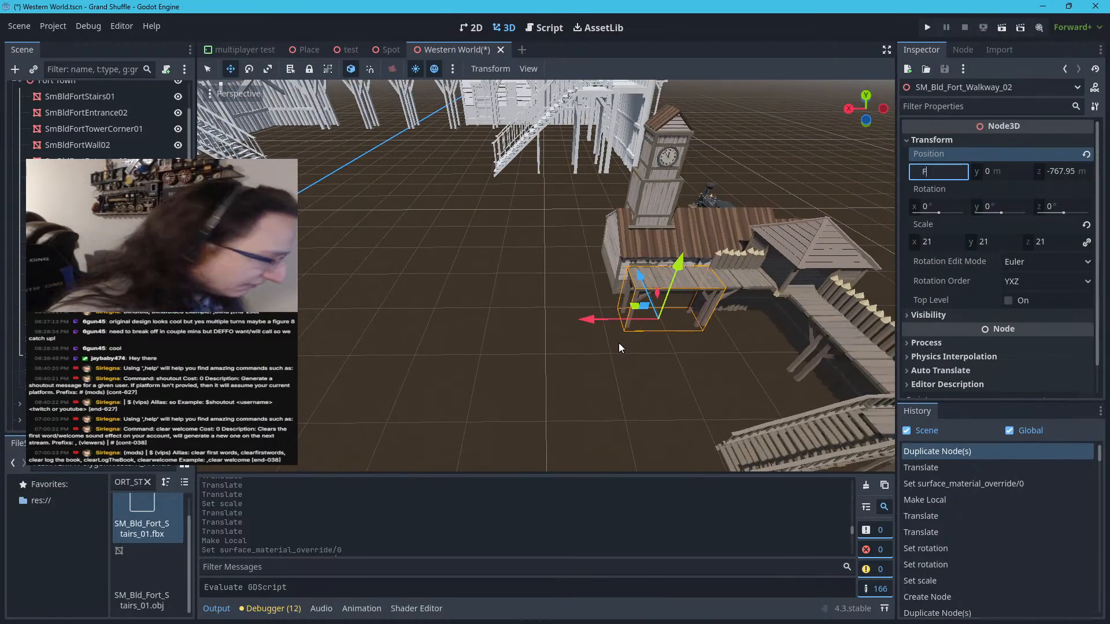
key("Escape")
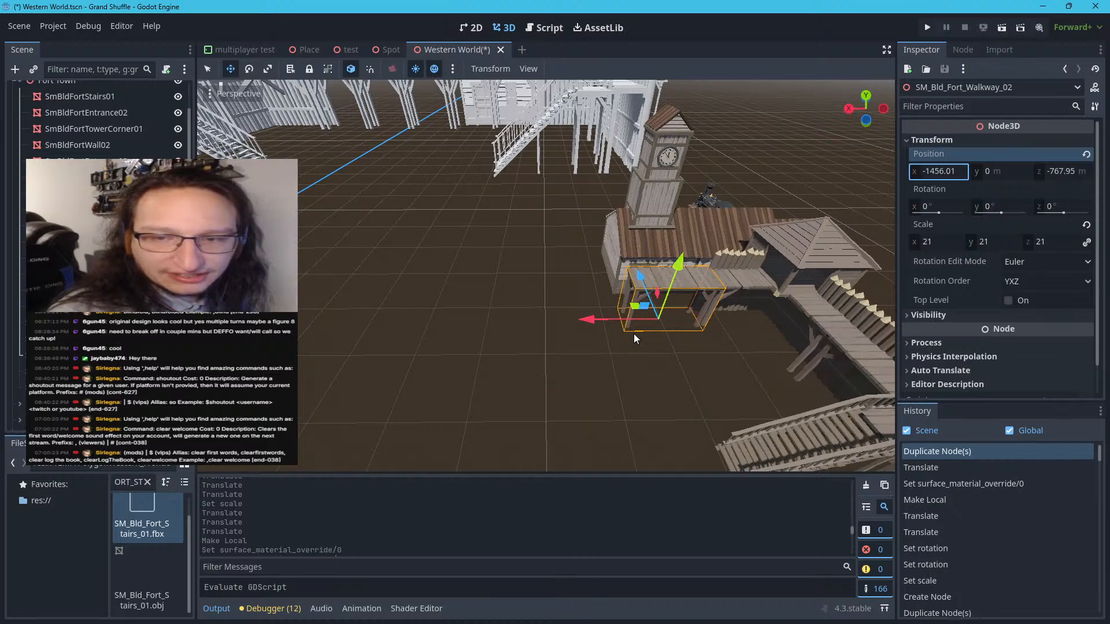
Move the duplicated walkway along the X axis to about -1351.16 m, extending the original walkway away from the tower corner
mouse_move(611, 363)
right_mouse_down()
mouse_move(654, 370)
mouse_move(608, 378)
mouse_move(618, 379)
right_mouse_up()
key("w")
key("w")
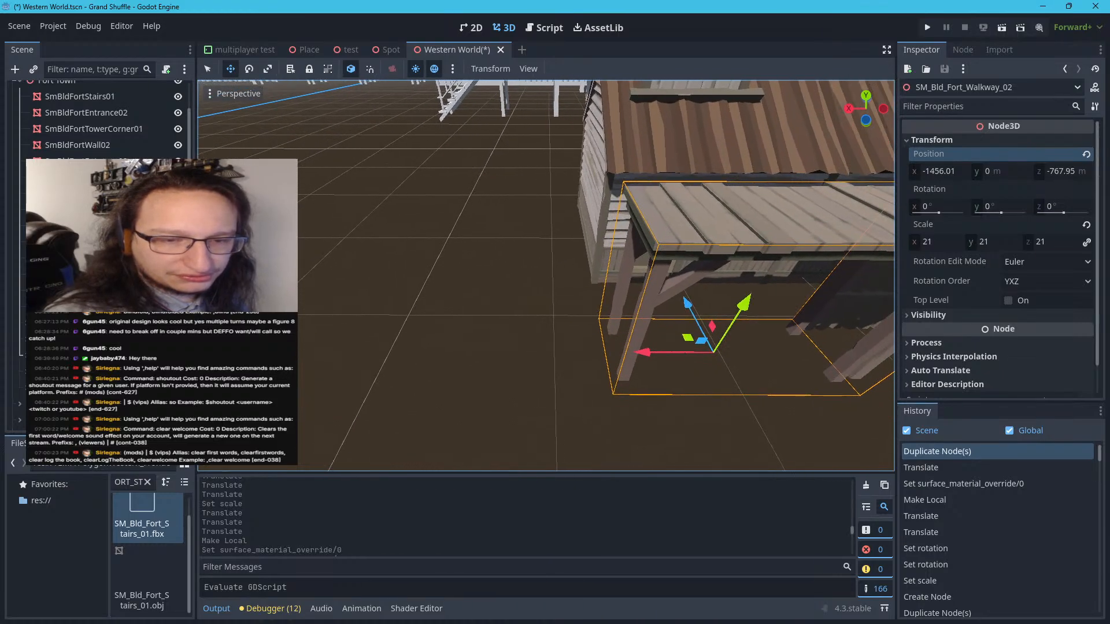
left_click_drag(636, 358, 421, 359)
Open the duplicated walkway's X position value for editing
left_click(960, 170)
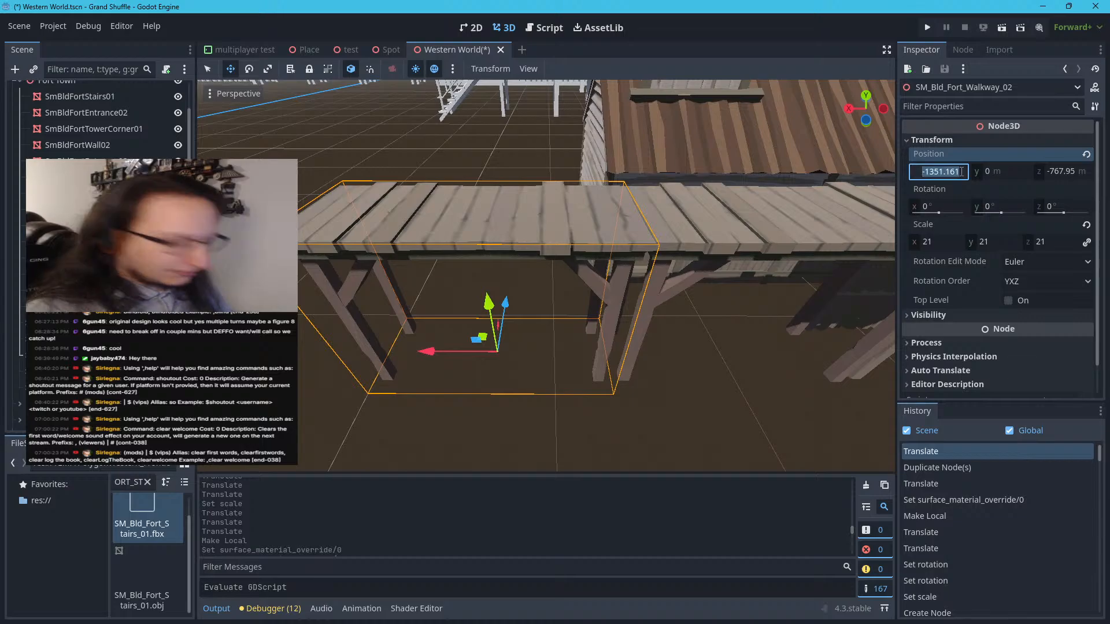
left_click(962, 171)
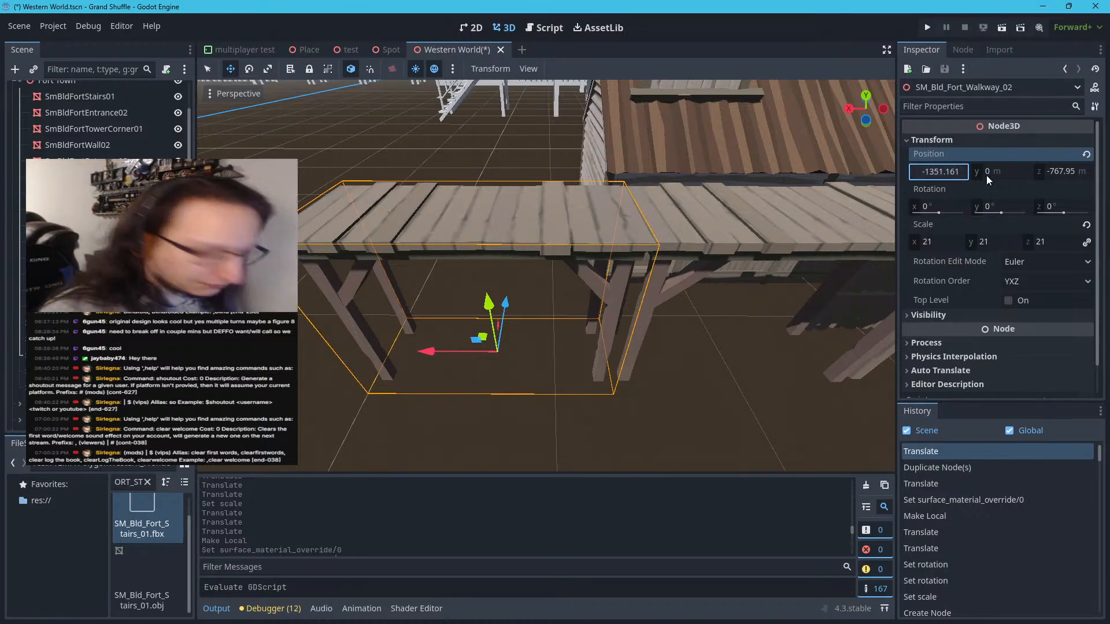
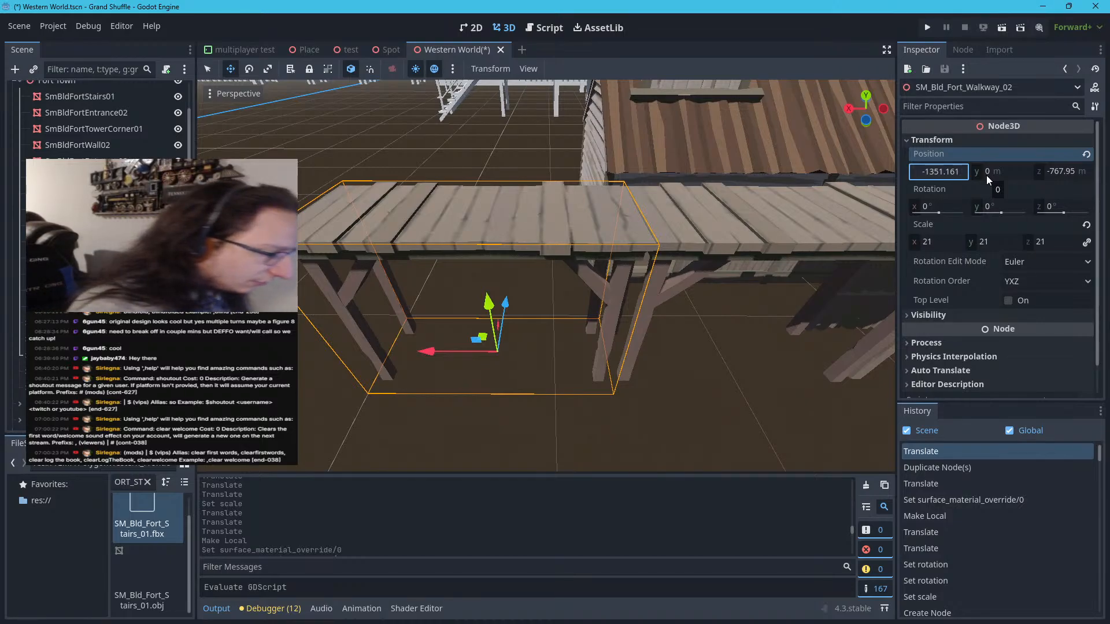
Try an X position of -1350.161 m for the duplicated walkway, then undo the change
key("Up")
key("Return")
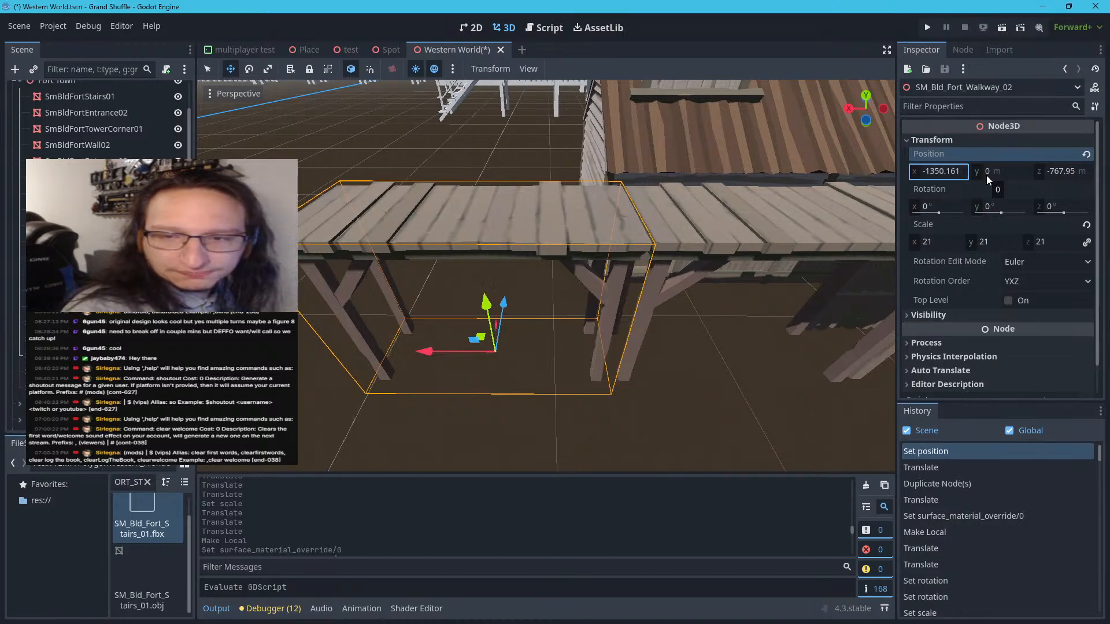
key("ctrl+z")
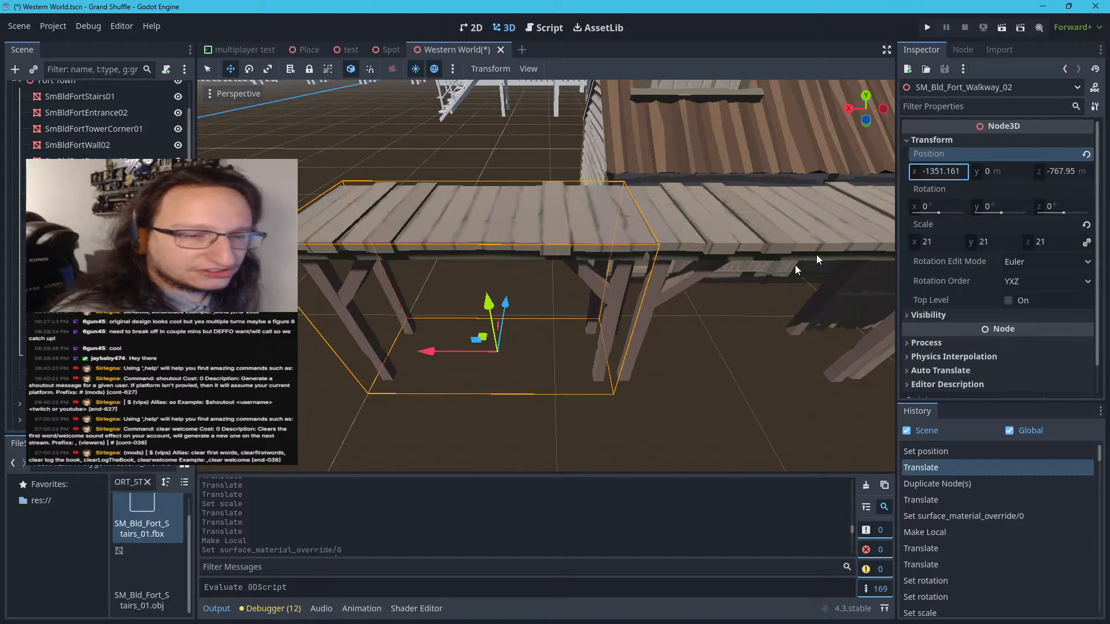
Inspect the joint between the two textured walkway sections and the open ground beyond the duplicate
scroll(517, 224, "down", 20)
scroll(504, 228, "up", 20)
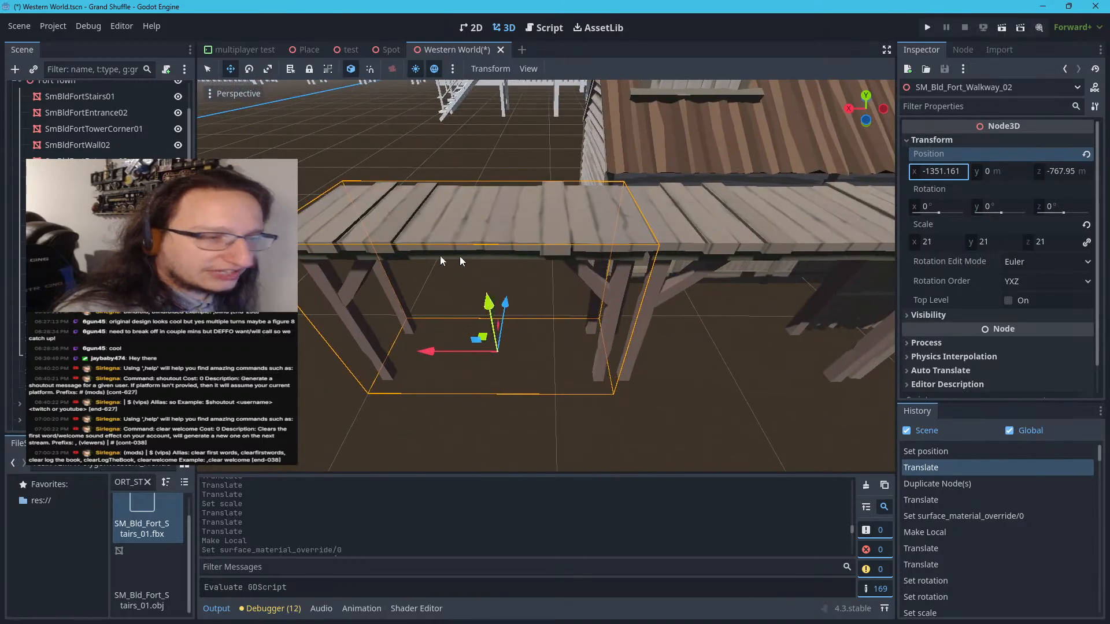
scroll(370, 201, "down", 15)
scroll(390, 231, "up", 15)
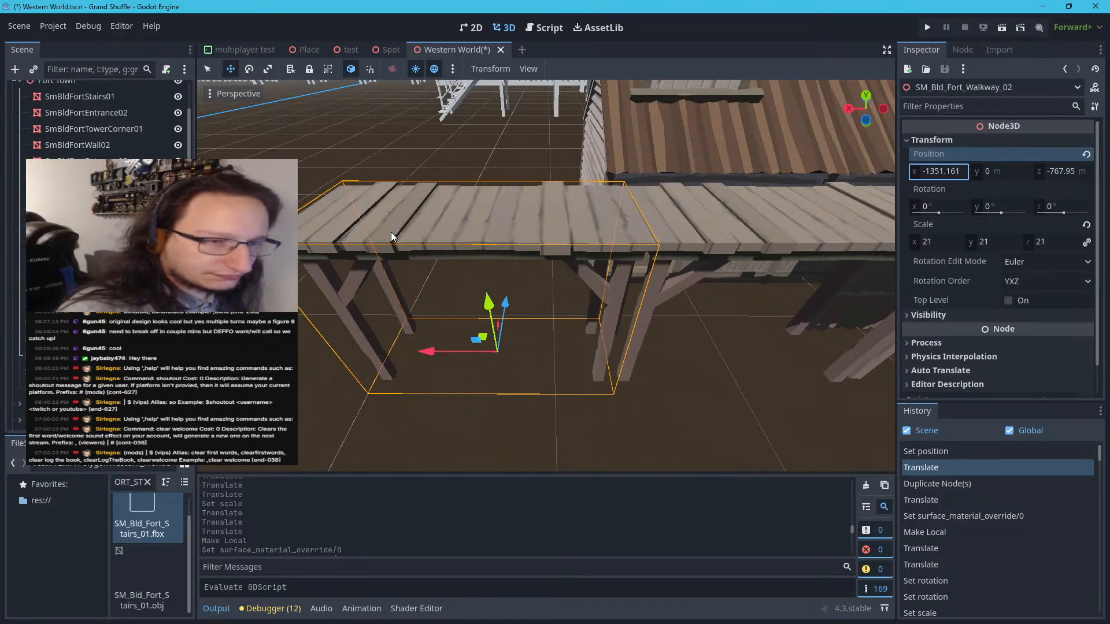
left_click(542, 221)
key("a")
right_click_drag(542, 221, 543, 220)
key("s")
key("a")
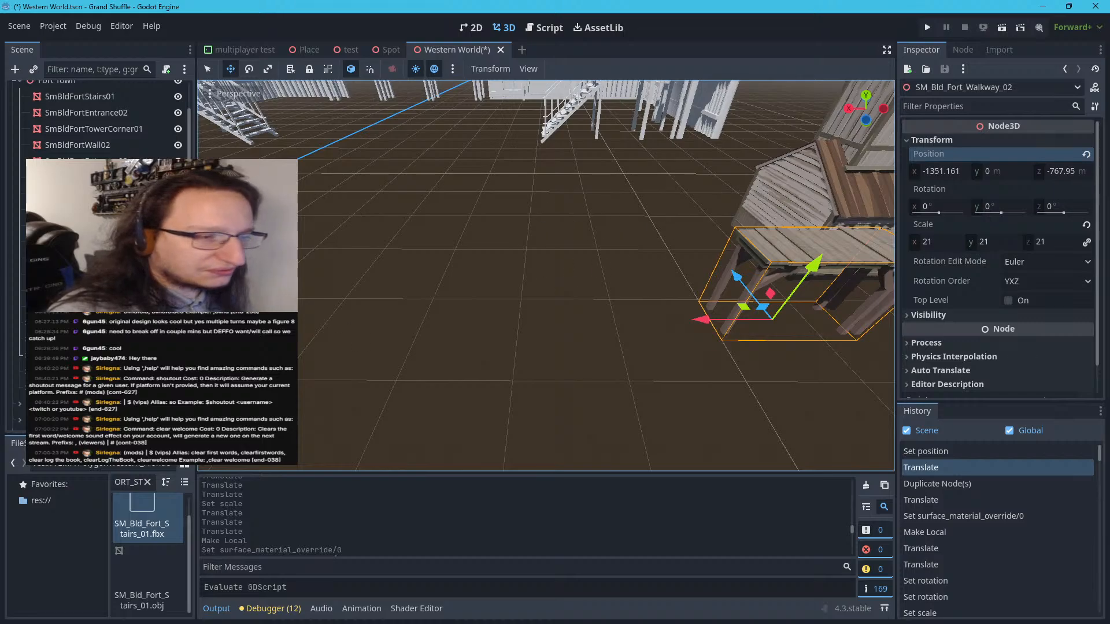
Duplicate SM_Bld_Fort_Walkway_02 and add 104.849 m to the copy's X position, placing it at -1246.312 m
left_click(38, 355)
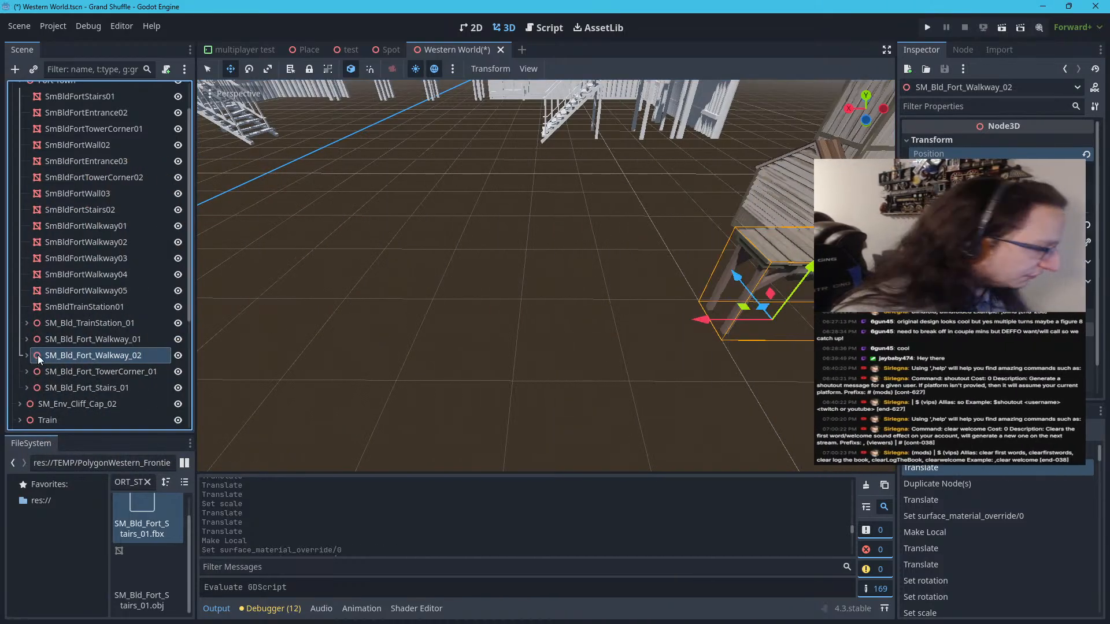
key("ctrl+d")
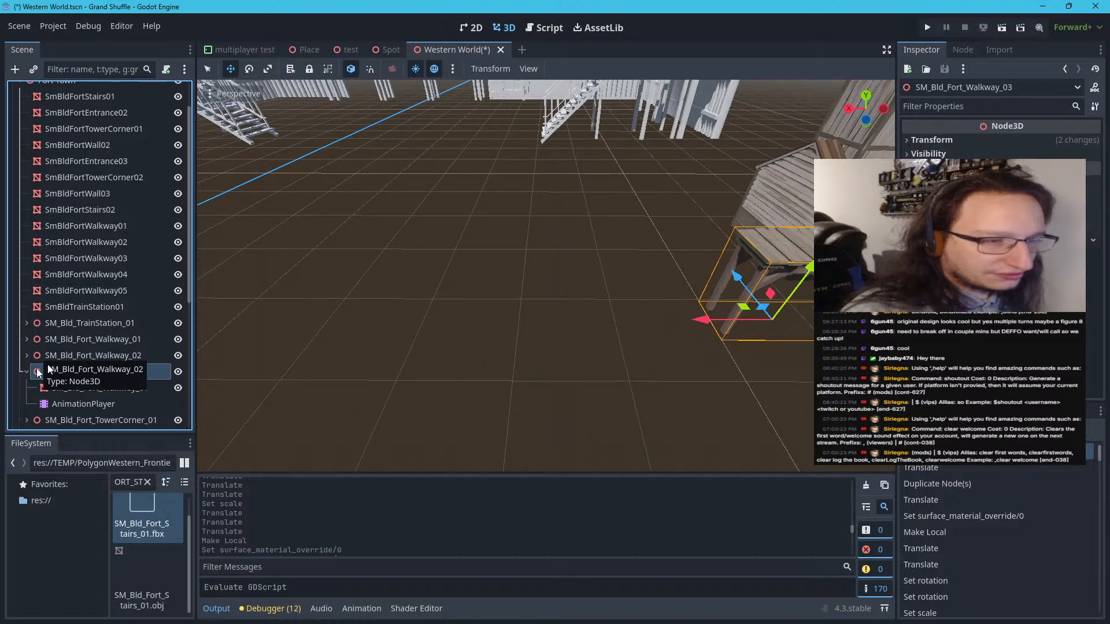
left_click(21, 372)
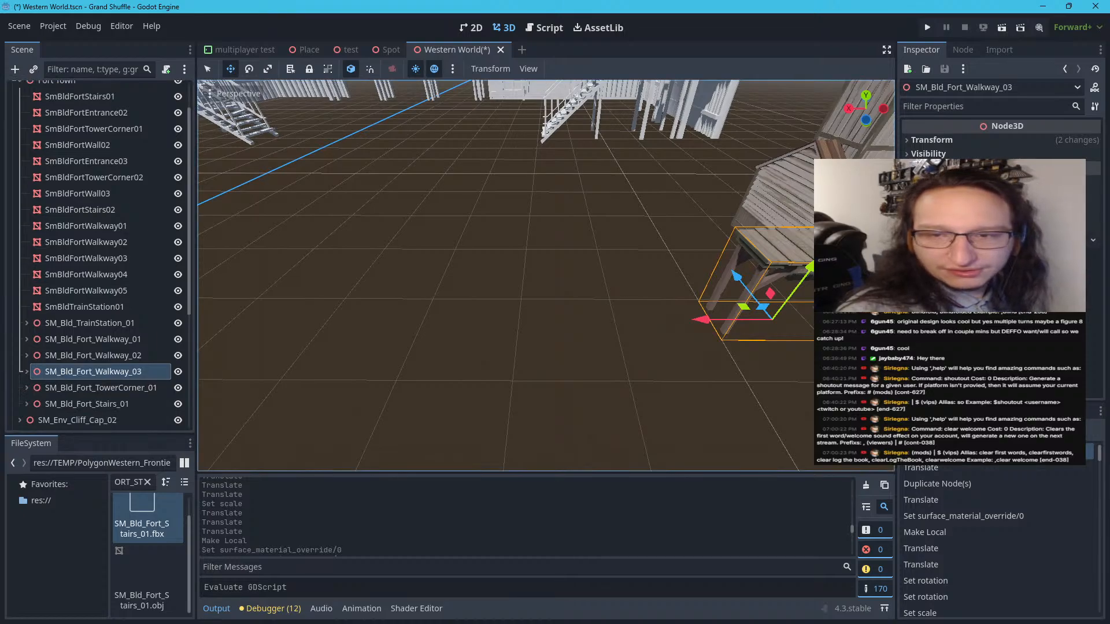
left_click(963, 144)
left_click(948, 172)
left_click_drag(946, 171, 977, 173)
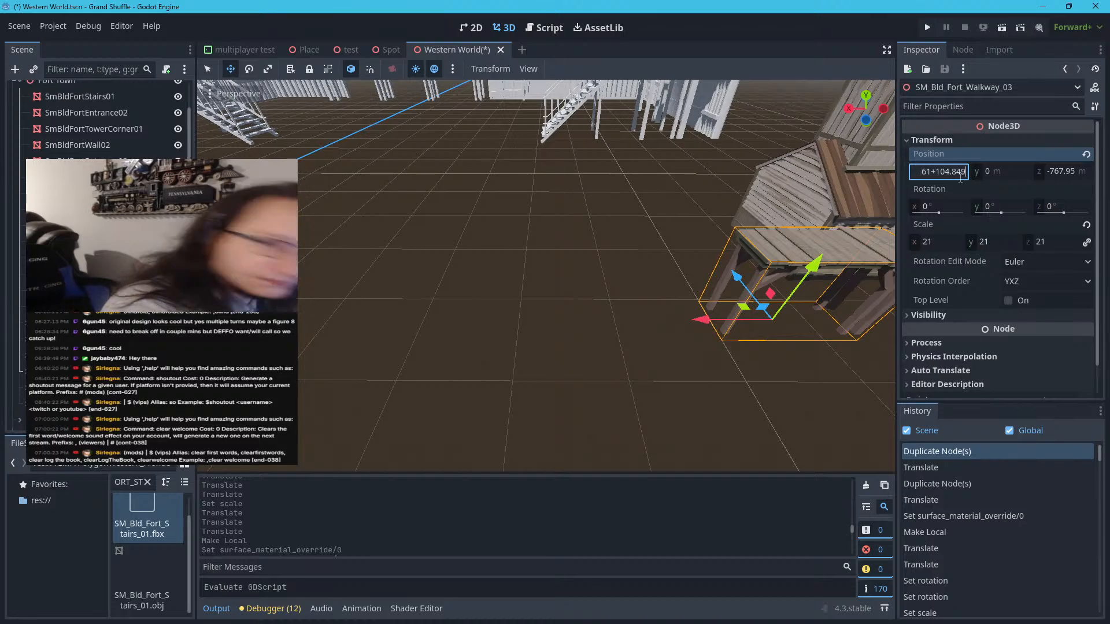
key("Return")
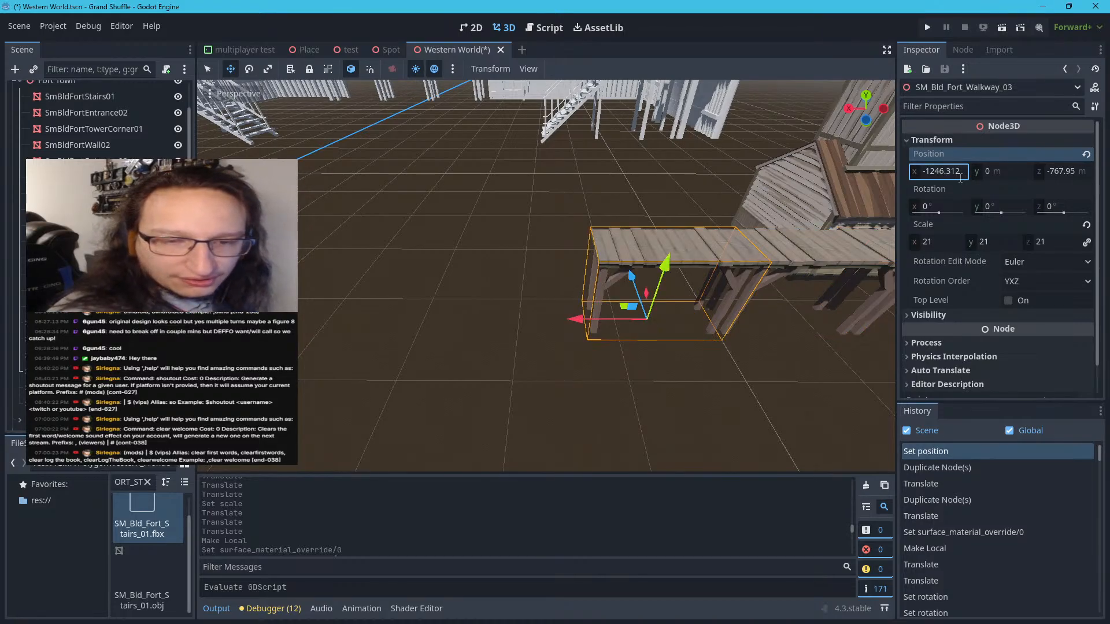
Duplicate SM_Bld_Fort_Walkway_03 within Fort Town and keep the copy selected with its child nodes collapsed
scroll(685, 211, "down", 10)
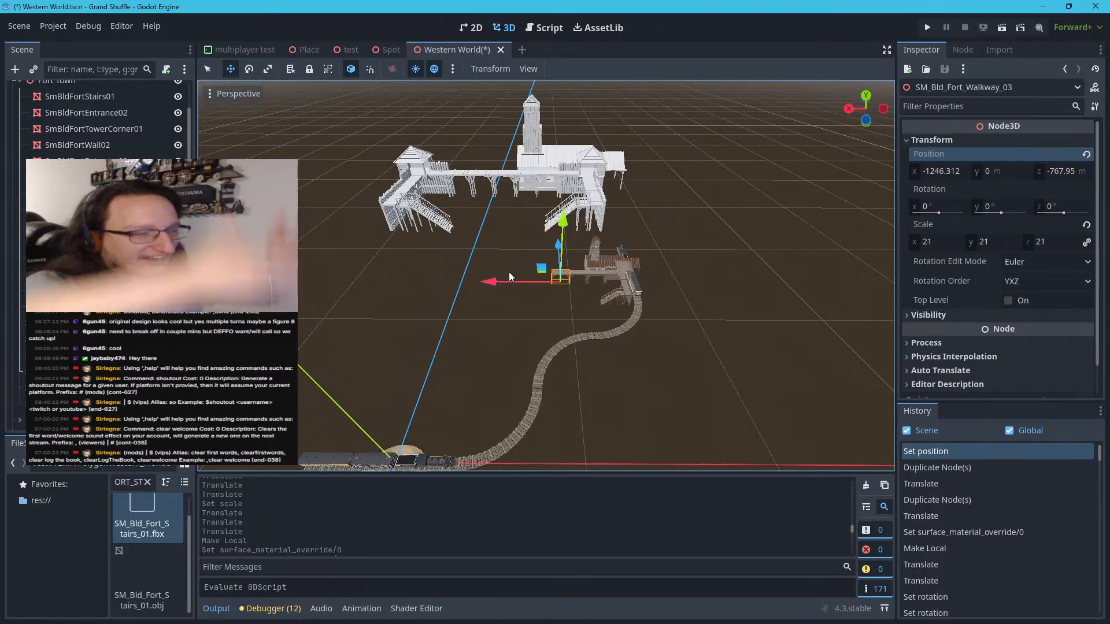
scroll(509, 271, "up", 10)
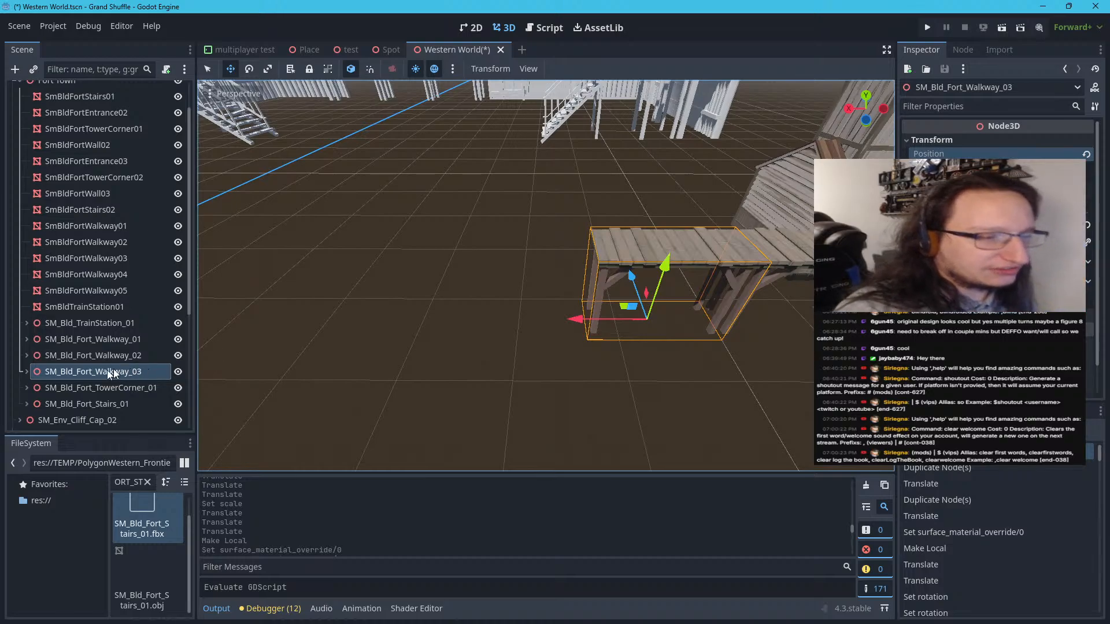
left_click(64, 373)
double_click(33, 374)
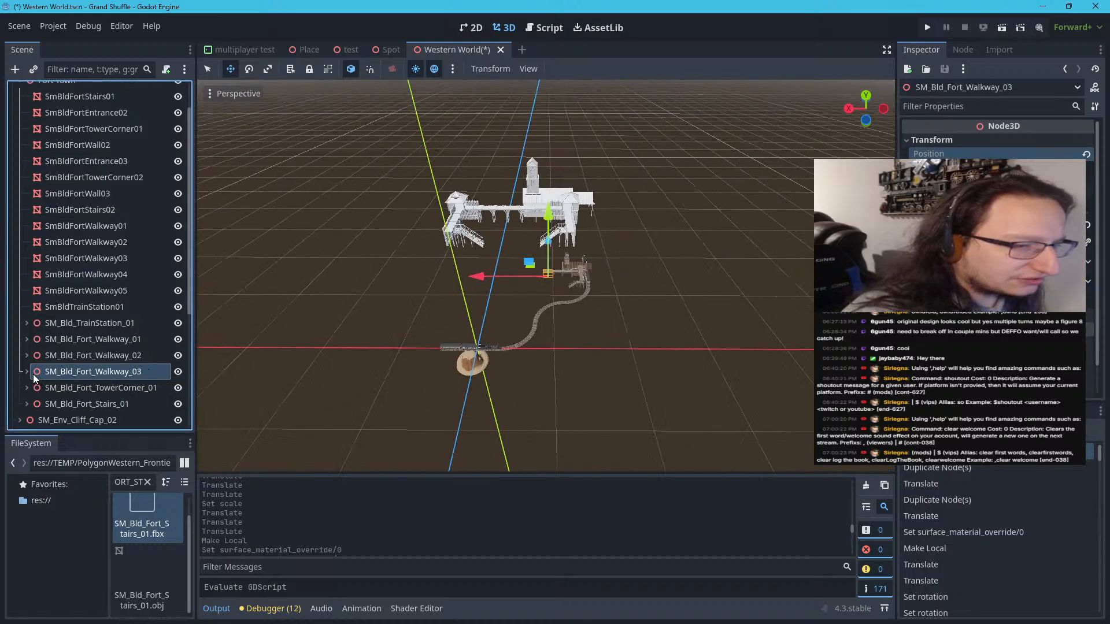
scroll(452, 296, "up", 3)
scroll(467, 295, "up", 7)
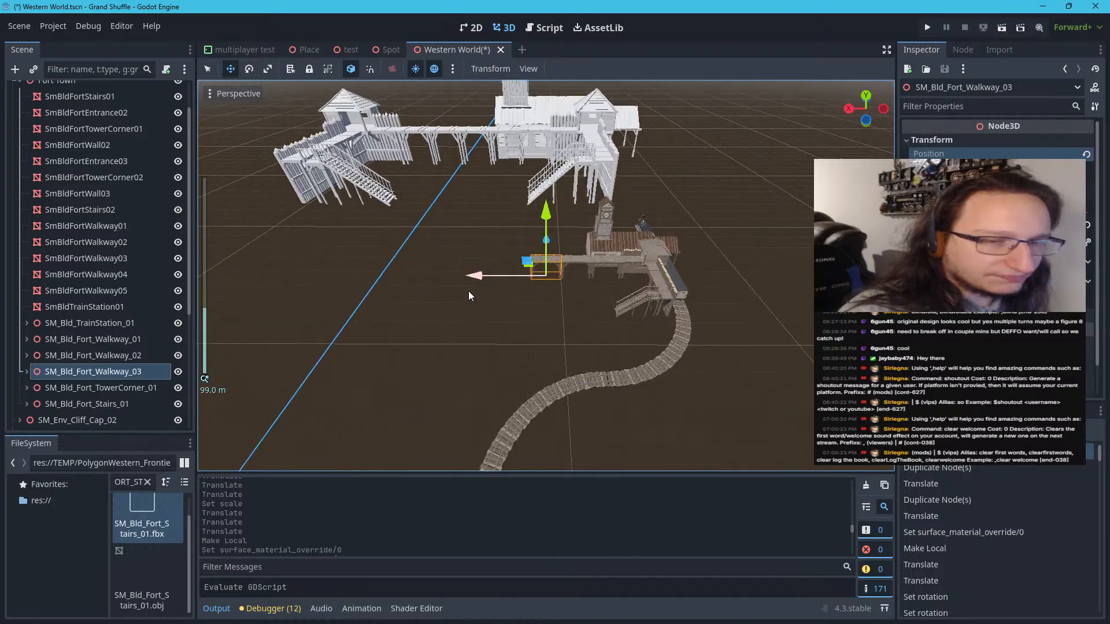
scroll(466, 296, "up", 1)
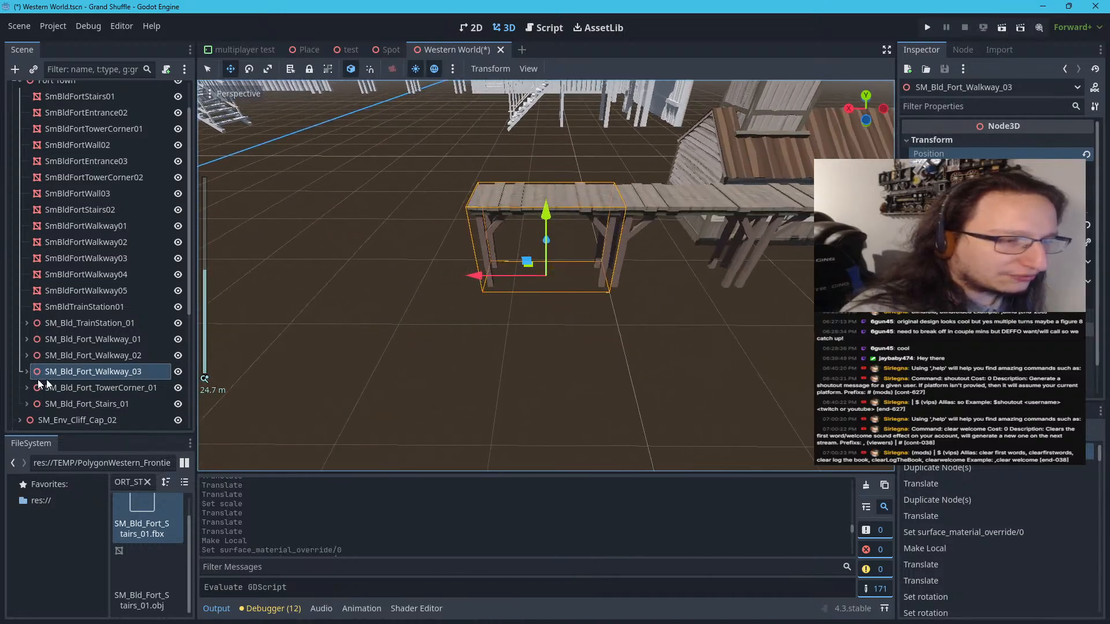
left_click(45, 375)
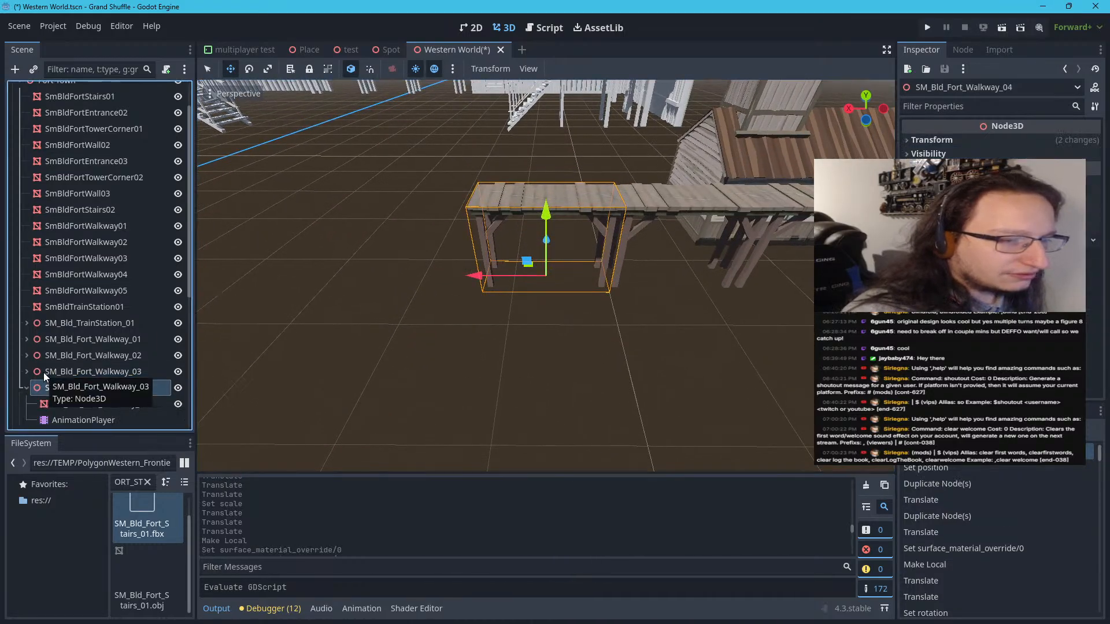
key("ctrl+d")
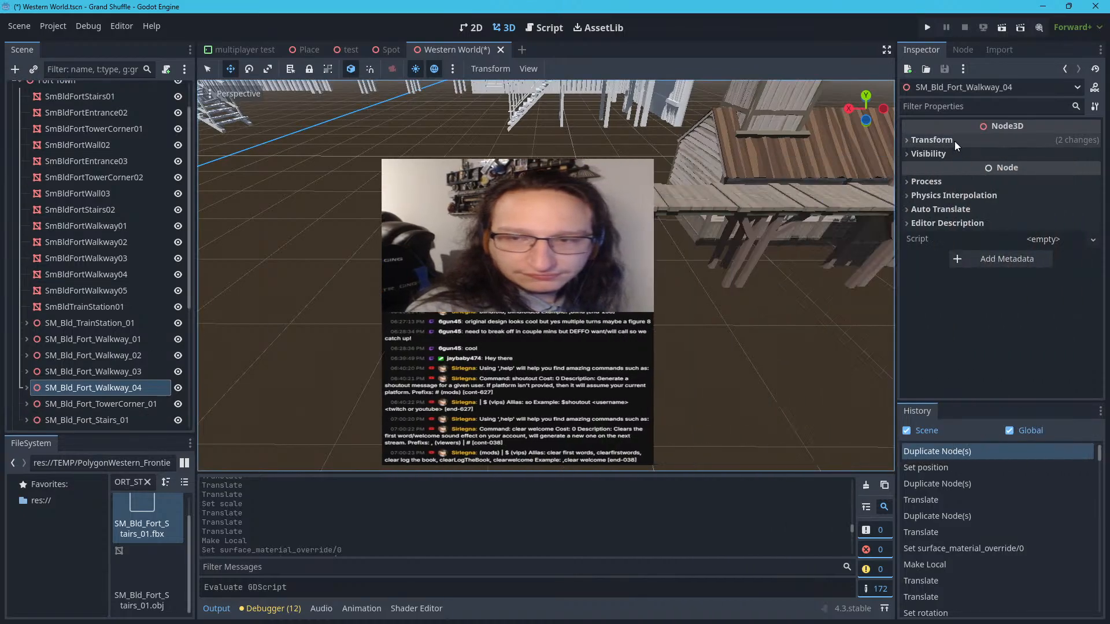
Add 104.849 m to the new walkway copy's X position, placing it at -1141.463 m in line with the other sections
left_click(955, 141)
left_click(962, 169)
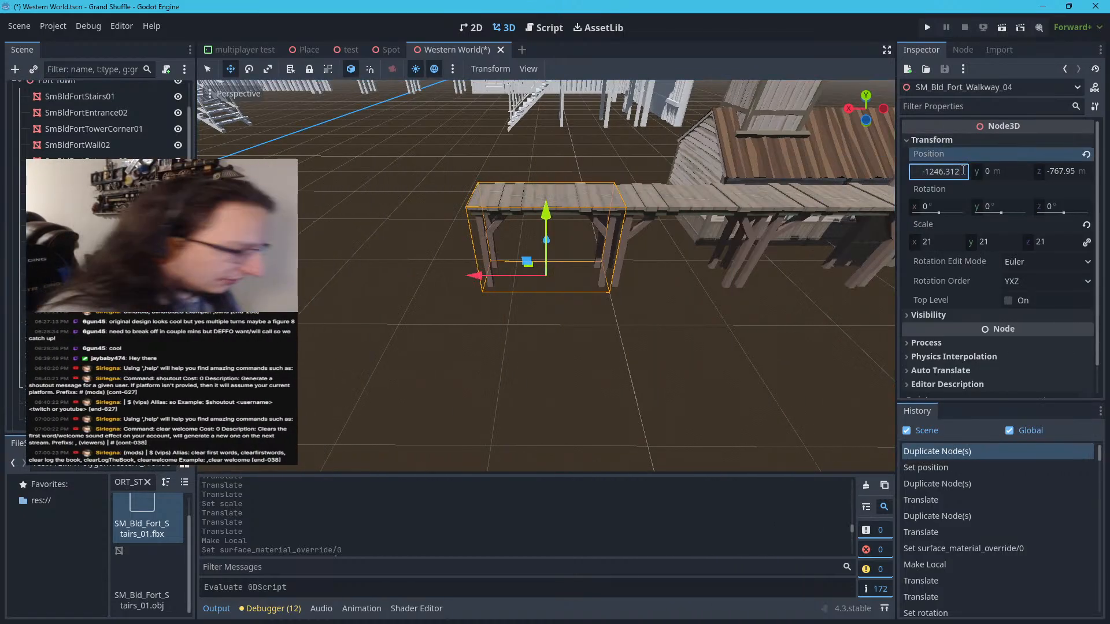
type("+108")
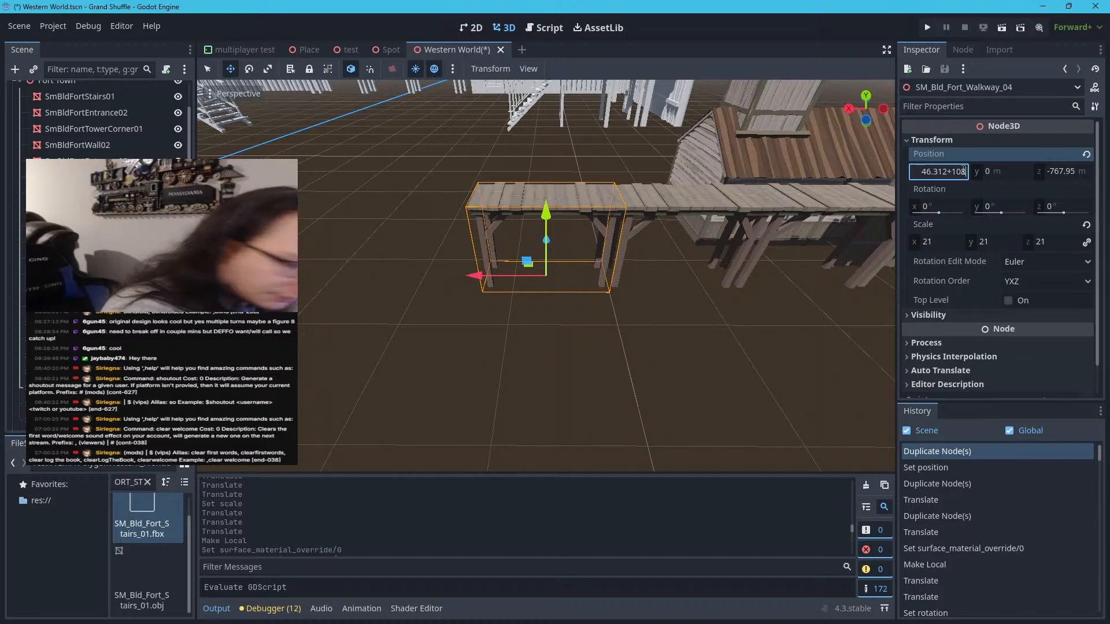
key("BackSpace")
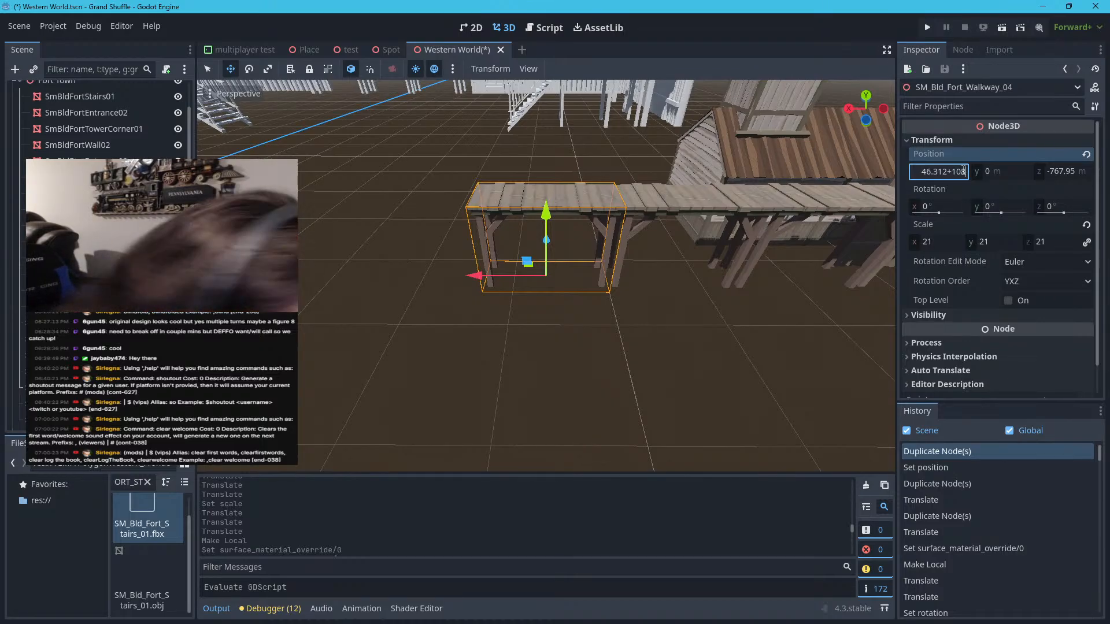
type("4")
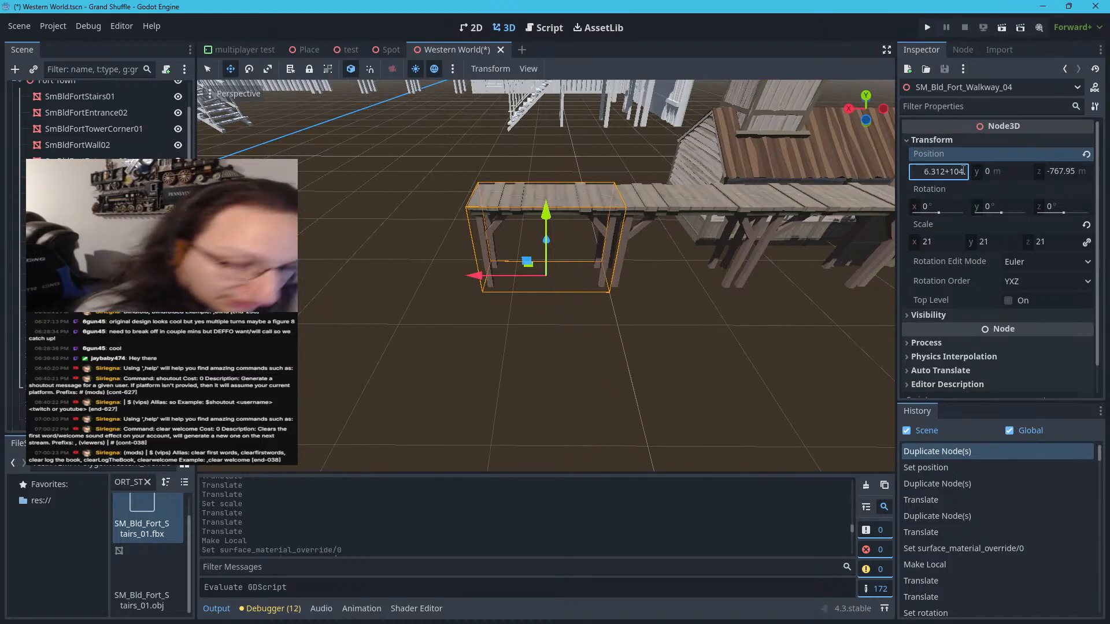
type(".849")
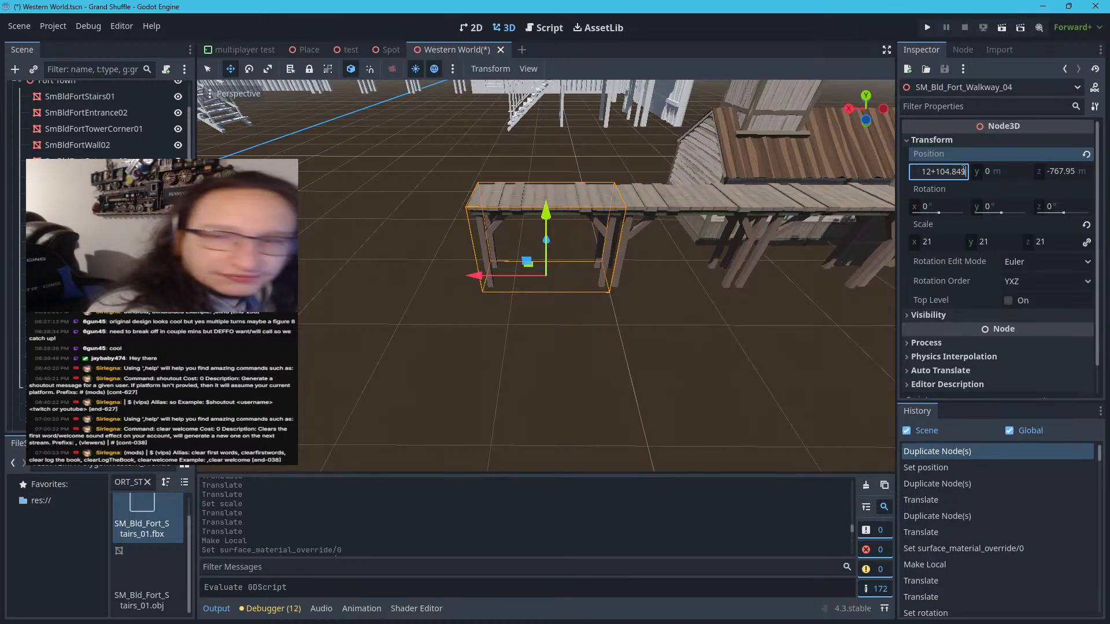
key("Return")
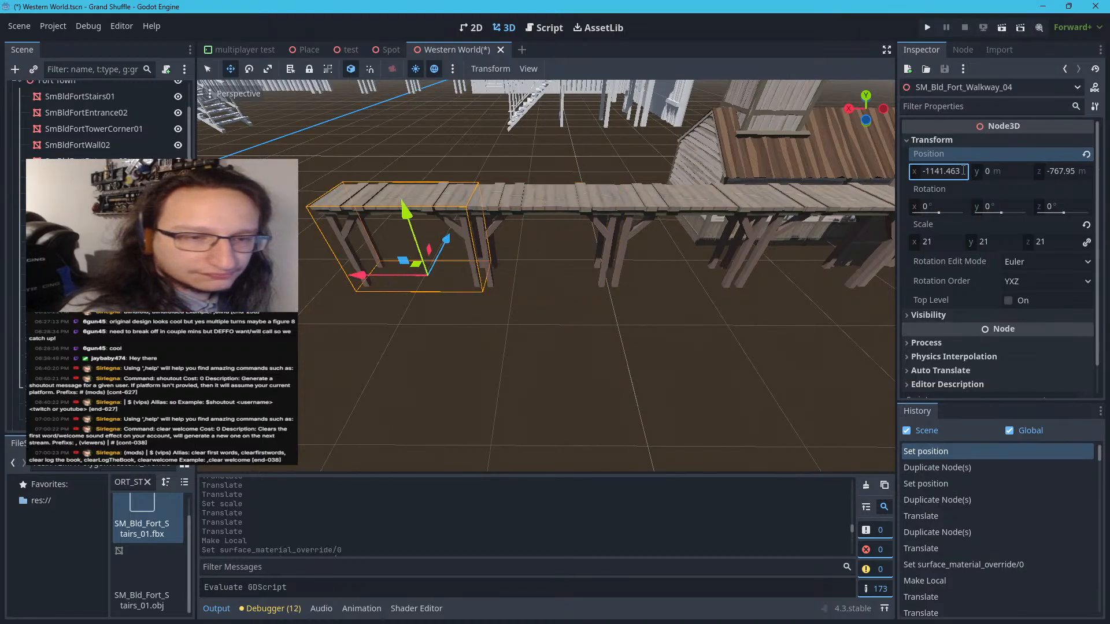
Duplicate SM_Bld_Fort_Walkway_04 and add 104.849 m to the copy's X position, placing it at -1036.614 m
scroll(563, 276, "down", 8)
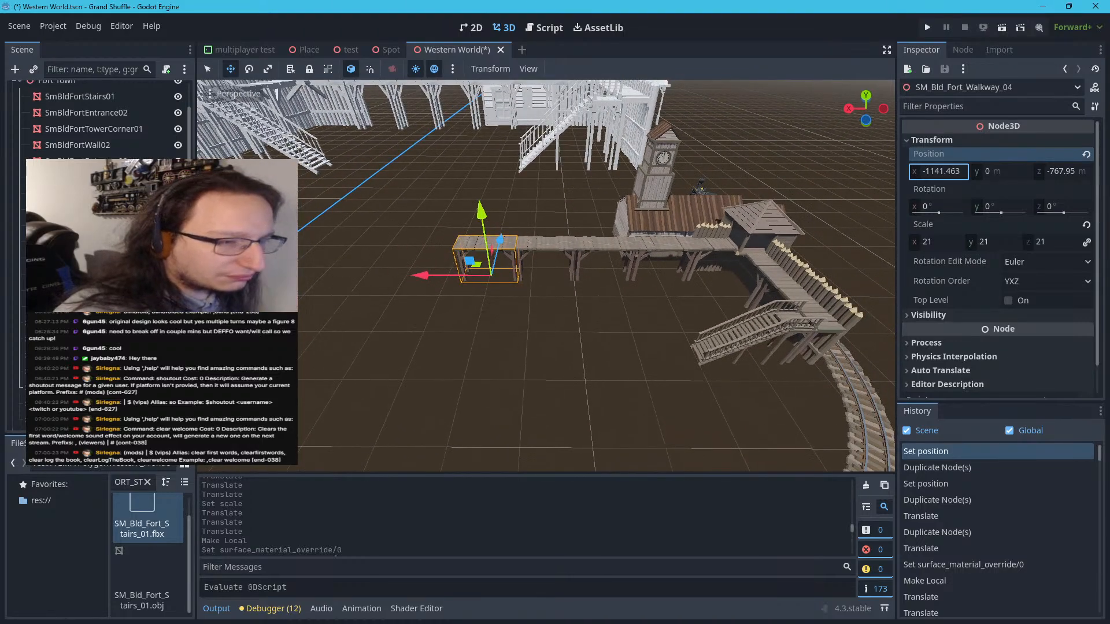
key("ctrl+d")
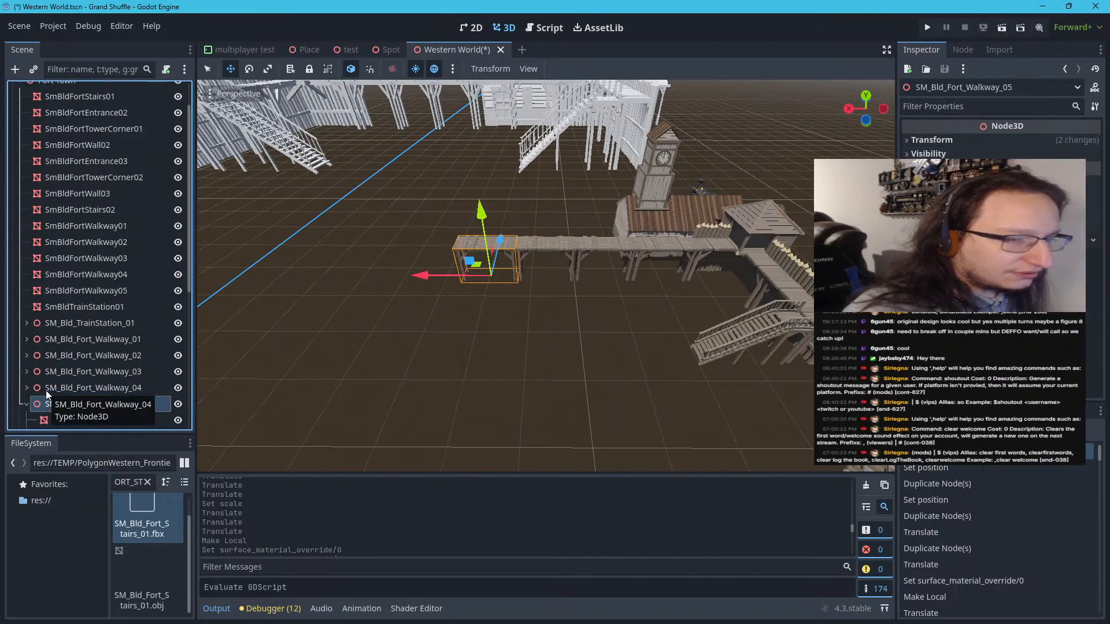
left_click(27, 404)
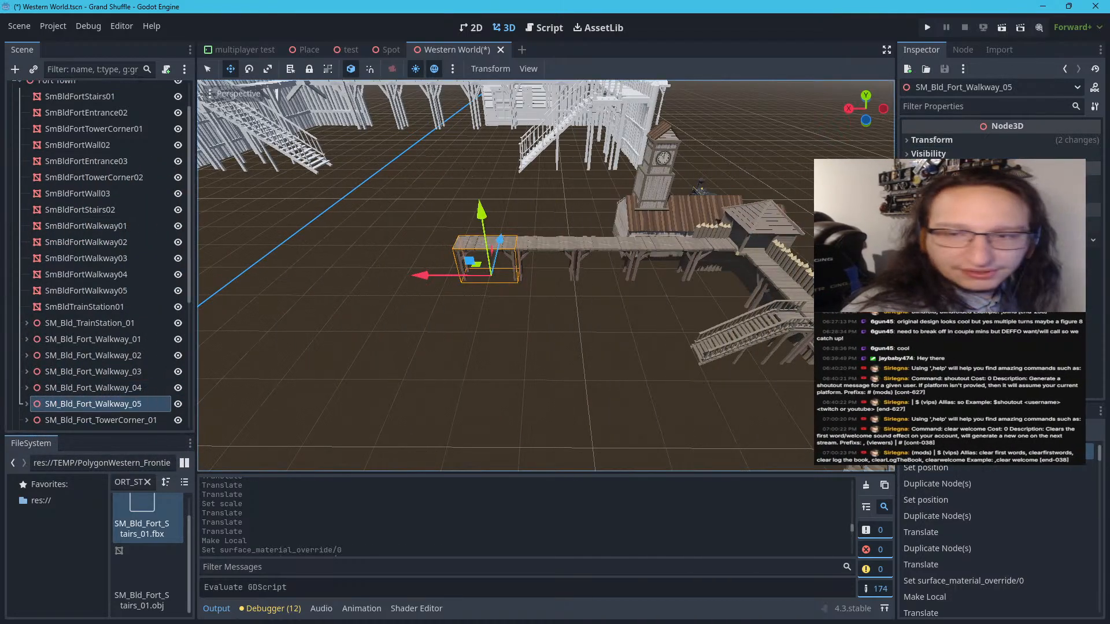
left_click(962, 145)
left_click(959, 169)
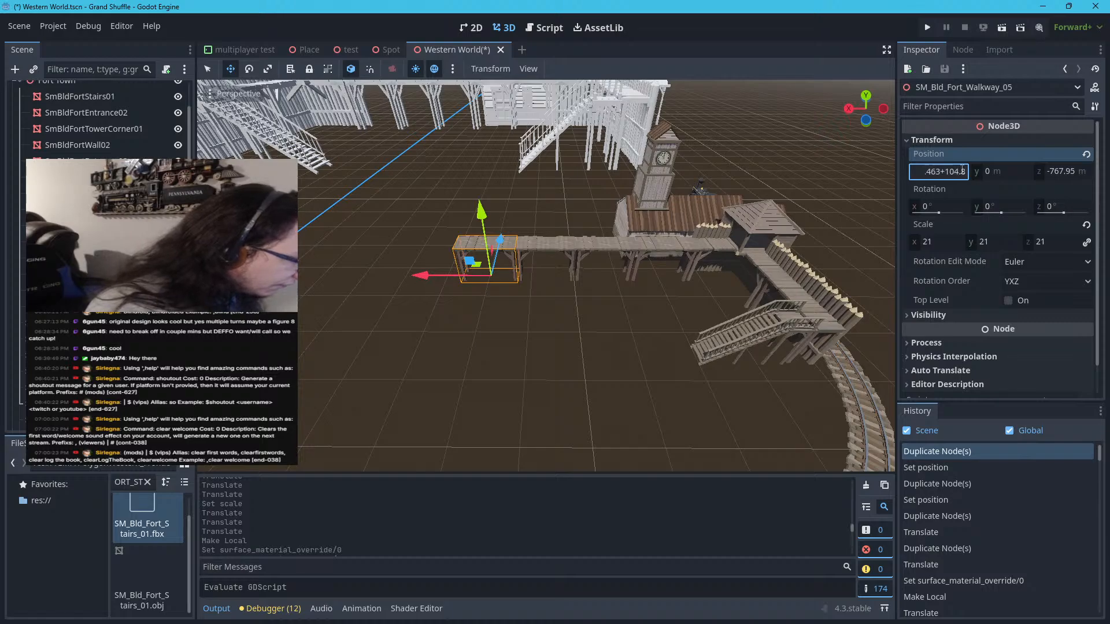
key("Return")
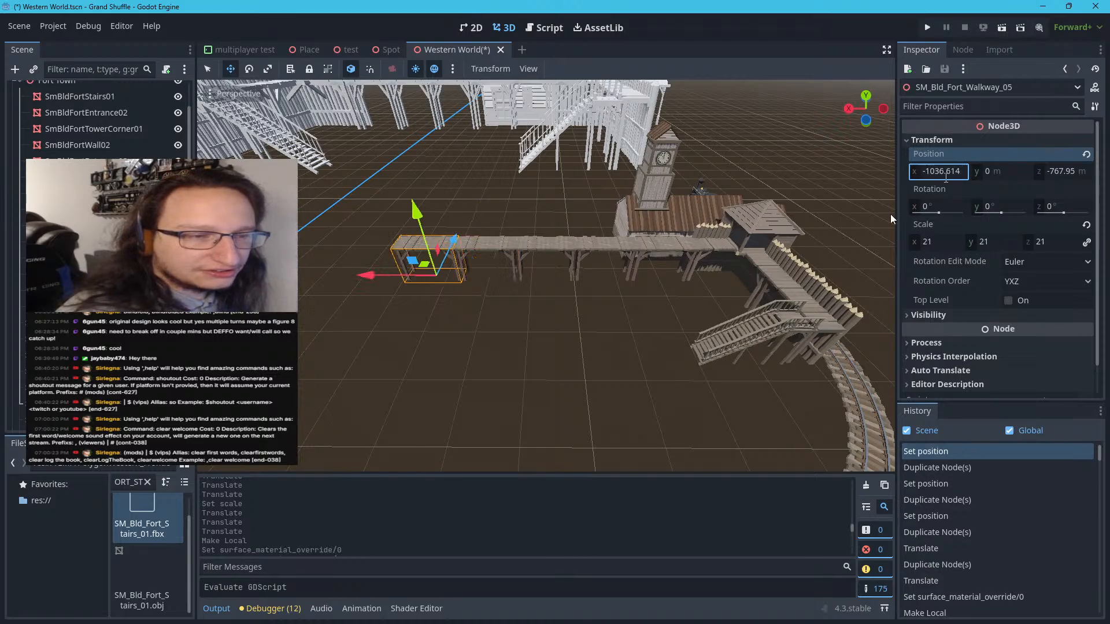
Compare the extended textured walkway with the untextured fort's walkway and far tower corner
scroll(447, 374, "up", 6)
scroll(463, 346, "down", 11)
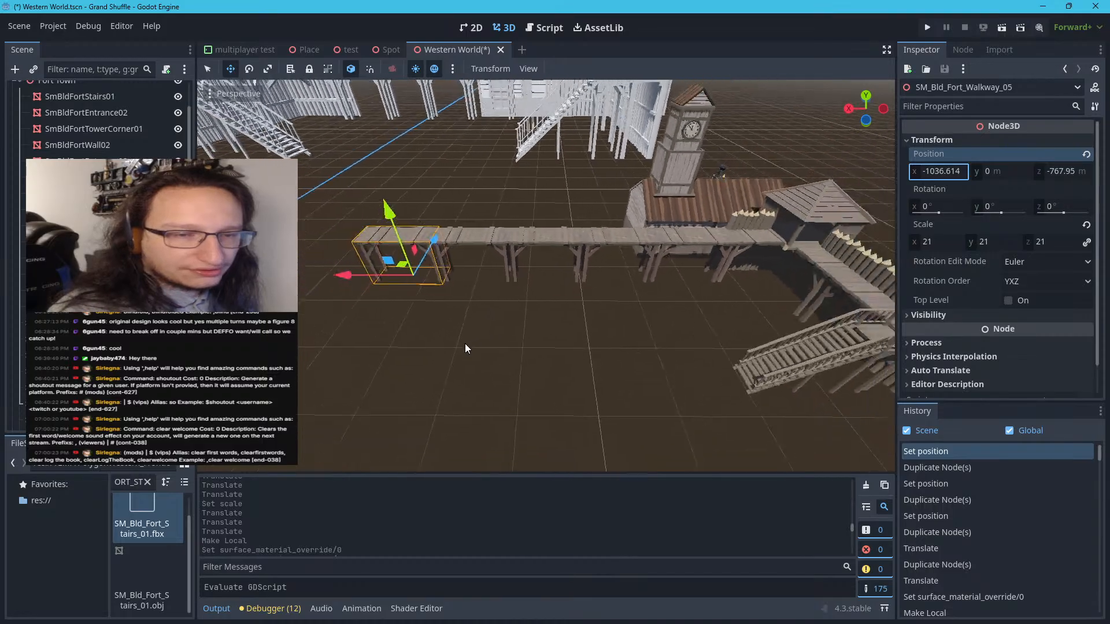
scroll(467, 334, "down", 6)
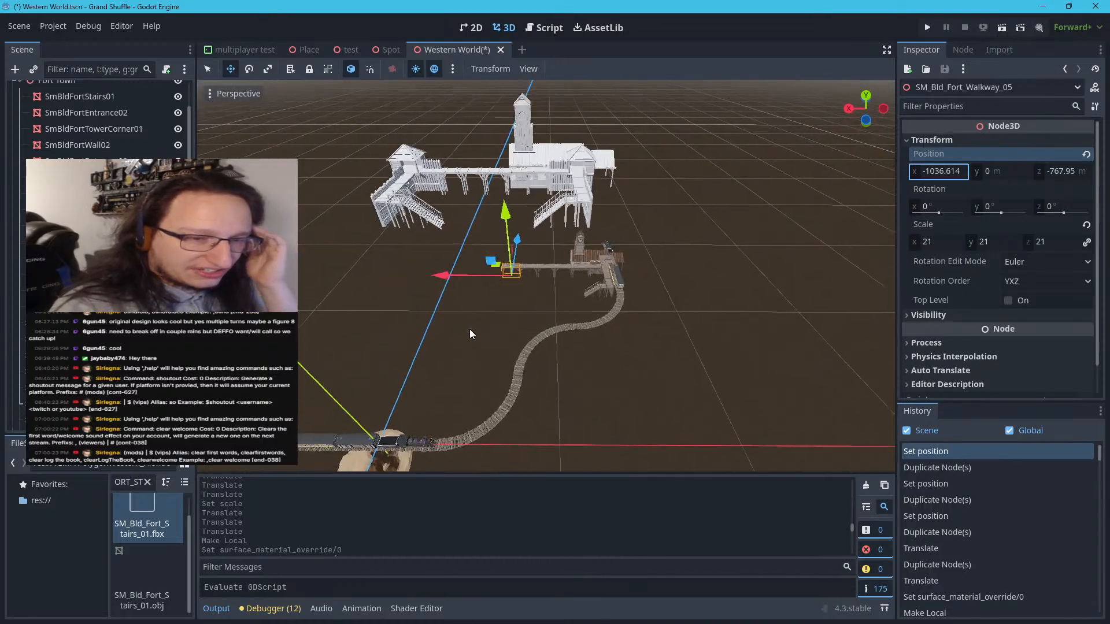
scroll(470, 334, "down", 6)
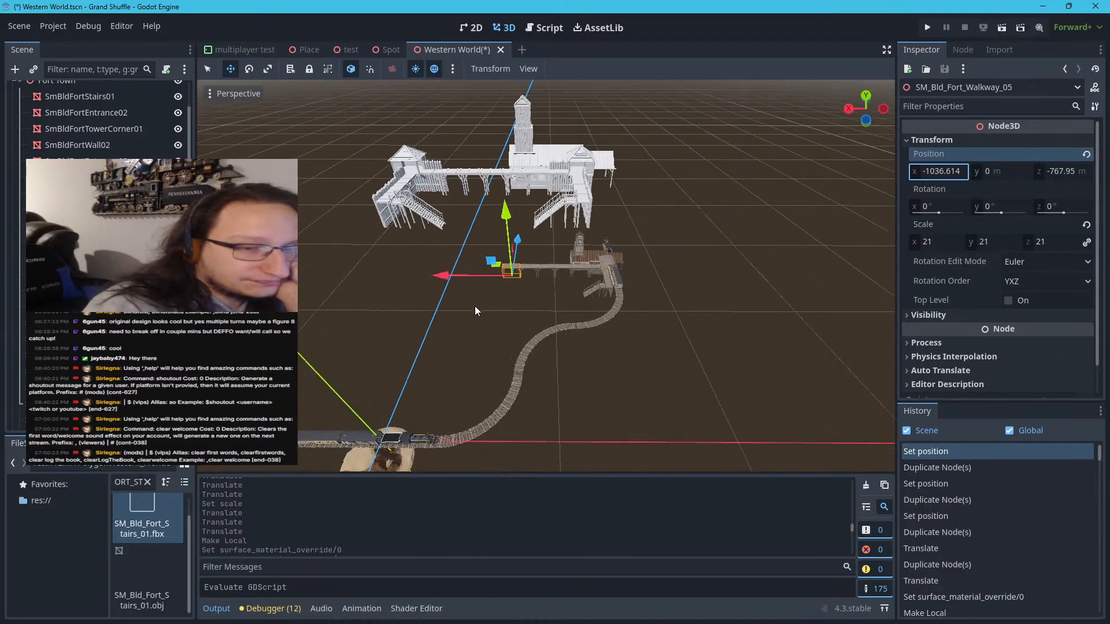
scroll(473, 310, "up", 2)
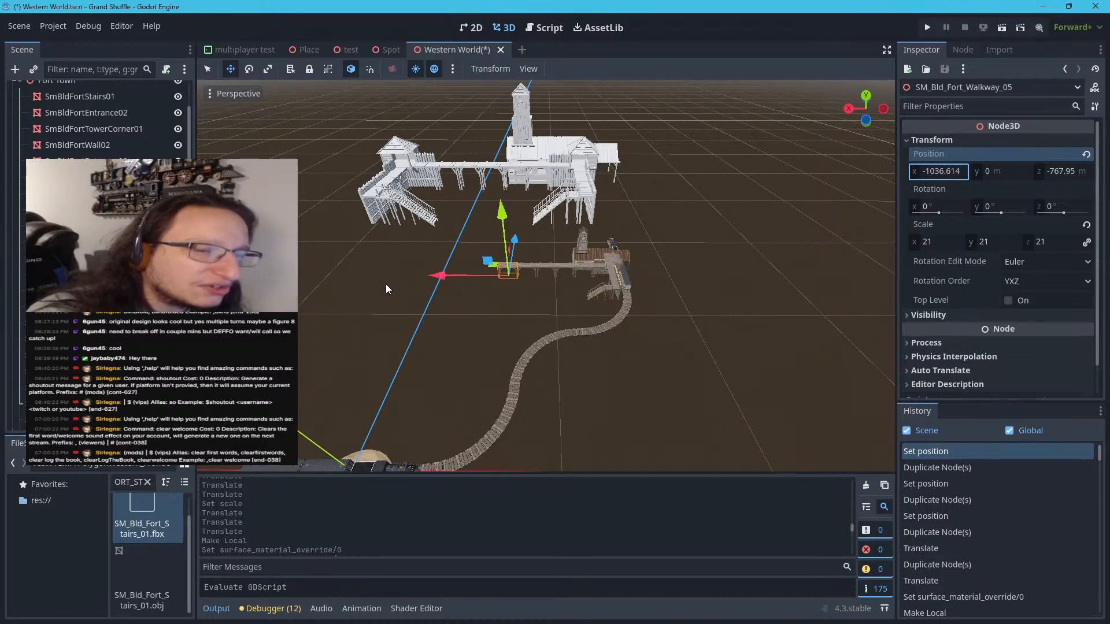
scroll(387, 283, "up", 5)
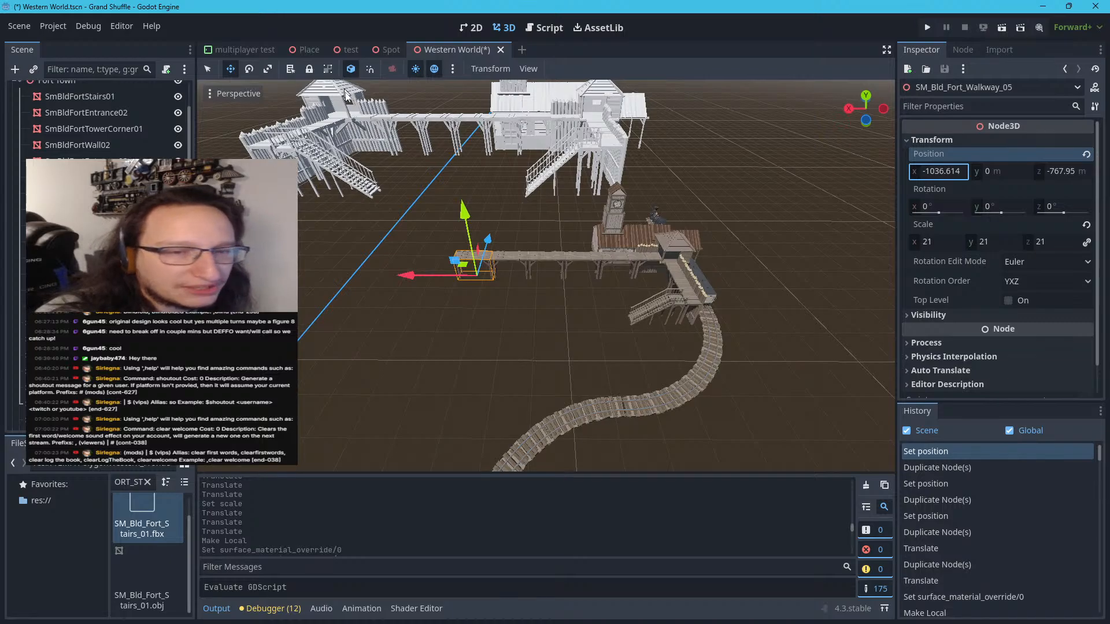
scroll(376, 156, "up", 6)
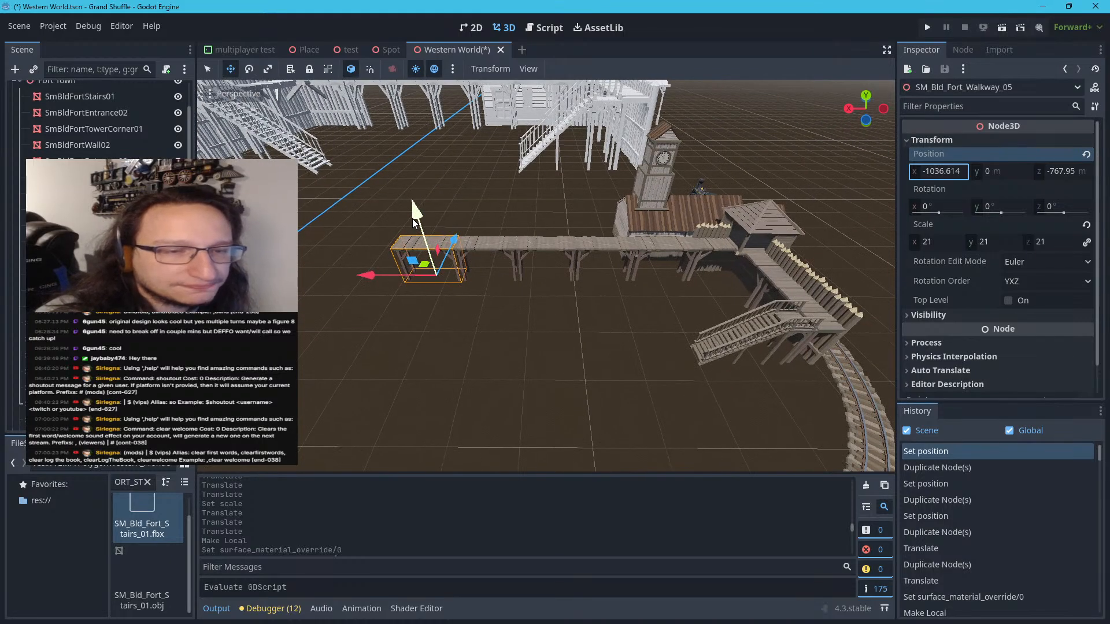
scroll(412, 222, "down", 3)
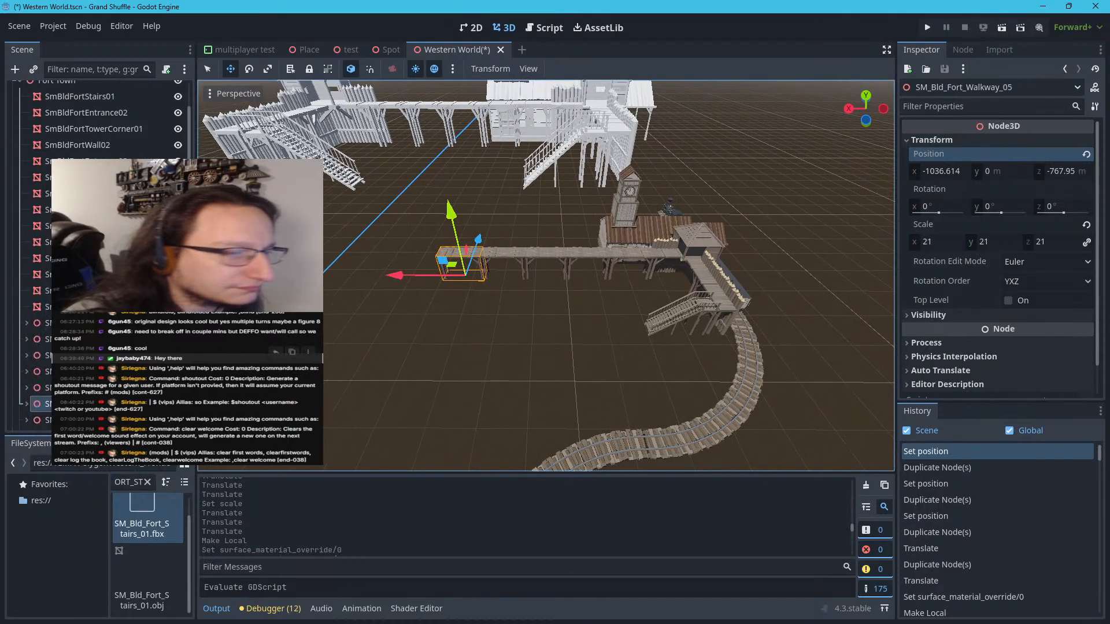
Duplicate SM_Bld_Fort_TowerCorner_01 within Fort Town and collapse the copy's child nodes
scroll(81, 398, "down", 2)
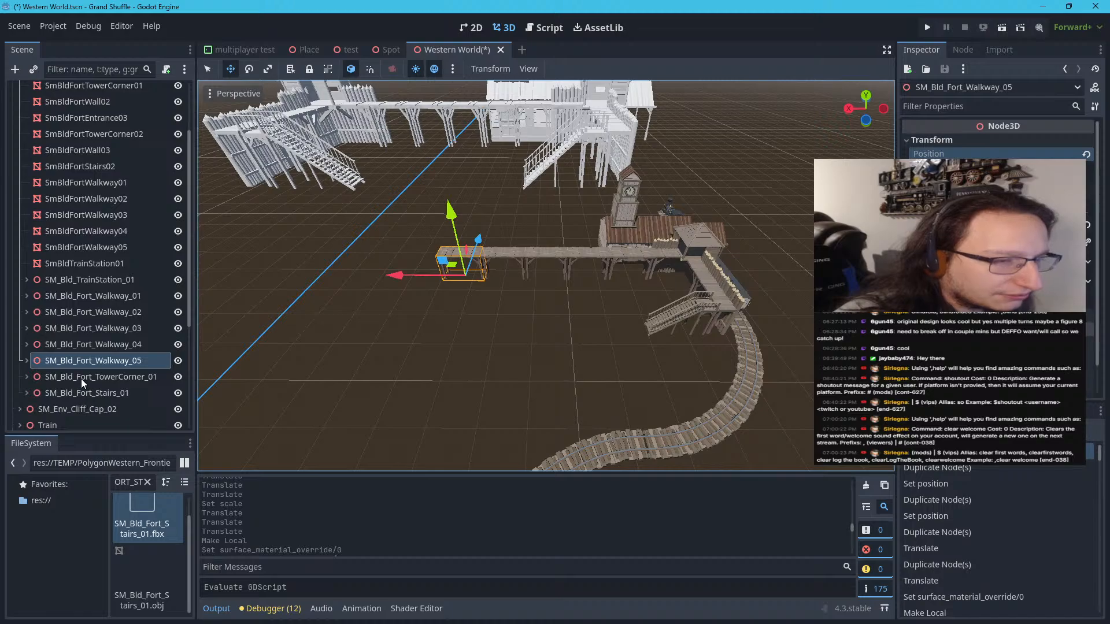
left_click(81, 379)
key("ctrl+d")
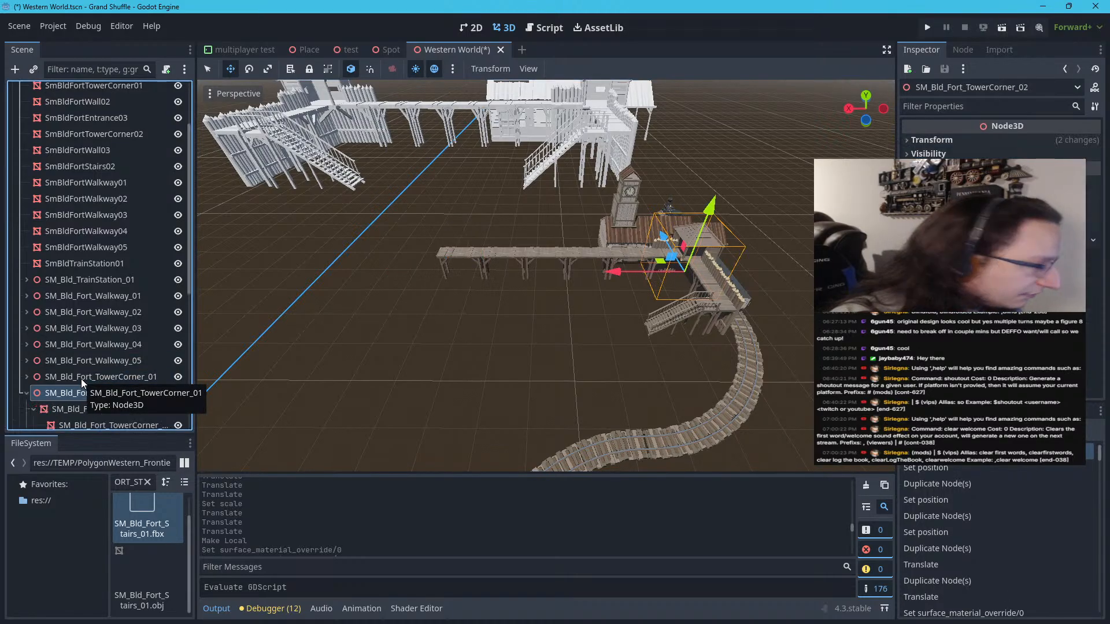
left_click(27, 392)
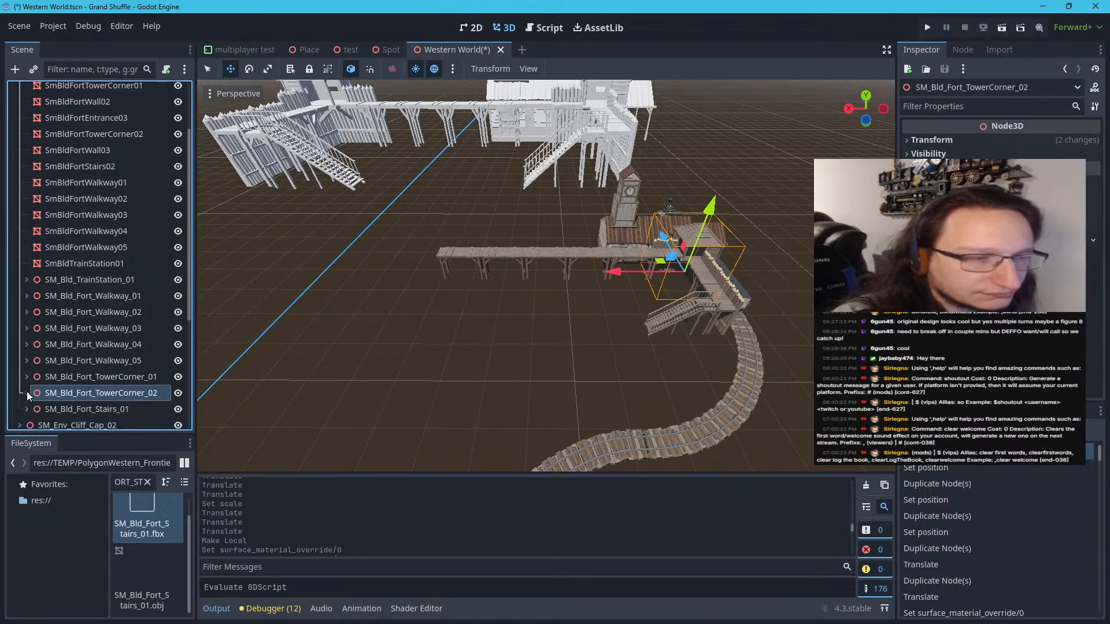
Set the tower corner copy's Y rotation to 180 degrees
left_click(932, 139)
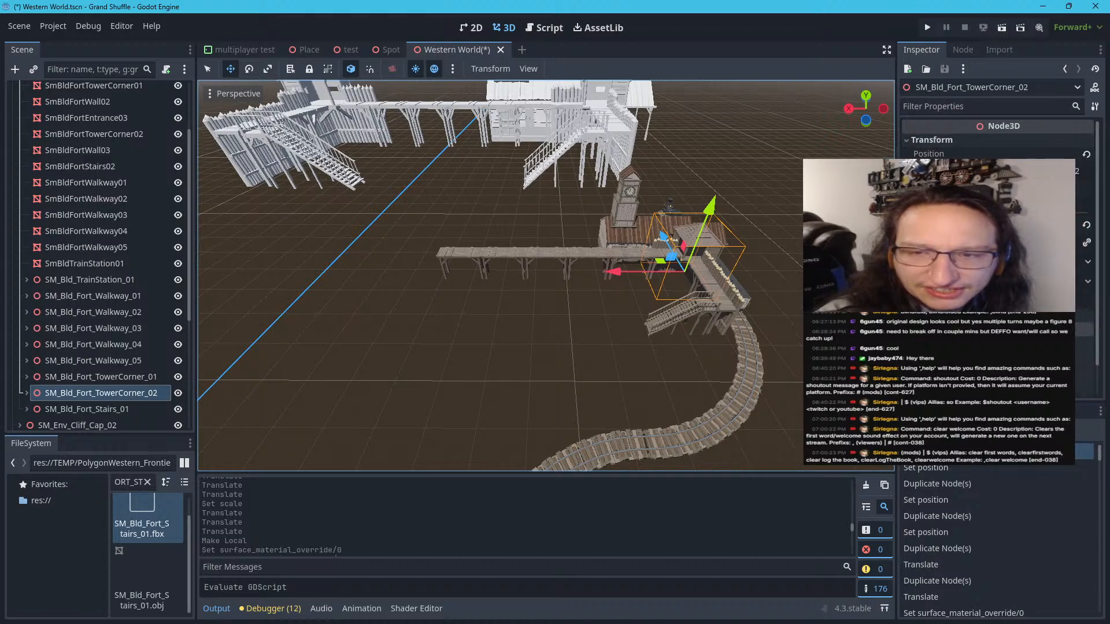
left_click(1002, 207)
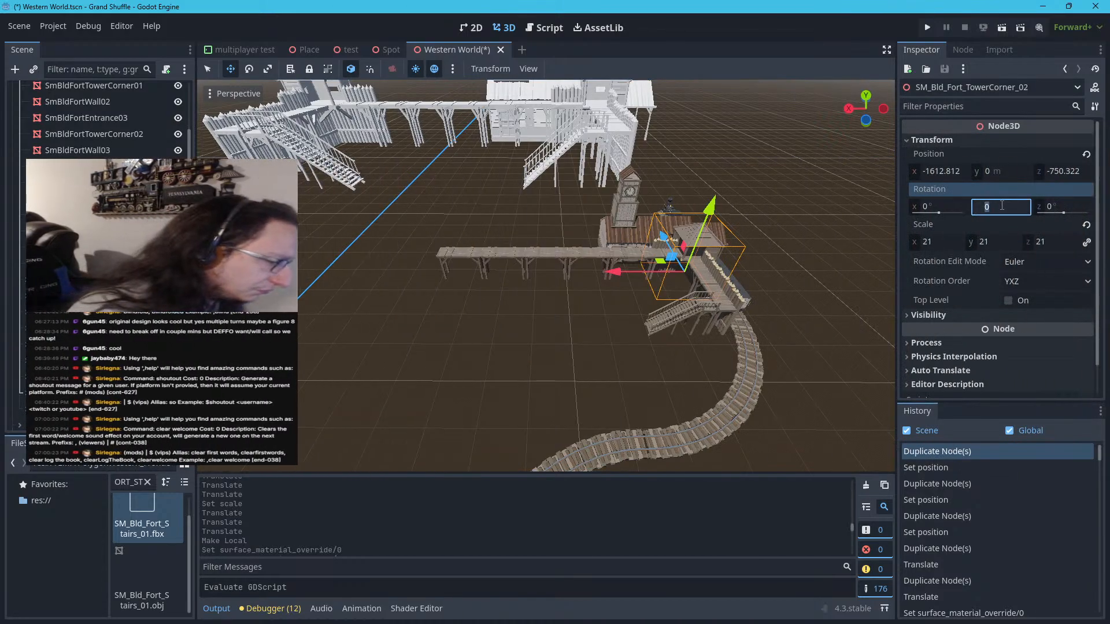
type("180")
key("Return")
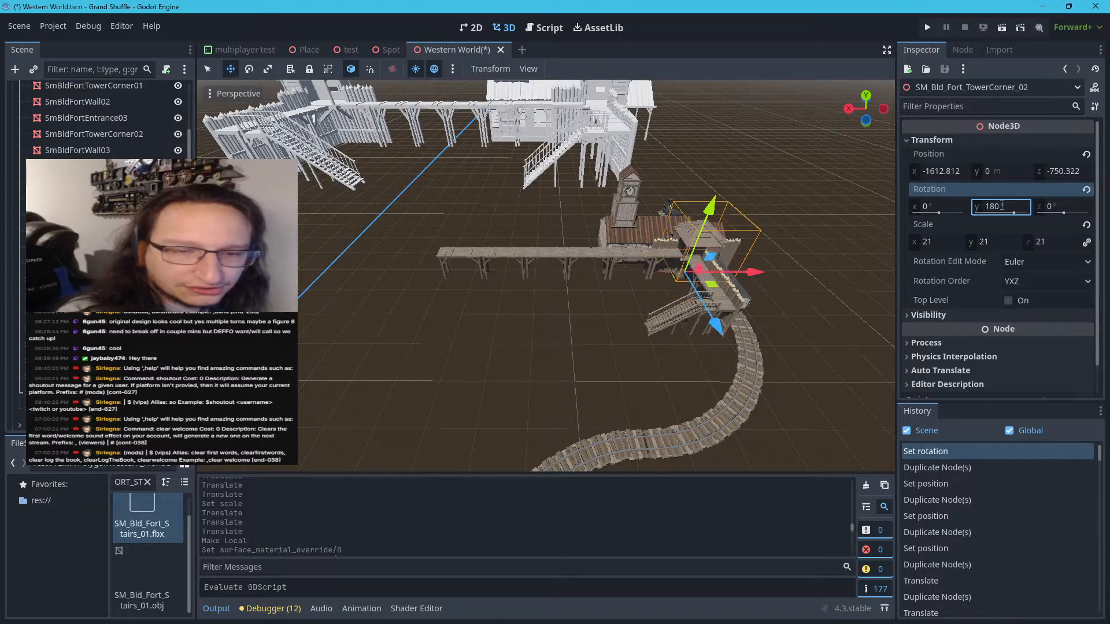
Move the tower corner copy along X to about -1027 m at the walkway's far end and set its Y rotation to 90 degrees
left_click_drag(740, 285, 497, 282)
left_click(1021, 206)
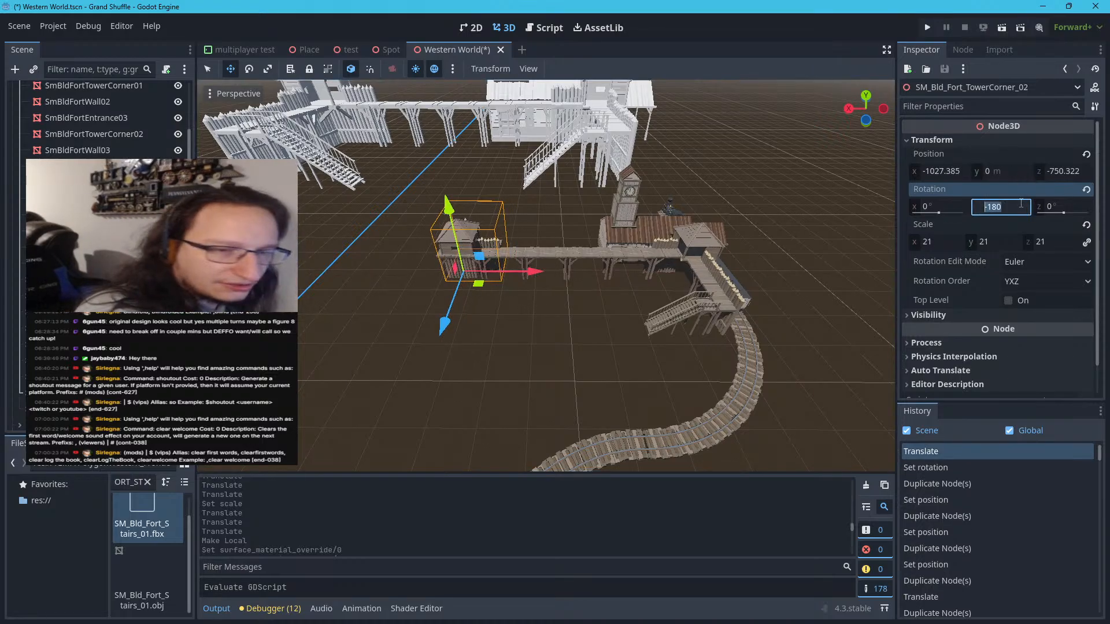
type("90")
key("Return")
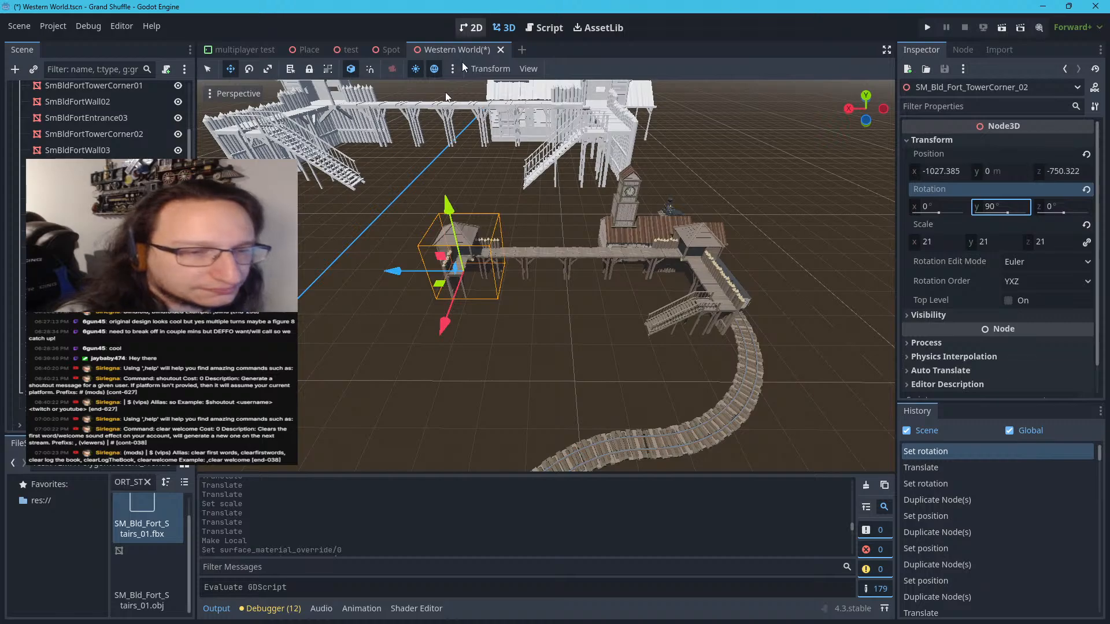
Slide the rotated tower corner outward along the walkway's direction until its platform lines up with the end of the last walkway section
scroll(386, 306, "up", 3)
scroll(384, 305, "up", 2)
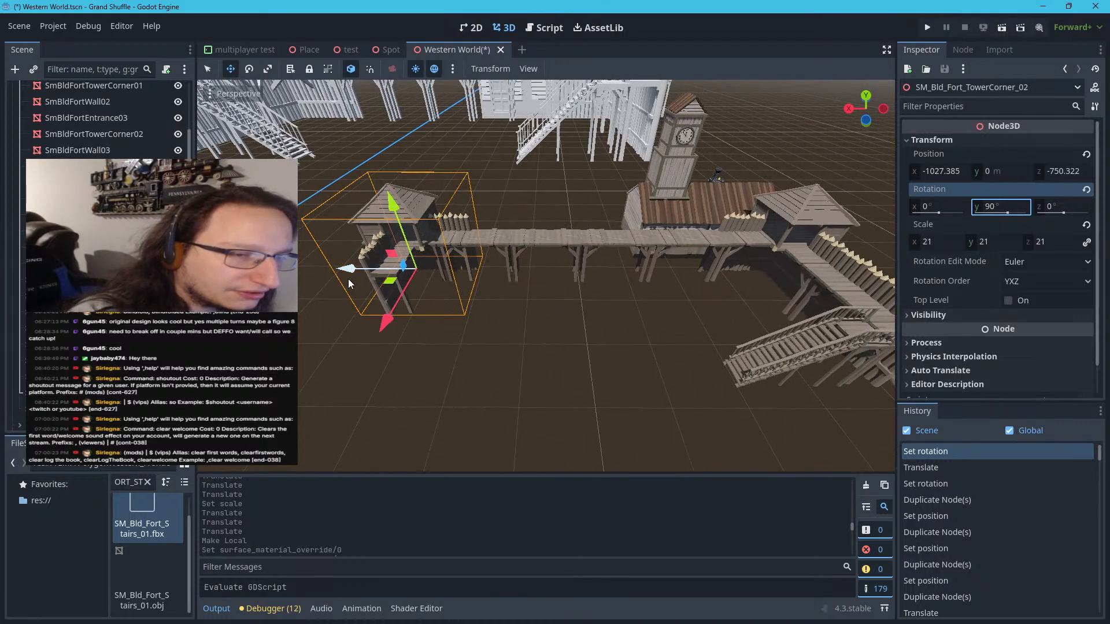
left_click_drag(348, 274, 260, 272)
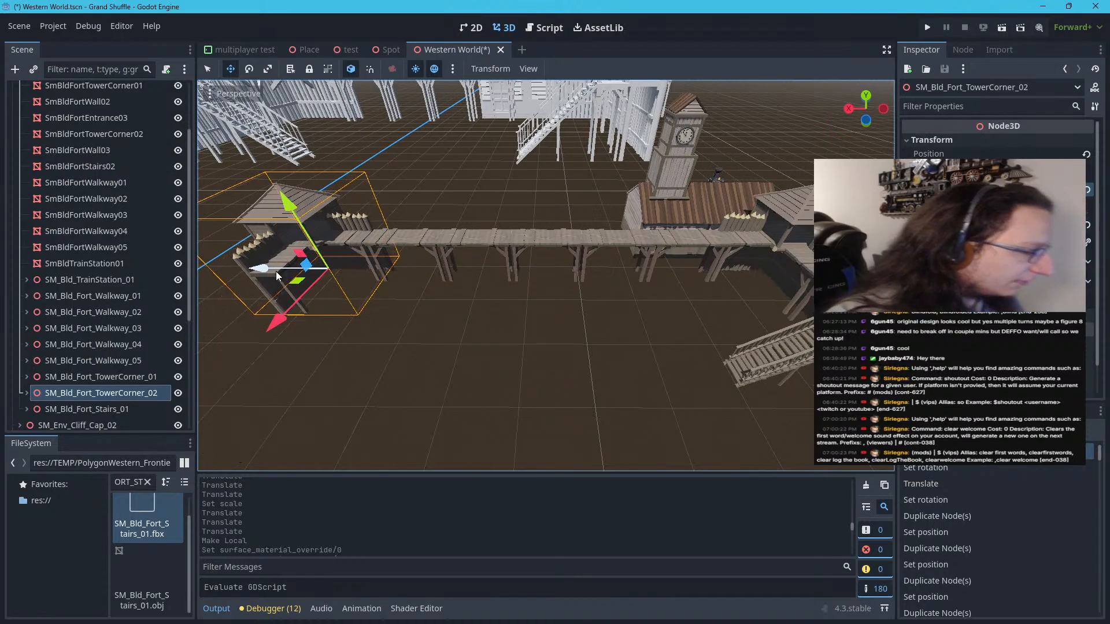
right_click_drag(276, 272, 258, 306)
key("w")
key("w")
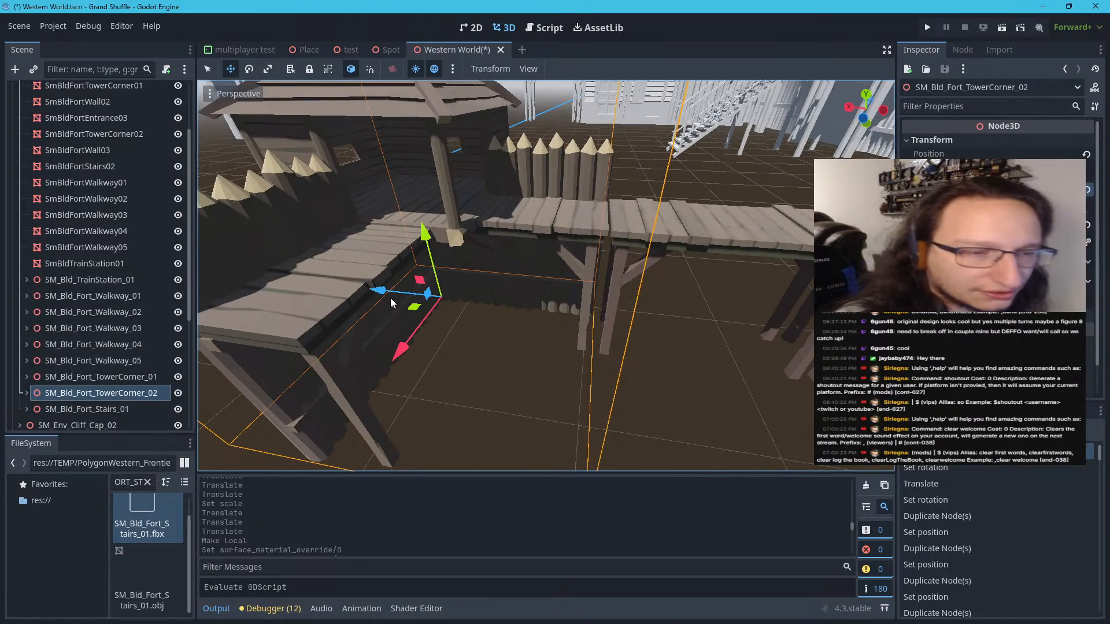
left_click_drag(380, 296, 382, 295)
key("s")
mouse_move(382, 295)
right_mouse_down()
mouse_move(387, 303)
mouse_move(380, 293)
right_mouse_up()
key("d")
Compare the textured fort's new tower corner and walkway with the layout of the untextured fort
scroll(380, 292, "down", 15)
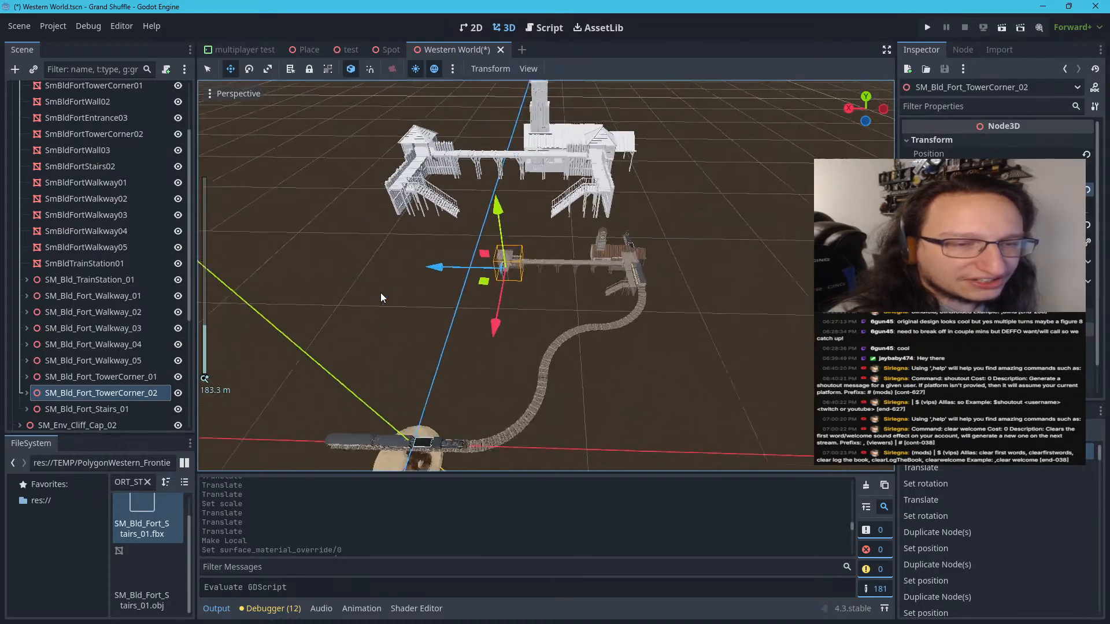
scroll(380, 300, "up", 2)
scroll(380, 300, "down", 4)
scroll(381, 300, "up", 2)
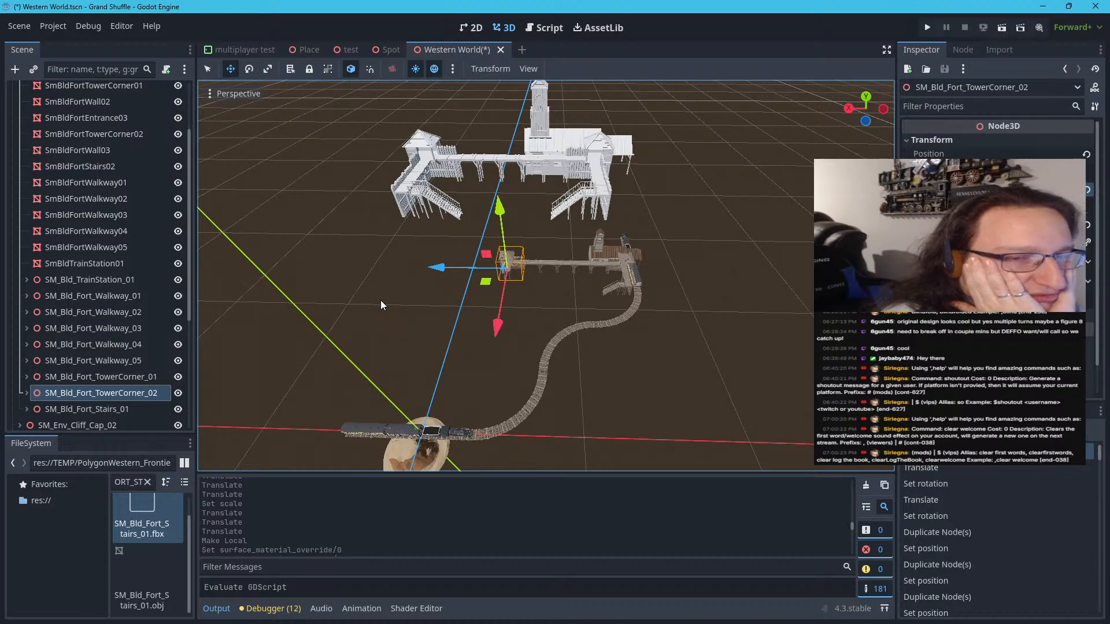
scroll(381, 300, "up", 5)
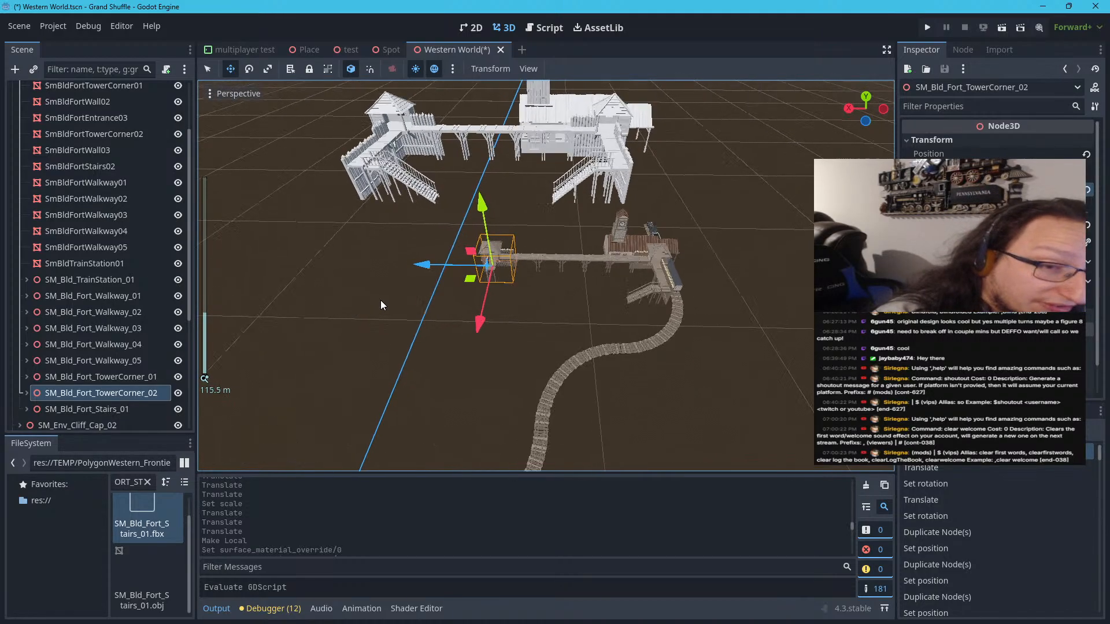
scroll(380, 301, "down", 3)
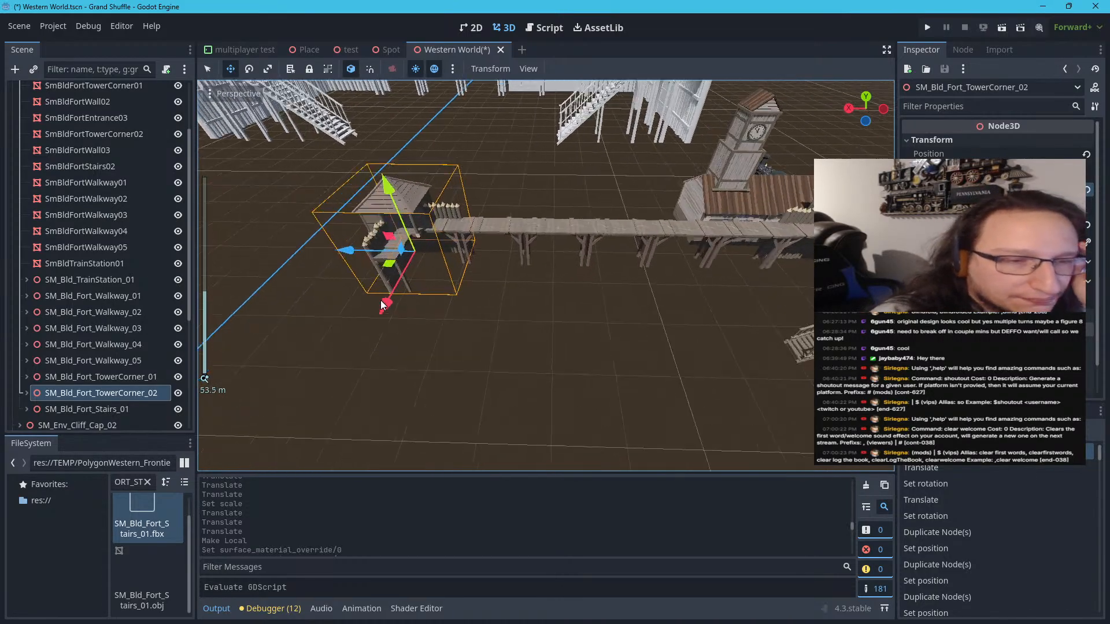
scroll(380, 300, "down", 5)
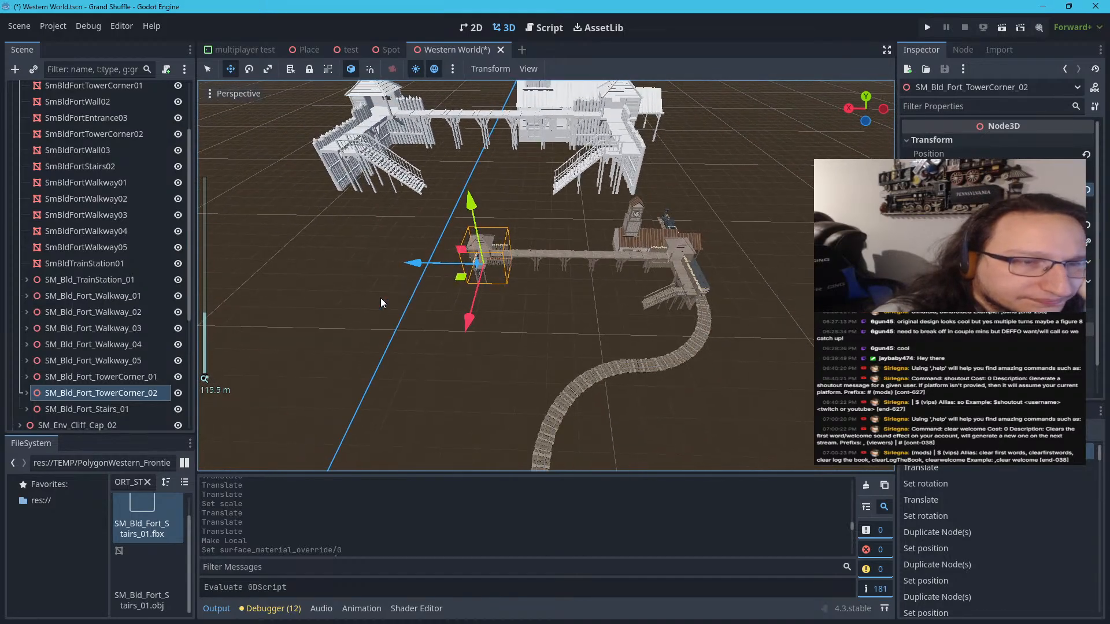
scroll(380, 301, "up", 3)
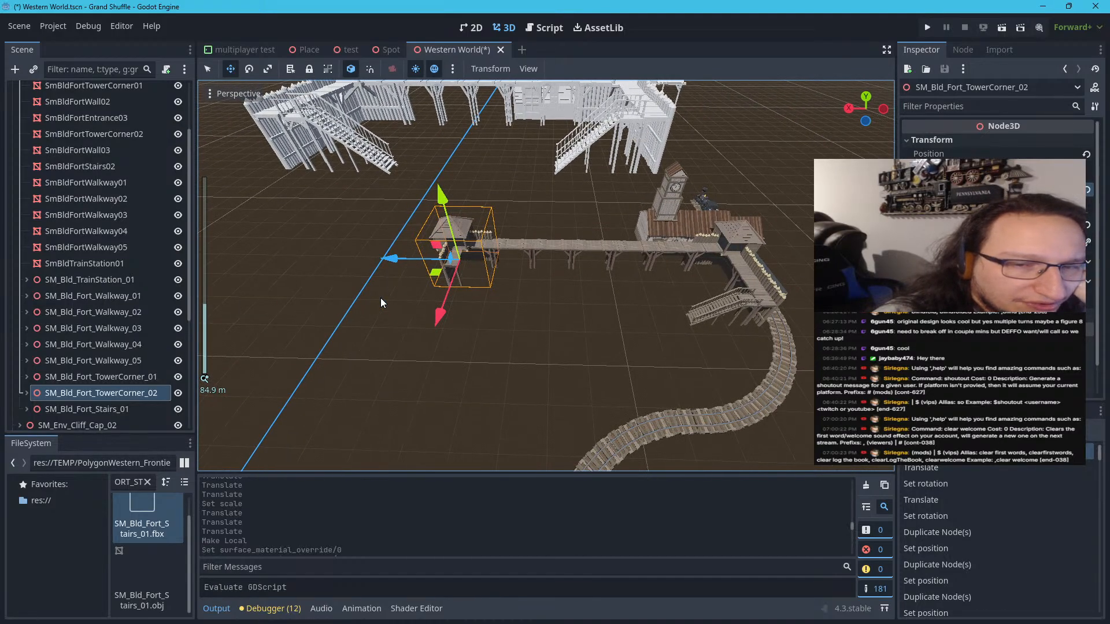
scroll(381, 300, "up", 2)
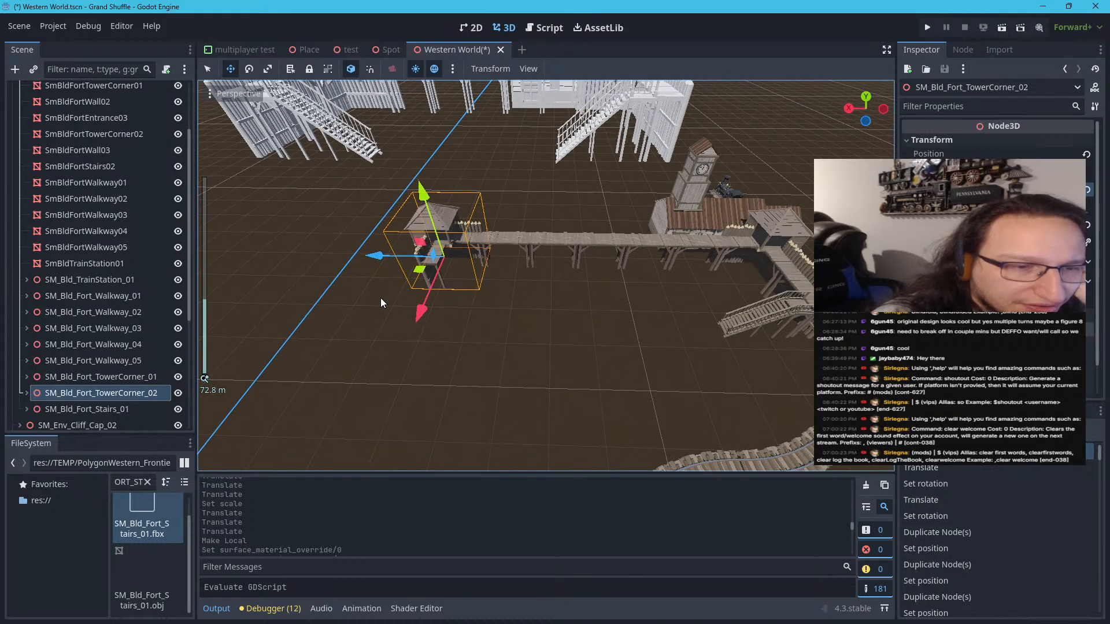
scroll(381, 301, "up", 2)
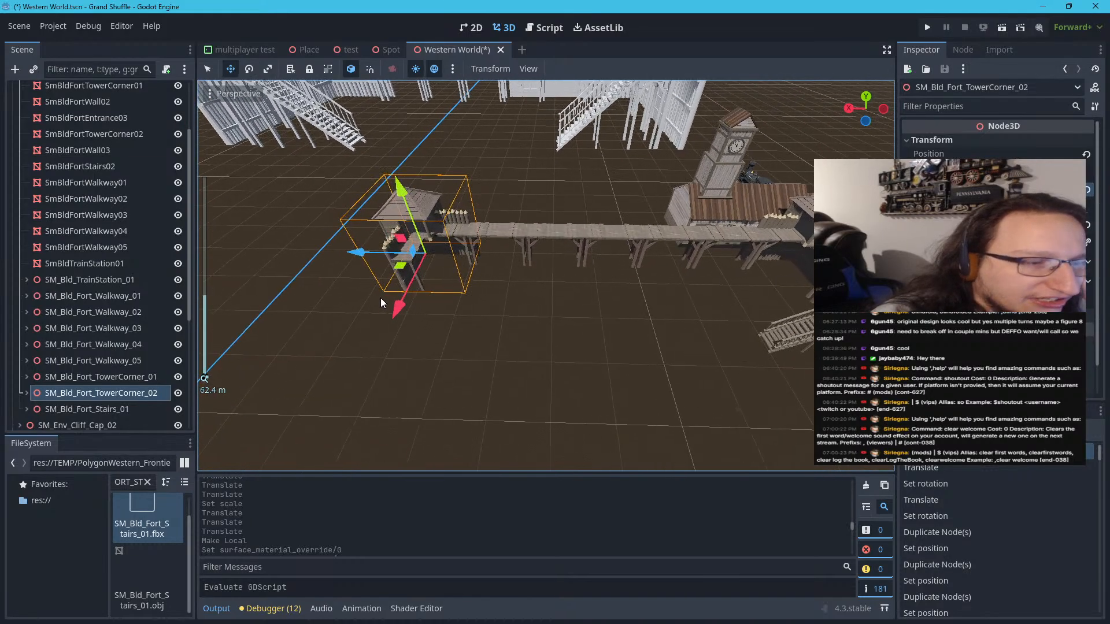
scroll(322, 175, "down", 6)
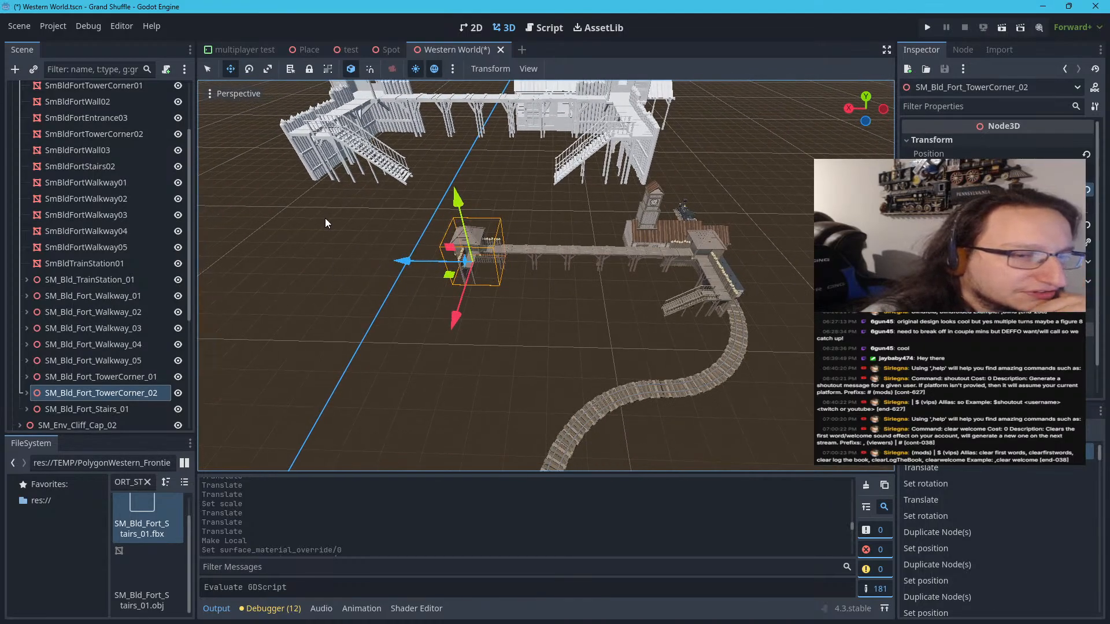
Select the untextured fort's entrance piece SmBldFortEntrance02 to identify it, and filter the project files for the fort entrance models
left_click(211, 66)
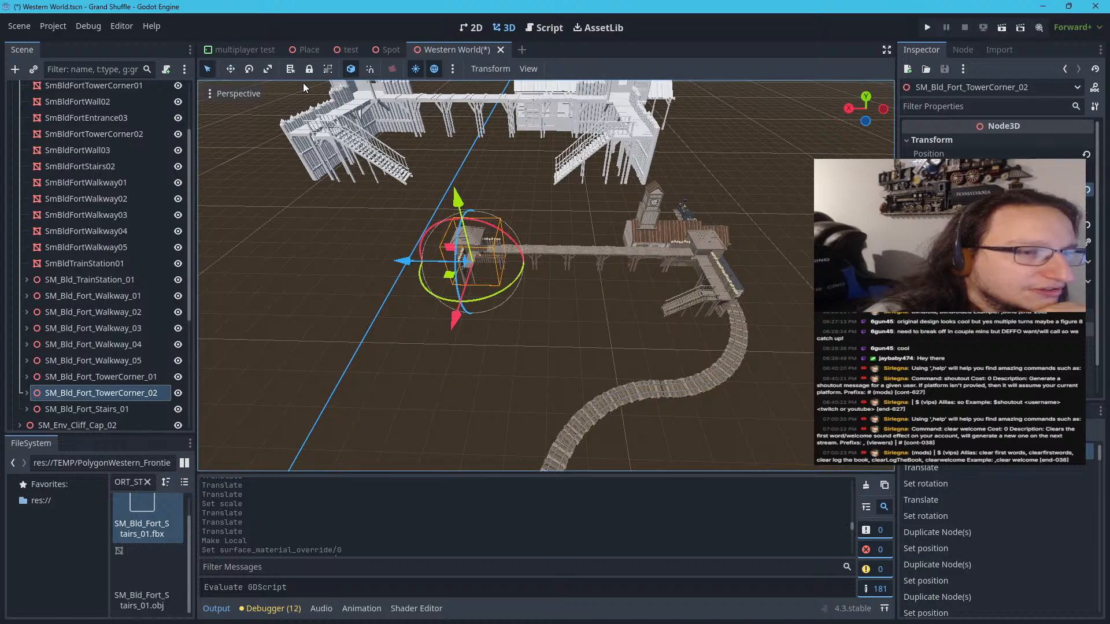
left_click(320, 109)
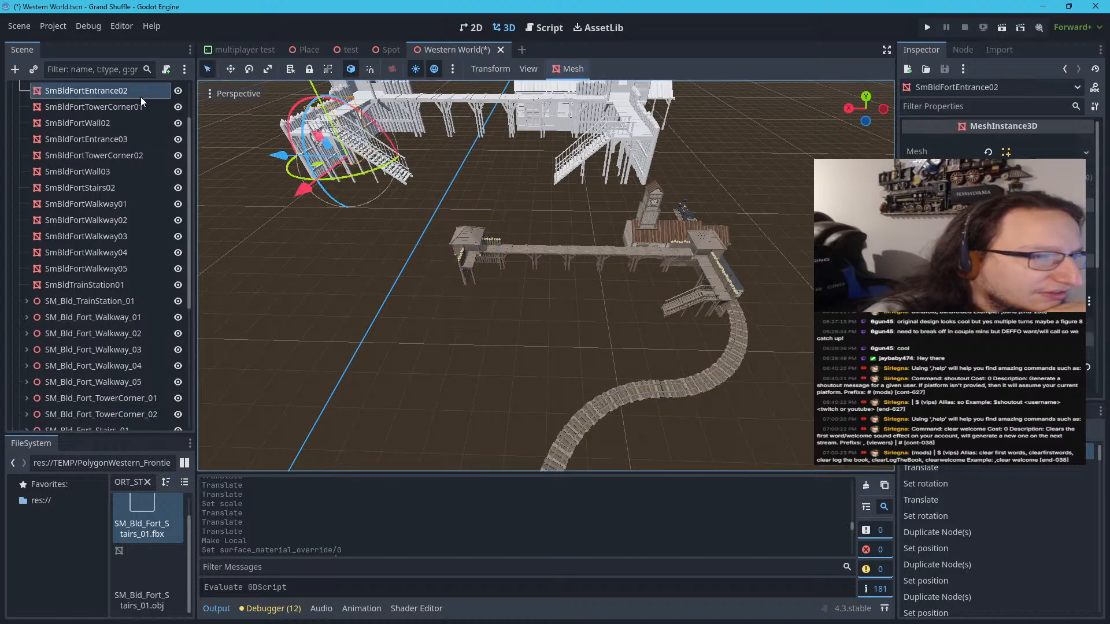
left_click(147, 483)
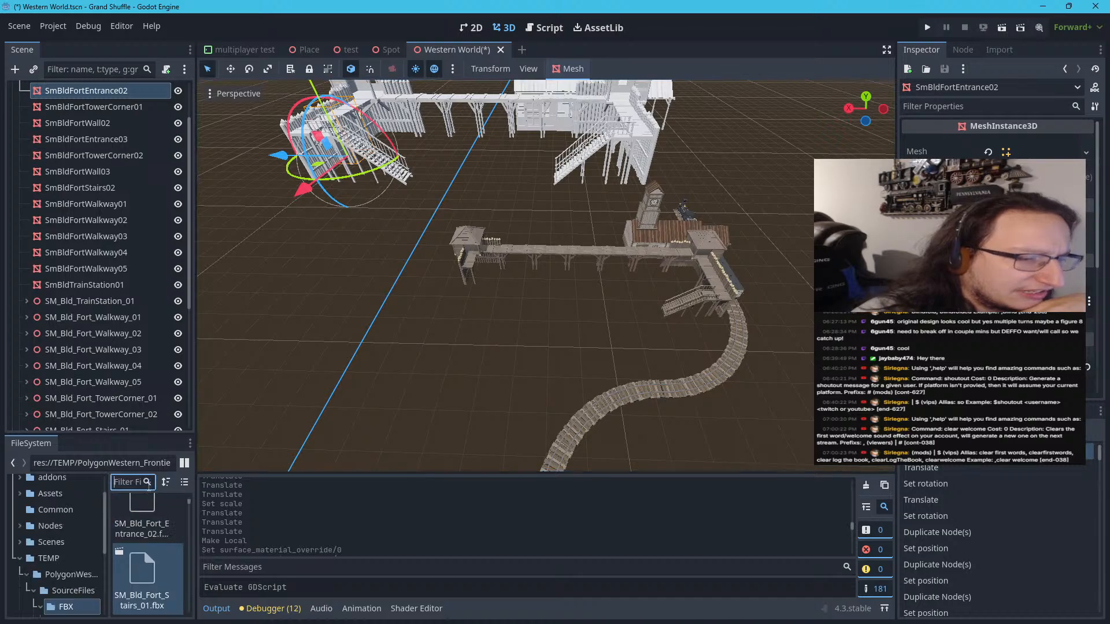
type("SM")
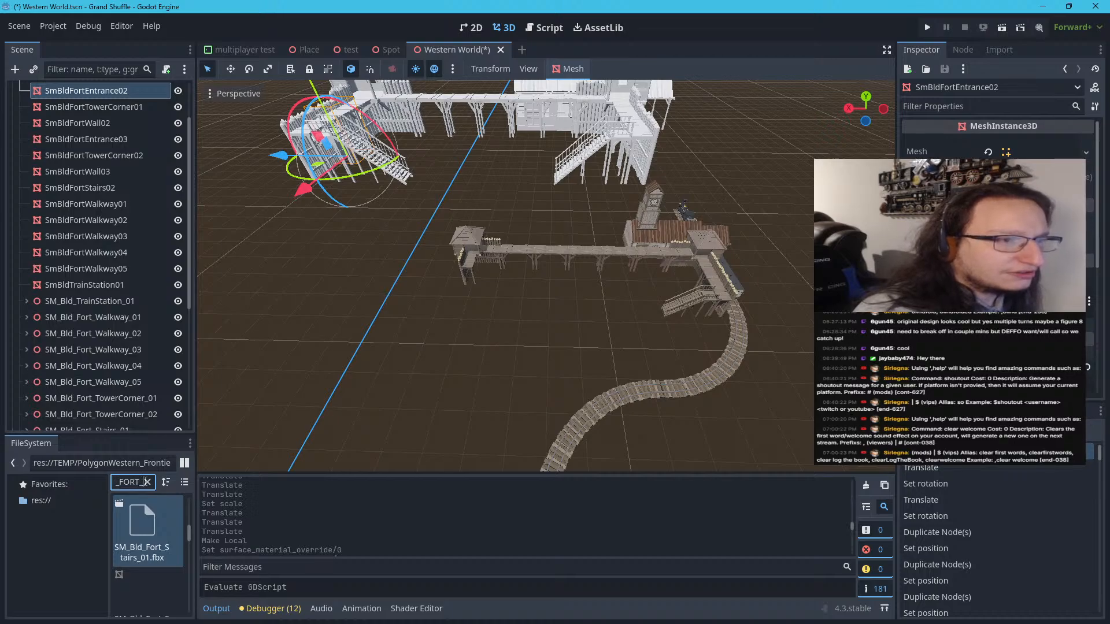
type("EN")
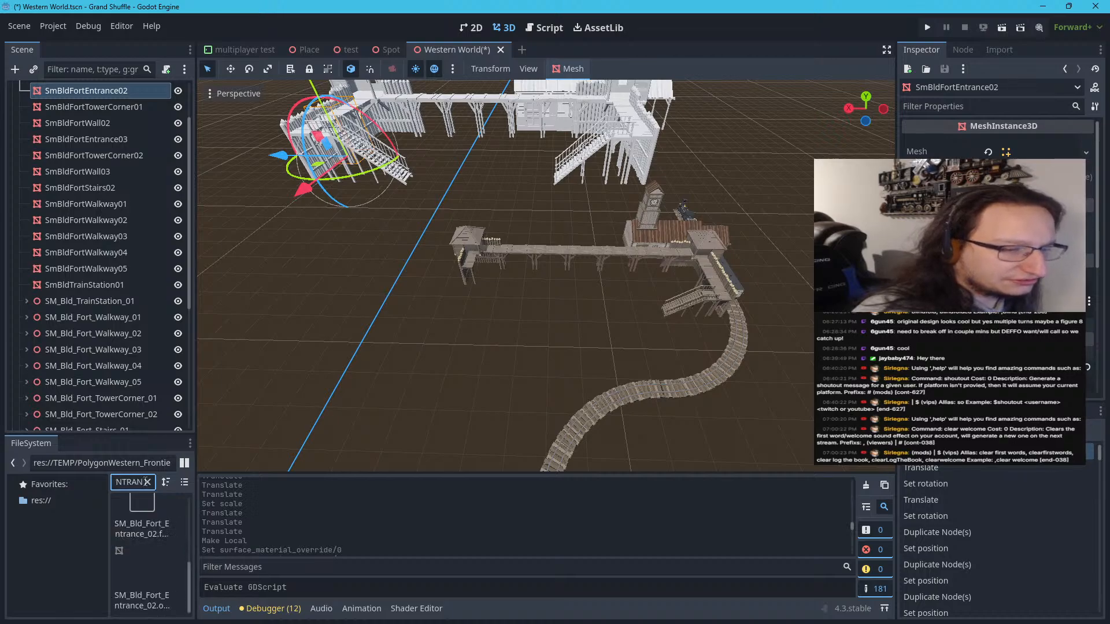
scroll(144, 540, "up", 3)
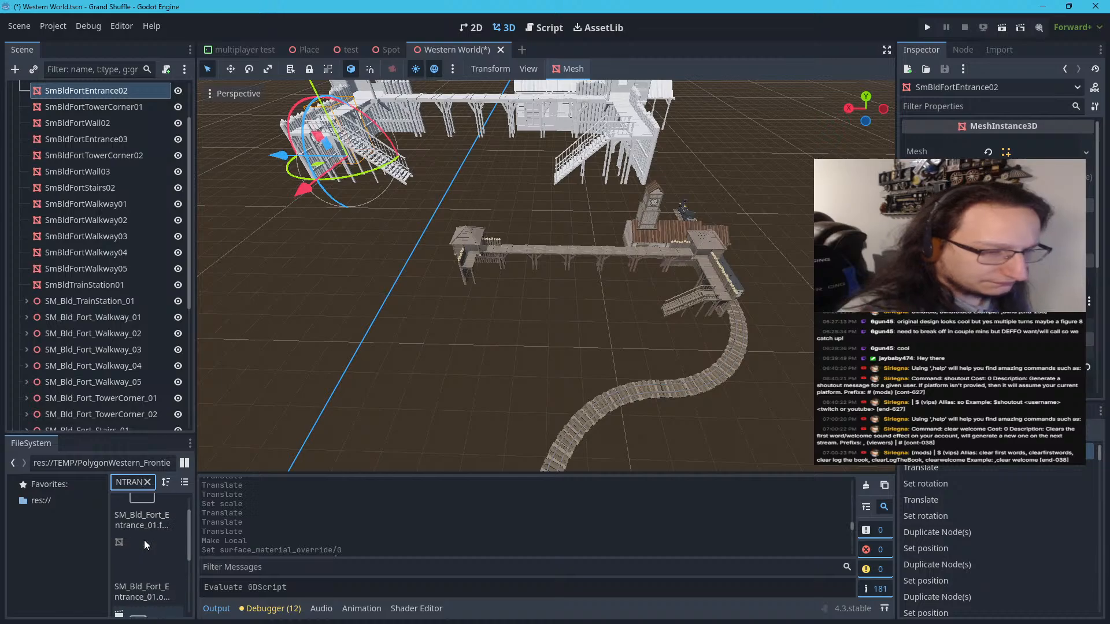
scroll(147, 555, "down", 2)
Add SM_Bld_Fort_Entrance_02.fbx to the scene in front of the textured fort's new tower corner
left_click(148, 565)
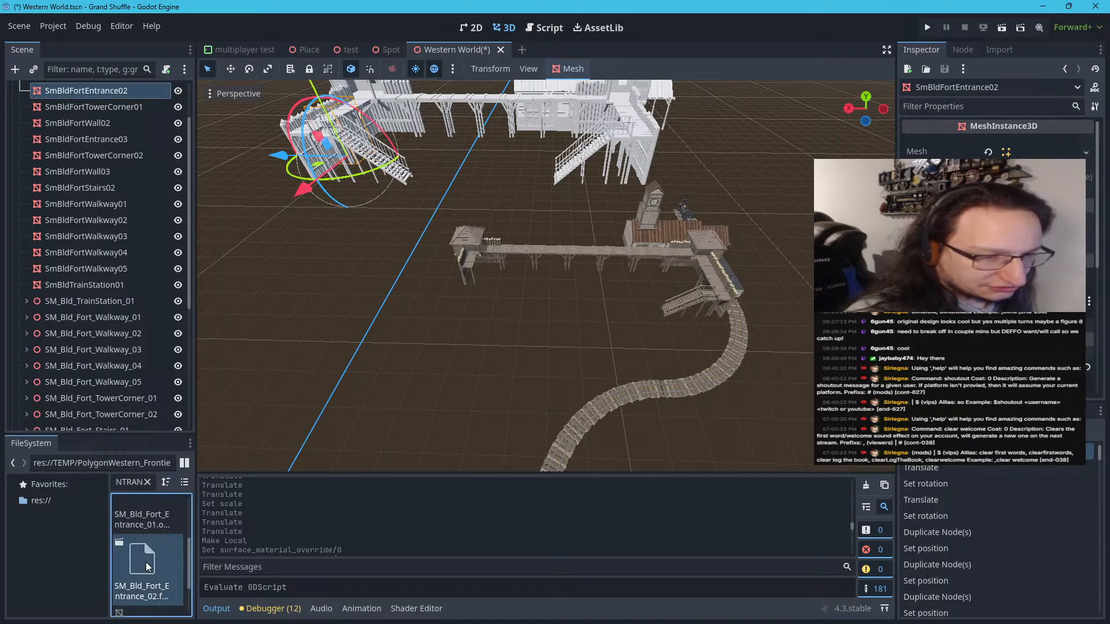
left_click_drag(144, 563, 456, 338)
scroll(456, 338, "down", 5)
scroll(456, 339, "up", 5)
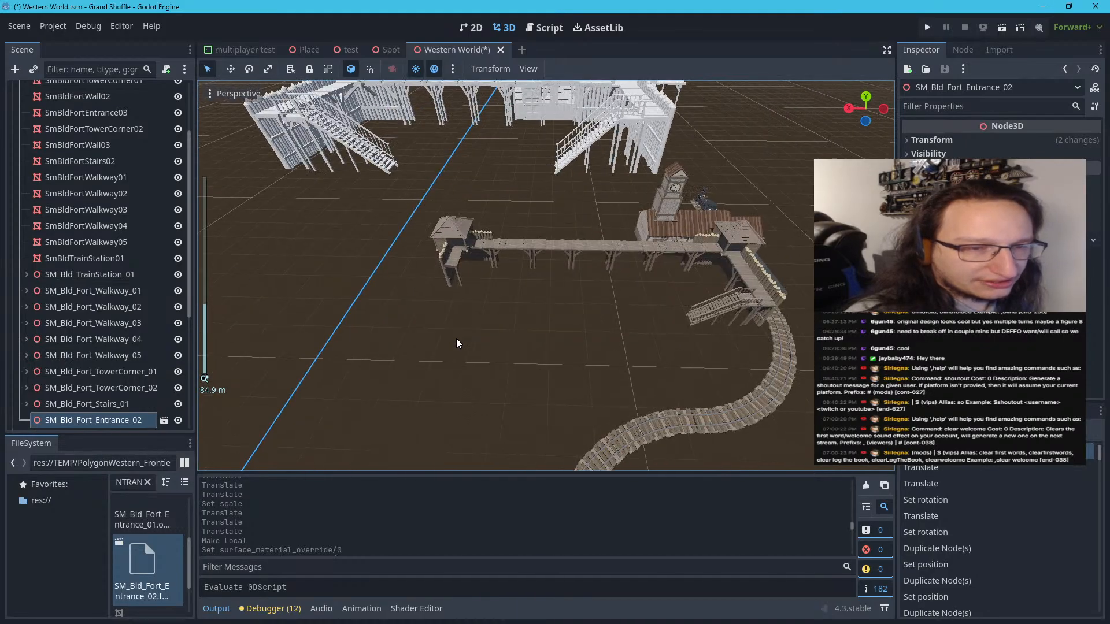
scroll(457, 338, "down", 5)
scroll(456, 339, "up", 5)
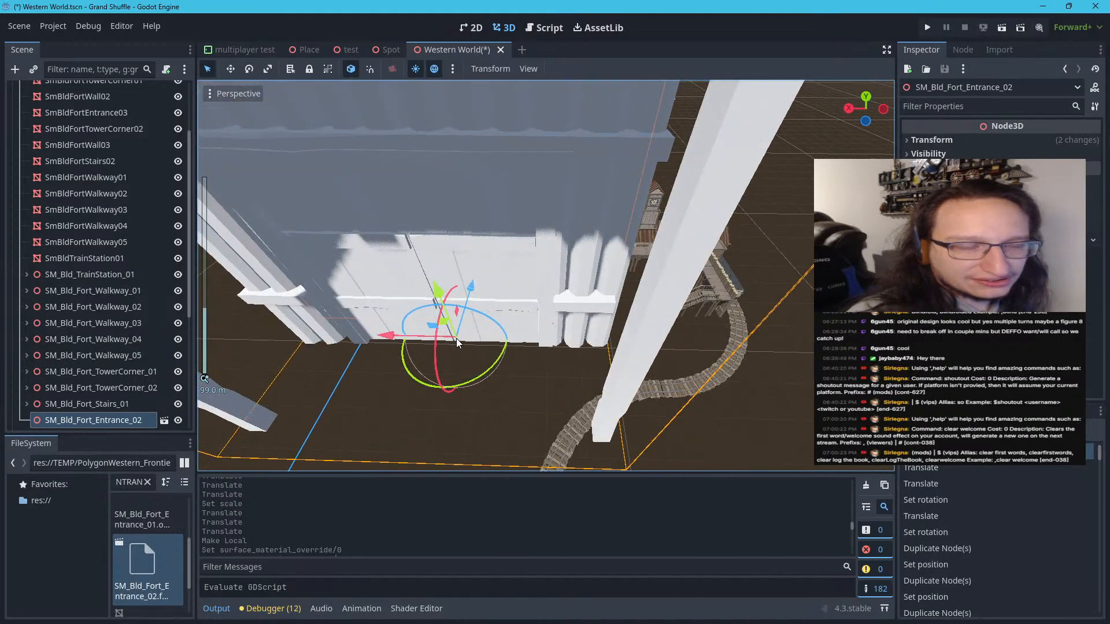
Set the entrance's Y position to 0 and move it in front of the new tower corner, at about X -915 m and Z -932 m
left_click(912, 142)
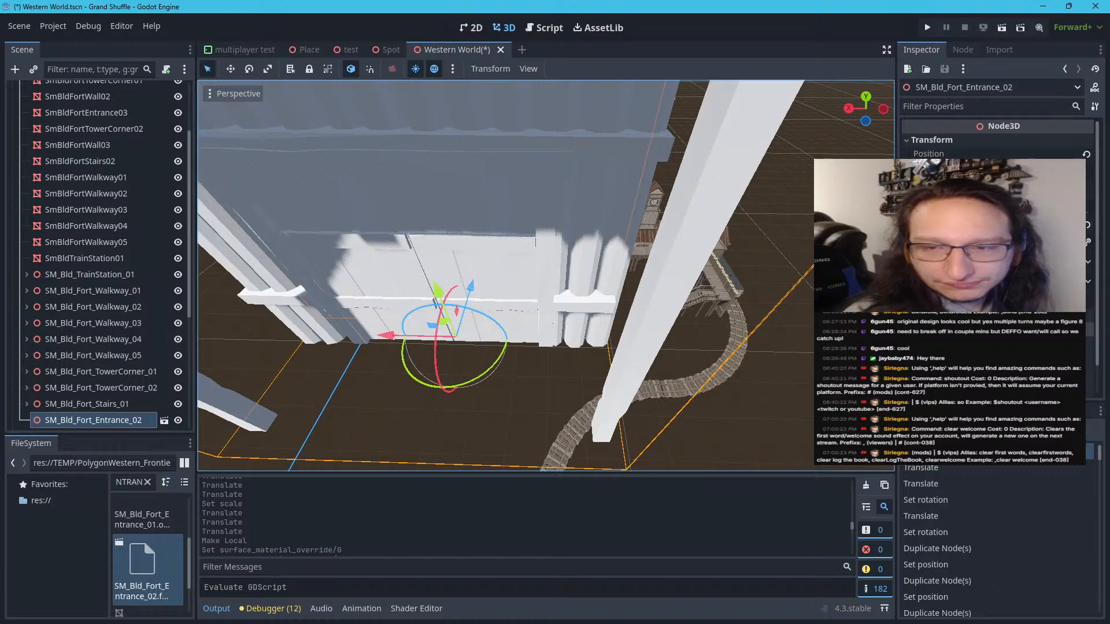
left_click(1003, 171)
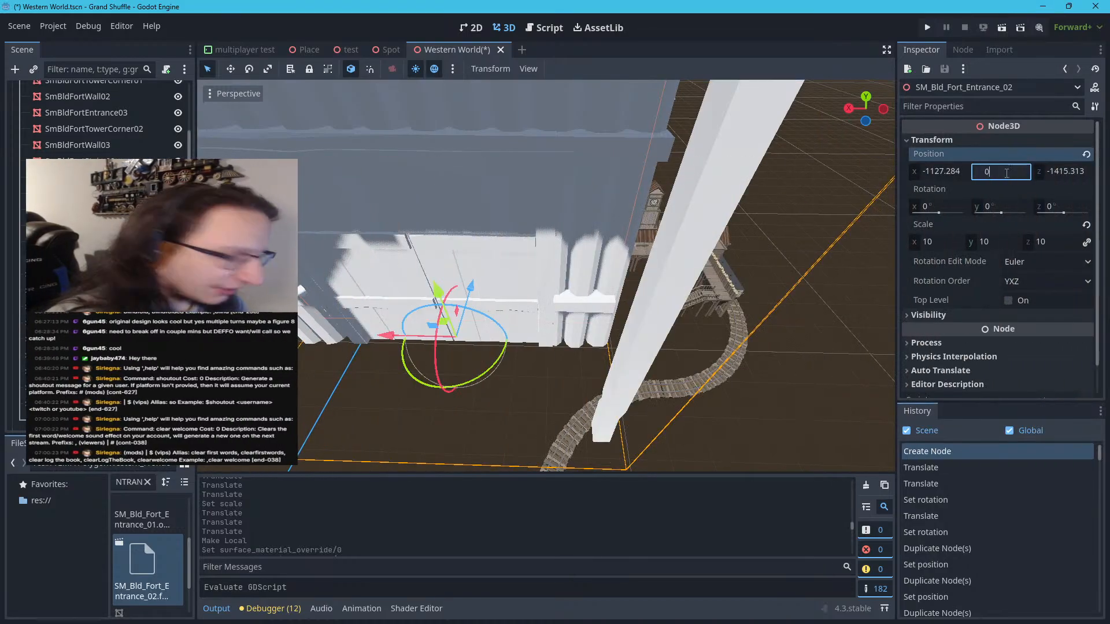
type("0")
key("Return")
scroll(599, 377, "down", 2)
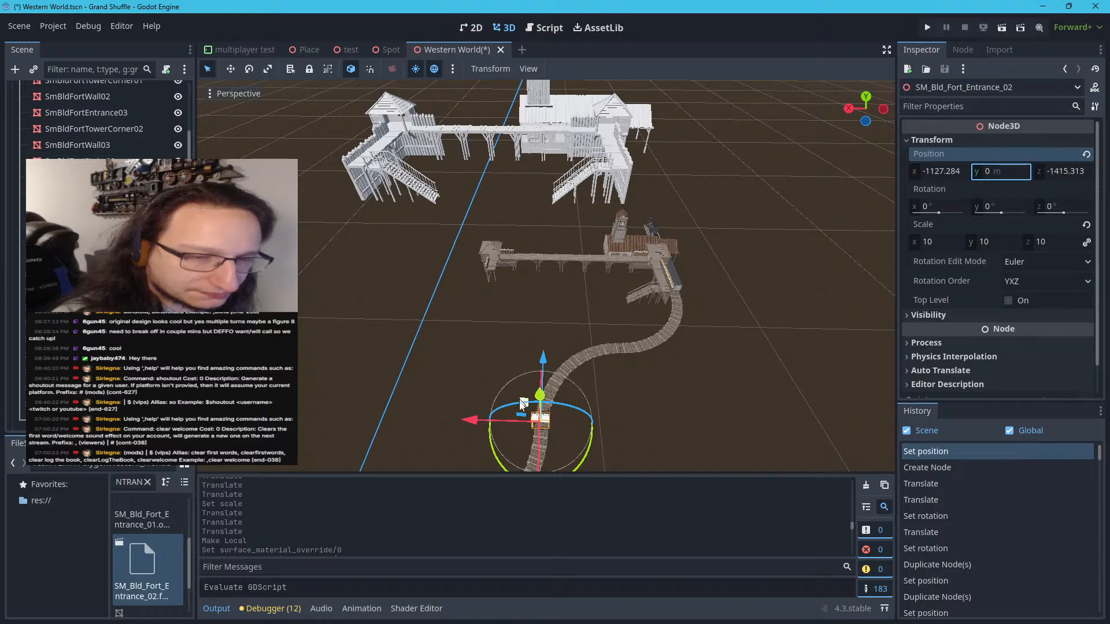
left_click_drag(524, 409, 485, 291)
scroll(473, 305, "up", 5)
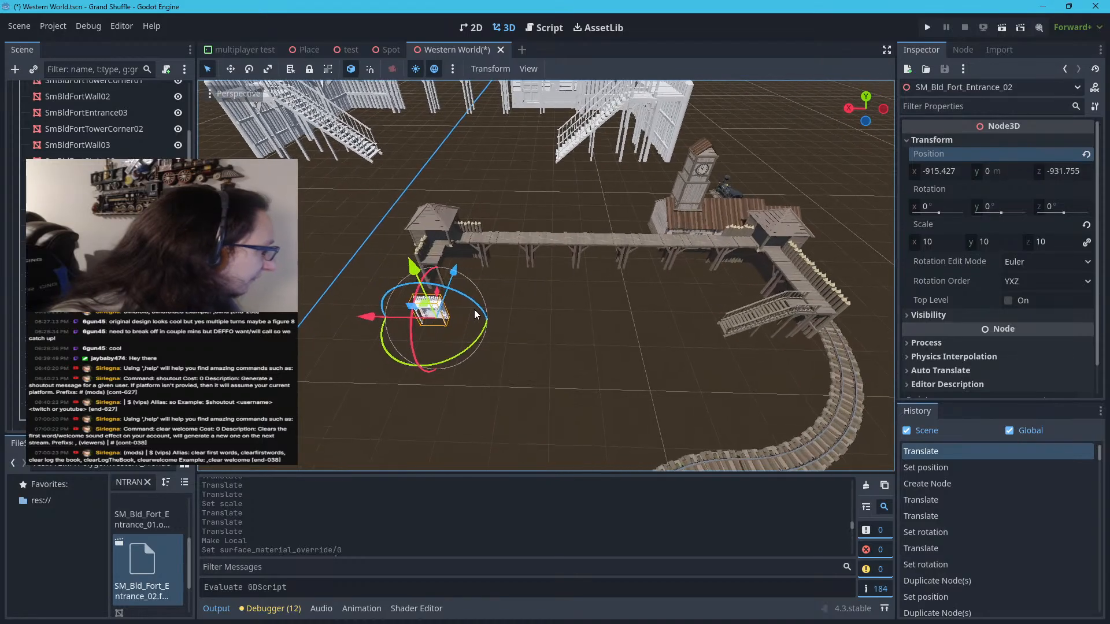
Set the scale of the new entrance SM_Bld_Fort_Entrance_02 to 21 on all axes
right_click_drag(556, 319, 479, 321)
key("w")
key("w")
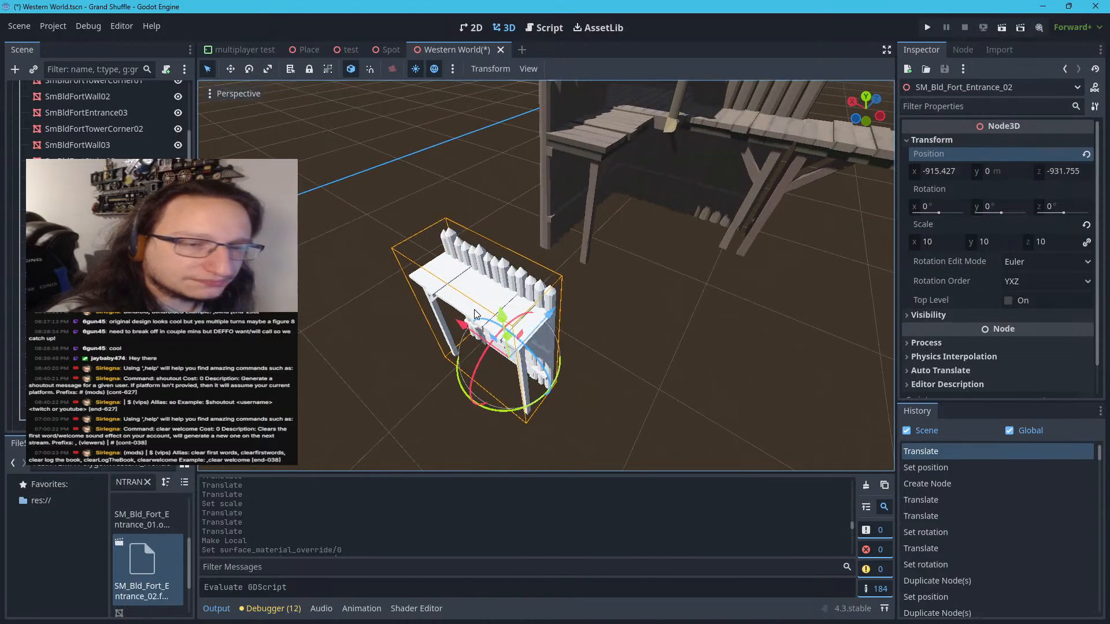
left_click(954, 242)
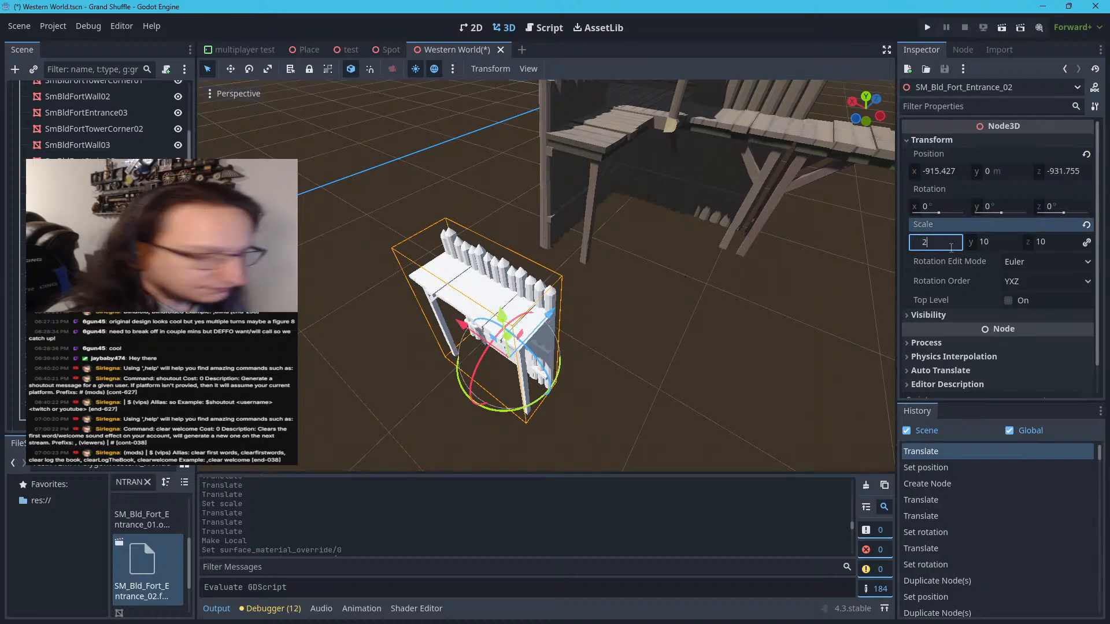
key("Return")
middle_click_drag(848, 255, 717, 252)
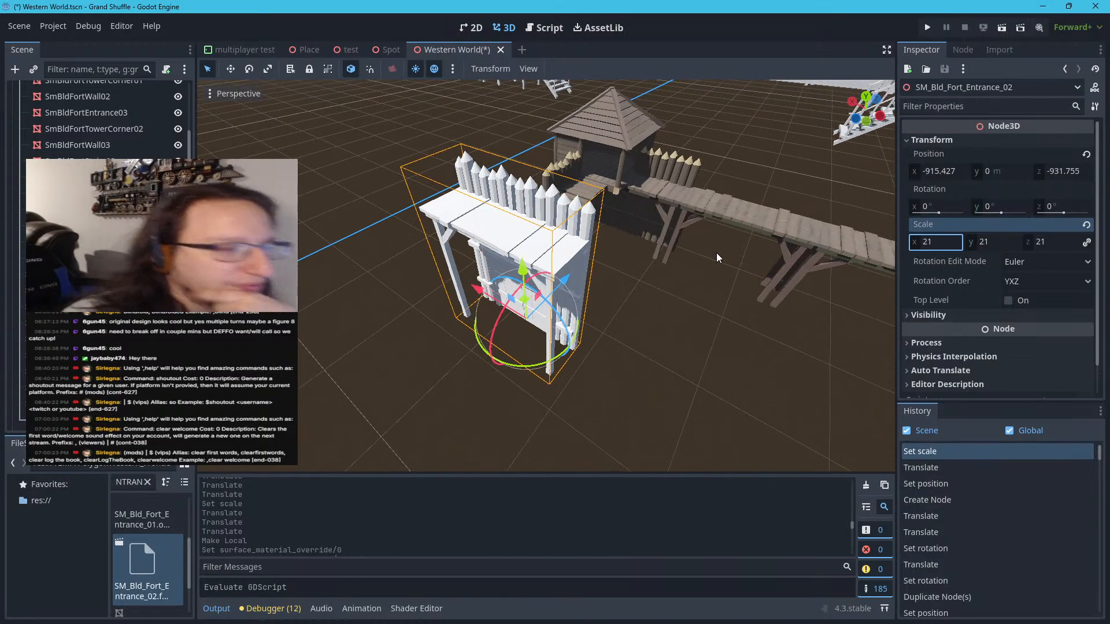
left_click_drag(172, 525, 655, 337)
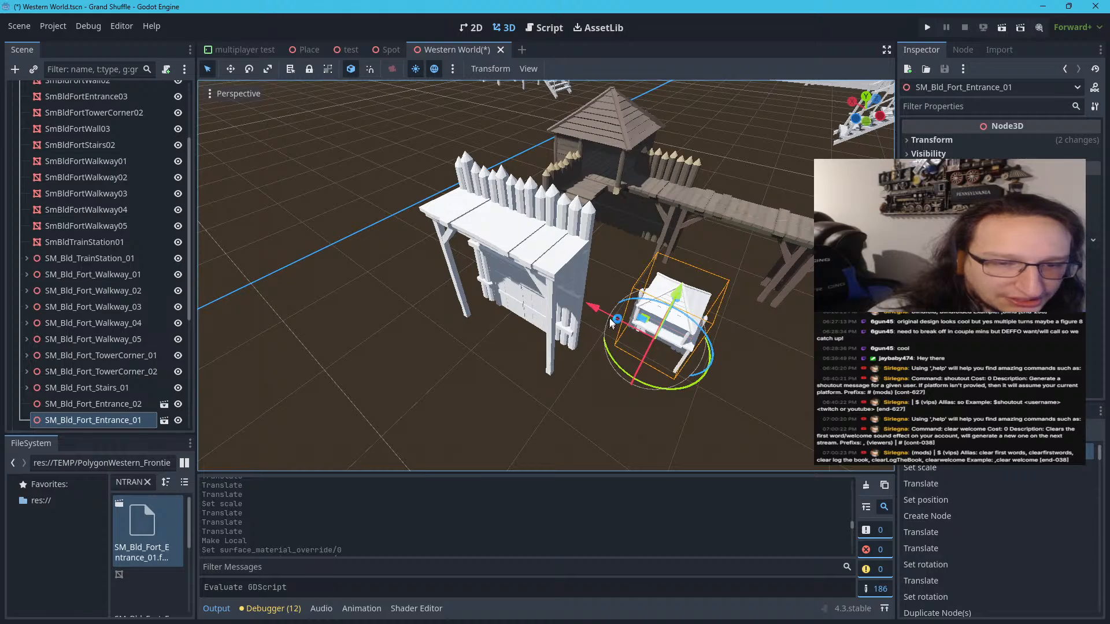
left_click_drag(612, 341, 553, 280)
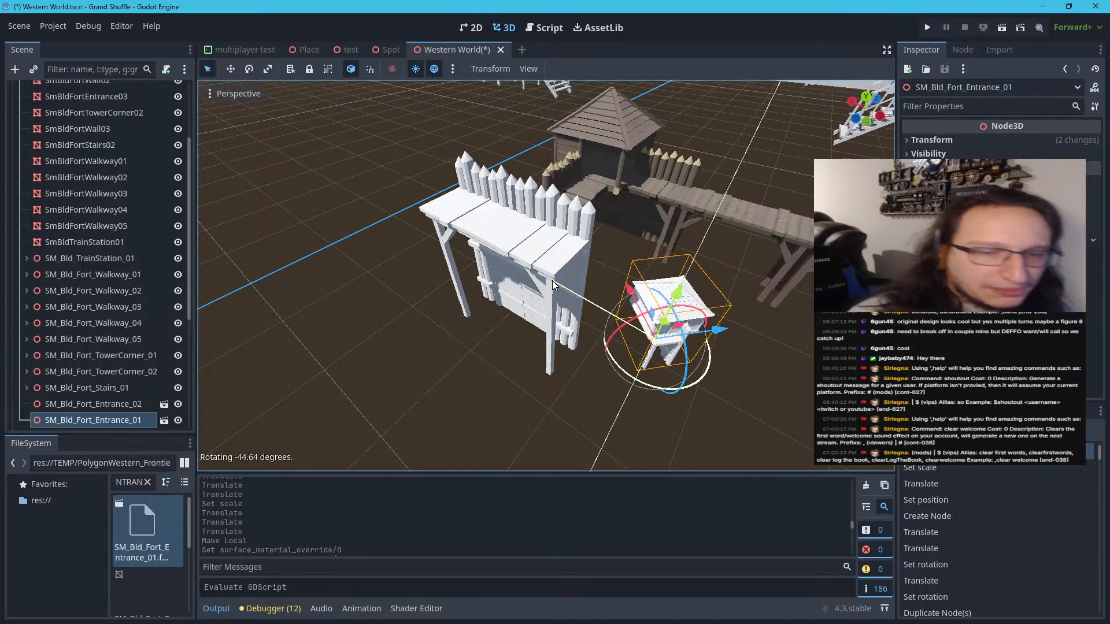
key("Delete")
left_click(525, 324)
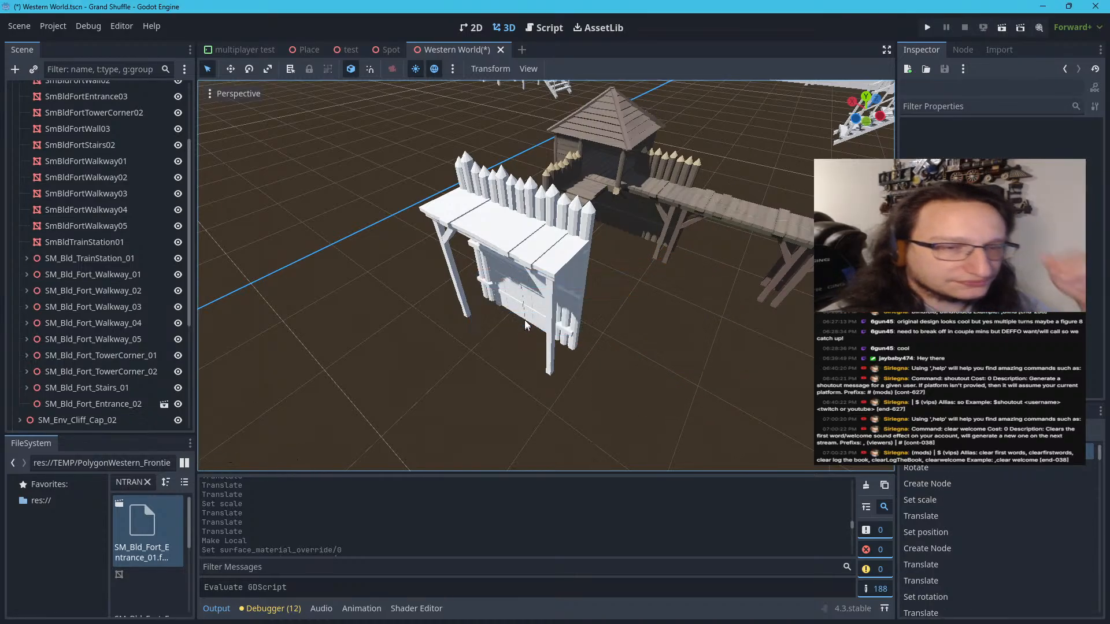
Select SM_Bld_Fort_Entrance_02 in the scene and set its Y rotation to 90°
left_click(528, 259)
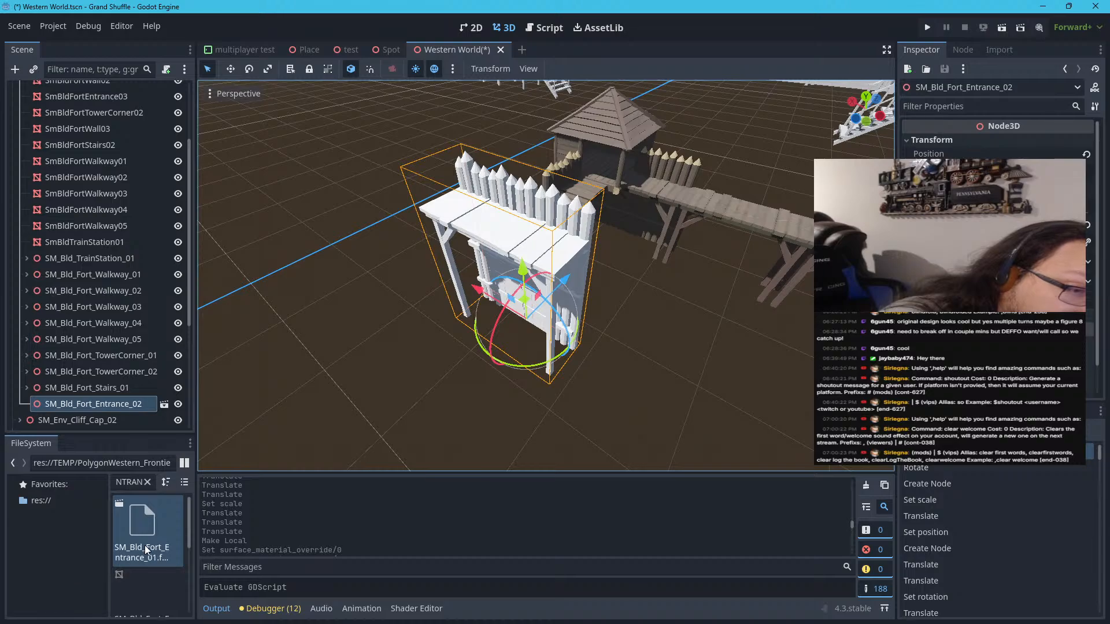
scroll(145, 548, "down", 3)
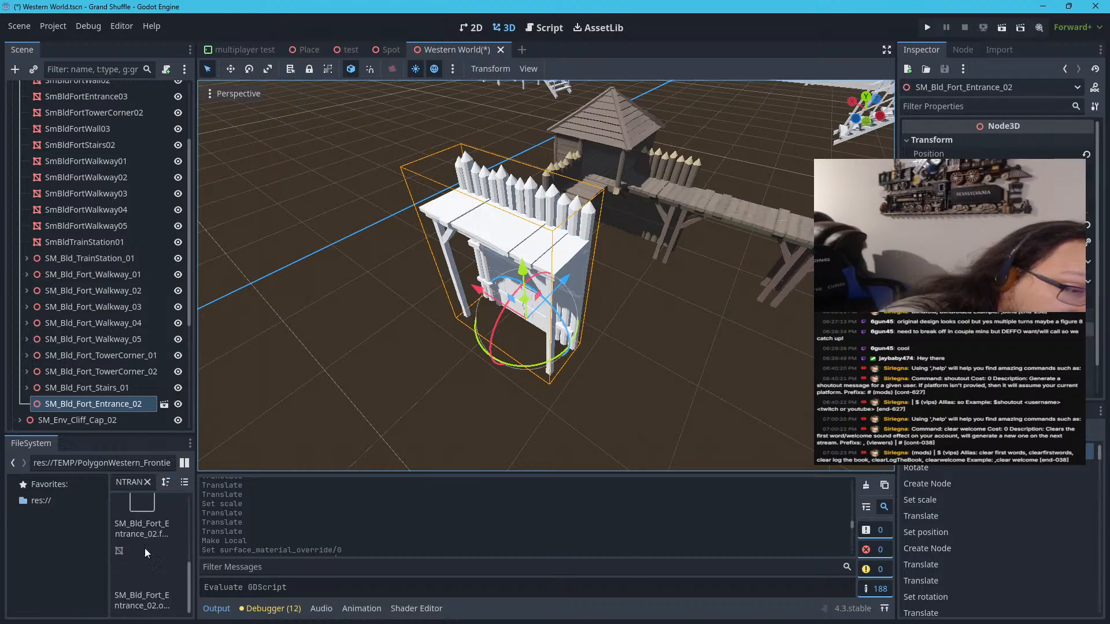
left_click(145, 537)
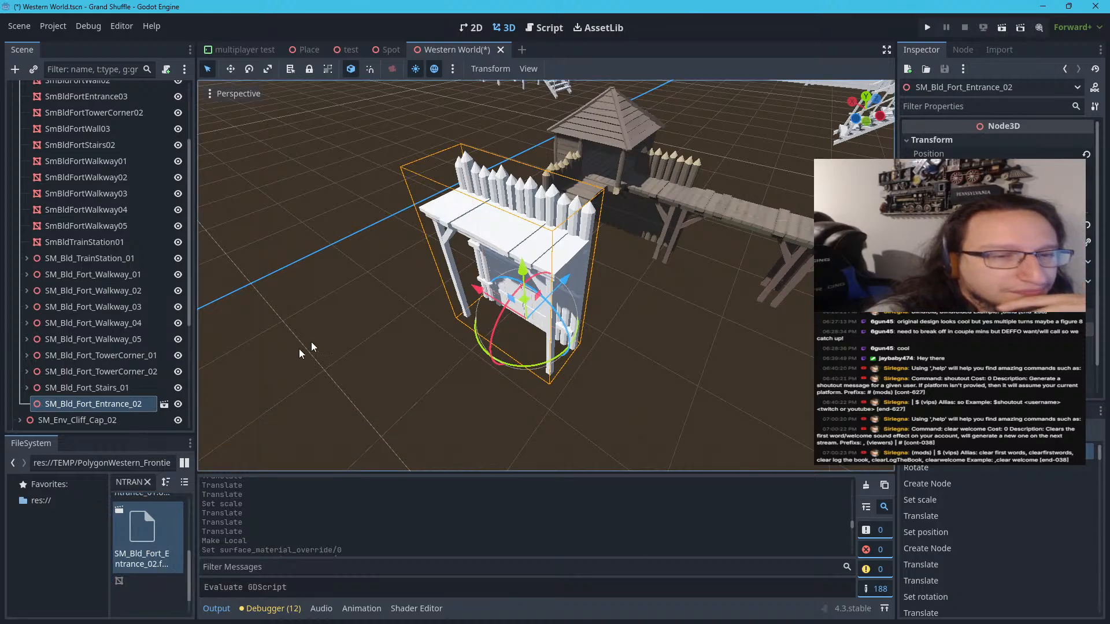
left_click_drag(477, 345, 601, 428)
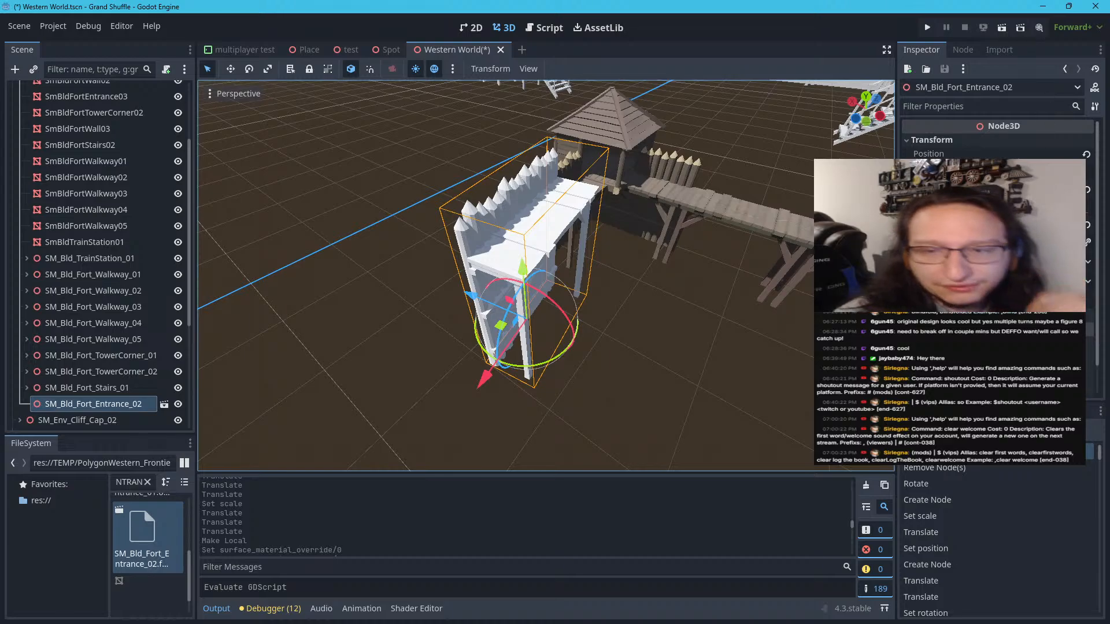
left_click(1006, 206)
type("90")
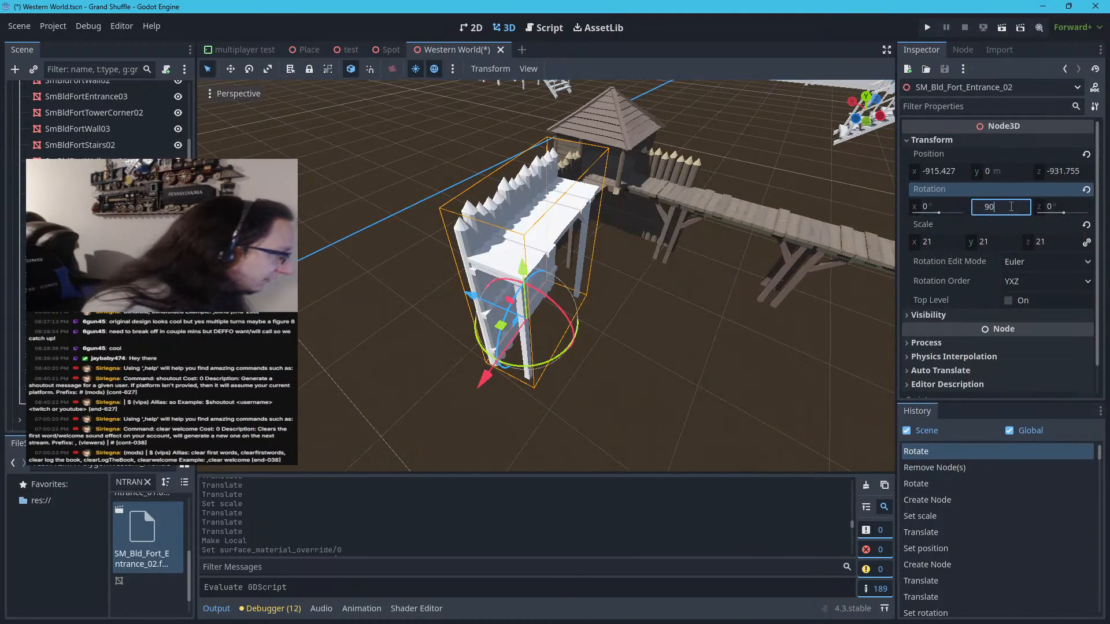
key("Return")
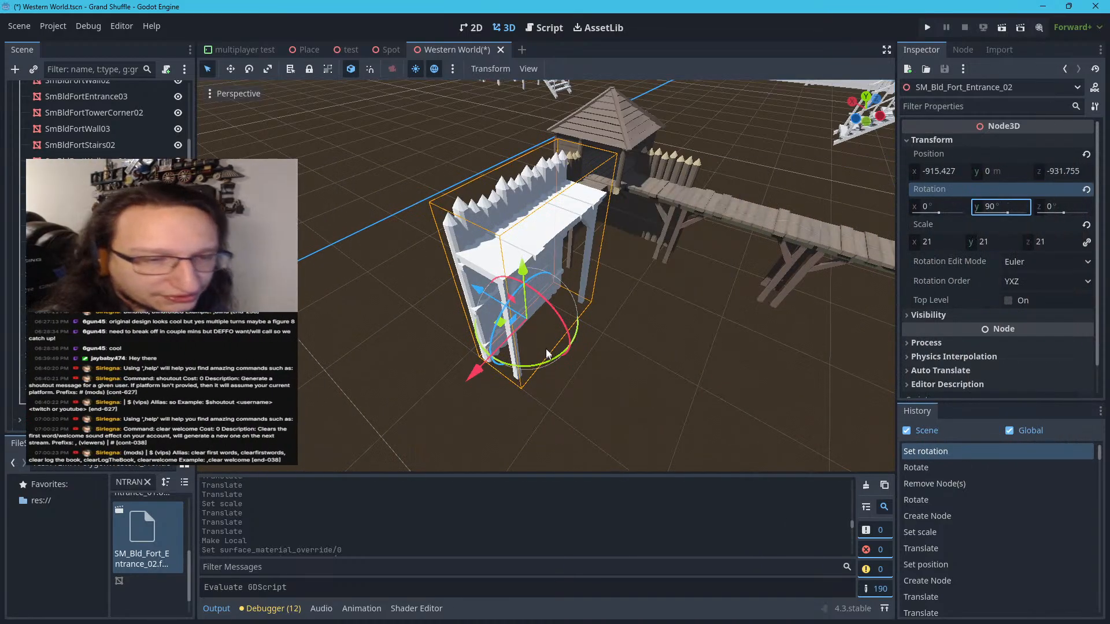
Scale the entrance to 15 on all axes and move it beside the tower corner, to about X -888 m and Z -890 m
key("g")
key("x")
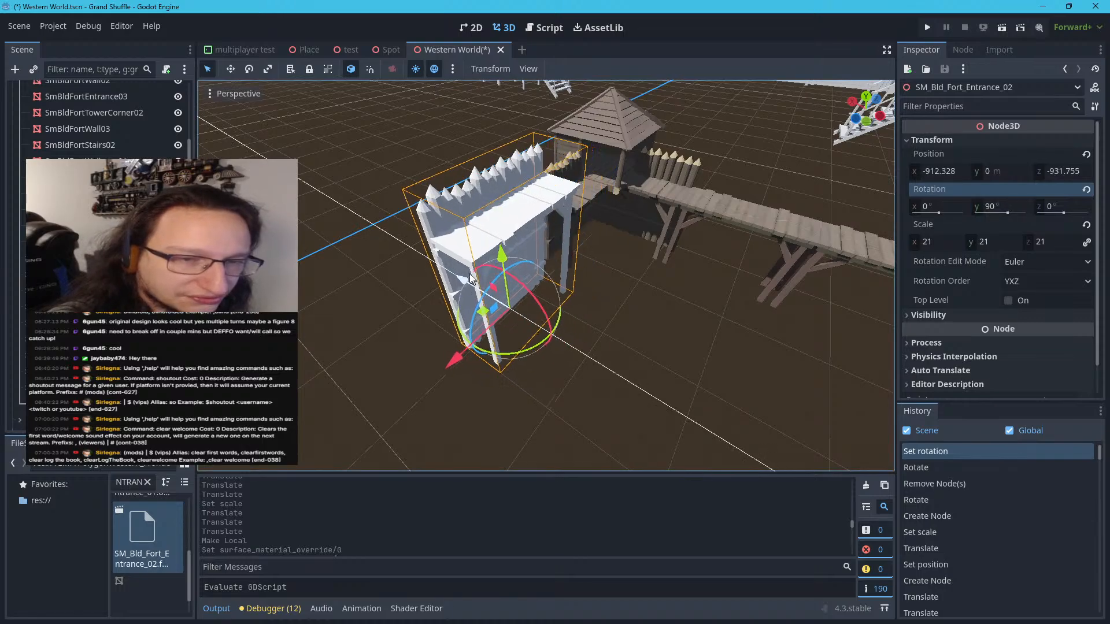
left_click(477, 268)
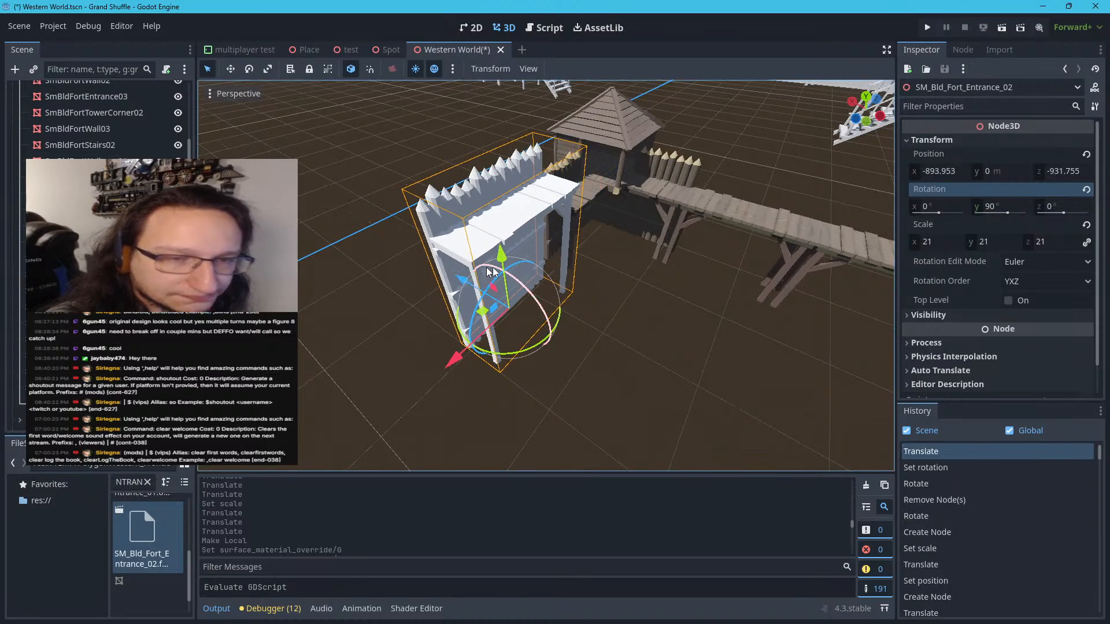
left_click(959, 240)
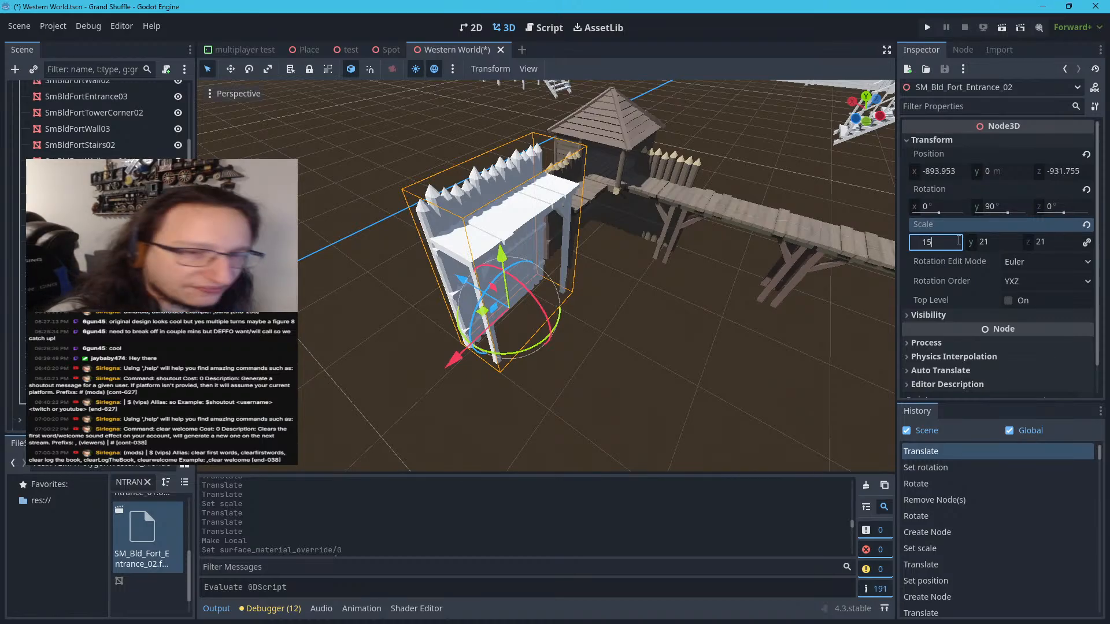
type("15")
key("Return")
scroll(556, 244, "up", 8)
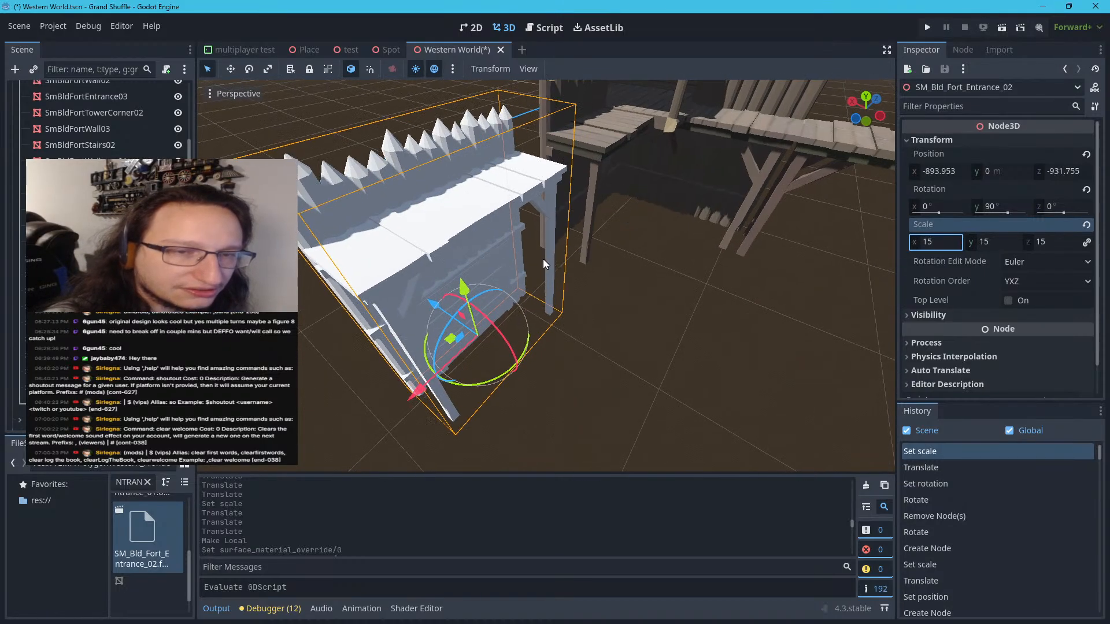
scroll(540, 254, "up", 7)
scroll(515, 247, "down", 7)
key("f")
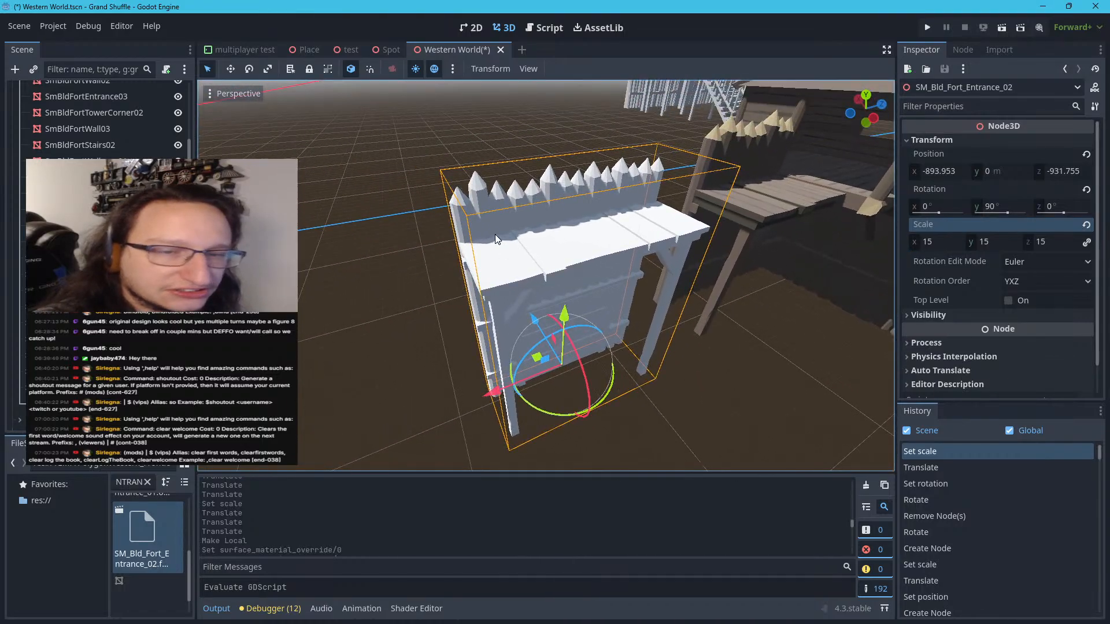
left_click_drag(492, 392, 576, 381)
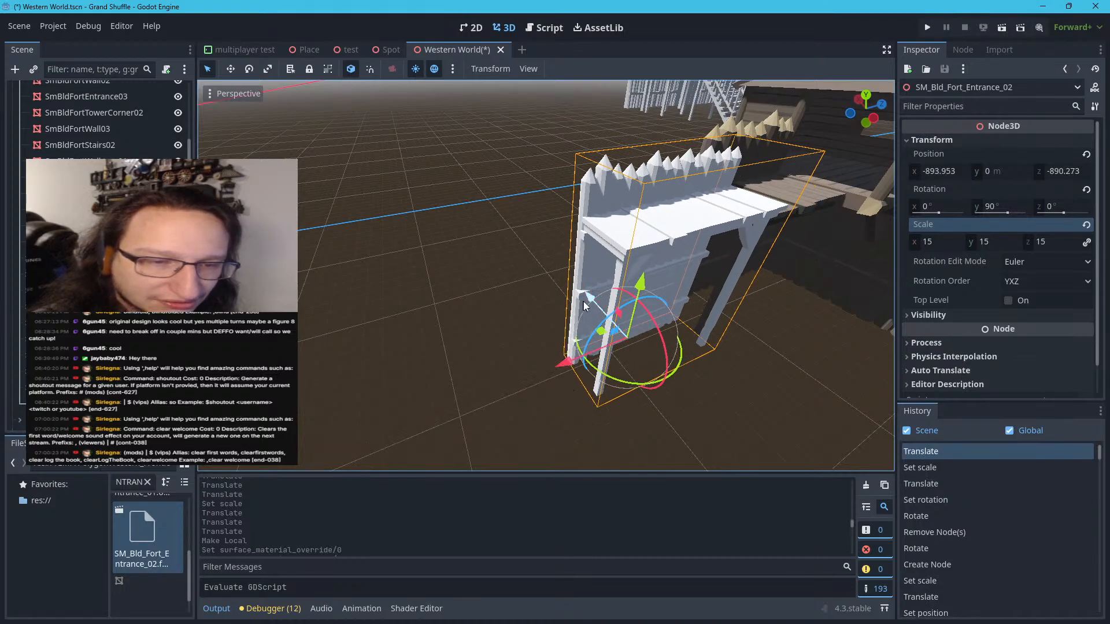
left_click_drag(585, 303, 584, 296)
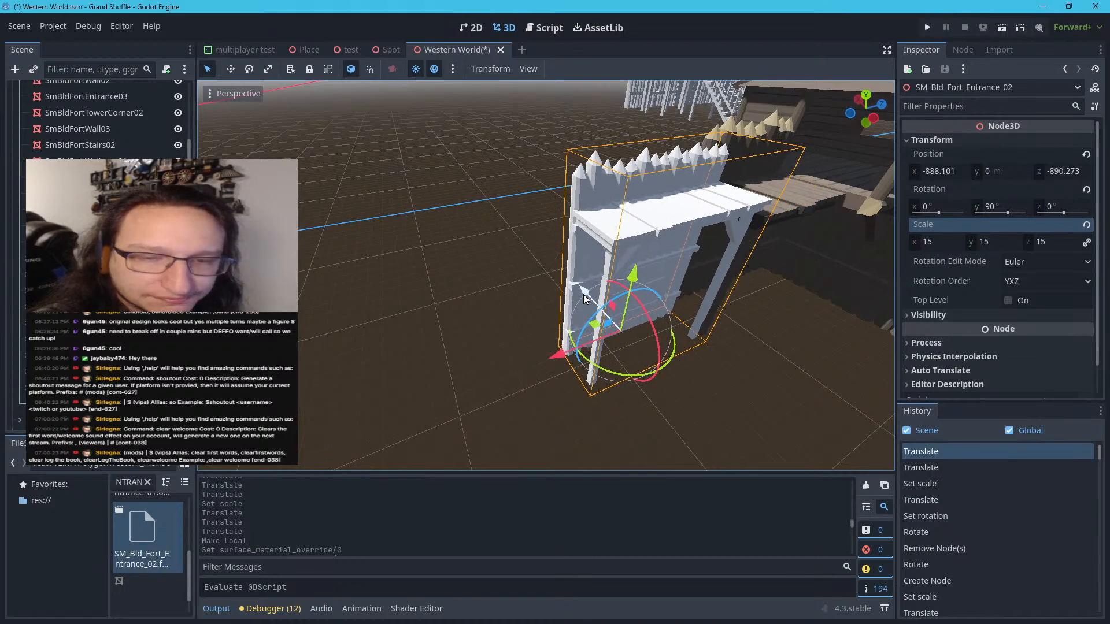
Set the entrance's scale to 14 on all axes and unlink its scale axes
left_click(956, 241)
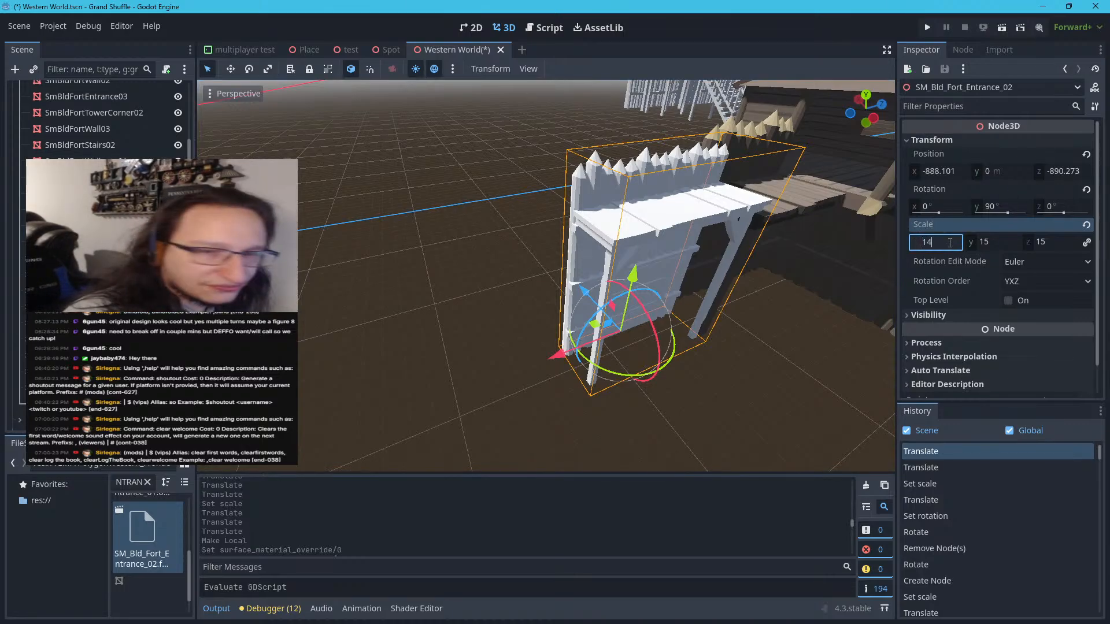
type("14")
key("Return")
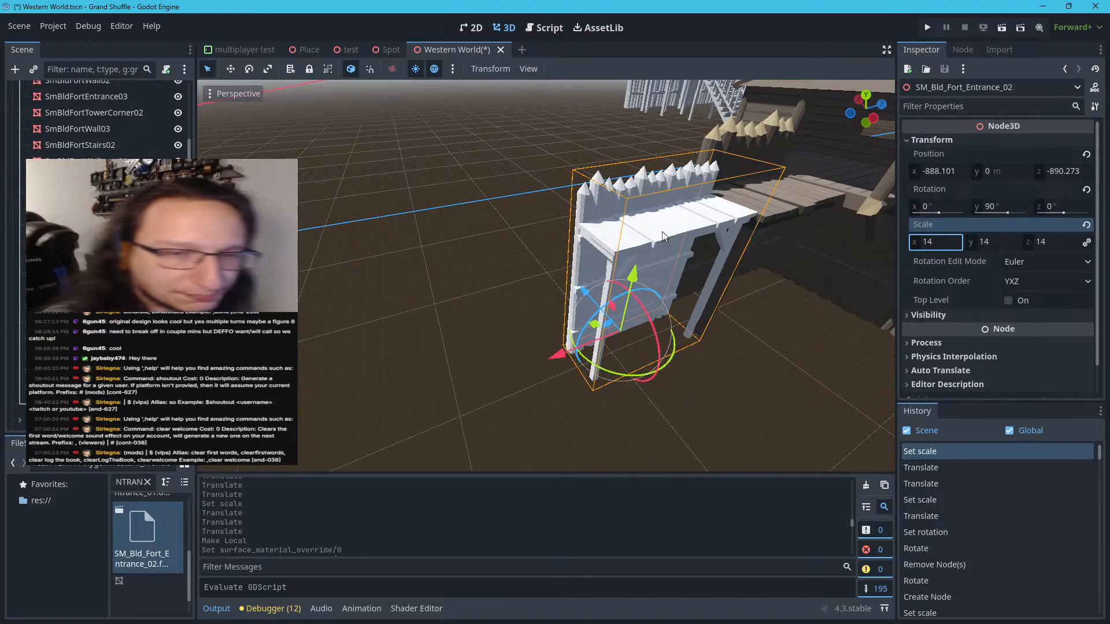
right_click_drag(663, 233, 749, 223)
scroll(638, 216, "up", 6)
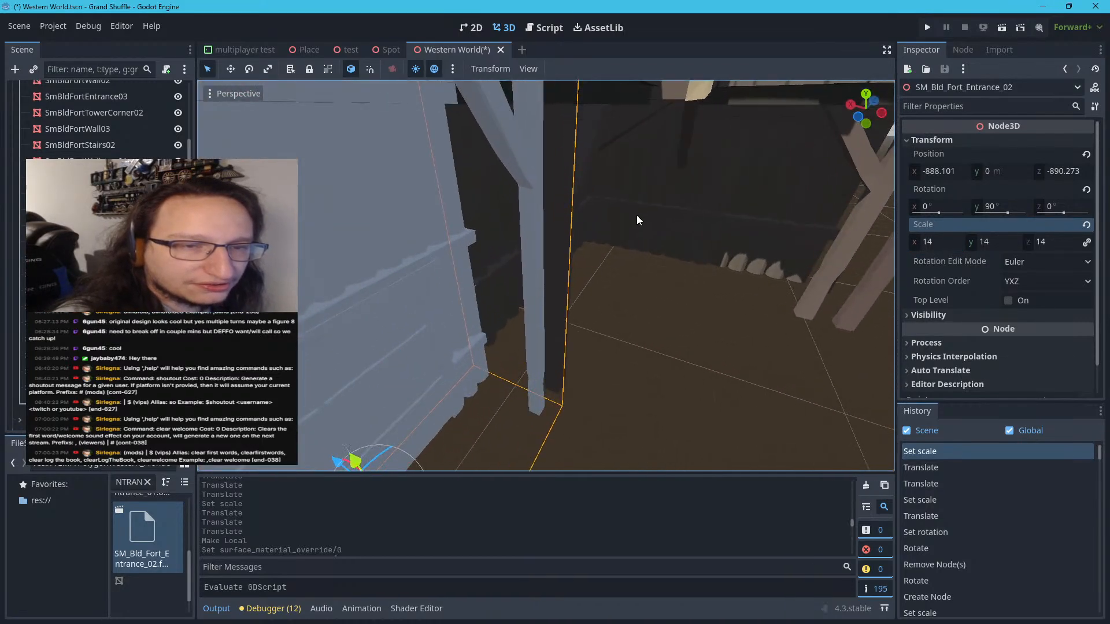
scroll(637, 216, "down", 6)
scroll(601, 197, "up", 6)
scroll(600, 197, "down", 6)
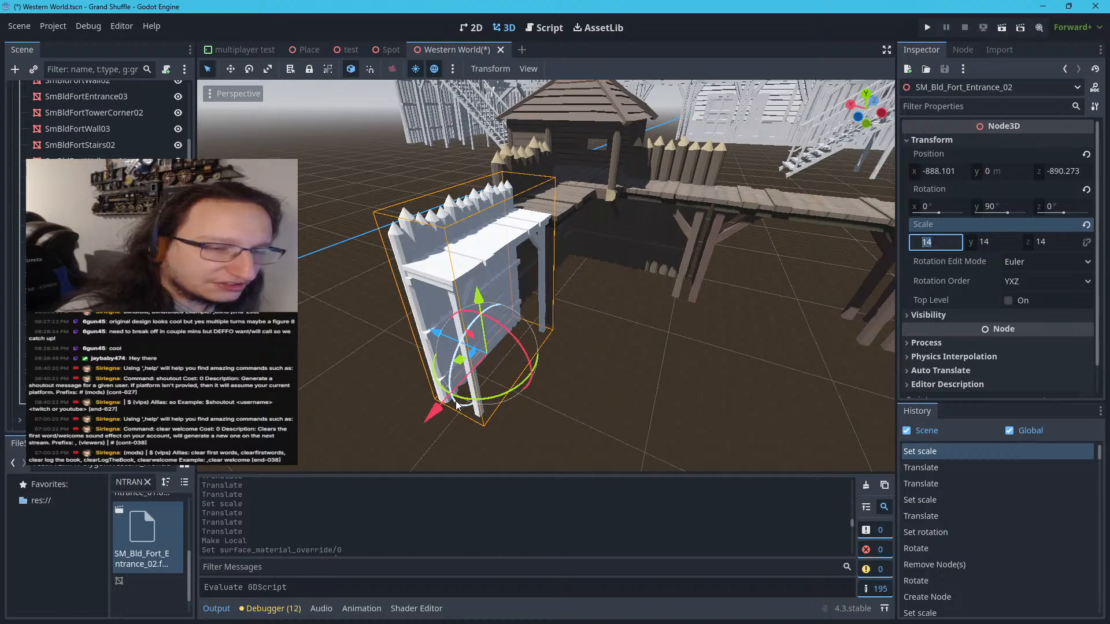
Shift the entrance along X to about -880 m to line it up with the tower corner's palisade wall
left_click_drag(439, 341, 430, 338)
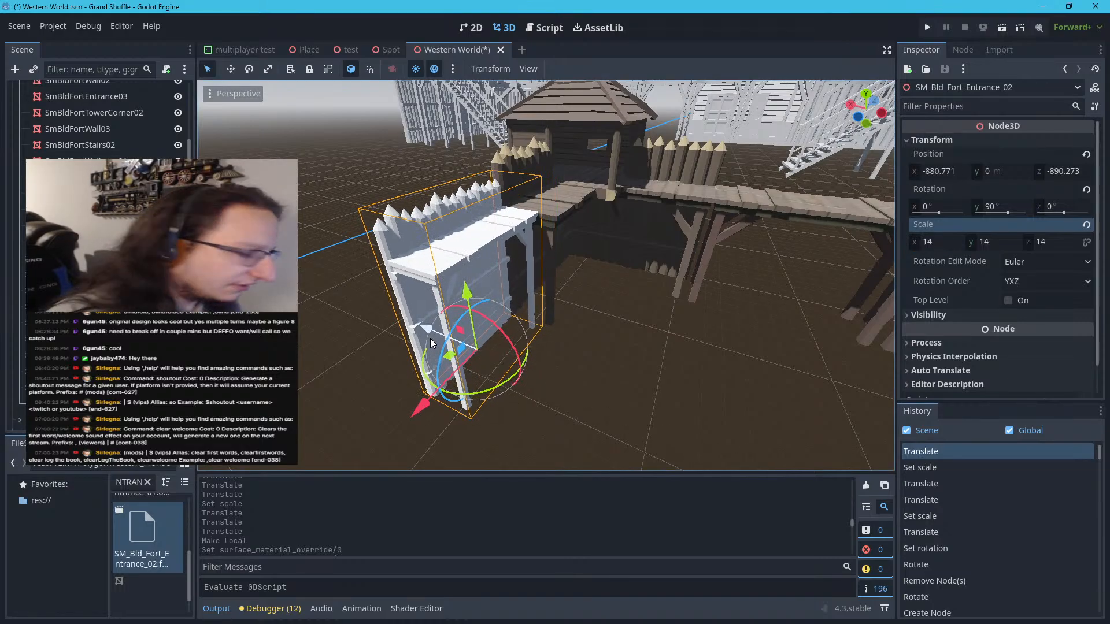
right_click_drag(430, 339, 555, 343)
key("w")
key("s")
key("d")
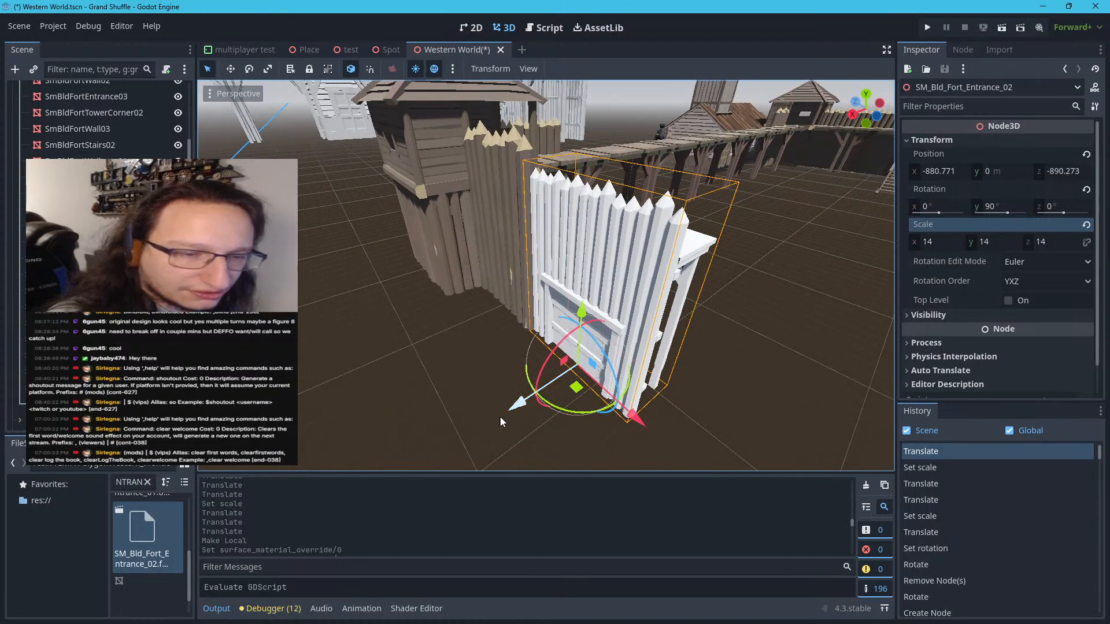
left_click_drag(507, 415, 504, 415)
key("d")
right_click_drag(504, 414, 408, 398)
key("d")
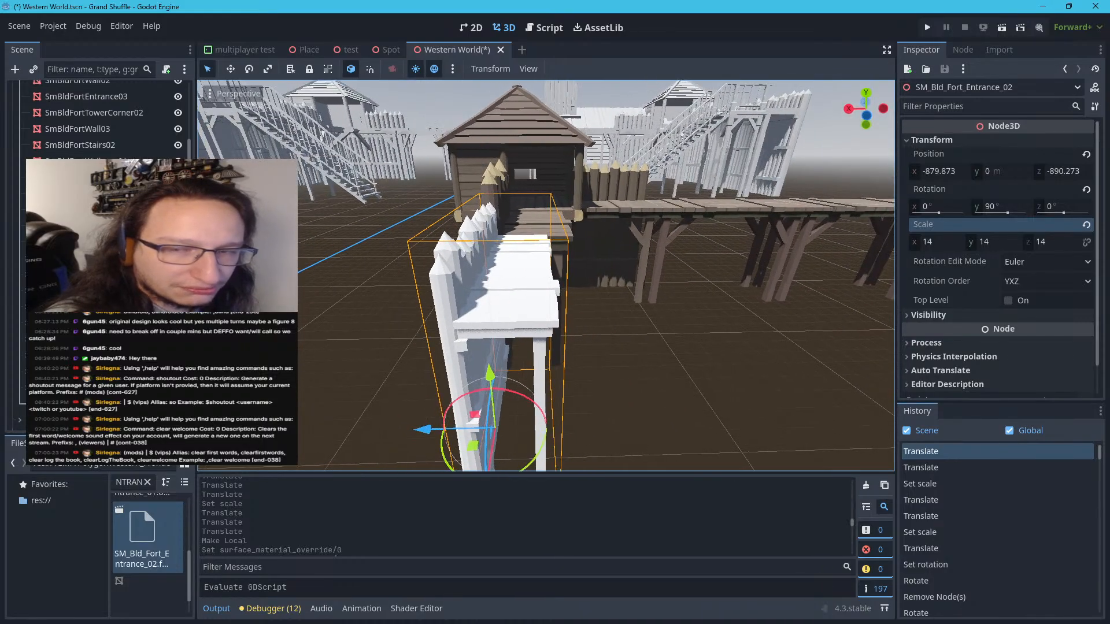
Try a scale of 16 on the entrance's X and Z axes, and return the X scale to 14
left_click(942, 249)
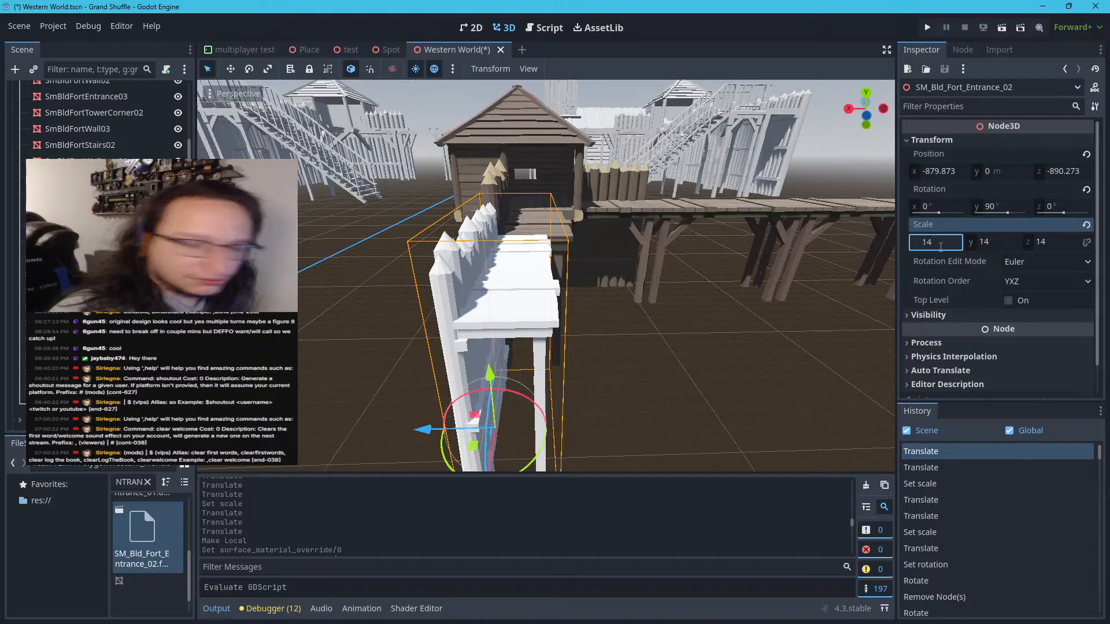
key("Return")
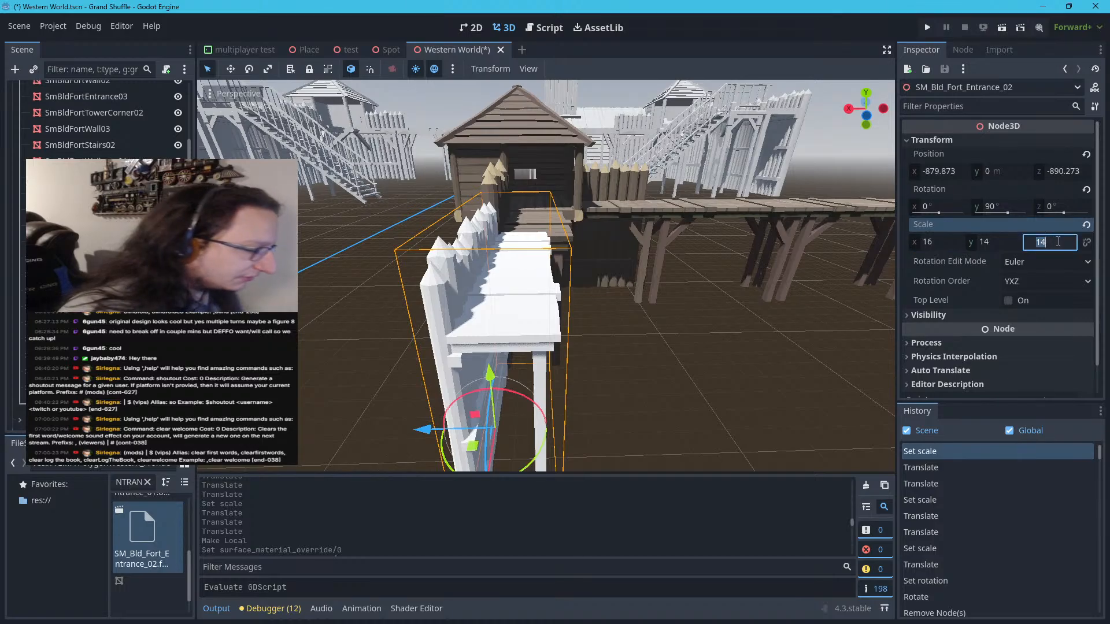
key("Return")
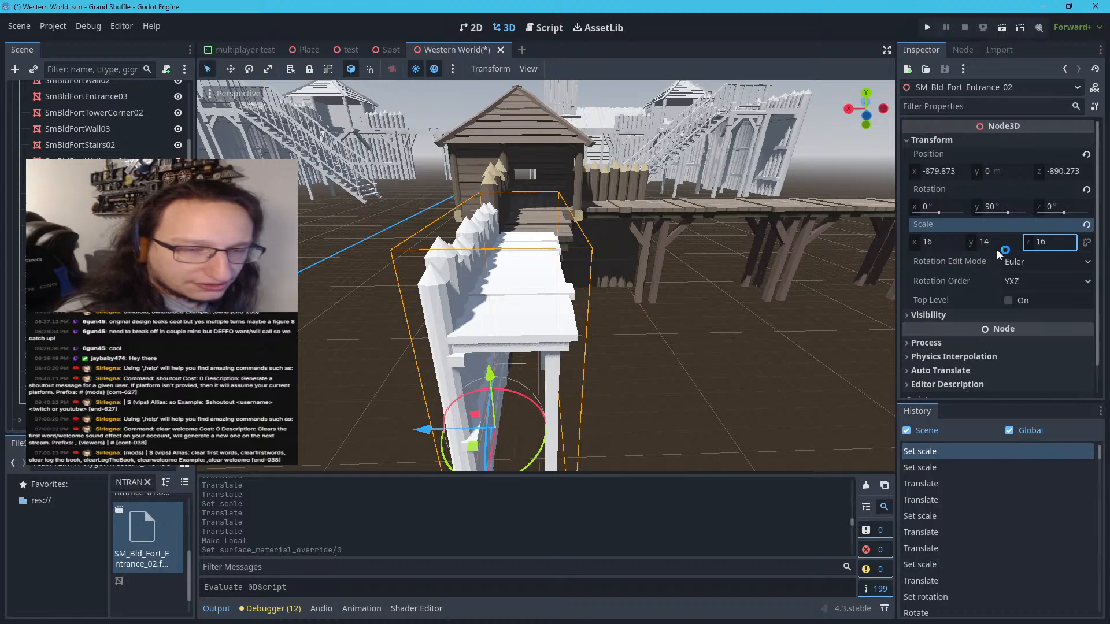
left_click(937, 242)
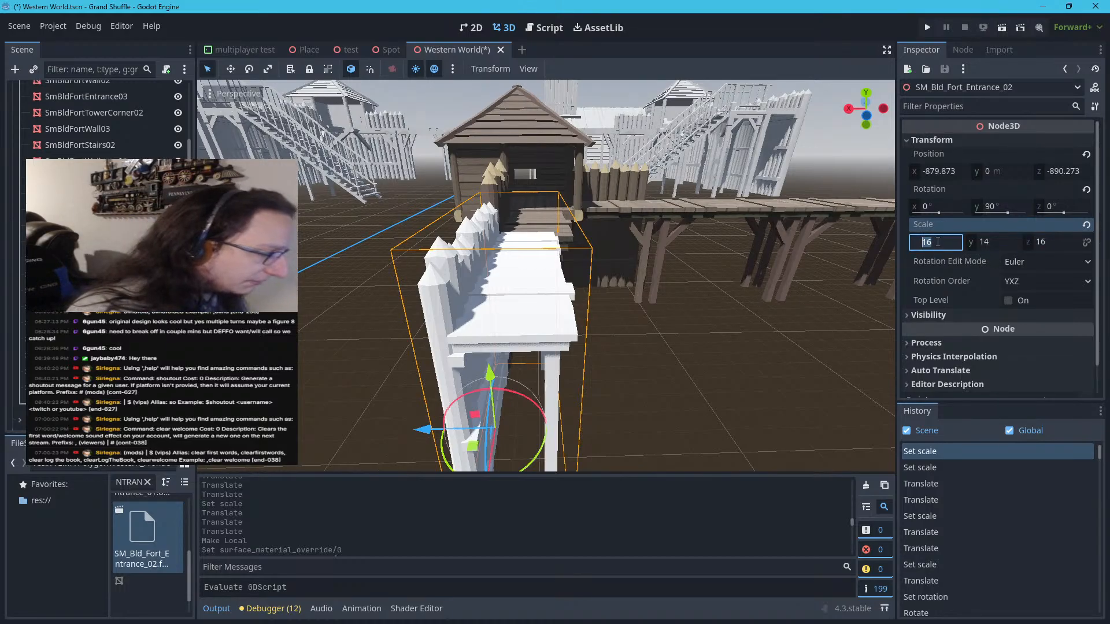
key("Return")
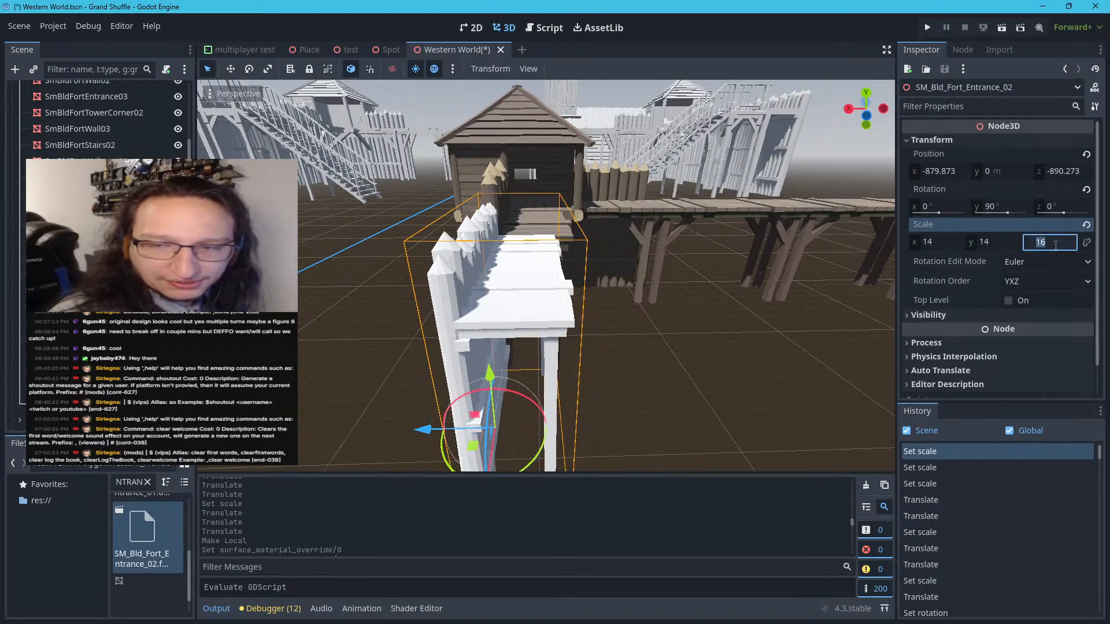
Set the entrance's Z and X scale to 21 and deselect it
key("Up")
key("Up")
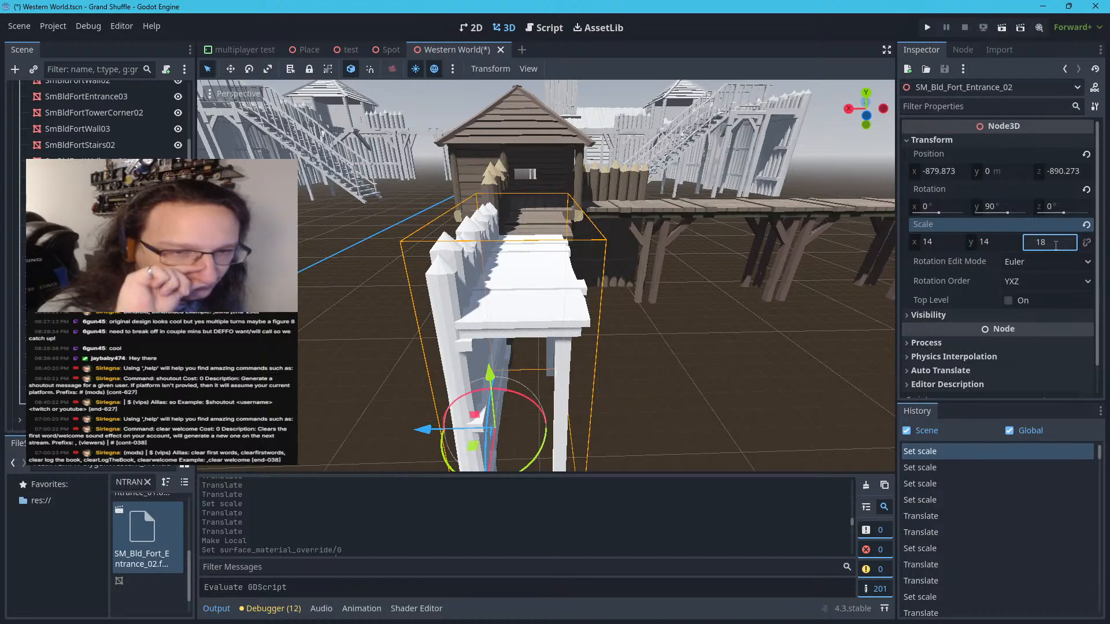
key("Up")
key("Up")
key("Up")
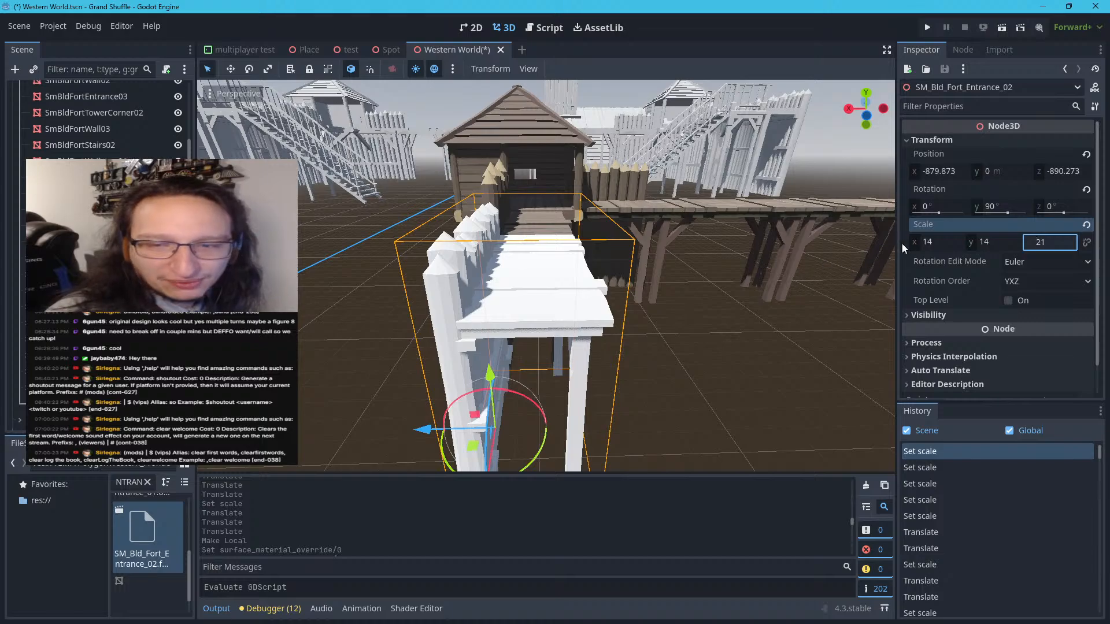
left_click(946, 238)
key("Return")
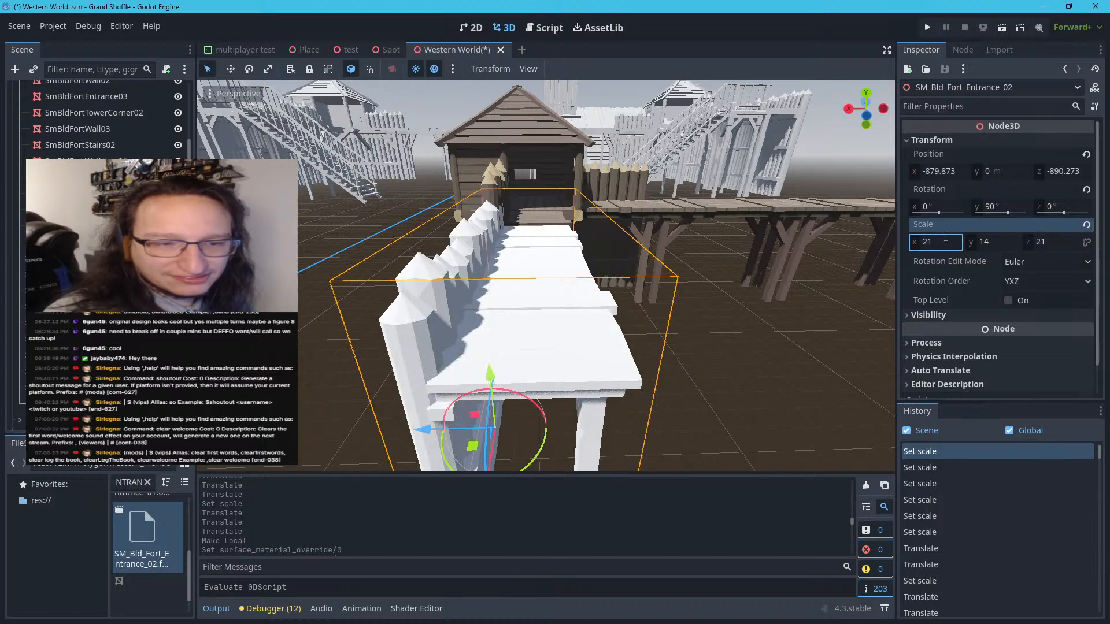
left_click(863, 247)
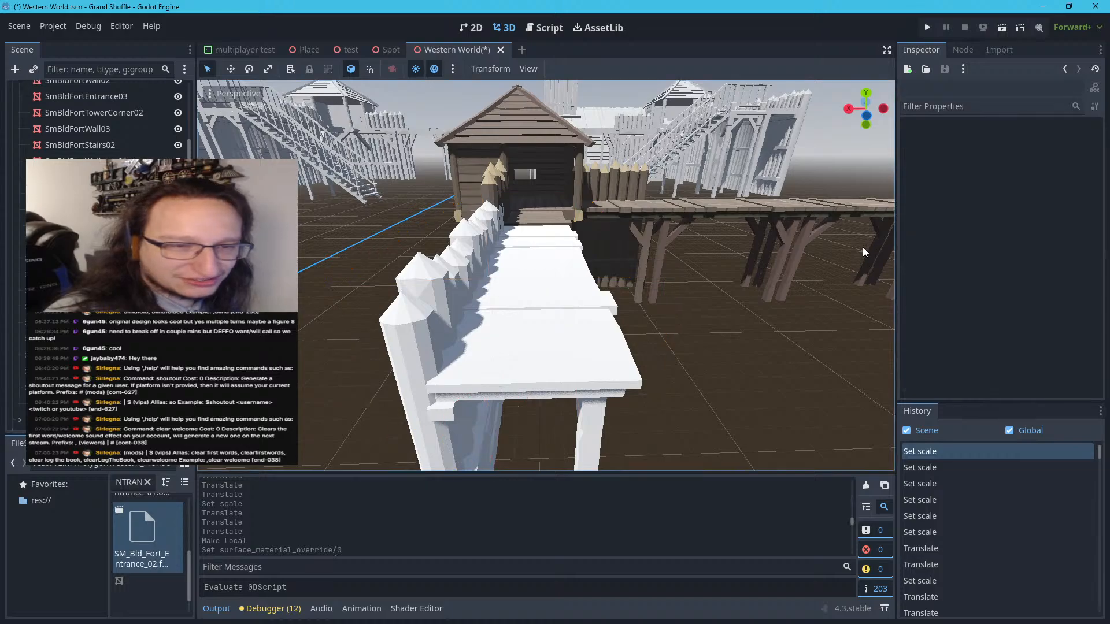
Shift the entrance along Z to about -909 m to fit its walkway against the tower corner, and deselect it
right_click_drag(803, 259, 636, 262)
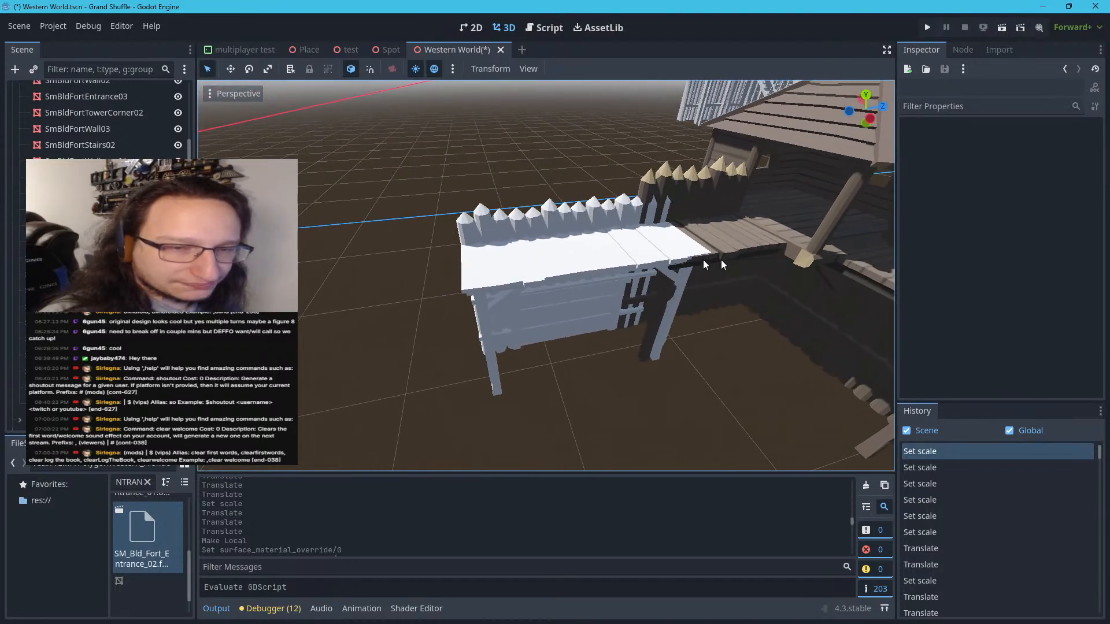
left_click(532, 256)
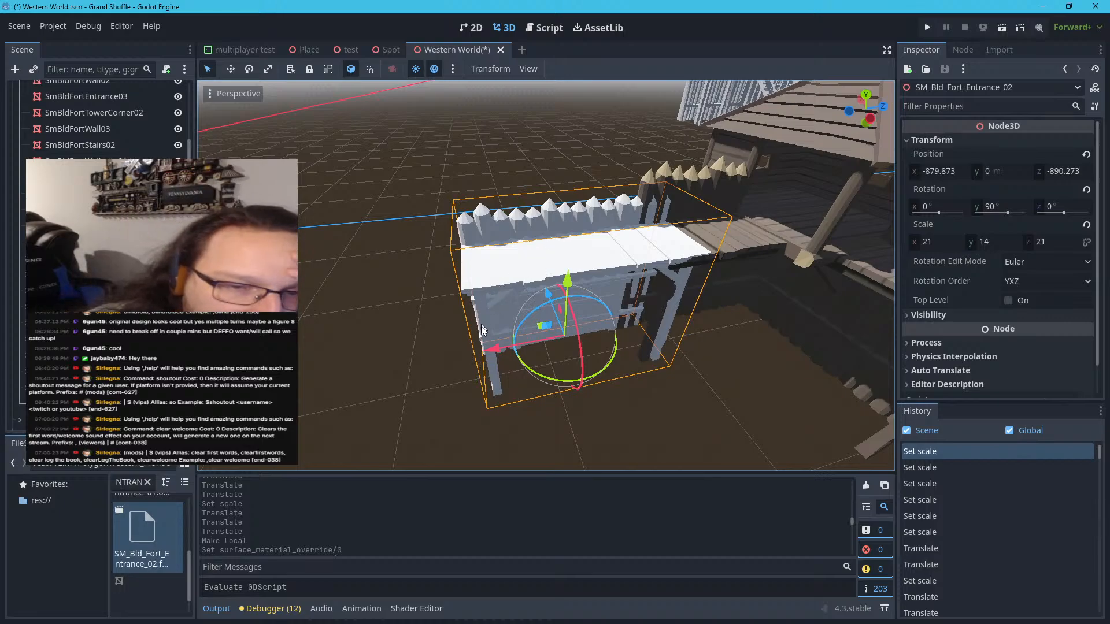
left_click_drag(482, 360, 457, 360)
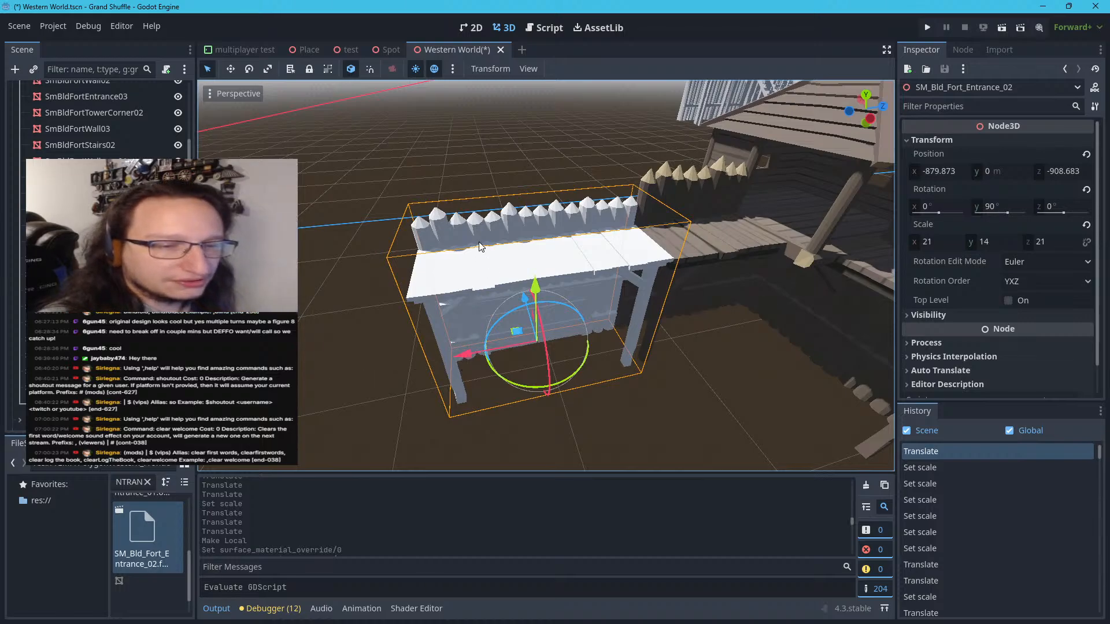
key("a")
right_click_drag(457, 359, 589, 367)
key("s")
key("a")
key("s")
key("w")
key("w")
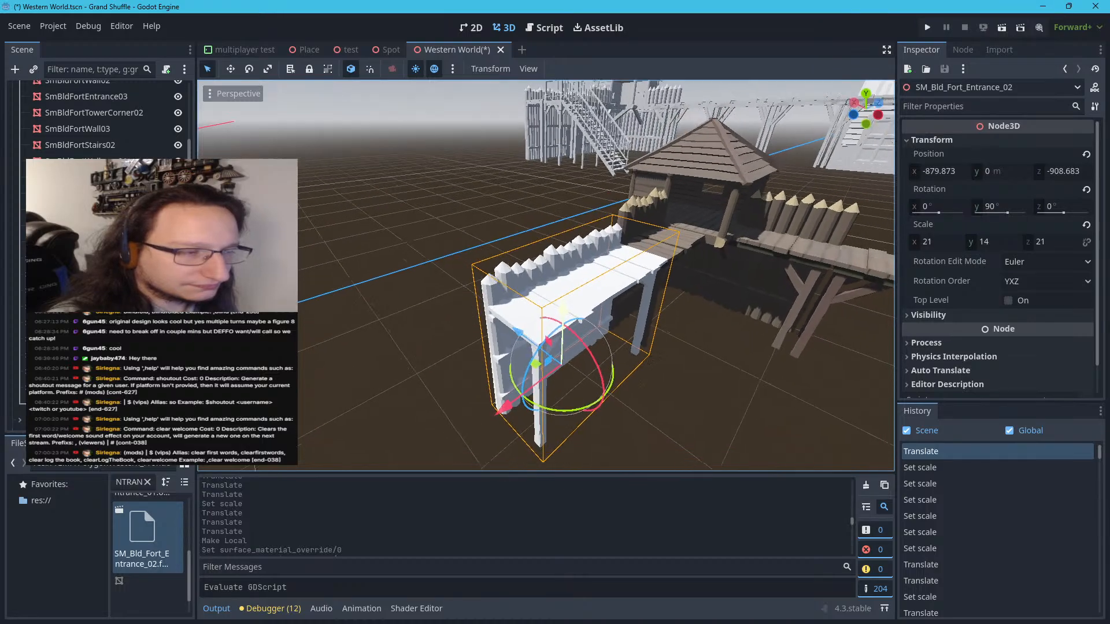
left_click(555, 213)
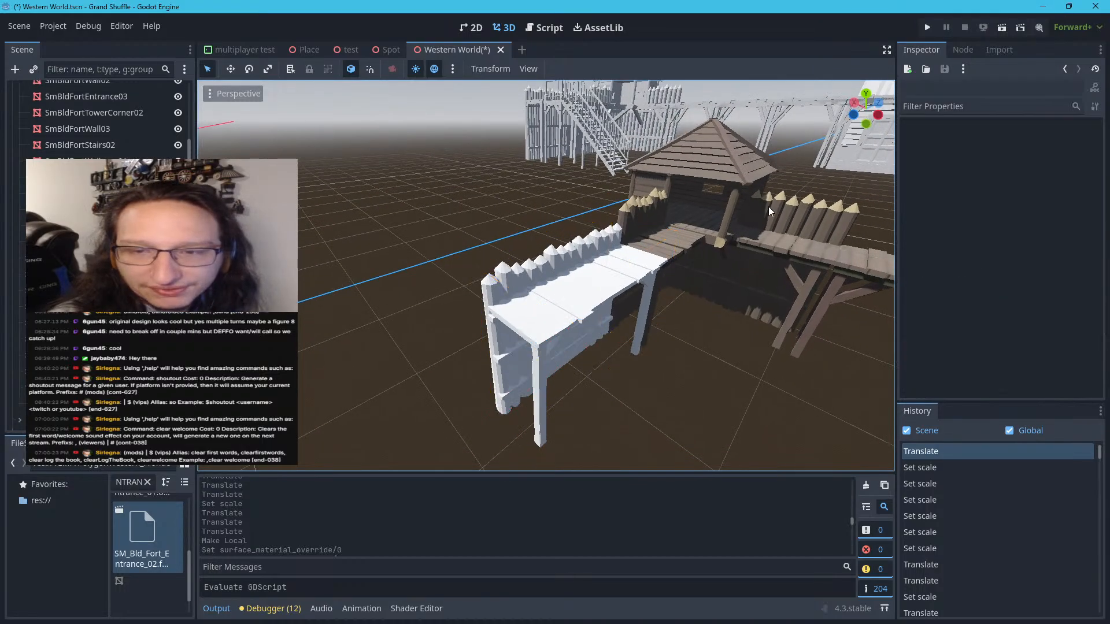
Make the SM_Bld_Fort_Entrance_02 instance local in the scene
left_click(597, 291)
right_click(119, 404)
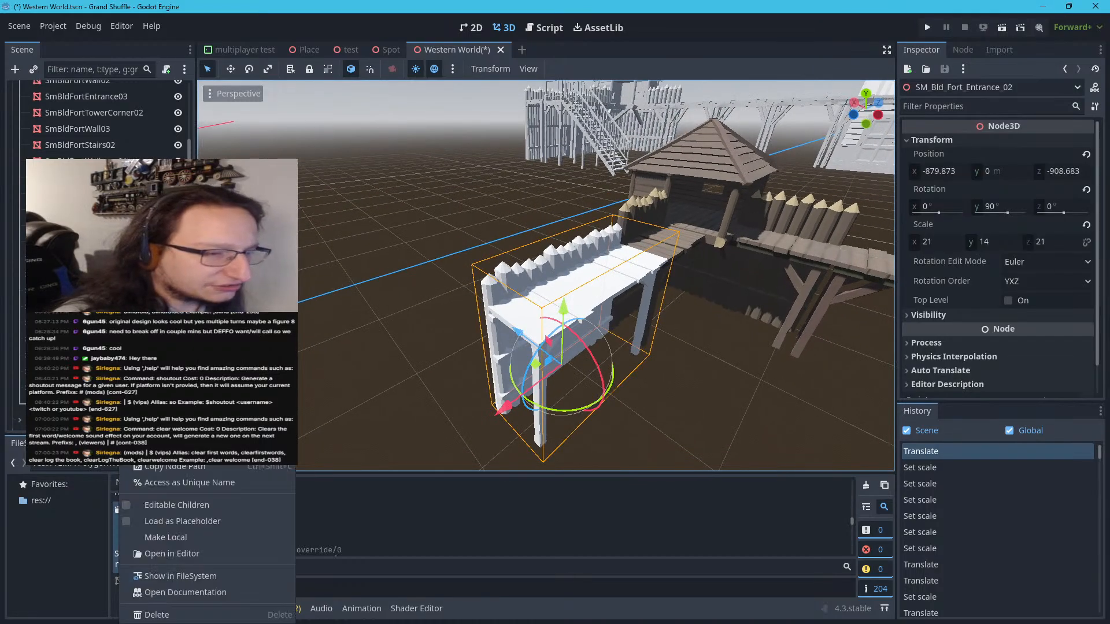
left_click(155, 536)
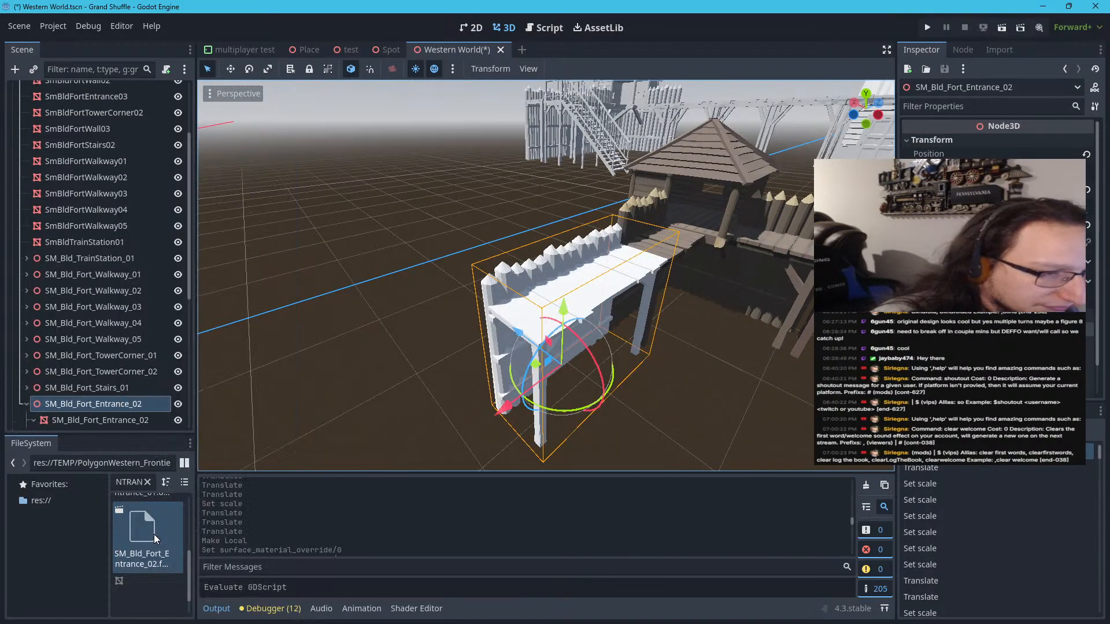
Assign the POLYGON_Western_Pack_Source_Files_v4 material as surface override 0 on the entrance's four meshes
scroll(93, 429, "down", 3)
left_click(99, 335)
left_click(106, 377, "shift")
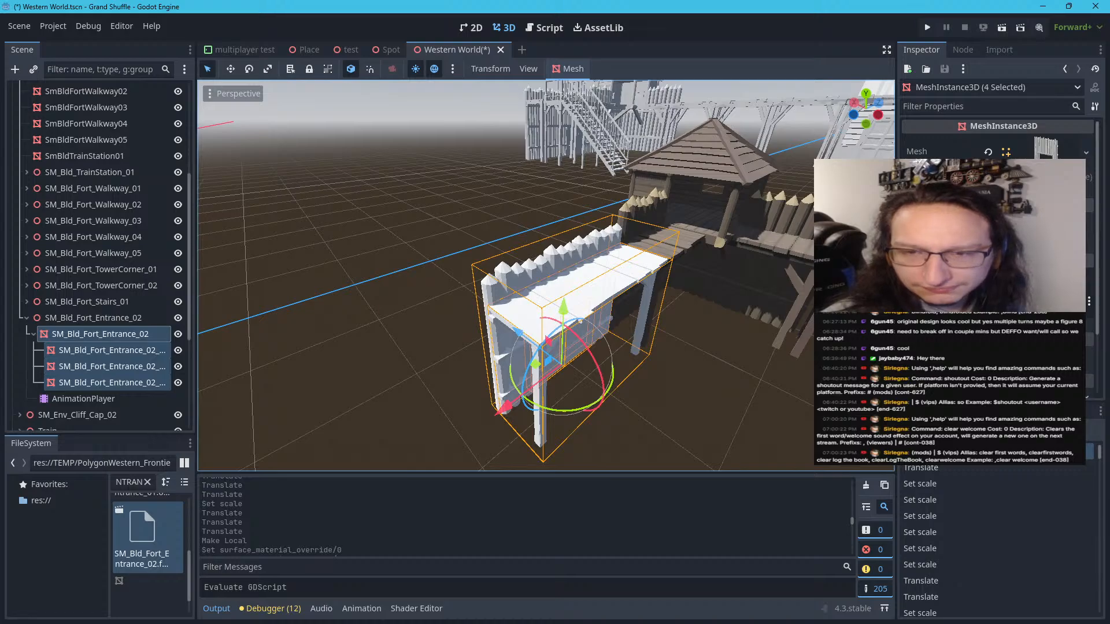
left_click(967, 187)
left_click(1057, 206)
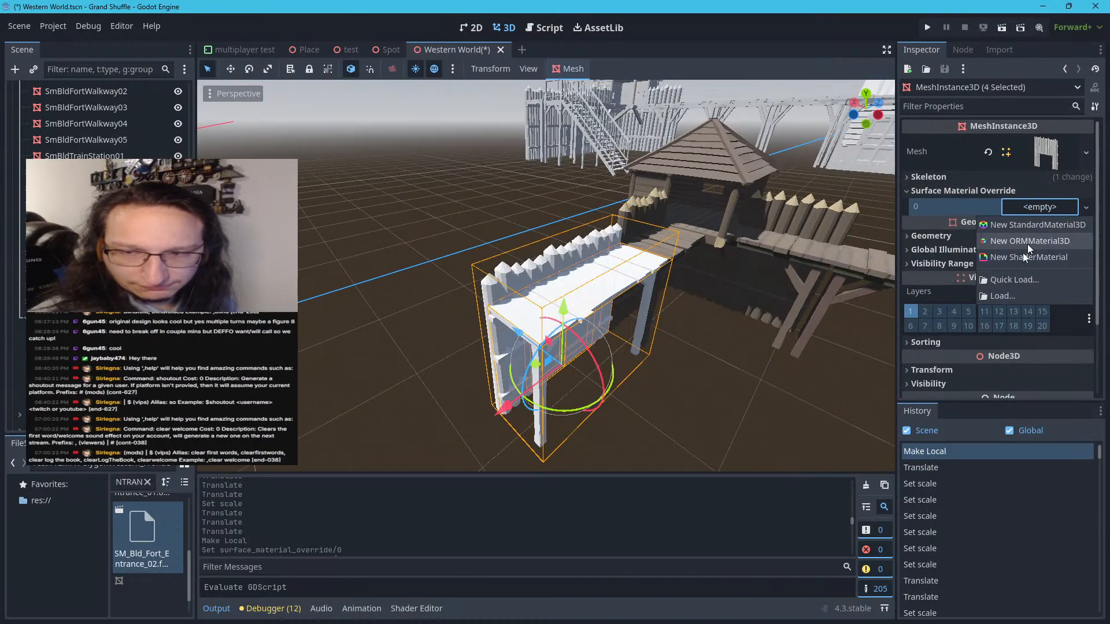
left_click(1015, 280)
left_click(612, 303)
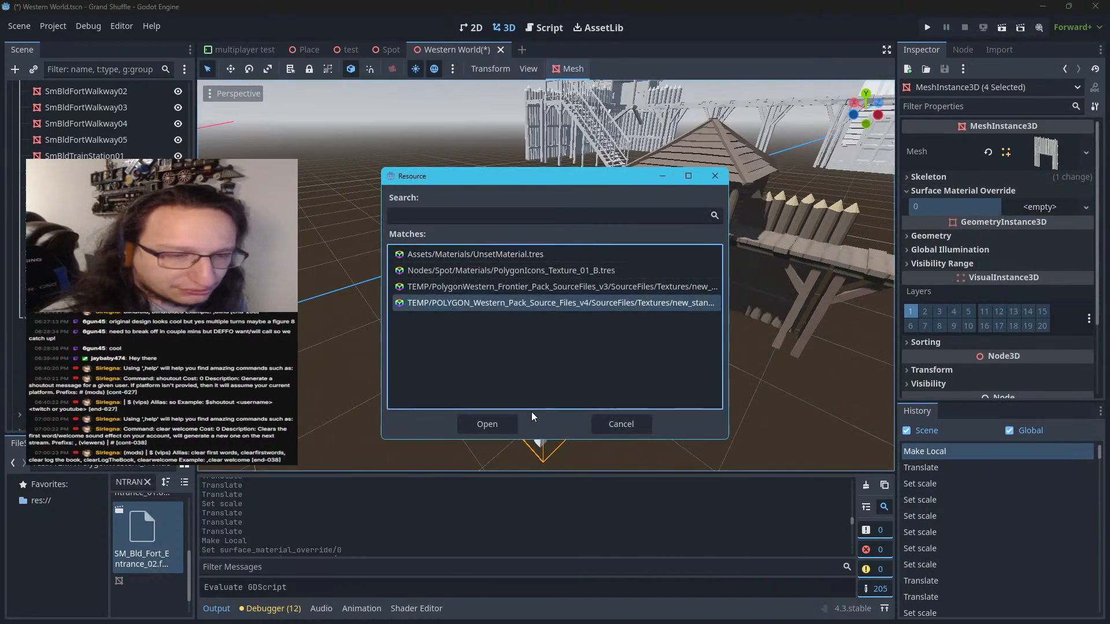
left_click(501, 420)
left_click(438, 308)
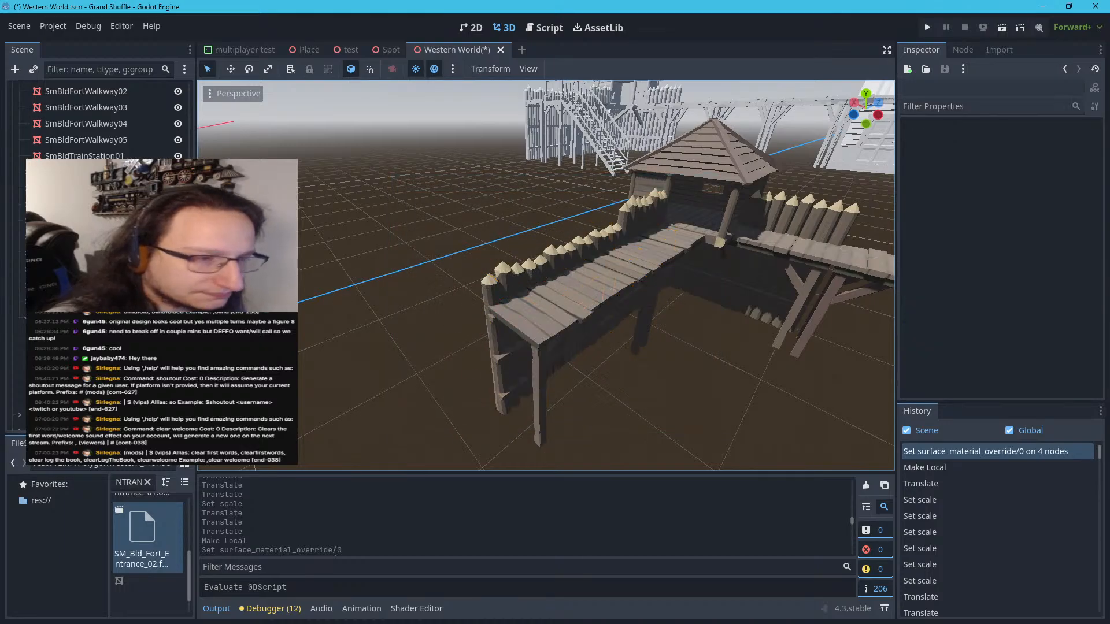
Try rotating the entrance's first door about its vertical axis, and check the entrance's other parts
left_click(122, 352)
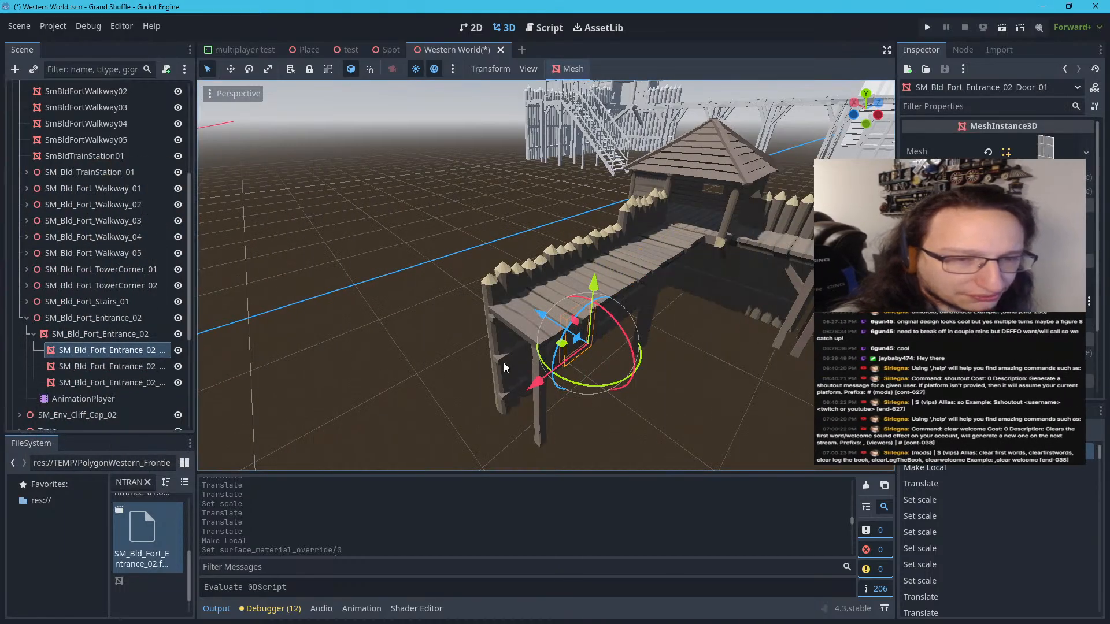
left_click_drag(577, 381, 512, 391)
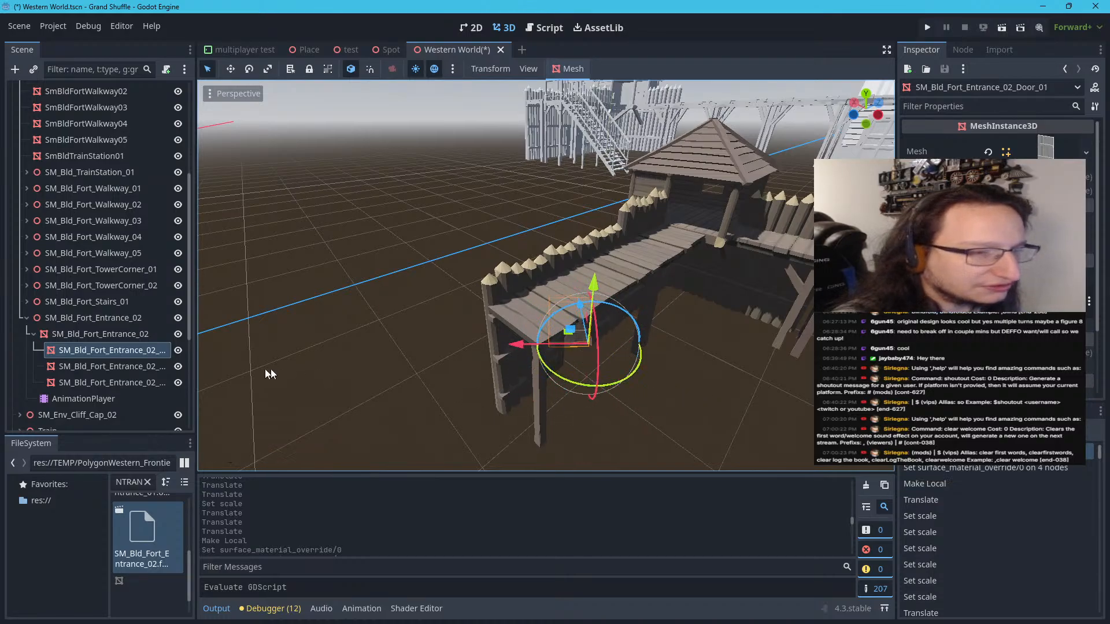
left_click(106, 367)
left_click(107, 382)
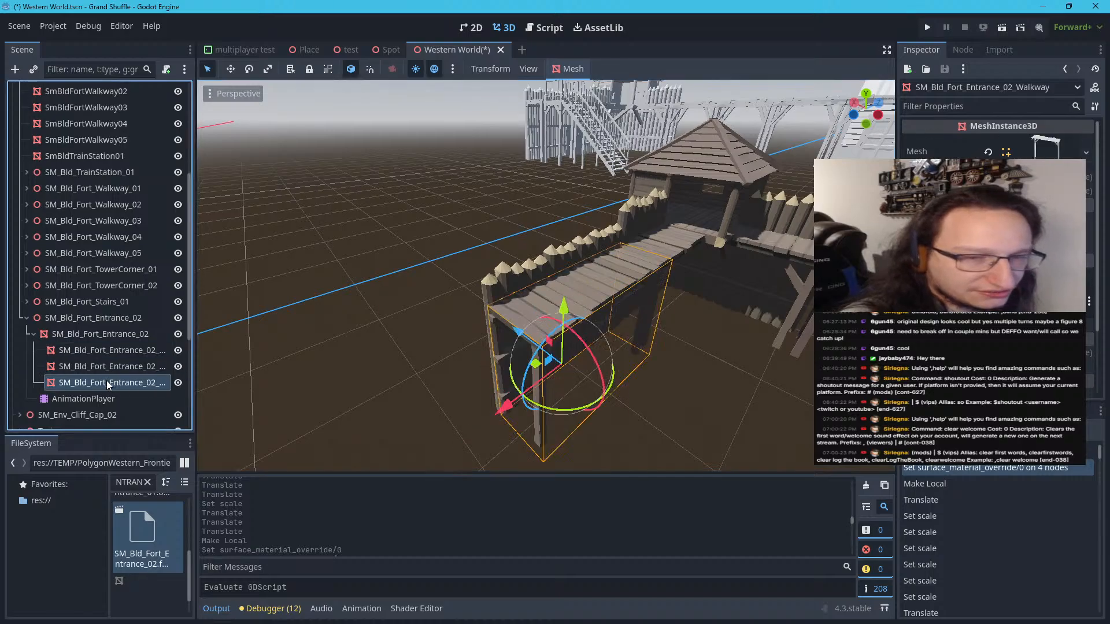
left_click(106, 335)
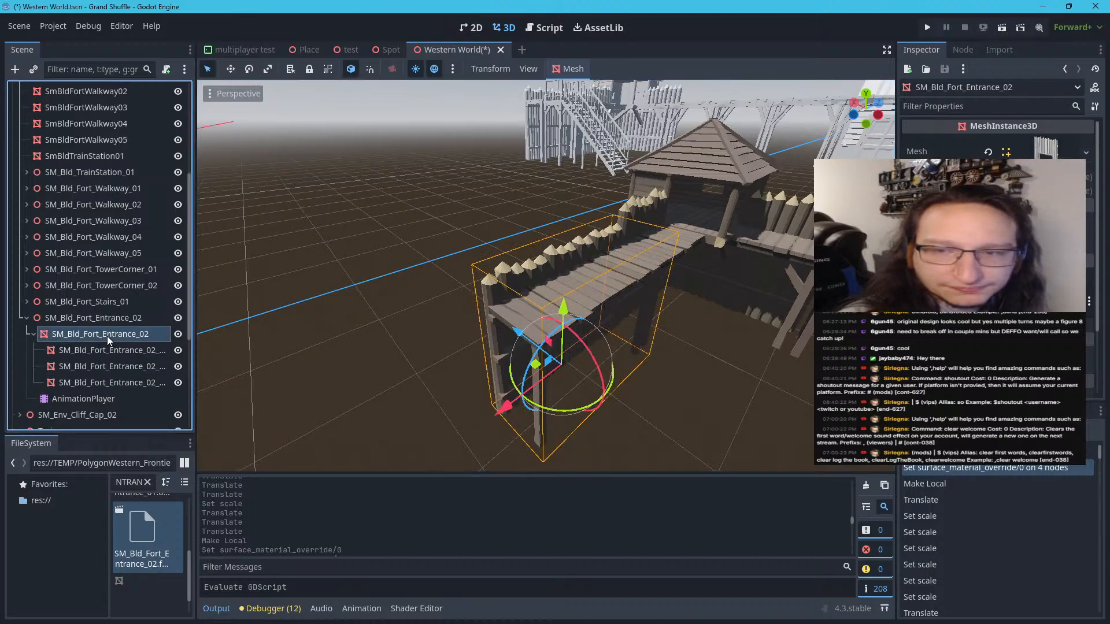
left_click(403, 225)
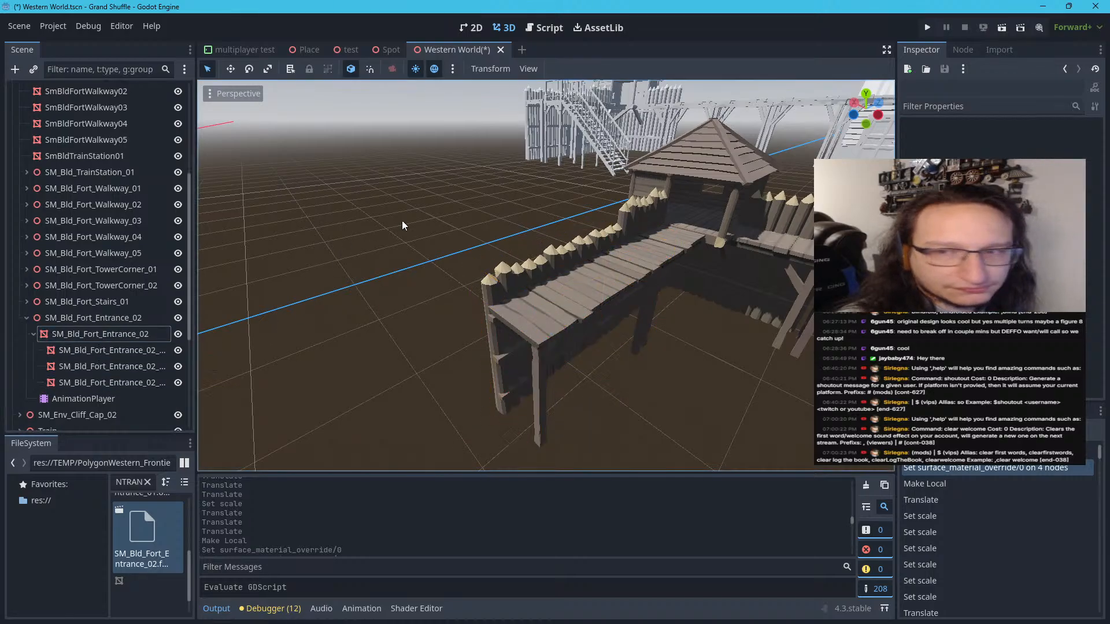
Collapse the SM_Bld_Fort_Entrance_02 node in the scene tree
left_click(101, 358)
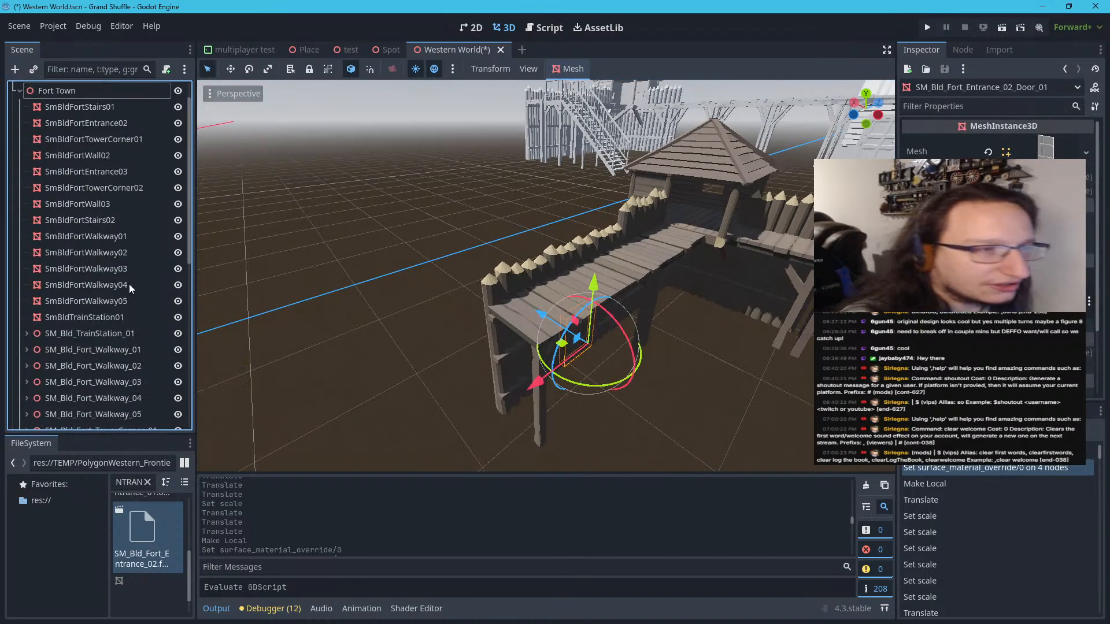
scroll(130, 283, "down", 1)
scroll(130, 283, "down", 5)
left_click(23, 126)
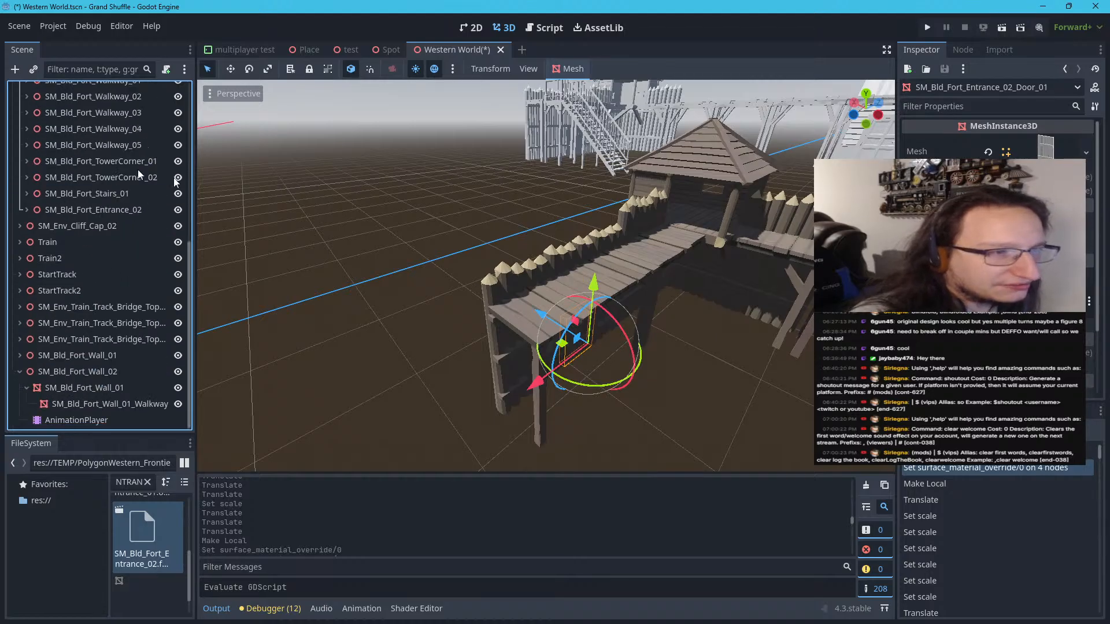
Examine the overall layout of the textured fort, from the new entrance to the stairs beside the track
left_click(324, 204)
right_click_drag(351, 236, 422, 212)
key("s")
key("s")
key("w")
key("d")
key("w")
key("a")
right_click_drag(546, 275, 584, 337)
key("s")
middle_click_drag(584, 337, 630, 337)
right_click_drag(331, 237, 350, 236)
key("a")
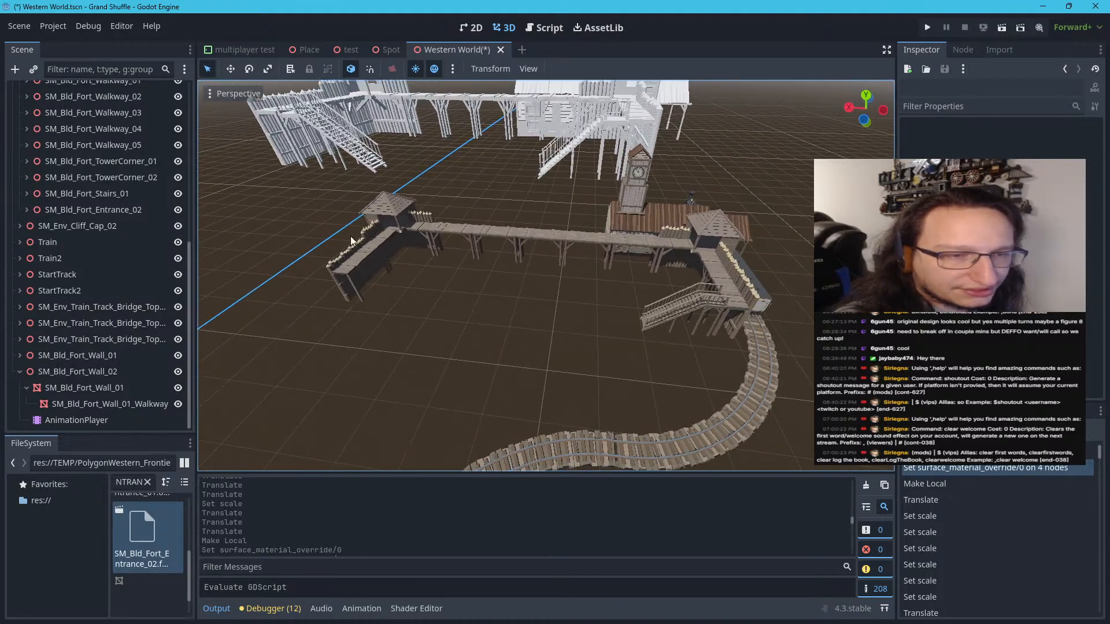
Identify the scene nodes for the tower corner, stairs and wall section beside the track
left_click(718, 270)
left_click(705, 250)
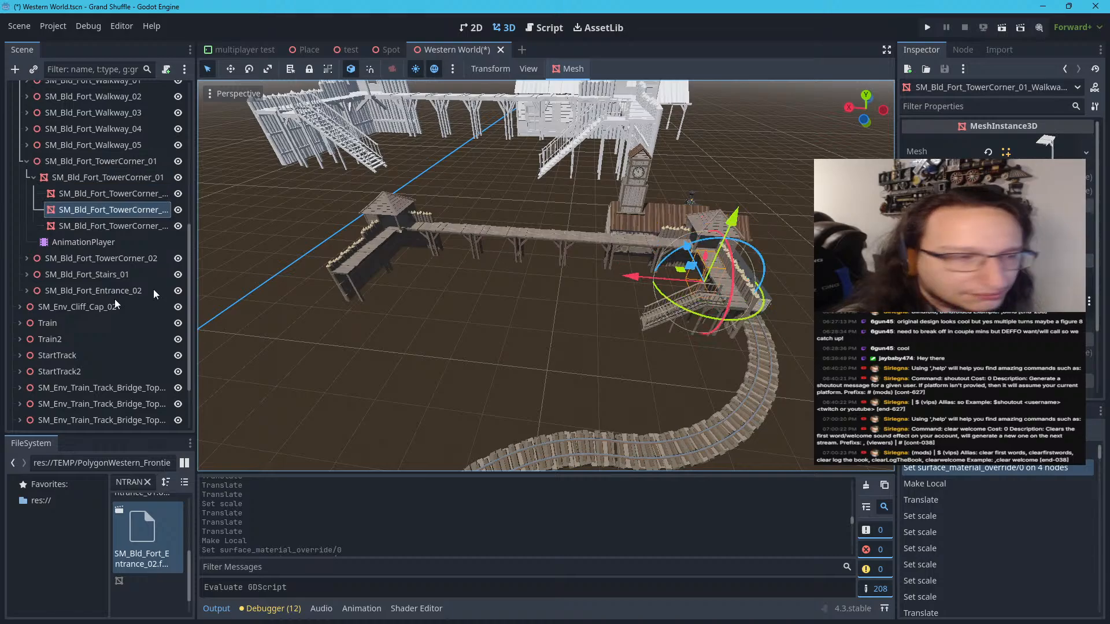
left_click(26, 163)
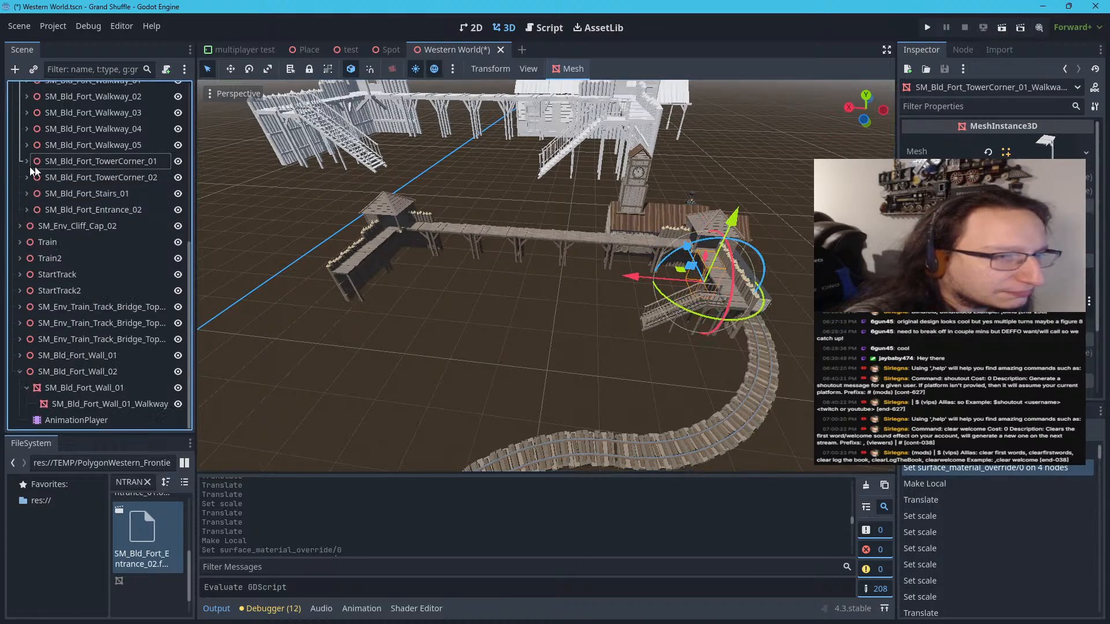
left_click(41, 163)
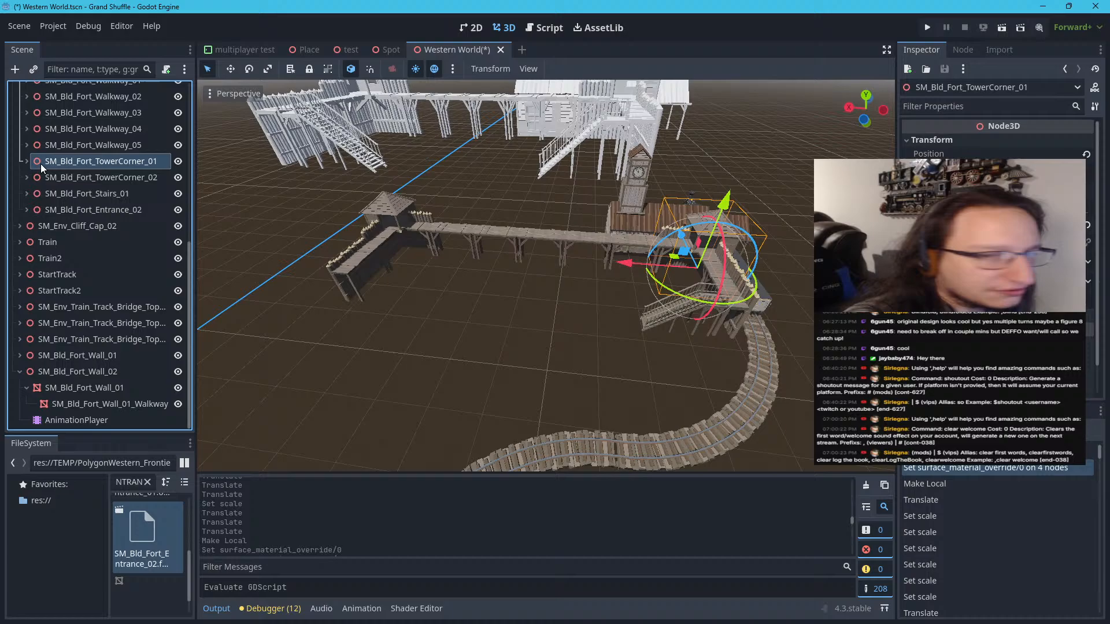
left_click(88, 178)
left_click(89, 191)
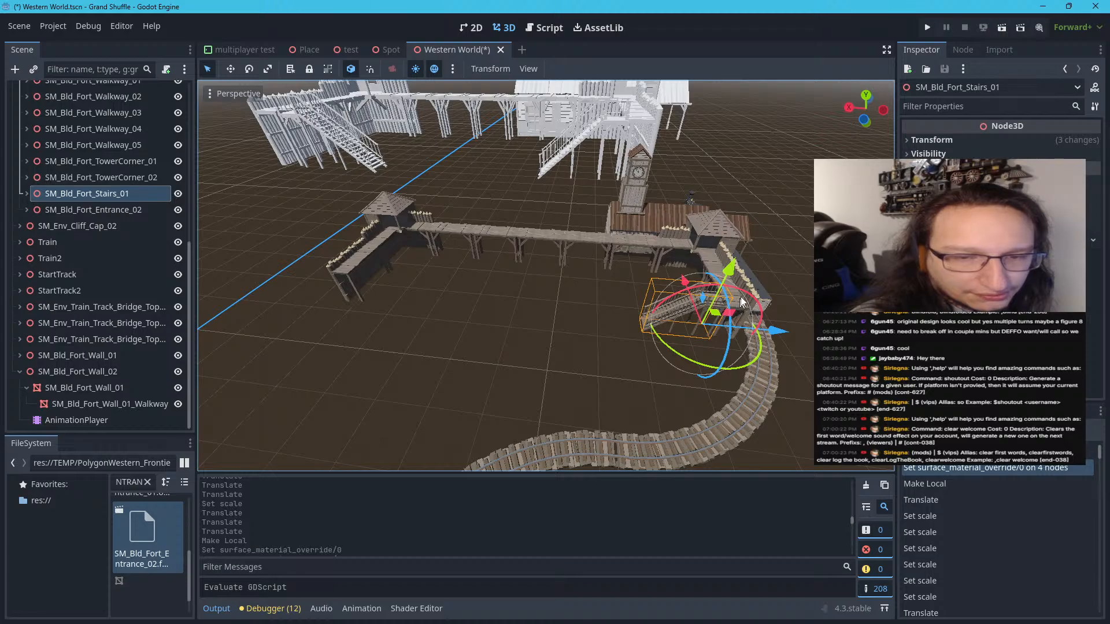
left_click(720, 252)
left_click(732, 267)
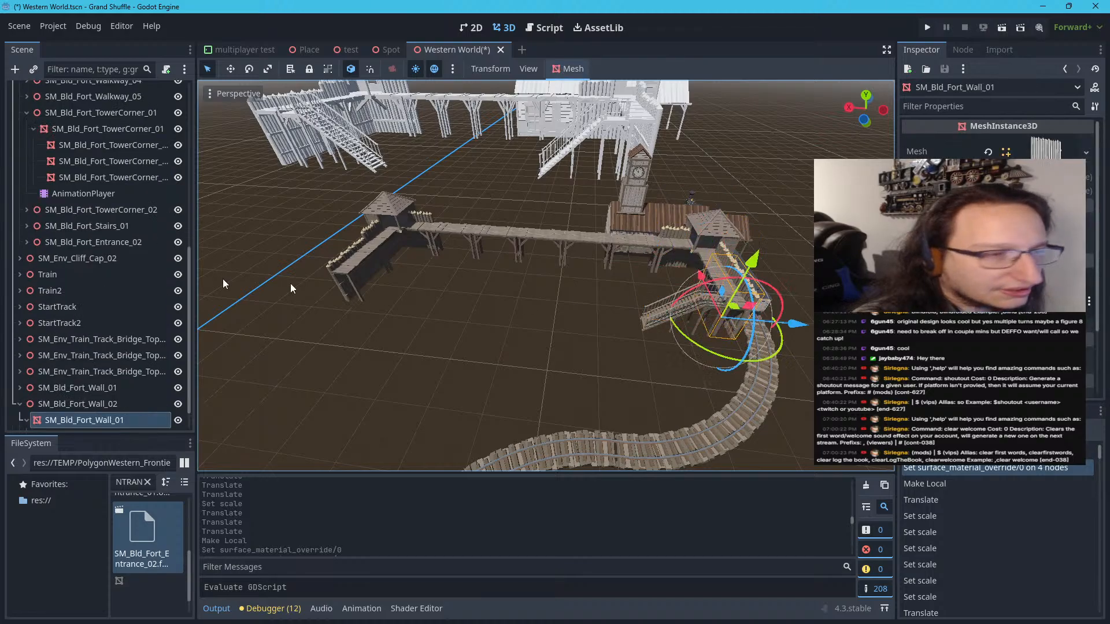
Move SM_Bld_Fort_Wall_02 from beside the stairs to about -50 m along X, into the open middle of the fort
left_click(23, 406)
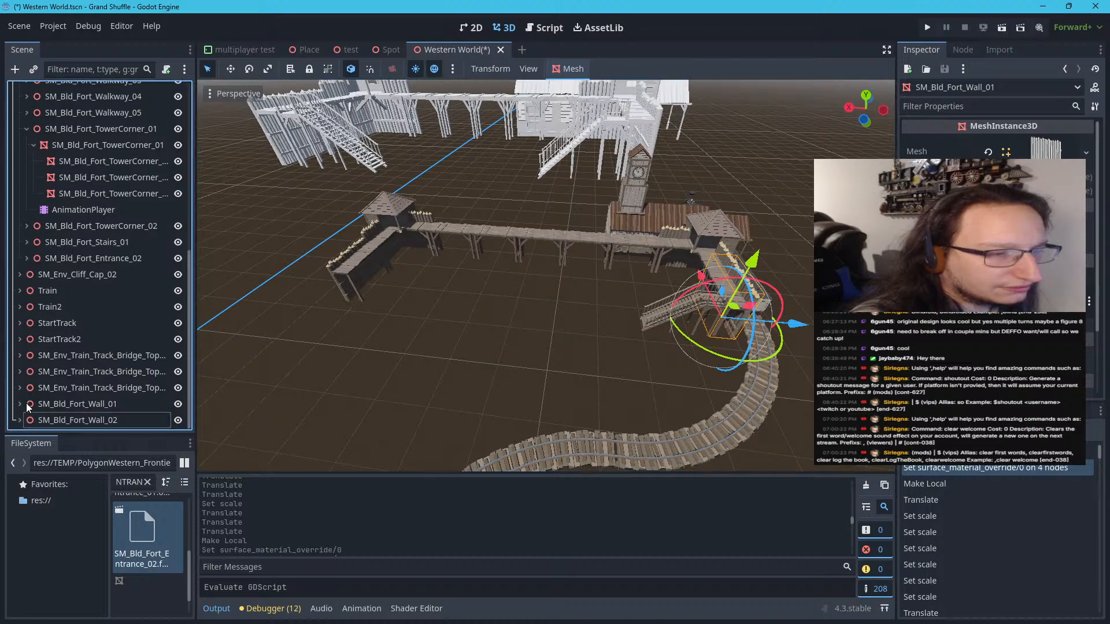
left_click(53, 408)
left_click(53, 407)
left_click(43, 419)
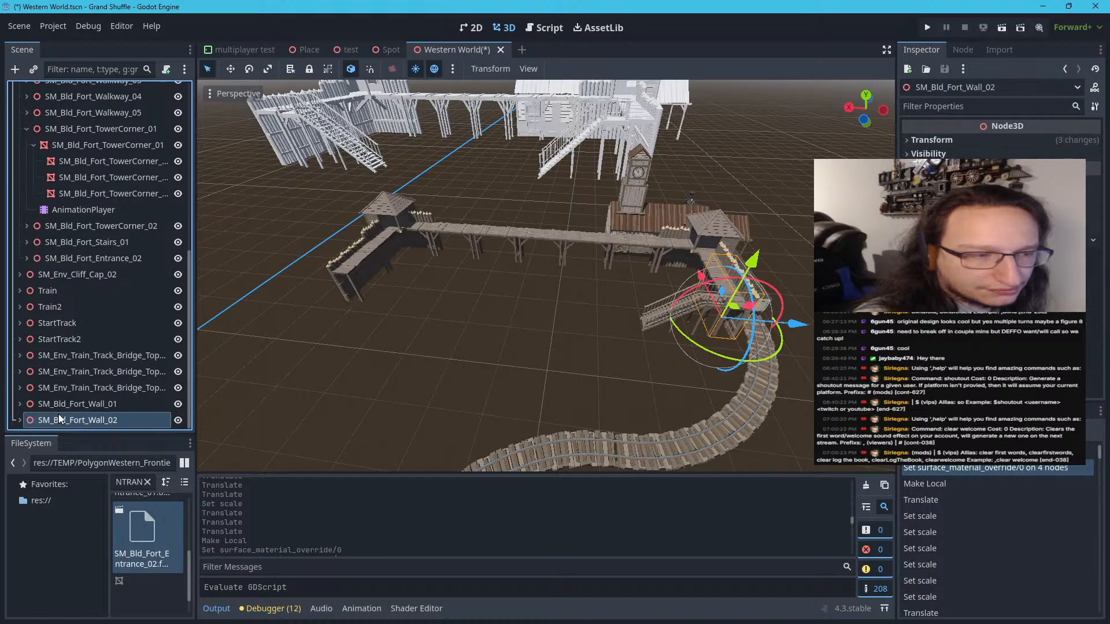
left_click(67, 421)
left_click(68, 405)
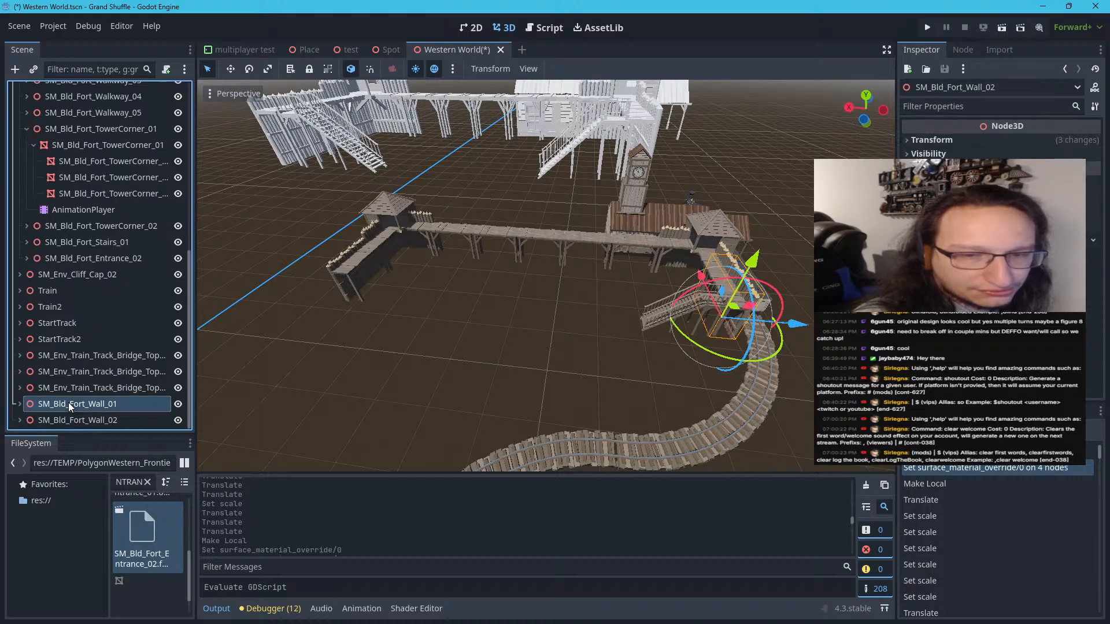
left_click(69, 417)
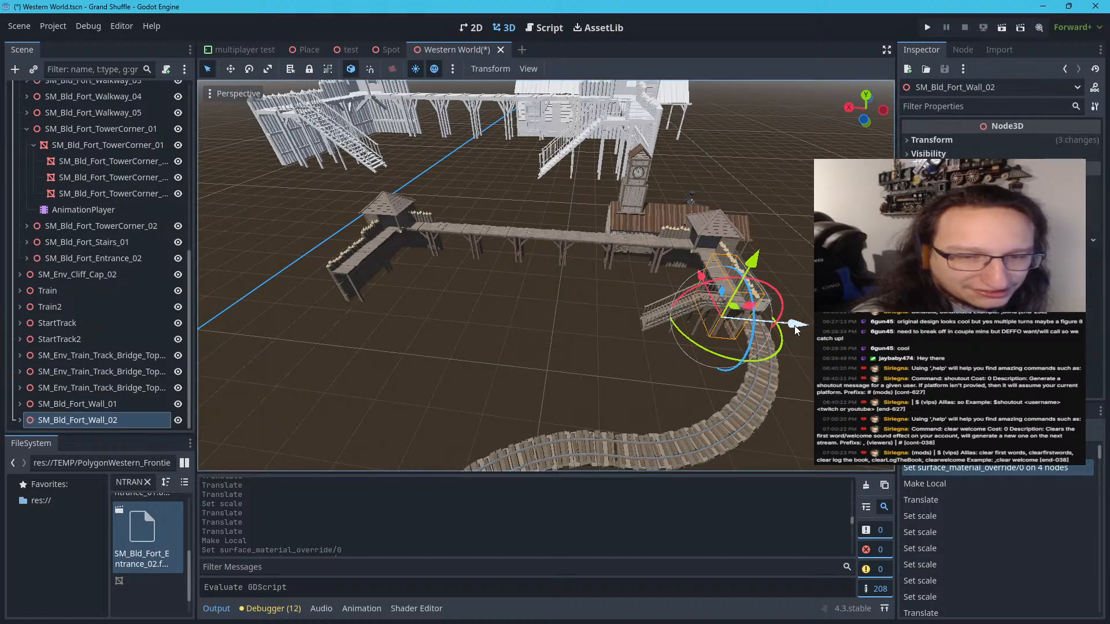
left_click_drag(796, 329, 550, 343)
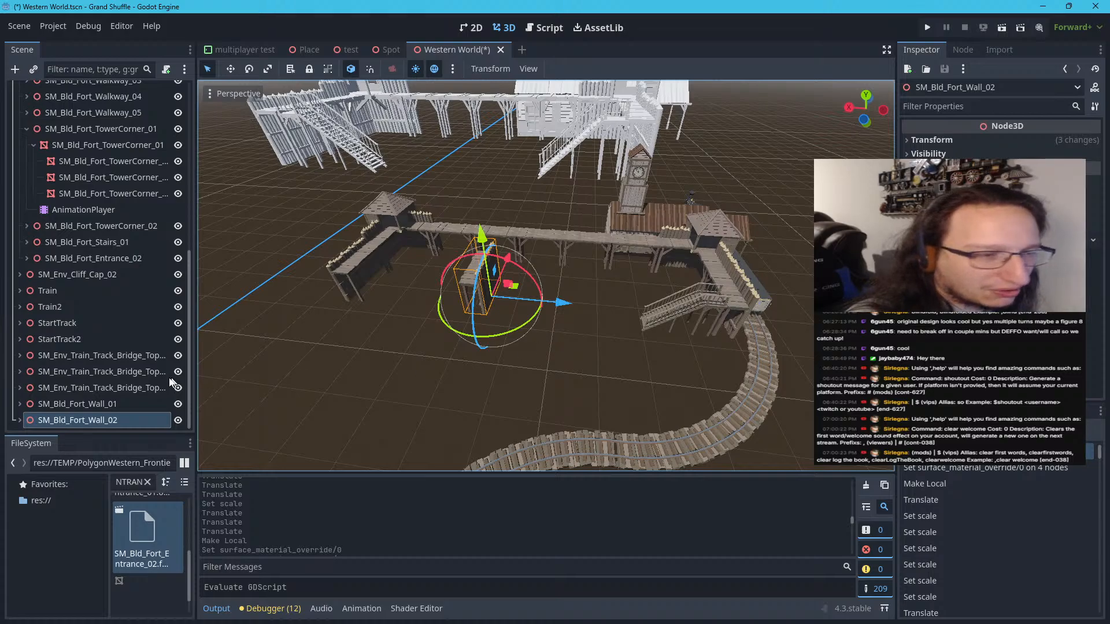
scroll(404, 366, "up", 3)
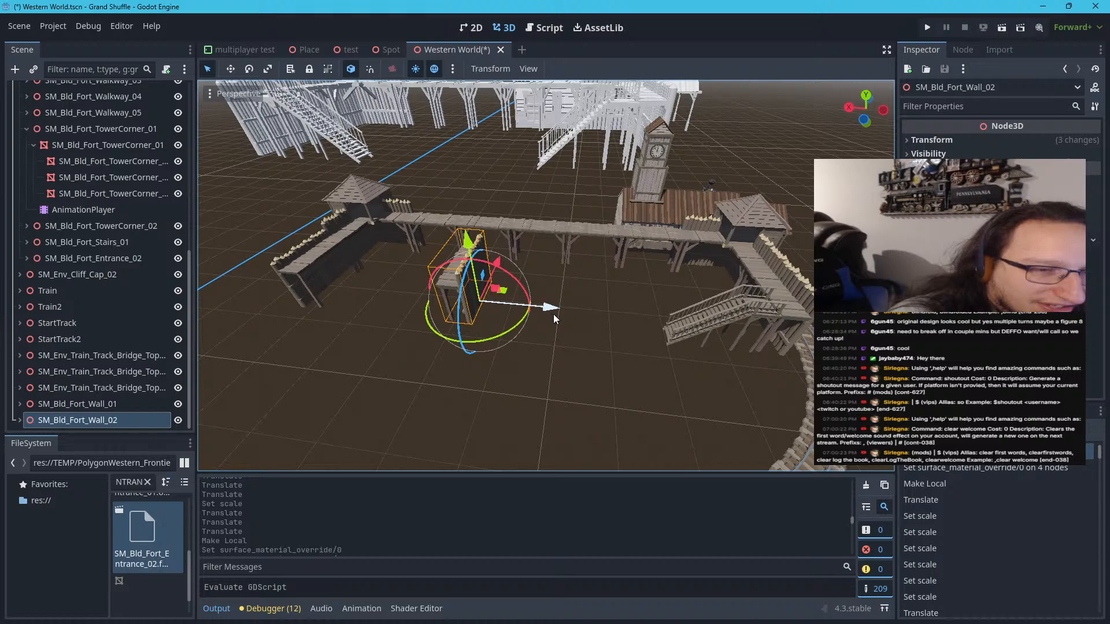
Set the Y rotation of SM_Bld_Fort_Wall_02 to 90 degrees
left_click(931, 140)
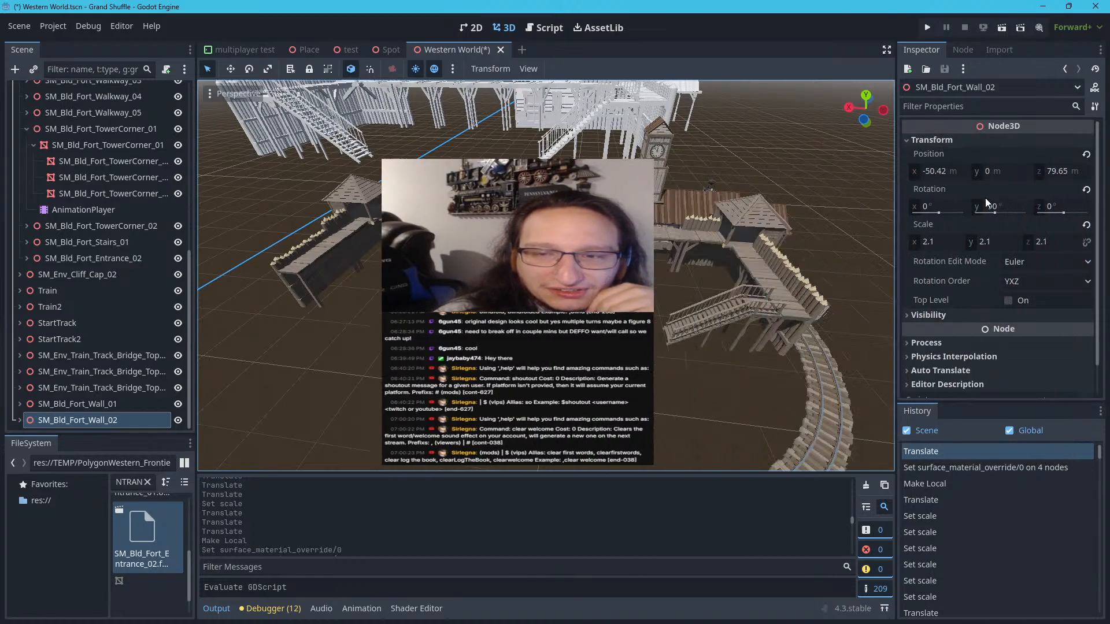
left_click(1001, 206)
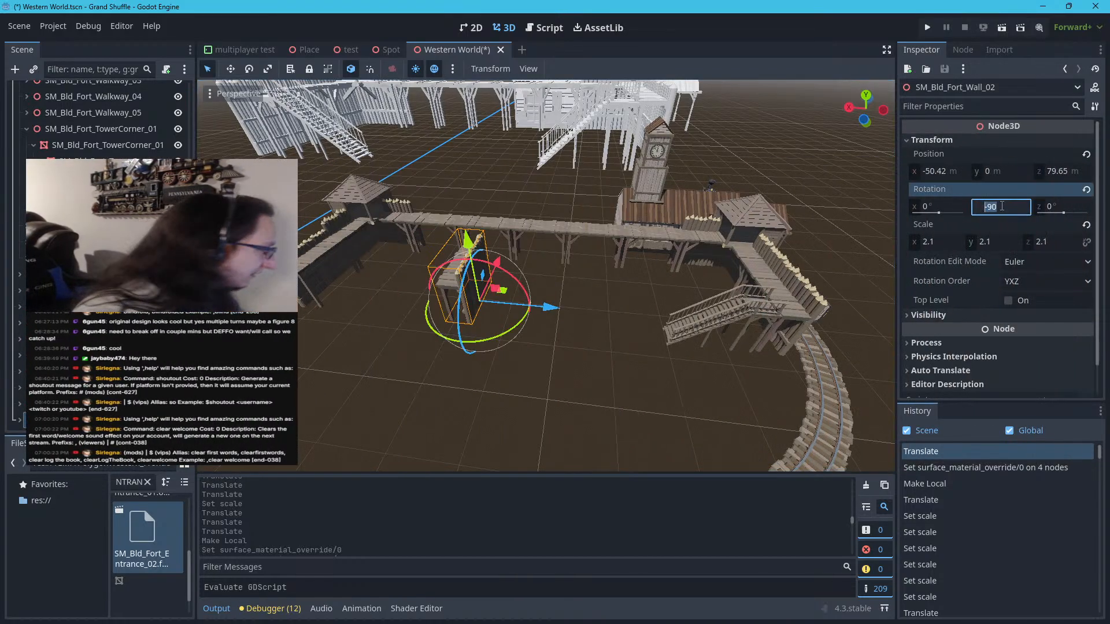
type("90")
key("Return")
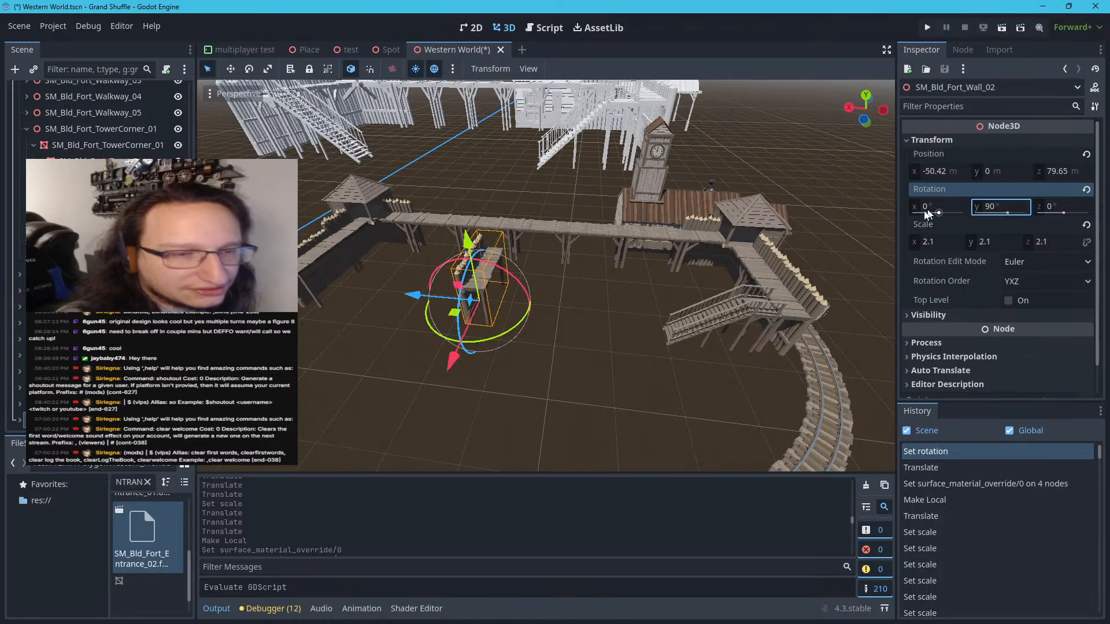
Move SM_Bld_Fort_Wall_02 from the middle of the fort to the open end of the wall opposite the stairs
left_click_drag(466, 311, 228, 353)
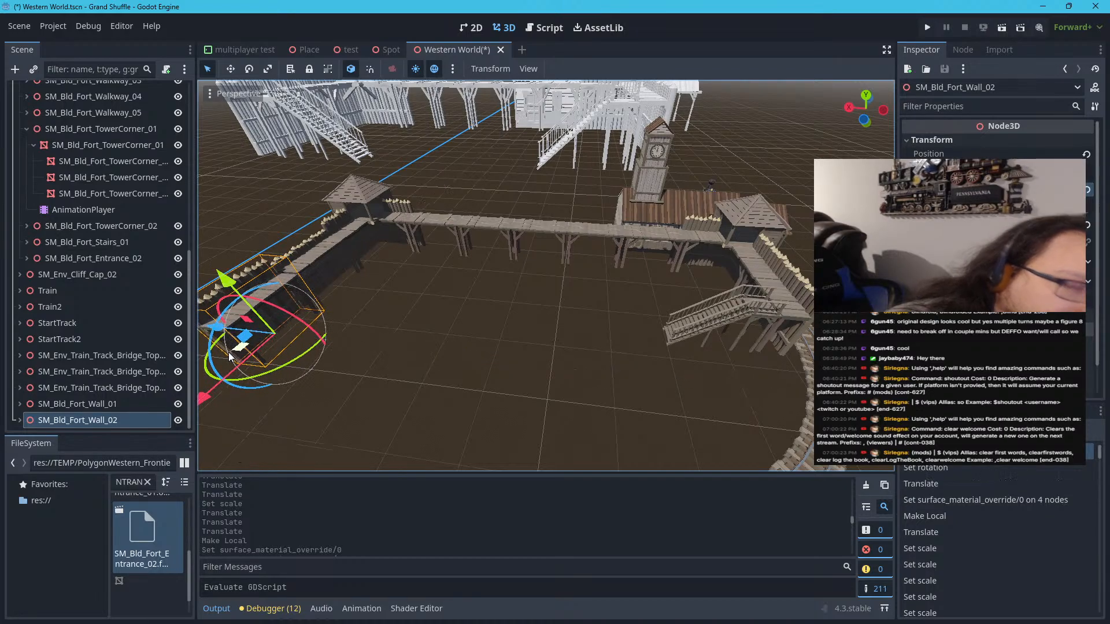
right_click_drag(360, 339, 154, 321)
key("w")
key("d")
key("s")
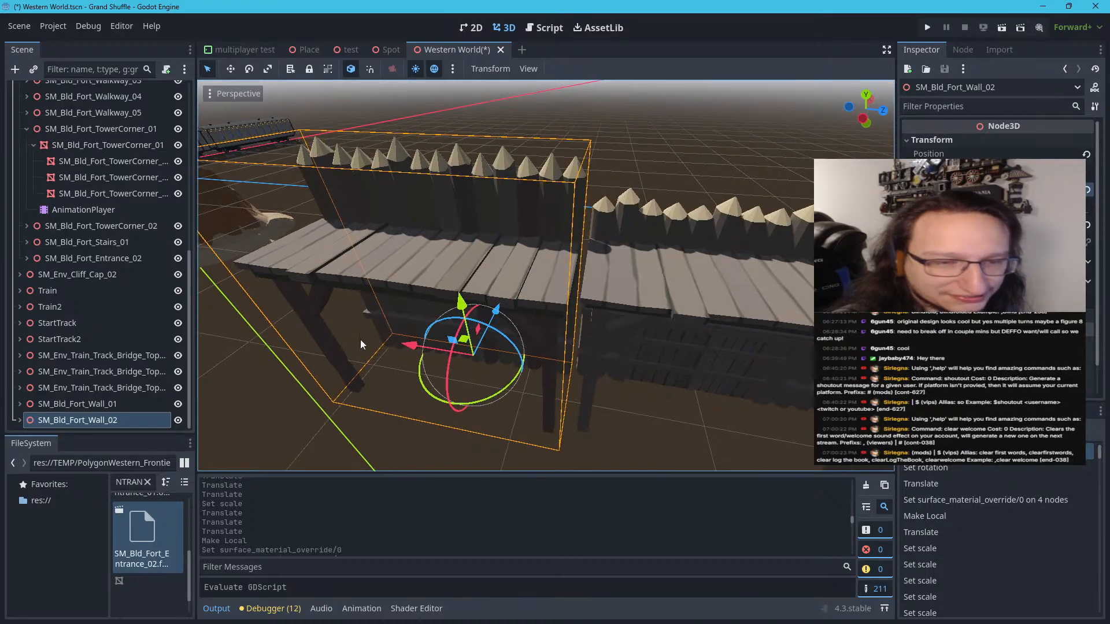
Fine-adjust SM_Bld_Fort_Wall_02 so its walkway and palisade line up with the neighbouring wall section
left_click_drag(409, 347, 418, 348)
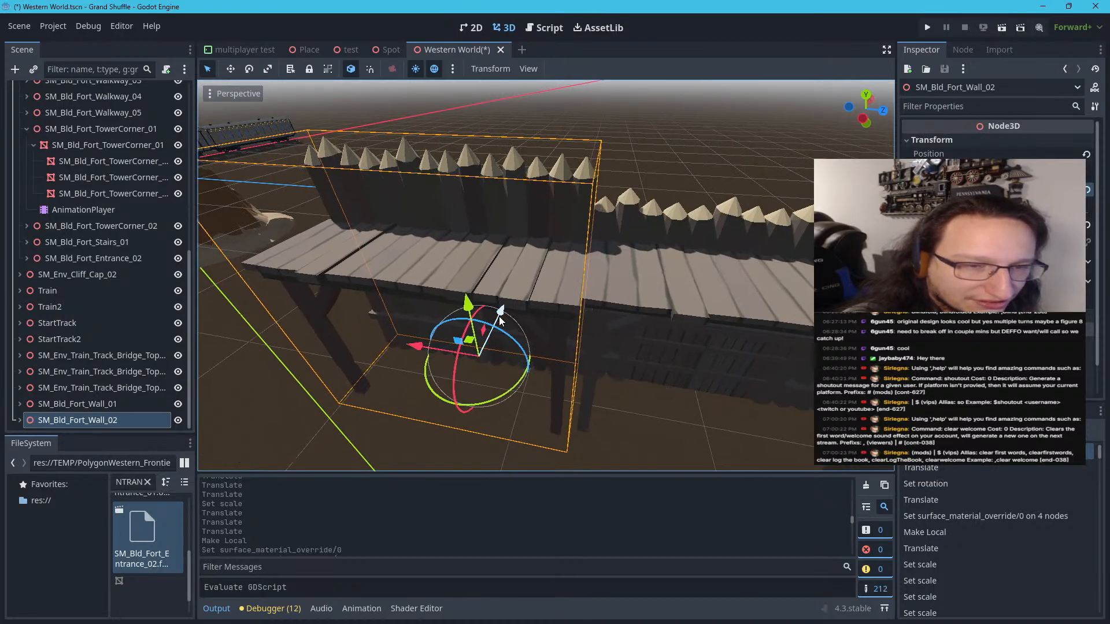
left_click_drag(495, 321, 501, 320)
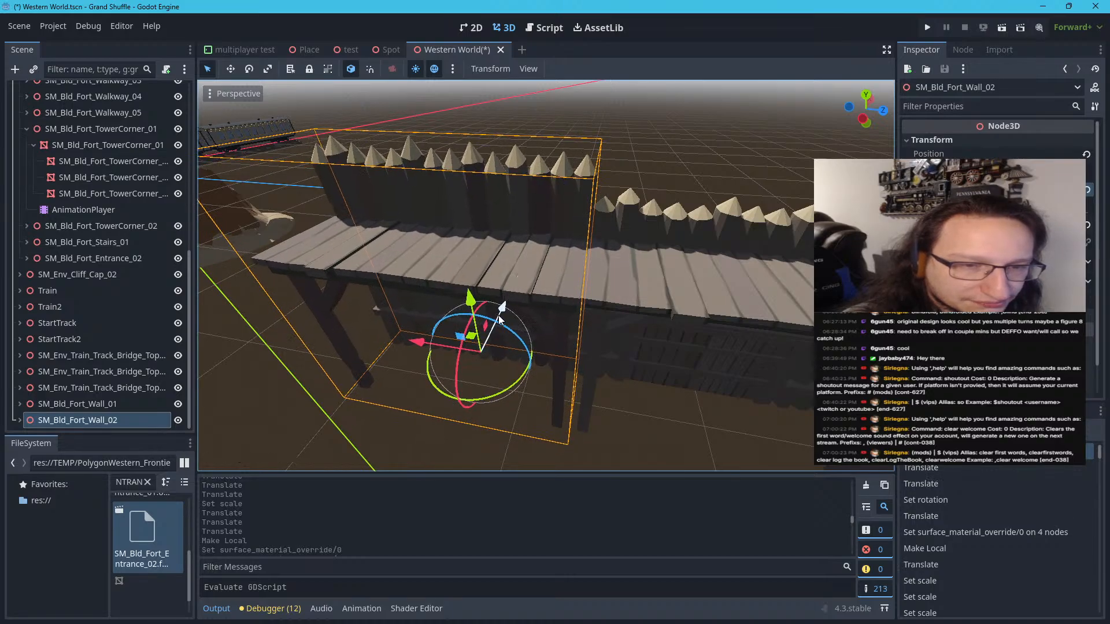
right_click_drag(500, 322, 500, 322)
key("s")
key("a")
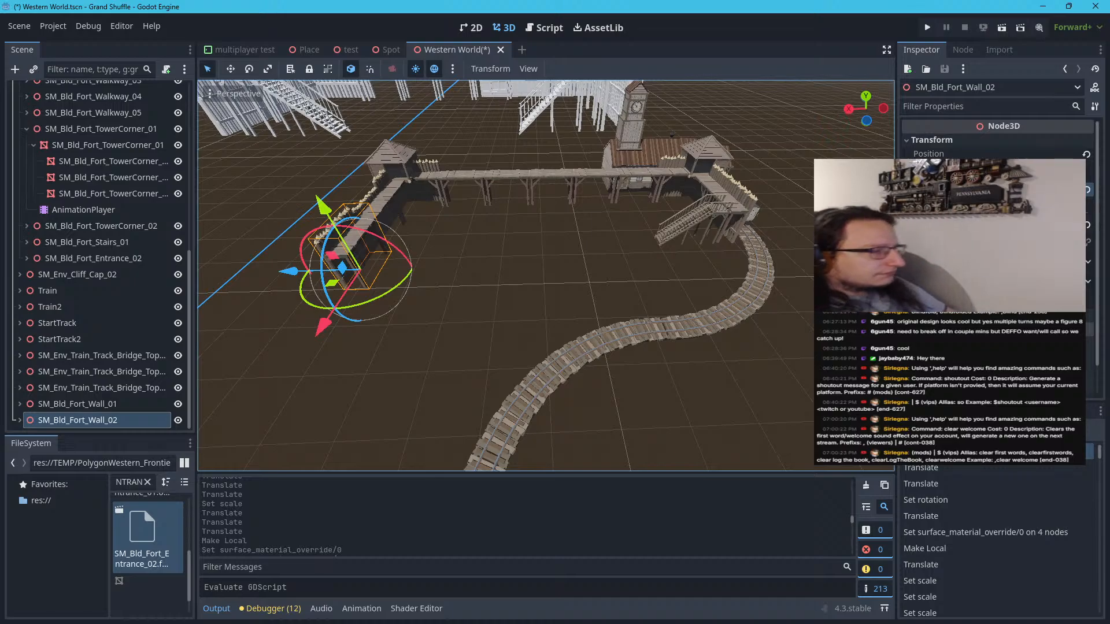
right_click_drag(500, 322, 479, 319)
key("w")
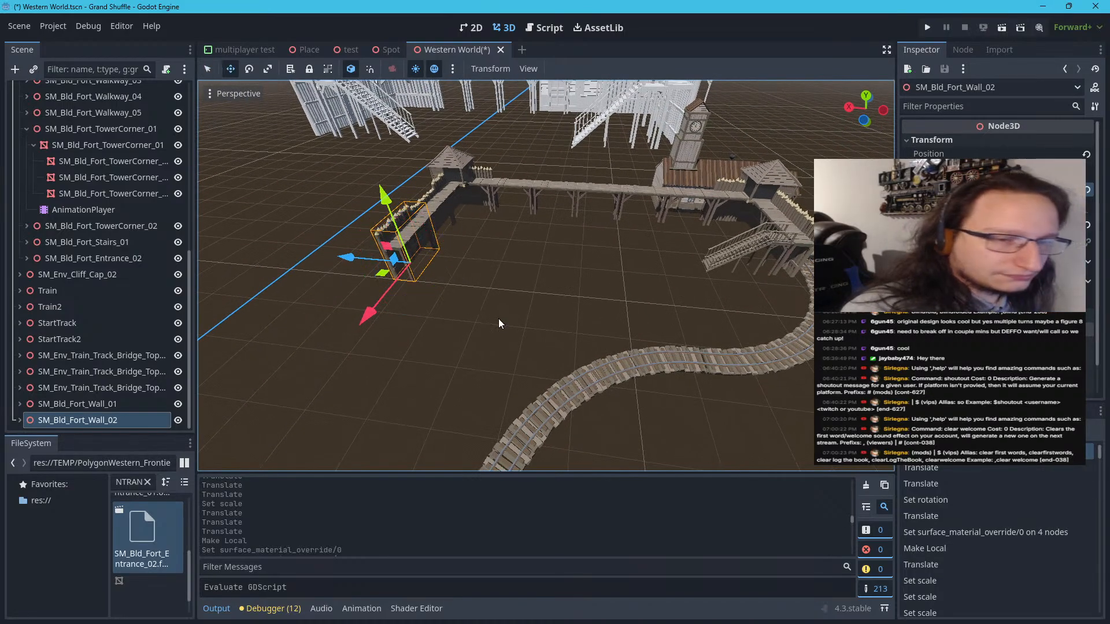
key("ctrl+z")
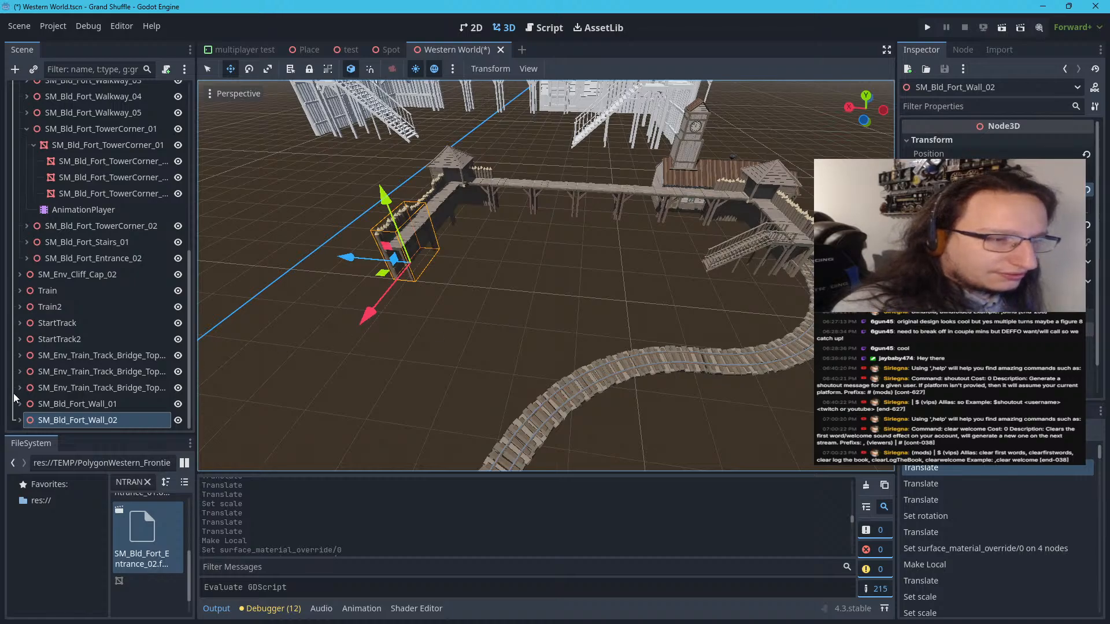
Duplicate SM_Bld_Fort_Wall_02 and move the copy outward to extend that wall by one more section
right_click(30, 418)
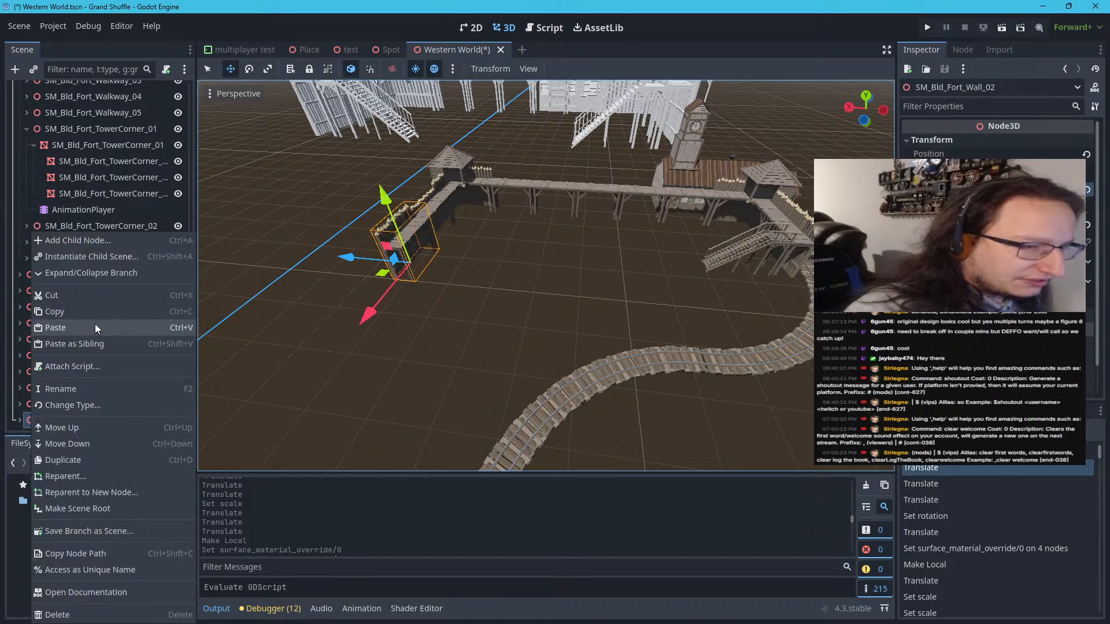
left_click(80, 458)
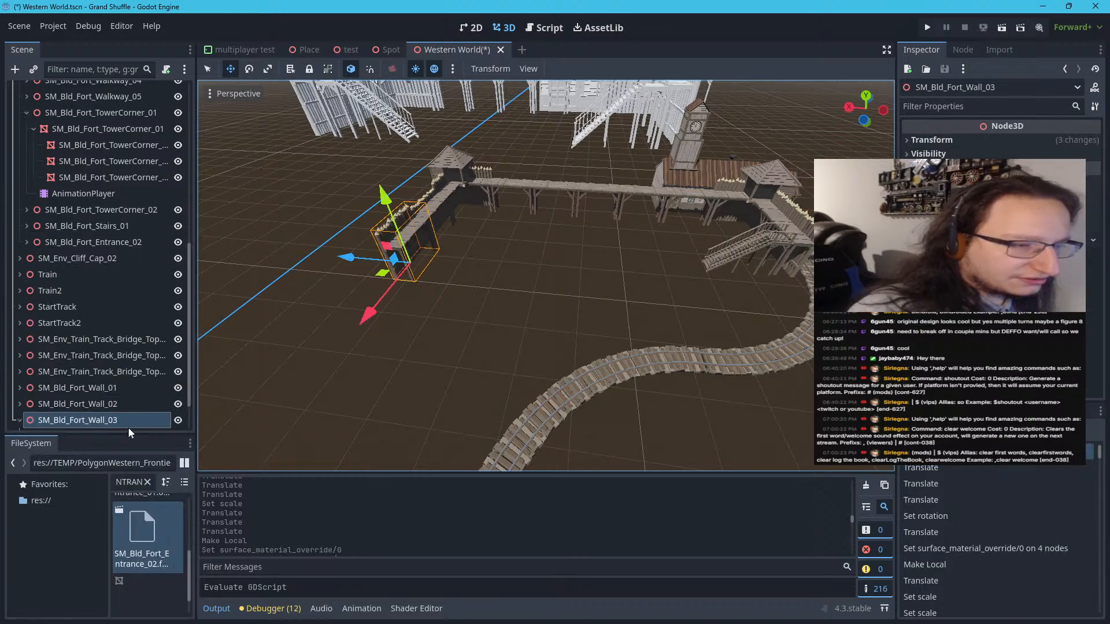
left_click(19, 425)
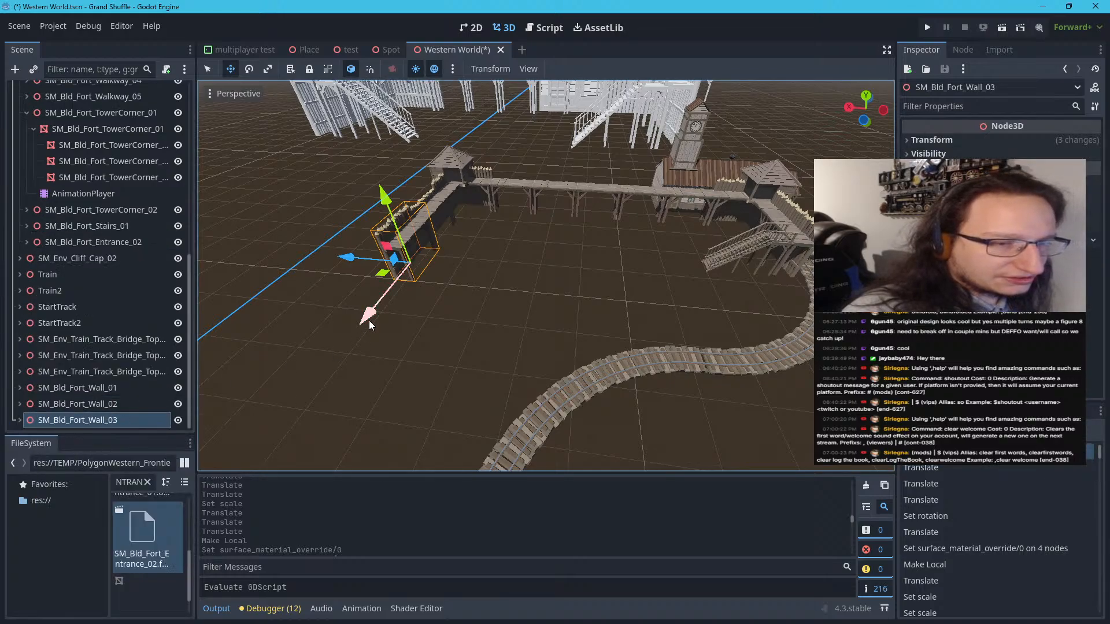
left_click_drag(369, 320, 331, 384)
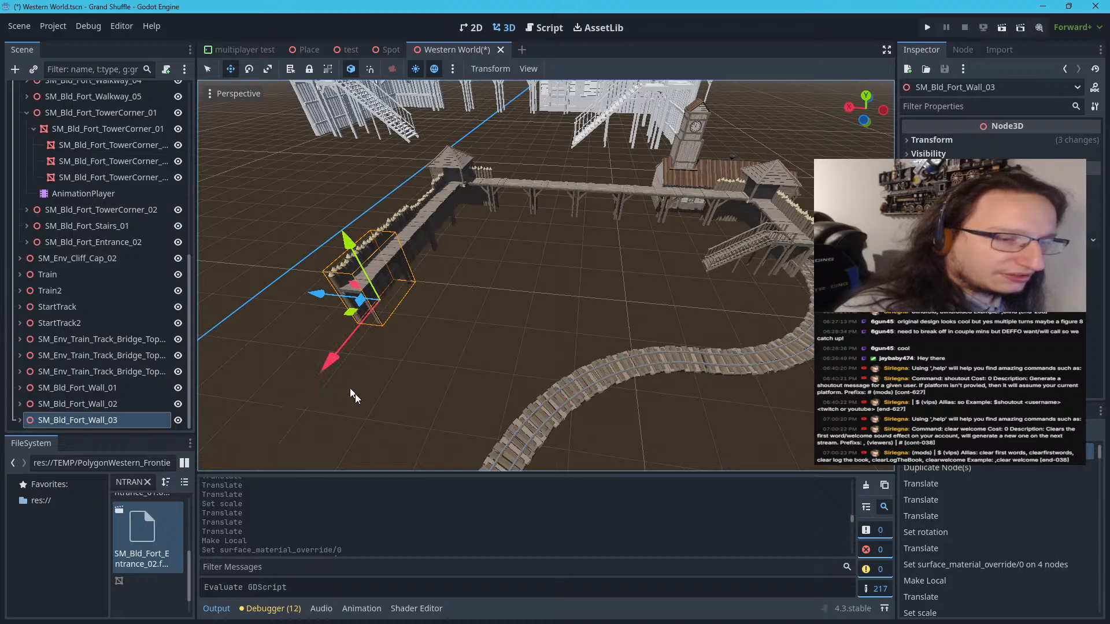
key("ctrl+z")
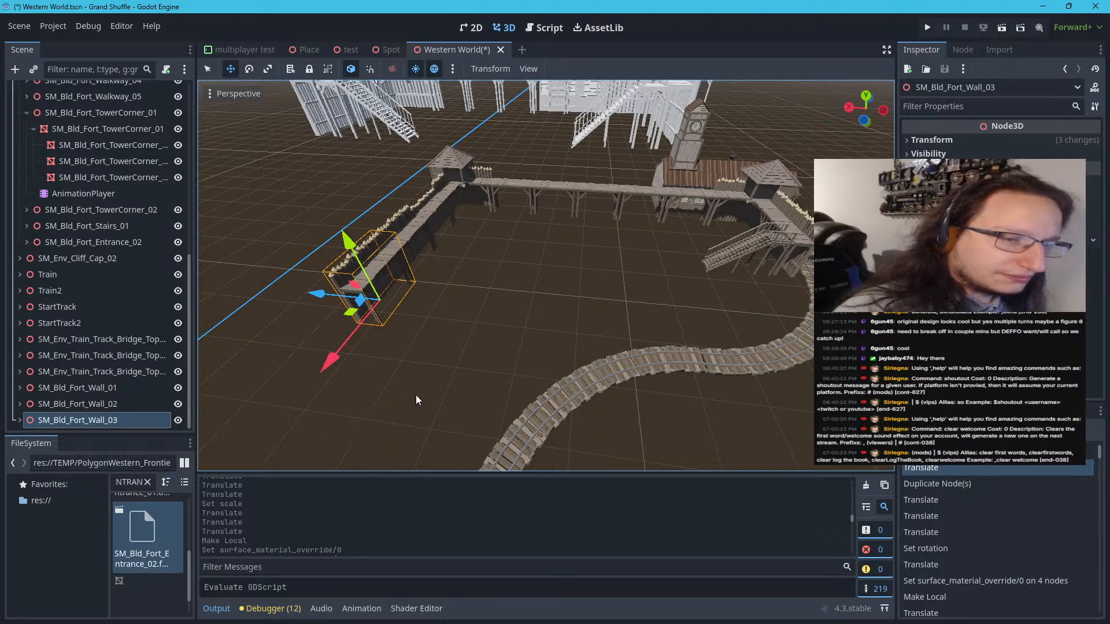
Examine the extended wall and the open side of the fort facing the curved track
mouse_move(415, 394)
right_mouse_down()
mouse_move(338, 385)
mouse_move(313, 358)
mouse_move(237, 358)
mouse_move(203, 408)
mouse_move(167, 419)
mouse_move(229, 412)
mouse_move(119, 315)
mouse_move(191, 364)
mouse_move(217, 428)
mouse_move(468, 425)
mouse_move(413, 412)
right_mouse_up()
key("w")
key("s")
key("a")
key("s")
key("a")
key("s")
key("d")
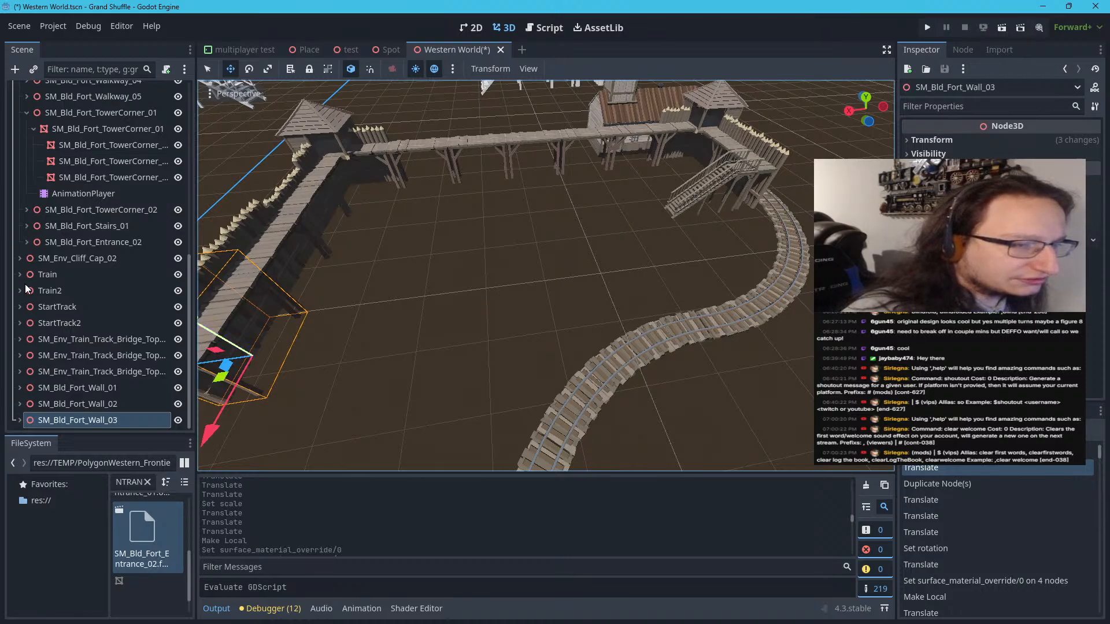
Collapse the SM_Bld_Fort_TowerCorner_01 branch and check which scene nodes are track, entrance and cliff pieces
left_click(36, 305)
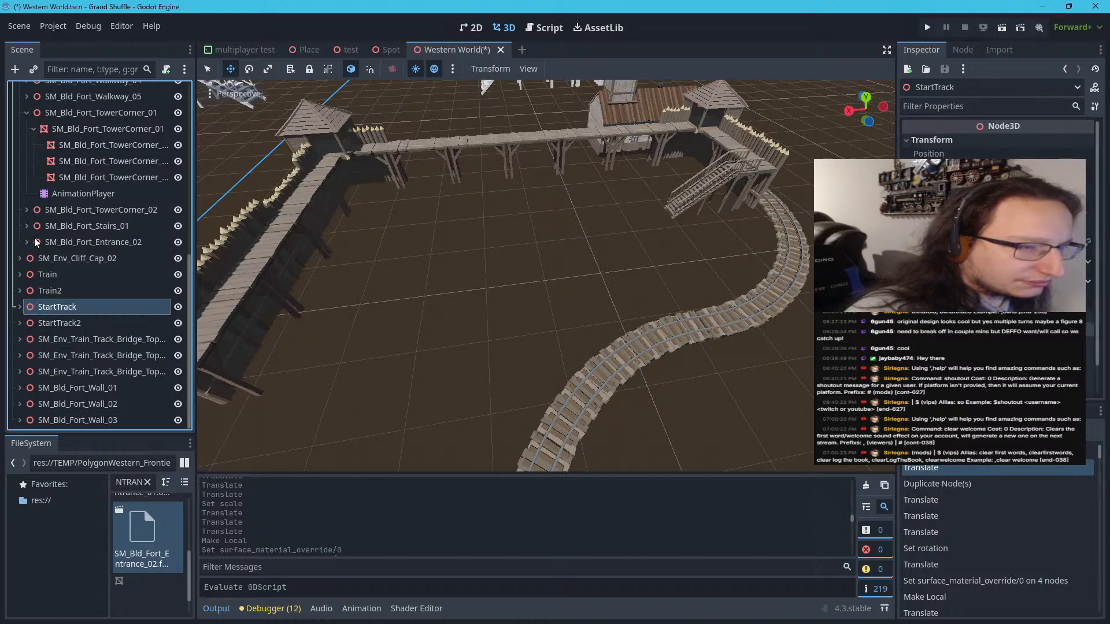
left_click(63, 341)
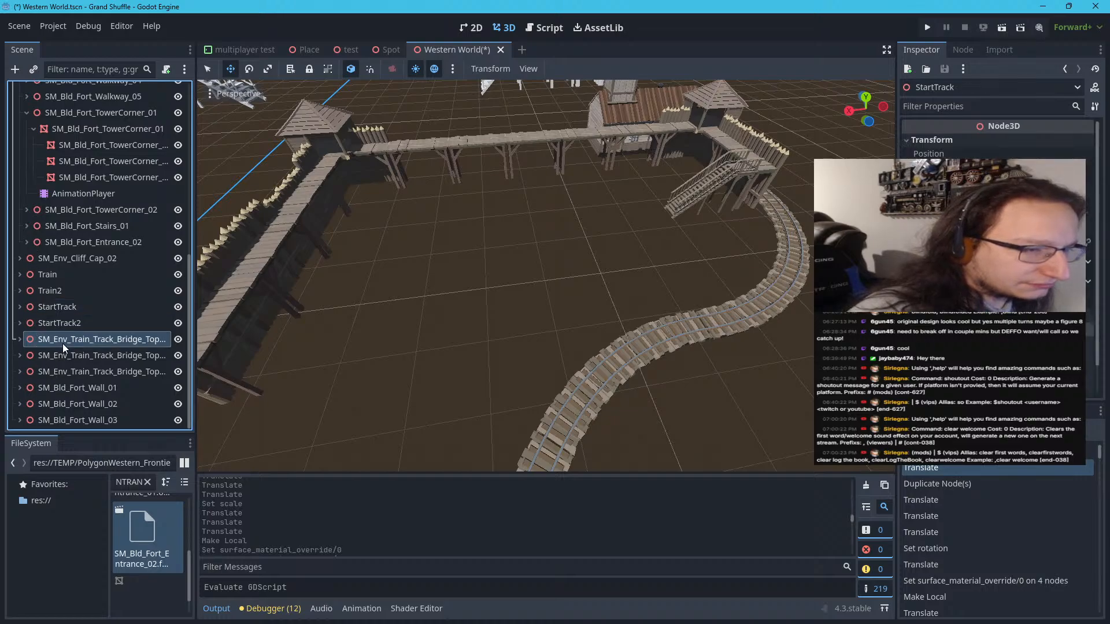
scroll(62, 354, "up", 5)
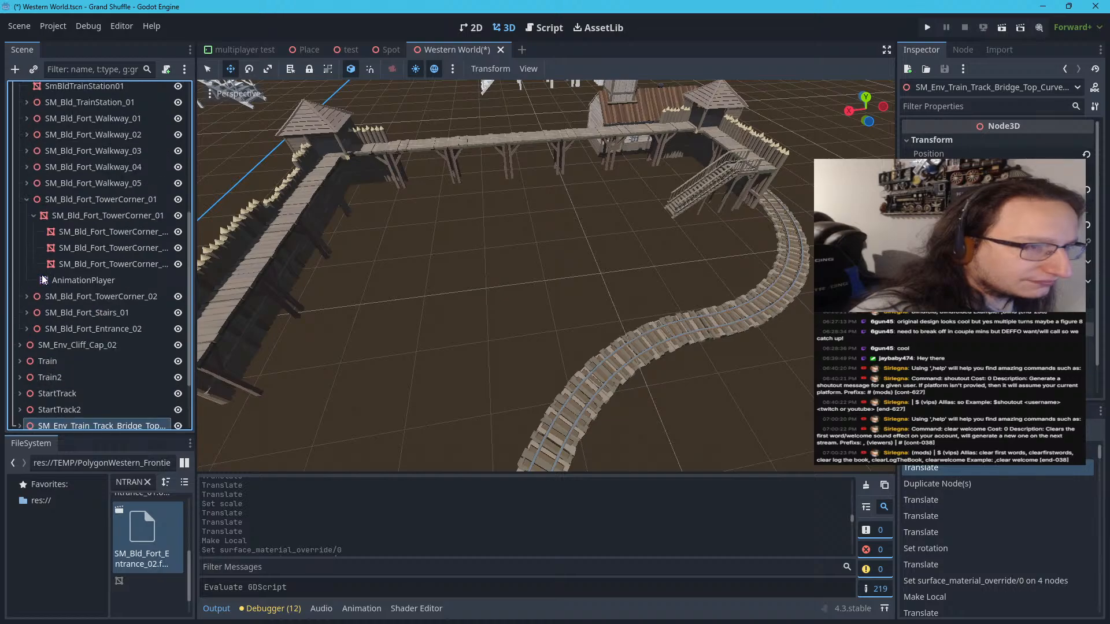
left_click(27, 199)
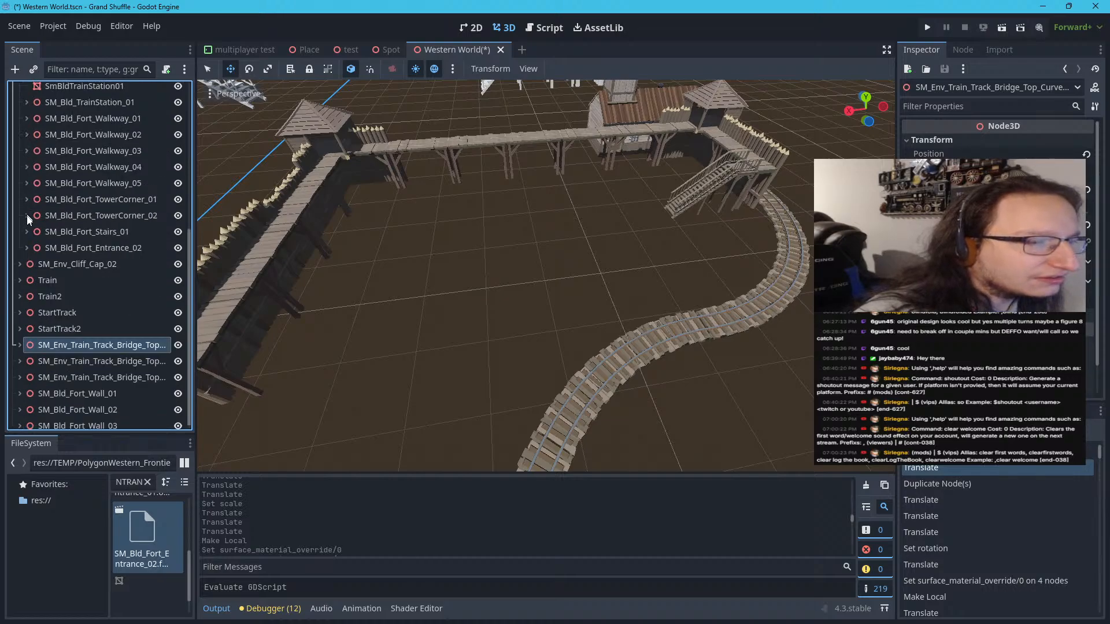
left_click(65, 361)
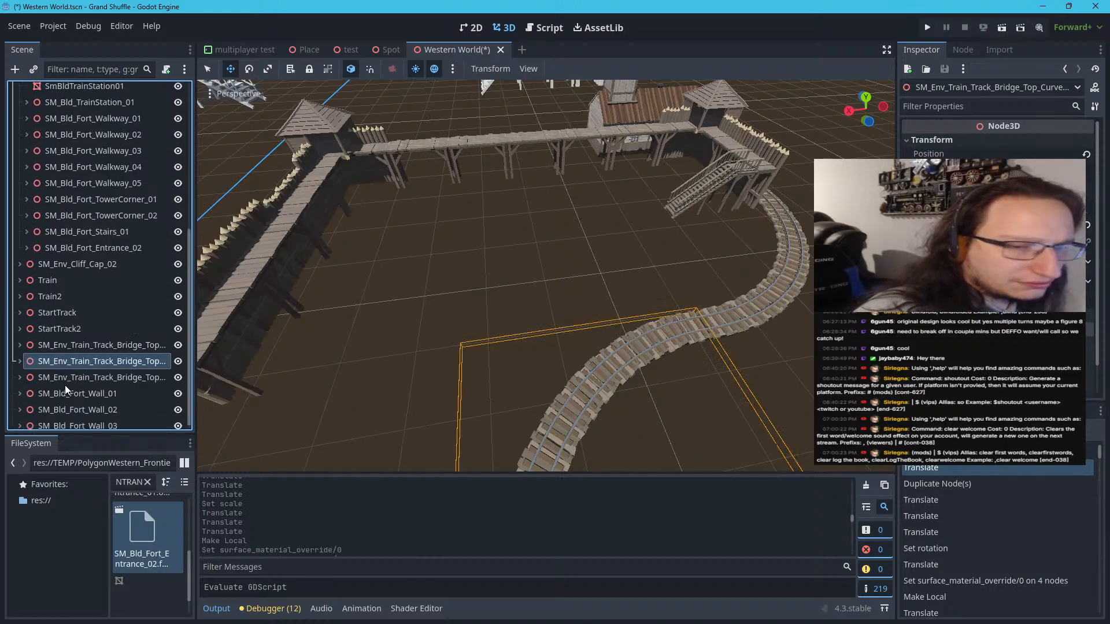
left_click(68, 345)
left_click(67, 331)
left_click(65, 248)
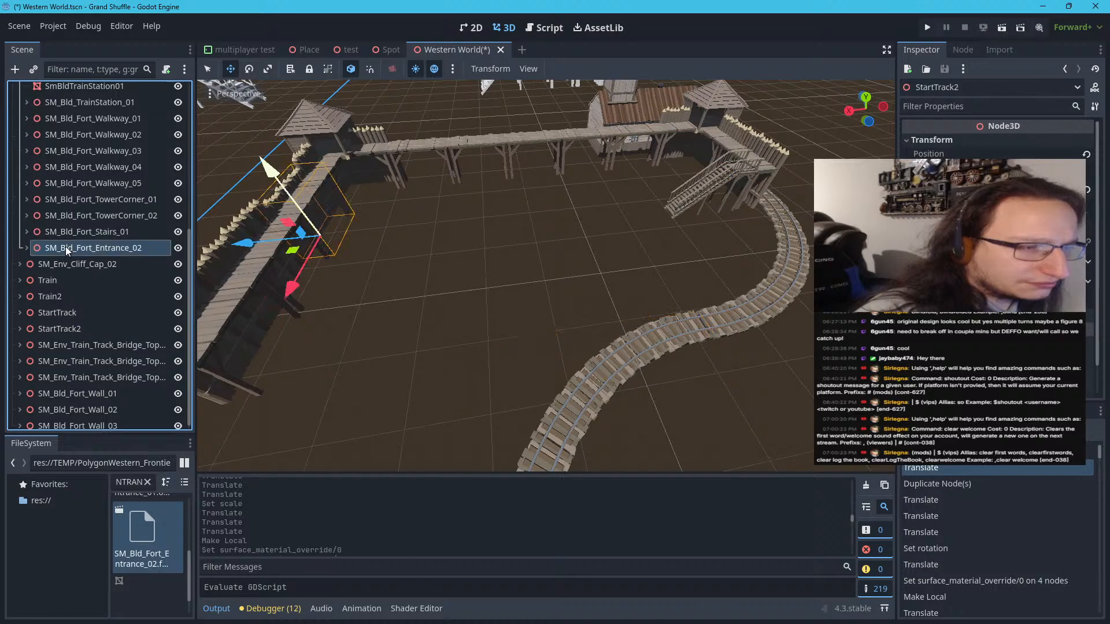
left_click(65, 258)
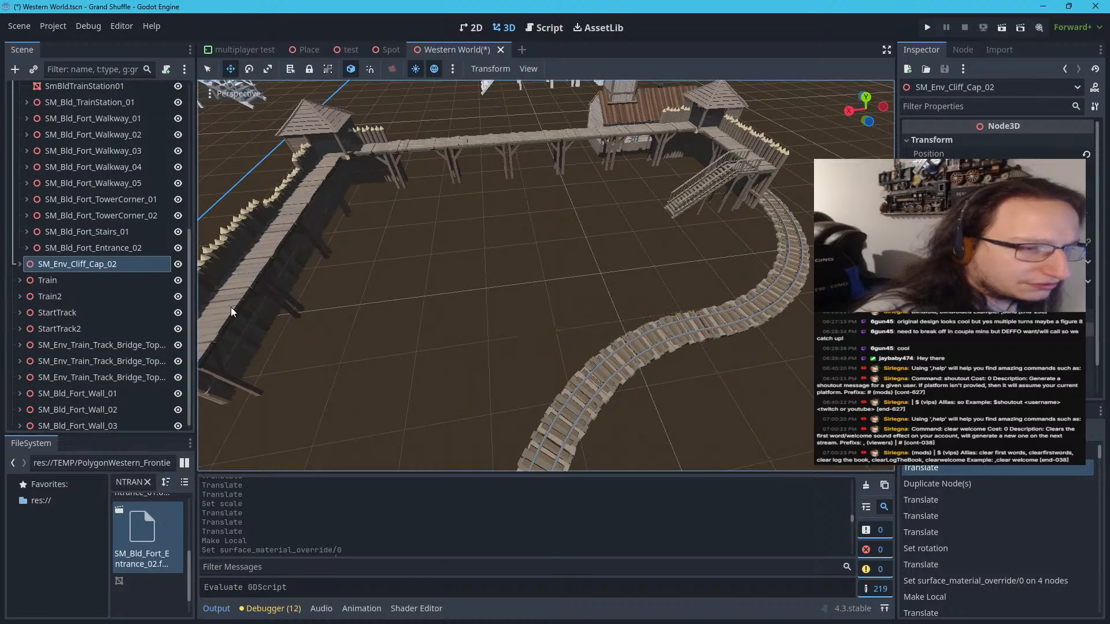
Reparent SM_Bld_Fort_Wall_01, SM_Bld_Fort_Wall_02 and SM_Bld_Fort_Wall_03 into the fort group, directly after SM_Bld_Fort_Entrance_02
scroll(231, 300, "down", 5)
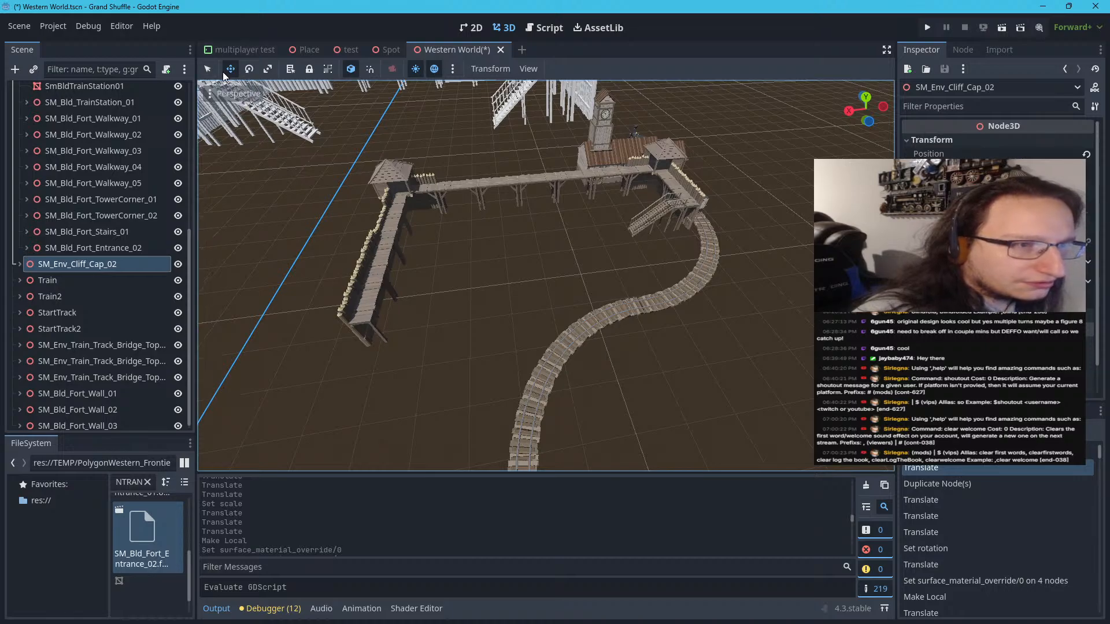
left_click(211, 73)
left_click(351, 303)
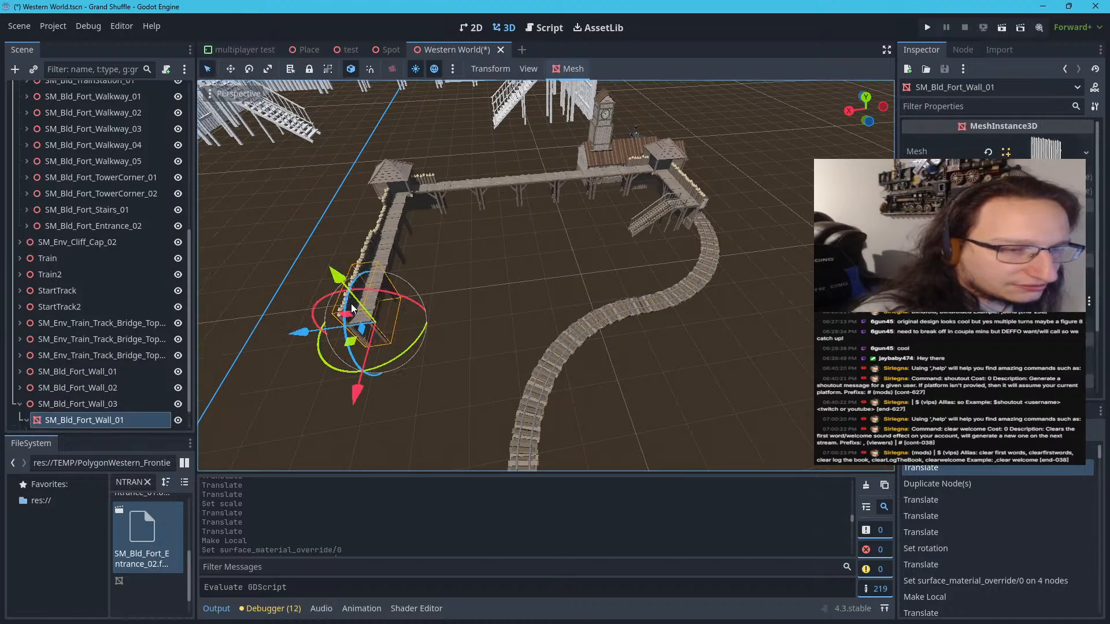
left_click(19, 404)
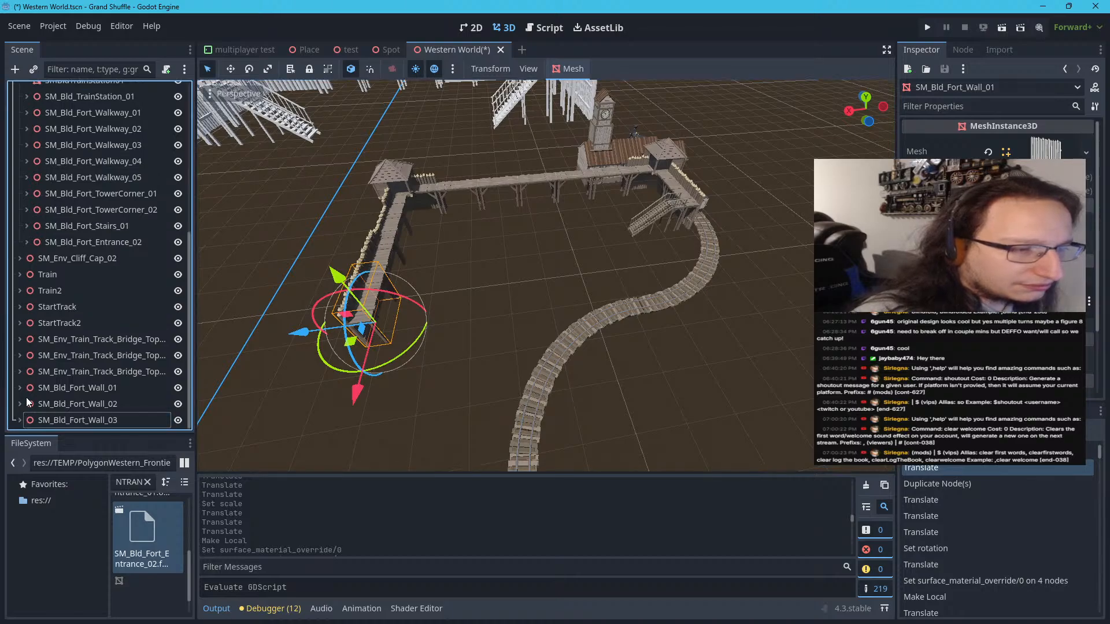
scroll(29, 396, "up", 5)
scroll(36, 384, "down", 3)
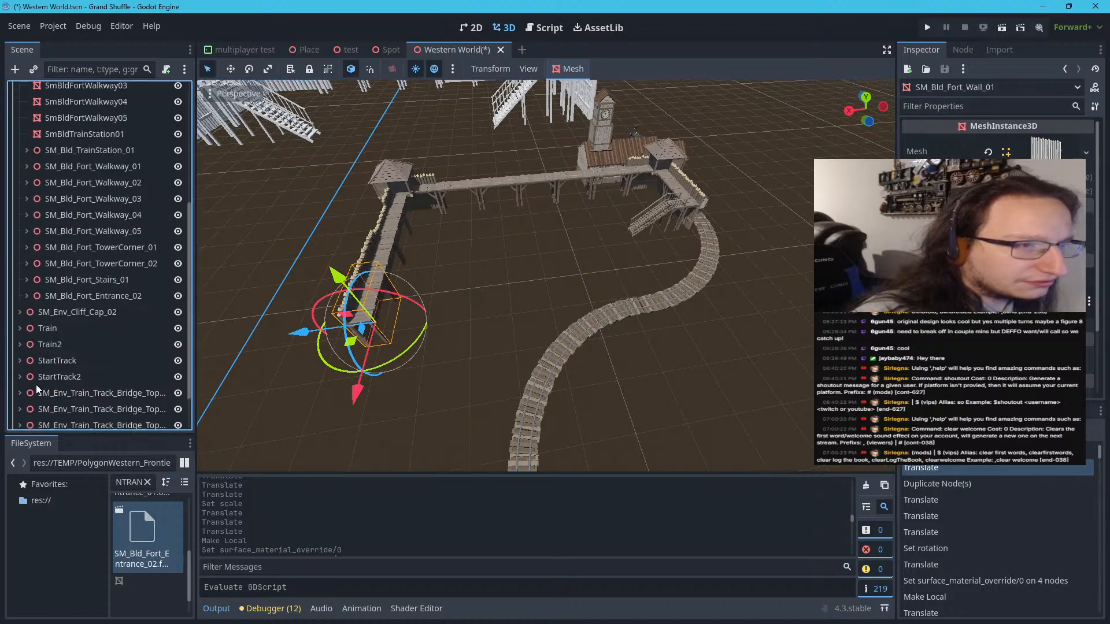
scroll(37, 387, "down", 3)
left_click(76, 388, "shift")
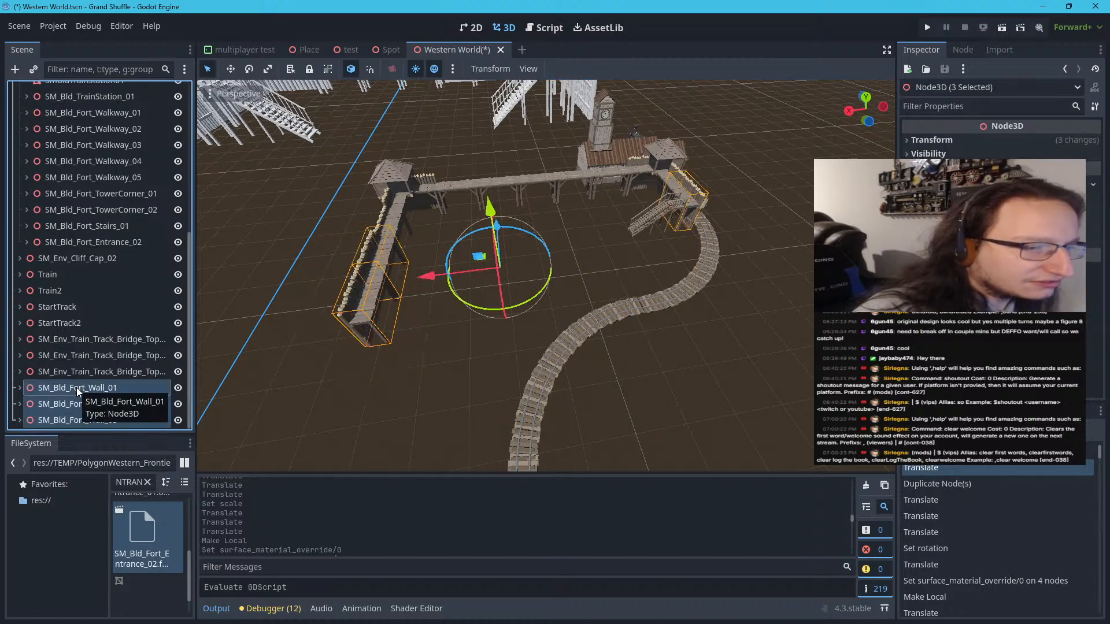
left_click(92, 372)
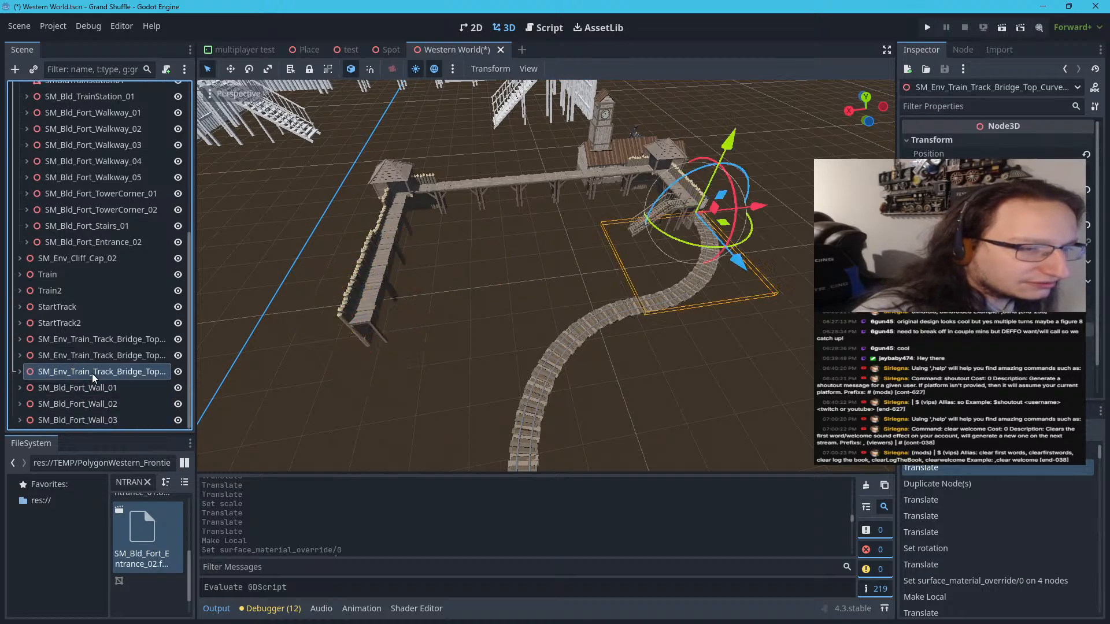
left_click(89, 388)
left_click(90, 421, "shift")
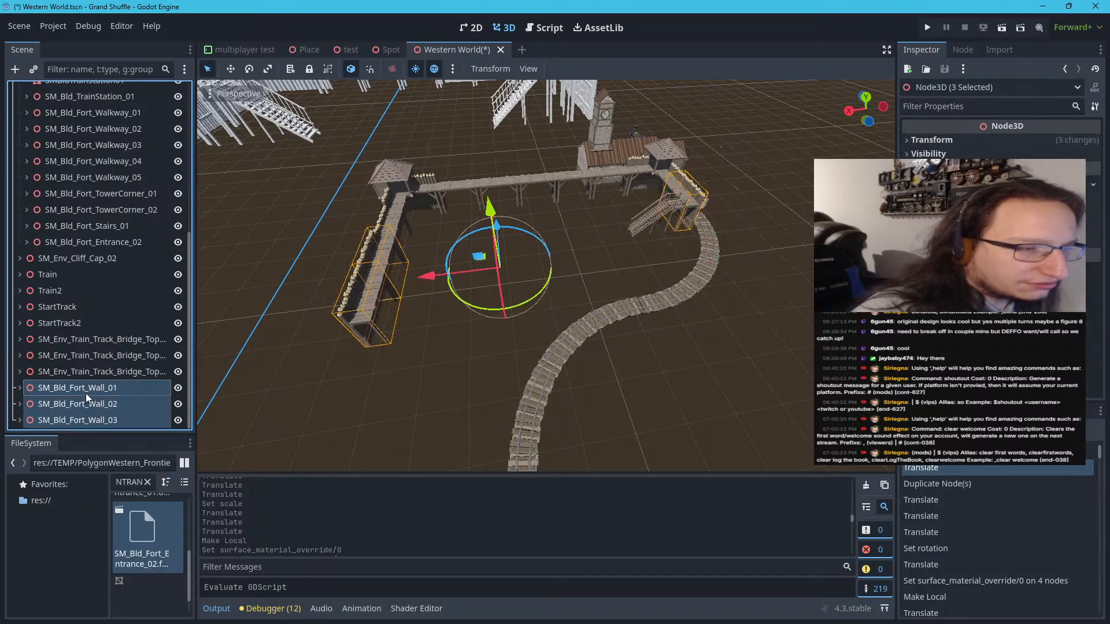
left_click_drag(86, 388, 86, 247)
Check the bridge track nodes, select SM_Bld_Fort_Wall_03 at the wall's end and collapse its branch
left_click(82, 404)
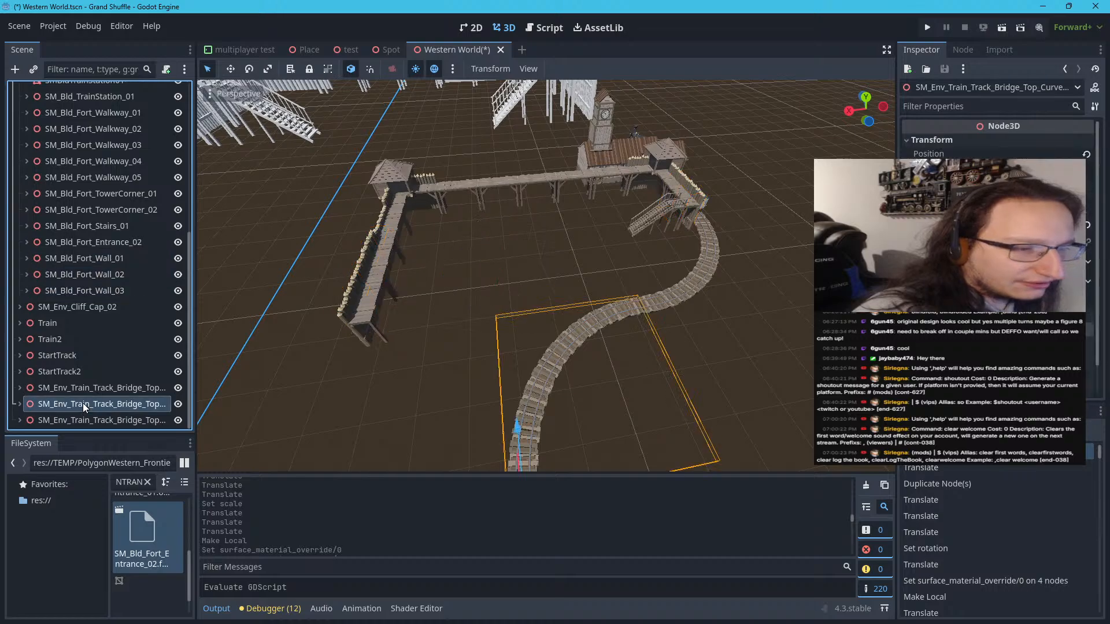
left_click(89, 392)
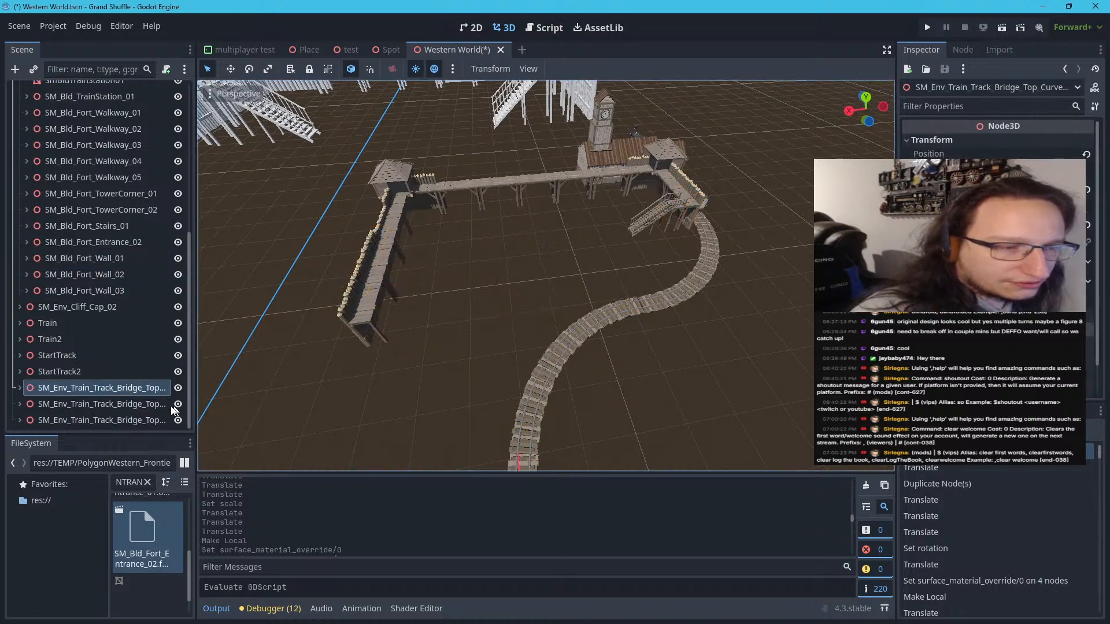
left_click(373, 315)
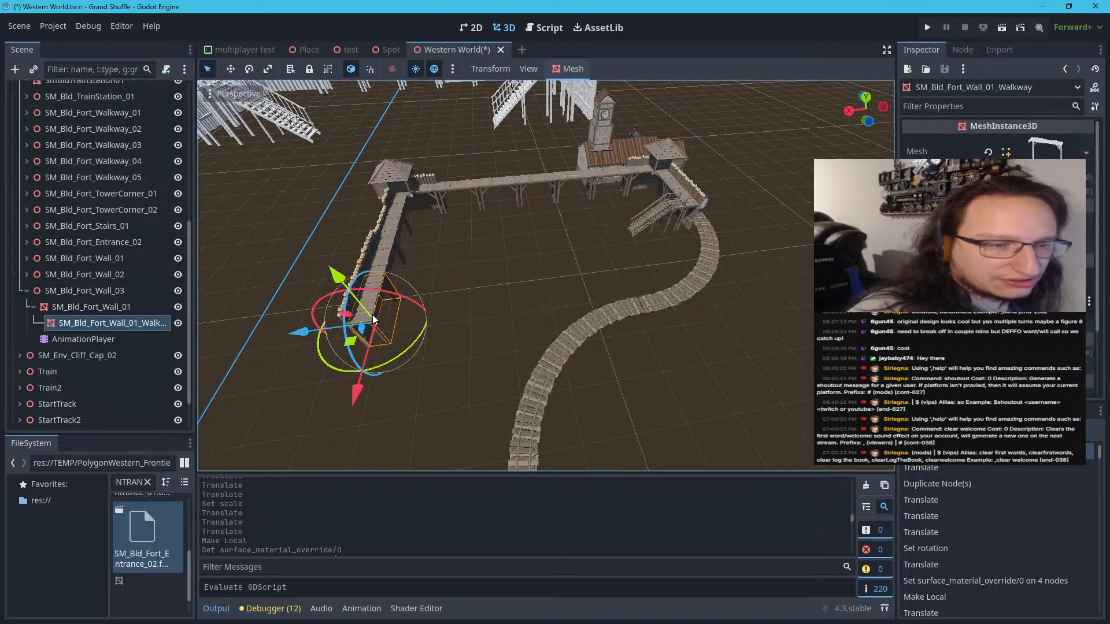
left_click(444, 318)
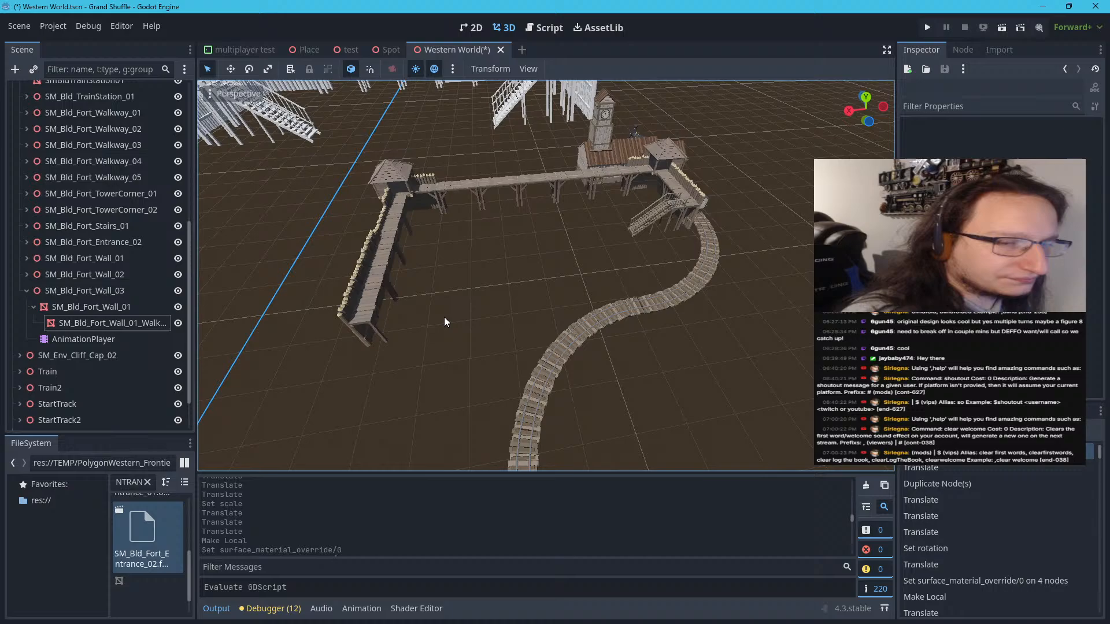
left_click(31, 290)
left_click(26, 291)
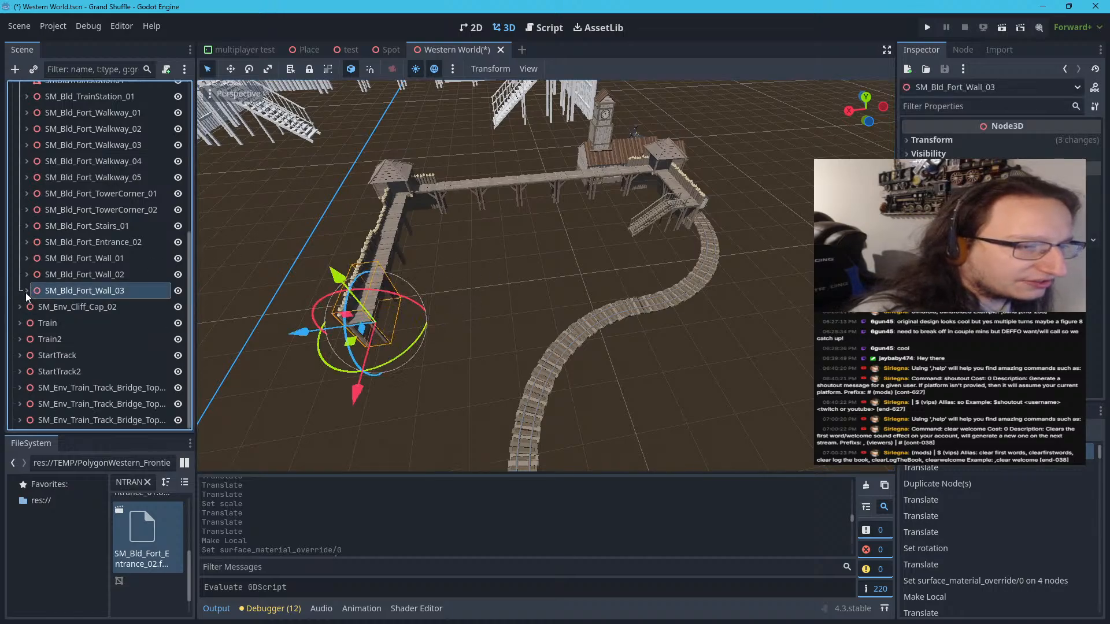
Duplicate the SM_Bld_Fort_Stairs_01 node beside the track
left_click(646, 219)
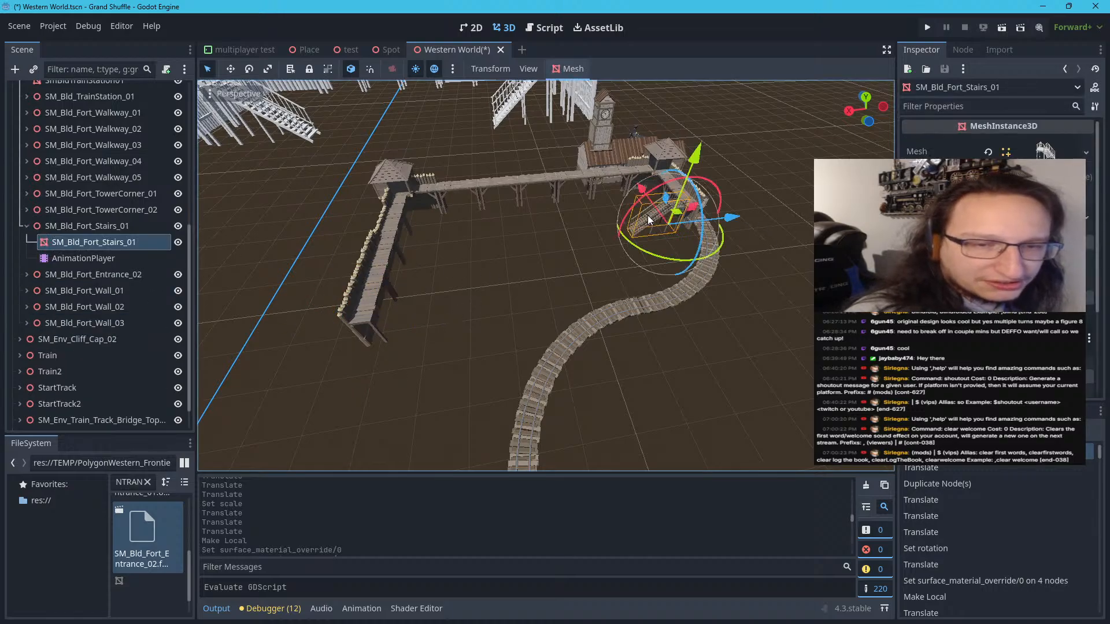
left_click(23, 227)
right_click(40, 227)
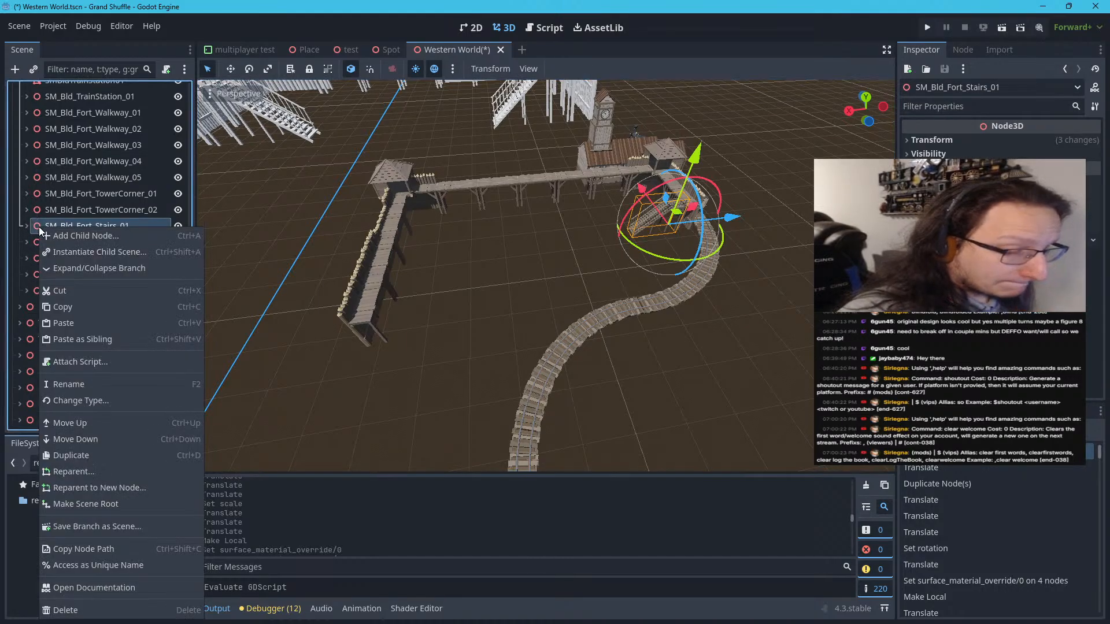
left_click(70, 454)
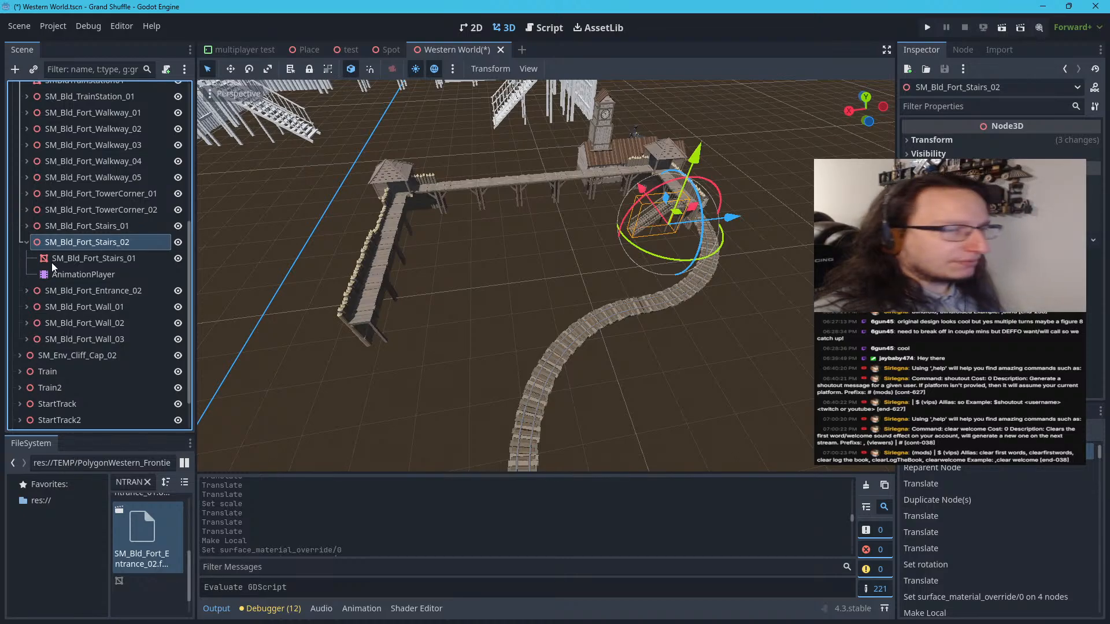
Set the Y rotation of SM_Bld_Fort_Stairs_02 to 90° and move it to the open end of the opposite wall walkway
left_click(26, 243)
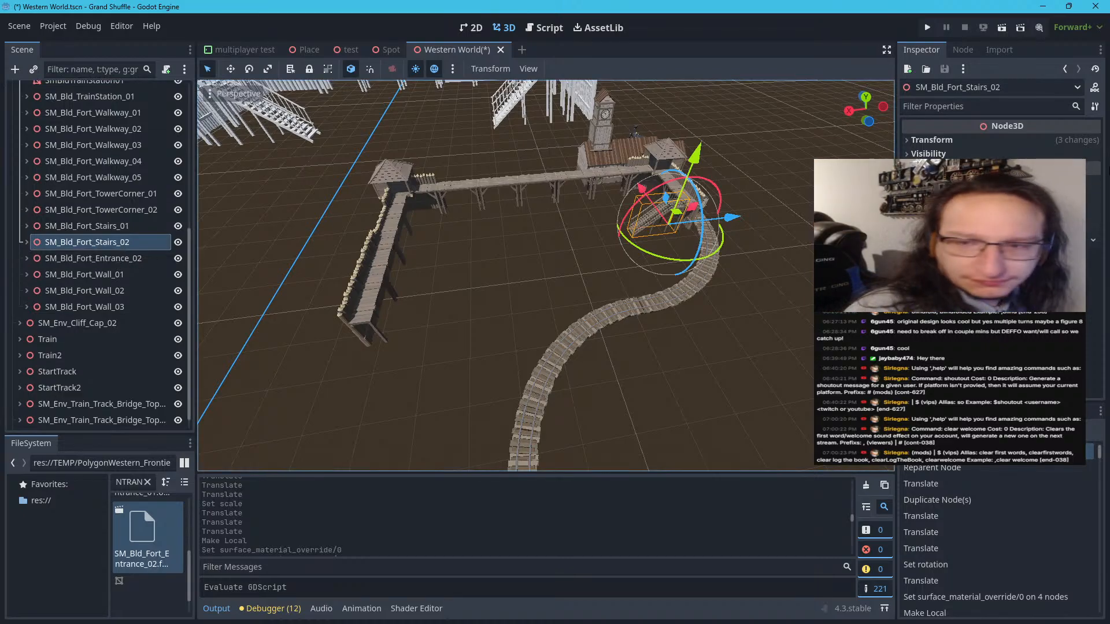
left_click(1030, 144)
left_click(1012, 209)
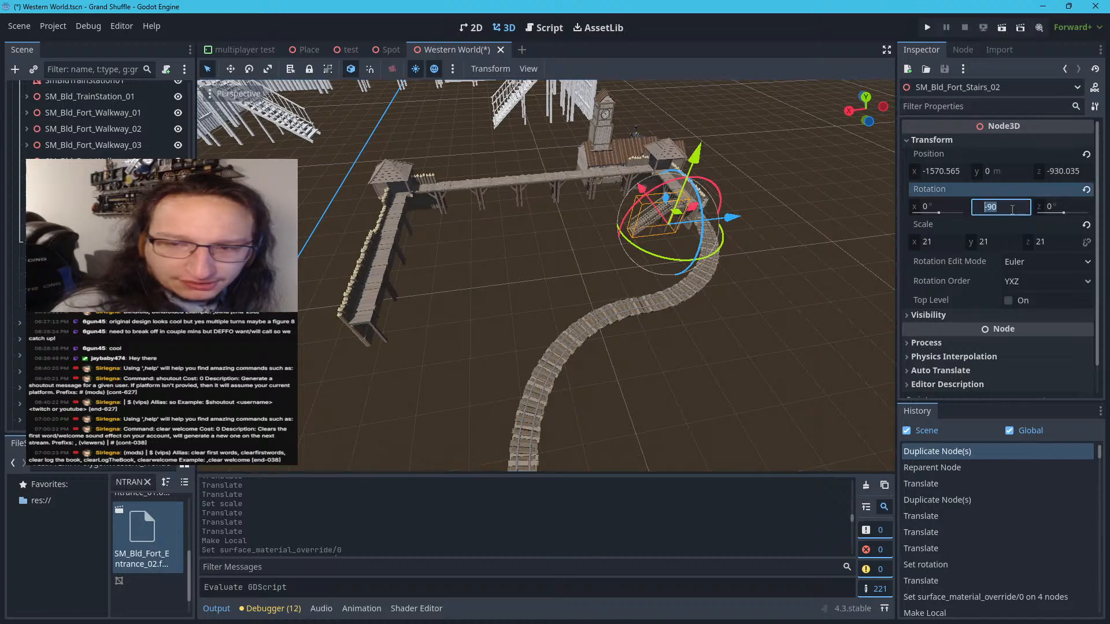
key("Return")
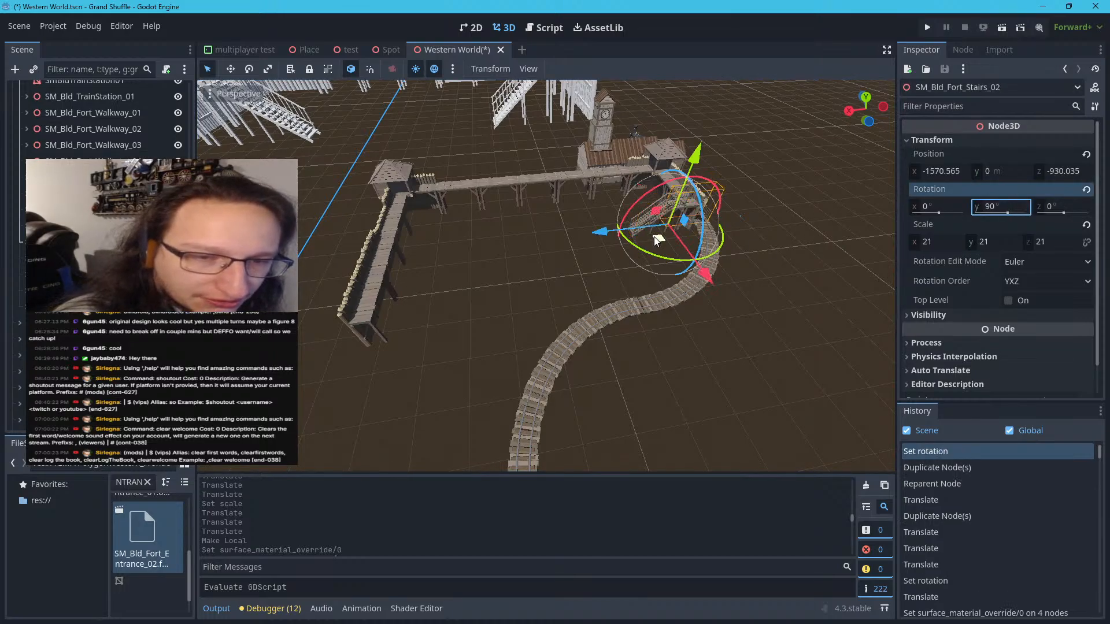
left_click_drag(654, 235, 355, 369)
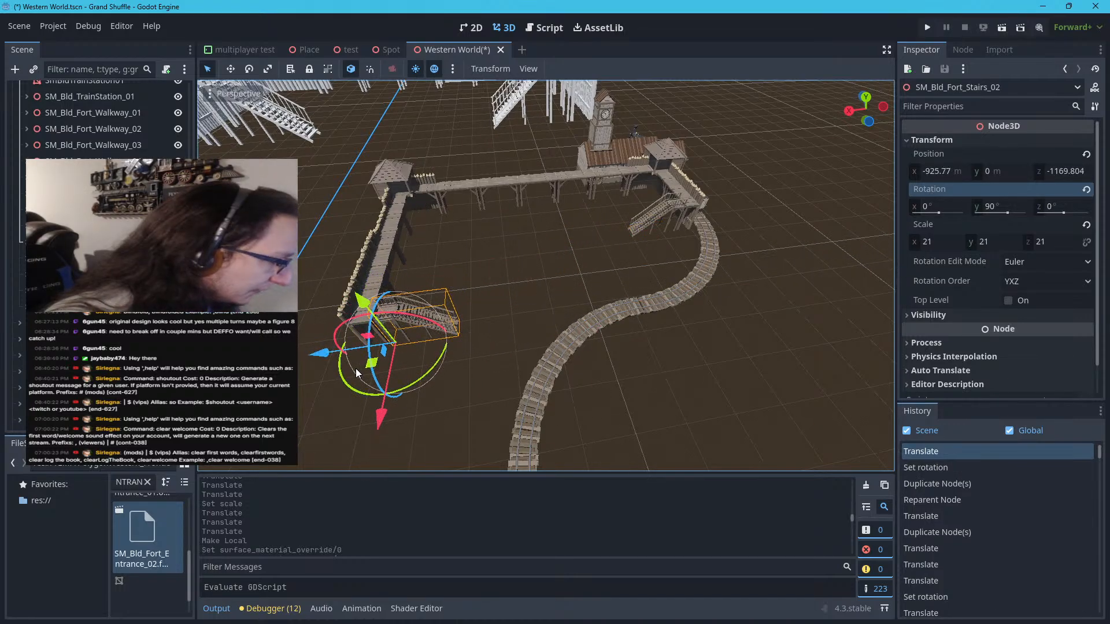
left_click(437, 394)
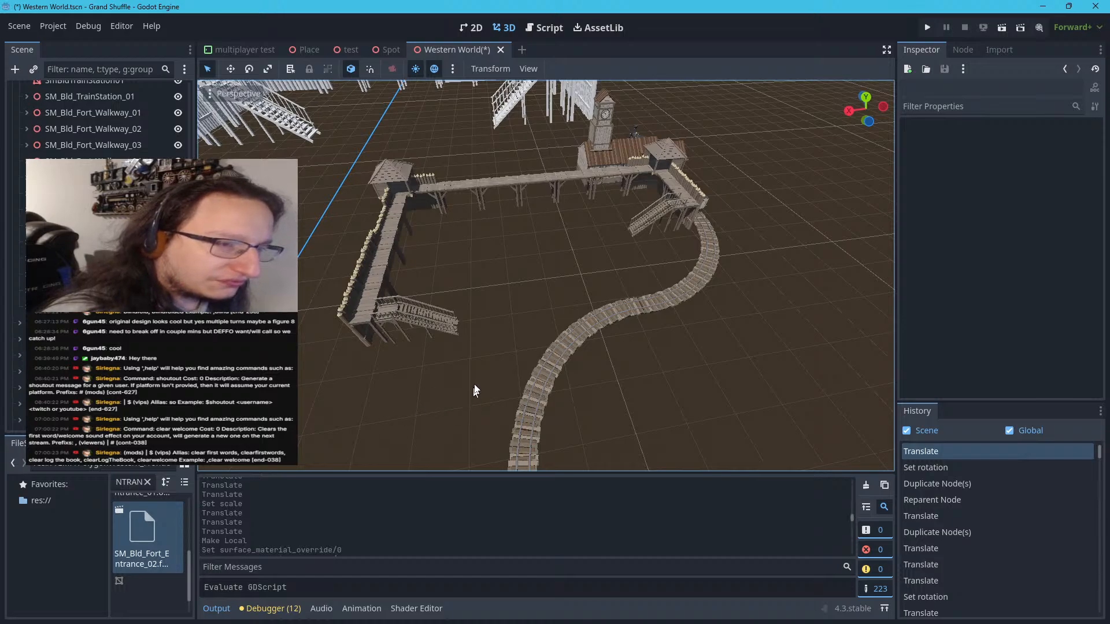
Shift SM_Bld_Fort_Stairs_02 toward the wall so its landing fits against the end of the walkway
right_click_drag(476, 373, 483, 323)
key("w")
key("w")
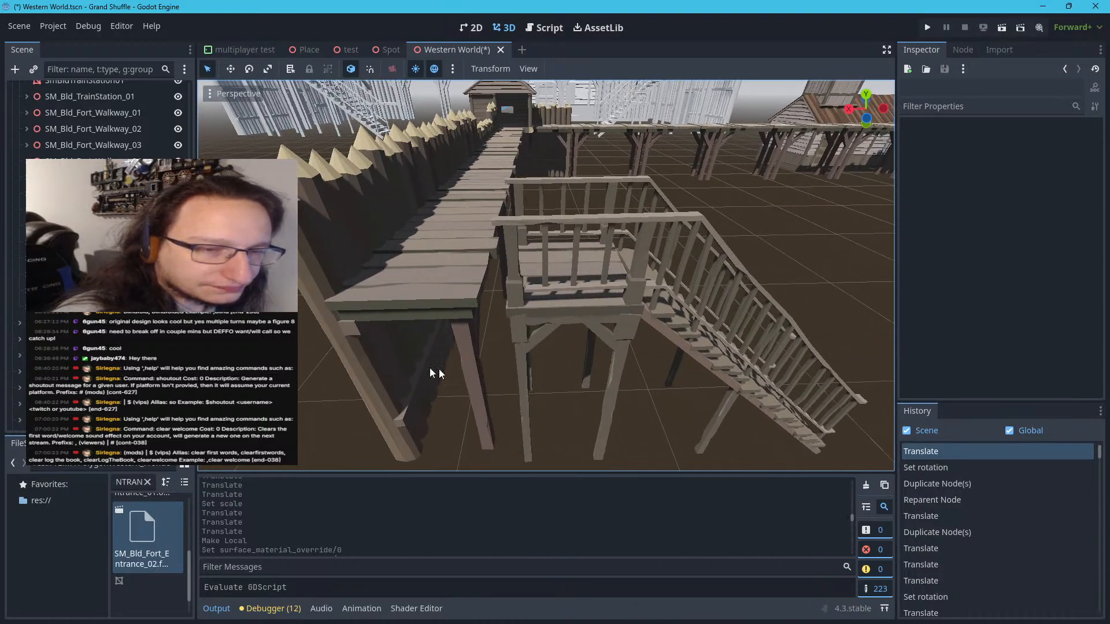
left_click(558, 311)
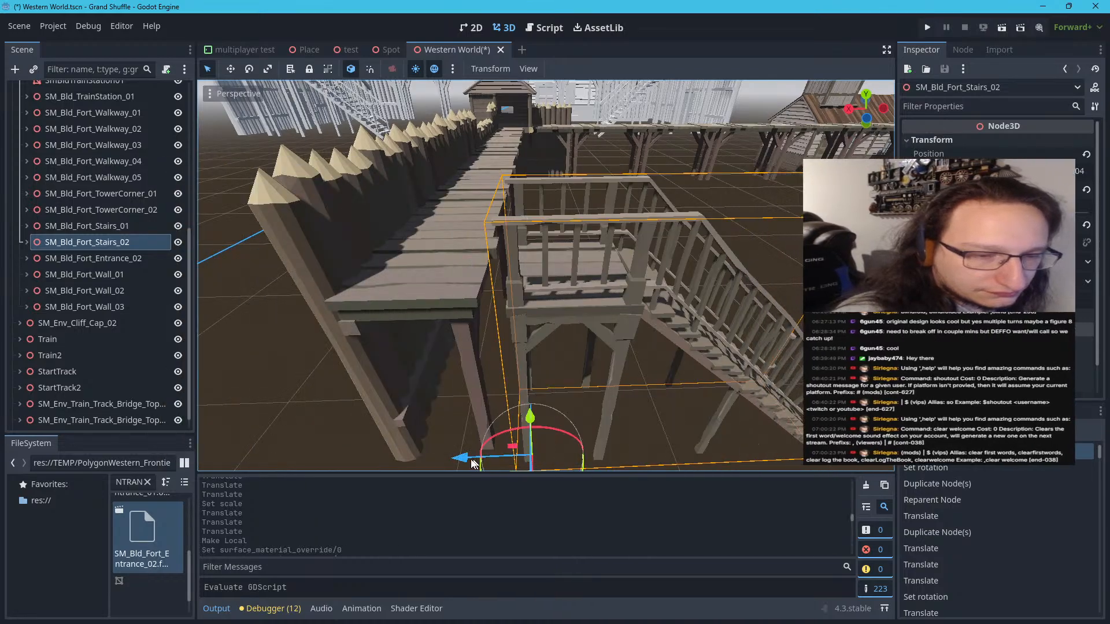
left_click_drag(470, 462, 452, 462)
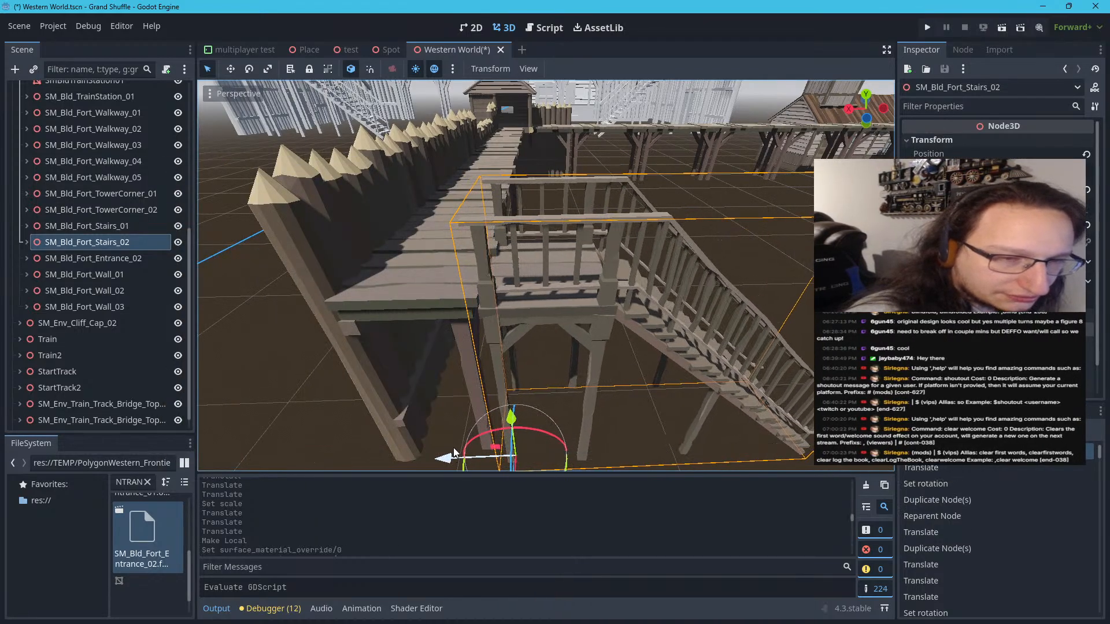
right_click_drag(561, 348, 371, 372)
key("d")
key("a")
left_click_drag(467, 362, 472, 363)
key("s")
right_click_drag(491, 356, 642, 371)
Examine the textured fort from several angles and compare its layout with the untextured original behind it
key("a")
key("s")
scroll(867, 368, "up", 3)
key("s")
key("w")
key("s")
left_click(763, 345)
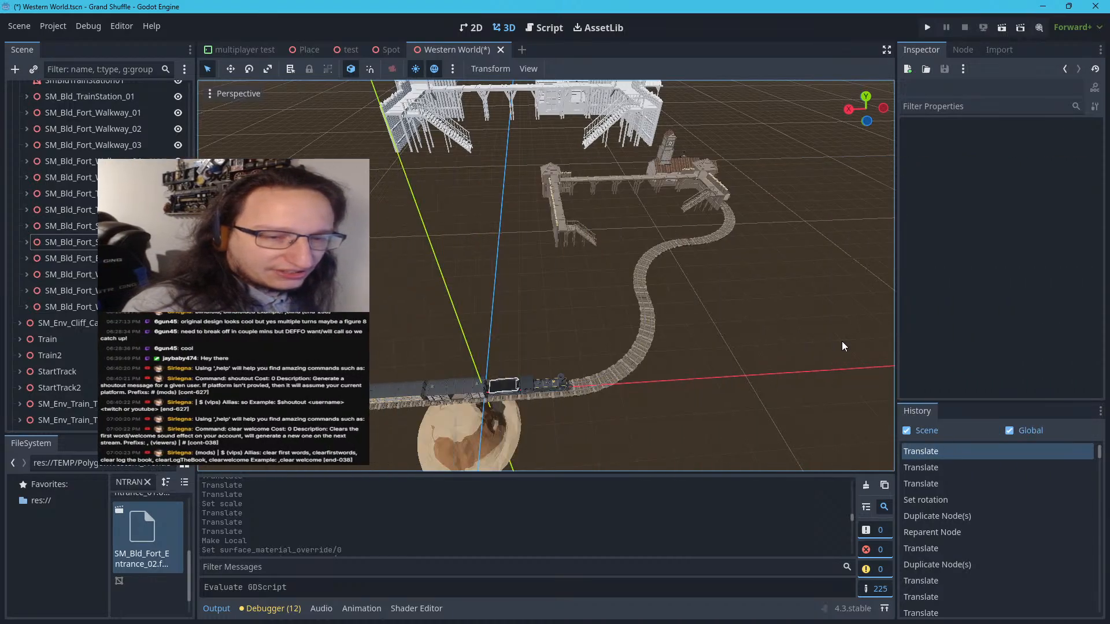
right_click_drag(842, 341, 811, 286)
key("w")
key("s")
key("a")
key("w")
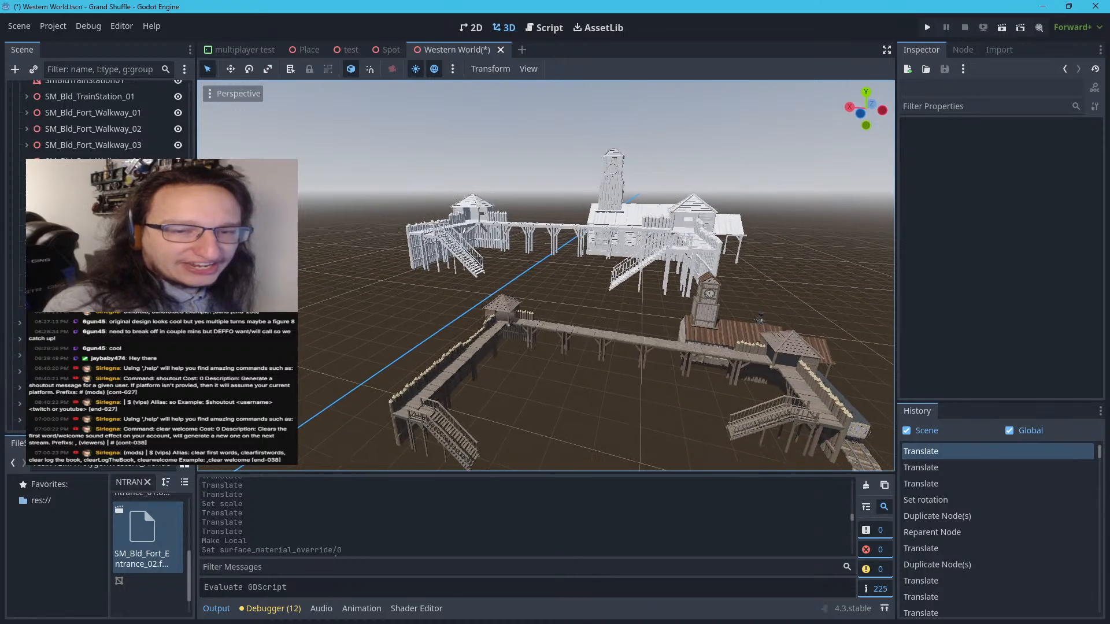
Delete the 14 old untextured meshes under Fort Town, from SmBldFortStairs01 through SmBldTrainStation01
scroll(104, 257, "up", 3)
scroll(115, 234, "up", 3)
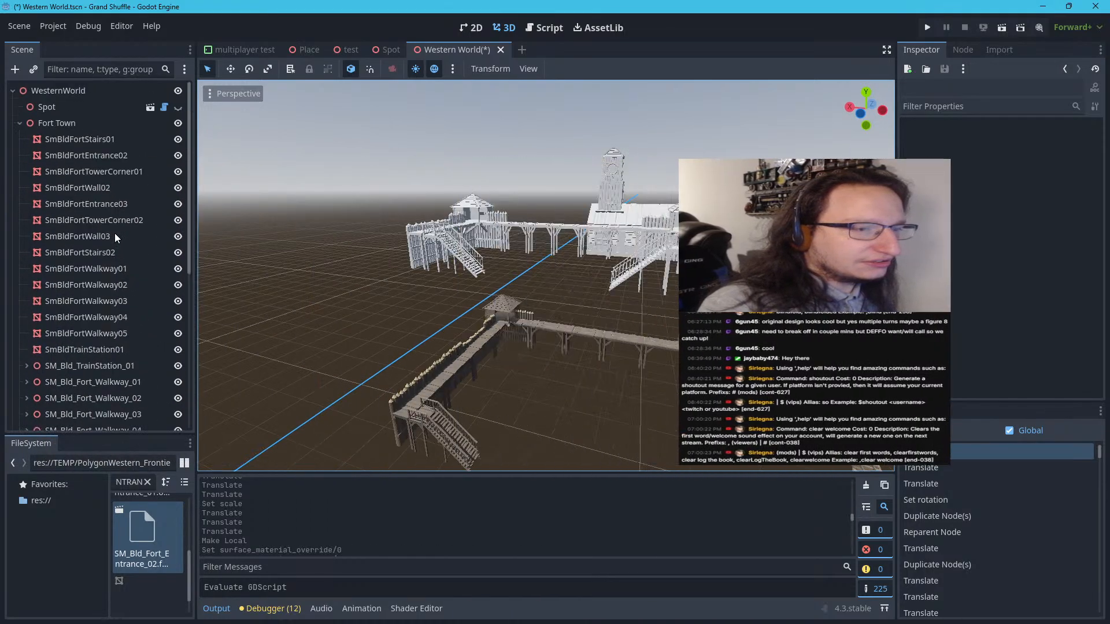
left_click(76, 348)
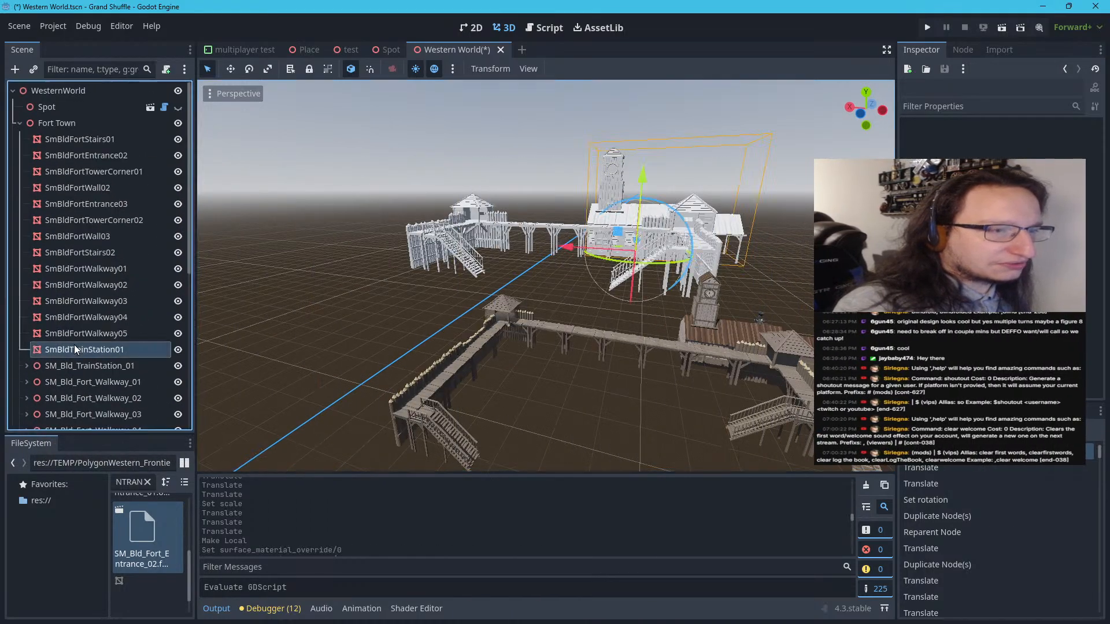
left_click(68, 141, "shift")
key("Delete")
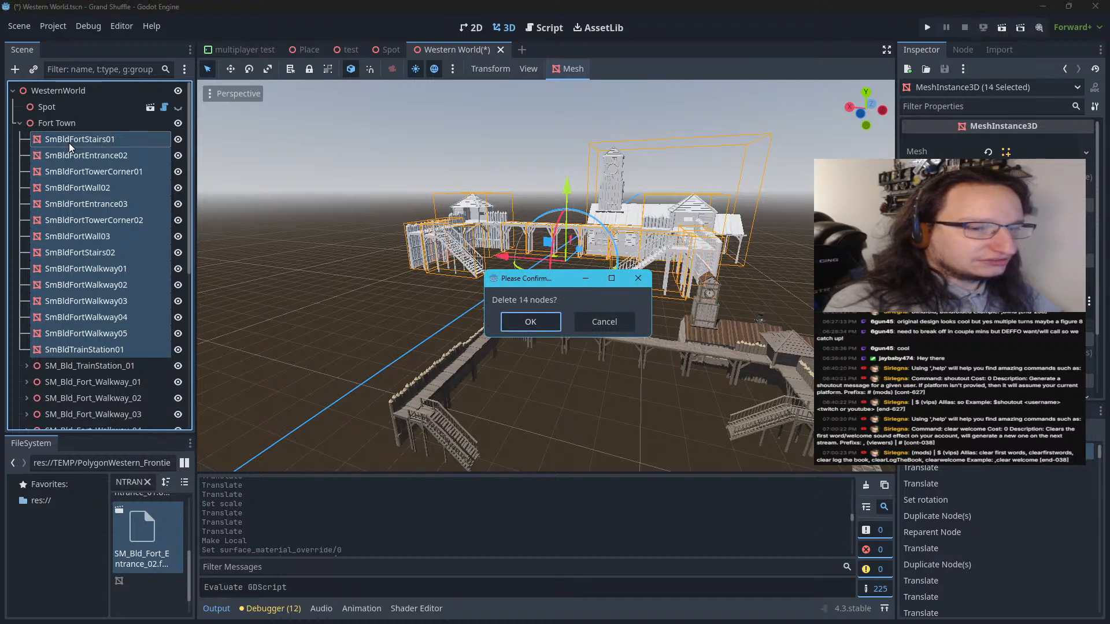
left_click(527, 318)
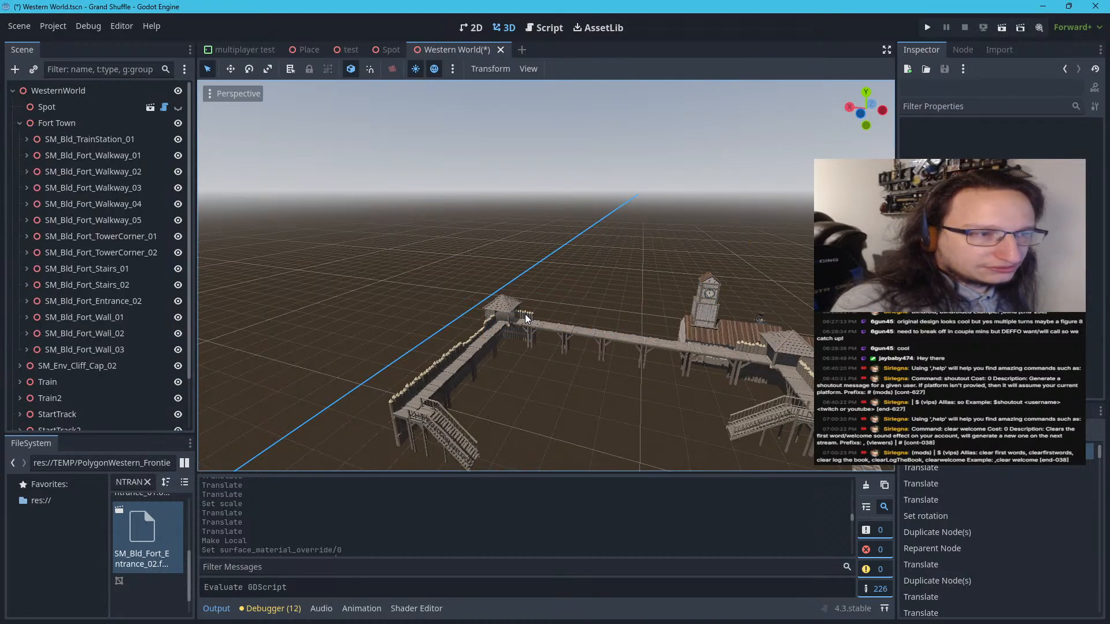
Move the 14 textured pieces, SM_Bld_TrainStation_01 through SM_Bld_Fort_Wall_03, out of Fort Town to directly under WesternWorld, above Fort Town
left_click(54, 123)
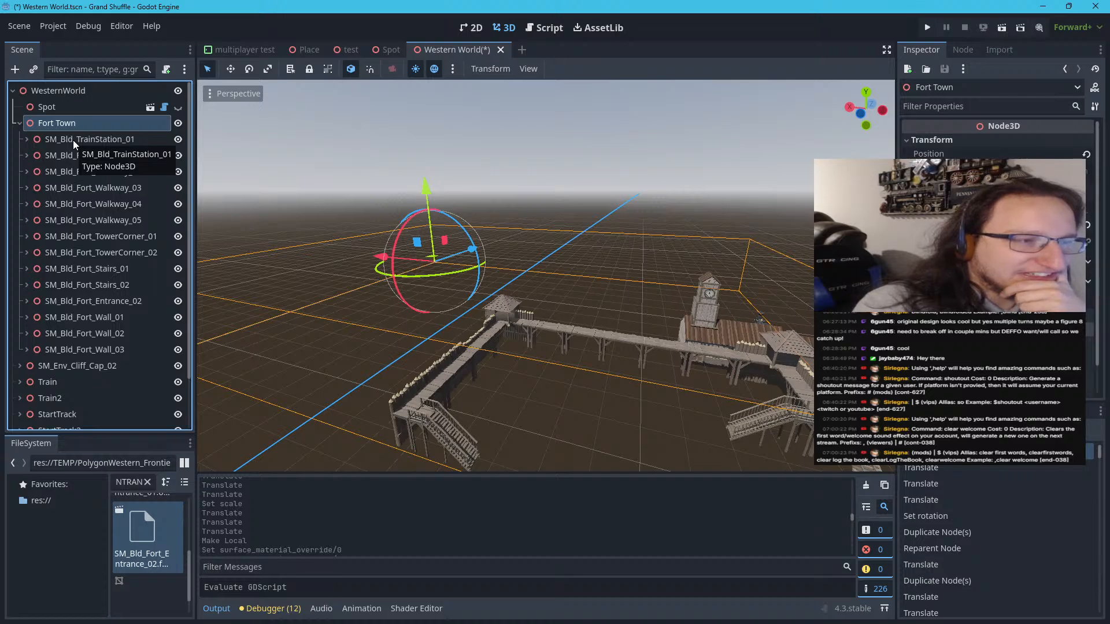
left_click(73, 140)
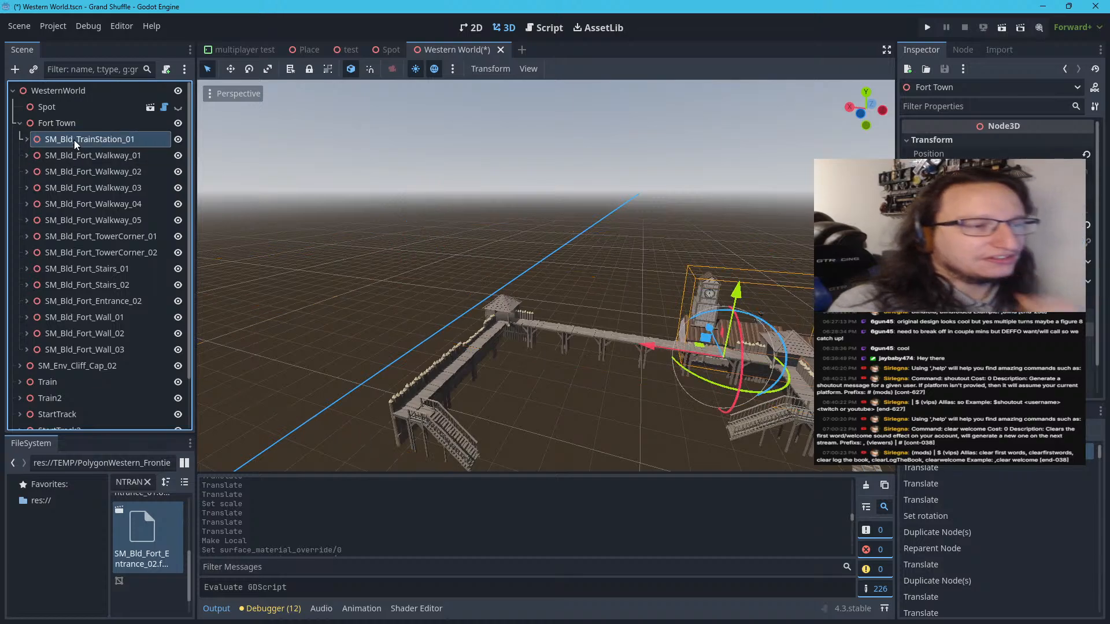
left_click(99, 354, "shift")
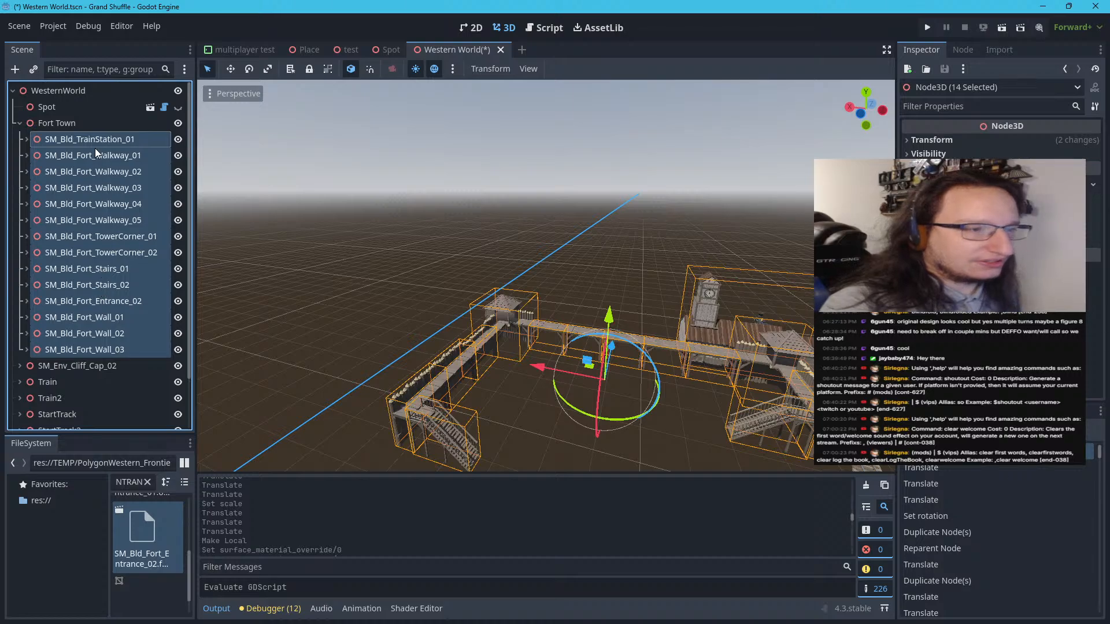
left_click_drag(85, 139, 76, 121)
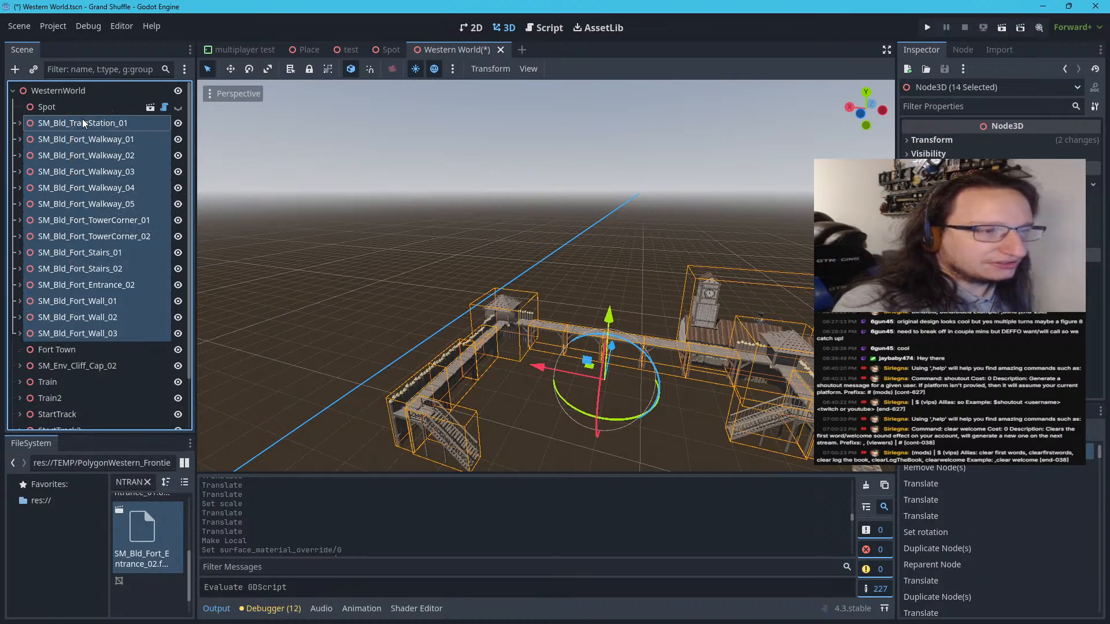
Reparent the 14 textured fort pieces to a new Node3D and name it New Fort
right_click(82, 119)
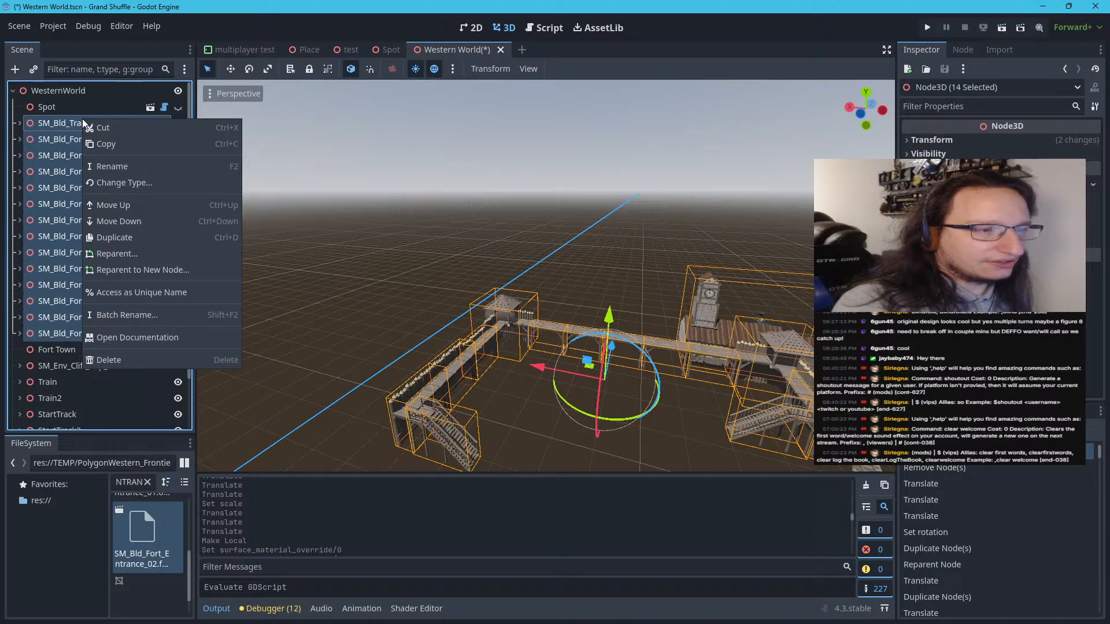
left_click(117, 267)
left_click(363, 272)
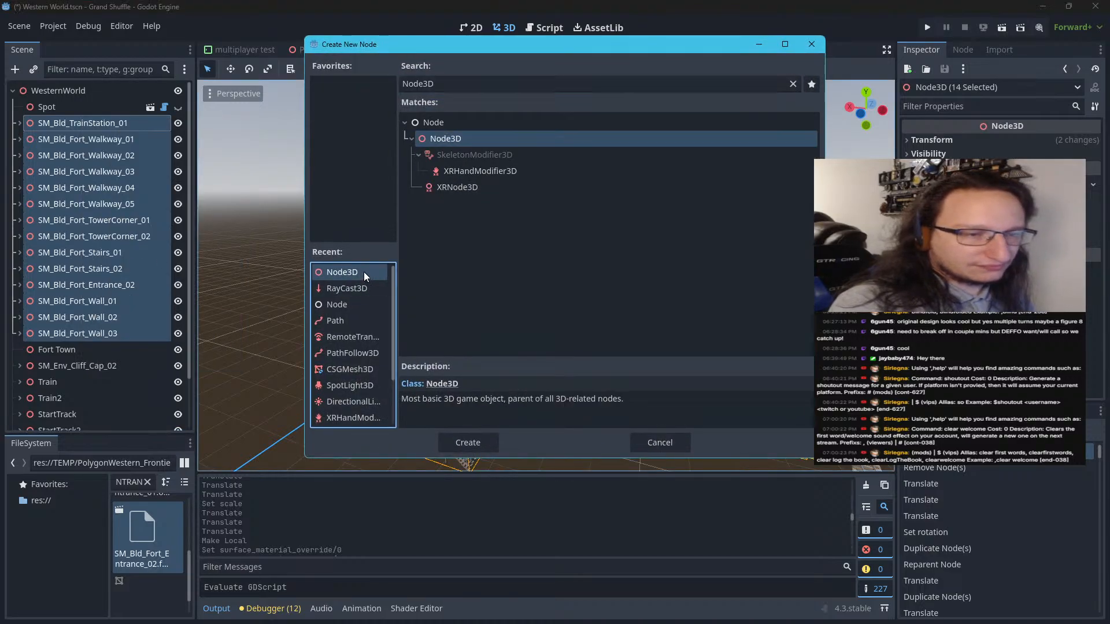
left_click(473, 441)
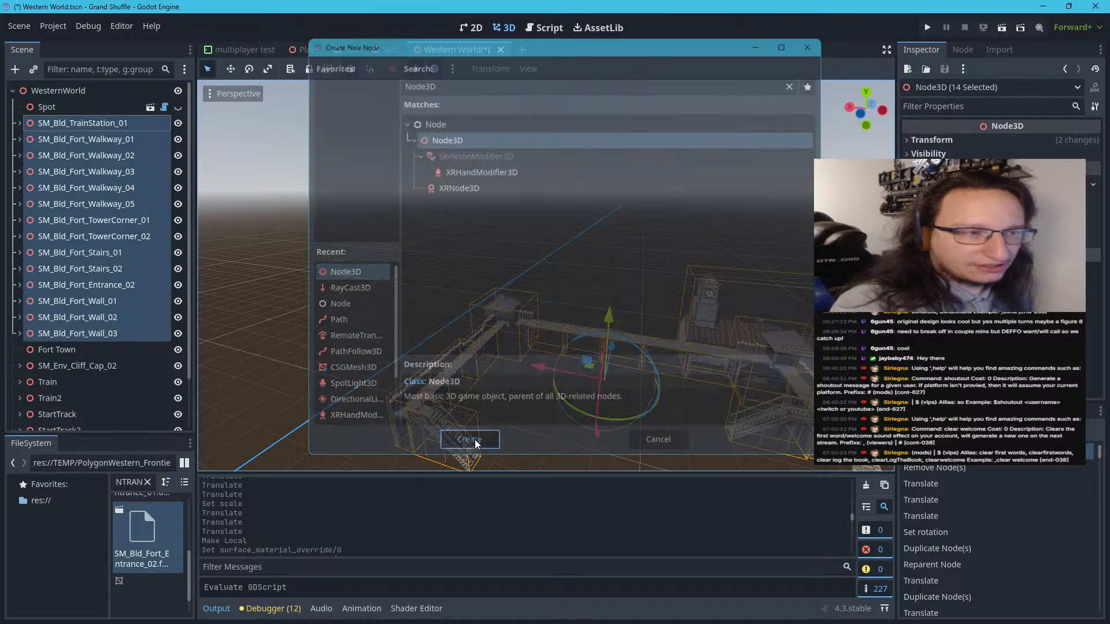
double_click(80, 199)
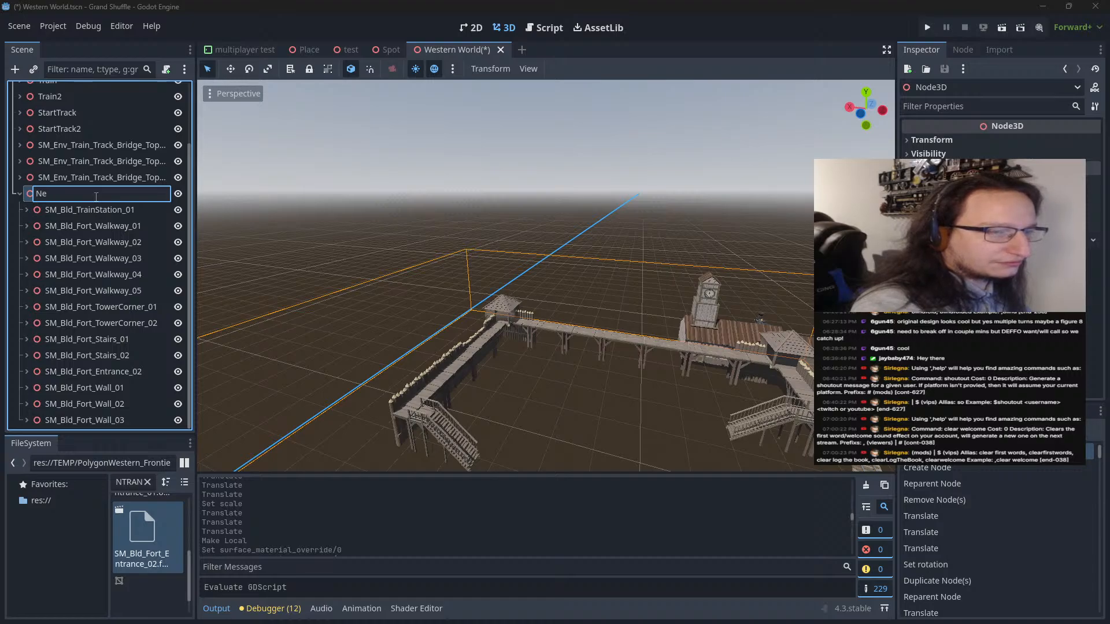
type("New Fort")
key("Return")
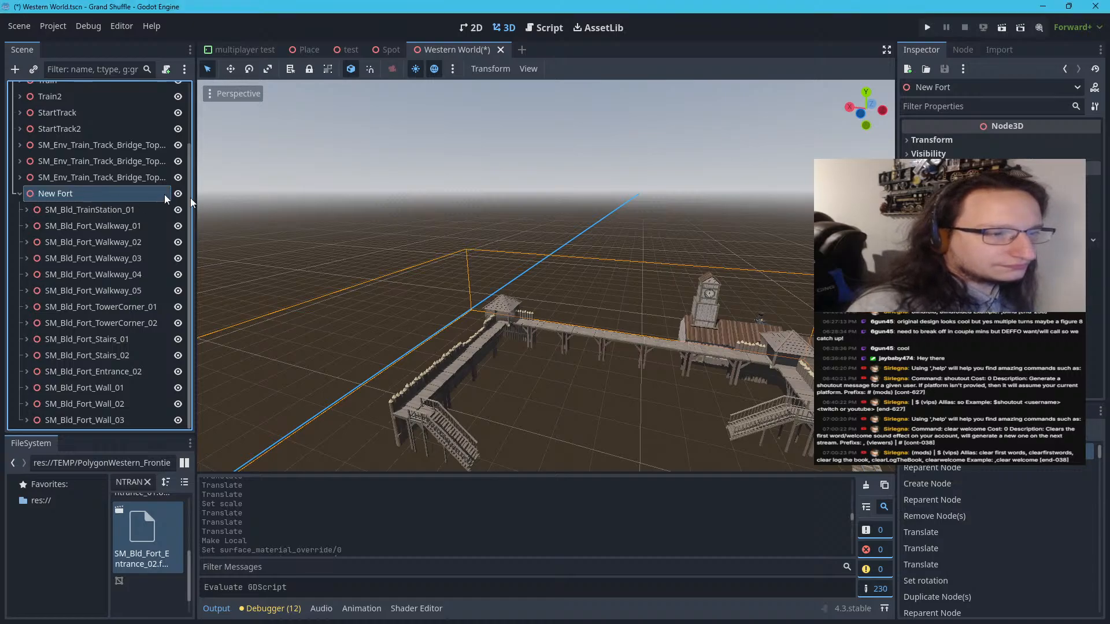
Check where the New Fort origin sits relative to the fort and undo its renaming, the reparenting and the node's creation
scroll(636, 282, "down", 3)
scroll(636, 283, "down", 7)
scroll(454, 422, "up", 9)
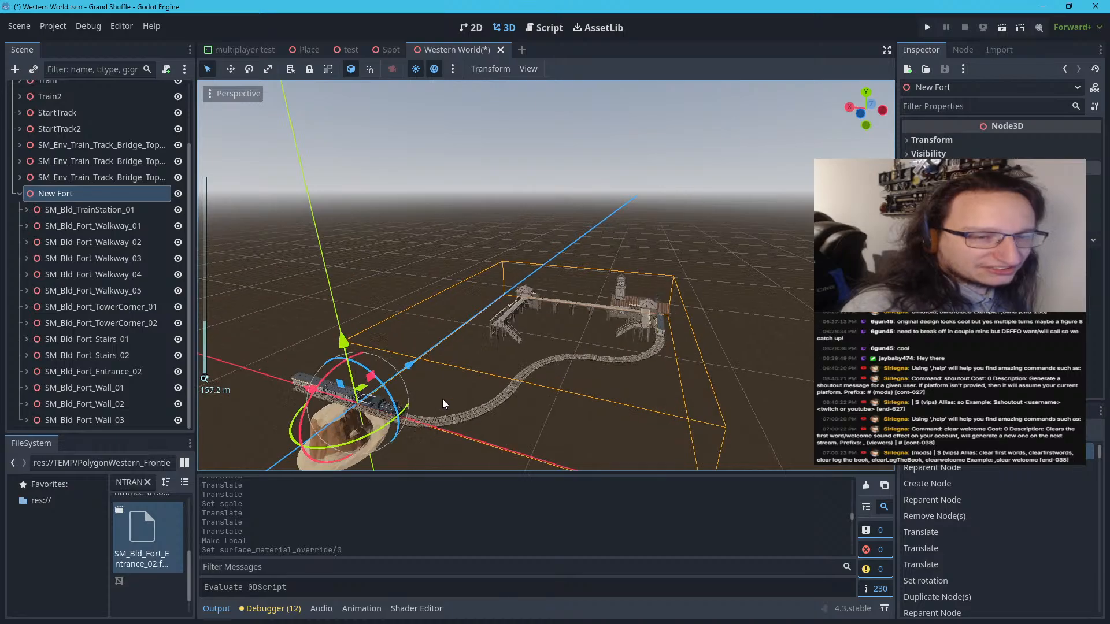
scroll(447, 403, "down", 2)
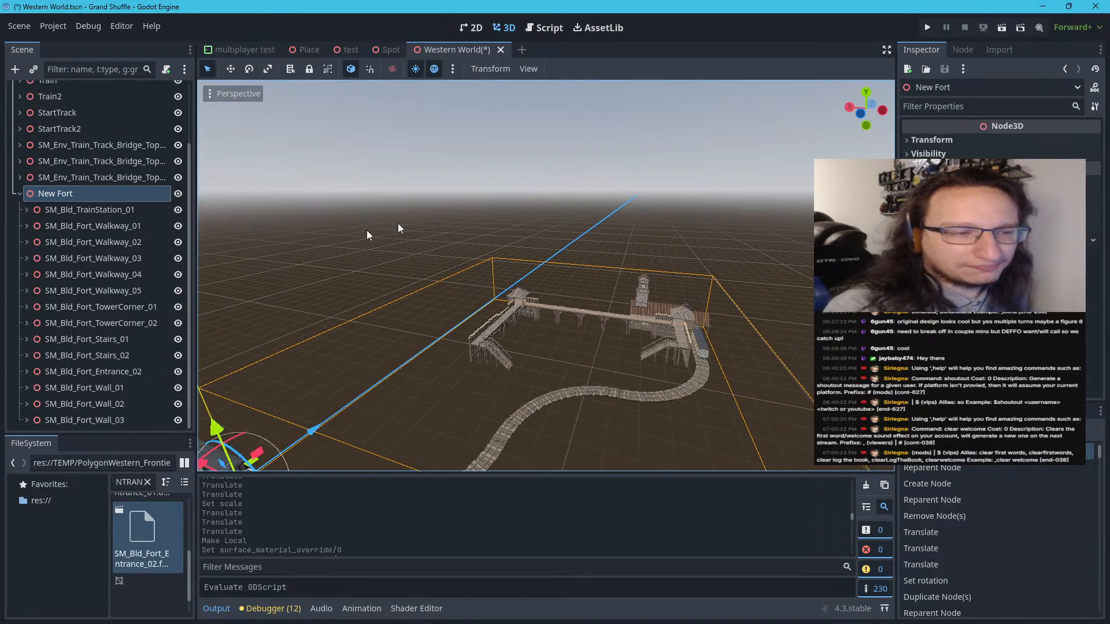
key("ctrl+z")
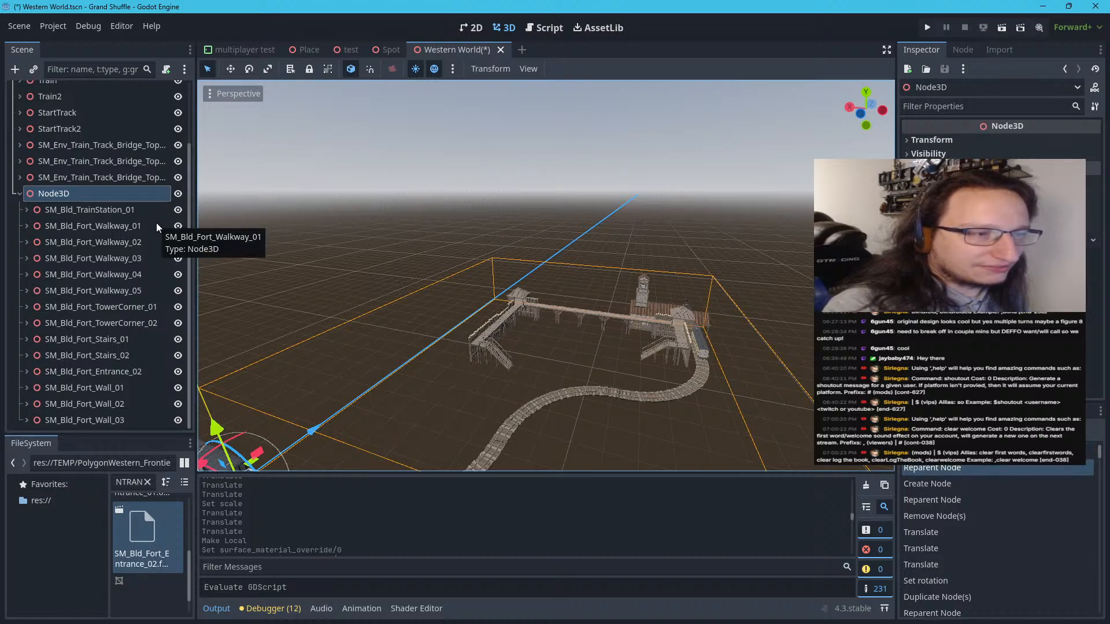
key("ctrl+z")
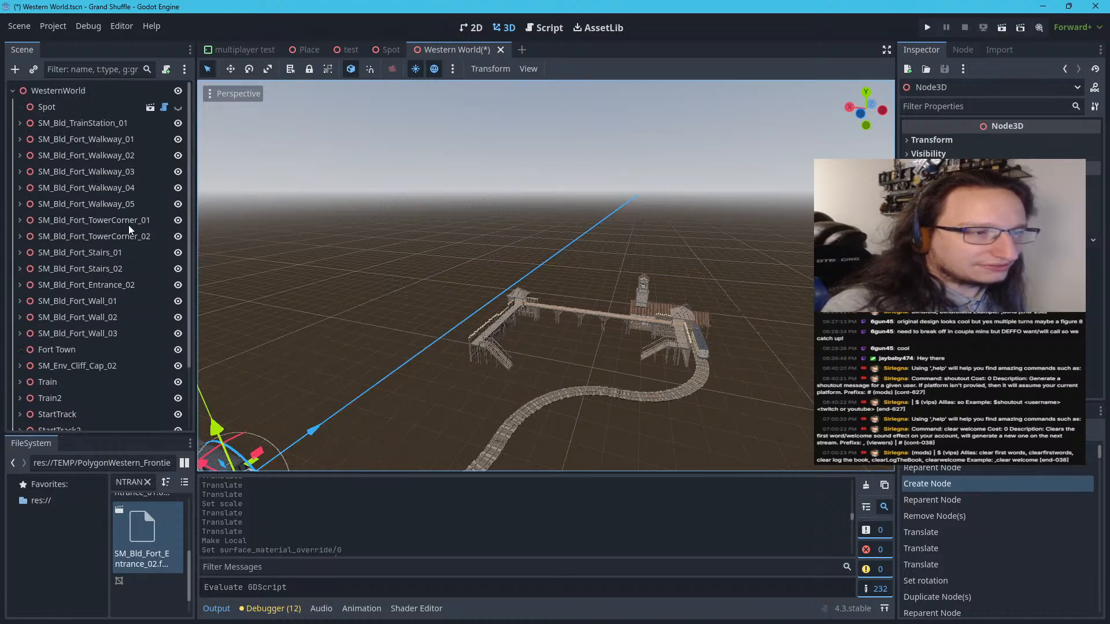
key("ctrl+z")
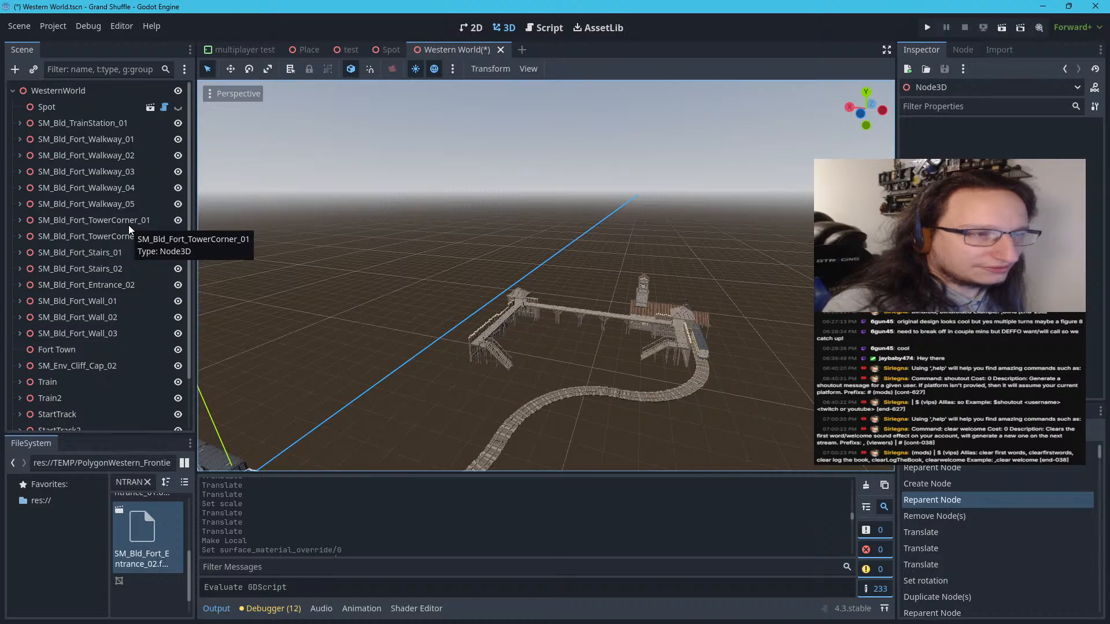
left_click(65, 127)
scroll(65, 243, "down", 2)
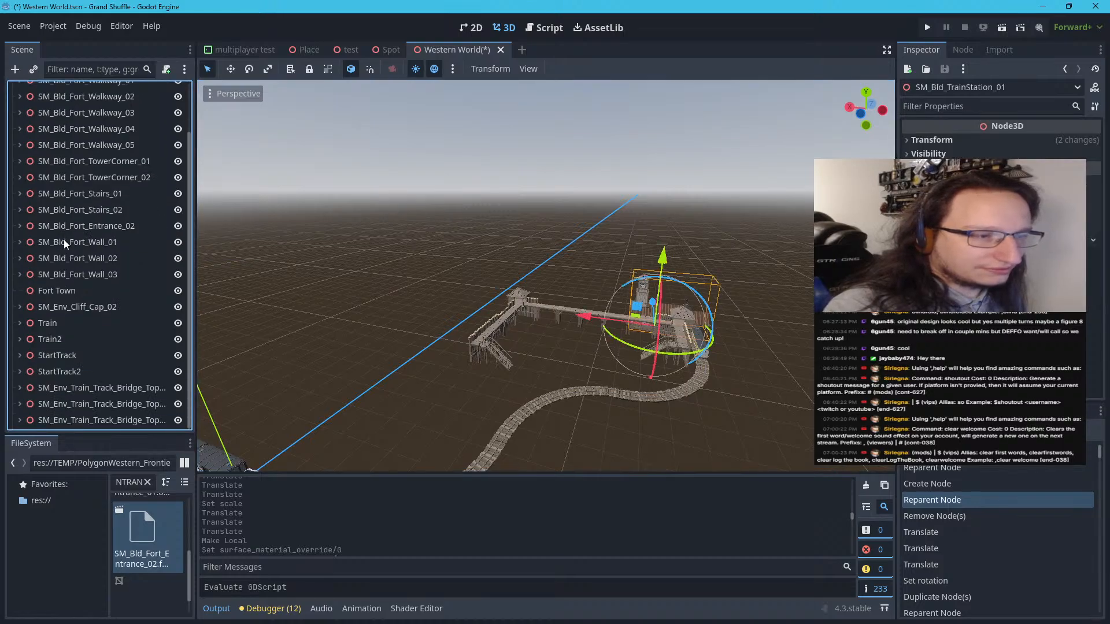
left_click(63, 276, "shift")
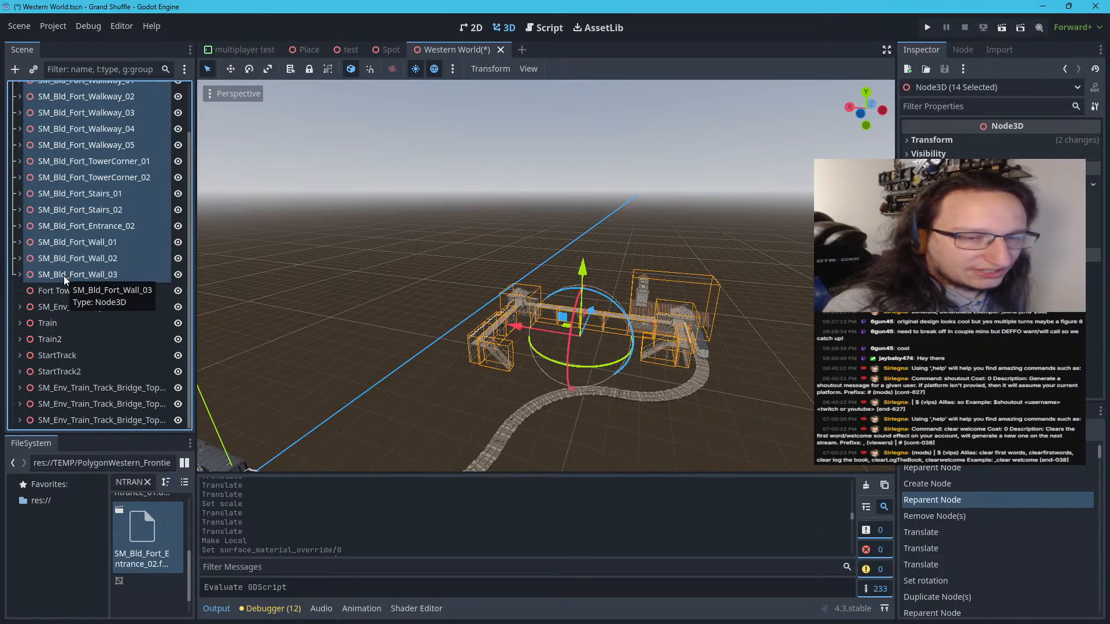
Move the empty Fort Town node to the middle of the textured fort's courtyard
left_click(38, 291)
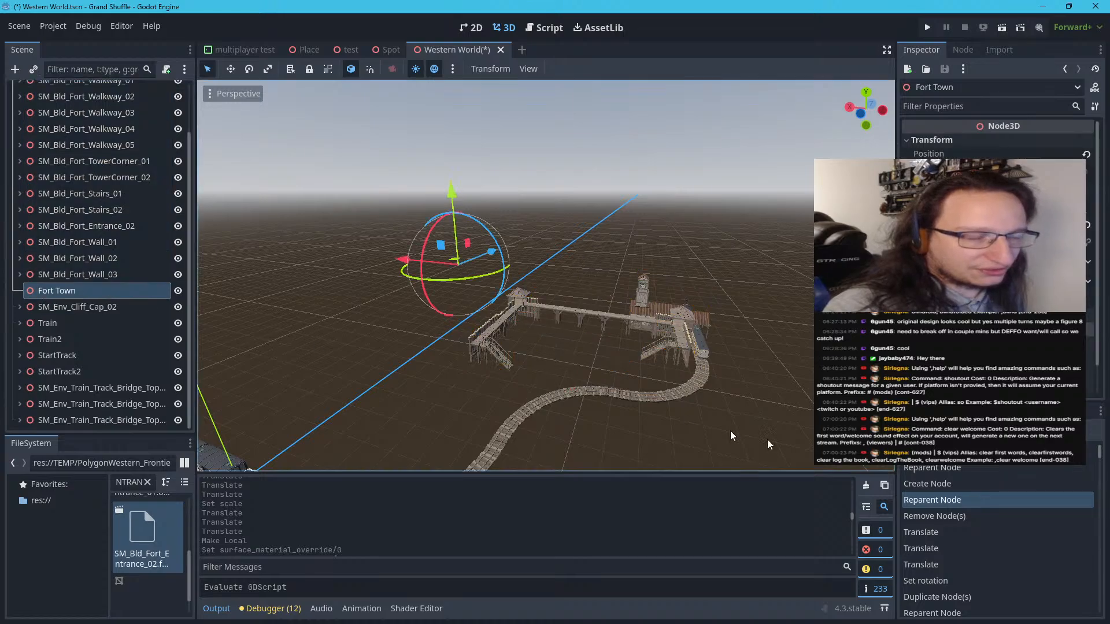
left_click(603, 366)
scroll(607, 363, "up", 4)
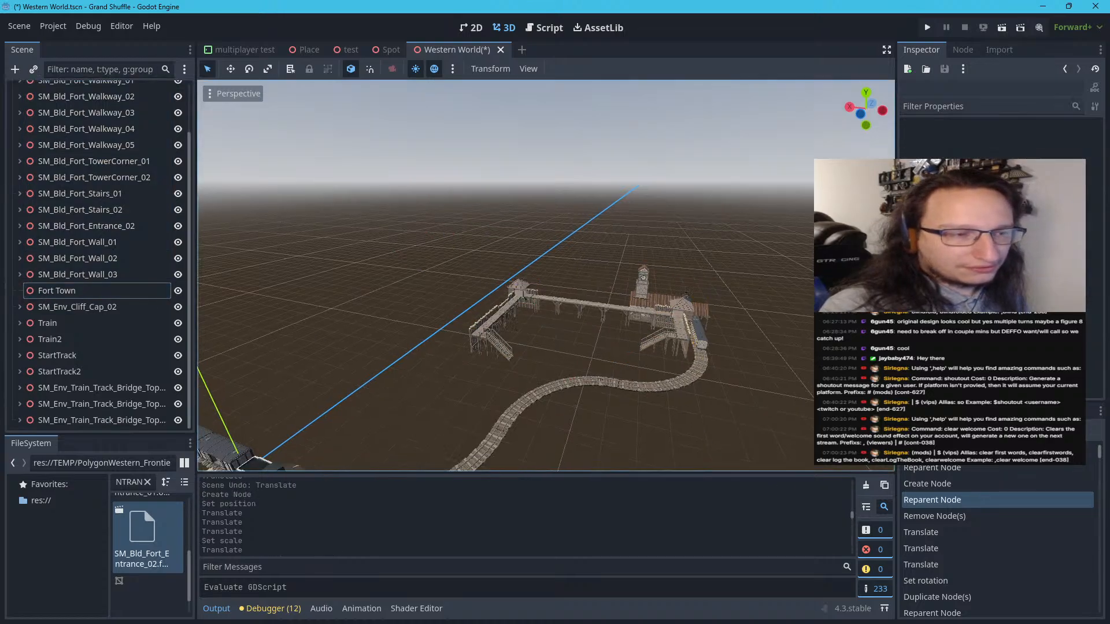
scroll(616, 356, "up", 4)
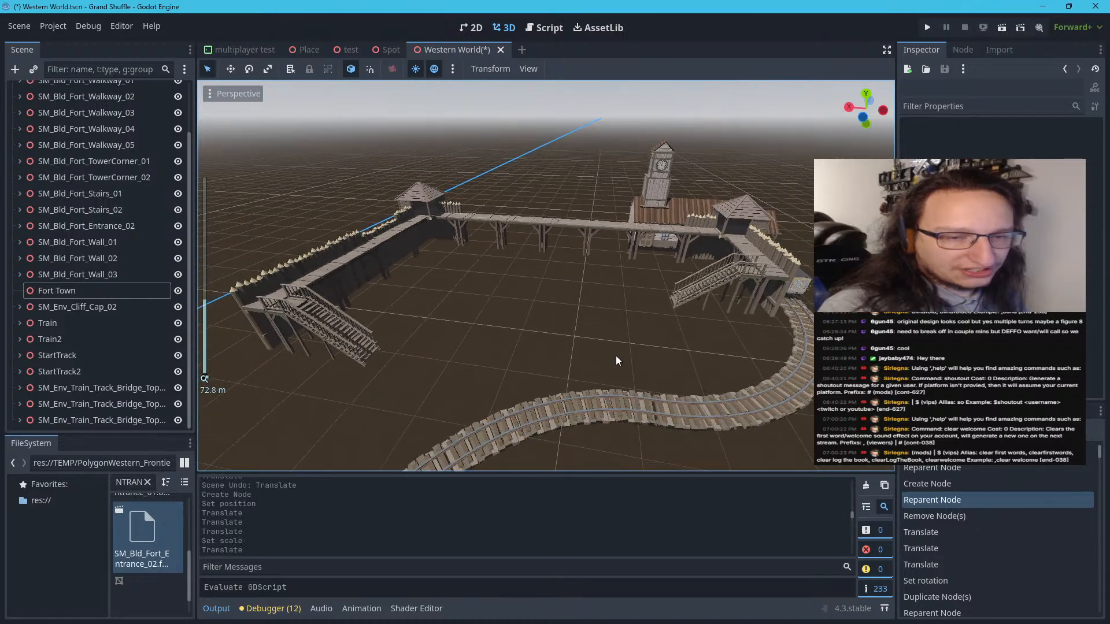
left_click(43, 289)
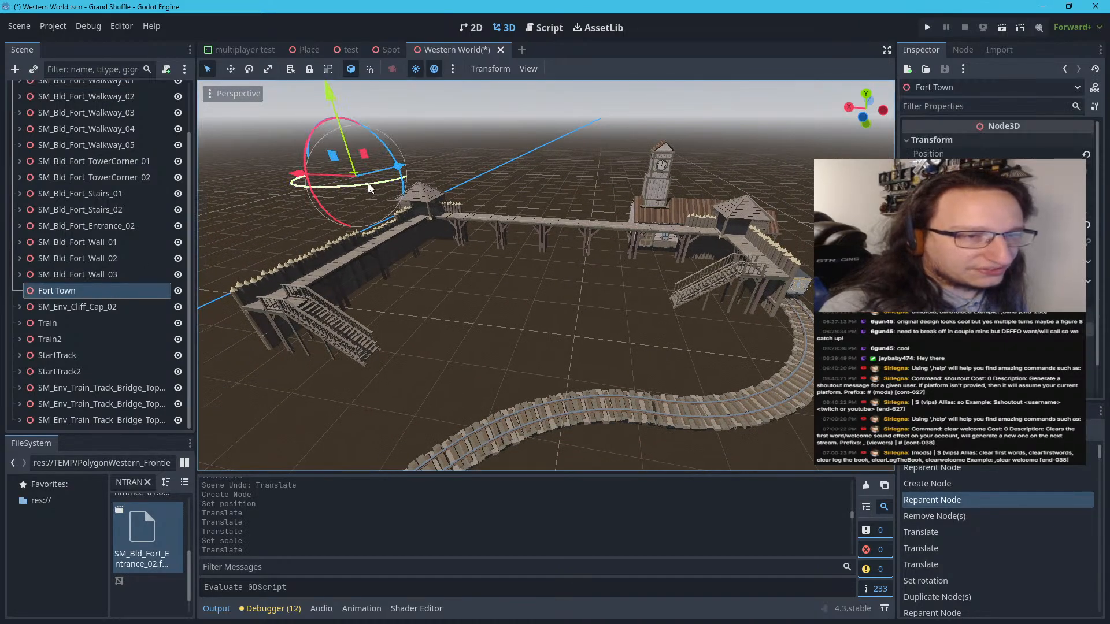
left_click_drag(356, 173, 508, 273)
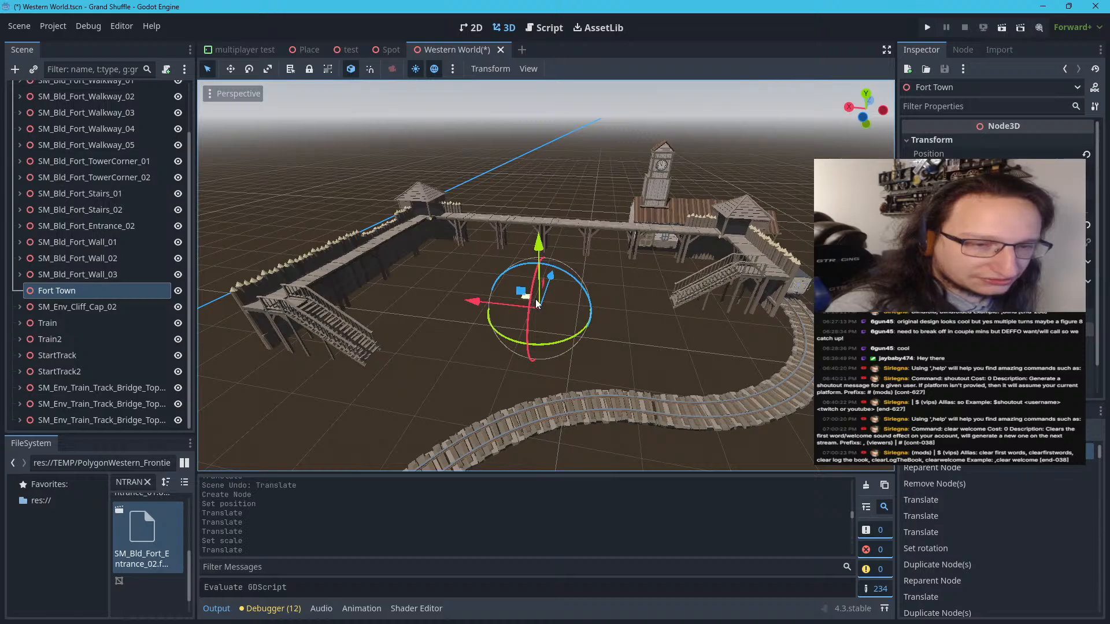
Move the empty Fort Town node to ground level at the foot of the corner post beside the stairs at the fort's near end
left_click_drag(536, 300, 274, 347)
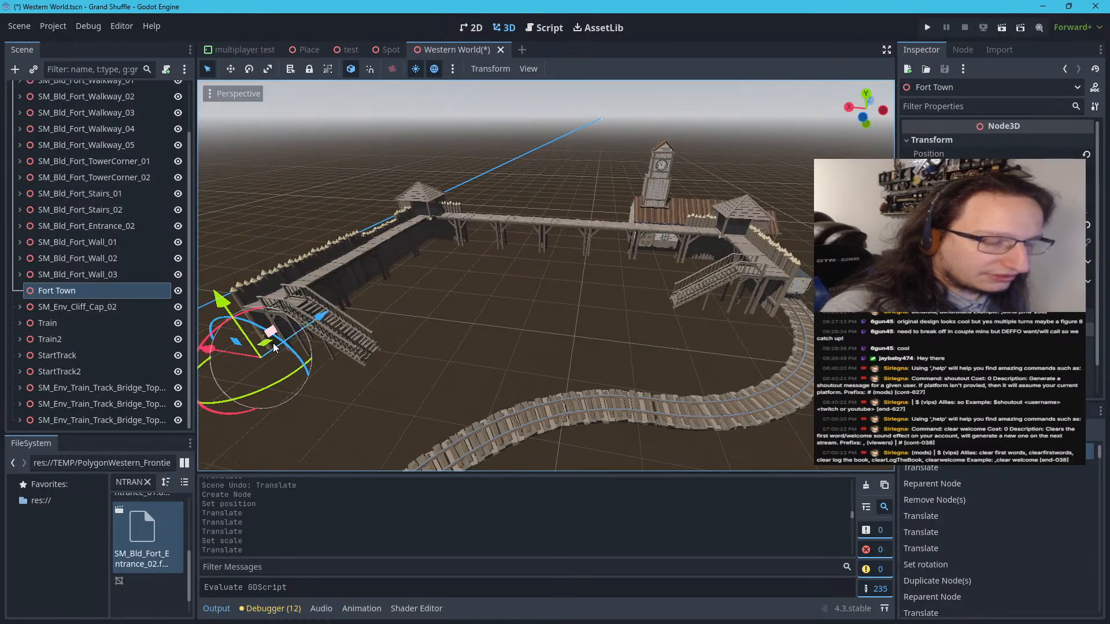
right_click_drag(377, 355, 422, 350)
key("d")
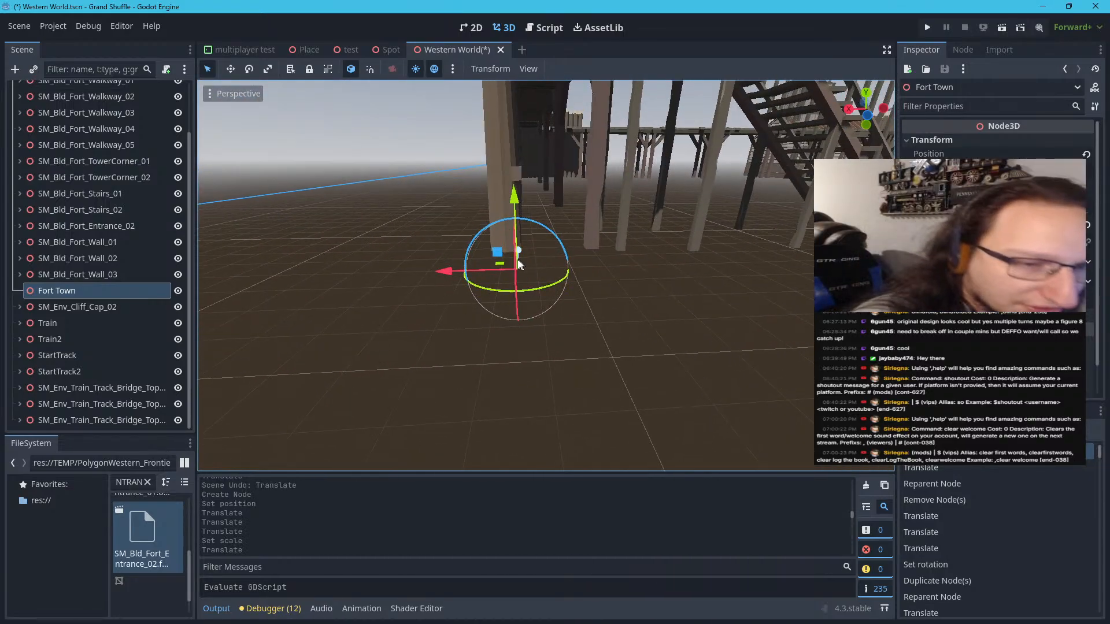
left_click_drag(503, 268, 477, 251)
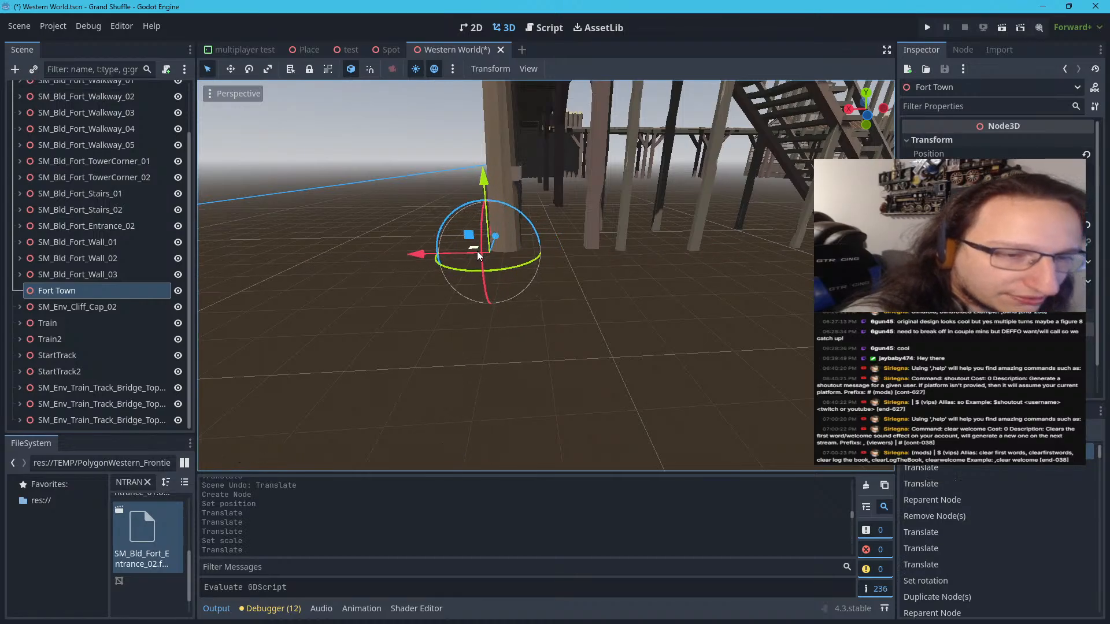
right_click_drag(477, 251, 448, 292)
key("s")
key("w")
key("s")
Reparent the 14 textured pieces, SM_Bld_TrainStation_01 through SM_Bld_Fort_Wall_03, to Fort Town and collapse that node
left_click(102, 275)
scroll(103, 223, "up", 2)
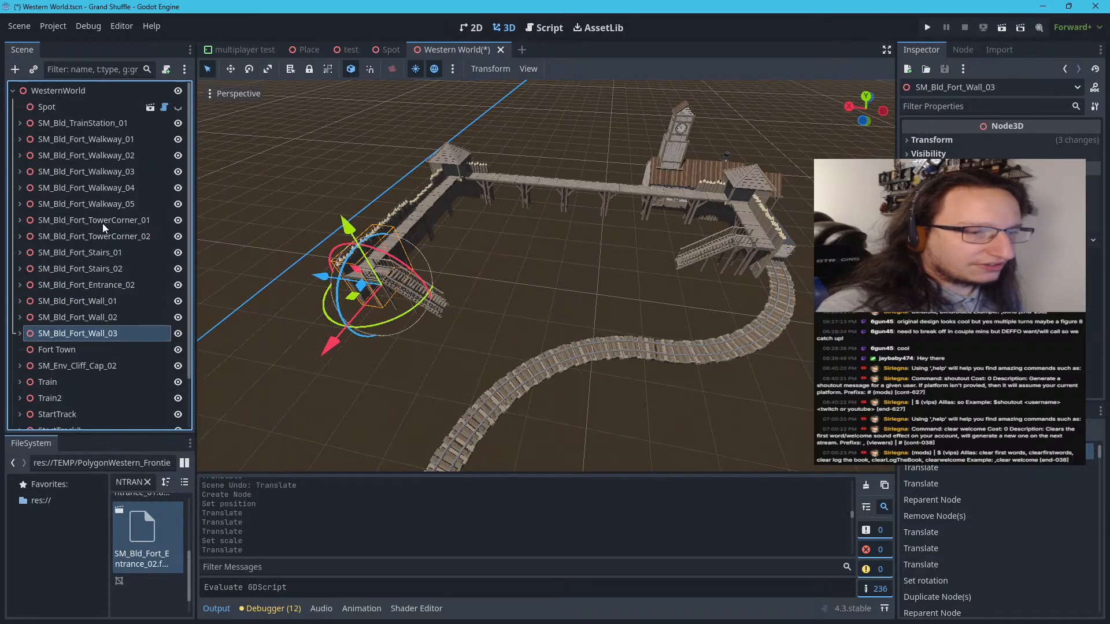
left_click(104, 123, "shift")
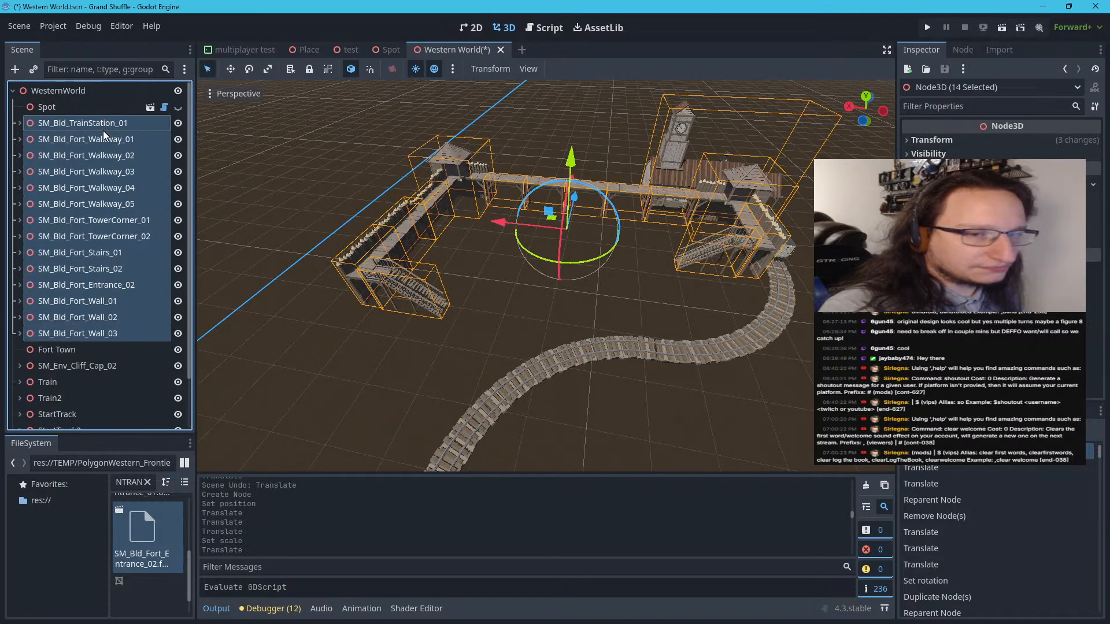
left_click_drag(103, 131, 57, 348)
left_click(19, 126)
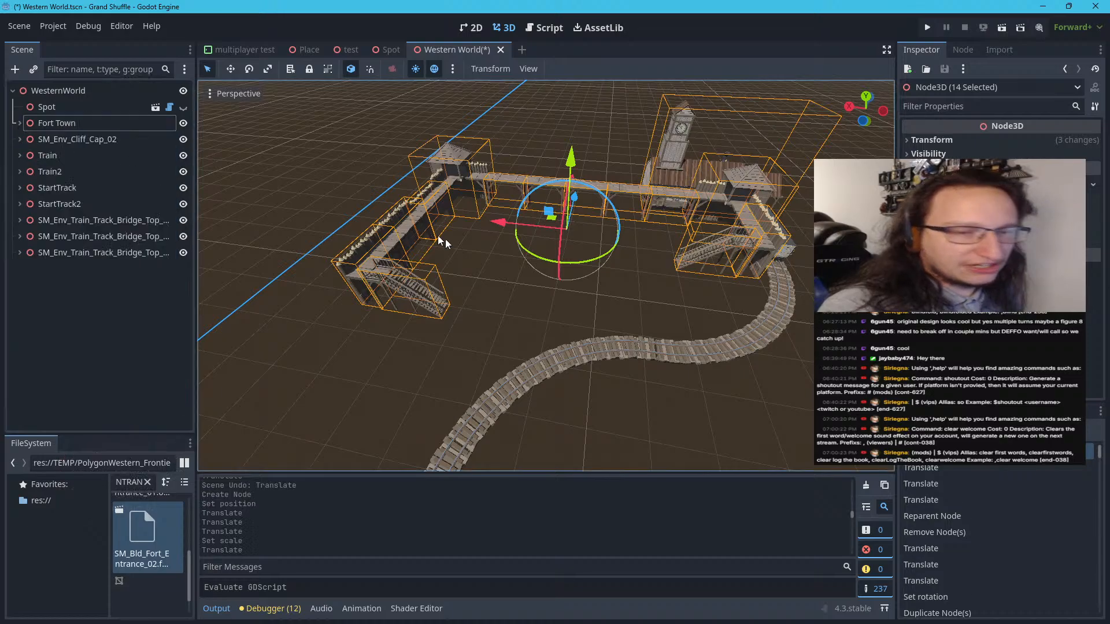
Try moving the whole Fort Town group from its new origin, undo the move and clear the selection
left_click(491, 247)
scroll(505, 237, "up", 4)
left_click(123, 113)
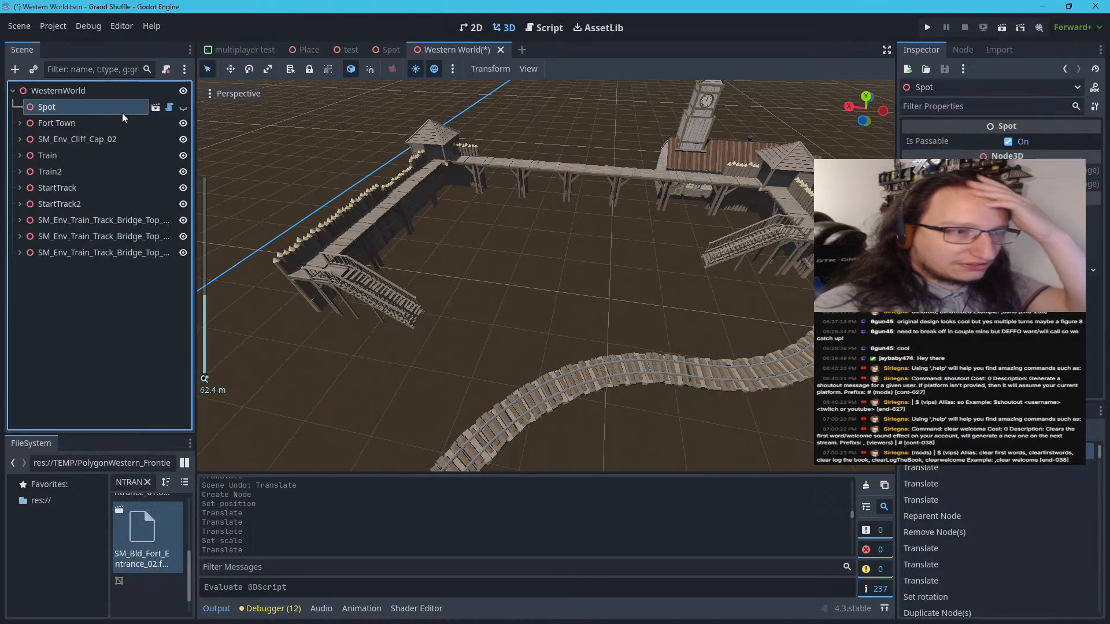
left_click(117, 118)
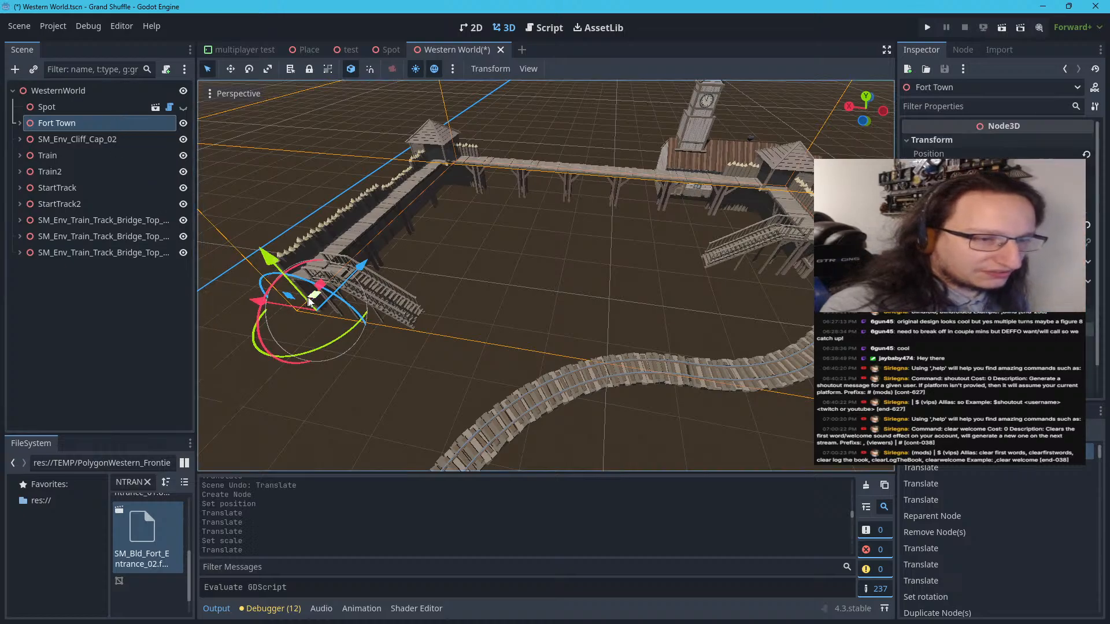
left_click_drag(311, 302, 453, 194)
key("ctrl+z")
left_click(654, 316)
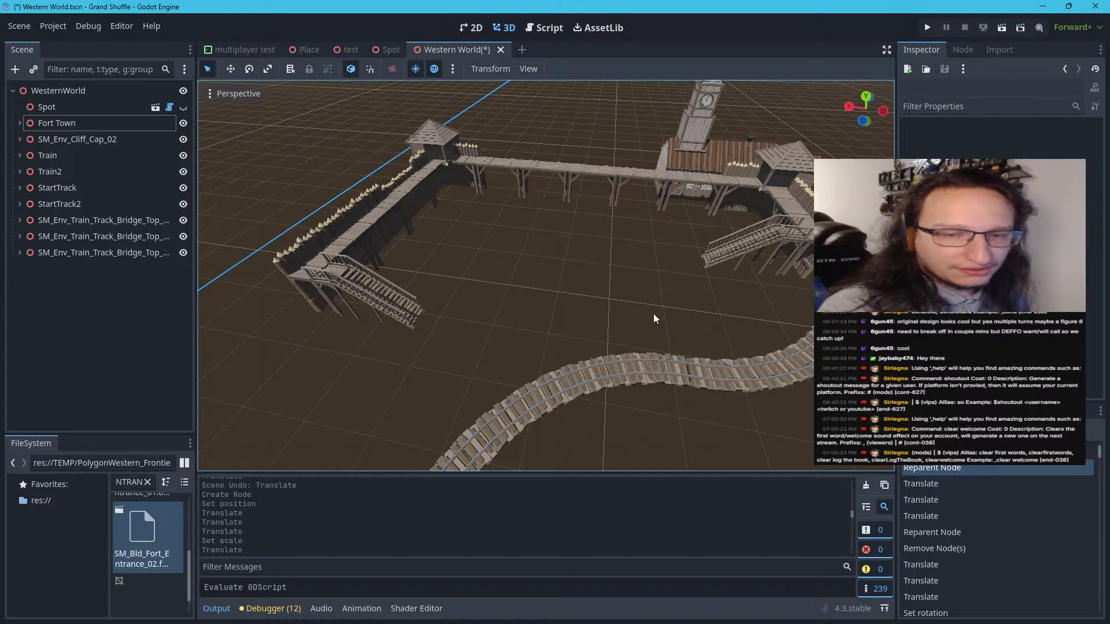
Examine the fort walls, the station with its train and the track from outside and from above the courtyard
key("d")
right_click_drag(654, 314, 583, 260)
key("w")
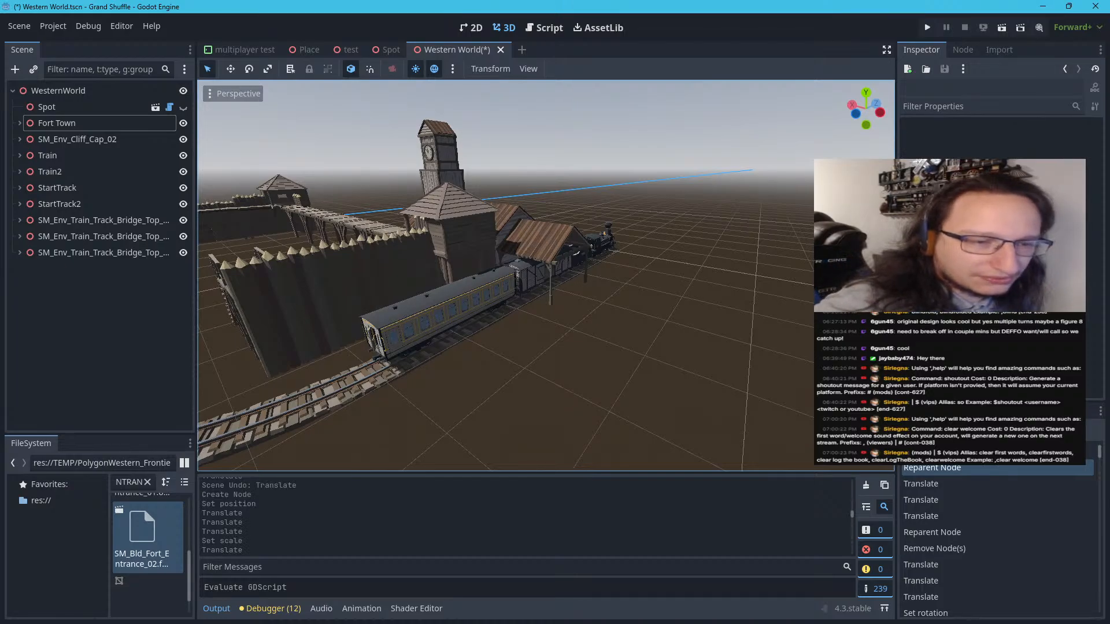
key("a")
right_click_drag(583, 260, 628, 269)
key("s")
key("w")
key("s")
right_click_drag(673, 241, 712, 277)
key("w")
key("s")
key("w")
key("w")
right_click_drag(546, 276, 550, 298)
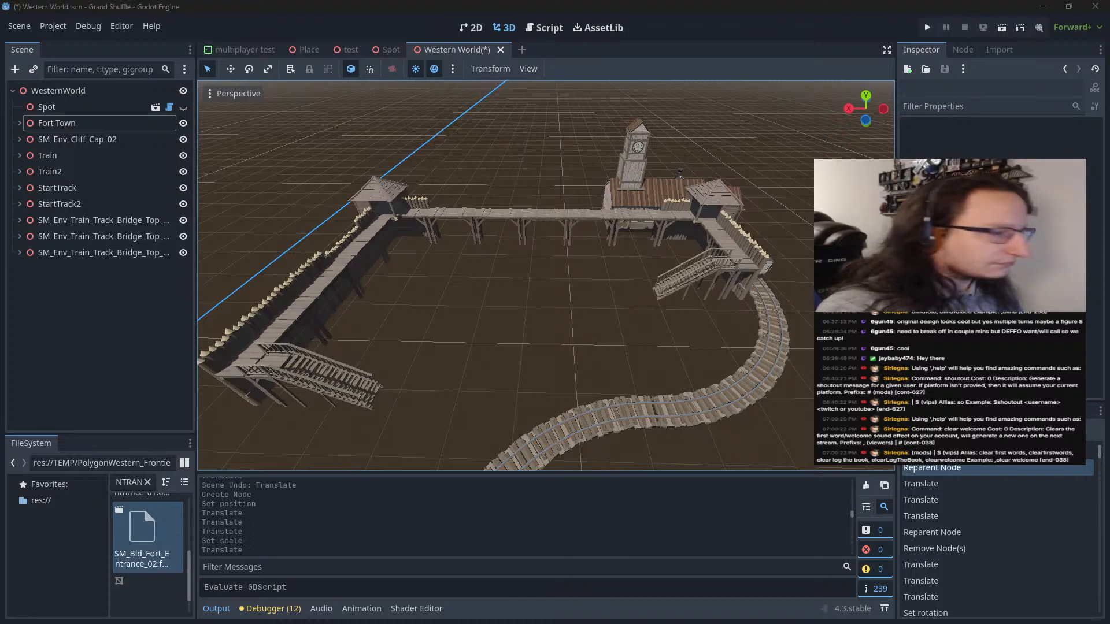
Capture the 3D view with the whole fort and the curved track as a screen snip and open it in Snipping Tool
key("super+shift+s")
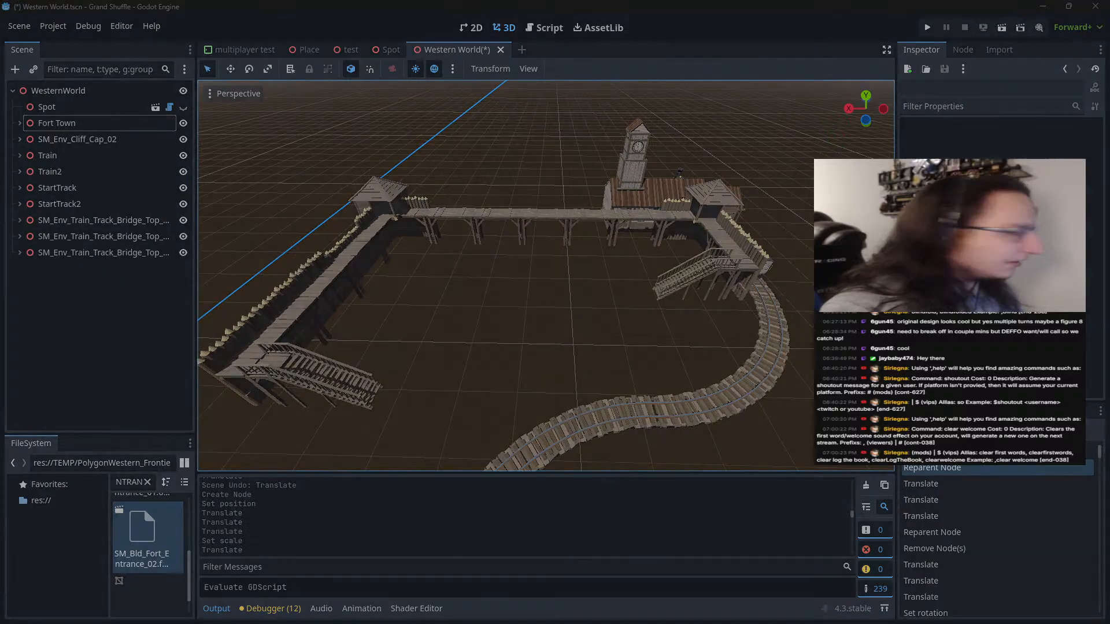
left_click_drag(800, 117, 197, 464)
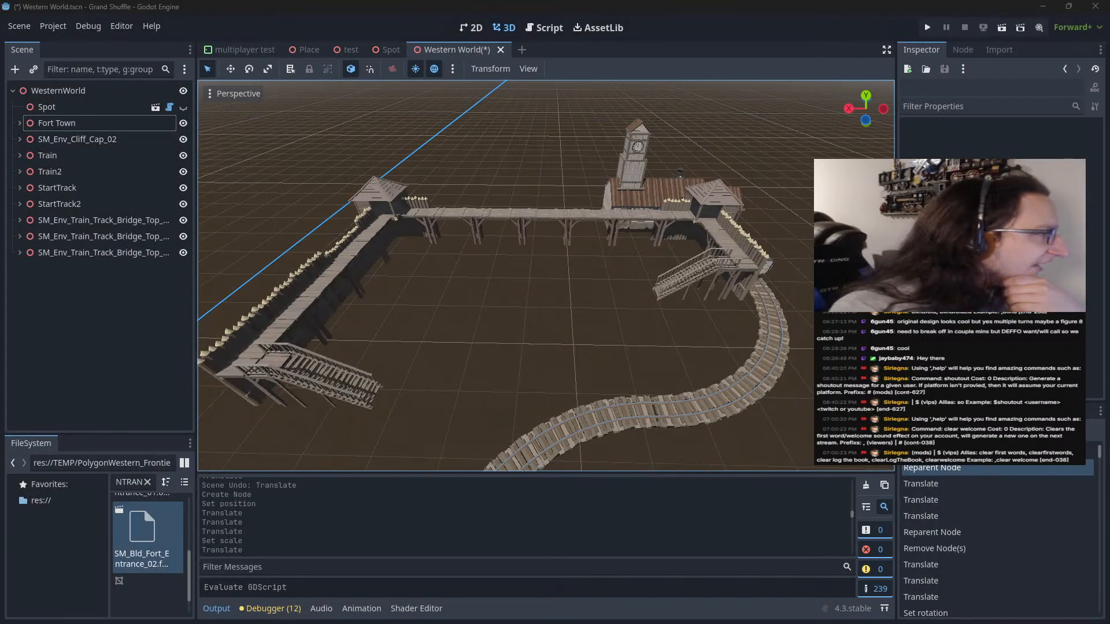
left_click_drag(0, 93, 557, 59)
double_click(558, 59)
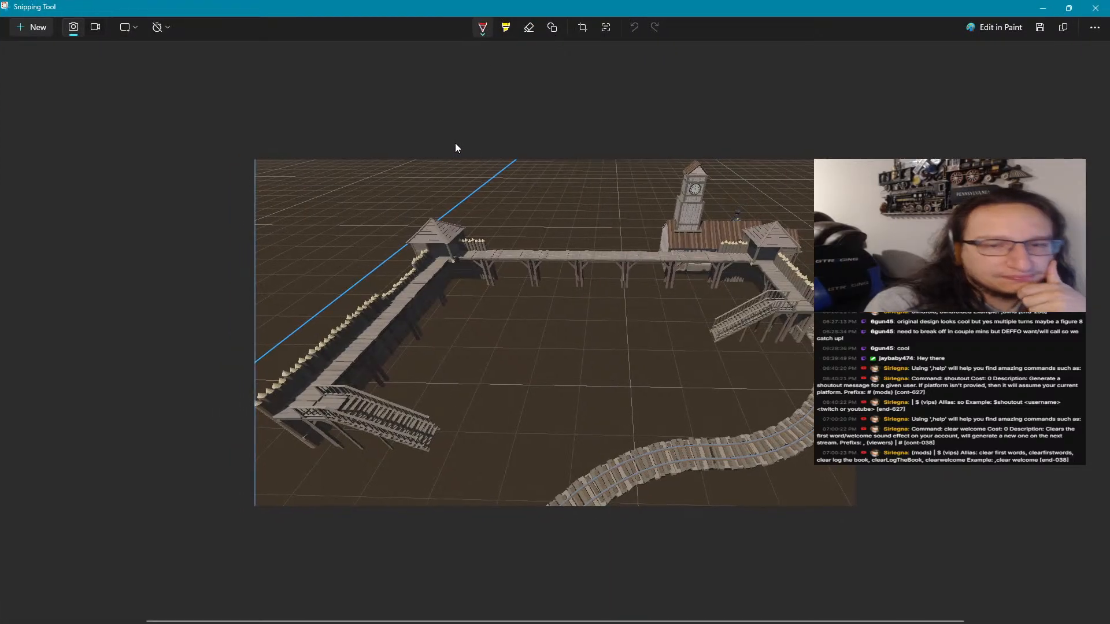
left_click_drag(503, 194, 274, 179)
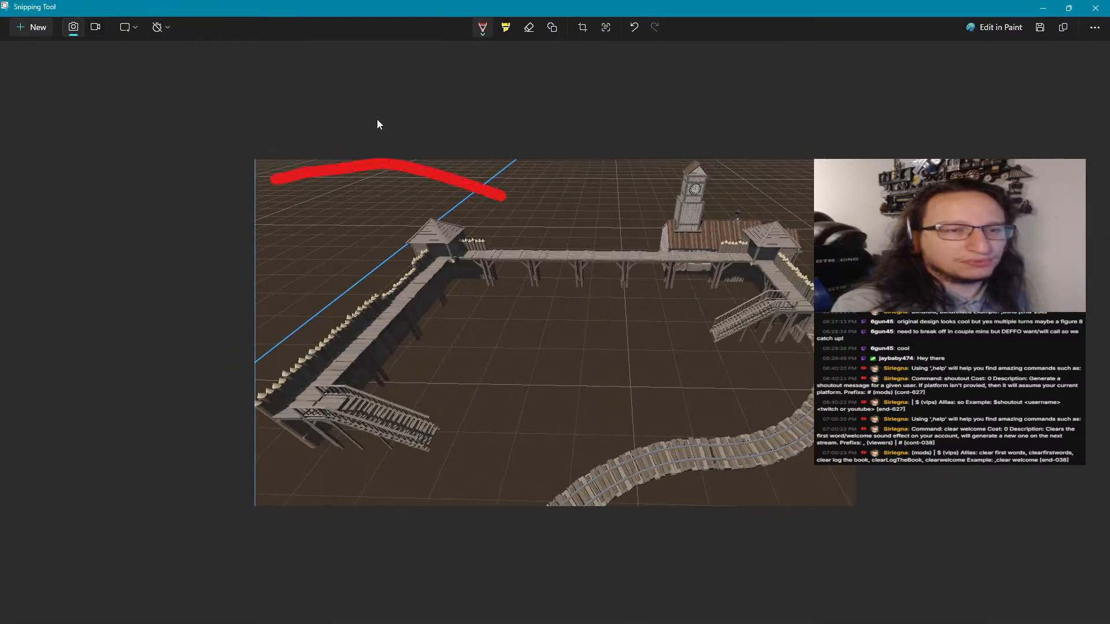
key("ctrl+z")
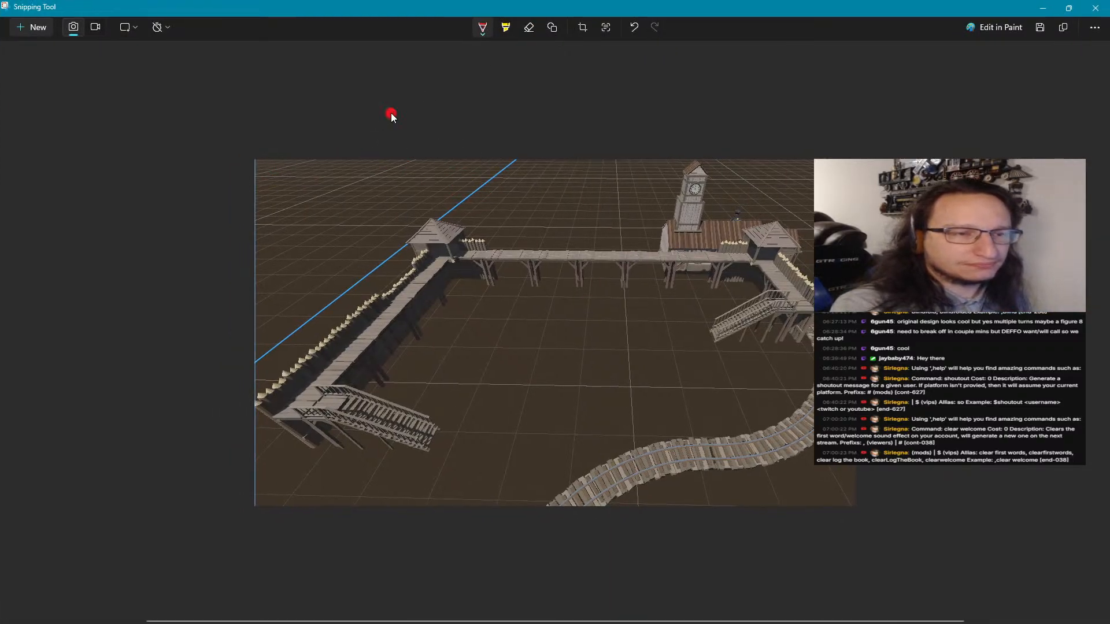
left_click_drag(419, 134, 212, 130)
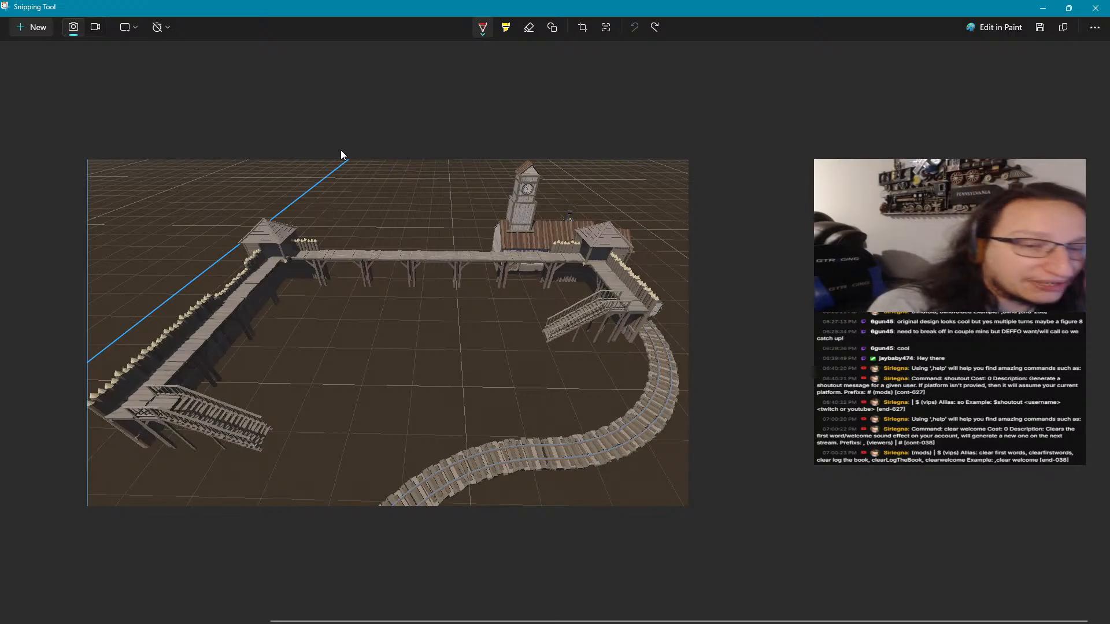
Set the pen colour to pink and mark a line of four dots in the courtyard leading away from the station
left_click(482, 29)
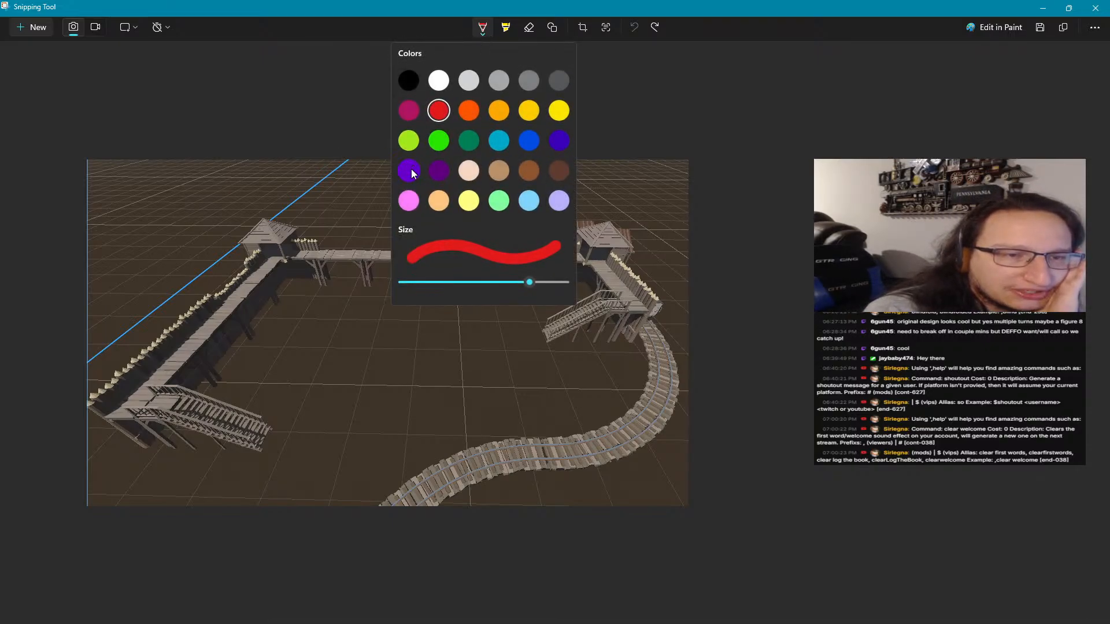
left_click(410, 201)
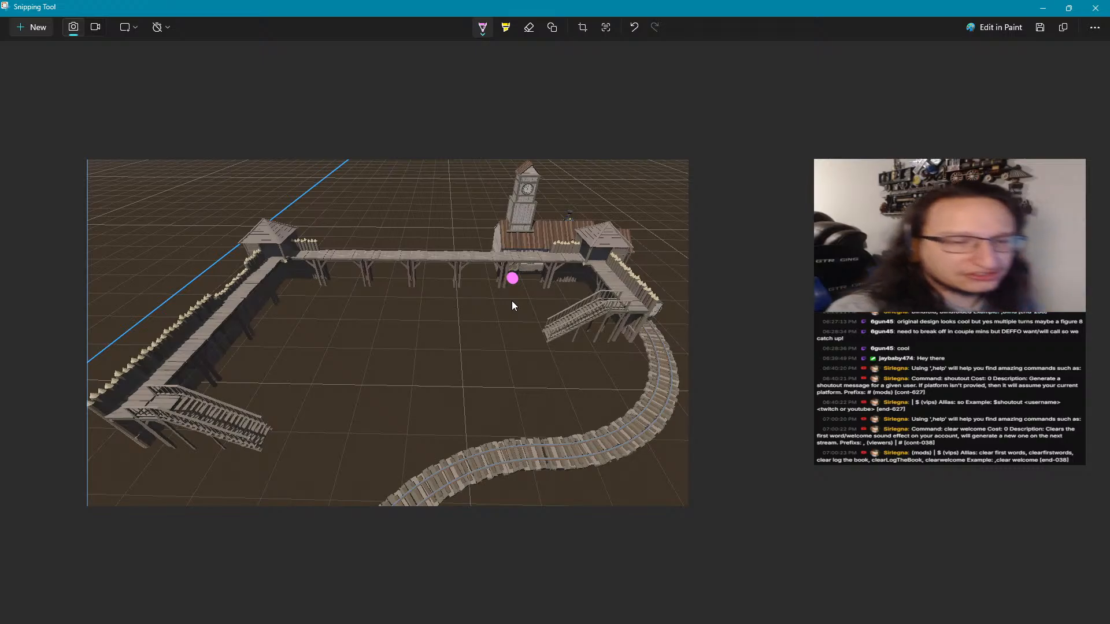
key("ctrl+z")
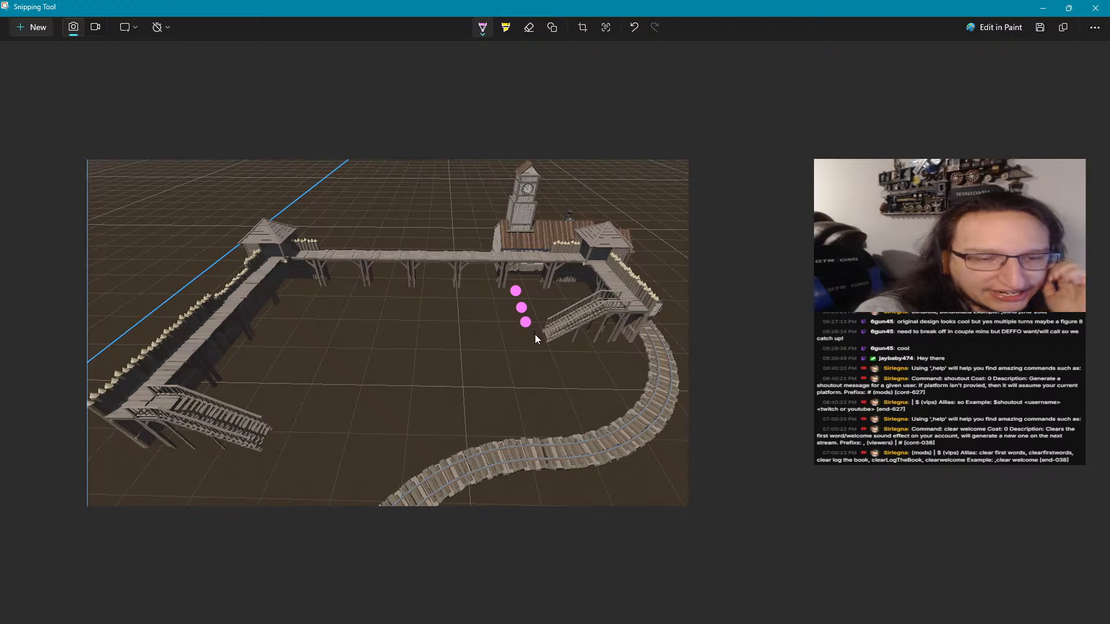
left_click(528, 336)
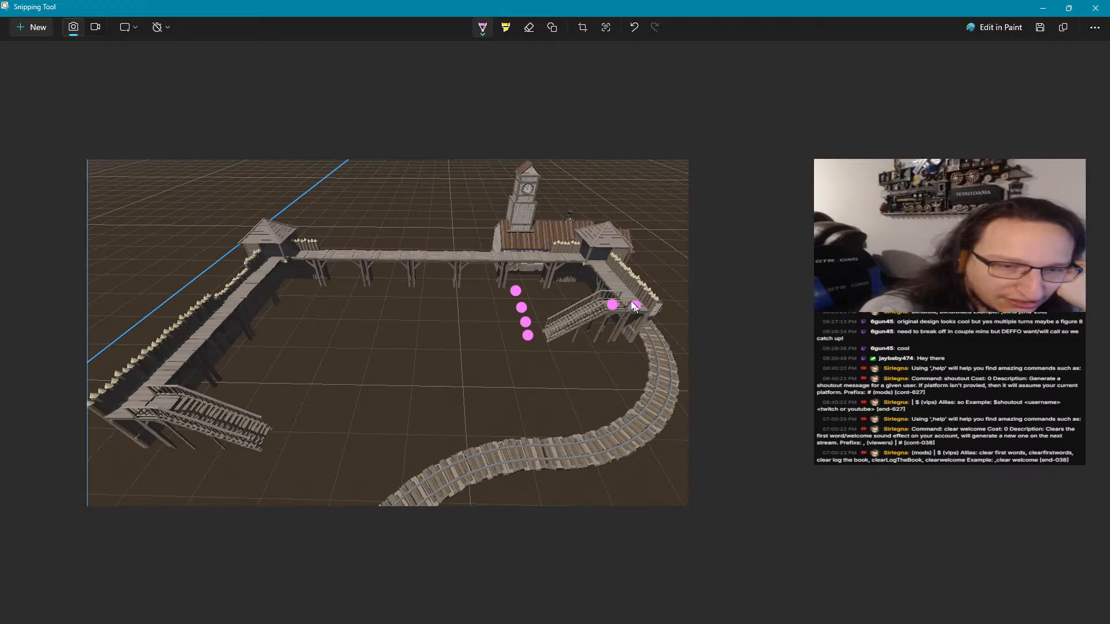
Mark a path of pink dots from the stairs by the track along the raised walkway, around the far corner tower and onto the opposite wall
left_click(613, 278)
left_click(605, 267)
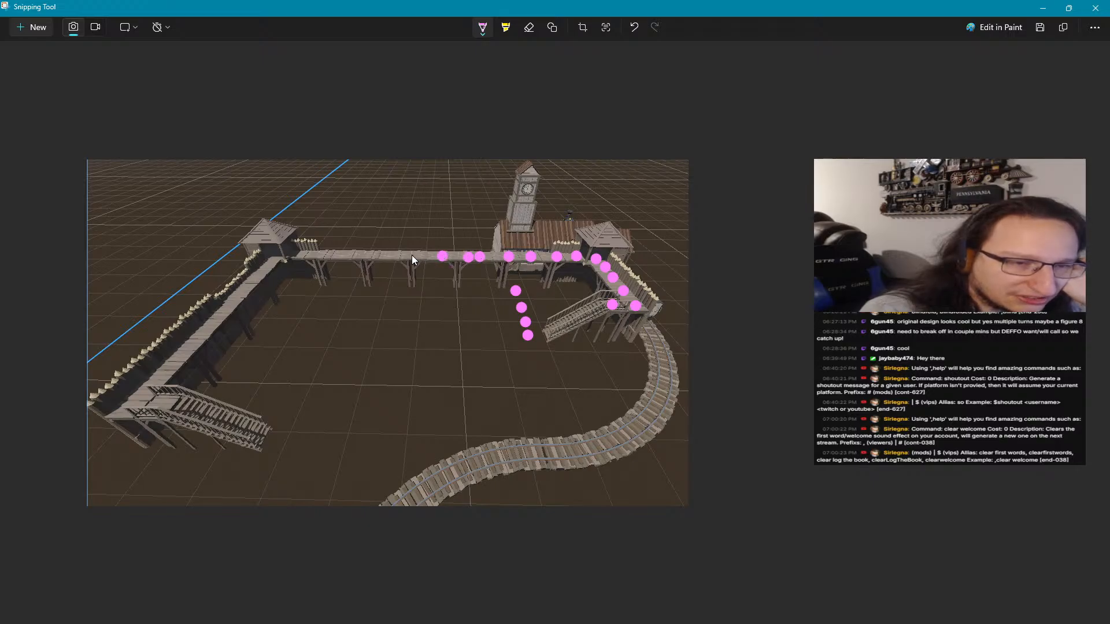
left_click(333, 253)
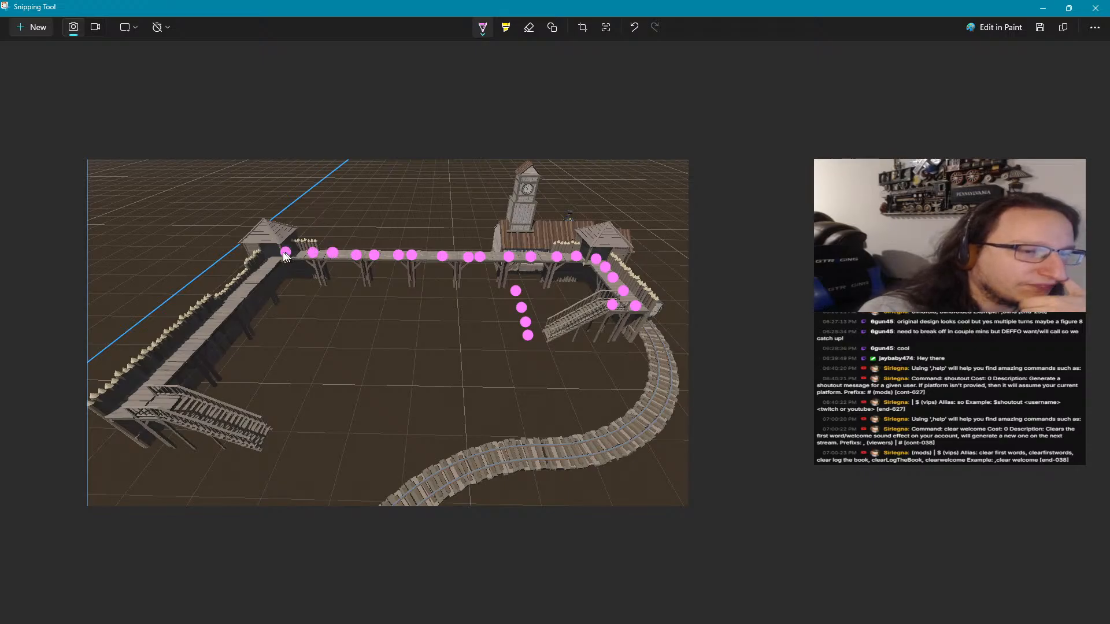
left_click(278, 252)
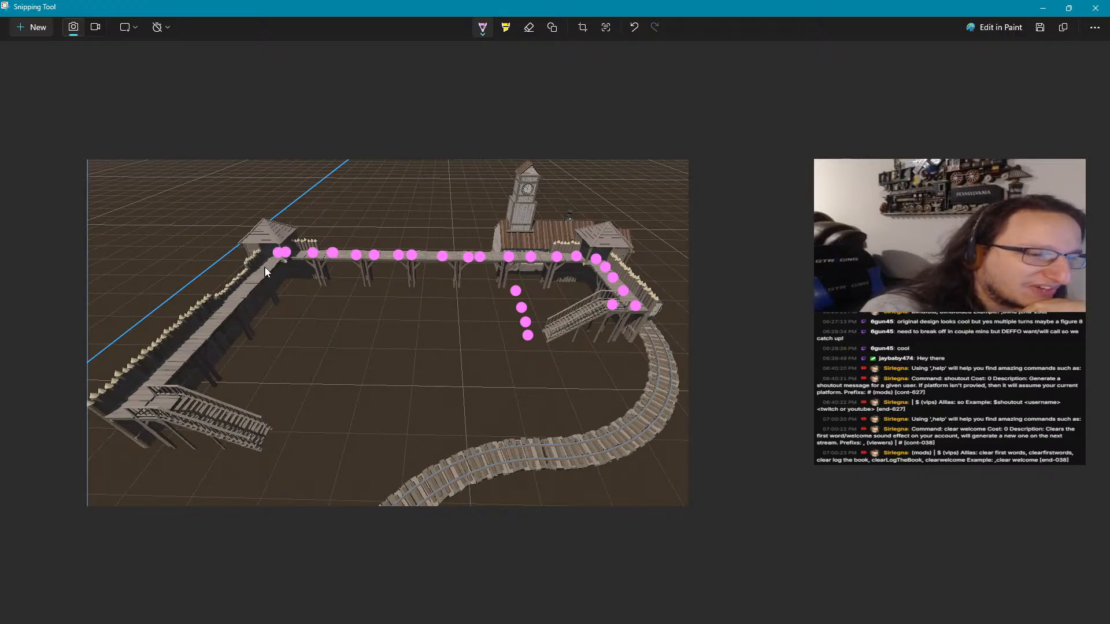
left_click(266, 267)
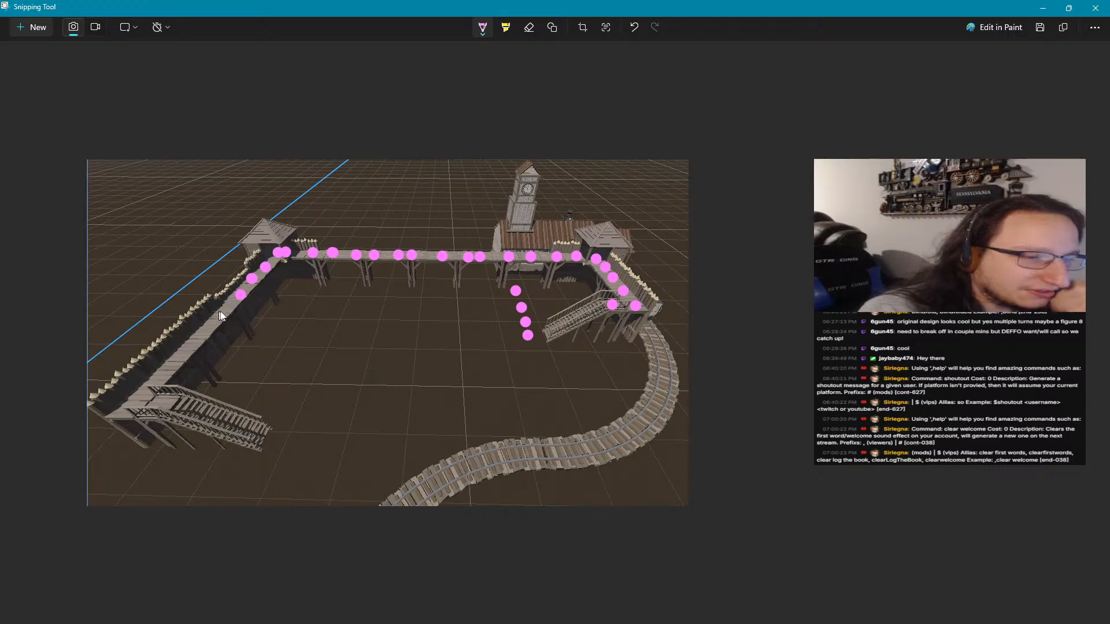
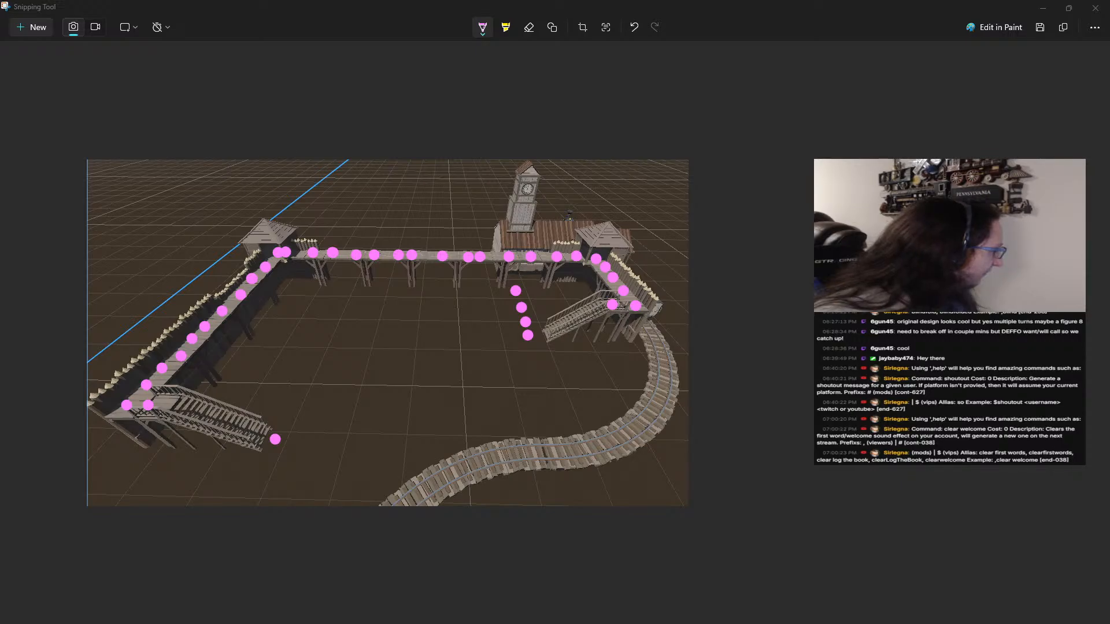
Switch to Synty Search in the browser, clear the keyword search and expand the POLYGON pack list
key("alt+Tab")
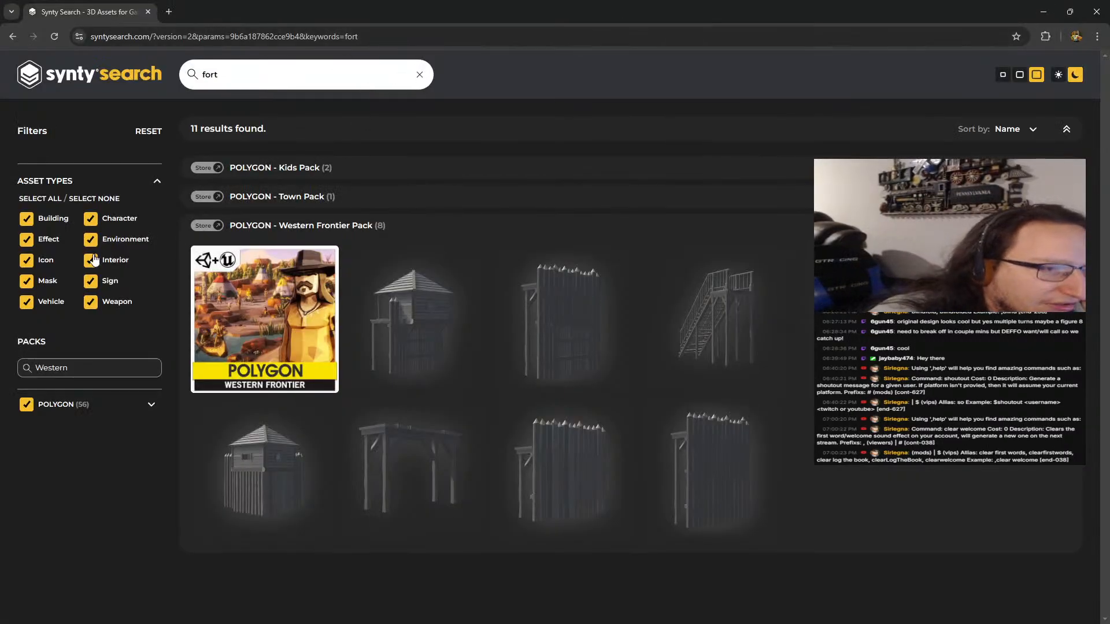
left_click(421, 74)
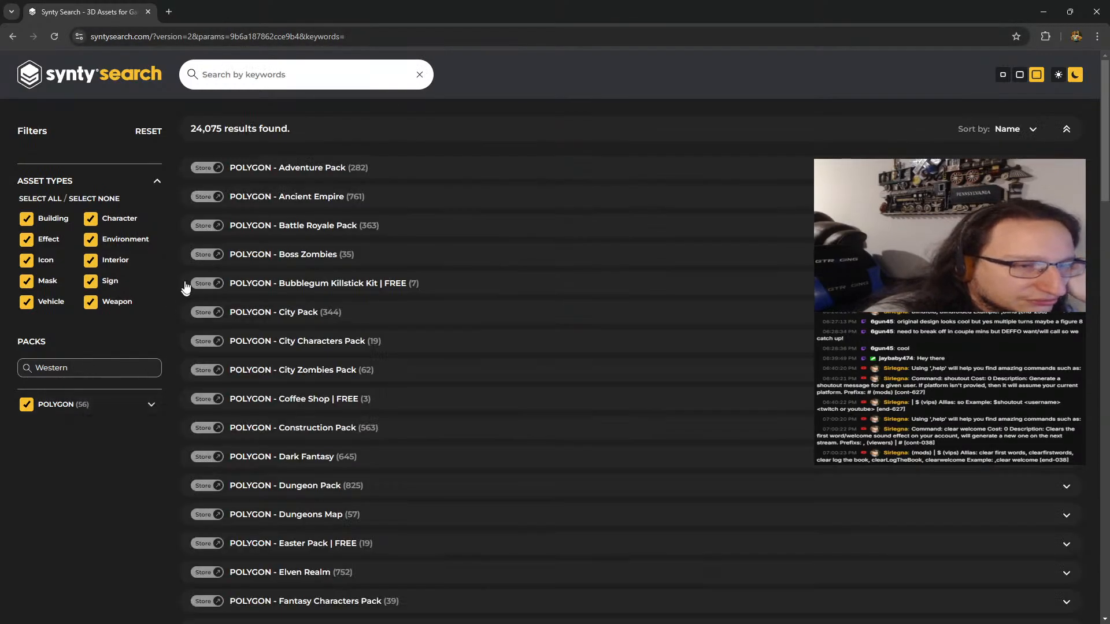
left_click(129, 371)
left_click(154, 407)
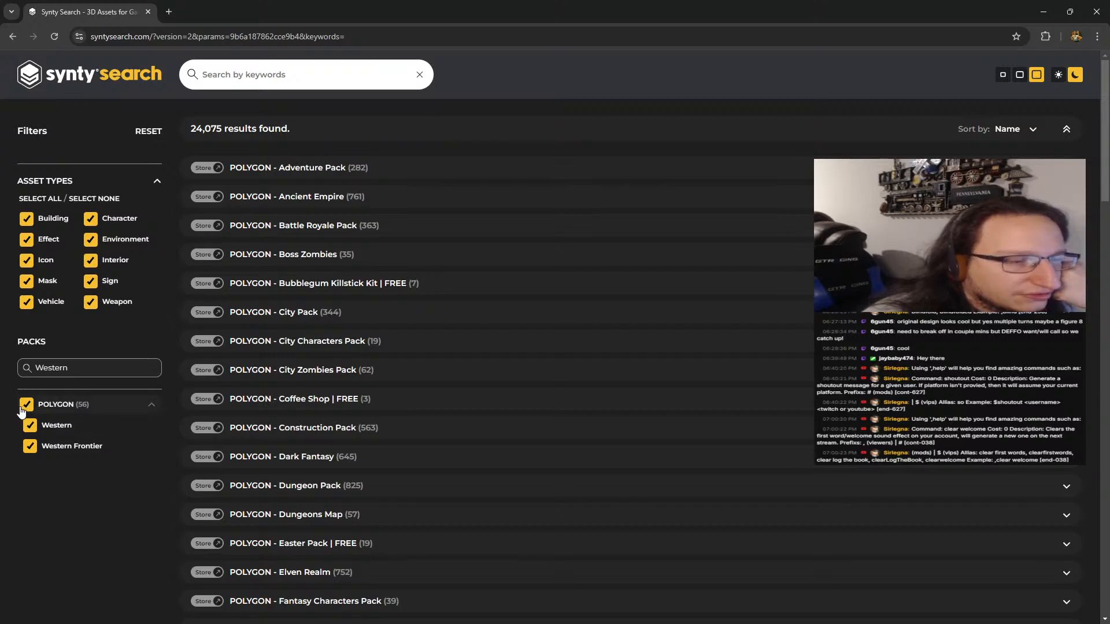
Reset the POLYGON pack selection and limit it to the packs matching "Western"
left_click_drag(72, 369, 20, 368)
key("ctrl+c")
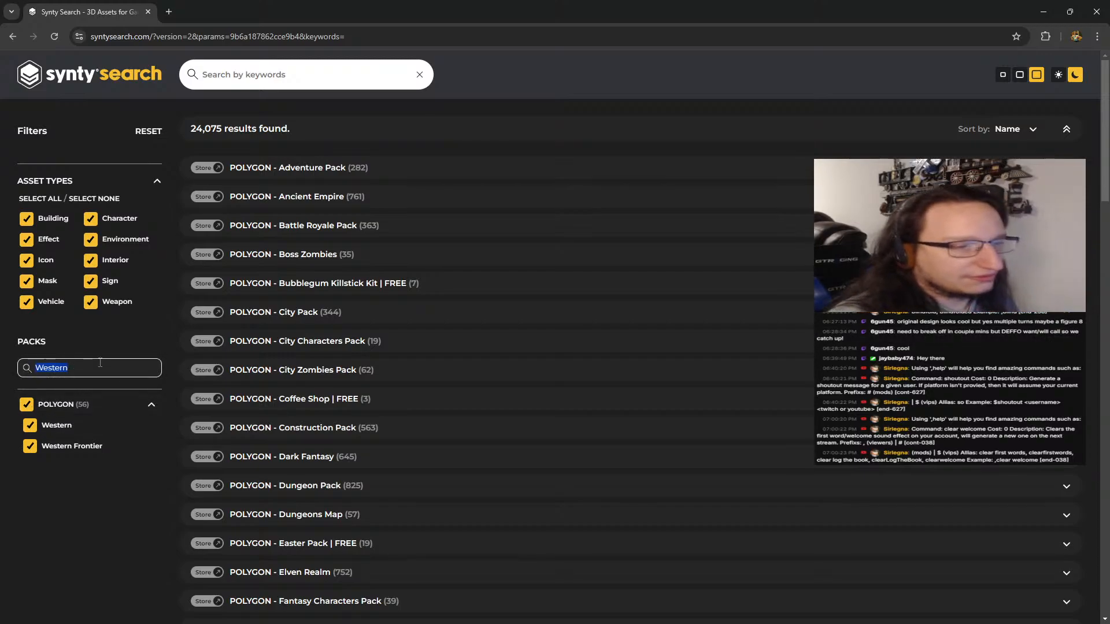
key("BackSpace")
left_click(23, 412)
left_click(45, 369)
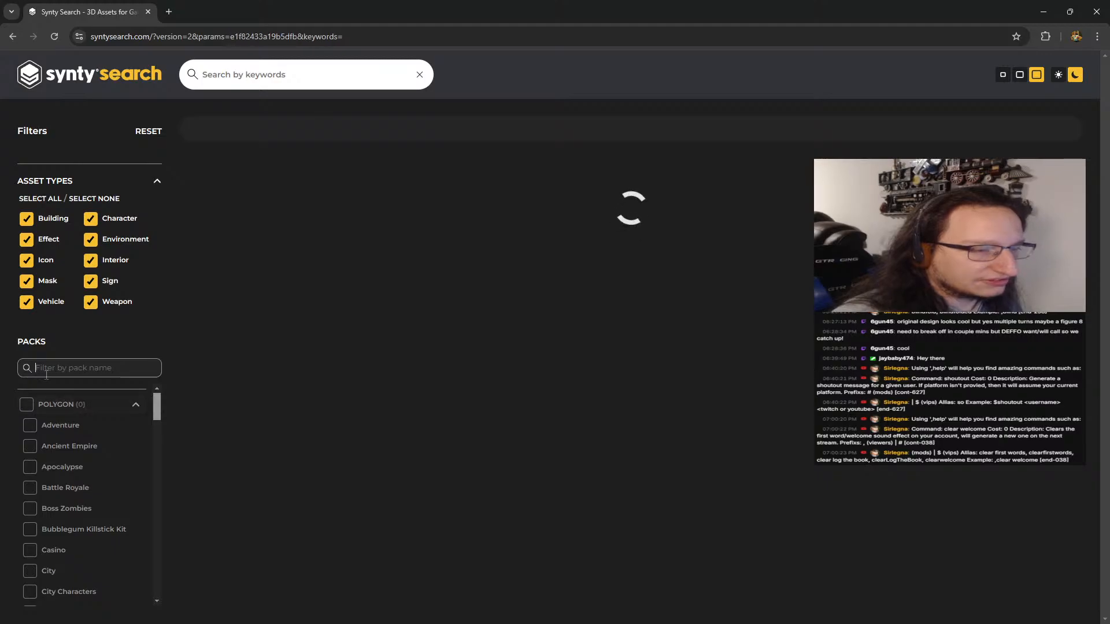
key("ctrl+v")
left_click(36, 408)
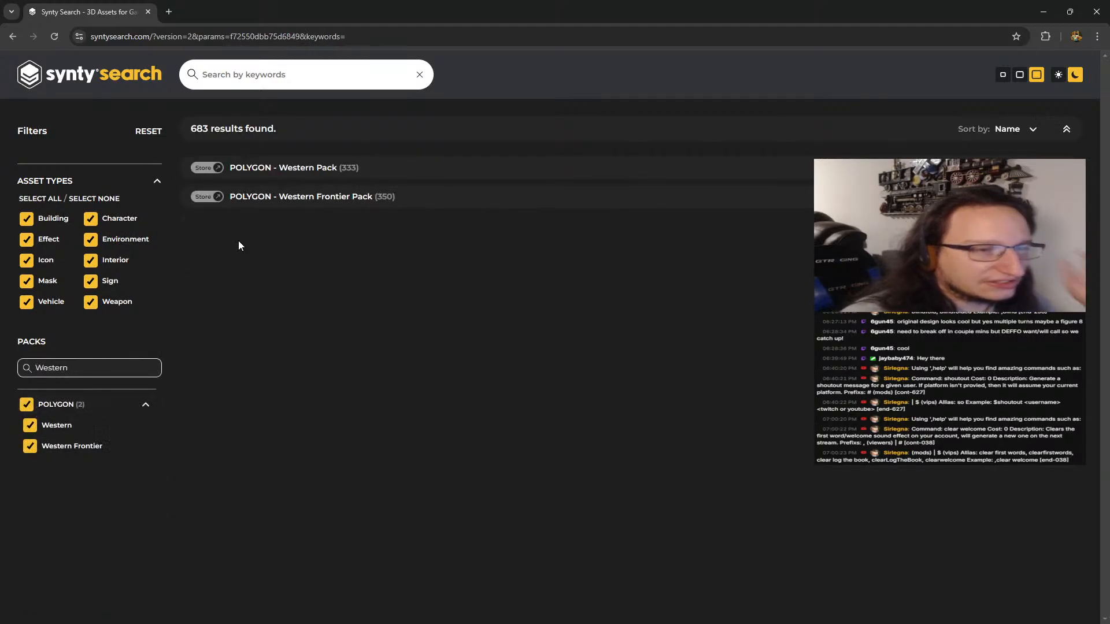
Exclude the Effect, Character, Icon and Weapon asset types from the results
left_click(27, 242)
left_click(91, 219)
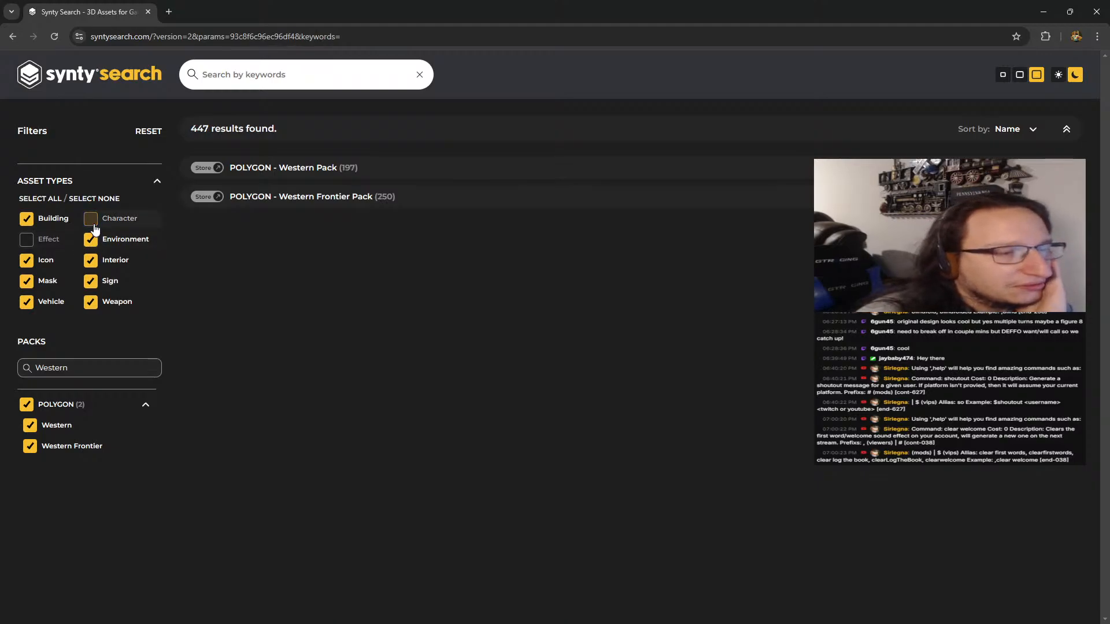
left_click(26, 260)
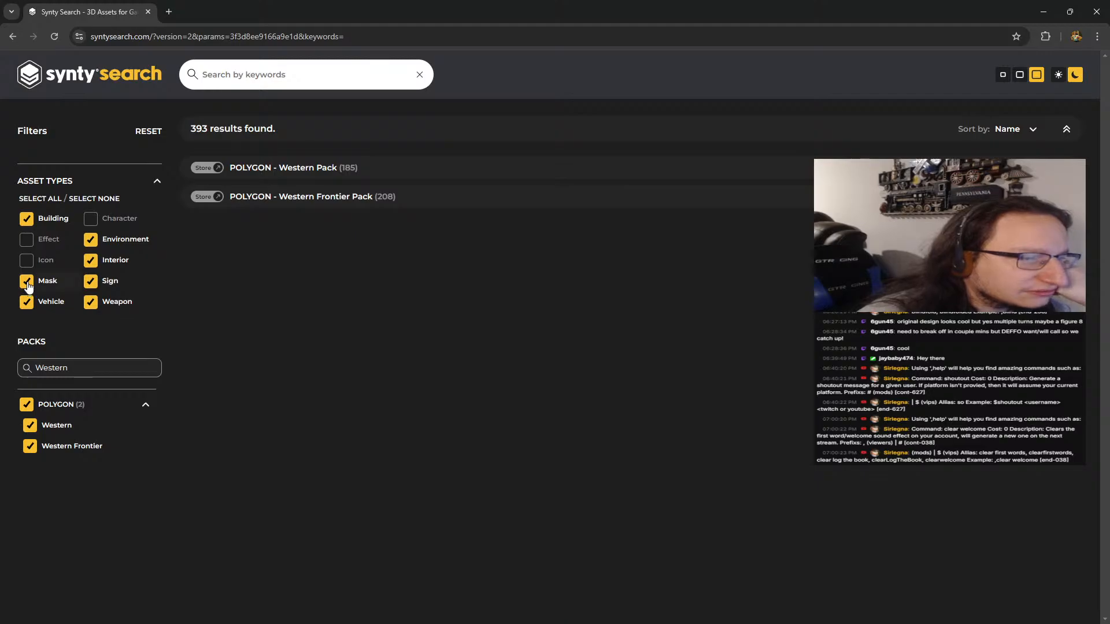
left_click(28, 284)
left_click(33, 282)
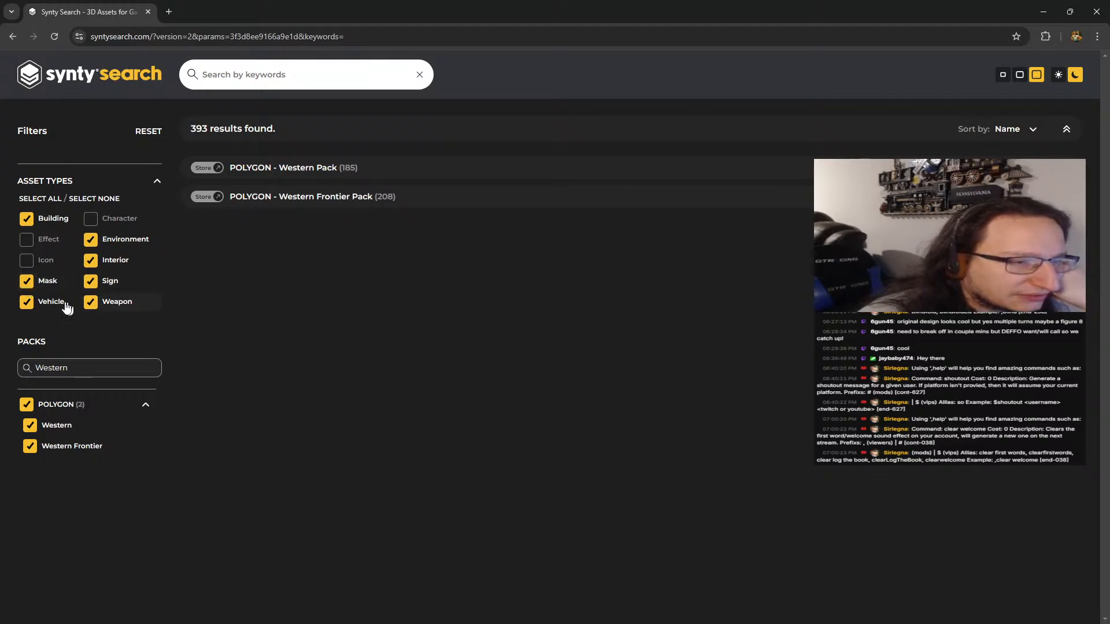
left_click(91, 303)
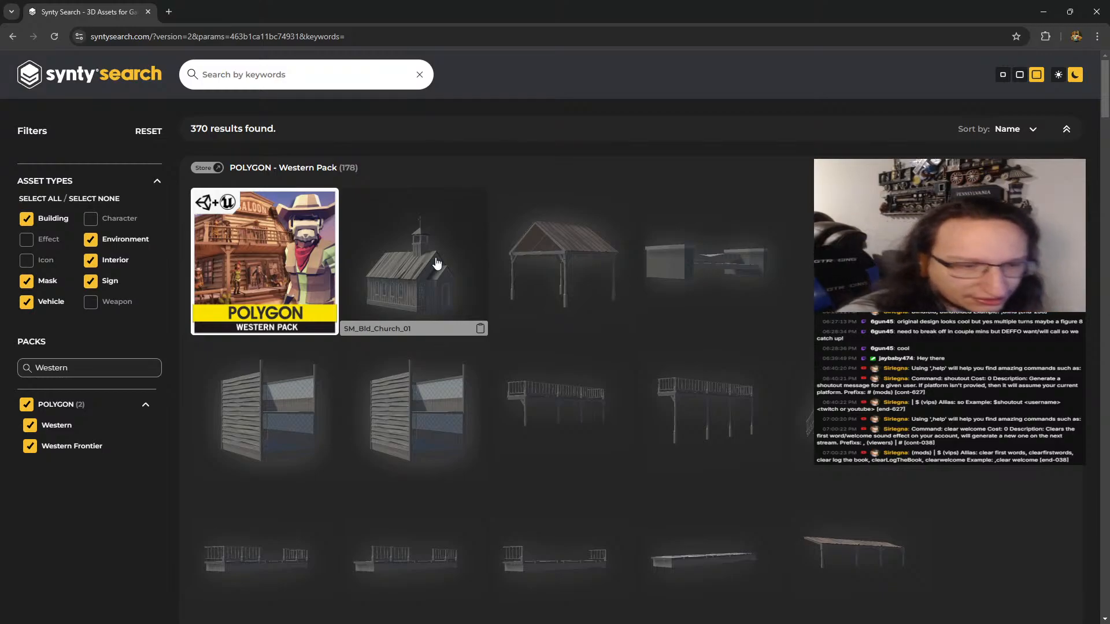
Inspect the details of the SM_Bld_Double_Preset_01 and SM_Bld_Double_Preset_02 buildings in the POLYGON Western Pack
scroll(431, 284, "down", 2)
scroll(426, 282, "down", 2)
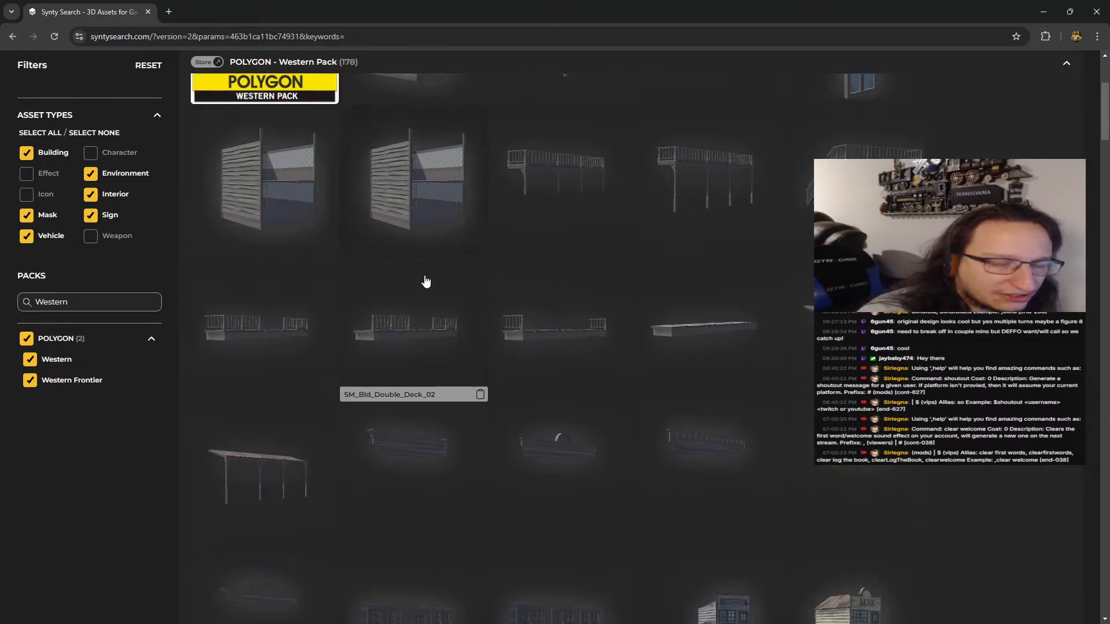
scroll(426, 281, "down", 5)
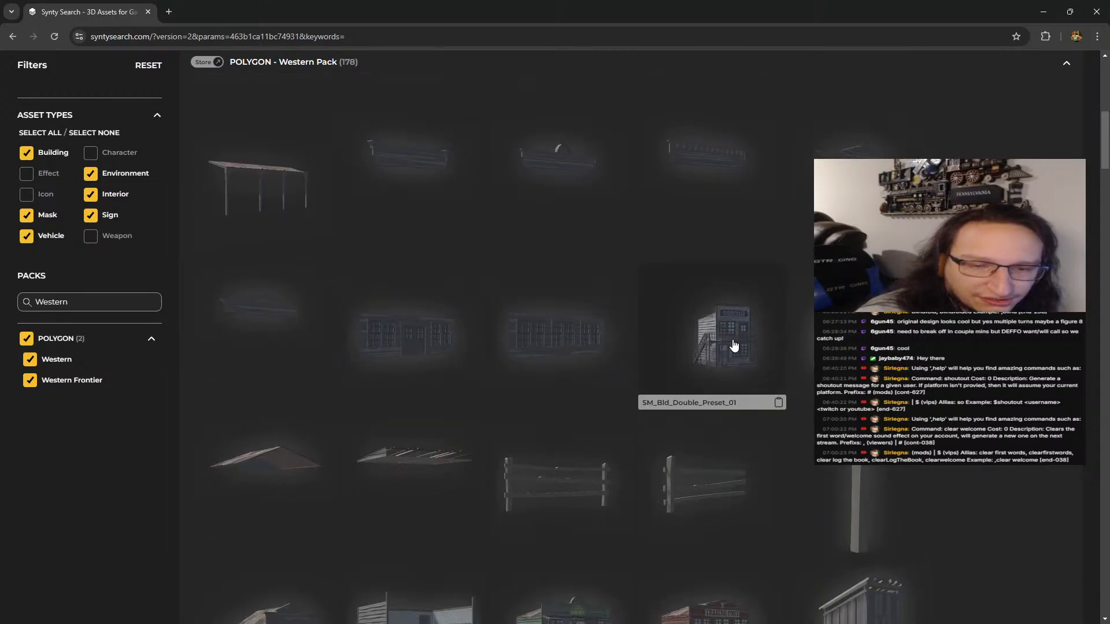
left_click(734, 345)
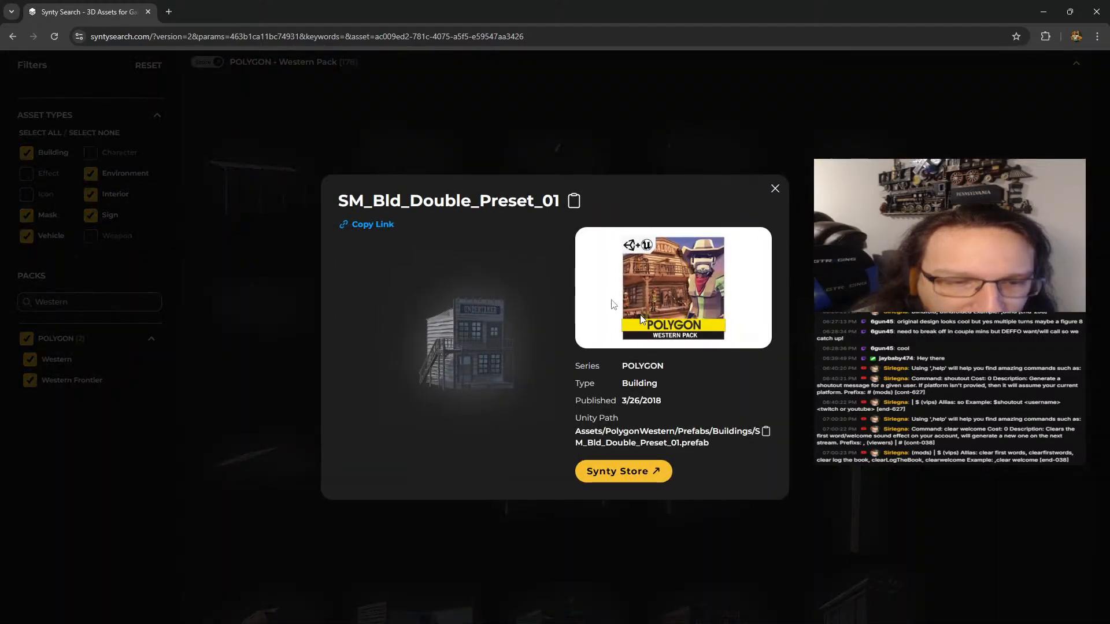
left_click(775, 189)
left_click(699, 321)
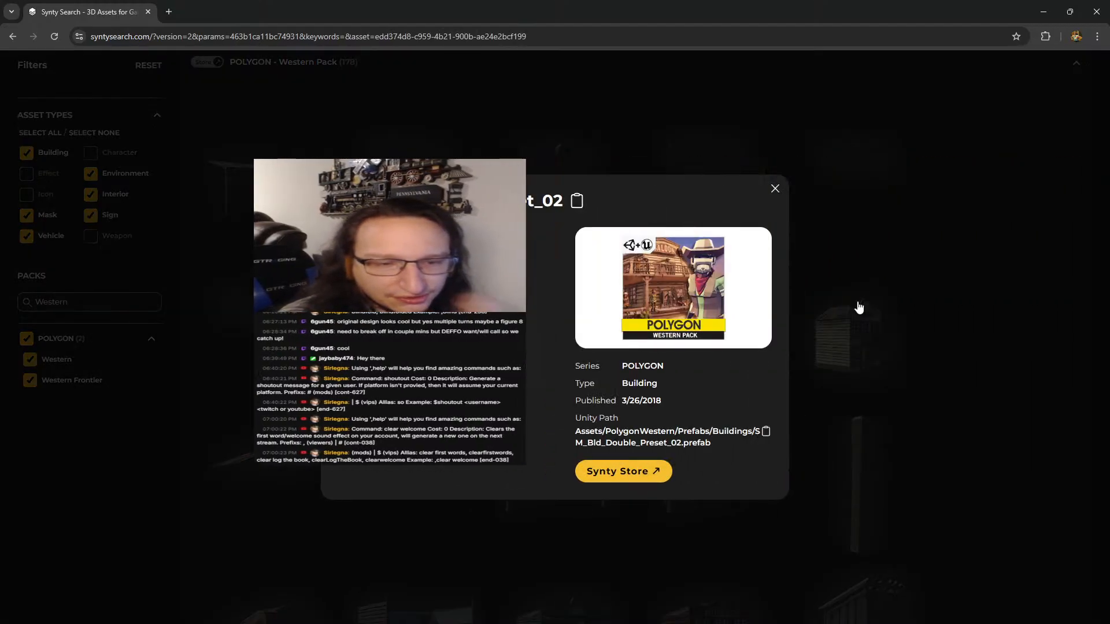
left_click(774, 190)
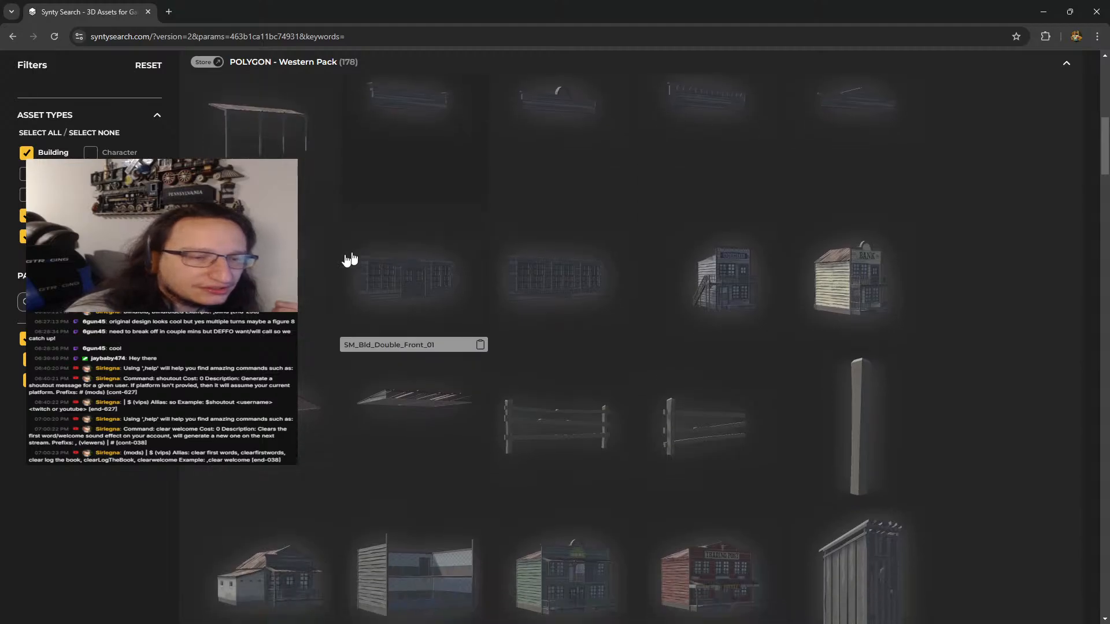
Inspect the details of the SM_Bld_Jail_01, SM_Bld_Large_Preset_01 and SM_Bld_Large_Preset_02 buildings
scroll(312, 280, "down", 2)
left_click(409, 340)
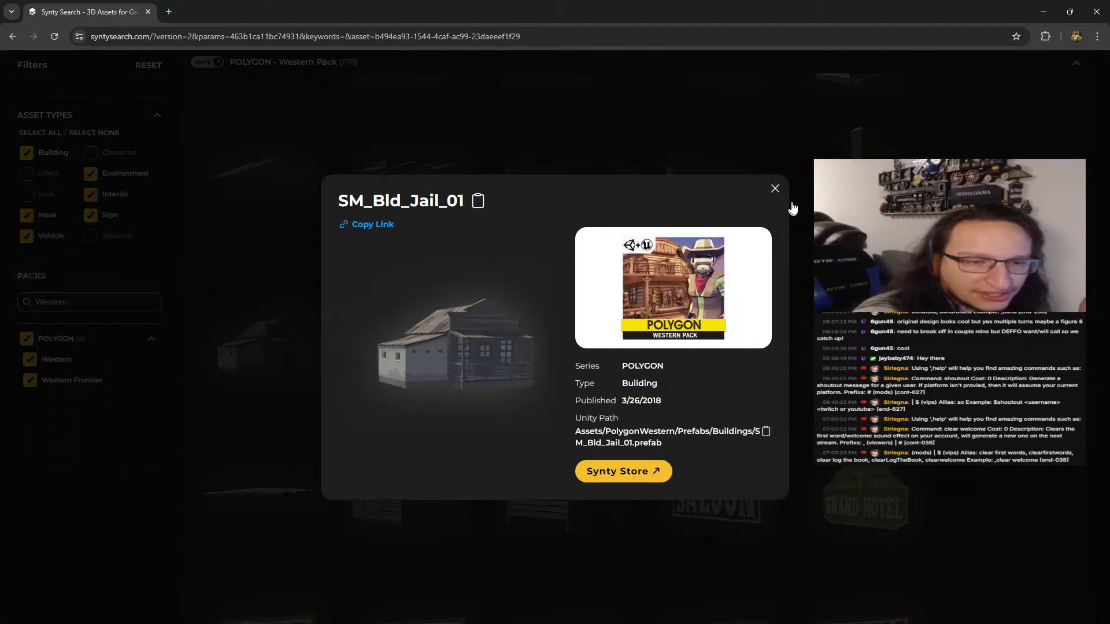
left_click(775, 189)
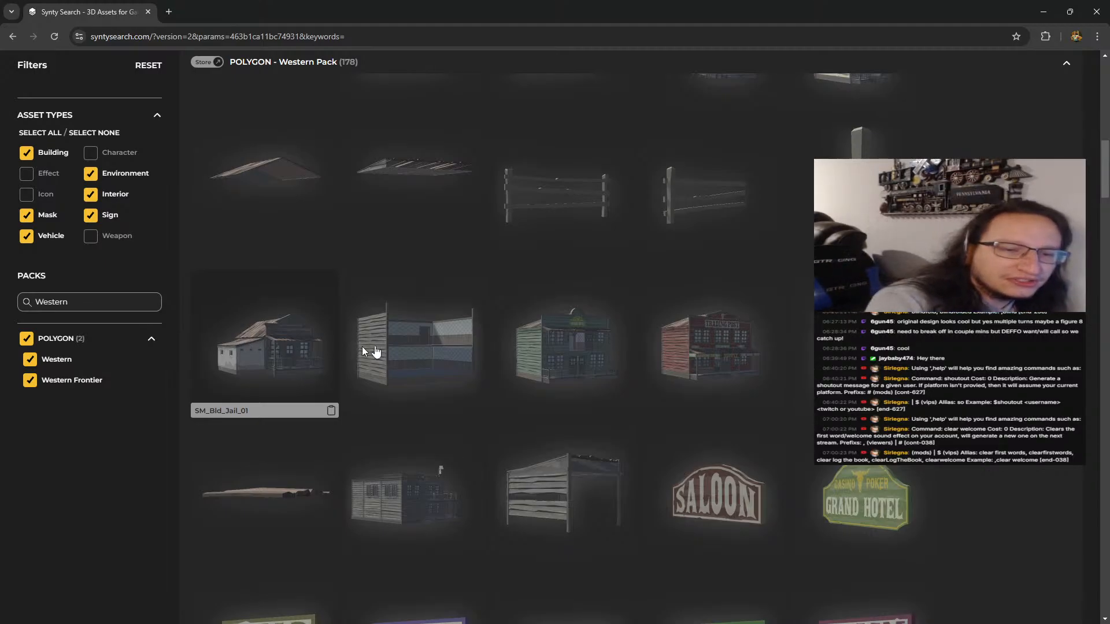
left_click(600, 347)
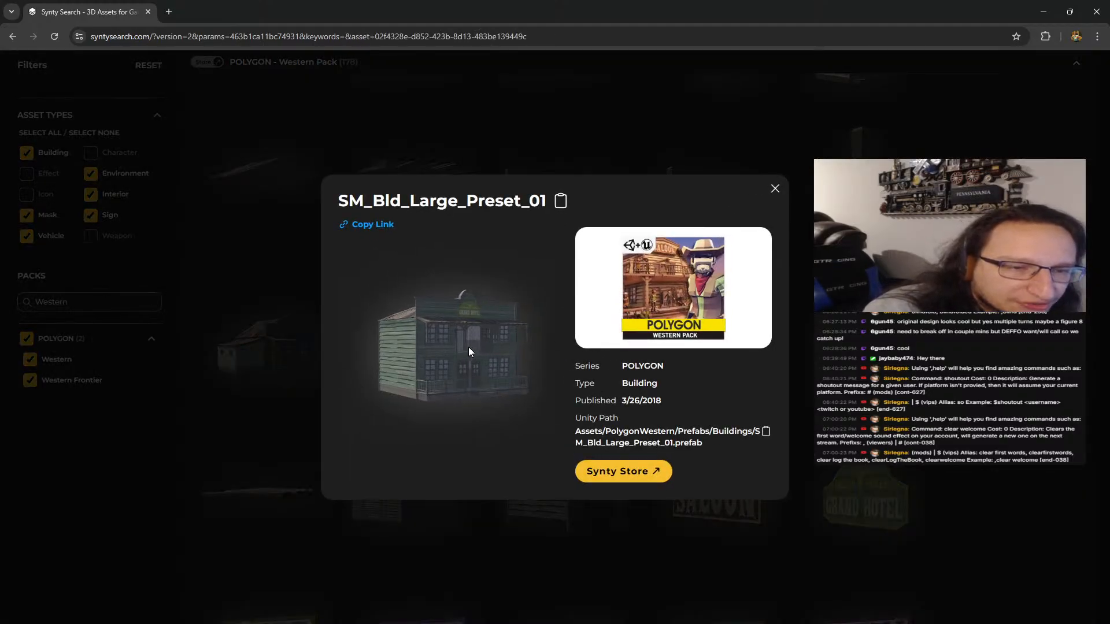
left_click(774, 191)
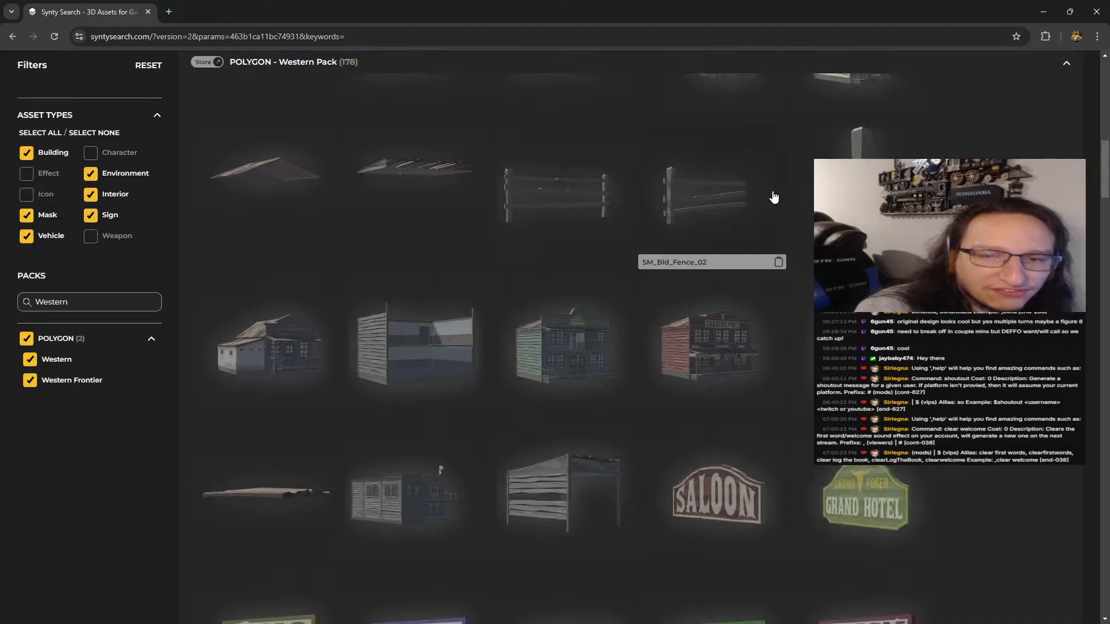
left_click(712, 356)
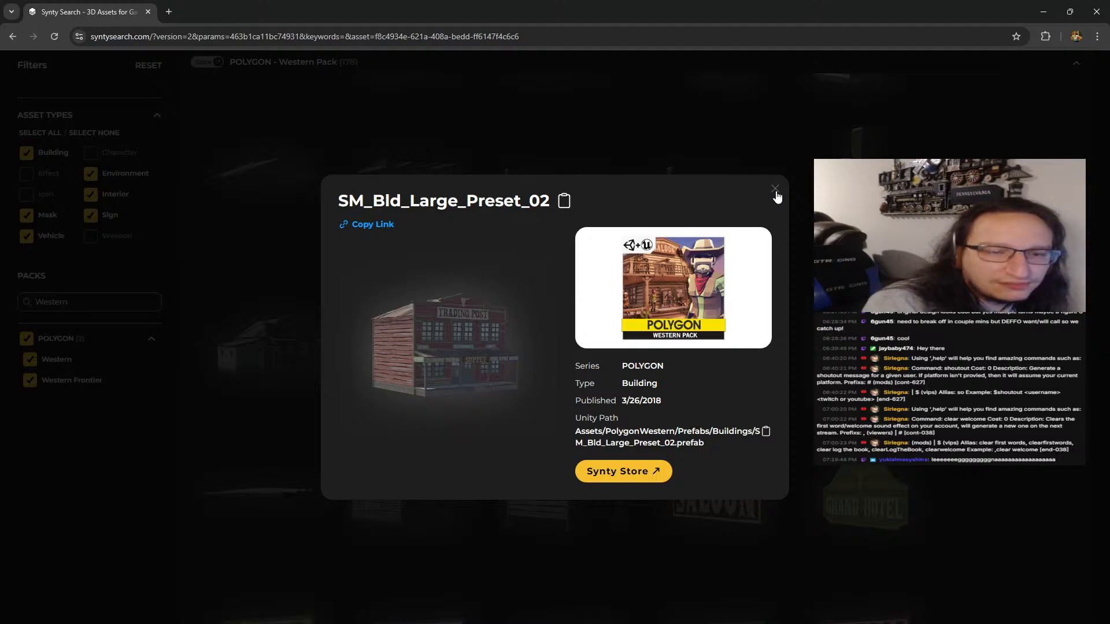
left_click(775, 191)
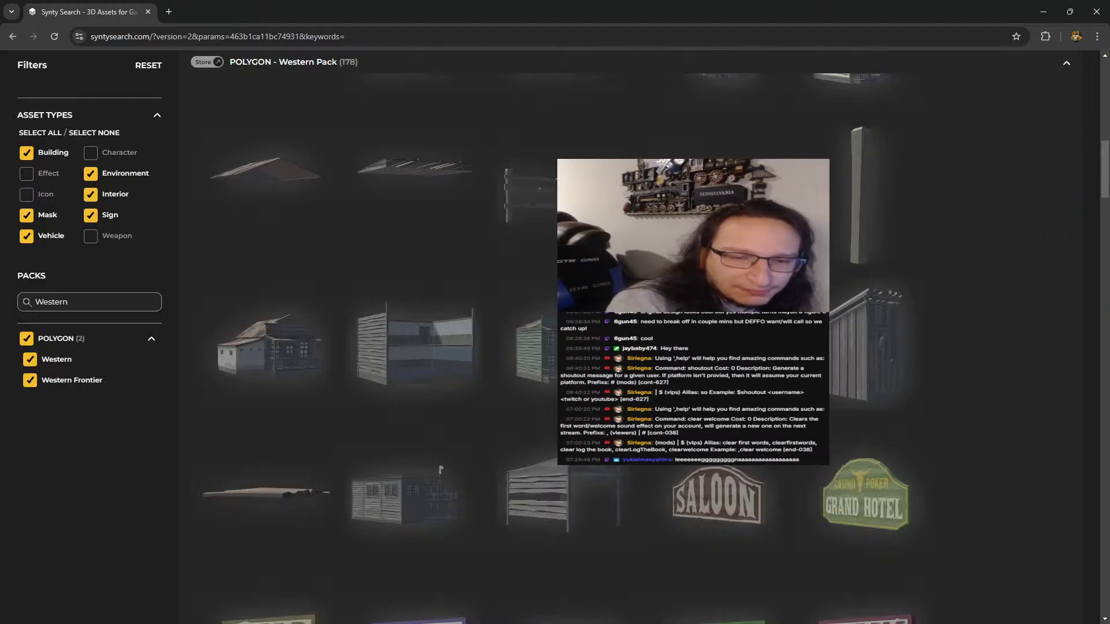
Copy the asset name of the bank building, SM_Bld_Double_Preset_02, and close its details
scroll(758, 357, "up", 1)
scroll(757, 358, "up", 3)
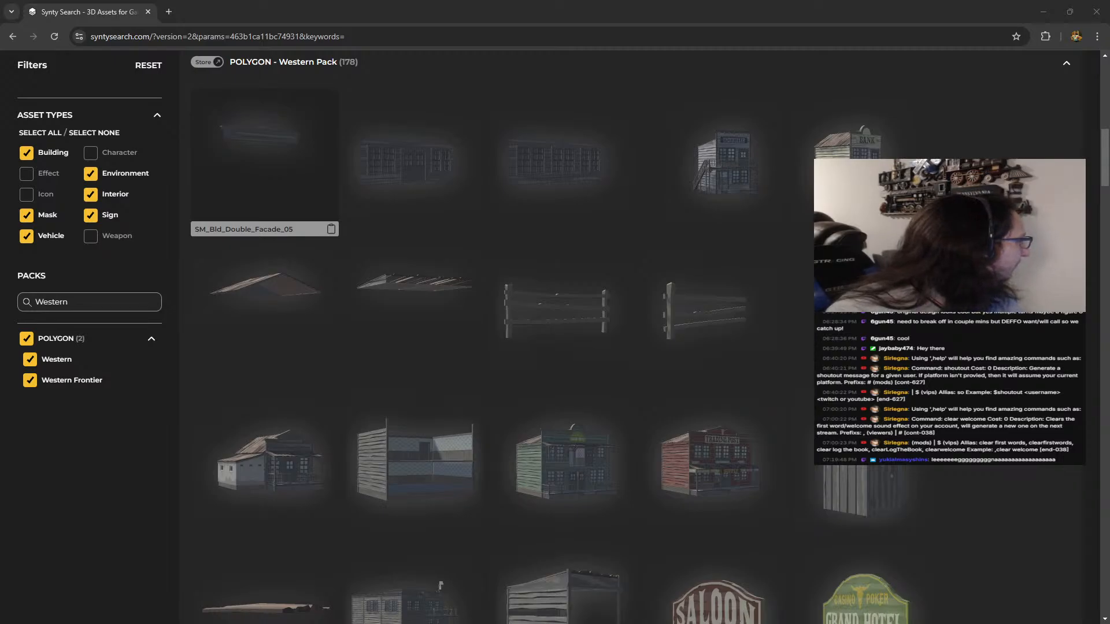
left_click_drag(0, 136, 241, 104)
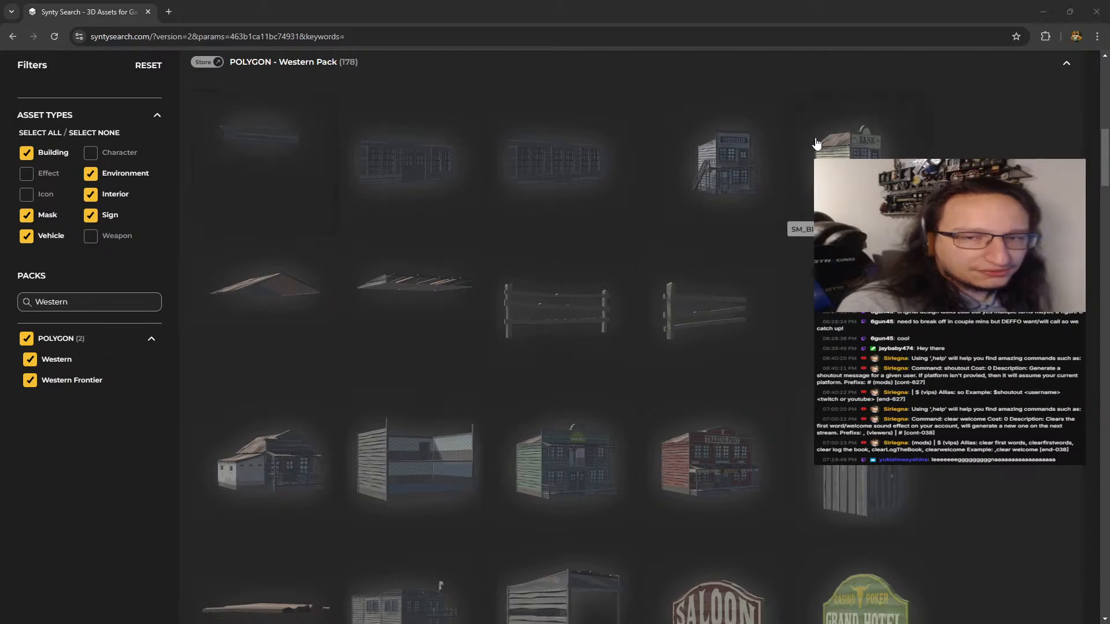
scroll(814, 146, "up", 3)
scroll(767, 318, "down", 2)
left_click(865, 208)
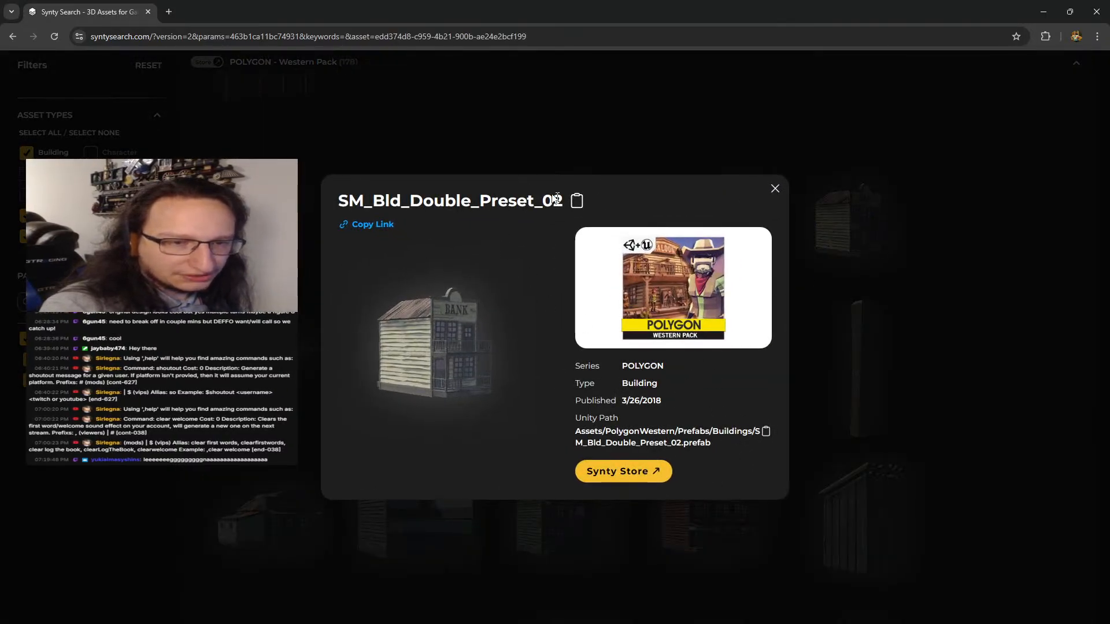
left_click(577, 201)
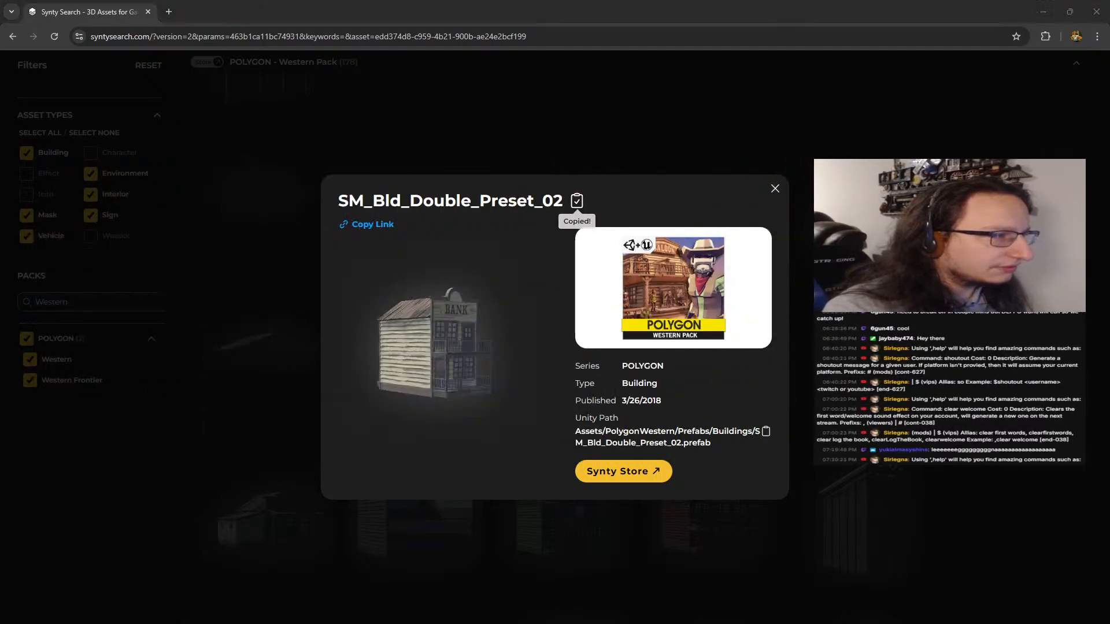
left_click(598, 105)
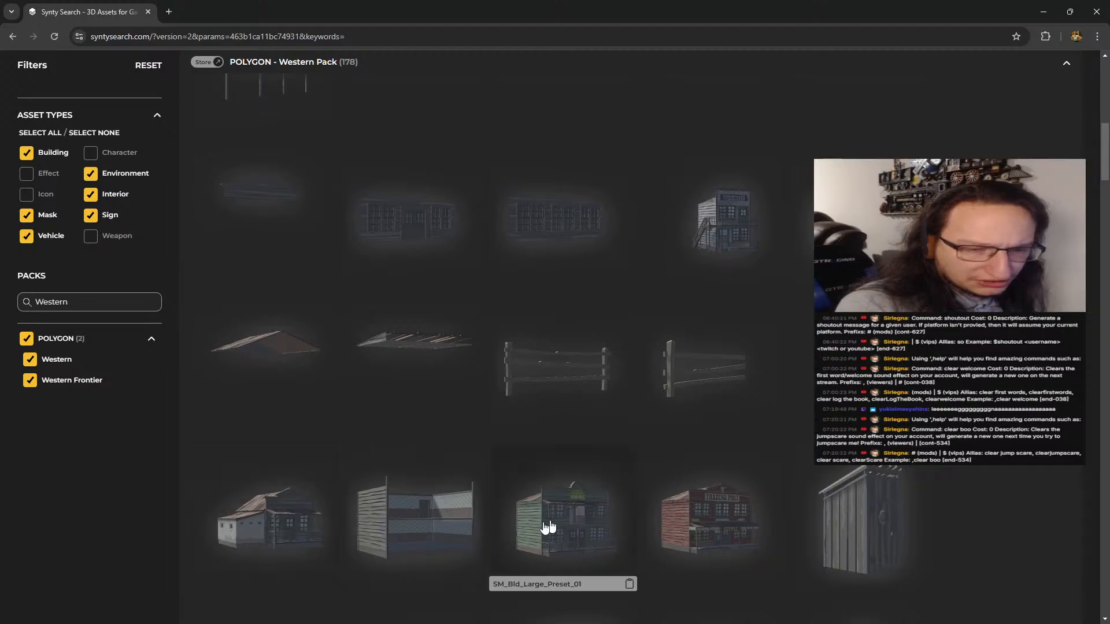
Copy the asset name of the jail building, SM_Bld_Jail_01, and close its details
left_click(280, 532)
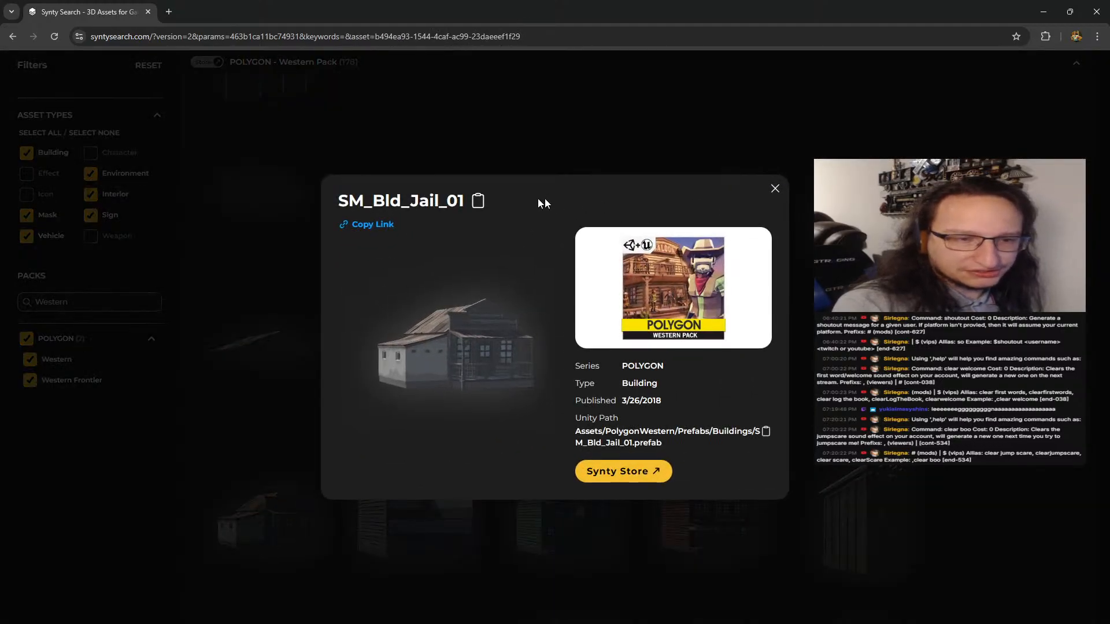
left_click(479, 201)
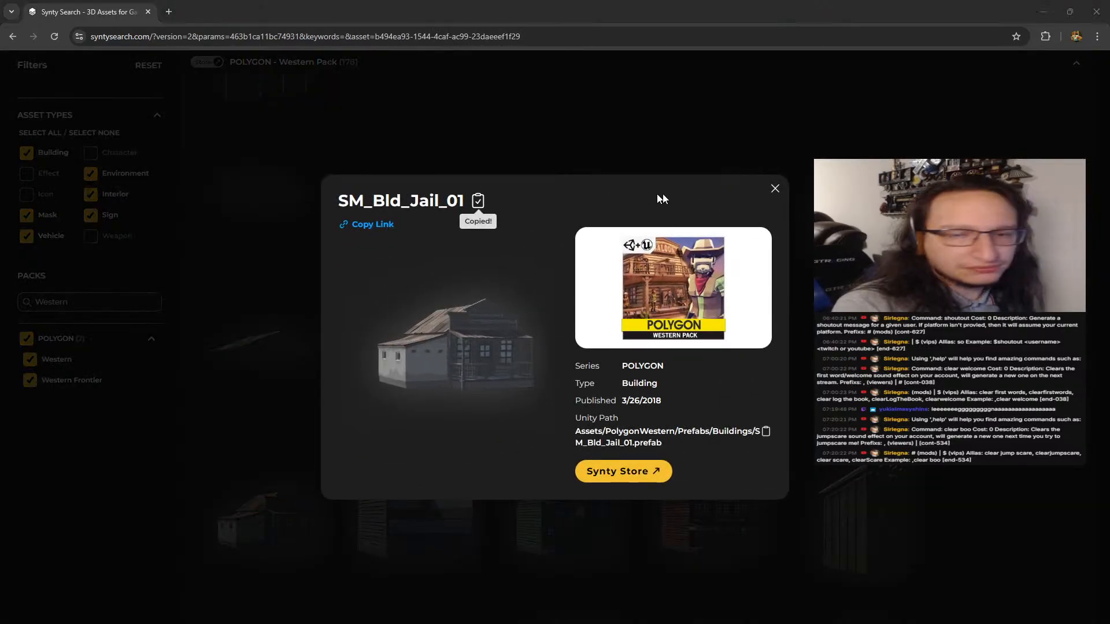
left_click(773, 189)
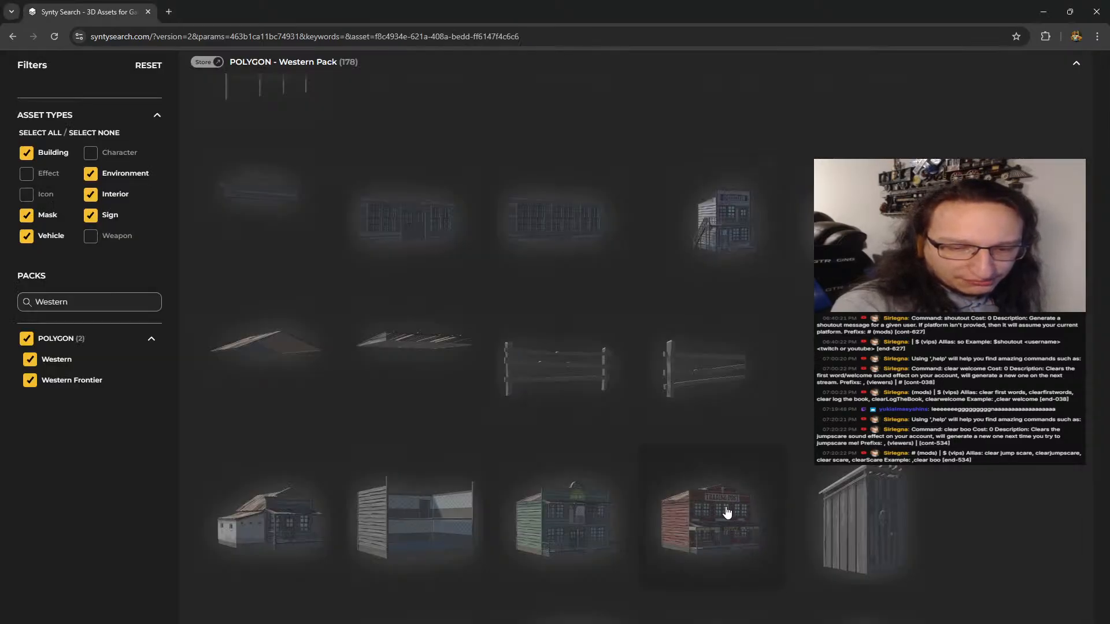
Copy the asset name of the trading post building, SM_Bld_Large_Preset_02, and close its details
left_click(727, 512)
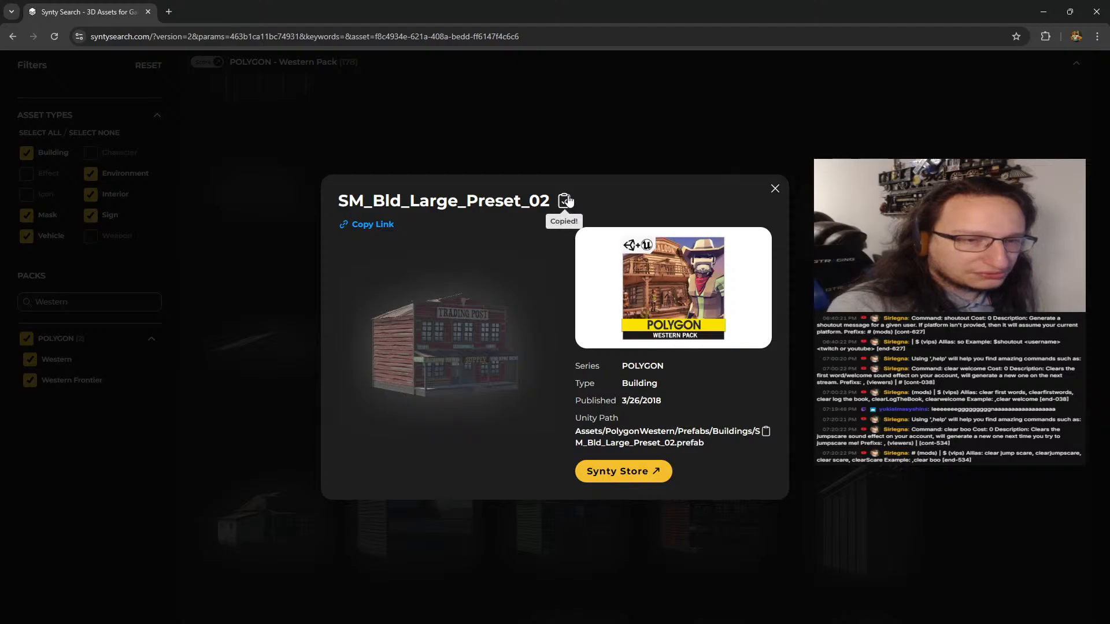
left_click(563, 201)
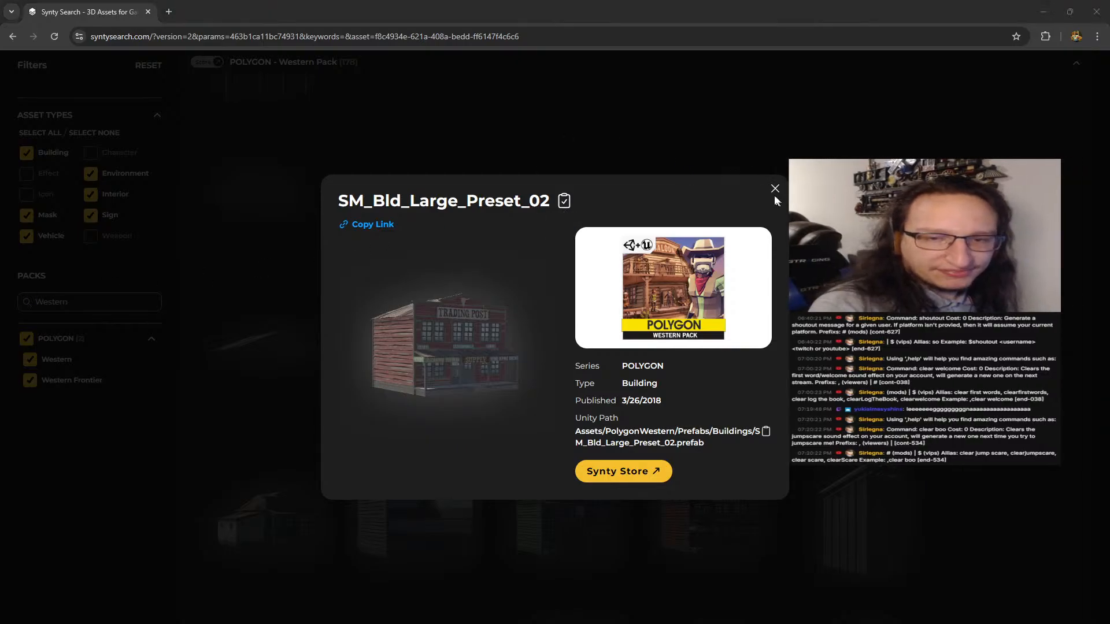
left_click(775, 191)
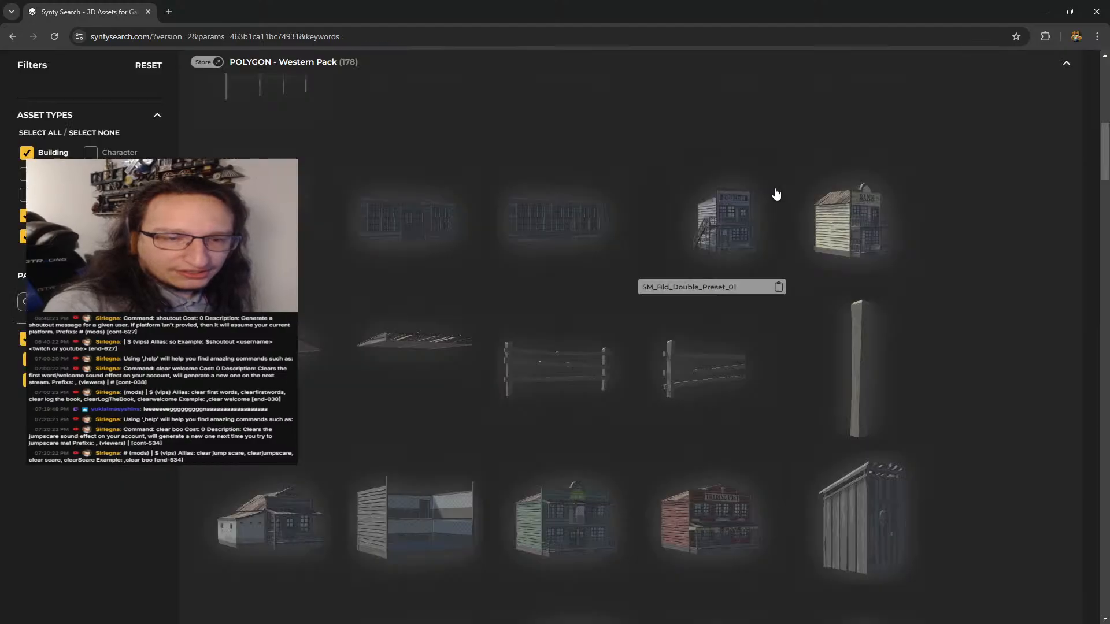
Browse the rest of the POLYGON Western Pack, from the building presets through signs and scenery to the railway vehicles, for more suitable assets
scroll(335, 431, "down", 2)
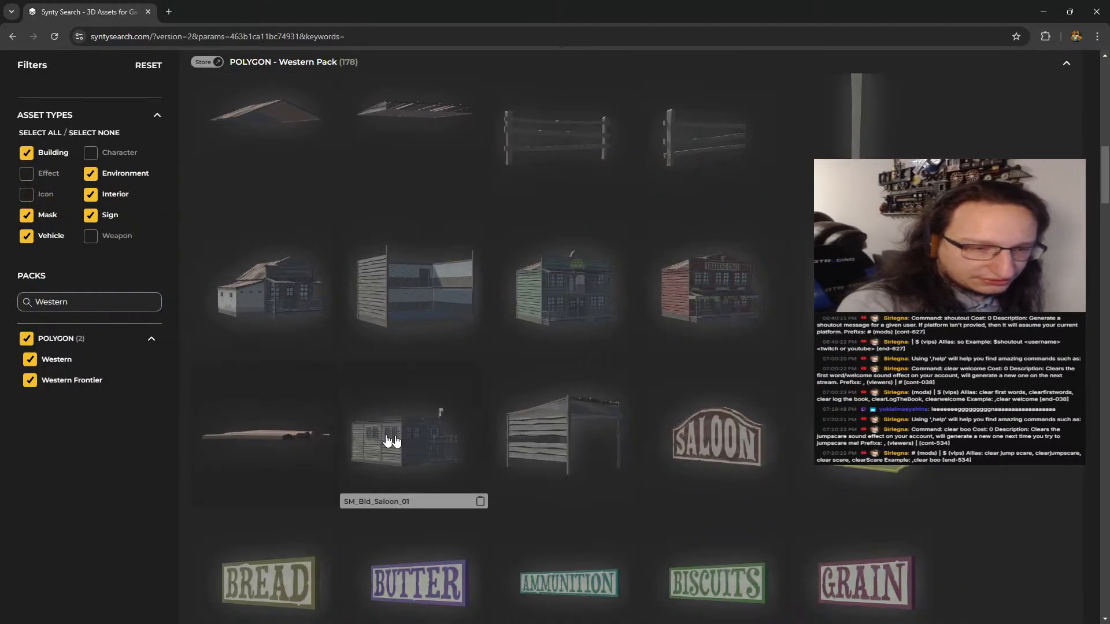
scroll(398, 441, "down", 8)
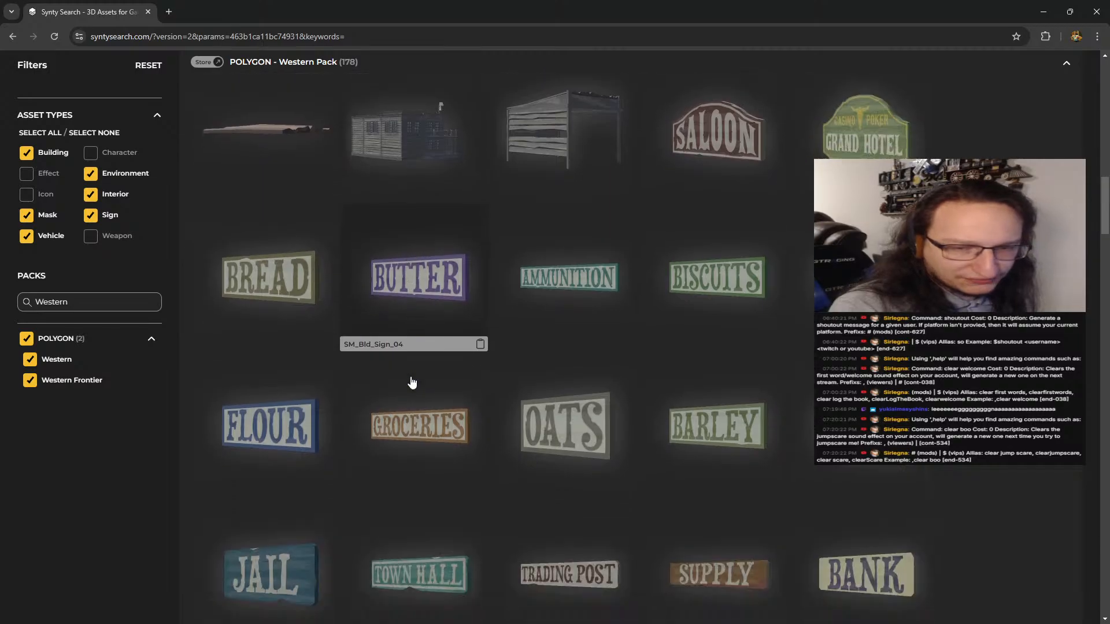
scroll(409, 382, "up", 4)
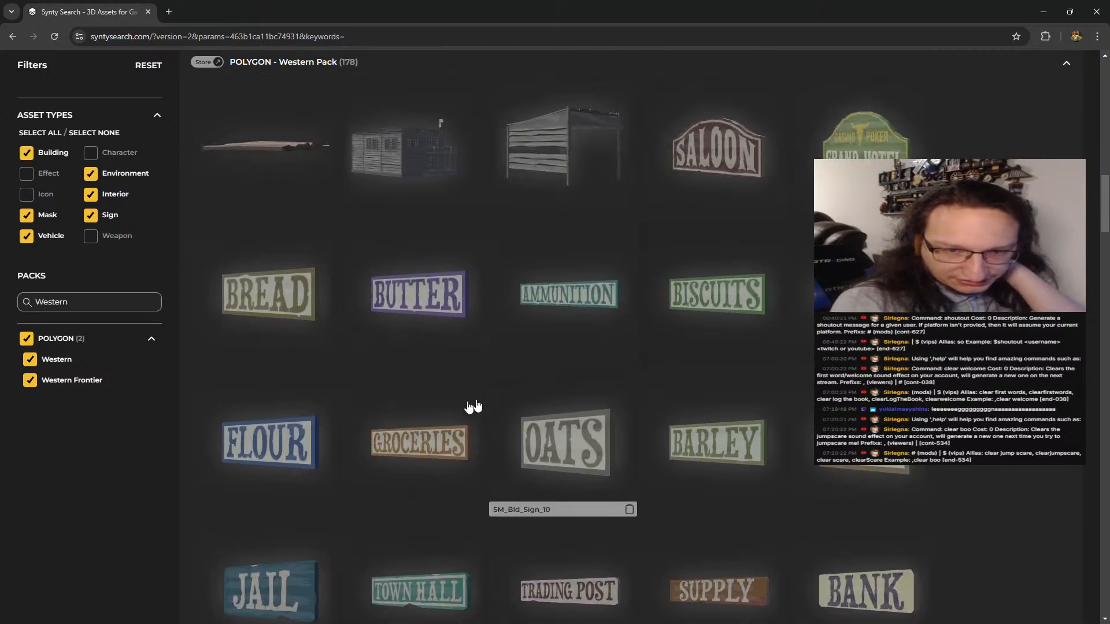
scroll(424, 428, "down", 2)
scroll(575, 360, "down", 5)
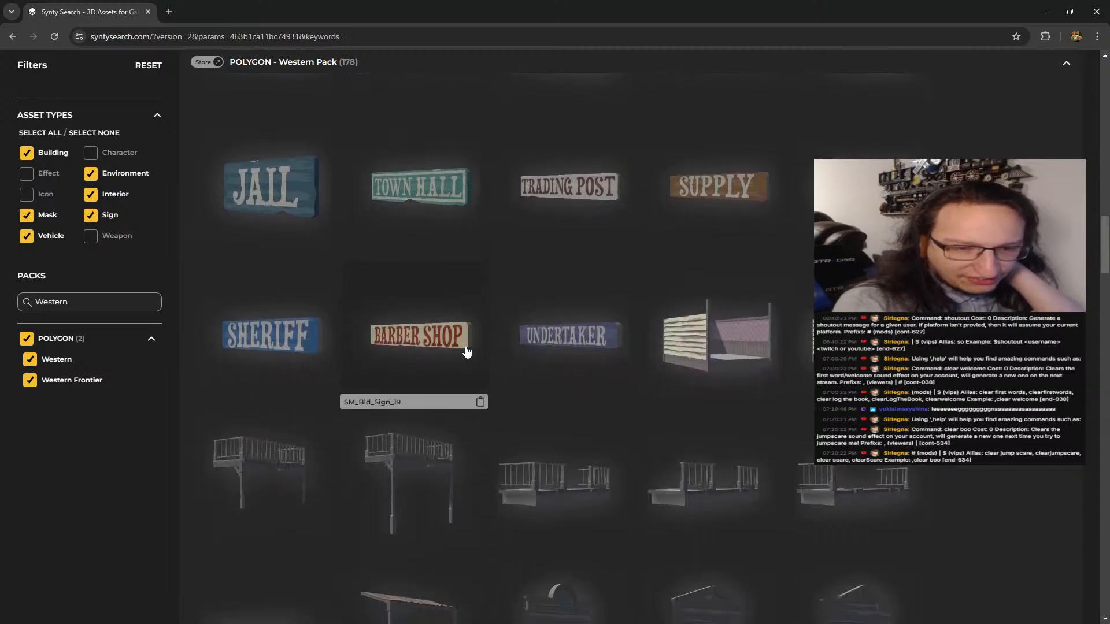
scroll(687, 300, "down", 8)
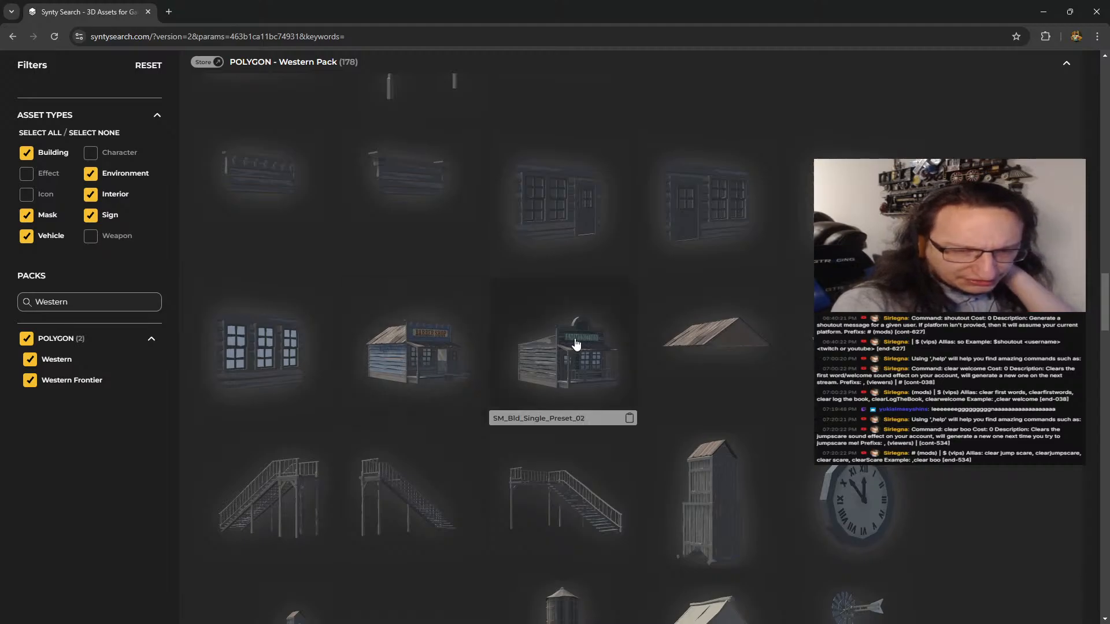
scroll(576, 345, "down", 4)
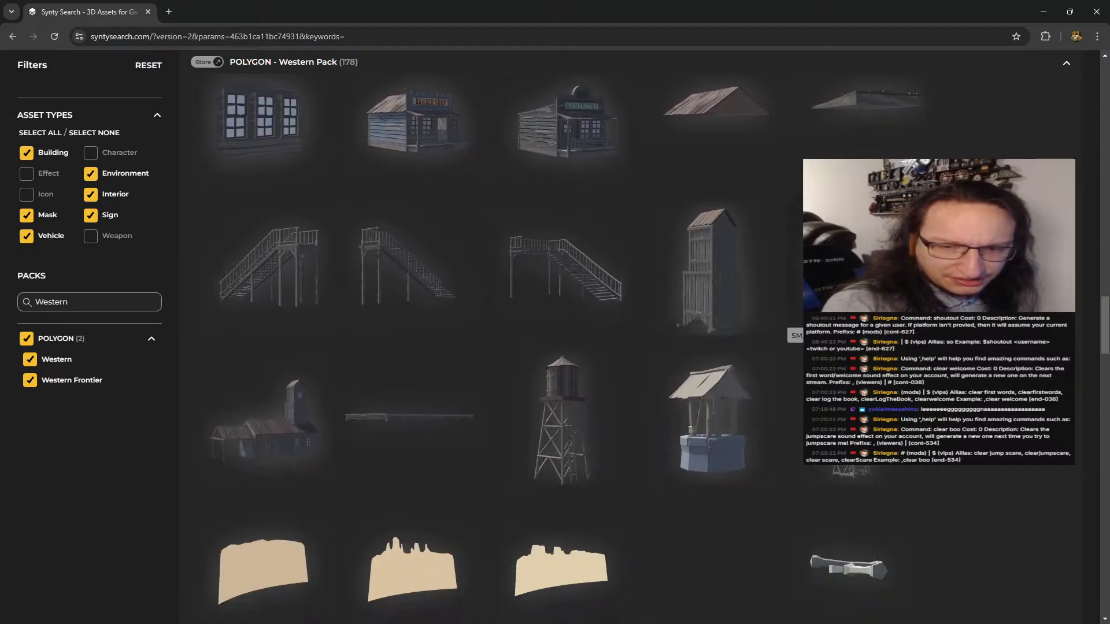
scroll(439, 381, "down", 2)
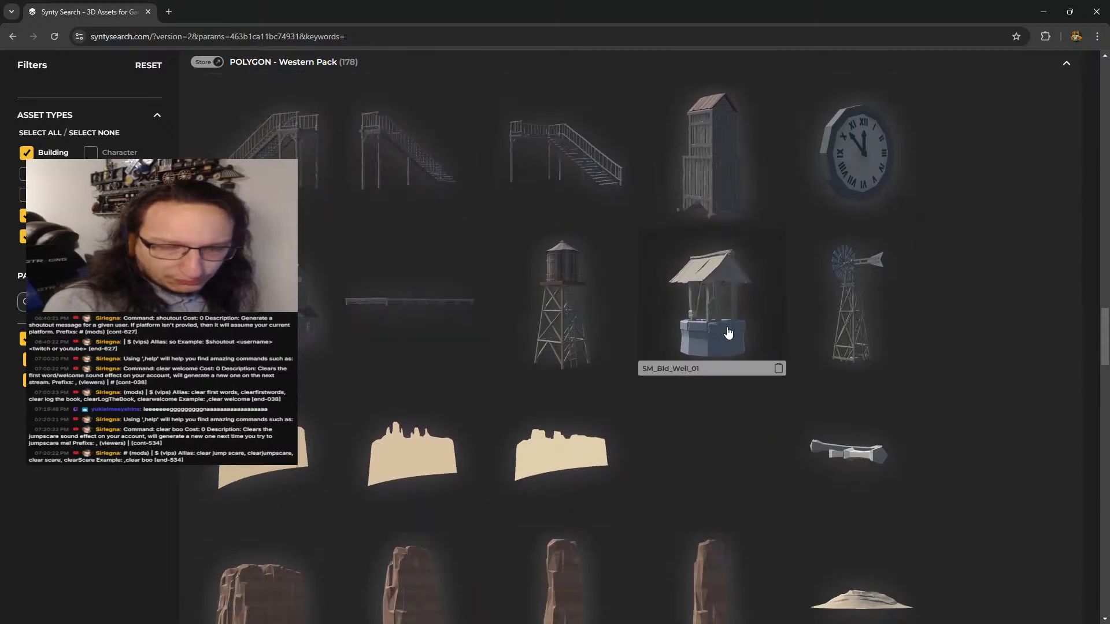
scroll(591, 330, "down", 6)
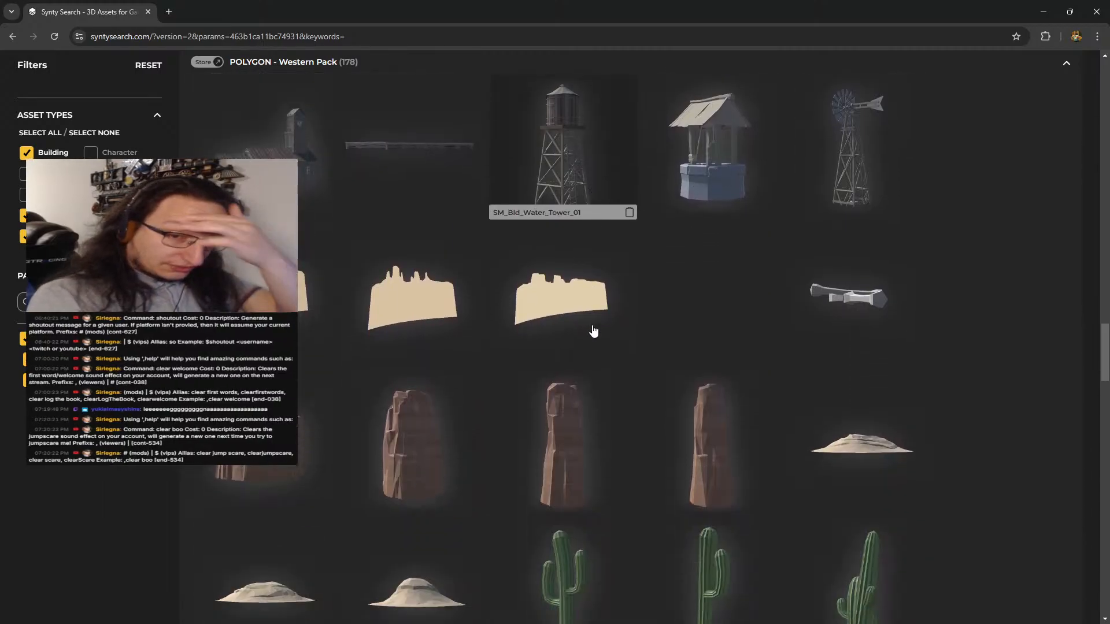
scroll(594, 330, "down", 18)
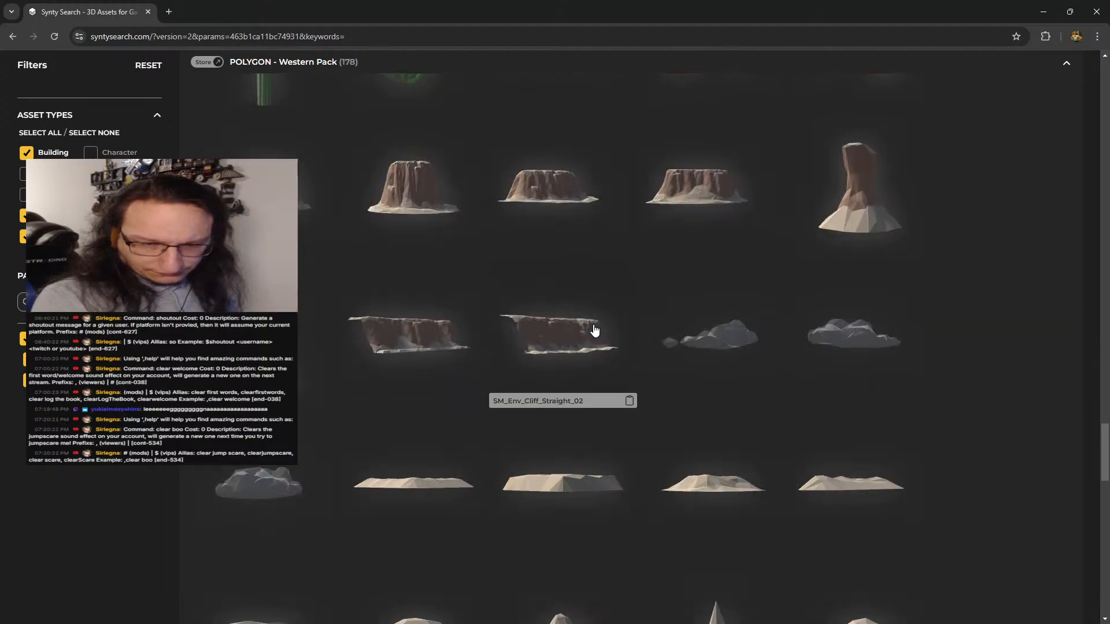
scroll(621, 333, "down", 2)
scroll(619, 330, "up", 5)
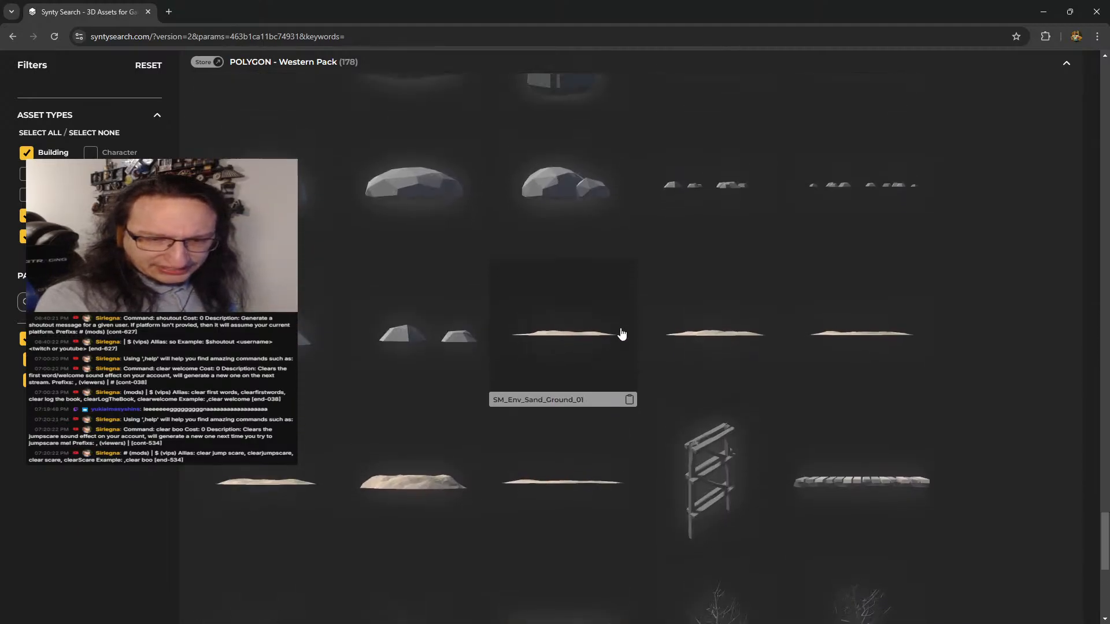
scroll(695, 282, "down", 13)
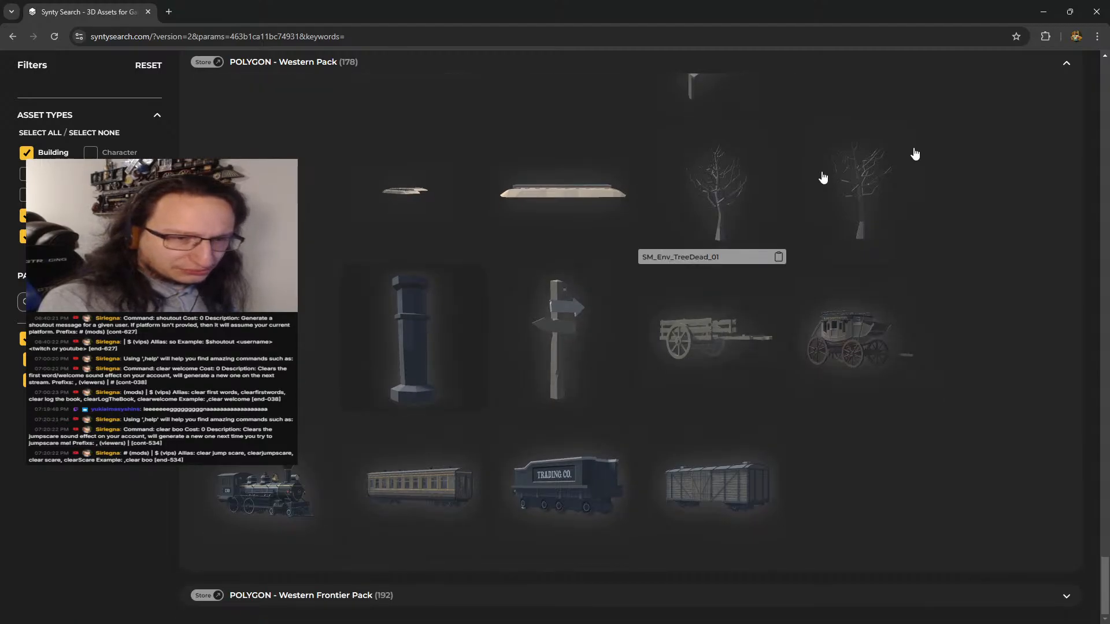
Switch to the annotated fort screenshot in Snipping Tool and place the notes window with the copied asset names over its lower-left part
left_click(1048, 12)
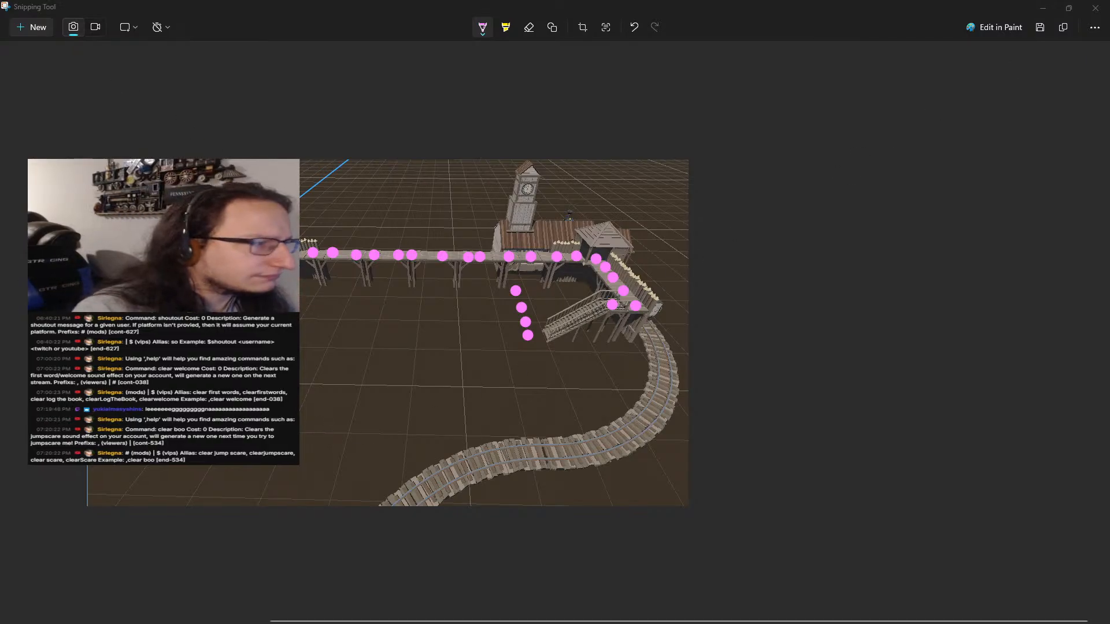
left_click_drag(0, 222, 327, 485)
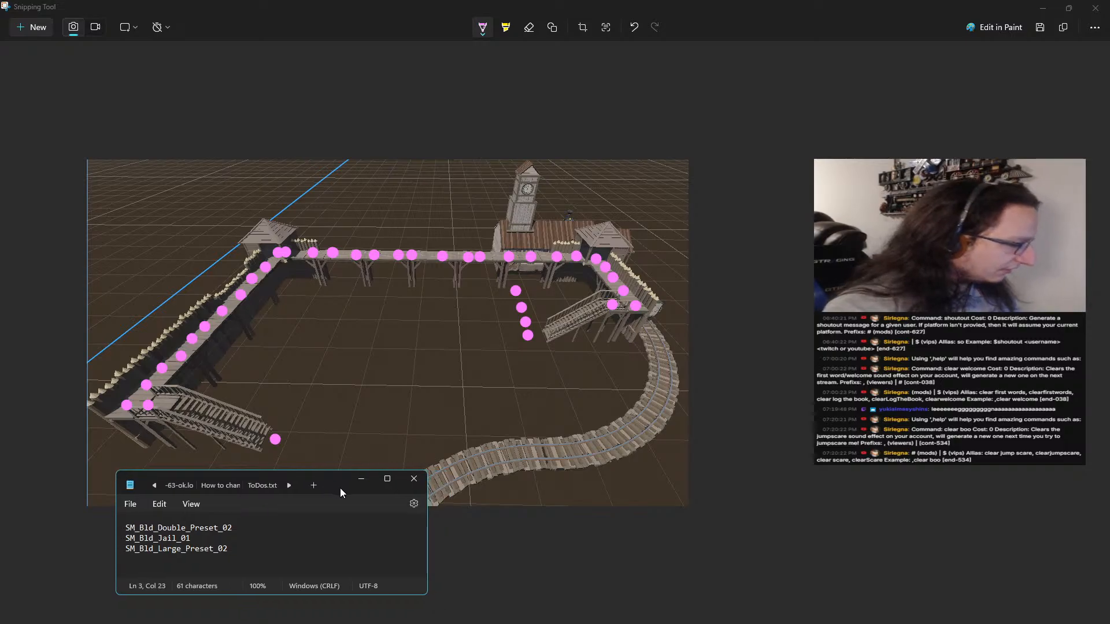
key("alt")
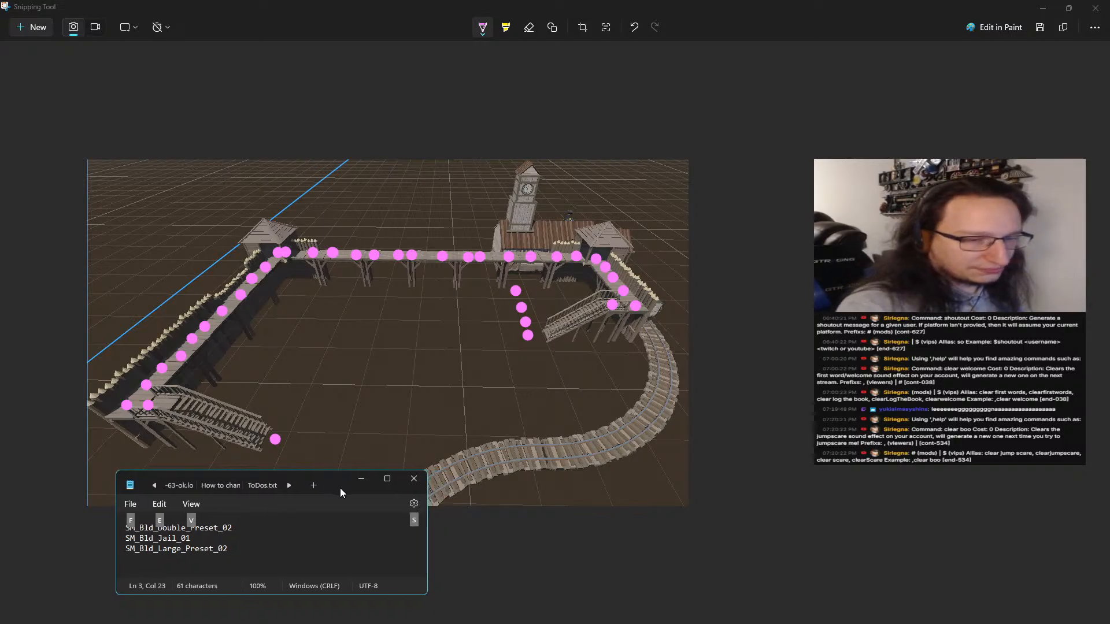
key("alt")
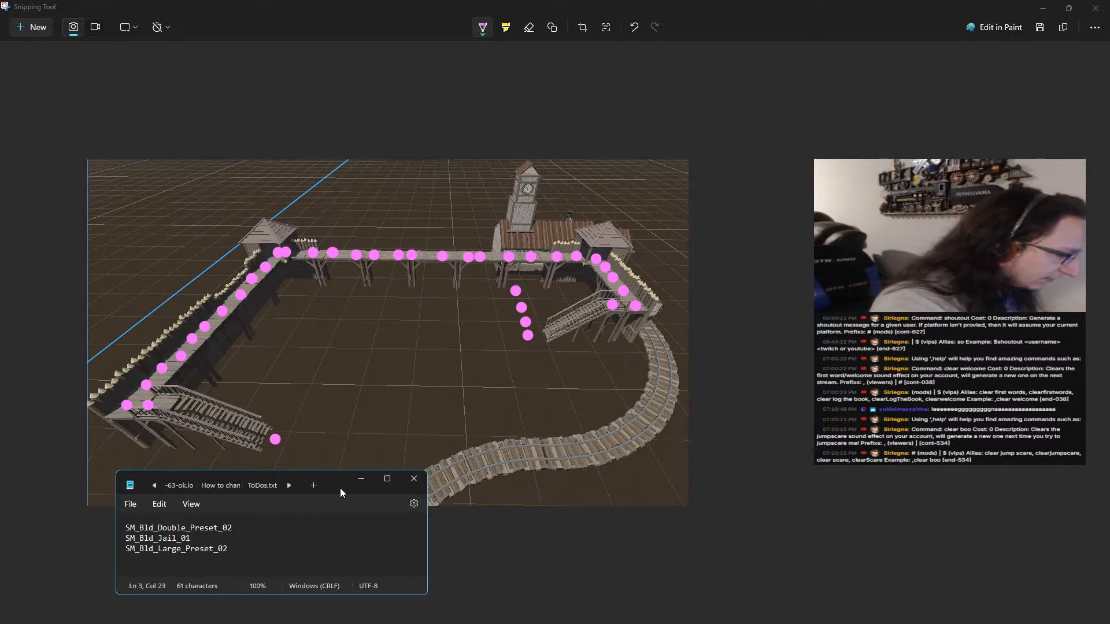
key("alt")
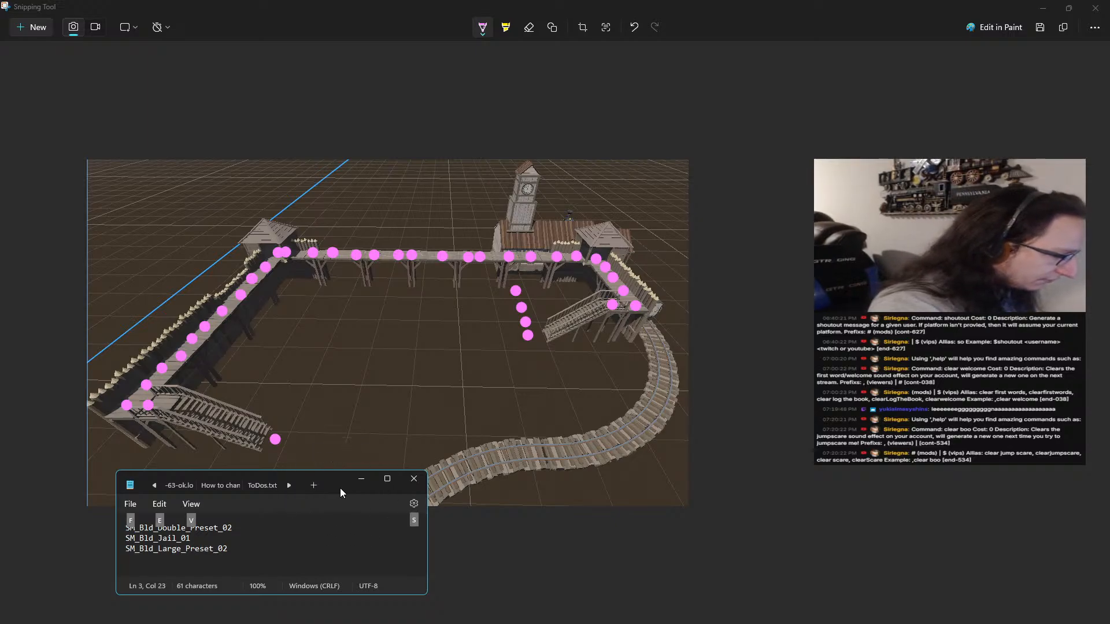
key("super+shift+t")
key("Escape")
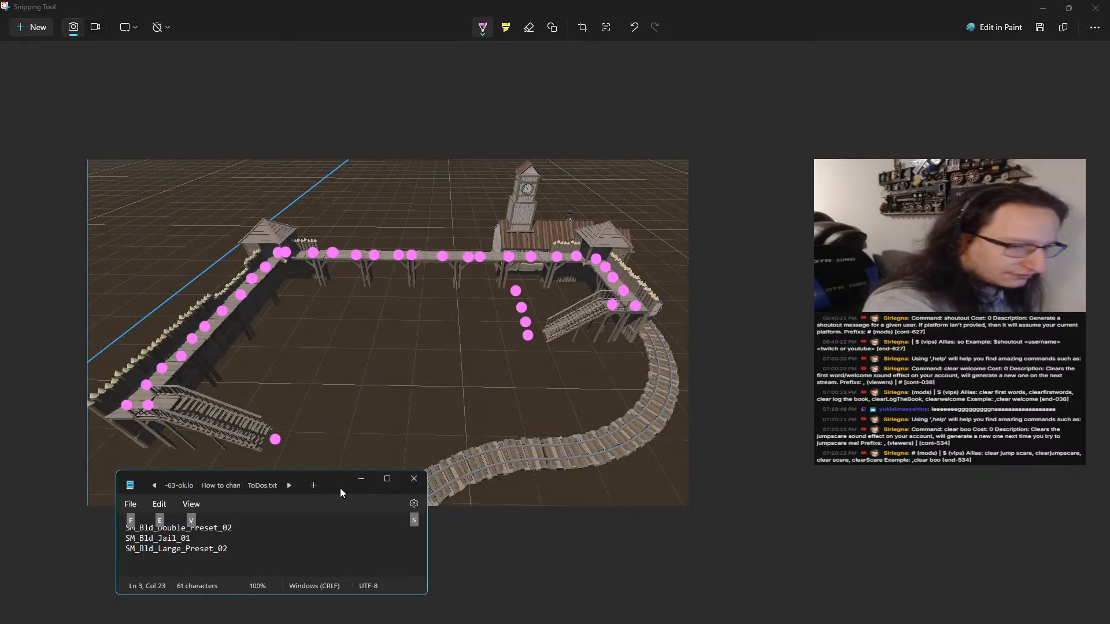
key("alt")
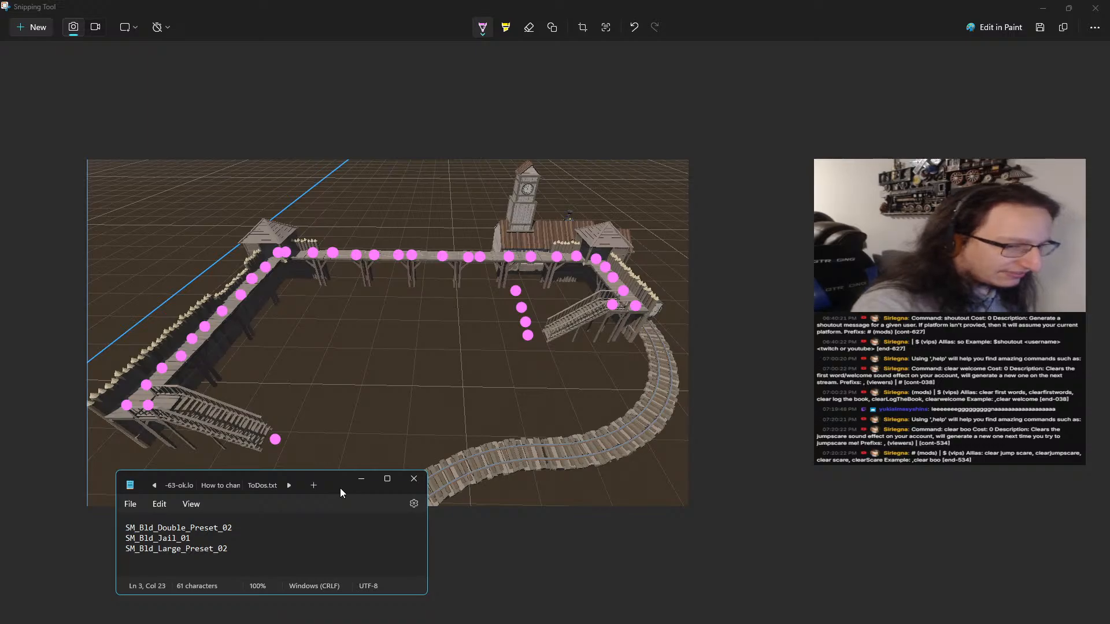
key("alt")
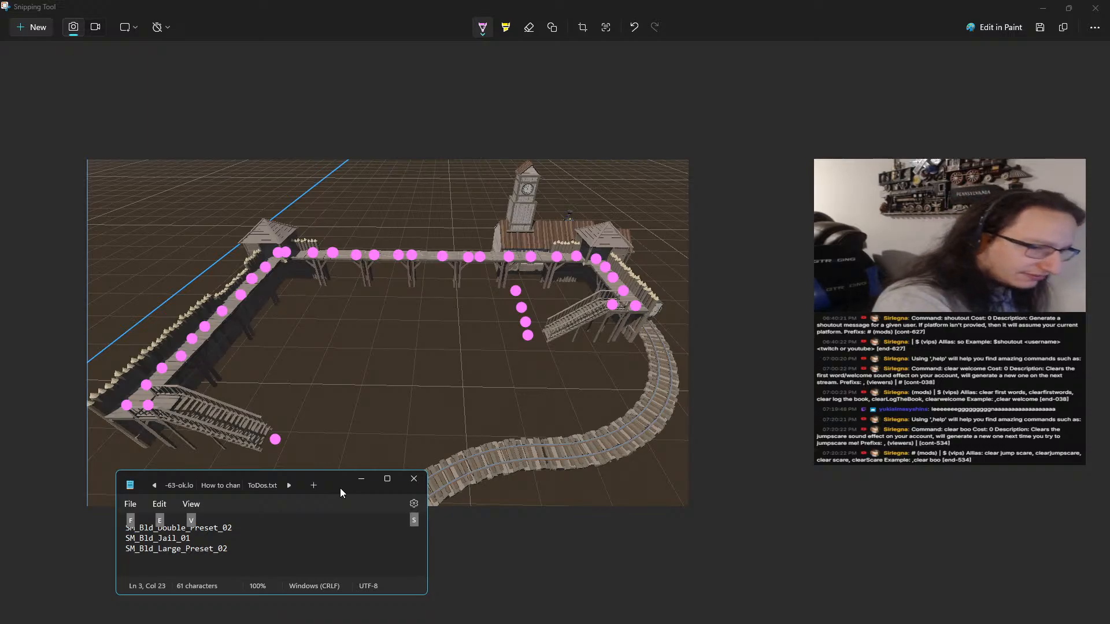
key("alt")
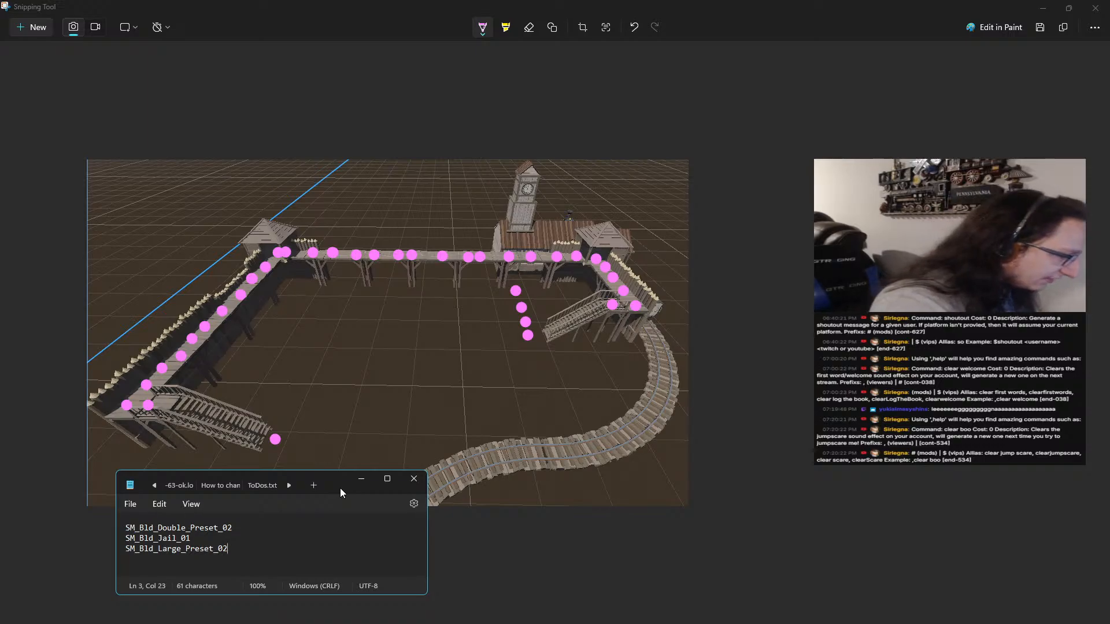
key("alt")
key("alt")
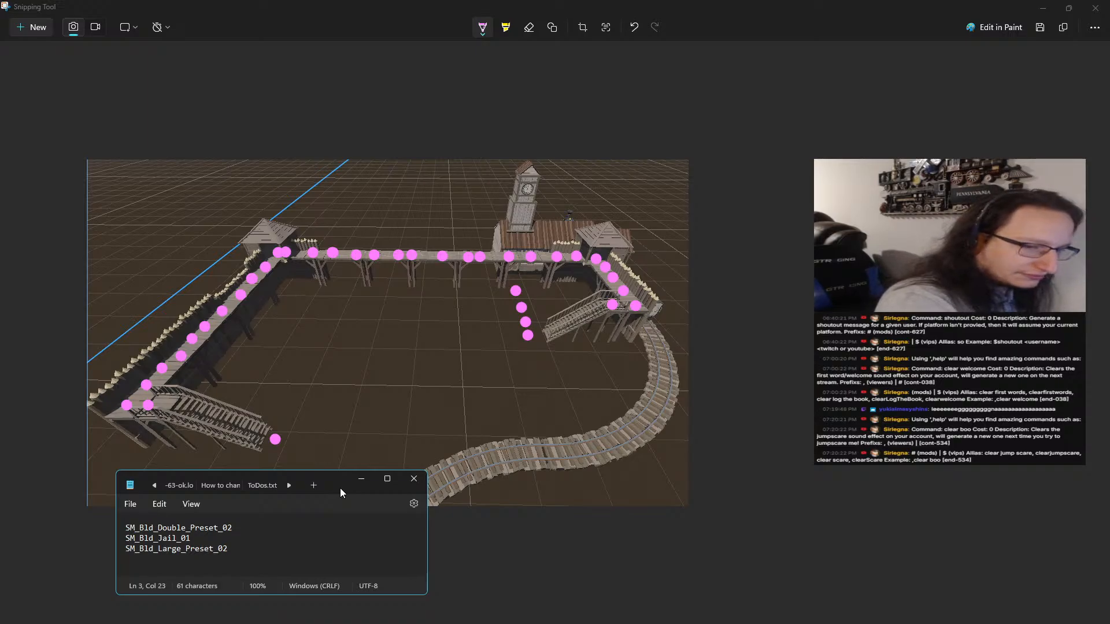
key("alt")
key("alt")
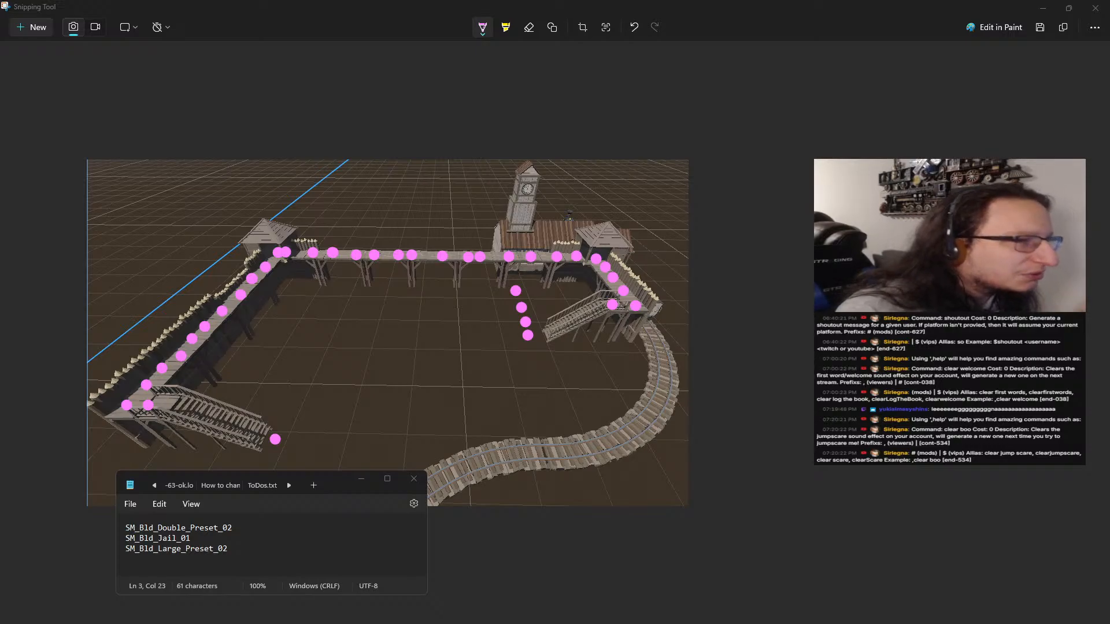
Pin the notes window so it stays above other windows, and shift it slightly left over the fort screenshot
left_click(338, 549)
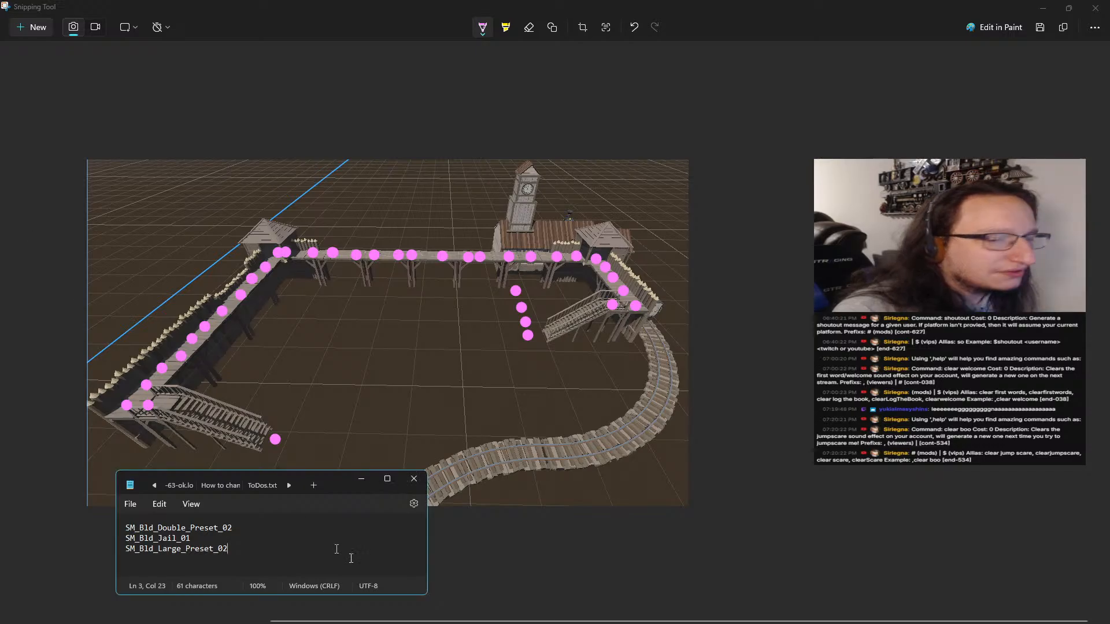
left_click(342, 487)
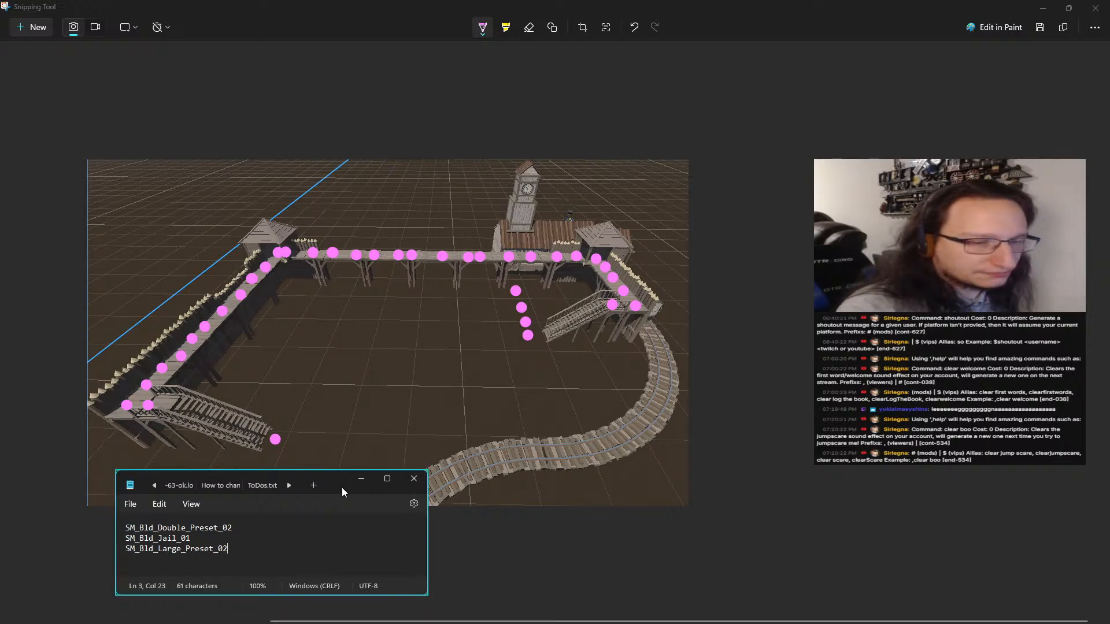
left_click_drag(341, 487, 332, 487)
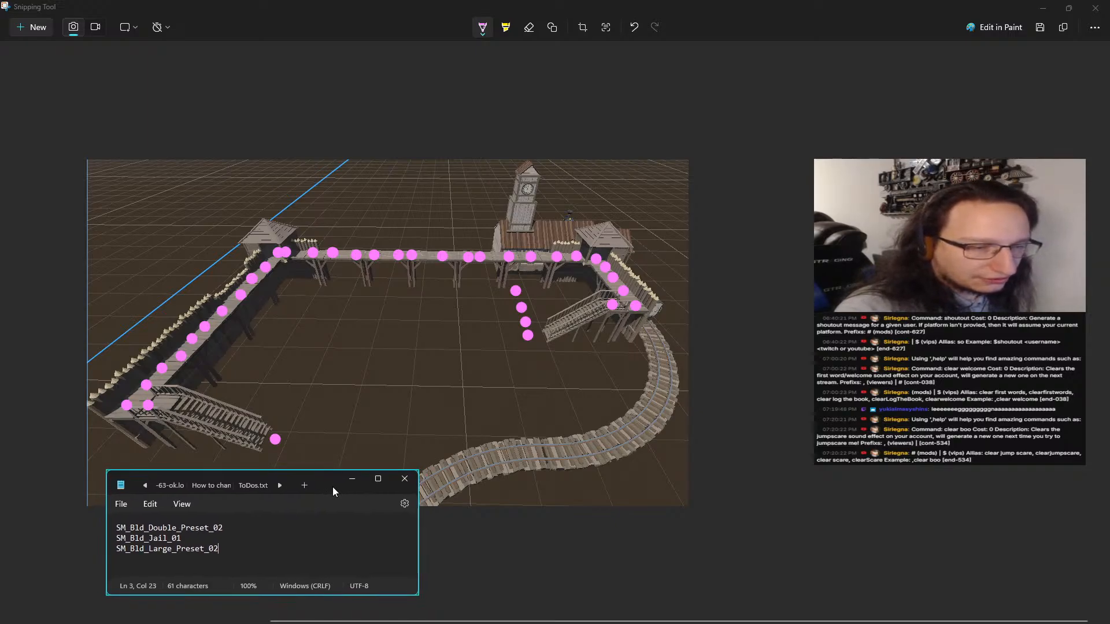
left_click(403, 453)
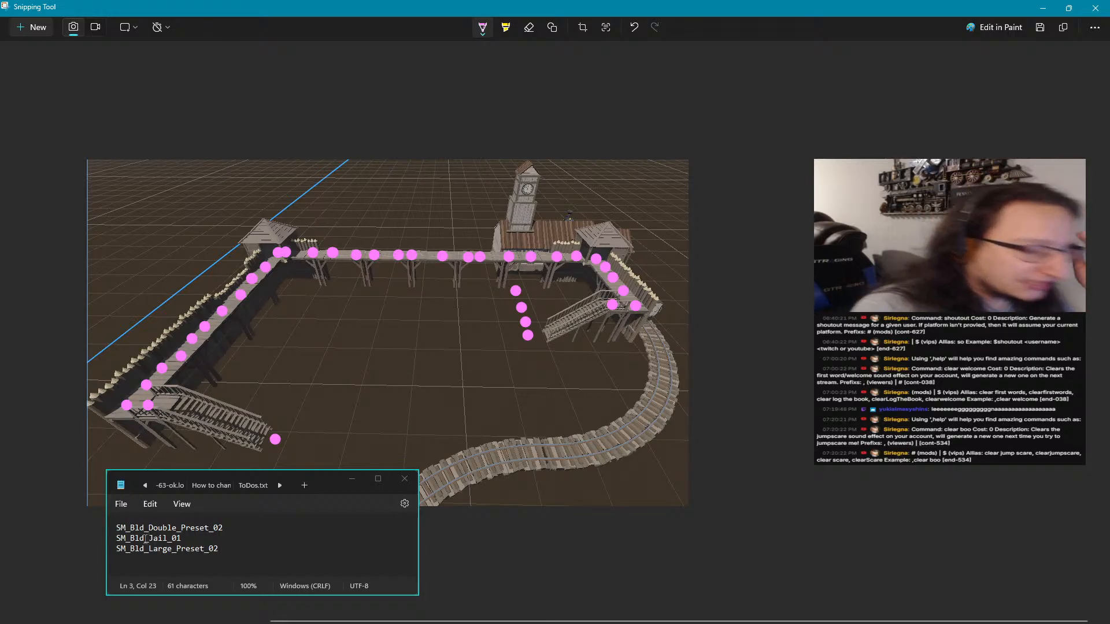
left_click(234, 397)
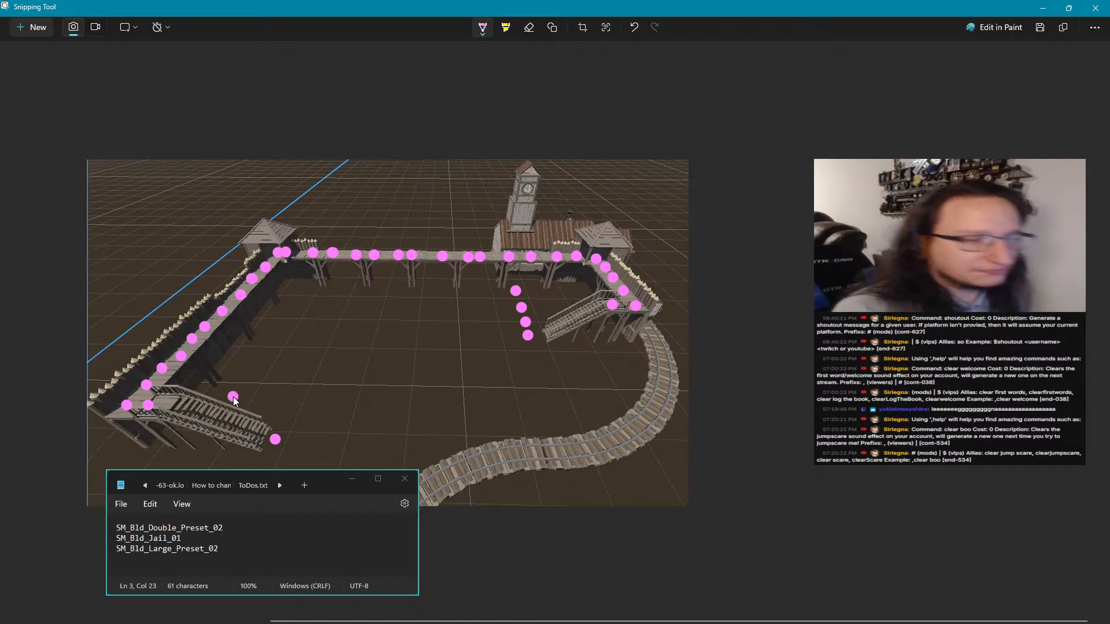
key("ctrl+z")
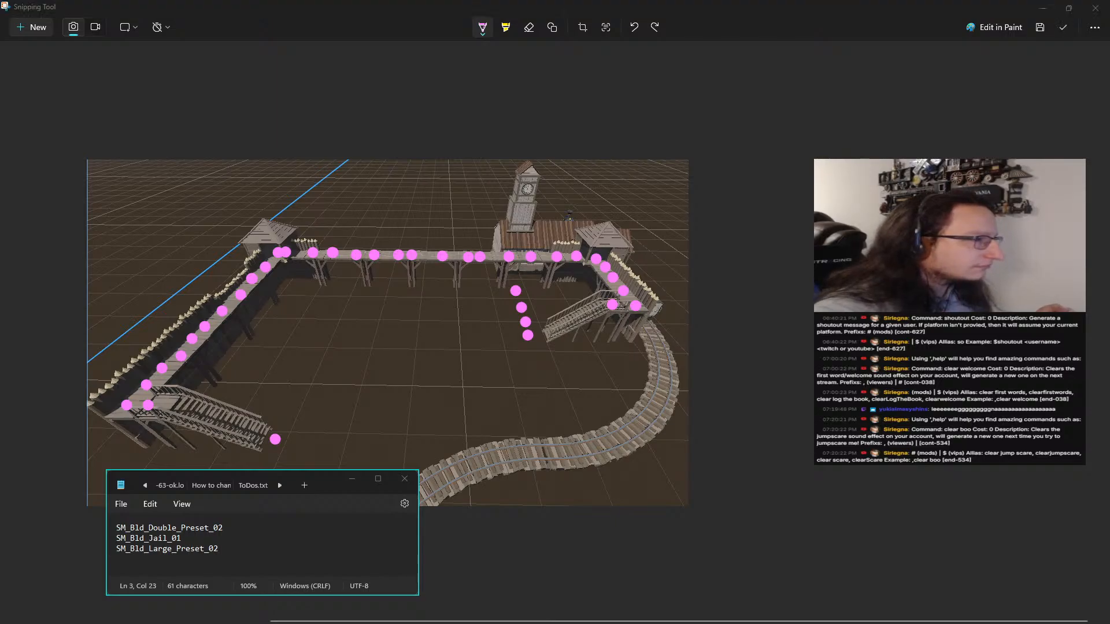
Switch to Synty Search, review the Western Pack from the train tracks back up to the building presets, and return to the fort screenshot
key("alt+Tab")
scroll(589, 265, "up", 8)
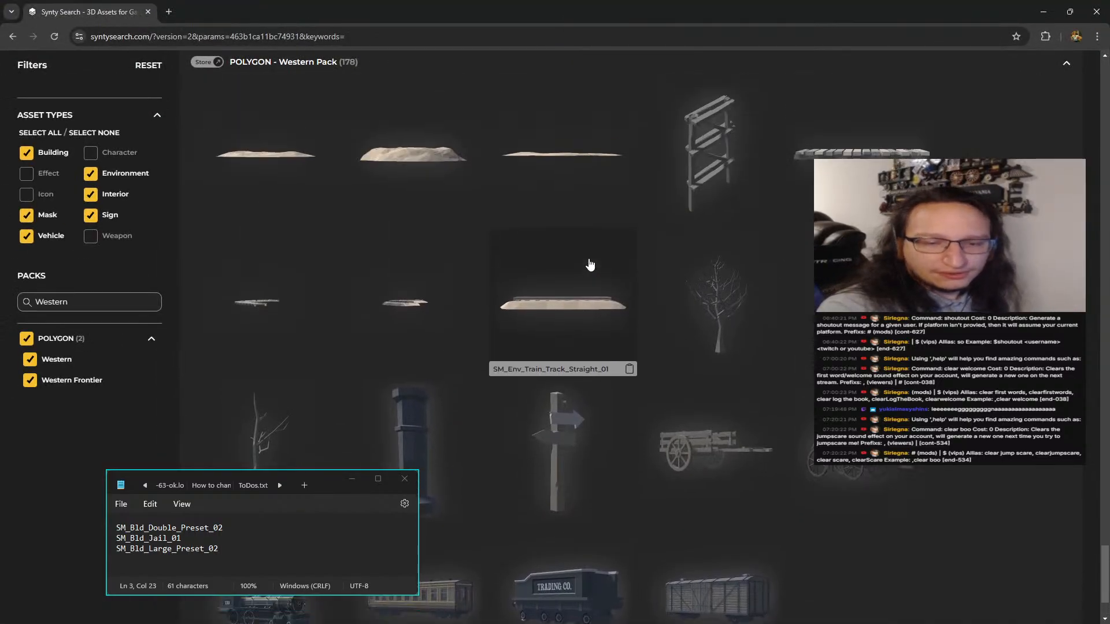
scroll(583, 268, "up", 10)
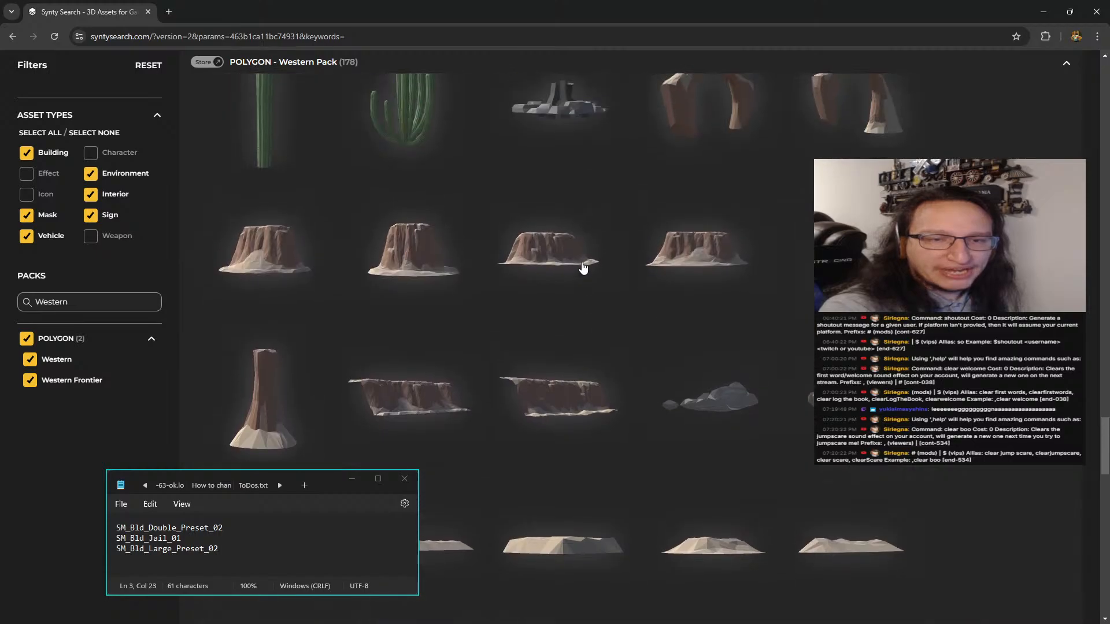
scroll(583, 267, "up", 15)
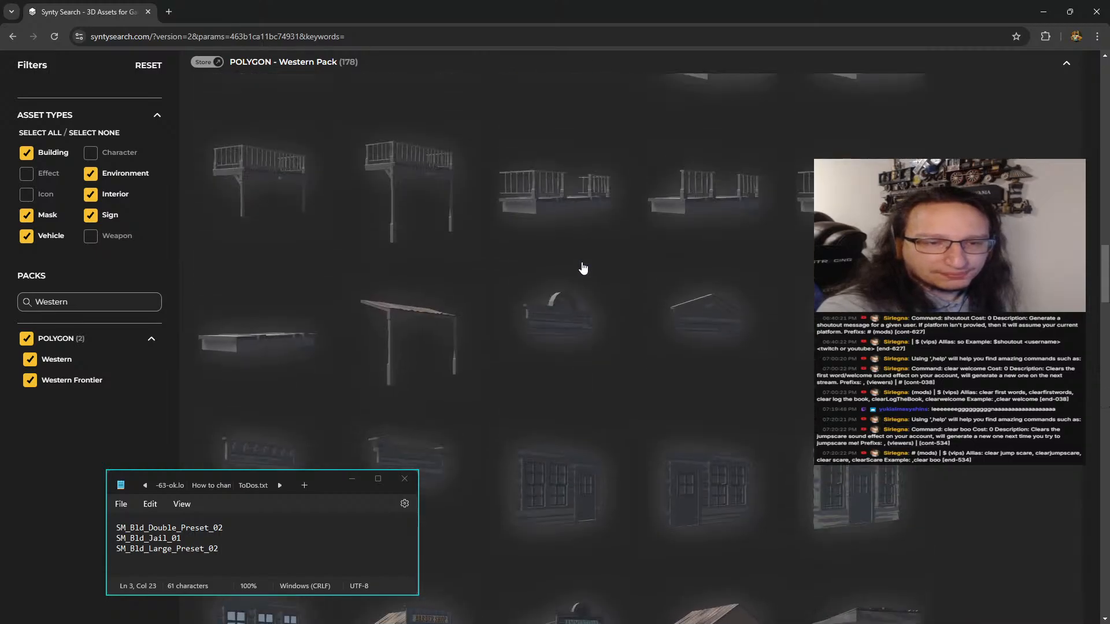
scroll(583, 267, "down", 4)
scroll(583, 267, "up", 10)
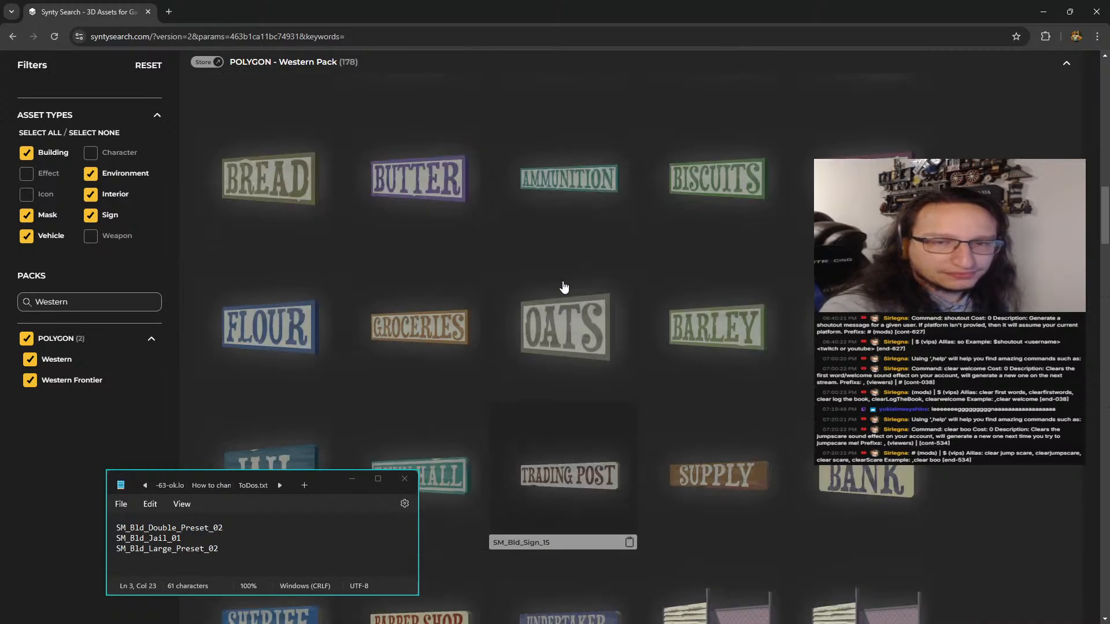
scroll(564, 287, "up", 3)
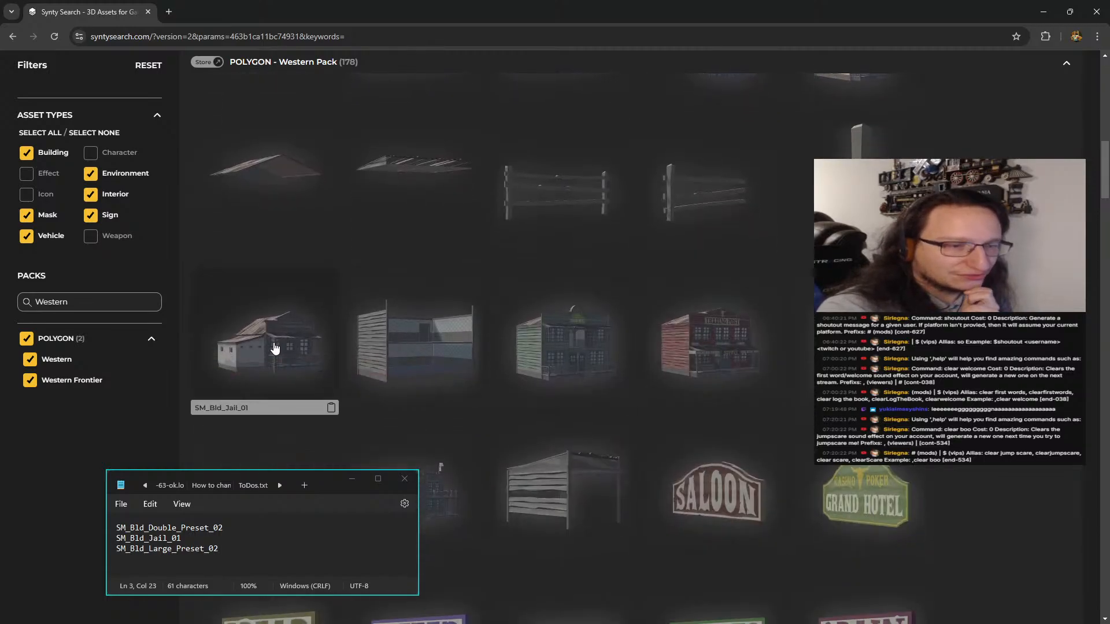
scroll(276, 349, "up", 5)
scroll(276, 348, "up", 2)
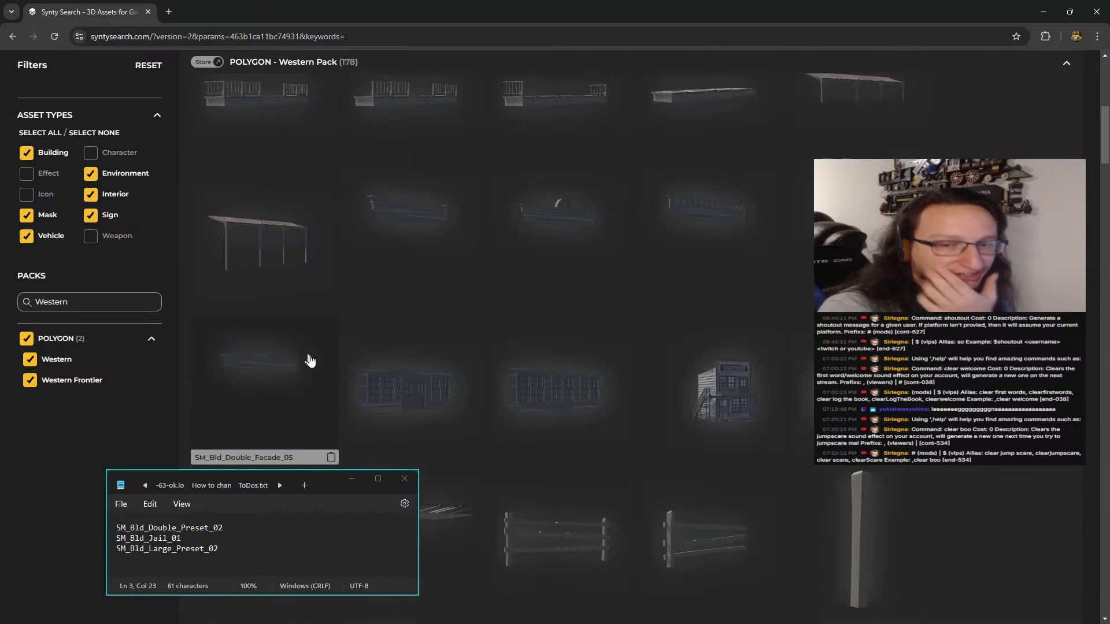
left_click(1044, 13)
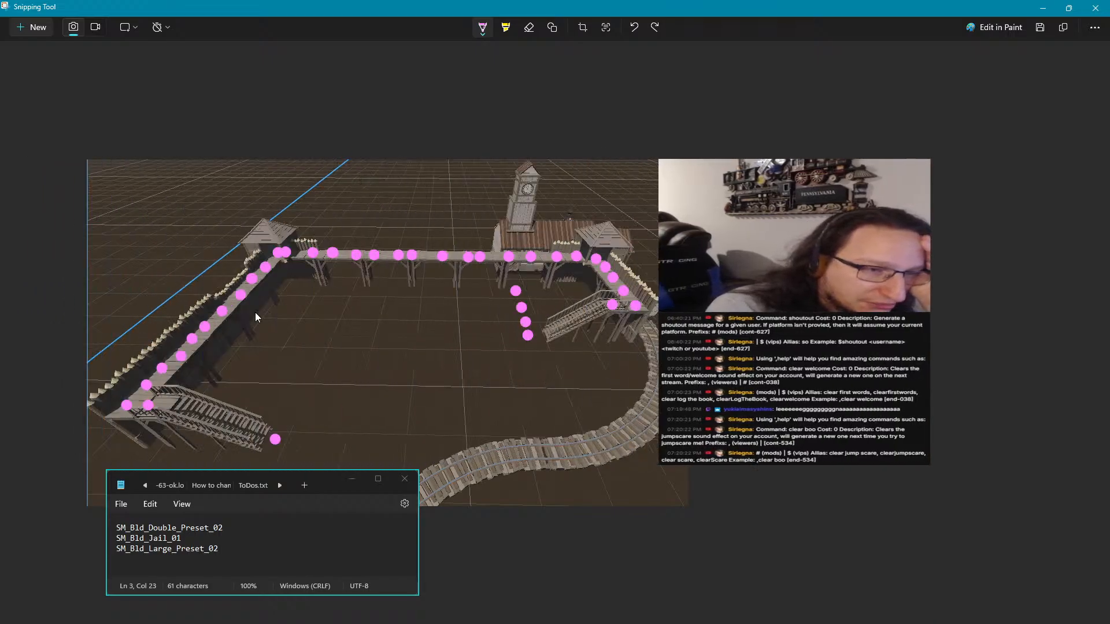
Draw a red arrow curving down to the outer side of the fort's left wall on the screenshot
left_click(482, 27)
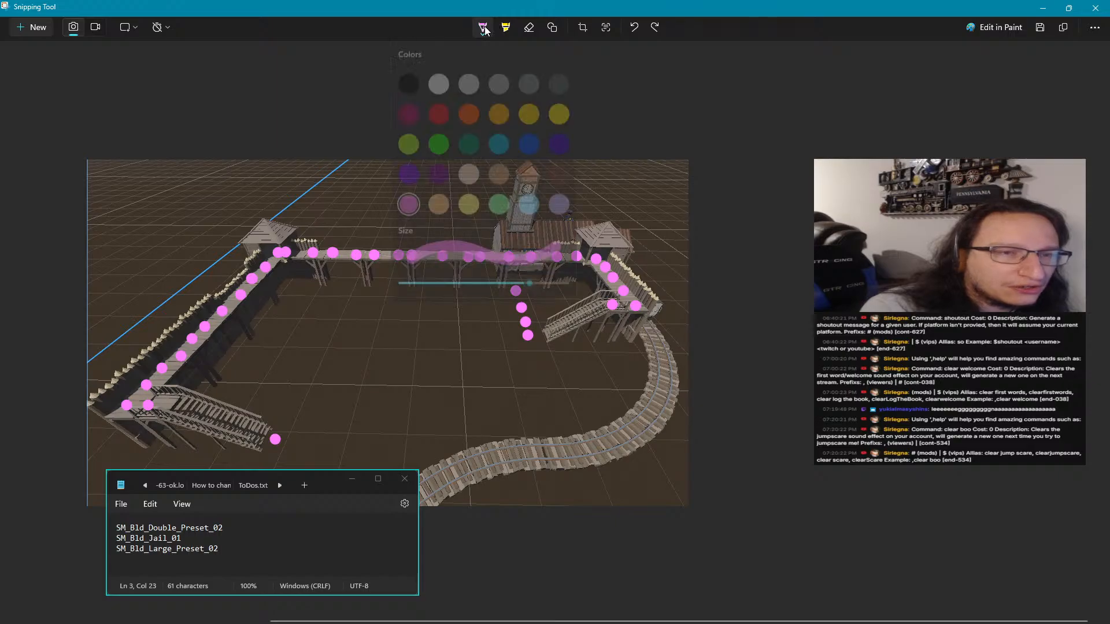
left_click(445, 116)
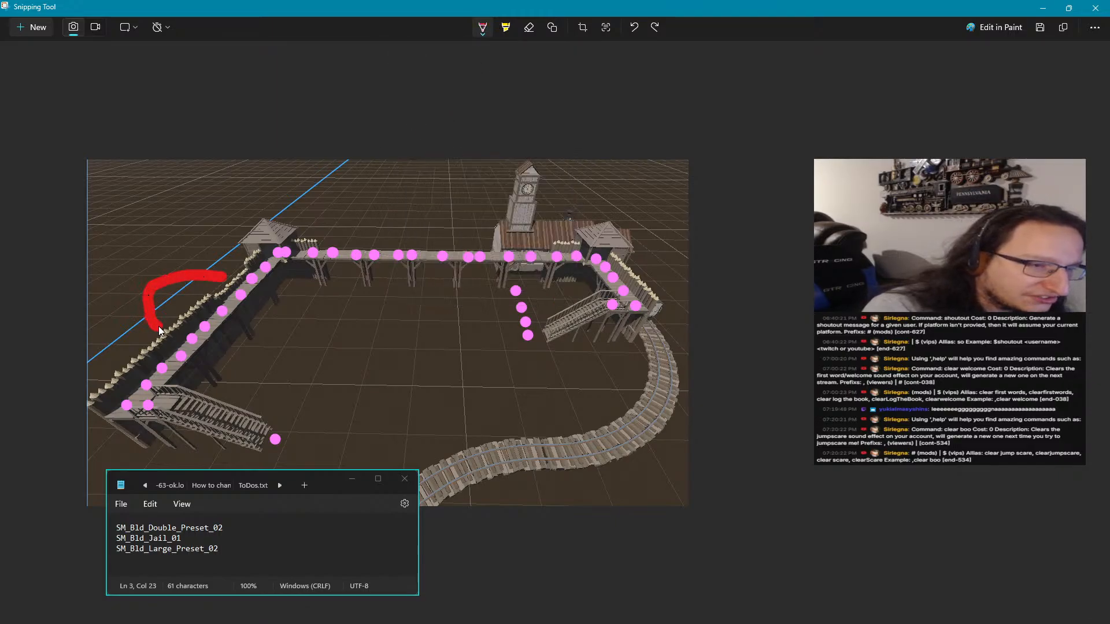
left_click_drag(161, 331, 154, 316)
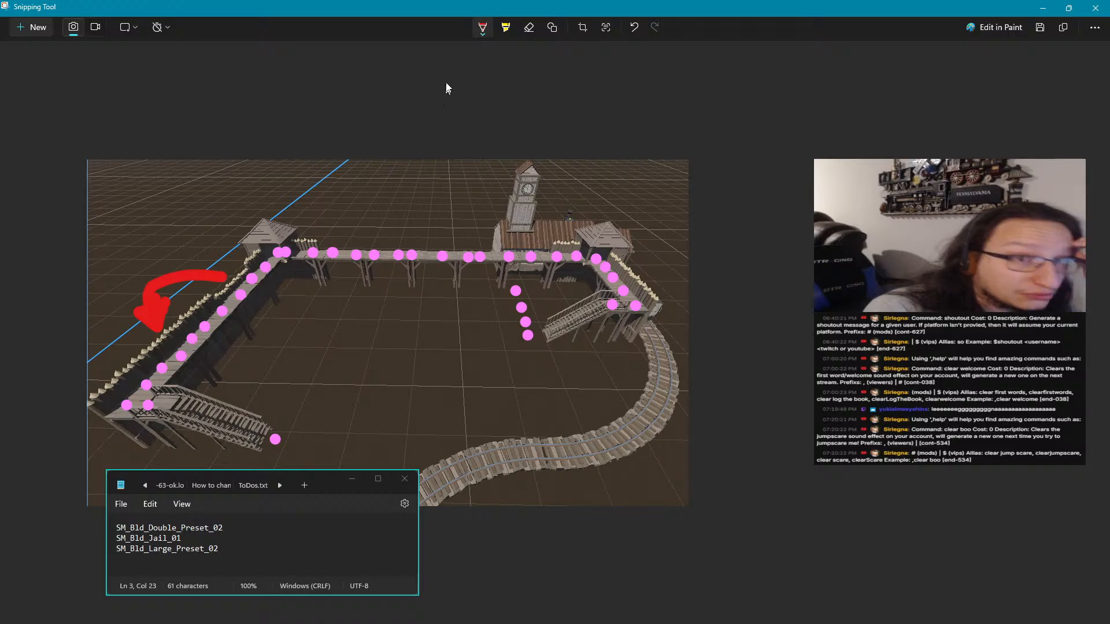
Outline a golden-yellow rectangular building plot inside the fort's rear-left corner
left_click(478, 30)
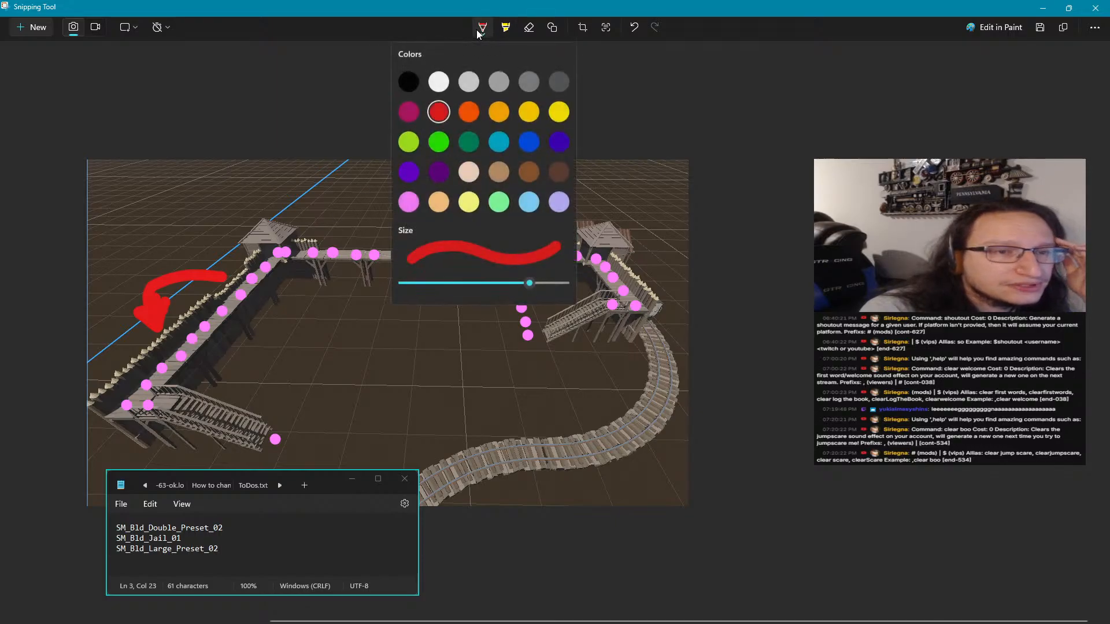
left_click(528, 109)
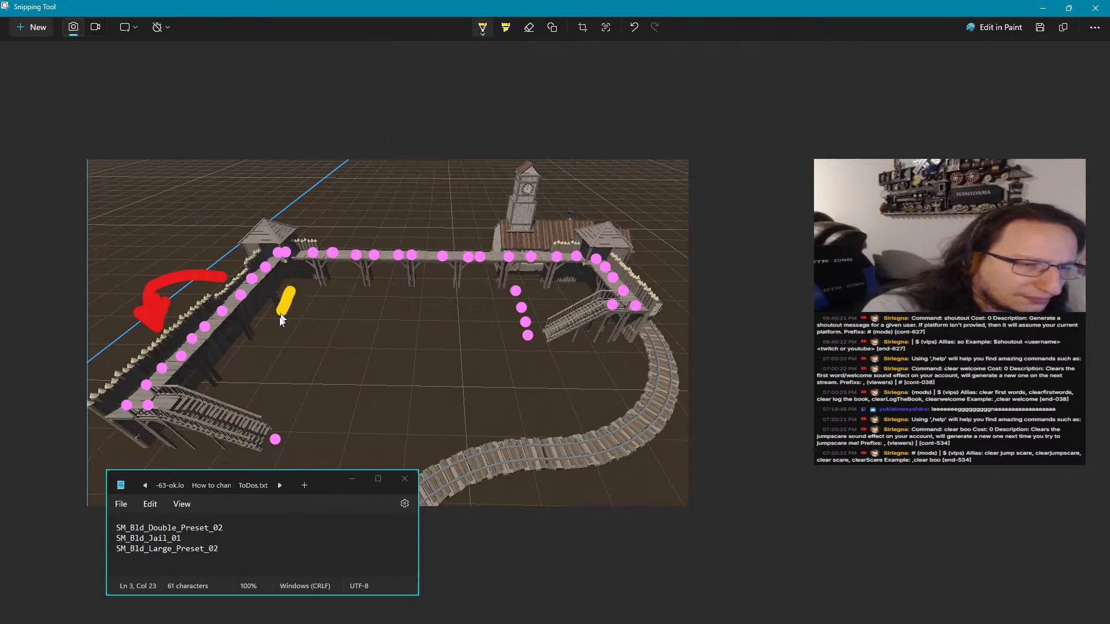
mouse_move(282, 320)
left_mouse_down()
mouse_move(272, 334)
mouse_move(342, 345)
mouse_move(380, 290)
mouse_move(312, 292)
left_mouse_up()
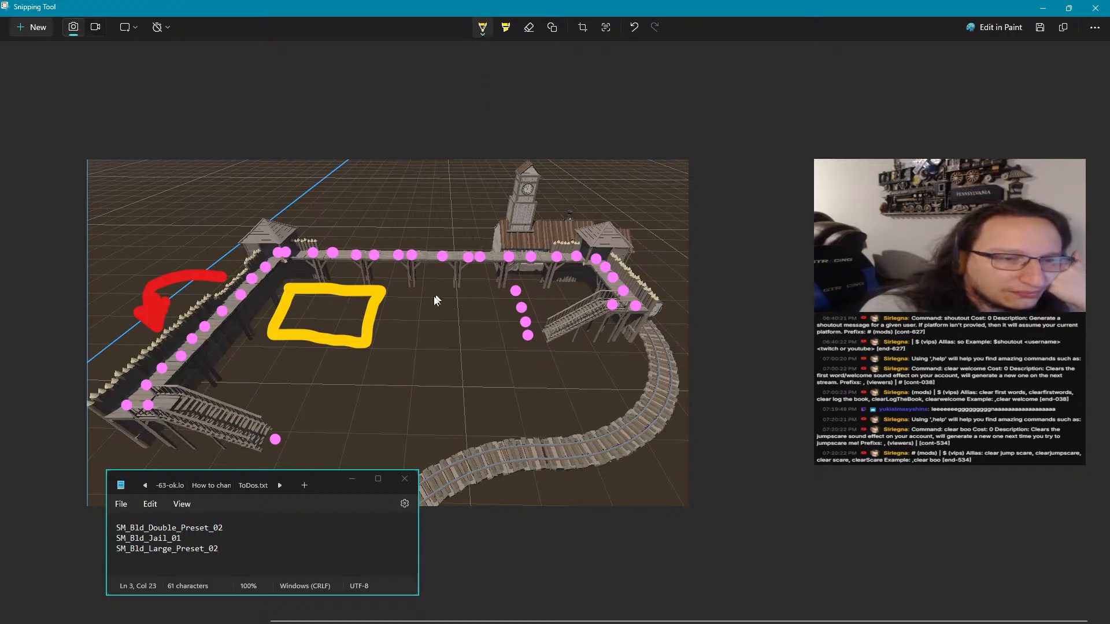
Draw two crossing dark-brown roads through the fort yard, one from back to front and one from side to side
left_click(484, 34)
left_click(536, 170)
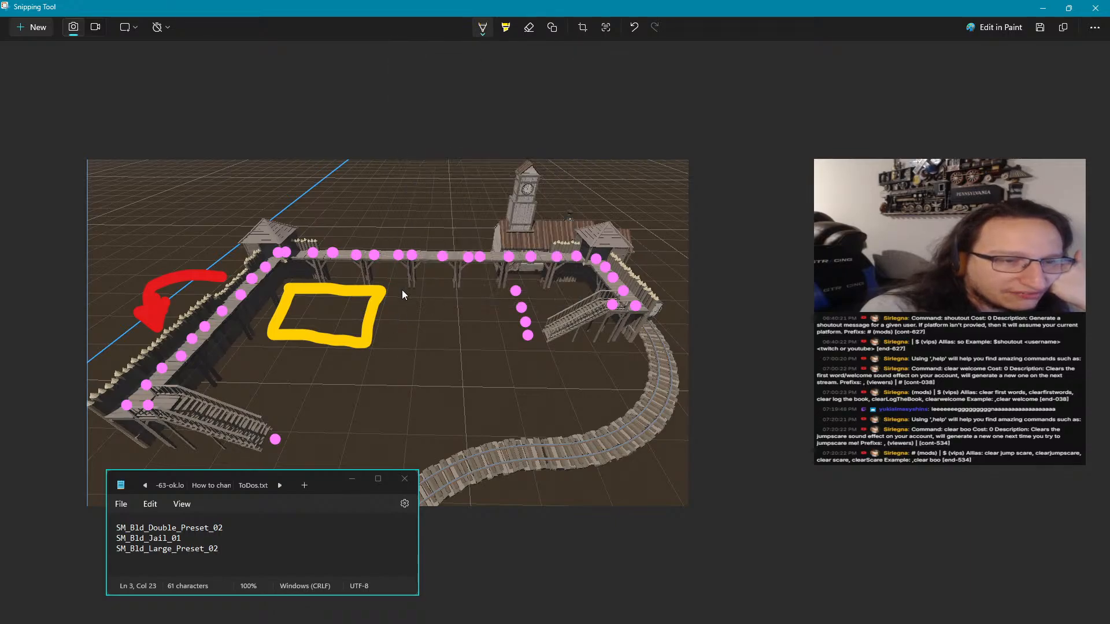
left_click_drag(403, 328, 384, 440)
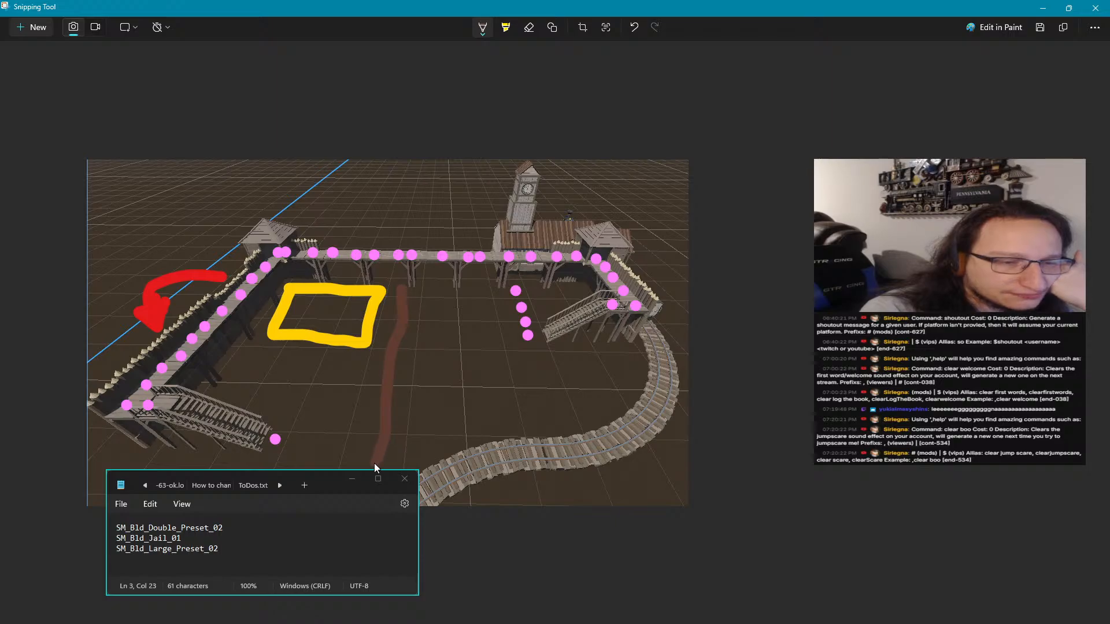
left_click_drag(263, 371, 603, 374)
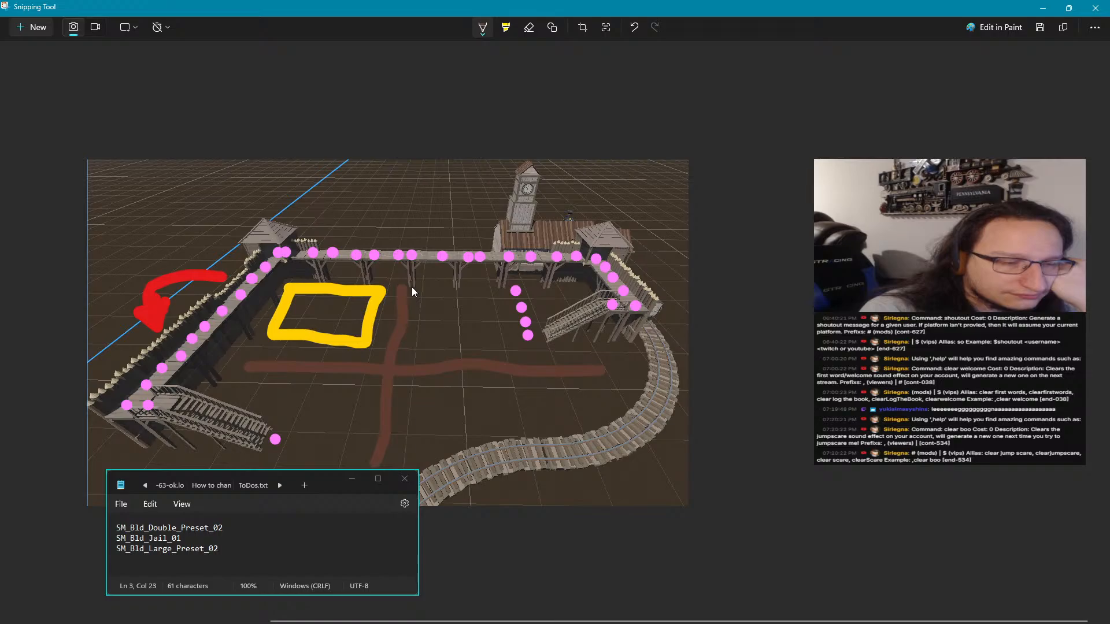
Outline two small purple building plots side by side in the rear-right part of the yard, beside the front-to-back road
left_click(487, 33)
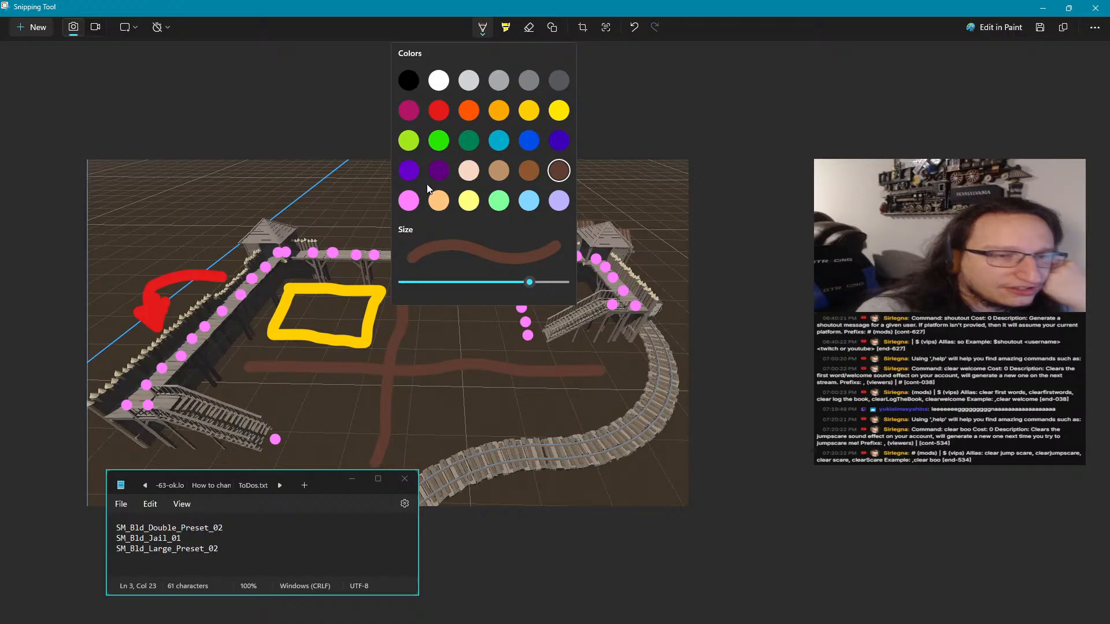
left_click(420, 289)
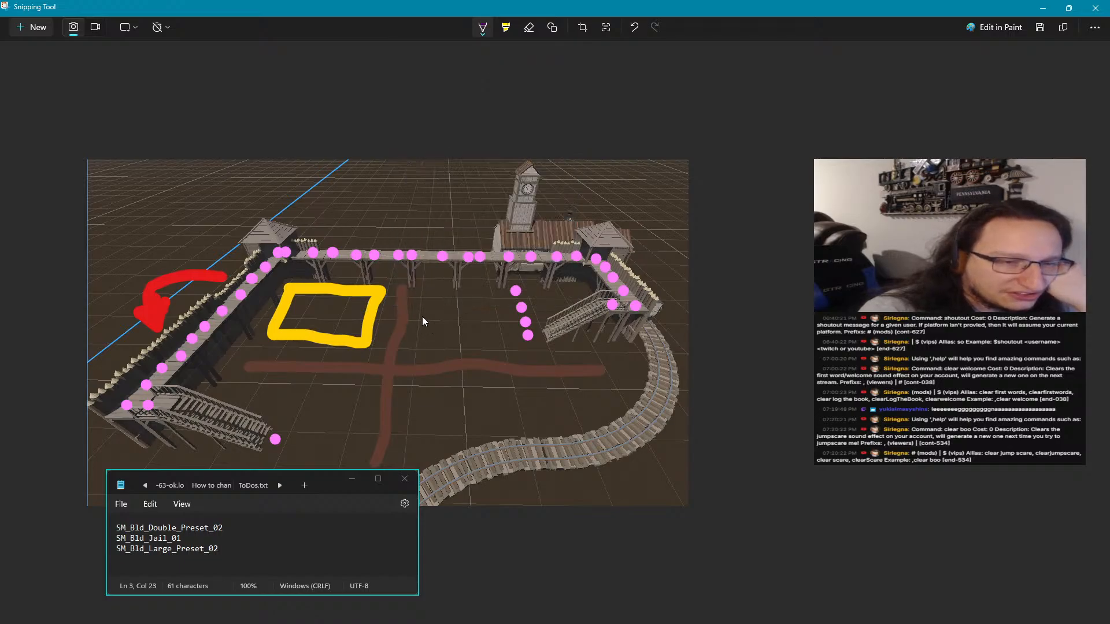
mouse_move(418, 356)
left_mouse_down()
mouse_move(450, 353)
mouse_move(457, 317)
mouse_move(421, 314)
left_mouse_up()
left_click_drag(467, 341, 507, 355)
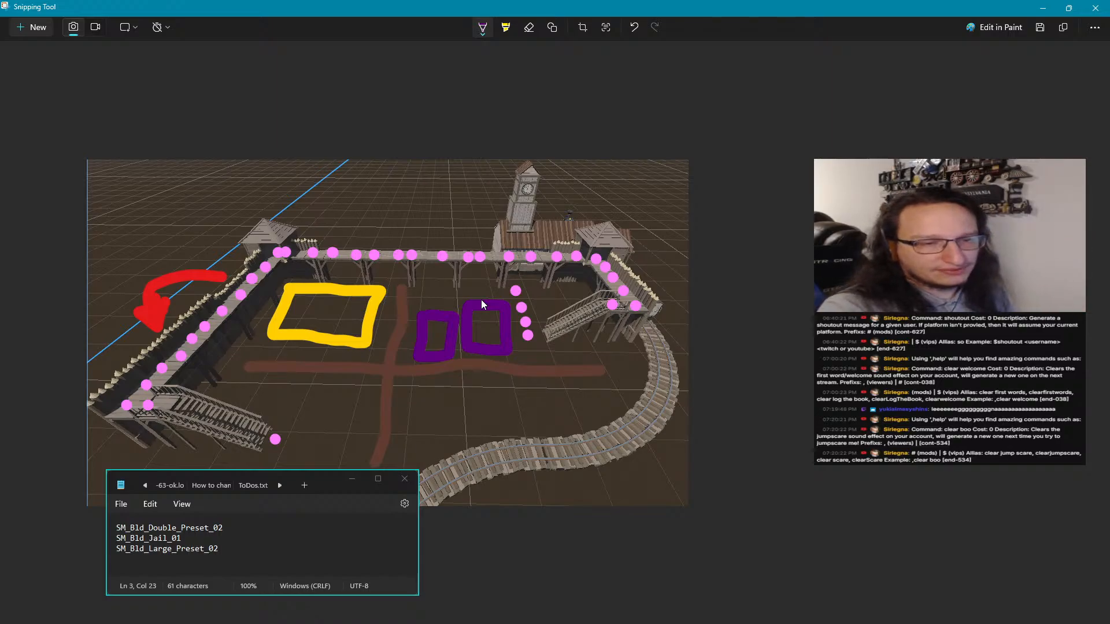
Remove the two purple plots and the golden-yellow plot while keeping both brown roads
key("ctrl+z")
key("ctrl+z")
key("ctrl+z")
key("ctrl+z")
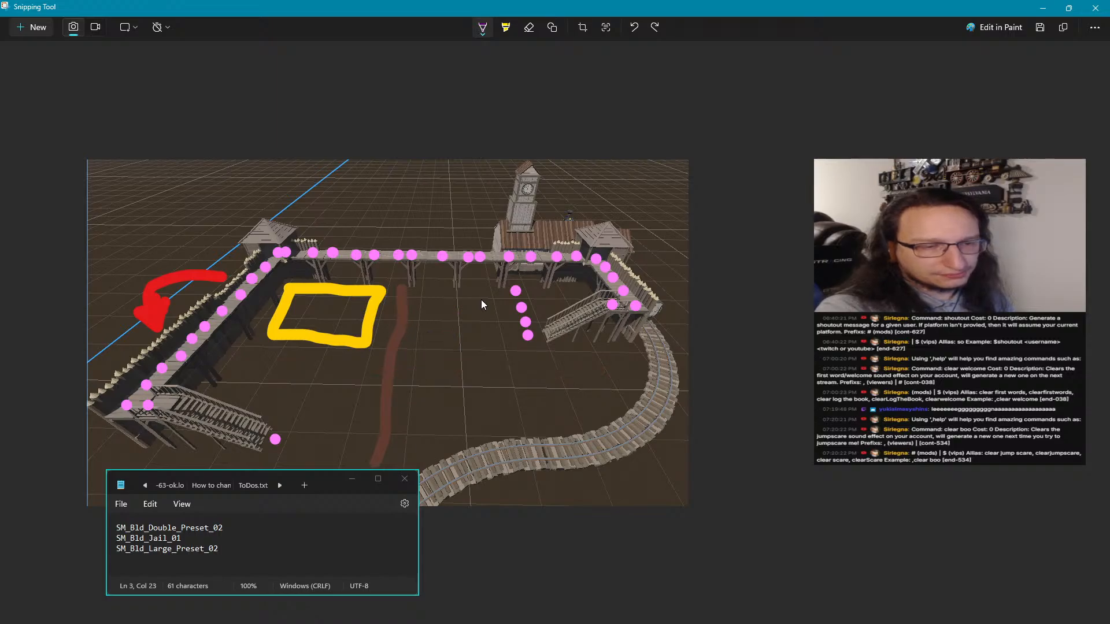
left_click(655, 28)
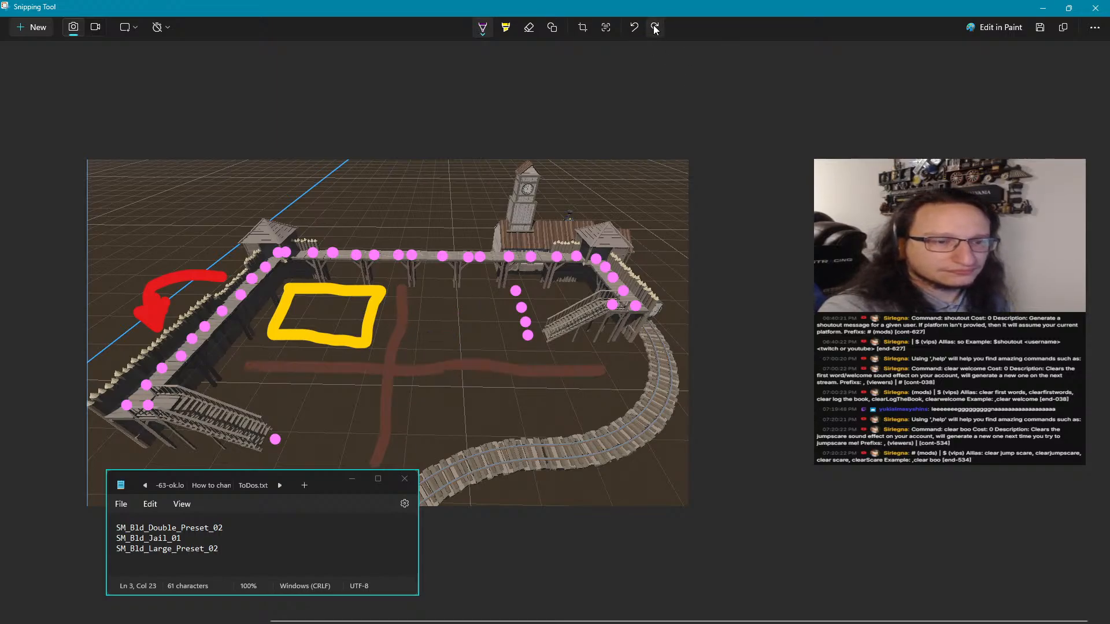
left_click(528, 28)
left_click(331, 343)
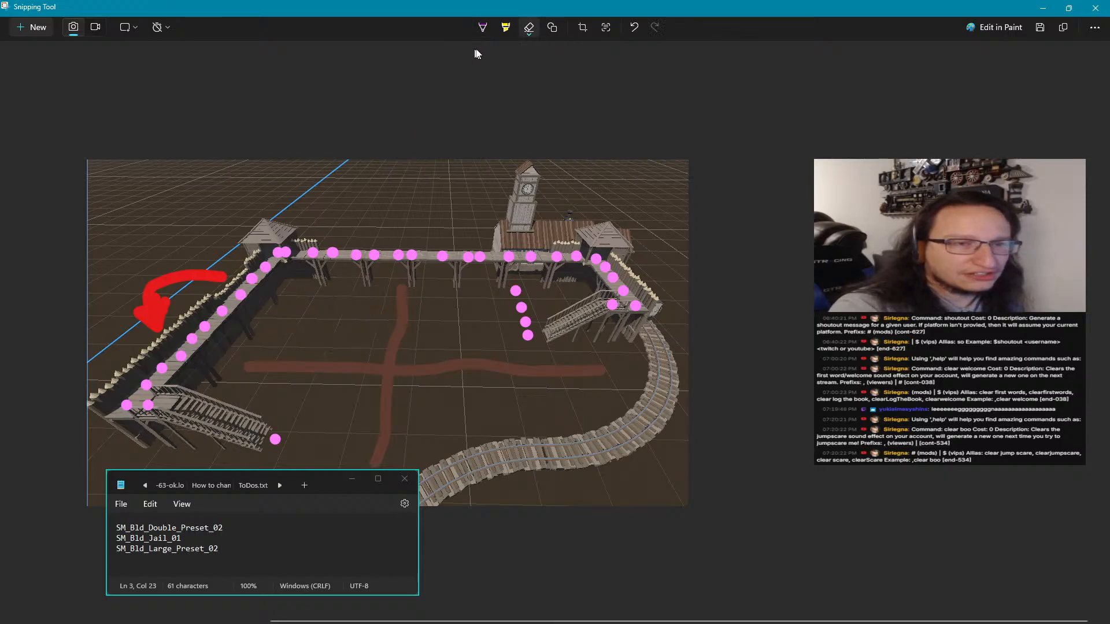
Try marking the rear-right plot with a yellow highlighter stroke beside the front-to-back road, and undo the last stroke
left_click(506, 27)
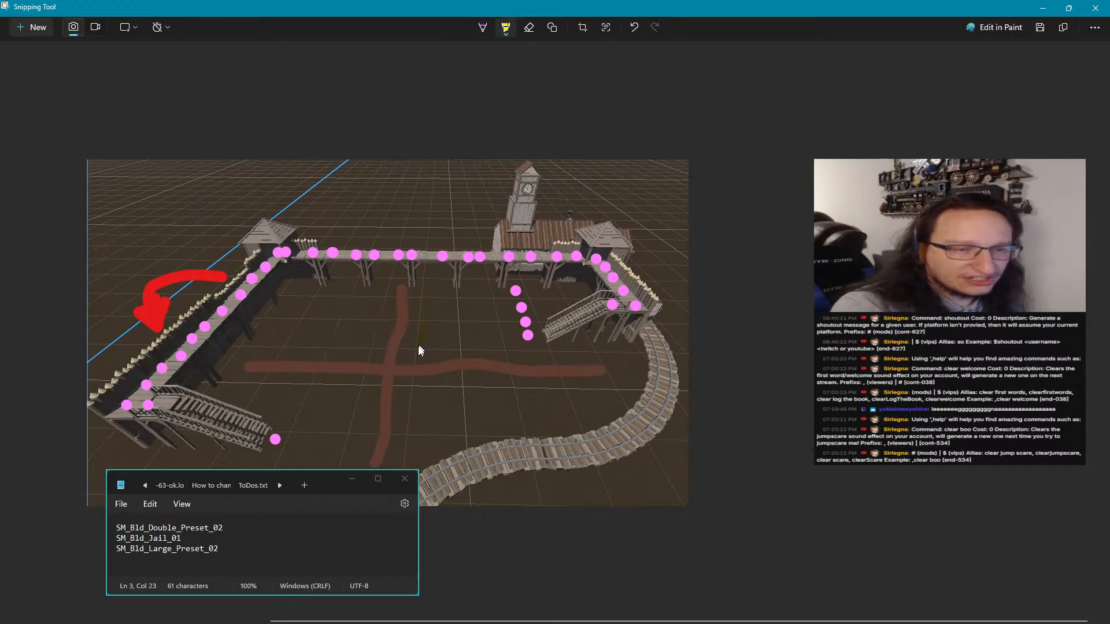
left_click_drag(429, 288, 429, 327)
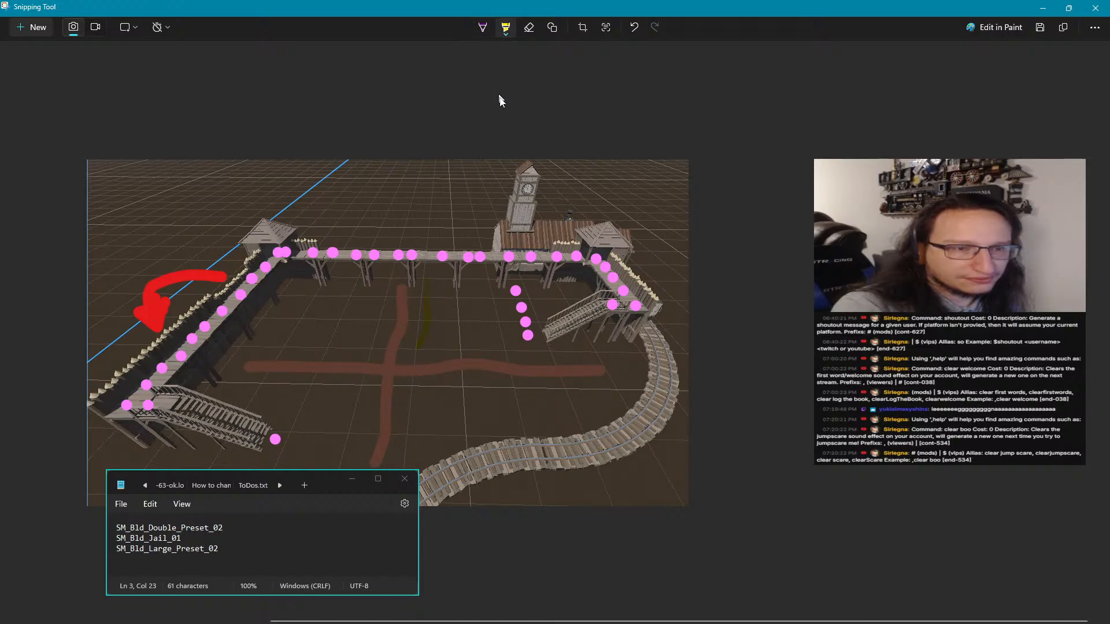
key("ctrl+z")
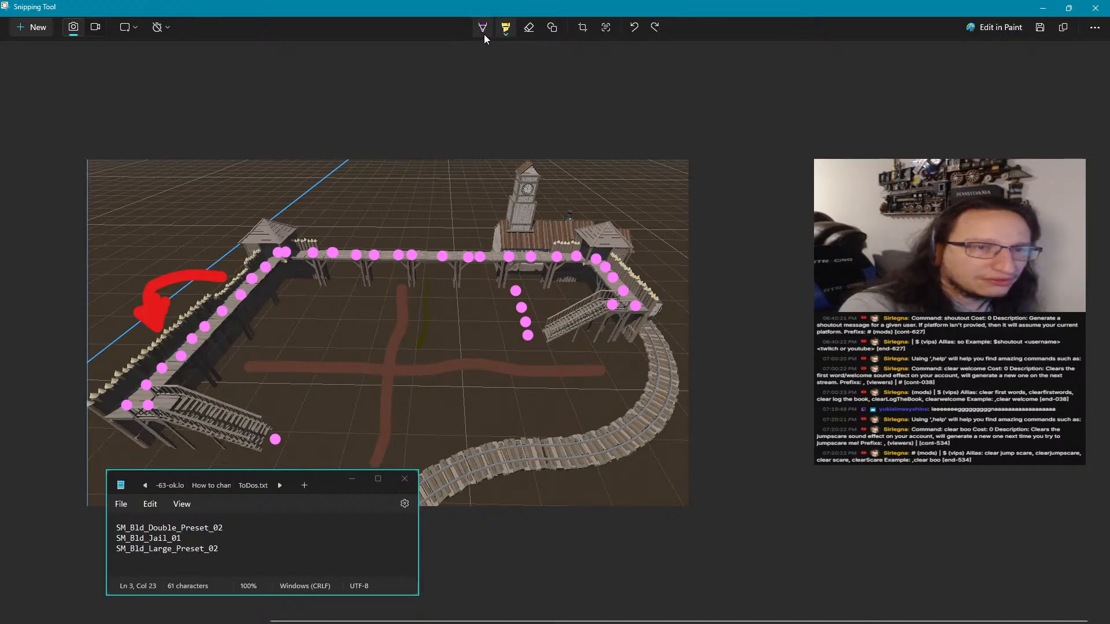
Outline a bright-yellow plot in the rear-right part of the yard and a smaller golden-yellow plot across the front-to-back road
left_click(483, 38)
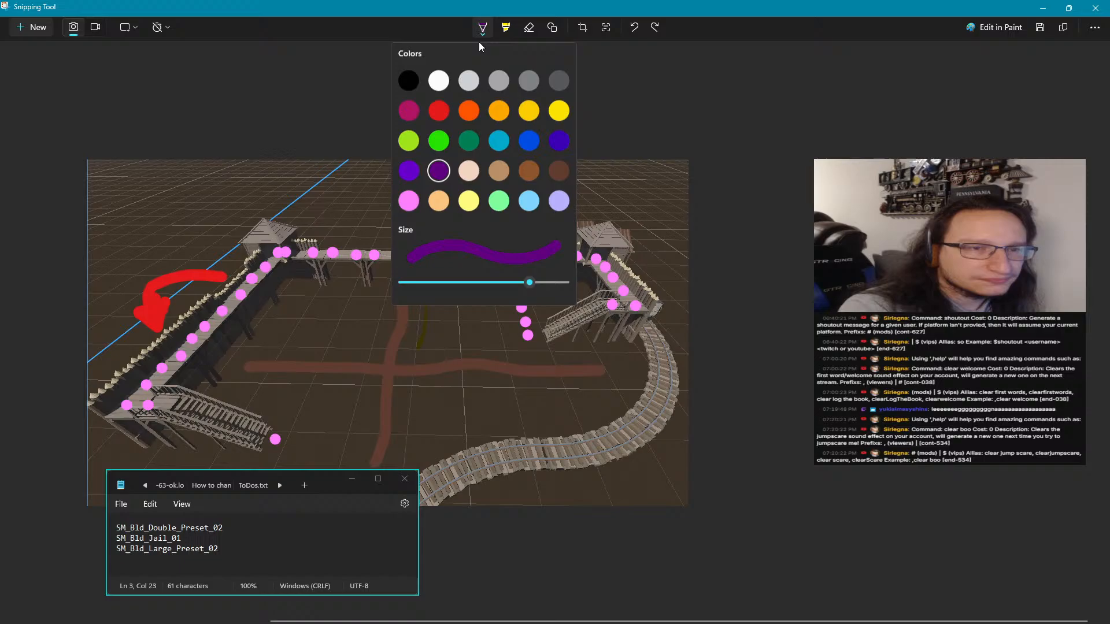
left_click(553, 114)
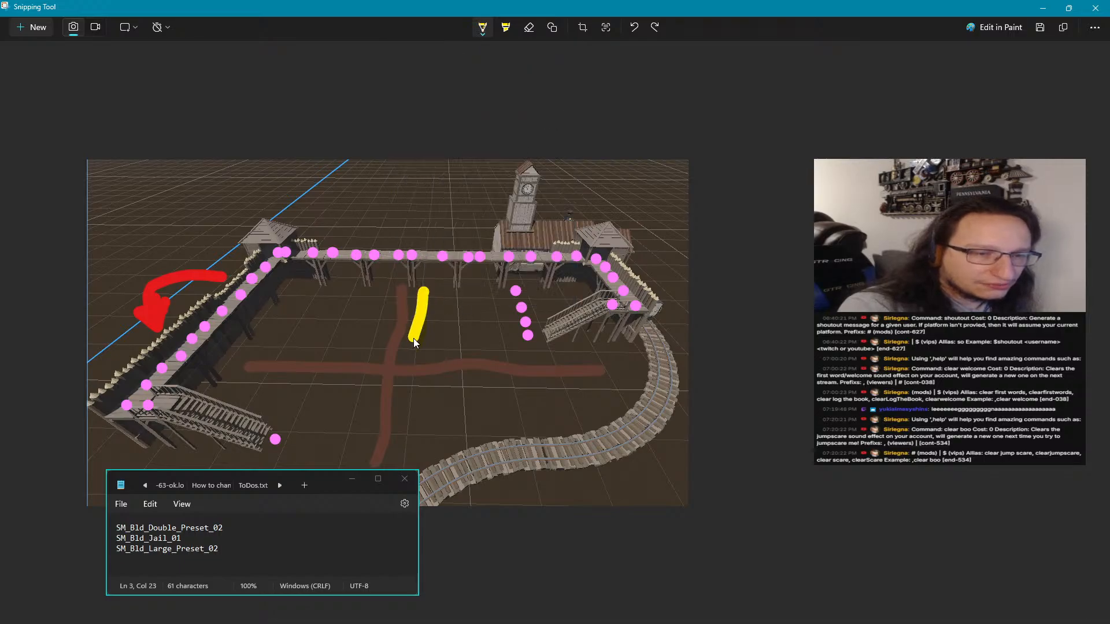
mouse_move(414, 339)
left_mouse_down()
mouse_move(485, 351)
mouse_move(500, 299)
mouse_move(482, 286)
mouse_move(422, 286)
left_mouse_up()
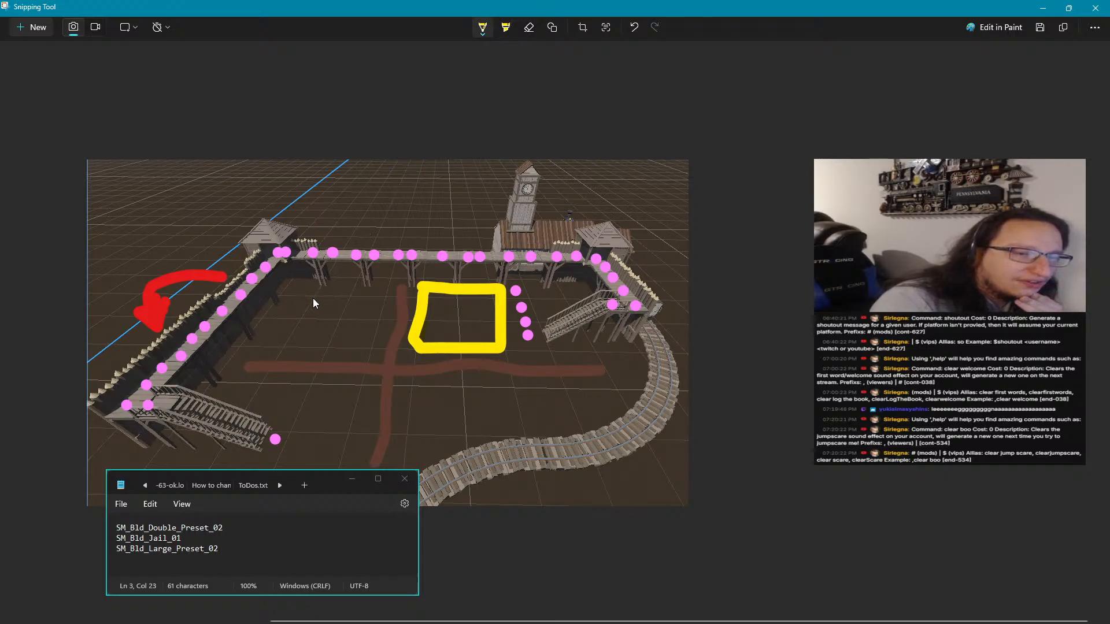
left_click(489, 29)
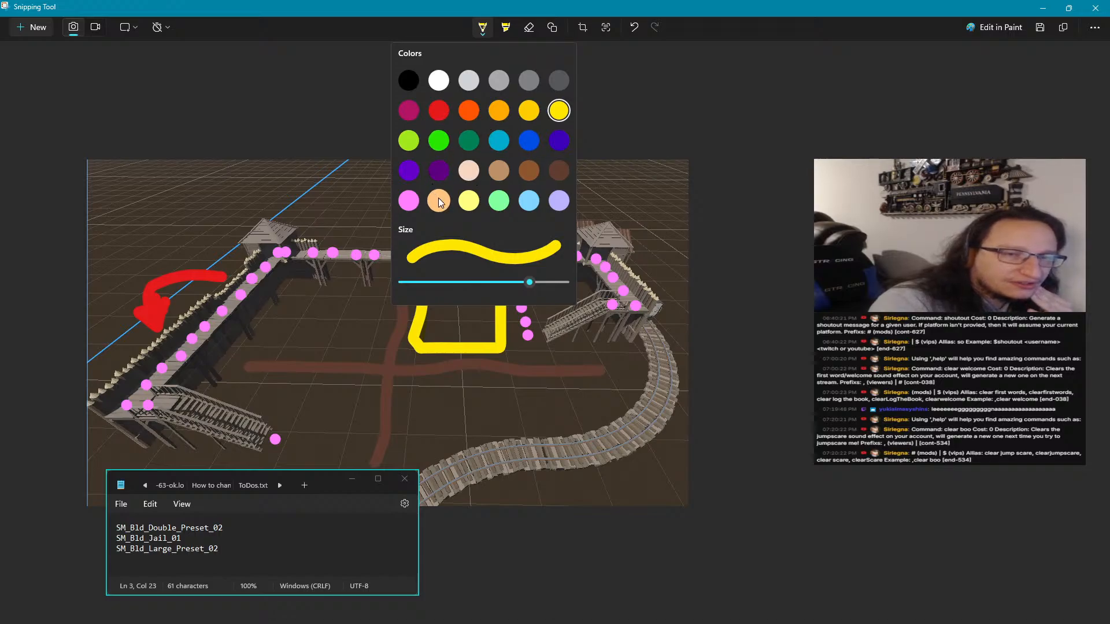
left_click(528, 110)
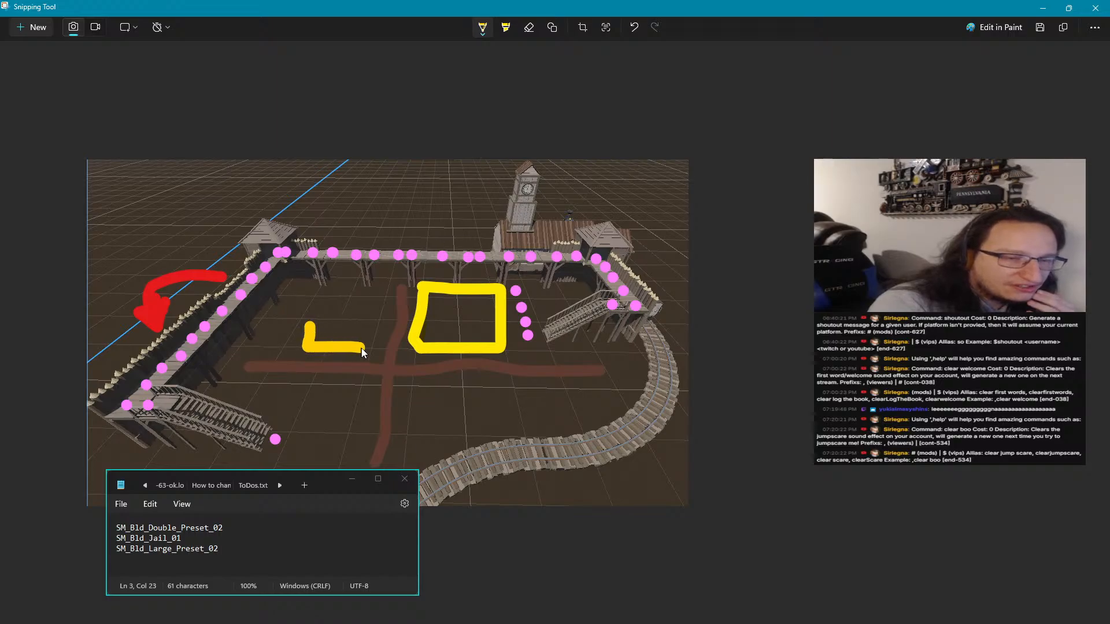
mouse_move(380, 305)
left_mouse_down()
mouse_move(312, 297)
mouse_move(314, 333)
left_mouse_up()
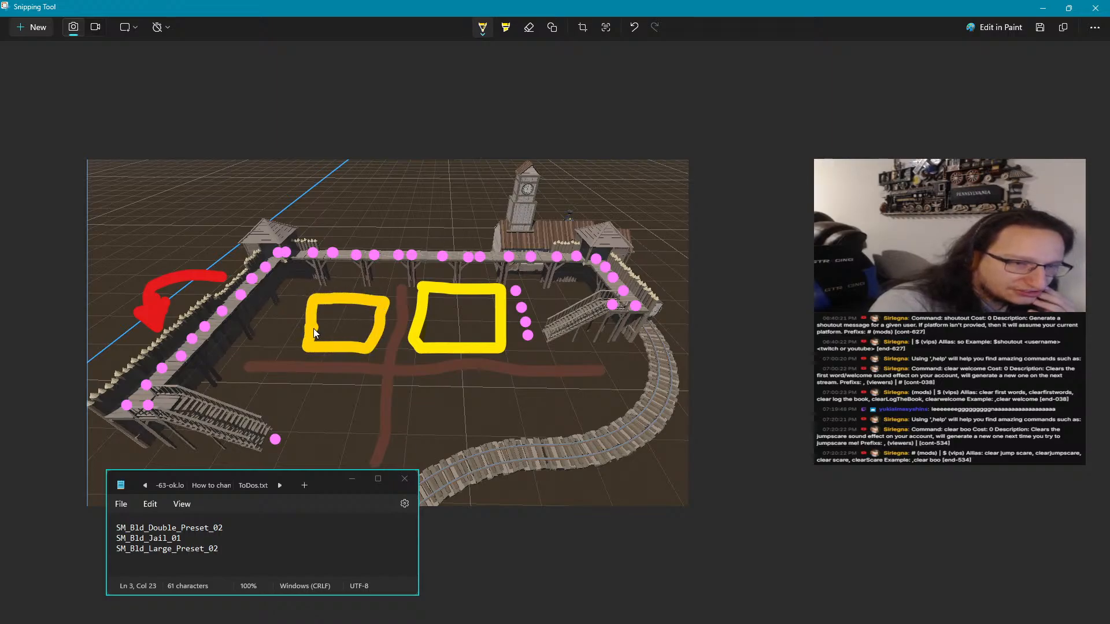
Outline a teal-blue rectangular plot in front of the side-to-side road, just right of the crossing
left_click(481, 30)
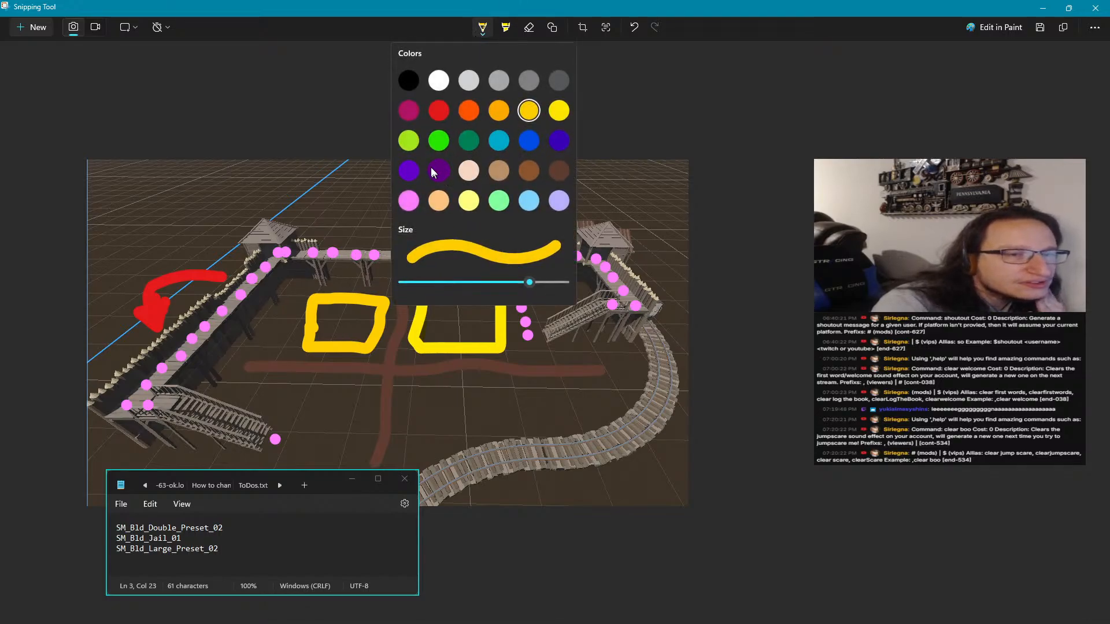
left_click(504, 141)
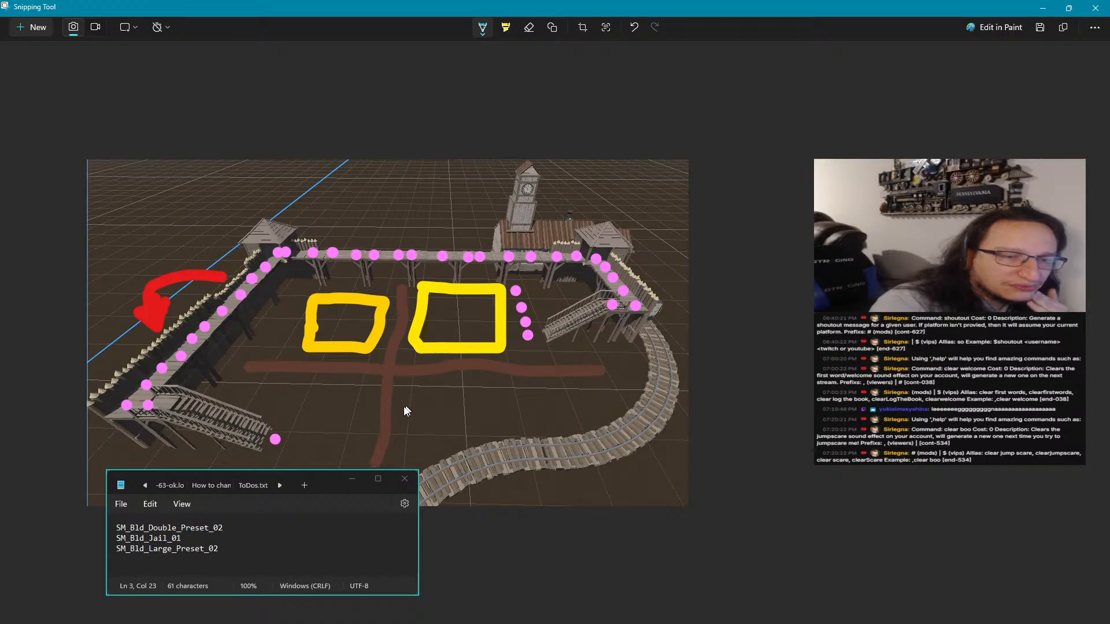
mouse_move(404, 394)
left_mouse_down()
mouse_move(401, 421)
mouse_move(478, 421)
mouse_move(496, 385)
mouse_move(404, 390)
left_mouse_up()
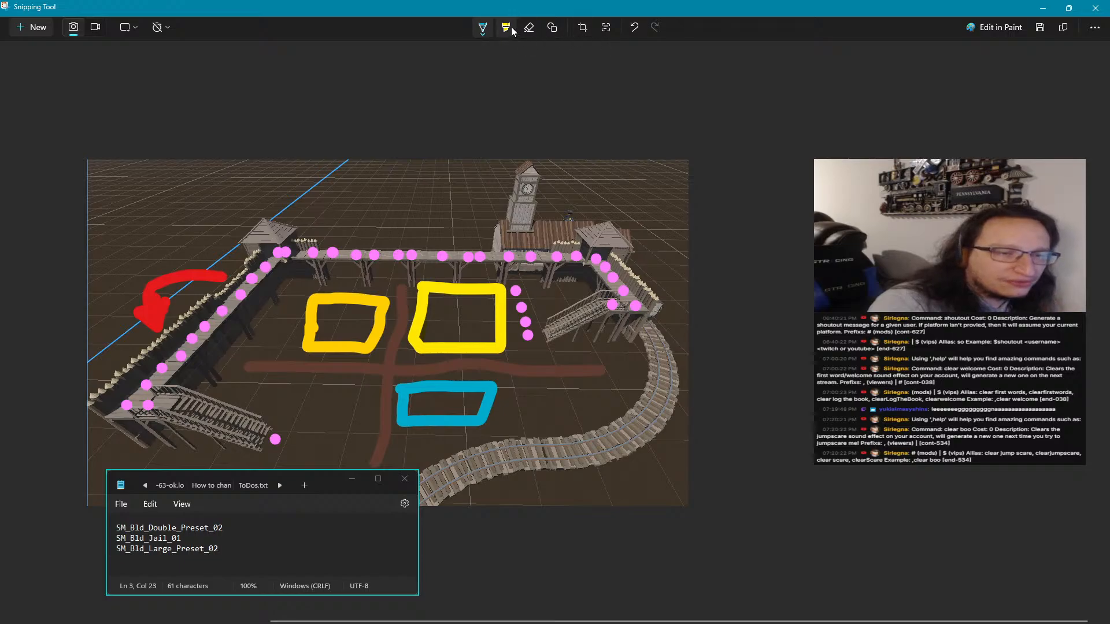
left_click(483, 29)
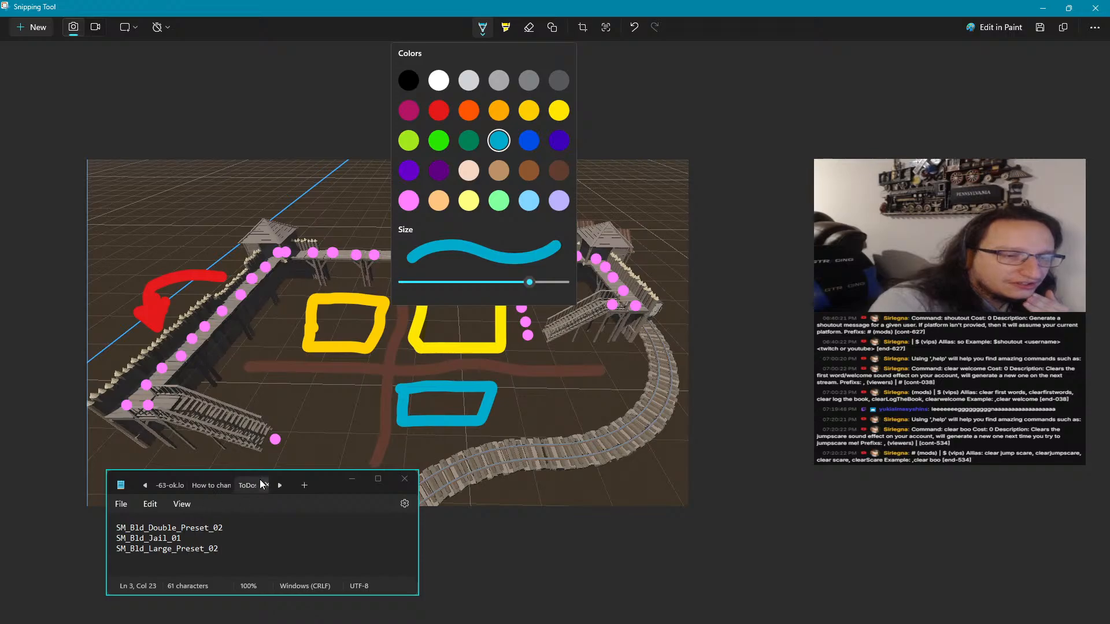
left_click(290, 445)
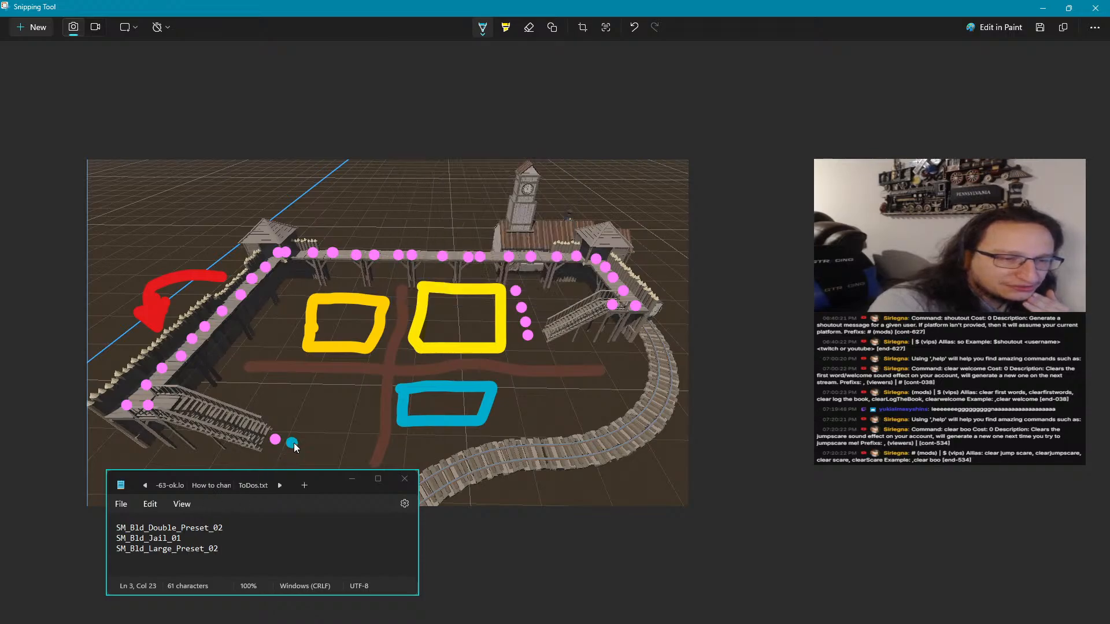
key("ctrl+z")
Dot the walking path in pink from the front-left stairs to the front-to-back road and up it to the crossing
left_click(482, 27)
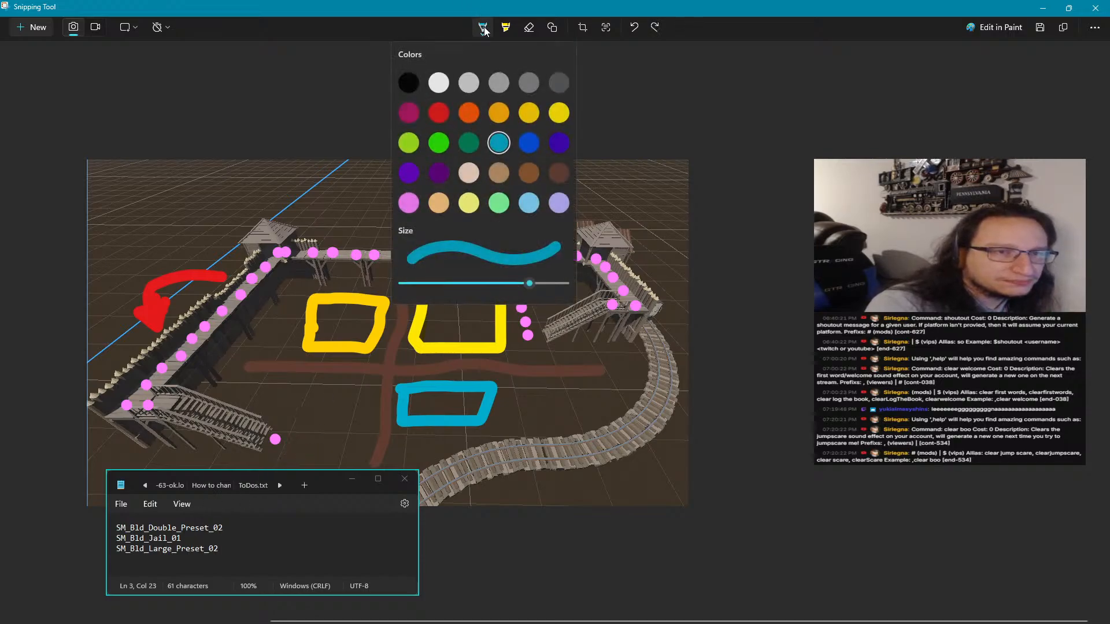
left_click(401, 211)
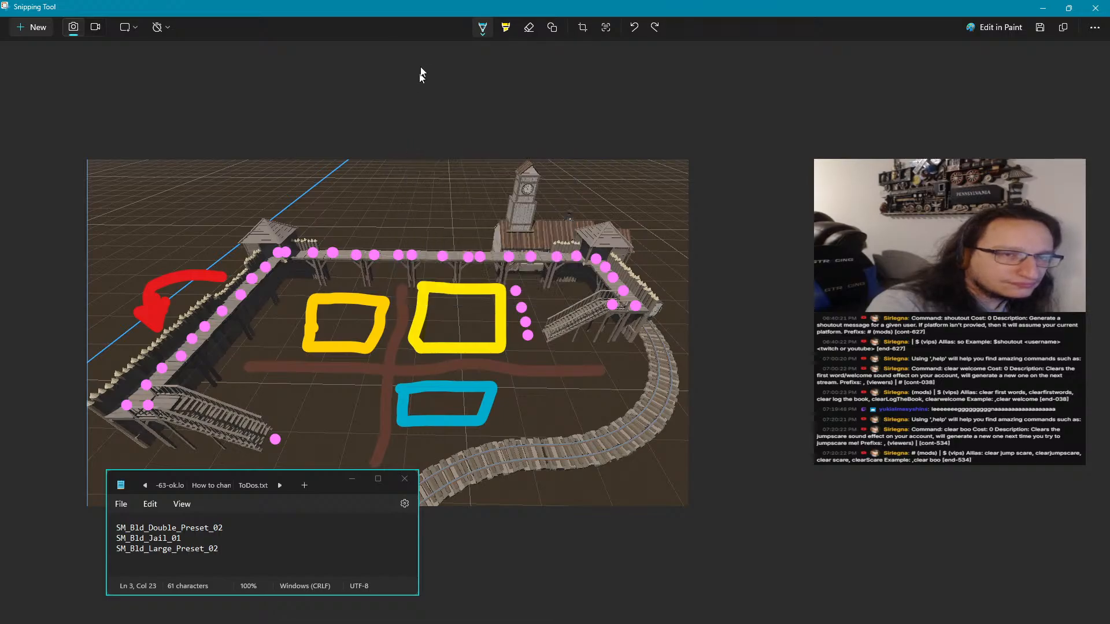
left_click(481, 33)
left_click(410, 201)
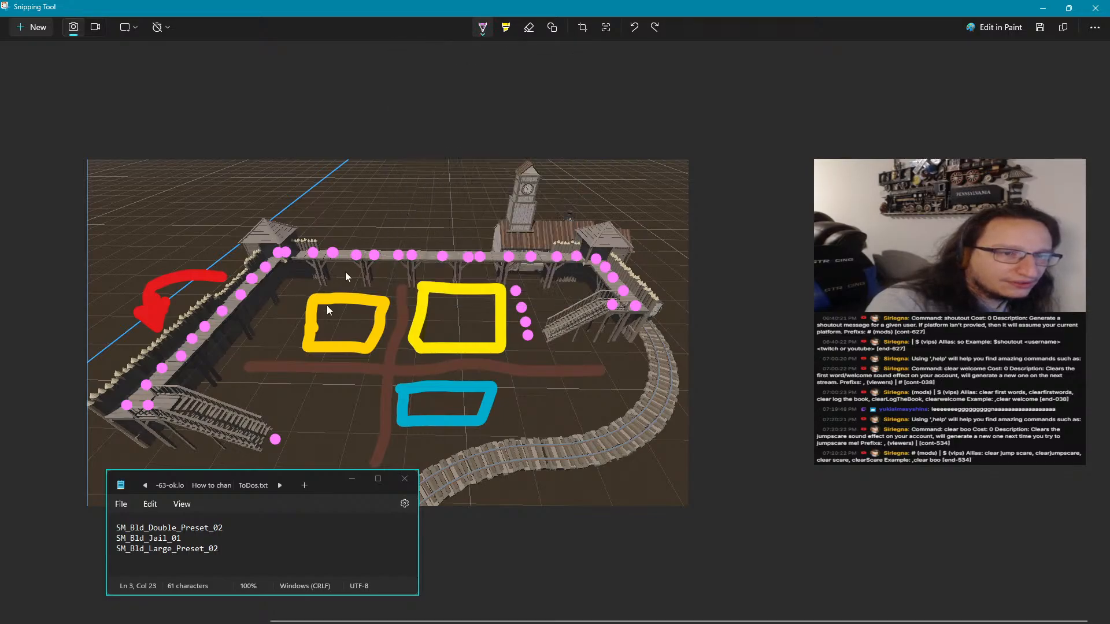
left_click(295, 439)
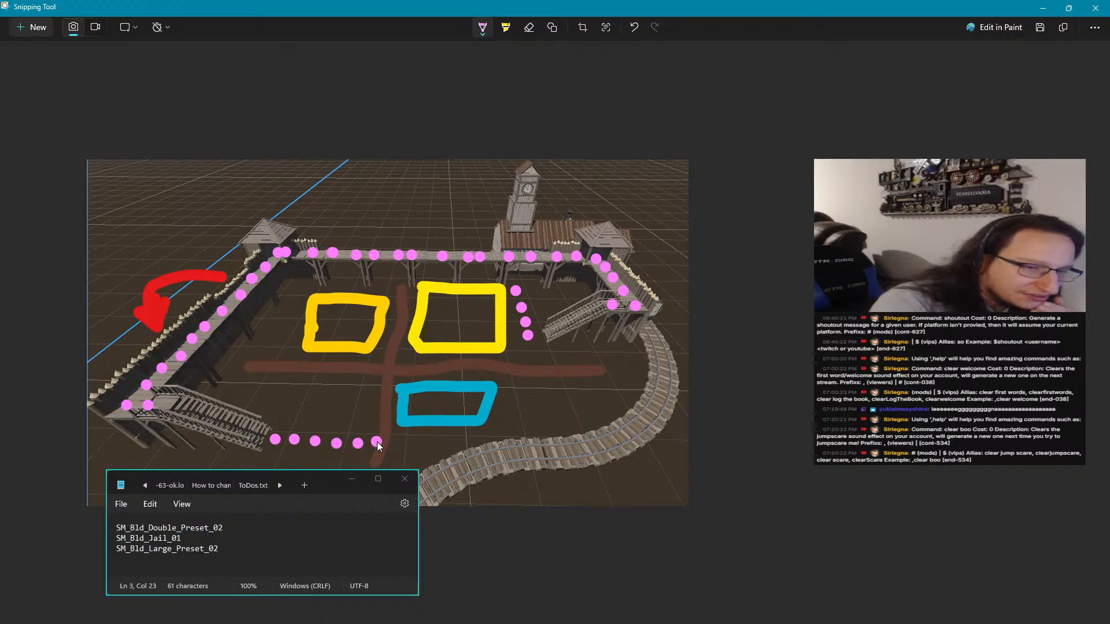
left_click(385, 398)
left_click(385, 372)
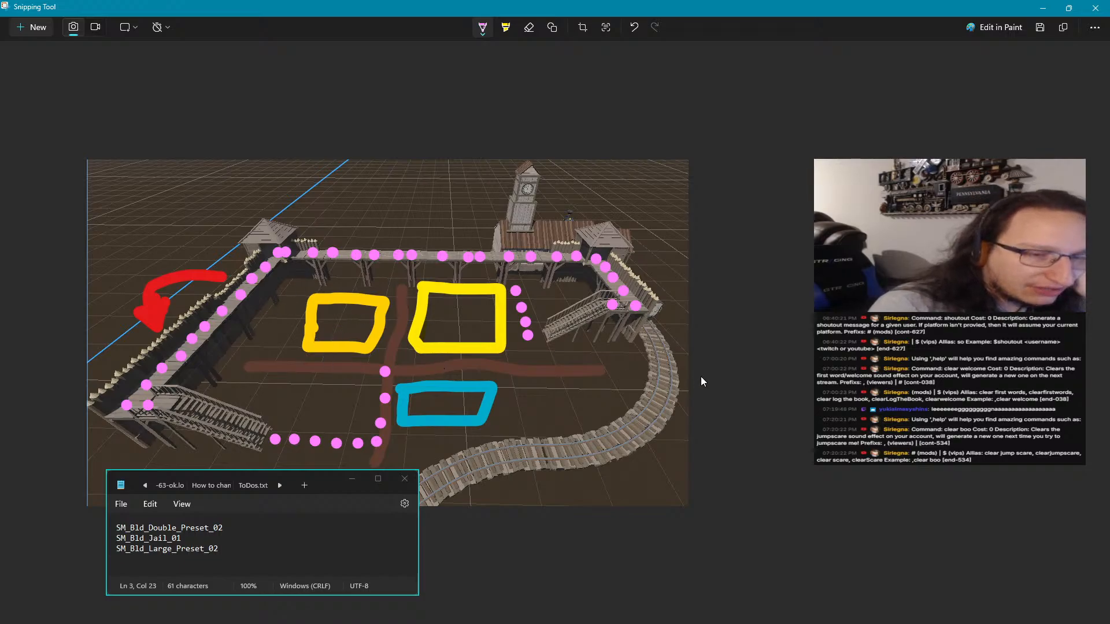
Continue the pink dotted path along the side-to-side road beneath the bright-yellow plot and up to the existing dots beside it
left_click(402, 367)
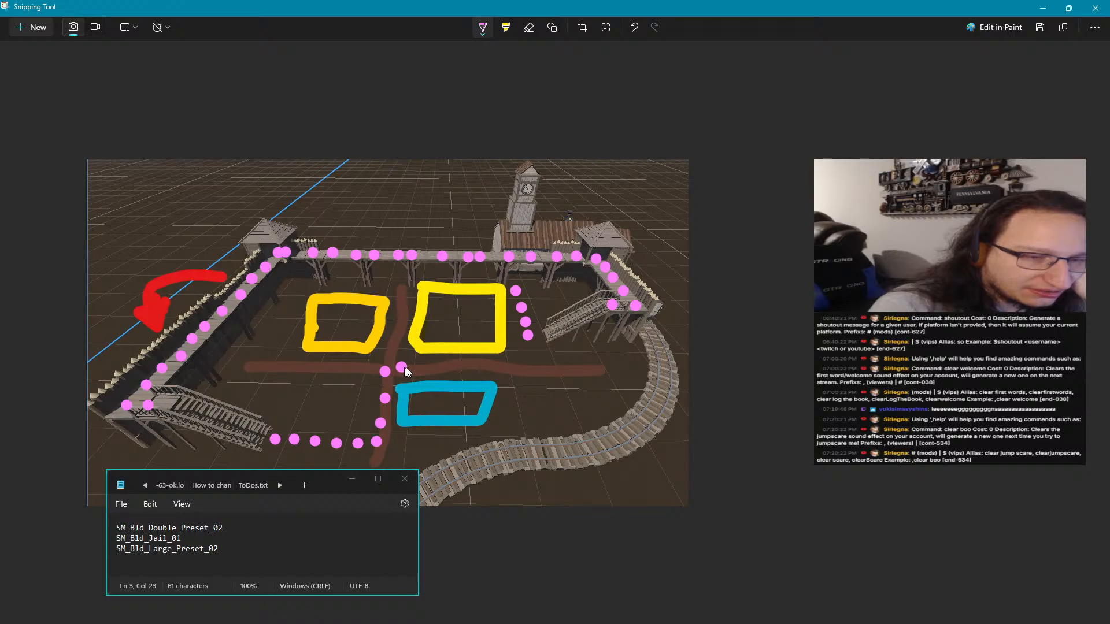
left_click(444, 366)
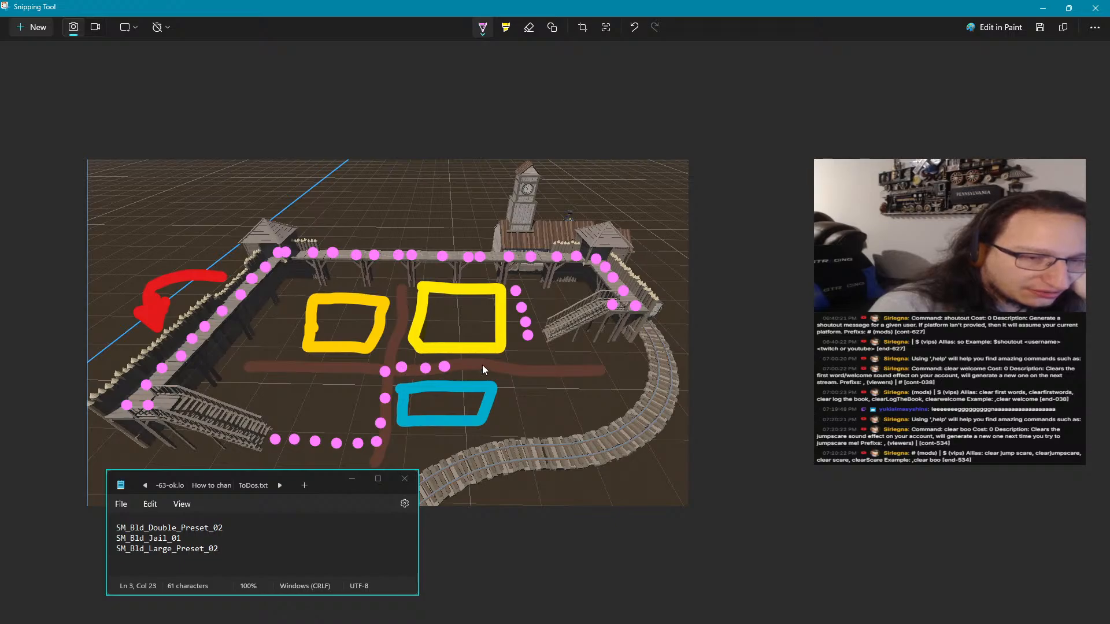
left_click(459, 366)
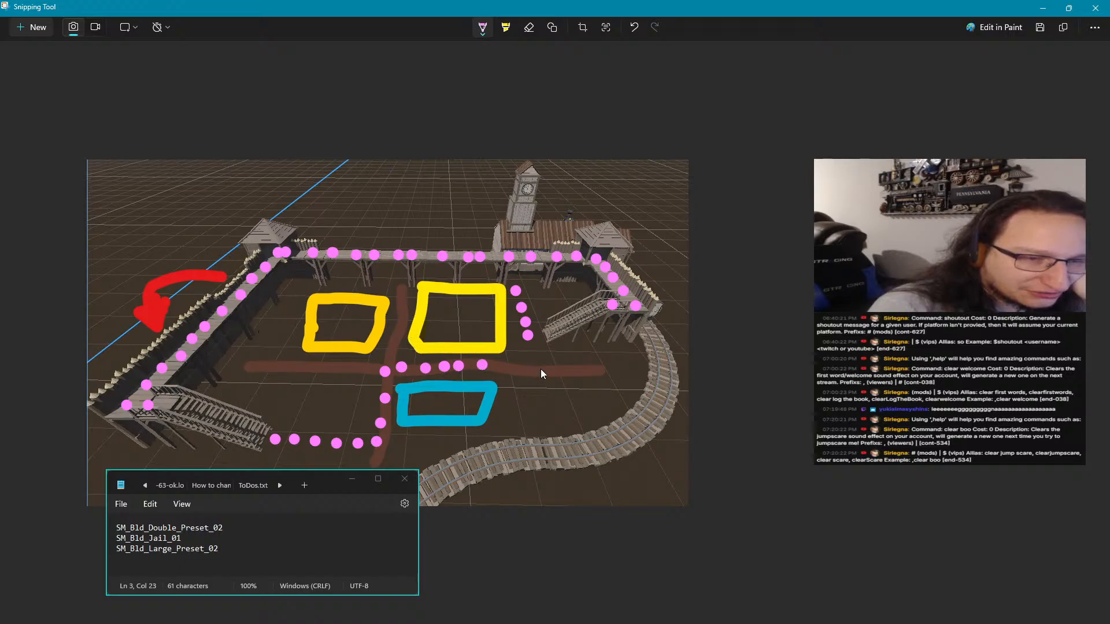
left_click(493, 365)
left_click(521, 365)
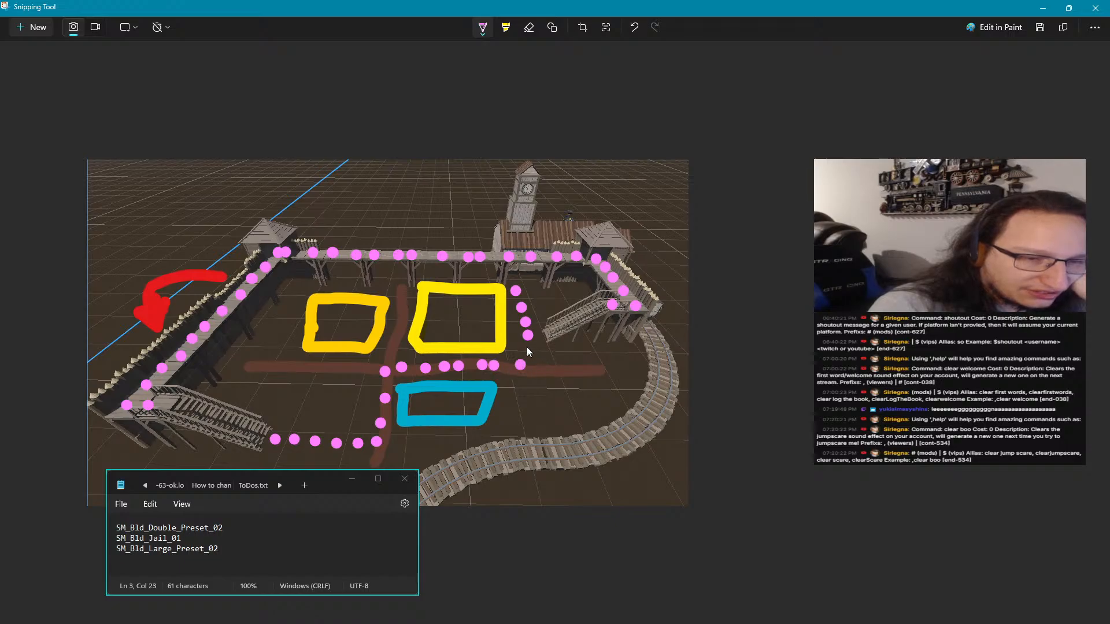
left_click(526, 347)
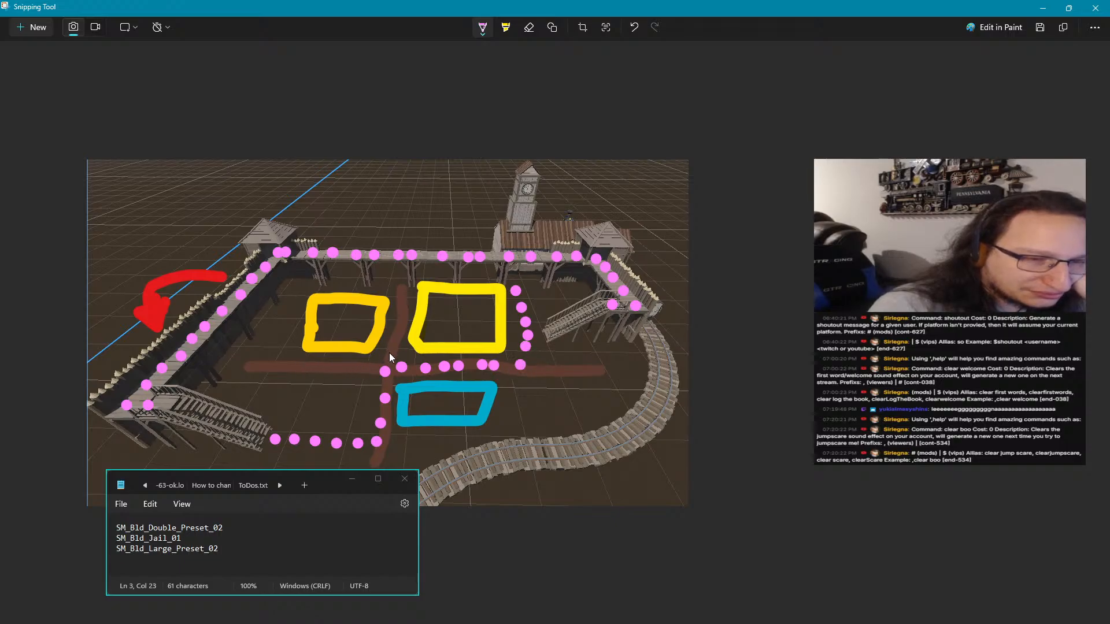
Dot a pink path branch up the front-to-back road from the crossing and along the rear of the golden-yellow plot
left_click(392, 335)
left_click(400, 311)
left_click(400, 296)
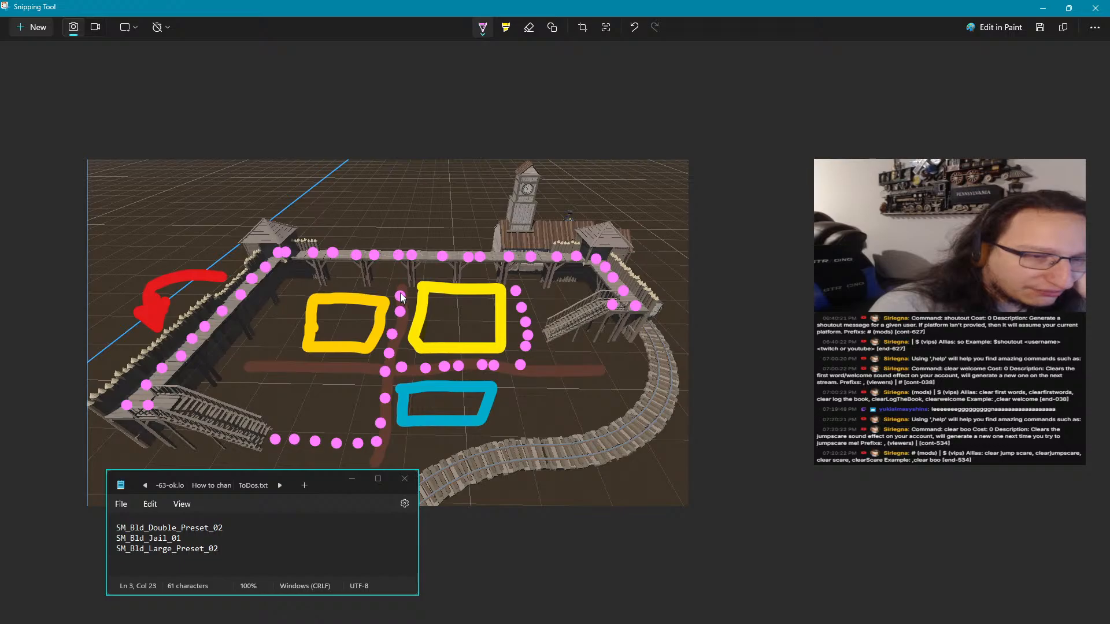
left_click(392, 287)
left_click(339, 282)
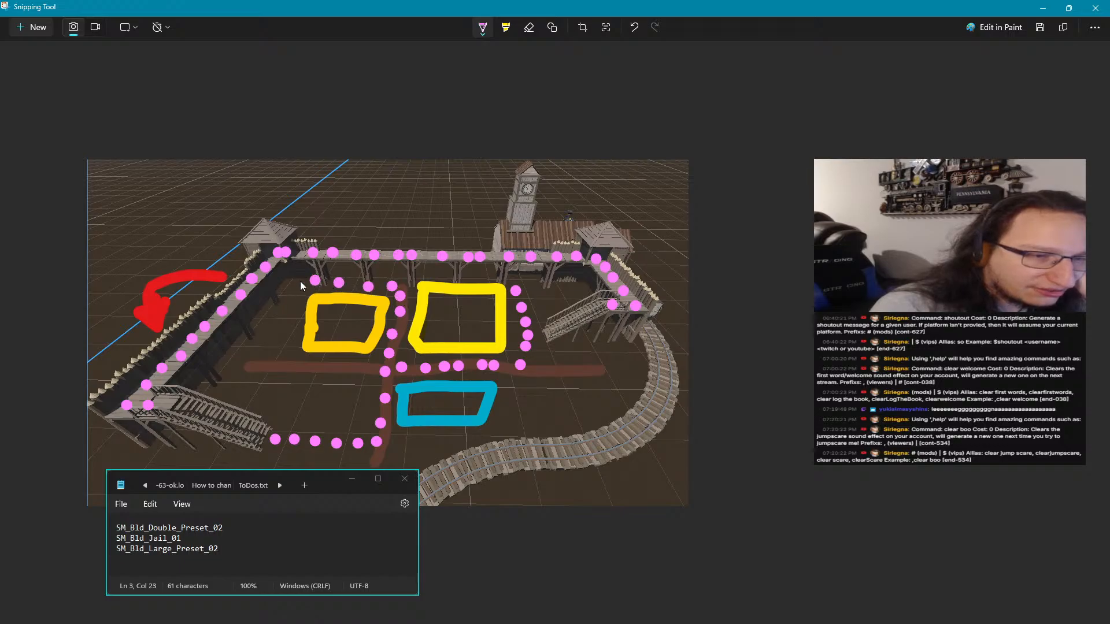
Close the pink dotted loop down the golden-yellow plot's outer side and along the side-to-side road back to the crossing
left_click(300, 281)
left_click(294, 301)
left_click(291, 311)
left_click(279, 334)
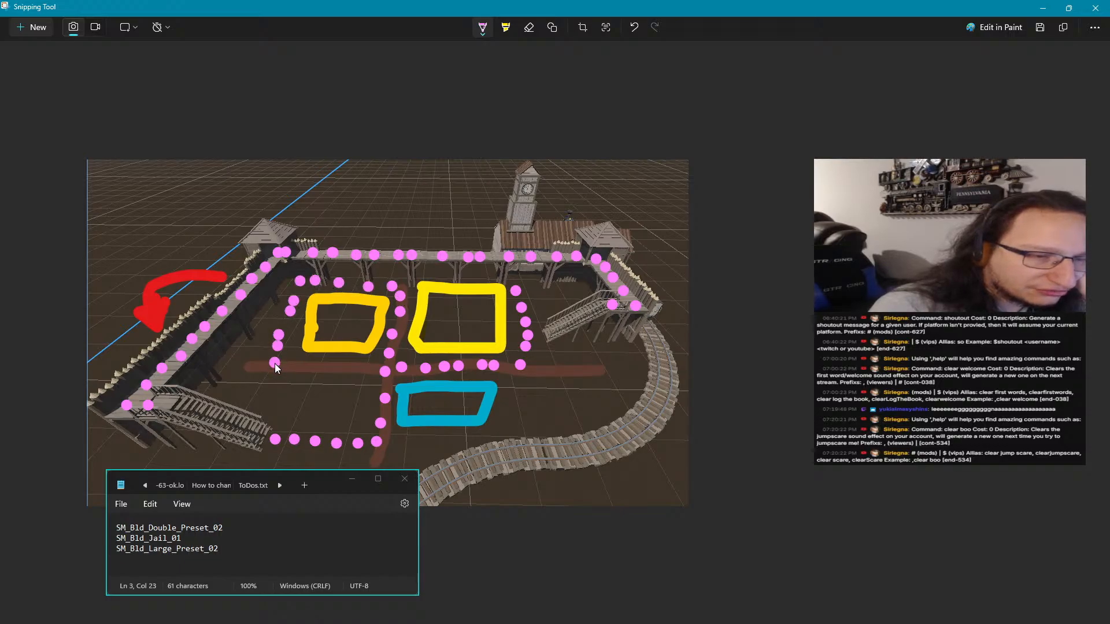
left_click(327, 371)
left_click(368, 371)
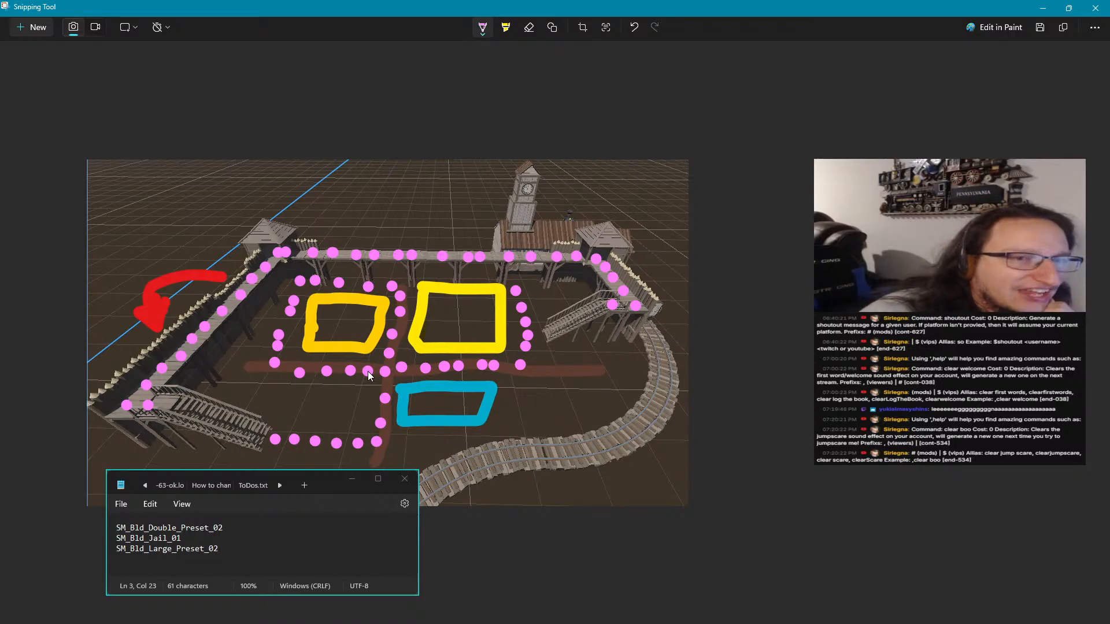
Move the annotated screenshot and the notes window out of the way and return to the Godot editor
double_click(386, 7)
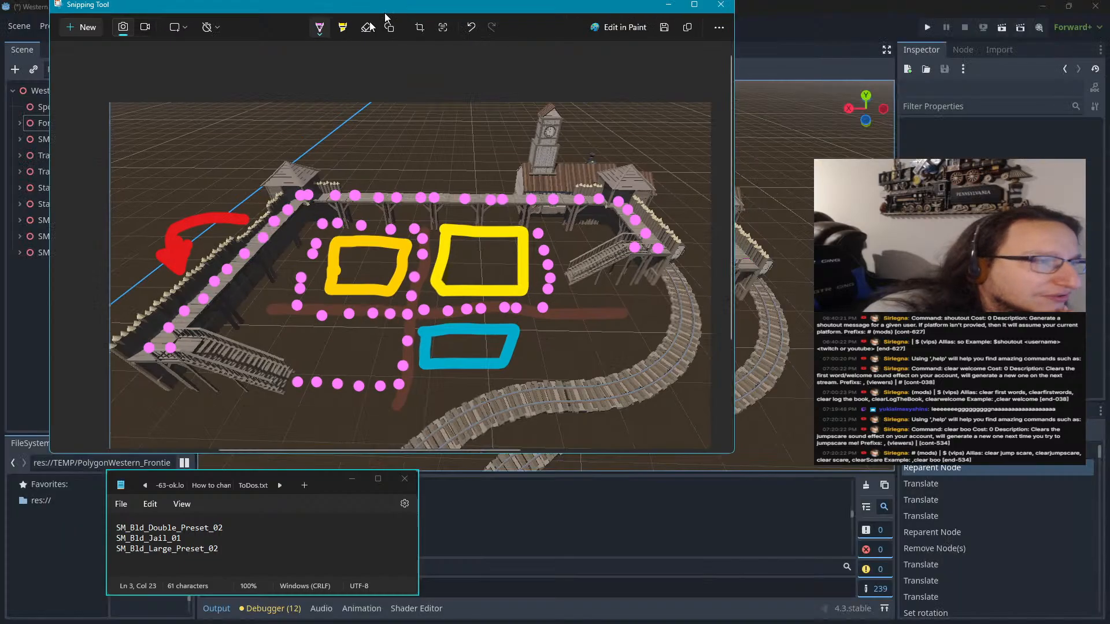
left_click_drag(386, 17, 386, 0)
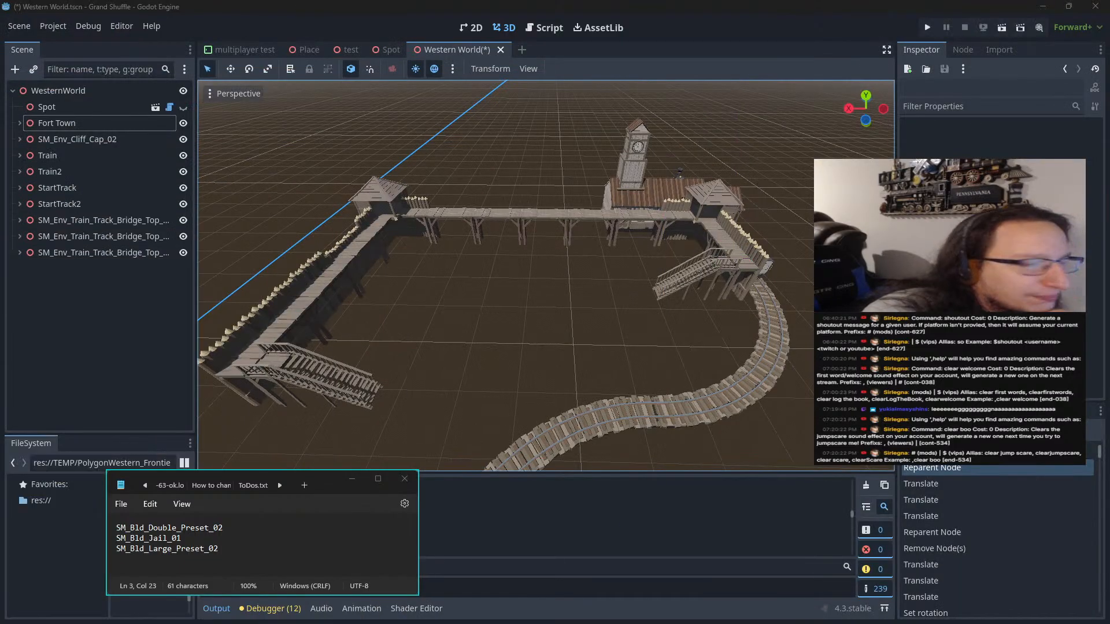
left_click_drag(337, 487, 0, 492)
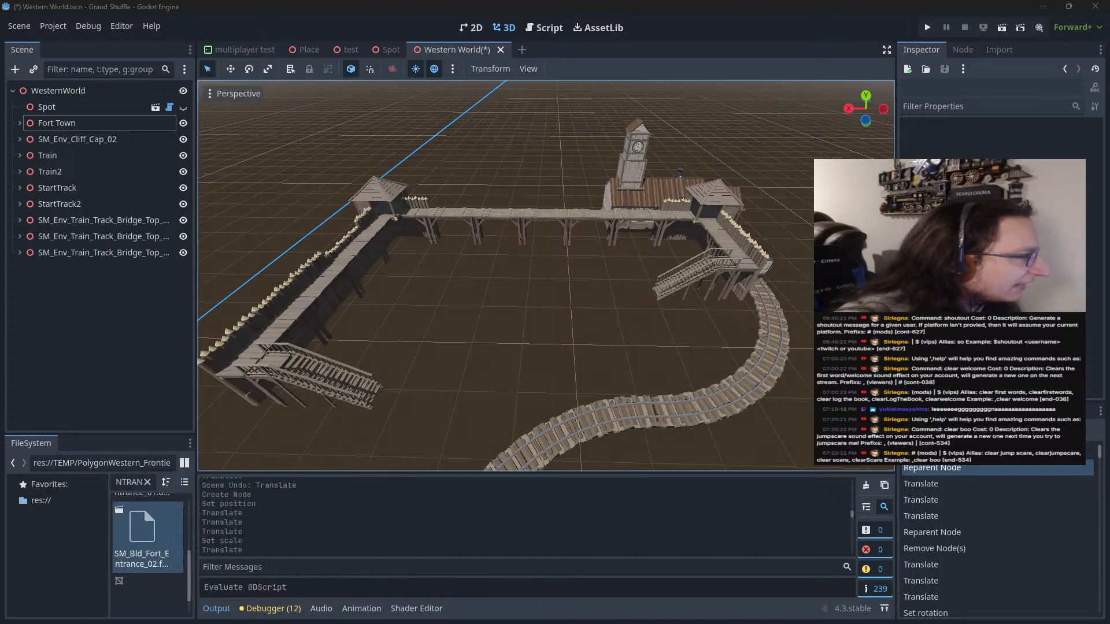
Search the project files for the copied SM_Bld preset asset name
left_click(126, 481)
key("ctrl+v")
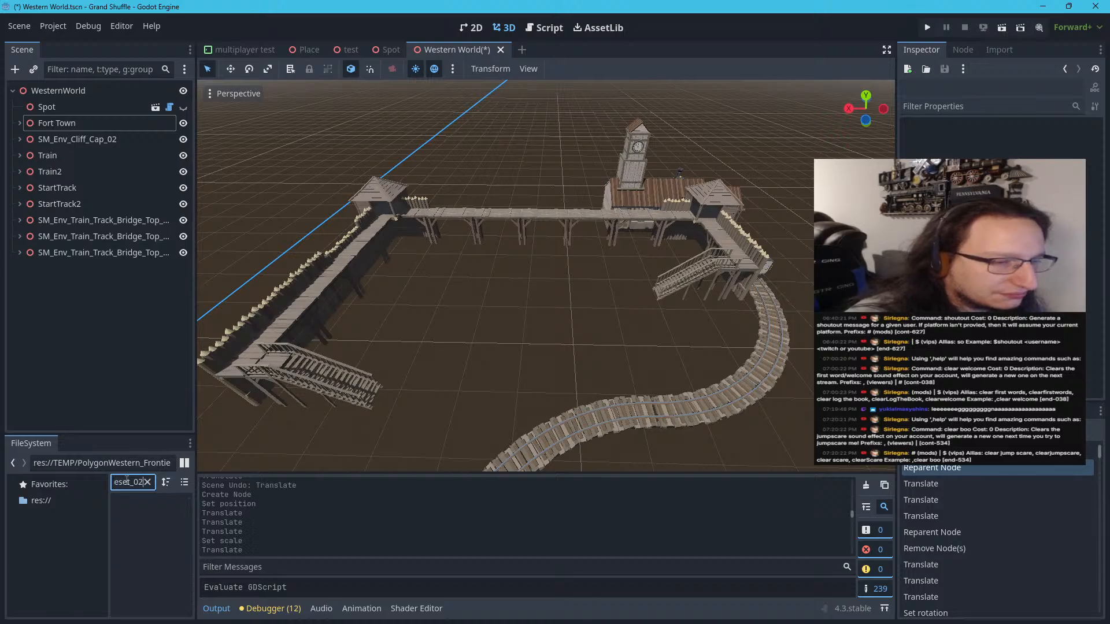
key("Home")
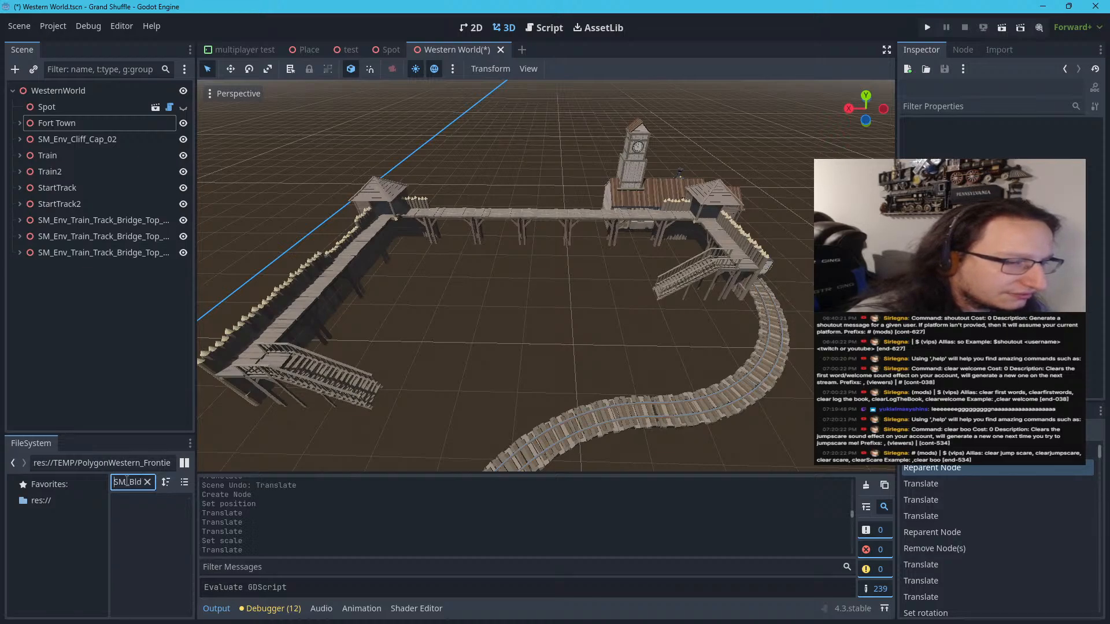
Search the project files for SM_BLD_Double_ in place of the full preset name
key("ctrl+a")
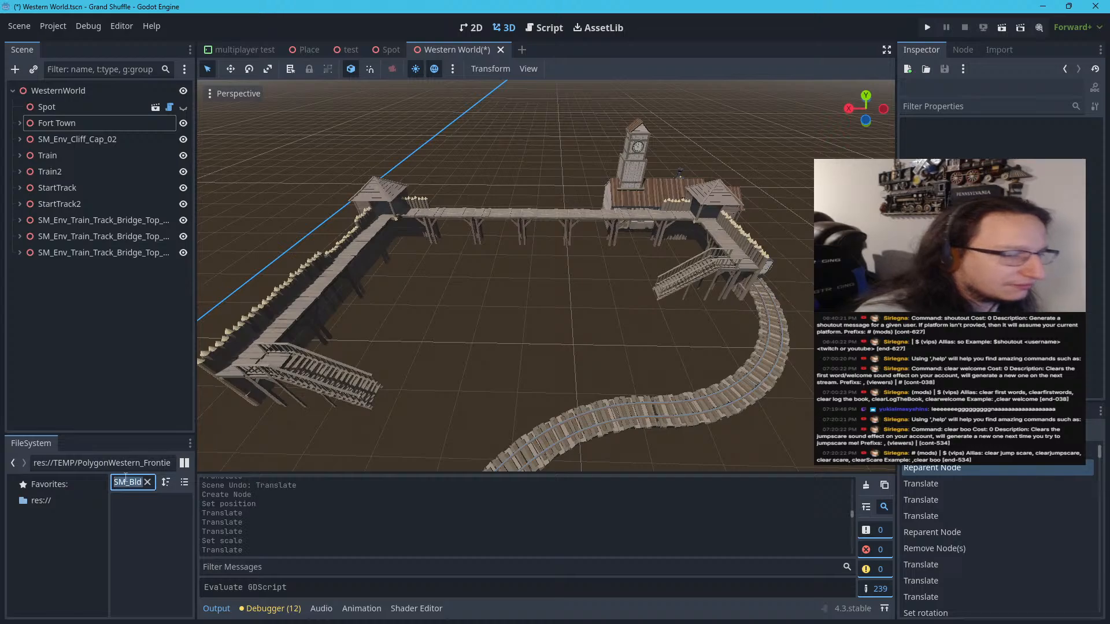
type("SM")
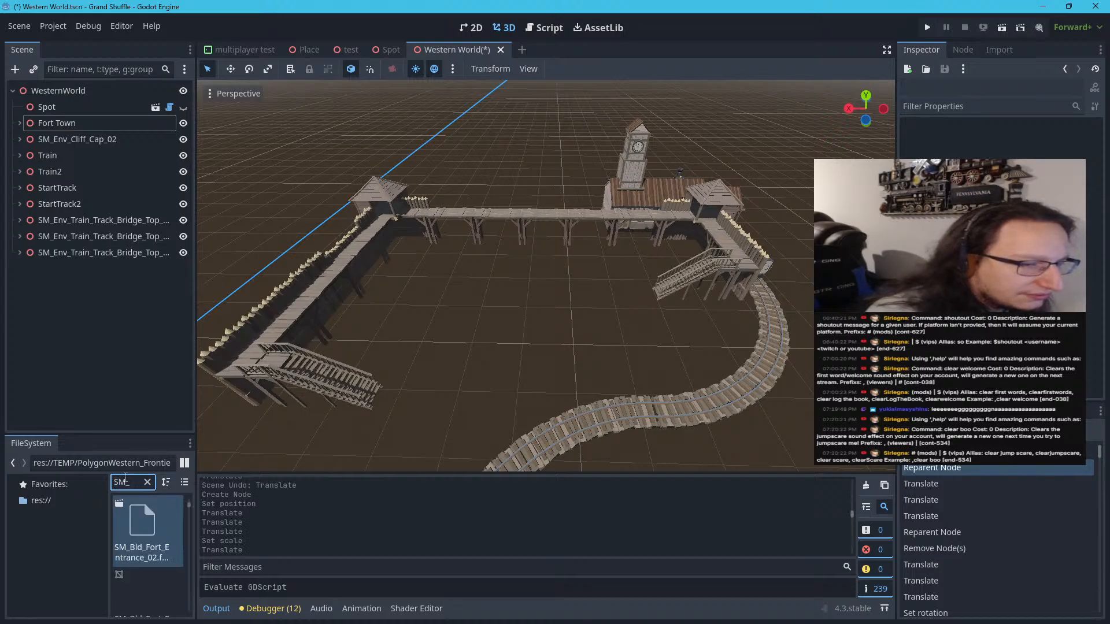
type("_BLD_")
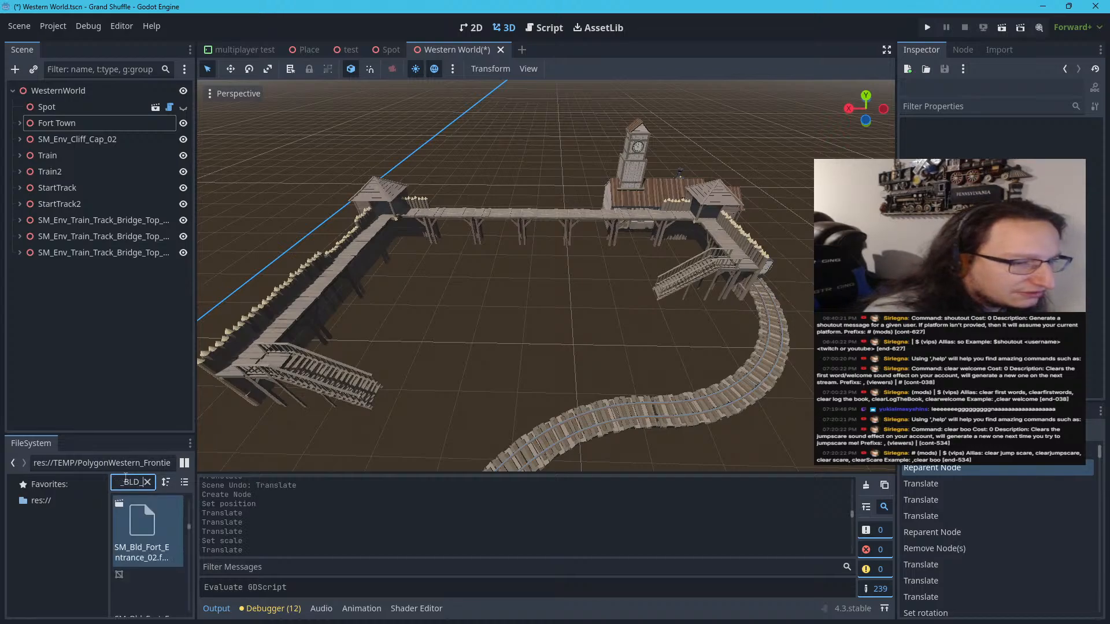
type("Doubl")
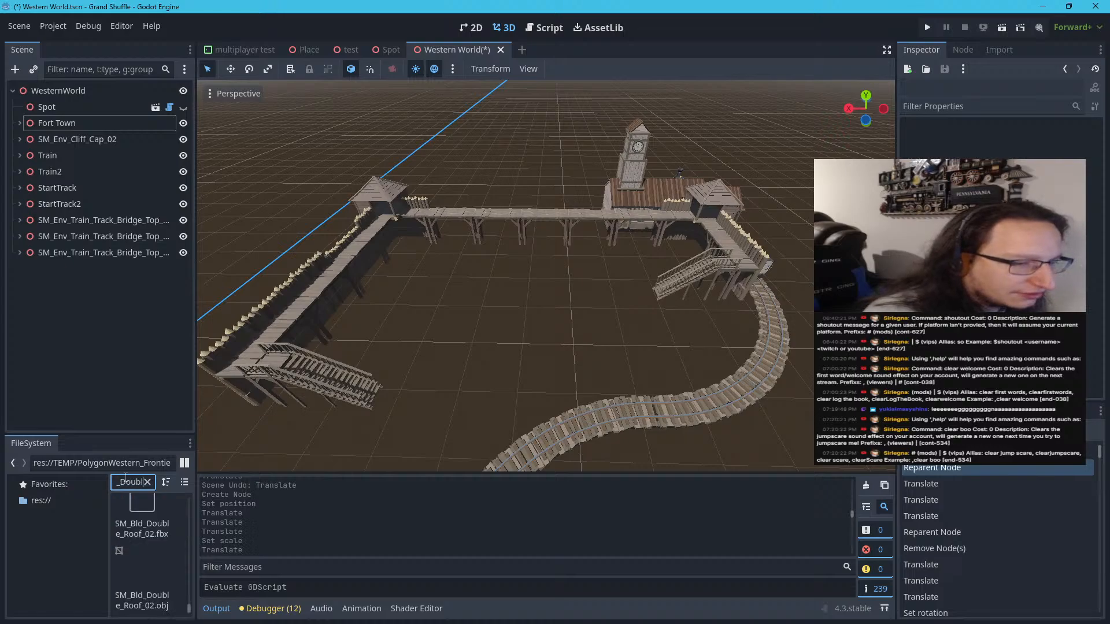
type("e_p")
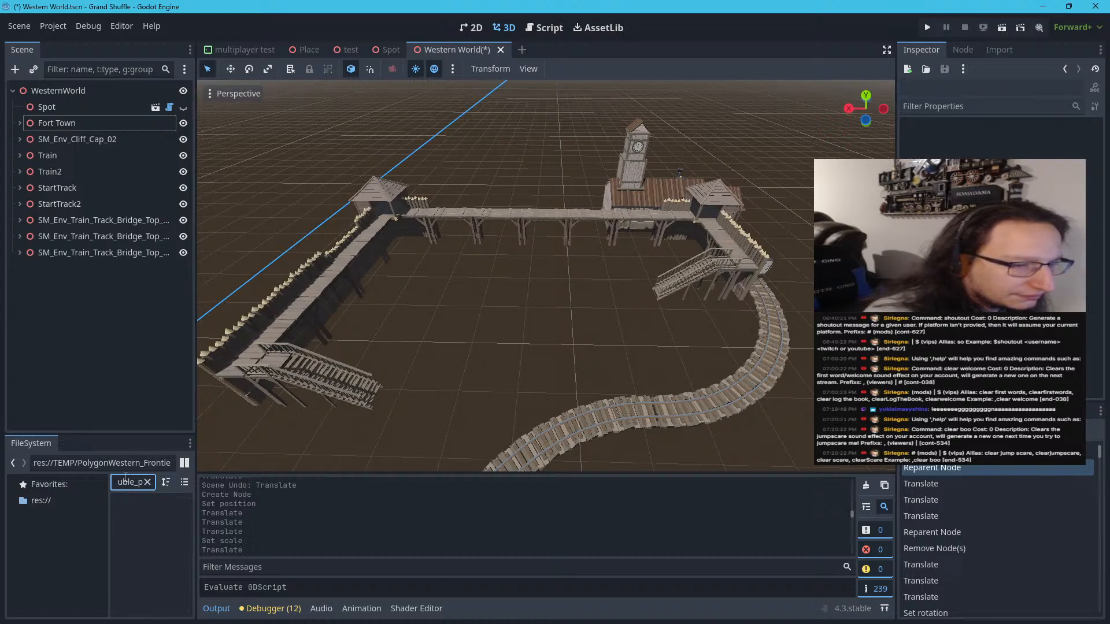
key("BackSpace")
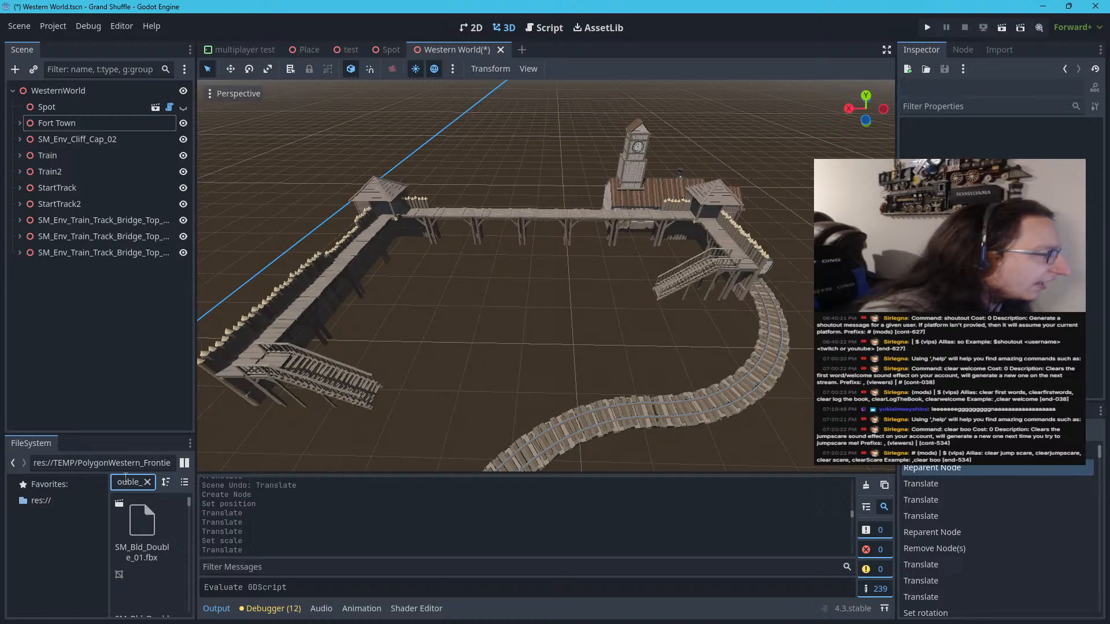
Clear the file filter and enlarge the FileSystem dock in height and width to show more assets
key("ctrl+a")
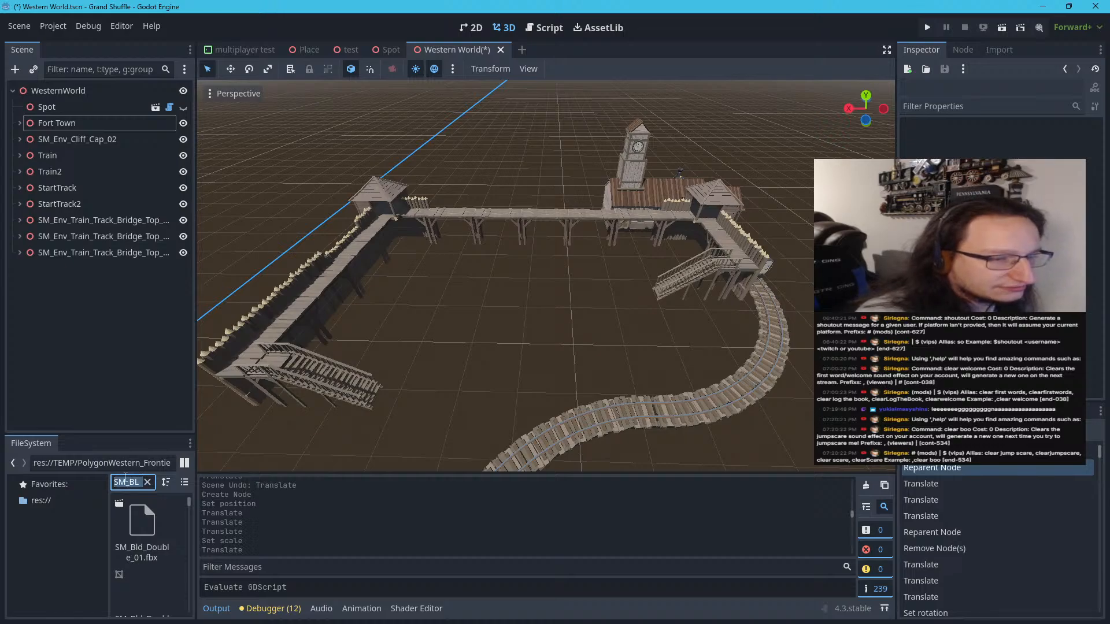
key("BackSpace")
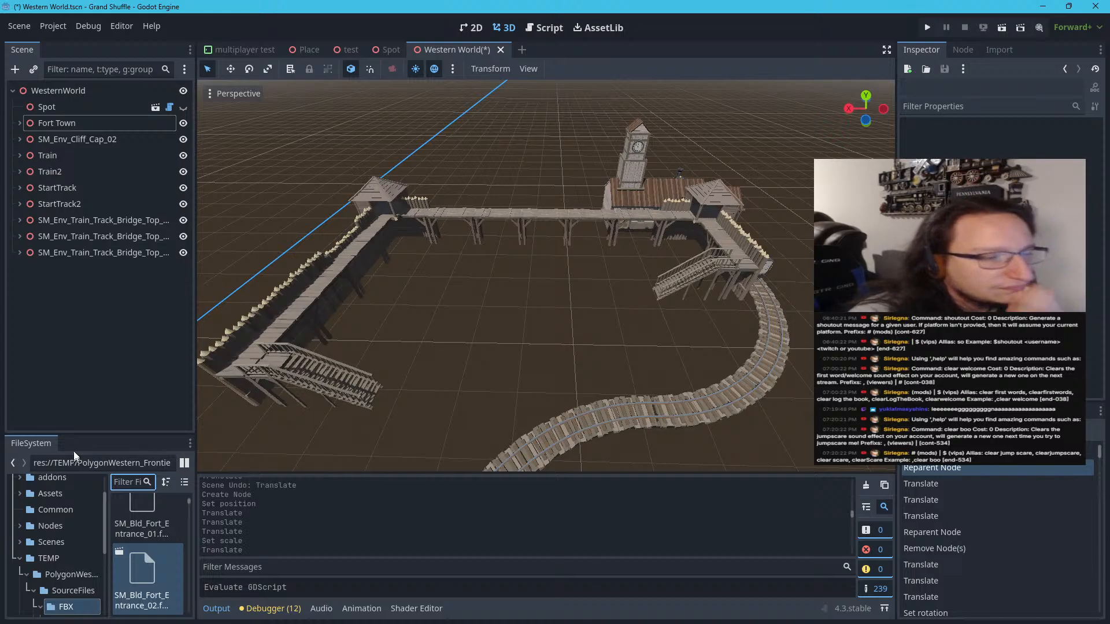
left_click_drag(128, 437, 141, 162)
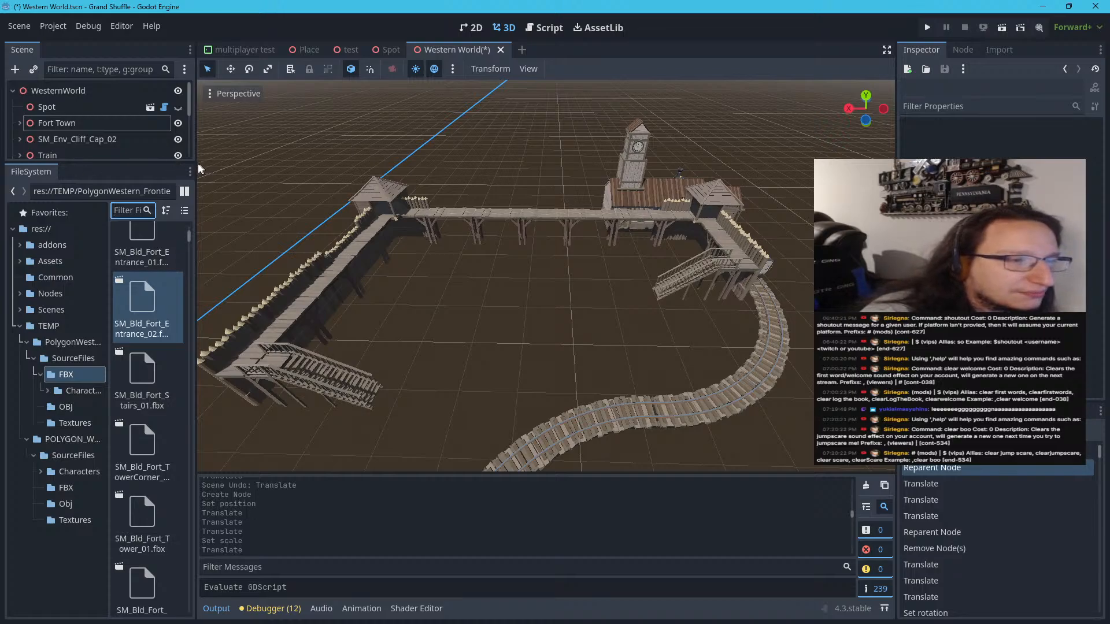
left_click_drag(196, 168, 381, 167)
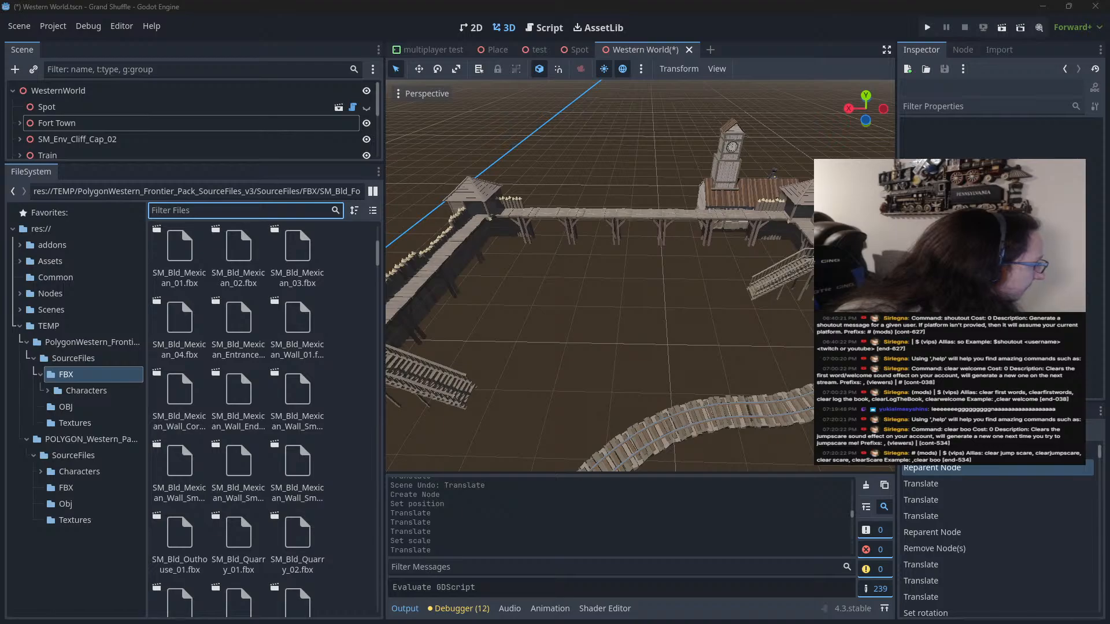
Switch to Synty Search in the browser, examine the details of SM_Bld_Large_Preset_02, and return to the Godot editor
key("alt+Tab")
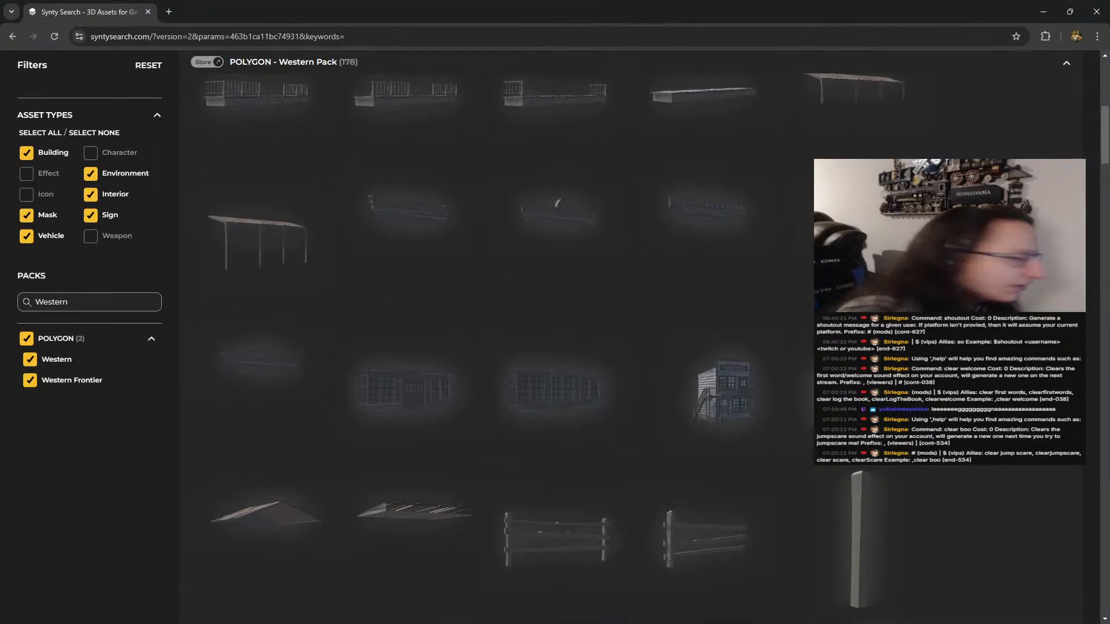
scroll(638, 188, "up", 4)
scroll(638, 200, "up", 3)
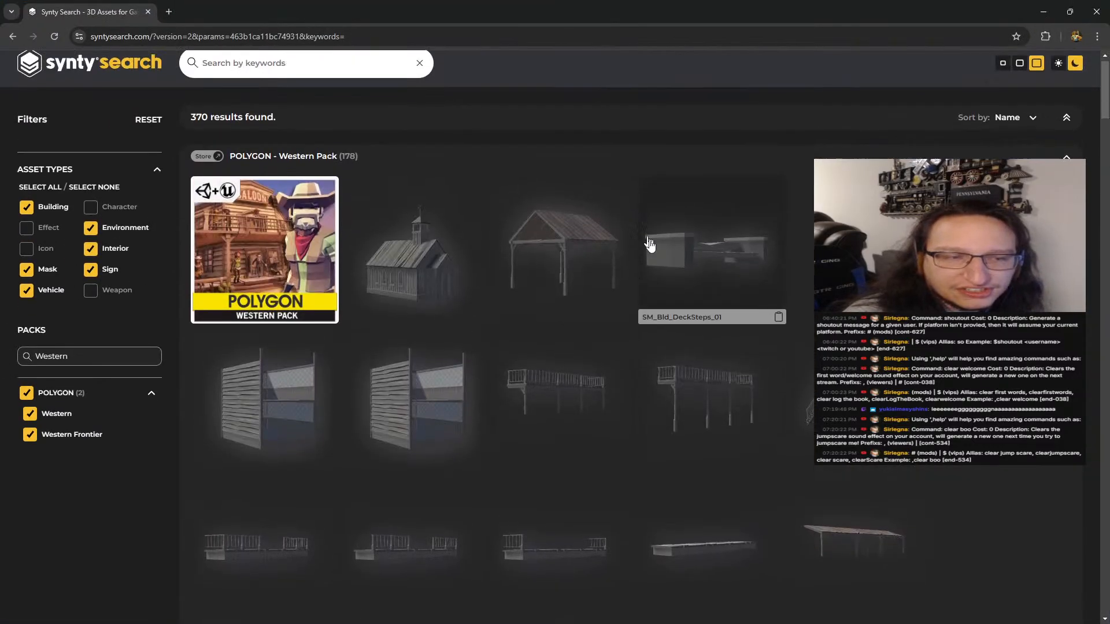
scroll(652, 243, "down", 10)
left_click(721, 397)
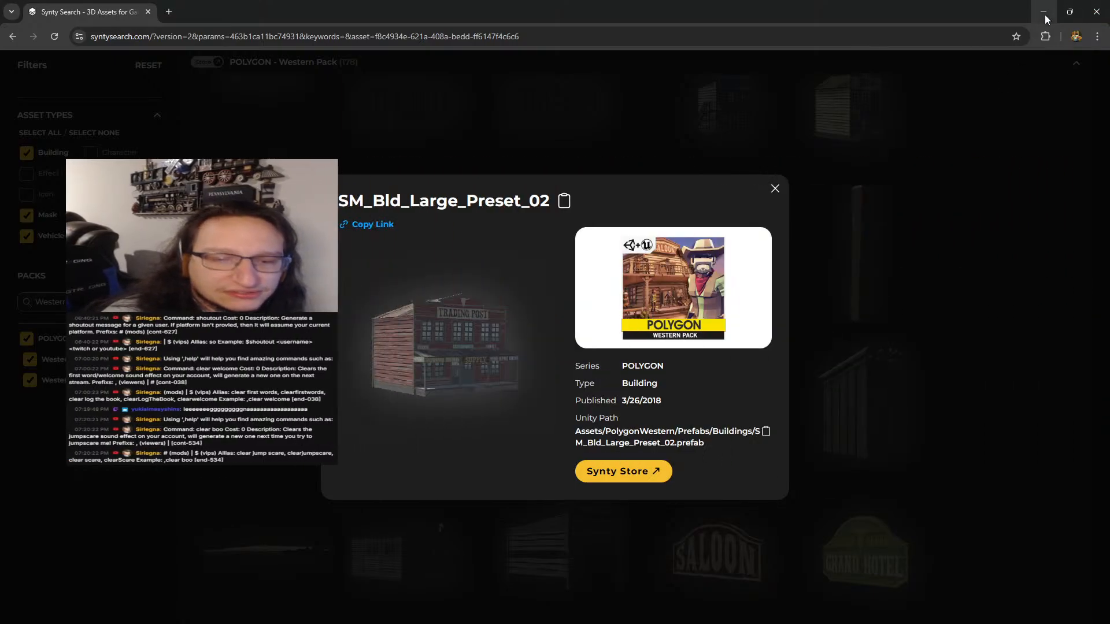
left_click(1044, 12)
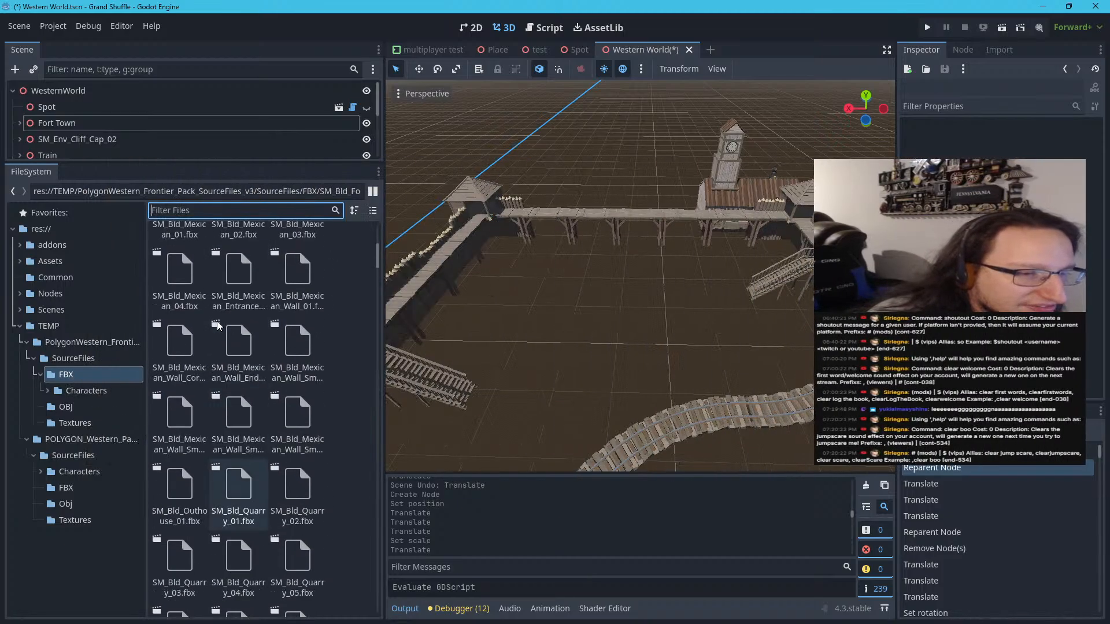
Filter the project files by Double to look for the double-building assets
scroll(377, 266, "up", 5)
scroll(387, 261, "up", 2)
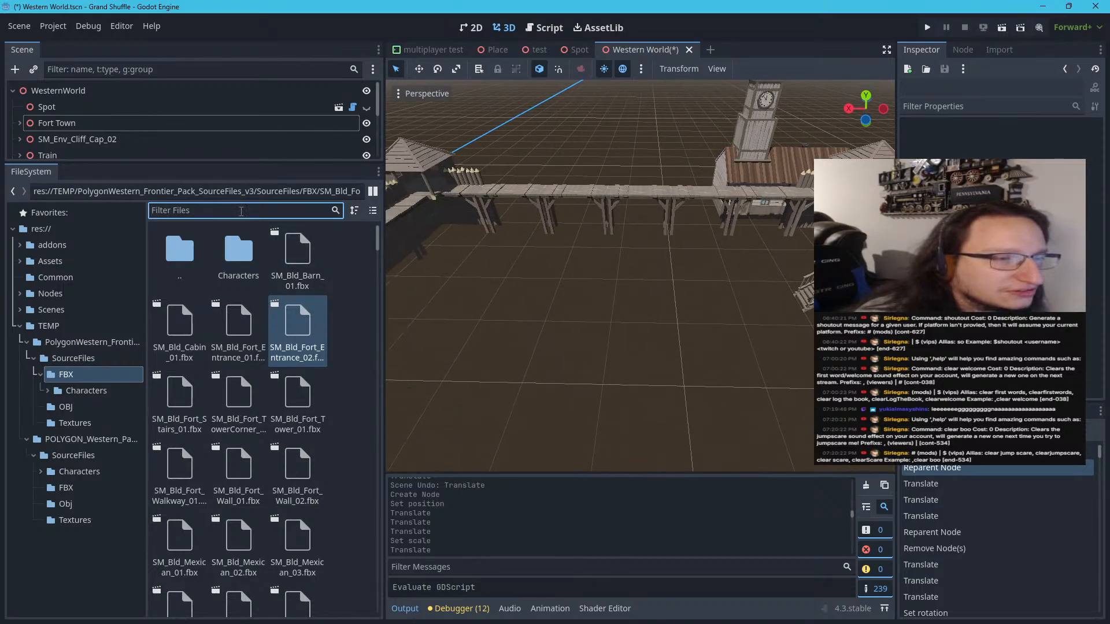
type("Dou")
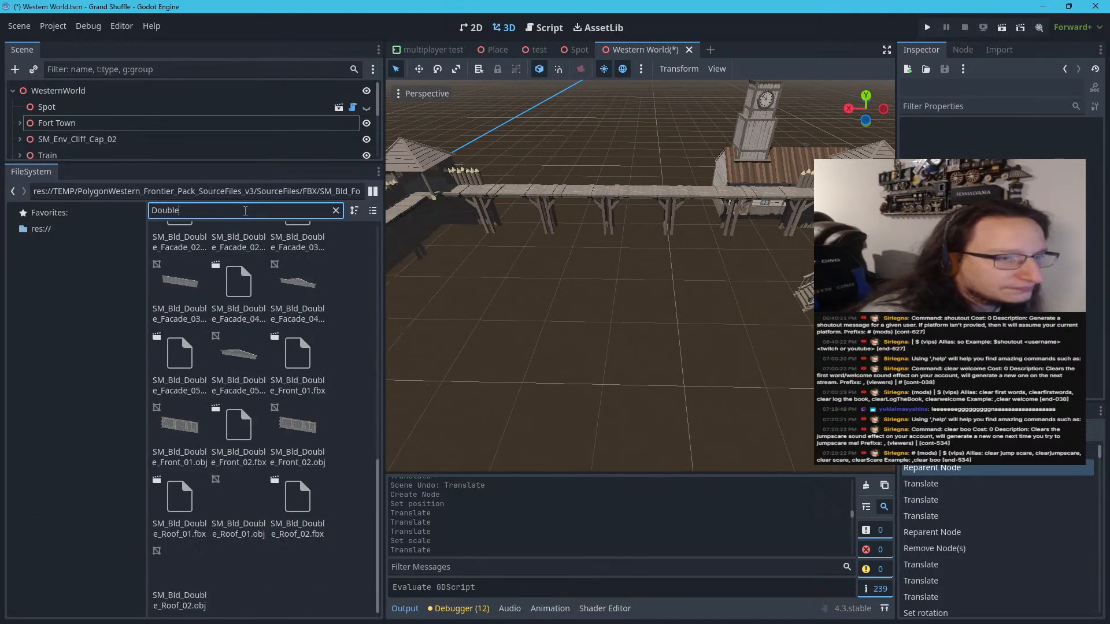
type("ble")
Complete the Double file filter and preview the SM_Bld_Double_01.fbx and SM_Bld_Double_02.fbx building shells from several angles
scroll(303, 289, "up", 10)
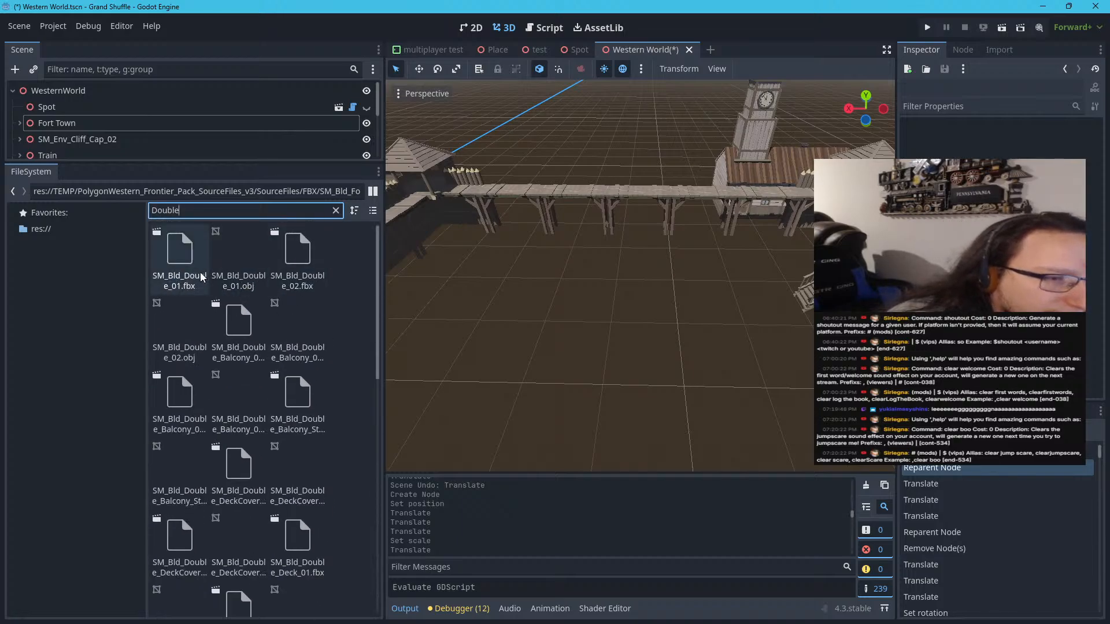
double_click(191, 274)
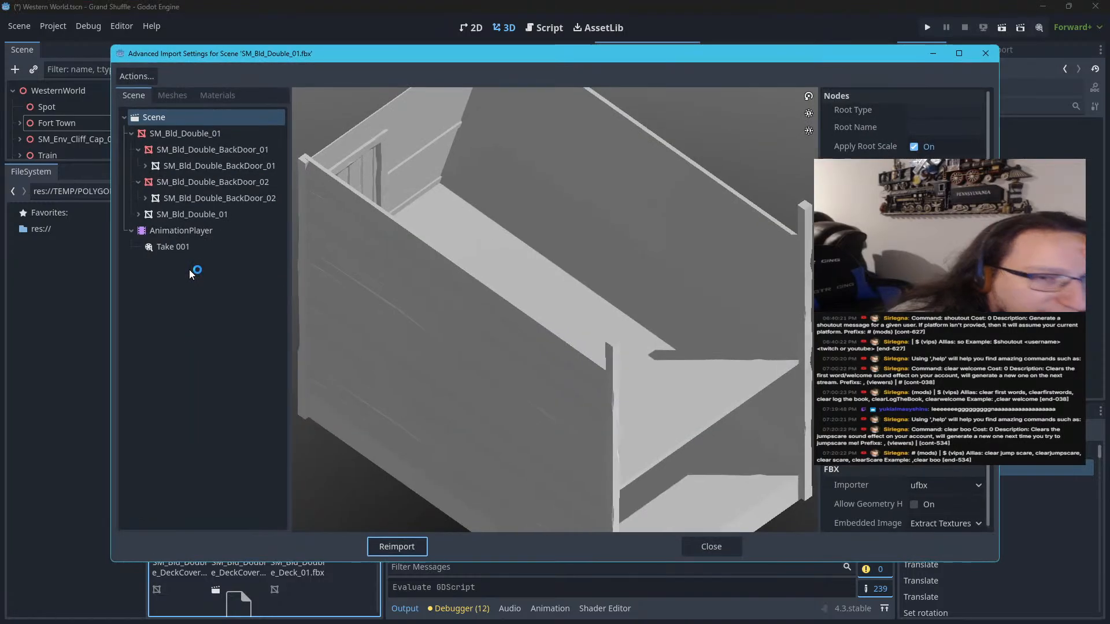
left_click_drag(587, 319, 792, 172)
left_click(985, 56)
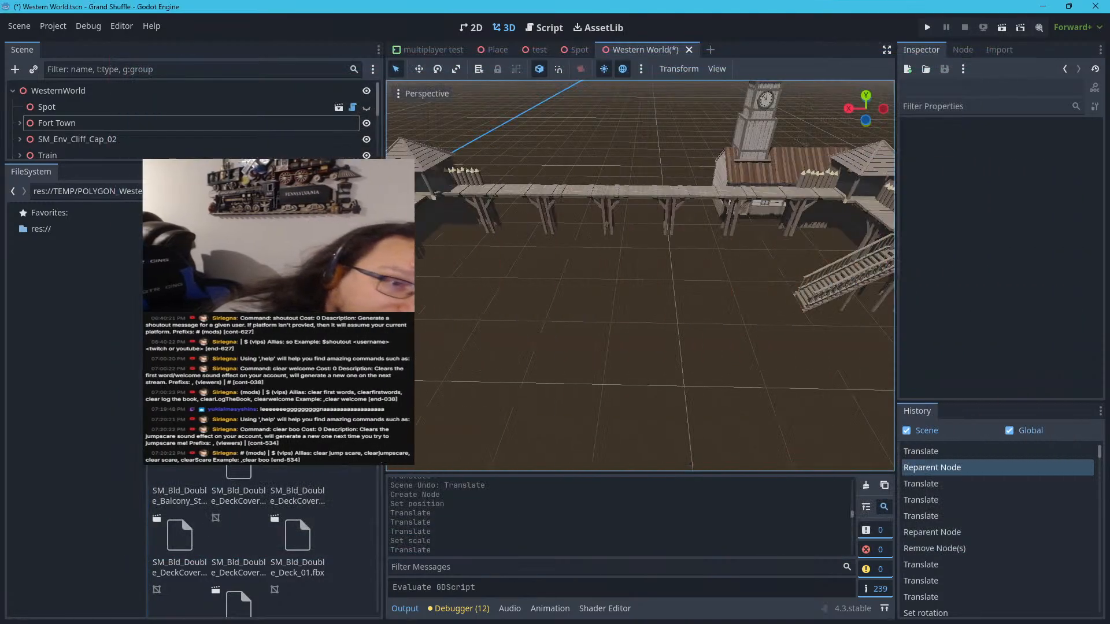
double_click(308, 249)
left_click_drag(615, 258, 432, 221)
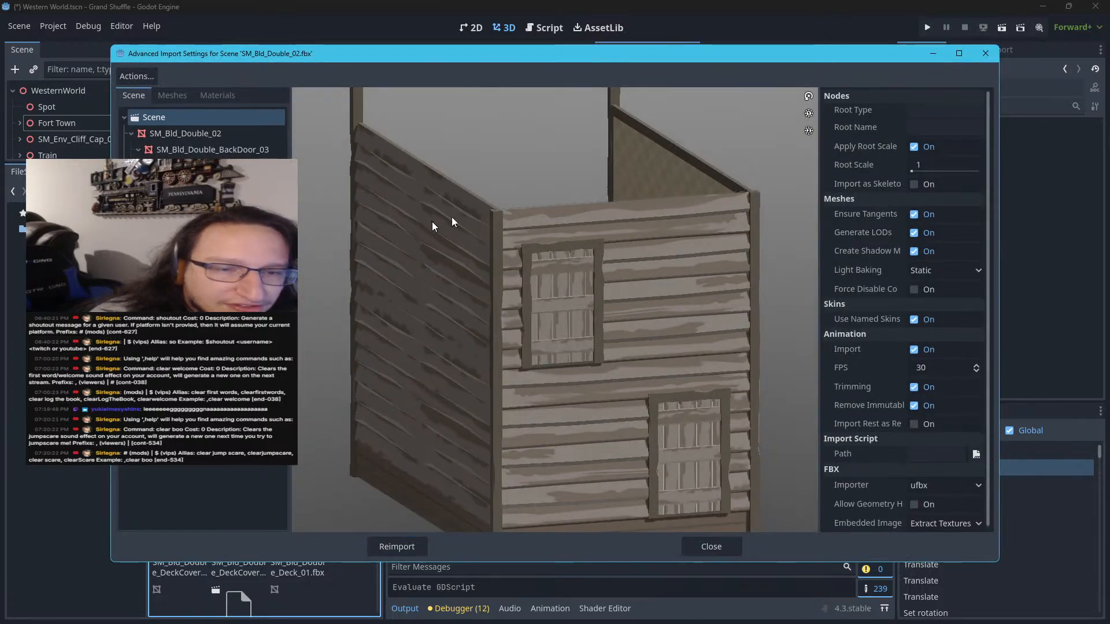
left_click(986, 54)
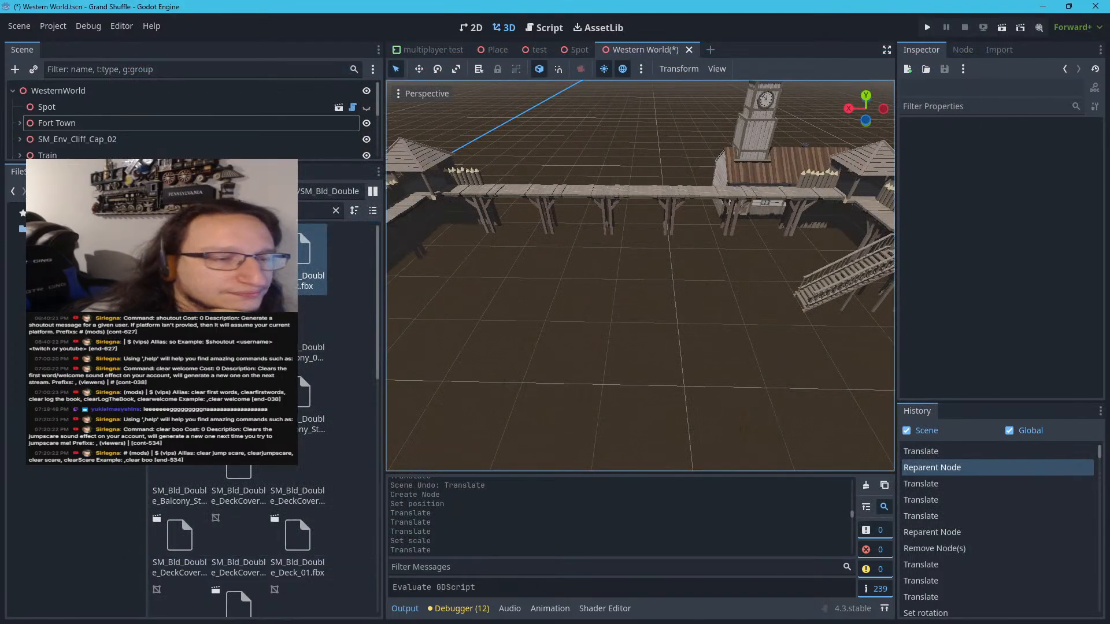
Preview the SM_Bld_Double_Balcony_01.fbx and SM_Bld_Double_Balcony_02.fbx models in their import settings
left_click(337, 278)
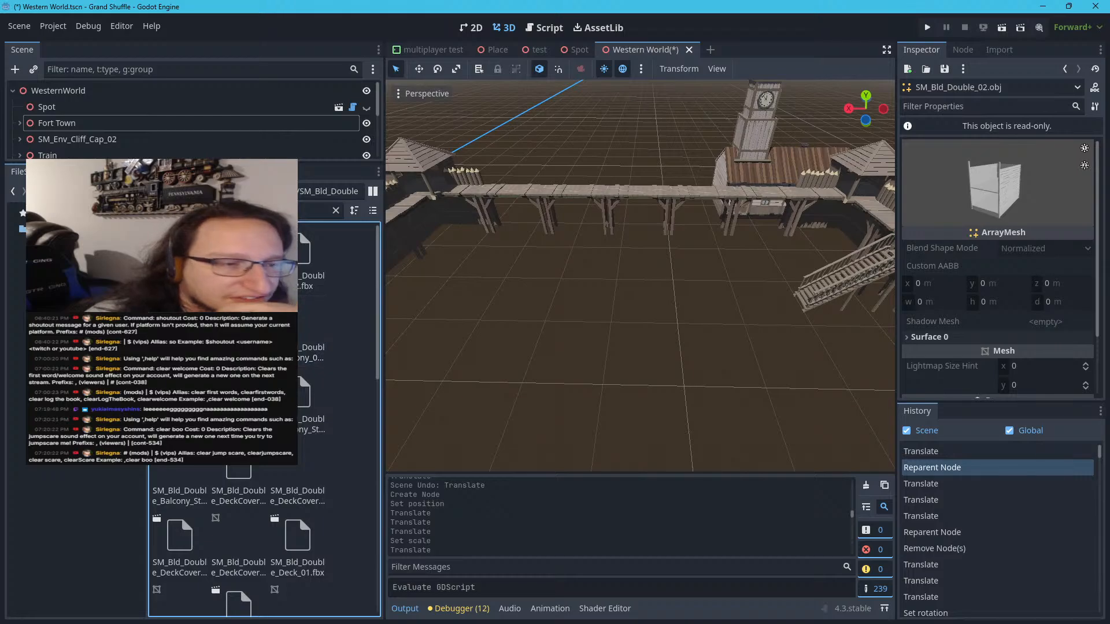
double_click(254, 316)
left_click_drag(590, 271, 420, 284)
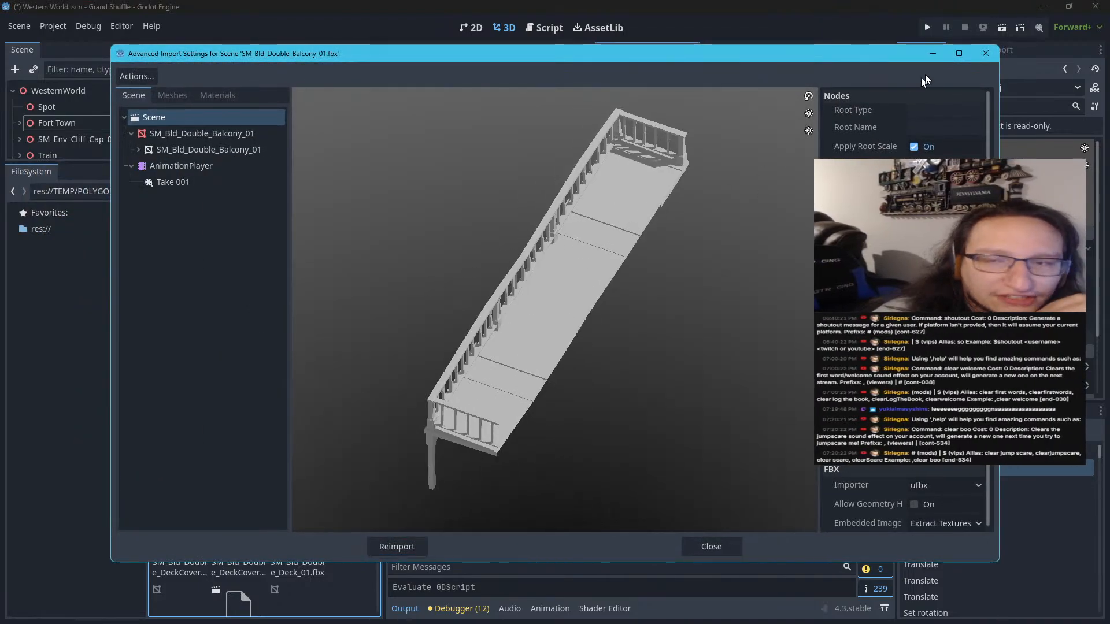
left_click(986, 54)
double_click(180, 396)
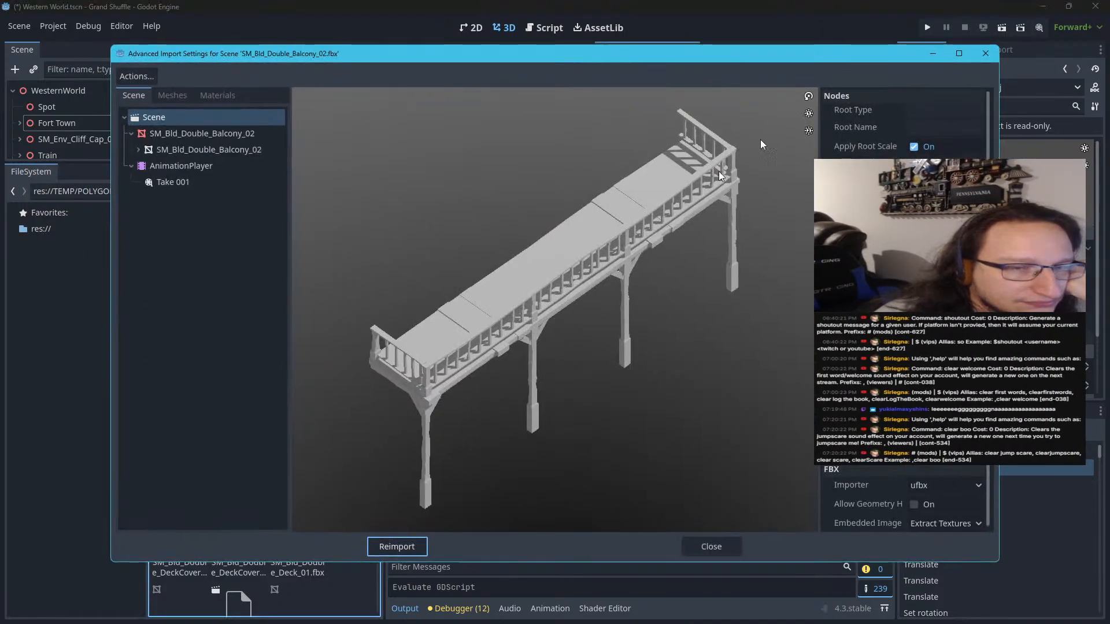
left_click(986, 53)
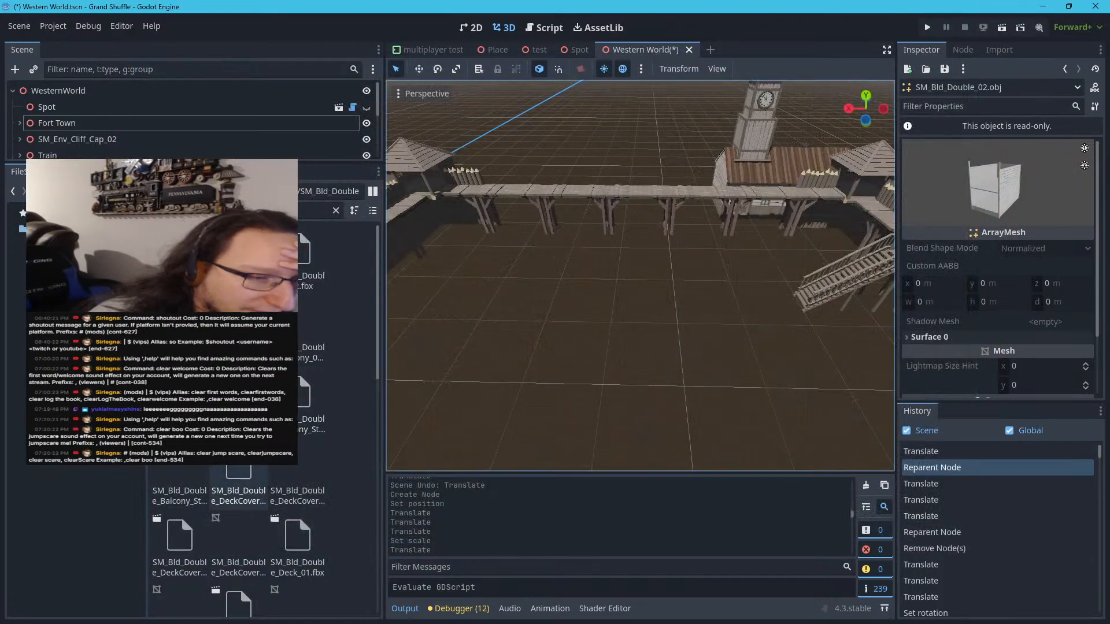
Preview the SM_Bld_Double_DeckCover_01.fbx and SM_Bld_Double_Deck_01.fbx models
double_click(240, 471)
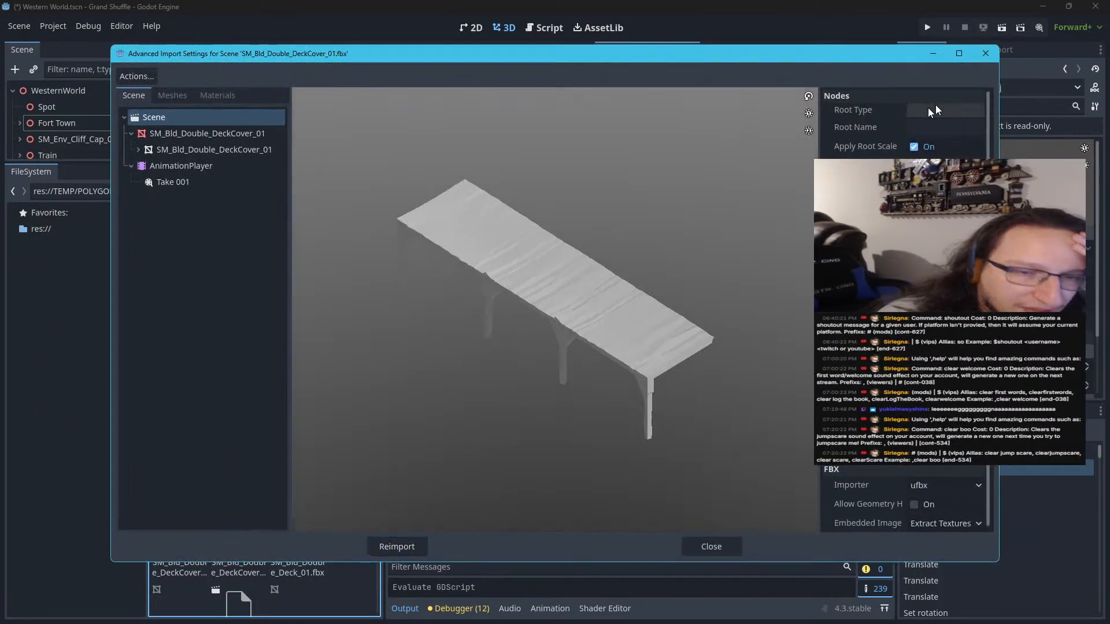
left_click(986, 53)
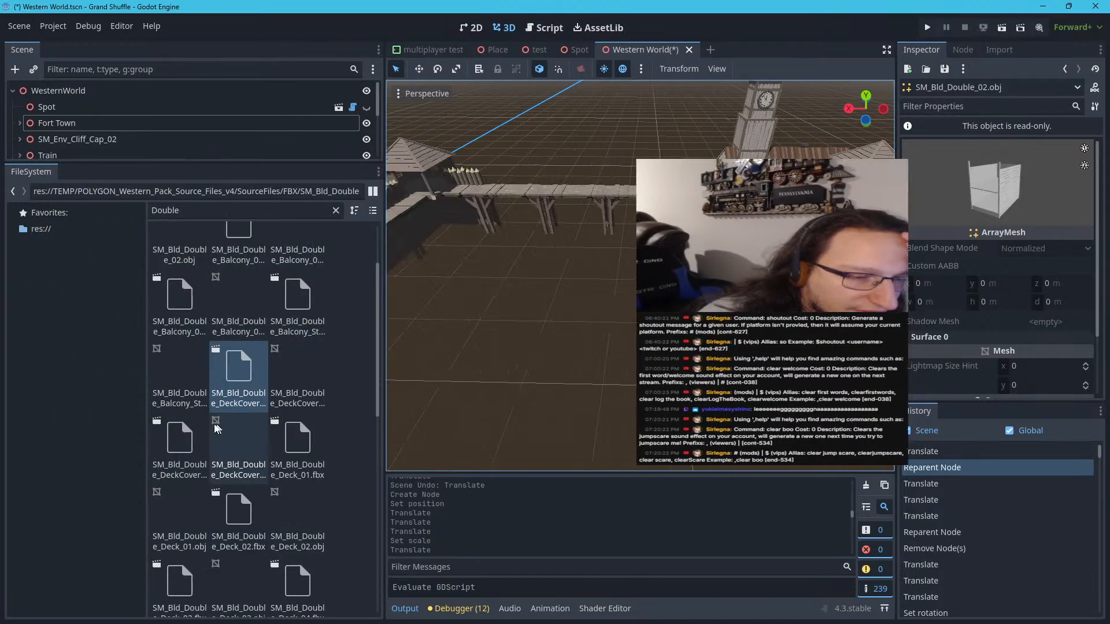
double_click(305, 447)
left_click(986, 53)
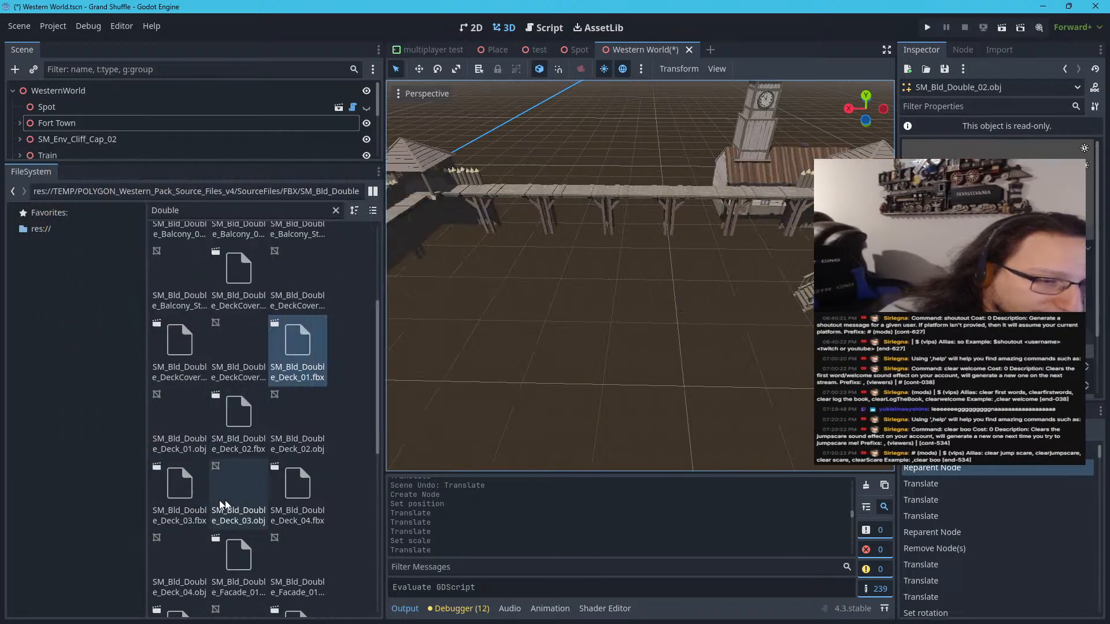
Preview the SM_Bld_Double_Facade_01.fbx model and look through the remaining double-building facade files
scroll(242, 451, "down", 3)
double_click(234, 425)
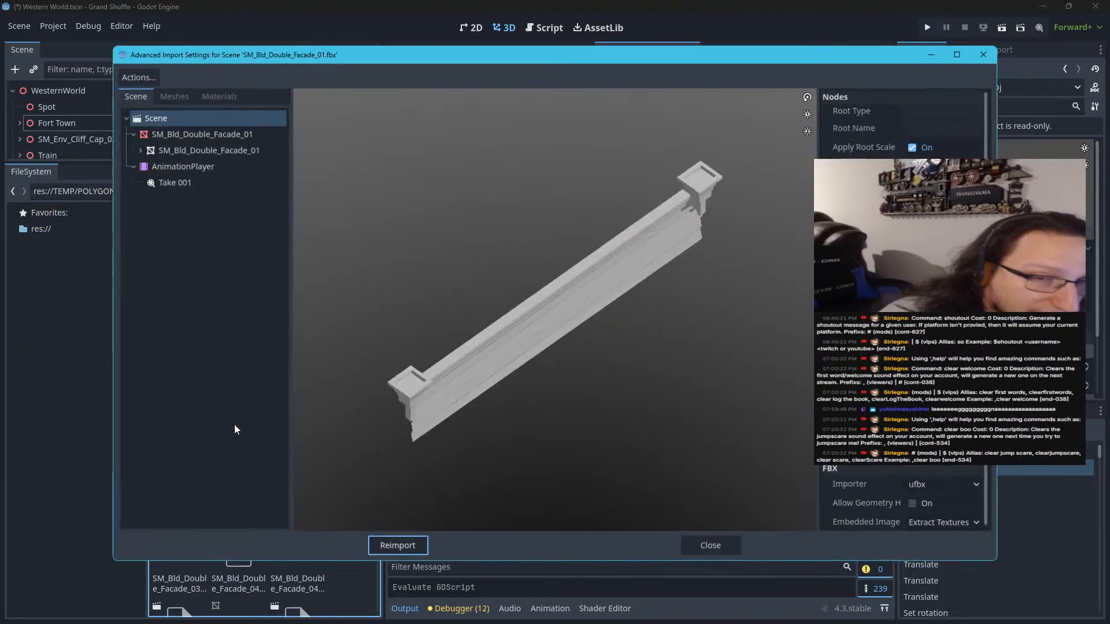
left_click_drag(464, 358, 452, 314)
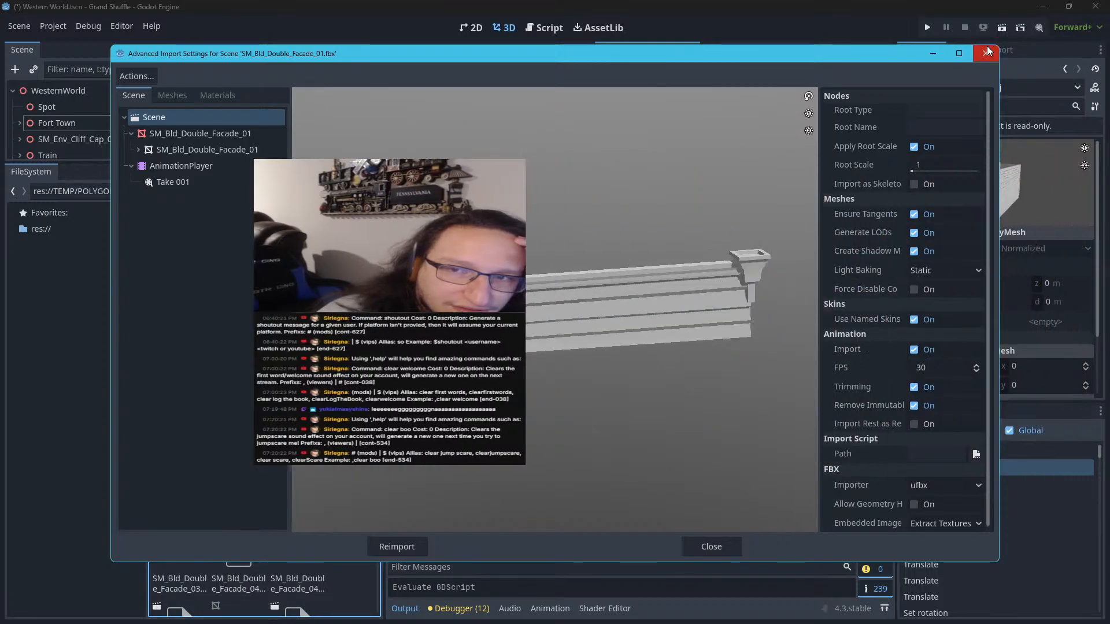
left_click(985, 53)
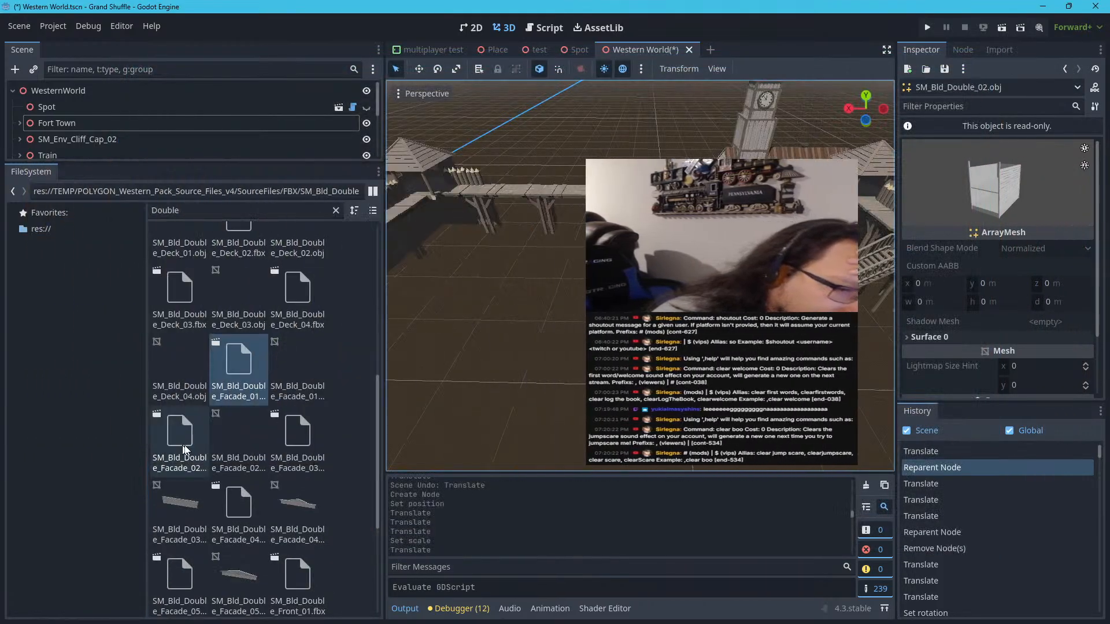
scroll(249, 437, "down", 1)
left_click(309, 392)
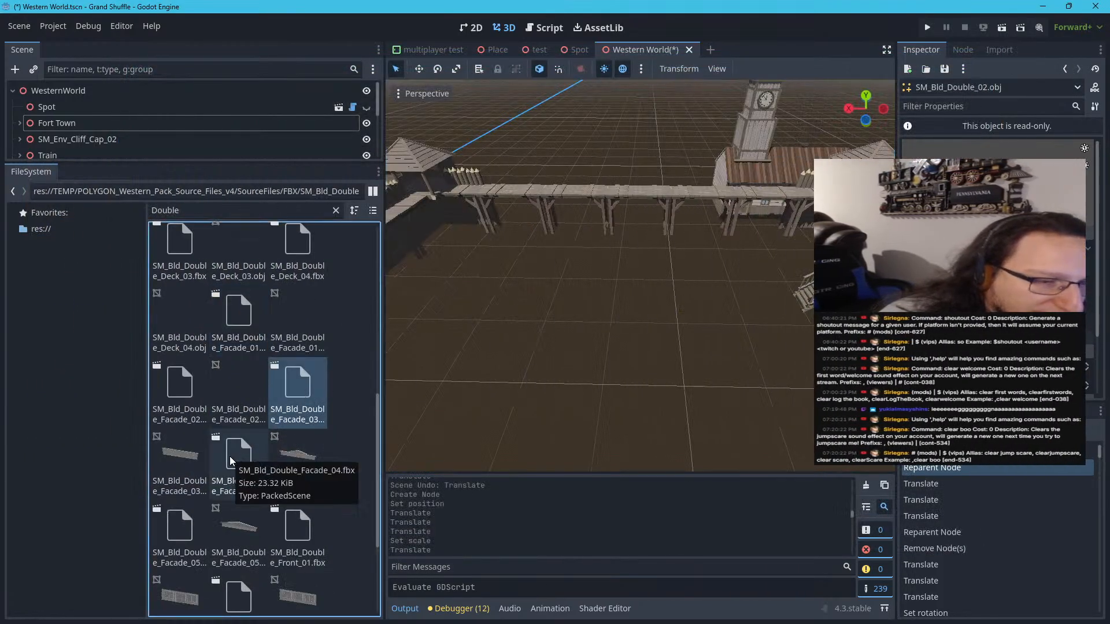
scroll(230, 456, "down", 3)
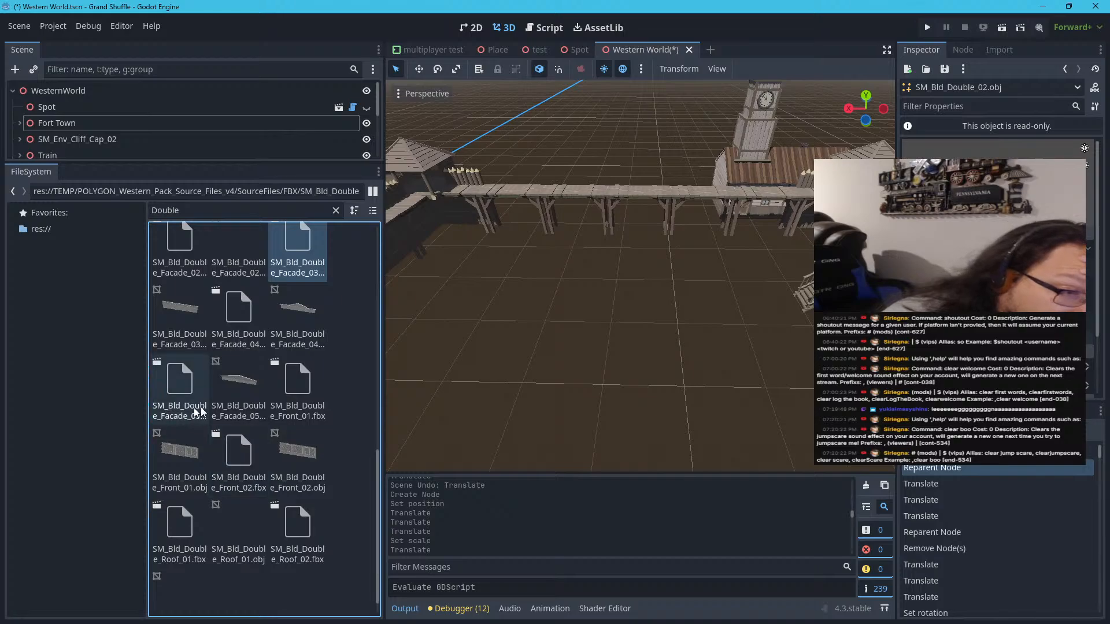
Preview the SM_Bld_Double_Front_01.fbx and SM_Bld_Double_Front_02.fbx wall models
double_click(300, 398)
left_click_drag(570, 354, 713, 324)
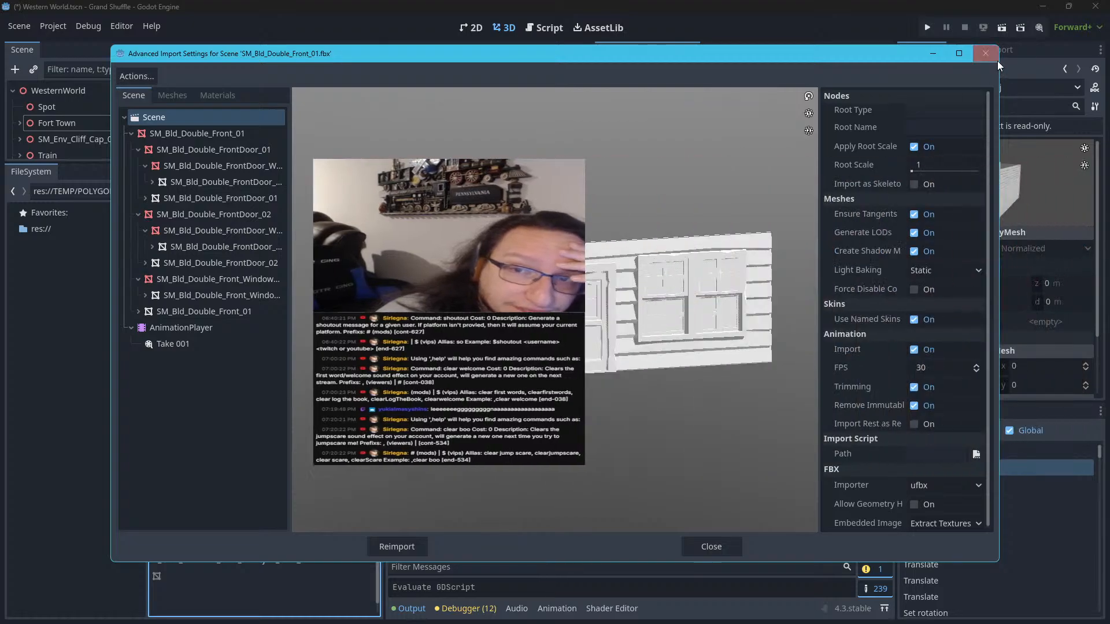
left_click(986, 54)
double_click(239, 466)
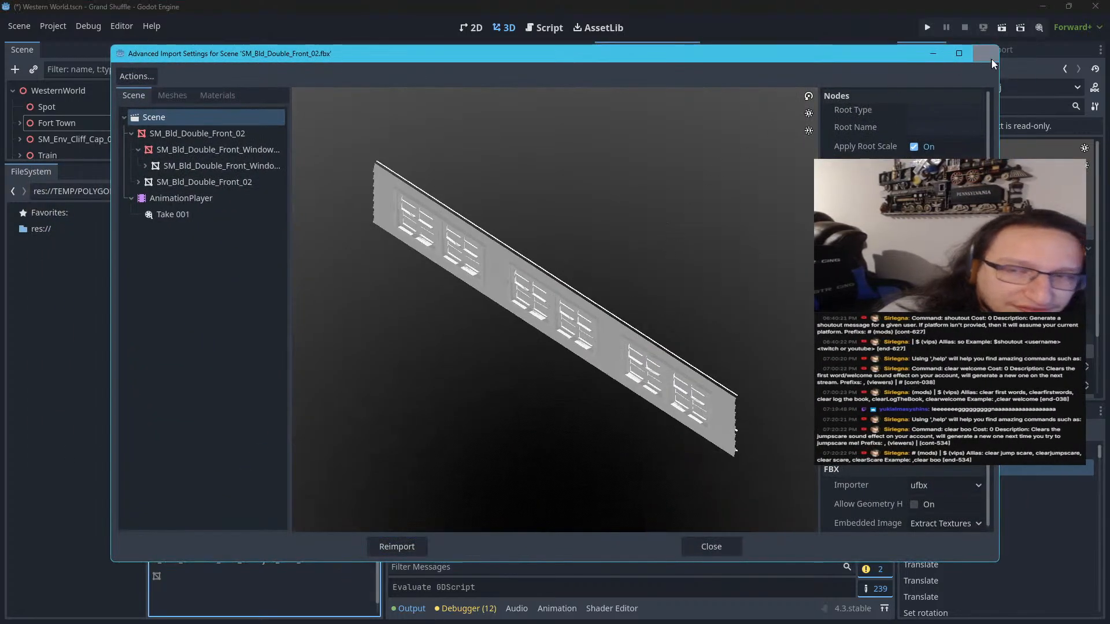
left_click(990, 58)
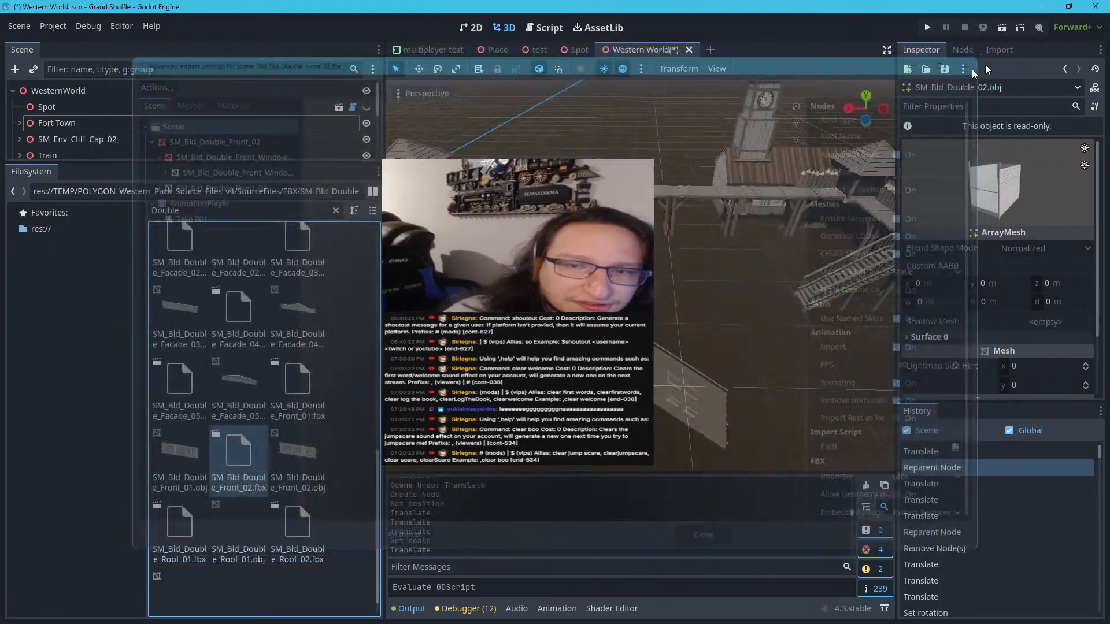
Preview the SM_Bld_Double_Roof_01.fbx and SM_Bld_Double_Roof_02.fbx roof models
double_click(163, 503)
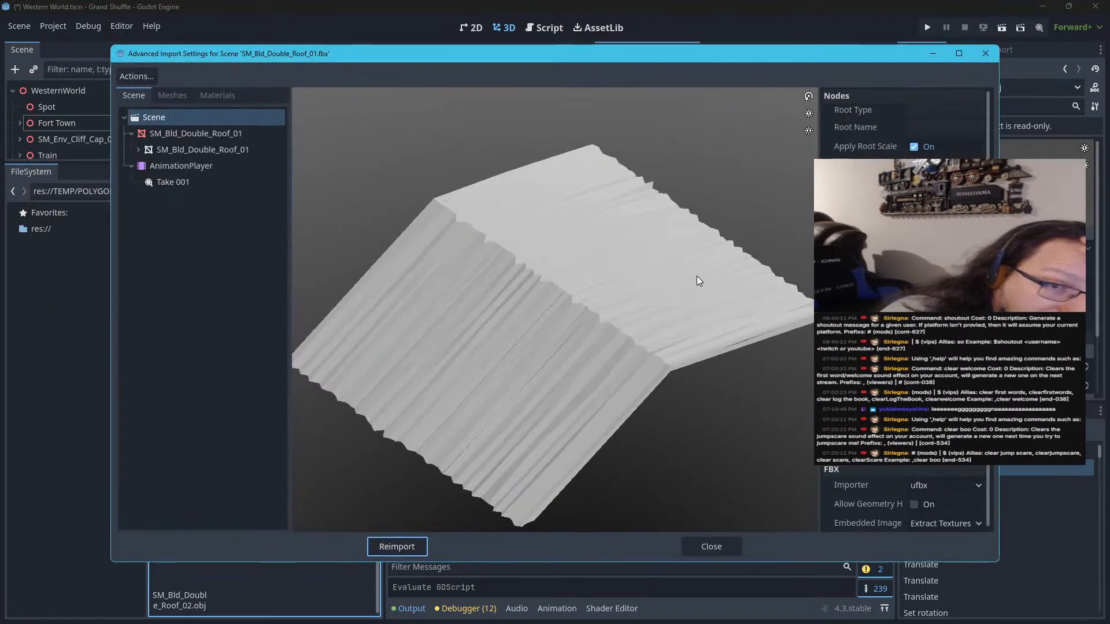
left_click_drag(696, 276, 690, 206)
left_click(987, 54)
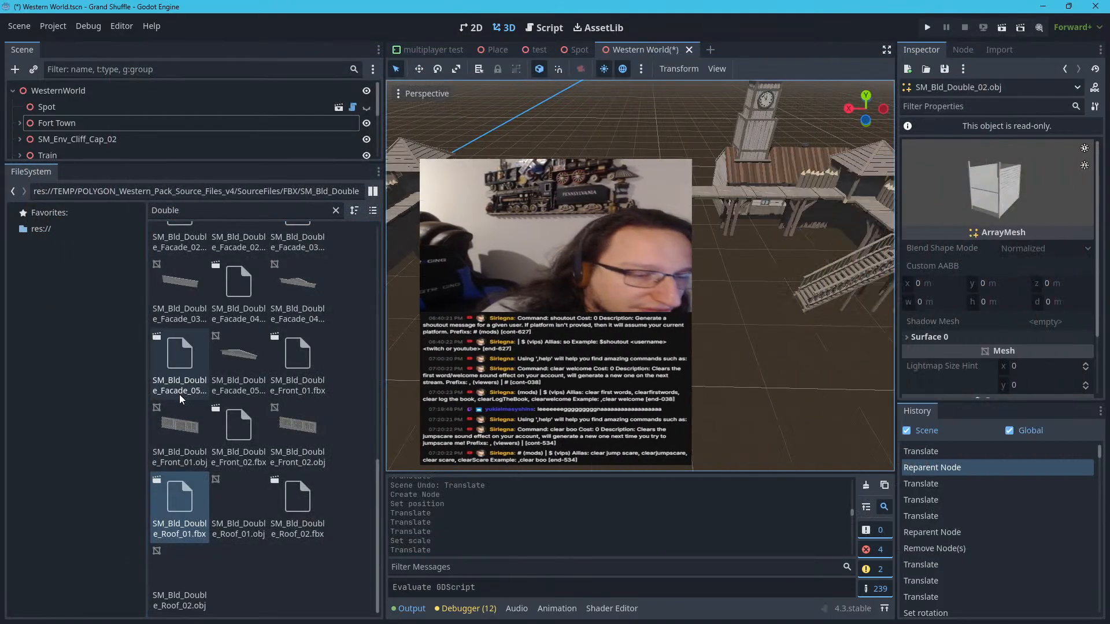
left_click(282, 490)
double_click(282, 488)
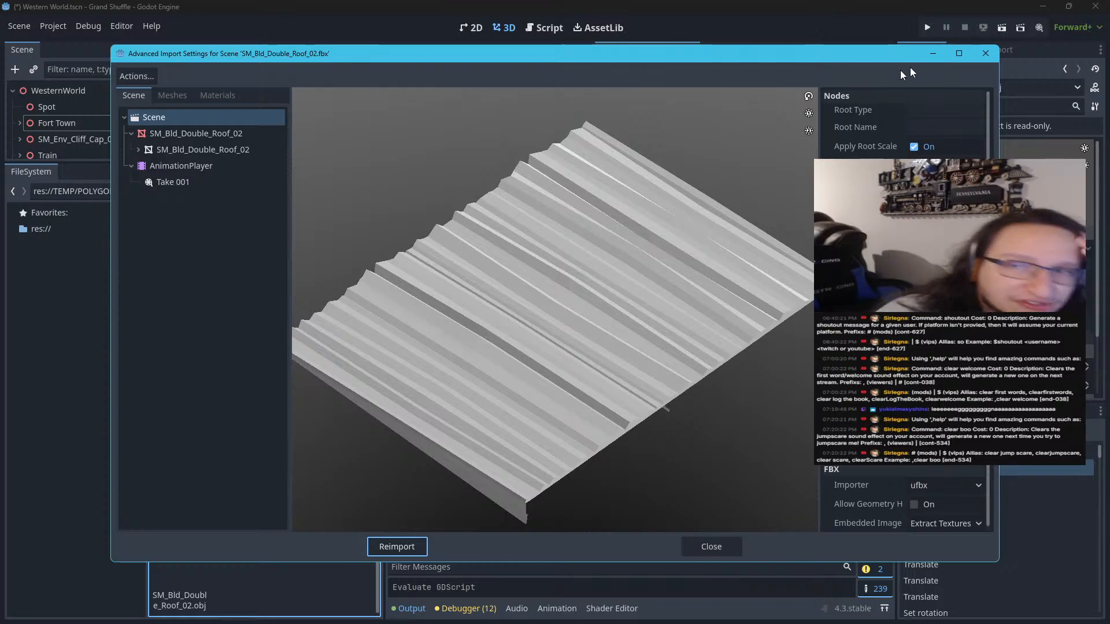
left_click(977, 57)
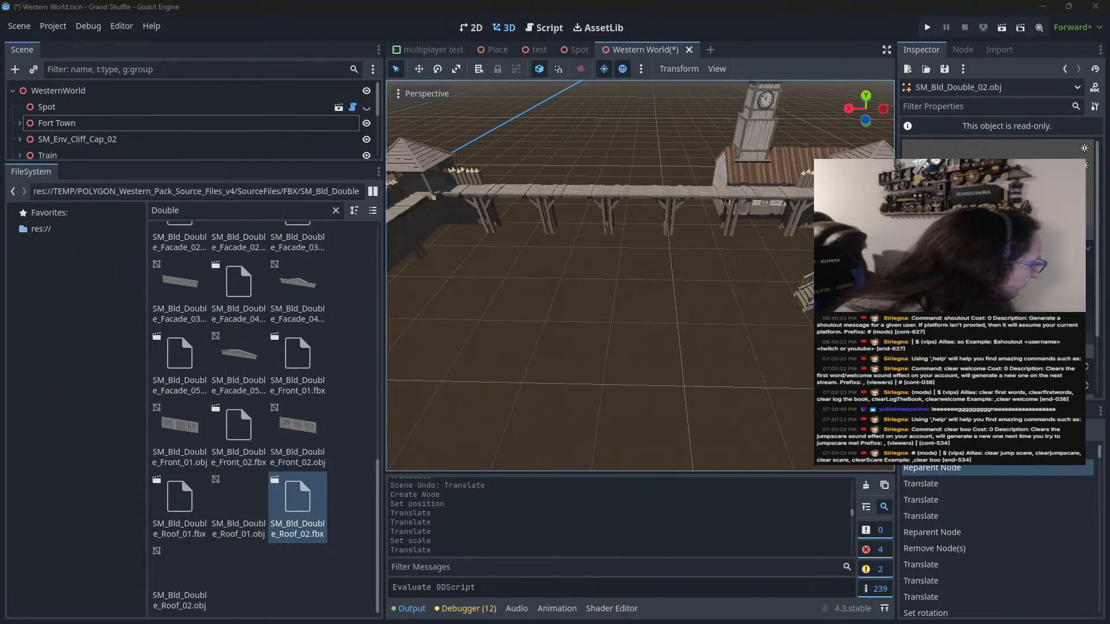
Switch to Synty Search in the browser, examine the details of SM_Bld_Saloon_01 in the Western Pack, and return to the Godot editor
key("alt+Tab")
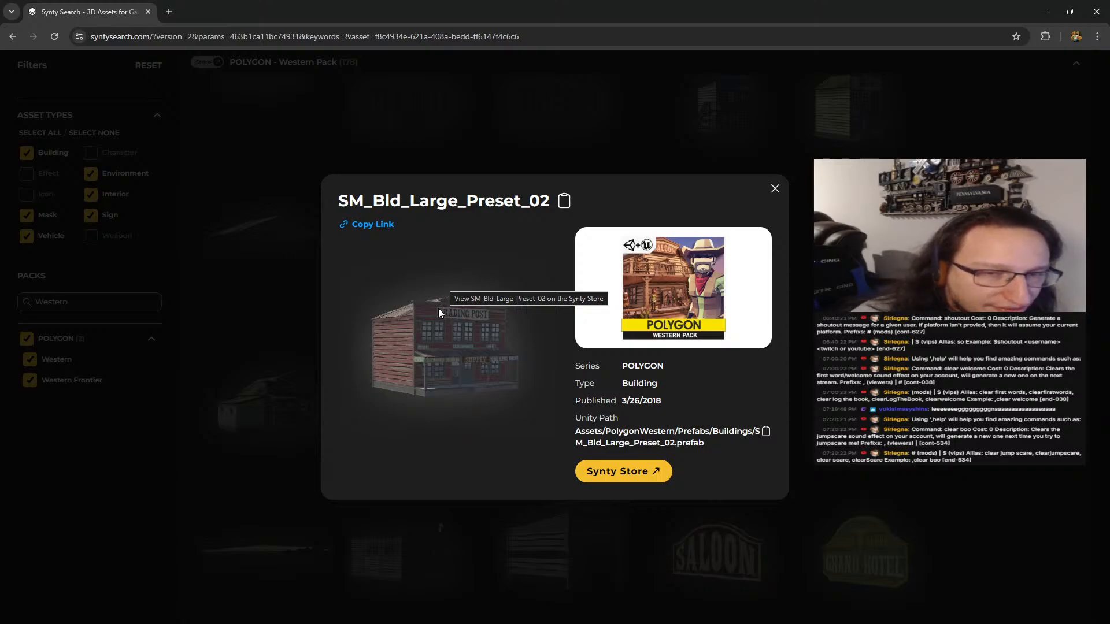
left_click(774, 190)
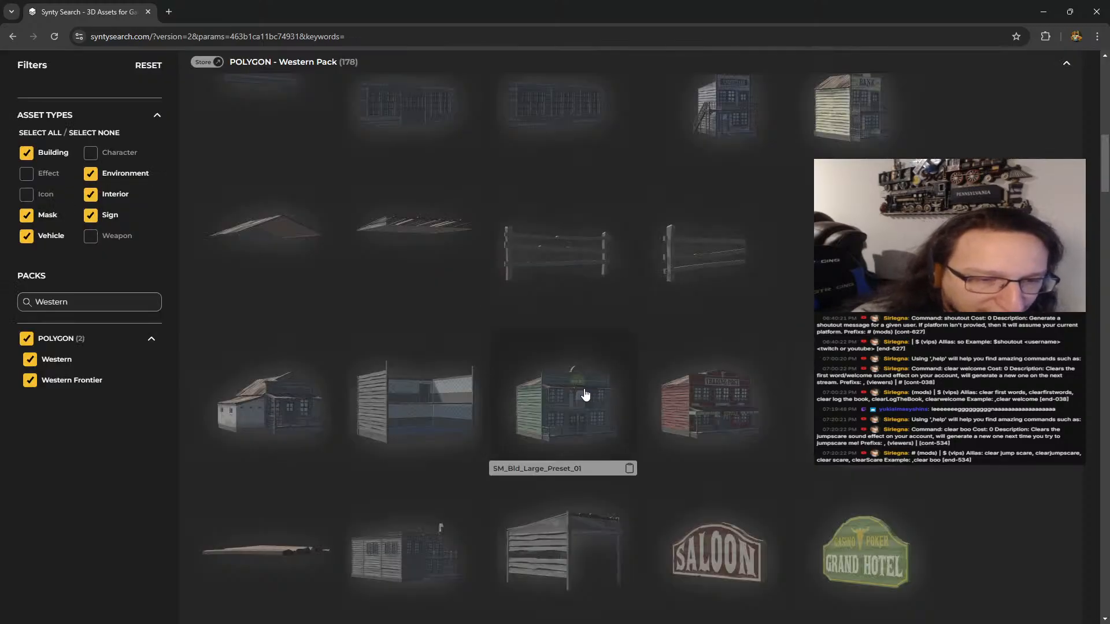
scroll(586, 394, "down", 3)
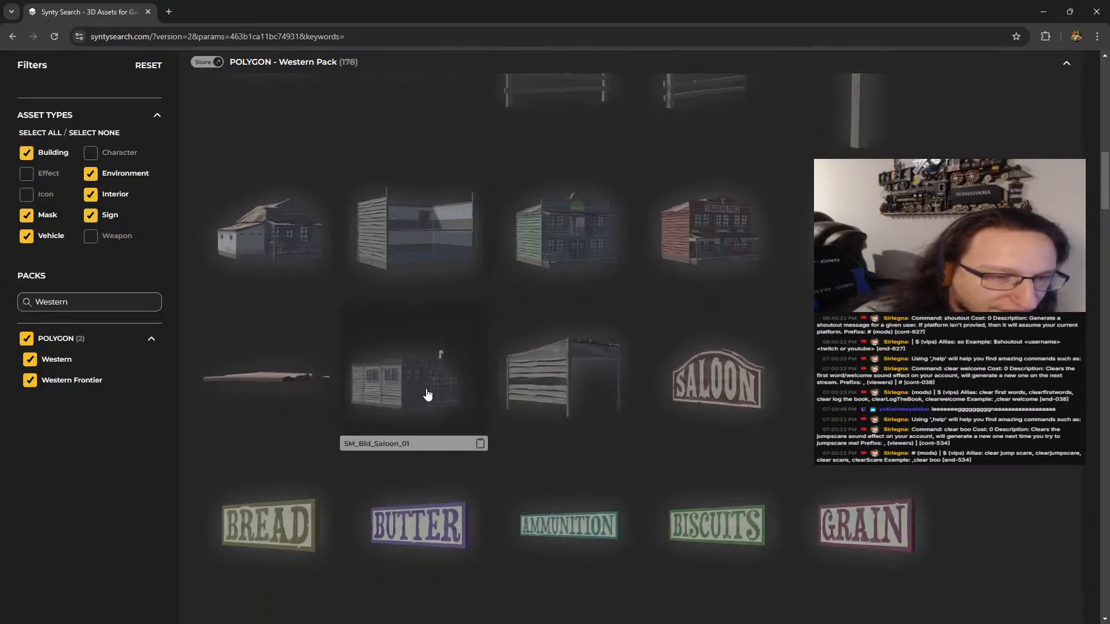
left_click(427, 394)
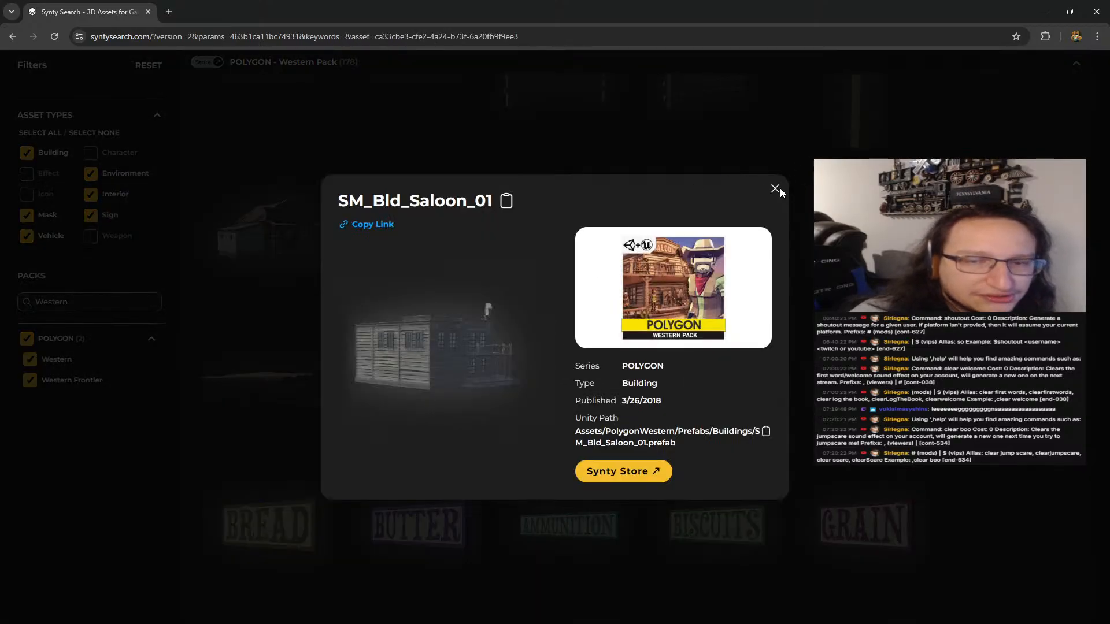
left_click(775, 190)
key("alt+Tab")
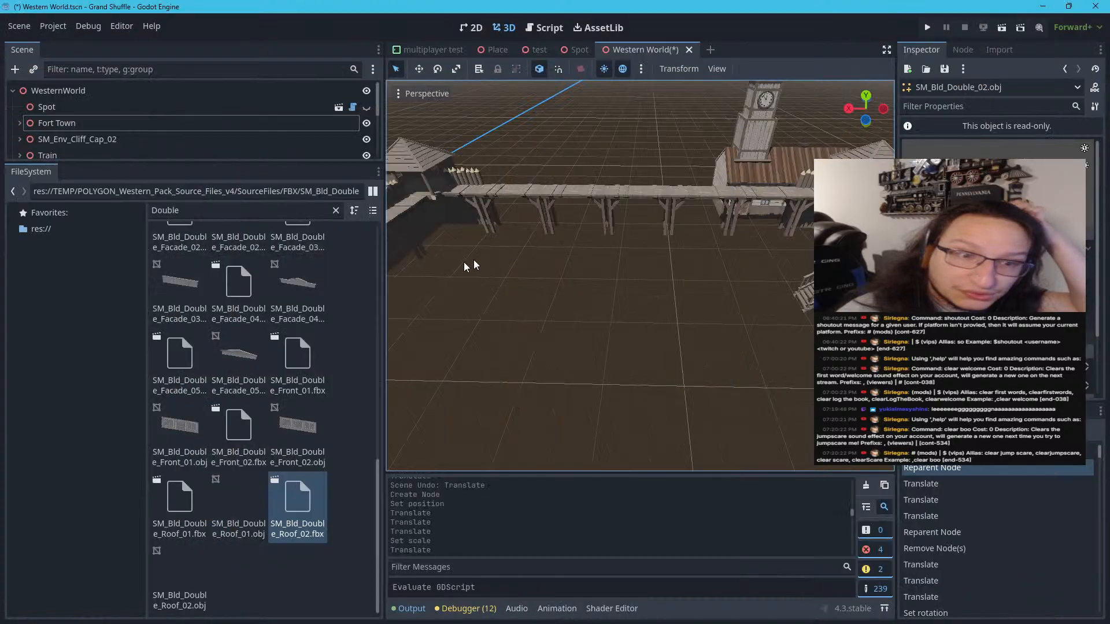
Filter the project files by saloon and preview the SM_Bld_Saloon_01.fbx model
double_click(246, 210)
type("s")
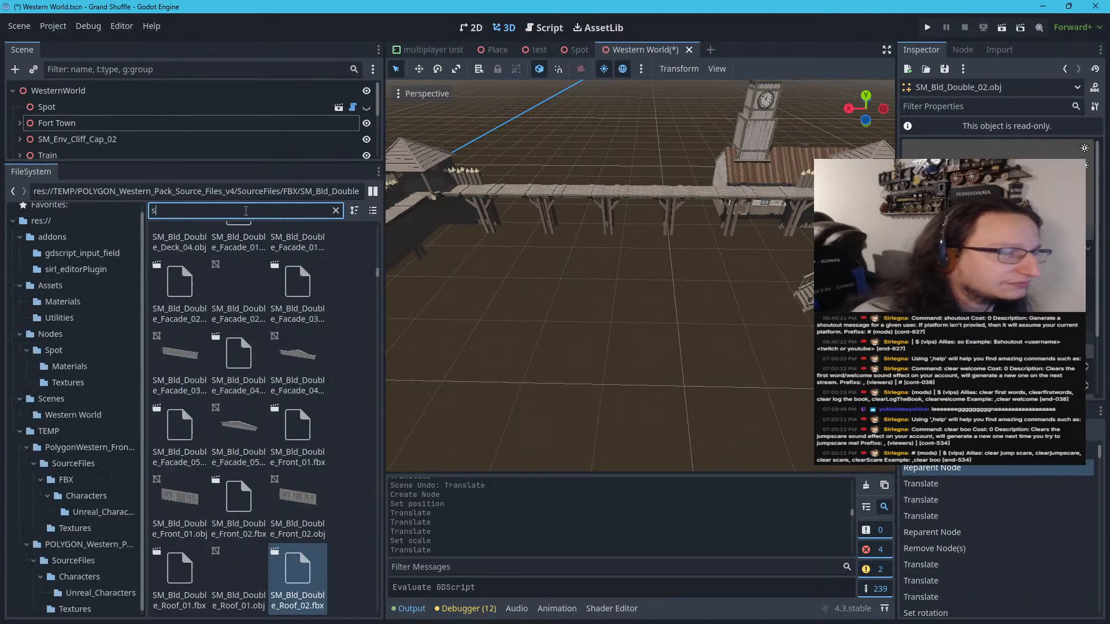
type("aloon")
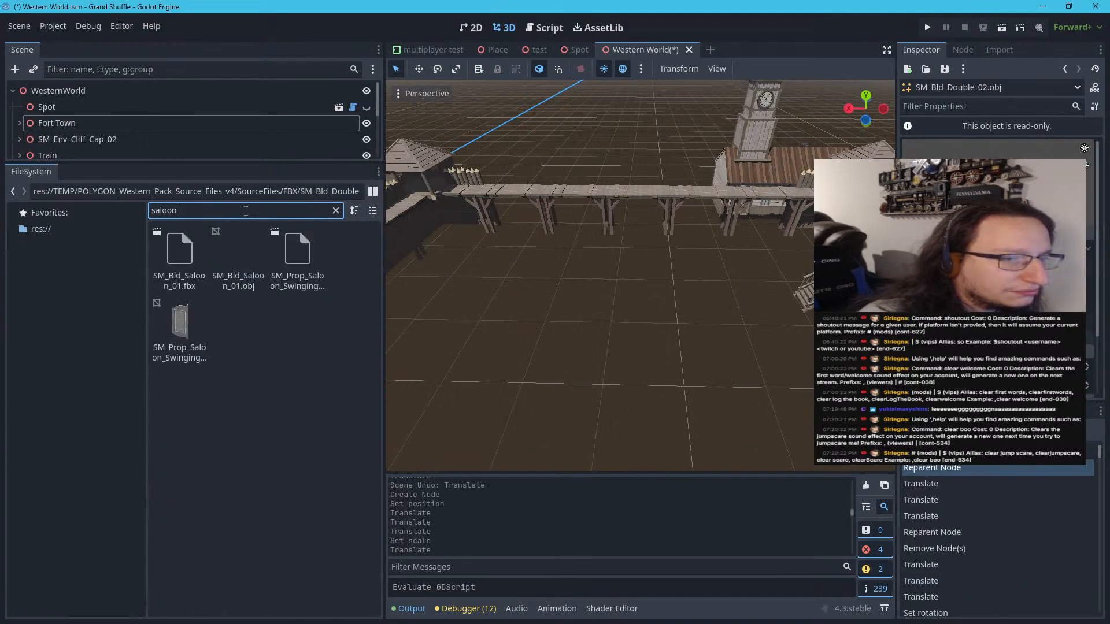
left_click(192, 251)
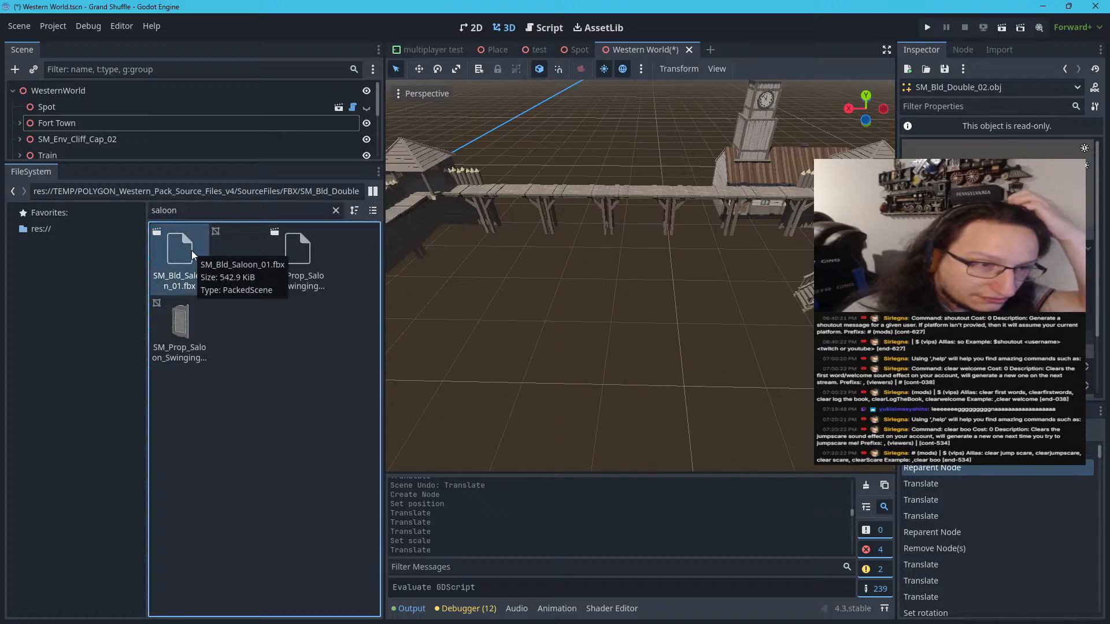
double_click(192, 251)
left_click_drag(454, 275, 374, 259)
left_click(986, 53)
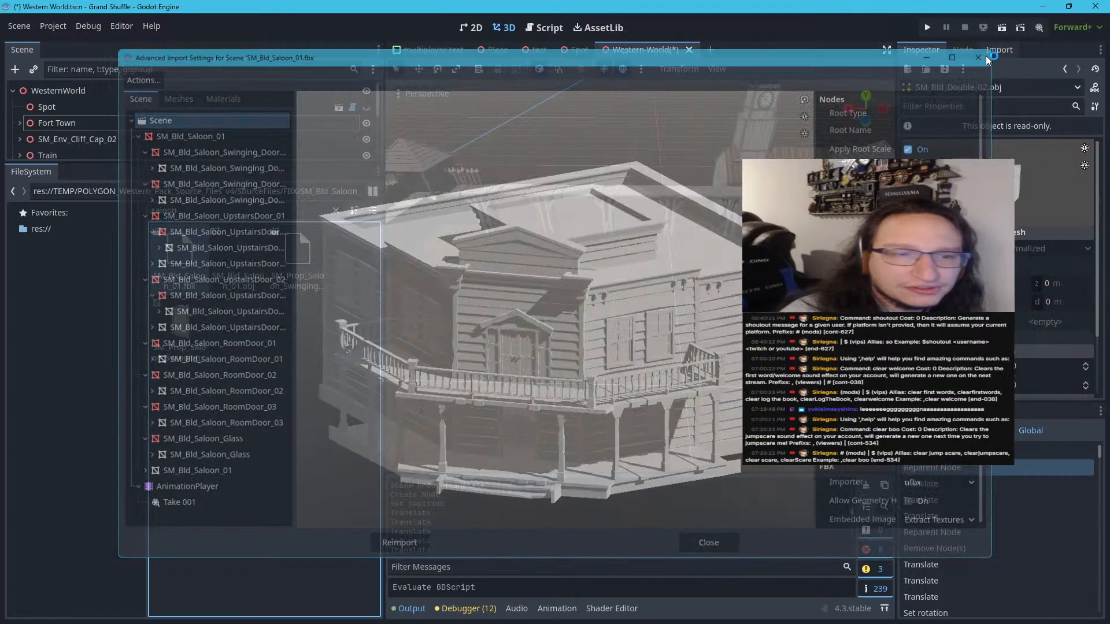
Place the SM_Bld_Saloon_01.fbx model inside the fort and set its linked scale to 2.1 on all axes
left_click_drag(192, 251, 616, 314)
left_click(968, 140)
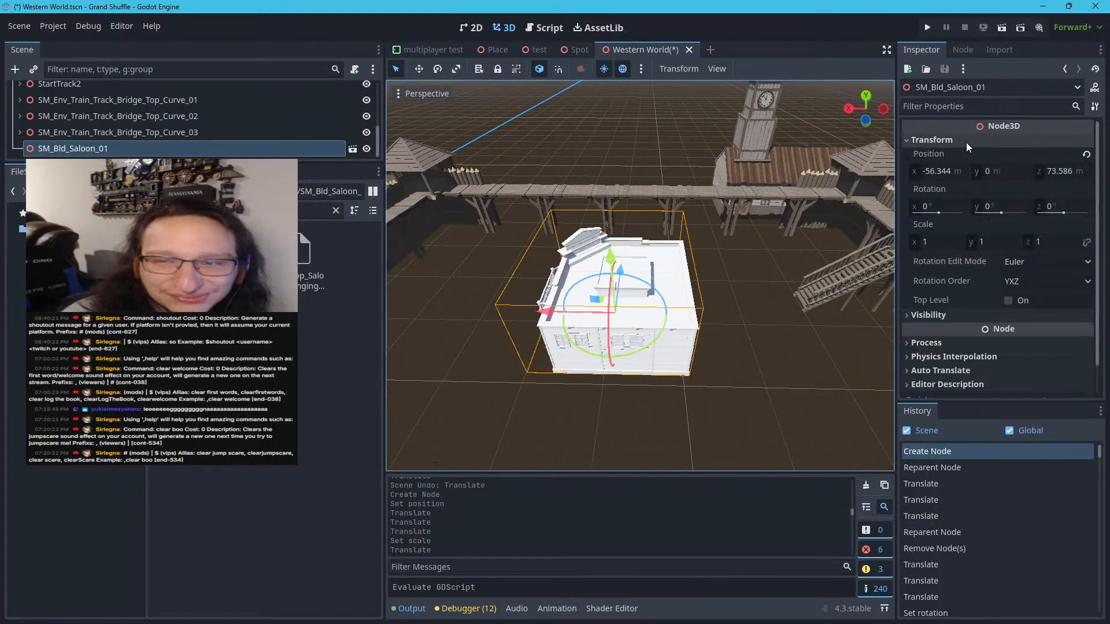
left_click(948, 243)
type("2.1")
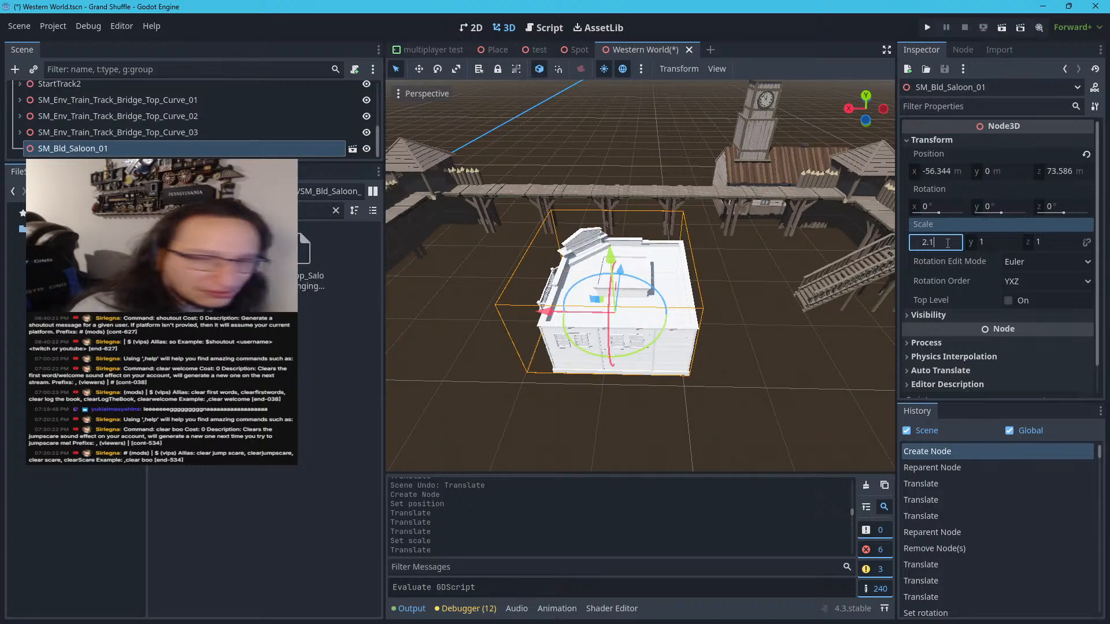
key("Return")
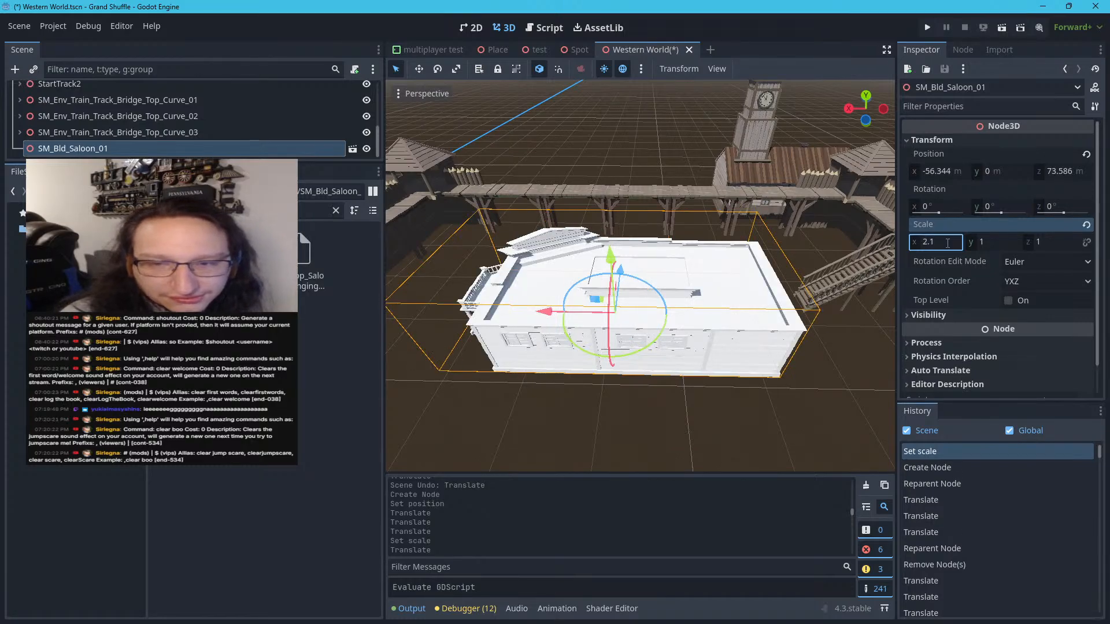
key("ctrl+z")
left_click(933, 241)
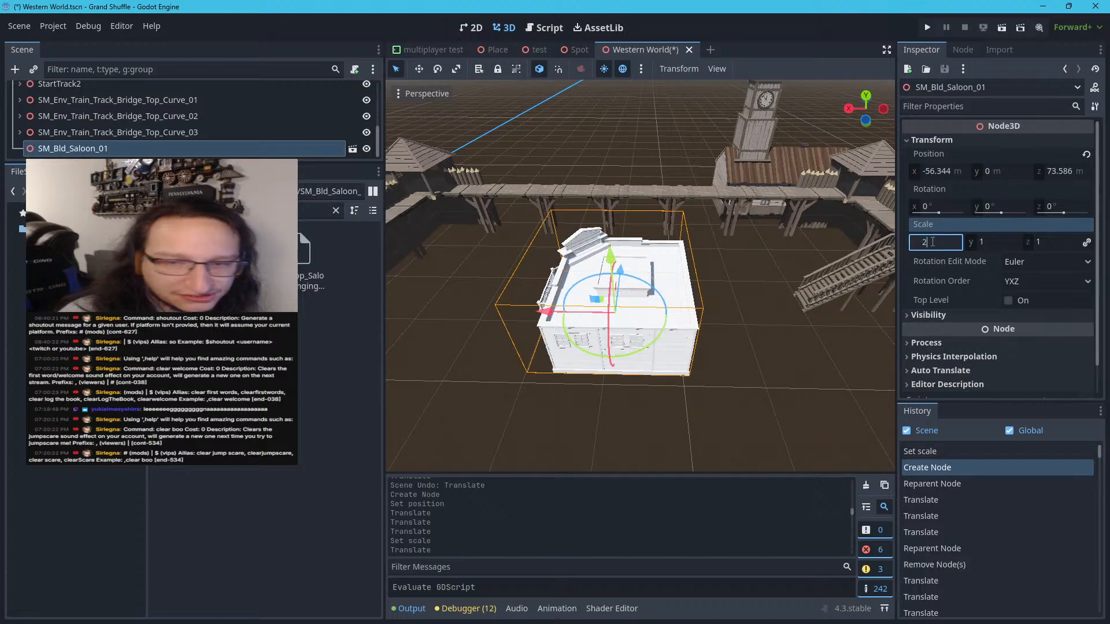
type("2.1")
key("Return")
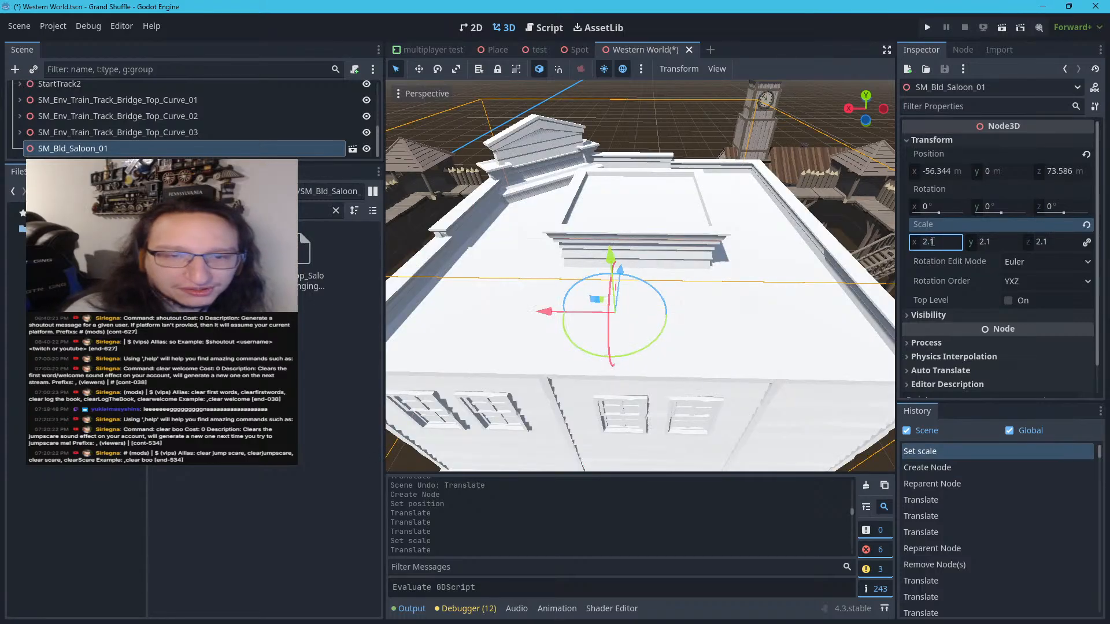
scroll(722, 266, "down", 5)
scroll(651, 312, "up", 2)
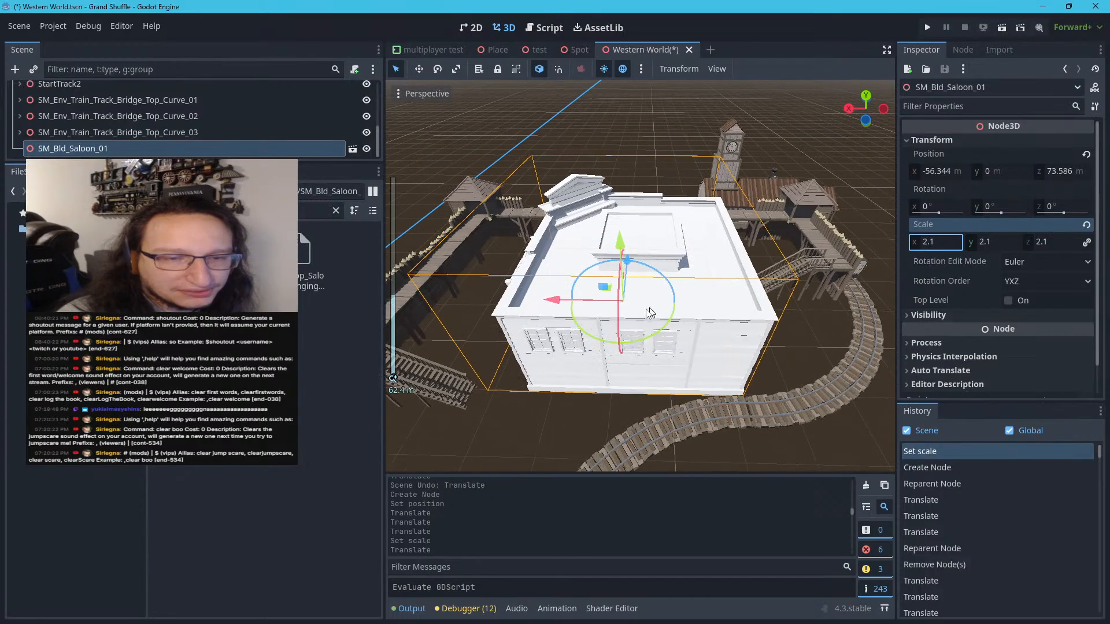
Rotate the saloon to about 90.9° around Y and set its uniform scale to 1.4
left_click_drag(588, 332, 685, 370)
left_click_drag(648, 306, 698, 219)
key("ctrl+z")
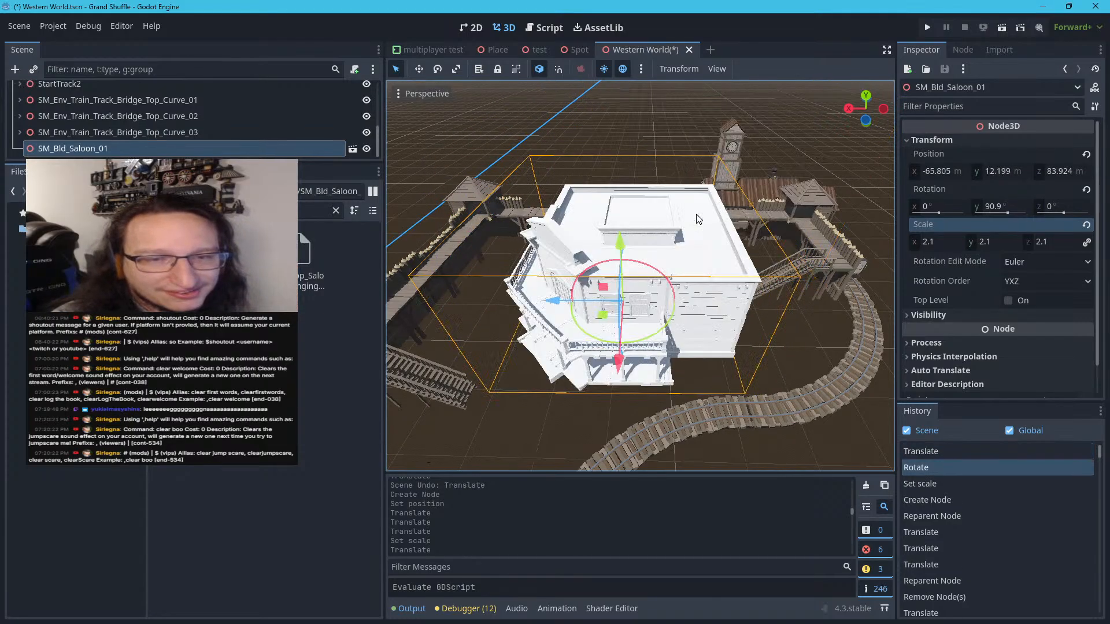
left_click(951, 243)
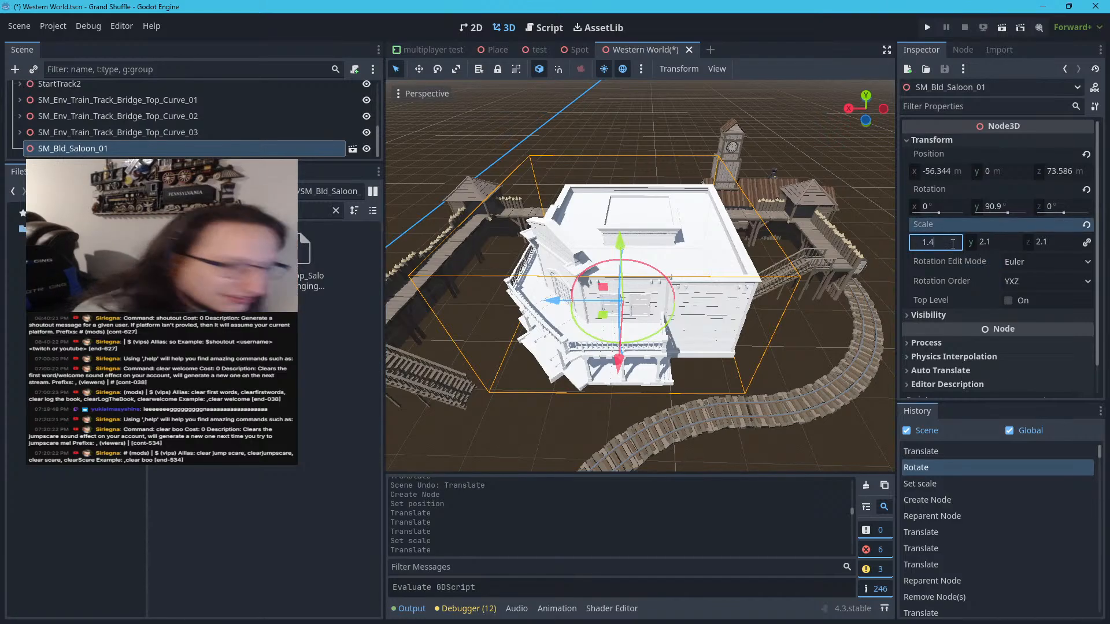
key("Return")
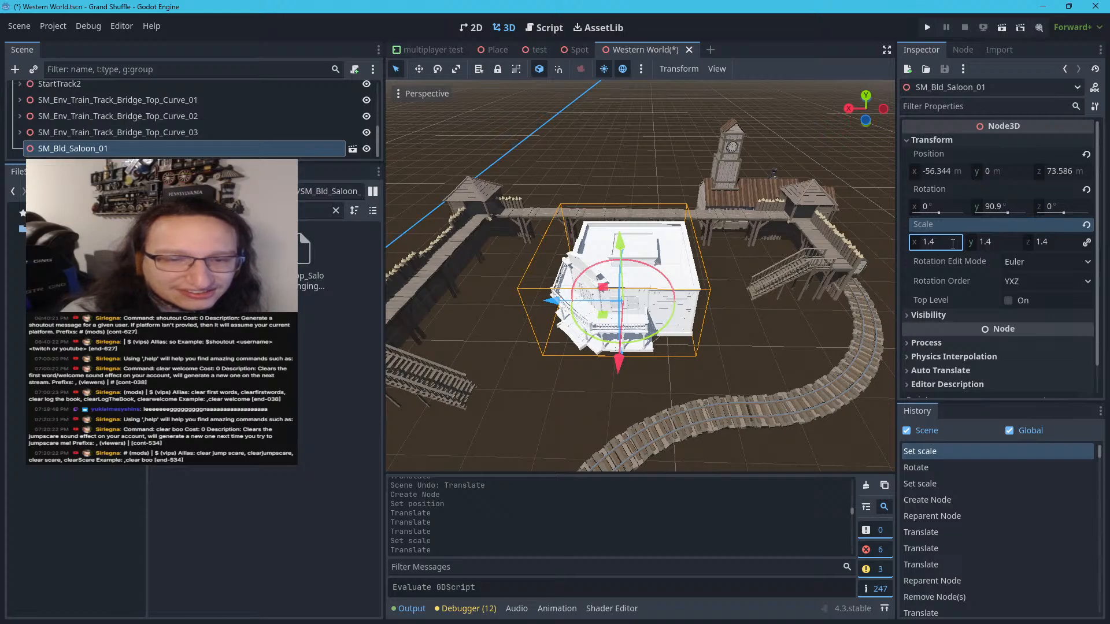
Set the saloon's Y rotation to 180° and move it beside the fort wall, to about X -38.65 m and Z 79.41 m
left_click_drag(597, 317, 494, 298)
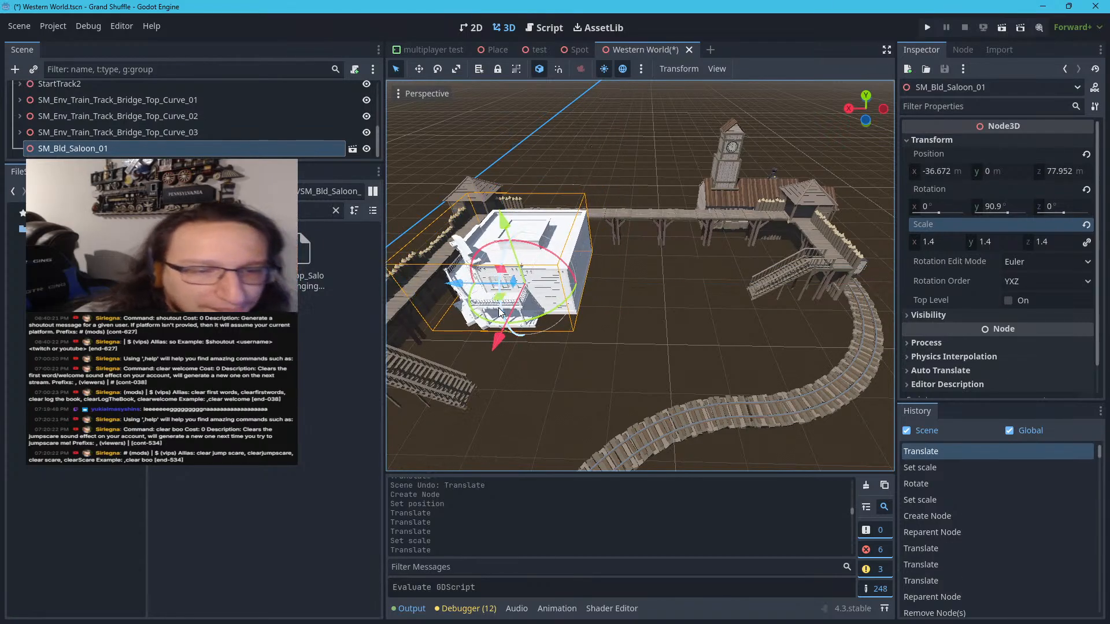
left_click(1023, 210)
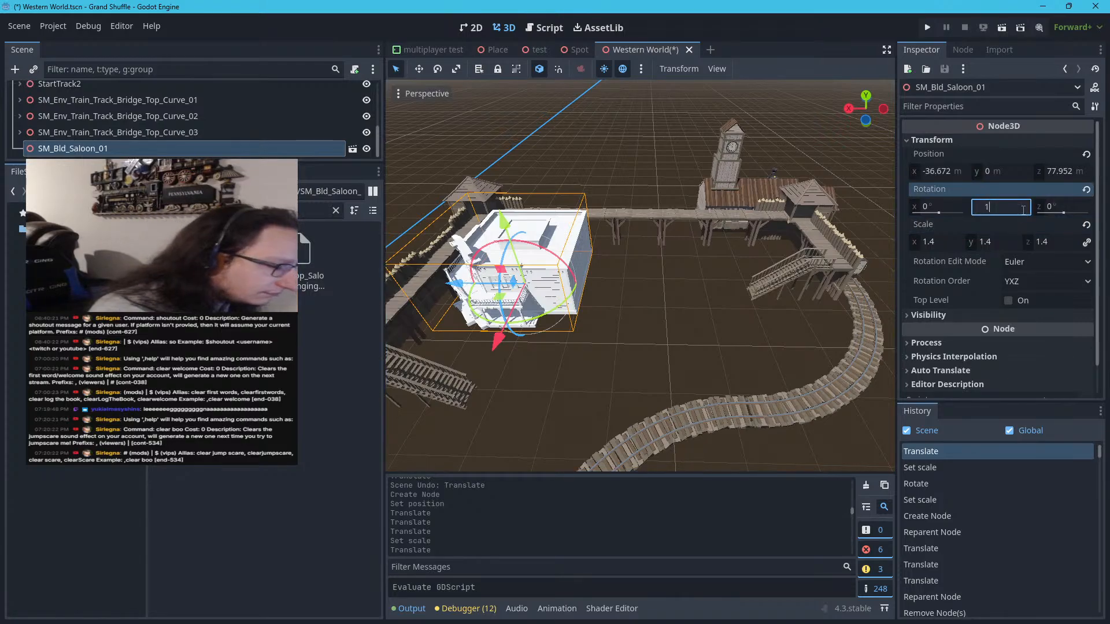
key("Return")
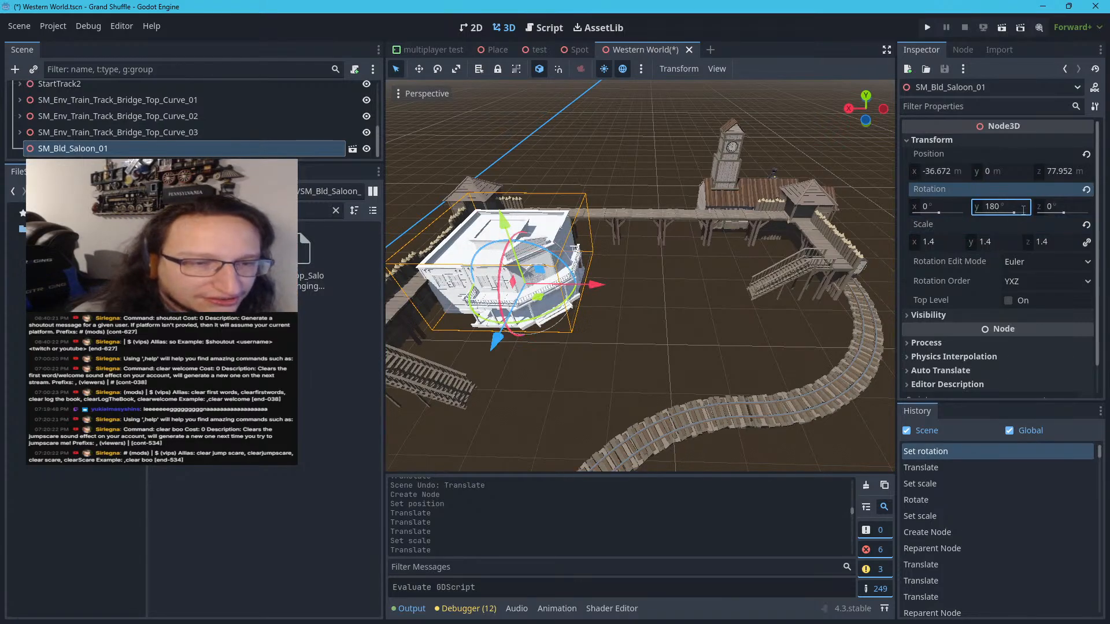
left_click_drag(533, 296, 548, 293)
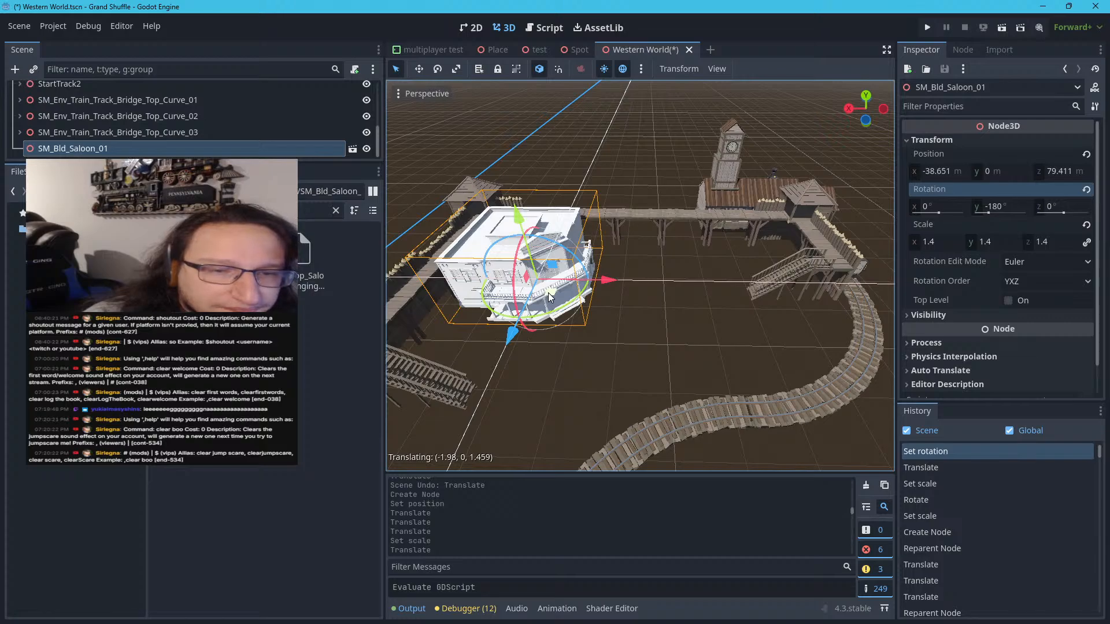
left_click_drag(548, 293, 550, 293)
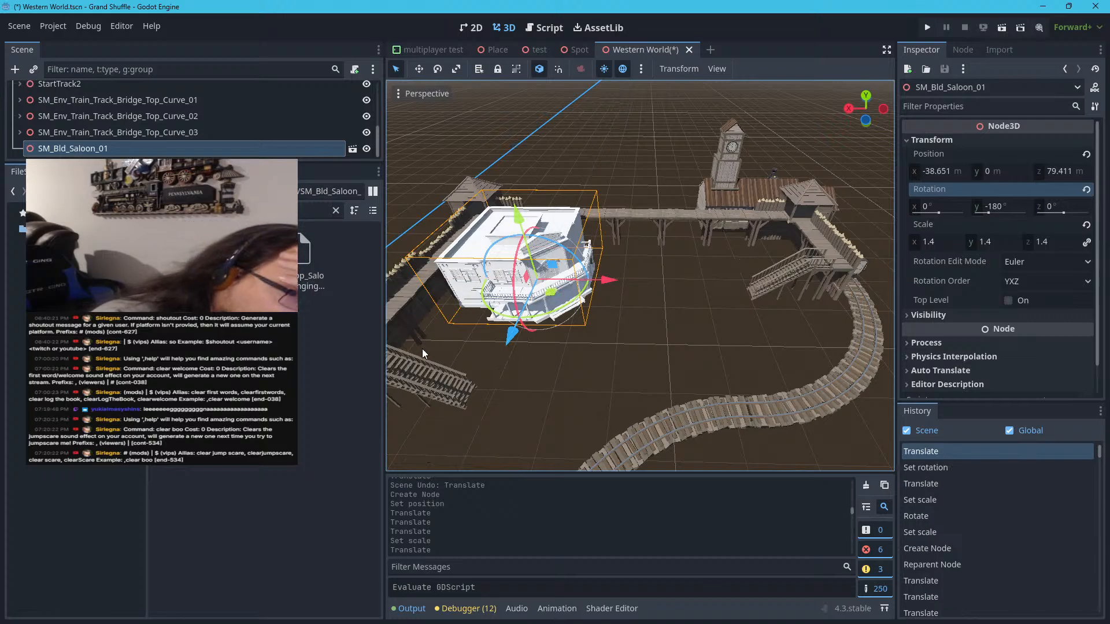
scroll(528, 335, "up", 4)
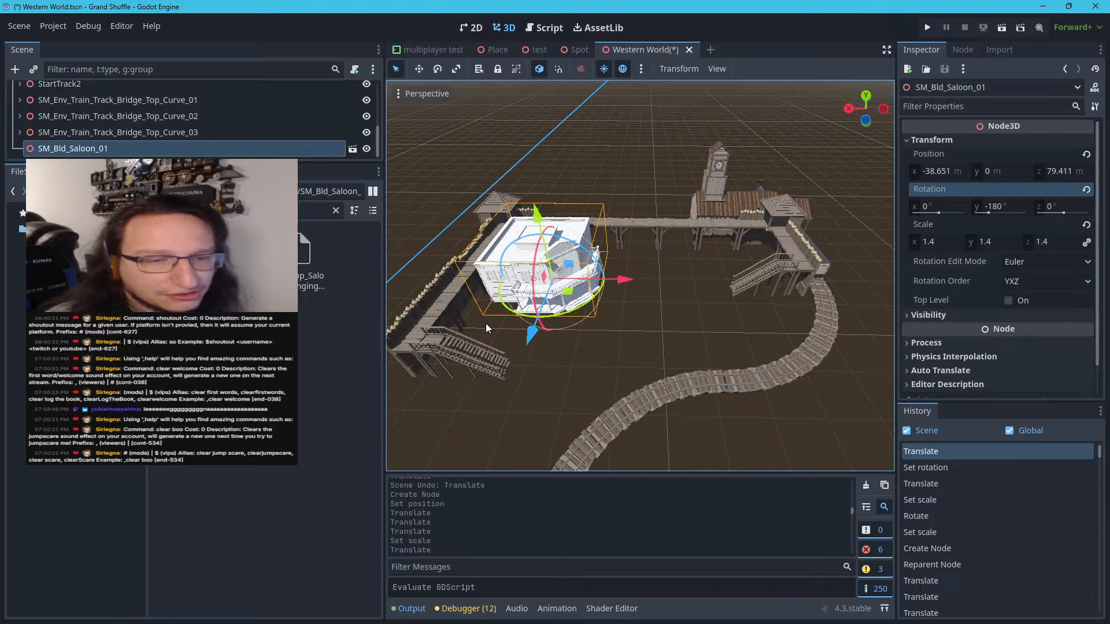
scroll(486, 328, "up", 6)
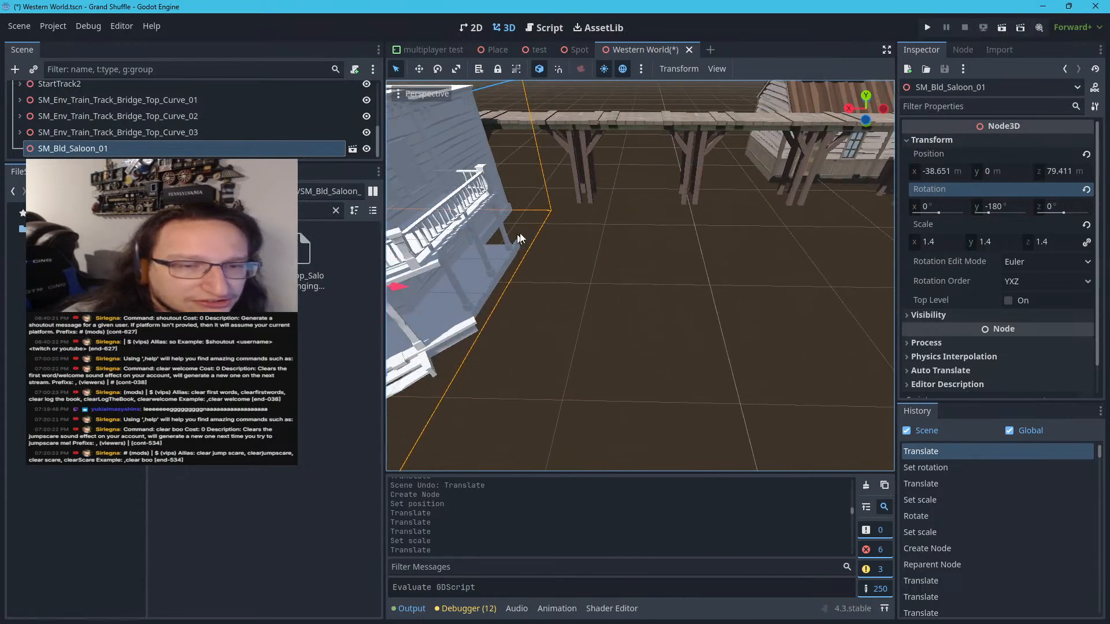
scroll(573, 376, "down", 6)
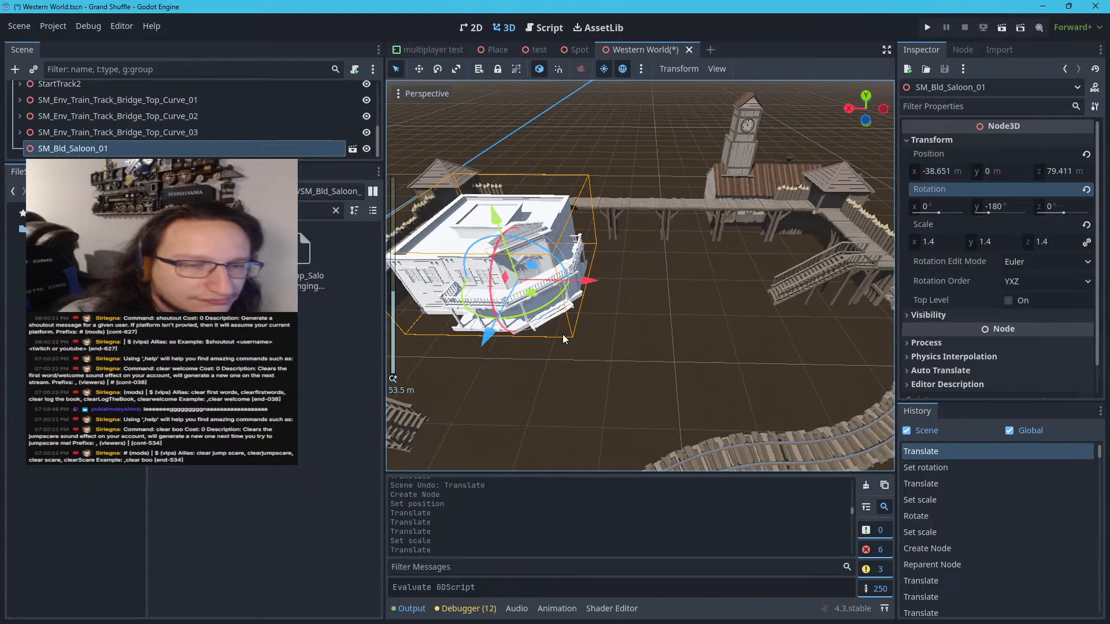
scroll(563, 335, "down", 2)
scroll(564, 335, "up", 2)
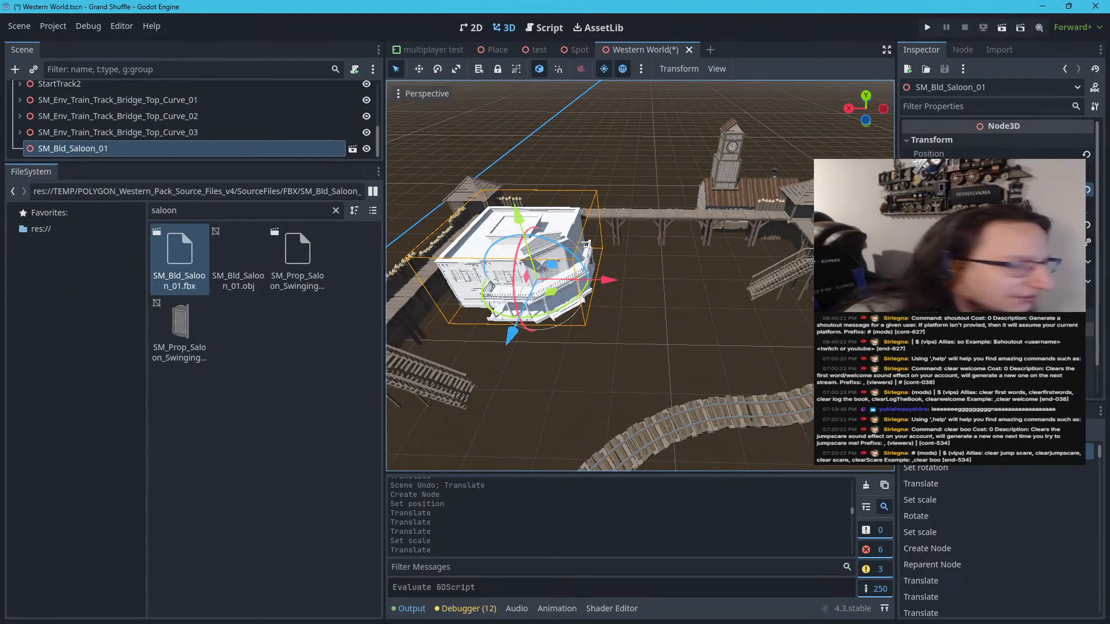
Filter the project files by jail and place SM_Bld_Jail_01.fbx on the open ground inside the curved track
left_click(220, 223)
double_click(226, 214)
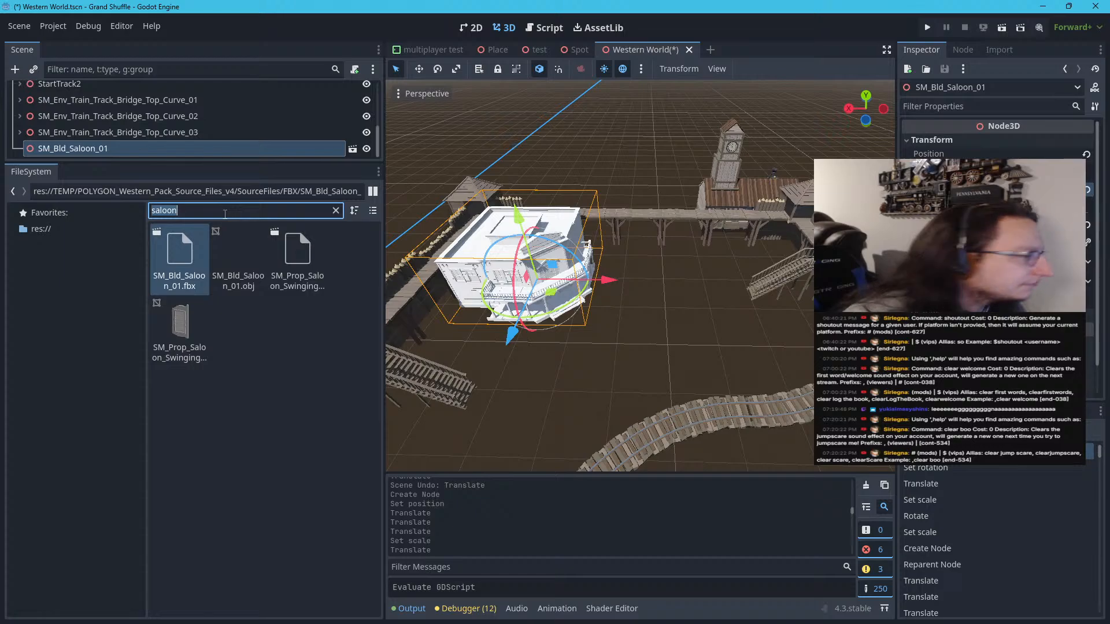
type("jail")
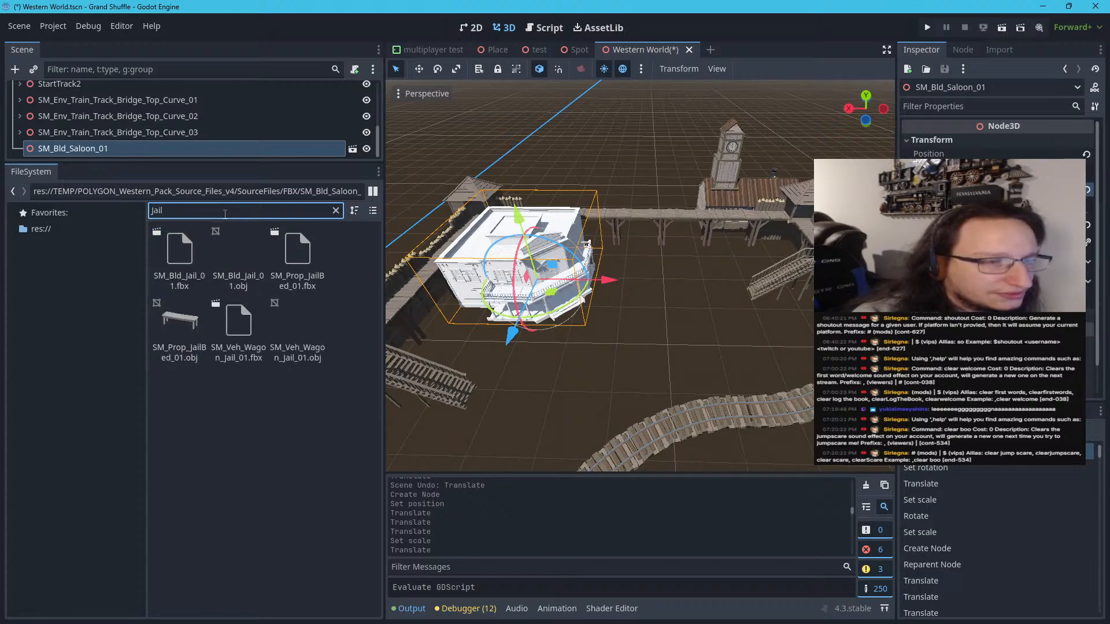
left_click_drag(191, 258, 821, 259)
left_click(982, 146)
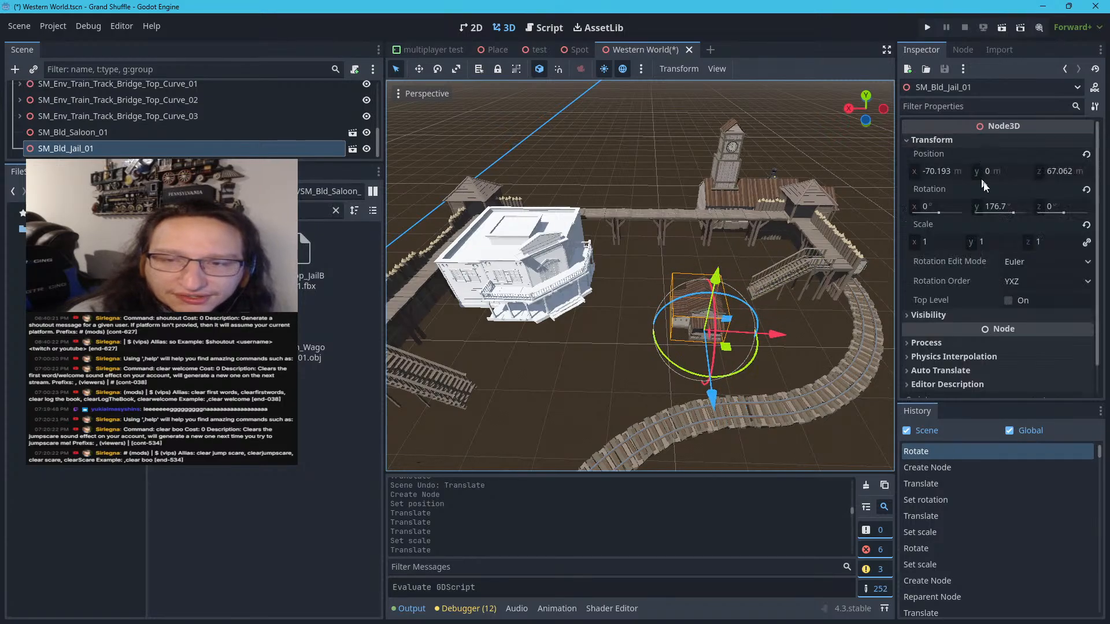
Set the jail building's uniform scale to 2.1
left_click(948, 242)
type("3")
key("BackSpace")
type("2.1")
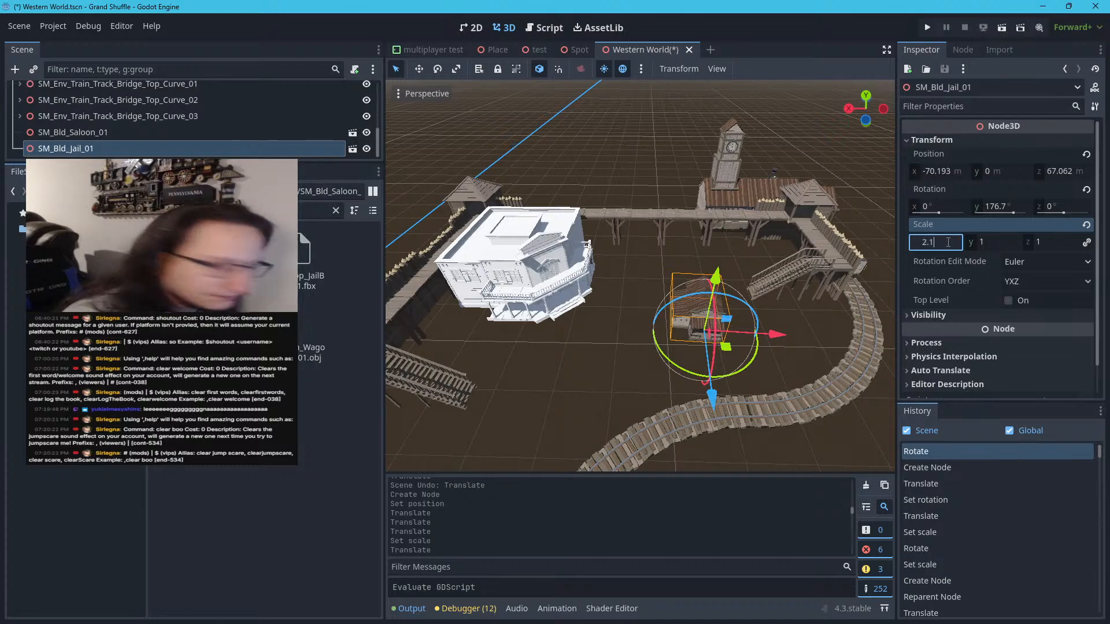
key("Return")
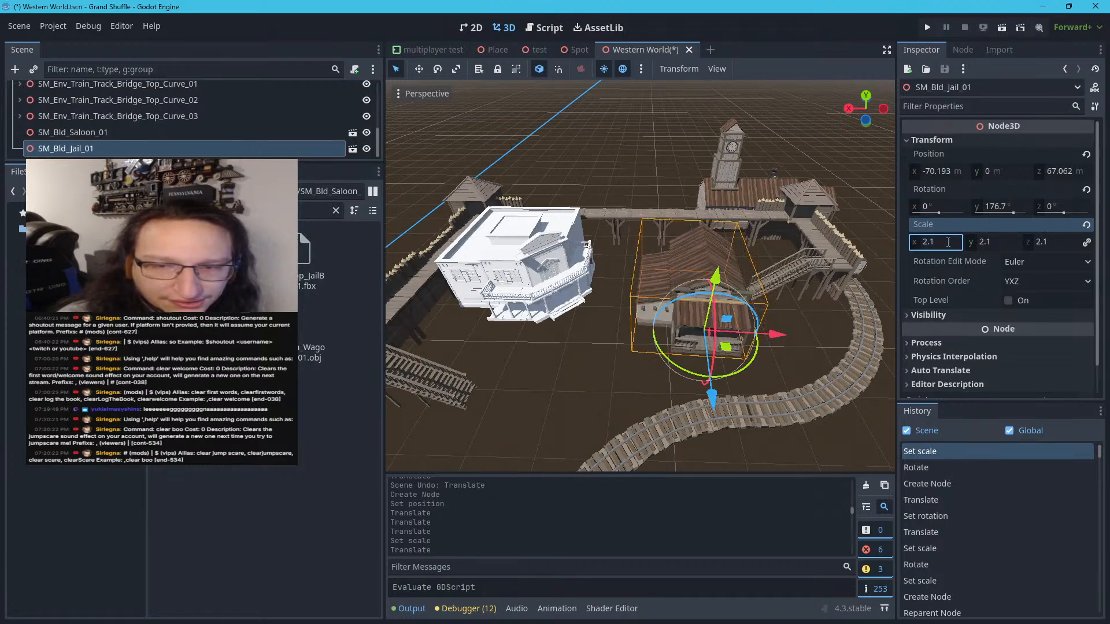
Check the saloon's scale and set the jail building's uniform scale to the same 1.4
left_click(553, 278)
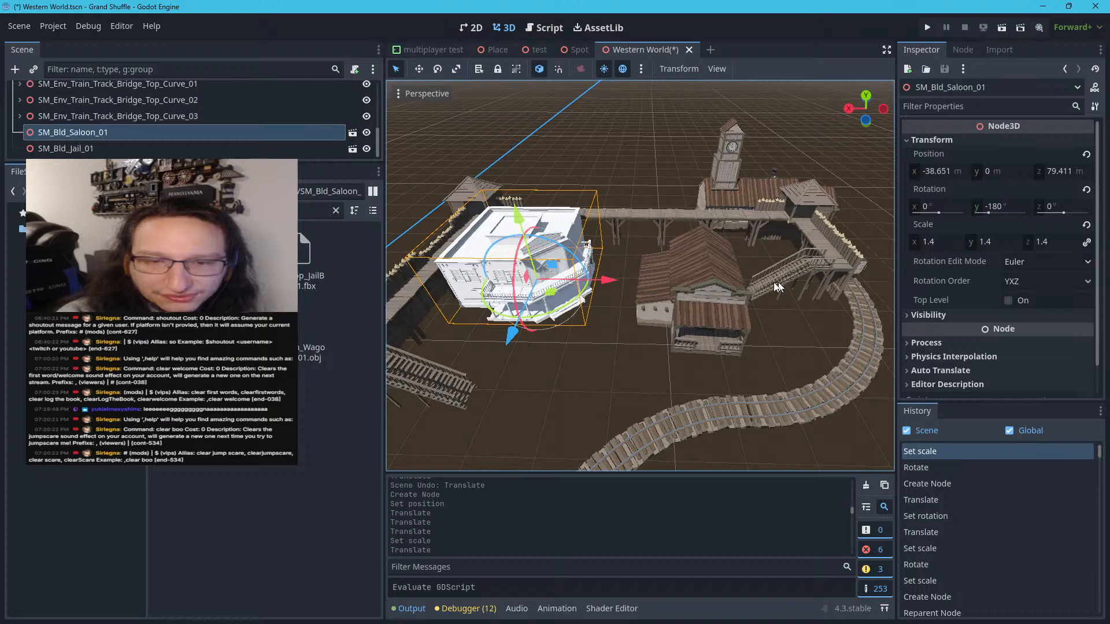
left_click(720, 279)
left_click(956, 241)
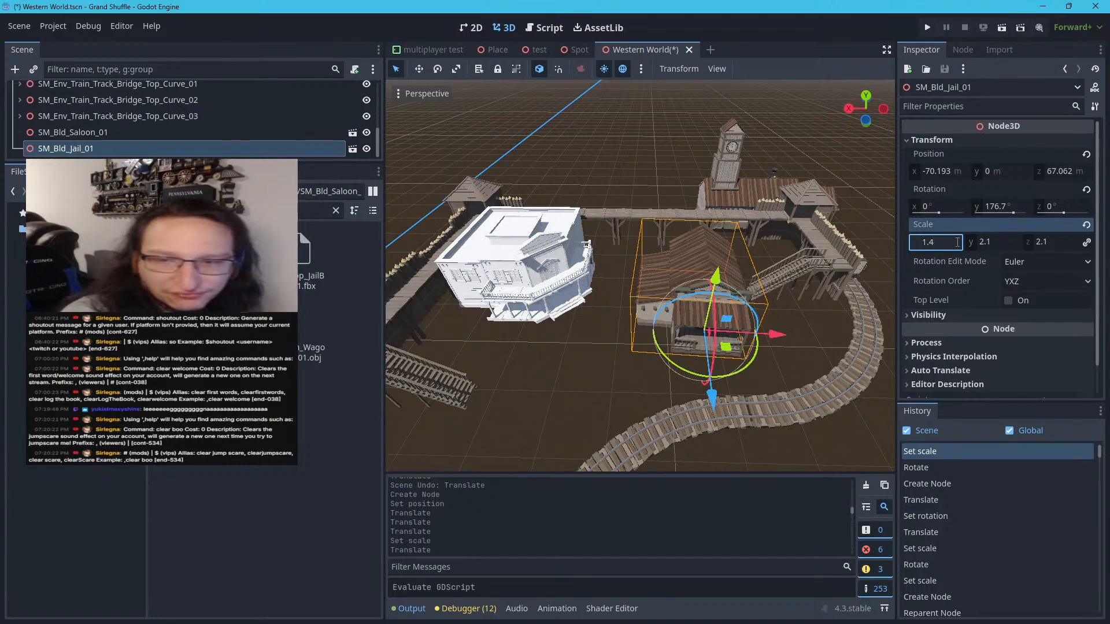
key("Return")
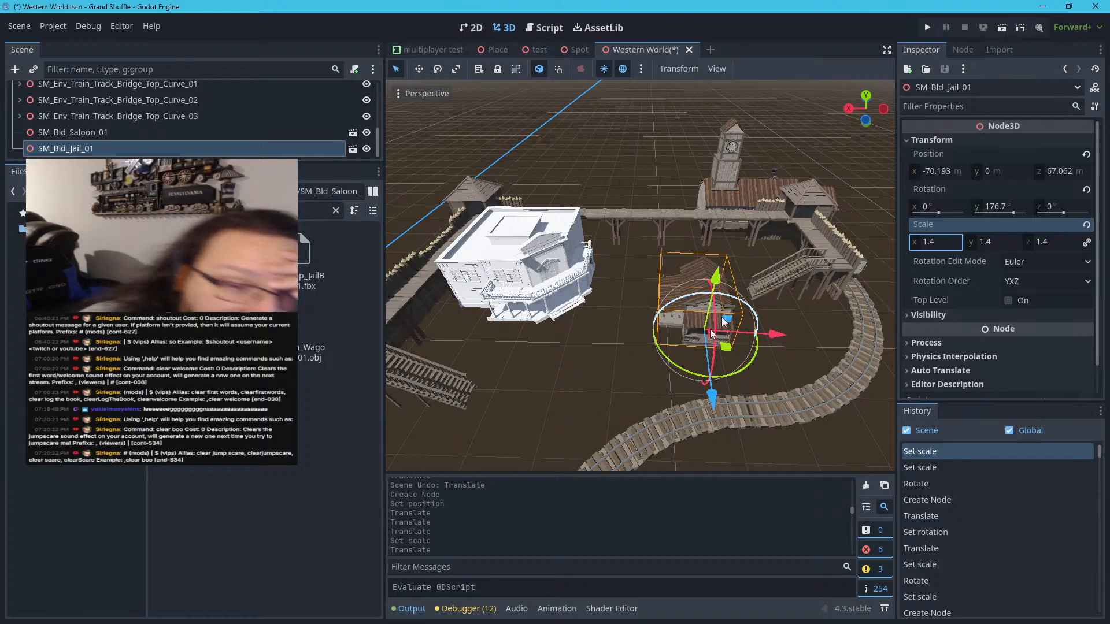
Set the jail's Y rotation to 90° and move it near the curved track, to about X -64.77 m and Z 60.46 m
left_click_drag(712, 377, 558, 345)
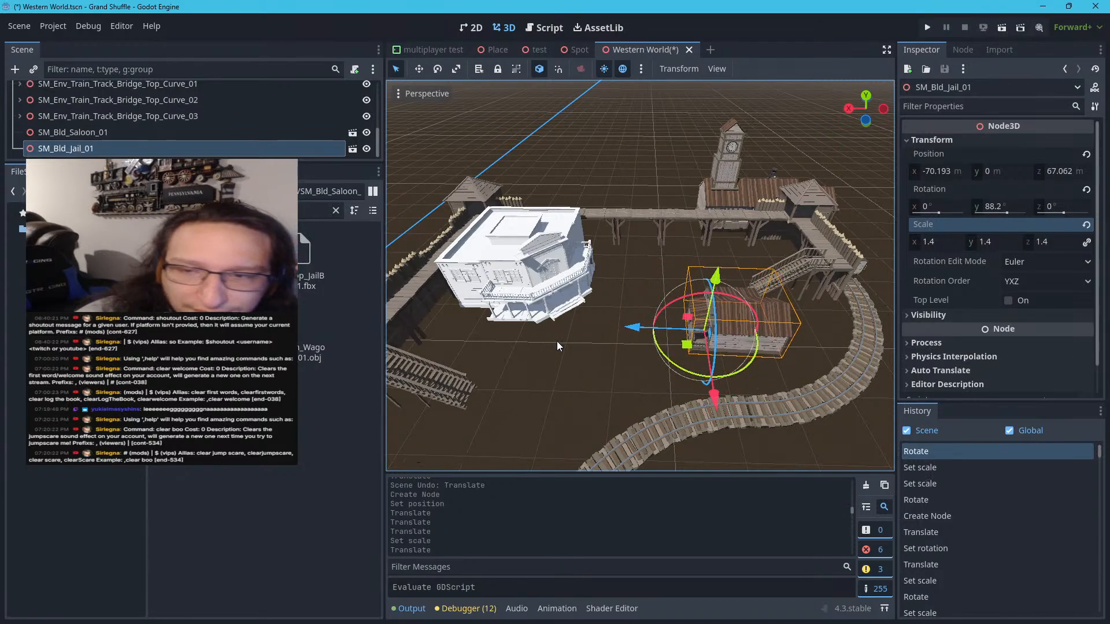
left_click(1014, 207)
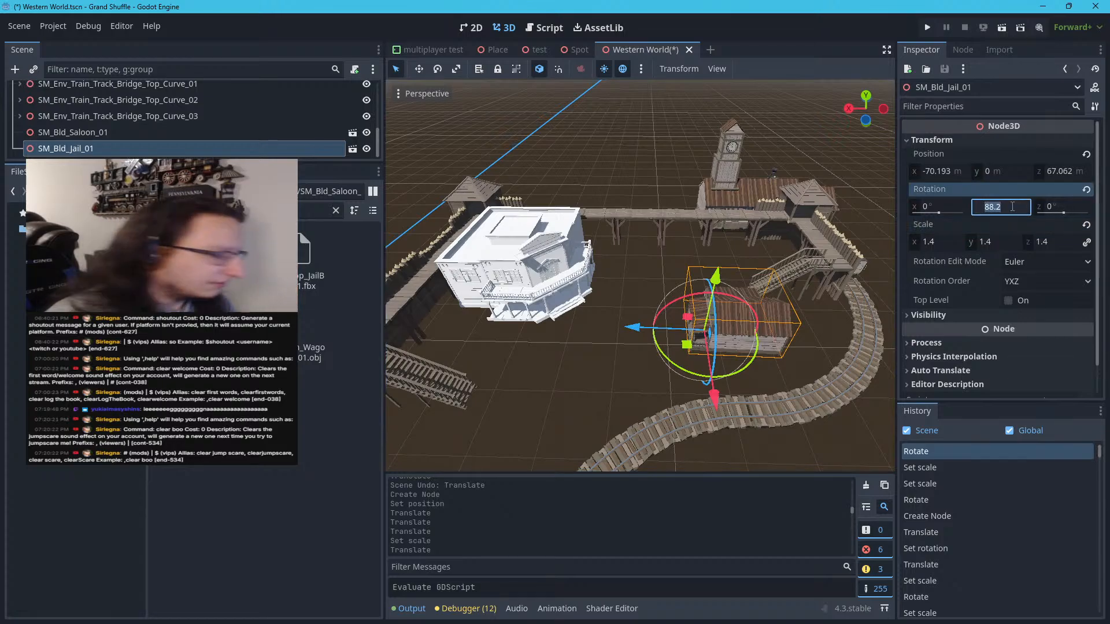
key("Return")
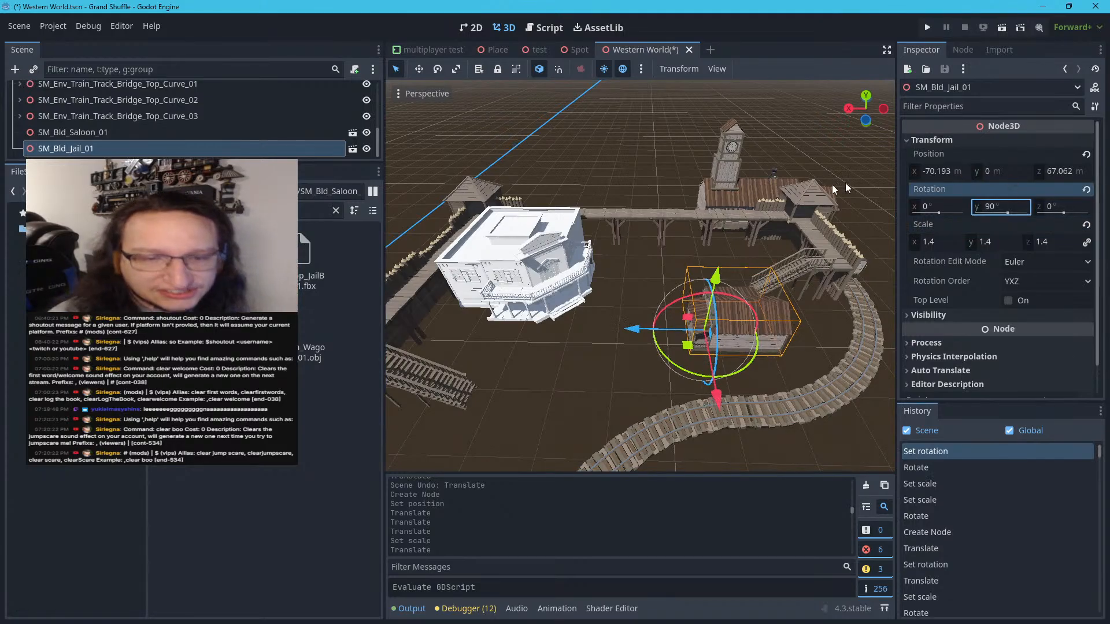
left_click_drag(686, 345, 650, 382)
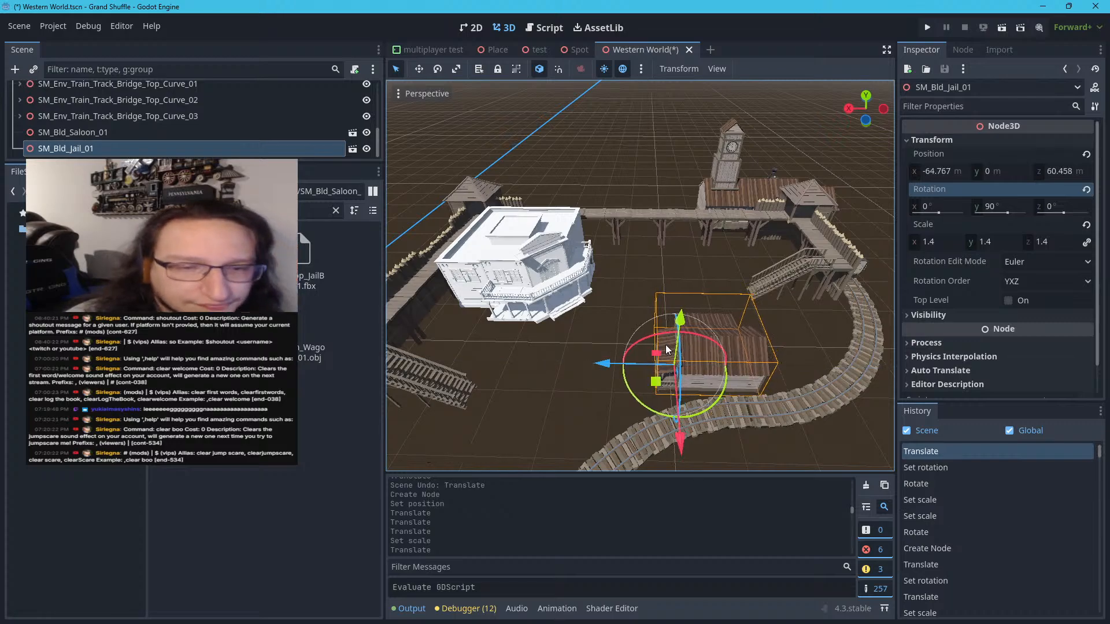
left_click(639, 266)
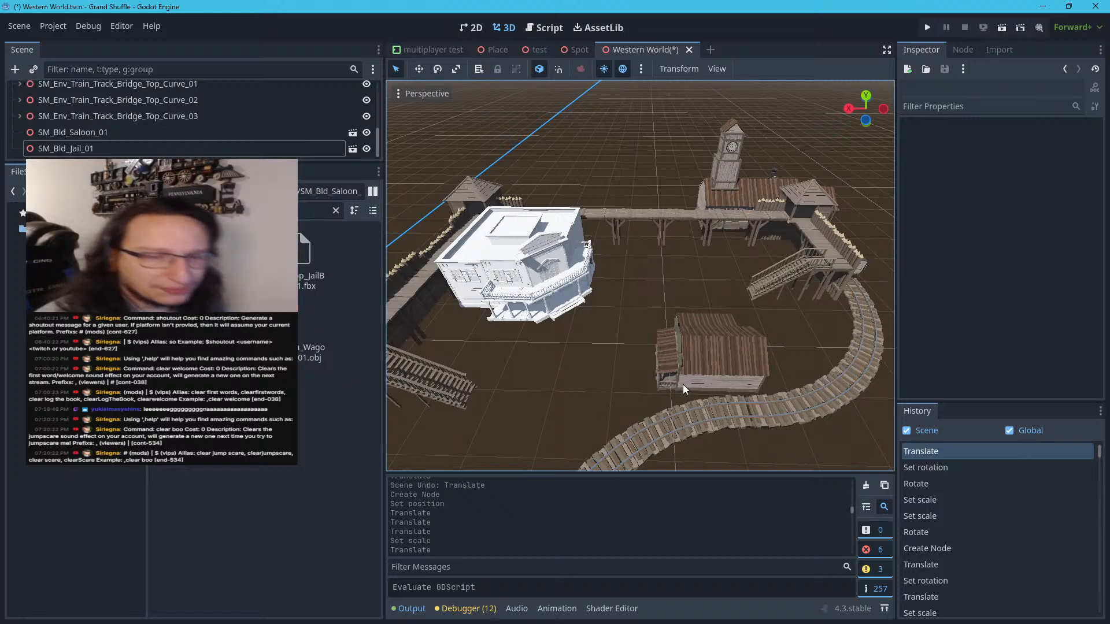
Fly around the fort interior to examine the placement and proportions of the saloon and jail
scroll(669, 399, "up", 5)
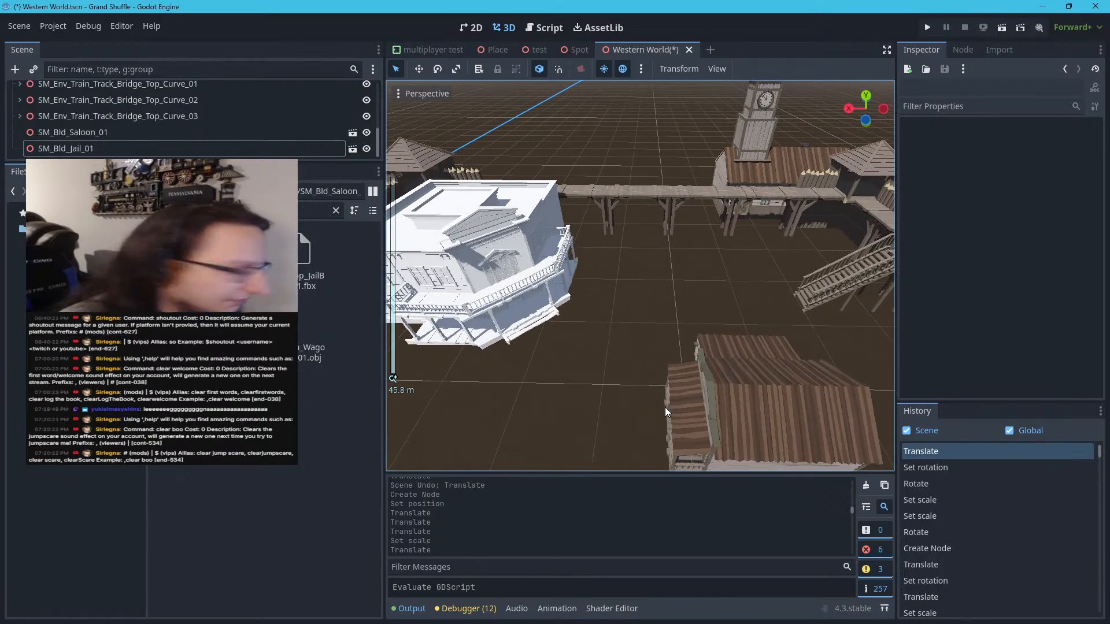
right_click_drag(665, 407, 462, 354)
key("w")
key("w")
key("w")
key("a")
key("d")
key("d")
key("s")
key("w")
key("s")
key("s")
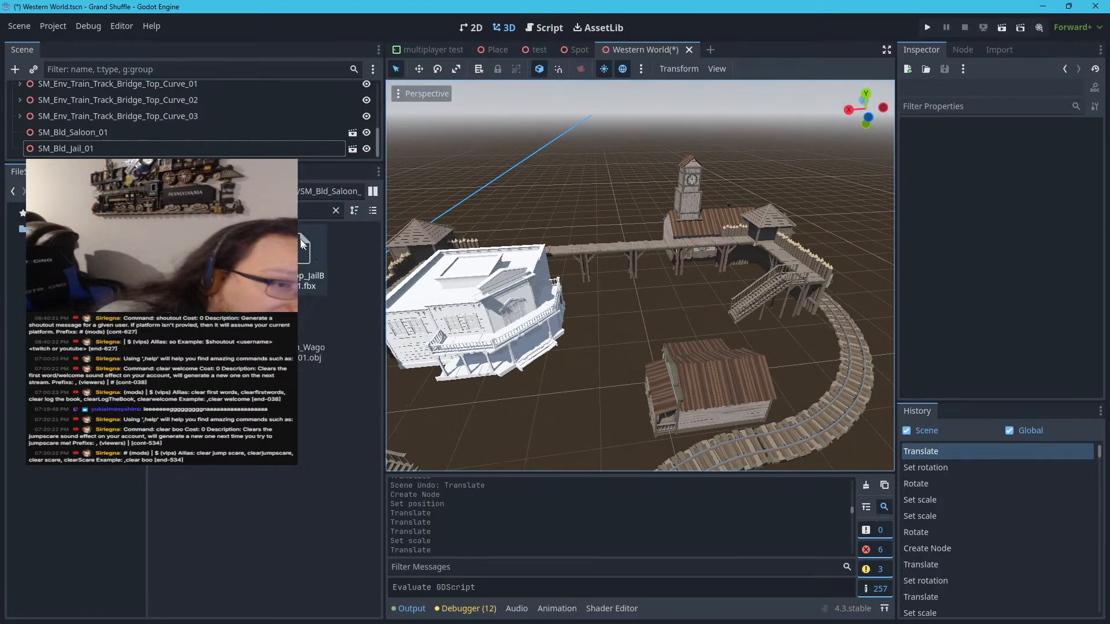
Search the project files for "Large_pre" and clear the file filter
left_click(335, 211)
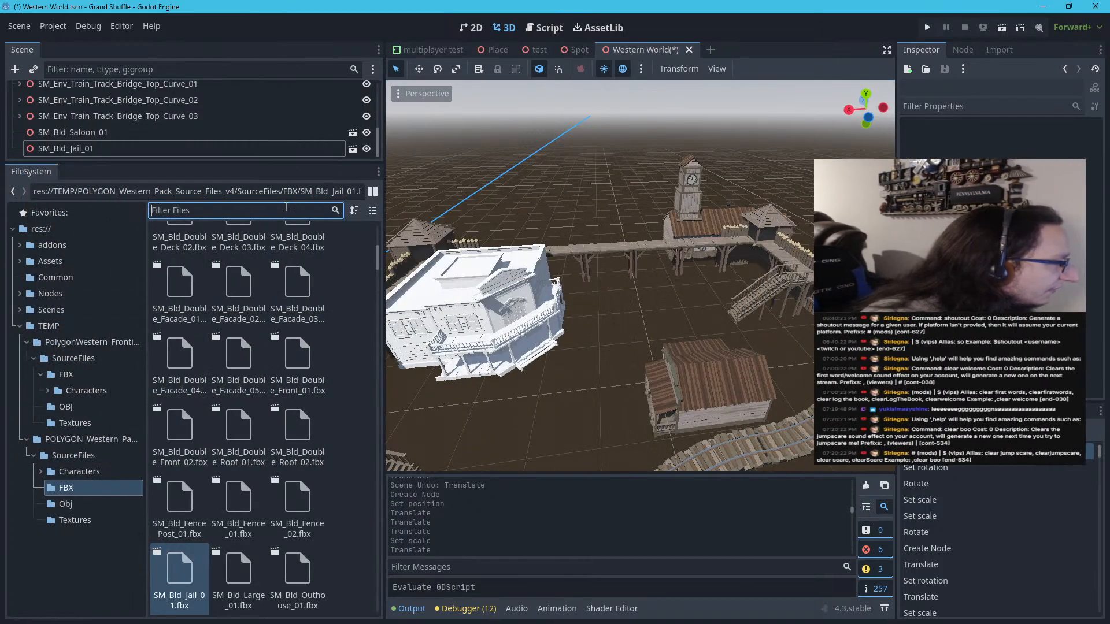
type("Large")
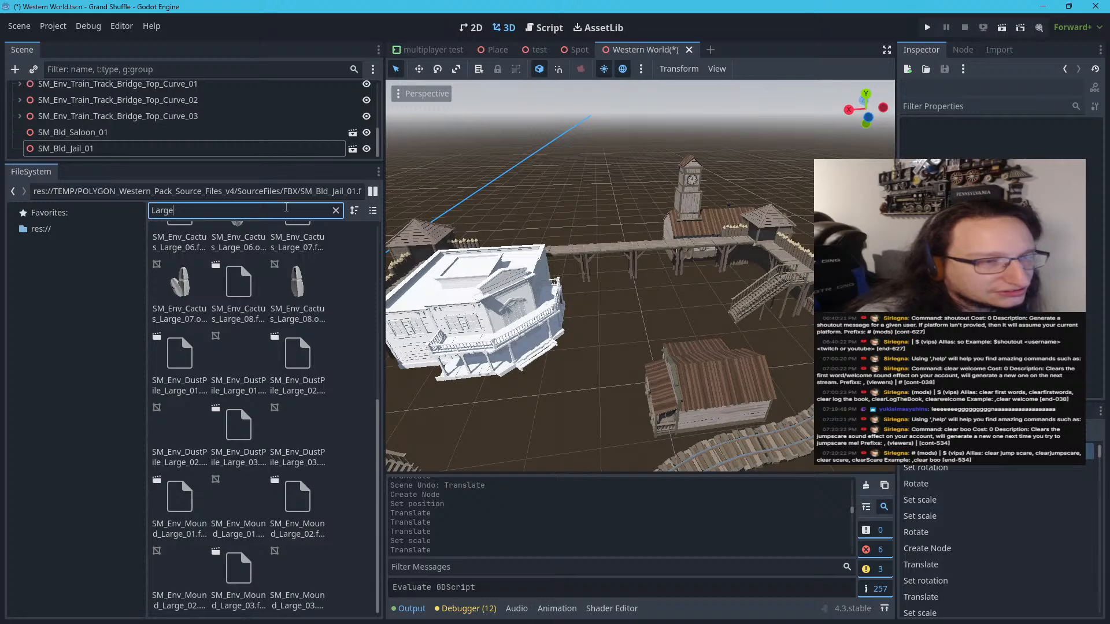
type("_pre")
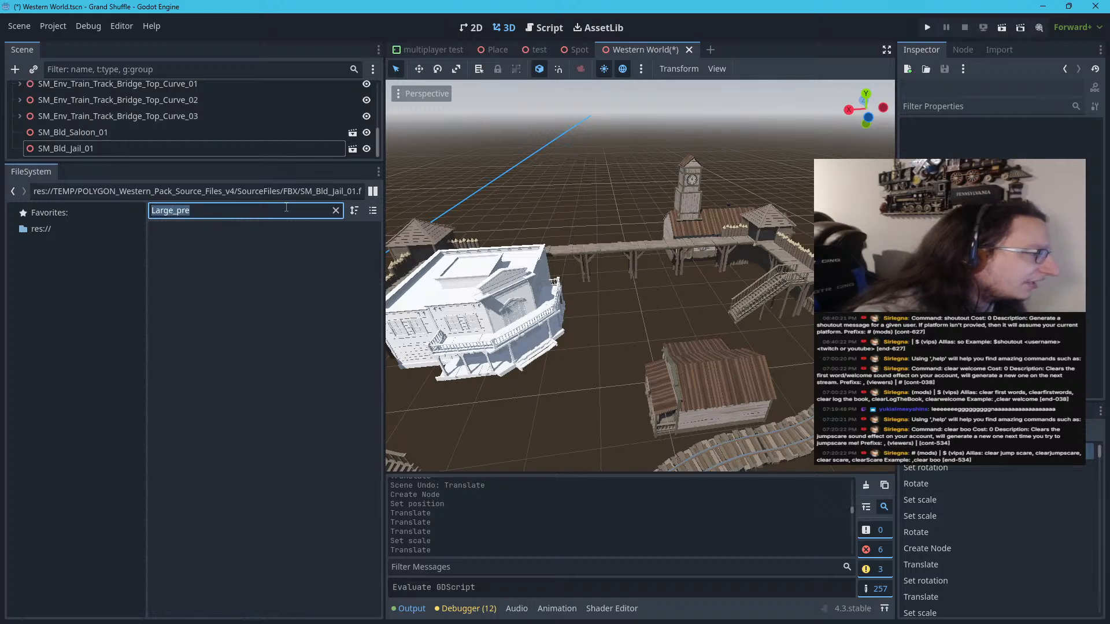
key("BackSpace")
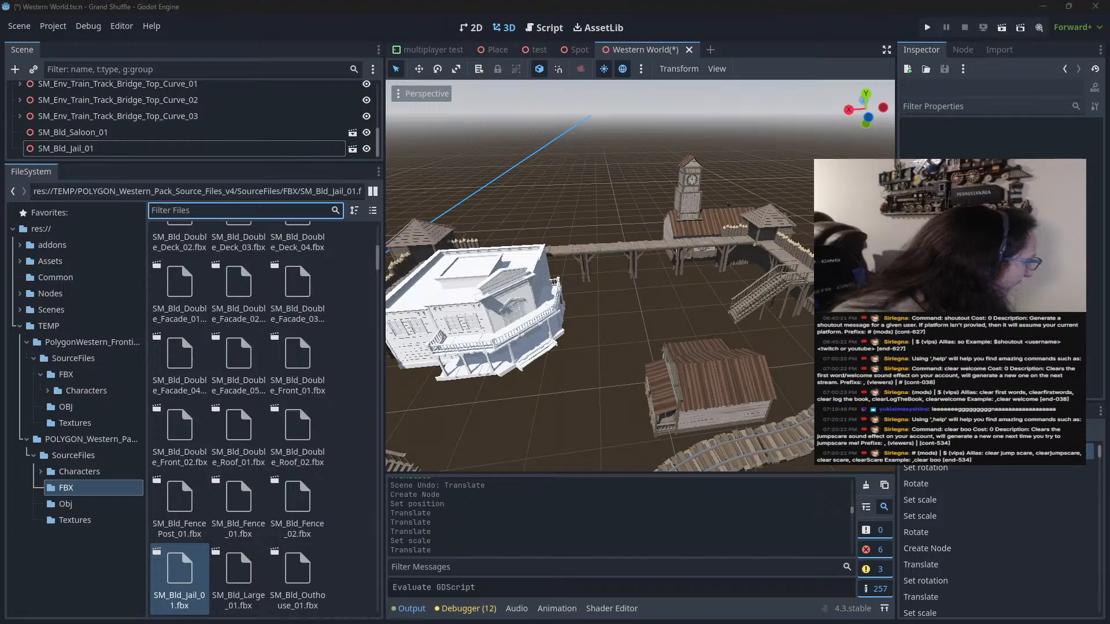
Switch to Synty Search in the browser, look through the POLYGON Western Pack for preset buildings, and return to Godot
left_click(1043, 6)
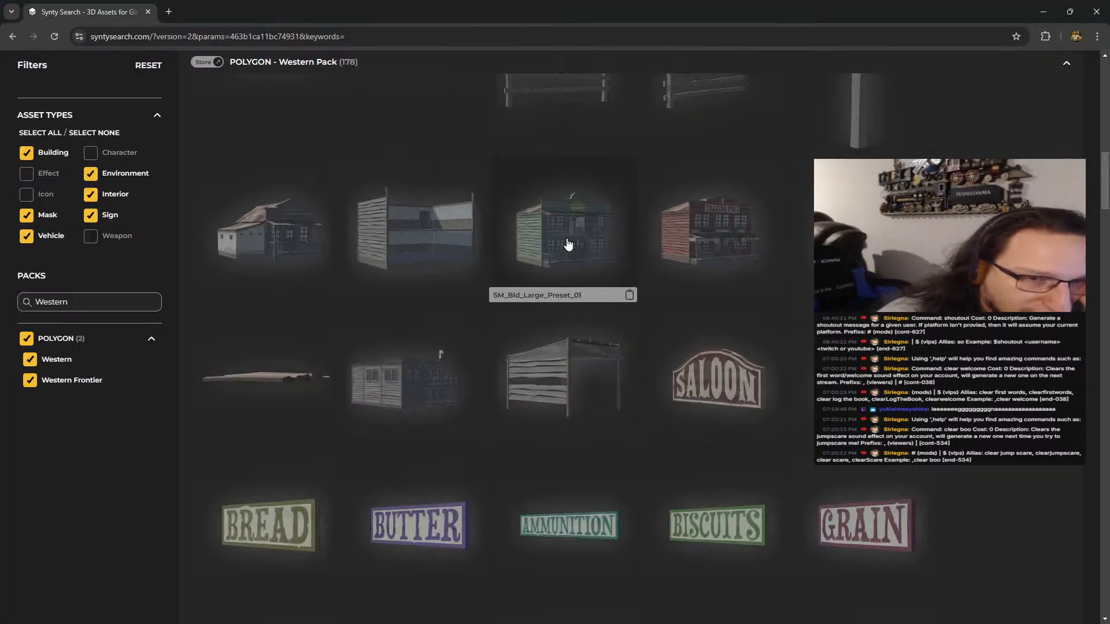
scroll(568, 244, "up", 6)
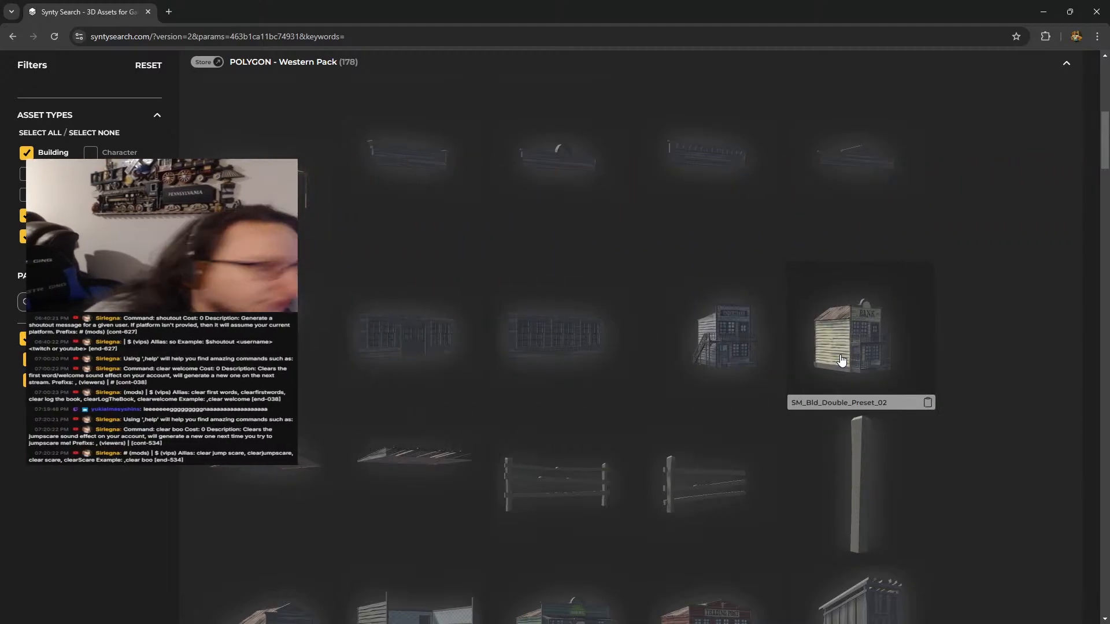
scroll(841, 360, "down", 3)
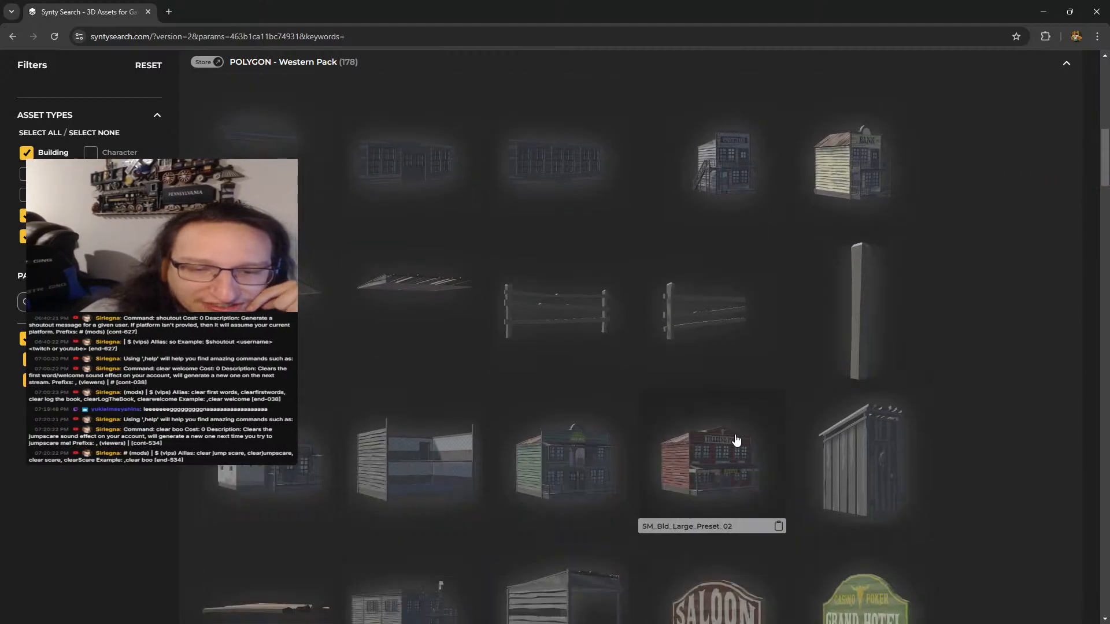
scroll(736, 441, "down", 1)
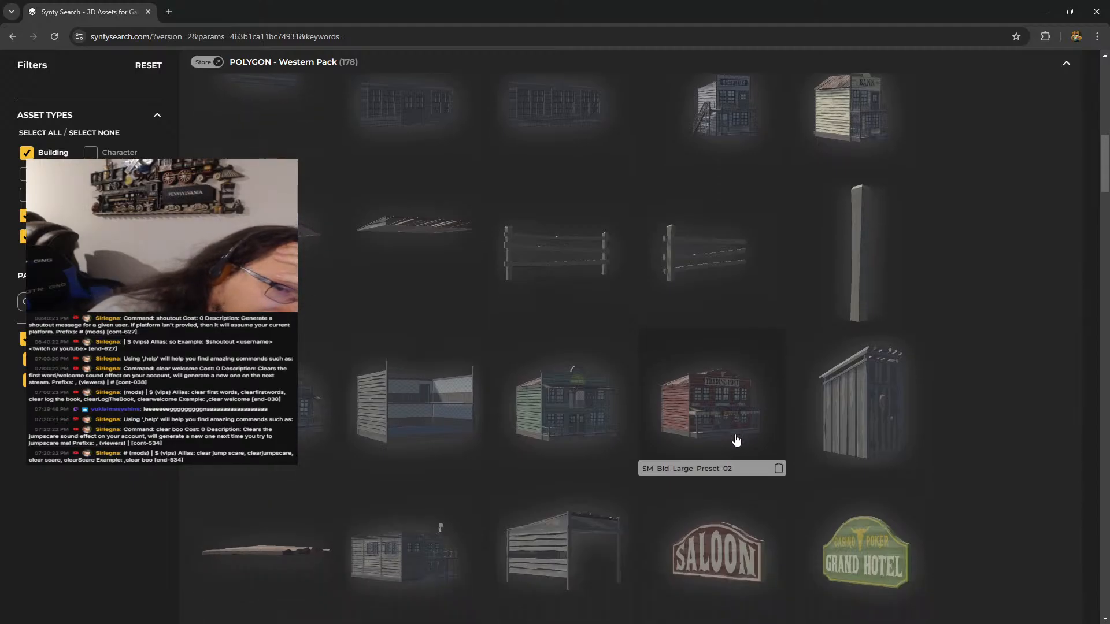
scroll(821, 333, "up", 3)
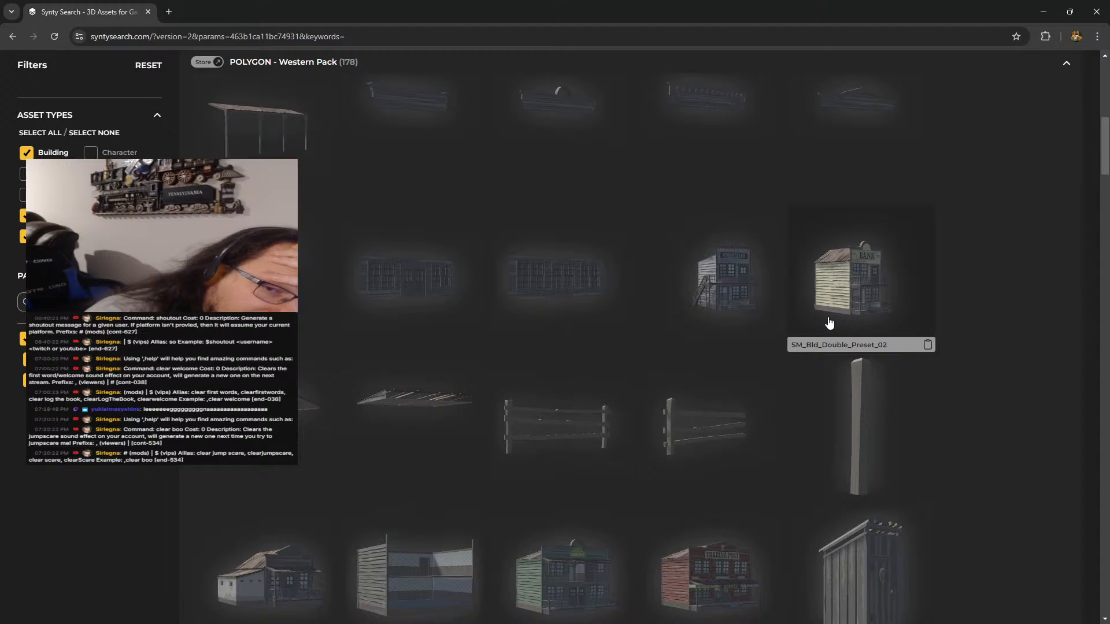
scroll(830, 323, "down", 5)
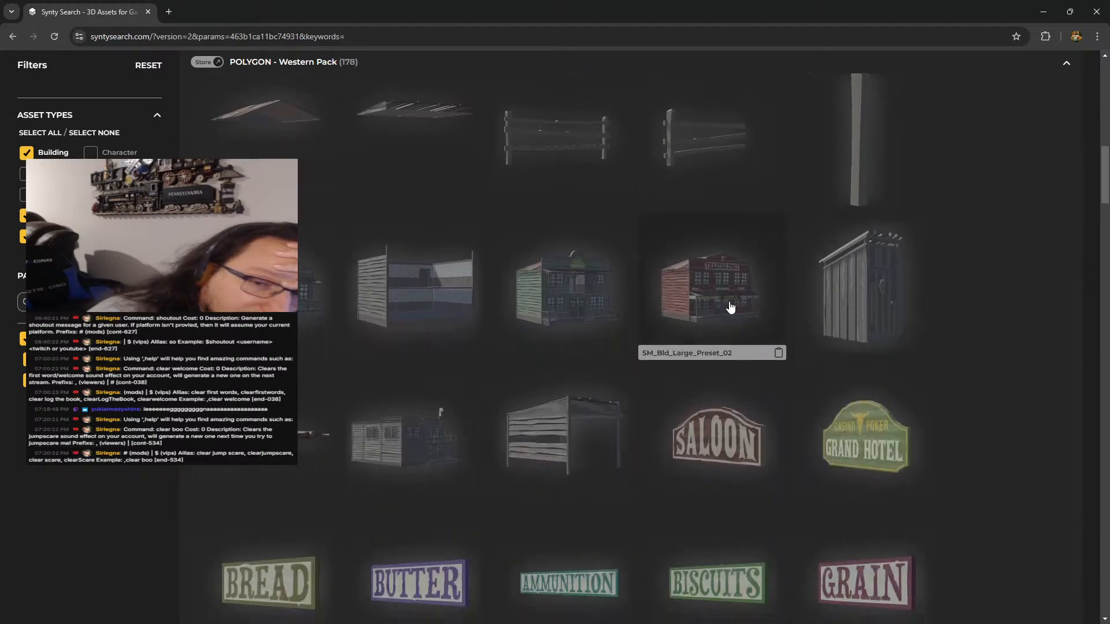
scroll(730, 307, "down", 4)
scroll(370, 240, "down", 4)
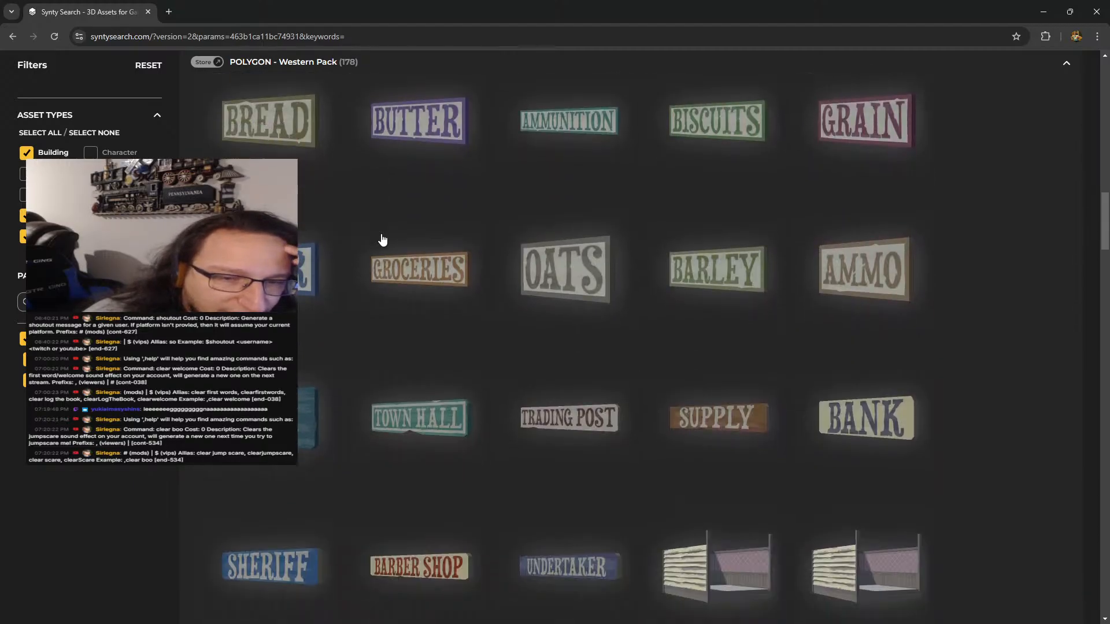
scroll(383, 242, "down", 10)
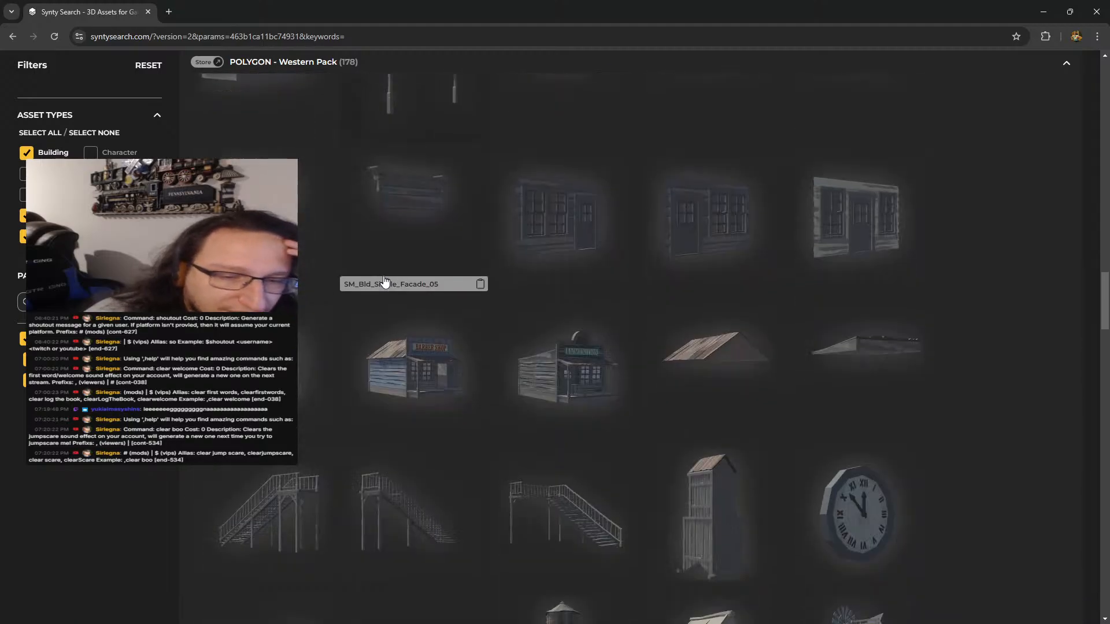
scroll(403, 345, "down", 1)
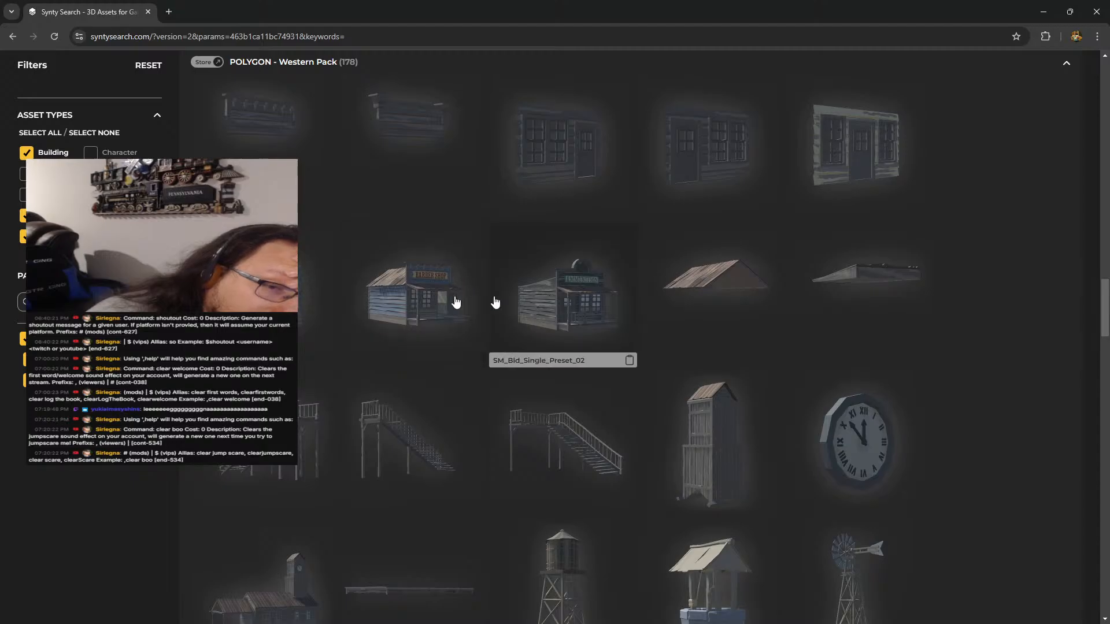
scroll(546, 299, "down", 1)
scroll(549, 301, "down", 9)
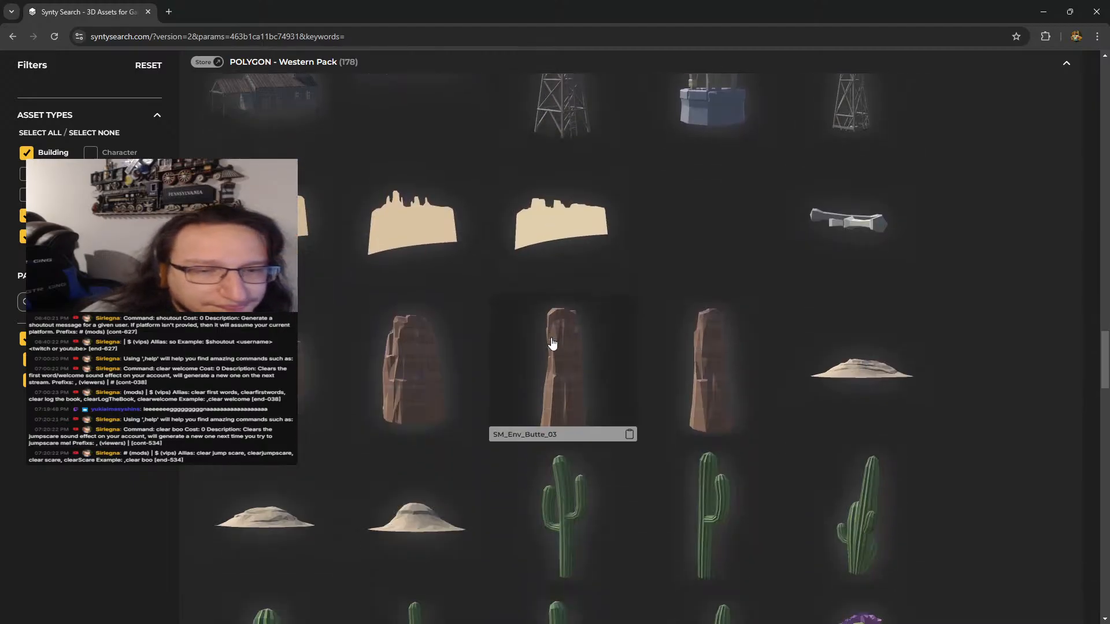
scroll(555, 324, "up", 10)
scroll(646, 248, "up", 15)
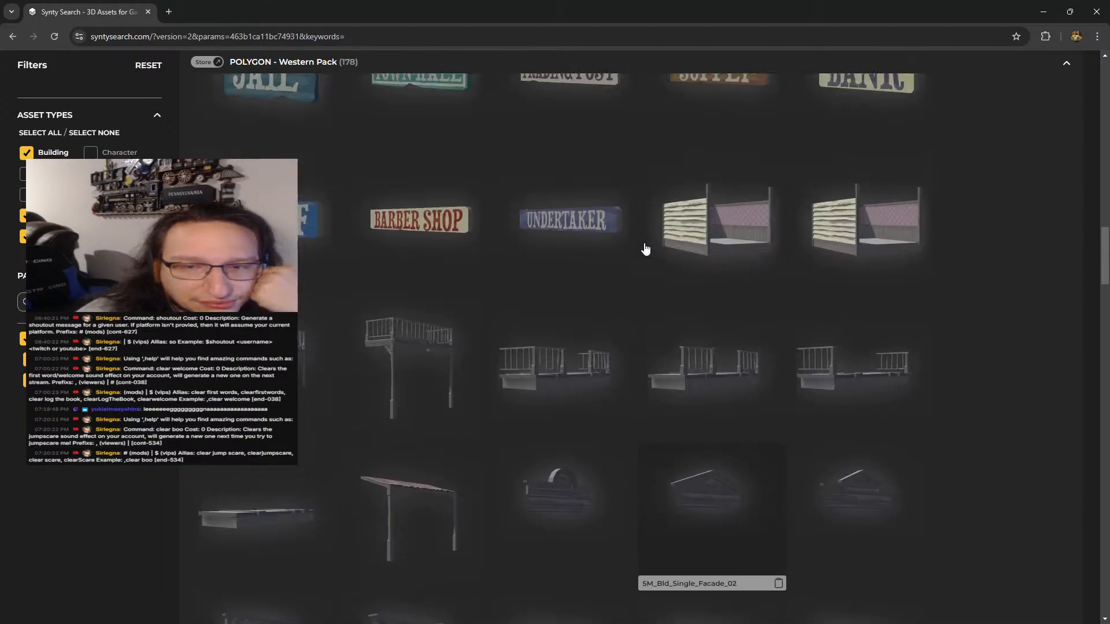
scroll(646, 248, "up", 10)
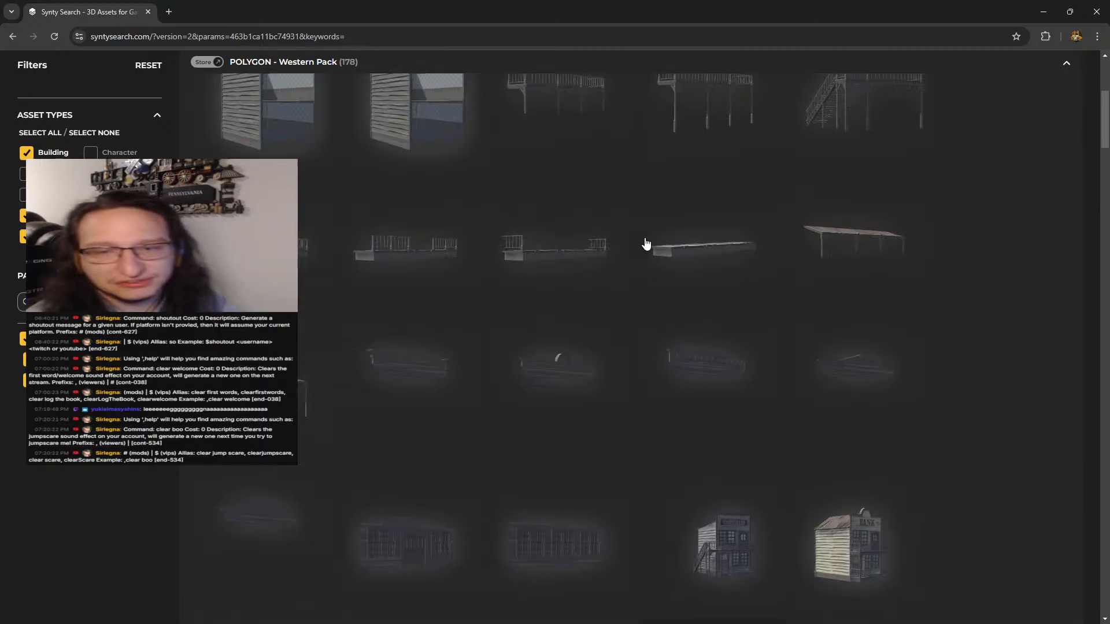
left_click(1043, 12)
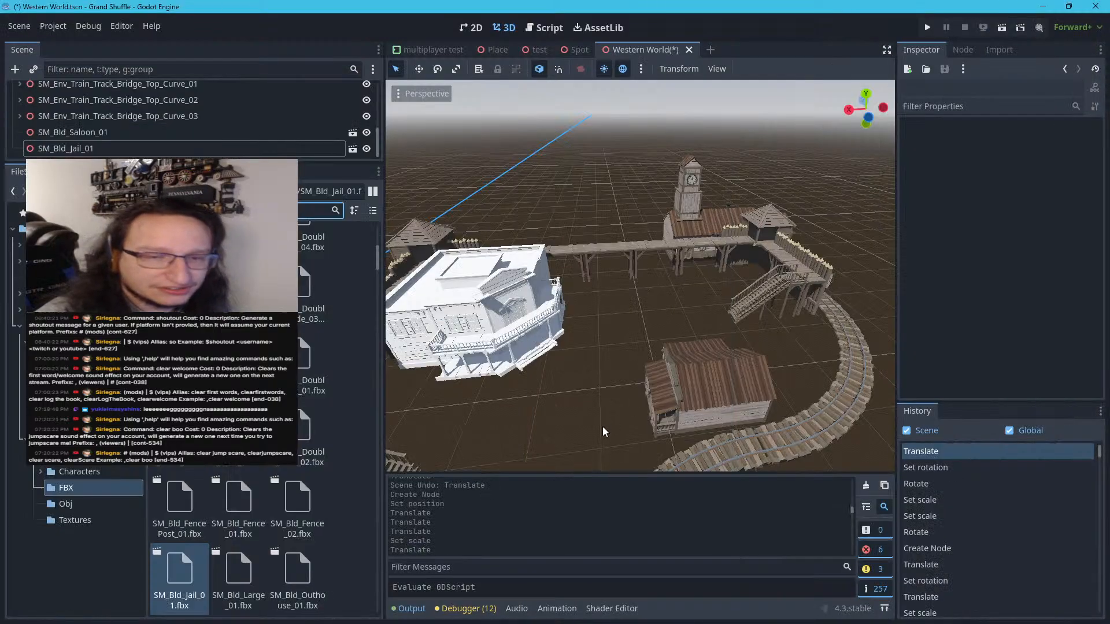
Enlarge the scene tree area and narrow the Scene and FileSystem docks to widen the 3D view
scroll(603, 408, "up", 3)
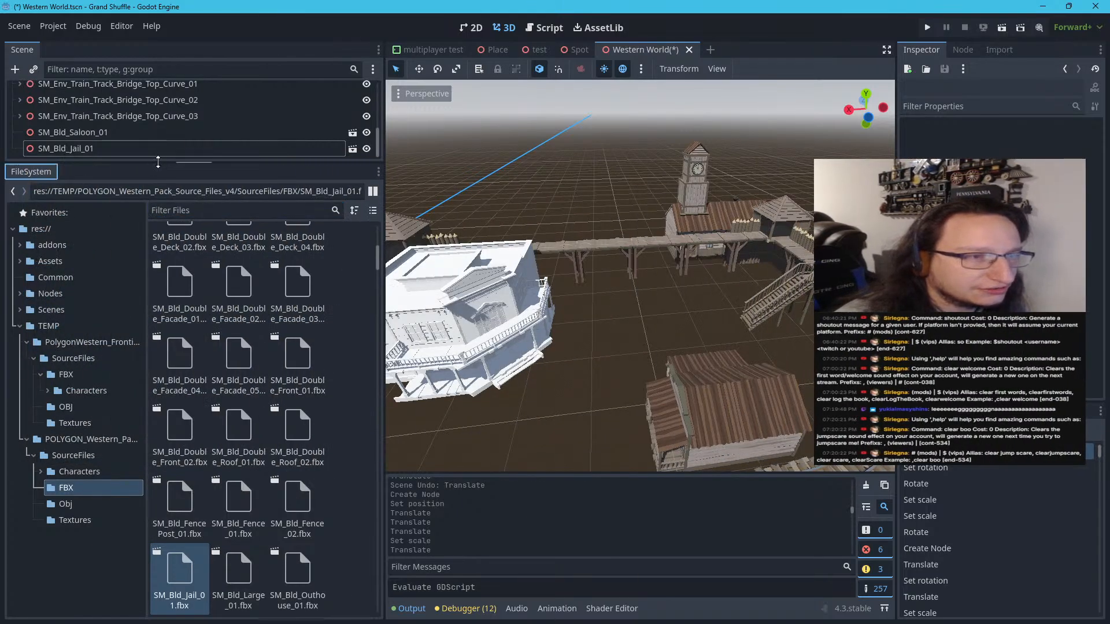
left_click_drag(160, 163, 161, 401)
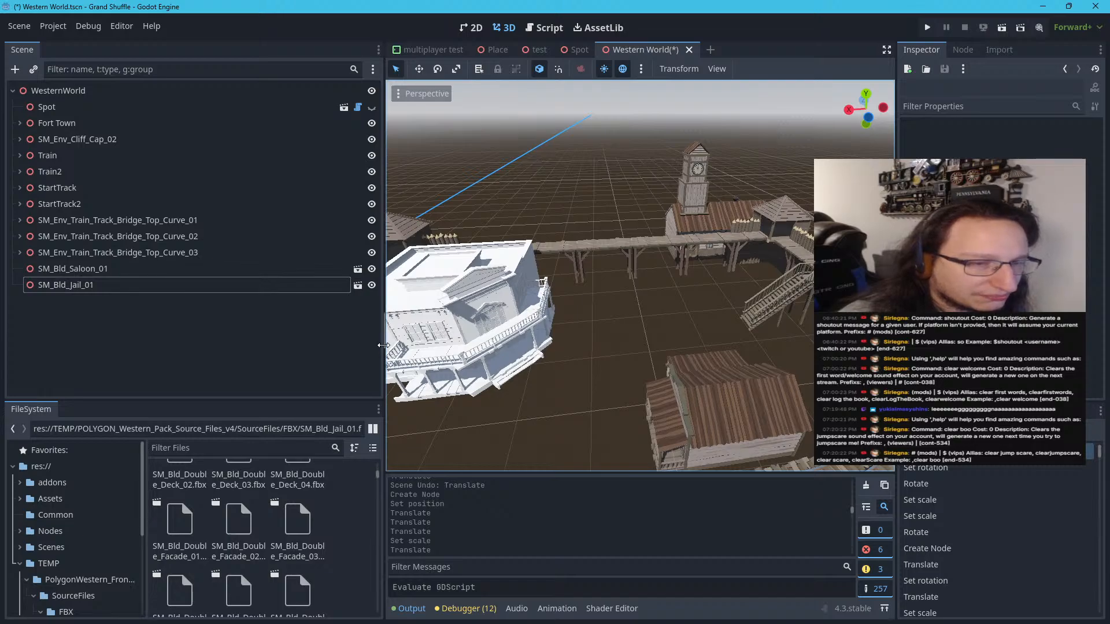
left_click_drag(383, 345, 199, 340)
right_click_drag(404, 300, 413, 323)
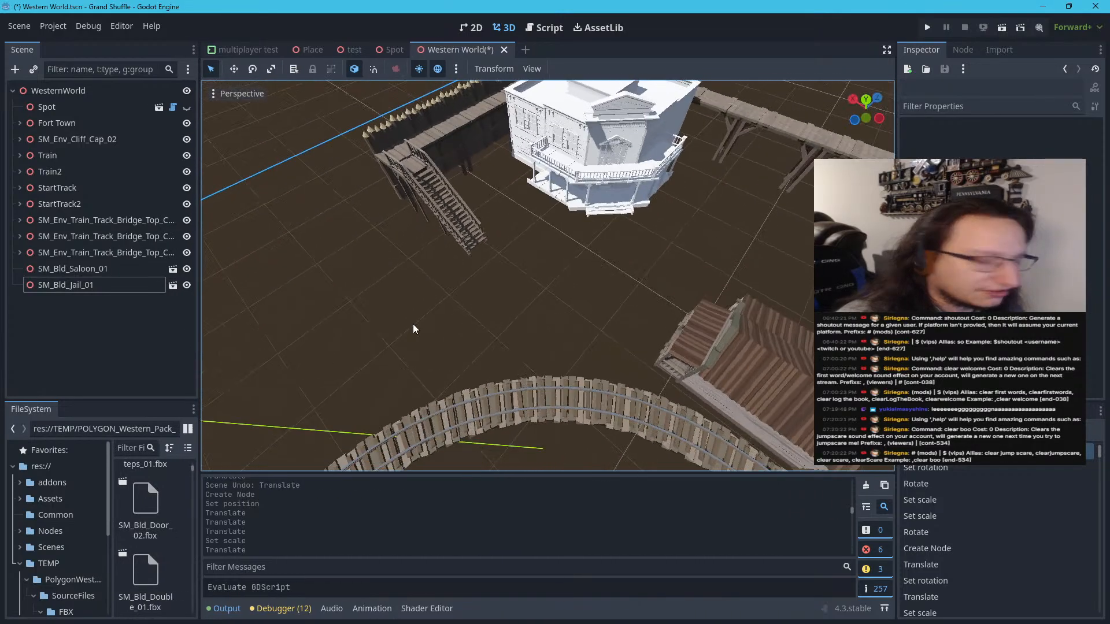
Make the SM_Bld_Saloon_01 instance local to the scene
left_click(670, 96)
right_click(140, 269)
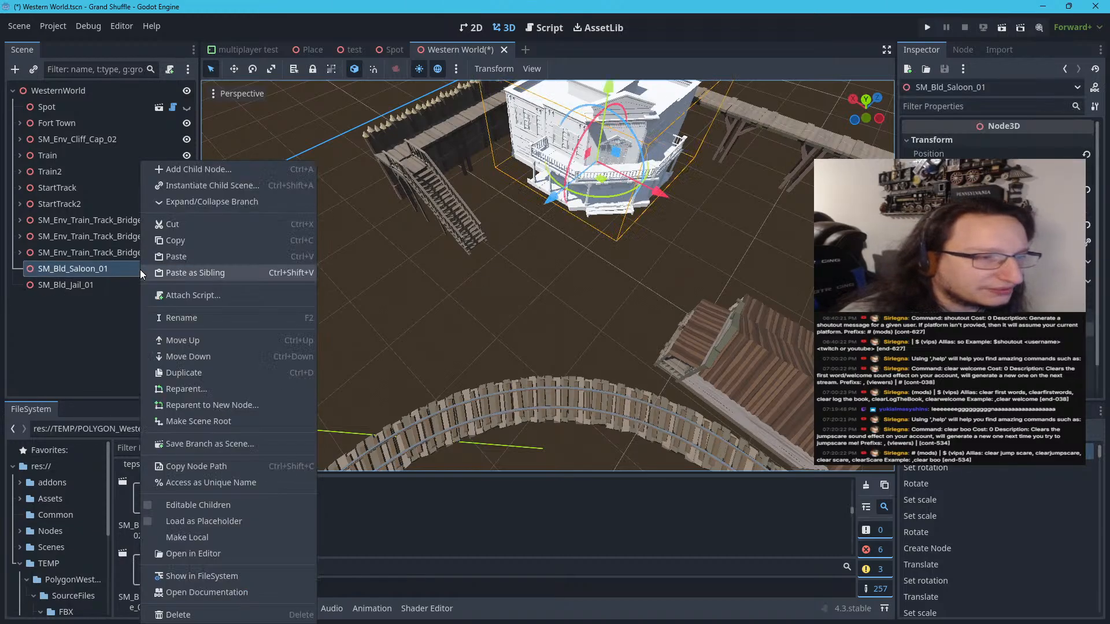
left_click(175, 532)
Assign the POLYGON Western Pack v4 material as surface material override 0 on all the saloon's meshes, from SM_Bld_Saloon_01 to SM_Bld_Saloon_Glass
left_click(92, 275)
scroll(103, 314, "down", 3)
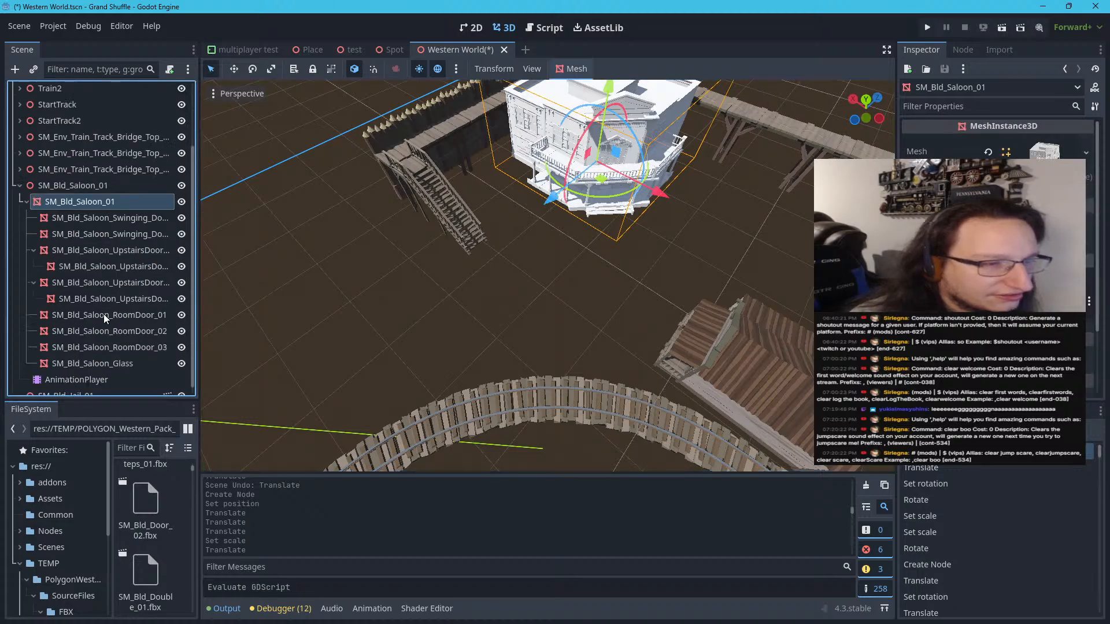
left_click(109, 363, "shift")
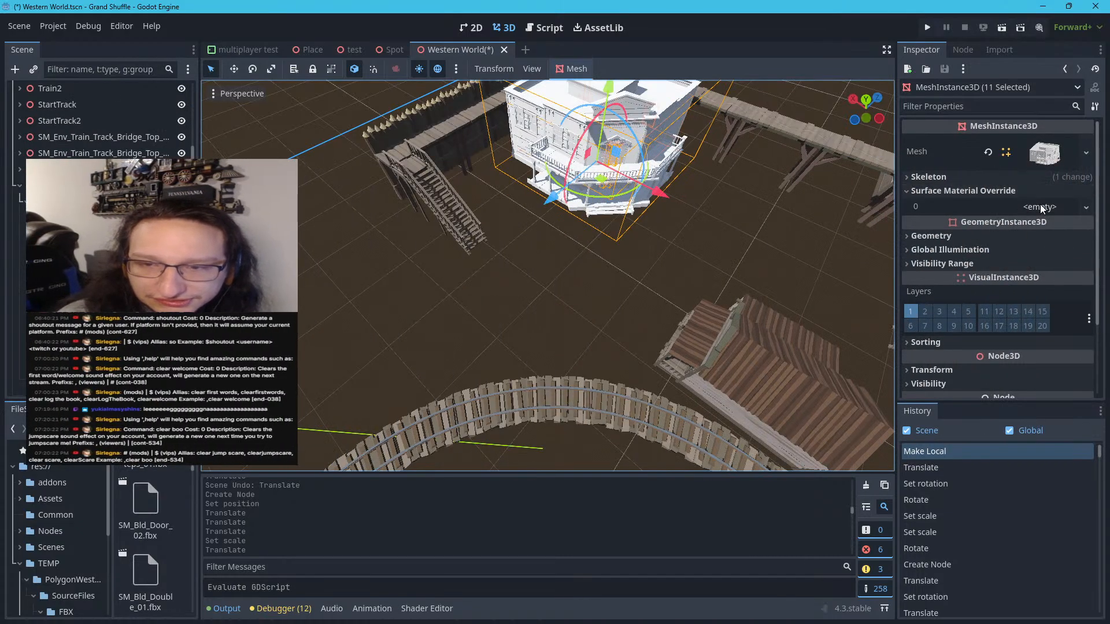
left_click(1041, 207)
left_click(1005, 281)
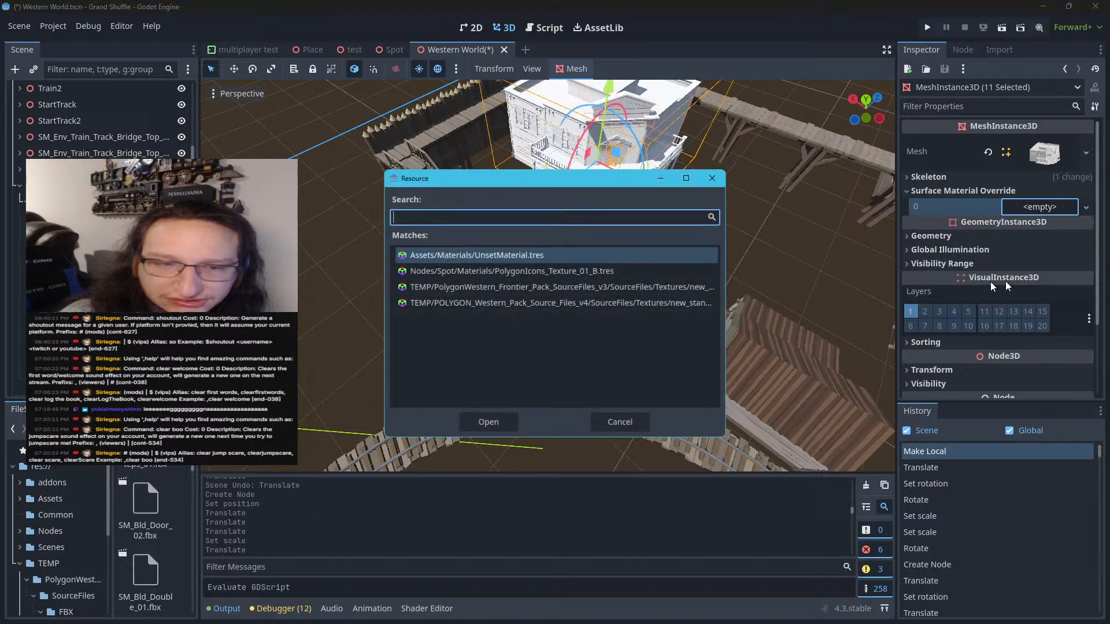
double_click(564, 309)
left_click(572, 322)
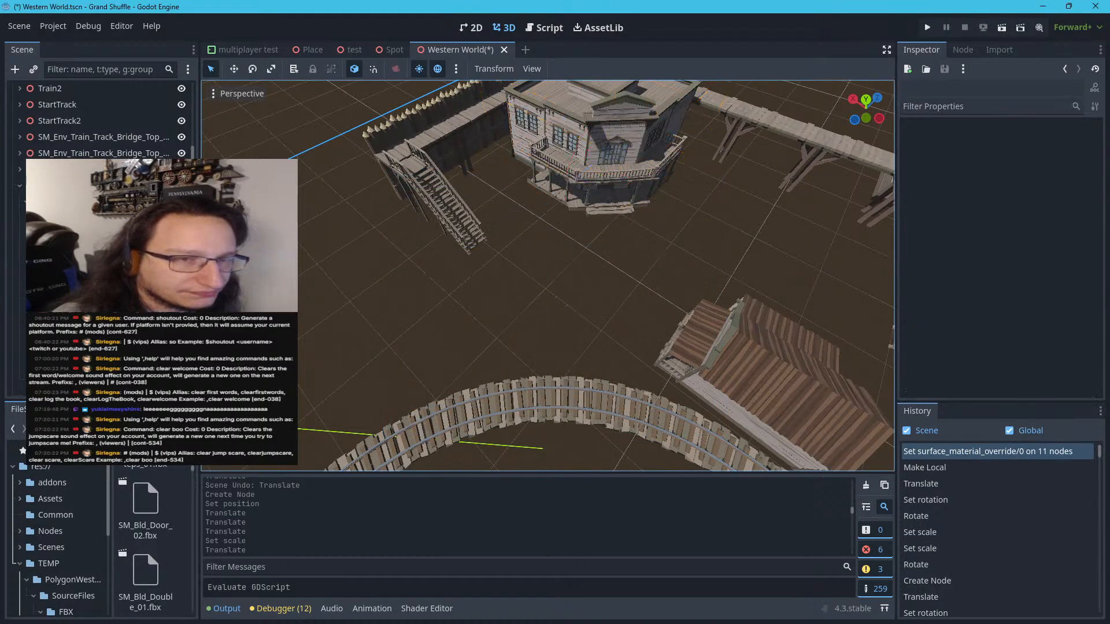
Fly around the fort to examine the textured saloon and the front of the jail building
right_click_drag(570, 324, 699, 238)
key("s")
key("w")
key("d")
key("w")
key("a")
key("s")
key("w")
key("s")
key("w")
key("a")
key("s")
key("d")
key("a")
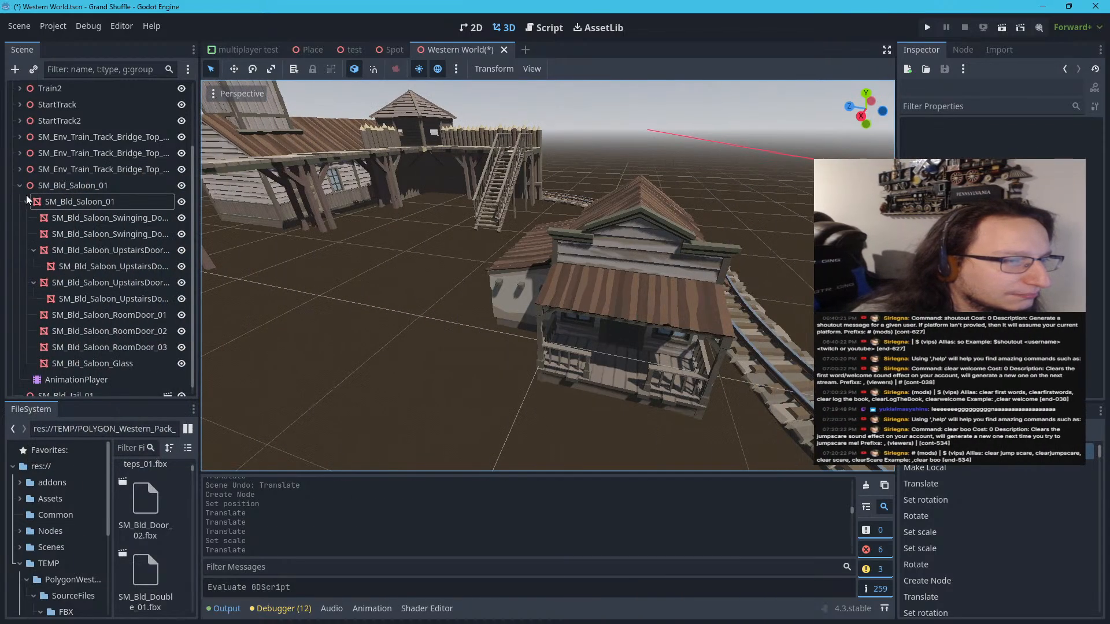
Collapse the saloon's branch in the scene tree and make the SM_Bld_Jail_01 instance local
left_click(26, 197)
left_click(20, 282)
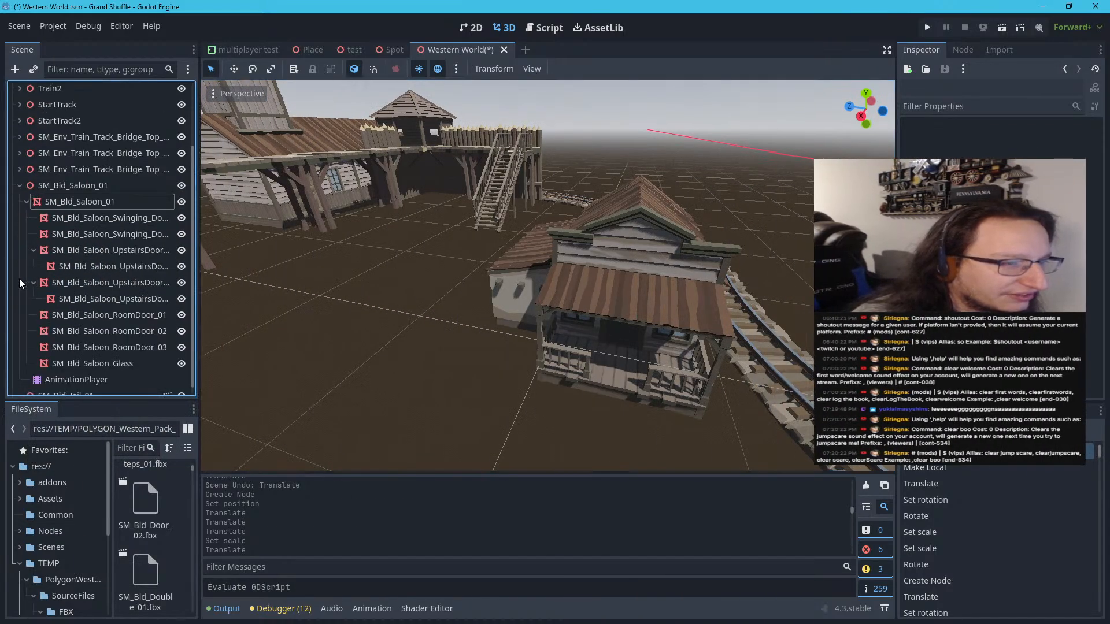
left_click(25, 200)
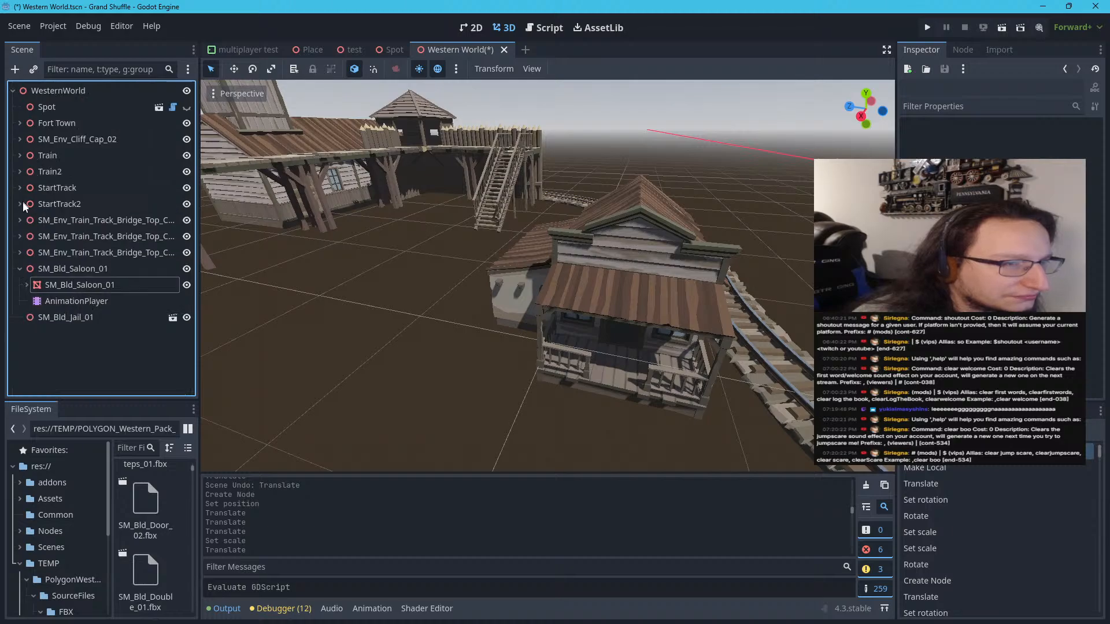
left_click(19, 269)
left_click(32, 284)
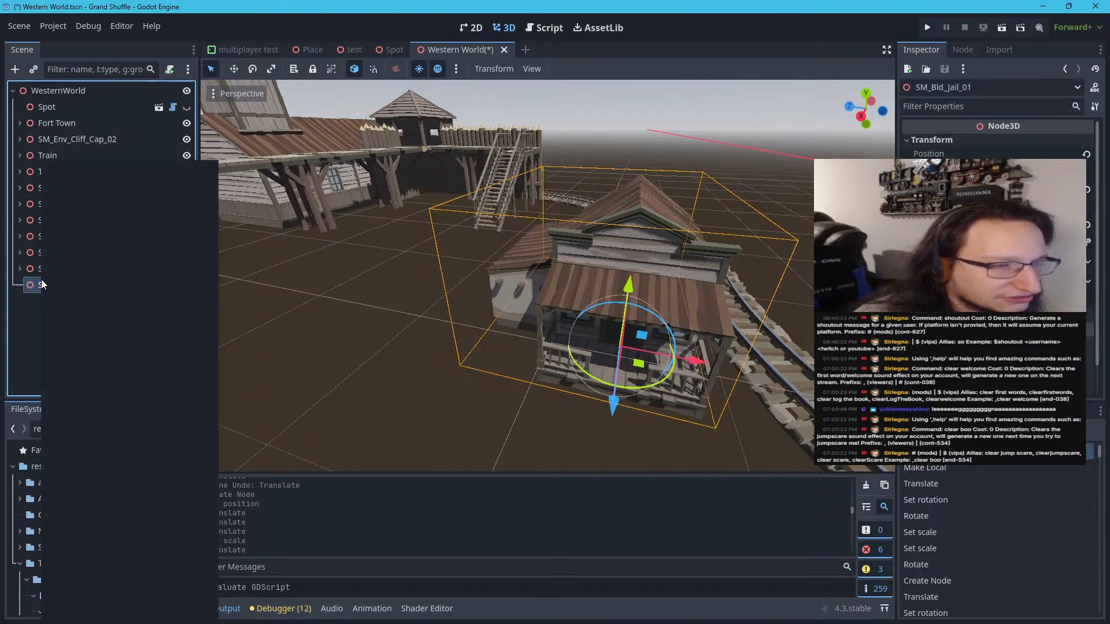
left_click(95, 533)
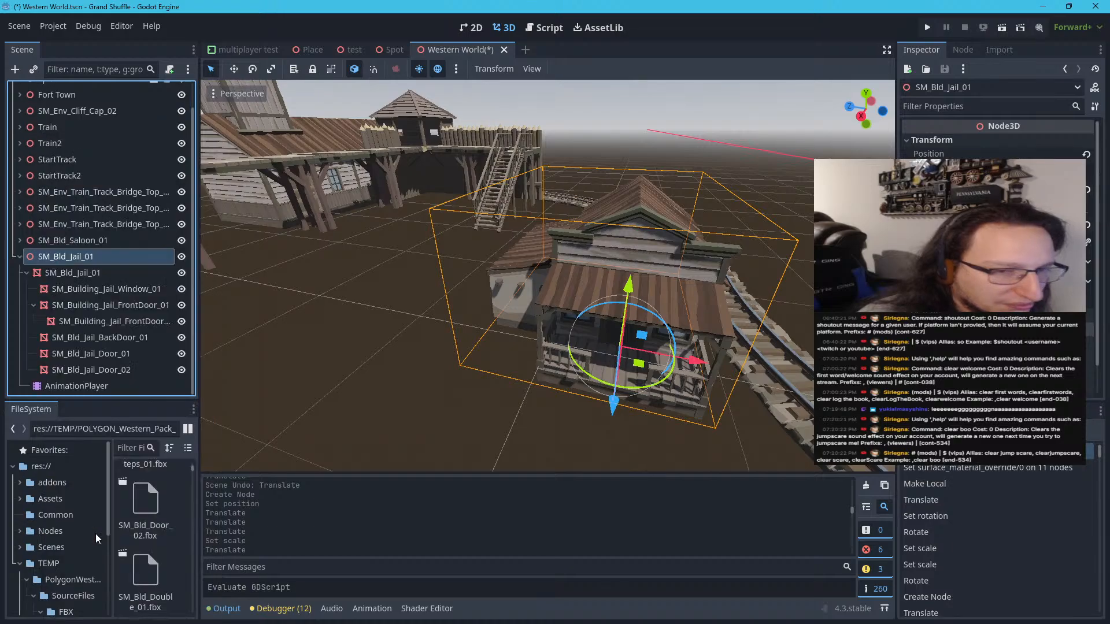
Check the jail's child meshes one by one, from SM_Bld_Jail_01 through its window and doors to SM_Bld_Jail_Door_02
left_click(72, 278)
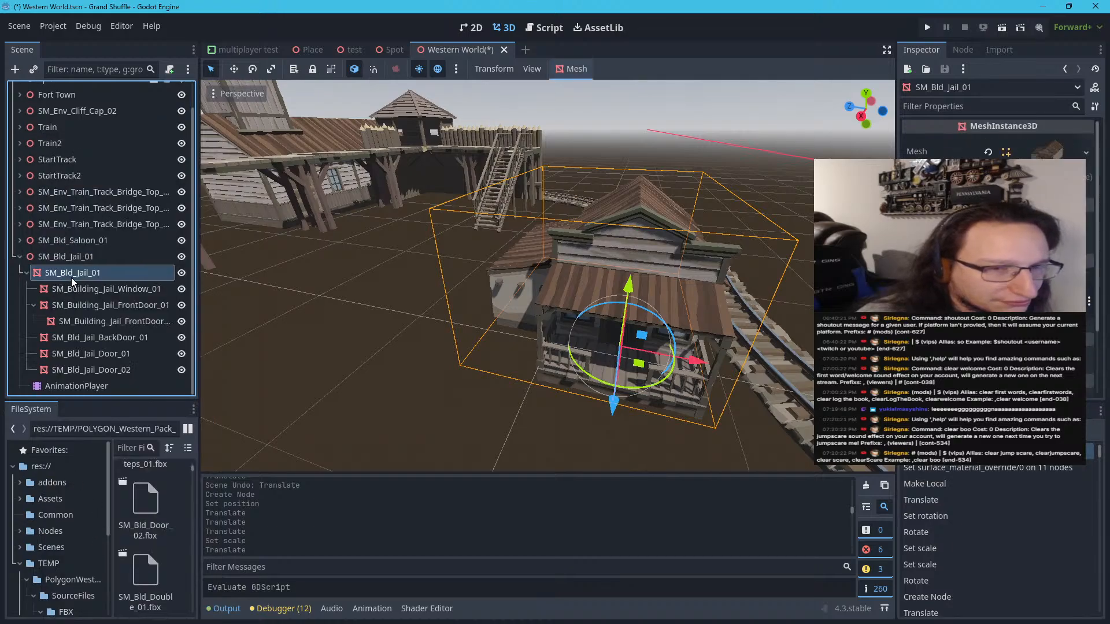
left_click(67, 289)
left_click(67, 305)
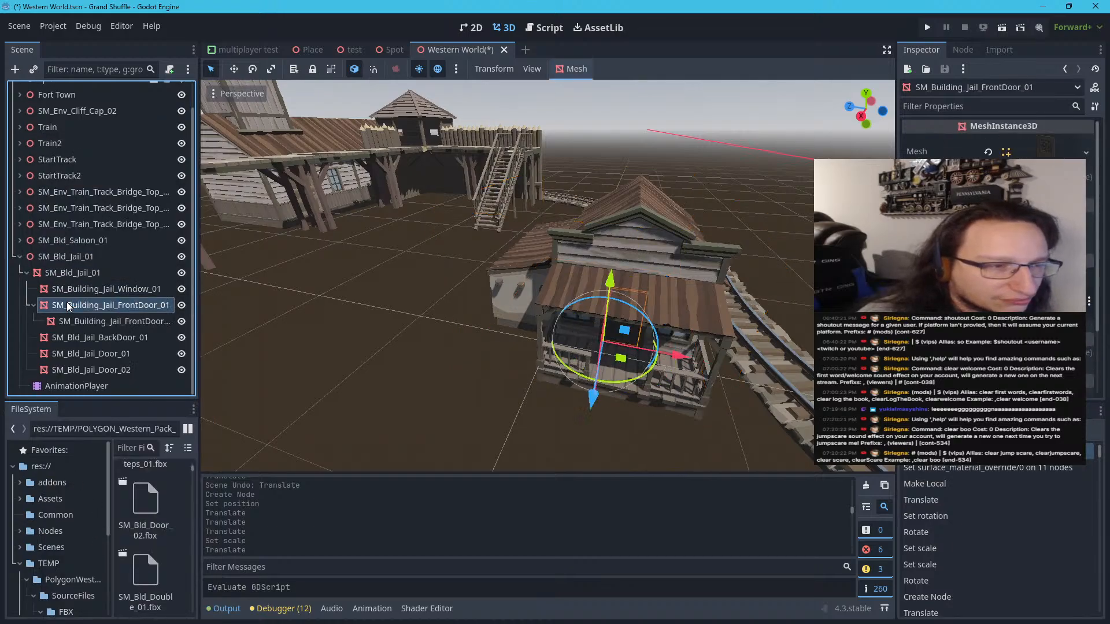
left_click(67, 321)
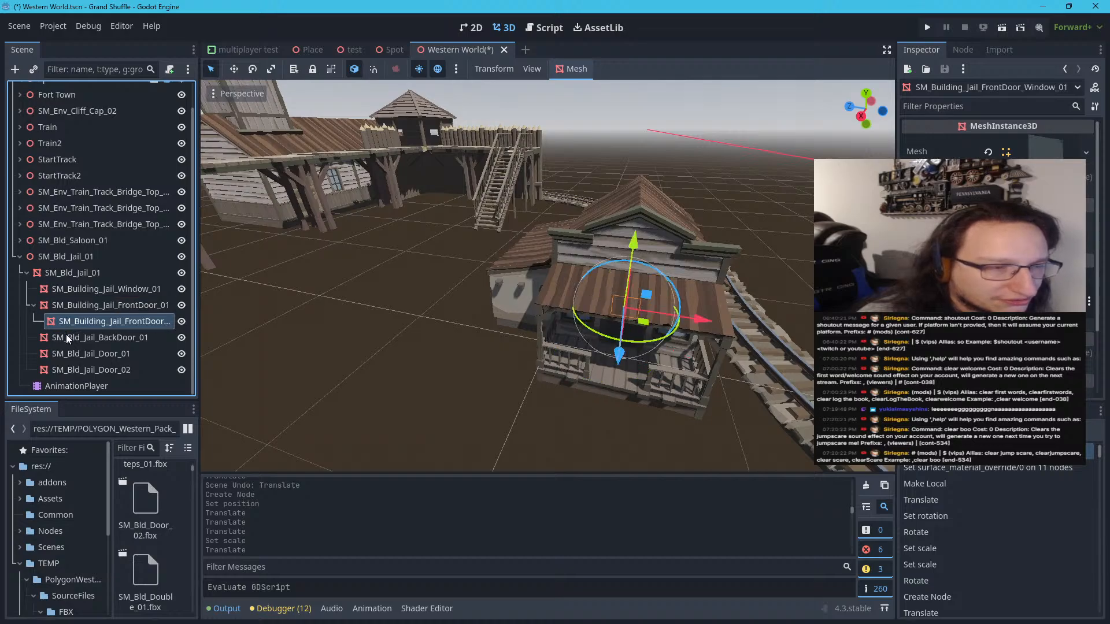
left_click(67, 339)
left_click(68, 349)
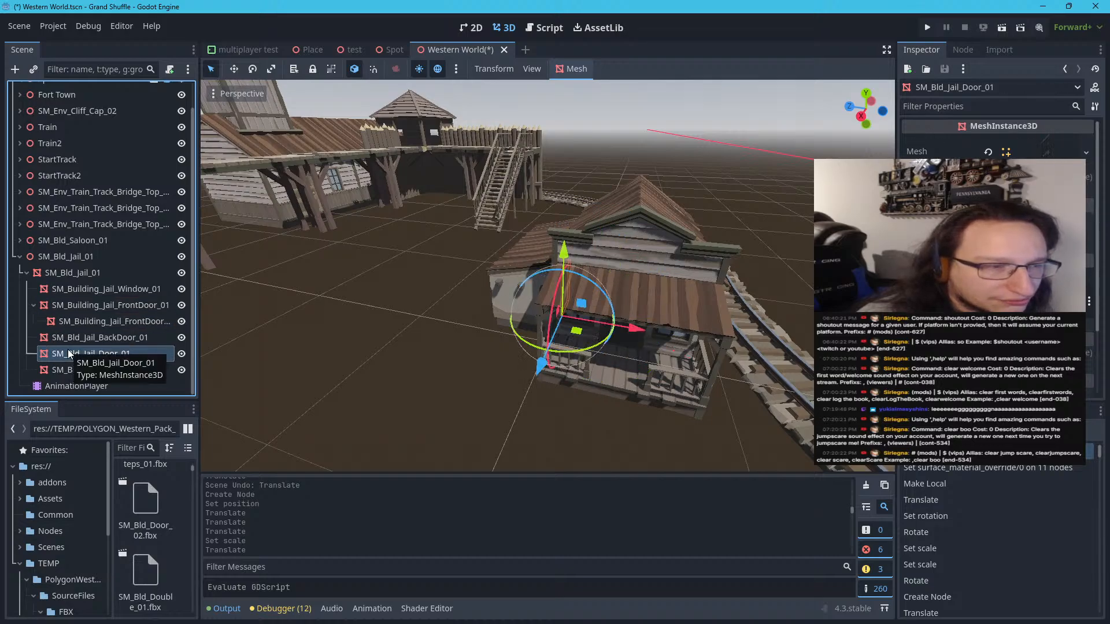
left_click(70, 370)
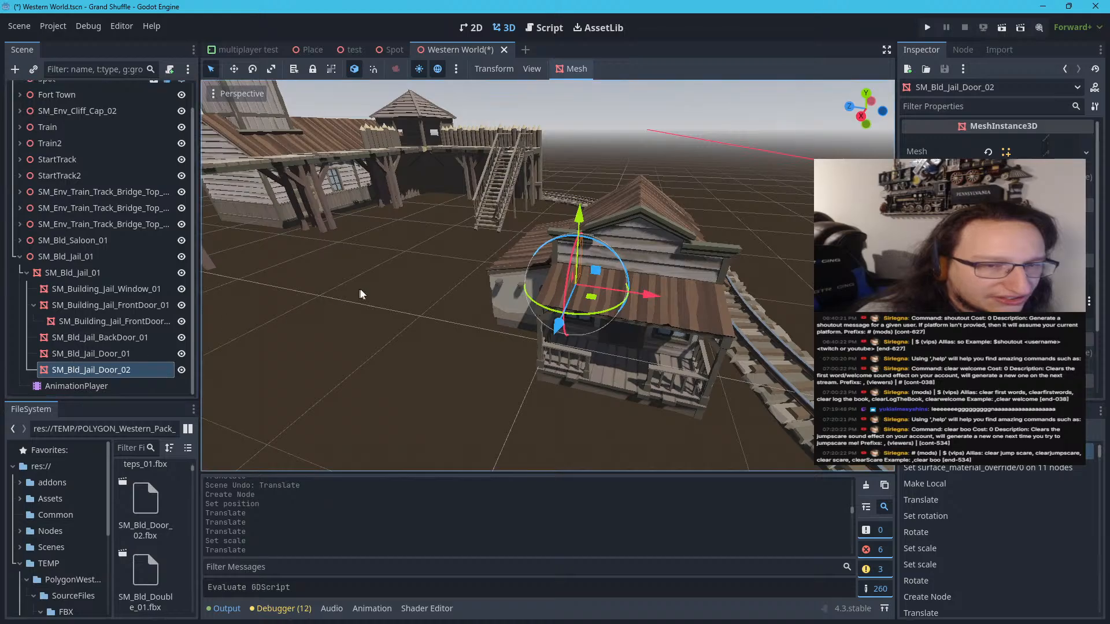
Fly inside the jail building to examine its cells, barred doors and window
scroll(389, 307, "up", 10)
scroll(498, 323, "down", 6)
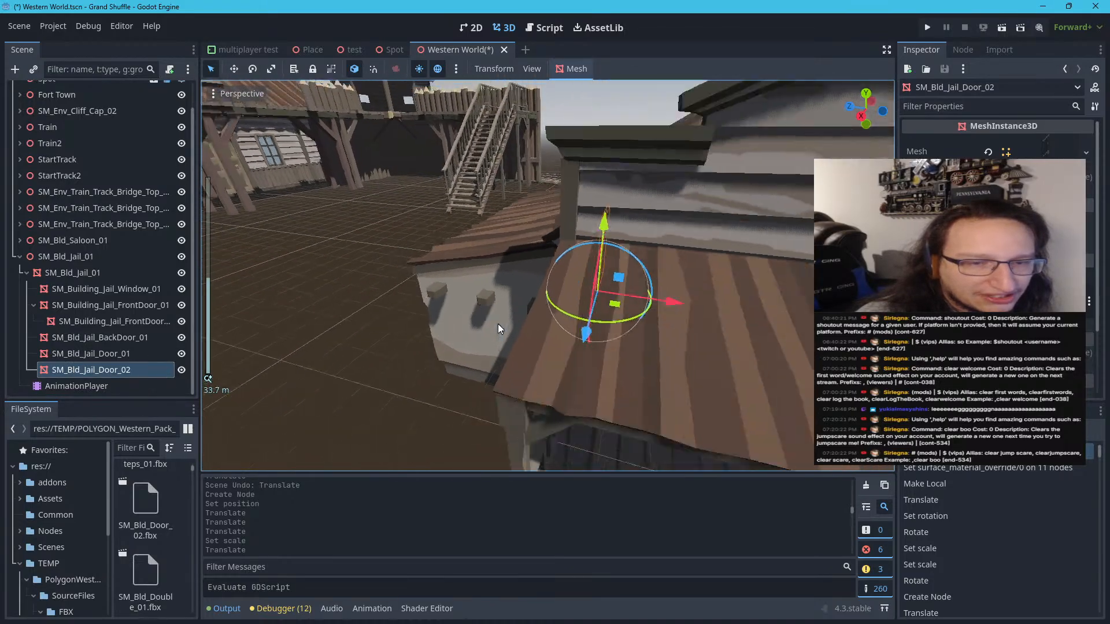
right_click_drag(528, 324, 456, 309)
key("w")
key("s")
key("w")
key("s")
key("w")
key("a")
key("s")
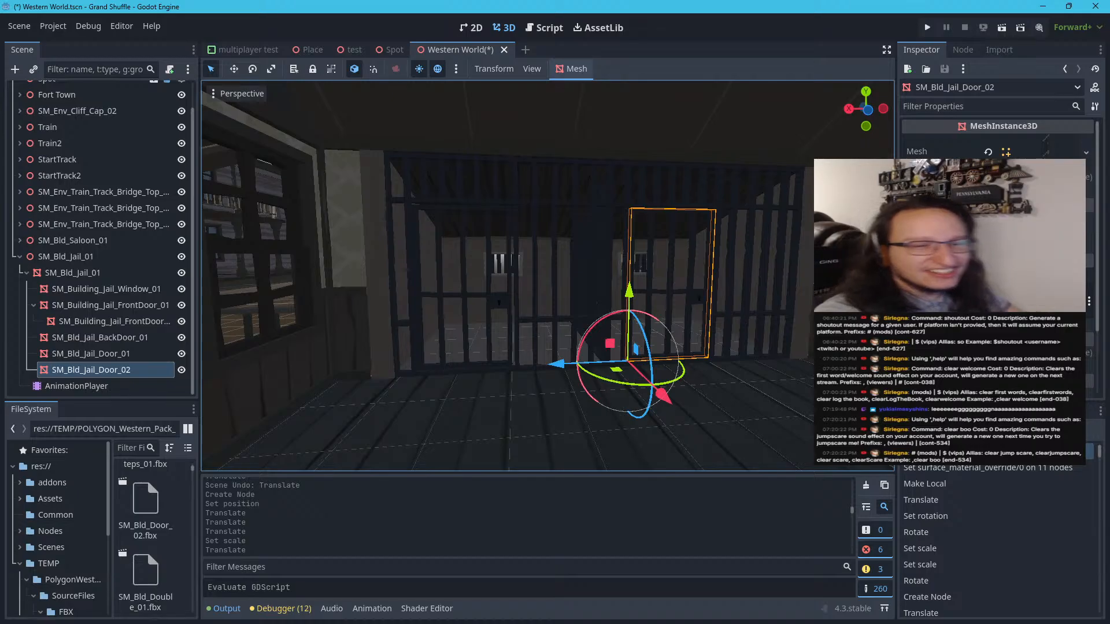
Fly back out of the jail to view its placement among the saloon, fort walls and railway track
right_click_drag(455, 309, 680, 358)
key("w")
key("s")
key("w")
key("d")
key("s")
key("s")
key("w")
key("w")
key("s")
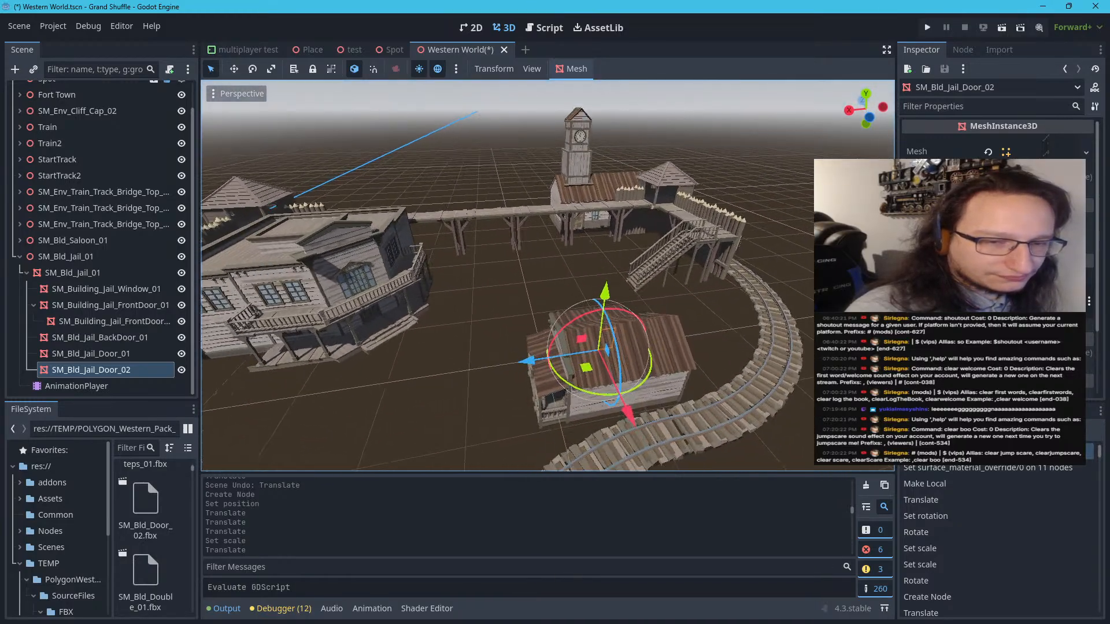
Select the whole SM_Bld_Jail_01 node, collapse its branch and move the jail into the fort near the back wall
left_click_drag(589, 374, 556, 313)
key("ctrl+z")
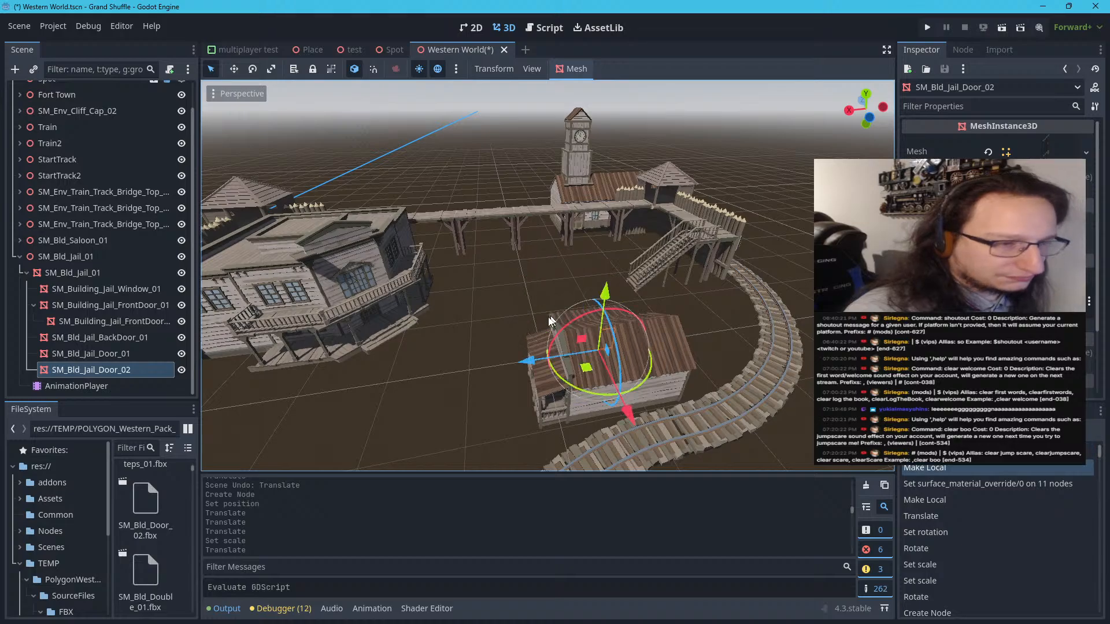
left_click(58, 260)
left_click(20, 257)
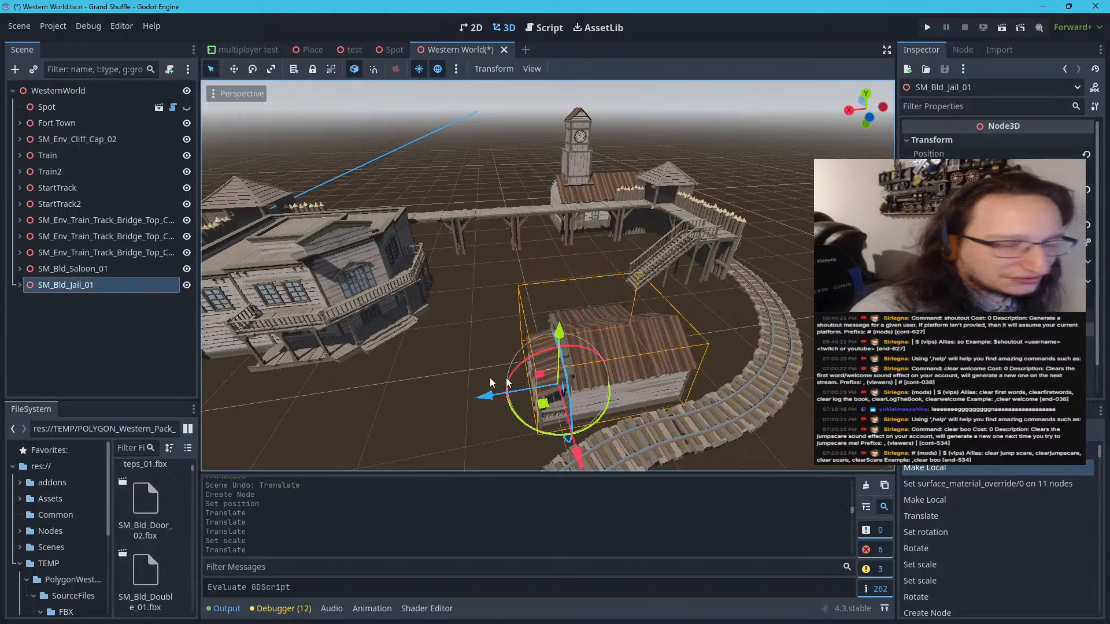
left_click_drag(544, 409, 607, 314)
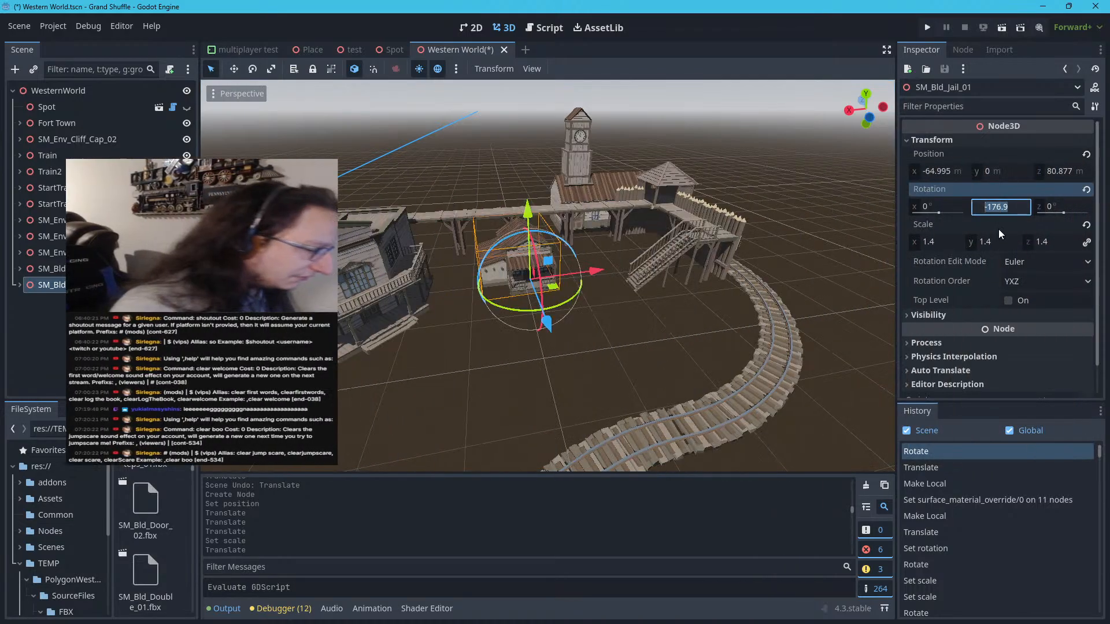
Set the jail's Y rotation to -180° and shift it sideways toward the fort's staircase, then deselect it
type("-180")
key("Return")
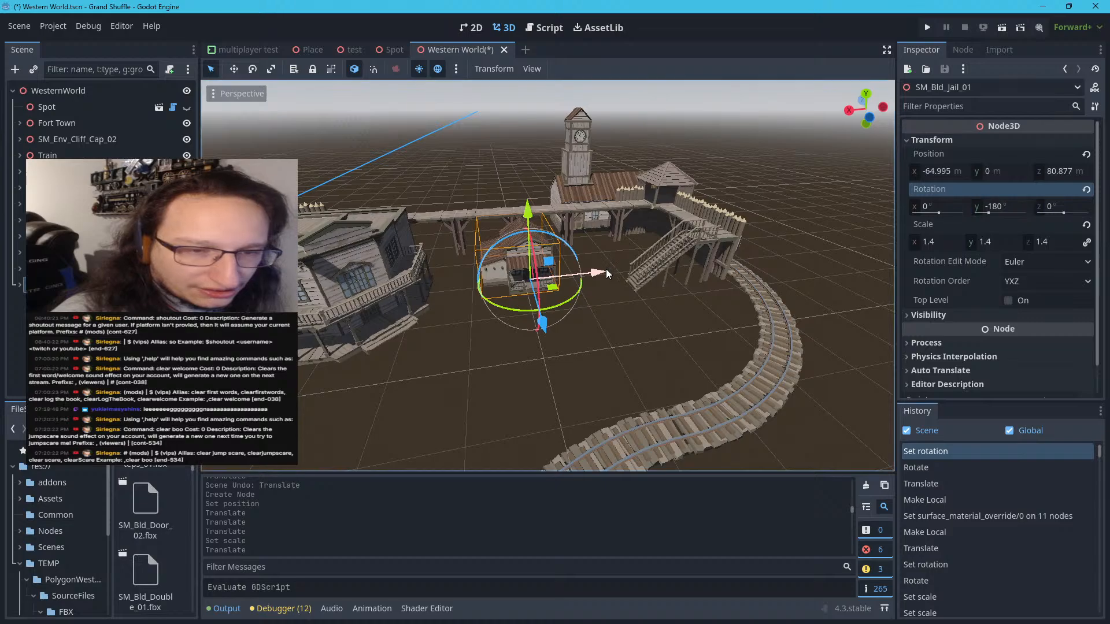
left_click_drag(607, 272, 644, 266)
left_click(623, 318)
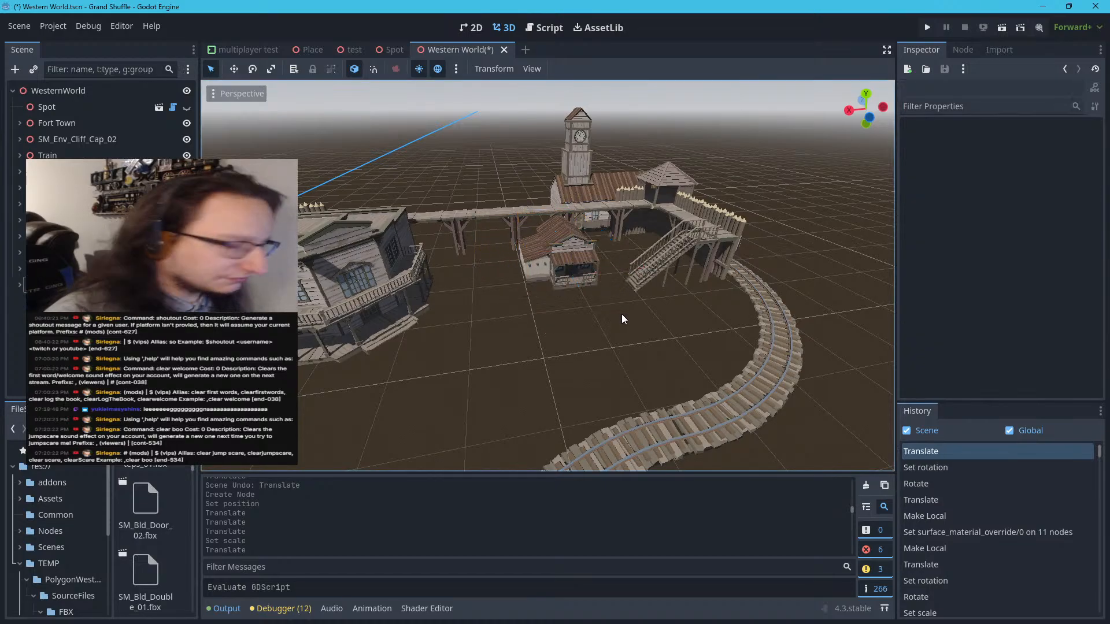
Fly around the fort town to examine the layout of the jail, saloon, staircases and railway track
right_click_drag(622, 318, 548, 280)
key("w")
key("s")
key("w")
key("a")
key("d")
key("s")
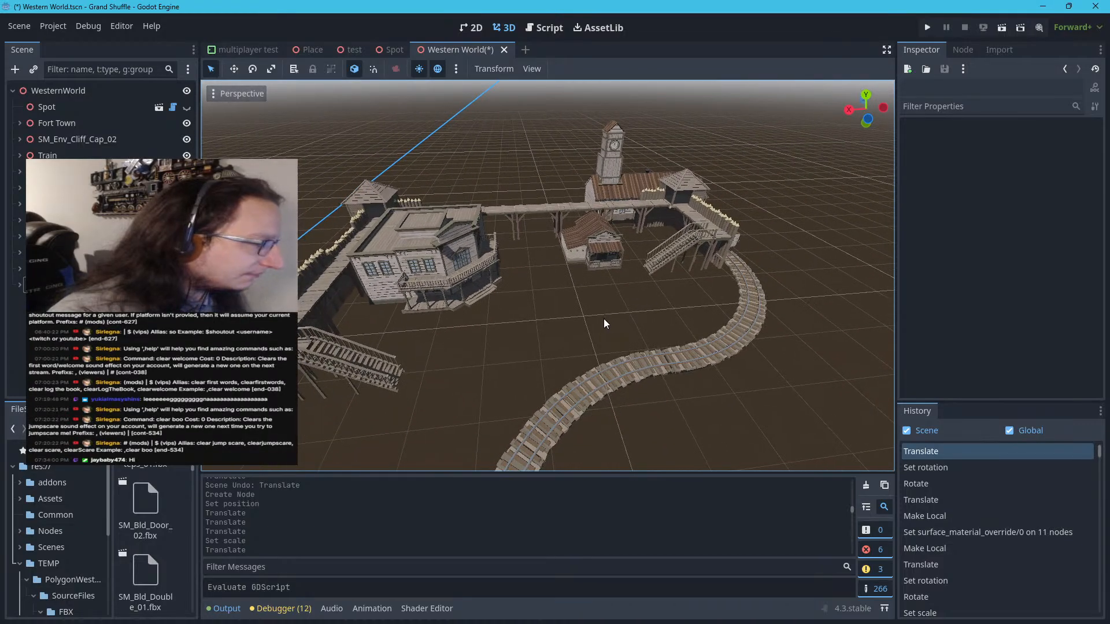
key("w")
mouse_move(605, 324)
right_mouse_down()
mouse_move(561, 335)
mouse_move(624, 332)
right_mouse_up()
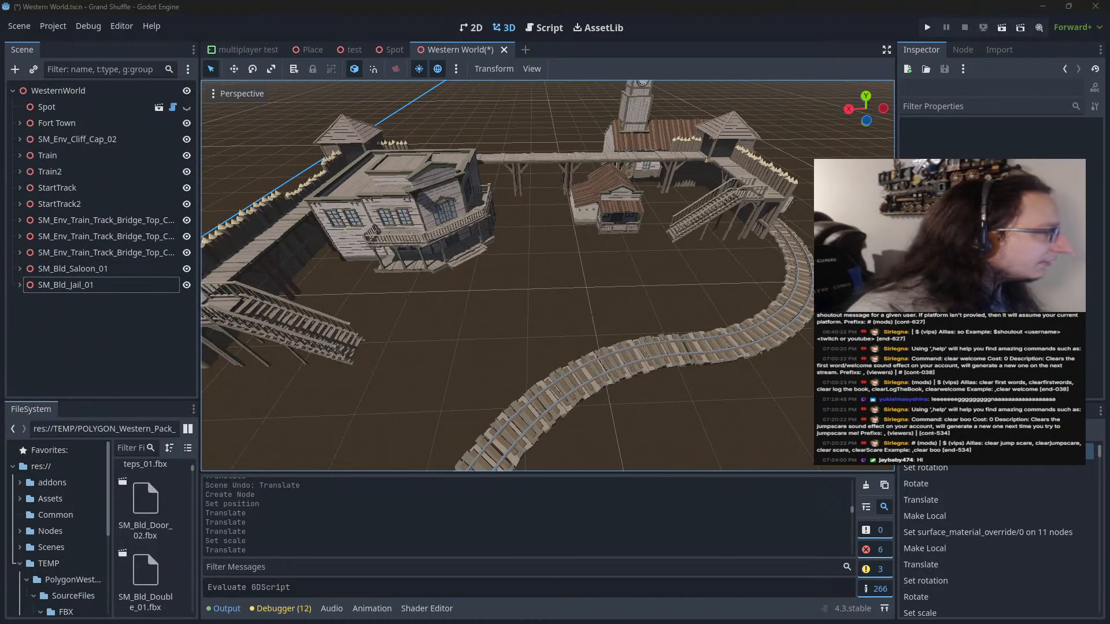
left_click_drag(0, 178, 0, 81)
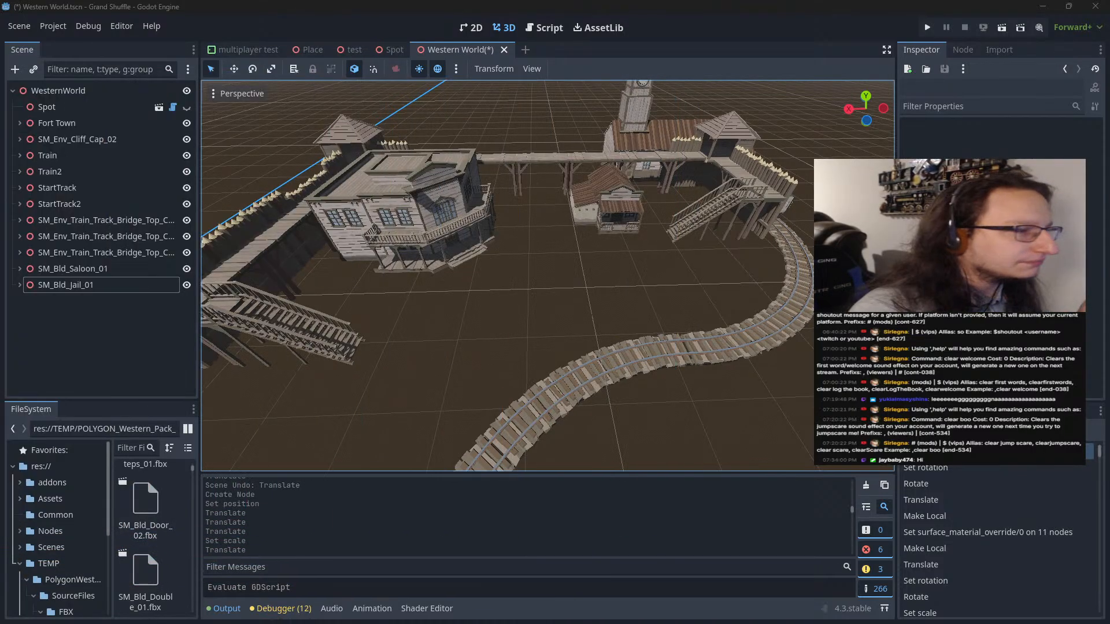
Capture the 3D viewport of the fort with Snipping Tool and prepare the pink pen for annotating
key("super+shift+s")
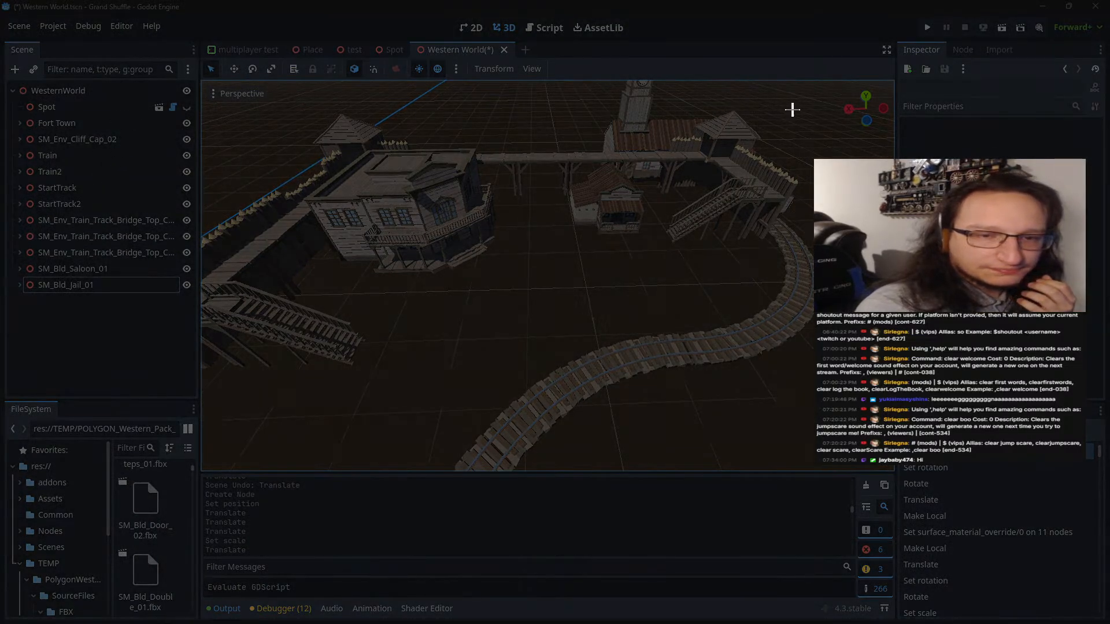
left_click_drag(795, 108, 189, 459)
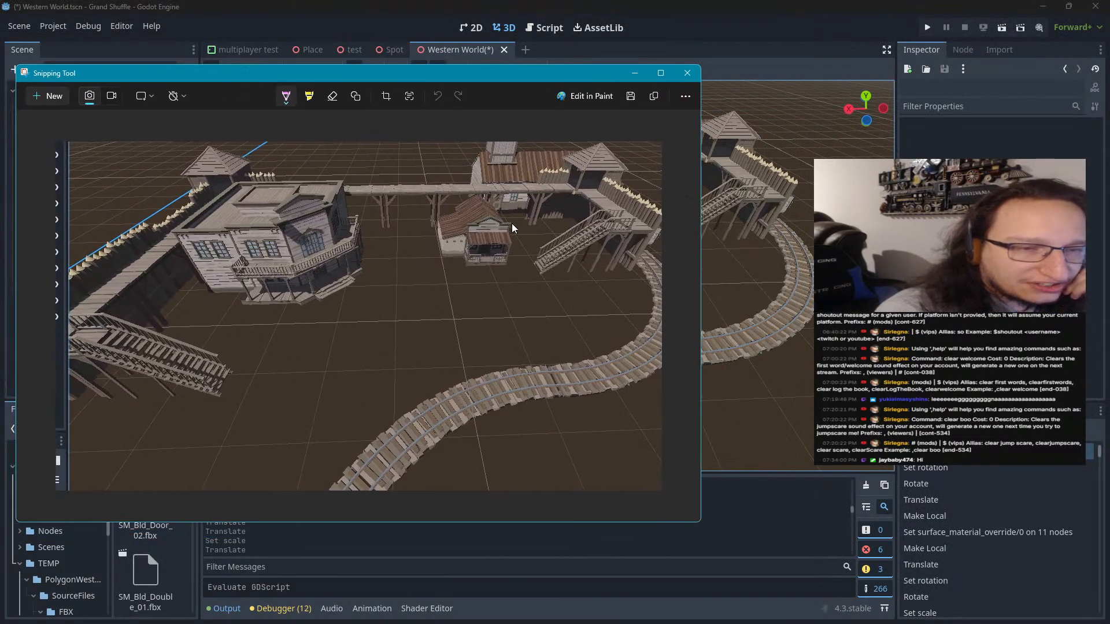
left_click(286, 97)
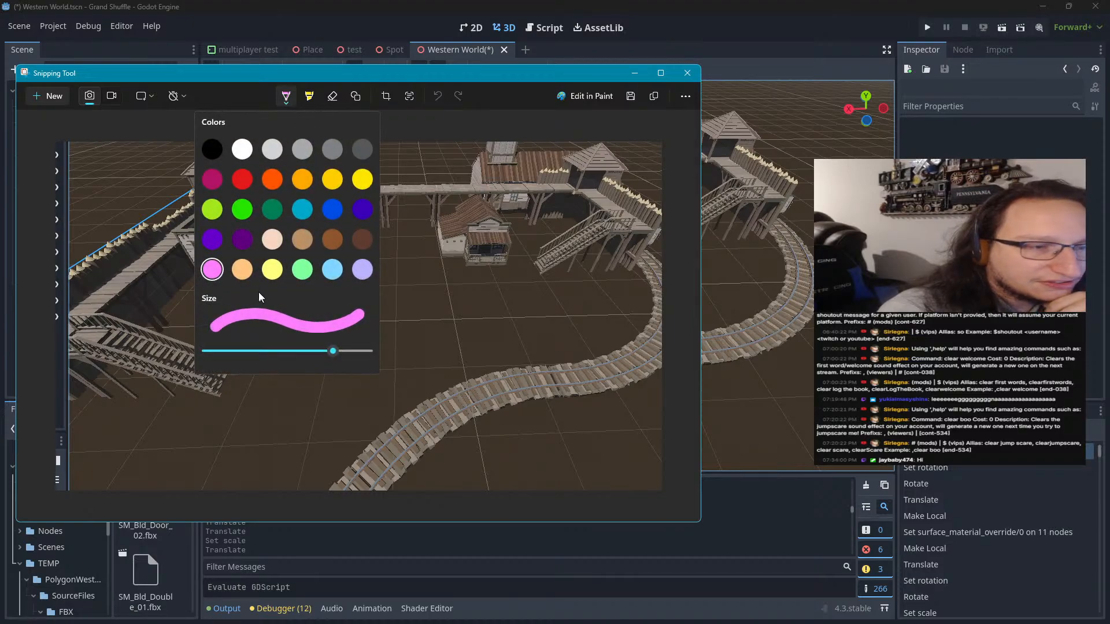
left_click(251, 249)
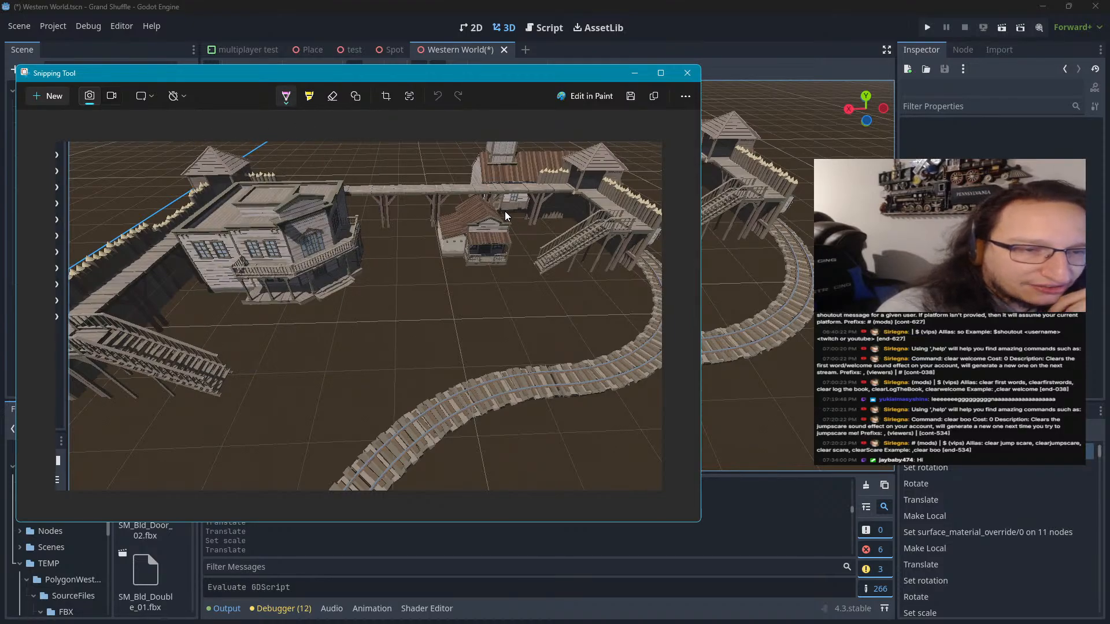
Try a pink route from the jail over the walkway and down the far staircase to the courtyard, and undo it
mouse_move(495, 213)
left_mouse_down()
mouse_move(523, 279)
mouse_move(636, 227)
mouse_move(585, 186)
mouse_move(236, 190)
mouse_move(155, 254)
left_mouse_up()
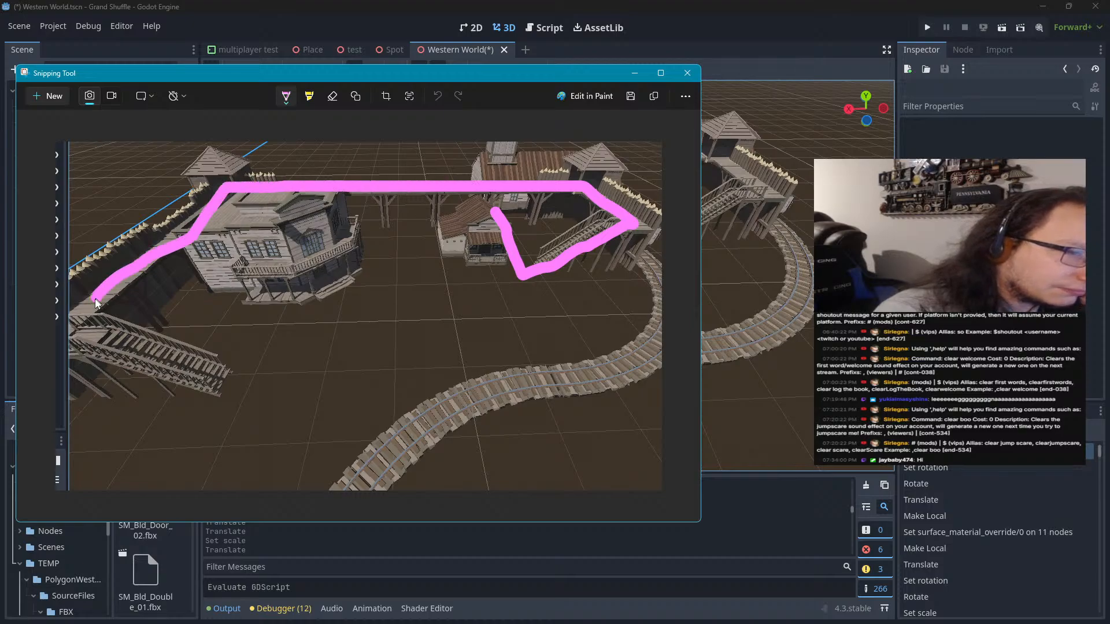
mouse_move(96, 302)
left_mouse_down()
mouse_move(68, 329)
mouse_move(148, 352)
mouse_move(208, 390)
mouse_move(414, 393)
mouse_move(428, 281)
left_mouse_up()
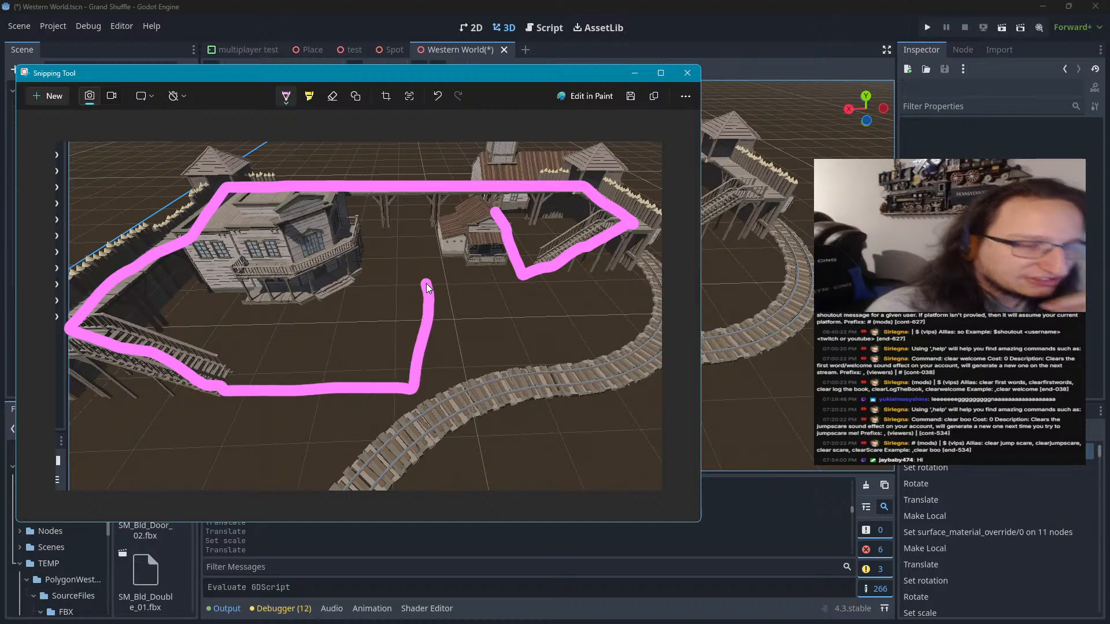
key("ctrl+z")
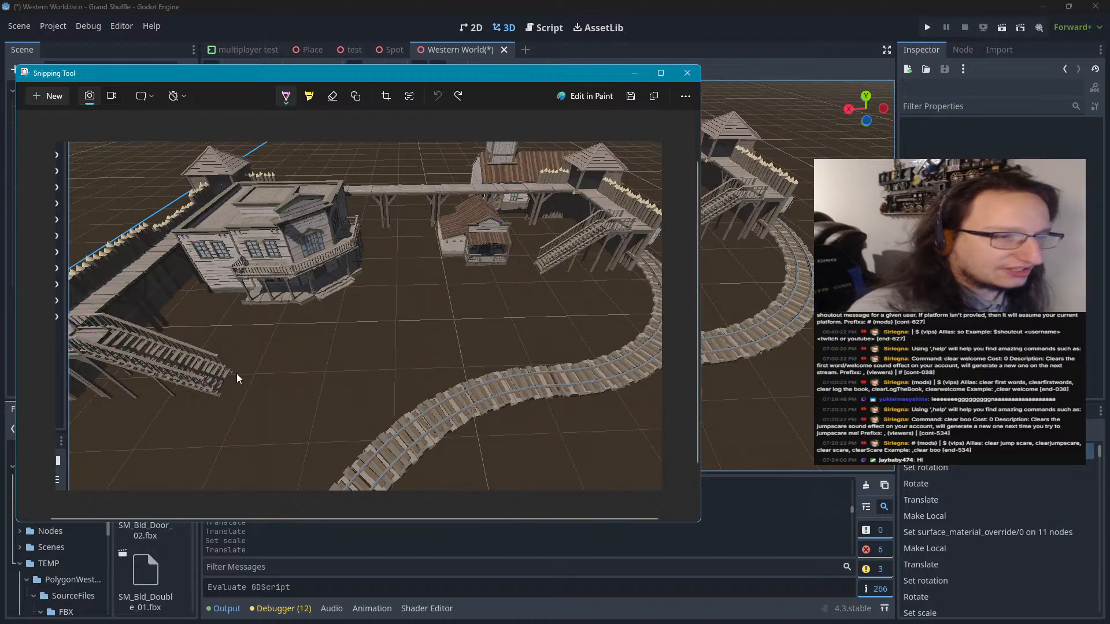
Trace a pink route from the jail over the walkway, down the far staircase and back, with a loop in front of the saloon
left_click(289, 95)
left_click(203, 273)
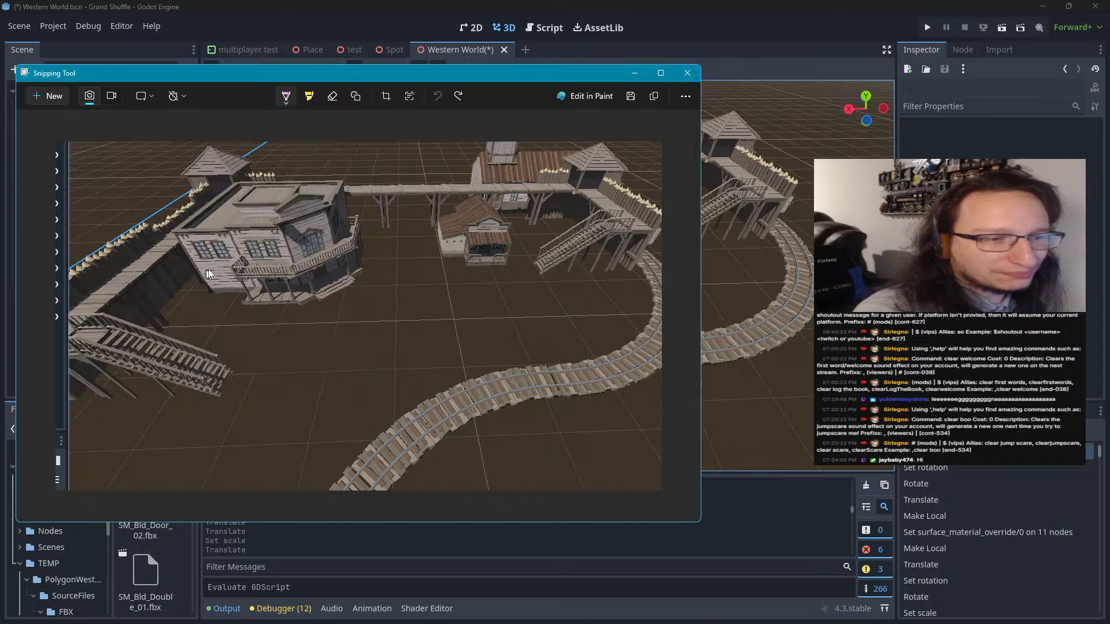
mouse_move(500, 206)
left_mouse_down()
mouse_move(526, 265)
mouse_move(632, 228)
mouse_move(577, 184)
mouse_move(227, 187)
mouse_move(130, 316)
mouse_move(63, 351)
mouse_move(161, 360)
mouse_move(224, 385)
mouse_move(417, 379)
left_mouse_up()
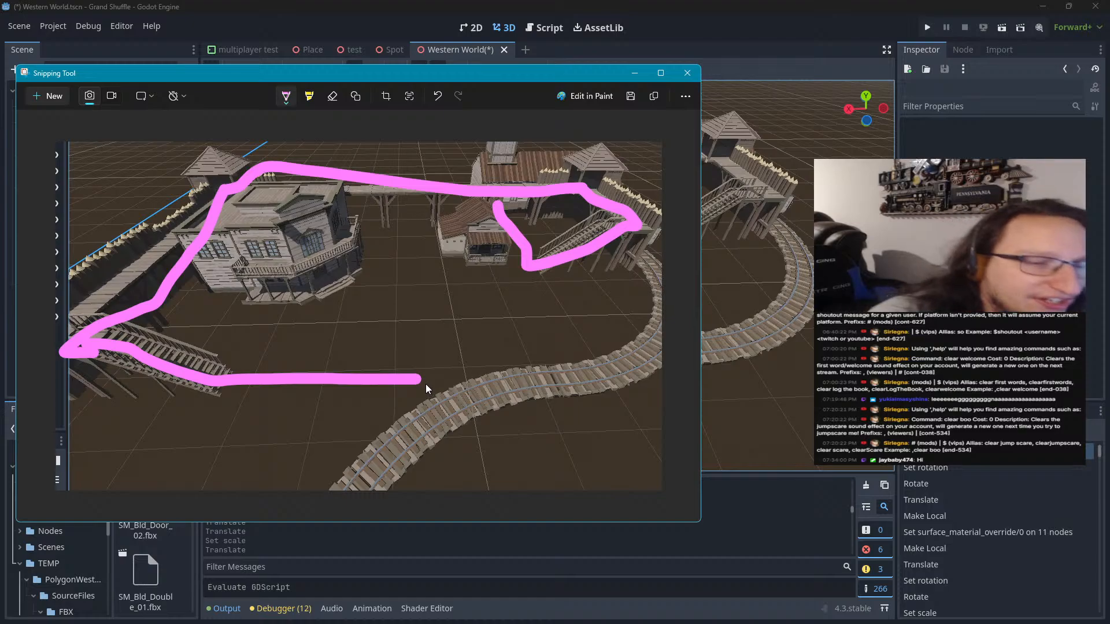
mouse_move(415, 379)
left_mouse_down()
mouse_move(408, 274)
mouse_move(481, 271)
left_mouse_up()
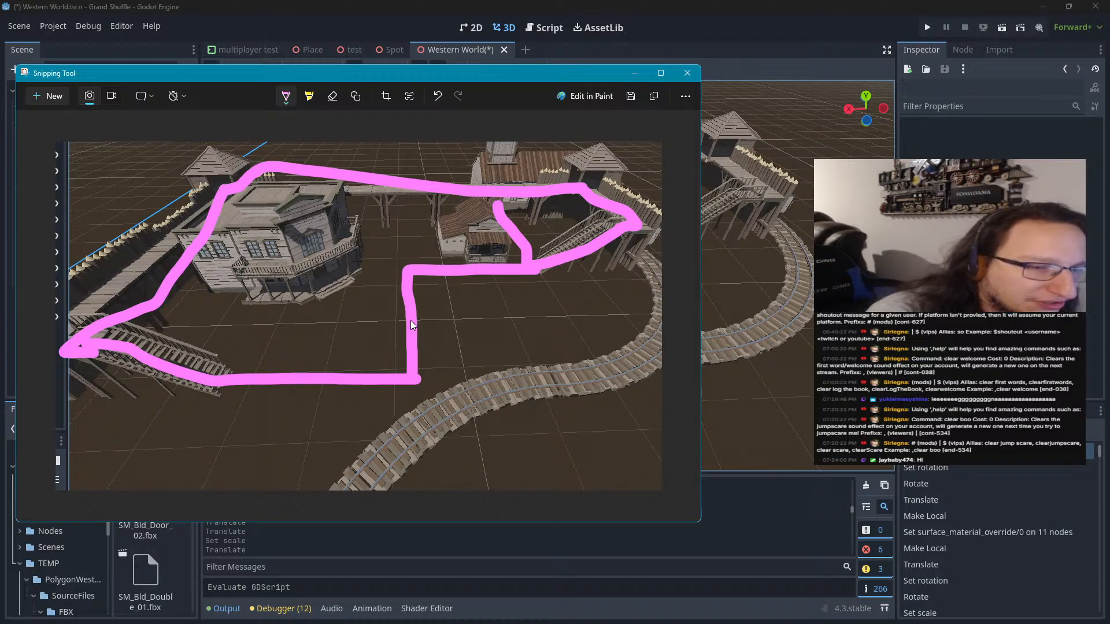
mouse_move(412, 325)
left_mouse_down()
mouse_move(209, 324)
mouse_move(208, 294)
mouse_move(302, 291)
mouse_move(346, 276)
mouse_move(355, 238)
mouse_move(394, 242)
mouse_move(407, 269)
left_mouse_up()
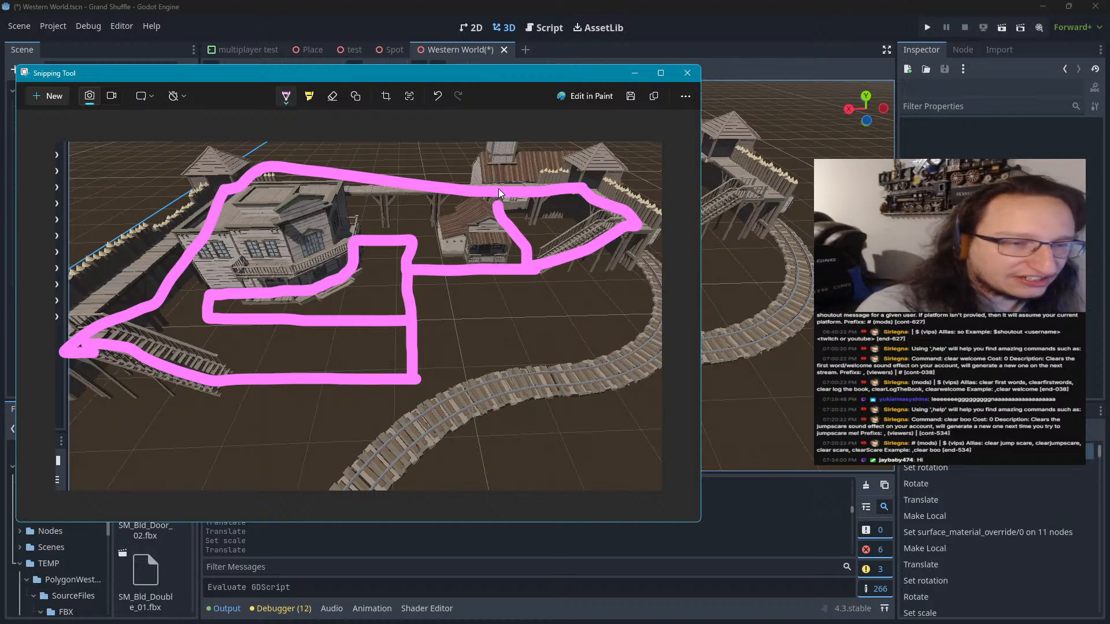
Erase the pink strokes along the back walkway and beside the jail, and redraw them in pink
left_click(331, 99)
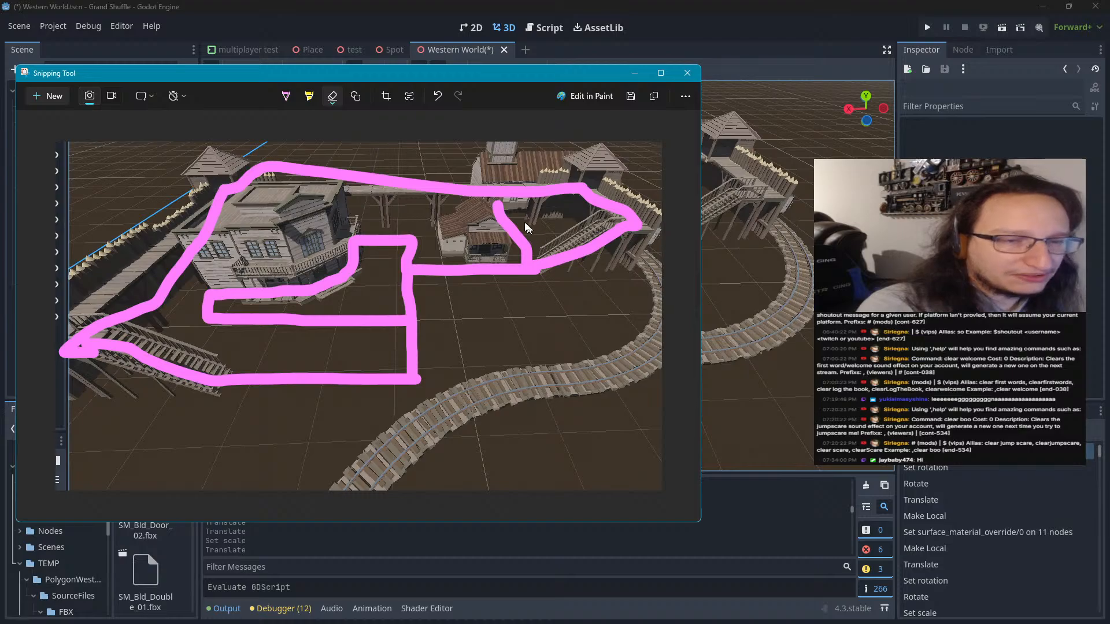
mouse_move(526, 227)
left_mouse_down()
mouse_move(488, 198)
mouse_move(421, 196)
left_mouse_up()
left_click(285, 96)
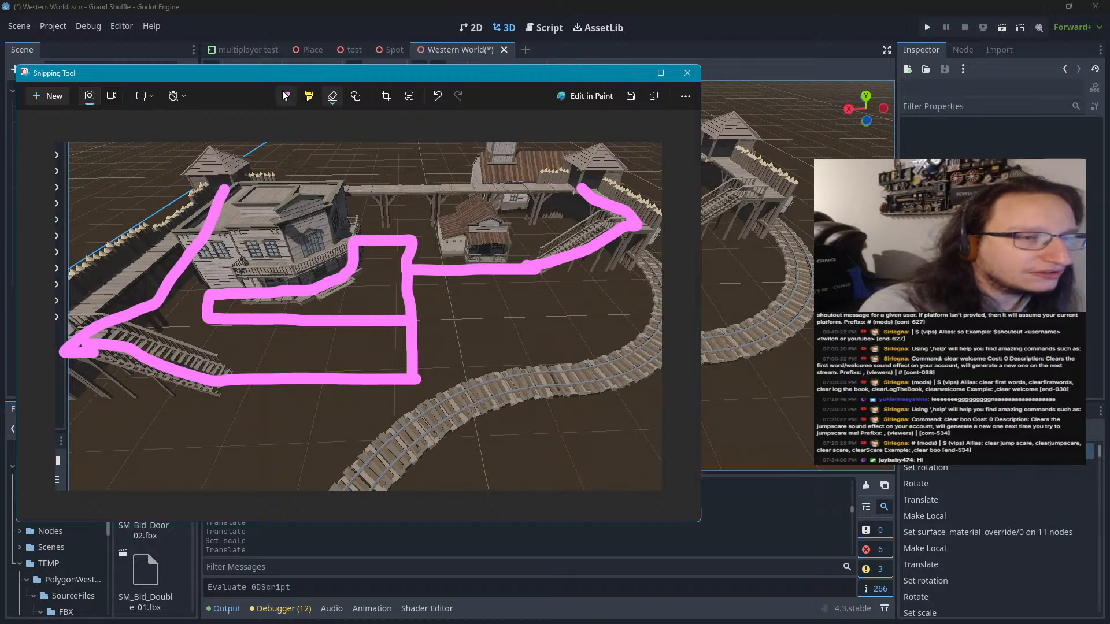
left_click_drag(579, 183, 247, 184)
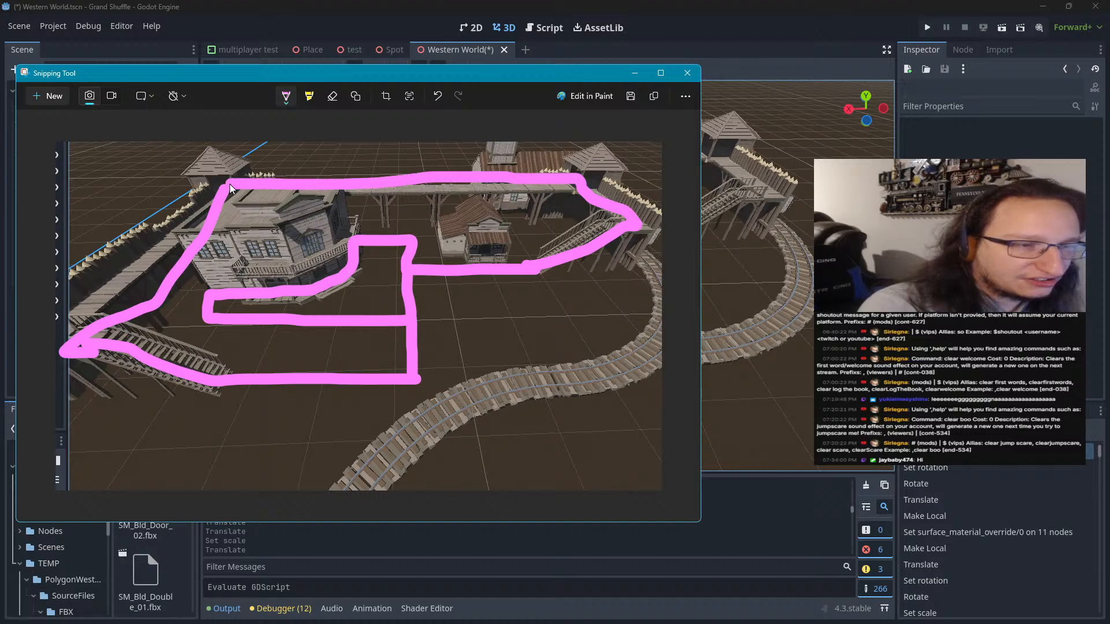
left_click_drag(498, 209, 519, 252)
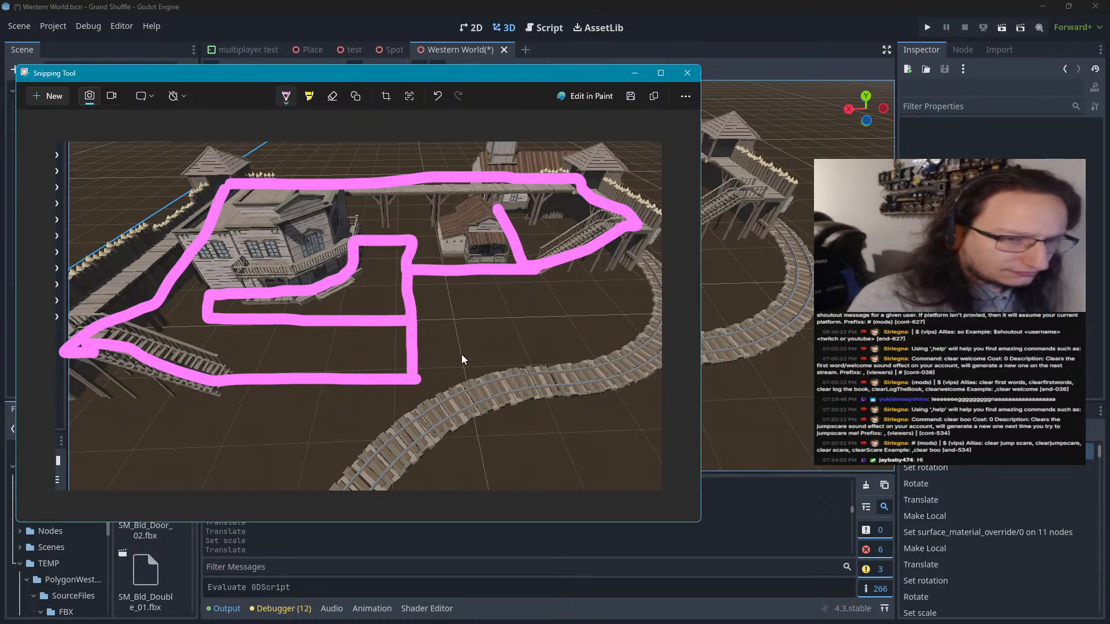
Mark a short orange branch off the central pink line toward the railway, replacing a trial pink stub
left_click_drag(411, 351, 448, 351)
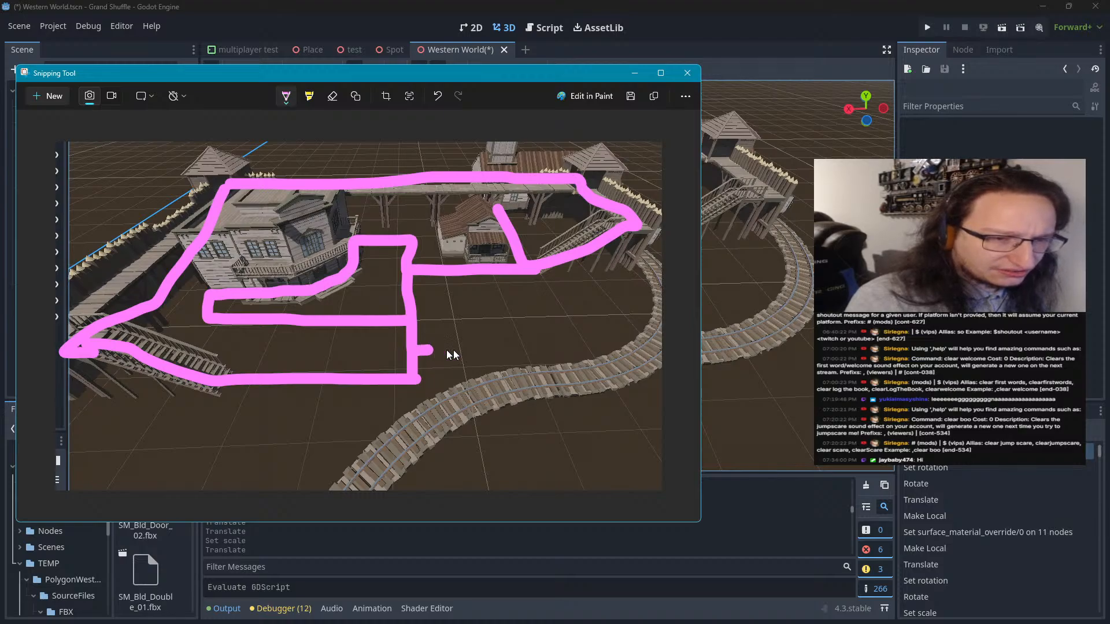
key("ctrl+z")
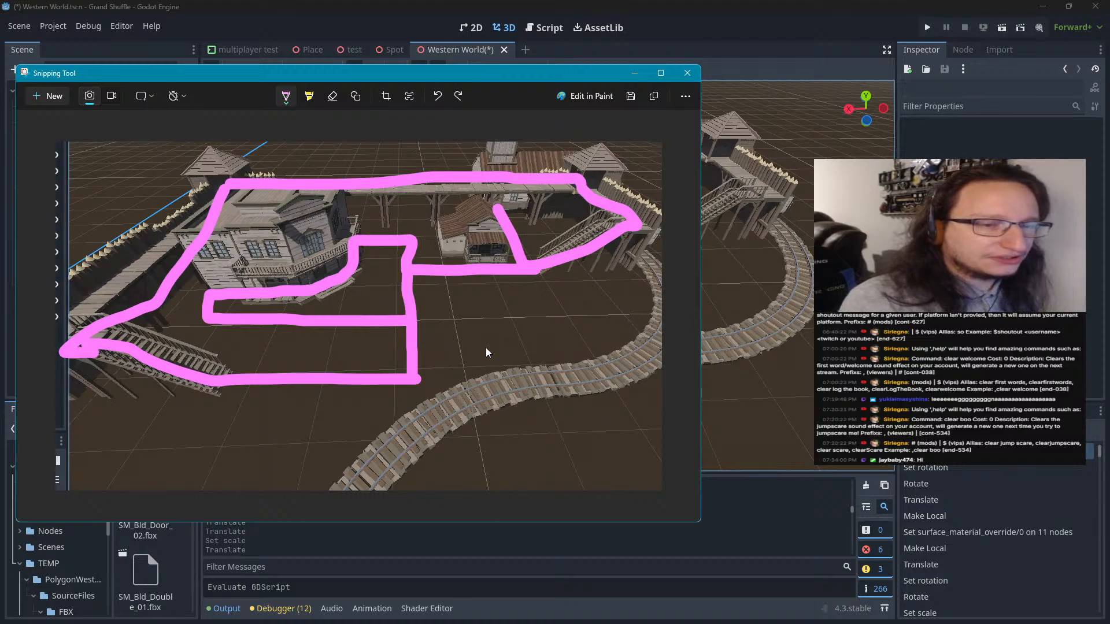
left_click(286, 99)
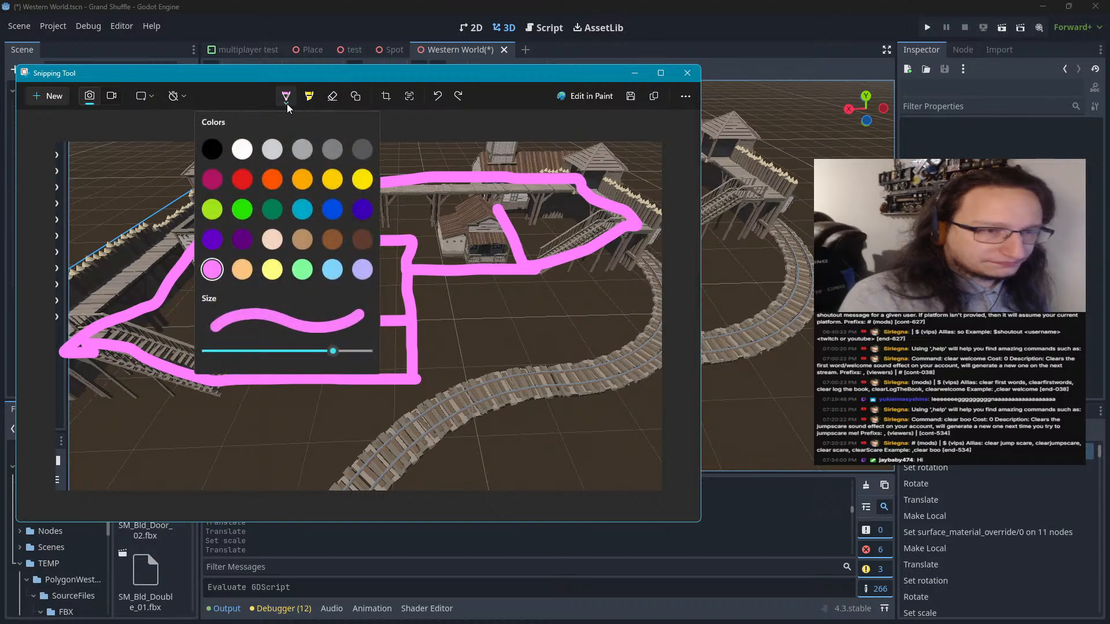
left_click(362, 265)
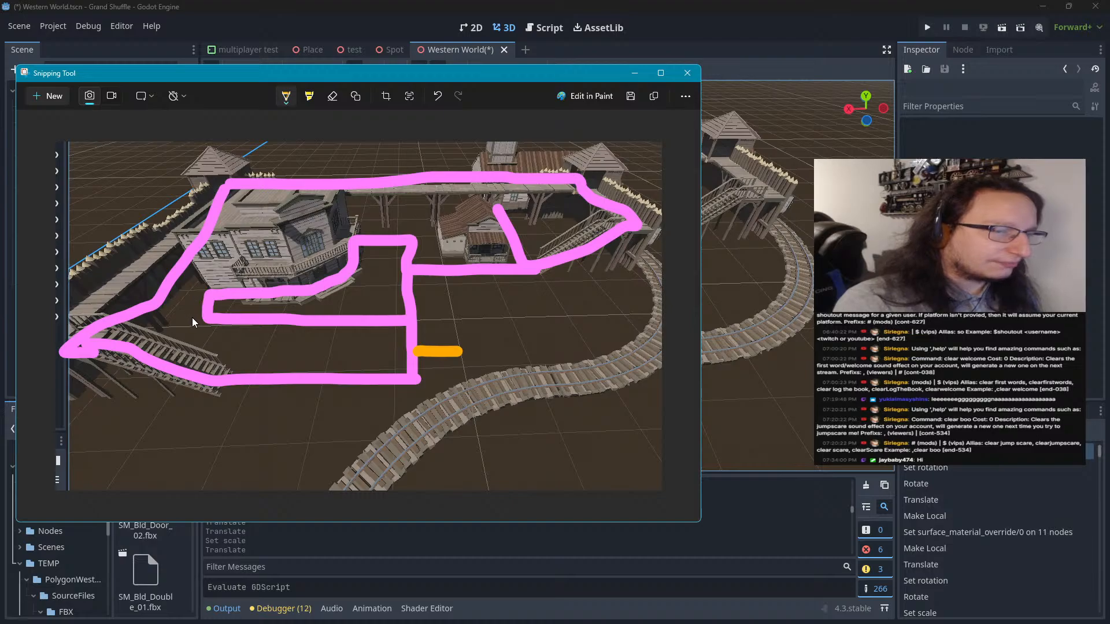
Fill a dark brown patch on the ground between the saloon and the nearby staircase
left_click(287, 97)
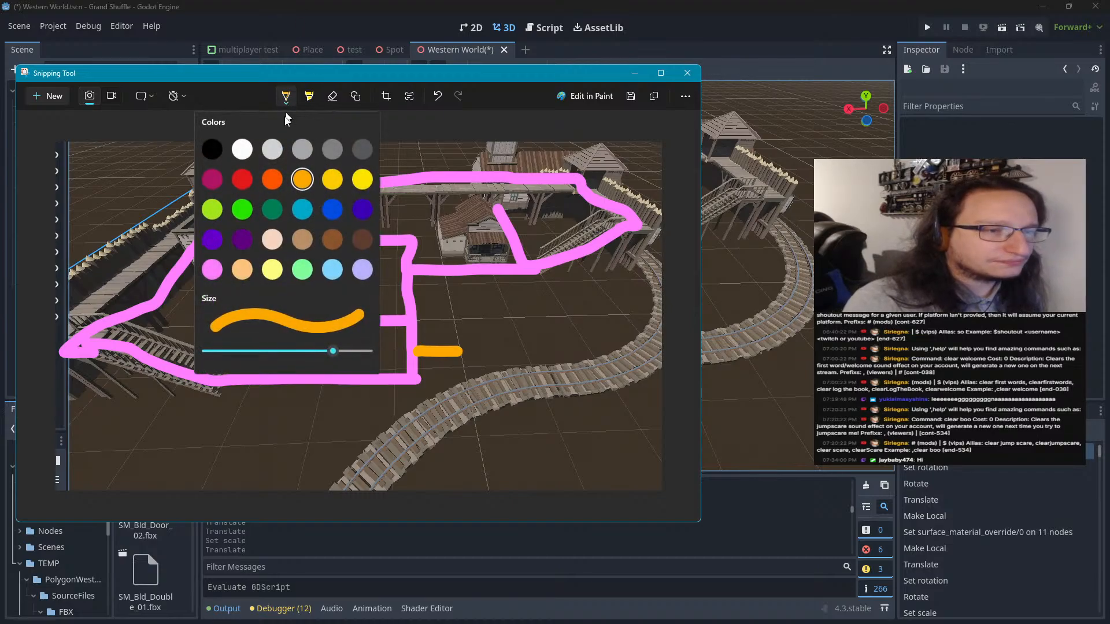
left_click(356, 241)
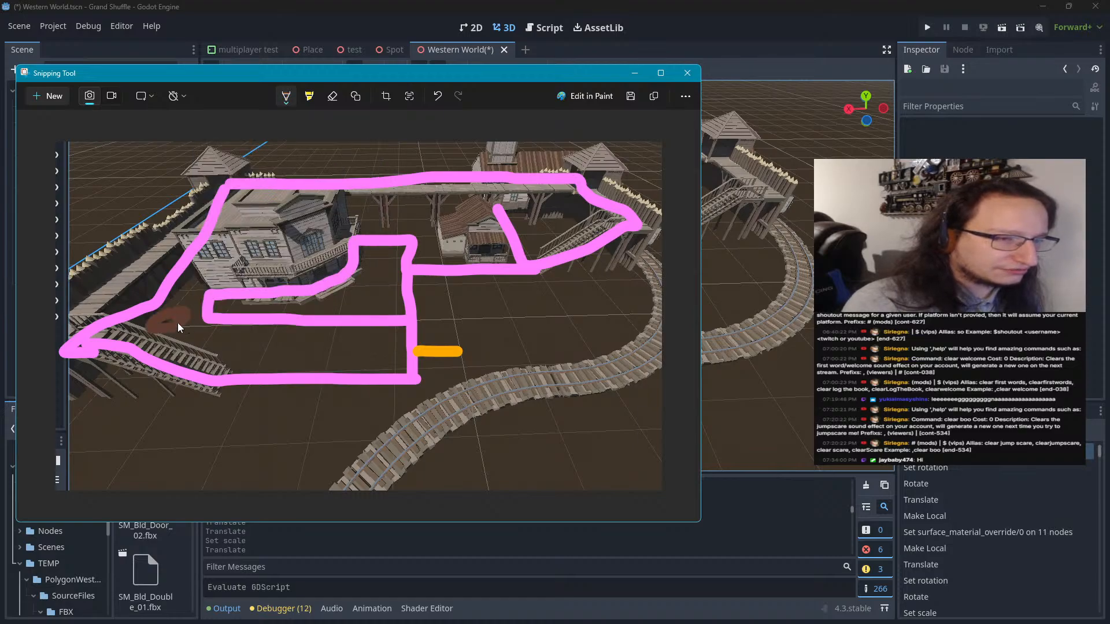
left_click_drag(178, 323, 157, 323)
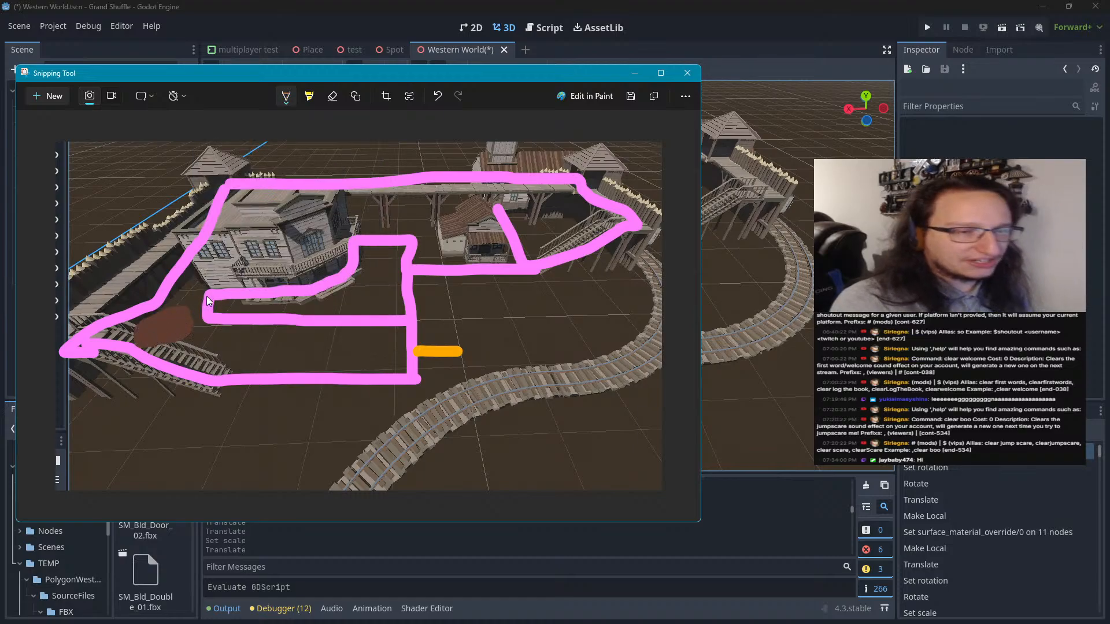
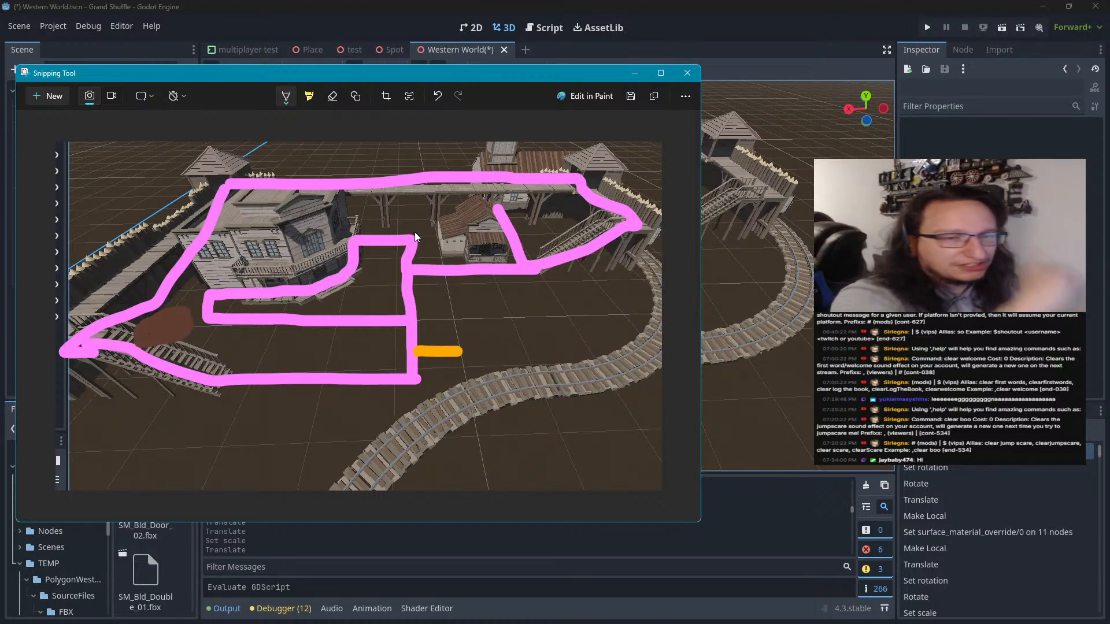
Move the annotated screenshot out of the way and enlarge the FileSystem dock to show more of the Western pack's FBX files
left_click_drag(434, 78, 0, 156)
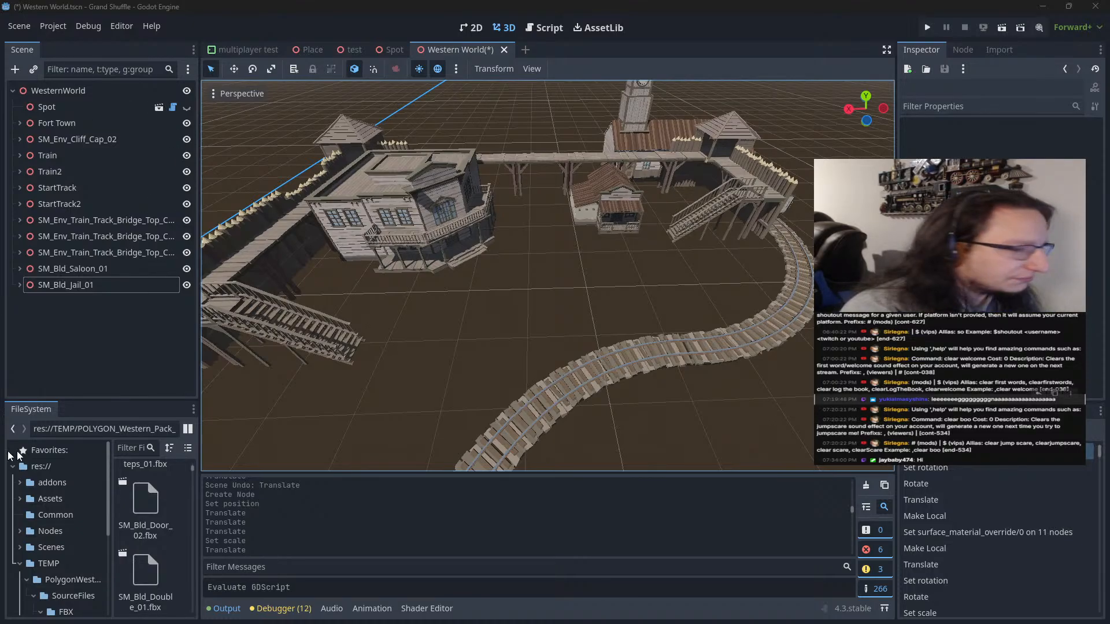
left_click_drag(118, 400, 113, 172)
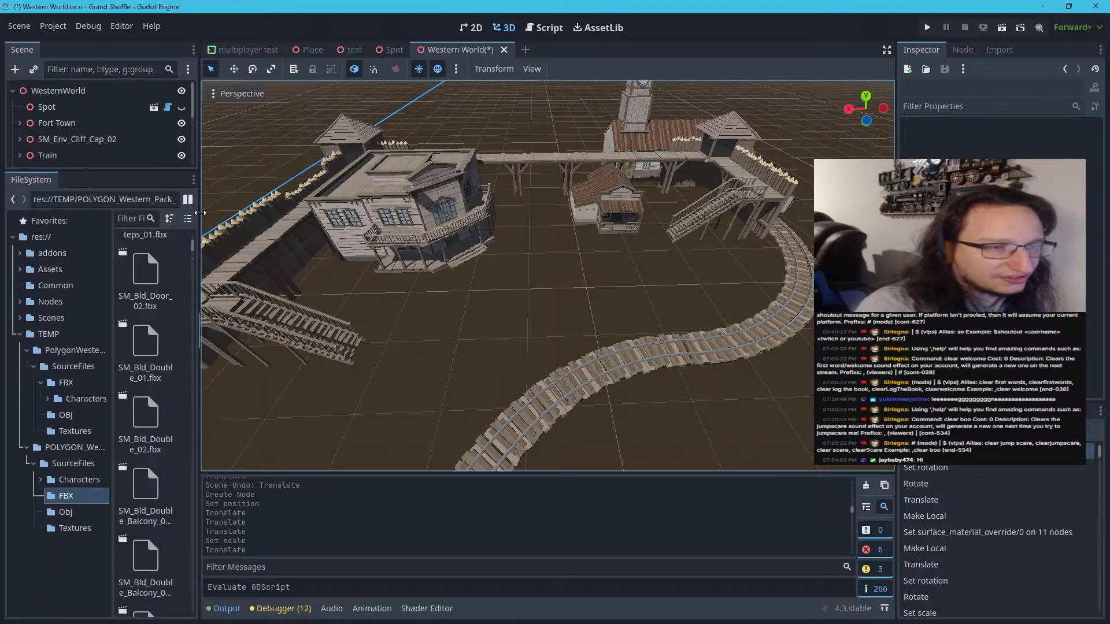
left_click_drag(199, 329, 466, 276)
scroll(421, 278, "up", 7)
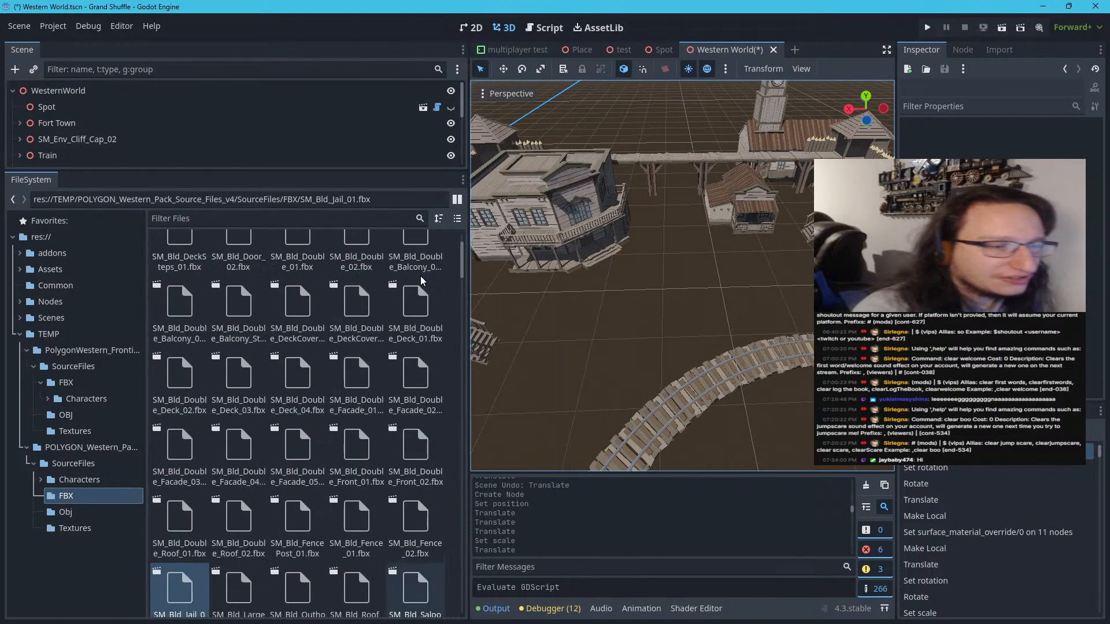
Look through the Western pack's Obj and FBX folders for building models, and narrow the FileSystem dock again
left_click(51, 513)
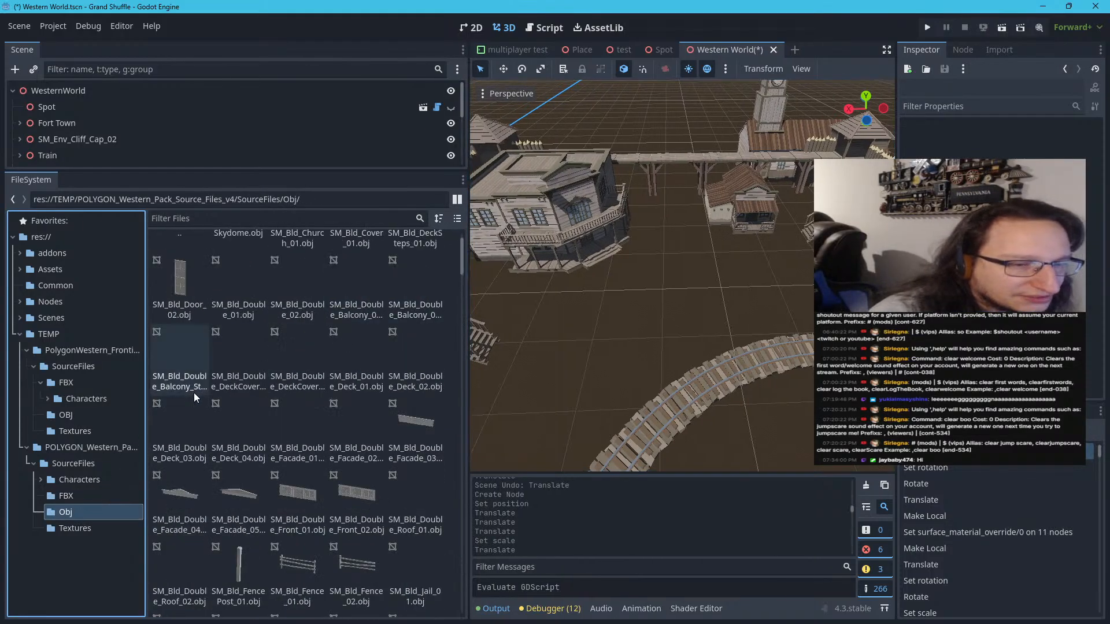
scroll(206, 371, "down", 5)
scroll(207, 369, "down", 15)
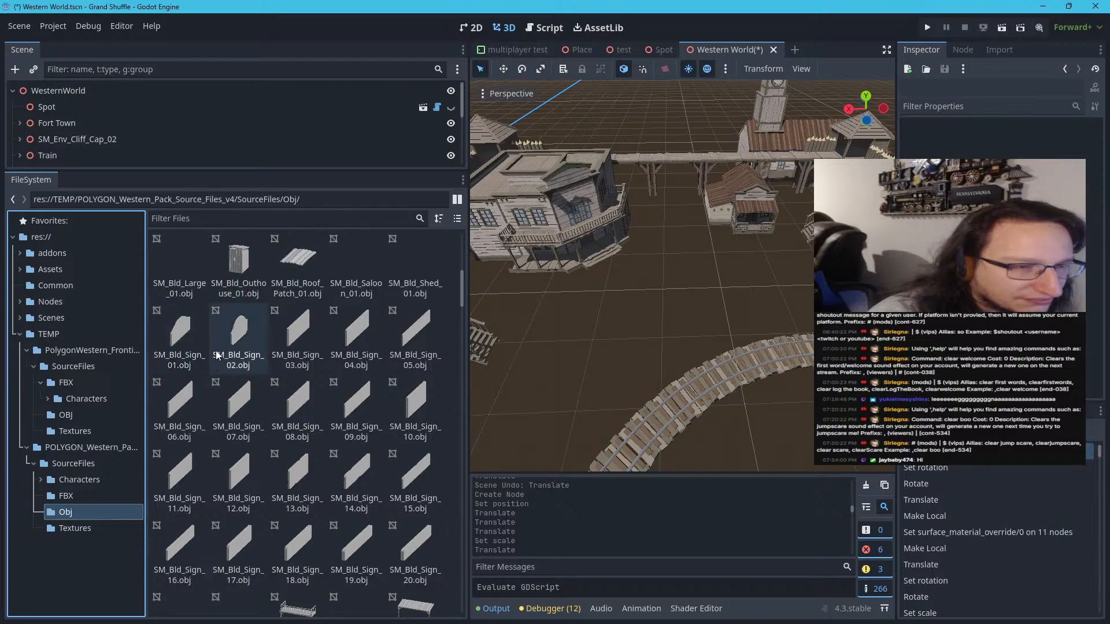
scroll(214, 363, "down", 8)
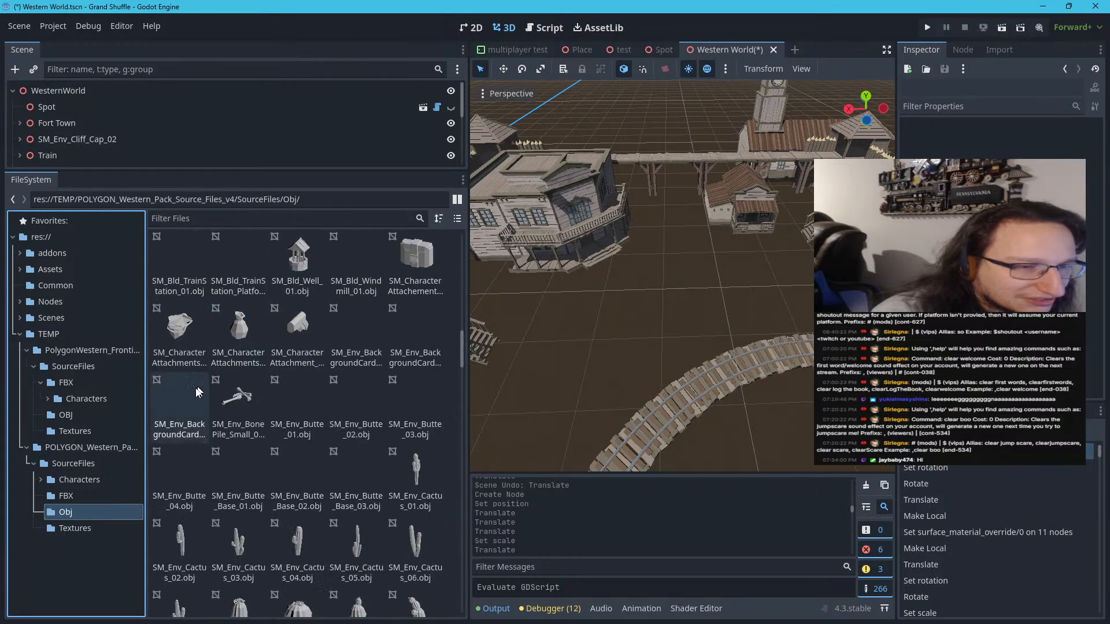
left_click(64, 496)
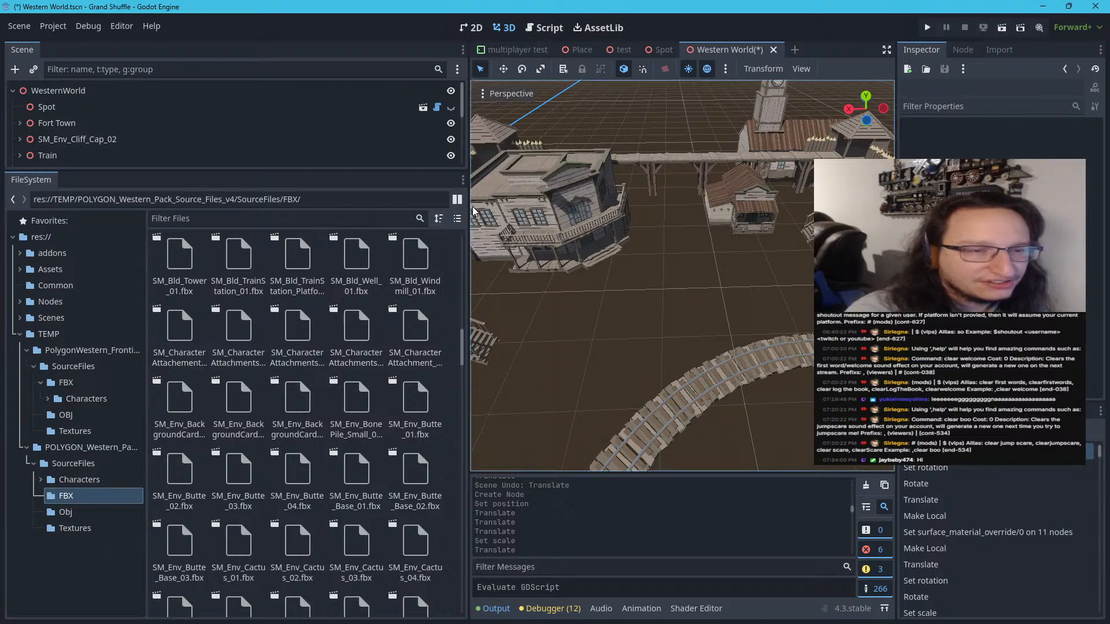
left_click_drag(467, 209, 240, 209)
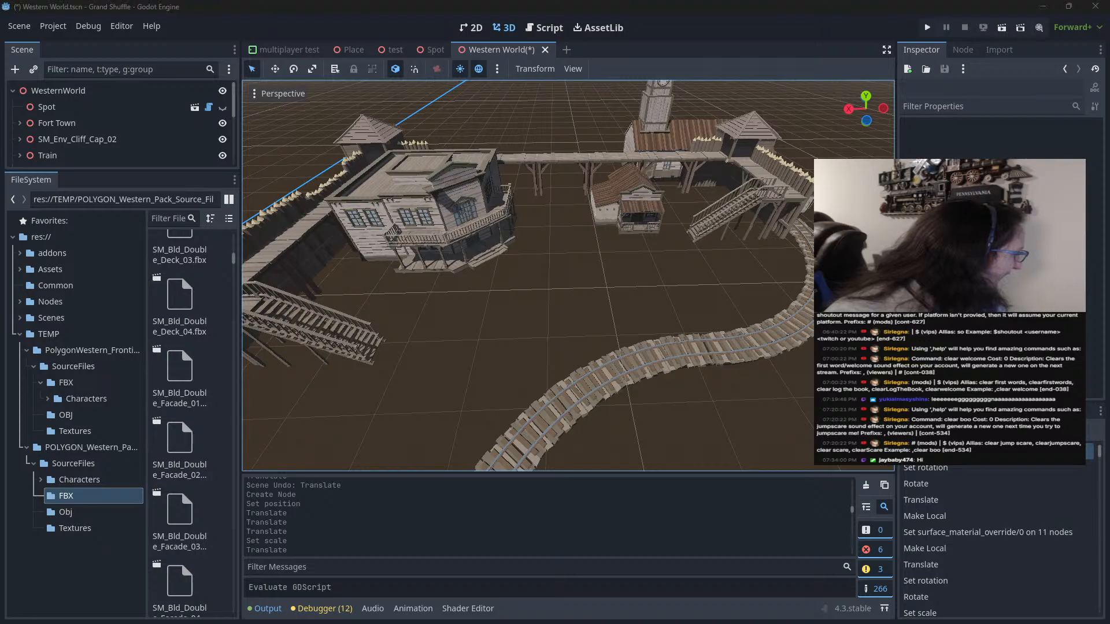
Switch to Synty Search in the browser and examine the POLYGON Western Pack's building pieces
key("alt+Tab")
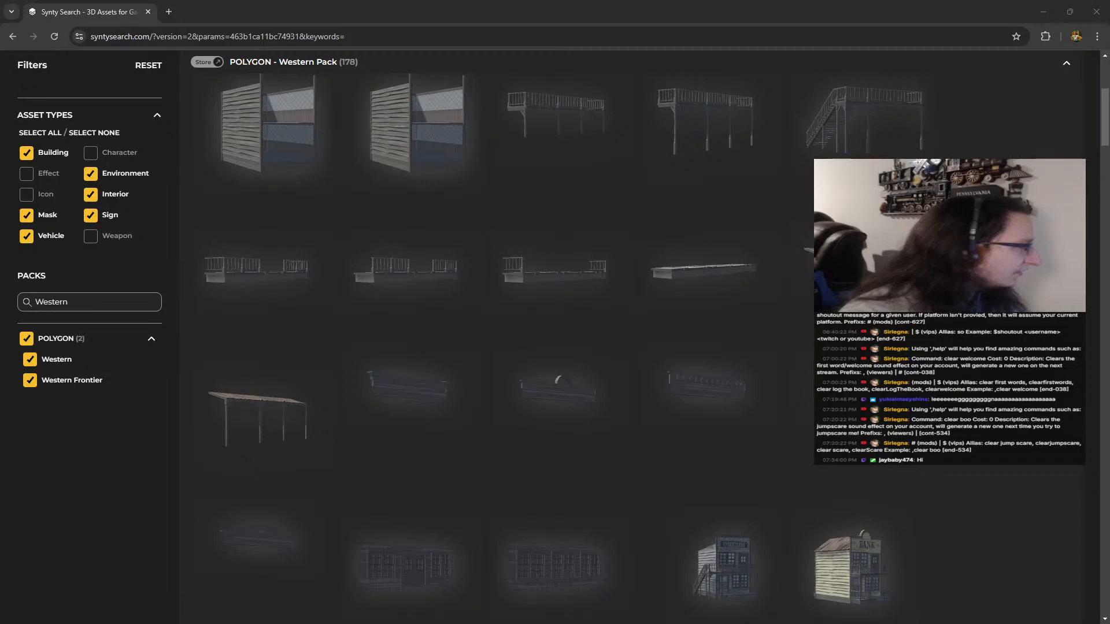
scroll(355, 131, "up", 2)
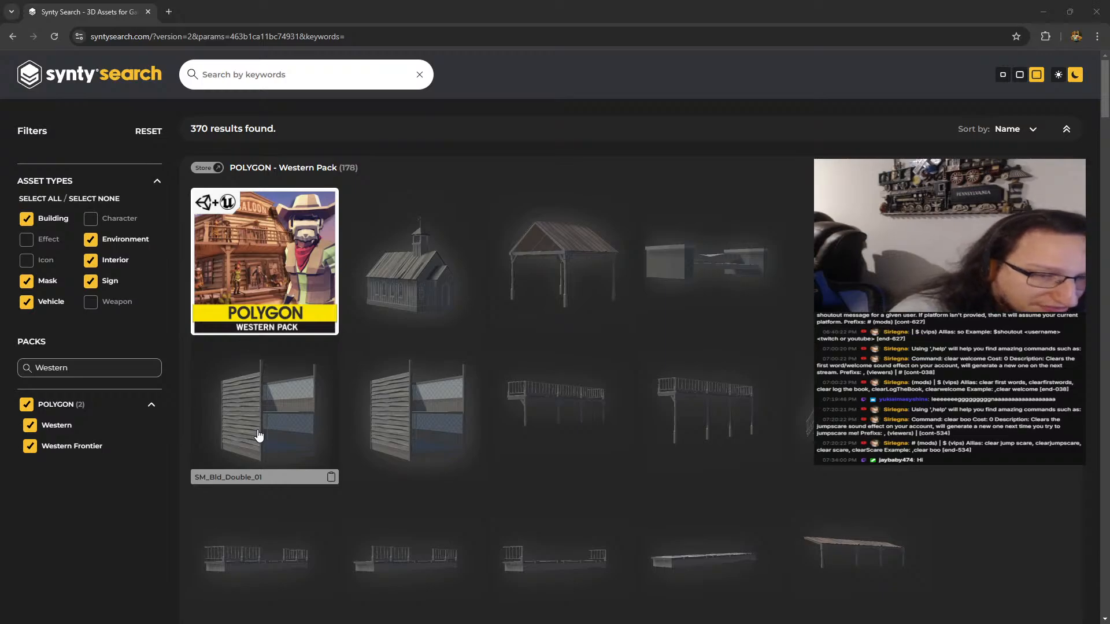
scroll(286, 441, "down", 4)
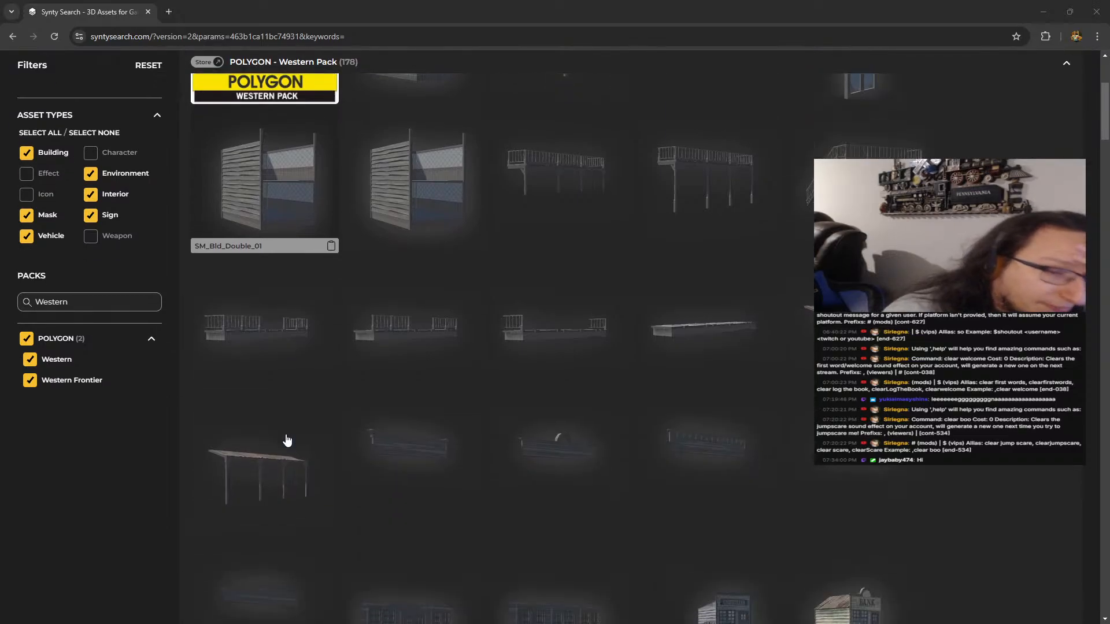
scroll(286, 441, "down", 12)
scroll(434, 403, "up", 6)
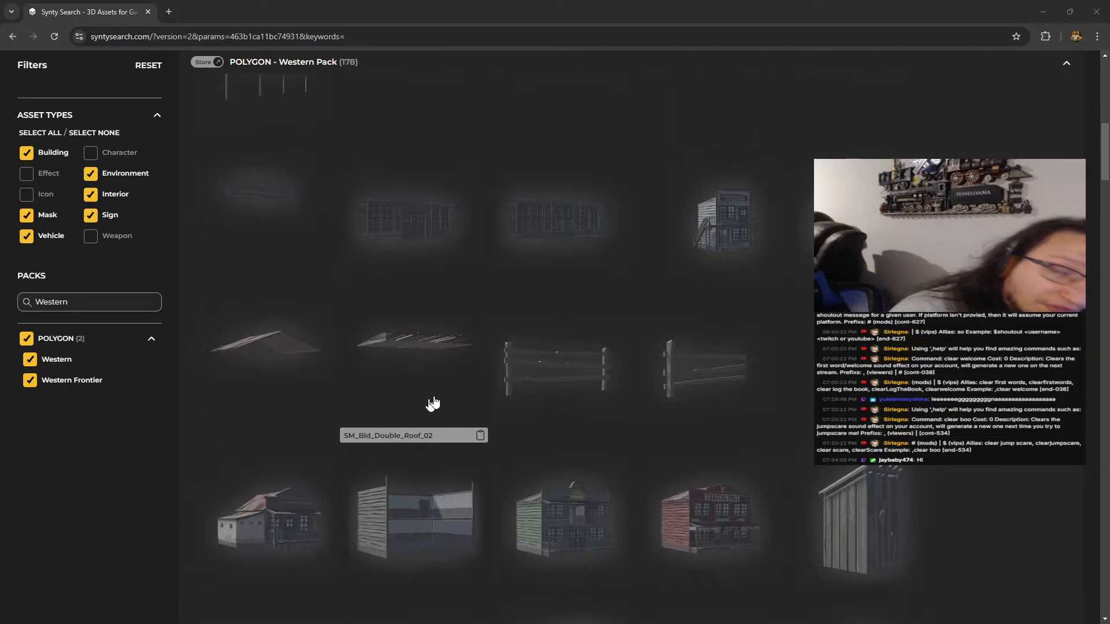
scroll(433, 403, "up", 3)
scroll(845, 394, "down", 5)
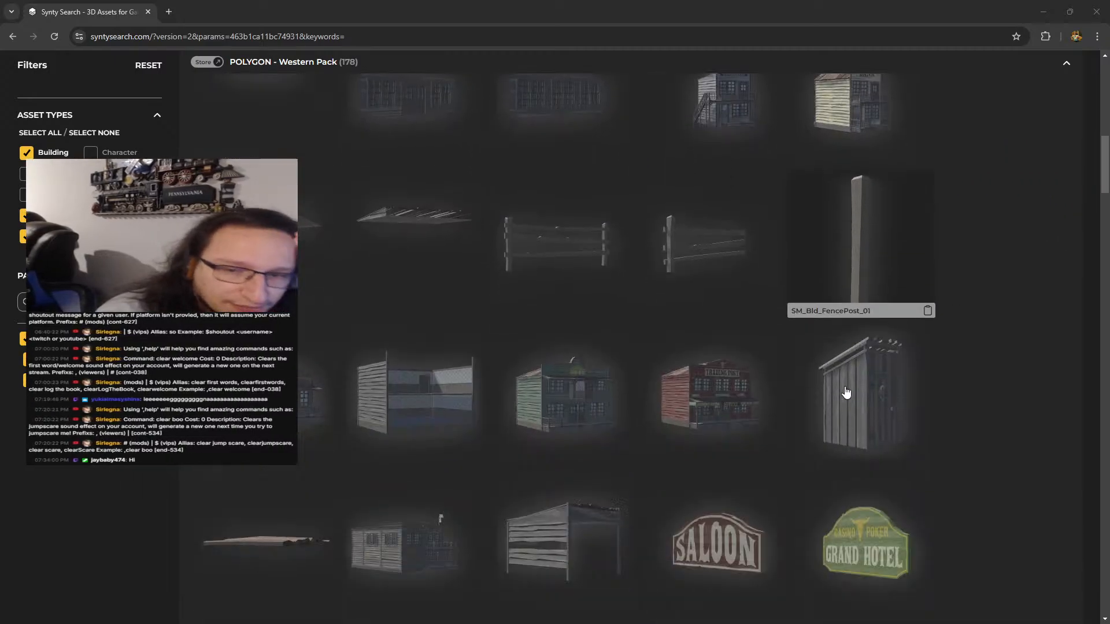
scroll(845, 395, "down", 20)
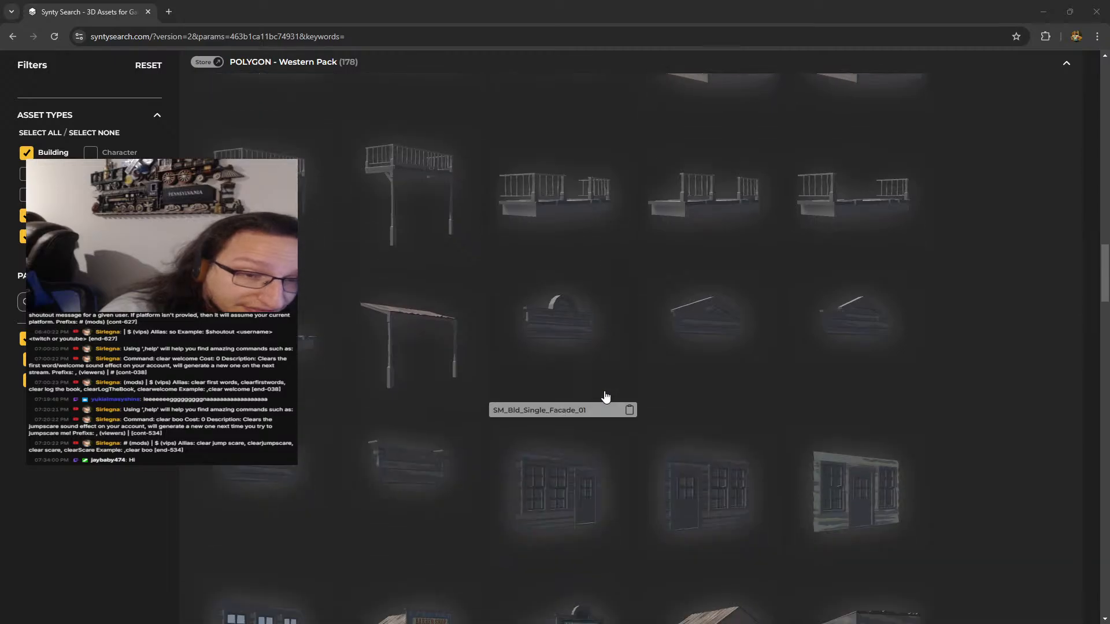
scroll(606, 396, "up", 15)
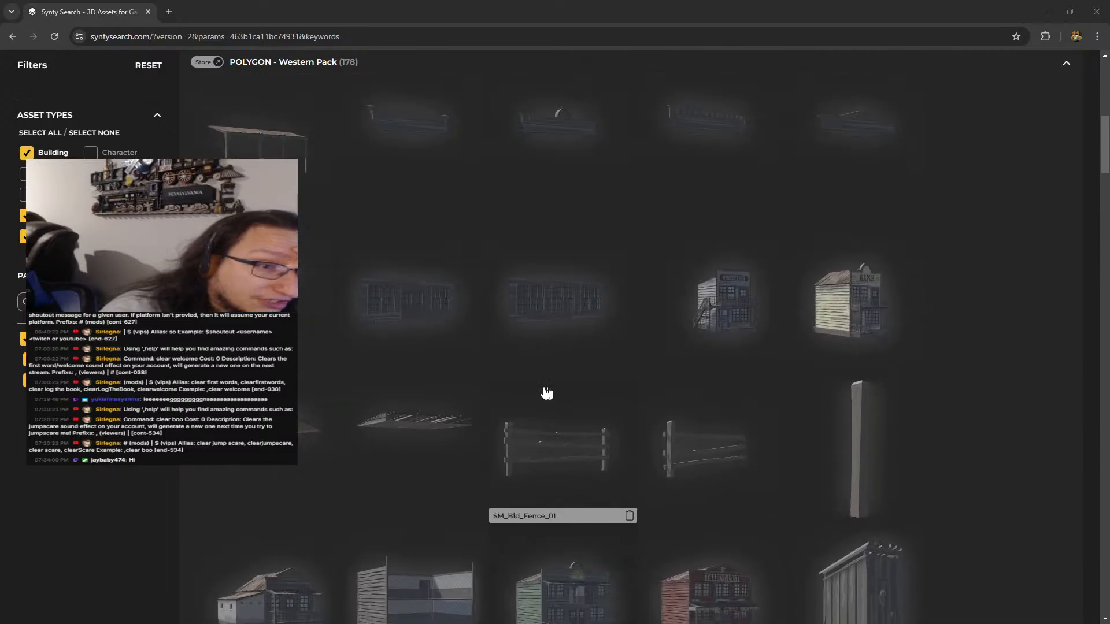
scroll(547, 393, "up", 10)
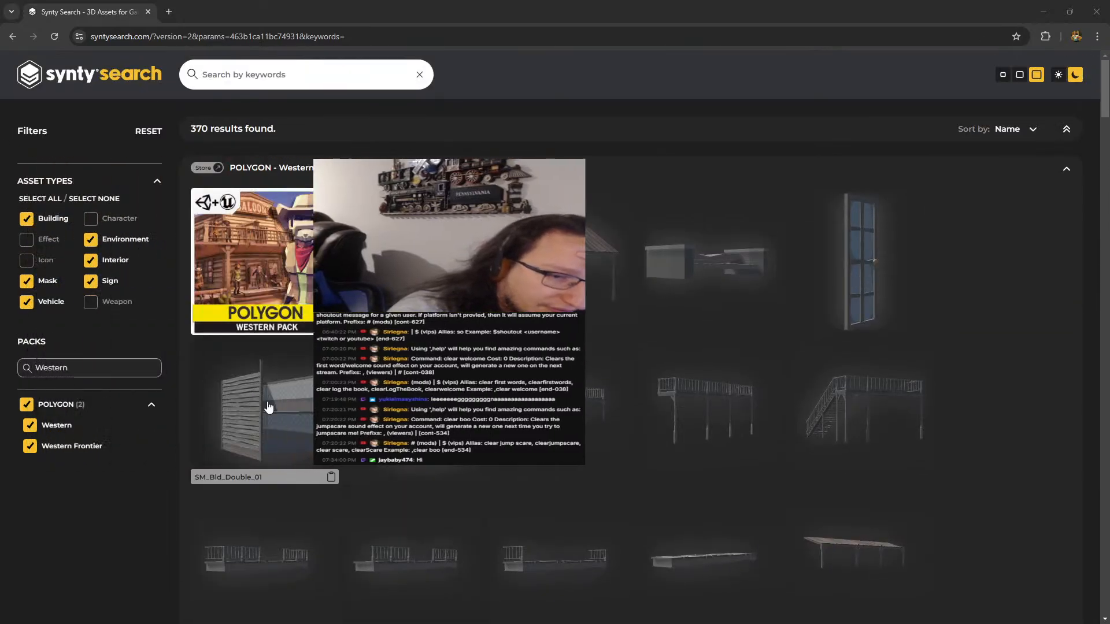
scroll(269, 408, "down", 1)
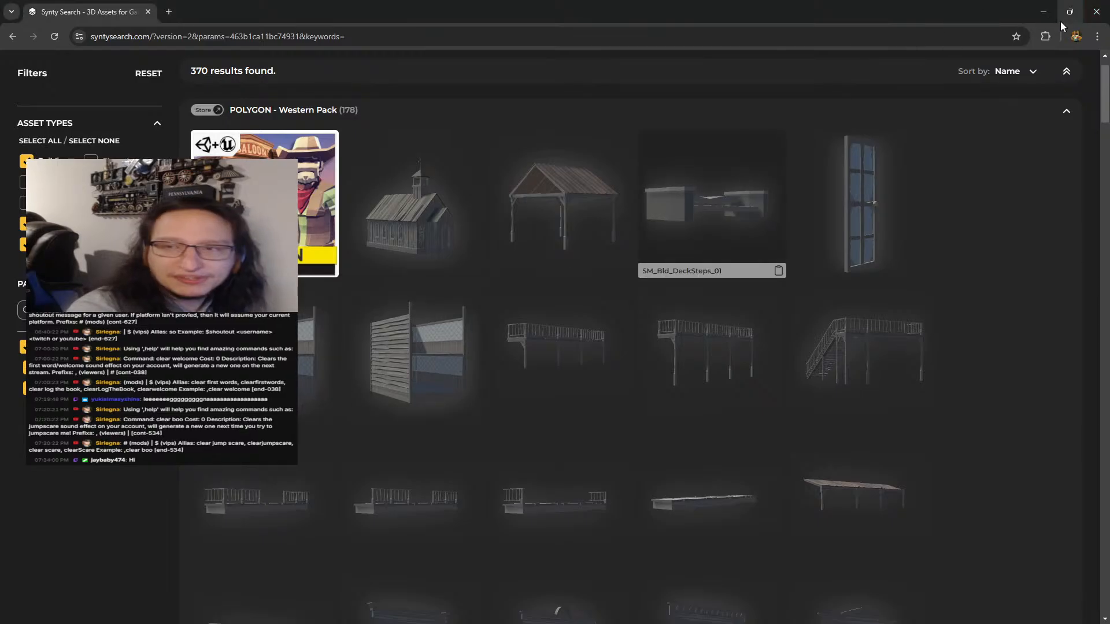
Return to Godot, filter the project files for the Double_0 models, and place SM_Bld_Double_01.fbx and SM_Bld_Double_02.fbx in front of the saloon and jail
left_click(1044, 12)
left_click(177, 221)
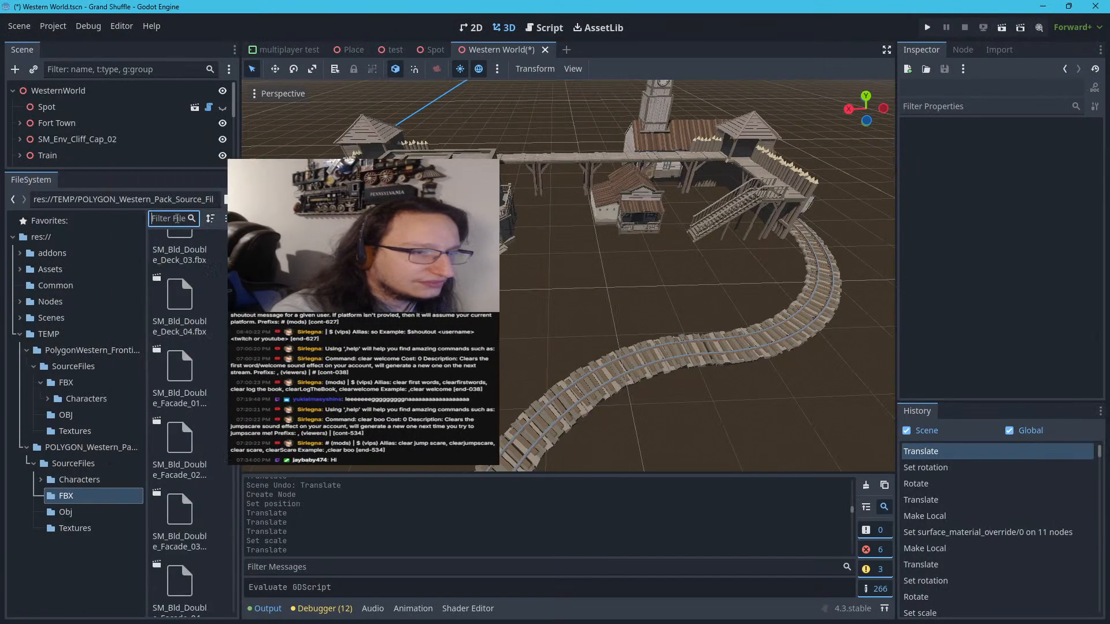
key("ctrl+v")
key("BackSpace")
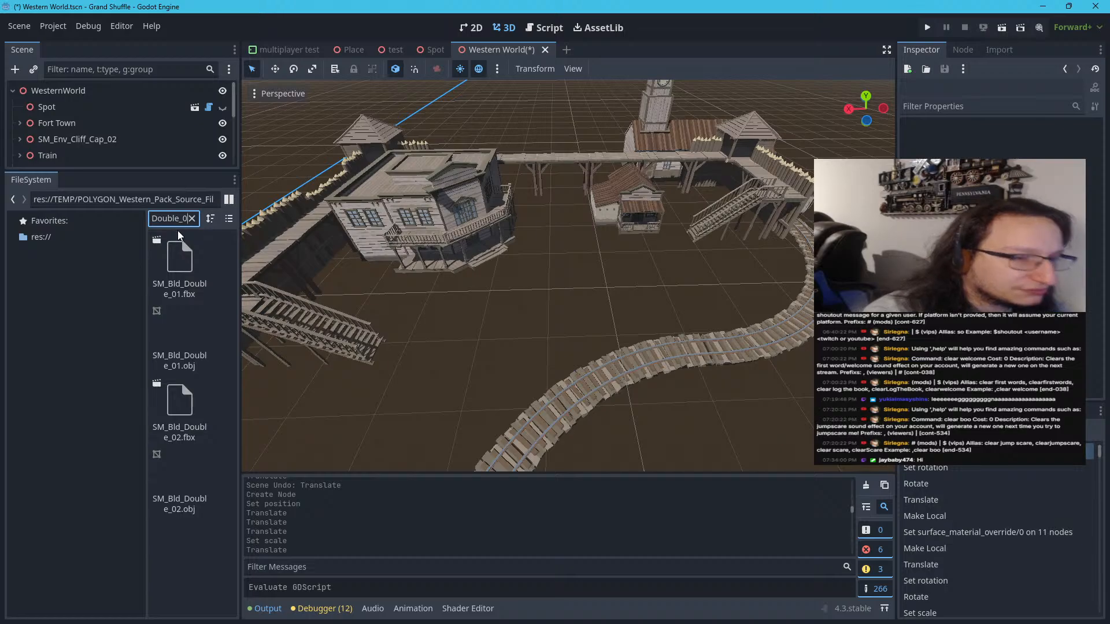
left_click_drag(178, 234, 525, 269)
left_click_drag(179, 404, 587, 260)
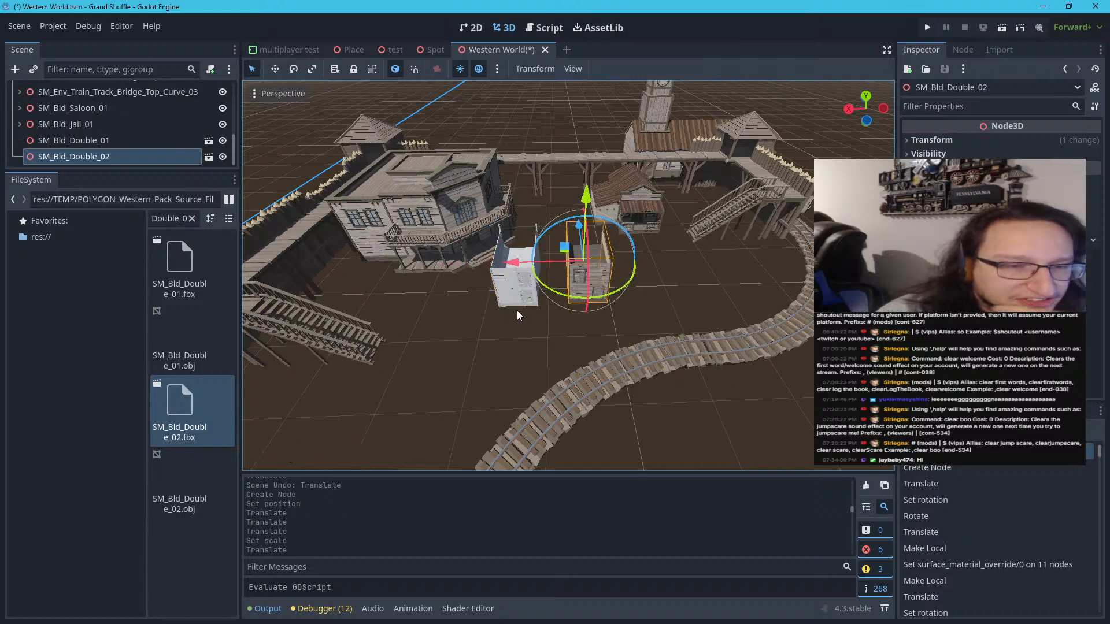
Delete the untextured SM_Bld_Double_01 building from the scene
scroll(518, 315, "up", 5)
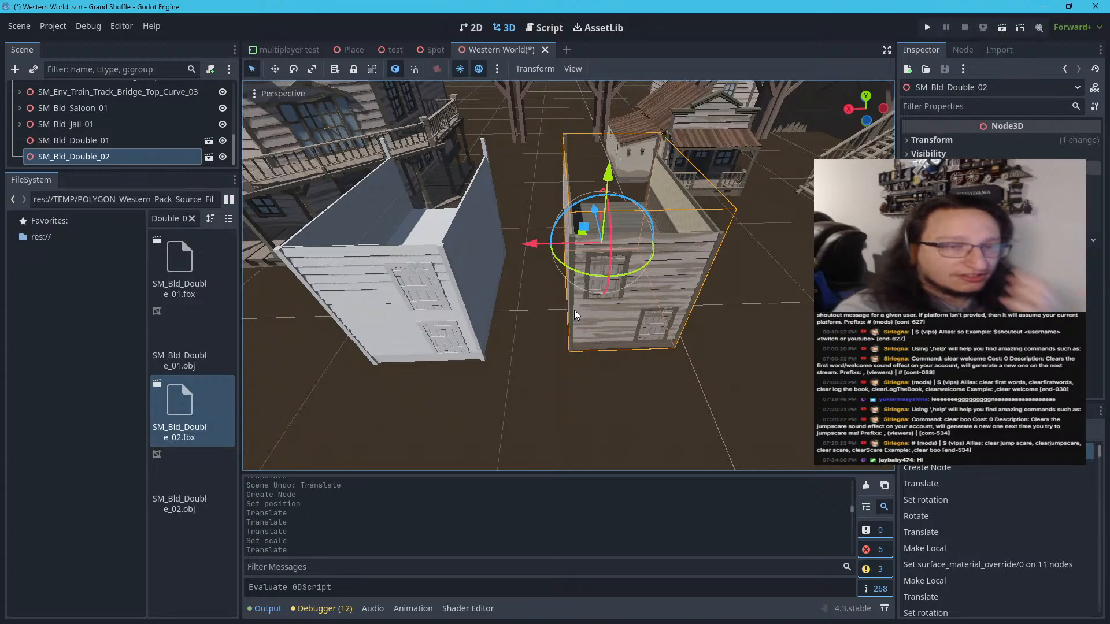
left_click(476, 307)
key("Delete")
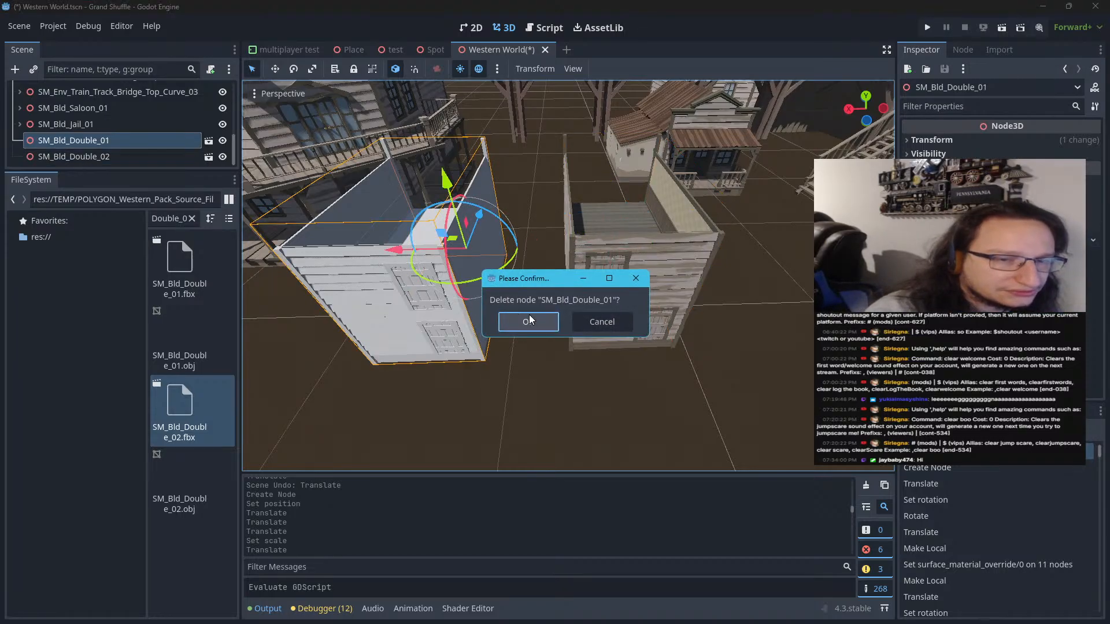
left_click(528, 321)
scroll(523, 325, "down", 5)
scroll(523, 328, "up", 4)
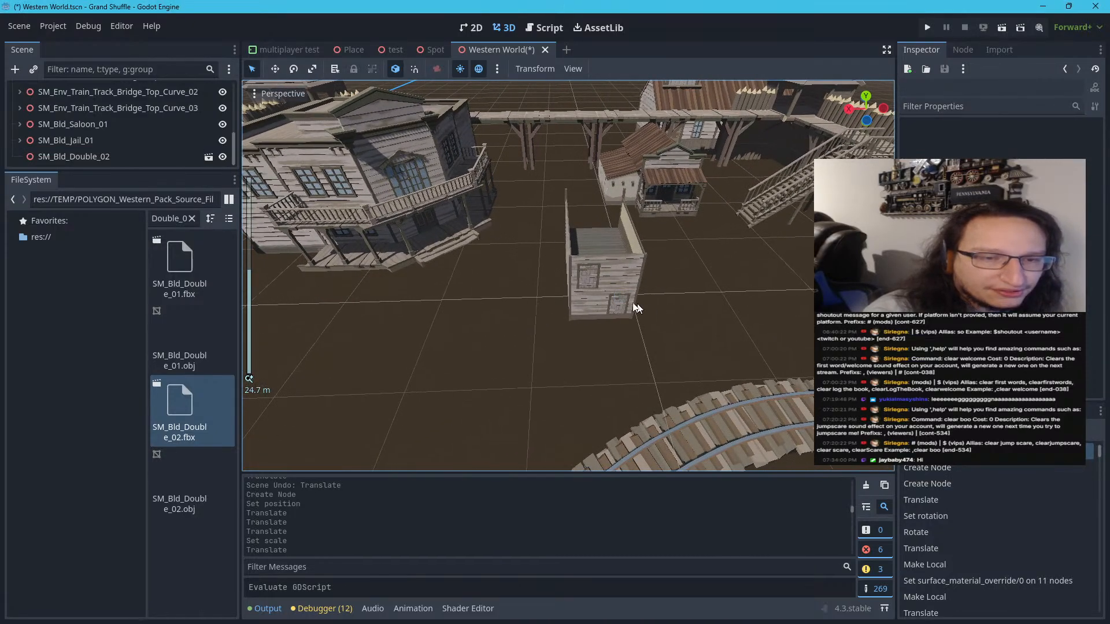
Scale the SM_Bld_Double_02 building uniformly to 1.4
left_click(615, 299)
scroll(555, 305, "down", 4)
scroll(556, 305, "up", 2)
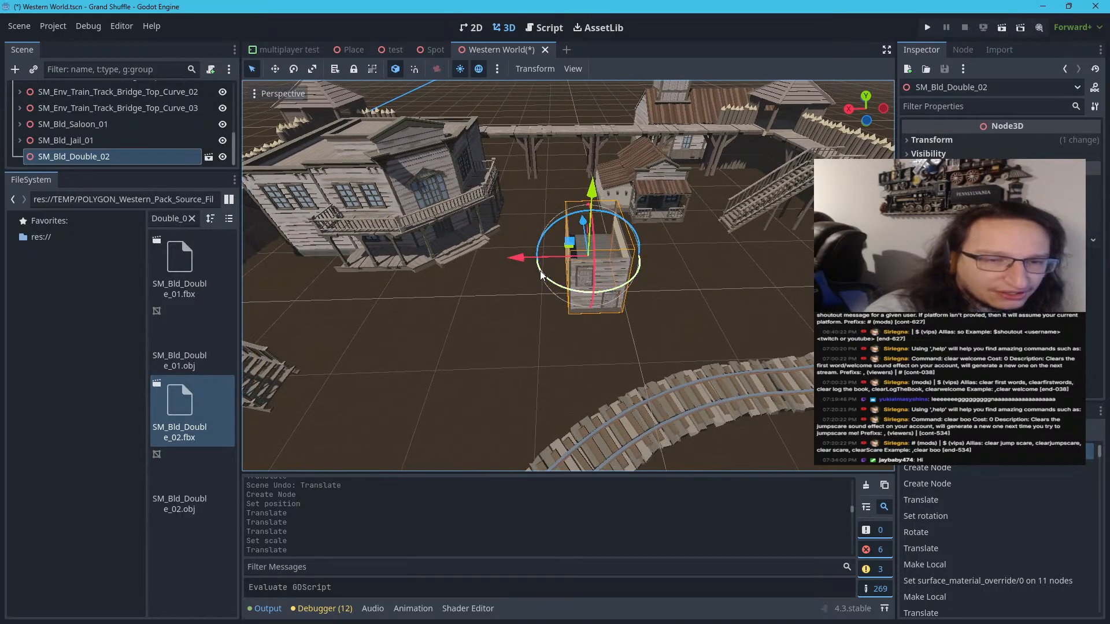
left_click(932, 140)
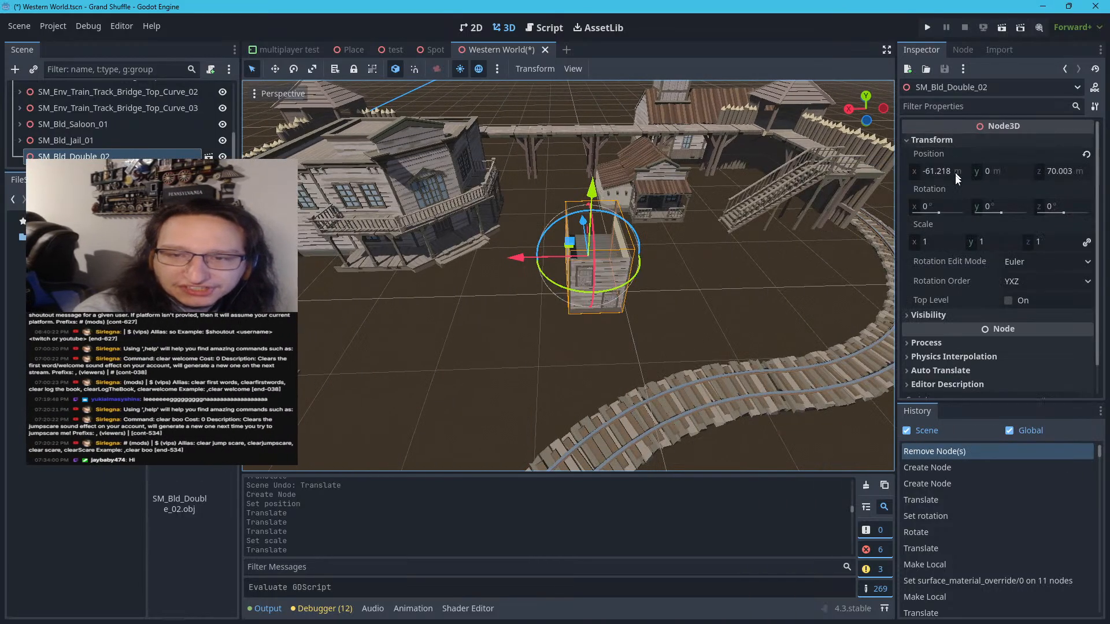
left_click(935, 242)
type("1.4")
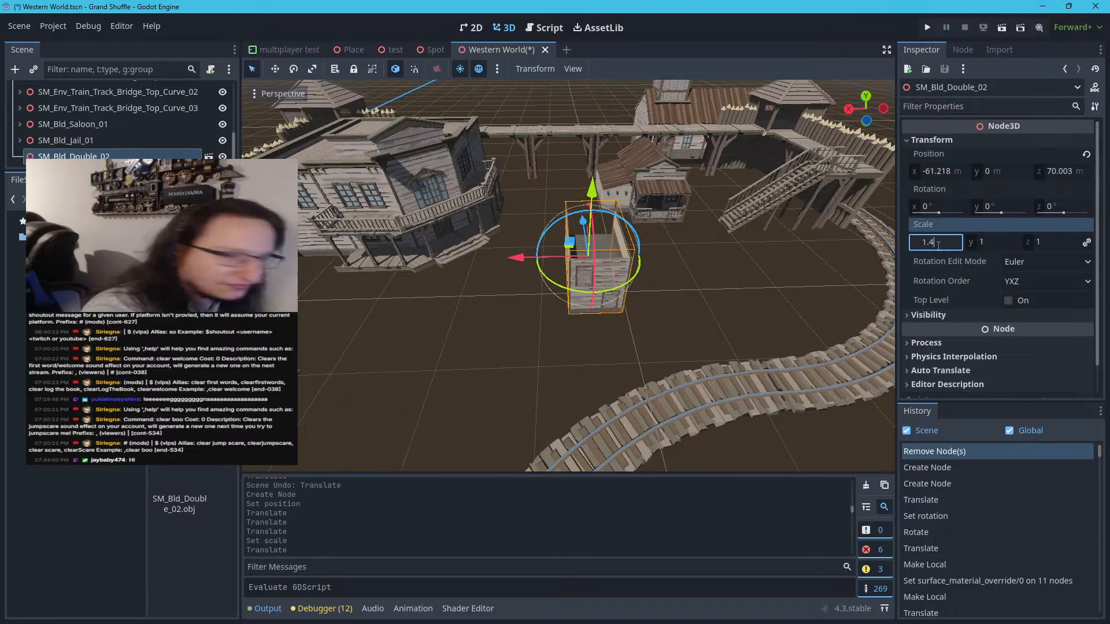
key("Return")
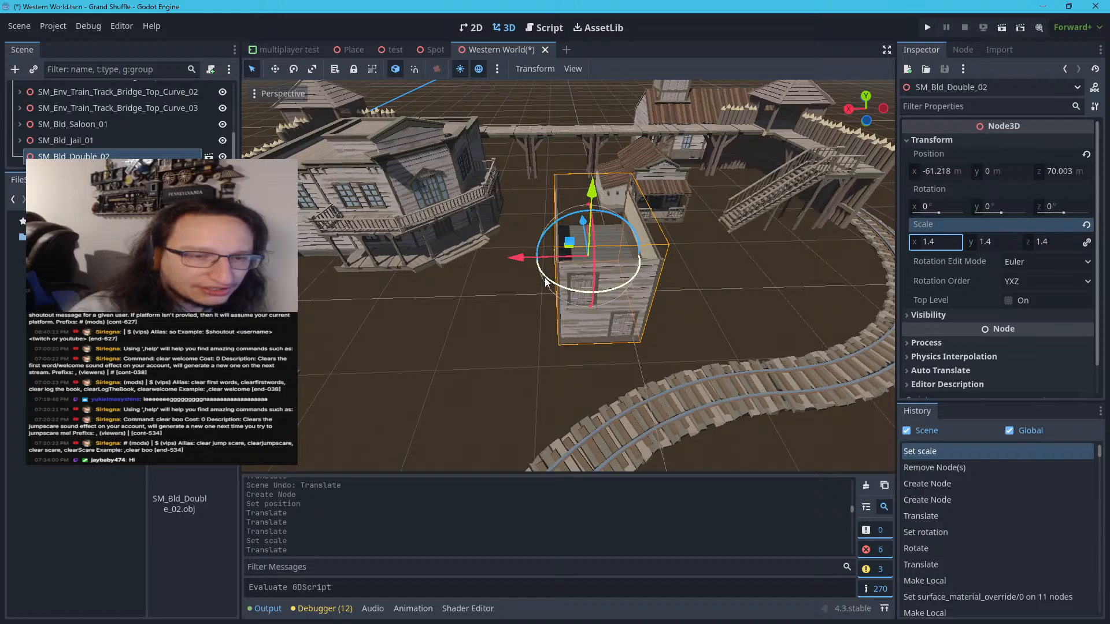
Rotate SM_Bld_Double_02 to 90° about Y and move it beside the inside of the railway curve
left_click_drag(546, 282, 624, 283)
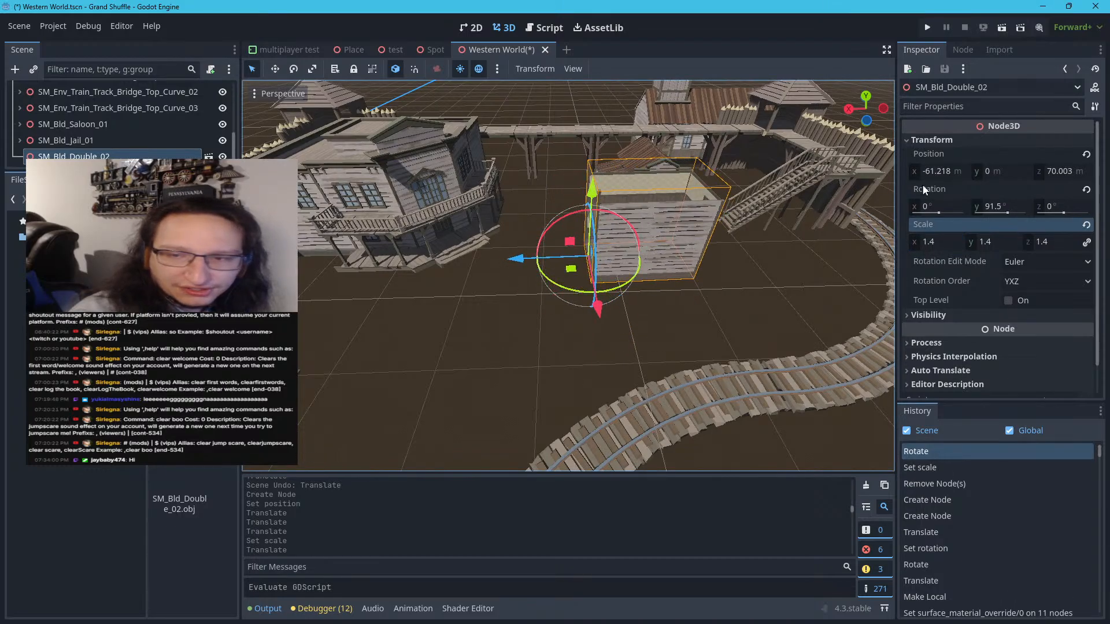
left_click(1015, 207)
type("90")
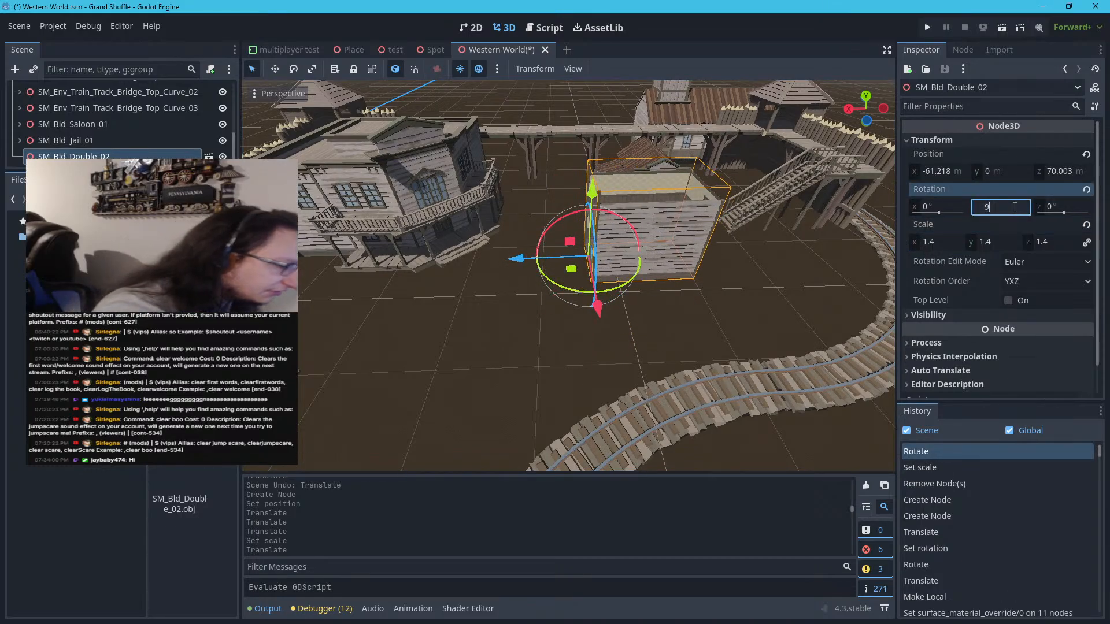
key("Return")
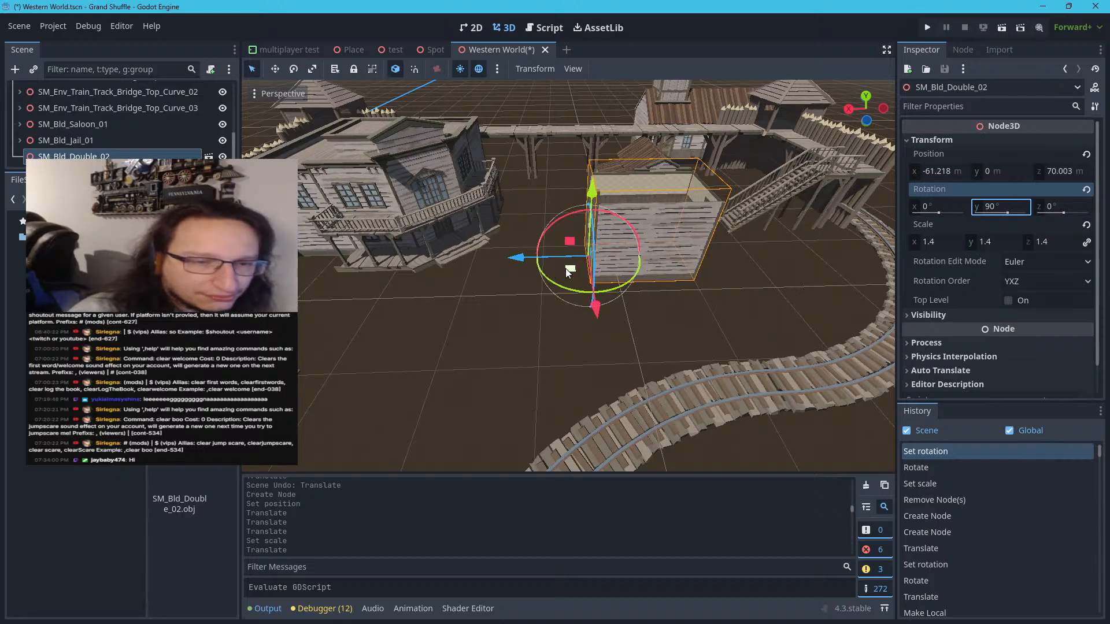
left_click_drag(568, 273, 607, 347)
left_click(484, 356)
Examine the whole town and railway layout from above, and inspect the open side of the SM_Bld_Double_02 building up close
scroll(483, 356, "down", 10)
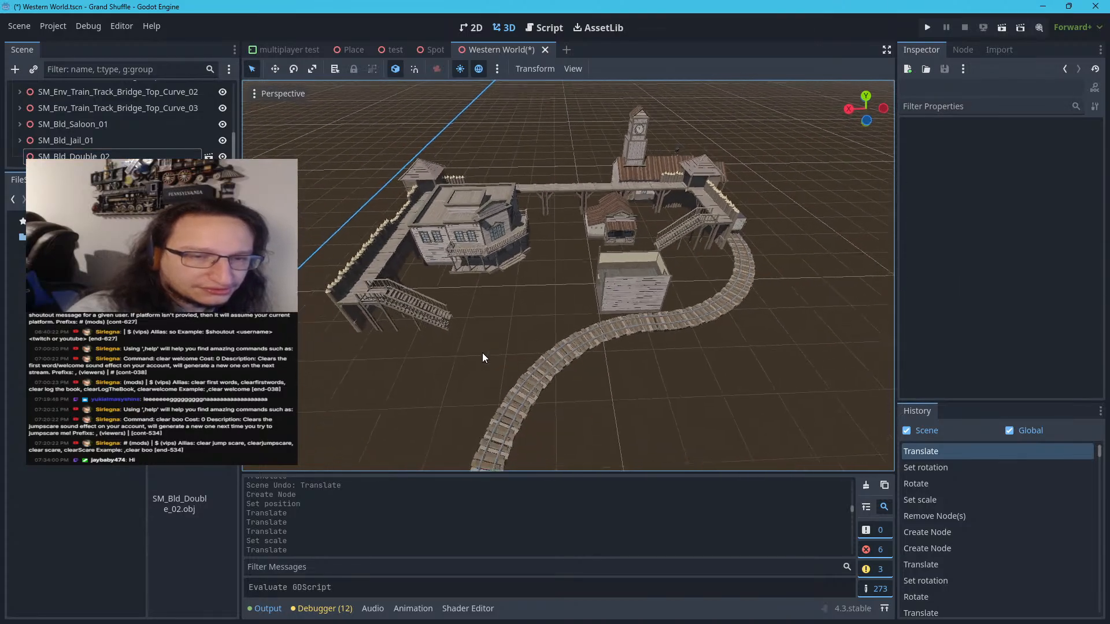
scroll(488, 324, "down", 3)
right_click_drag(491, 306, 457, 370)
key("w")
key("s")
key("s")
key("s")
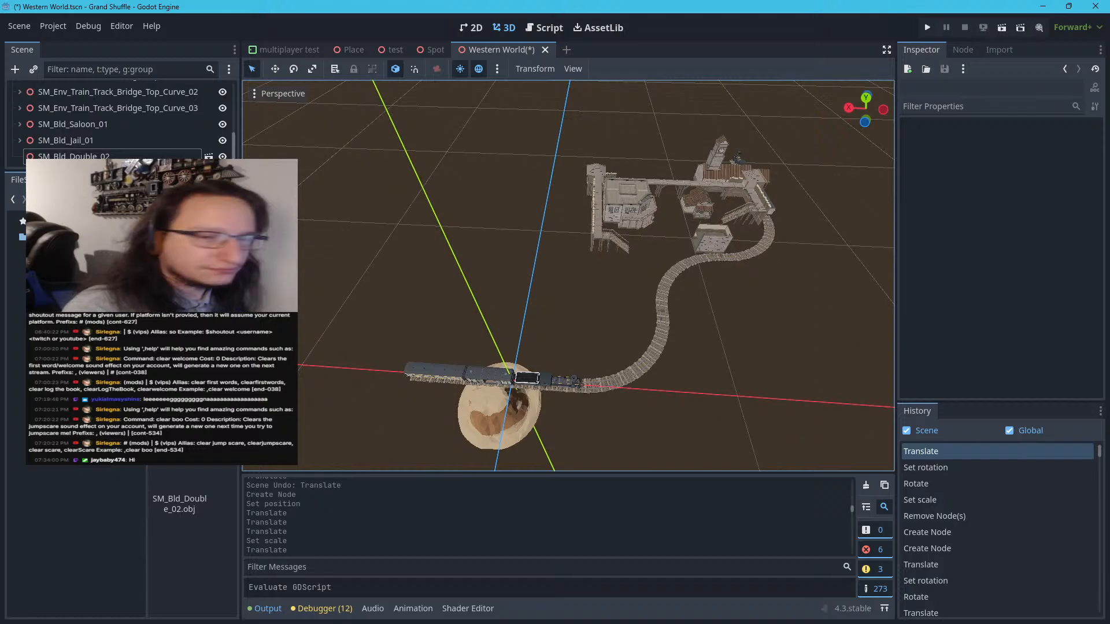
key("w")
right_click_drag(569, 276, 715, 199)
key("a")
key("w")
right_click_drag(568, 275, 618, 139)
key("s")
key("s")
right_click_drag(524, 232, 538, 376)
key("w")
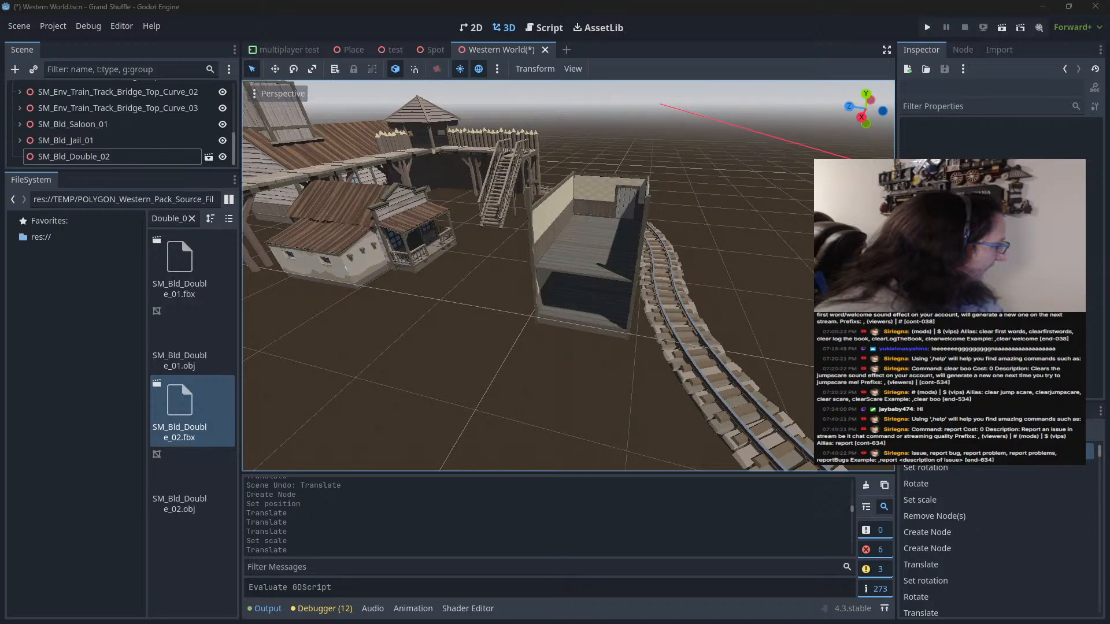
Switch to Synty Search and look through the POLYGON Western Pack for front wall pieces and building presets matching the open-sided building
key("alt+Tab")
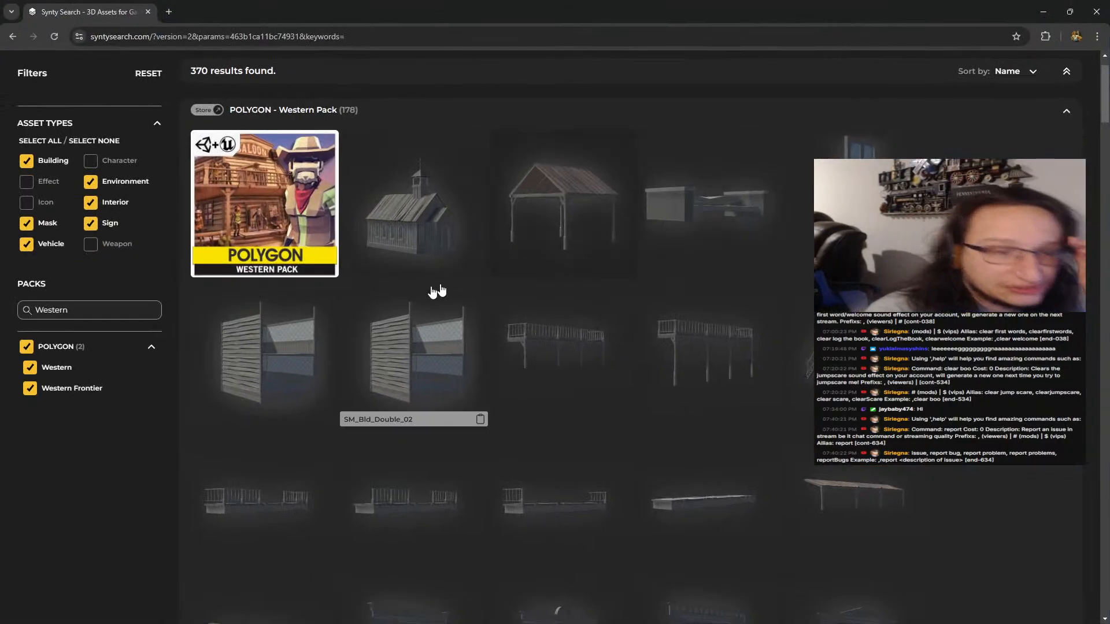
scroll(405, 301, "down", 5)
scroll(416, 231, "down", 8)
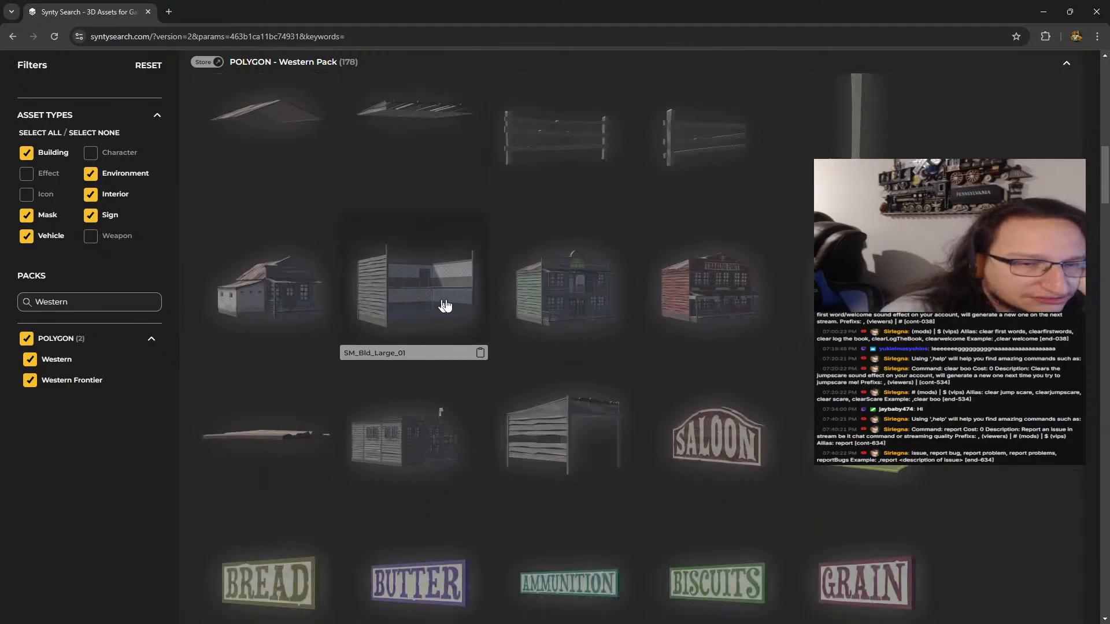
scroll(445, 305, "down", 15)
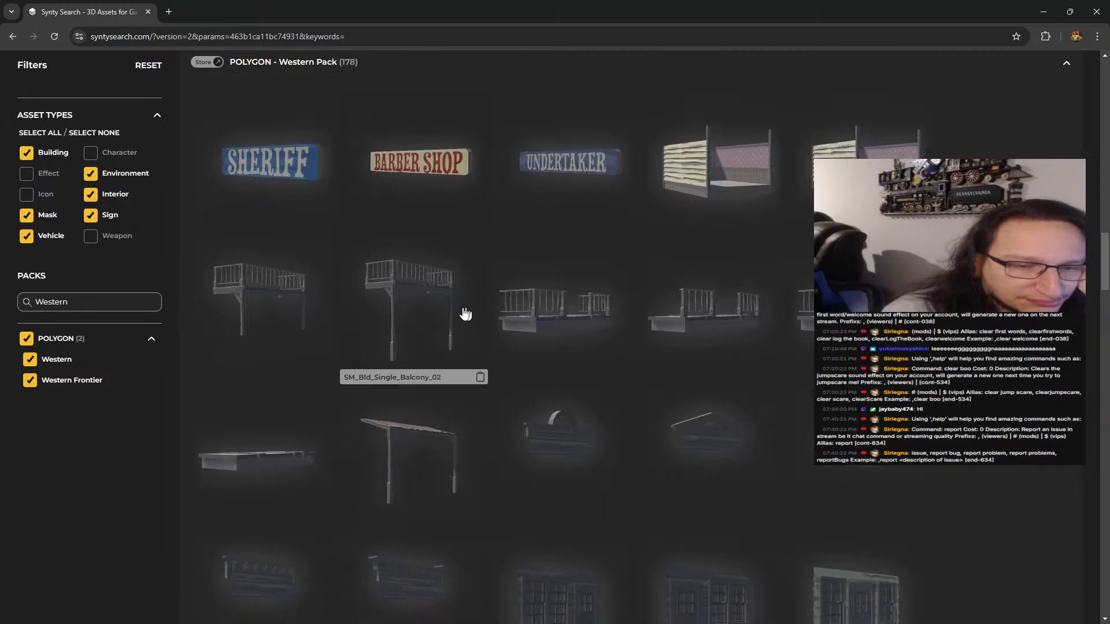
scroll(465, 314, "down", 4)
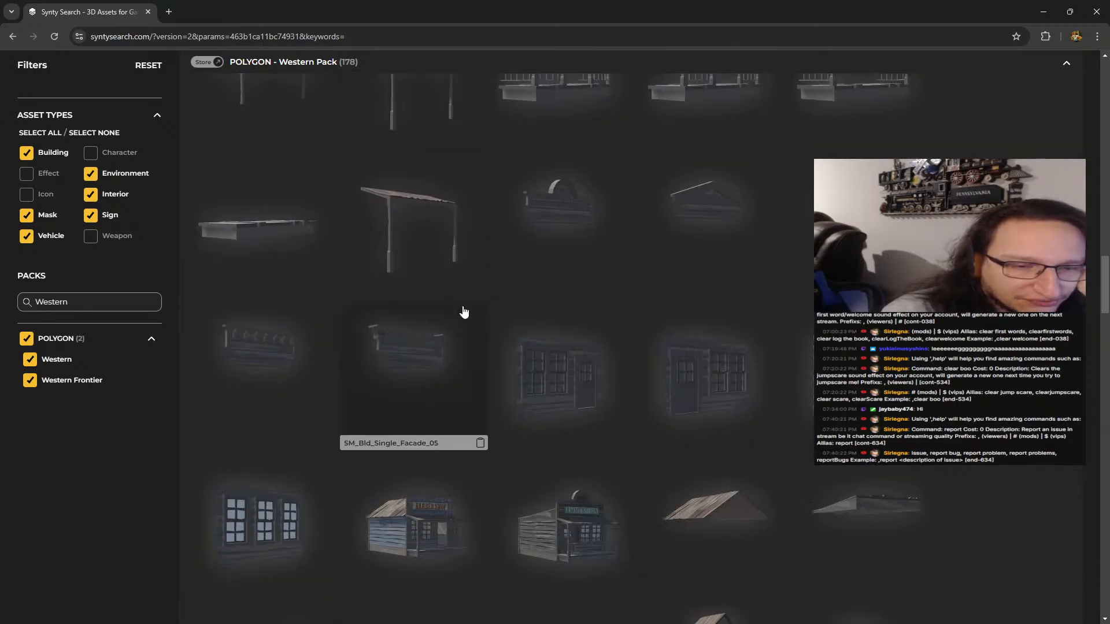
scroll(480, 313, "down", 1)
scroll(527, 364, "down", 14)
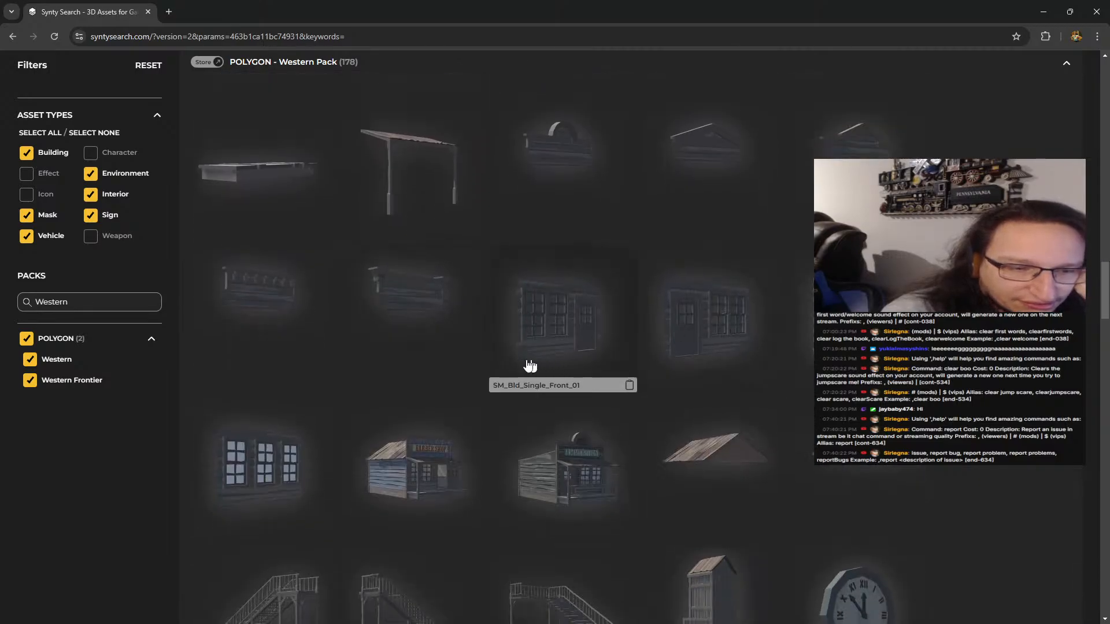
scroll(452, 371, "down", 14)
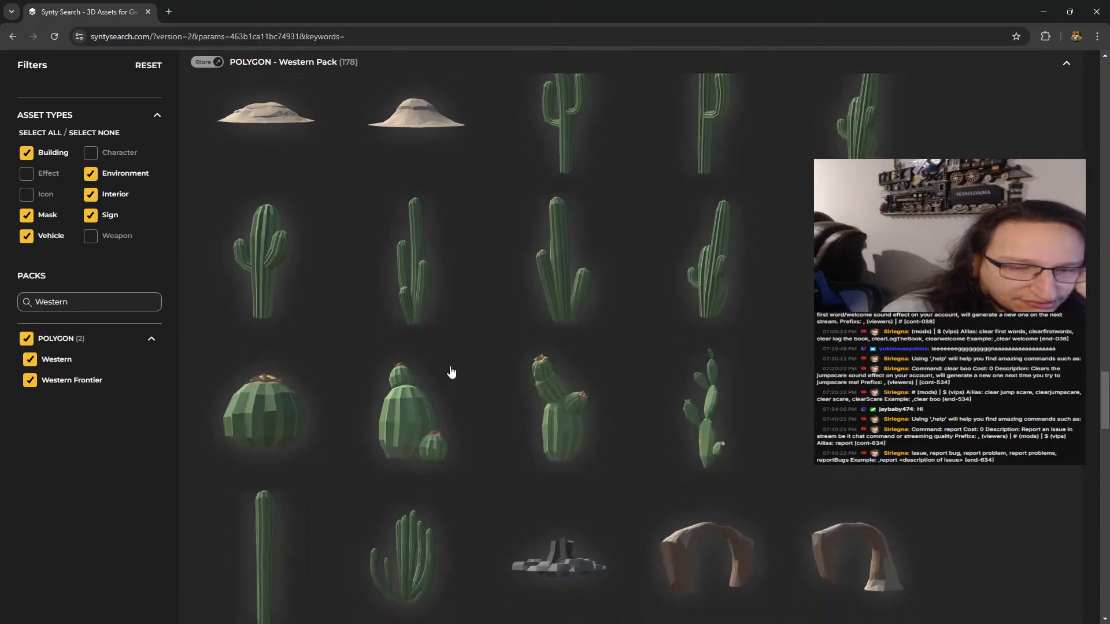
scroll(452, 372, "up", 6)
scroll(451, 371, "up", 12)
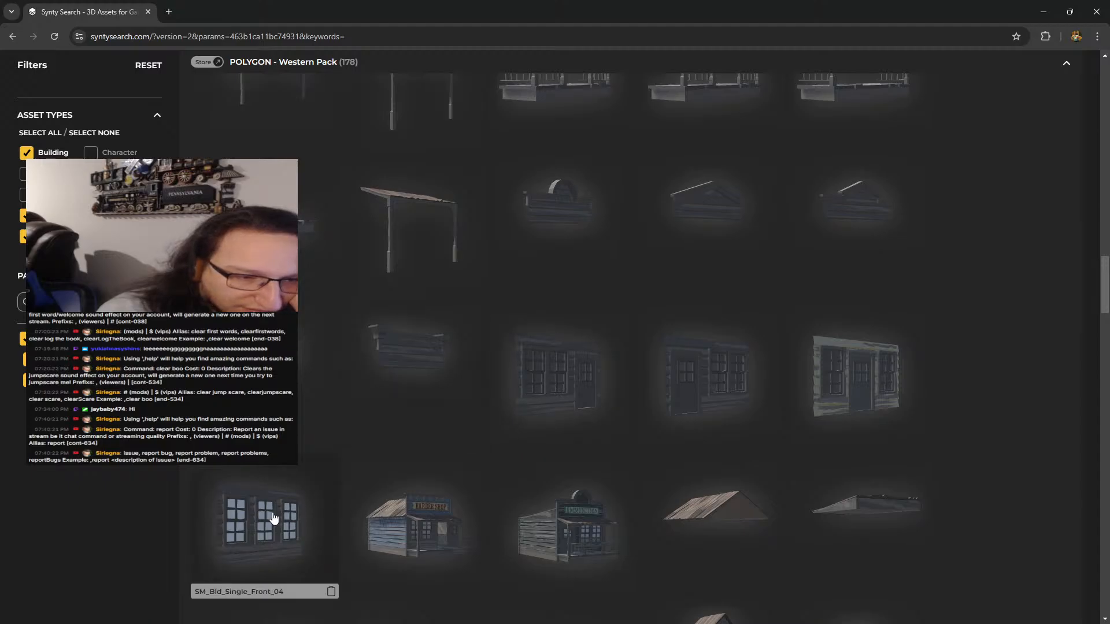
scroll(285, 496, "up", 10)
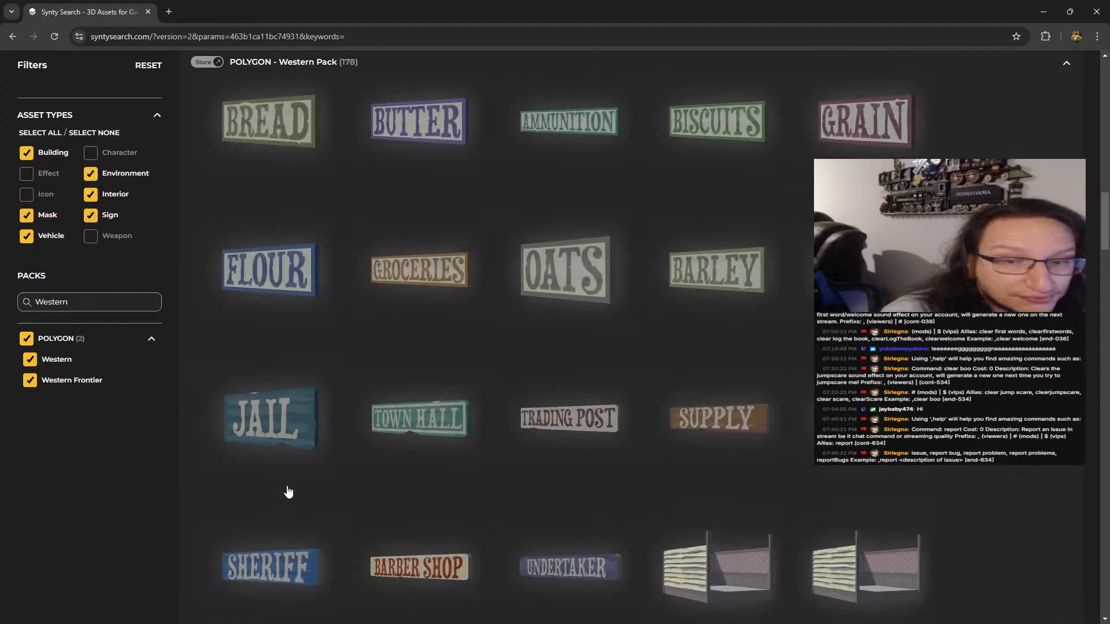
scroll(288, 492, "up", 10)
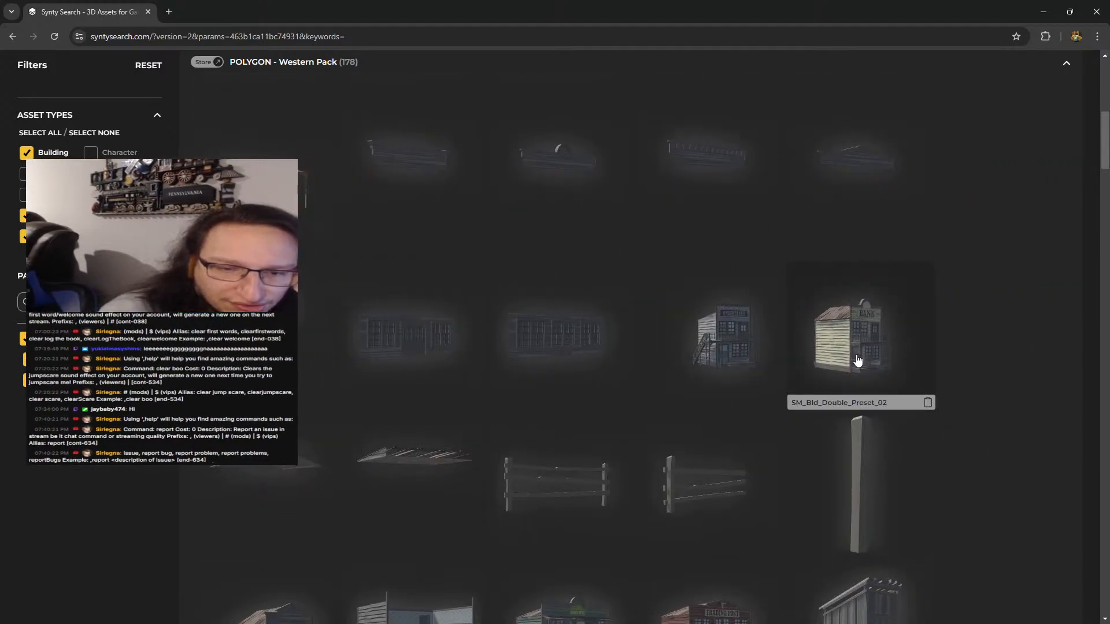
scroll(736, 384, "down", 20)
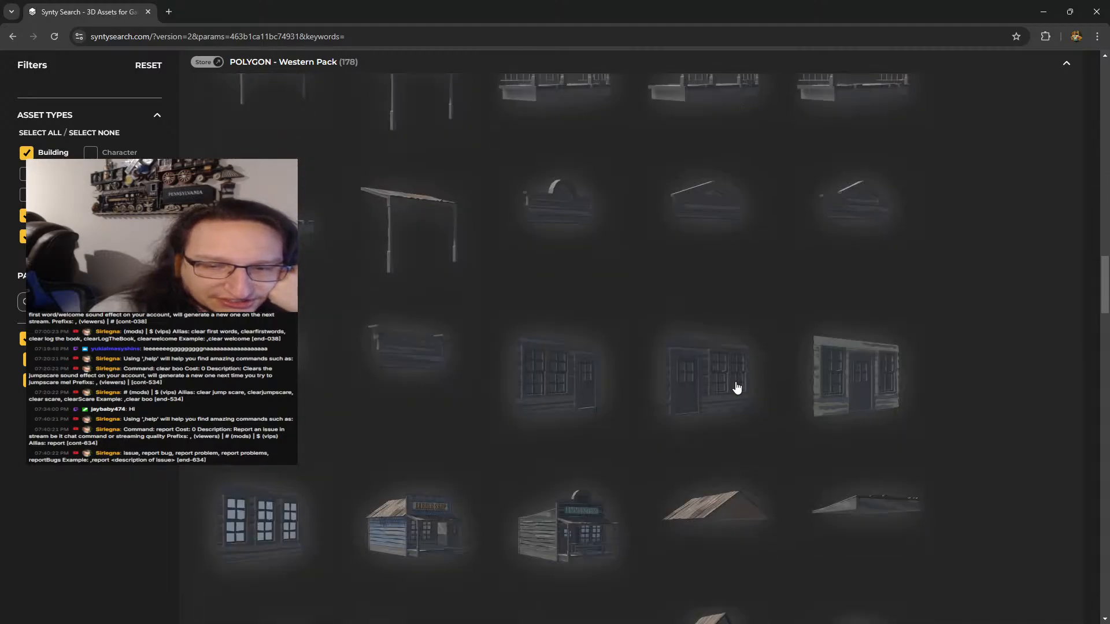
scroll(736, 387, "down", 1)
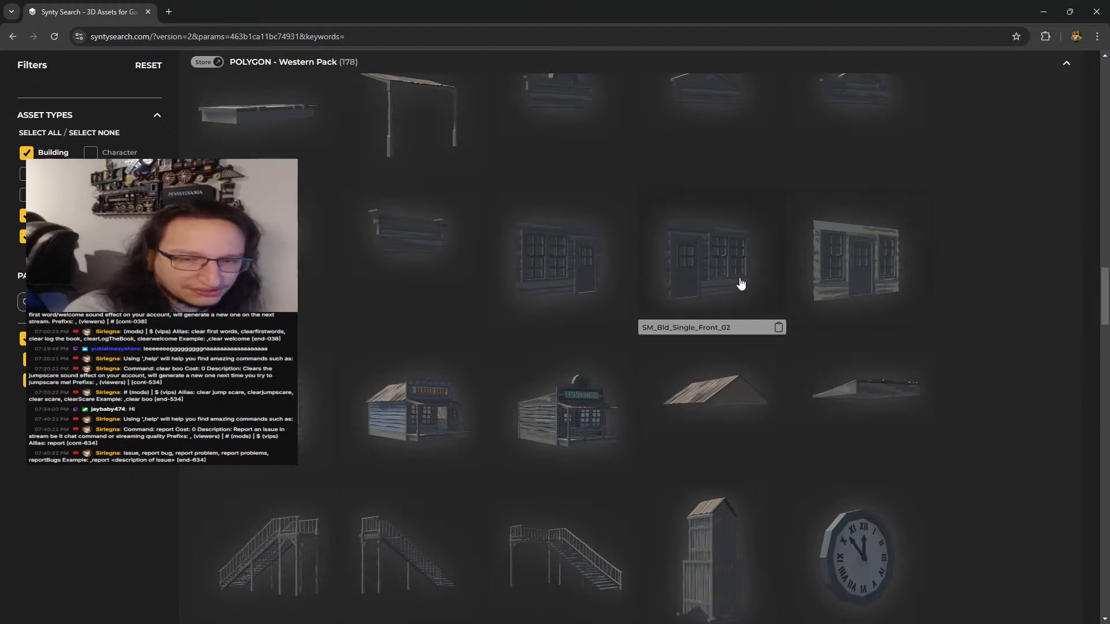
Copy the asset name SM_Bld_Single_Front_02, switch back to Godot and filter the project files by SM_Bld_Single_Front_
left_click(777, 329)
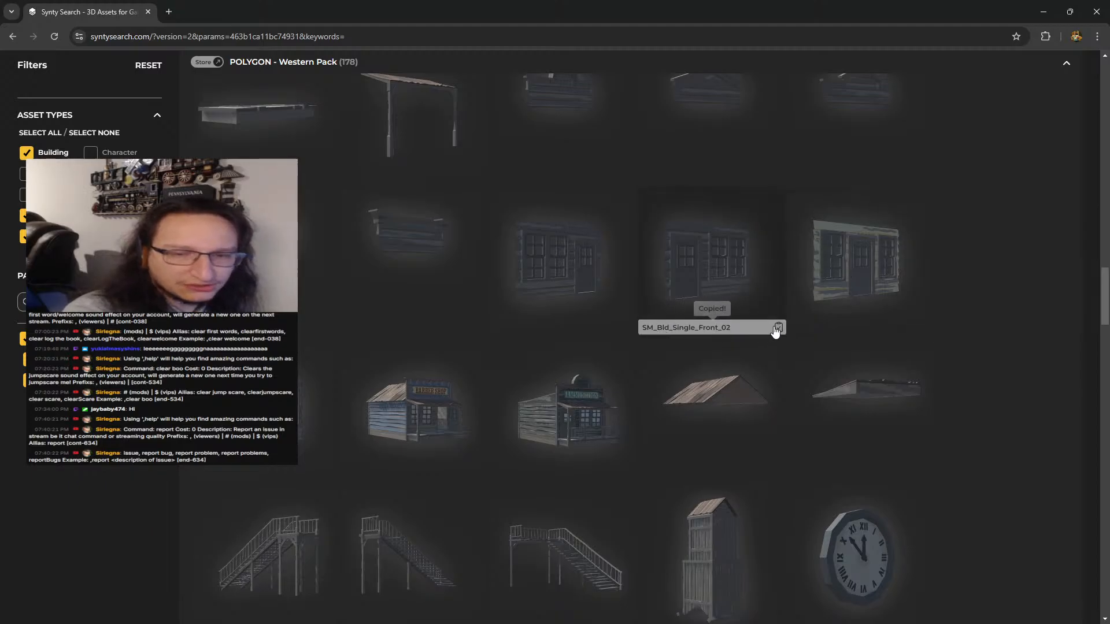
key("alt+Tab")
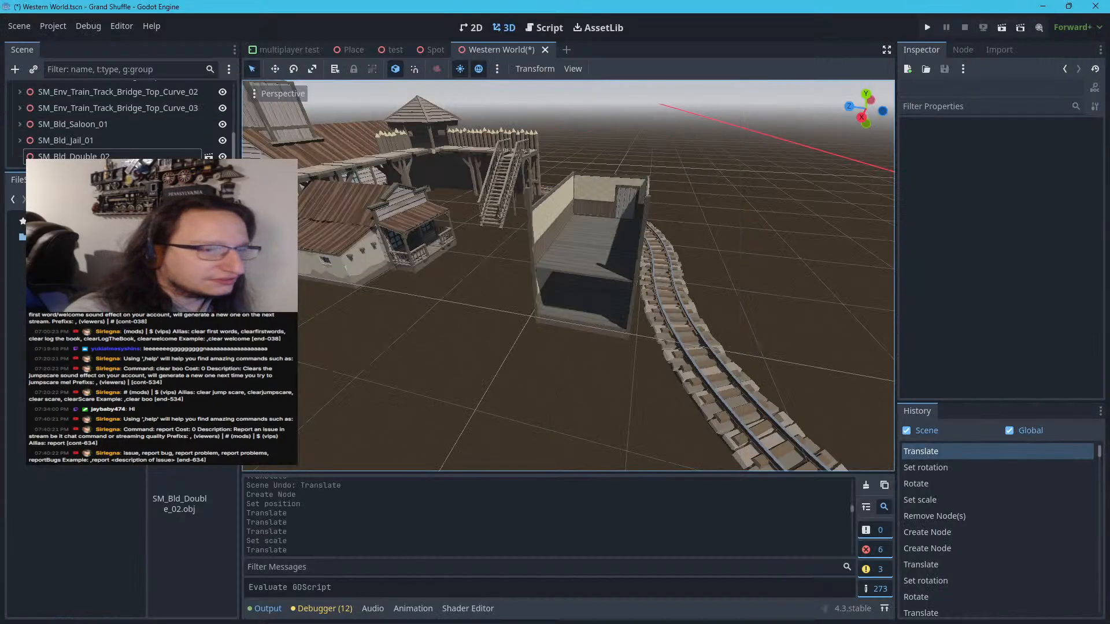
left_click(163, 218)
key("ctrl+v")
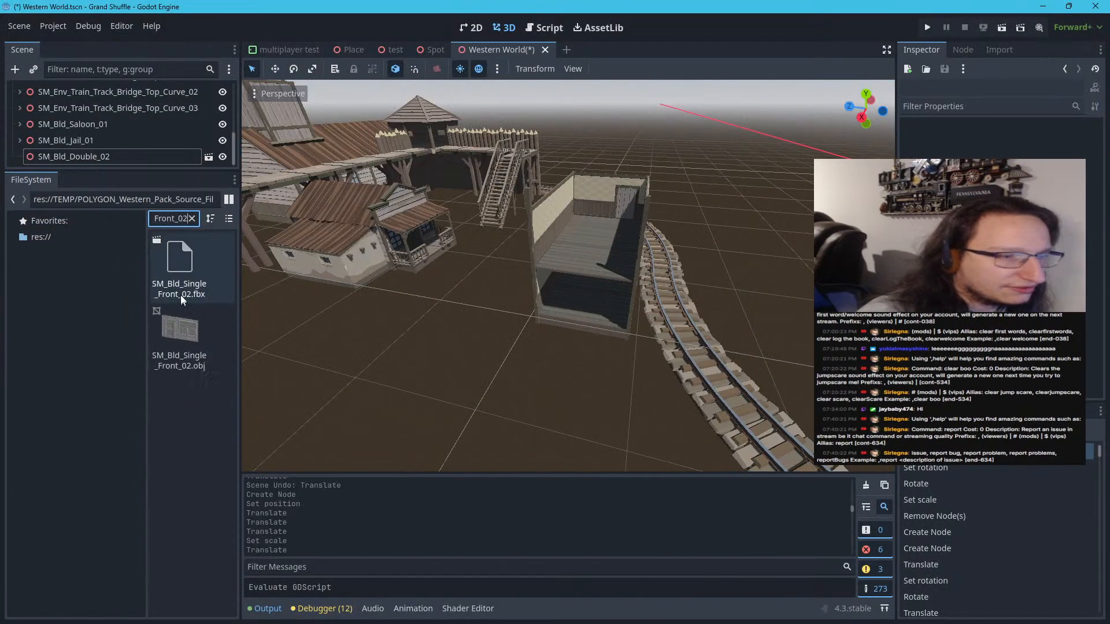
key("BackSpace")
key("BackSpace")
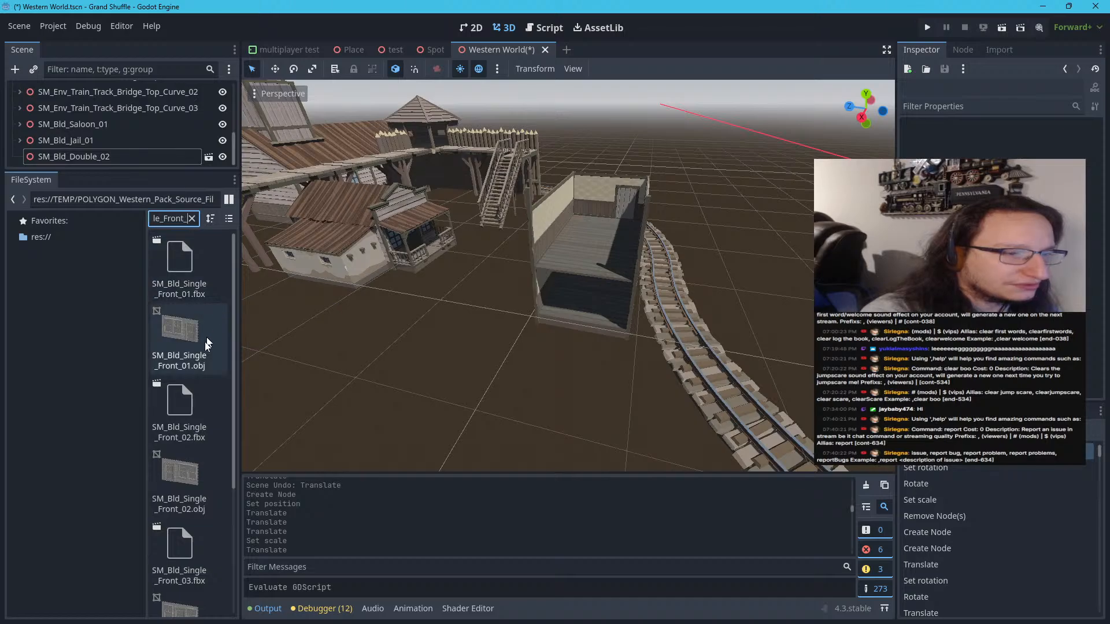
Place the SM_Bld_Single_Front_01, 02, 03 and 04 .fbx models on the open ground near the open-sided building
left_click(192, 270)
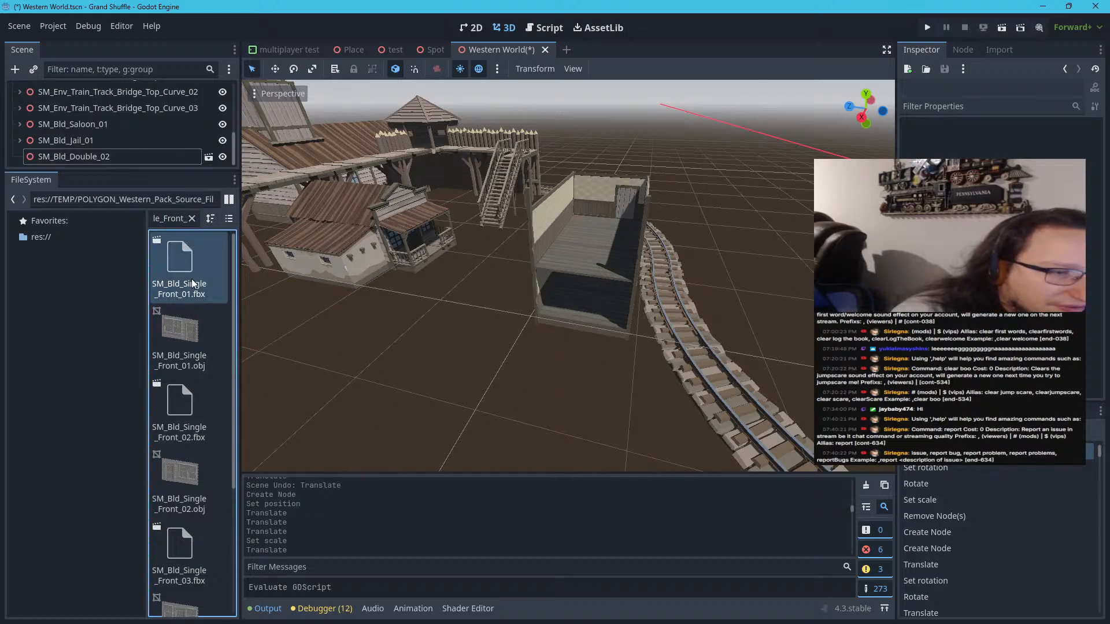
left_click_drag(192, 279, 548, 340)
left_click_drag(439, 345, 438, 345)
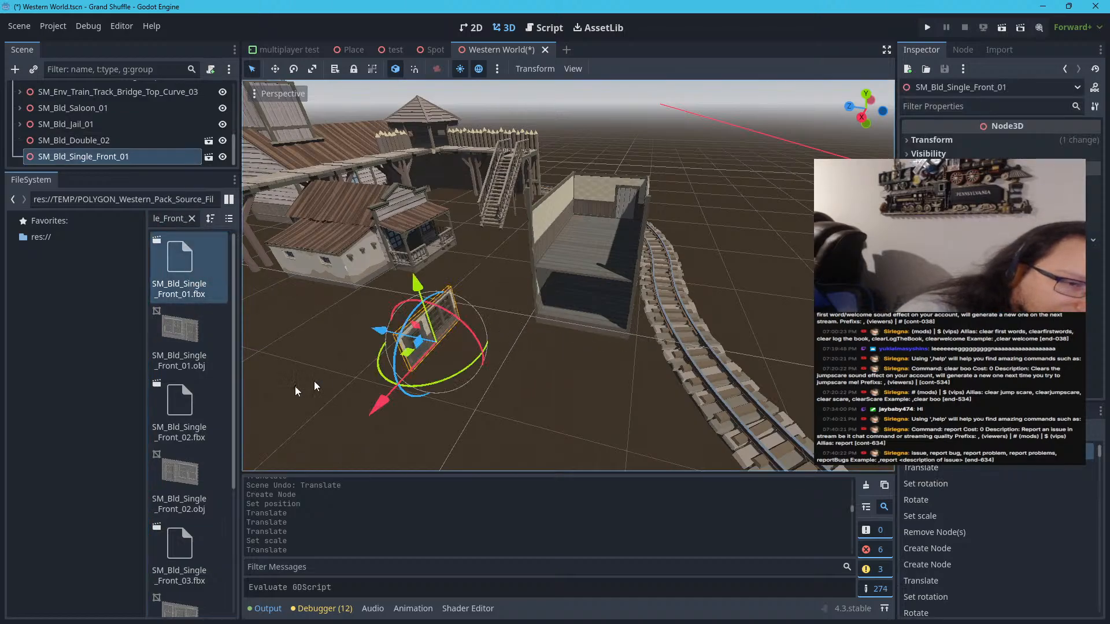
left_click_drag(160, 414, 456, 393)
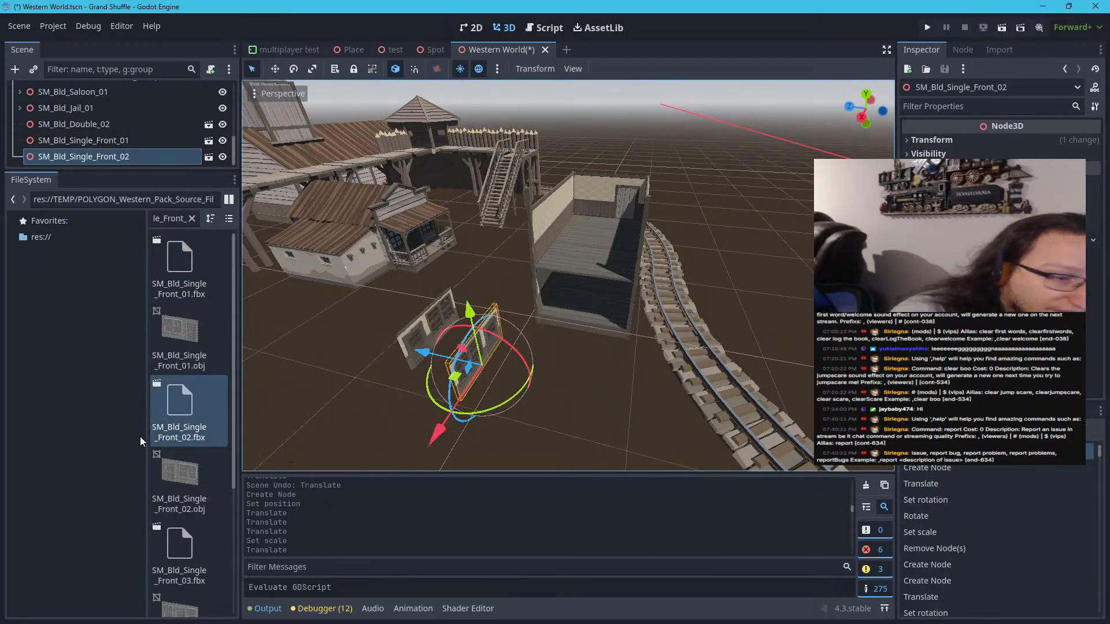
scroll(177, 441, "down", 2)
left_click_drag(176, 453, 497, 399)
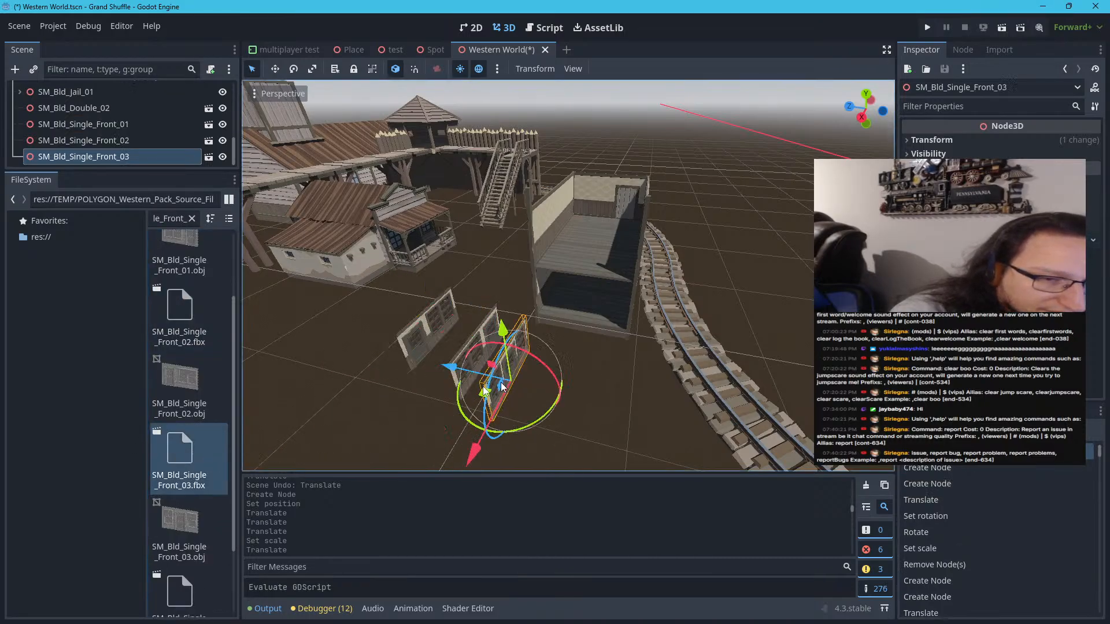
scroll(198, 434, "down", 2)
left_click_drag(177, 501, 566, 392)
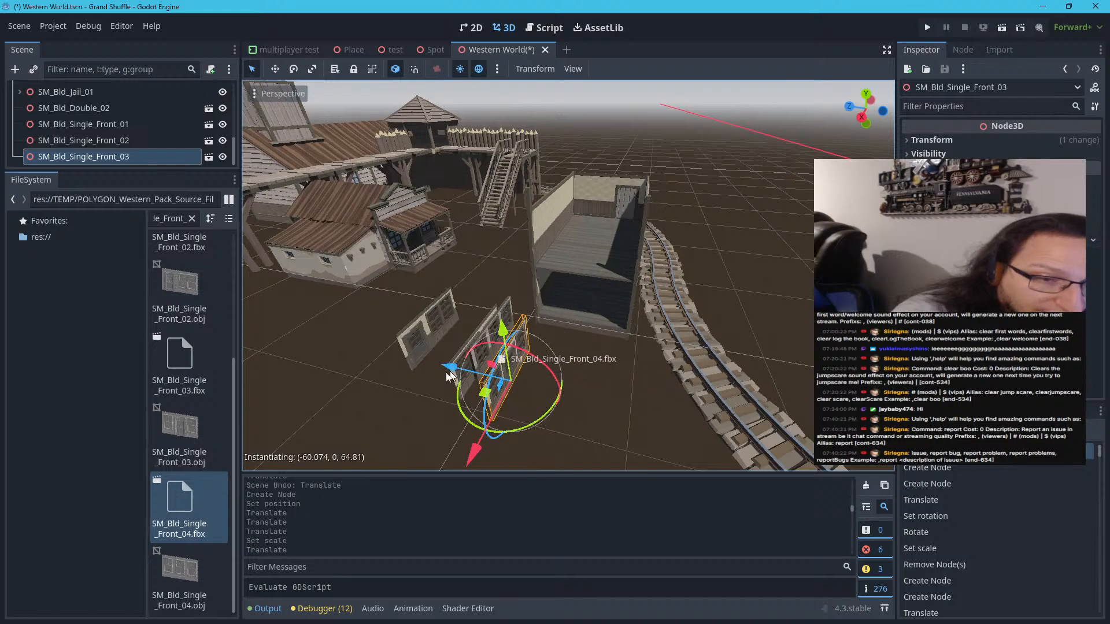
left_click_drag(448, 376, 350, 400)
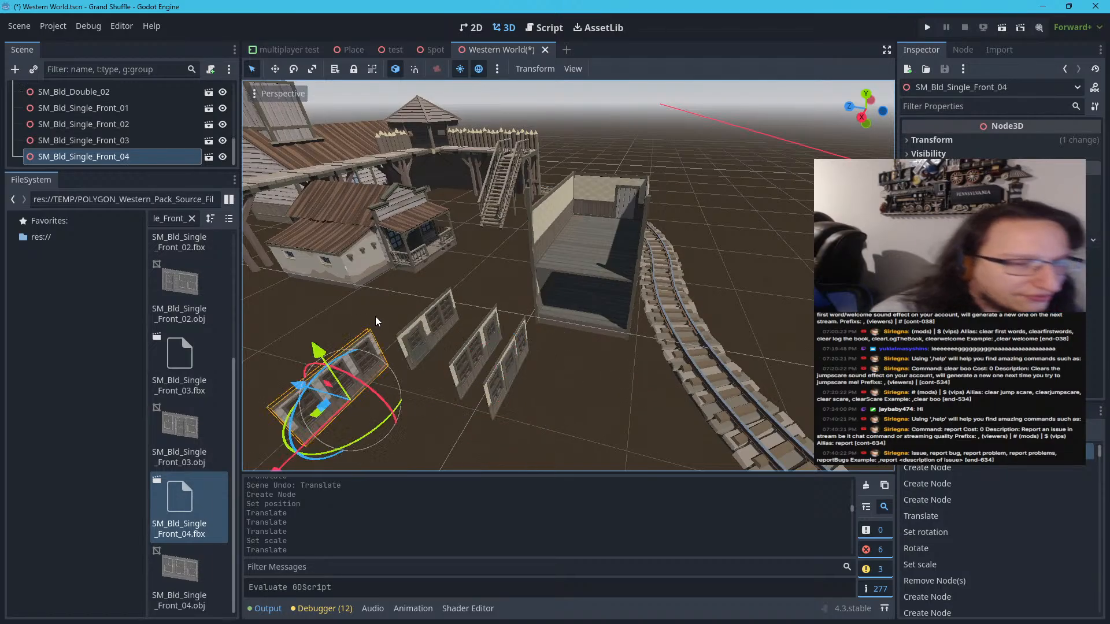
Select all four SM_Bld_Single_Front walls together and scale them uniformly to 1.4
left_click(509, 376)
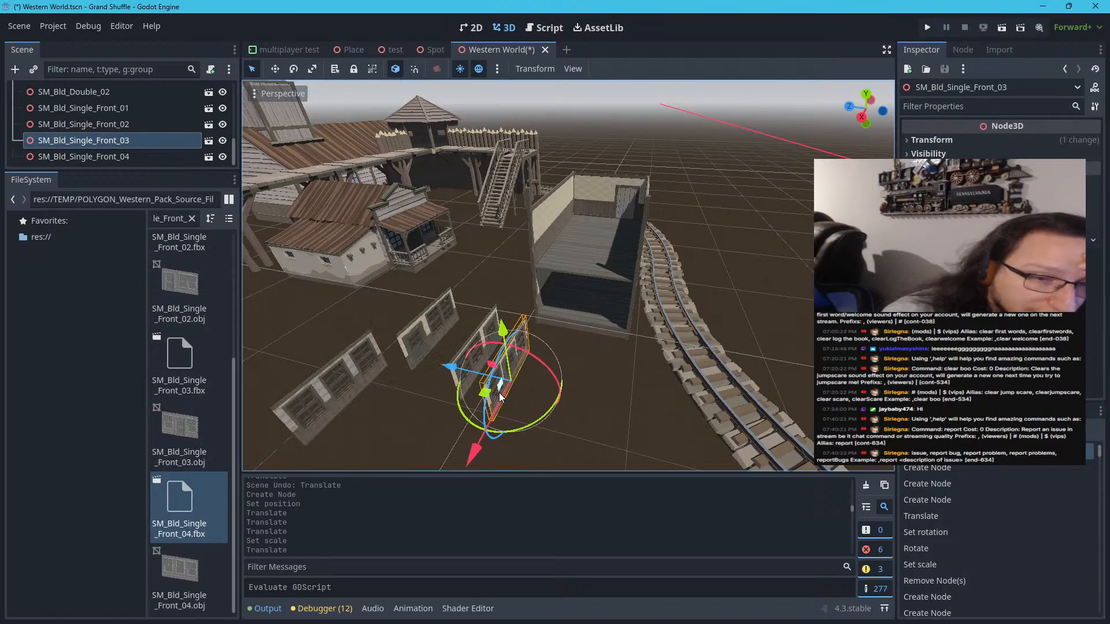
scroll(501, 398, "up", 3)
scroll(474, 391, "down", 3)
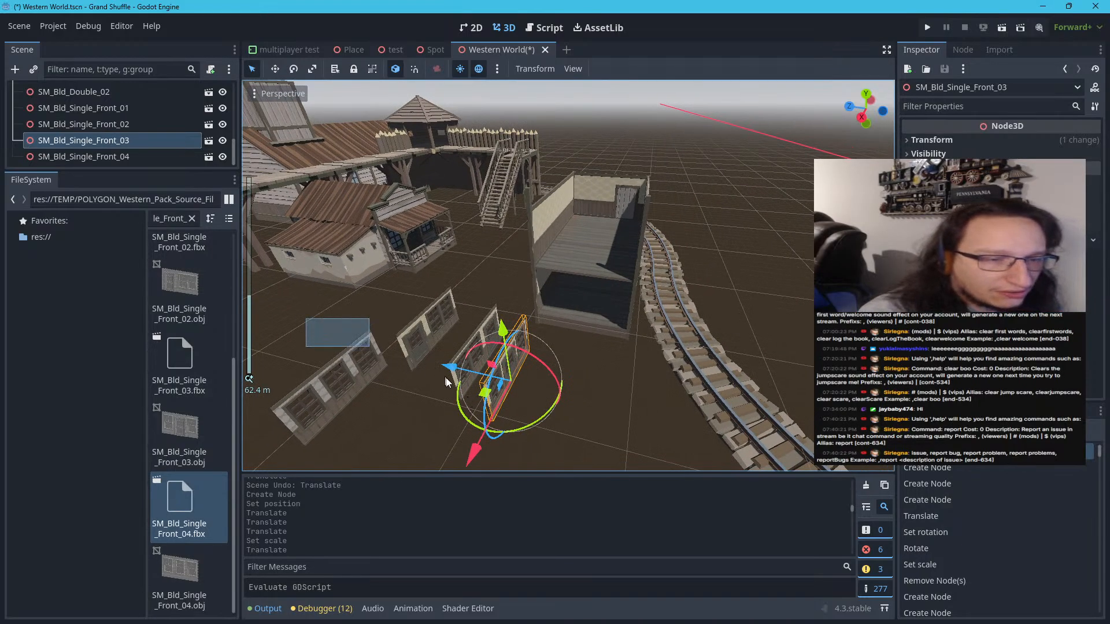
left_click_drag(445, 382, 518, 413)
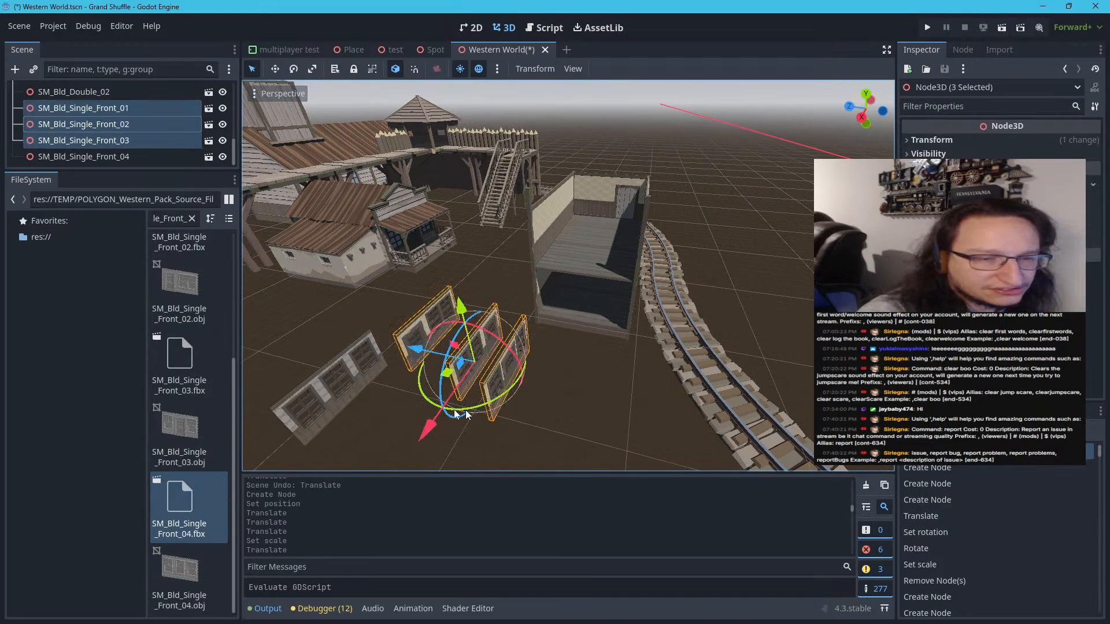
left_click(355, 382, "shift")
left_click(948, 143)
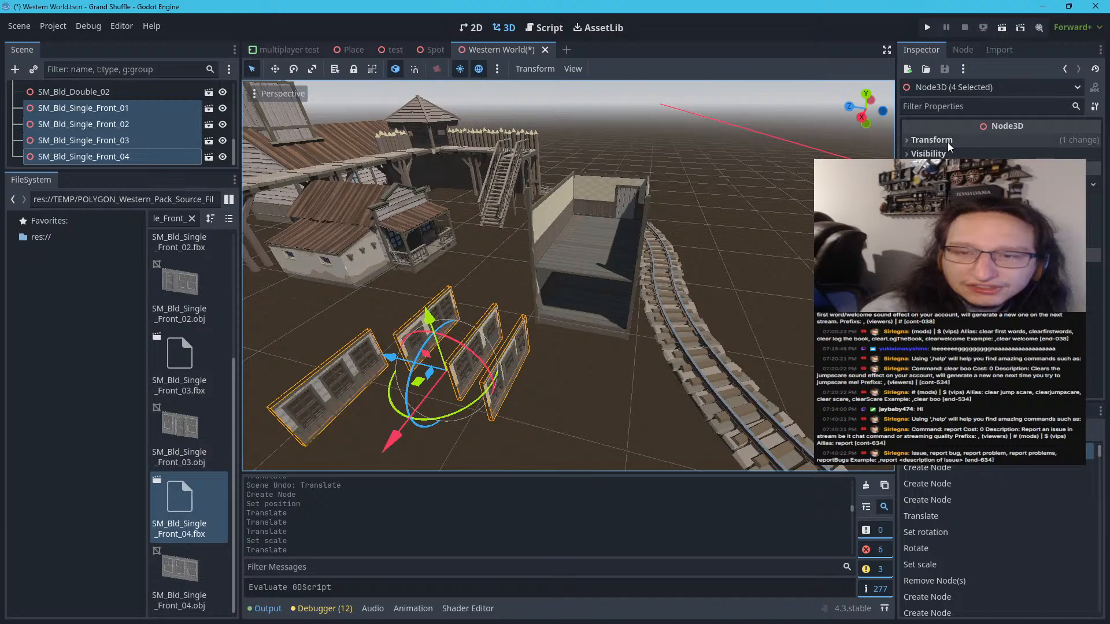
left_click(932, 245)
type("1")
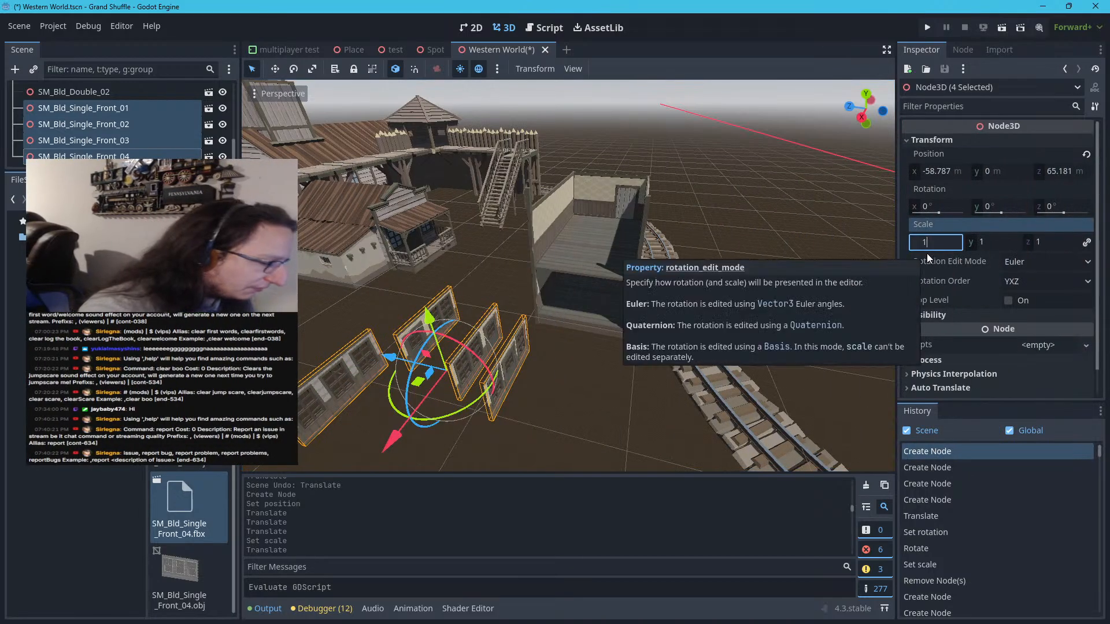
type(".4")
key("Return")
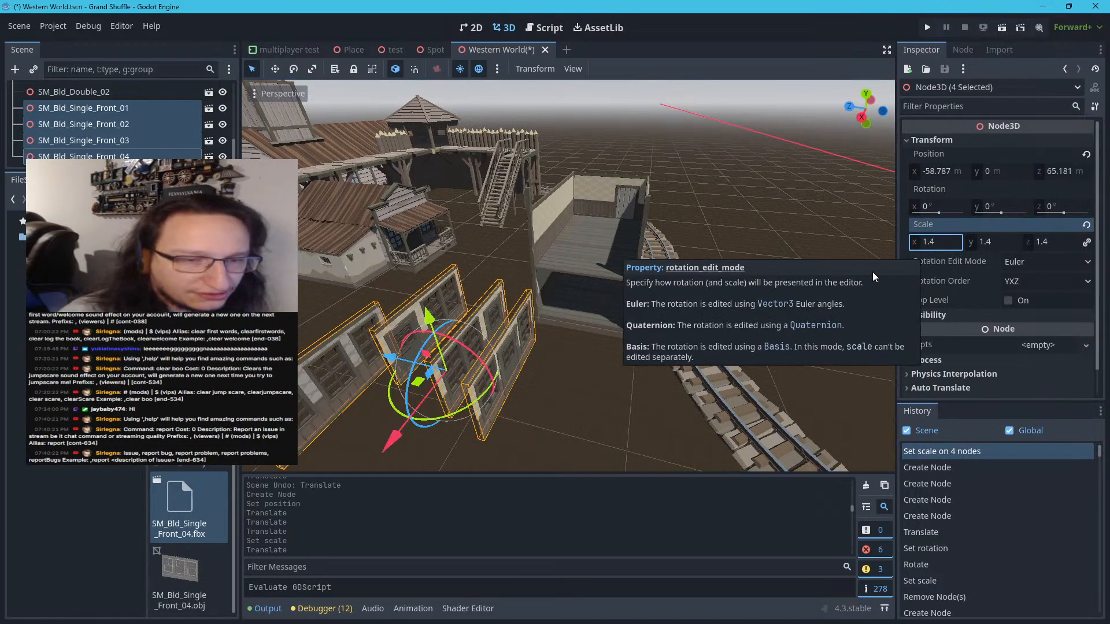
left_click(563, 402)
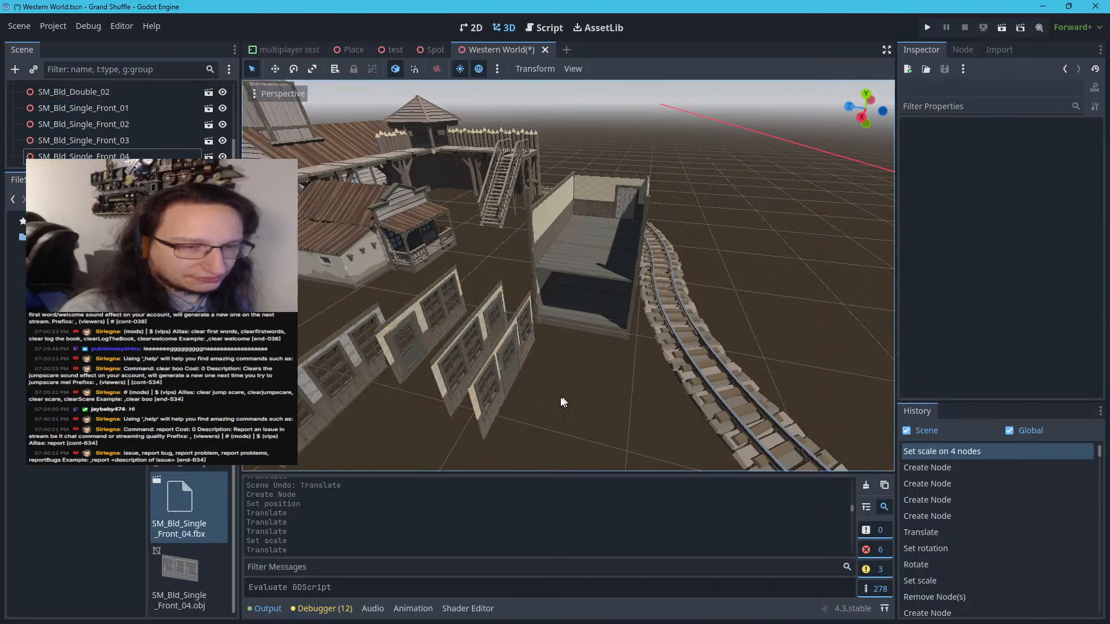
Move SM_Bld_Single_Front_03 to the open side of SM_Bld_Double_02 and rotate it to 90° about Y
scroll(542, 422, "up", 5)
right_click_drag(548, 394, 500, 448)
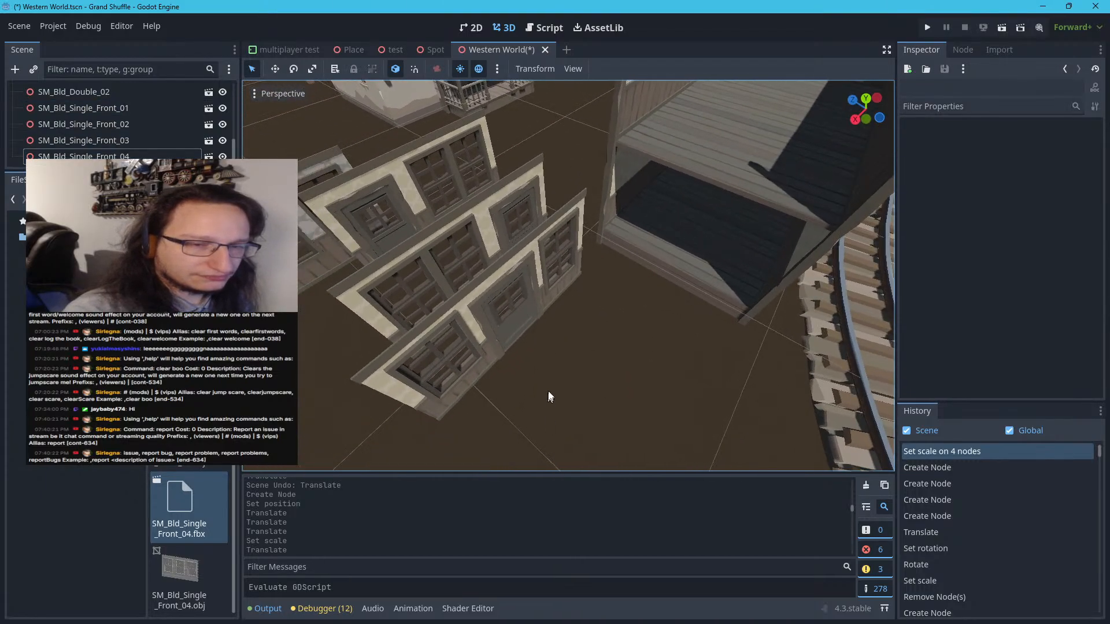
left_click(534, 300)
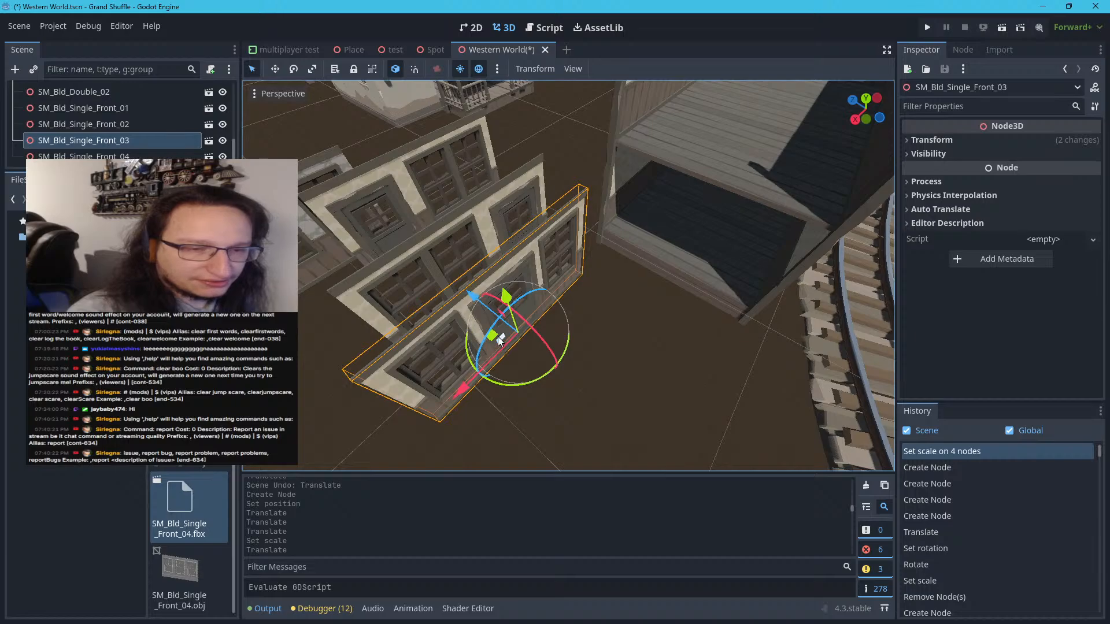
left_click_drag(490, 339, 651, 276)
left_click(932, 140)
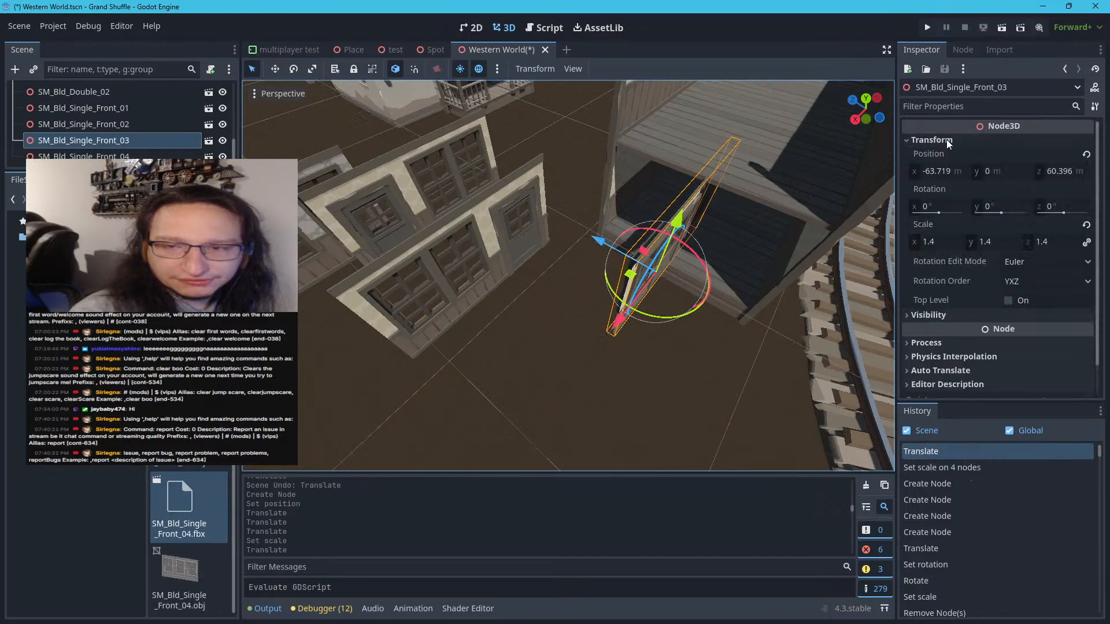
left_click(995, 207)
key("Return")
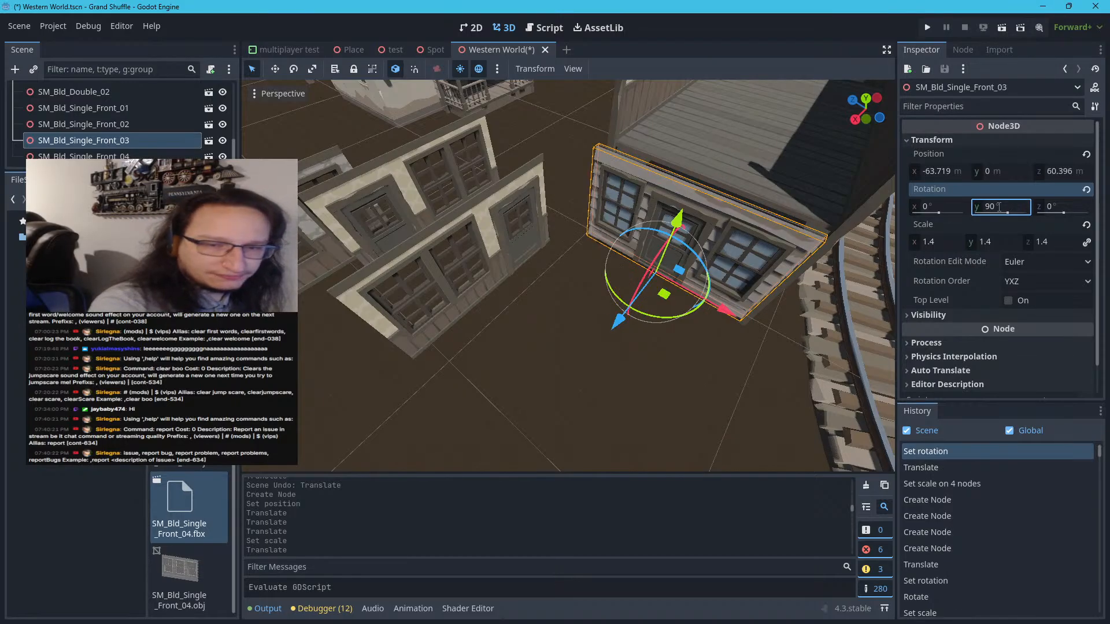
Fit SM_Bld_Single_Front_03 into the ground-floor opening of SM_Bld_Double_02, aligned between its corner posts
right_click_drag(695, 354, 728, 279)
key("w")
key("s")
key("s")
key("w")
key("s")
key("a")
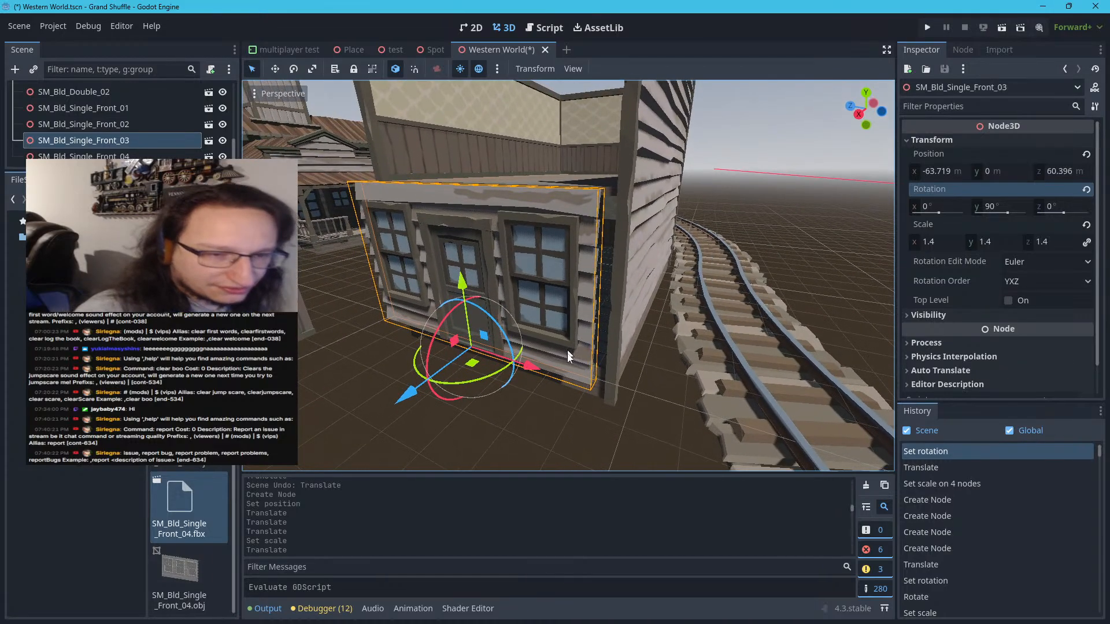
left_click_drag(535, 376, 550, 379)
left_click_drag(426, 399, 457, 392)
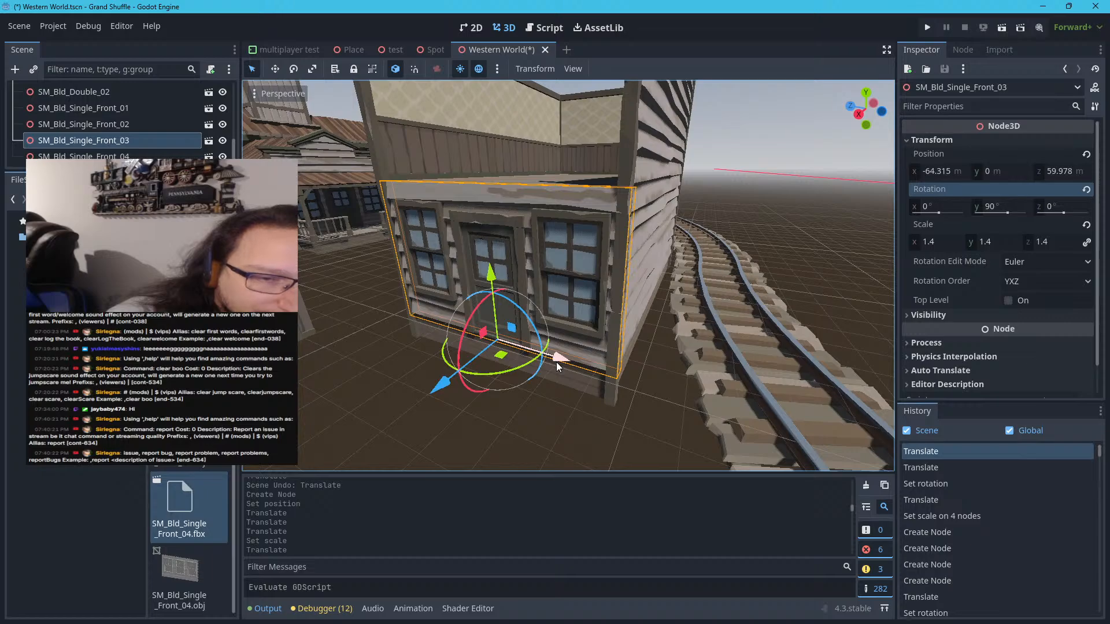
left_click_drag(556, 361, 553, 362)
left_click(608, 414)
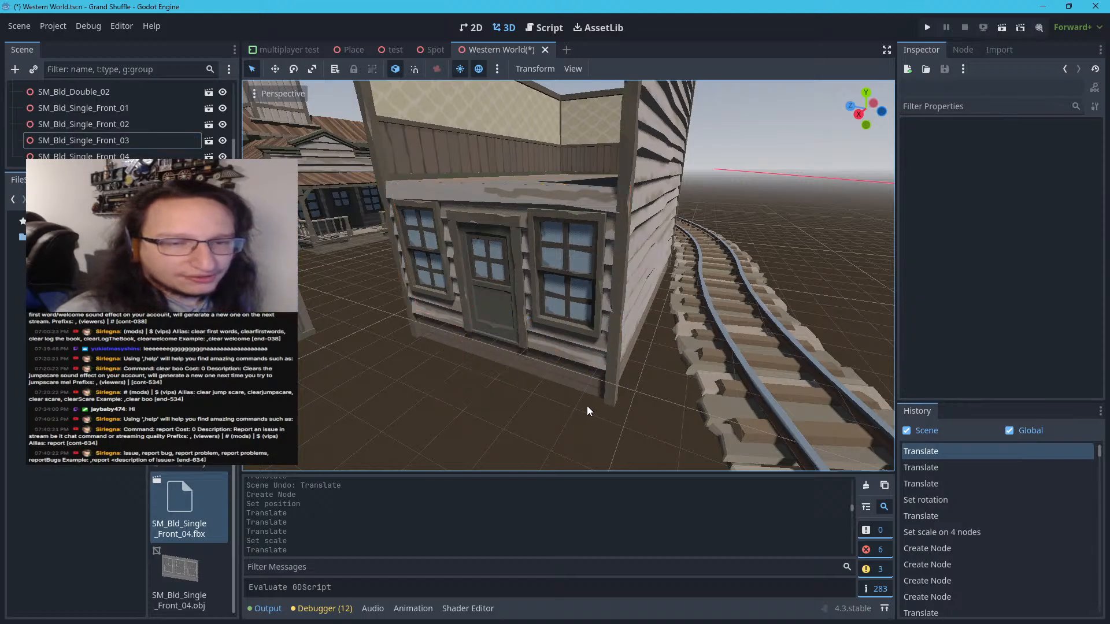
Examine how SM_Bld_Single_Front_03 fits the ground-floor opening of SM_Bld_Double_02 from close up and from a distance
key("w")
right_click_drag(609, 398, 578, 389)
key("d")
key("s")
key("w")
key("a")
key("a")
key("w")
key("s")
key("d")
key("w")
key("s")
key("s")
key("w")
key("s")
key("w")
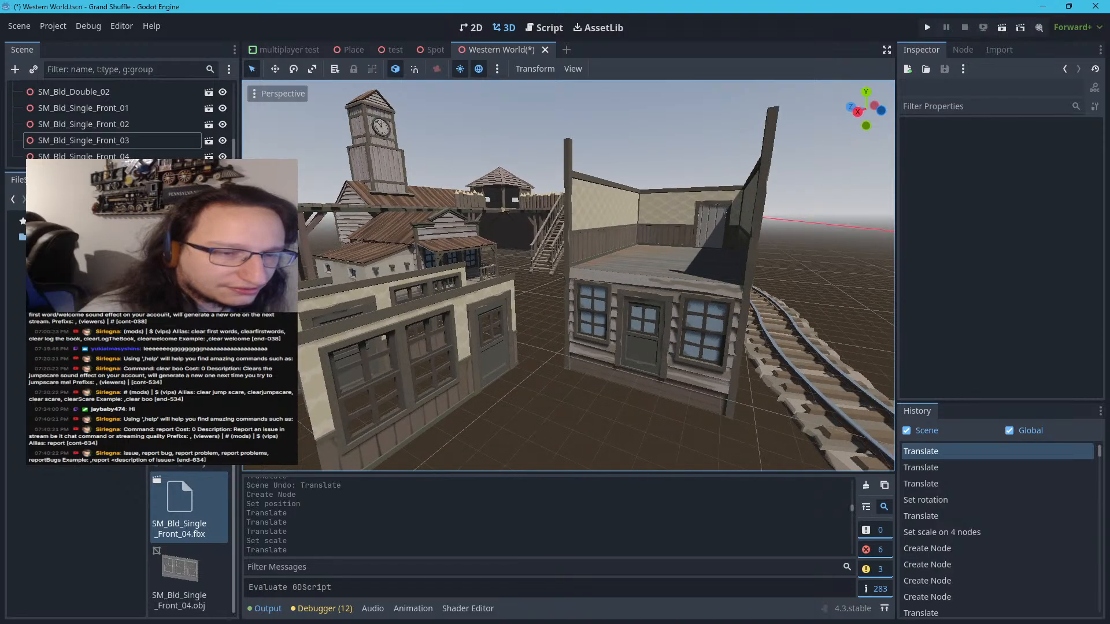
Turn SM_Bld_Single_Front_02 to face outward and set its Y rotation to exactly 90°
left_click(455, 356)
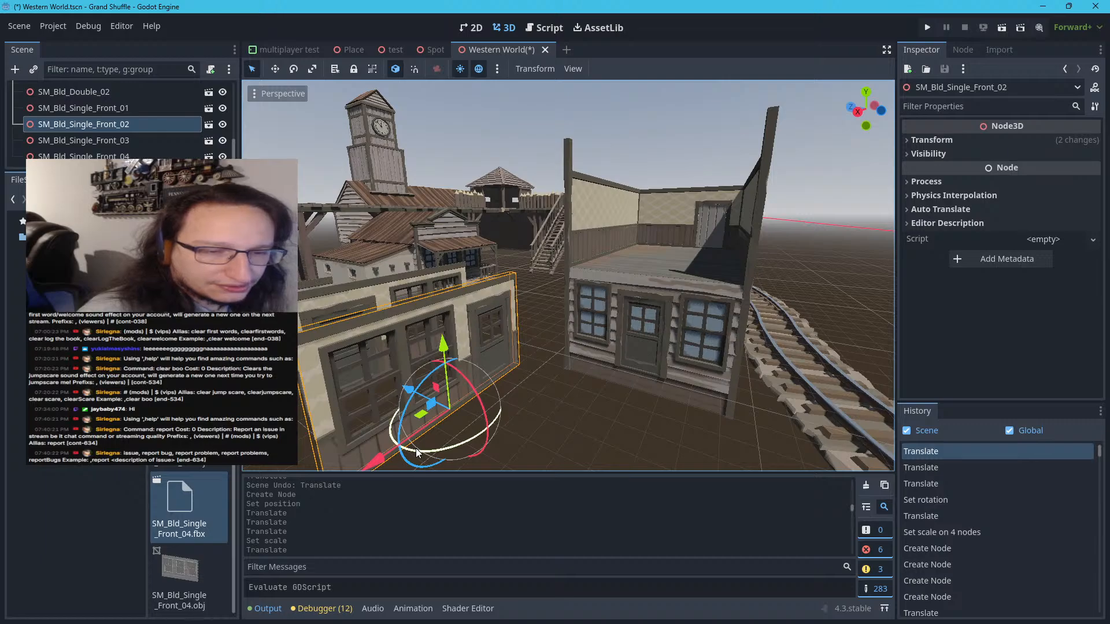
left_click_drag(417, 452, 506, 451)
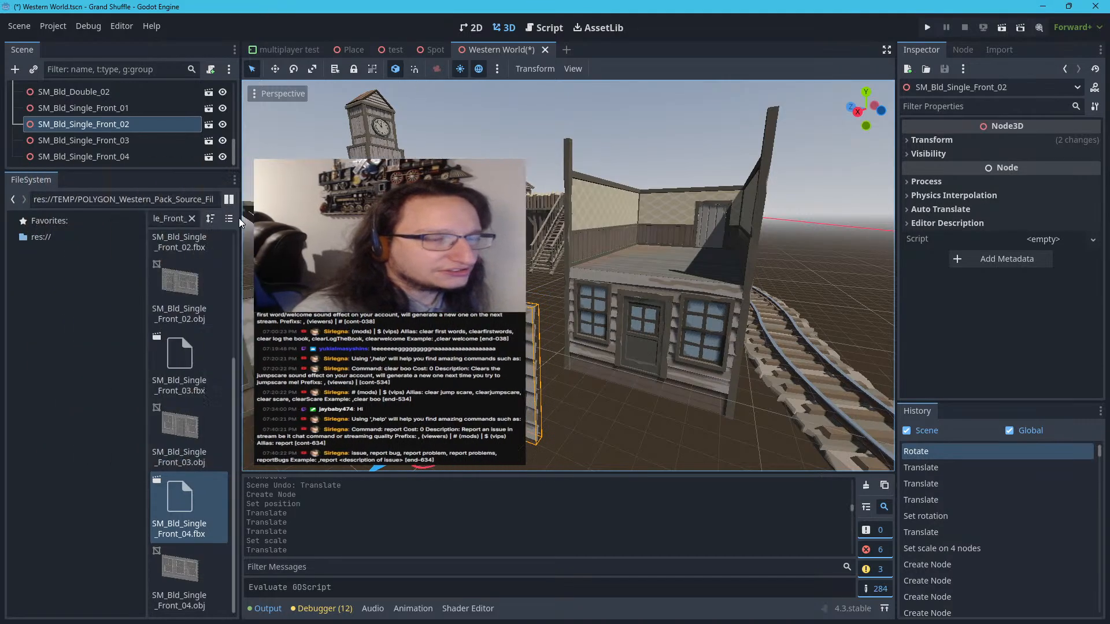
left_click(956, 140)
left_click(995, 208)
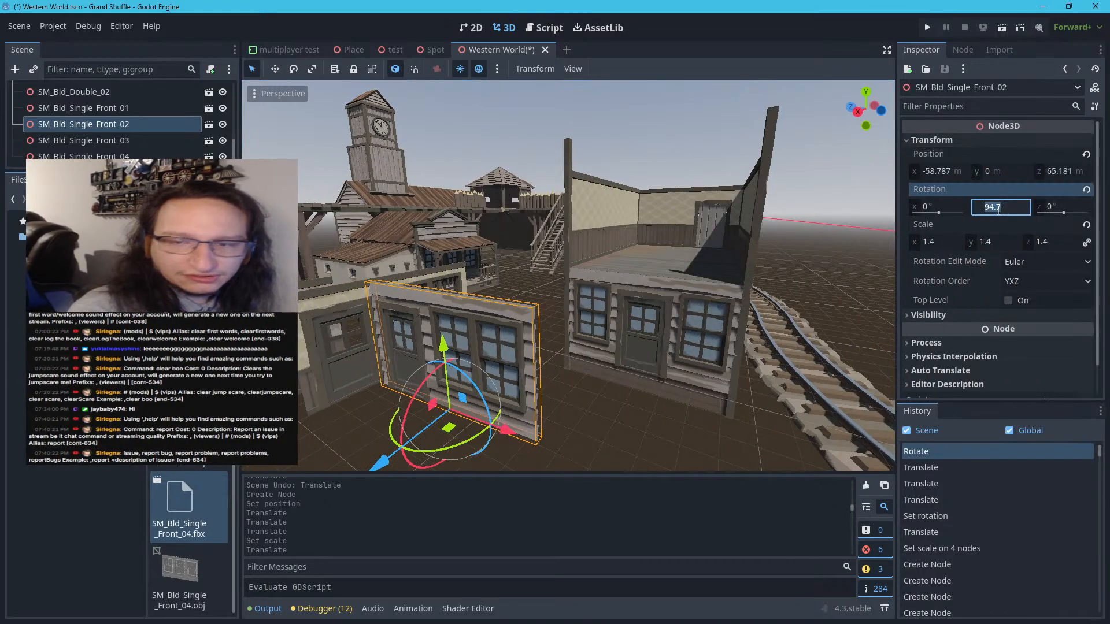
key("Return")
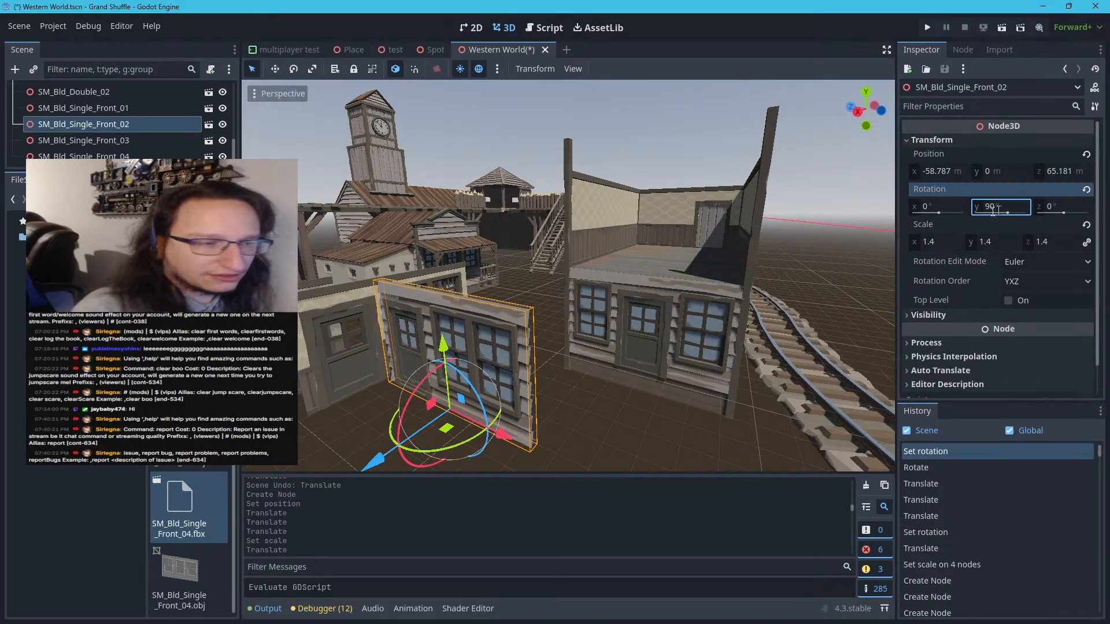
Copy the position of SM_Bld_Single_Front_03 and paste it onto SM_Bld_Single_Front_02 so the two walls coincide
right_click(932, 153)
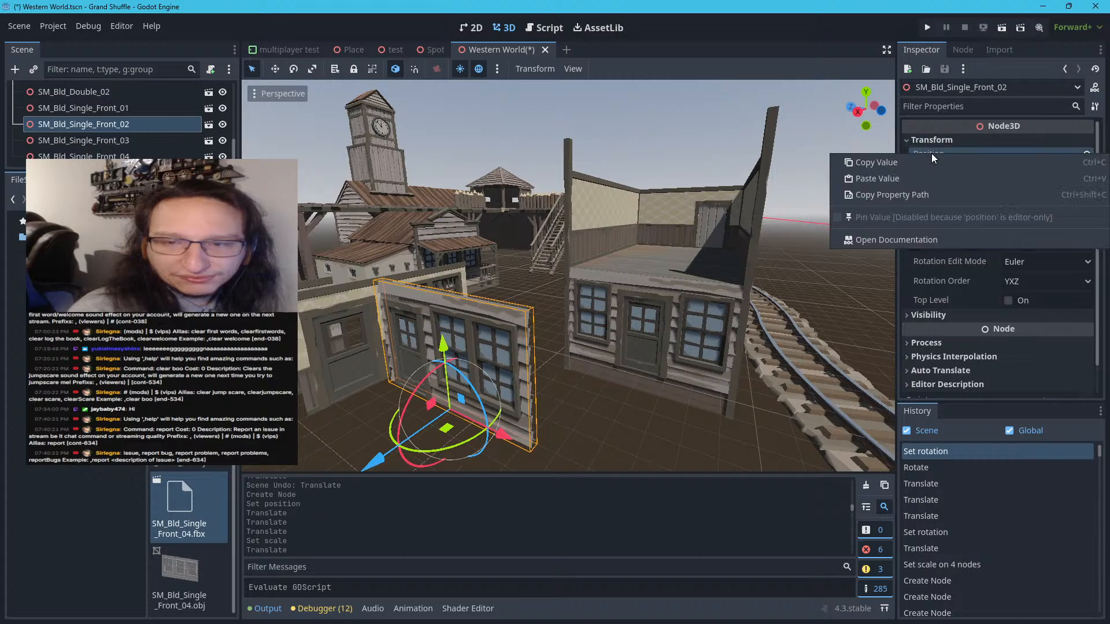
left_click(895, 165)
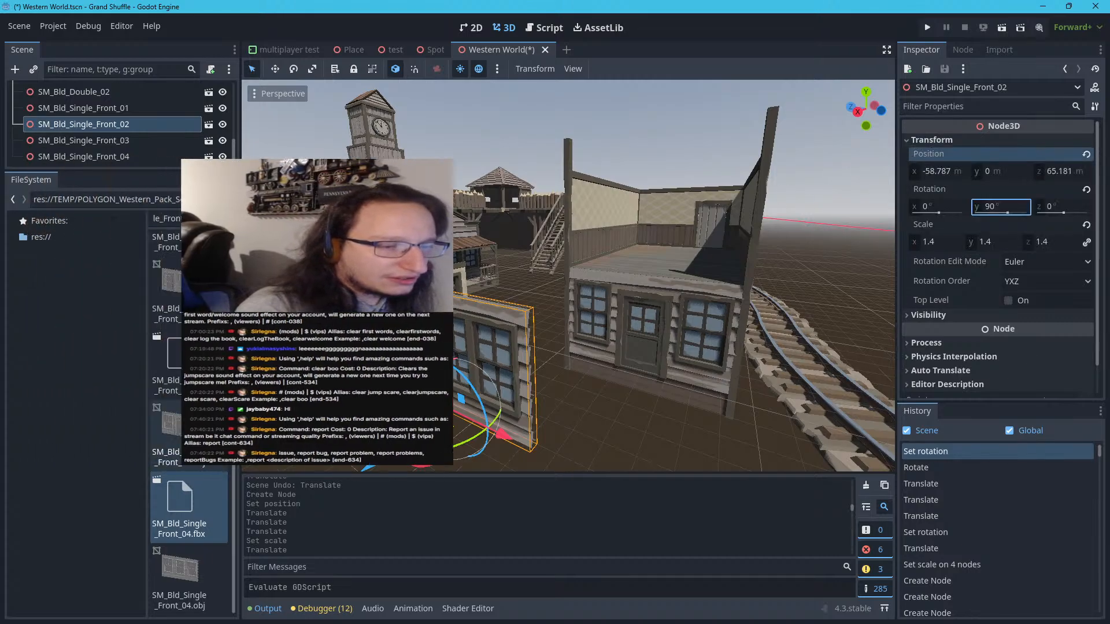
left_click(682, 353)
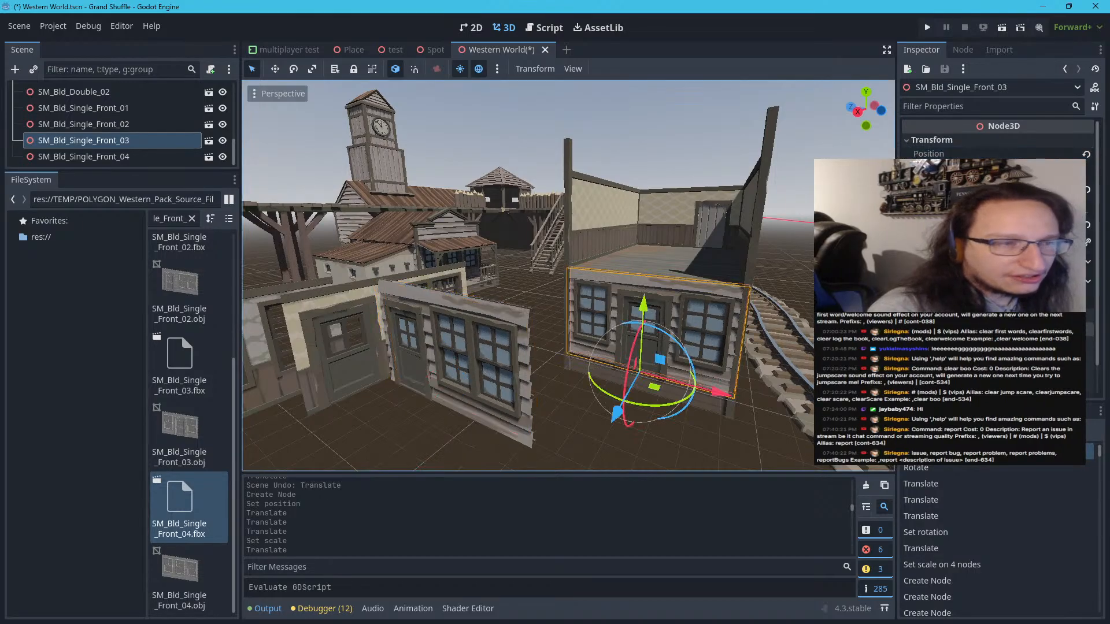
right_click(923, 155)
left_click(923, 166)
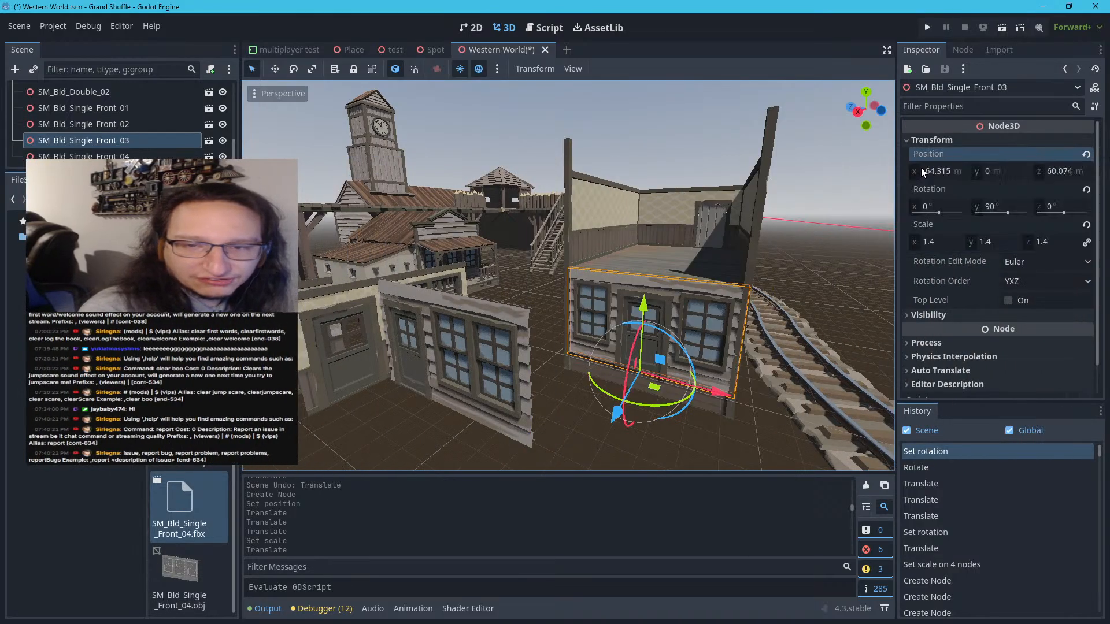
left_click(453, 350)
right_click(948, 156)
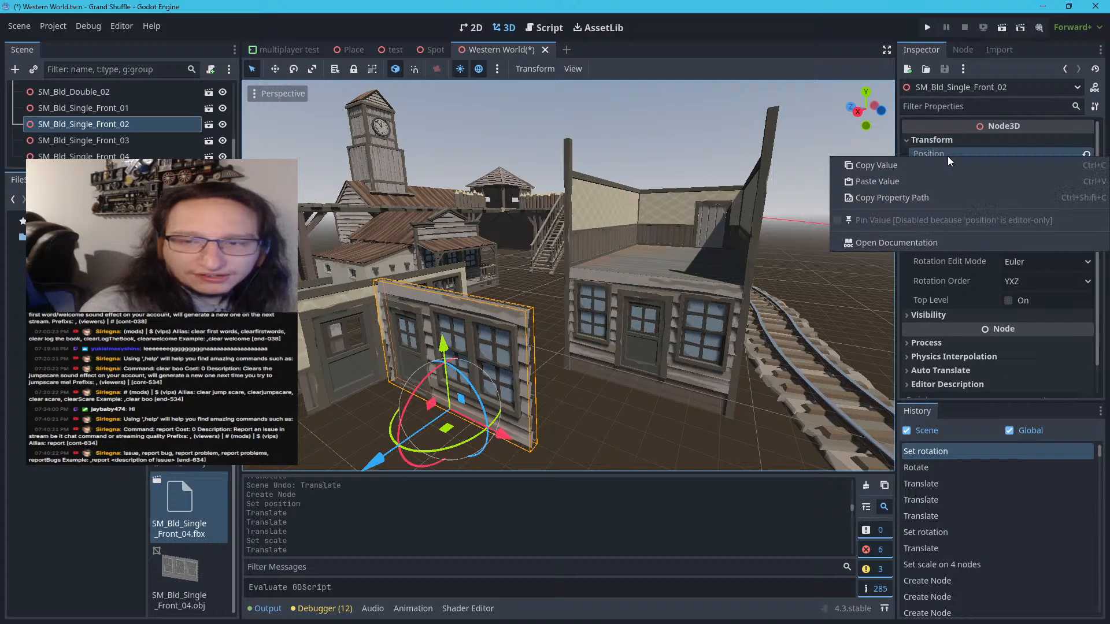
left_click(926, 184)
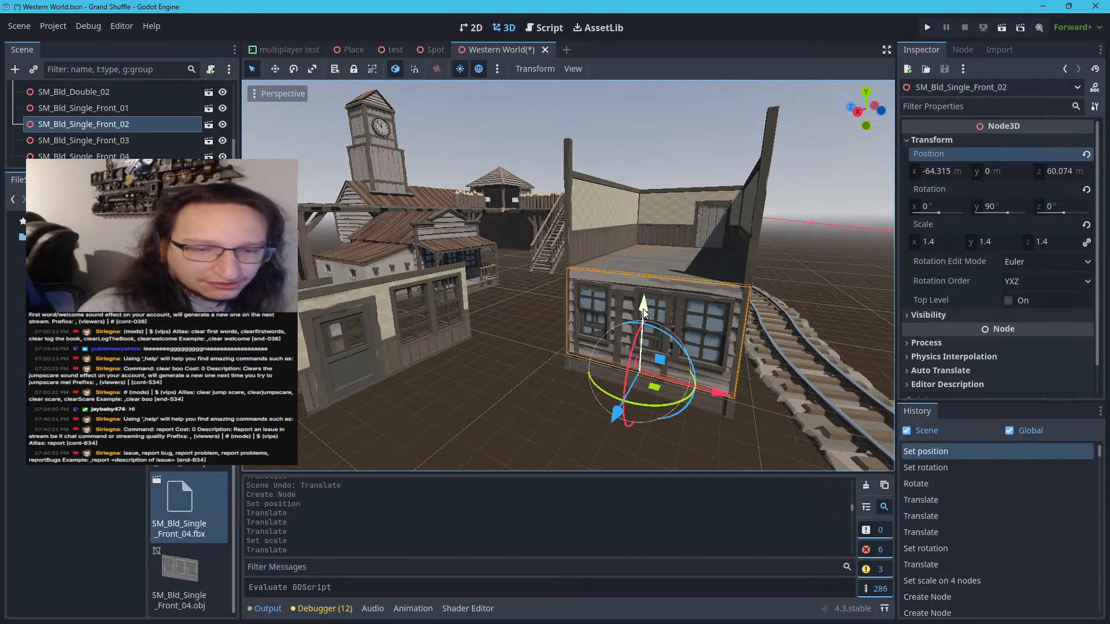
Raise SM_Bld_Single_Front_02 straight up to the upper storey above SM_Bld_Single_Front_03, at about 4.38 m in Y
left_click_drag(643, 309, 656, 206)
scroll(673, 269, "up", 8)
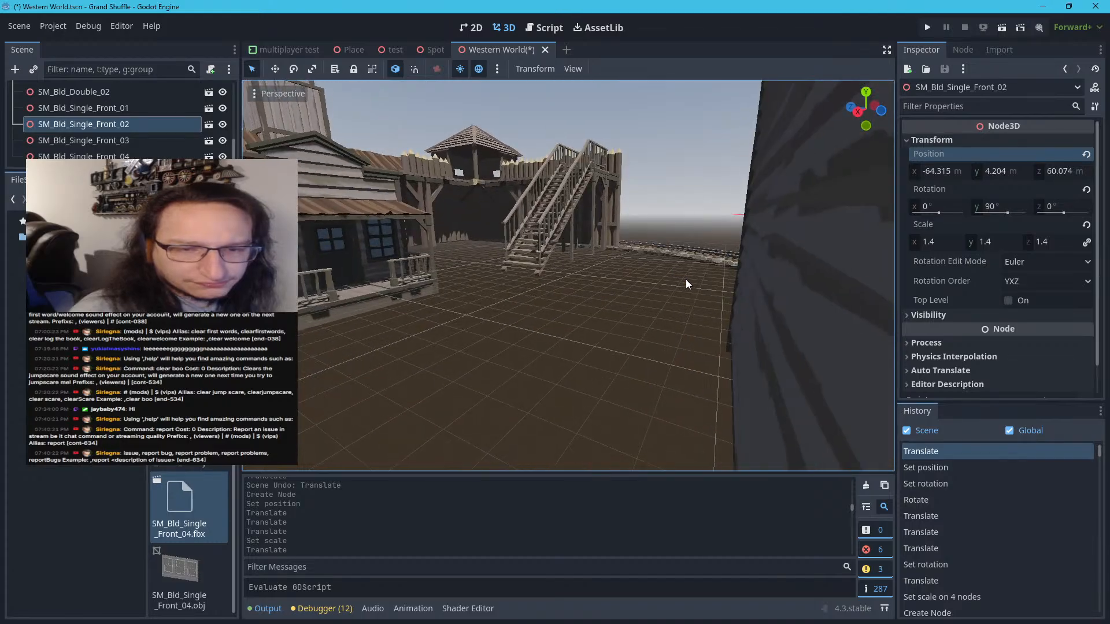
scroll(688, 280, "down", 8)
scroll(709, 277, "up", 6)
mouse_move(709, 278)
right_mouse_down()
mouse_move(824, 263)
mouse_move(723, 283)
mouse_move(710, 264)
right_mouse_up()
key("w")
key("s")
left_click_drag(705, 237, 704, 219)
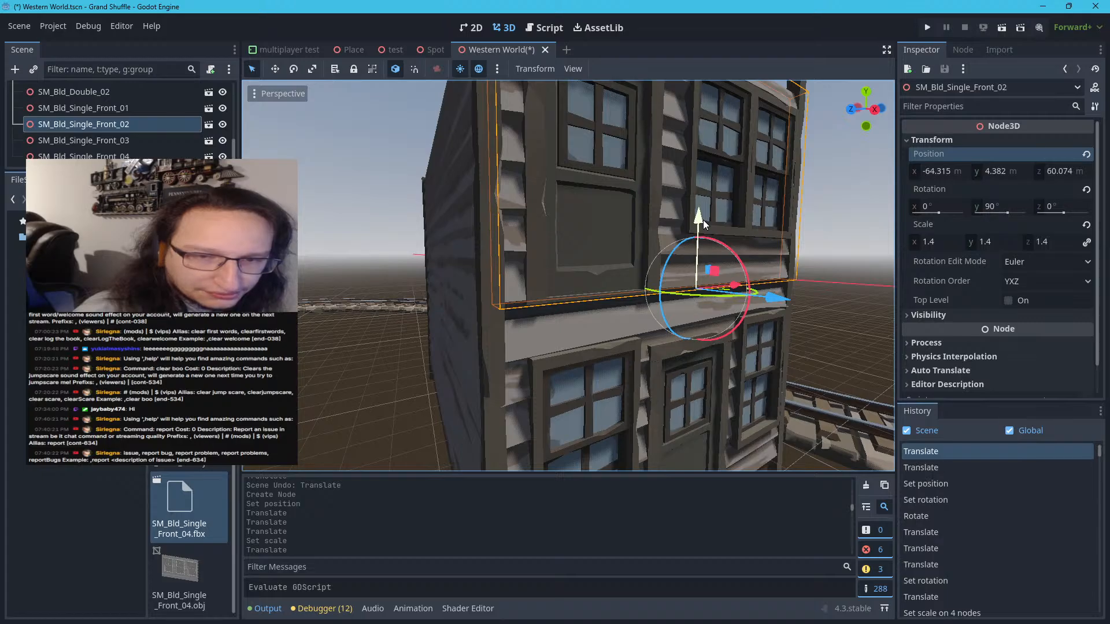
key("s")
mouse_move(703, 220)
right_mouse_down()
mouse_move(541, 223)
mouse_move(536, 145)
mouse_move(532, 267)
mouse_move(530, 246)
mouse_move(303, 249)
mouse_move(715, 220)
mouse_move(703, 220)
right_mouse_up()
Check SM_Bld_Single_Front_02 from inside the upper storey, lower it to about 4.26 m in Y, and deselect it
key("d")
key("w")
key("d")
key("w")
key("s")
key("w")
key("s")
key("d")
key("w")
key("d")
key("w")
key("d")
key("s")
key("a")
key("w")
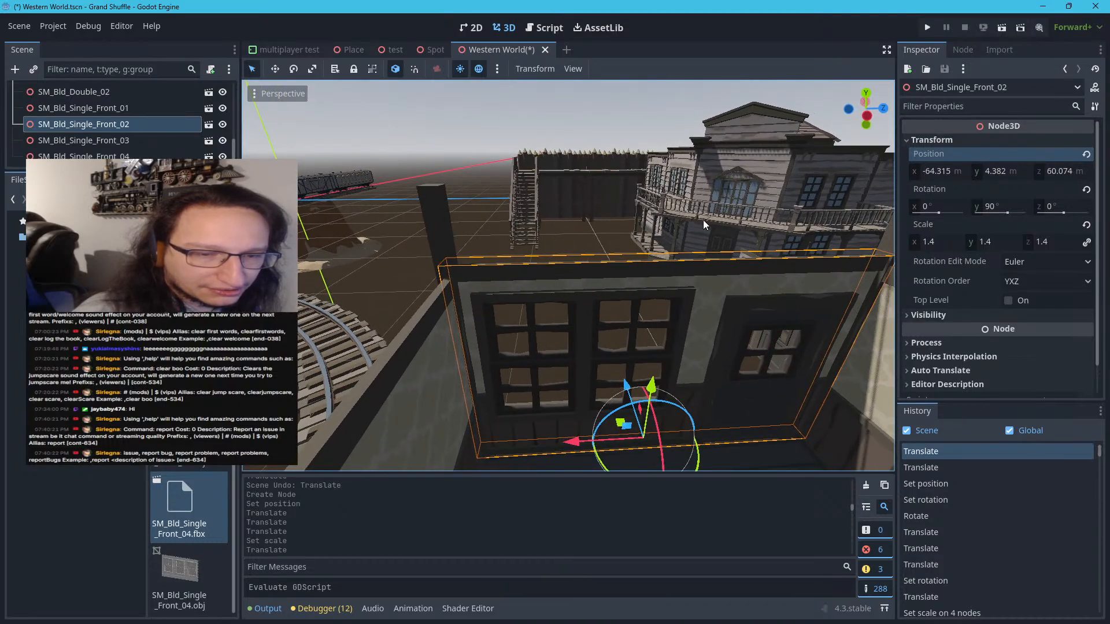
left_click_drag(652, 390, 654, 396)
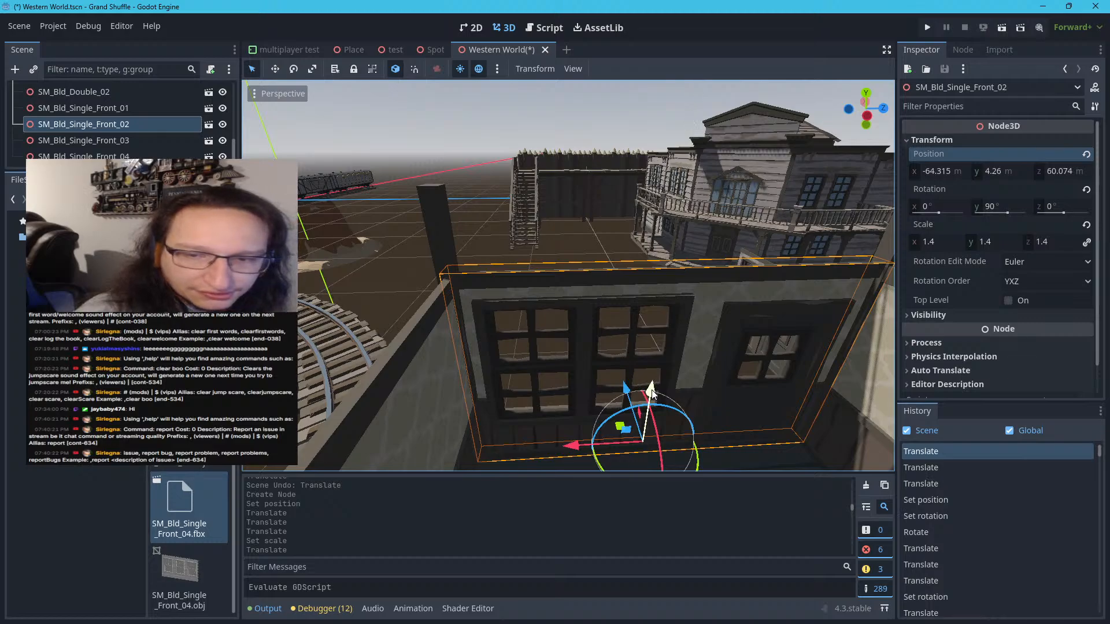
left_click_drag(651, 393, 655, 395)
key("w")
right_click_drag(654, 396, 728, 404)
left_click(578, 370)
Delete the unused front walls SM_Bld_Single_Front_04 and SM_Bld_Single_Front_01 from the open ground
right_click_drag(578, 370, 677, 344)
key("w")
key("w")
key("s")
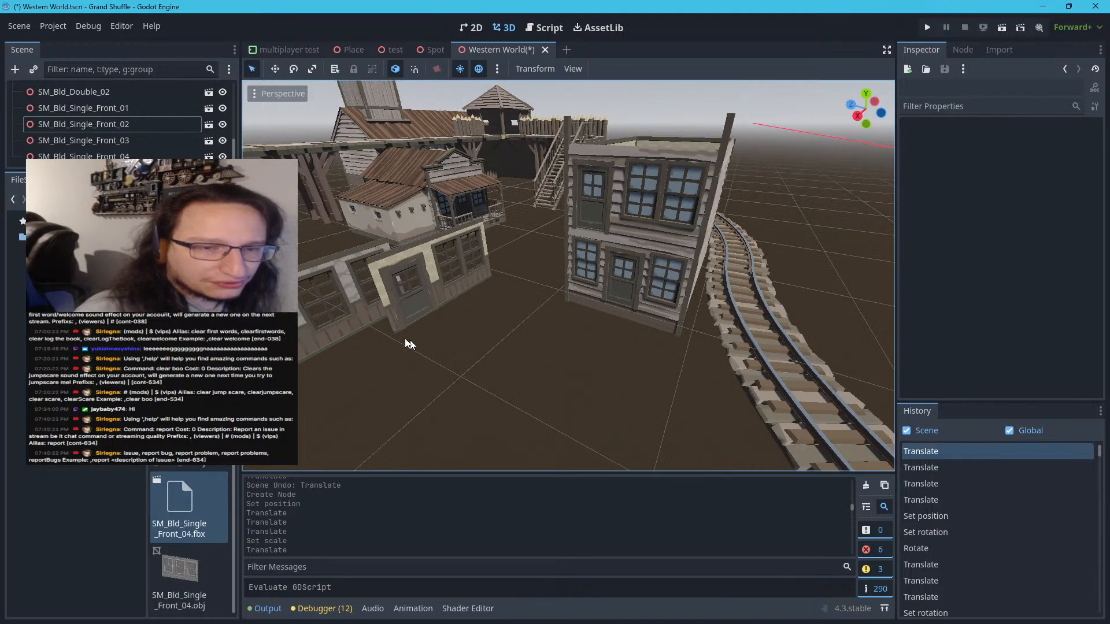
left_click(348, 294)
key("Delete")
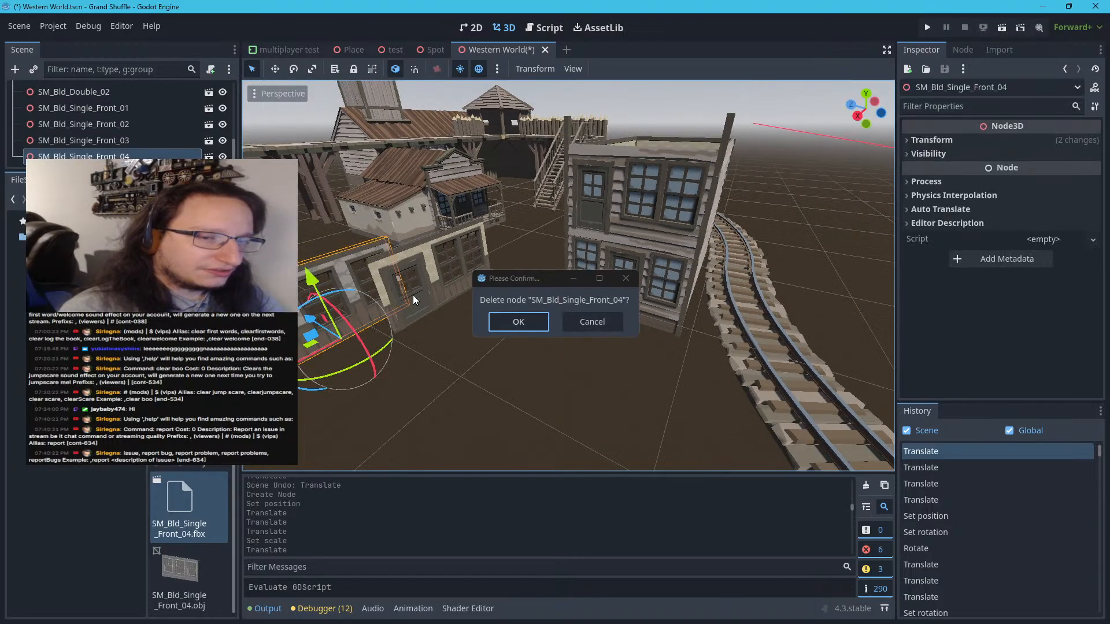
left_click(520, 324)
left_click(449, 301)
key("Delete")
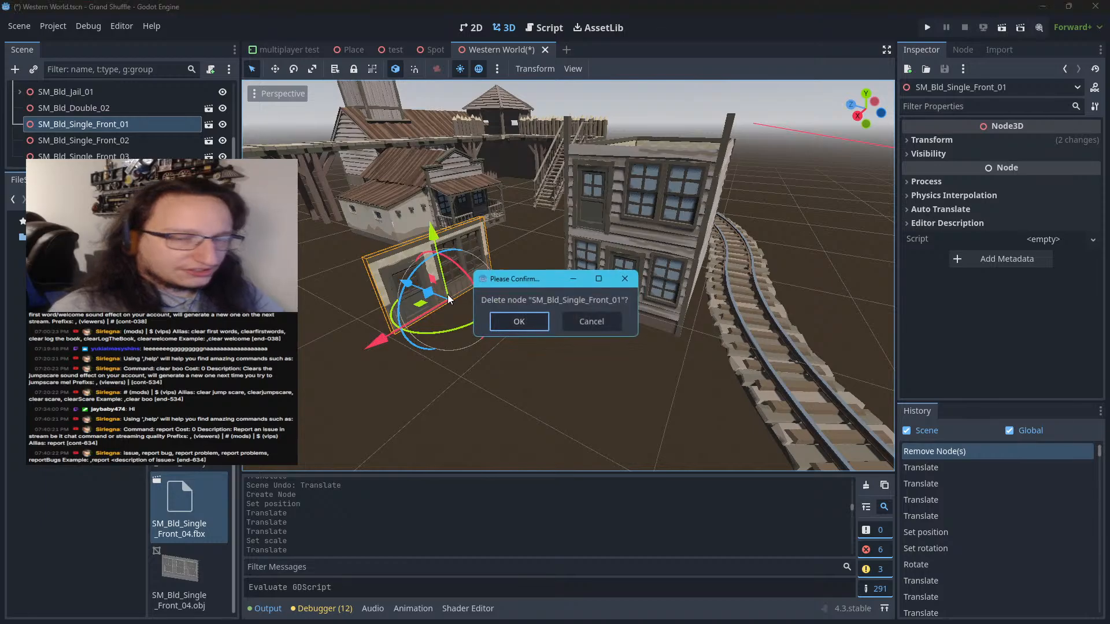
left_click(544, 324)
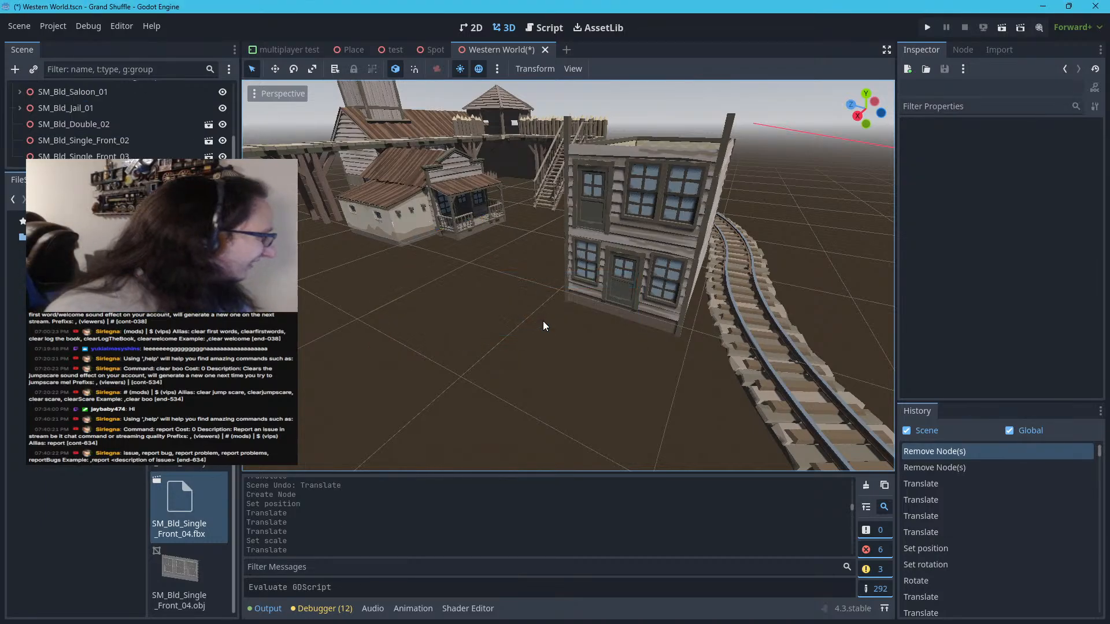
Review the overall town layout and the assembled two-storey front of SM_Bld_Double_02 beside the railway track
scroll(543, 323, "down", 10)
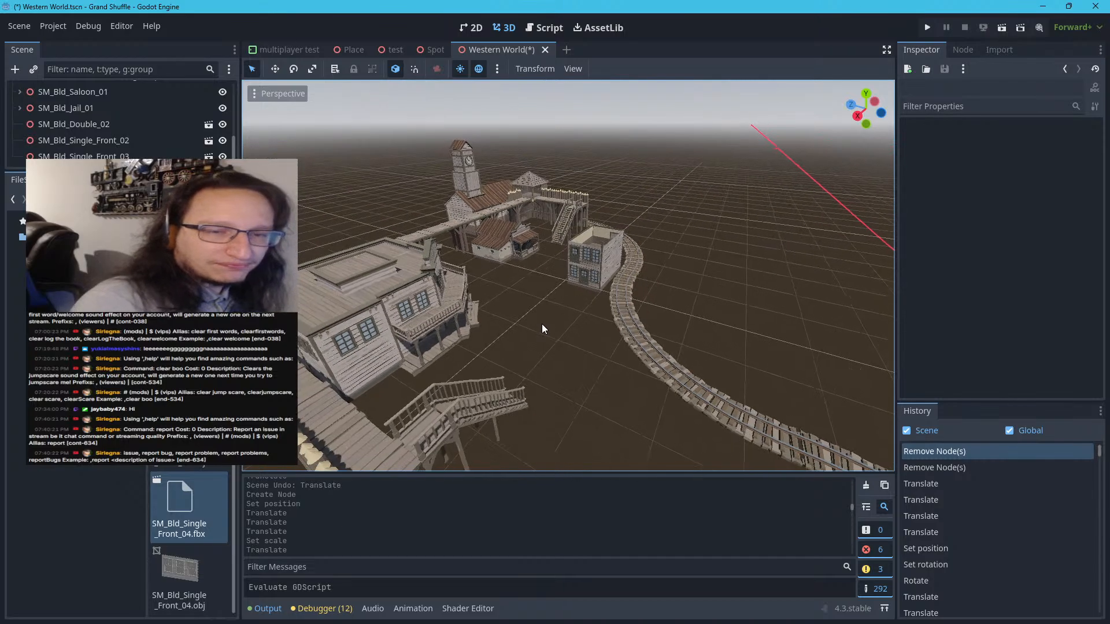
right_click_drag(543, 324, 646, 266)
scroll(542, 331, "down", 5)
key("a")
key("a")
key("s")
key("w")
key("d")
key("w")
key("w")
key("s")
key("a")
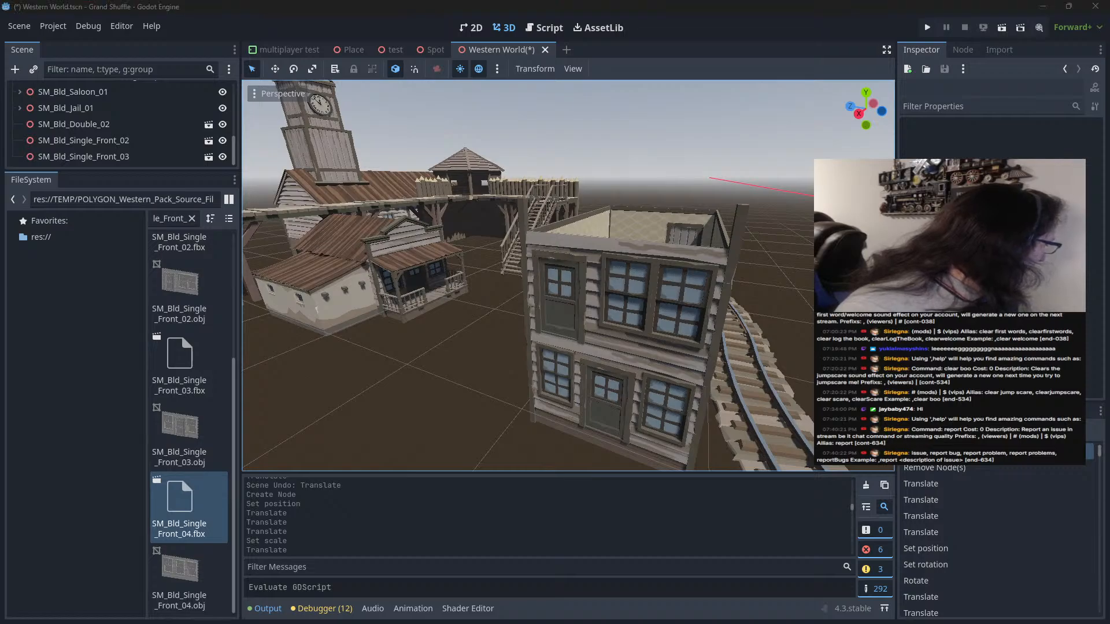
Switch to Synty Search, browse the POLYGON Western Pack for a balcony piece, and copy the name SM_Bld_Single_Balcony_02
key("alt+Tab")
scroll(381, 355, "up", 14)
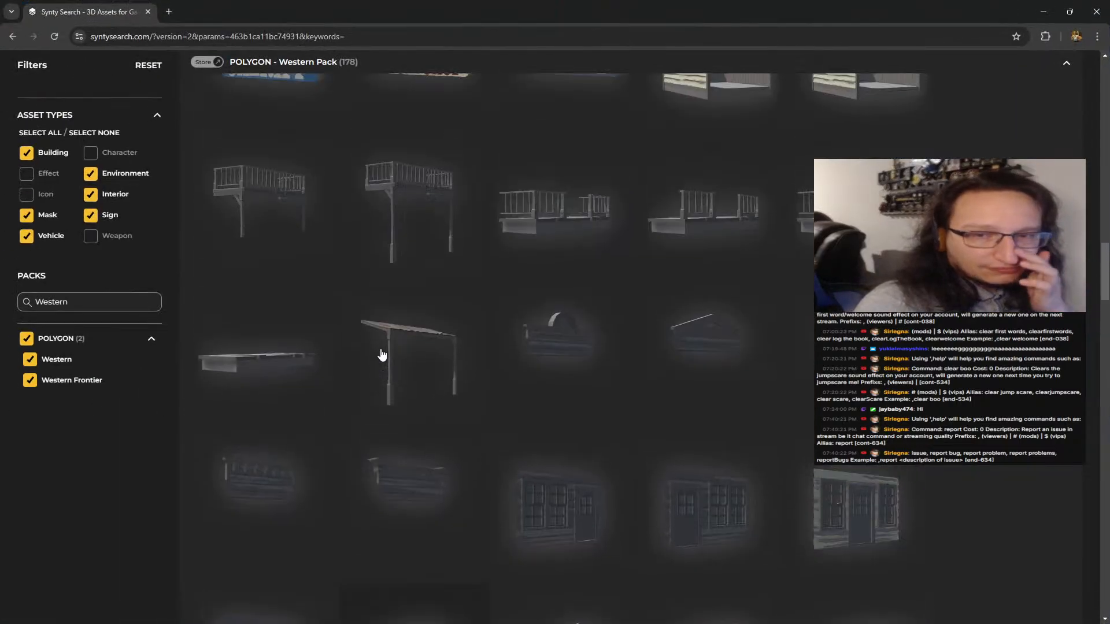
scroll(382, 354, "up", 4)
scroll(780, 362, "up", 15)
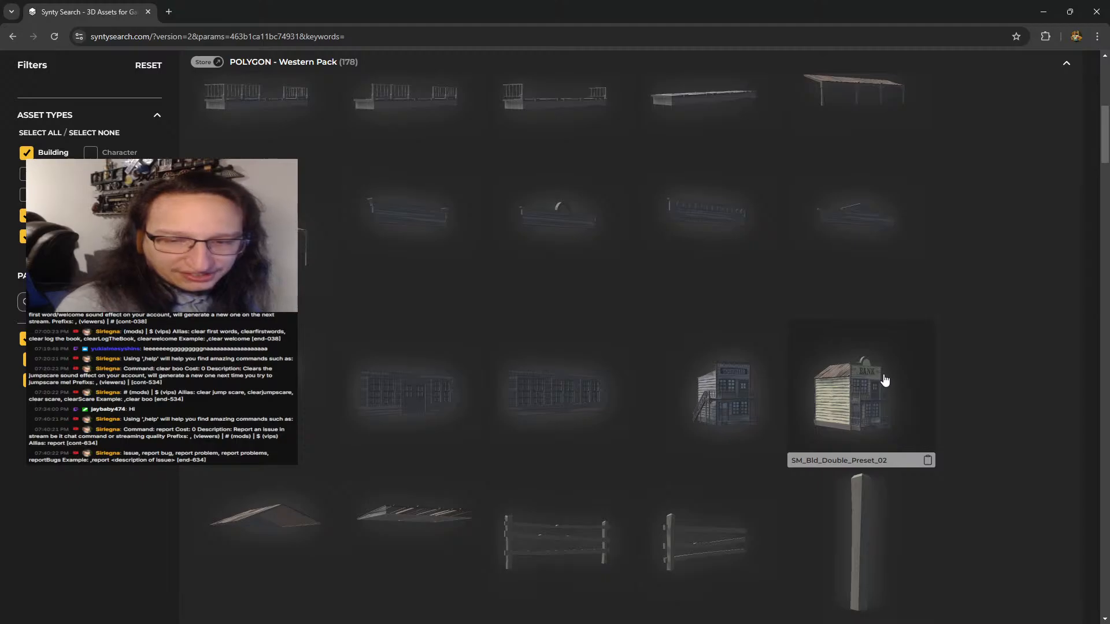
scroll(746, 329, "down", 4)
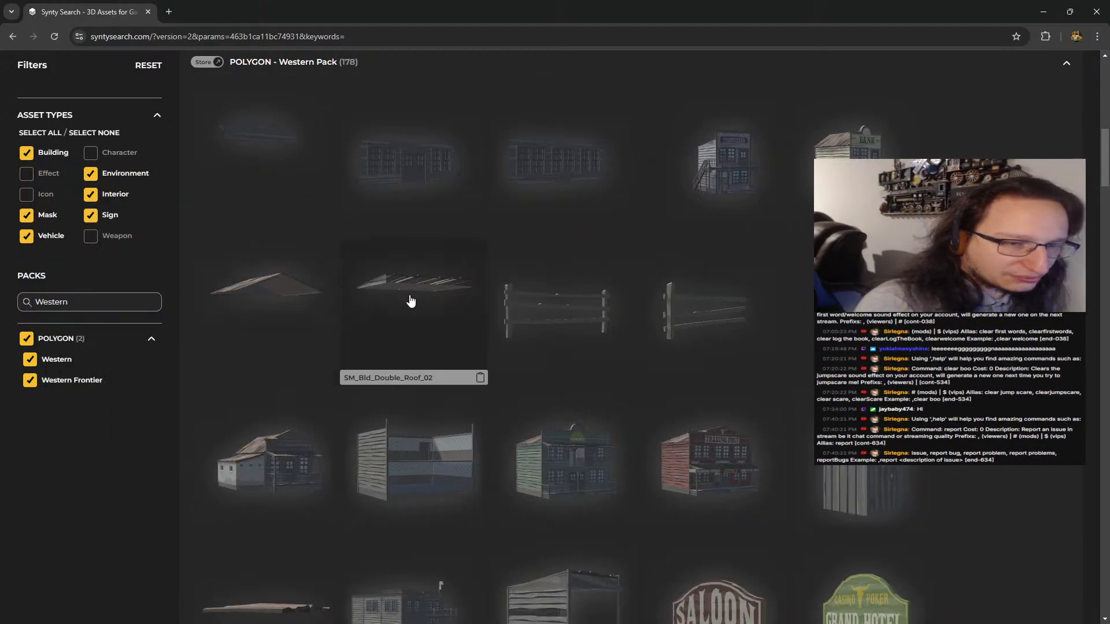
scroll(411, 301, "down", 2)
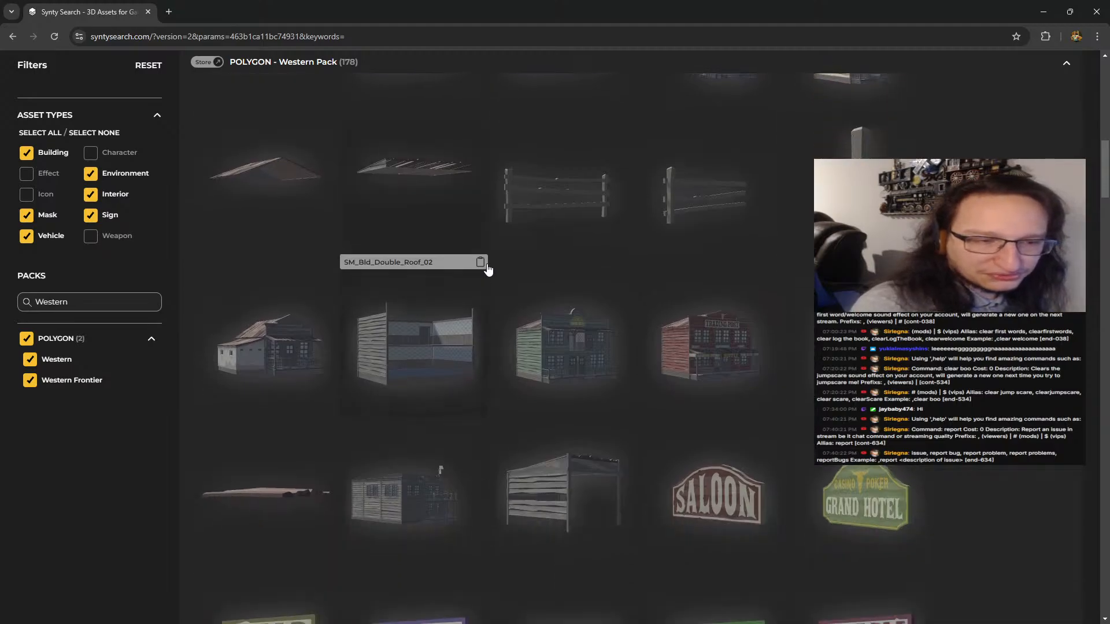
scroll(576, 289, "down", 2)
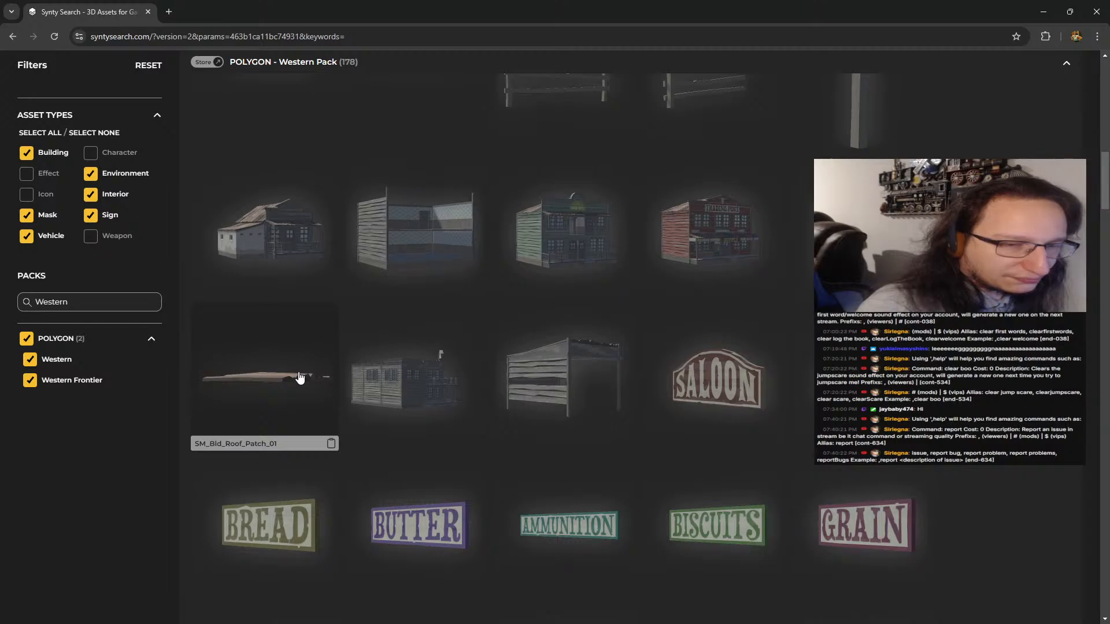
scroll(648, 379, "down", 6)
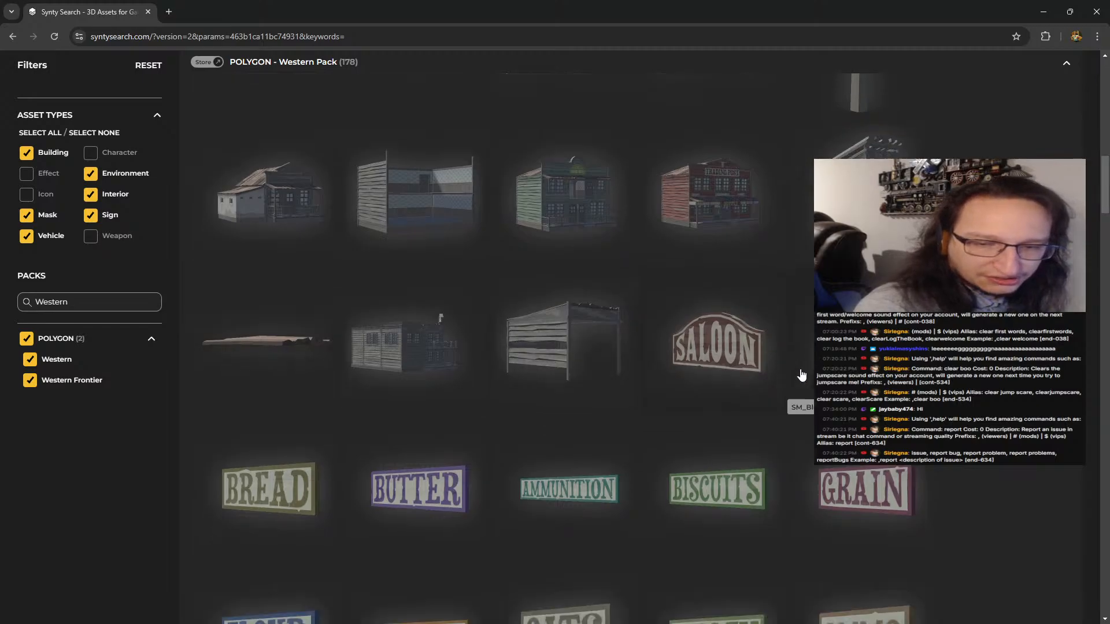
scroll(745, 330, "down", 5)
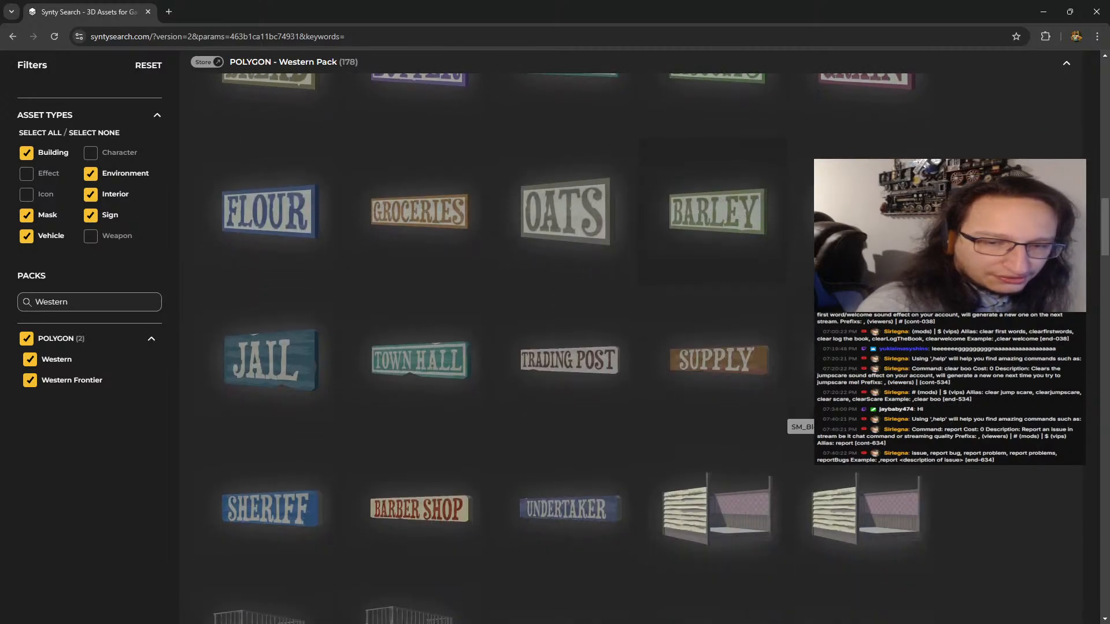
scroll(673, 361, "down", 3)
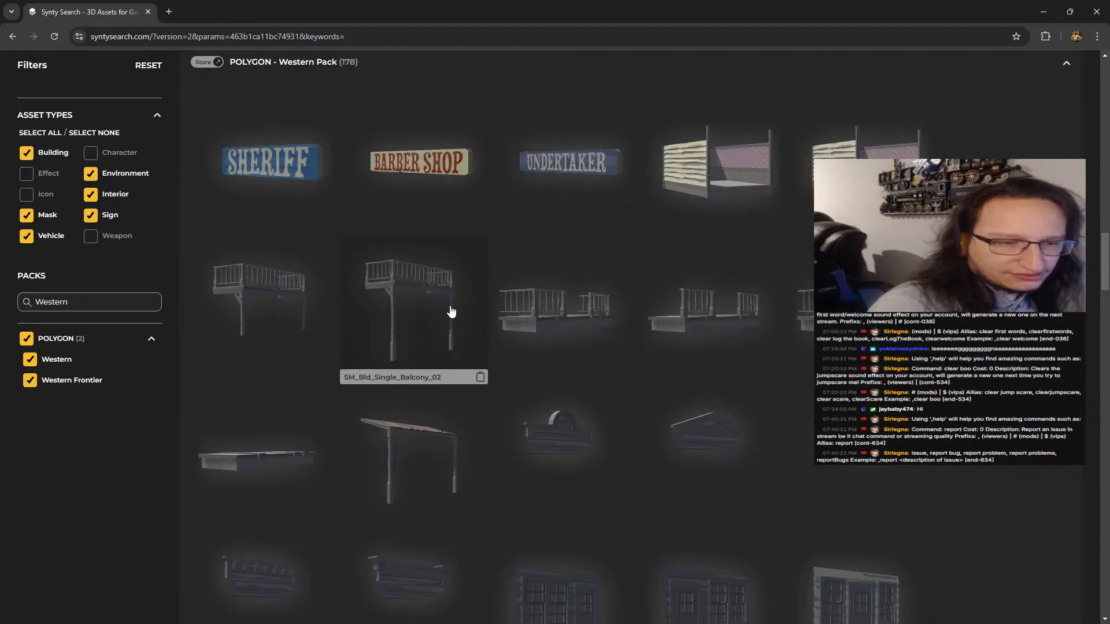
scroll(467, 324, "up", 20)
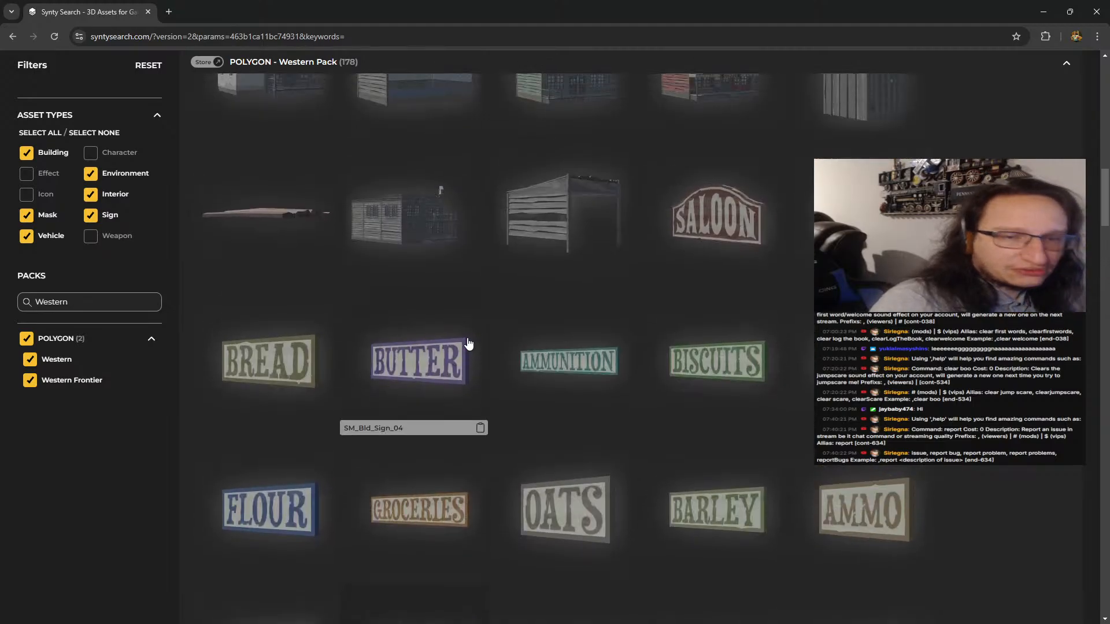
scroll(467, 346, "up", 5)
scroll(848, 415, "down", 3)
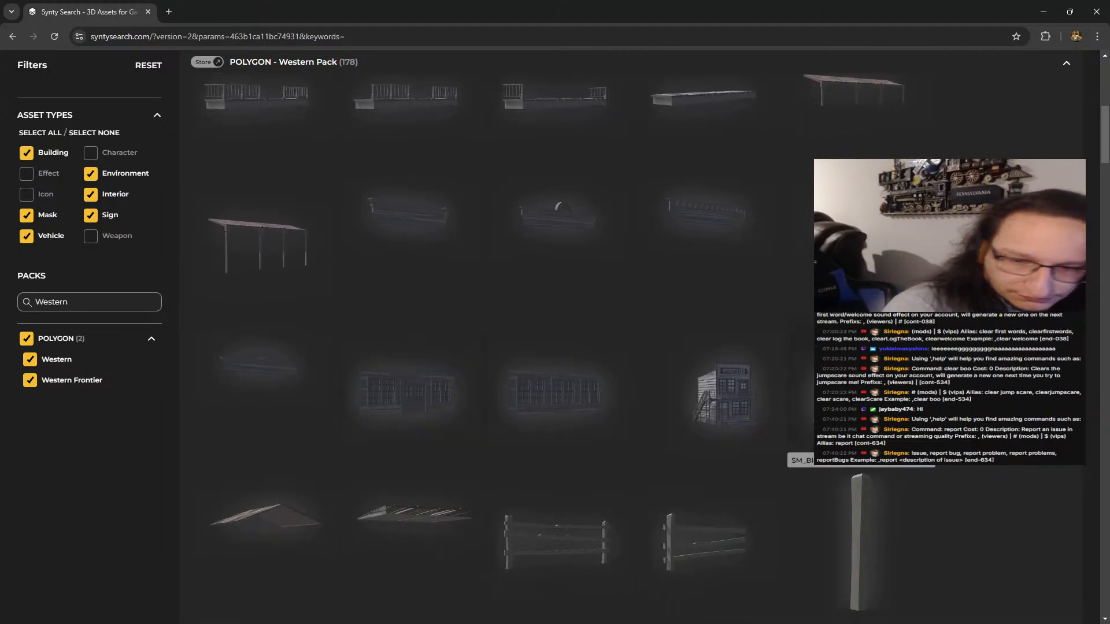
scroll(848, 415, "down", 10)
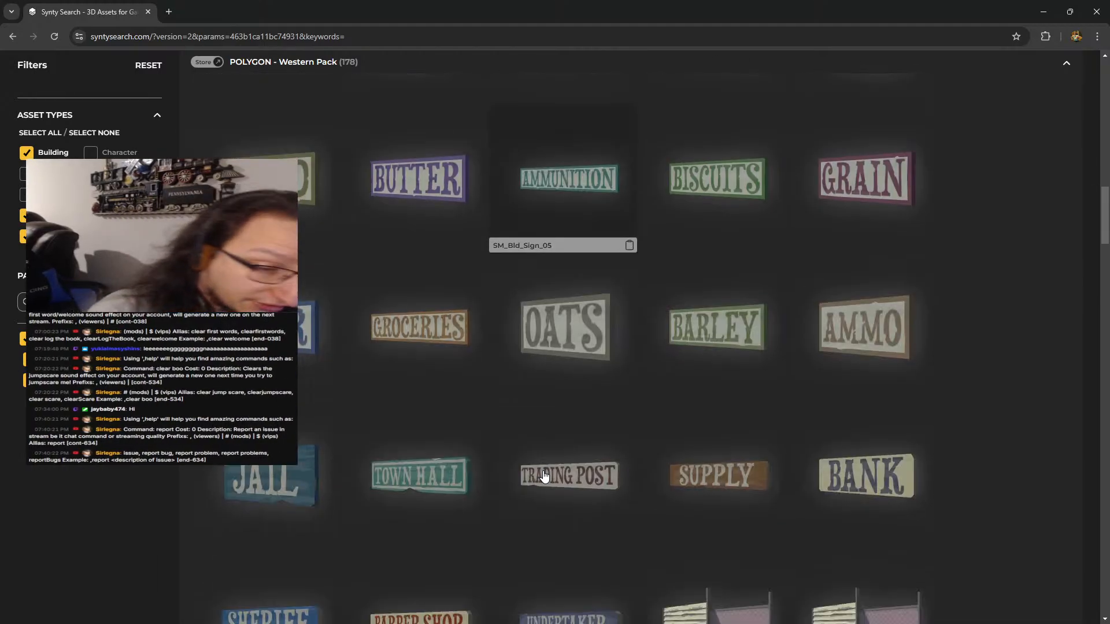
scroll(516, 466, "down", 3)
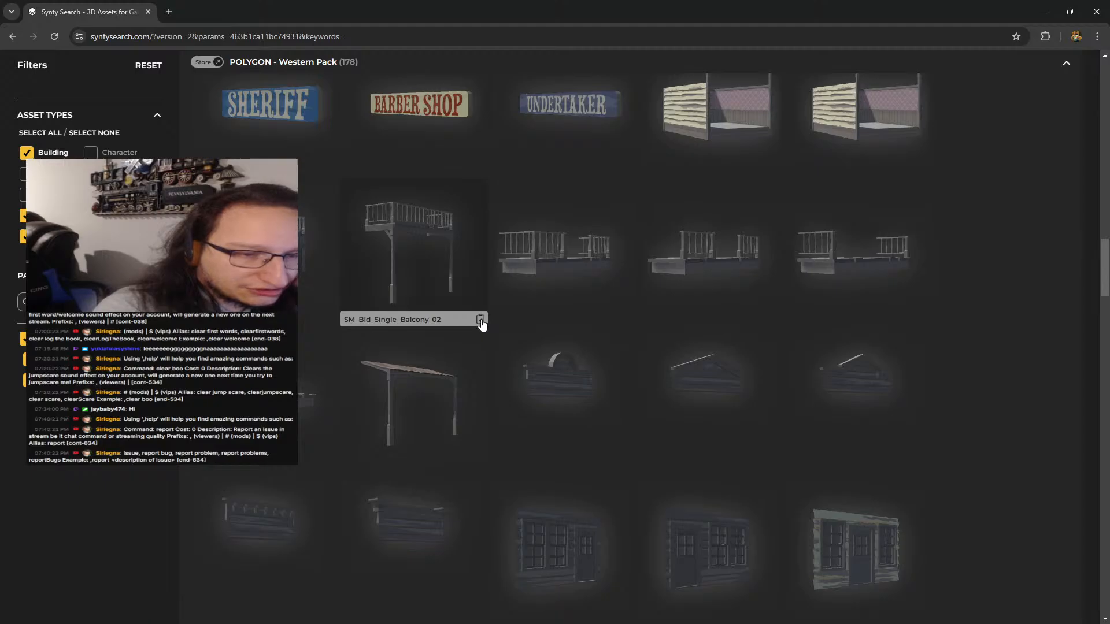
Return to Godot and filter the project files by the copied name SM_Bld_Single_Balcony_02
left_click(1044, 11)
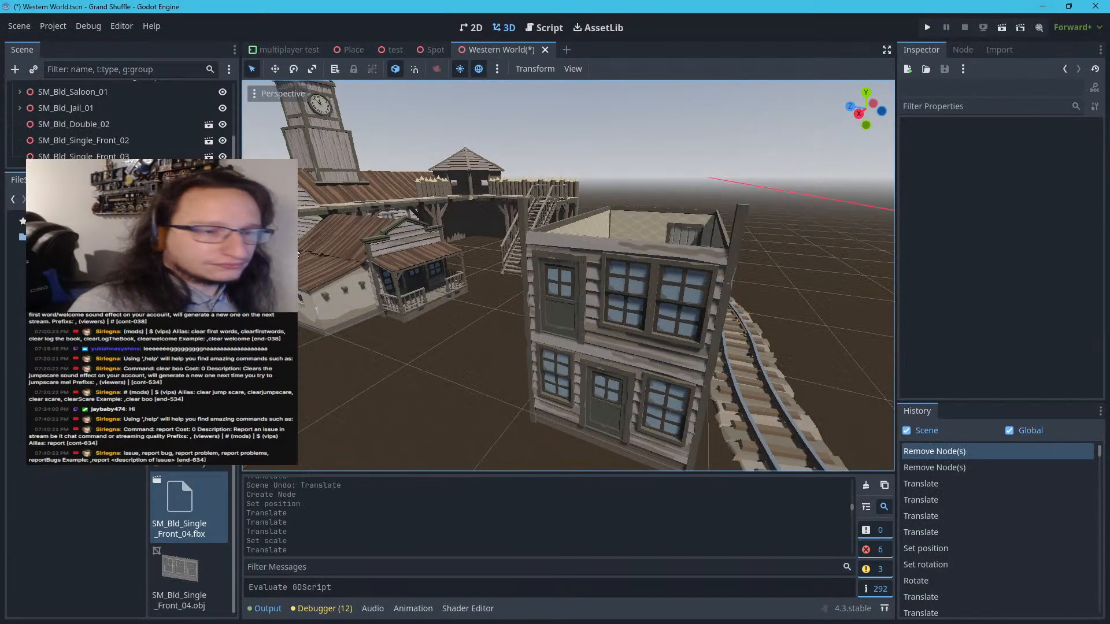
left_click(160, 214)
key("ctrl+a")
type("SM_Bld_Single_Balcony_02")
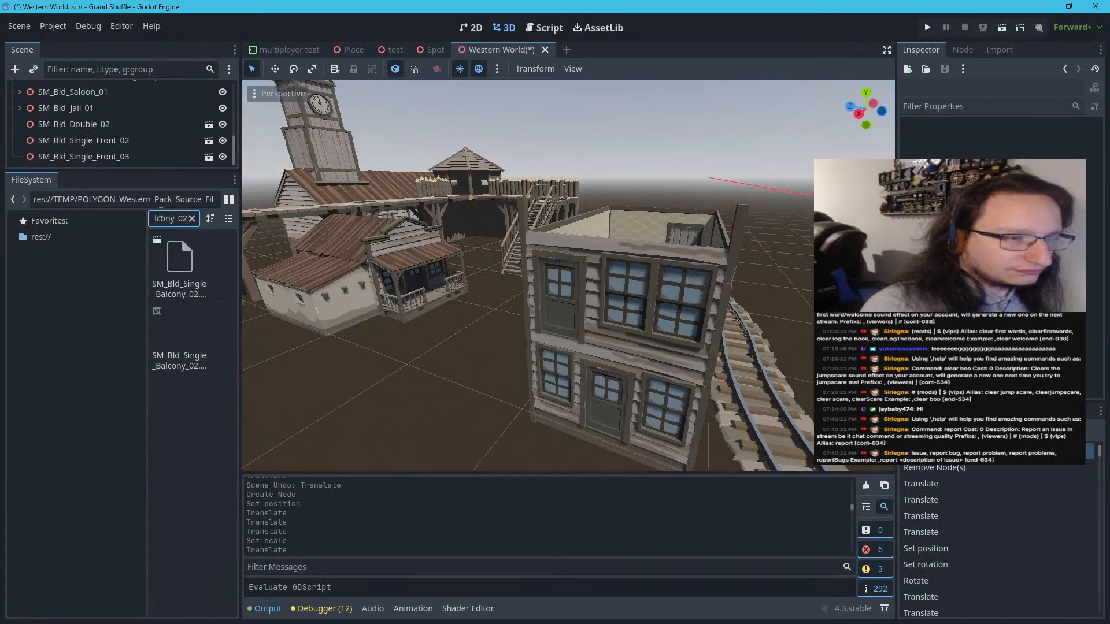
Add SM_Bld_Single_Balcony_02 from the project files to the open ground in front of the two-storey building
scroll(345, 332, "down", 5)
scroll(497, 372, "up", 5)
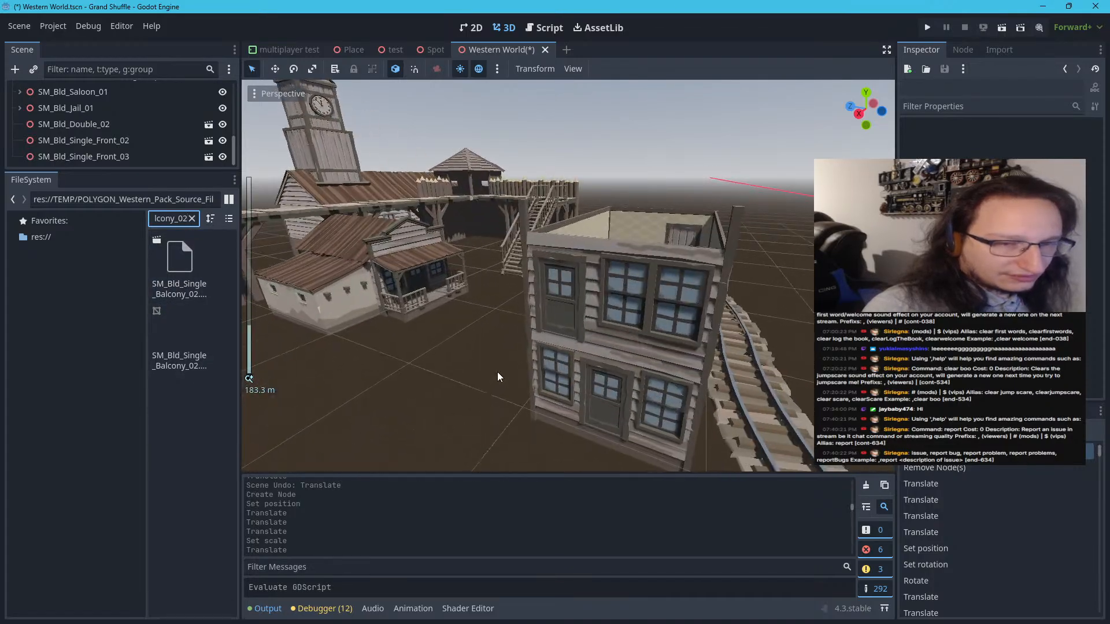
scroll(492, 377, "down", 4)
scroll(493, 377, "up", 4)
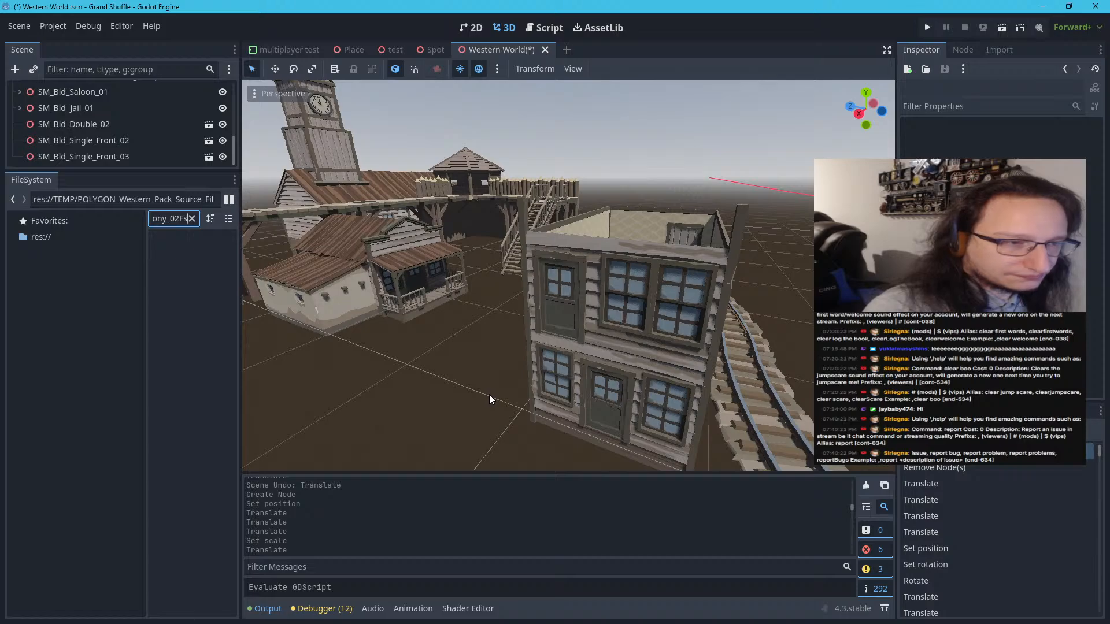
key("BackSpace")
key("BackSpace")
left_click(488, 404)
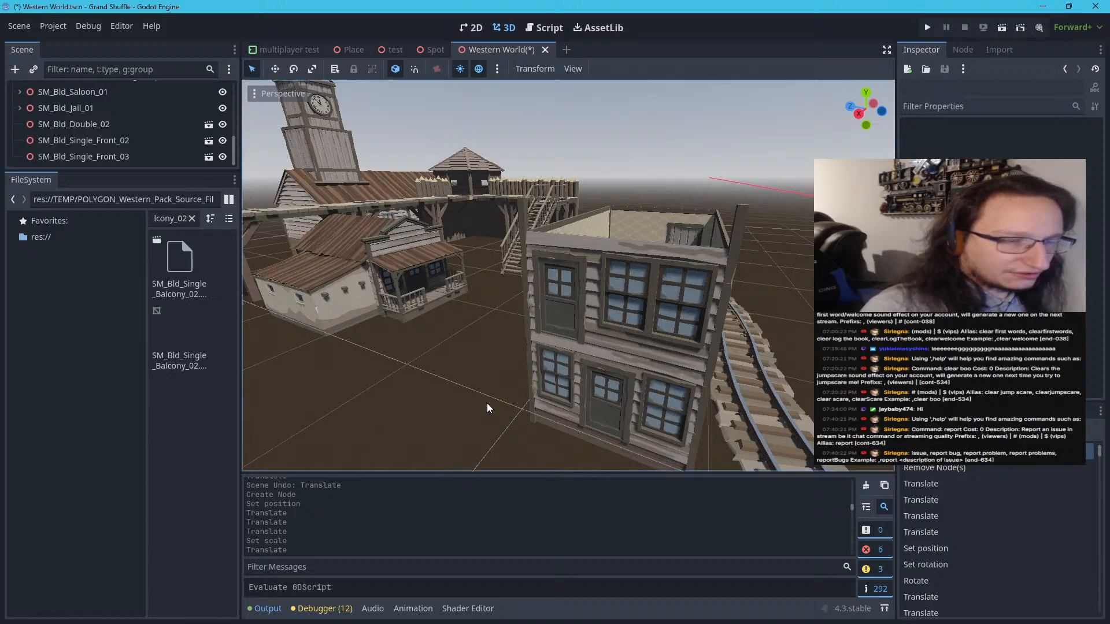
key("shift+f")
key("s")
key("w")
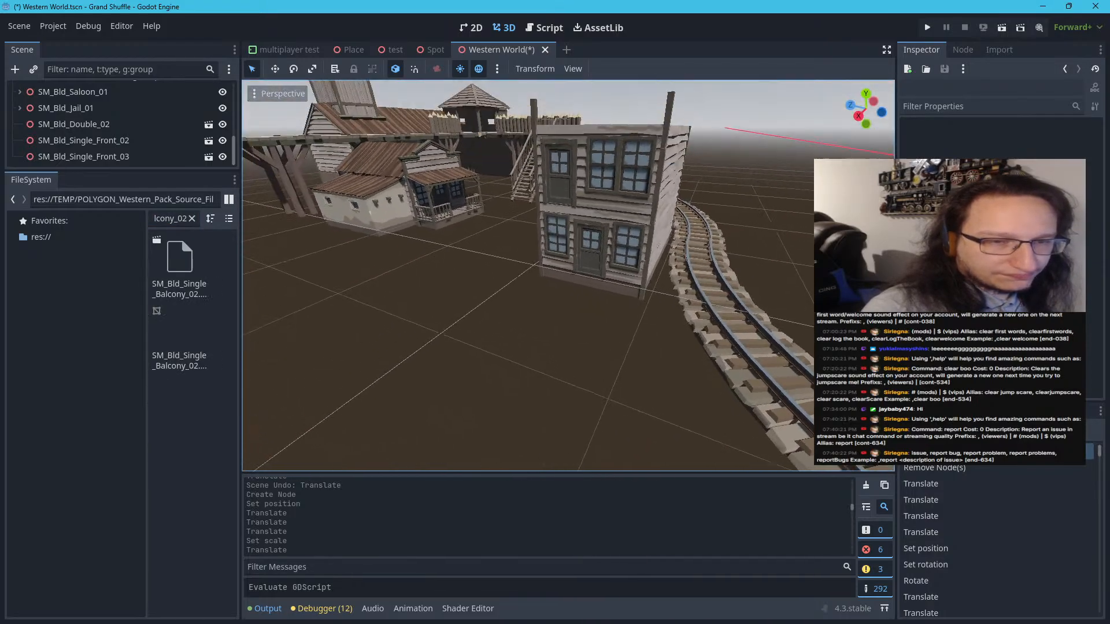
key("s")
key("w")
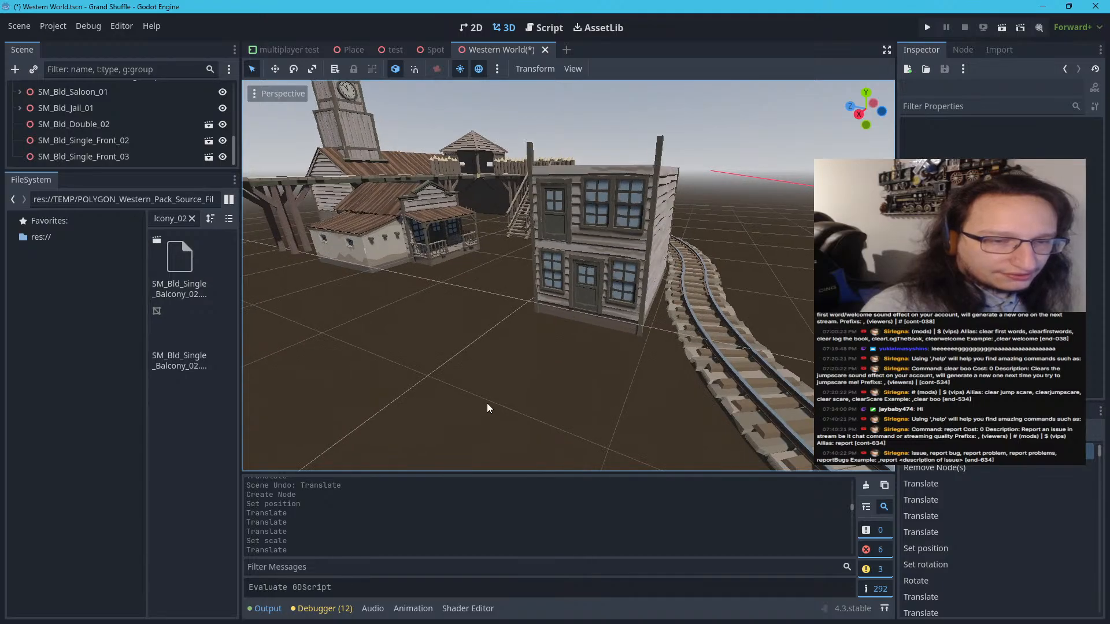
left_click_drag(173, 263, 512, 341)
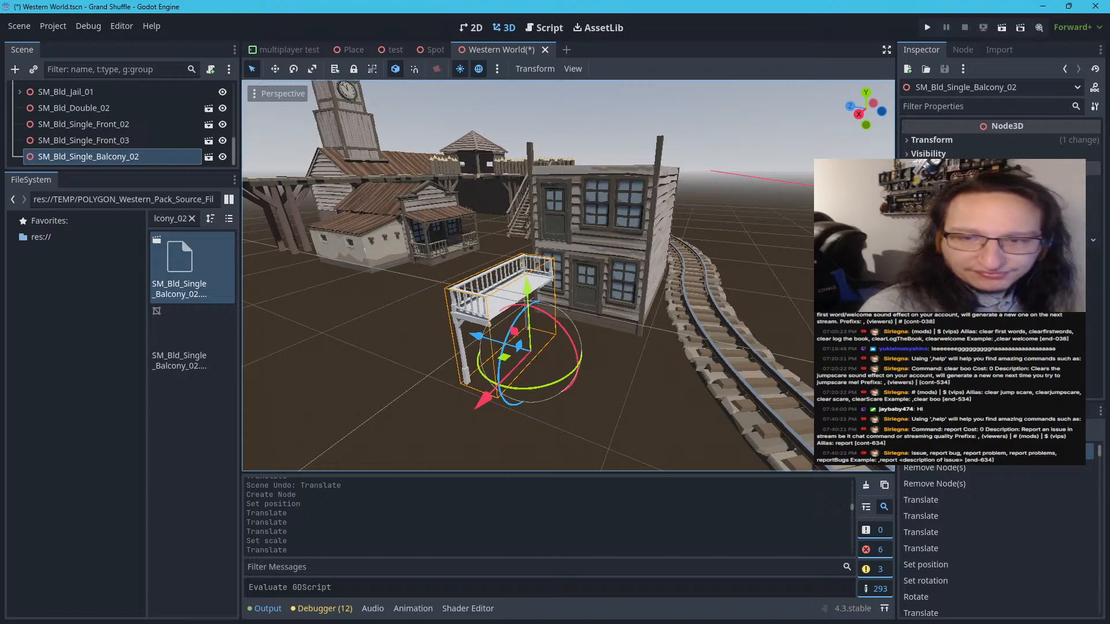
Scale SM_Bld_Single_Balcony_02 uniformly to 1.4 and set its Y rotation to 90°
left_click(983, 140)
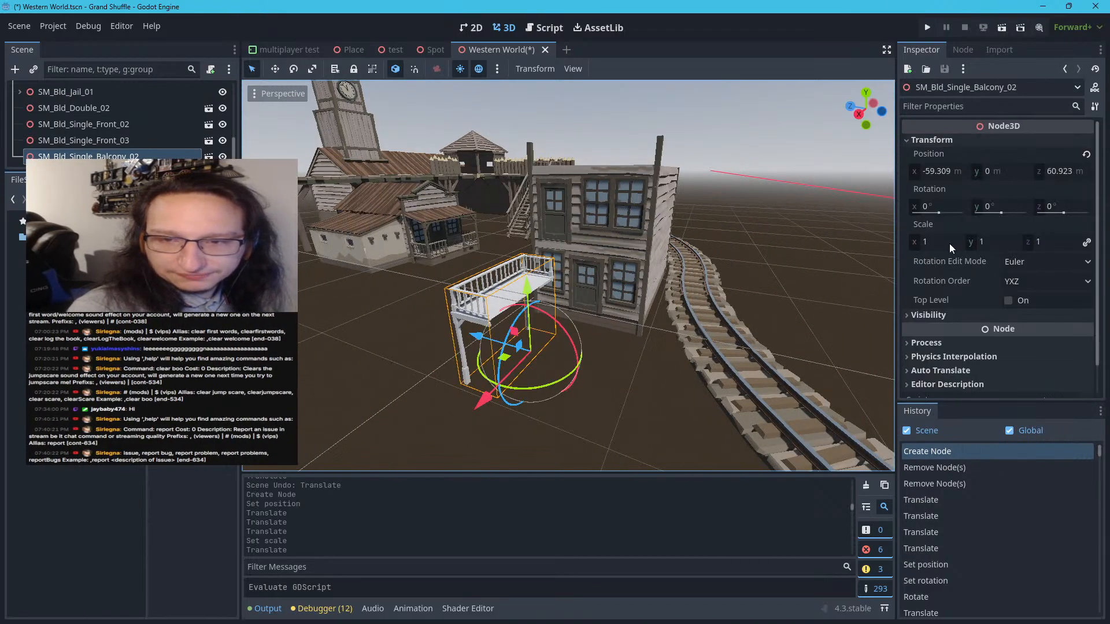
left_click(950, 243)
type("1.4")
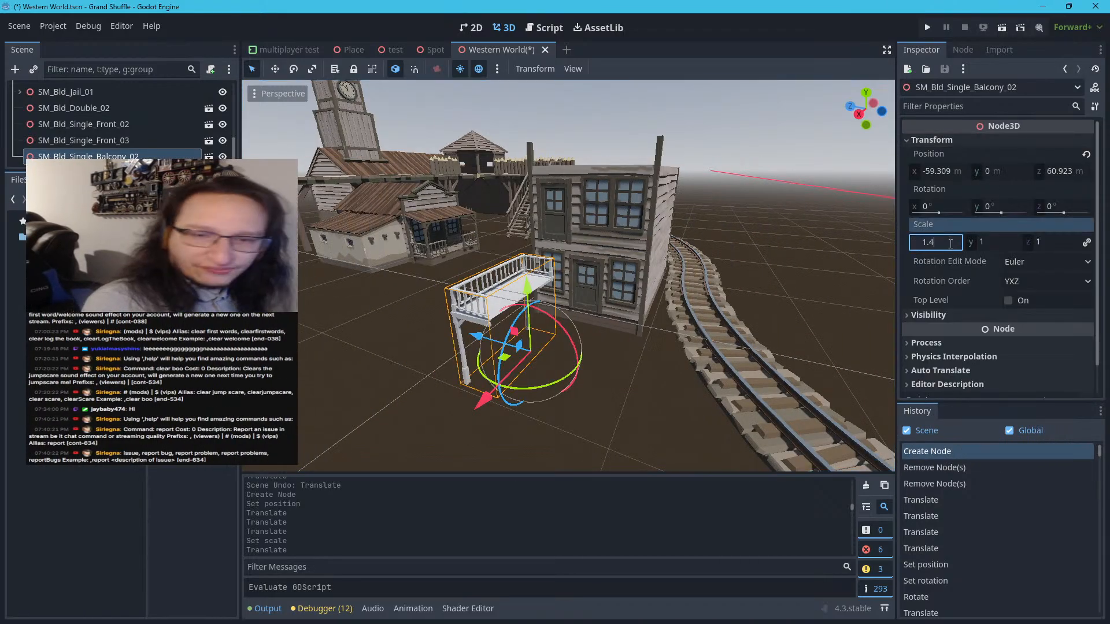
key("Return")
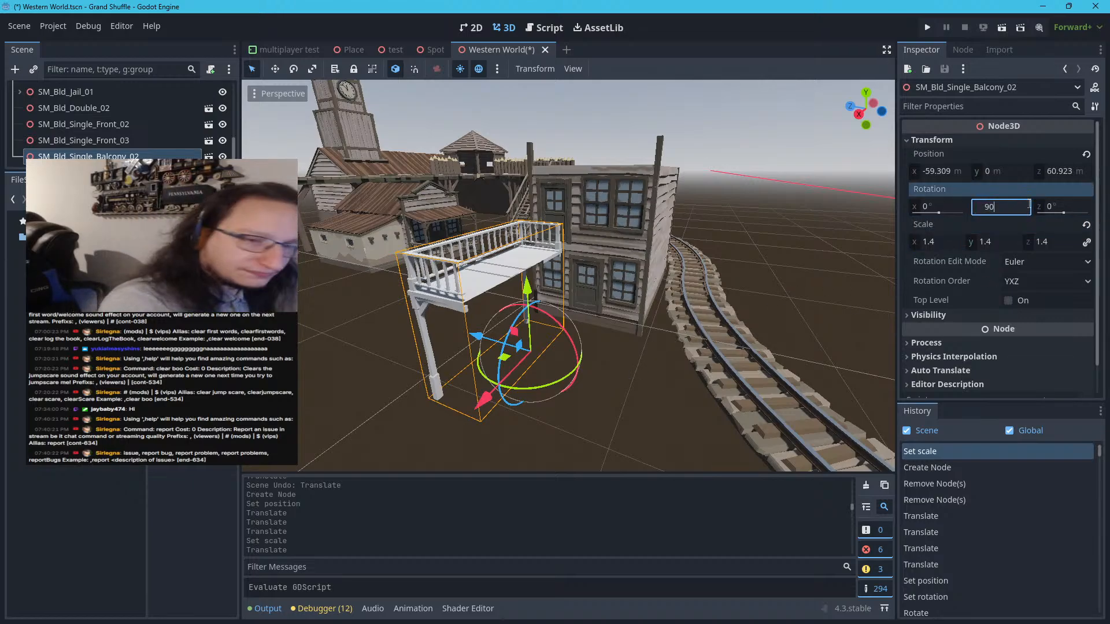
left_click(1029, 206)
type("90")
key("Return")
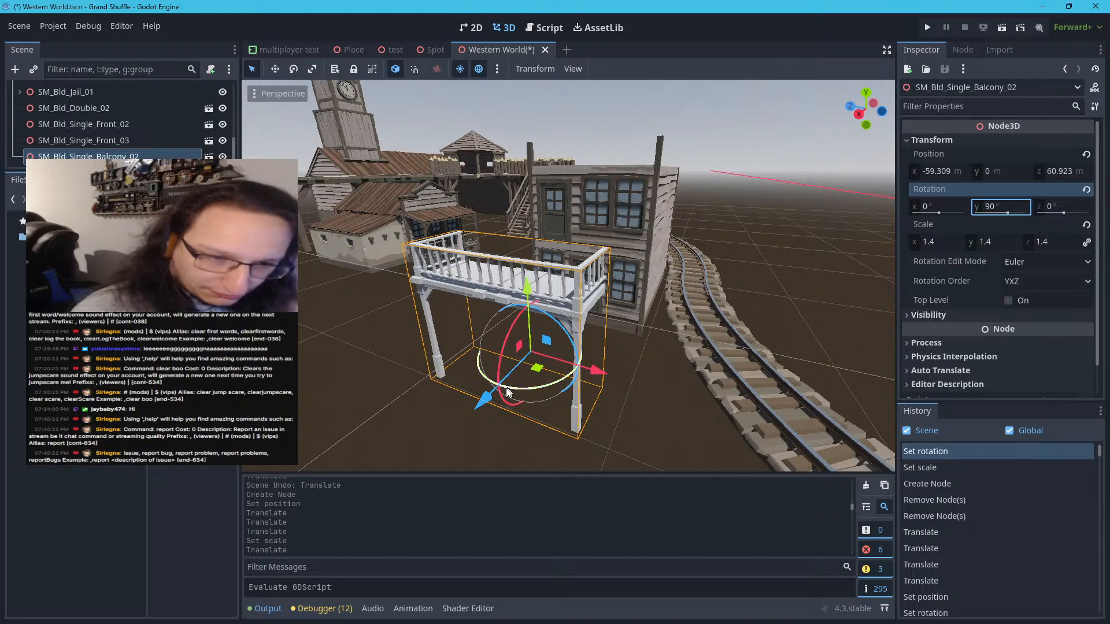
Move the balcony against the front of the two-storey building, to about X -64.497 m and Z 60.147 m
left_click_drag(481, 407, 571, 350)
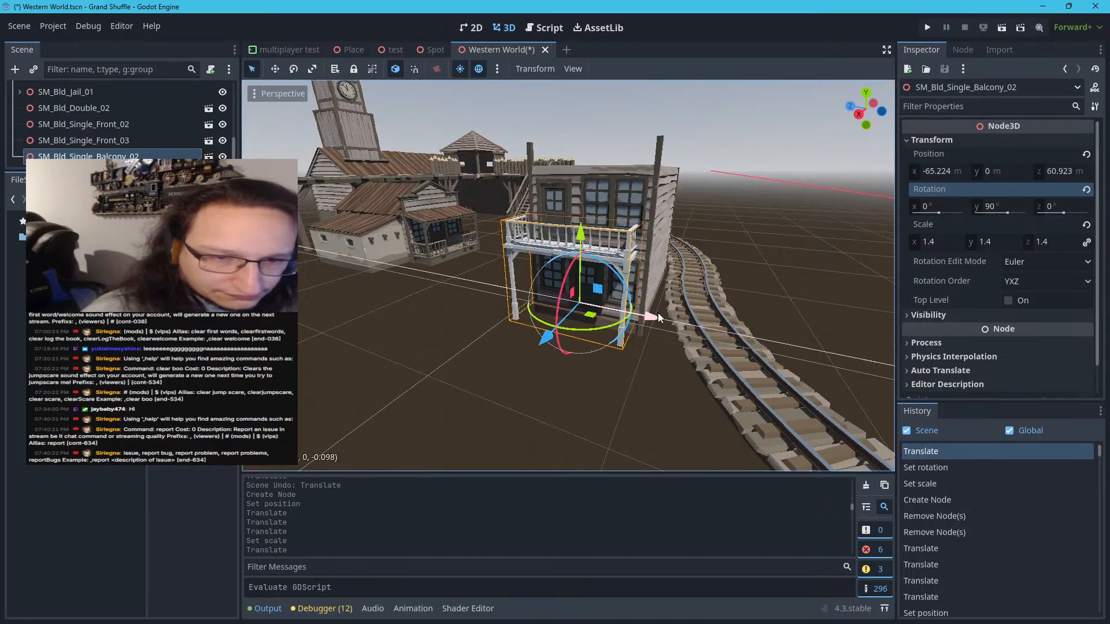
left_click_drag(658, 317, 664, 318)
scroll(612, 352, "up", 12)
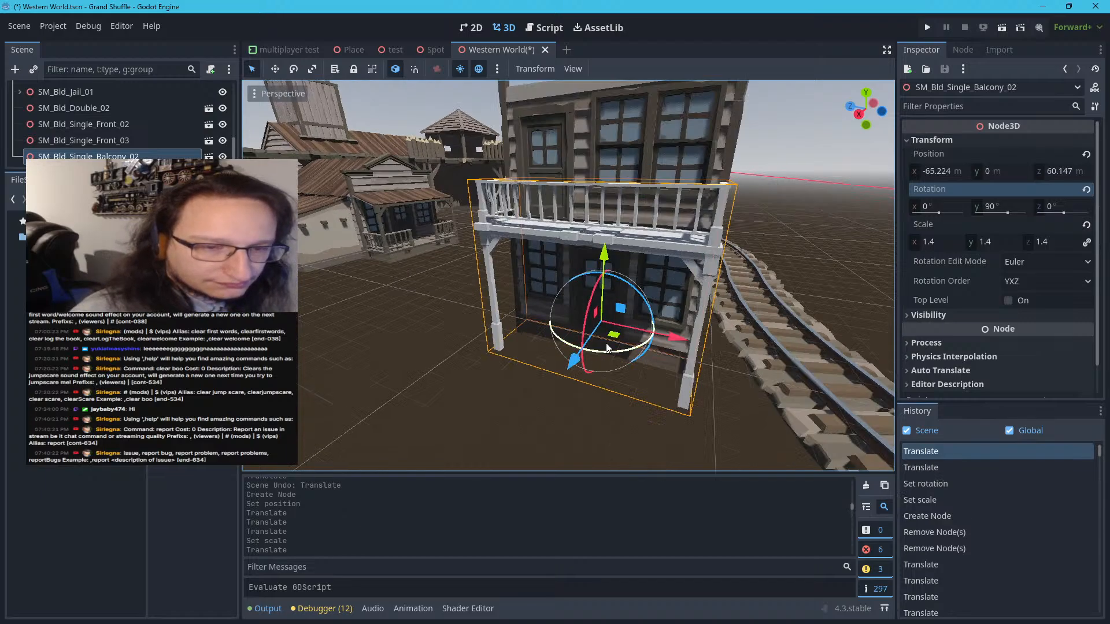
scroll(612, 353, "down", 12)
middle_click_drag(606, 352, 428, 342)
mouse_move(550, 325)
right_mouse_down()
mouse_move(523, 329)
mouse_move(549, 326)
right_mouse_up()
key("a")
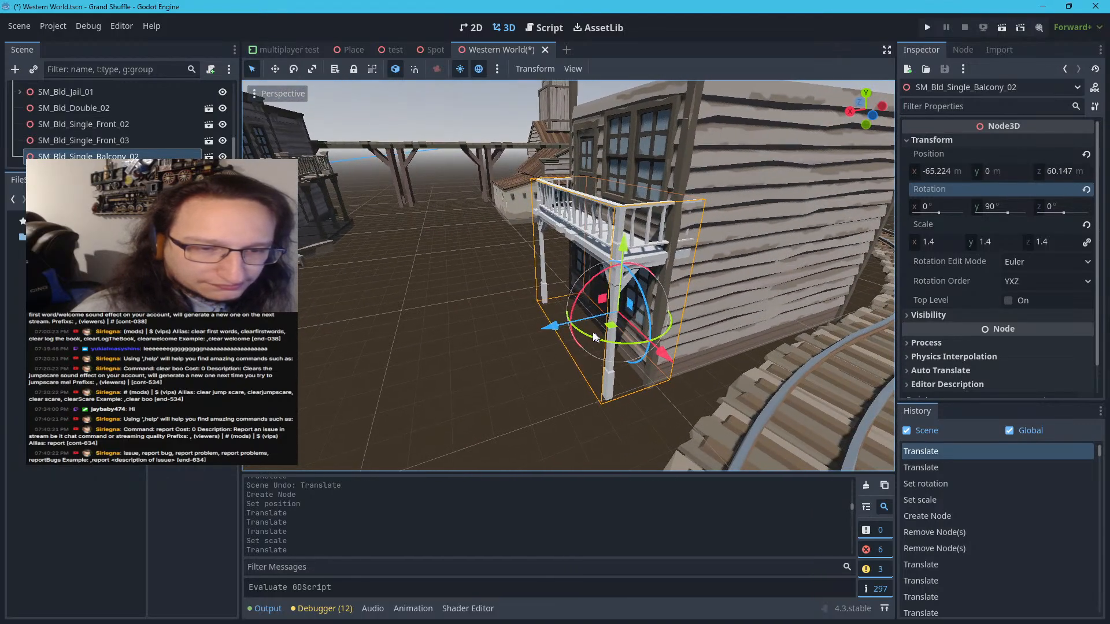
left_click_drag(550, 328, 532, 328)
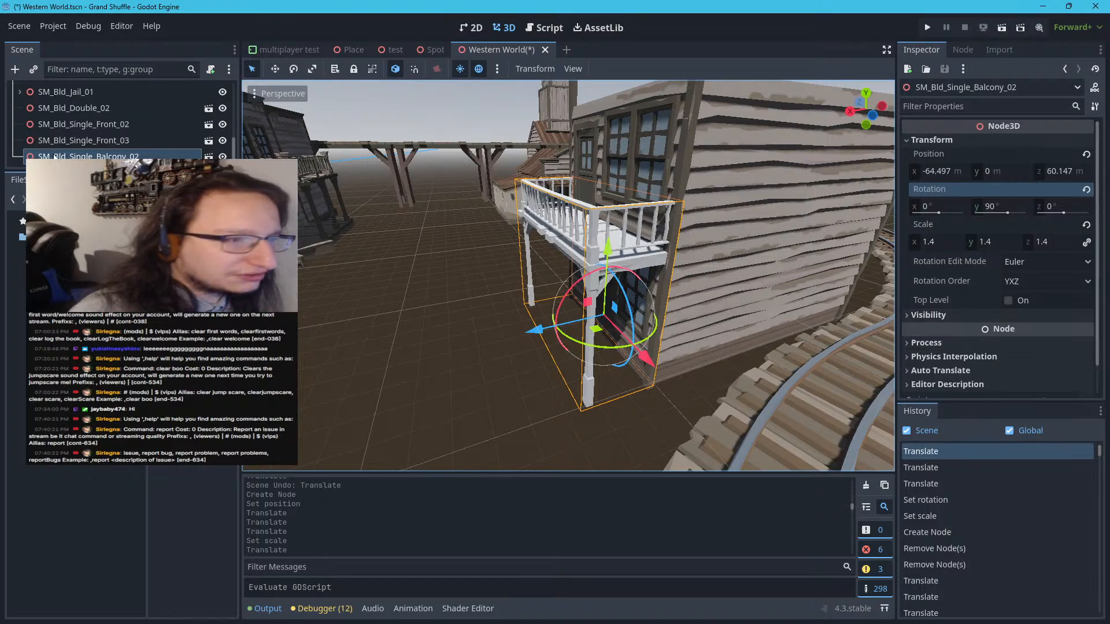
Enlarge the scene tree area and make the SM_Bld_Single_Balcony_02 instance local
left_click_drag(58, 171, 69, 273)
right_click(79, 257)
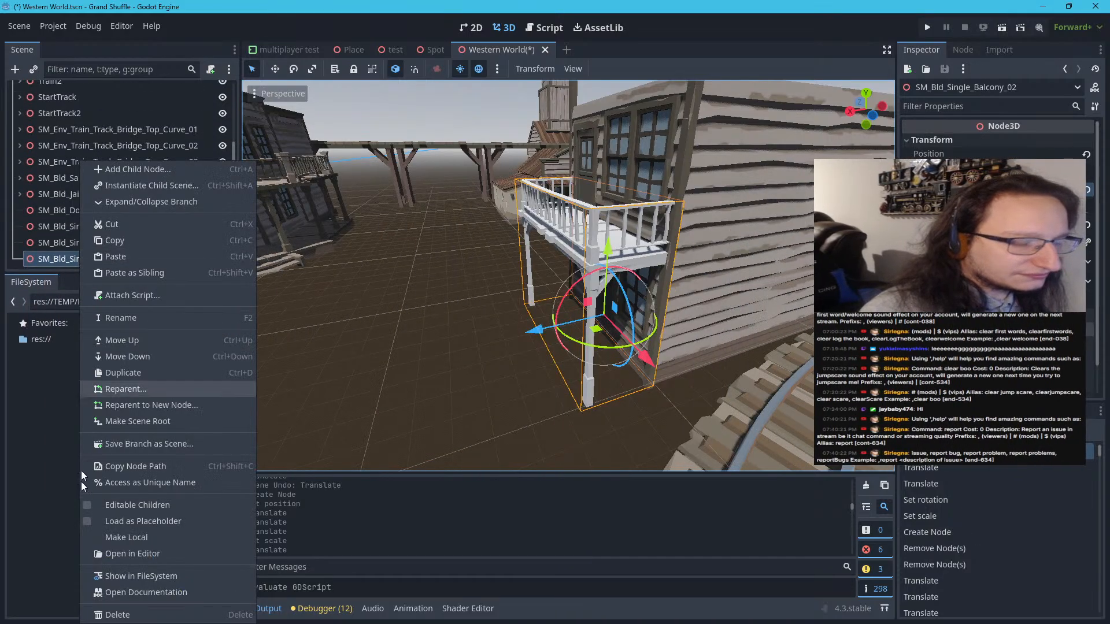
left_click(127, 538)
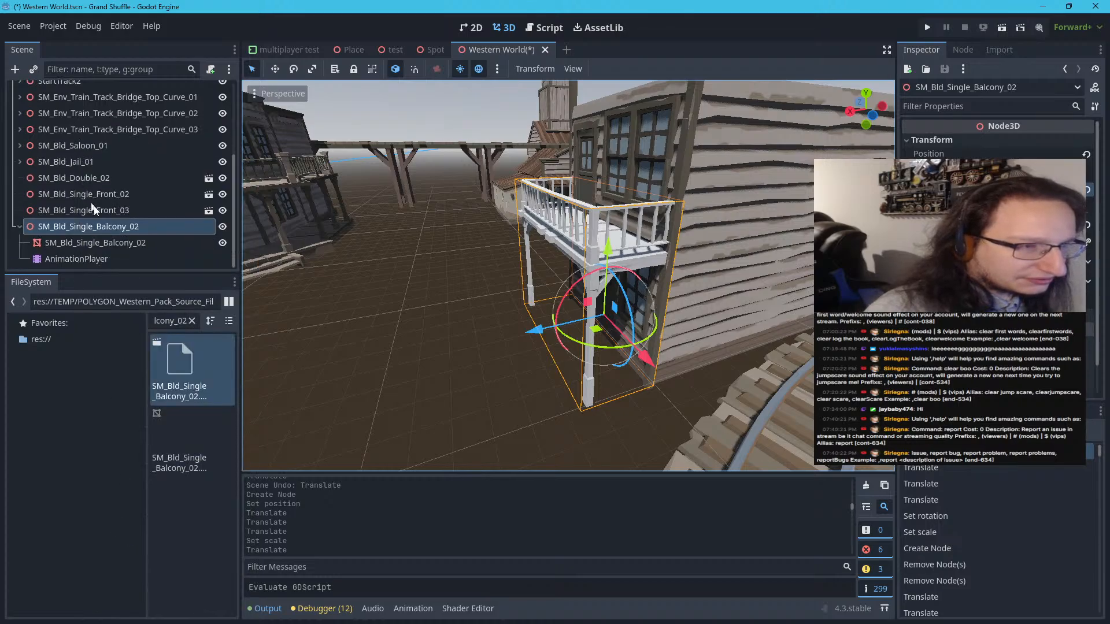
Quick-load an existing material as surface material override 0 on the SM_Bld_Single_Balcony_02 mesh
left_click(102, 248)
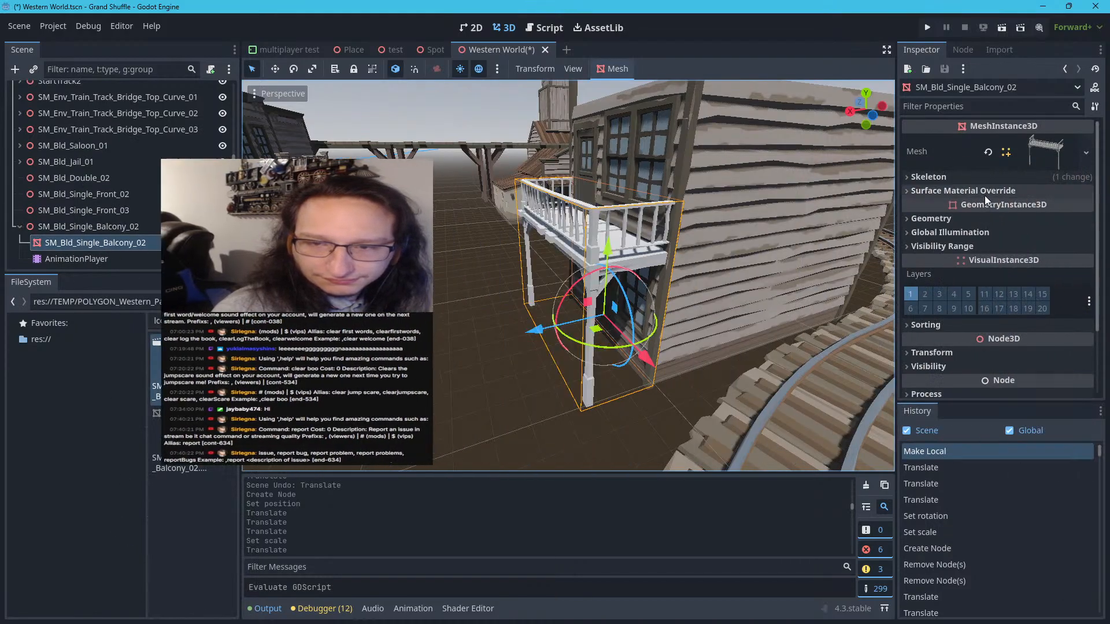
left_click(984, 192)
left_click(1028, 201)
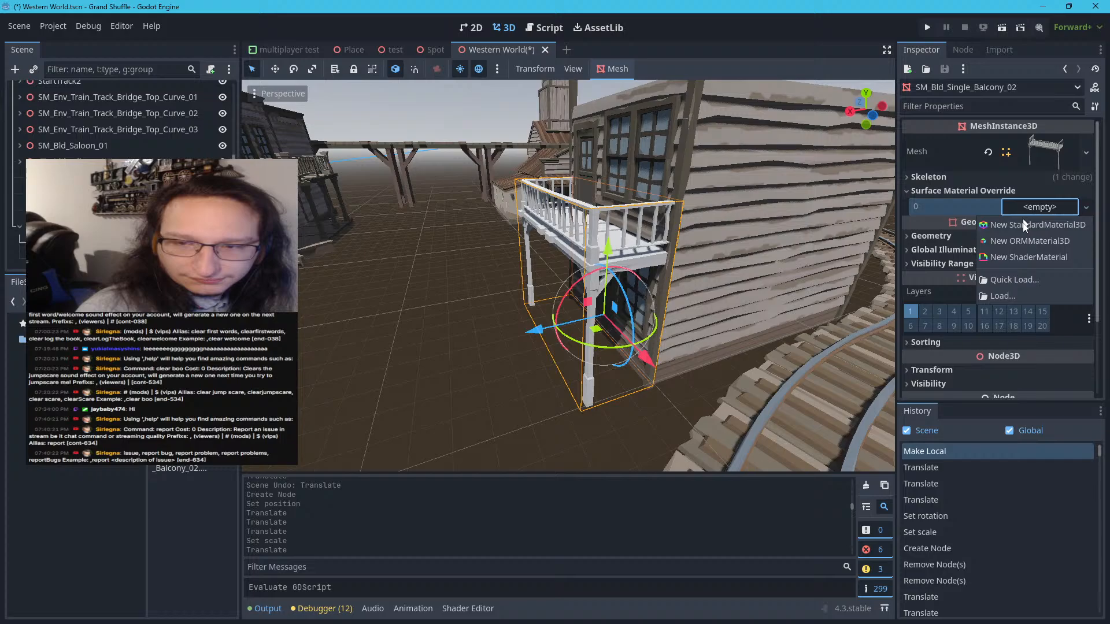
left_click(1018, 273)
double_click(629, 287)
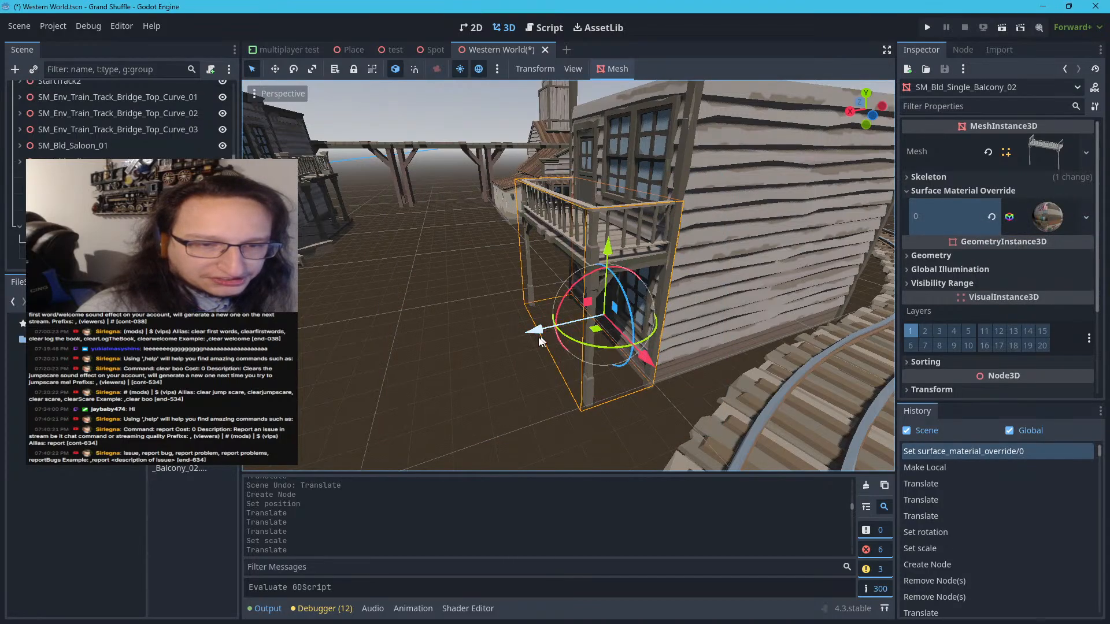
Deselect the balcony and examine its fit and material on the two-storey building from several angles
left_click(484, 370)
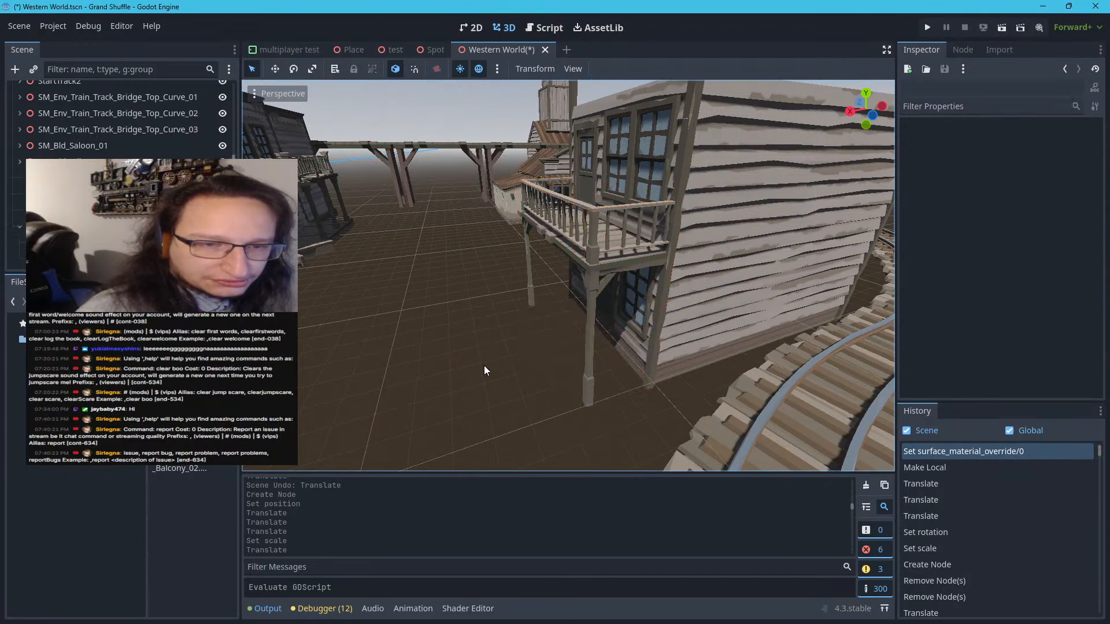
key("w")
right_click_drag(484, 370, 572, 381)
key("w")
key("s")
key("a")
key("d")
right_click_drag(568, 276, 639, 277)
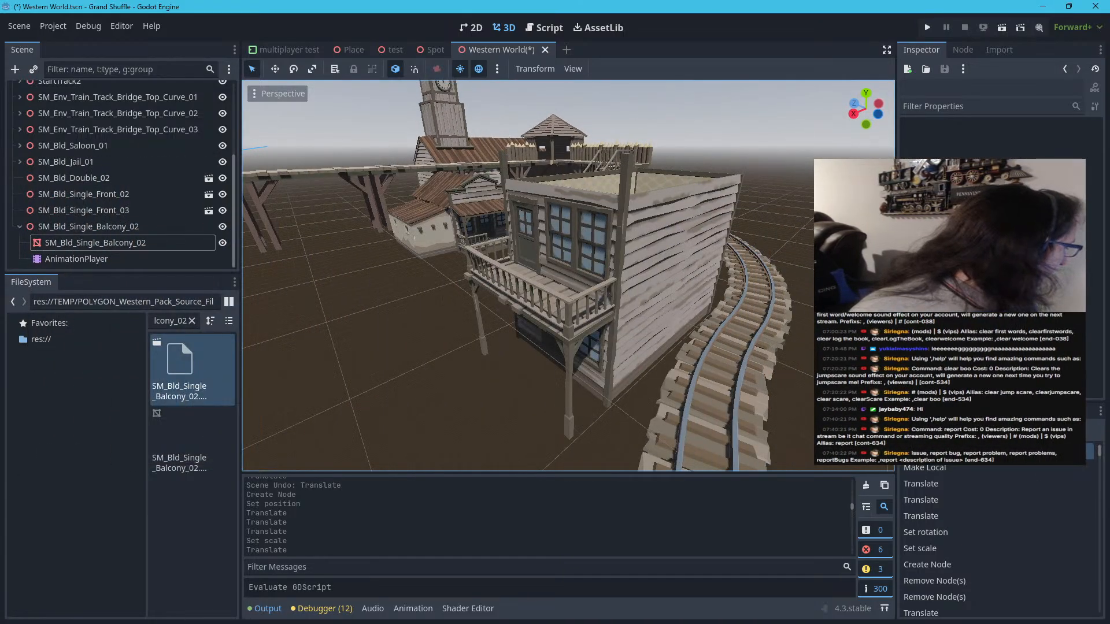
Switch to Synty Search, copy the facade name SM_Bld_Single_Facade_01, and return to Godot
key("alt+Tab")
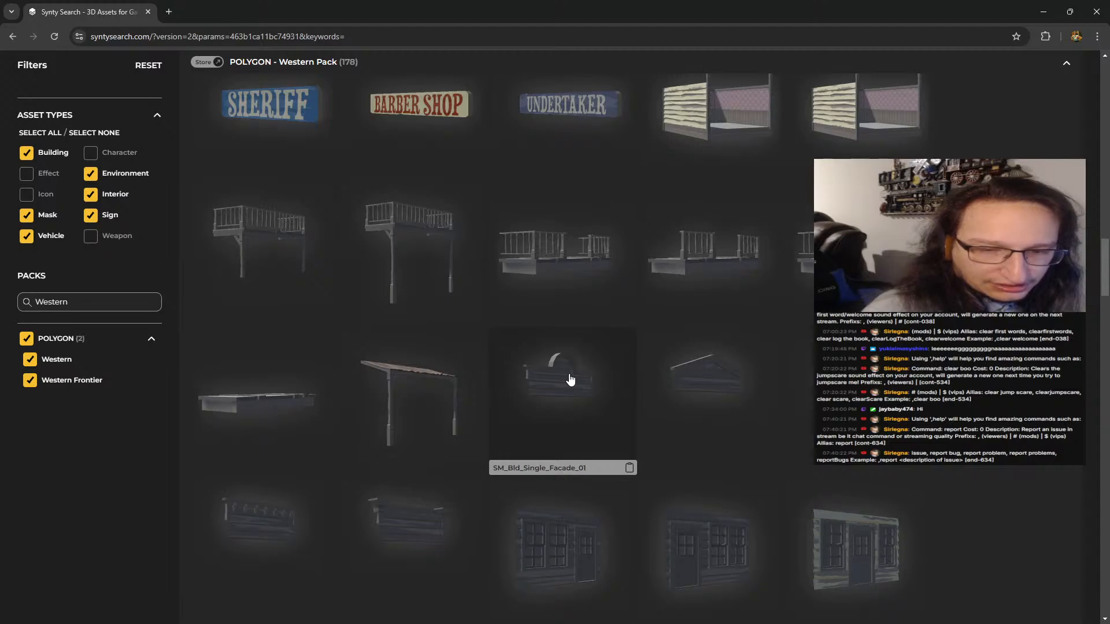
left_click(629, 468)
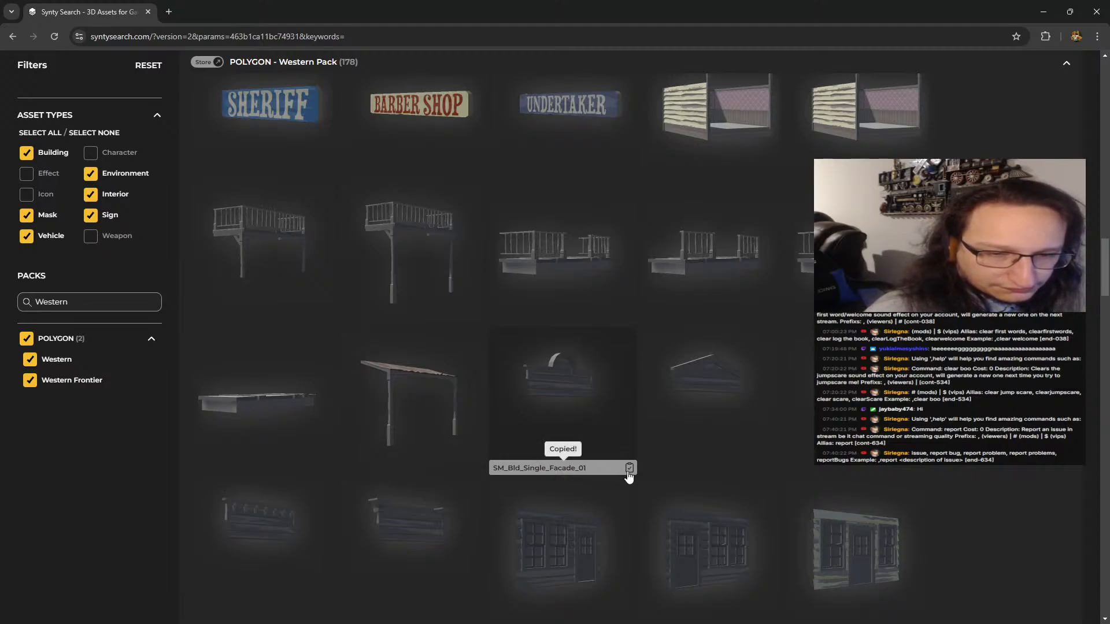
key("alt+Tab")
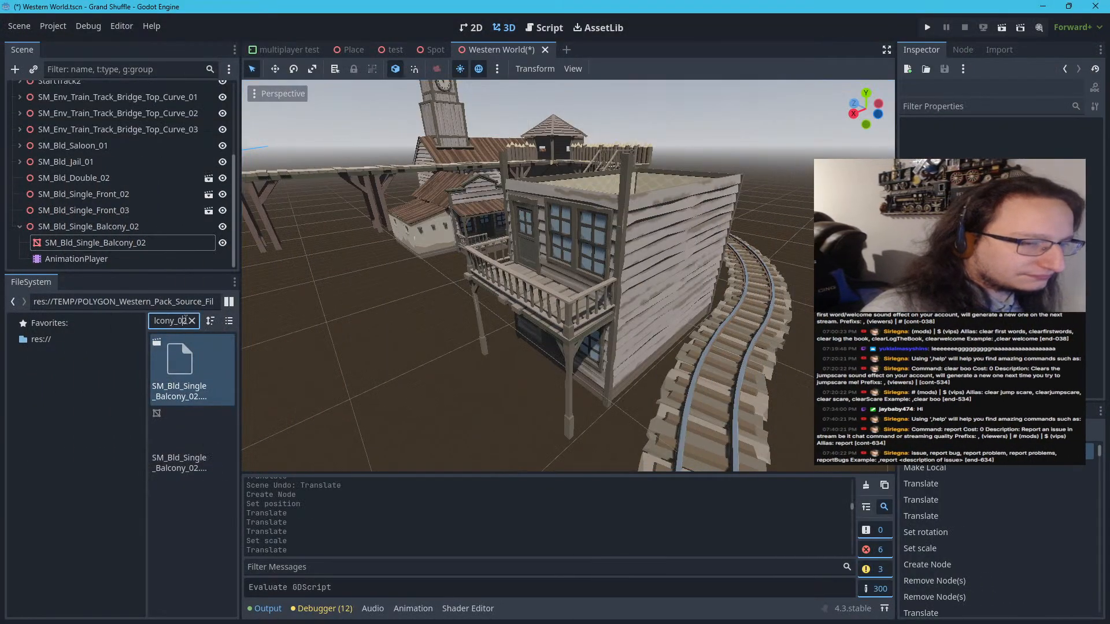
Find SM_Bld_Single_Facade_01 in the project files, add it beside the balcony, and expand its transform properties
key("ctrl+a")
key("ctrl+v")
left_click(186, 385)
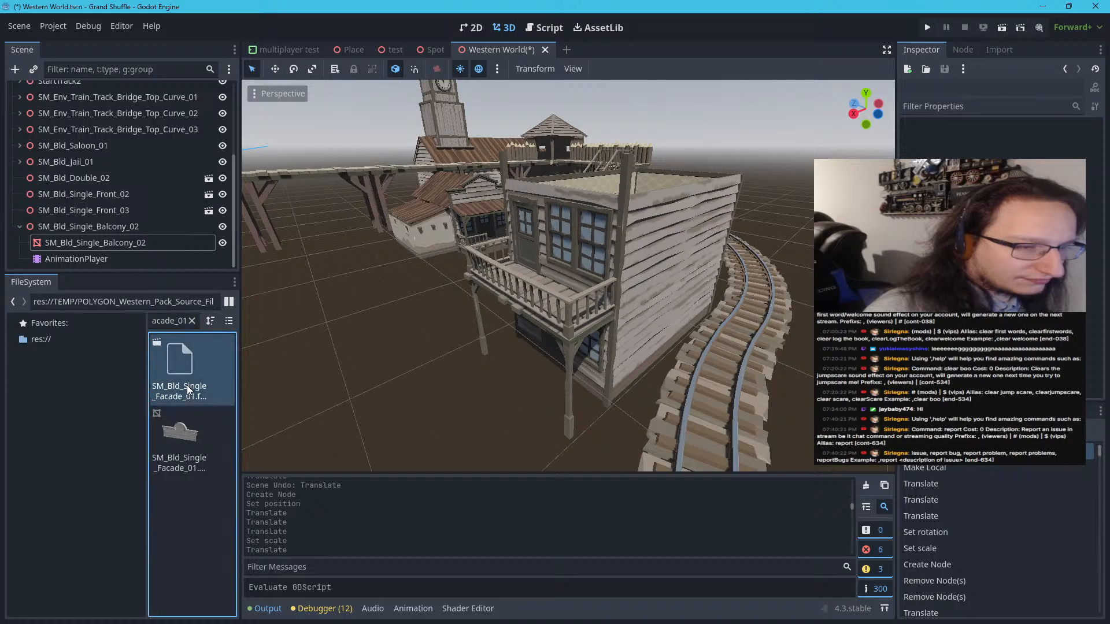
left_click_drag(186, 385, 445, 404)
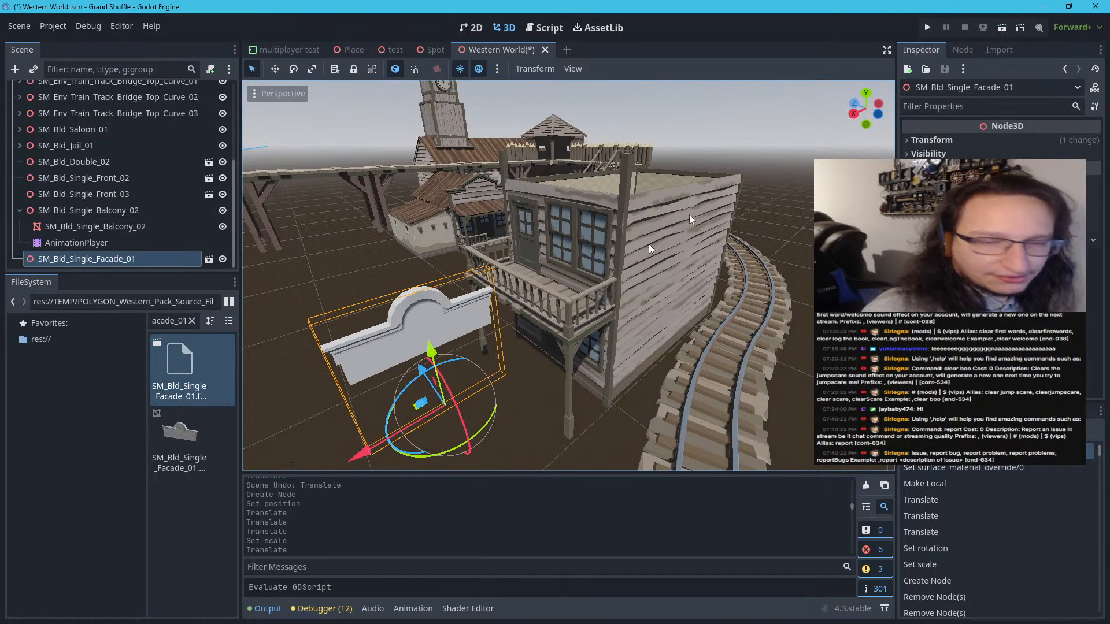
left_click(931, 140)
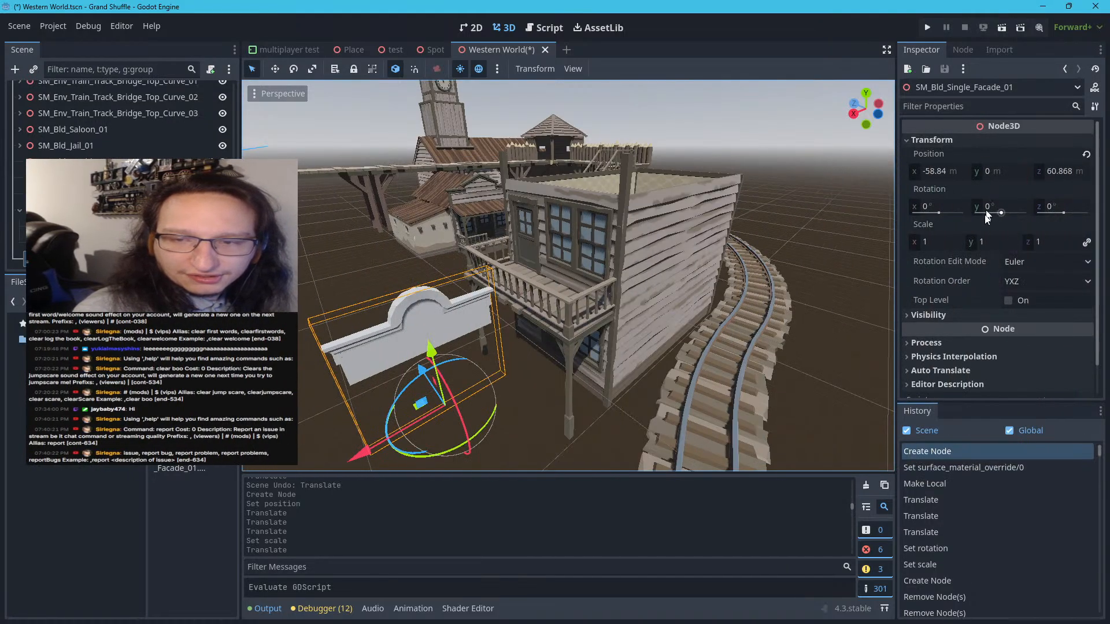
left_click(951, 243)
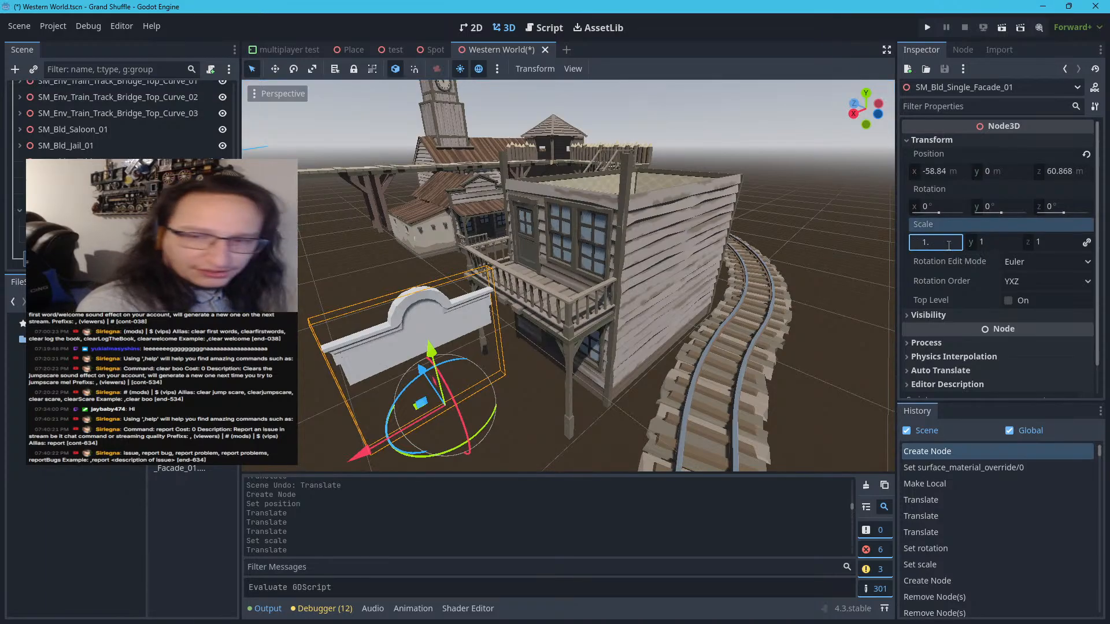
type("4")
key("Return")
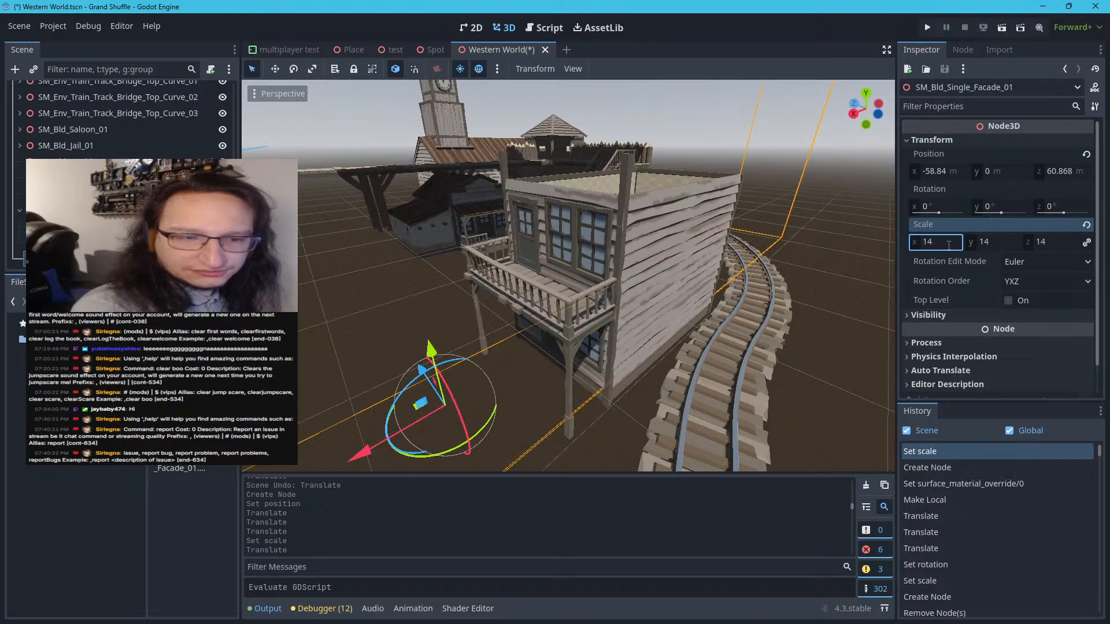
scroll(497, 321, "down", 20)
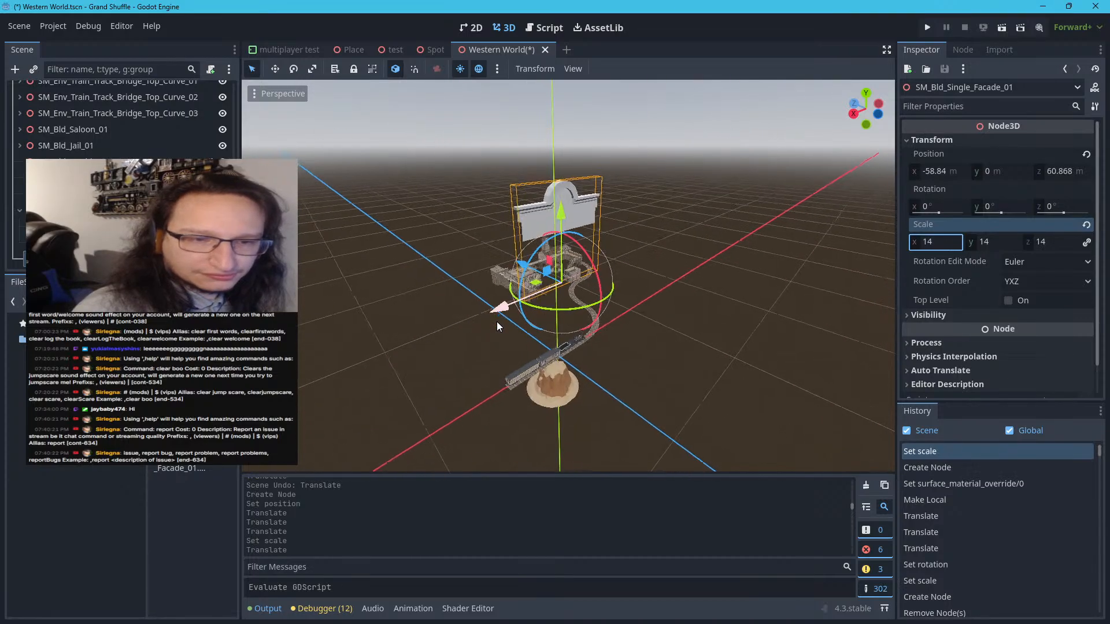
scroll(497, 321, "up", 8)
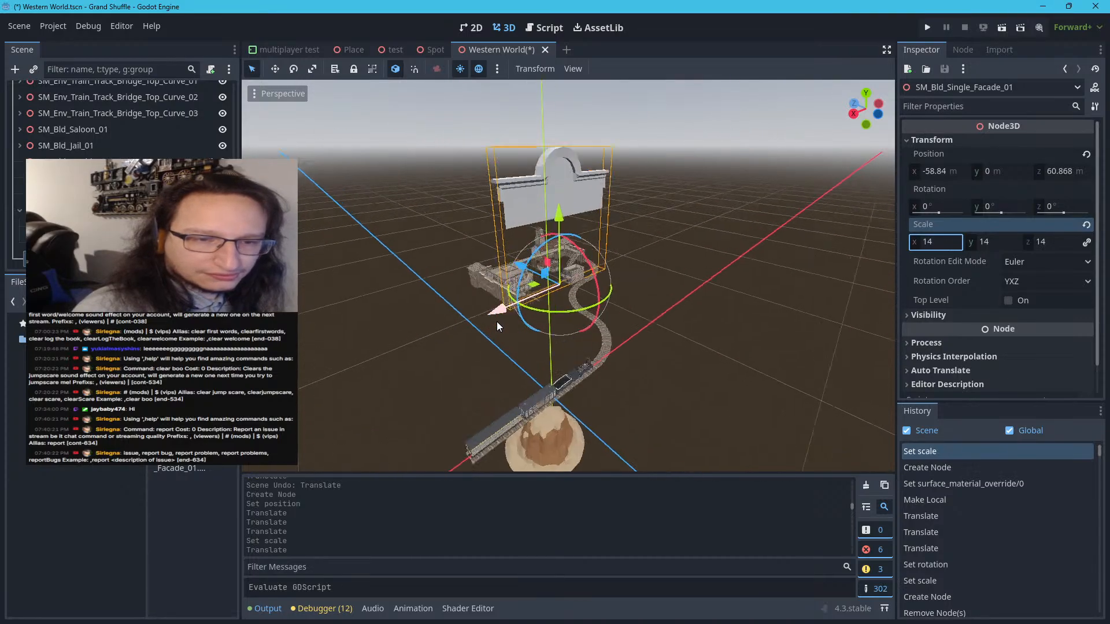
Scale SM_Bld_Single_Facade_01 uniformly to 1.4 and set its Y rotation to 90°
left_click(961, 242)
type("1.4")
key("Return")
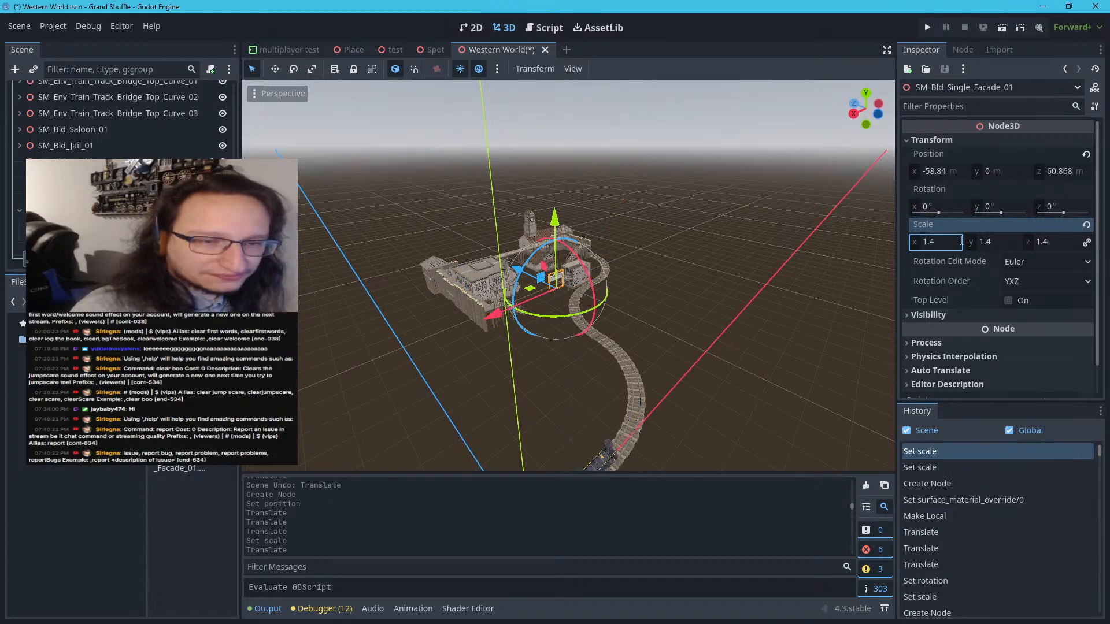
scroll(514, 259, "up", 20)
scroll(510, 266, "down", 8)
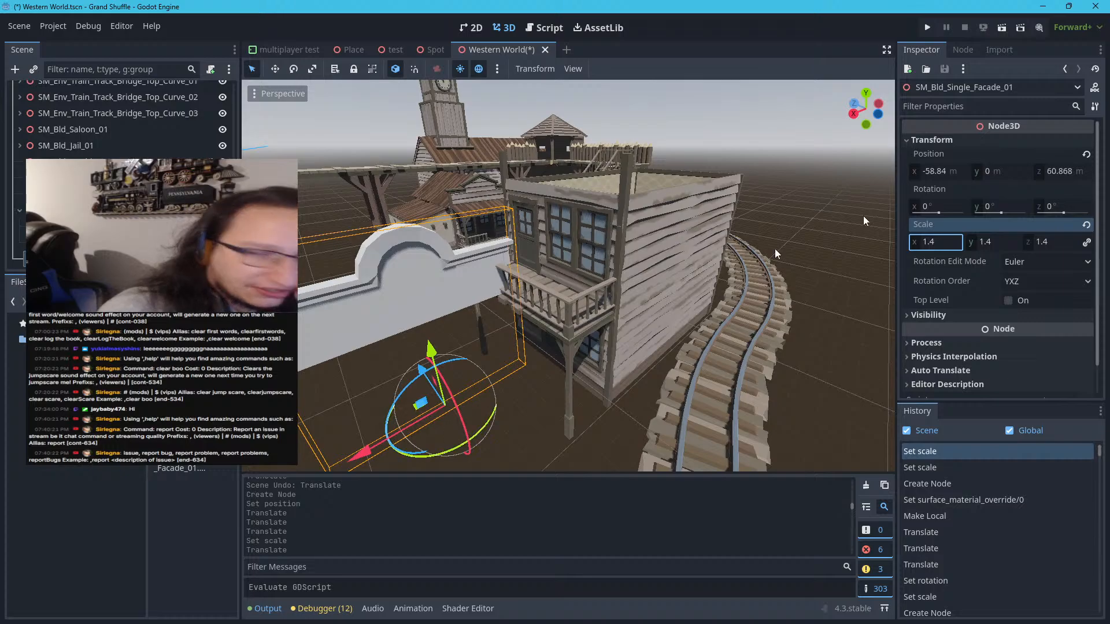
left_click(1016, 209)
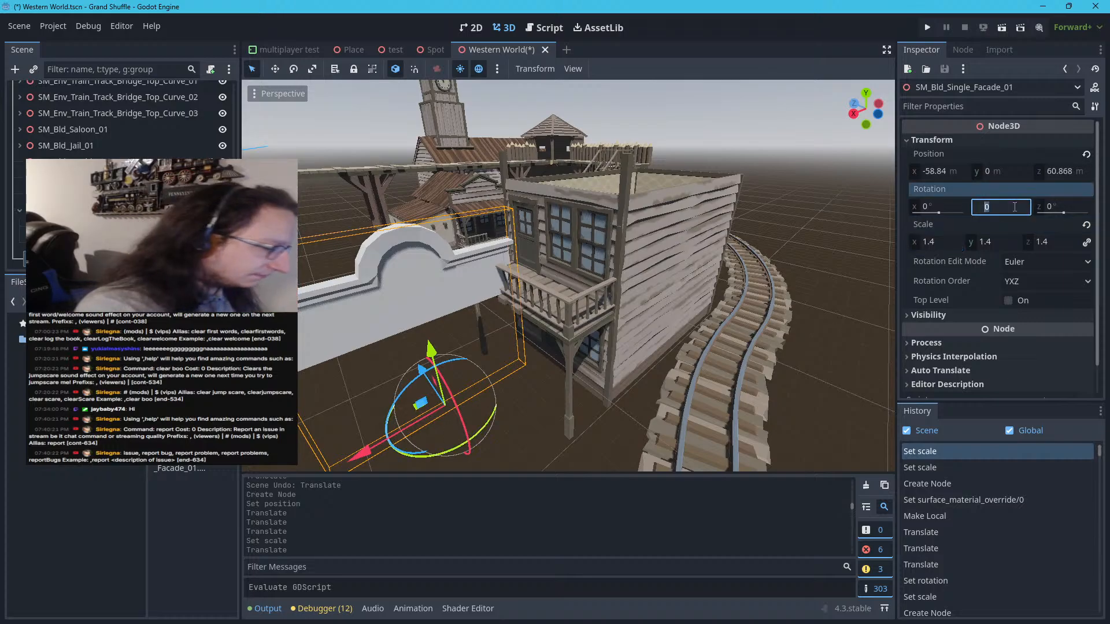
key("Return")
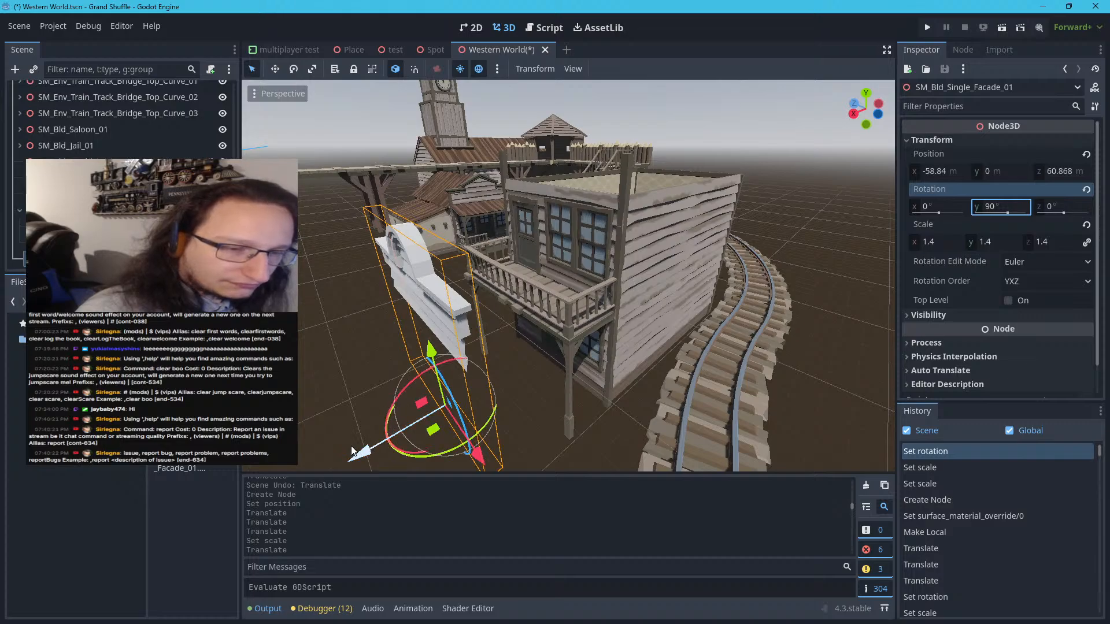
Move SM_Bld_Single_Facade_01 onto the top front of the two-storey building, at about X -64.44, Y 3.587, Z 60.182 m
left_click_drag(352, 451, 509, 406)
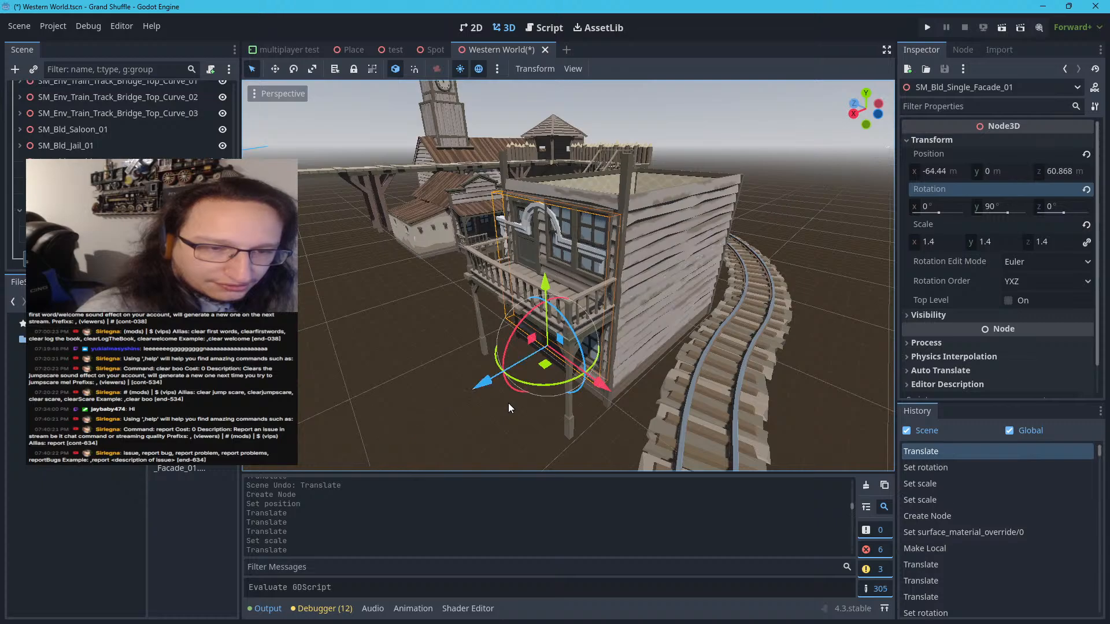
left_click_drag(601, 383, 615, 398)
left_click_drag(559, 307, 559, 218)
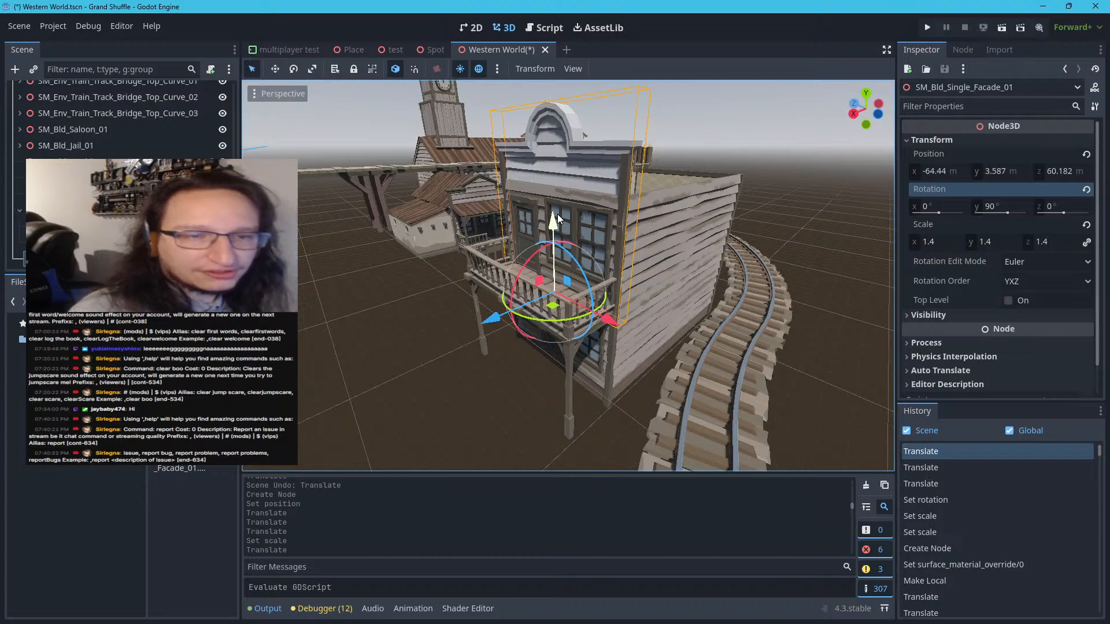
left_click(906, 140)
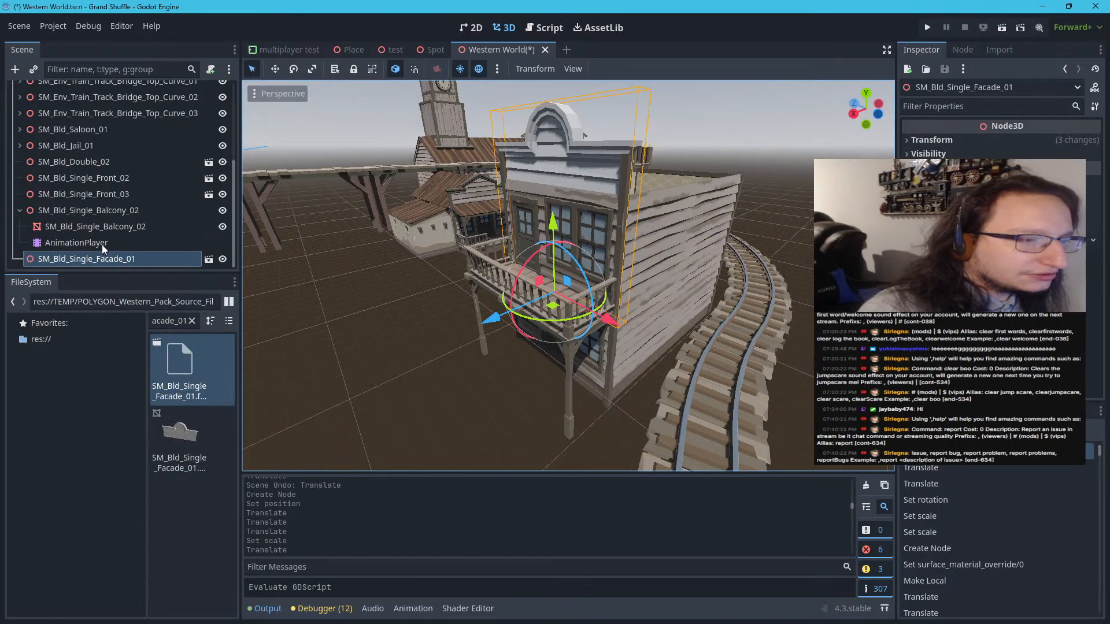
Collapse the balcony node in the scene tree and make SM_Bld_Single_Facade_01 local
left_click(20, 210)
right_click(51, 259)
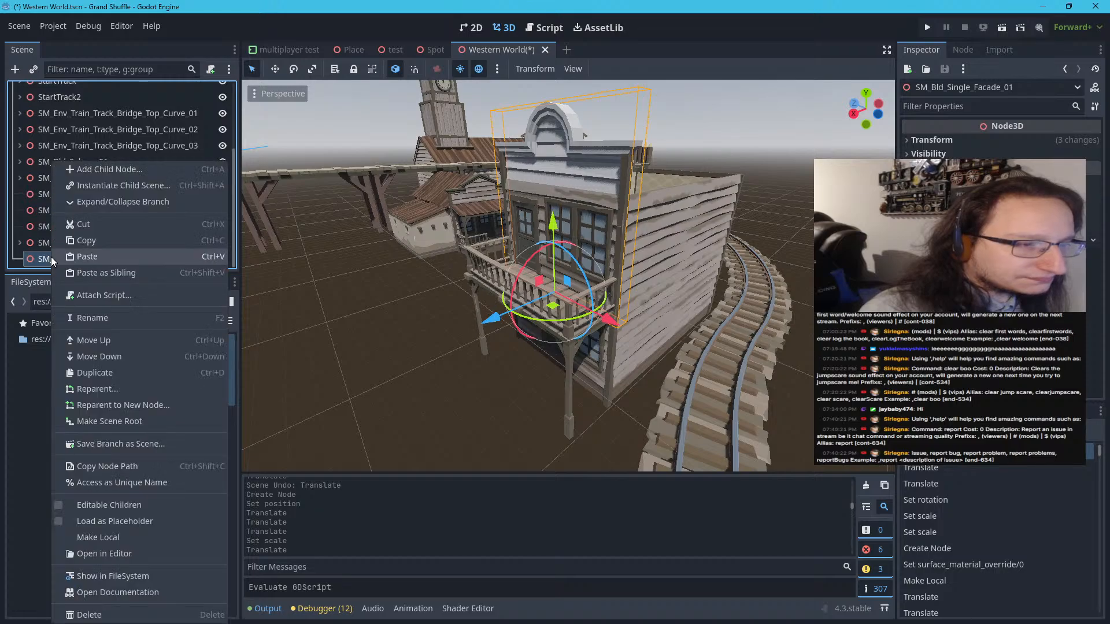
left_click(92, 540)
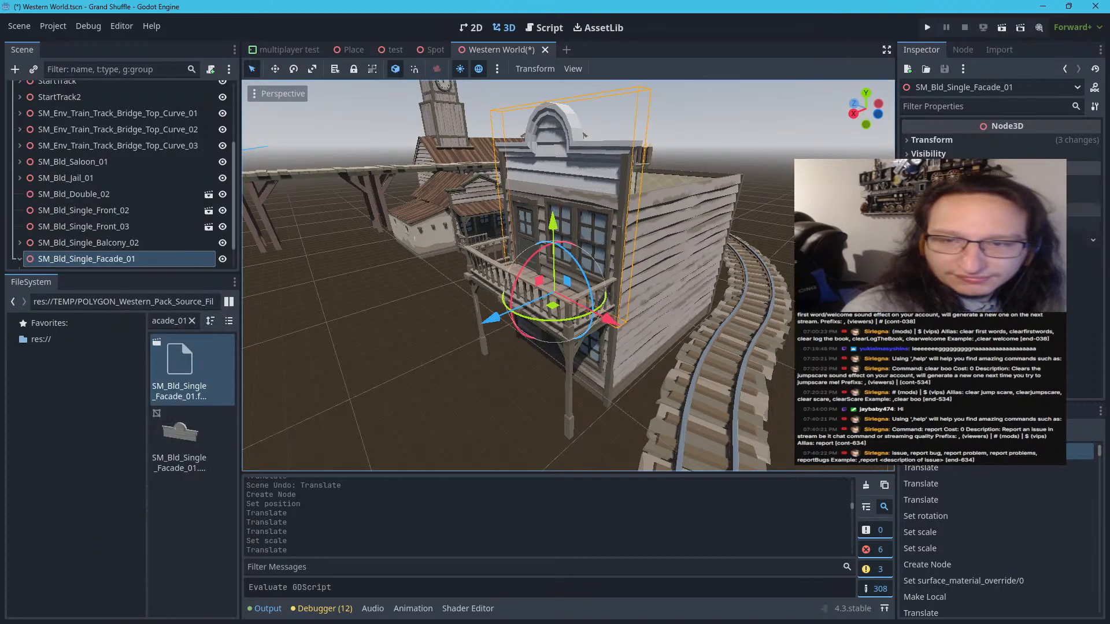
Override surface material 0 of the facade's mesh with the POLYGON_Western_Pack_Source_Files_v4 texture material and deselect it
scroll(136, 250, "down", 2)
left_click(137, 248)
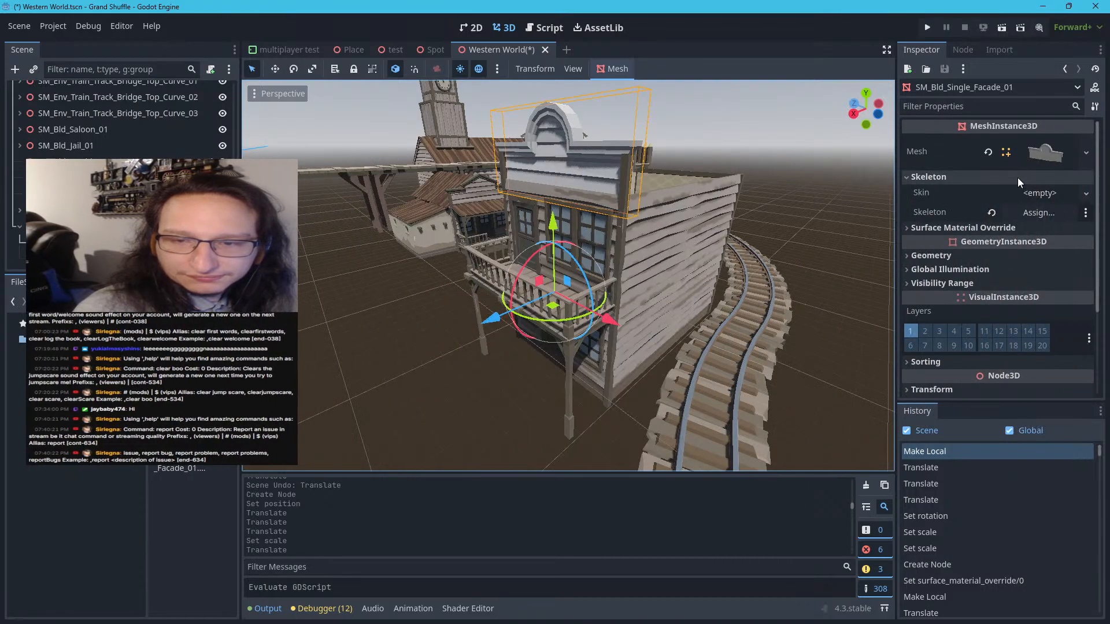
left_click(1017, 177)
left_click(991, 190)
left_click(1047, 207)
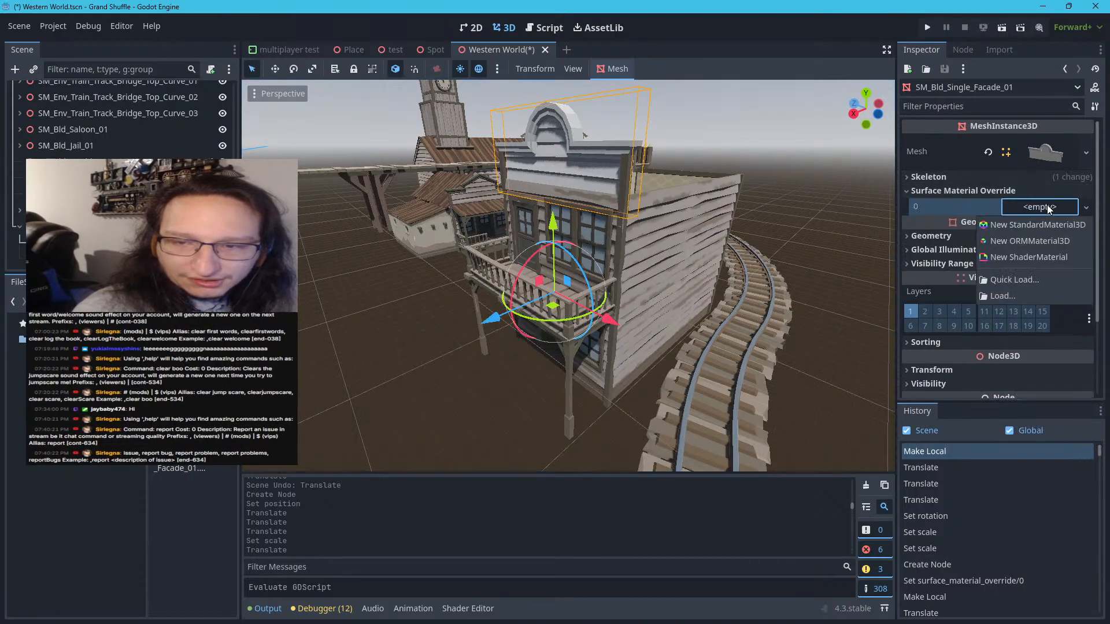
left_click(1024, 282)
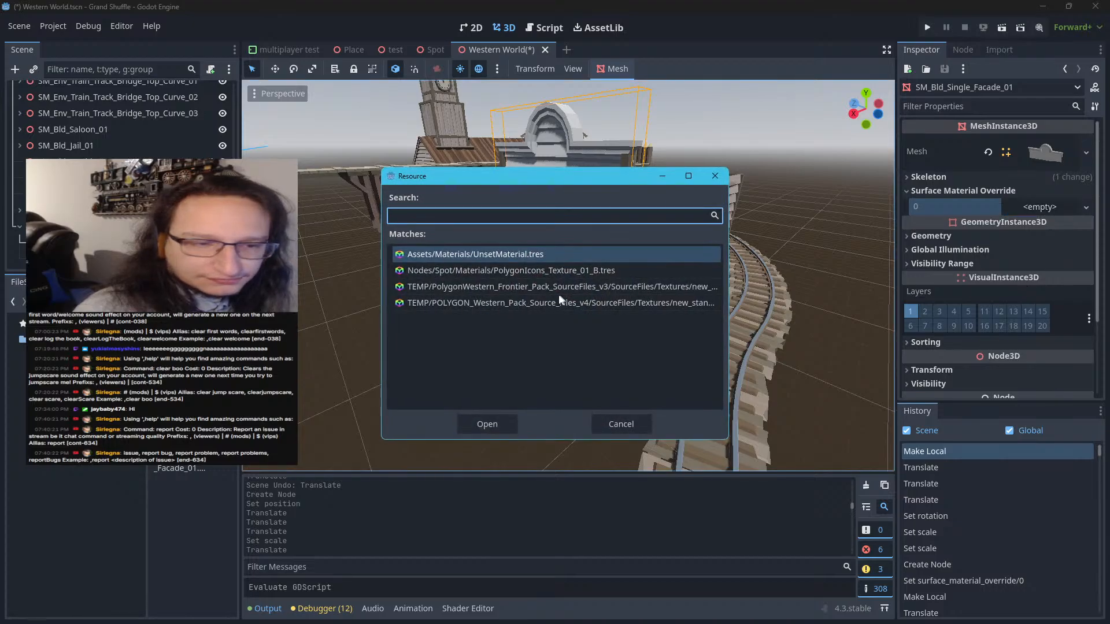
left_click(557, 301)
double_click(558, 301)
left_click(709, 148)
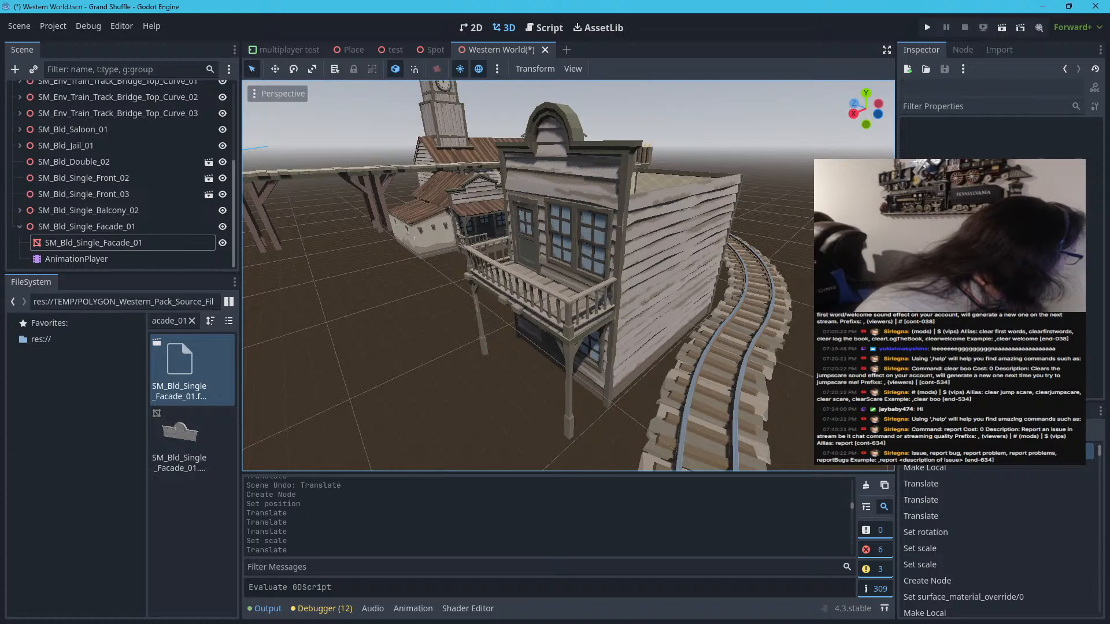
Switch to Synty Search, find a roof piece, copy the name SM_Bld_Single_Roof_01, and return to Godot
key("alt+Tab")
scroll(368, 272, "down", 6)
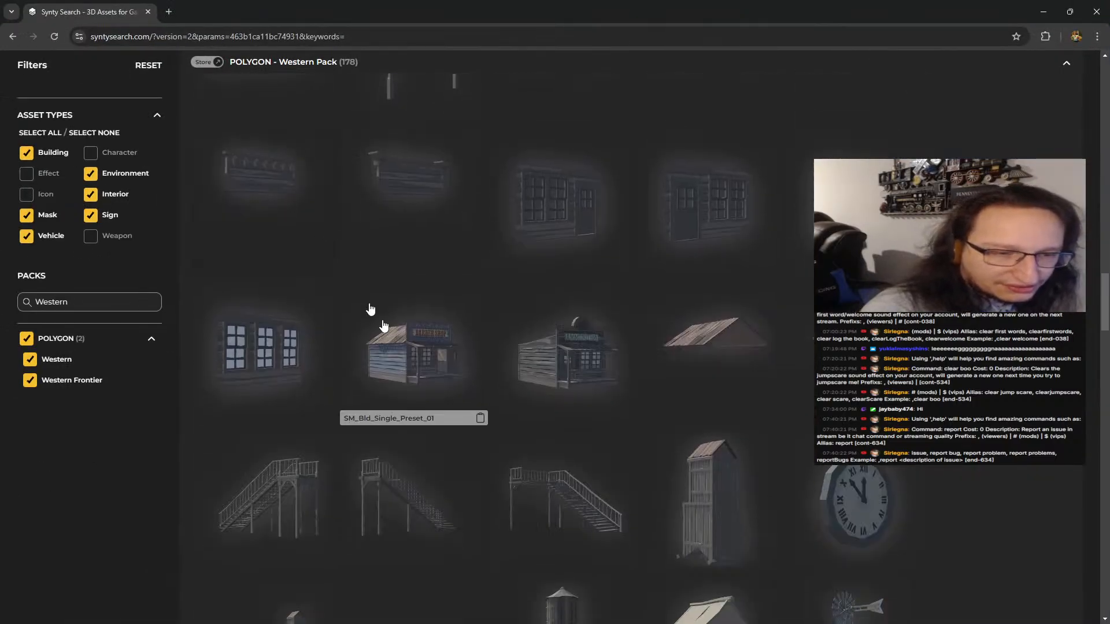
scroll(399, 404, "down", 2)
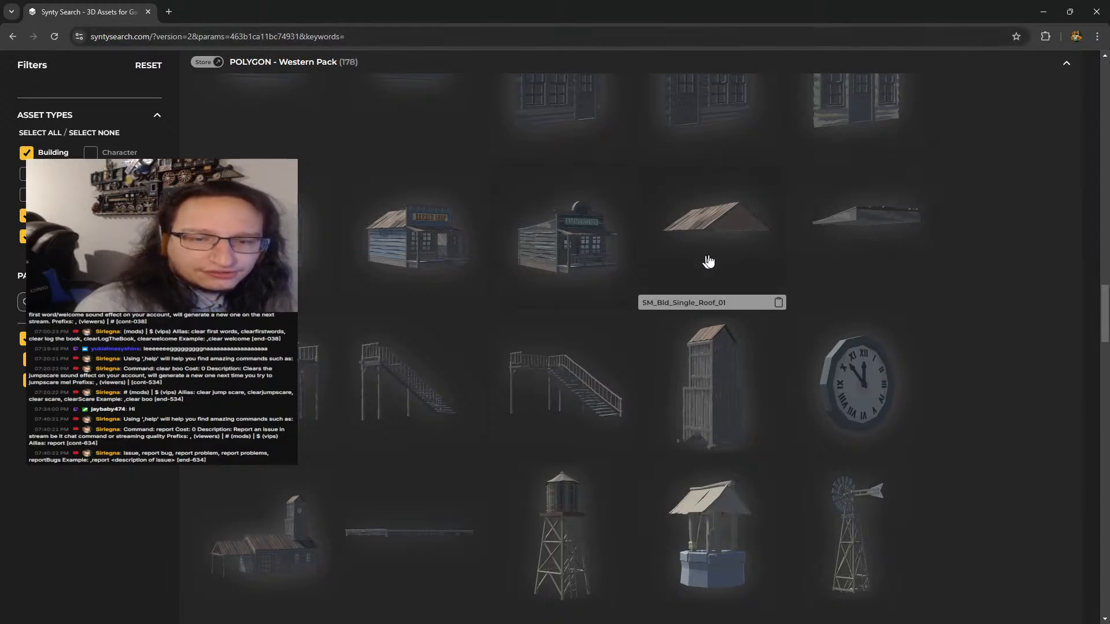
key("alt+Tab")
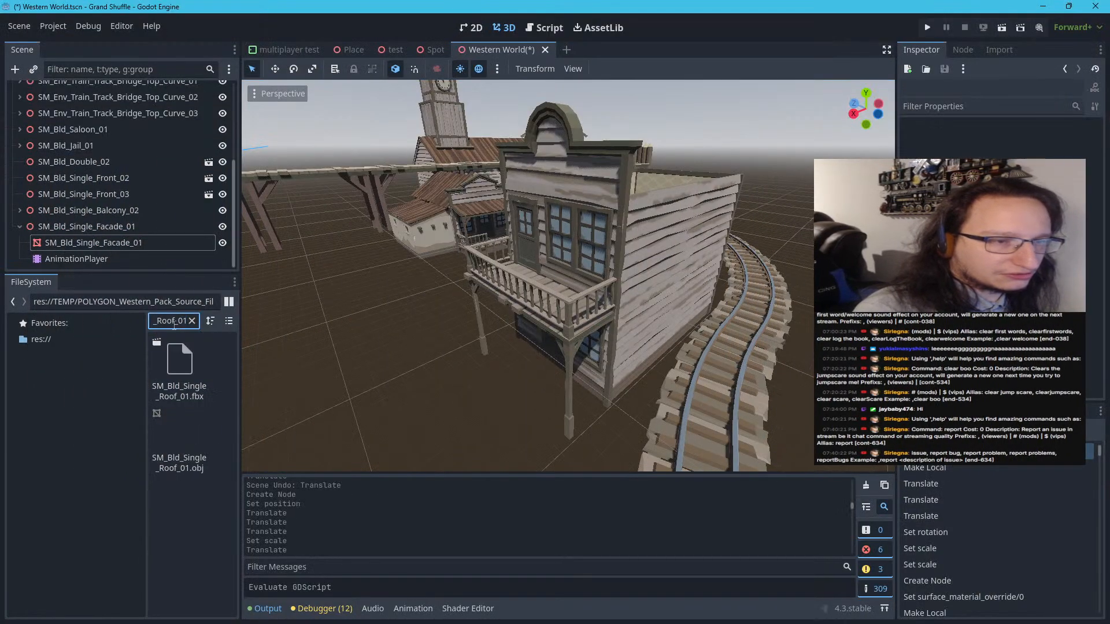
Broaden the project file filter to all single roofs and add SM_Bld_Single_Roof_01 and SM_Bld_Single_Roof_02 on the ground near the building
key("BackSpace")
key("BackSpace")
key("BackSpace")
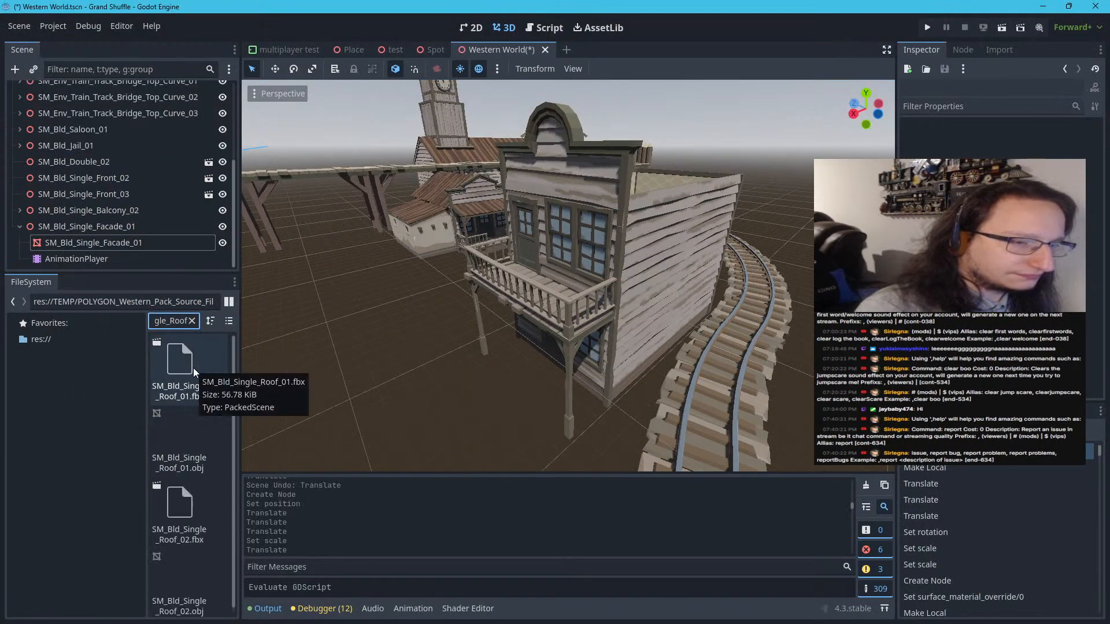
scroll(316, 380, "down", 10)
scroll(316, 380, "up", 1)
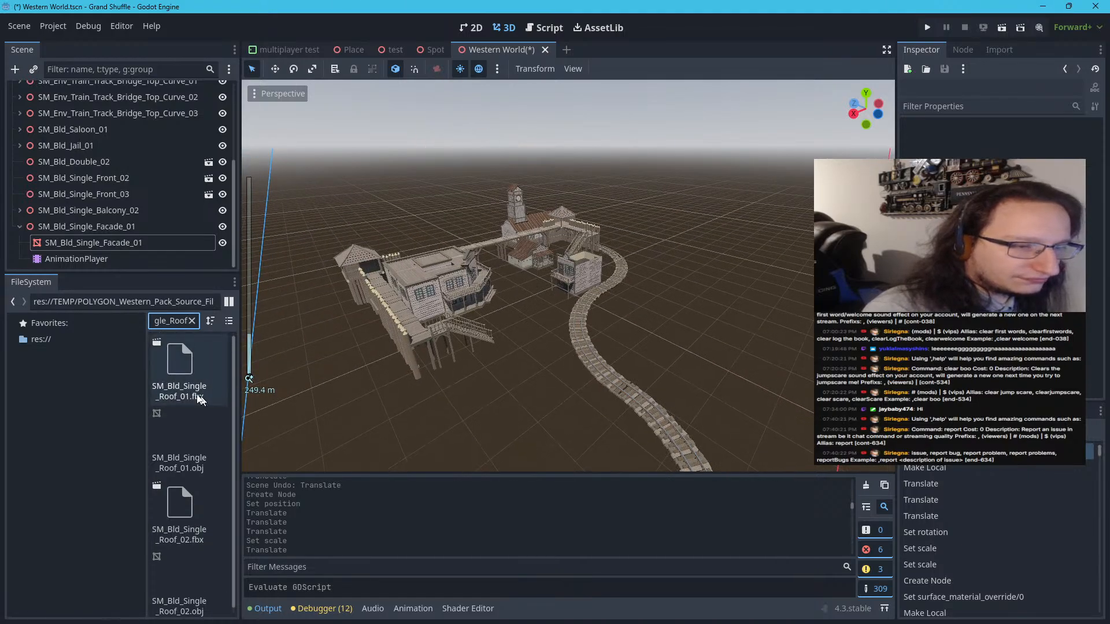
scroll(279, 383, "up", 2)
left_click_drag(213, 391, 486, 335)
left_click_drag(192, 492, 673, 385)
left_click(675, 386)
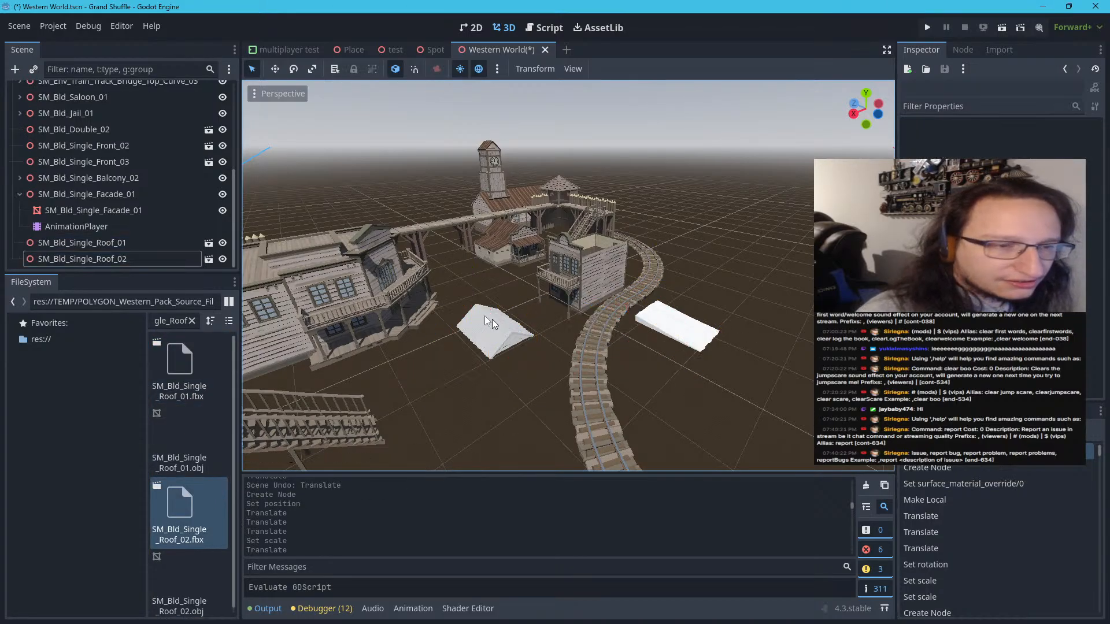
Compare the two roof pieces with the existing town buildings and the open-topped two-storey building
right_click_drag(435, 272, 408, 272)
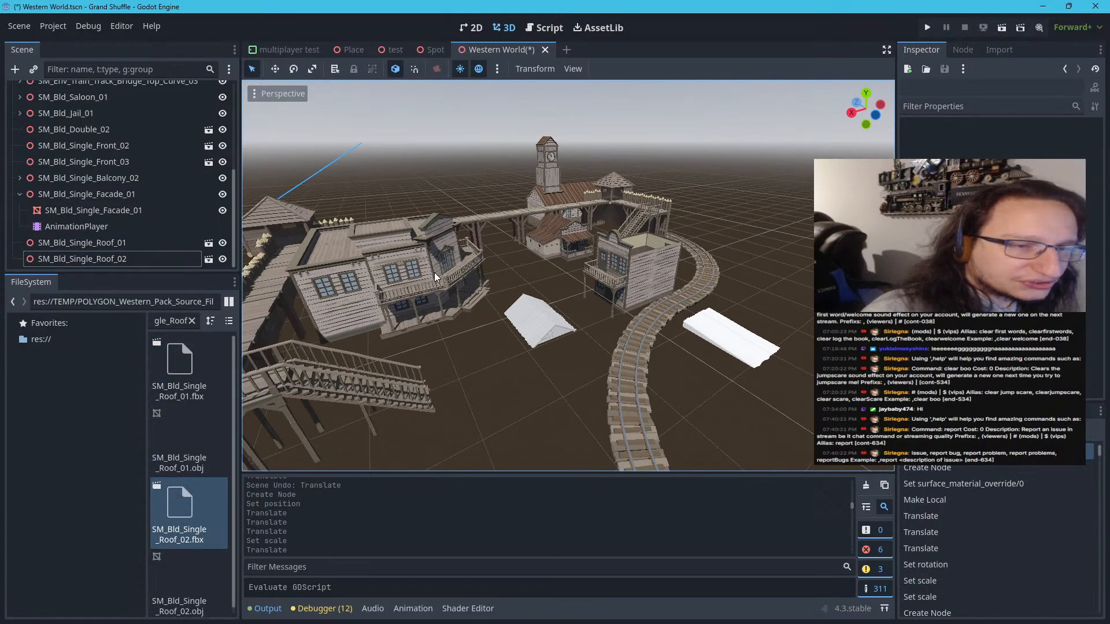
scroll(492, 268, "up", 5)
scroll(509, 266, "down", 4)
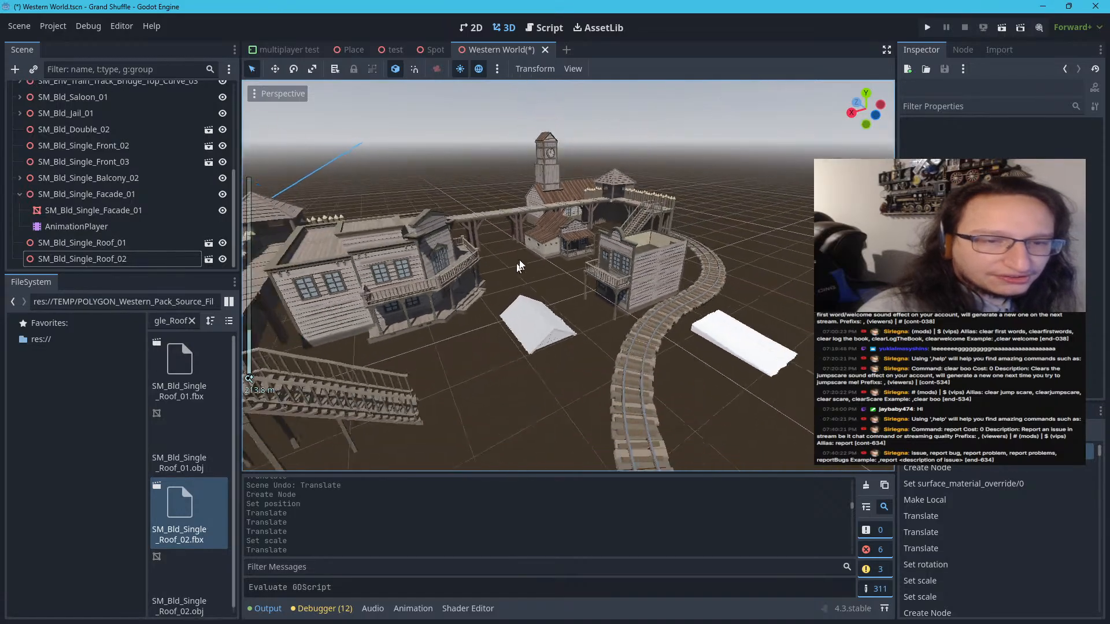
scroll(544, 237, "up", 3)
scroll(555, 211, "down", 3)
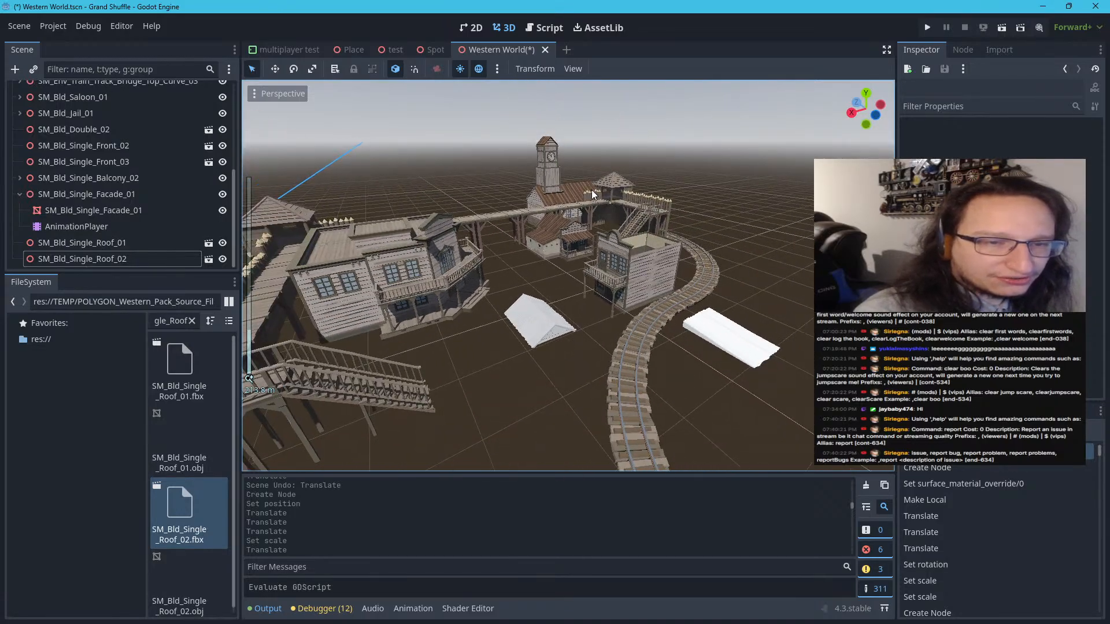
scroll(591, 191, "up", 3)
scroll(592, 193, "down", 3)
scroll(589, 195, "up", 2)
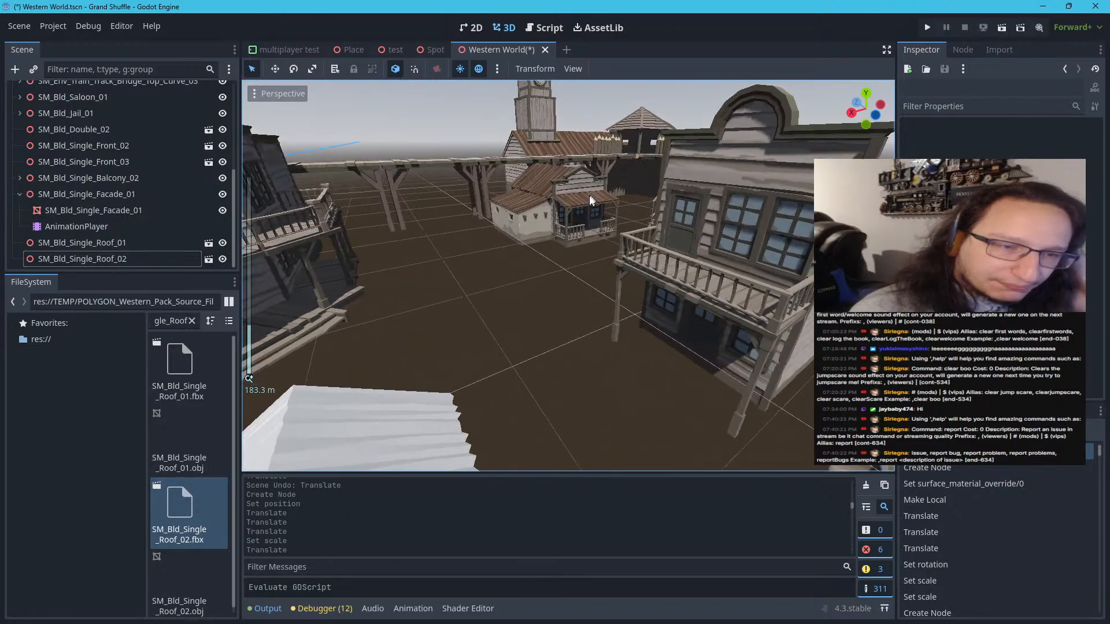
scroll(588, 195, "down", 3)
Delete the gabled roof SM_Bld_Single_Roof_01 from the scene
left_click(564, 334)
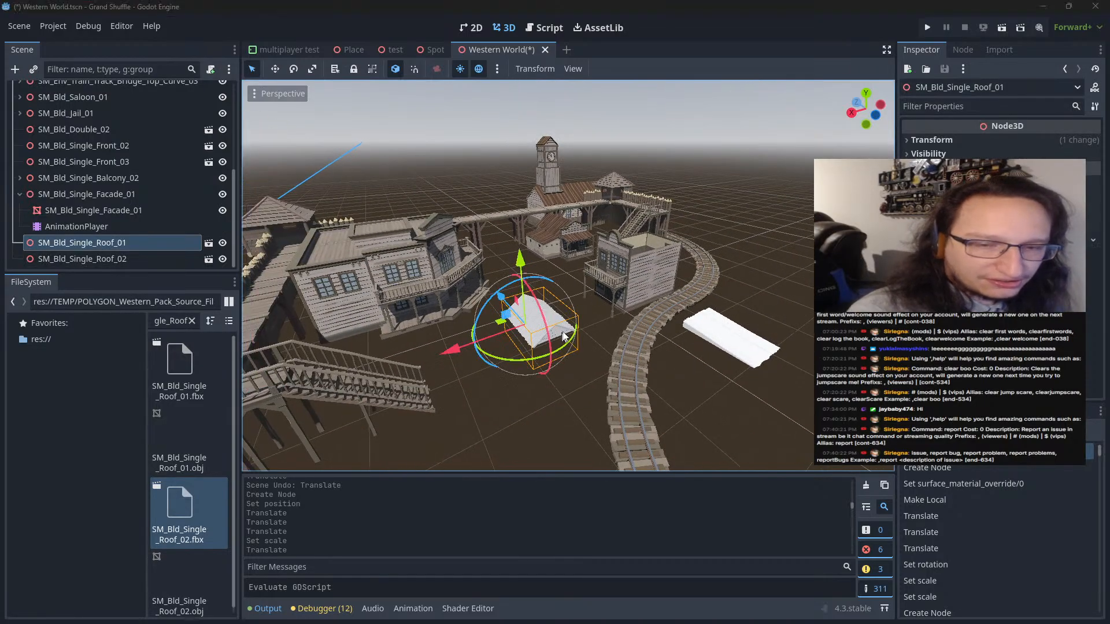
key("Delete")
key("Return")
Select SM_Bld_Single_Roof_02, try a Y rotation of -90°, and set it to 90°
left_click(722, 329)
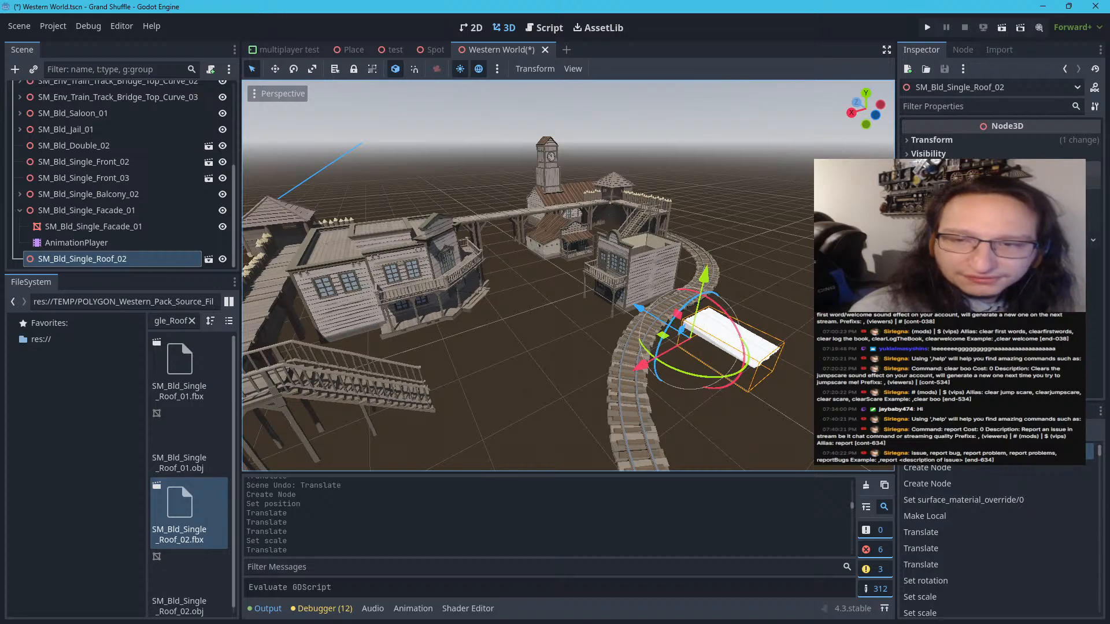
left_click(960, 142)
left_click(1010, 202)
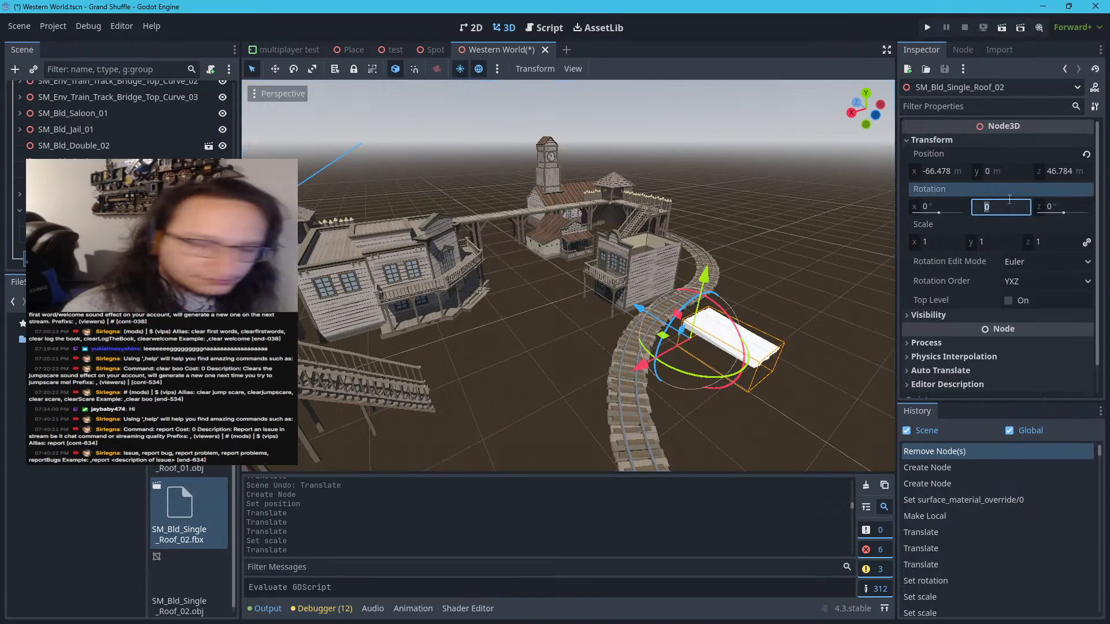
key("Return")
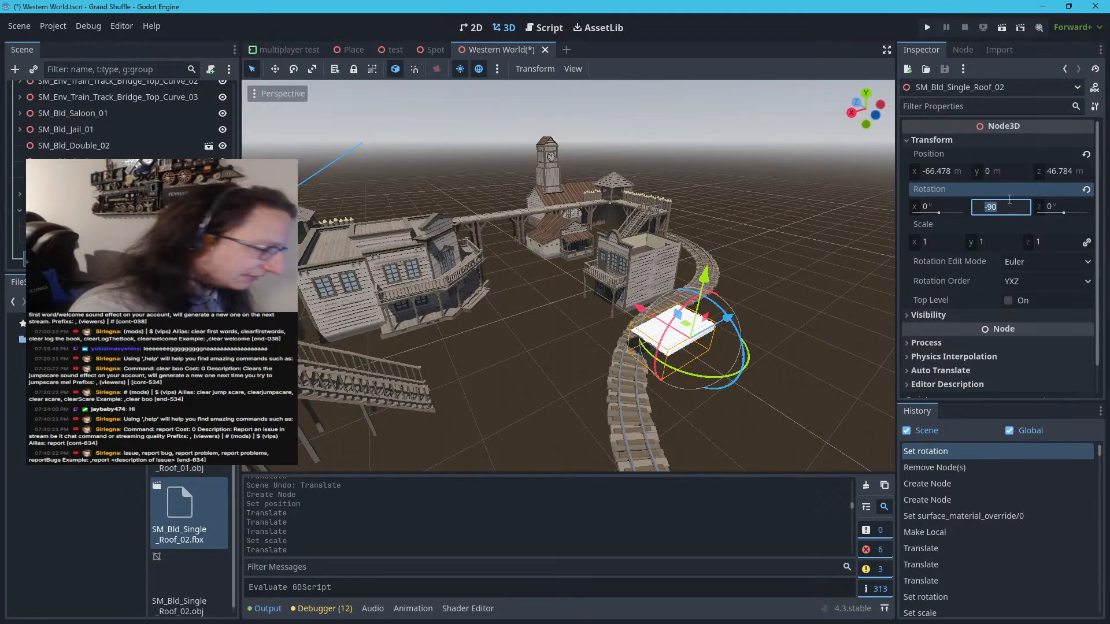
type("90")
key("Return")
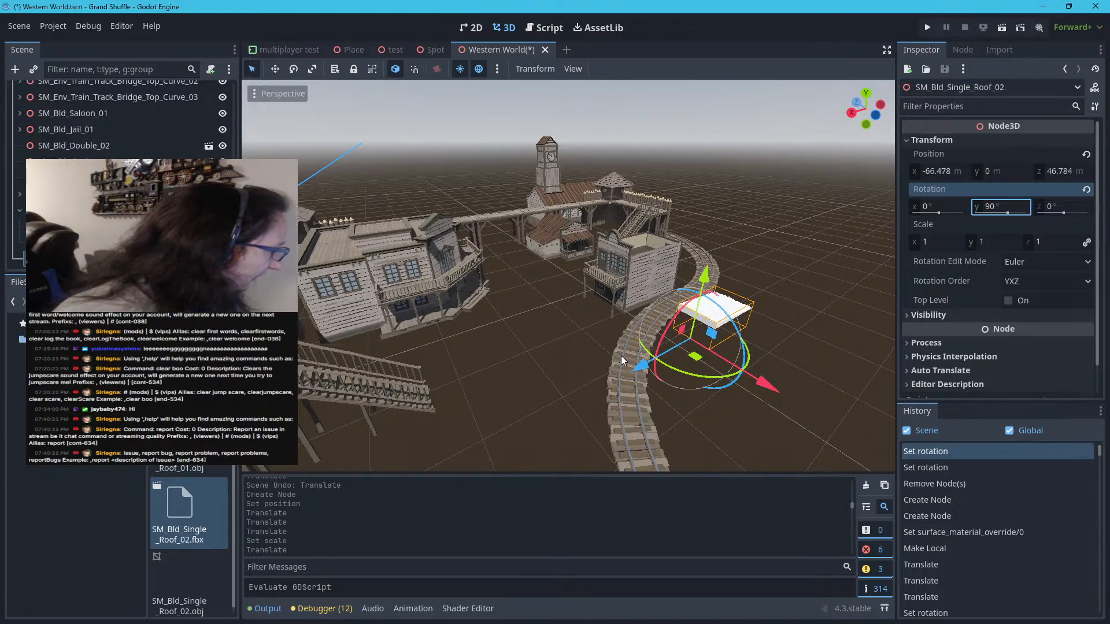
Scale SM_Bld_Single_Roof_02 uniformly to 1.4
left_click(546, 336)
right_click_drag(546, 335, 557, 308)
key("w")
key("d")
left_click(614, 286)
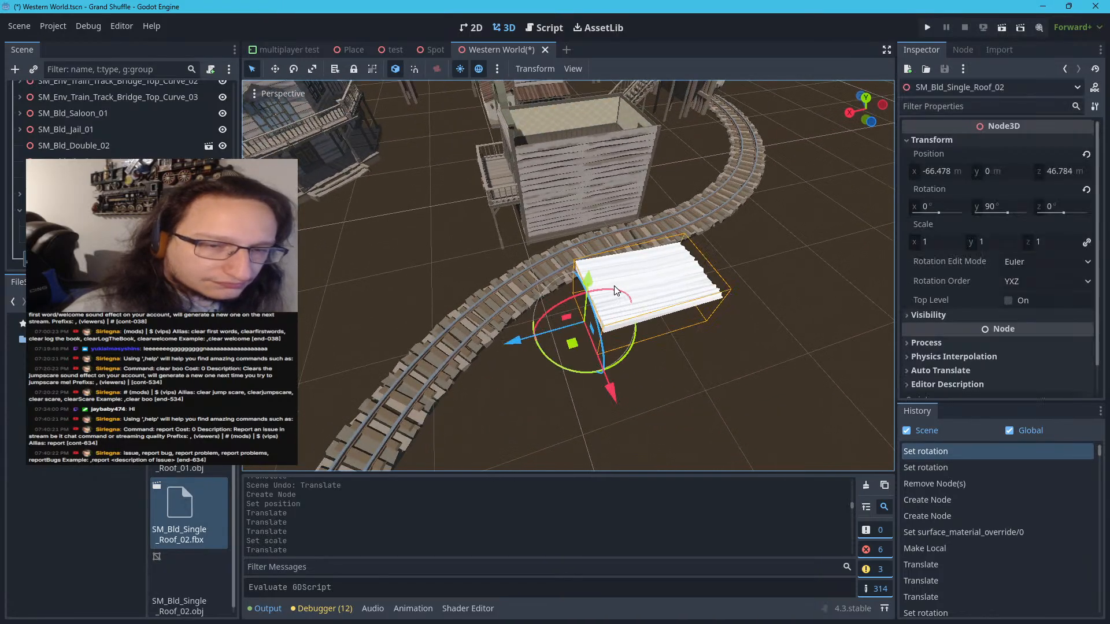
left_click(953, 243)
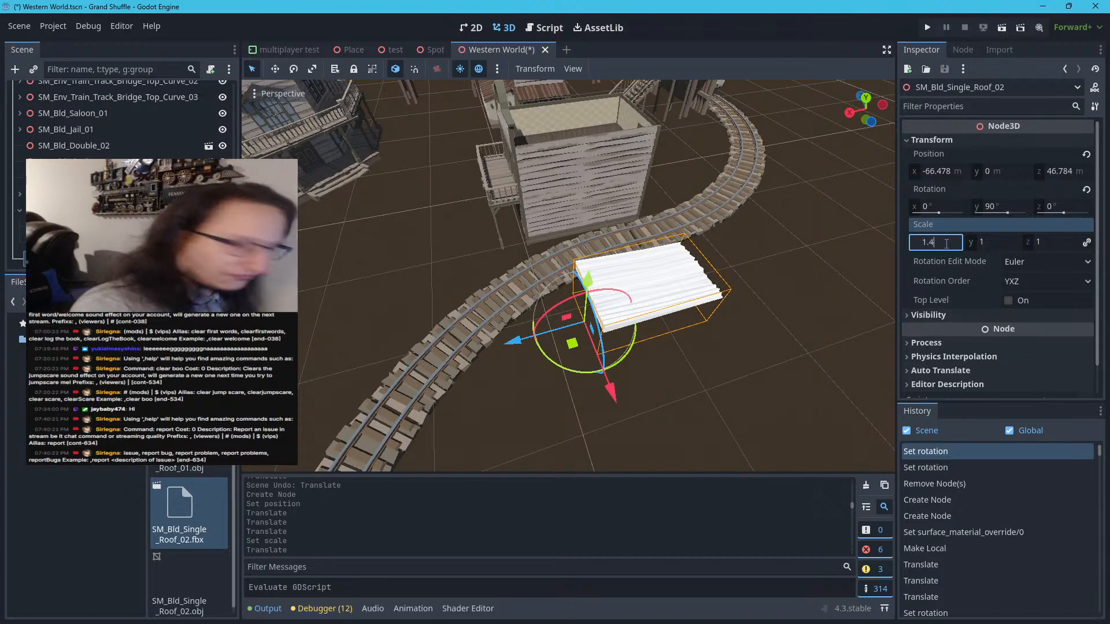
key("Return")
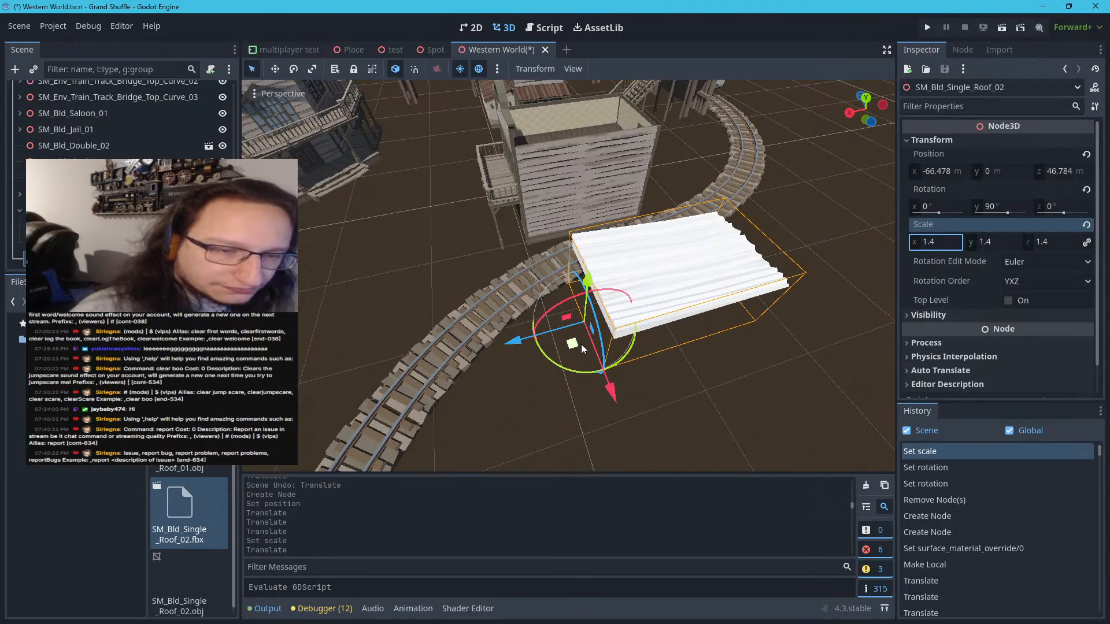
Move SM_Bld_Single_Roof_02 onto the two-storey building's open top, at about X -64.261, Y 4.293, Z 60.18 m
left_click_drag(607, 384, 525, 248)
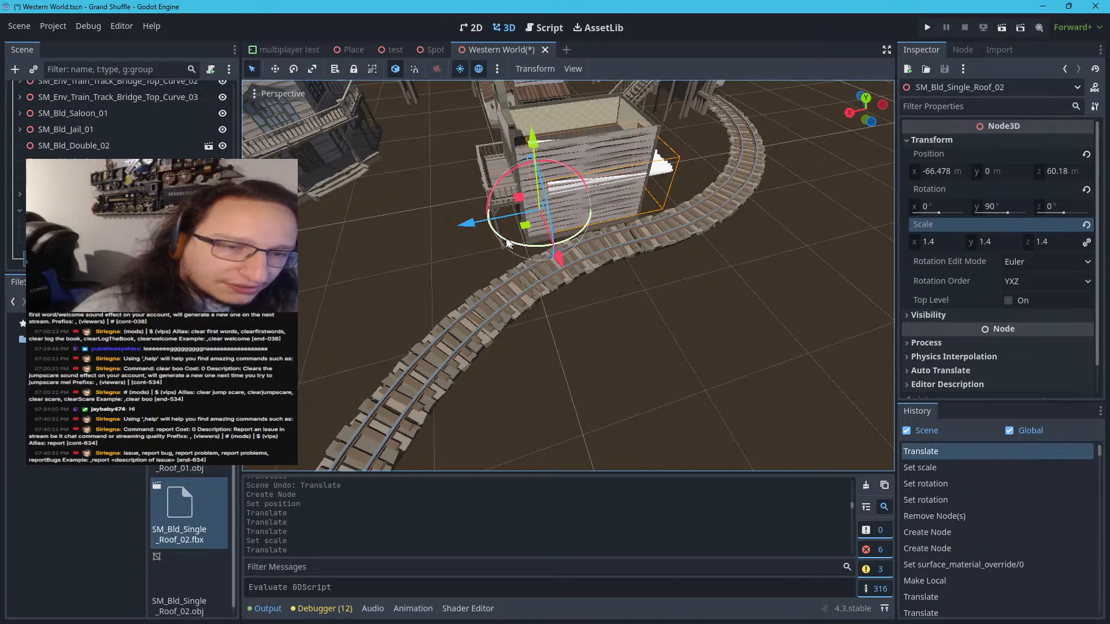
left_click_drag(466, 222, 452, 228)
left_click_drag(511, 149, 501, 87)
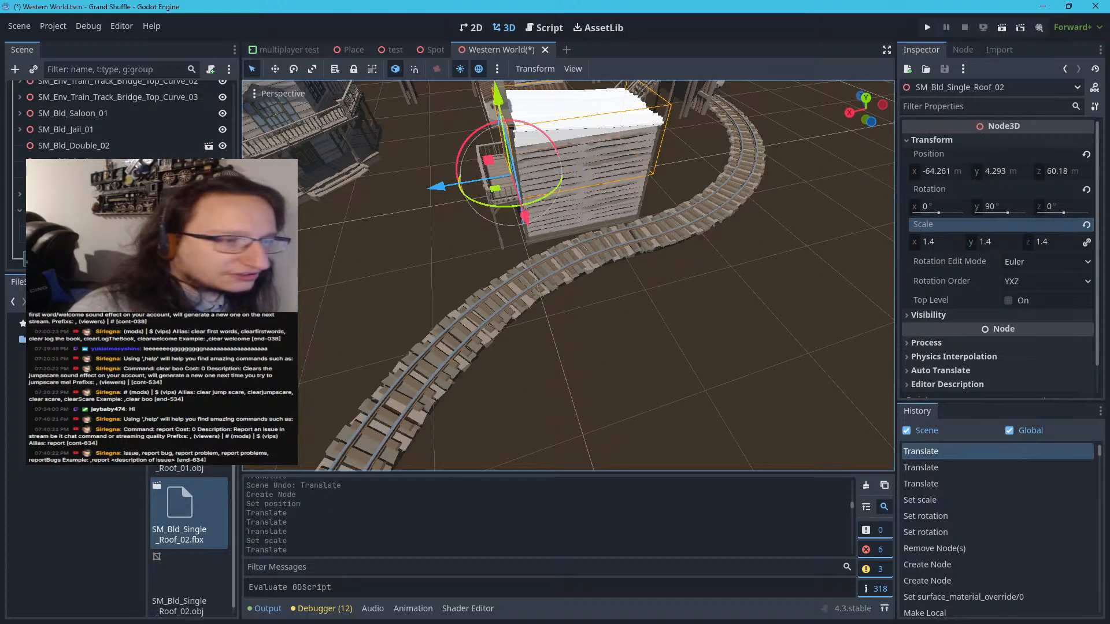
Make the SM_Bld_Single_Roof_02 instance local in the scene tree
scroll(22, 210, "up", 1)
right_click(53, 258)
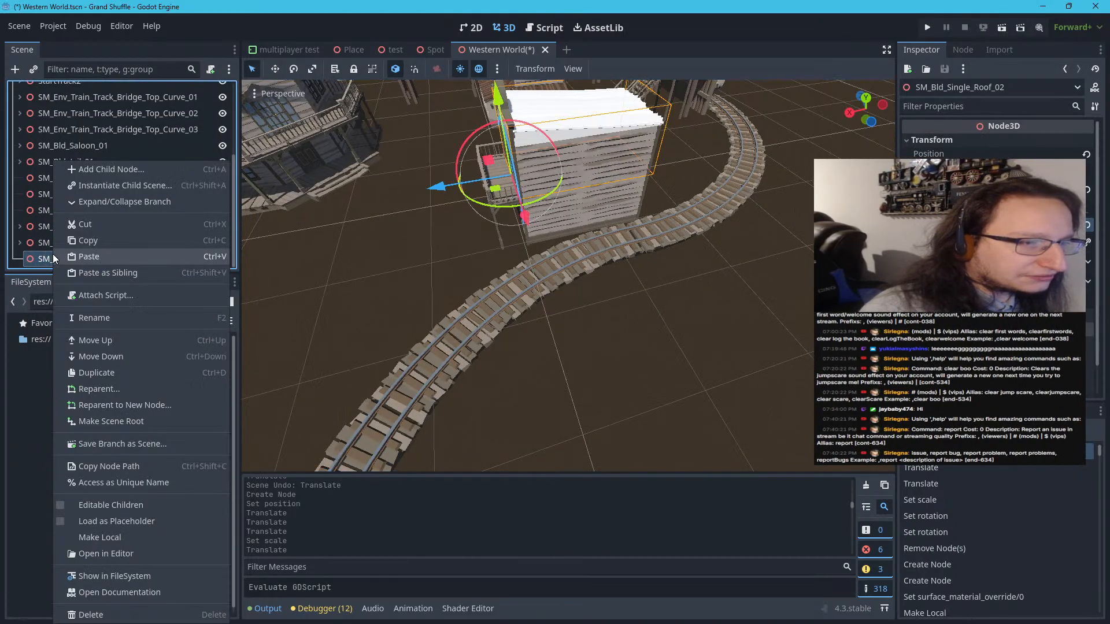
left_click(82, 543)
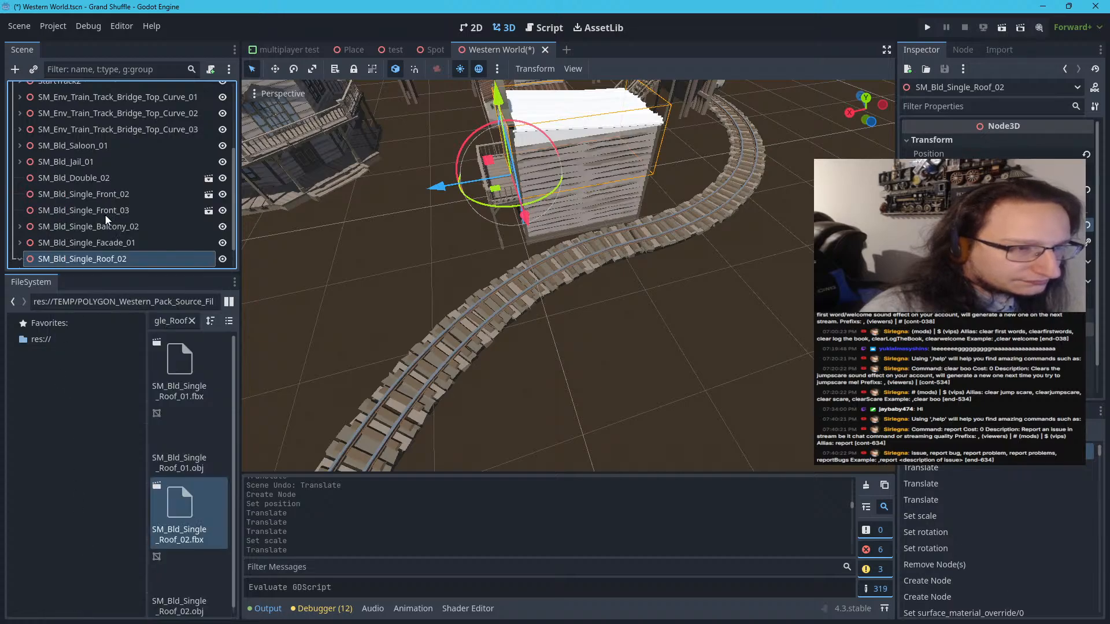
Override surface material 0 of the SM_Bld_Single_Roof_02 mesh with the project's Western pack texture material
scroll(104, 225, "down", 1)
left_click(103, 239)
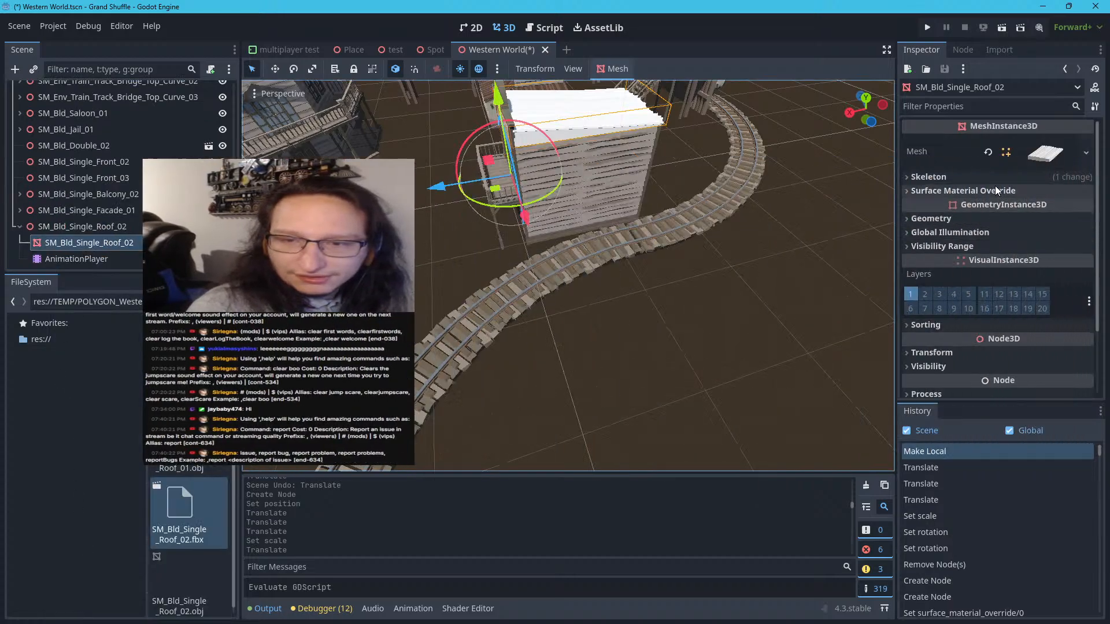
left_click(995, 190)
left_click(1061, 206)
left_click(1006, 279)
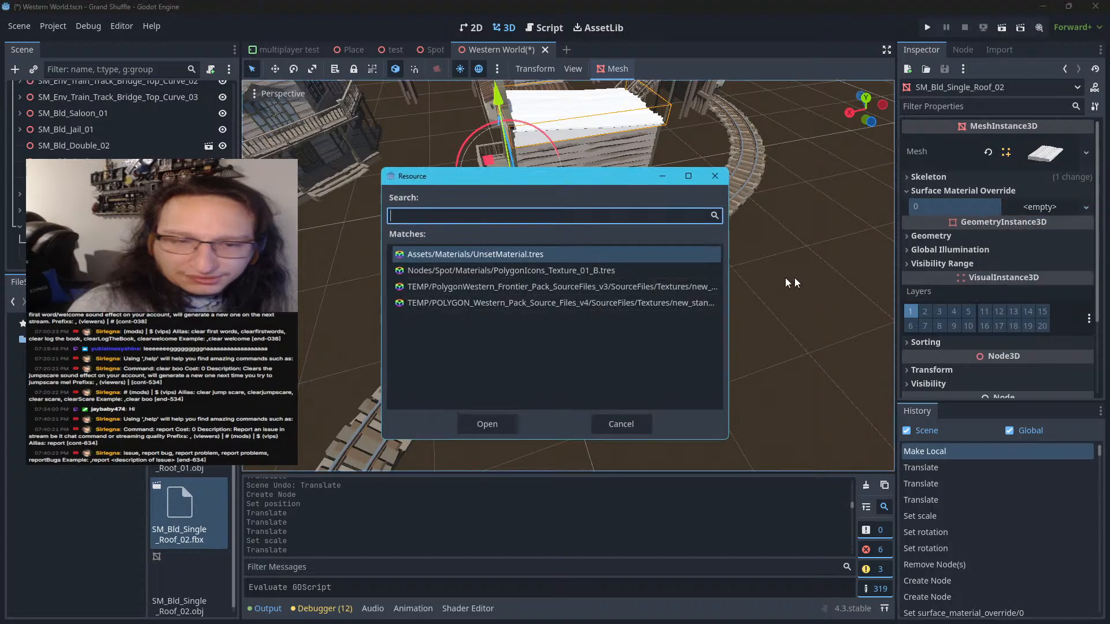
double_click(668, 290)
Deselect the roof and examine how it fits the side walls and the facade of the two-storey building
left_click(620, 297)
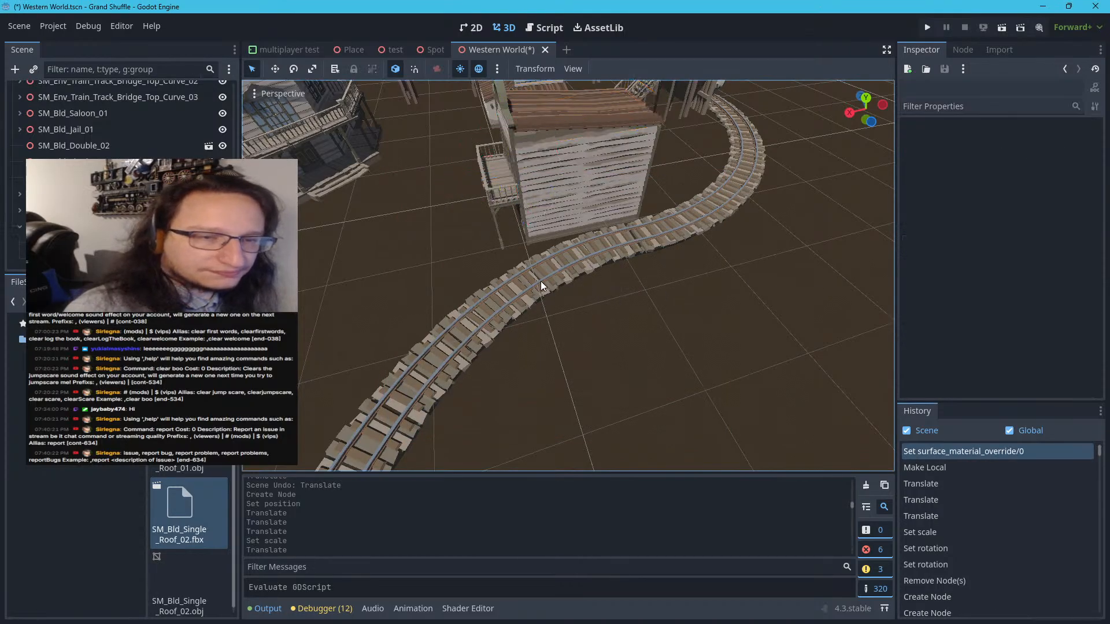
right_click_drag(557, 303, 602, 240)
key("w")
key("s")
key("w")
key("w")
key("s")
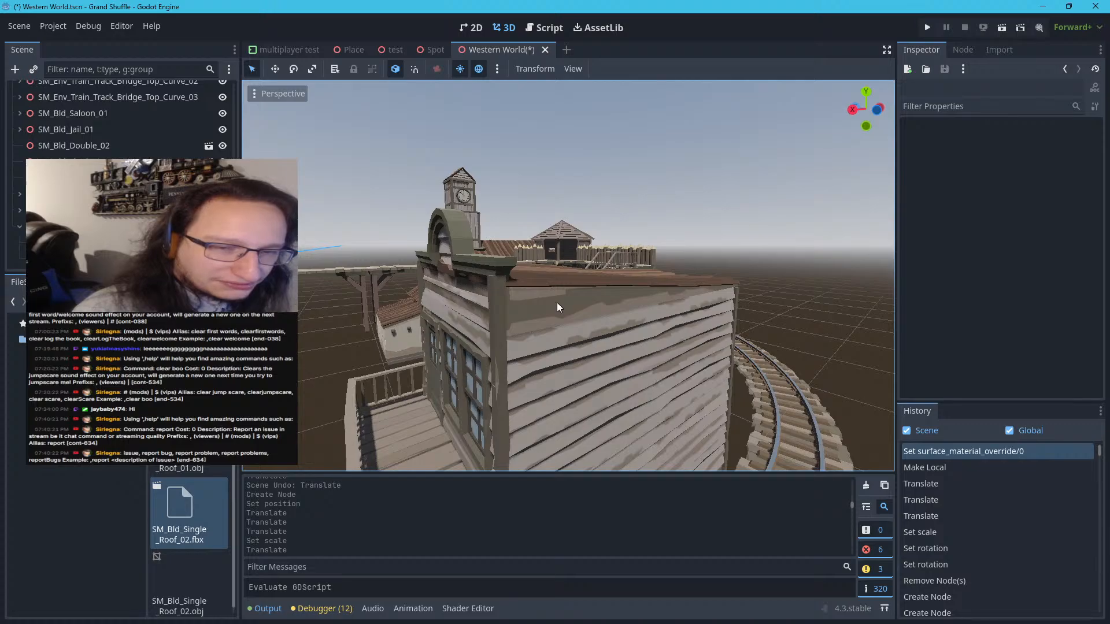
Nudge the SM_Bld_Single_Roof_02 mesh slightly back from the facade on the two-storey building
left_click(551, 306)
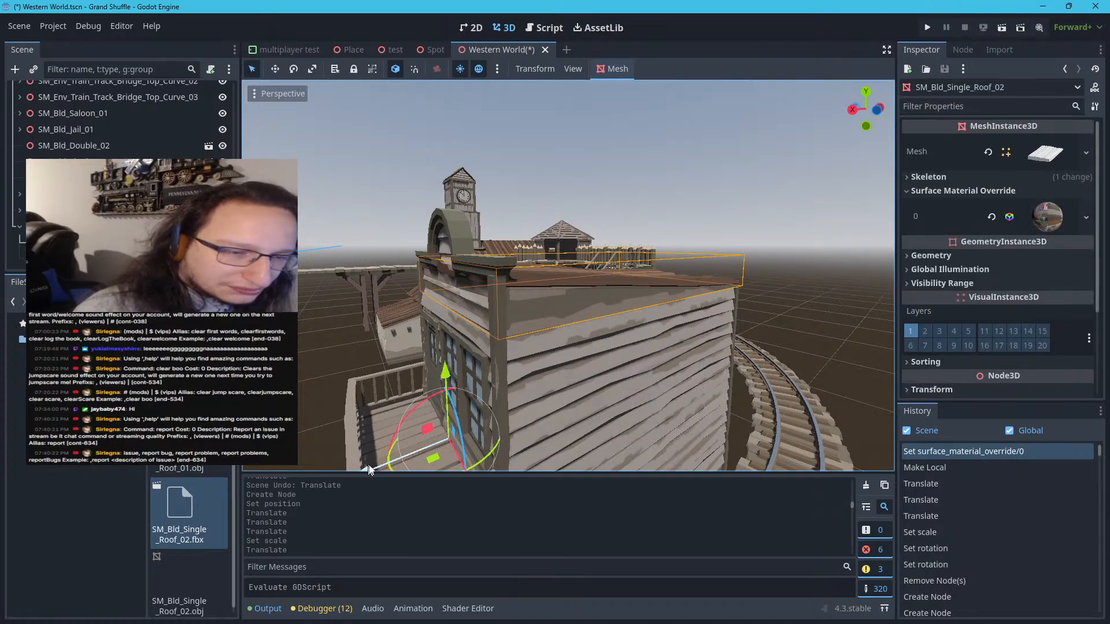
scroll(370, 457, "down", 12)
scroll(373, 446, "up", 12)
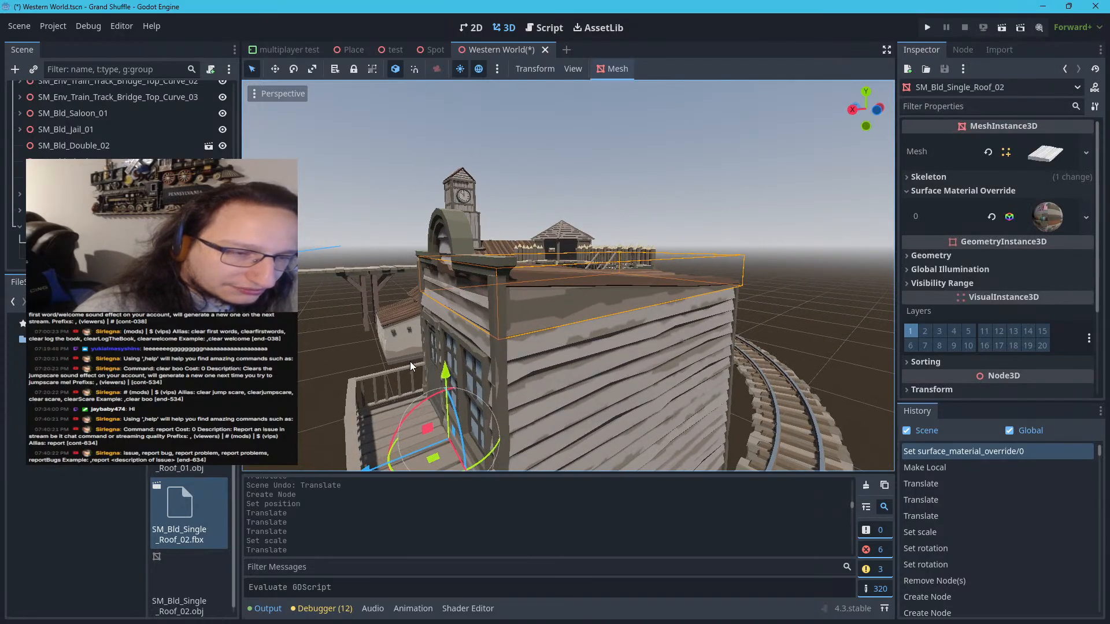
key("s")
right_click_drag(569, 275, 568, 282)
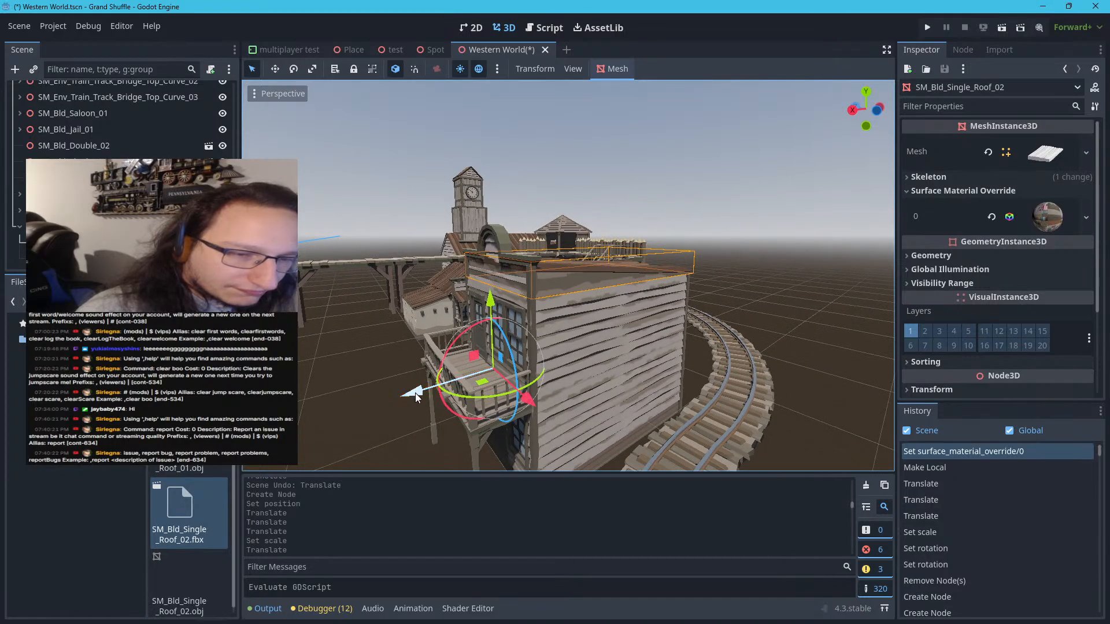
left_click_drag(419, 394, 419, 394)
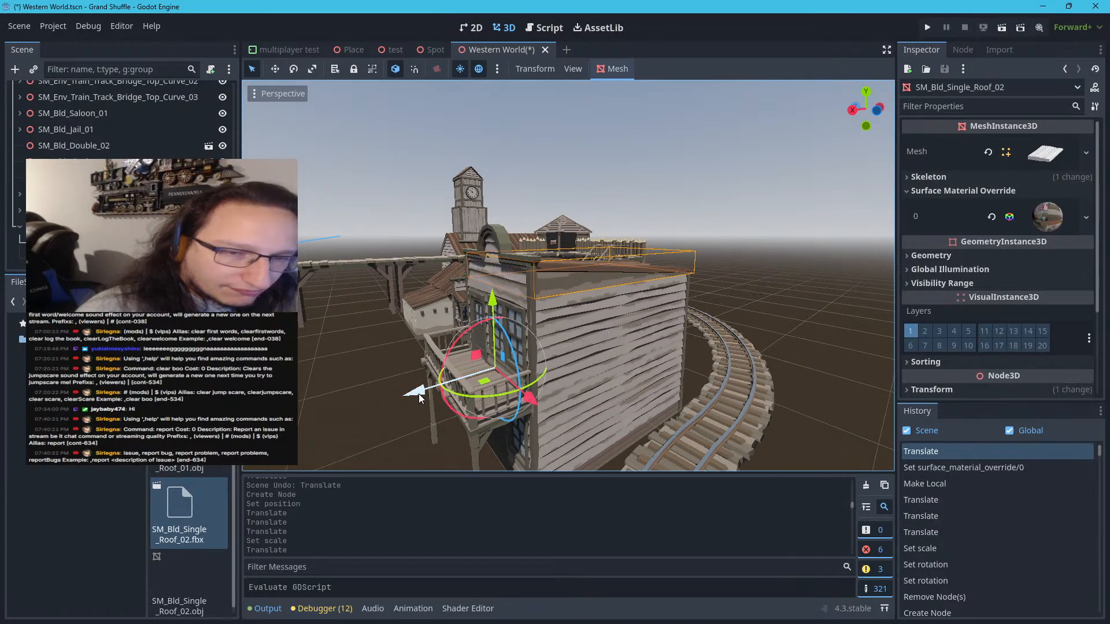
Examine the two-storey building within the whole town from a distance and clear the roof selection
key("d")
right_click_drag(419, 394, 26, 394)
key("w")
key("d")
right_click_drag(555, 312, 528, 323)
key("s")
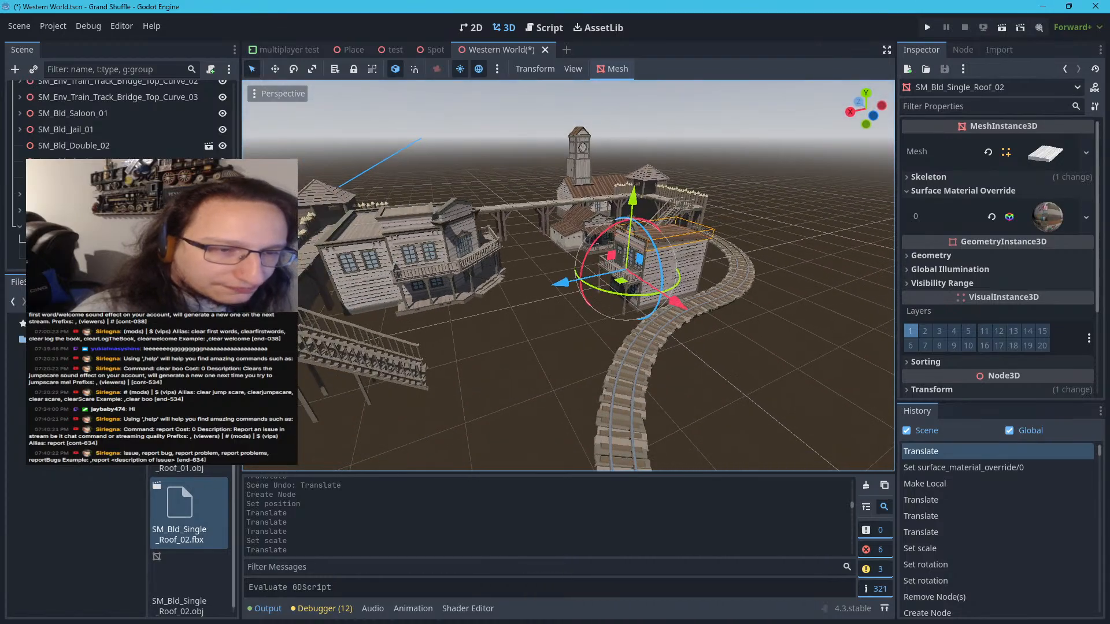
left_click(457, 370)
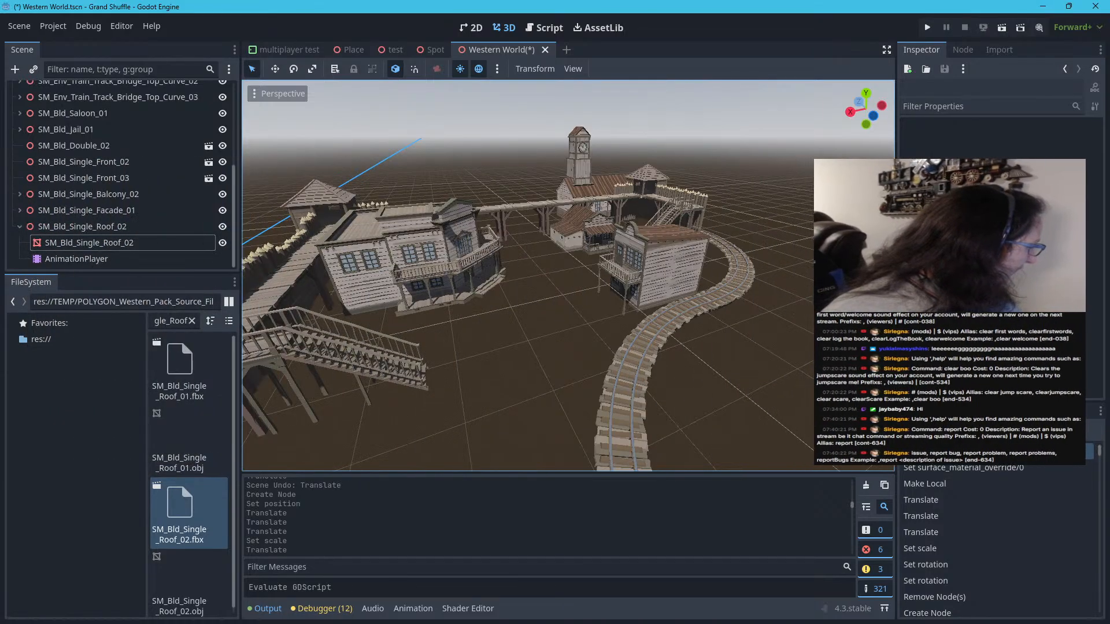
Switch to Synty Search, find the BANK sign in the POLYGON Western Pack, copy its asset name and return to Godot
key("alt+Tab")
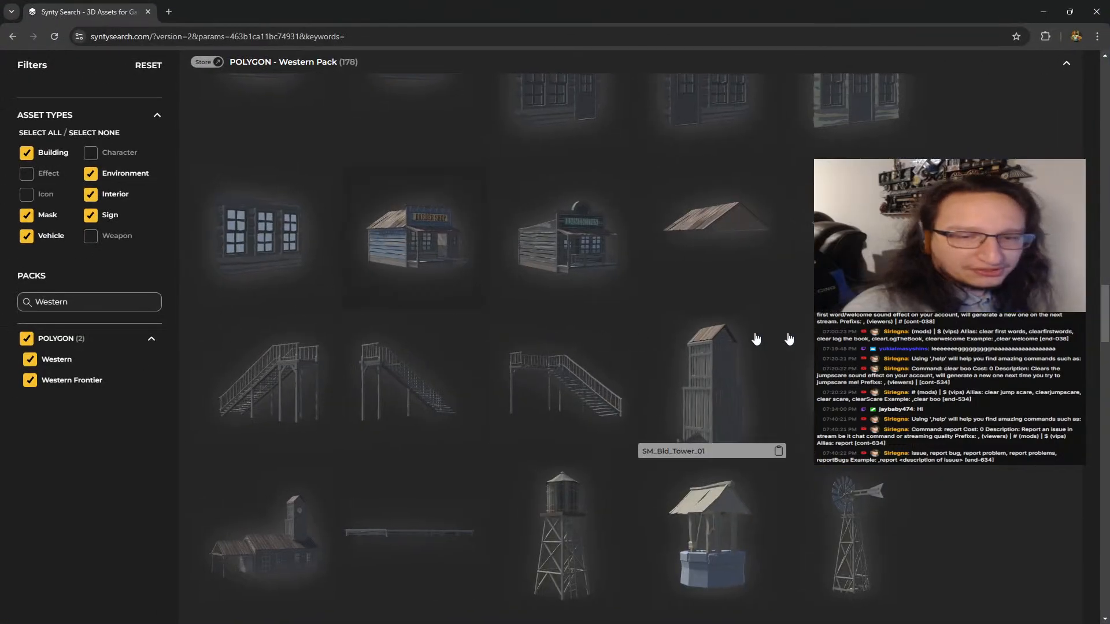
scroll(789, 350, "down", 4)
scroll(789, 350, "up", 15)
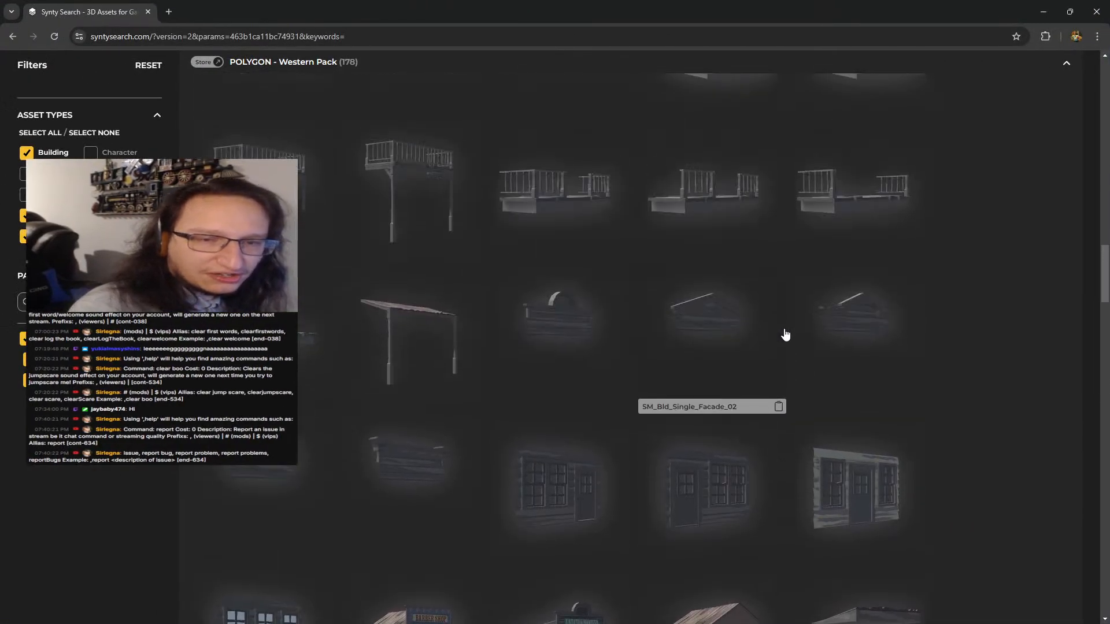
scroll(775, 326, "up", 4)
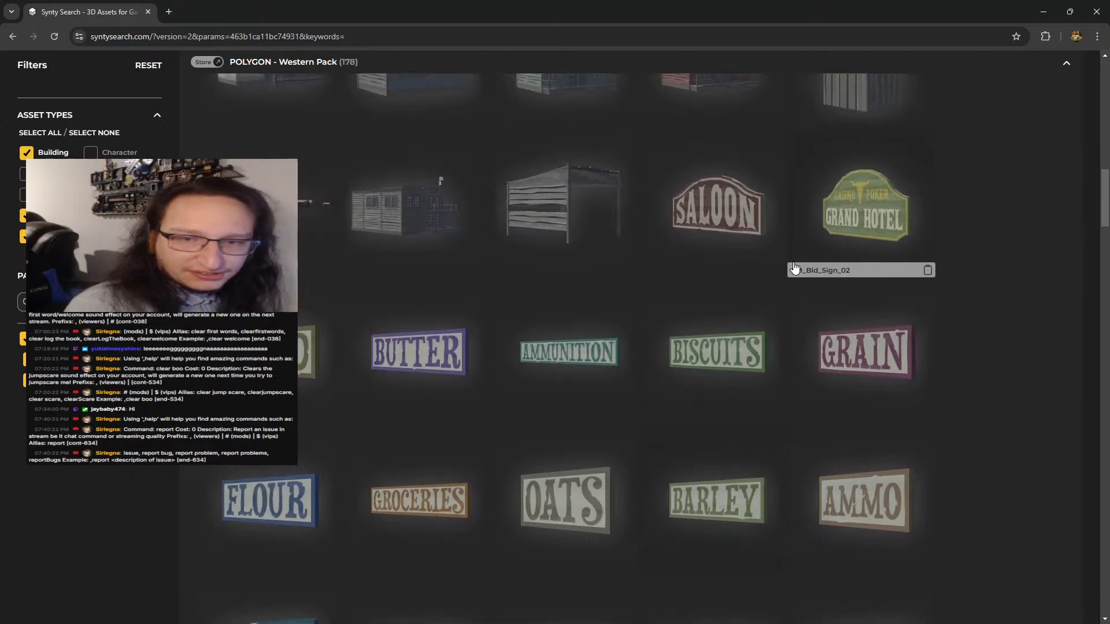
scroll(717, 318, "down", 1)
scroll(419, 303, "down", 5)
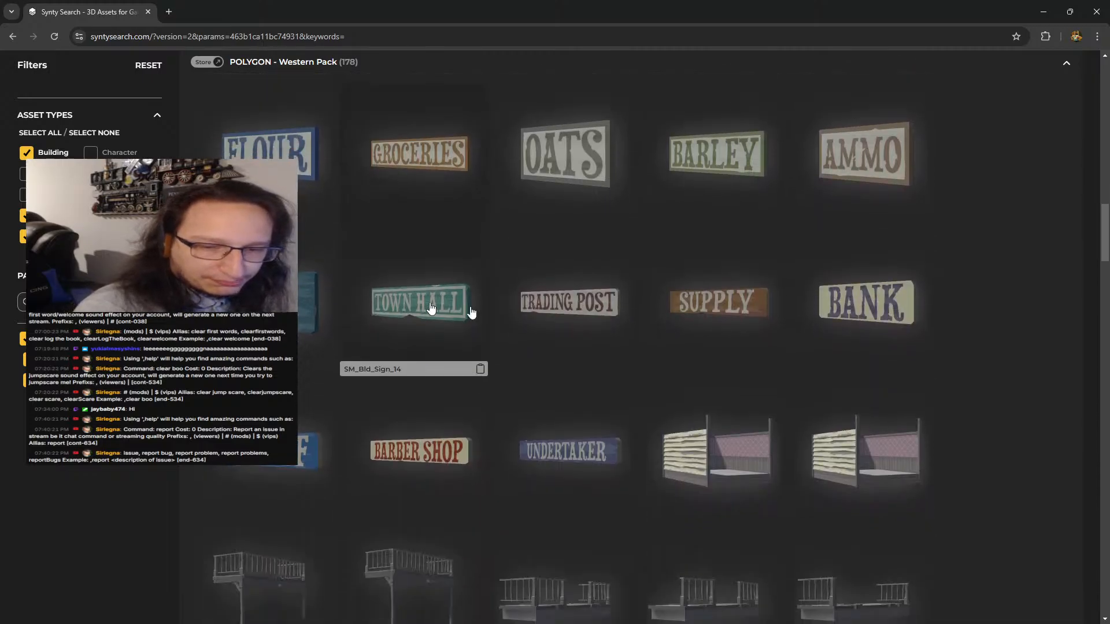
left_click(1051, 5)
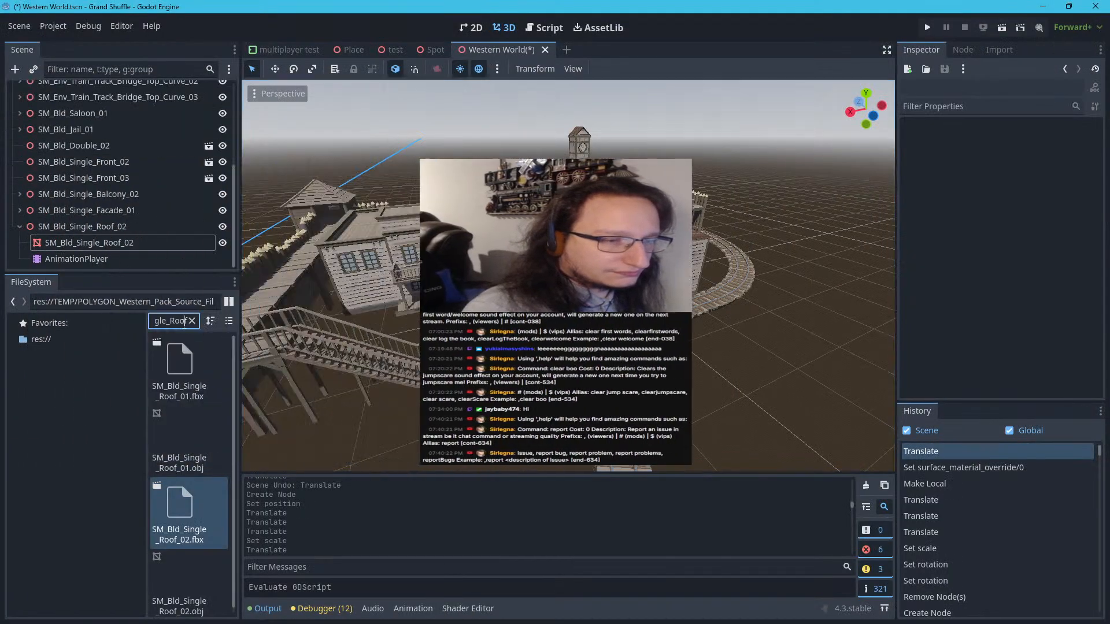
Filter the project files for SM_Bld_Sign_17 and place the SM_Bld_Sign_17.fbx model on the ground between the buildings
double_click(172, 321)
type("SM_Bld_Sign_17")
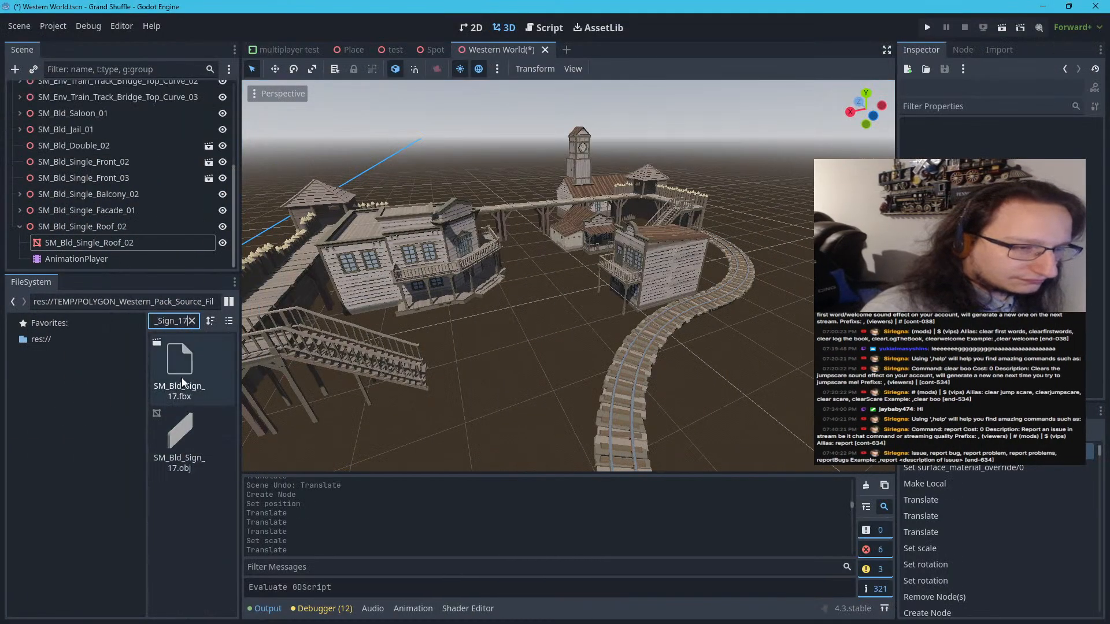
left_click_drag(181, 377, 550, 322)
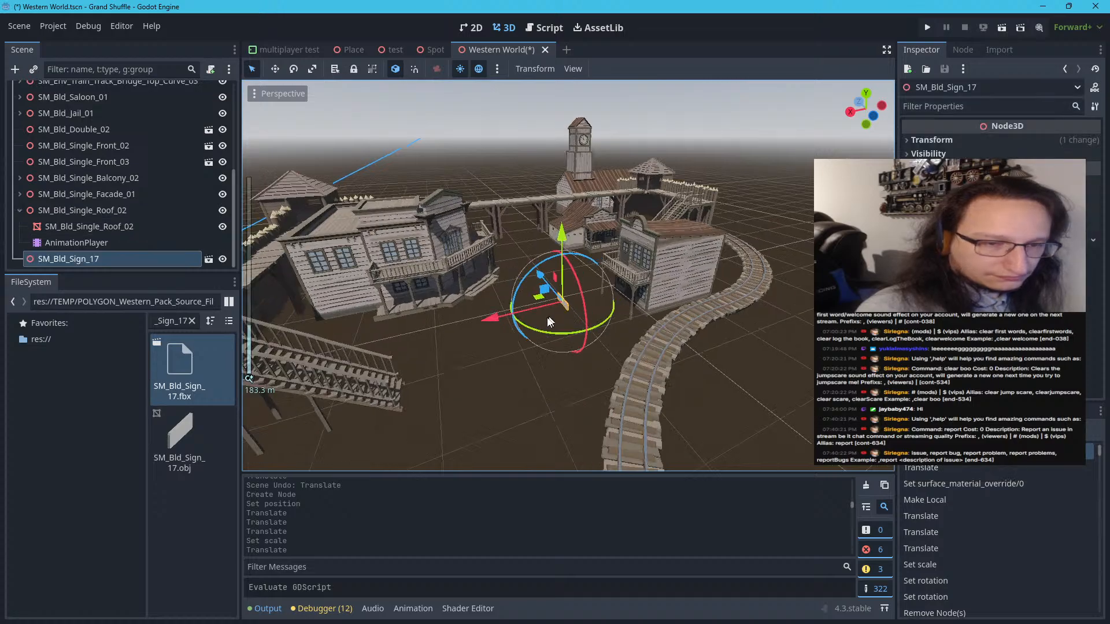
scroll(544, 326, "up", 5)
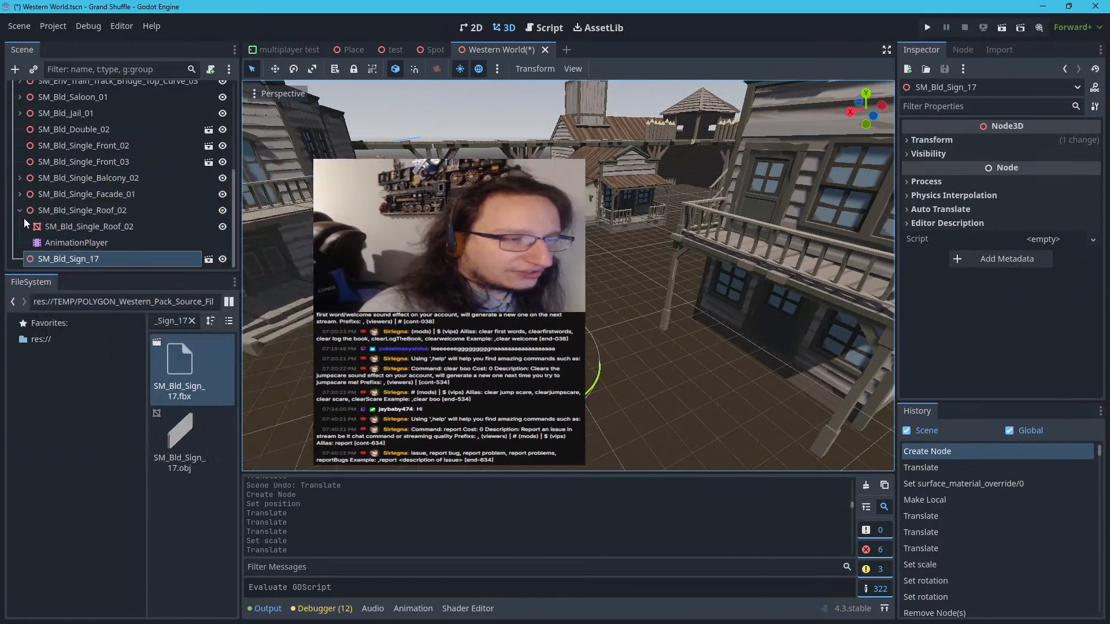
Make the SM_Bld_Sign_17 instance local in the scene tree
right_click(75, 255)
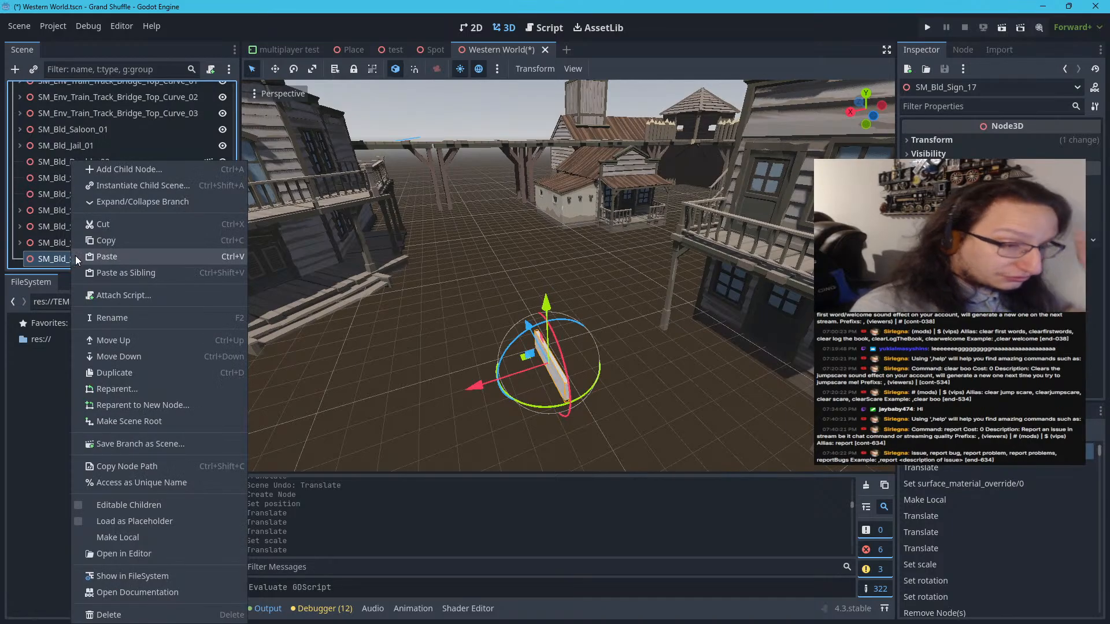
left_click(110, 538)
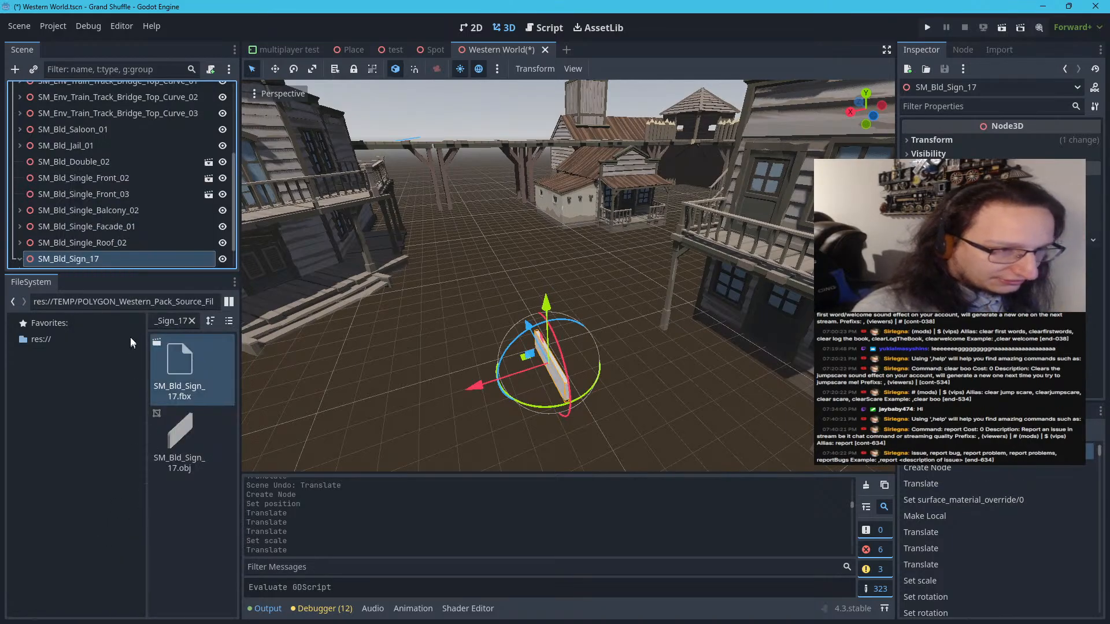
scroll(88, 240, "down", 2)
Override surface material 0 of the SM_Bld_Sign_17 mesh with the PolygonWestern_Frontier_Pack texture material
left_click(88, 242)
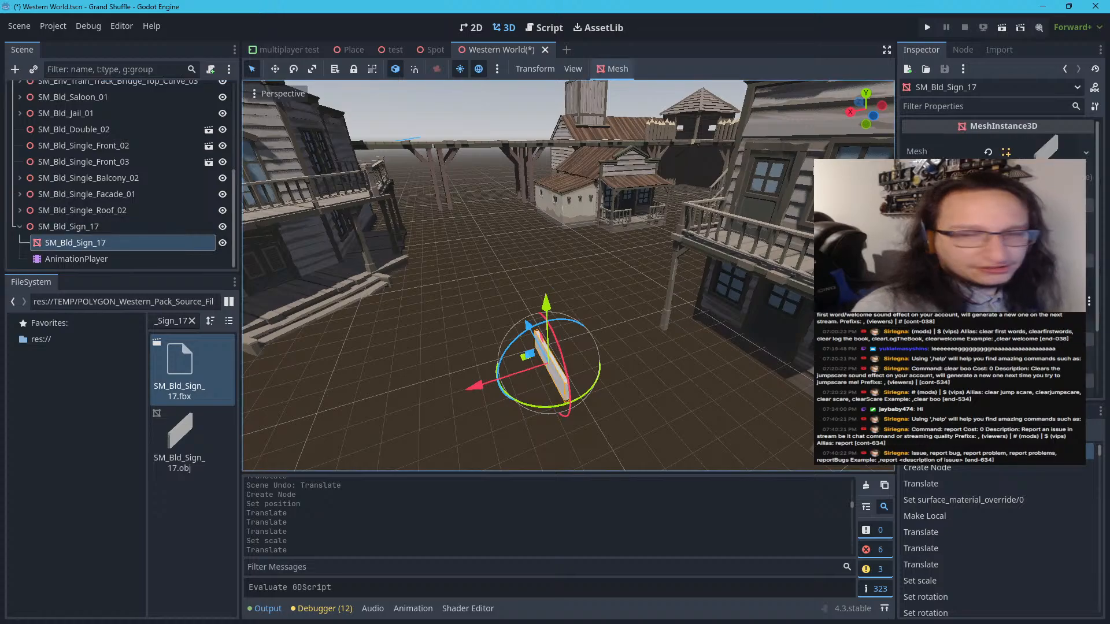
left_click(1019, 192)
left_click(1037, 204)
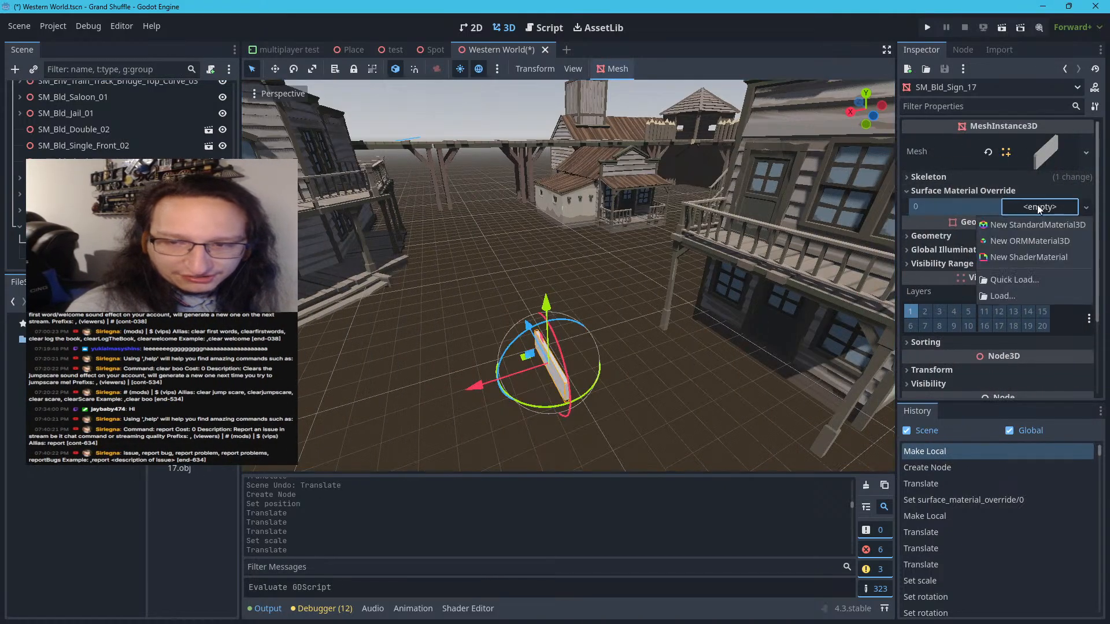
left_click(1006, 280)
double_click(680, 289)
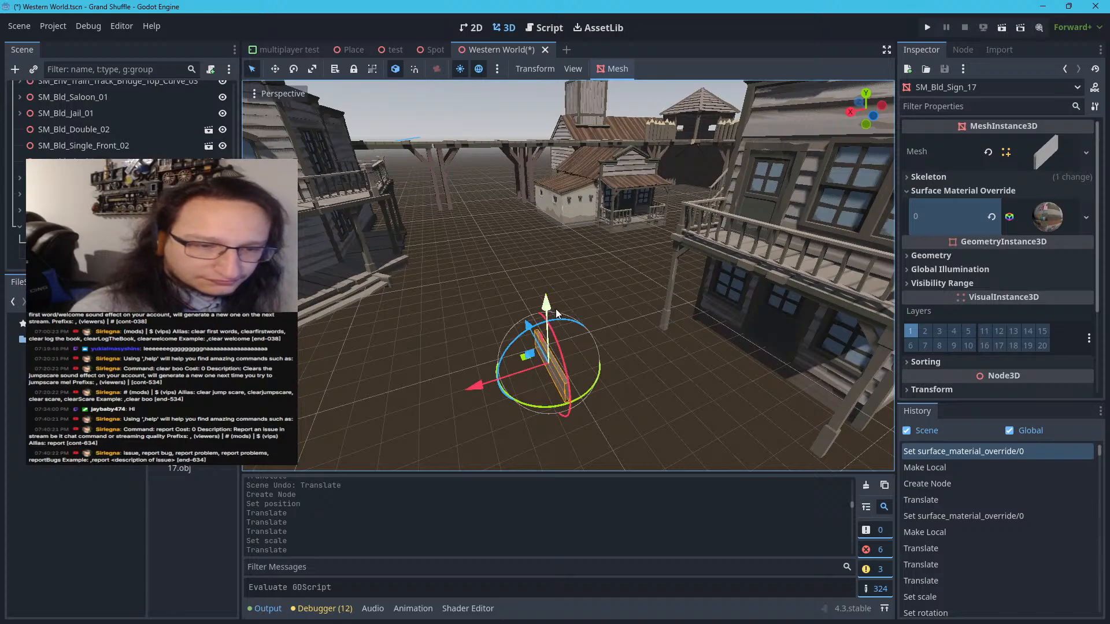
Try raising and turning the sign mesh beside the balcony building, with the POLYGON_Western_Pack_Source_Files_v4 material on surface 0
left_click_drag(557, 313, 635, 268)
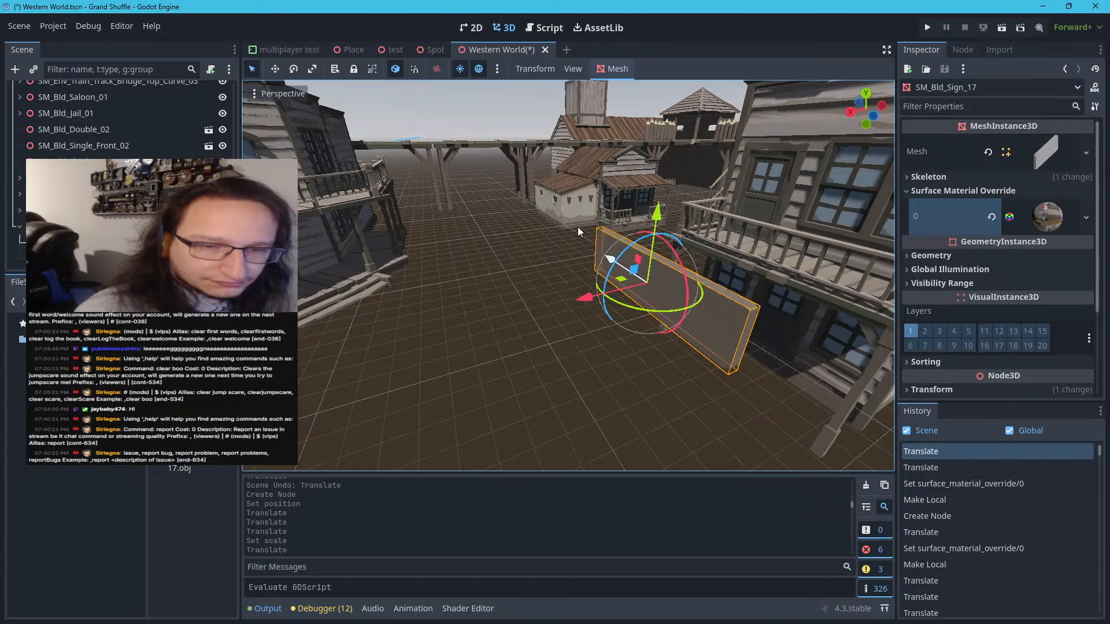
left_click_drag(629, 308, 608, 205)
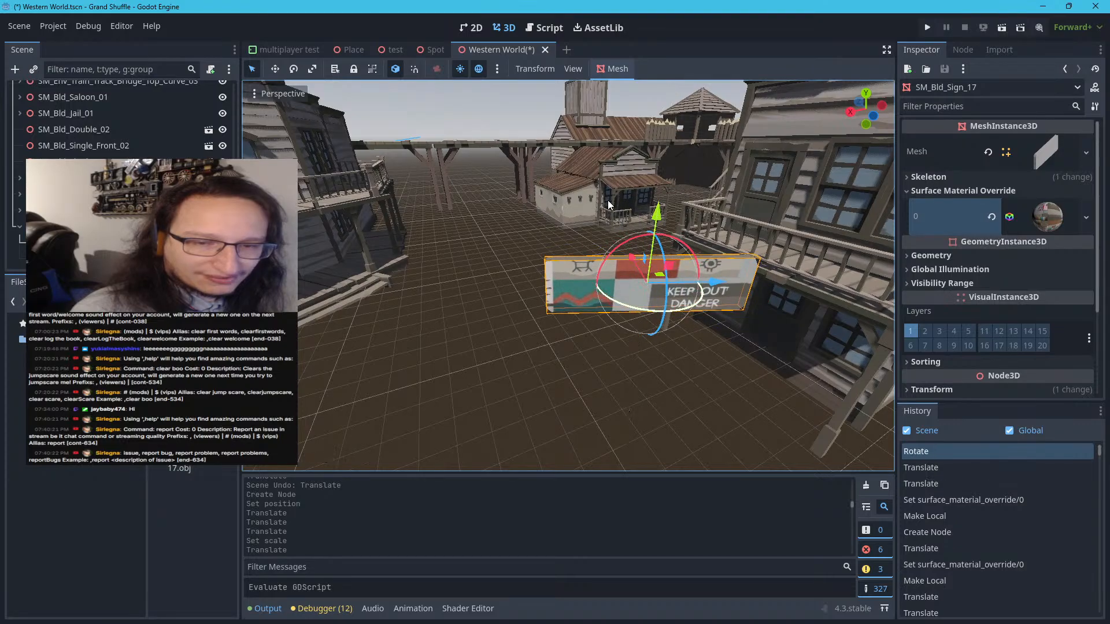
left_click(1084, 220)
left_click(995, 302)
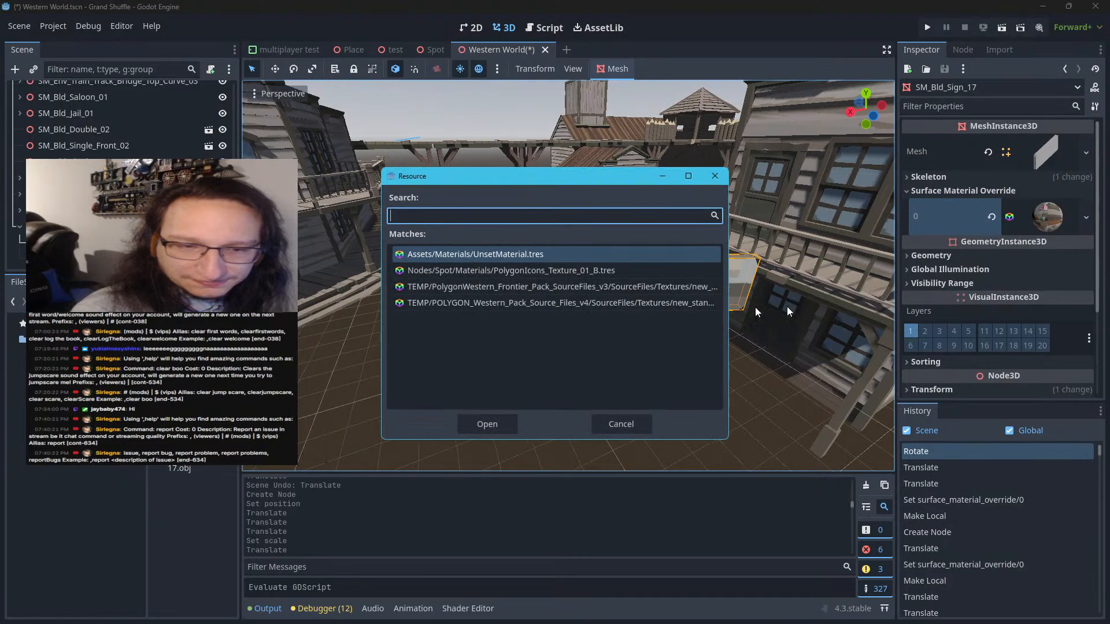
double_click(632, 303)
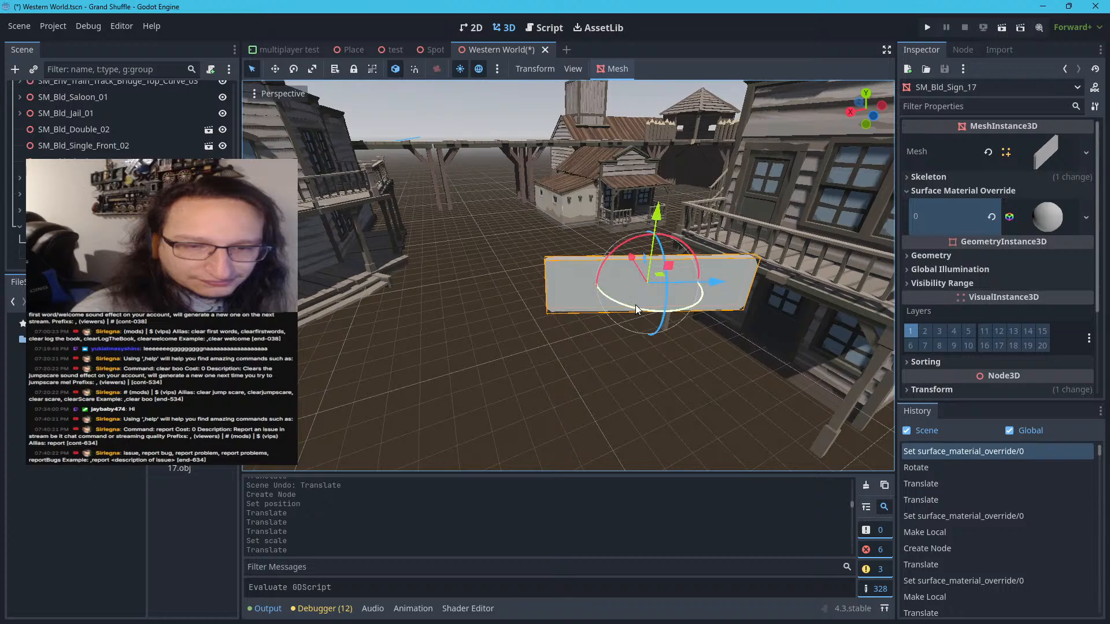
left_click_drag(636, 305, 1083, 274)
Examine the sign mesh's override material and skeleton settings, and its parent node's transform
left_click(1047, 215)
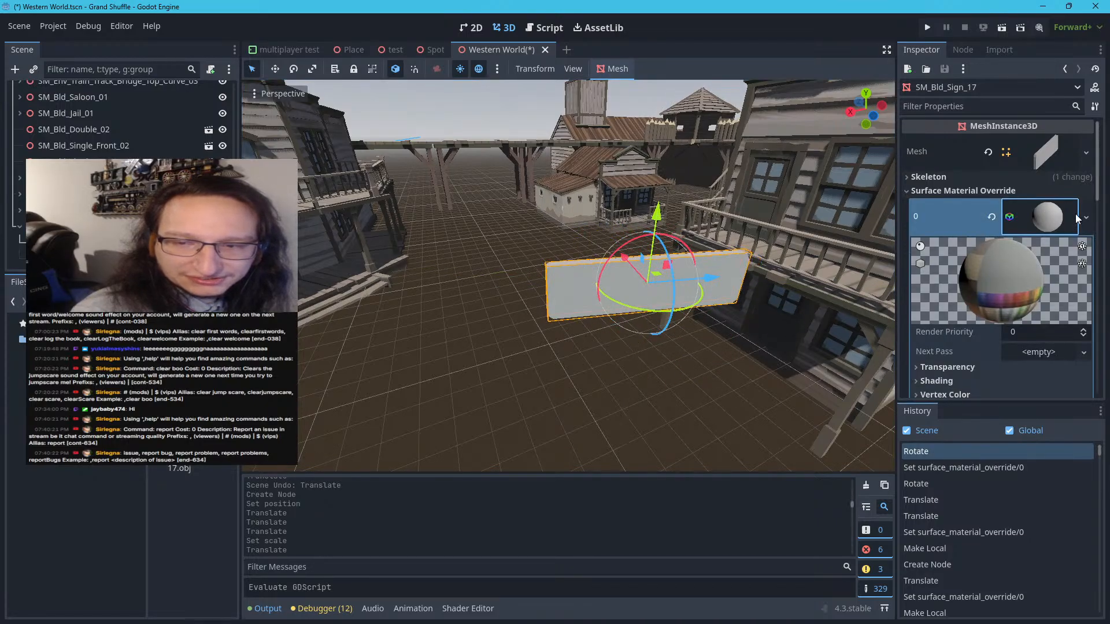
left_click(1076, 216)
left_click(1086, 219)
left_click(1086, 223)
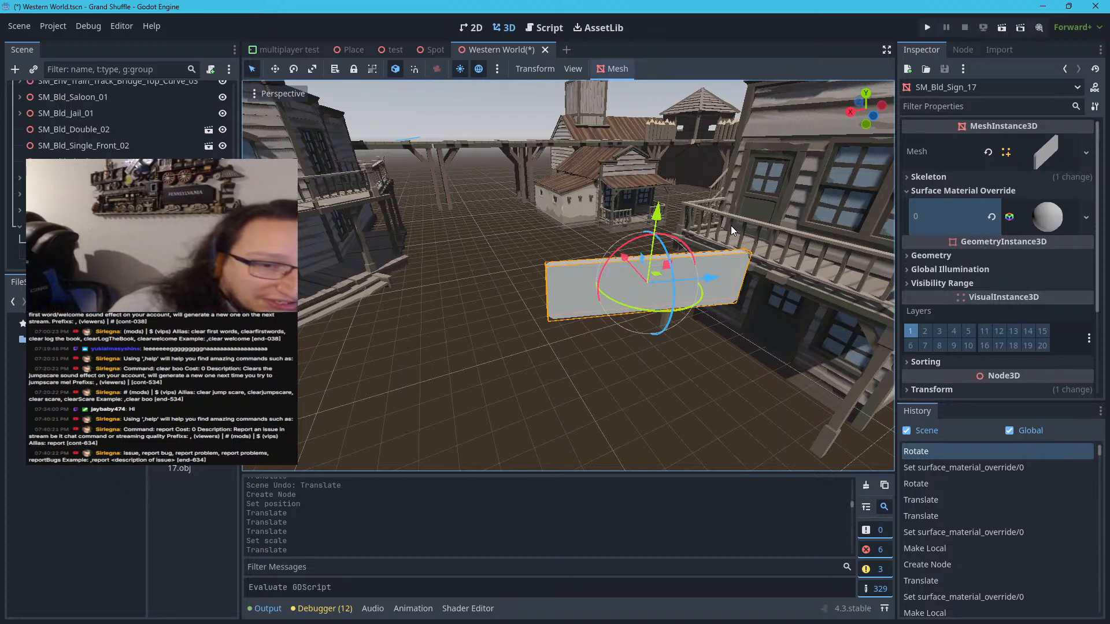
scroll(502, 316, "down", 18)
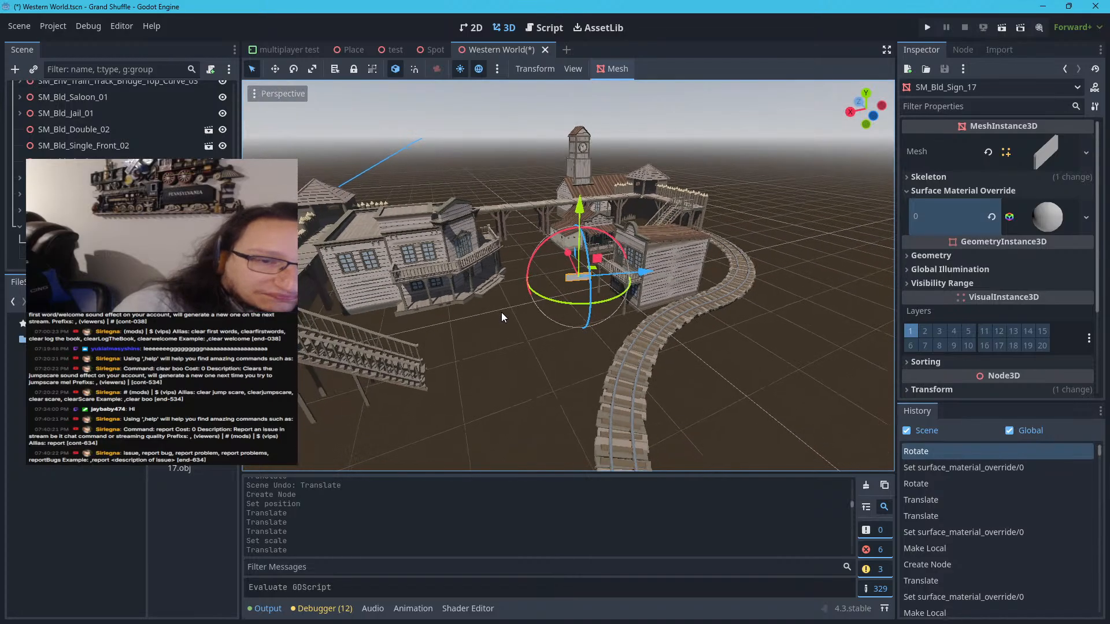
scroll(545, 283, "up", 18)
scroll(600, 294, "down", 15)
scroll(600, 294, "up", 5)
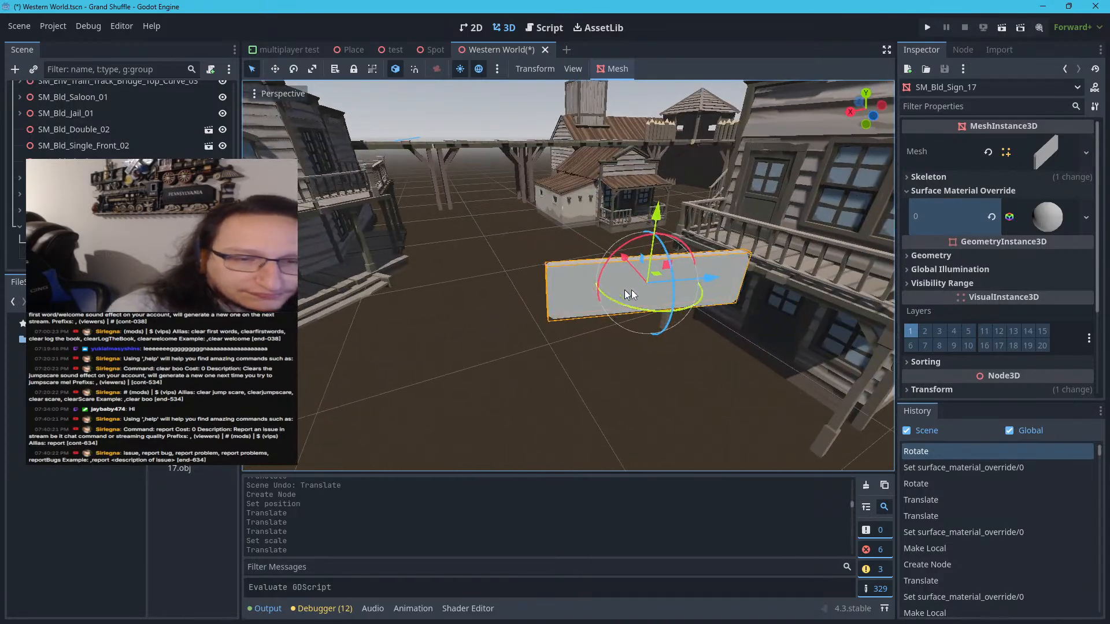
left_click(962, 176)
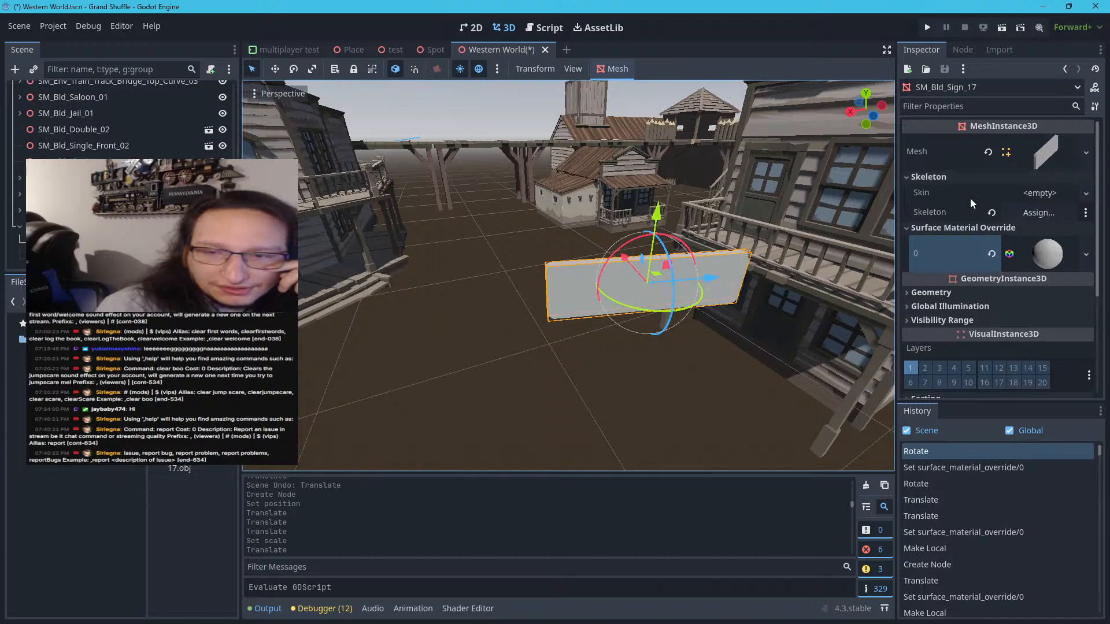
left_click(964, 177)
left_click(64, 226)
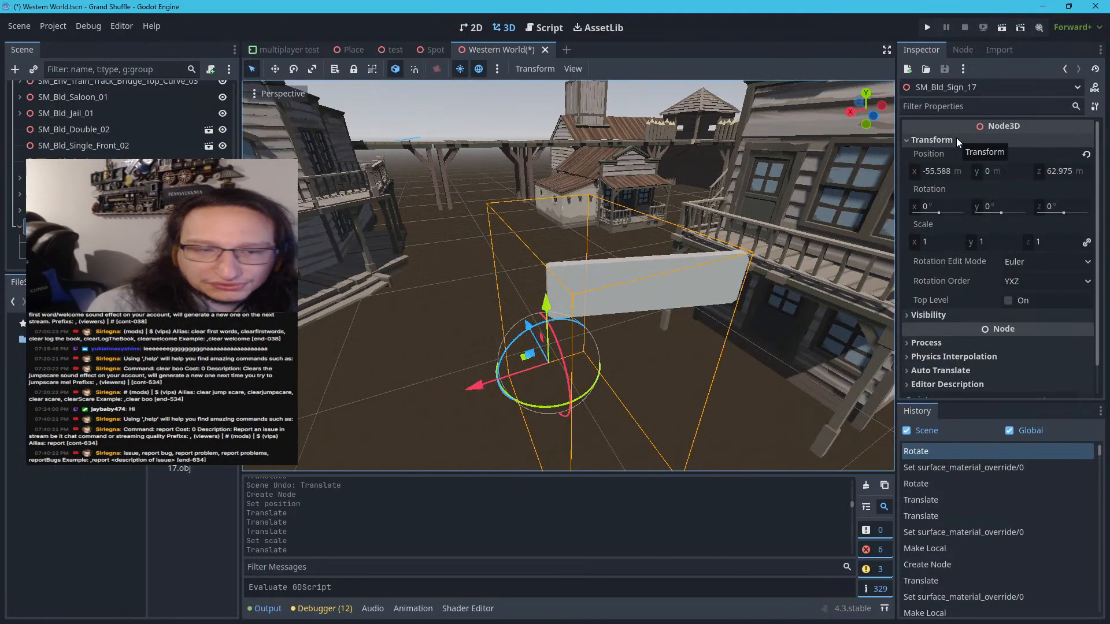
left_click(391, 206)
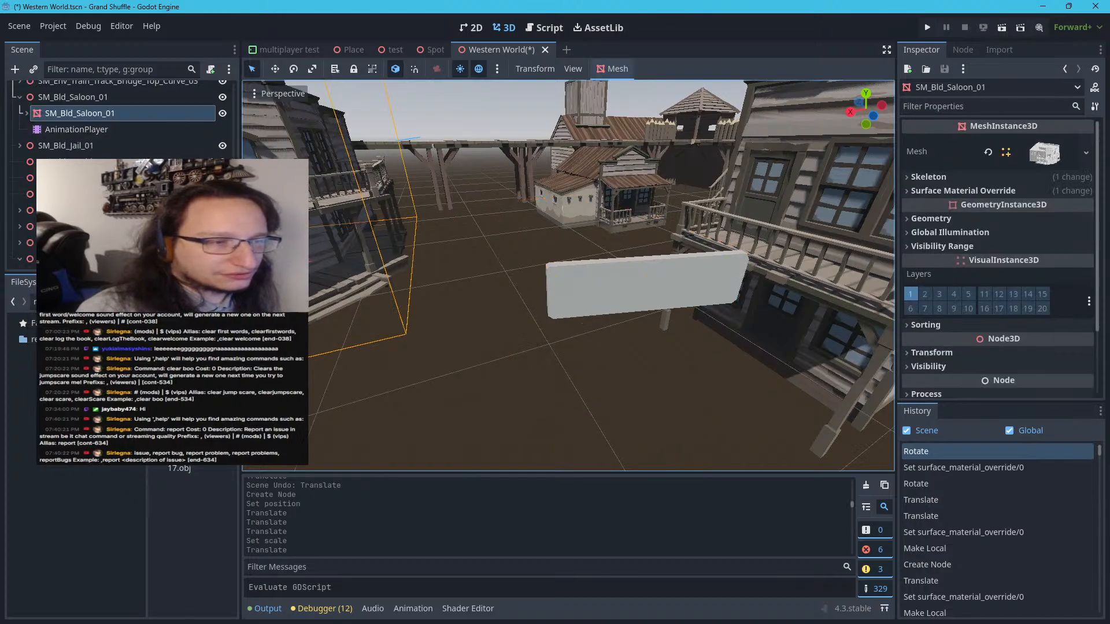
Undo the sign mesh's moves, rotations and second material override
left_click(85, 243)
key("ctrl+z")
key("ctrl+z")
key("ctrl+z")
key("ctrl+z")
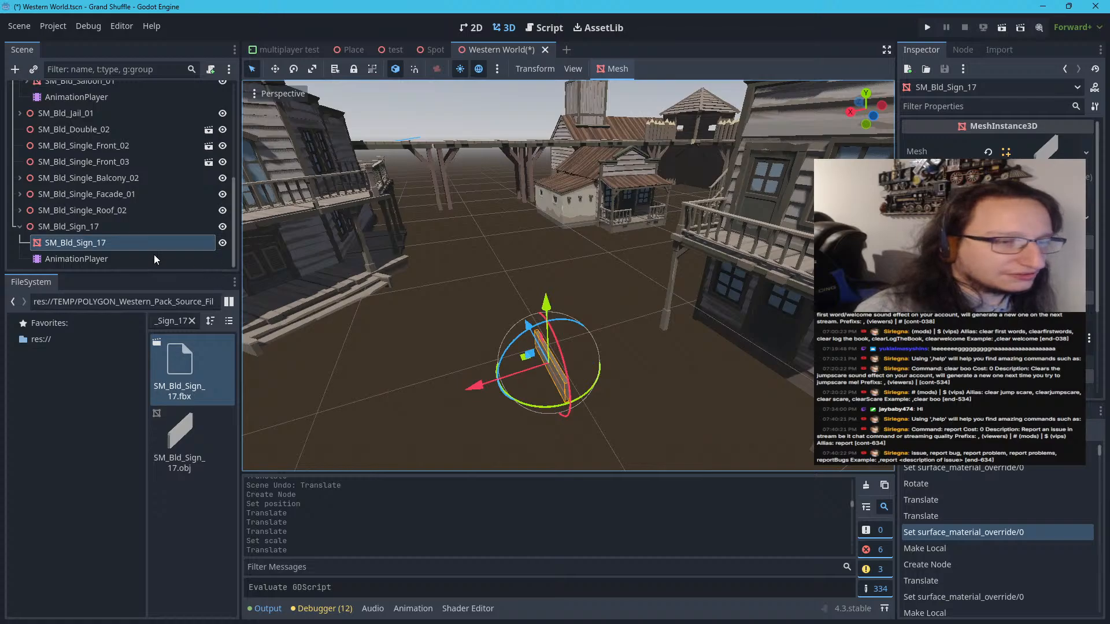
Set the uniform scale of the parent SM_Bld_Sign_17 node to 1.4
left_click(129, 223)
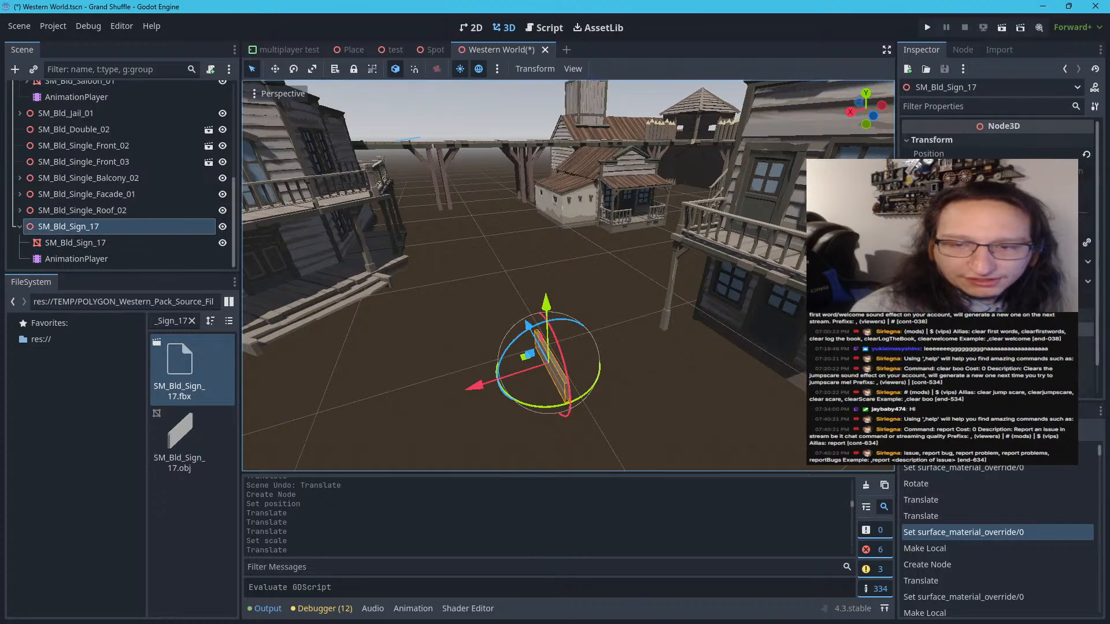
left_click(931, 243)
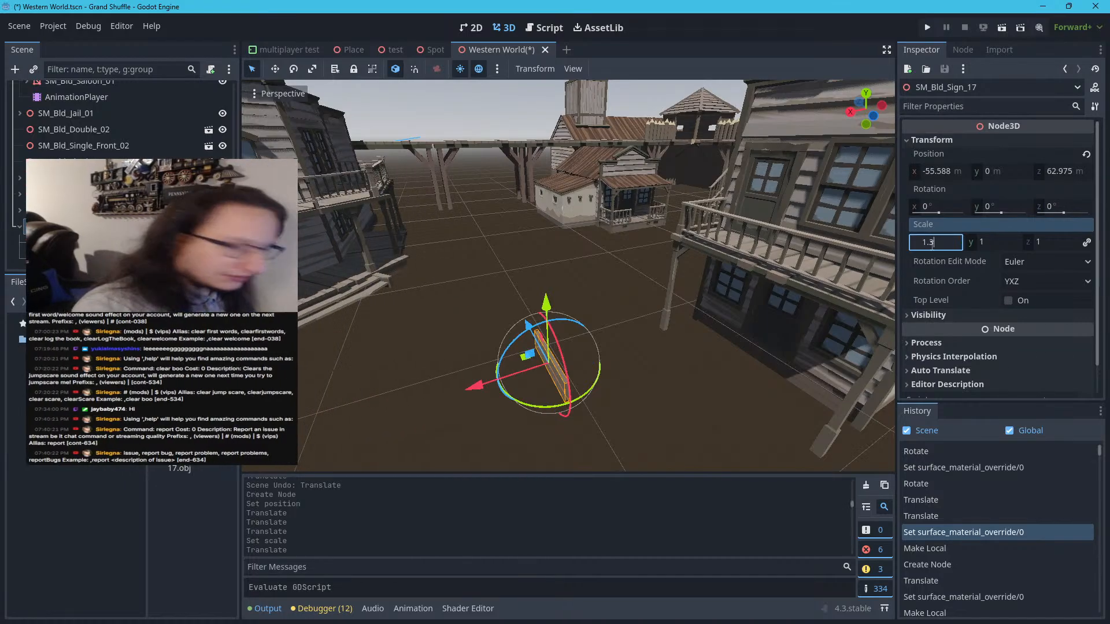
type(".4")
key("Return")
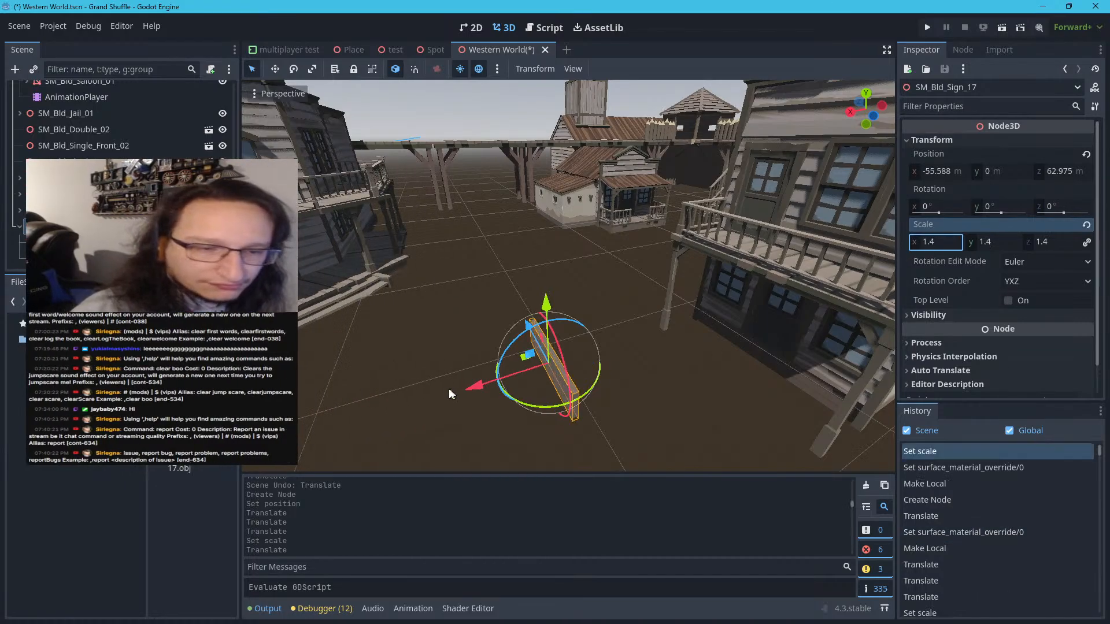
Move the SM_Bld_Sign_17 node to the front of the balcony building and raise it about 8.8 m onto the upper facade
left_click_drag(484, 383, 678, 366)
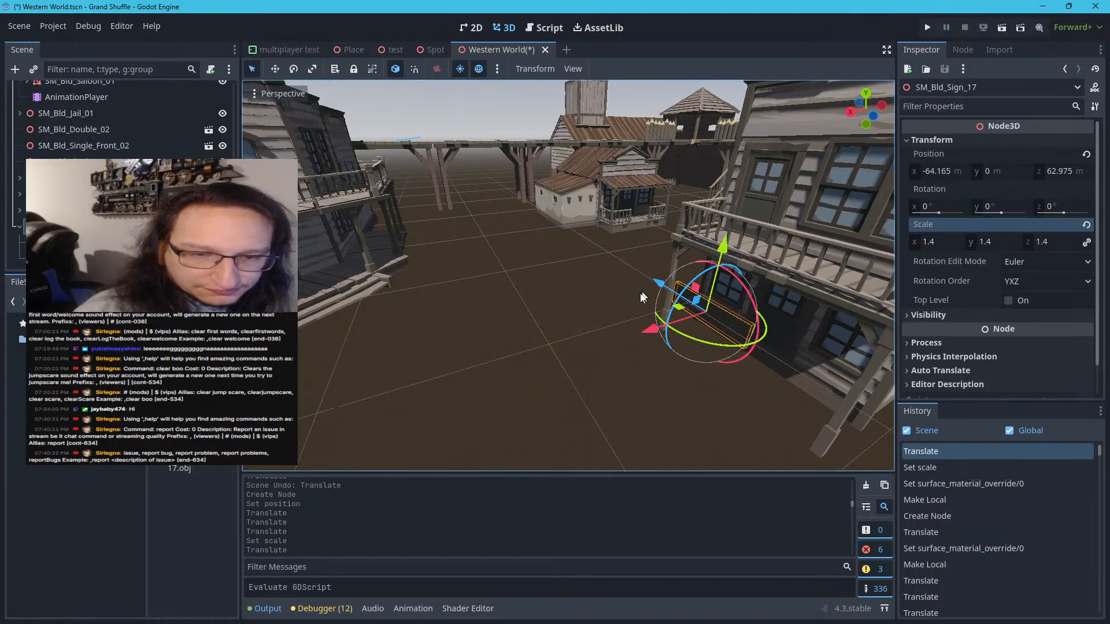
left_click_drag(650, 289, 686, 311)
key("f")
scroll(686, 312, "up", 8)
scroll(736, 299, "down", 8)
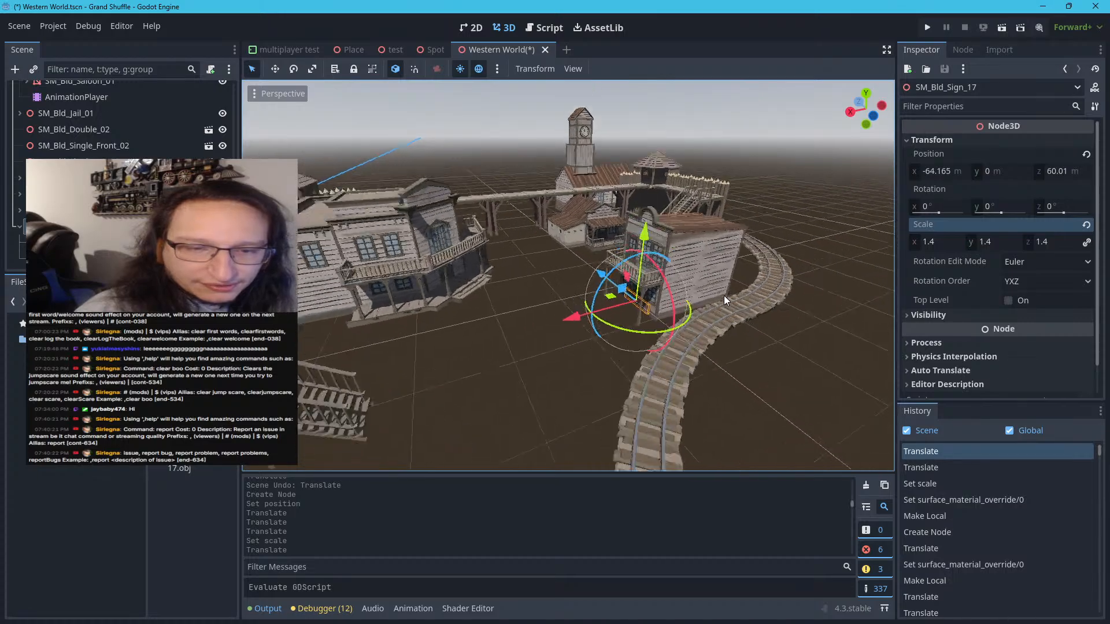
scroll(724, 297, "up", 8)
scroll(724, 297, "down", 5)
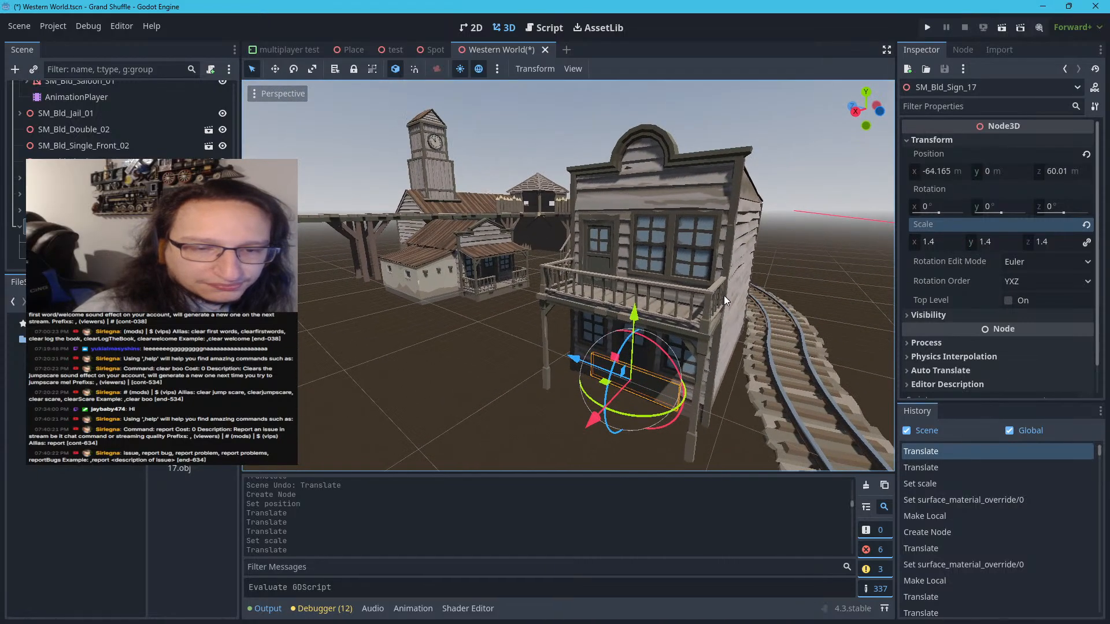
left_click_drag(646, 318, 679, 98)
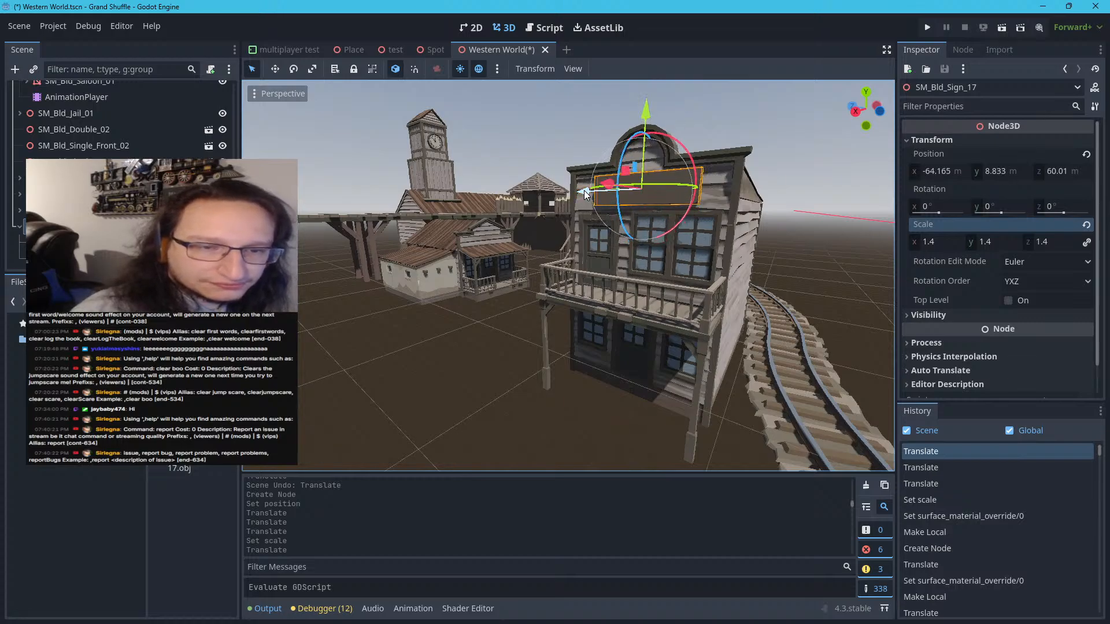
left_click_drag(583, 190, 583, 191)
right_click_drag(567, 268, 420, 313)
Examine the overall layout of the fort town, railway track and starting area from above
left_click(552, 342)
key("s")
key("w")
key("s")
key("w")
key("s")
key("w")
key("s")
key("w")
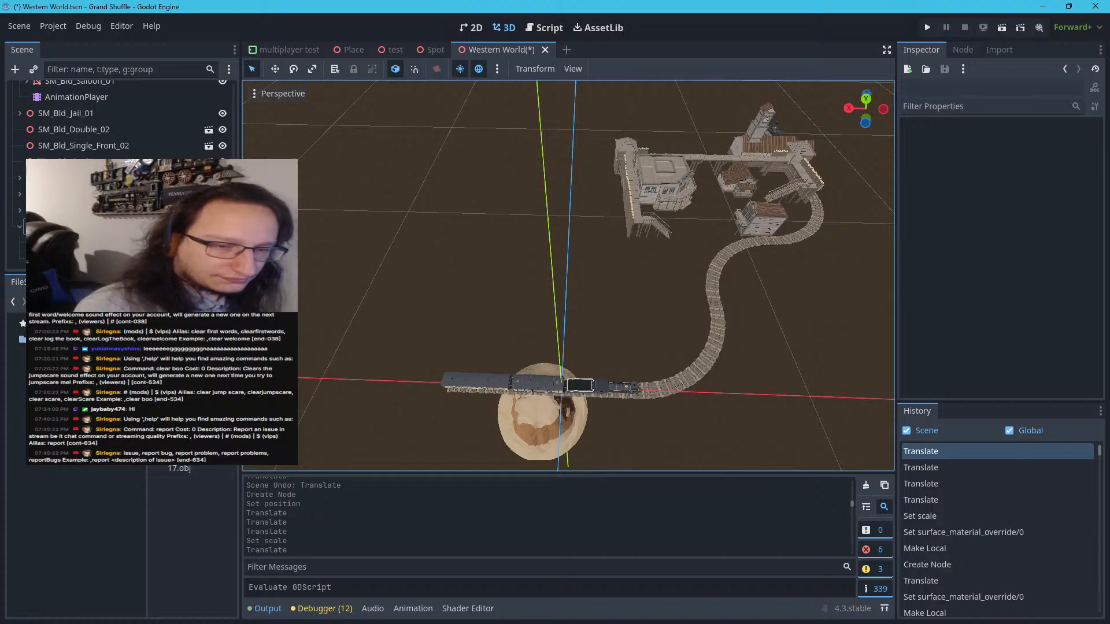
key("a")
right_click_drag(569, 276, 569, 280)
key("d")
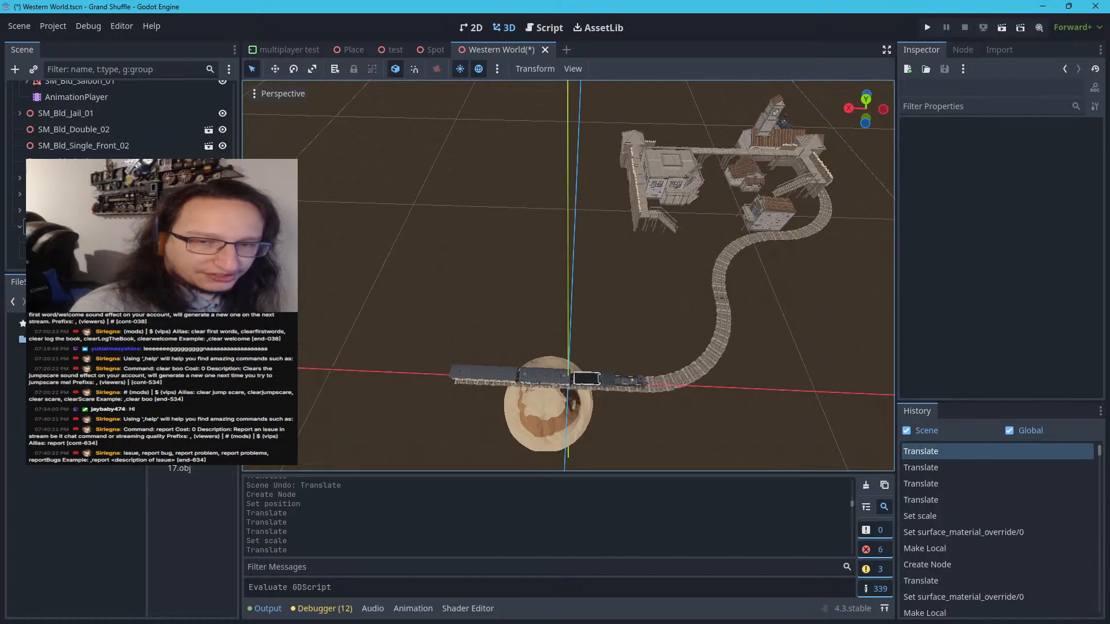
key("a")
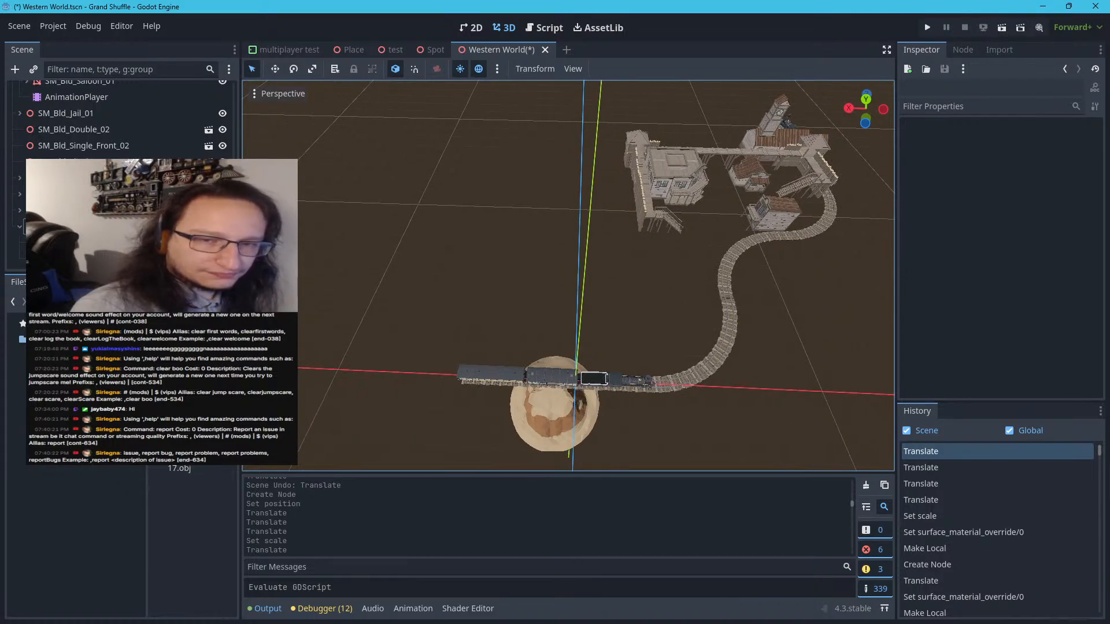
key("a")
key("d")
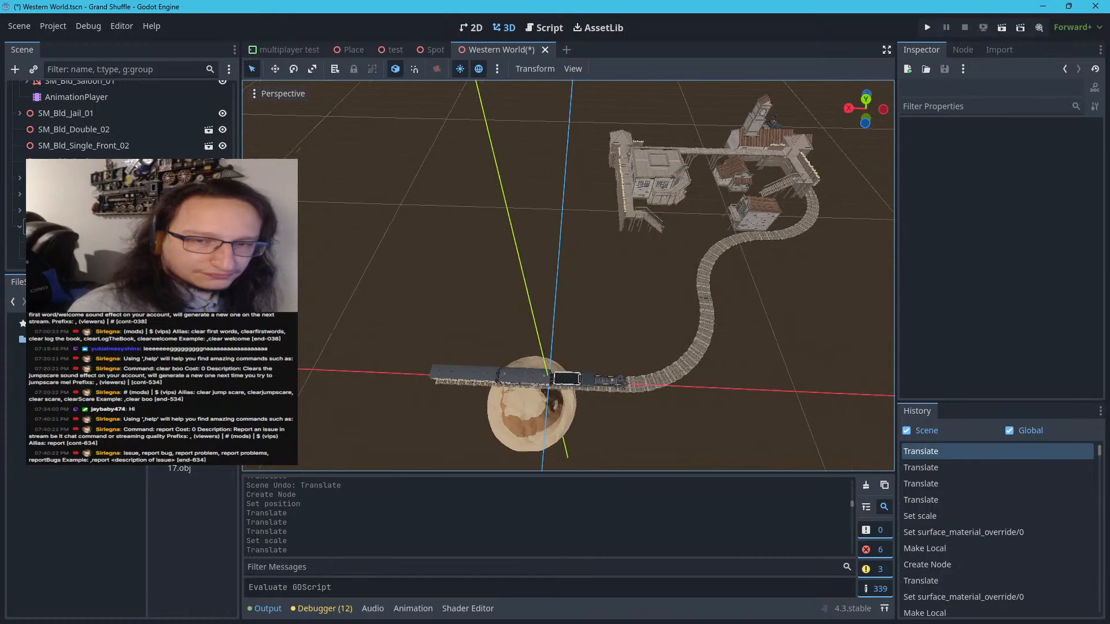
right_click_drag(568, 276, 614, 222)
key("w")
key("w")
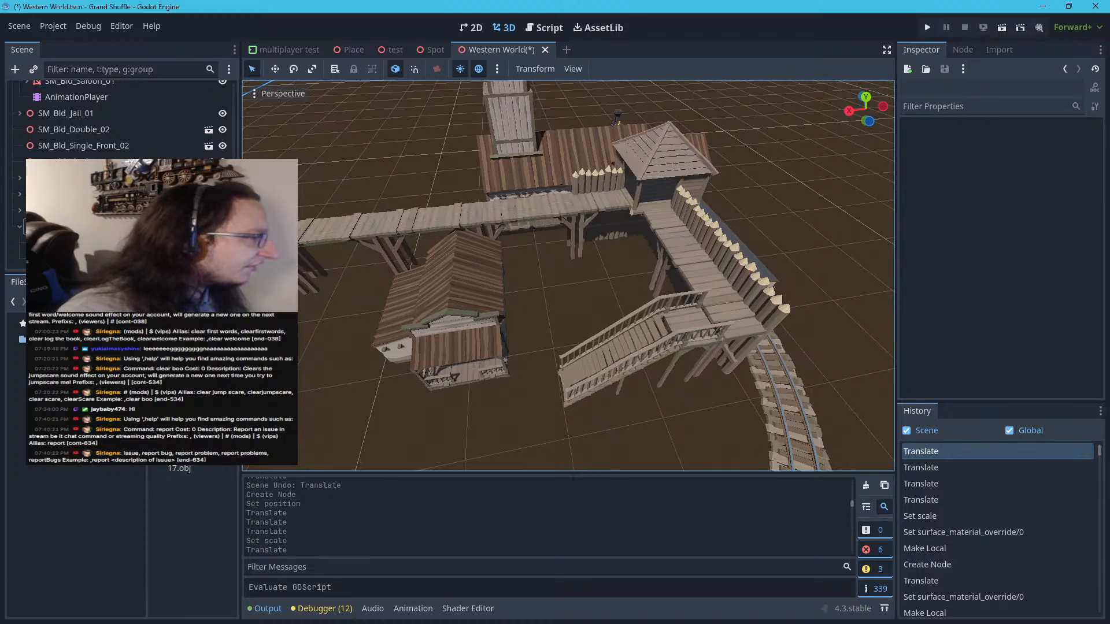
Review the annotated fort town layout in Snipping Tool, and close it
left_click_drag(0, 81, 594, 89)
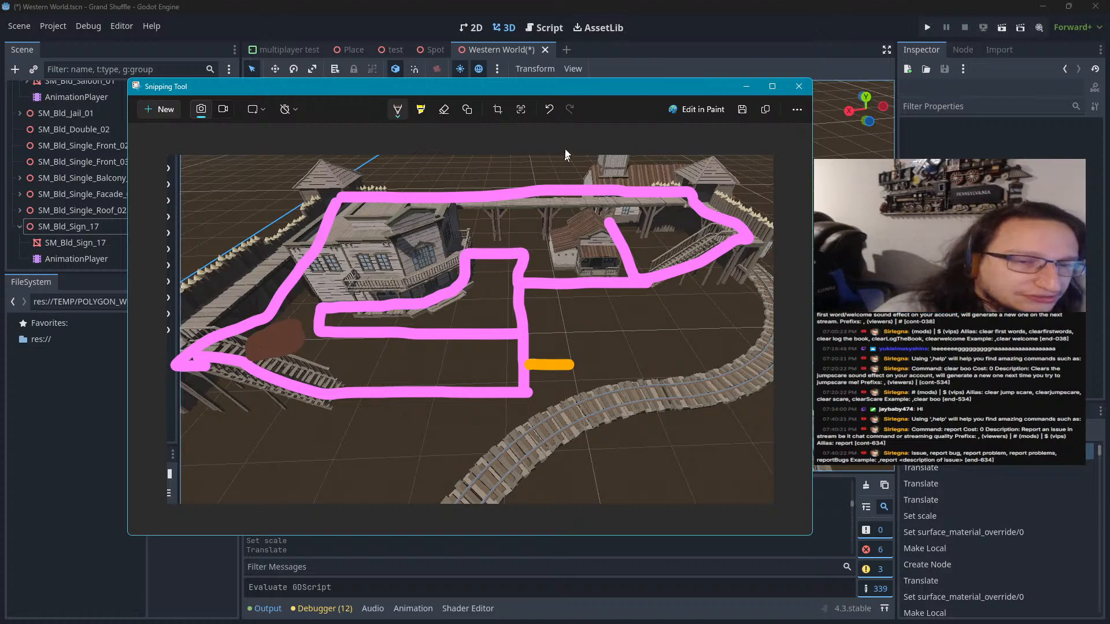
left_click_drag(579, 94, 609, 82)
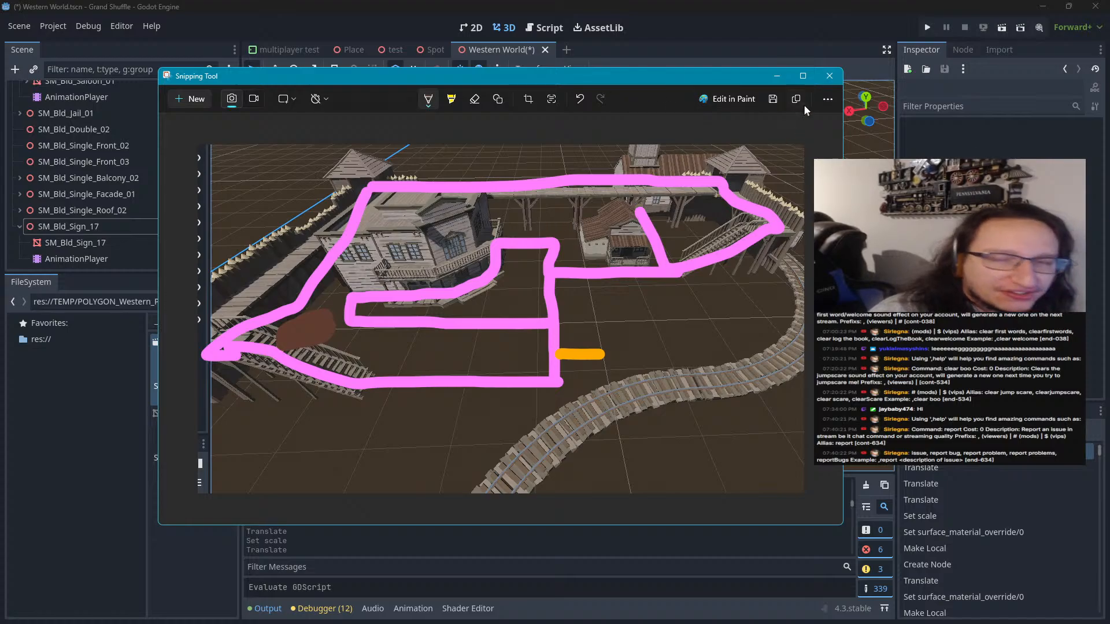
left_click(823, 78)
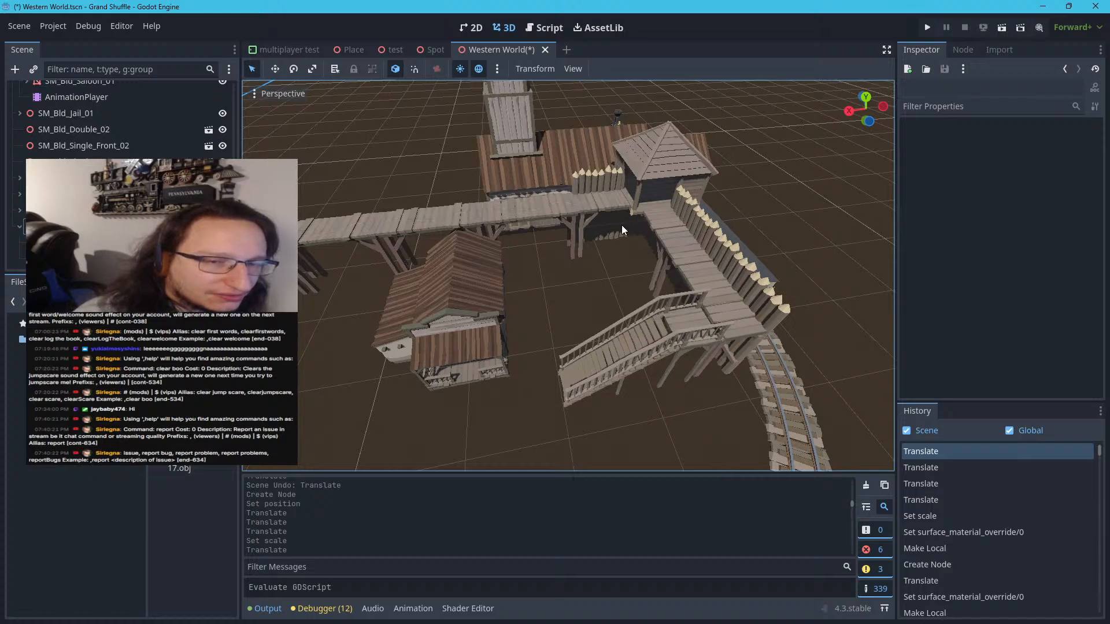
Select the jail building's mesh in the fort yard and save all open scenes
key("s")
right_click_drag(610, 257, 585, 264)
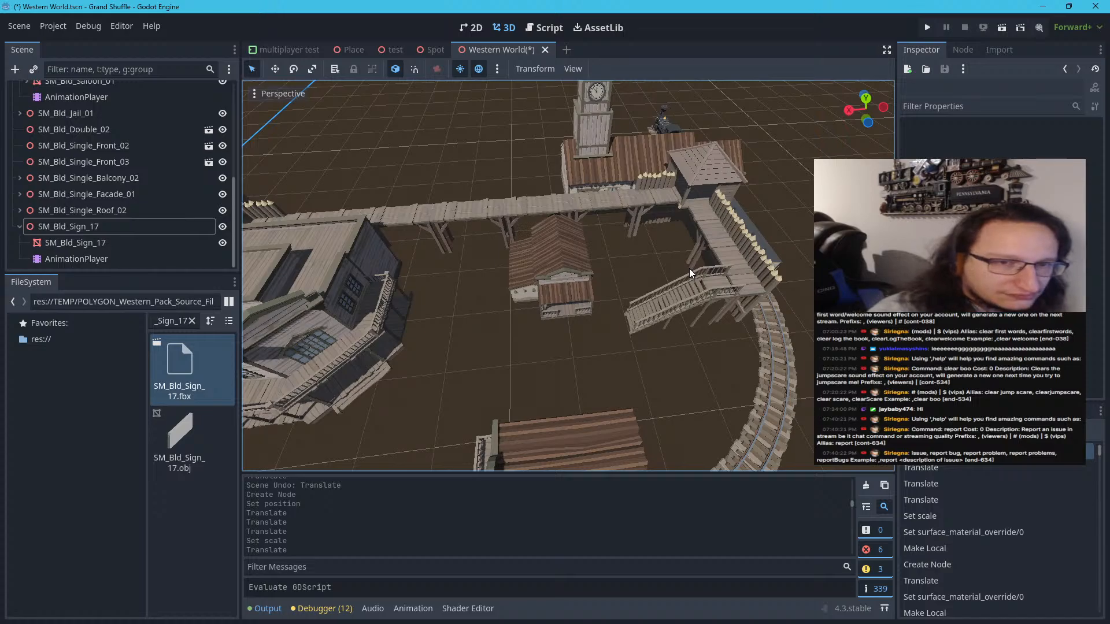
left_click(556, 254)
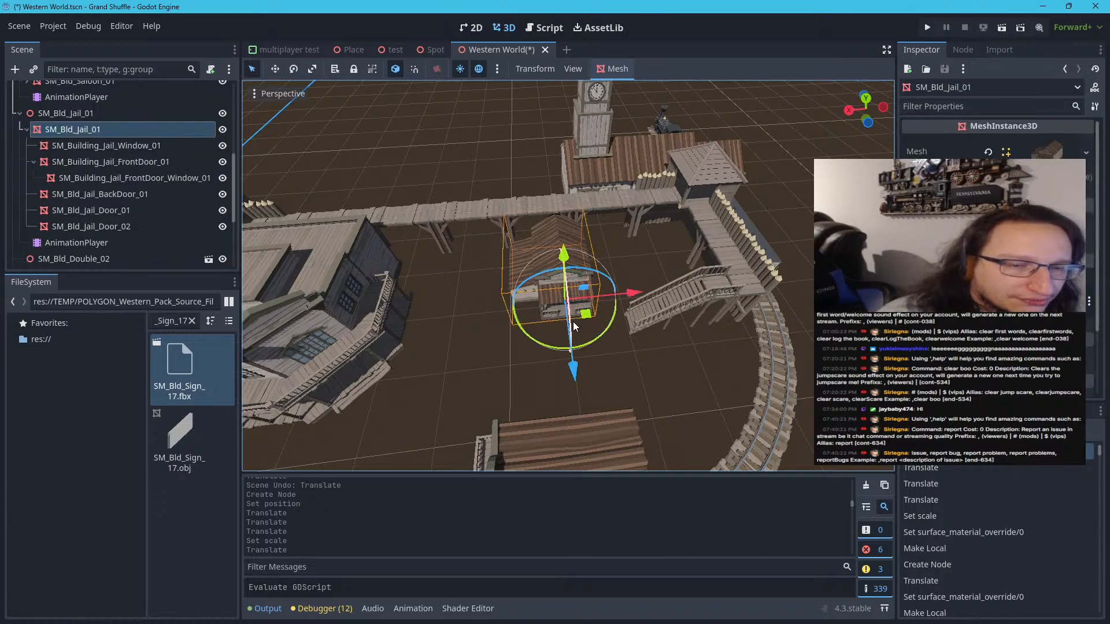
left_click(19, 26)
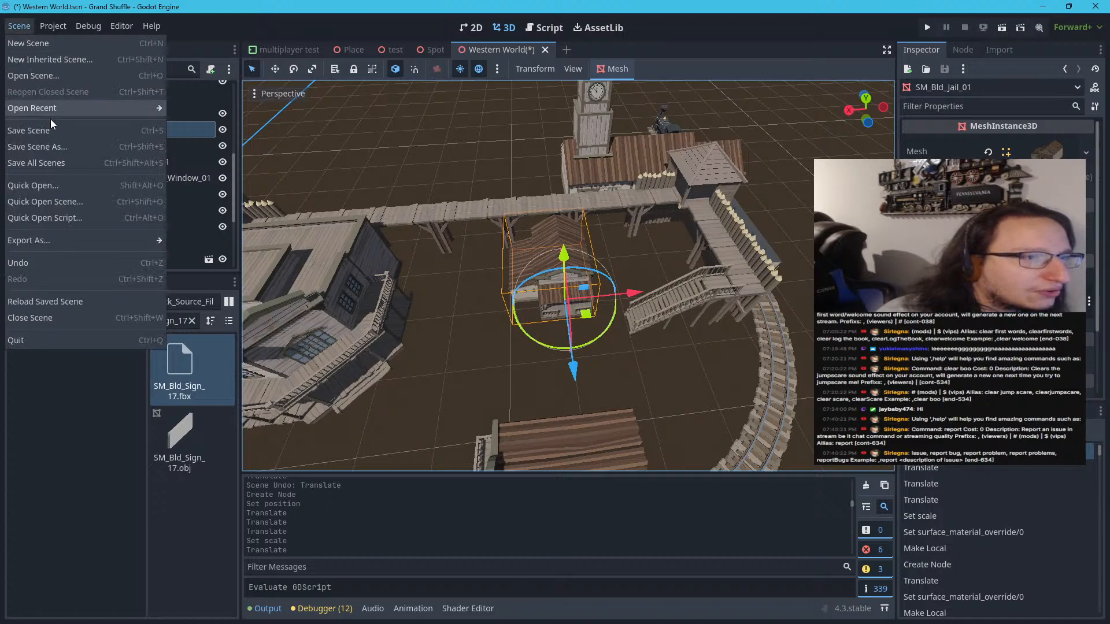
left_click(37, 162)
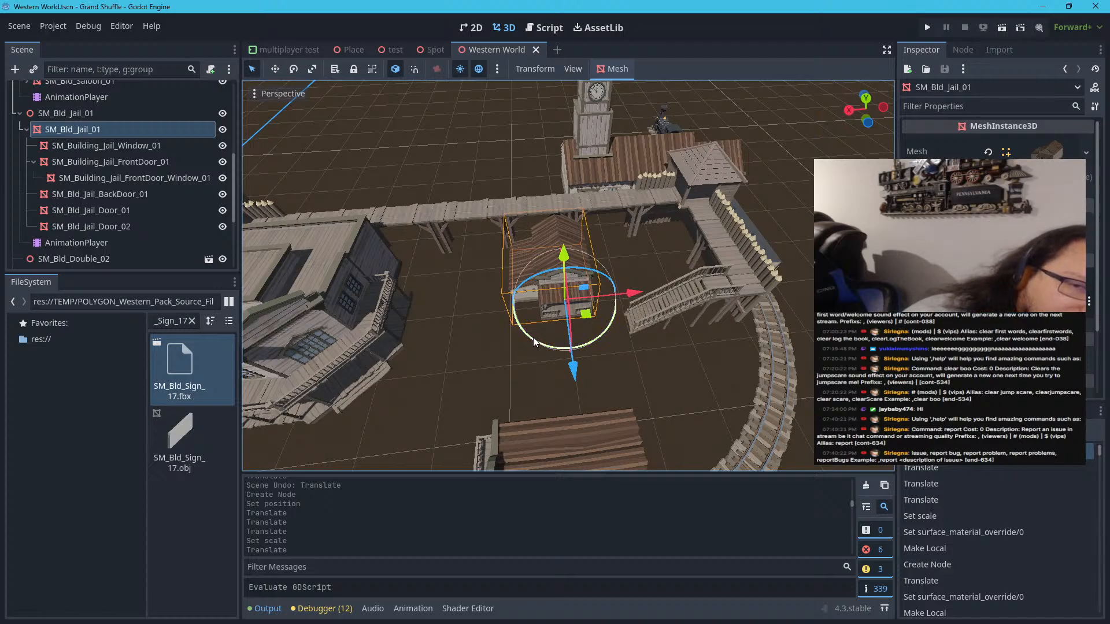
Turn the jail mesh about a quarter turn around its vertical axis and move it inside the track curve beside the balcony building
left_click_drag(534, 345, 668, 377)
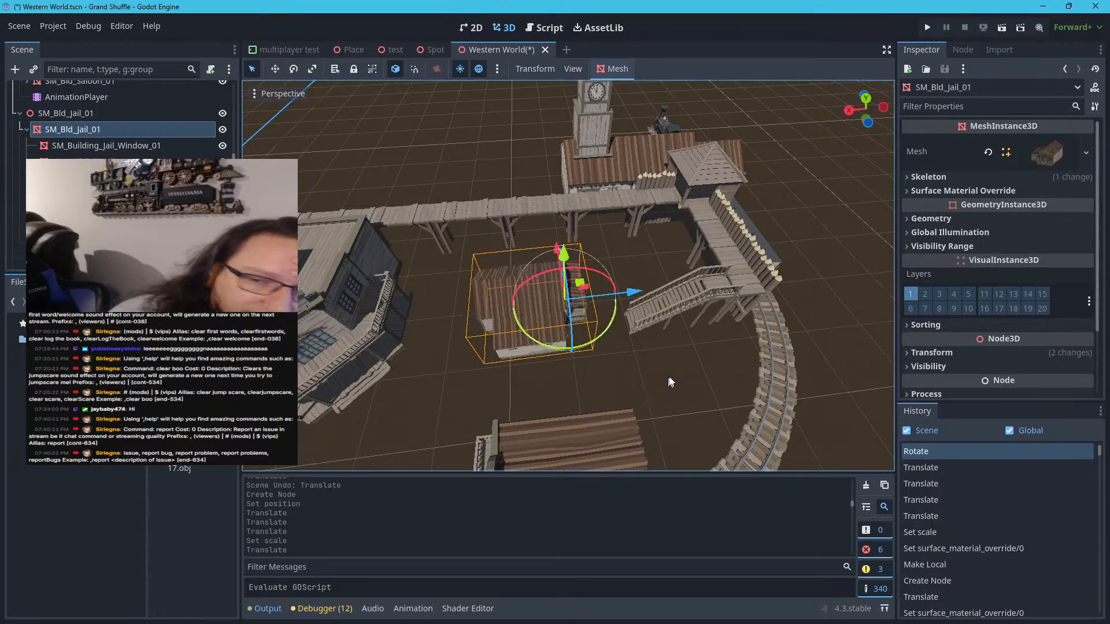
scroll(647, 375, "down", 5)
scroll(574, 373, "up", 3)
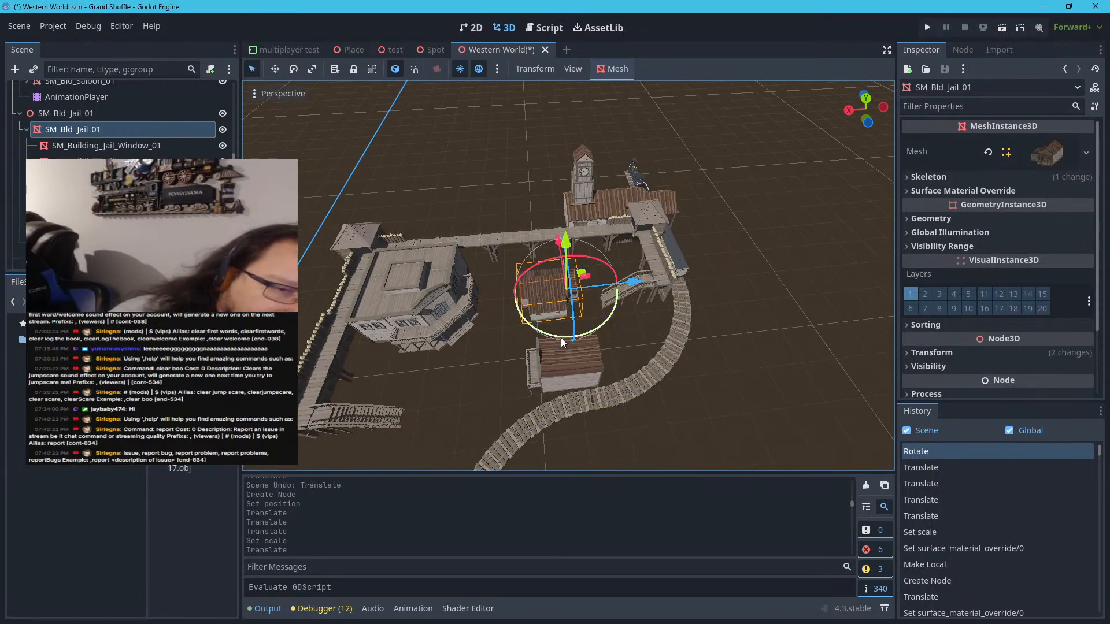
left_click_drag(561, 337, 559, 340)
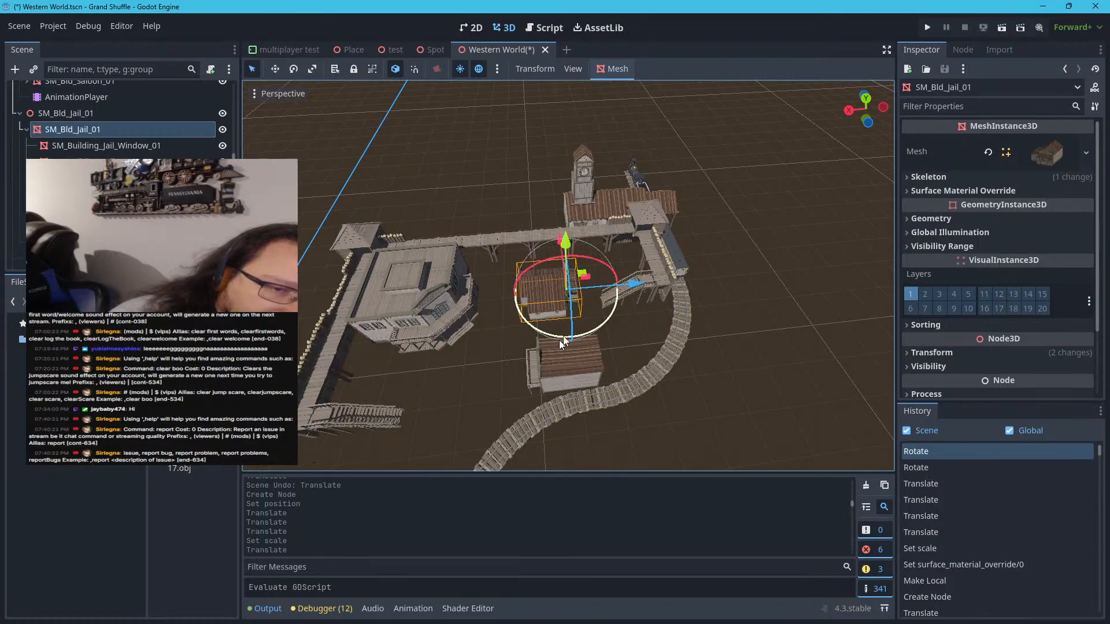
left_click_drag(581, 268, 671, 319)
Try moving the roof mesh of the balcony building toward the fort stairs, and undo the move
left_click(560, 342)
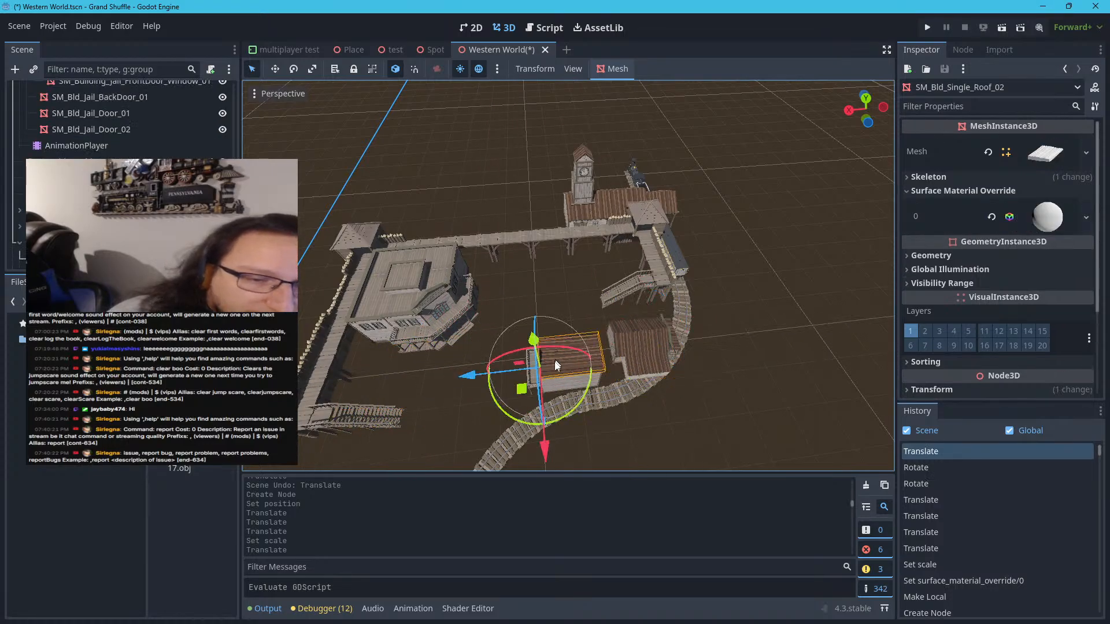
left_click_drag(524, 388, 536, 315)
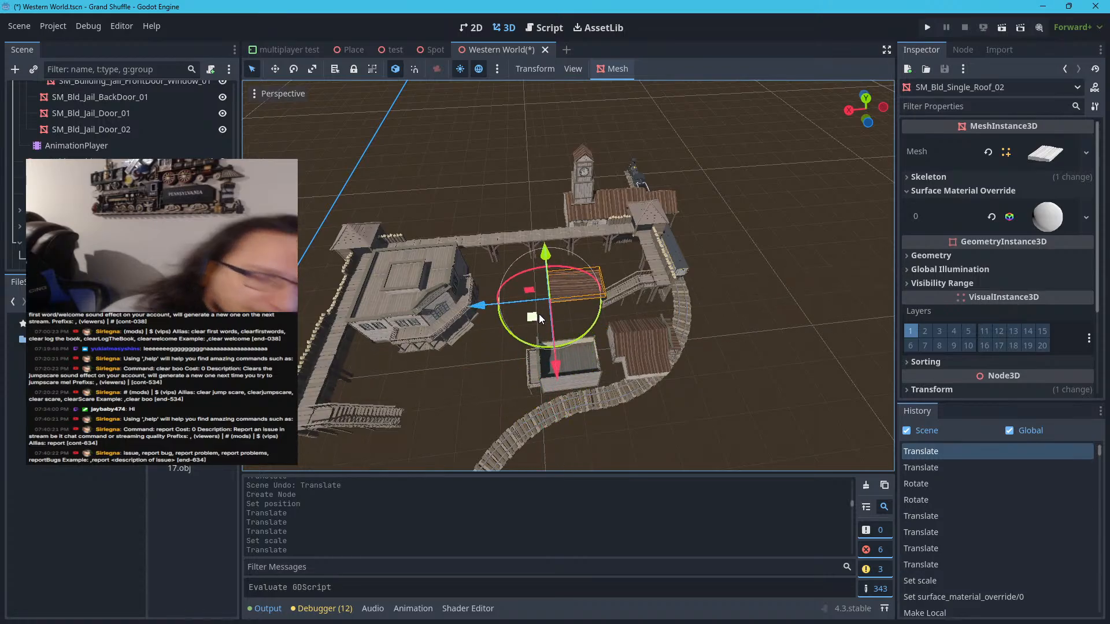
key("ctrl+z")
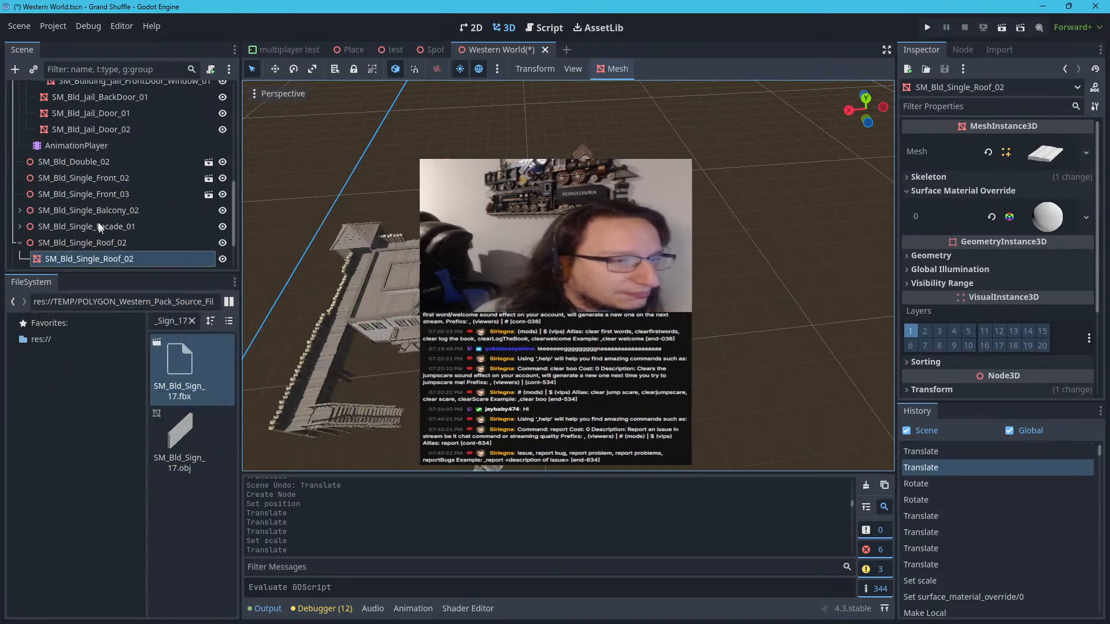
Try renaming the SM_Bld_Double_02 node as Bank, and undo the rename
left_click(100, 209)
left_click(105, 175)
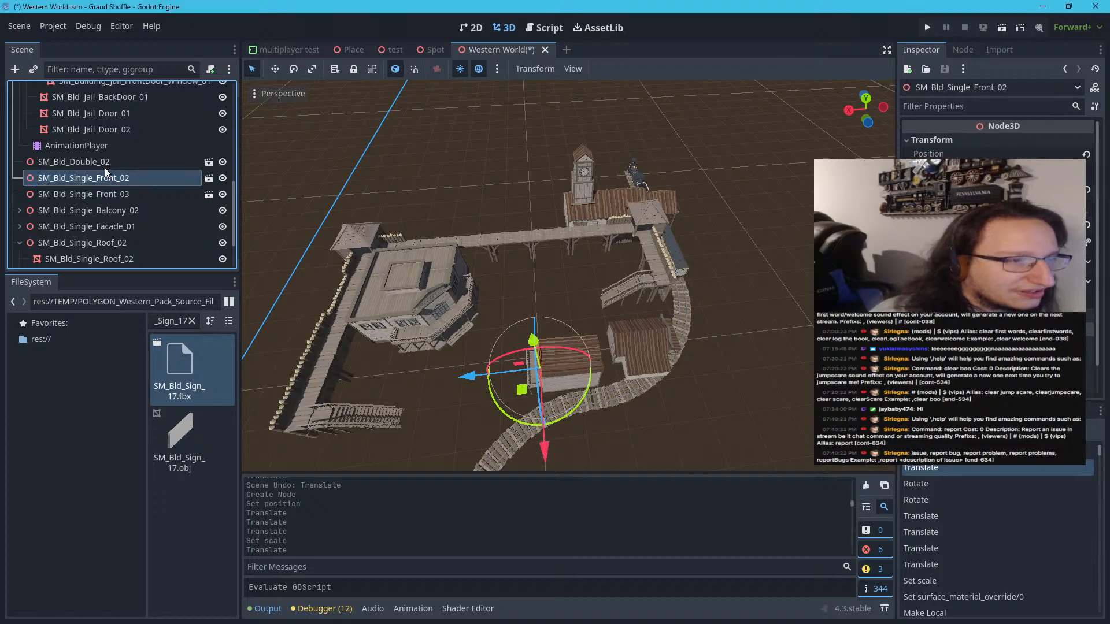
left_click(103, 162)
left_click(104, 162)
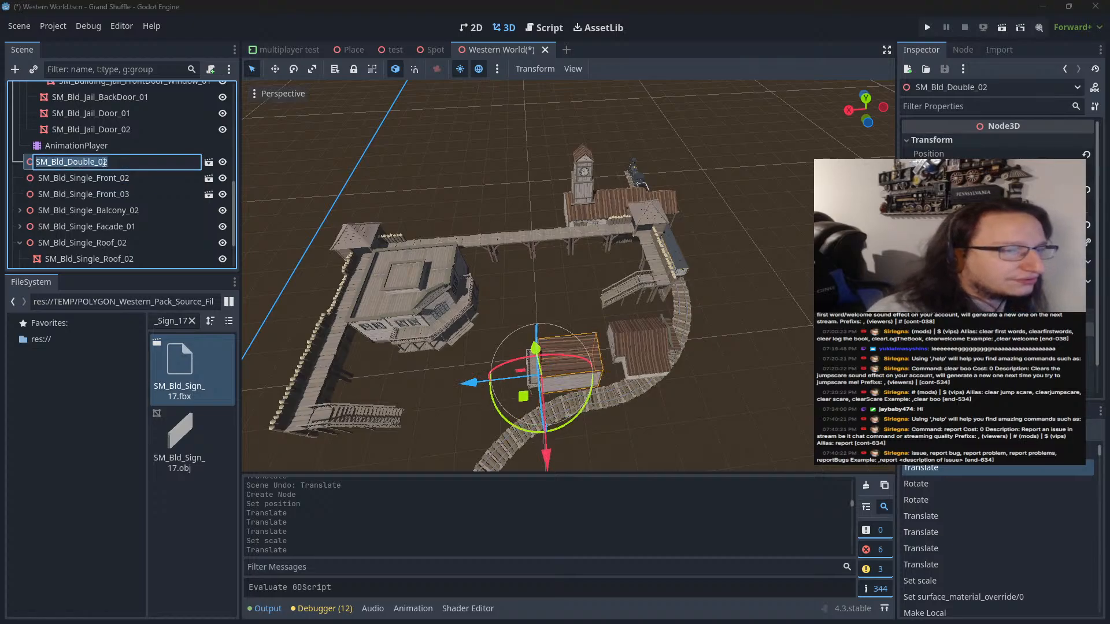
type("Bank")
key("Return")
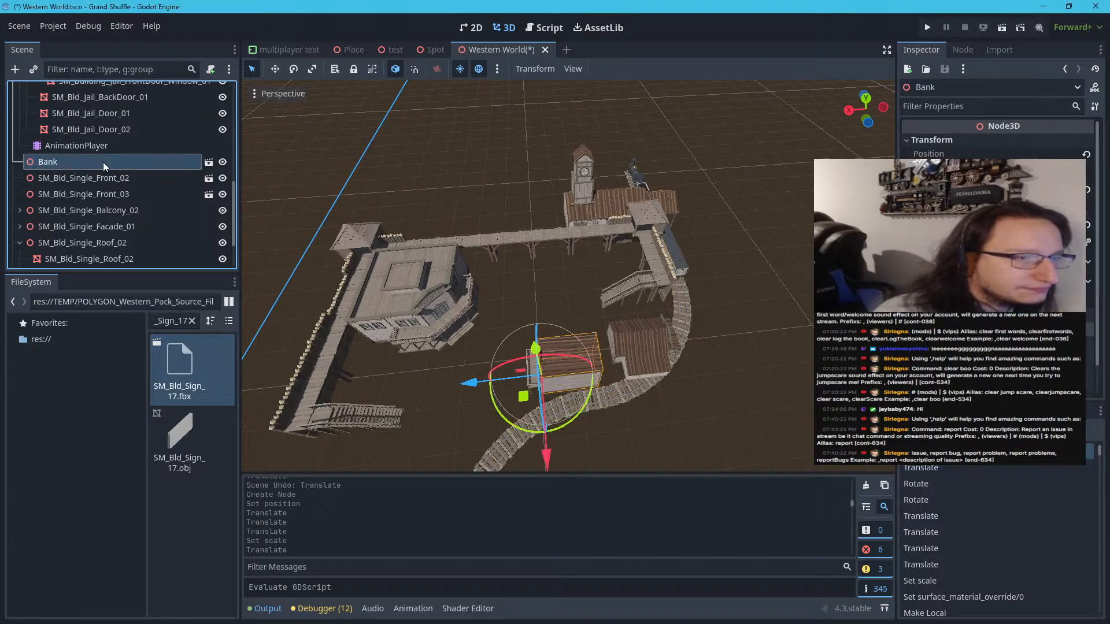
left_click(106, 178)
key("ctrl+z")
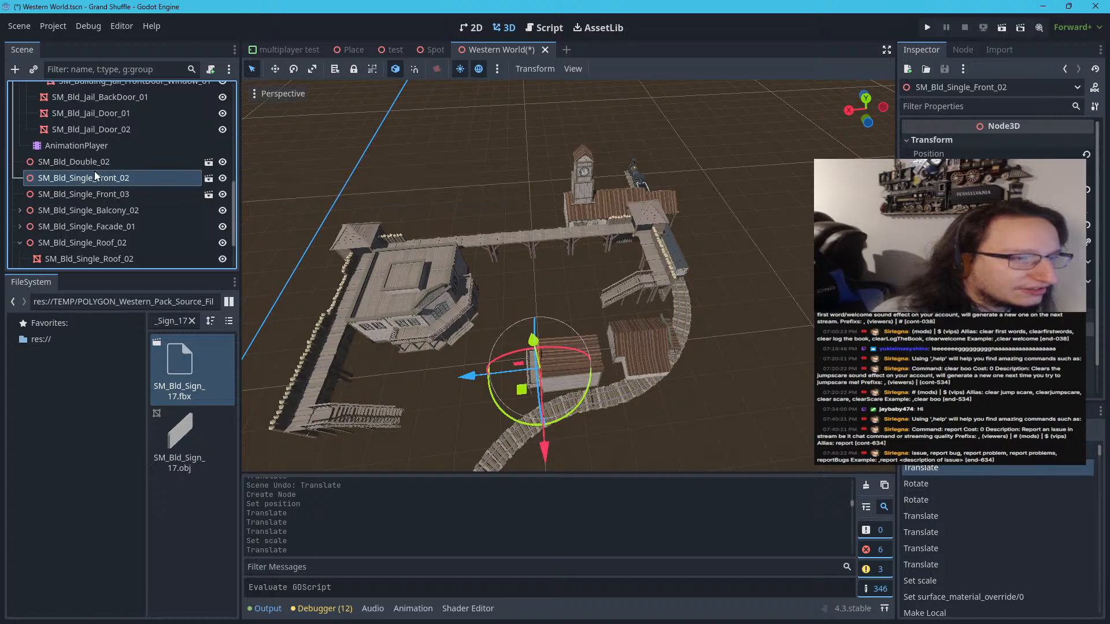
Reparent the seven bank building nodes, from SM_Bld_Double_02 through SM_Bld_Sign_17, to a new Node3D
right_click(71, 161)
left_click(57, 166)
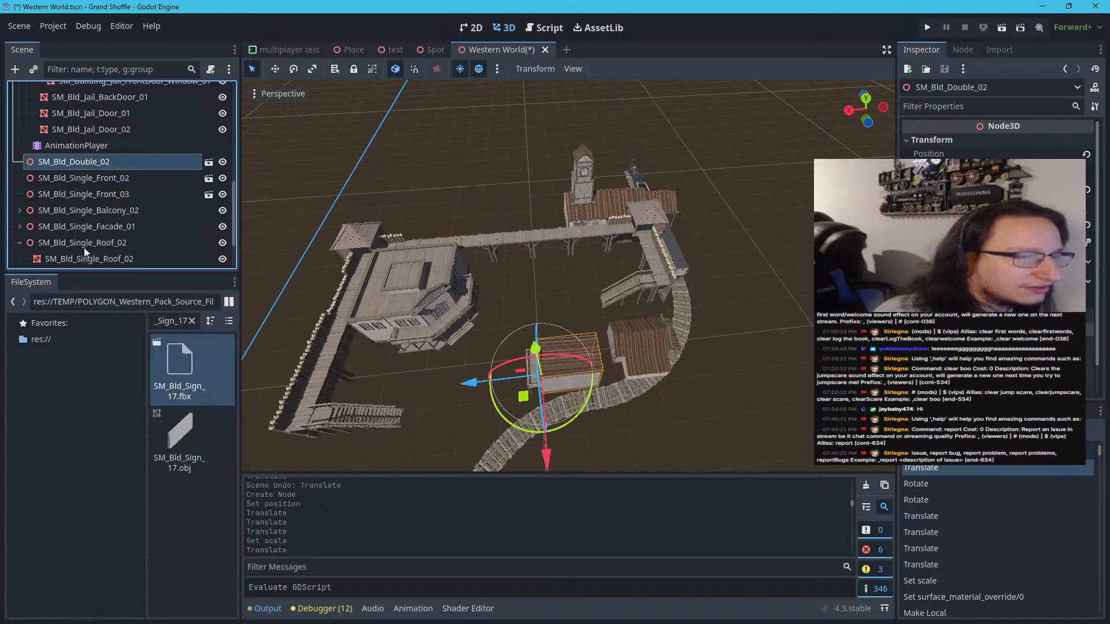
scroll(54, 234, "down", 1)
left_click(20, 237)
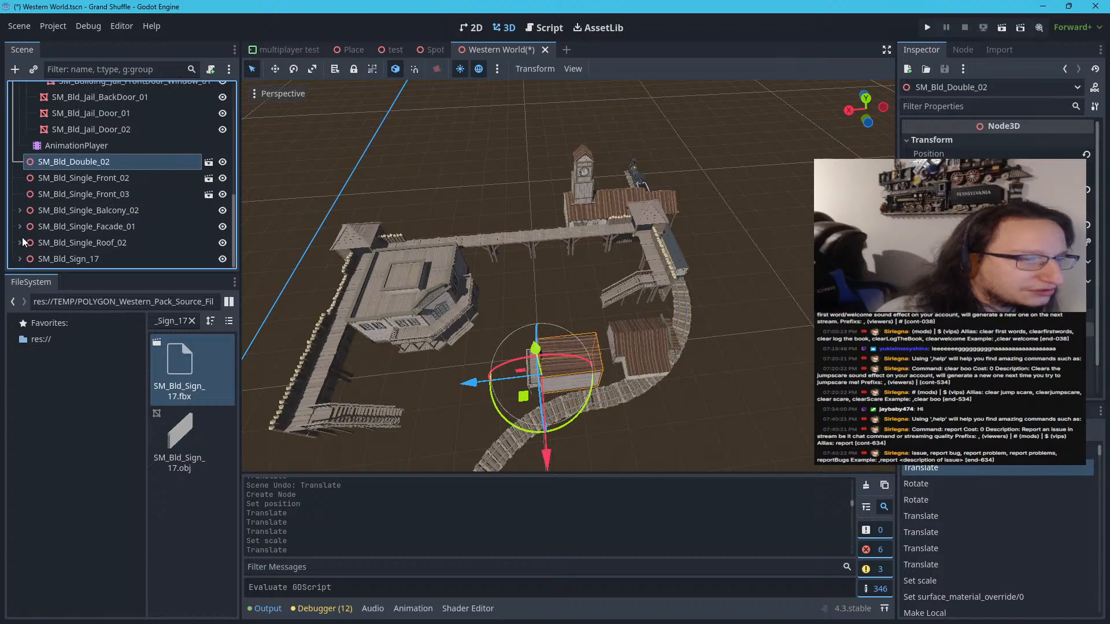
left_click(51, 258, "shift")
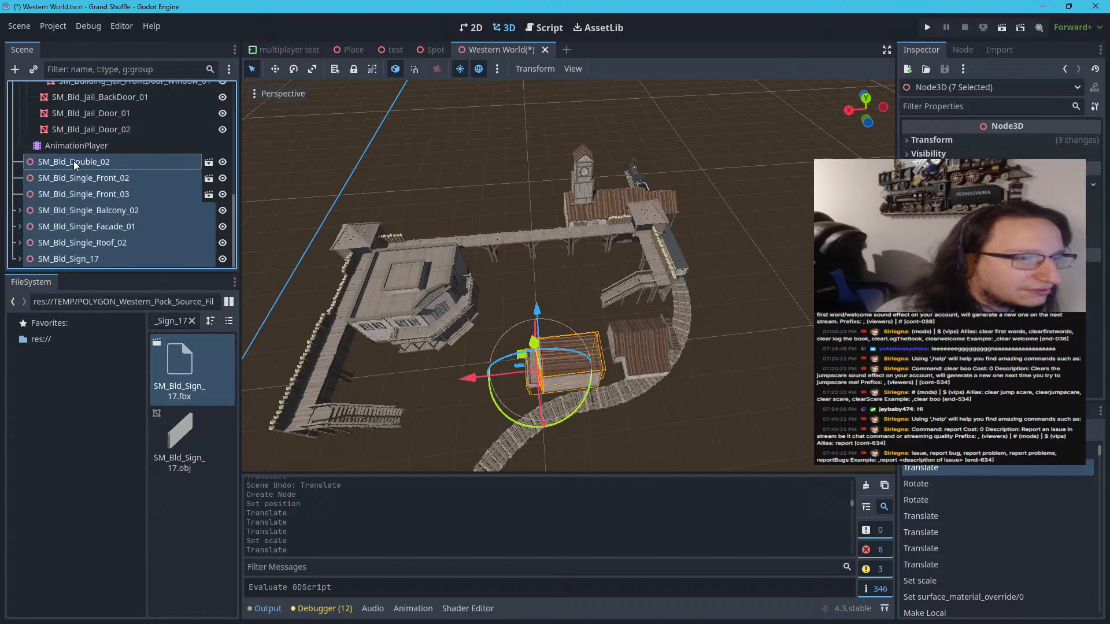
right_click(74, 161)
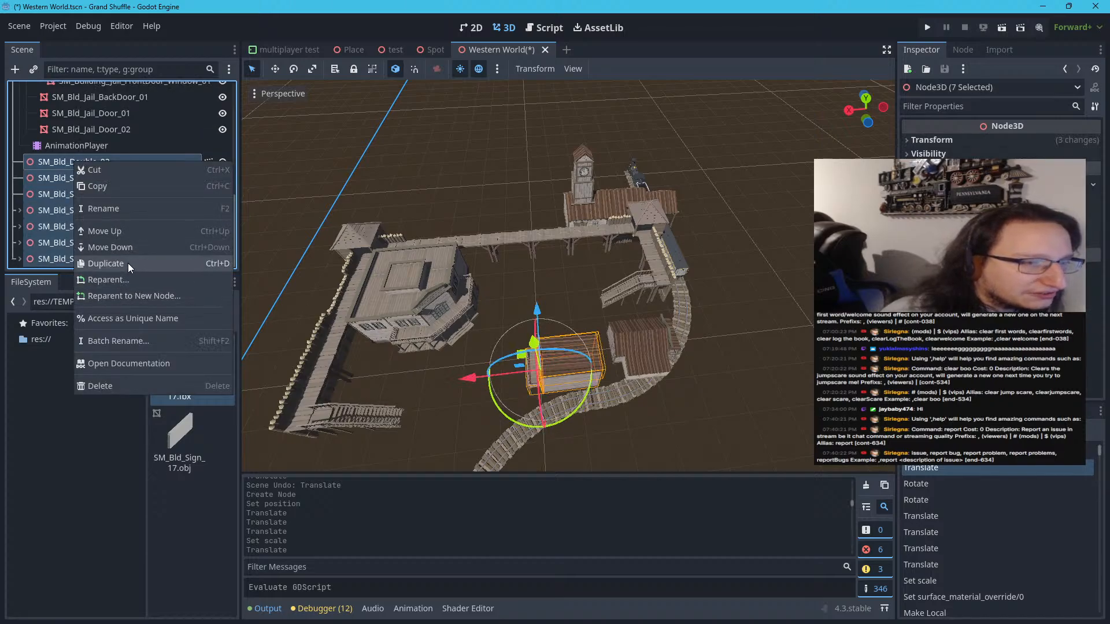
left_click(126, 292)
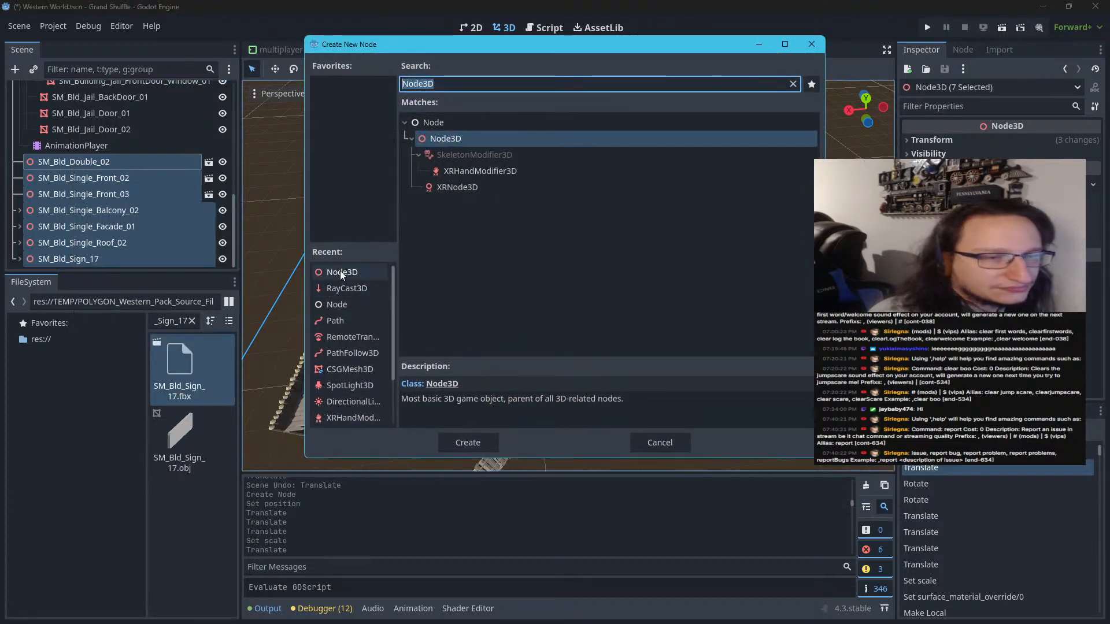
left_click(341, 273)
left_click(483, 80)
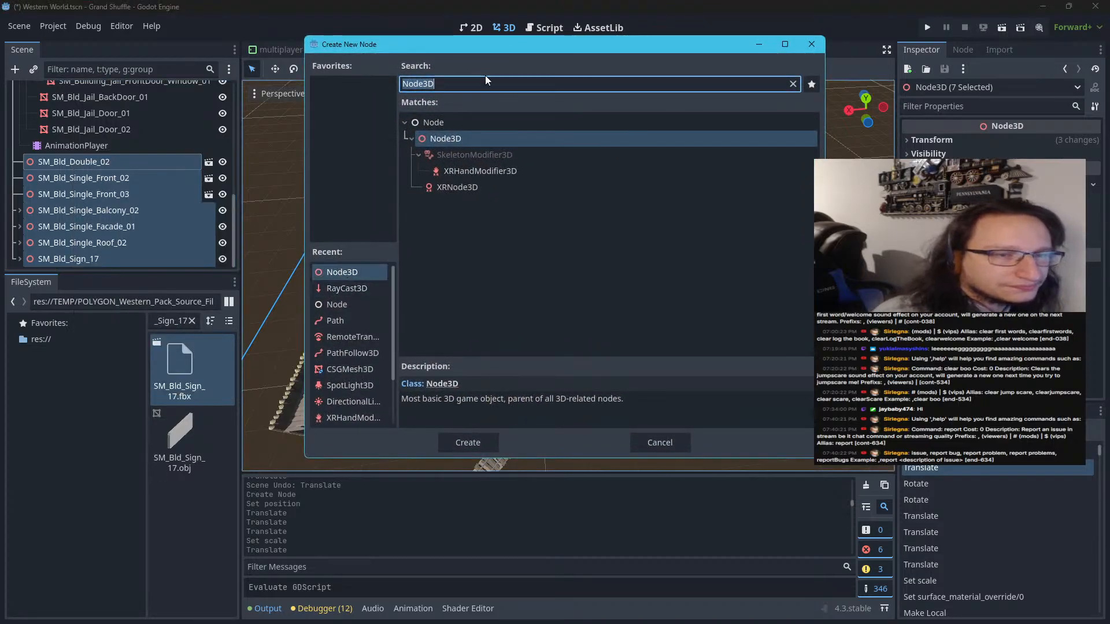
type("Bank")
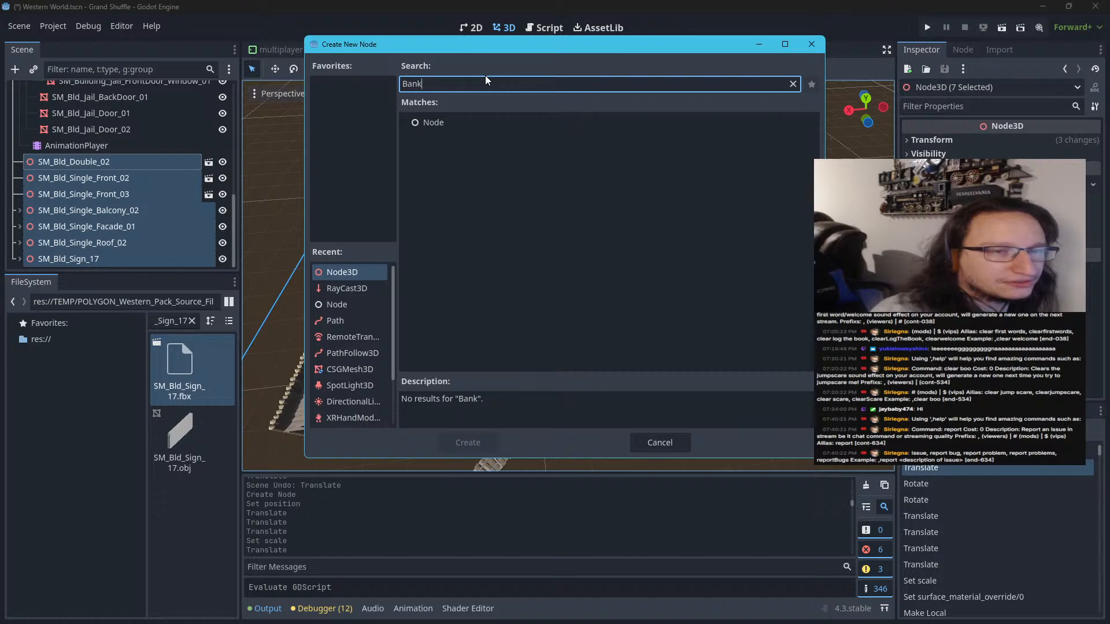
left_click(370, 279)
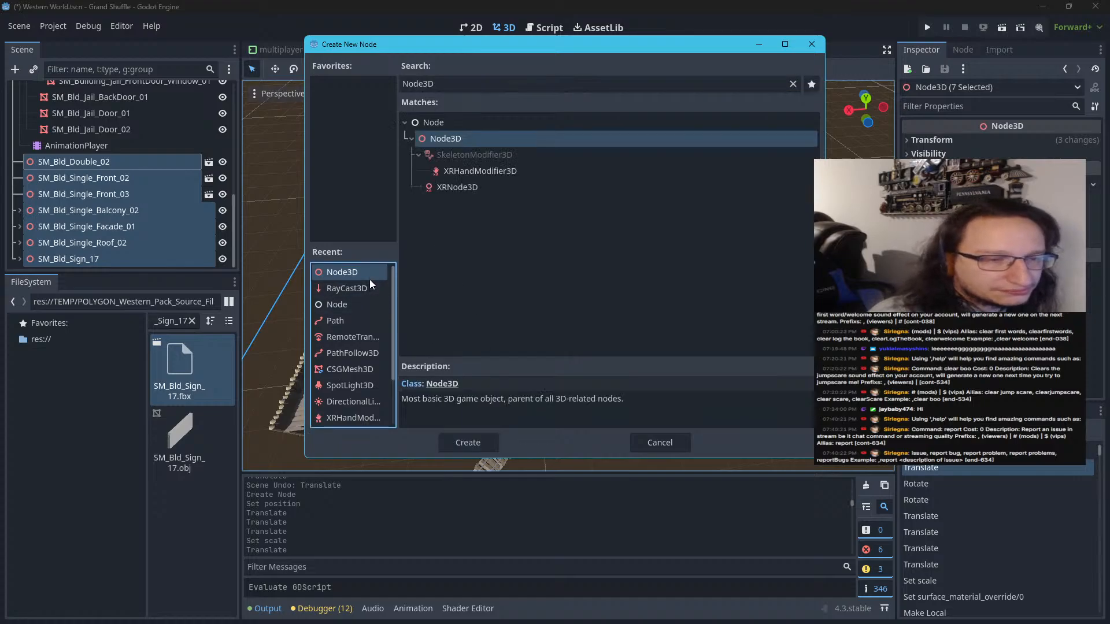
left_click(465, 441)
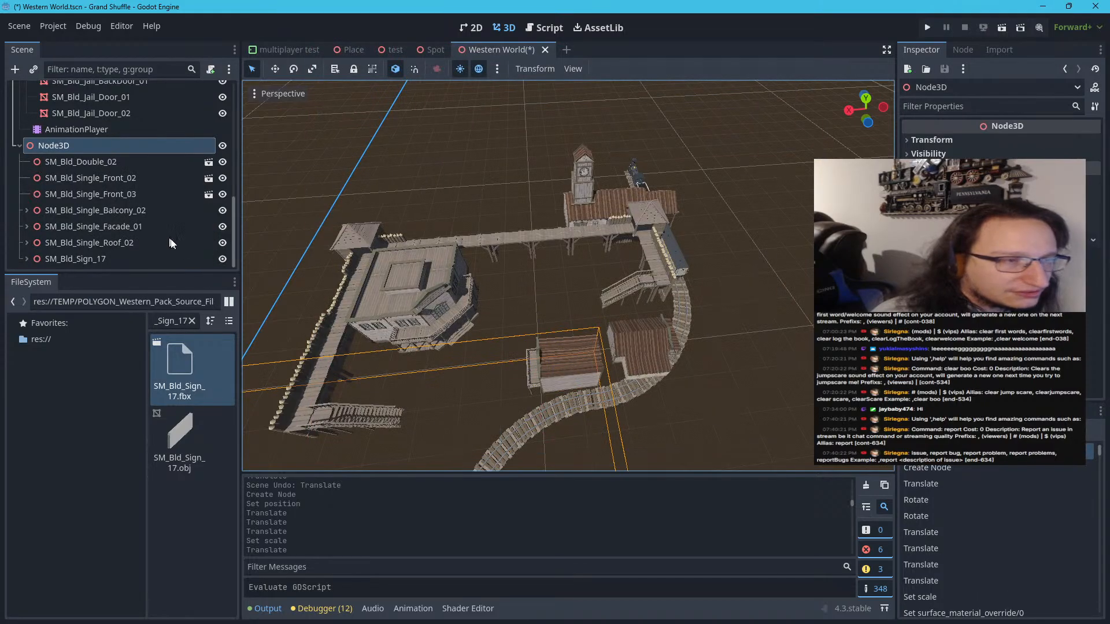
Undo the reparenting of the seven bank building nodes to the new Node3D
key("ctrl+z")
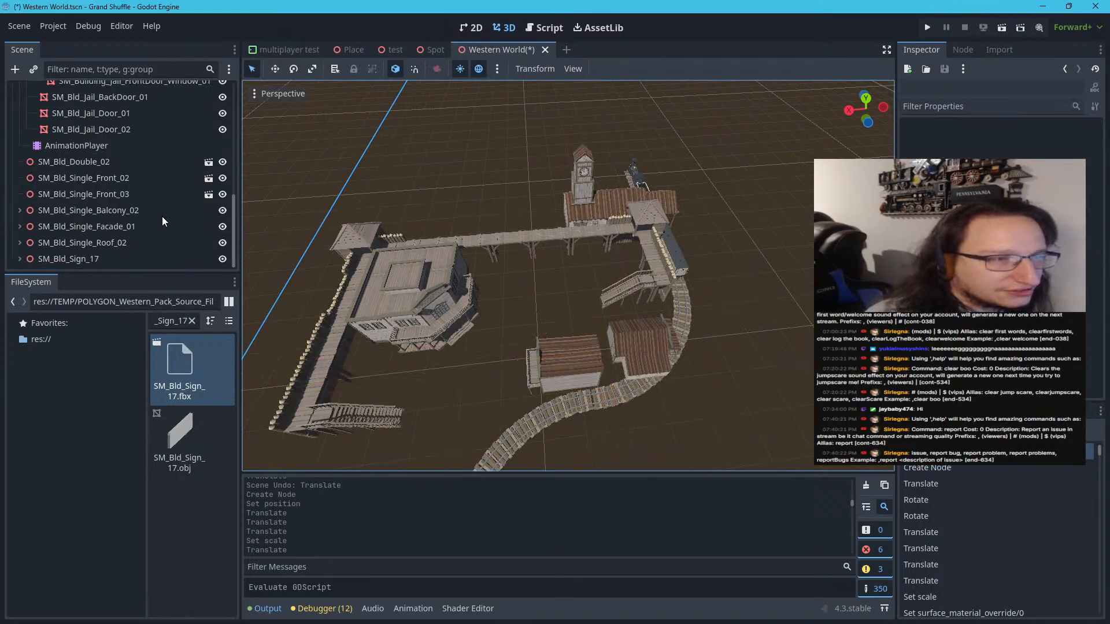
scroll(534, 416, "up", 9)
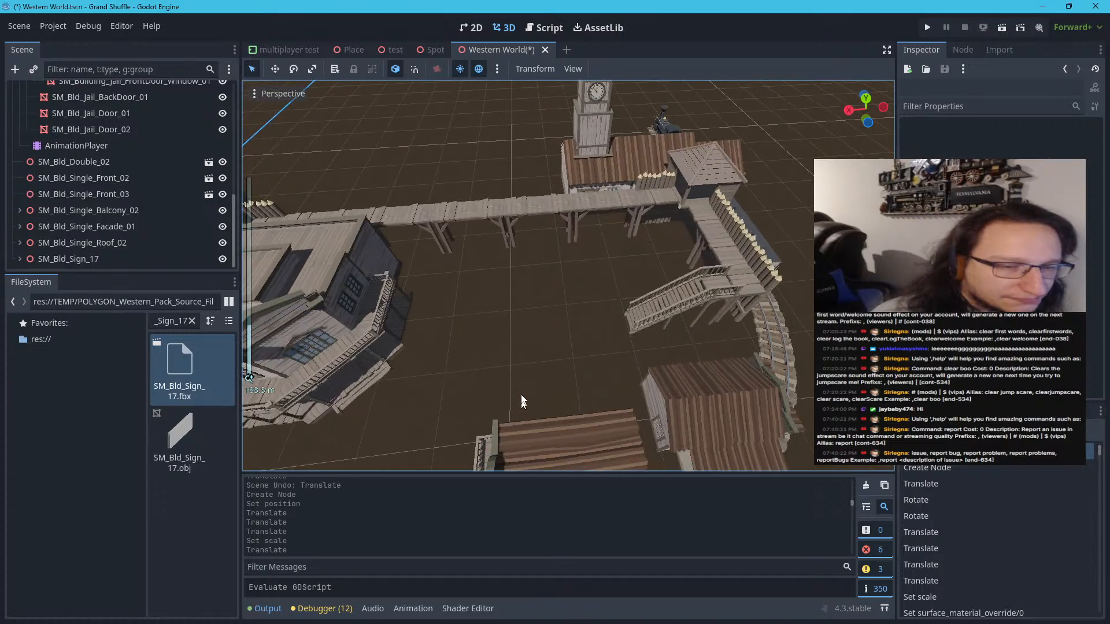
middle_click_drag(522, 399, 519, 369)
scroll(520, 370, "up", 4)
right_click_drag(519, 370, 517, 370)
scroll(517, 370, "down", 6)
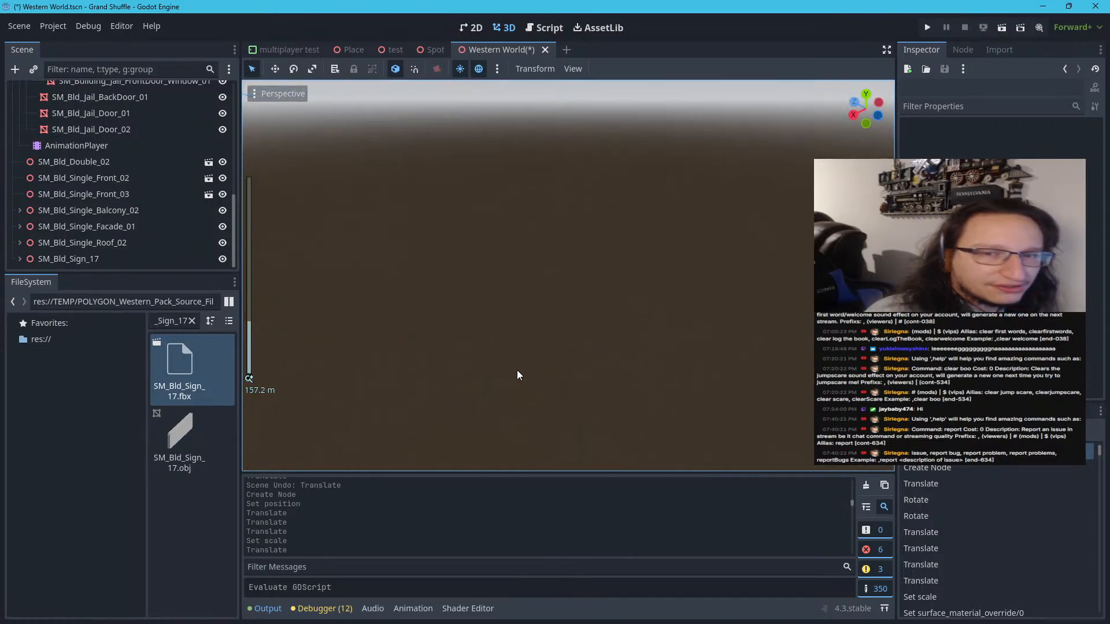
middle_click_drag(517, 370, 627, 300)
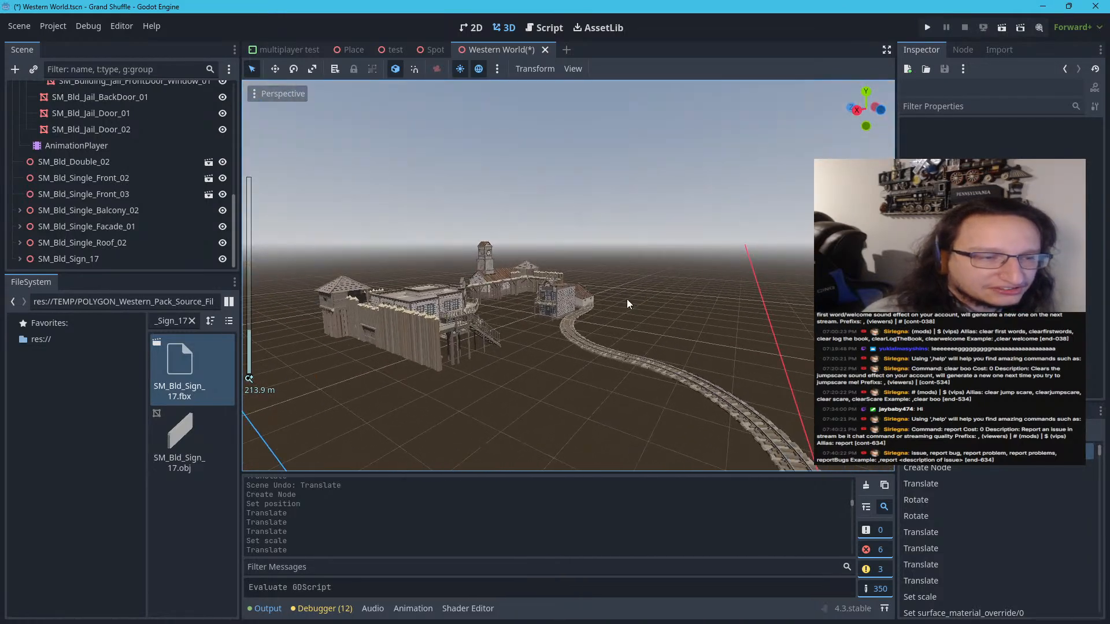
key("w")
key("w")
mouse_move(627, 299)
right_mouse_down()
mouse_move(607, 317)
mouse_move(560, 237)
mouse_move(532, 283)
mouse_move(627, 310)
mouse_move(632, 324)
mouse_move(627, 300)
right_mouse_up()
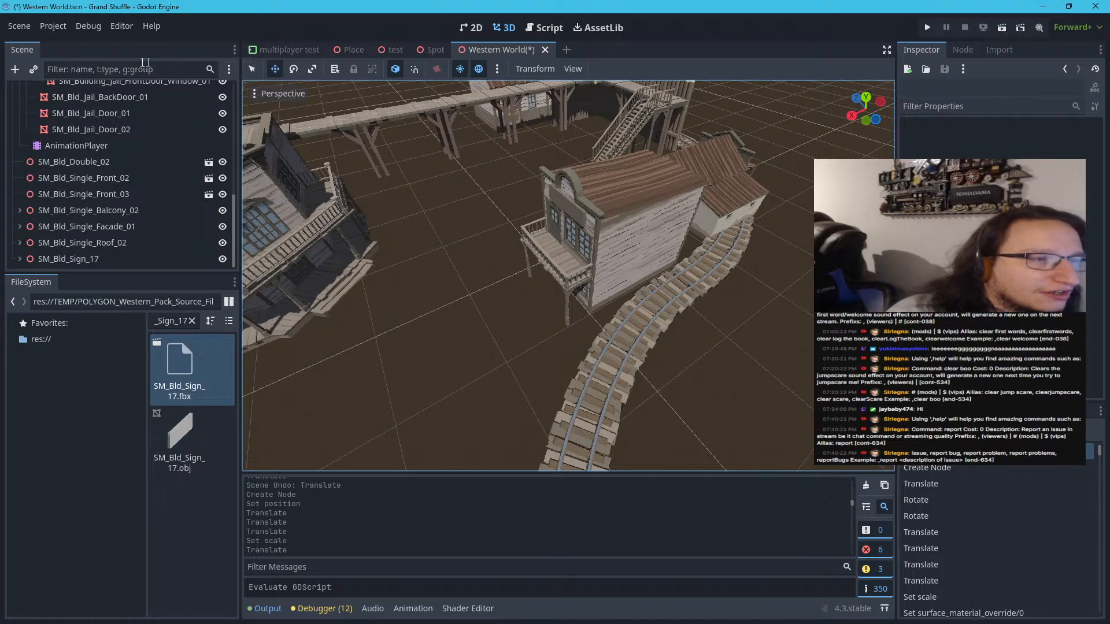
Add a Node3D child to SM_Bld_Double_02 and move it out to sit directly above that node as a sibling
right_click(82, 164)
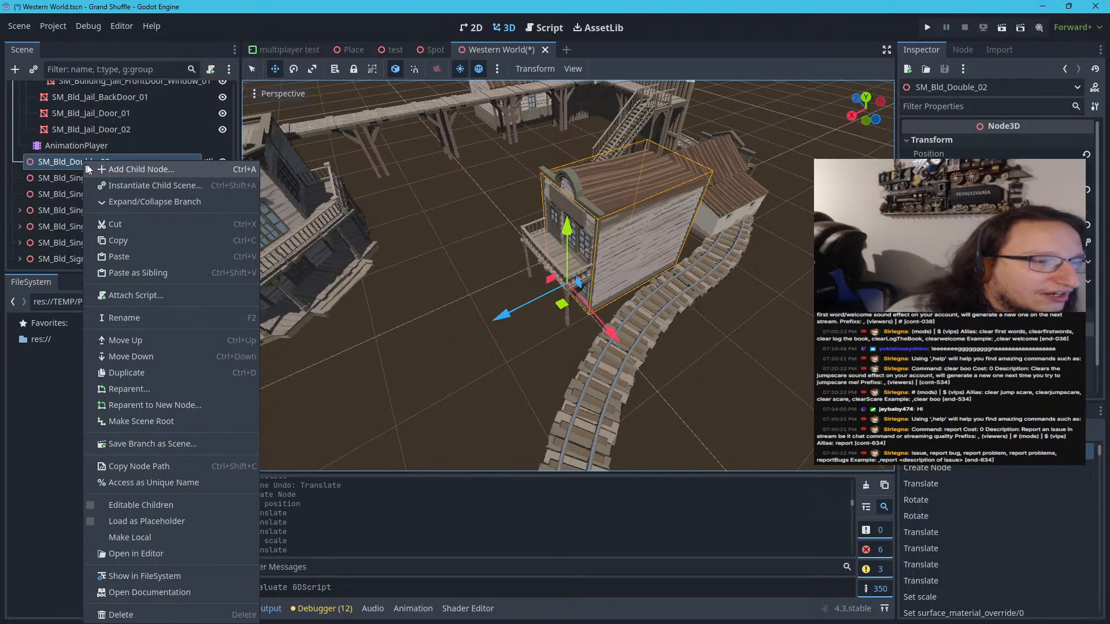
left_click(121, 169)
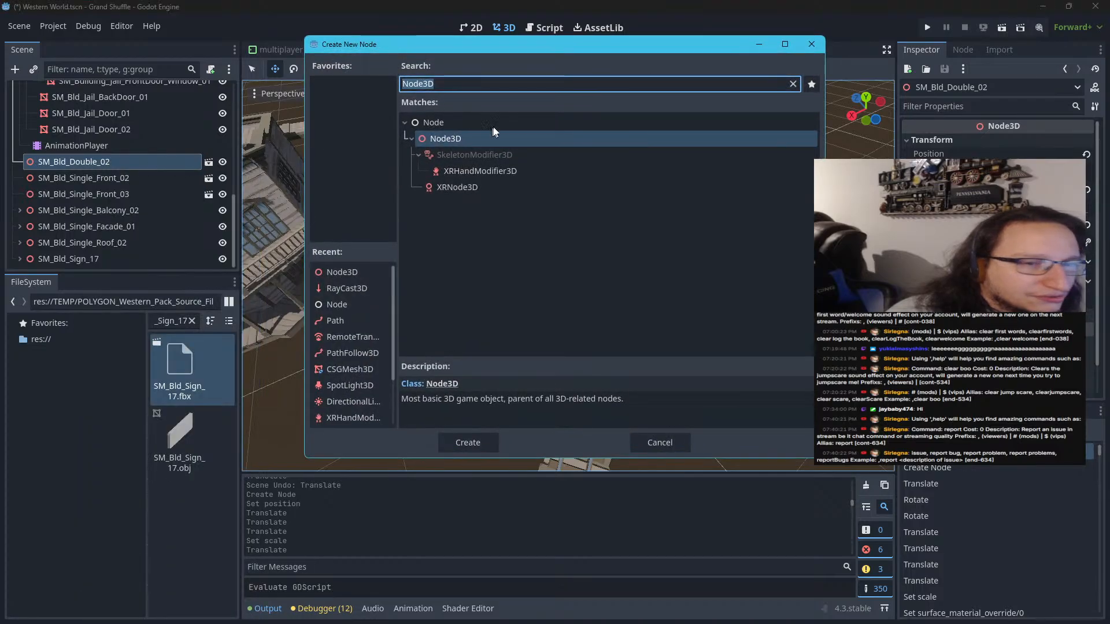
left_click(469, 443)
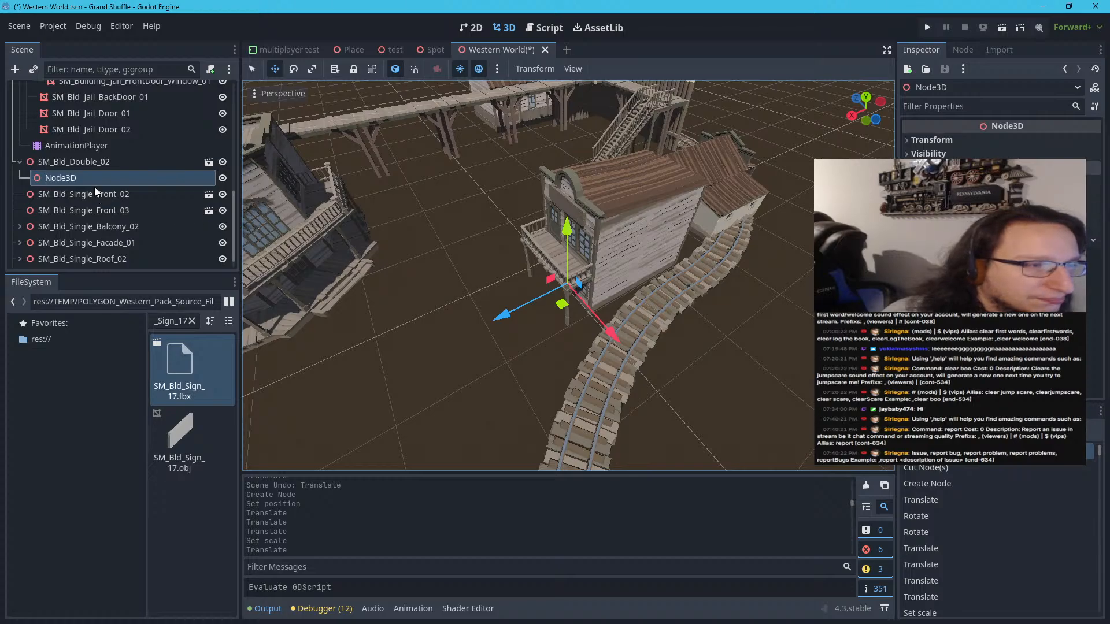
left_click_drag(95, 180, 95, 155)
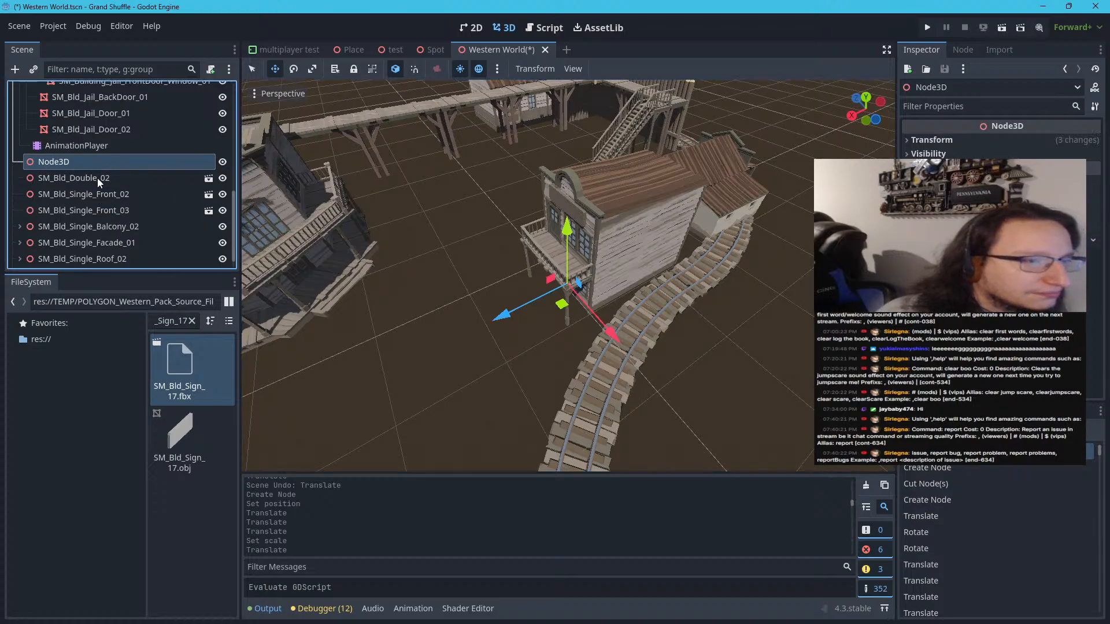
Reparent the nodes from SM_Bld_Double_02 through SM_Bld_Sign_17 into the Node3D above them
left_click(97, 178)
scroll(98, 256, "down", 1)
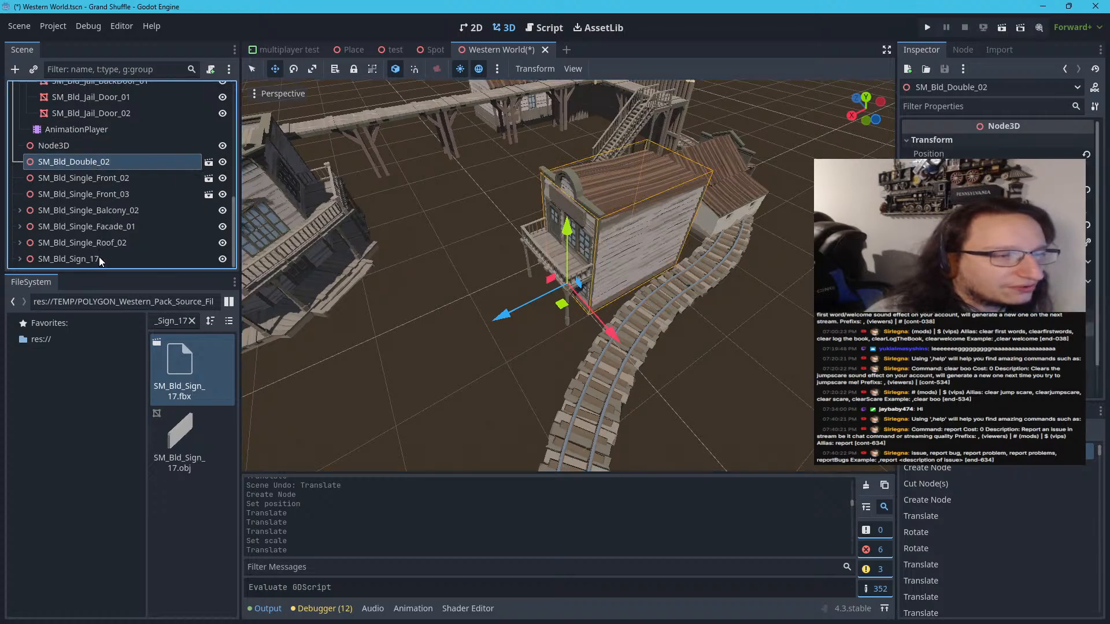
left_click(99, 256, "shift")
left_click_drag(85, 172, 86, 148)
Rename the Node3D holding the bank parts as Bank and collapse its branch
left_click(86, 148)
double_click(86, 148)
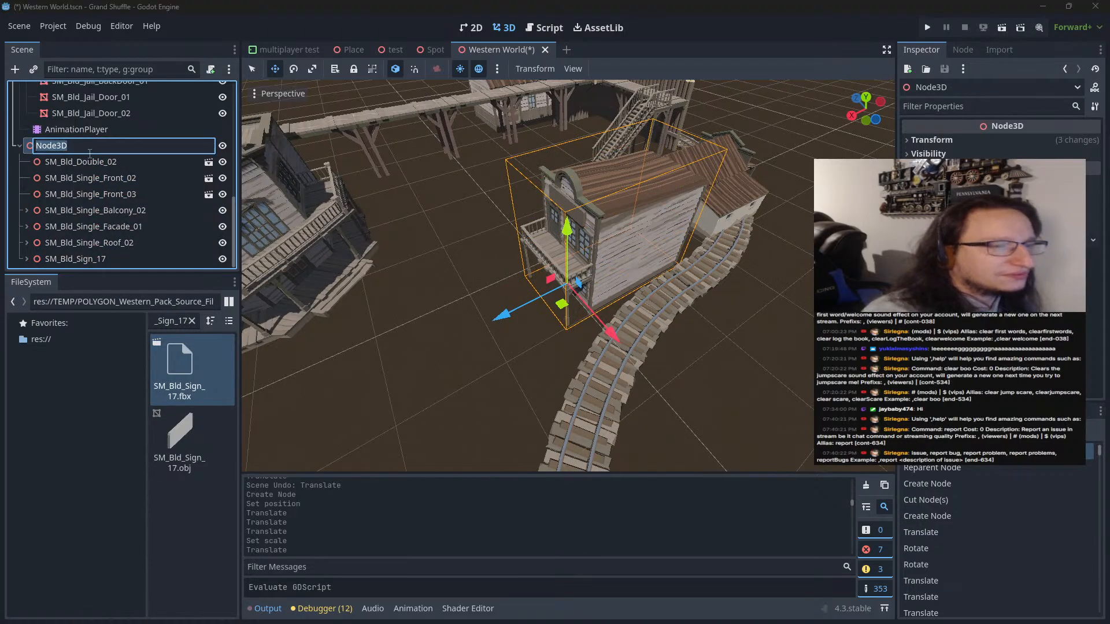
type("Bank")
key("Return")
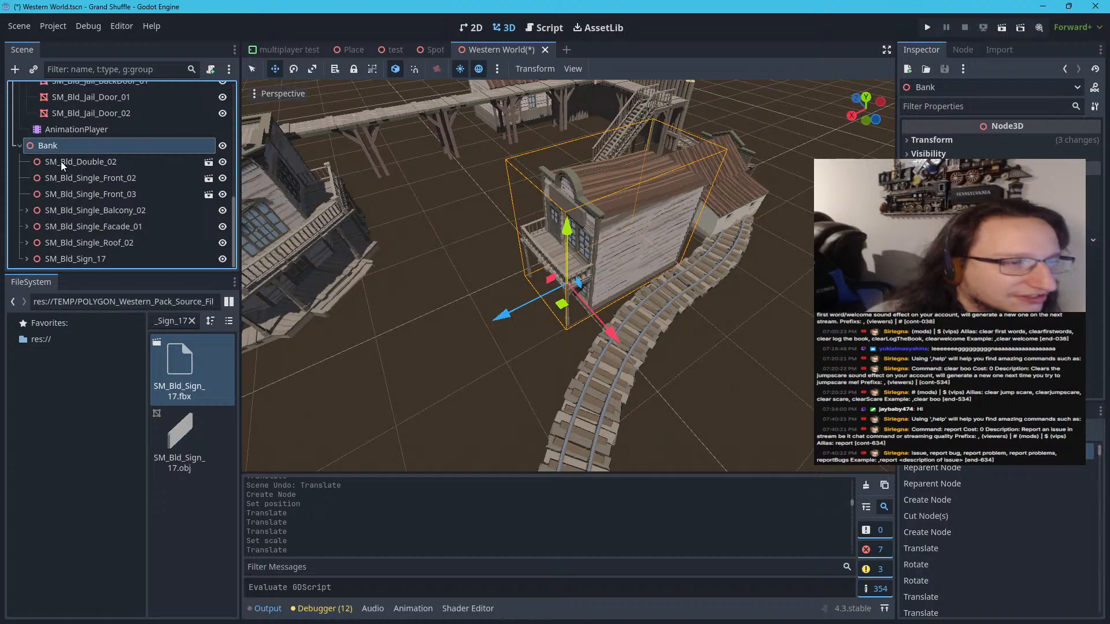
left_click(19, 143)
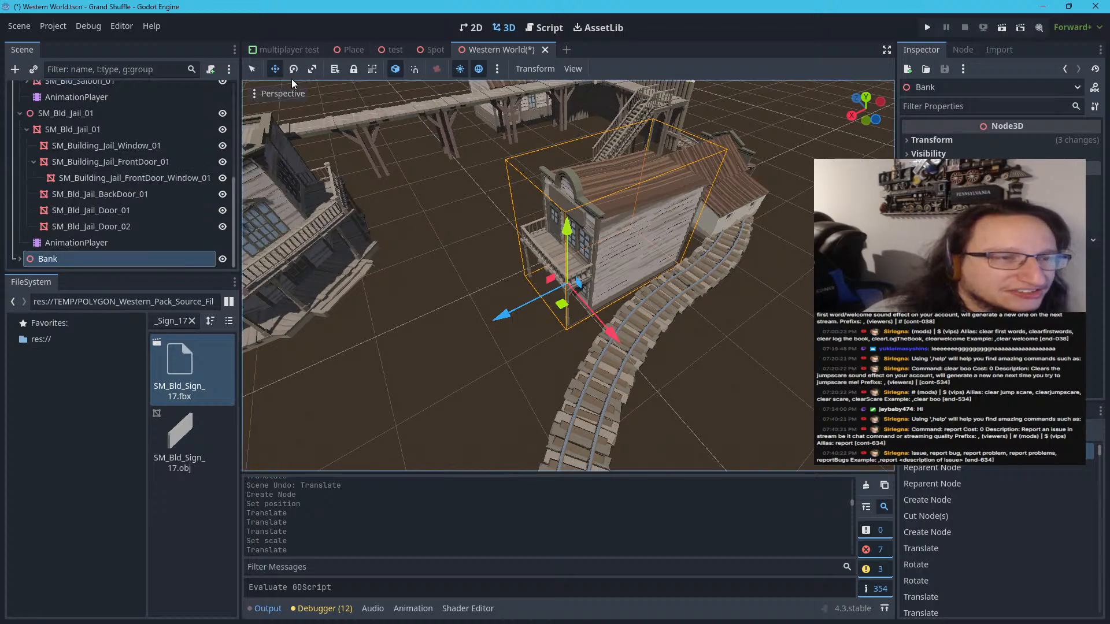
Move the whole Bank group back beside the fort stairs, next to the raised walkway
left_click(253, 69)
scroll(526, 217, "down", 5)
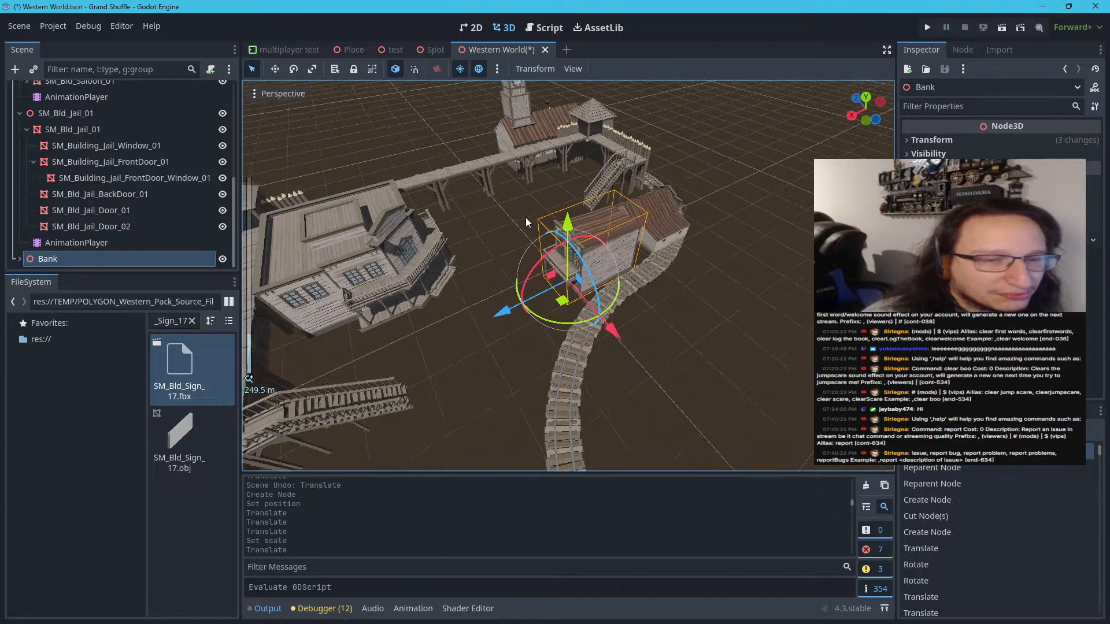
left_click_drag(575, 324, 560, 225)
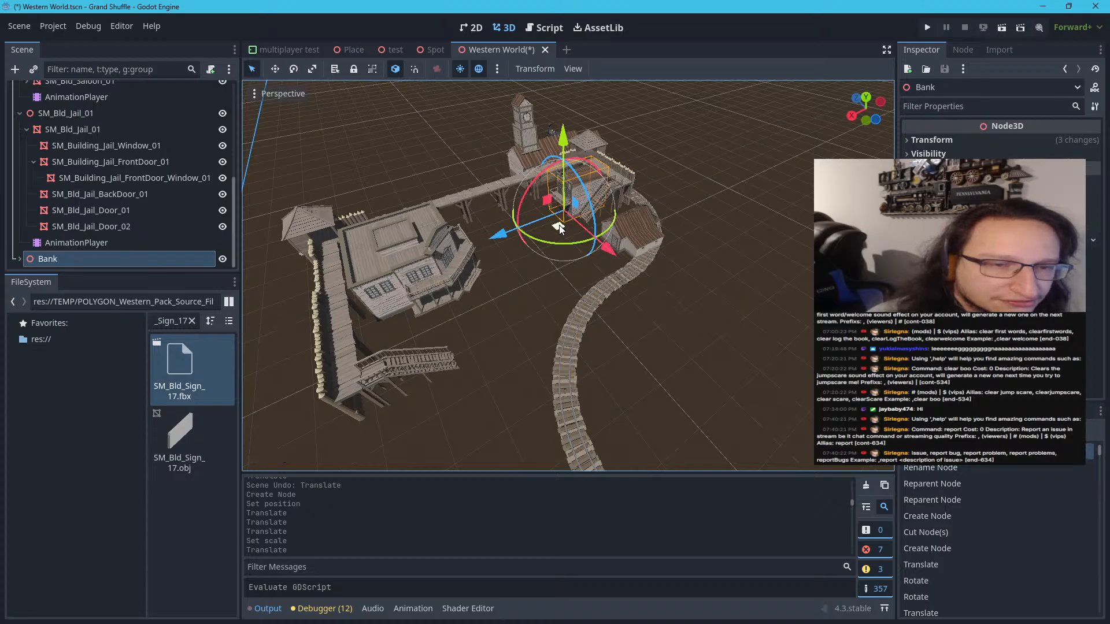
key("w")
right_click_drag(560, 224, 563, 194)
key("a")
key("s")
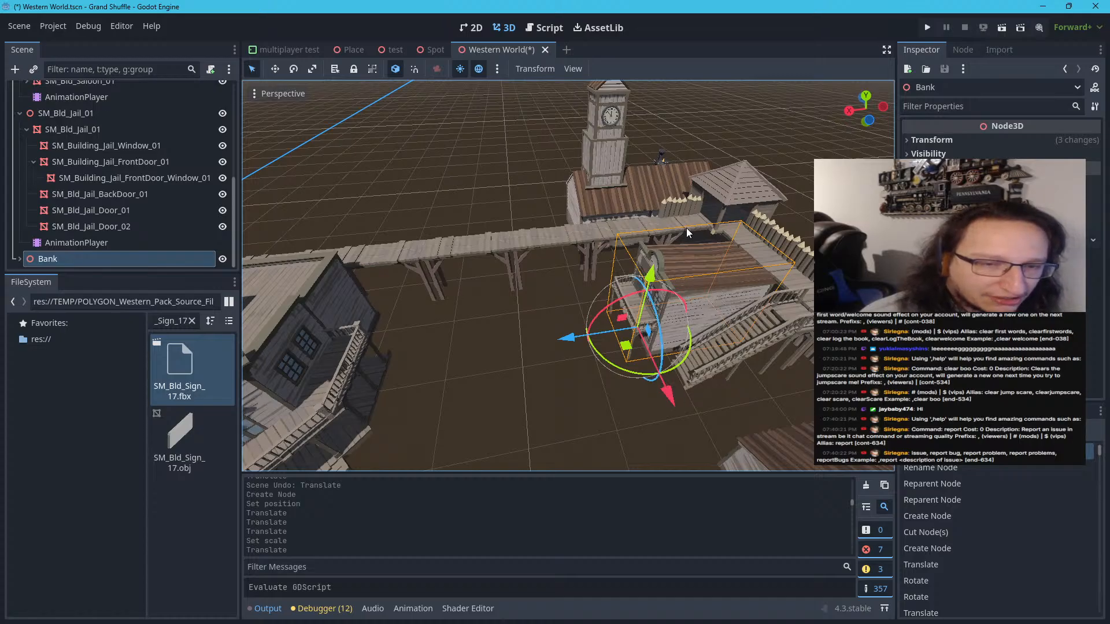
right_click_drag(689, 226, 662, 200)
Try moving the jail's back door mesh, and undo the move
left_click(719, 302)
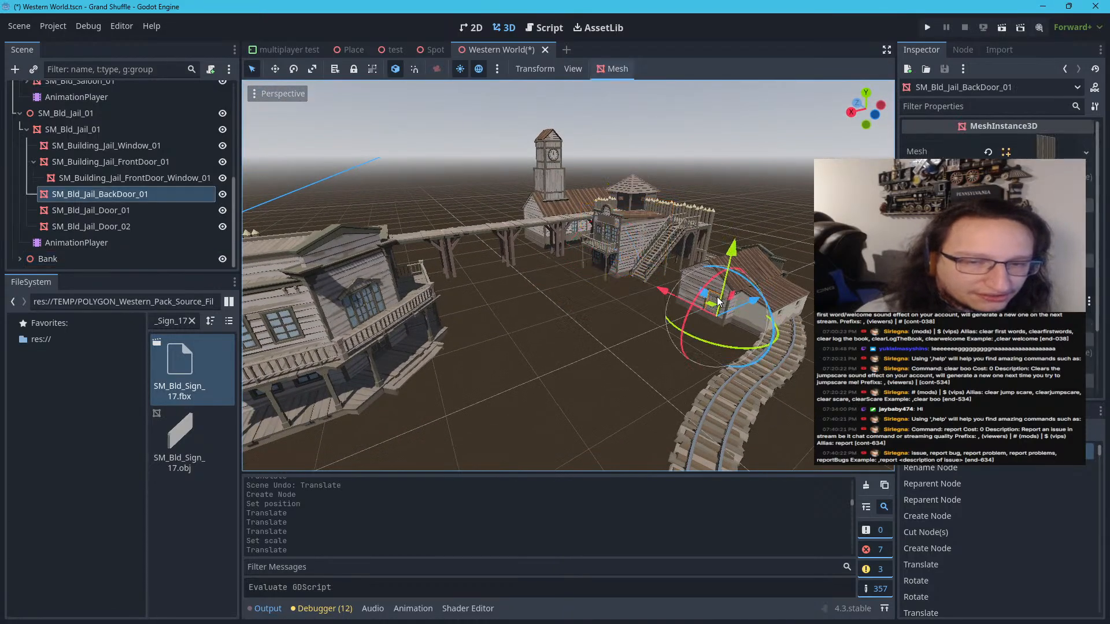
left_click_drag(705, 340, 766, 343)
key("ctrl+z")
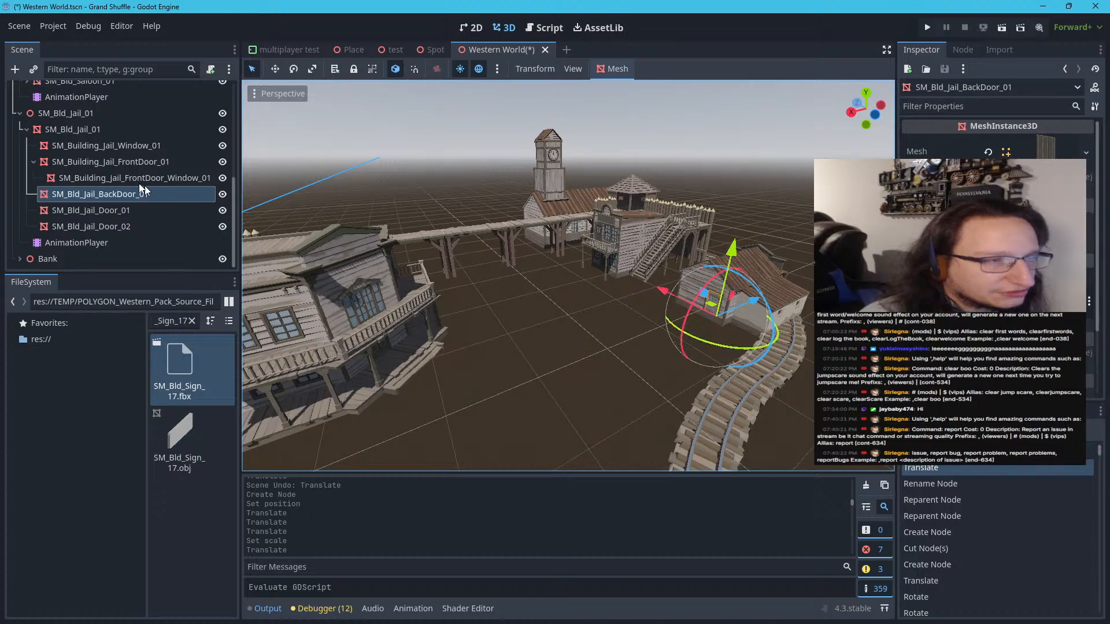
Select the SM_Bld_Jail_01 root node, undo the recent Bank changes back to the node's creation, and redo them
left_click(23, 118)
left_click(19, 117)
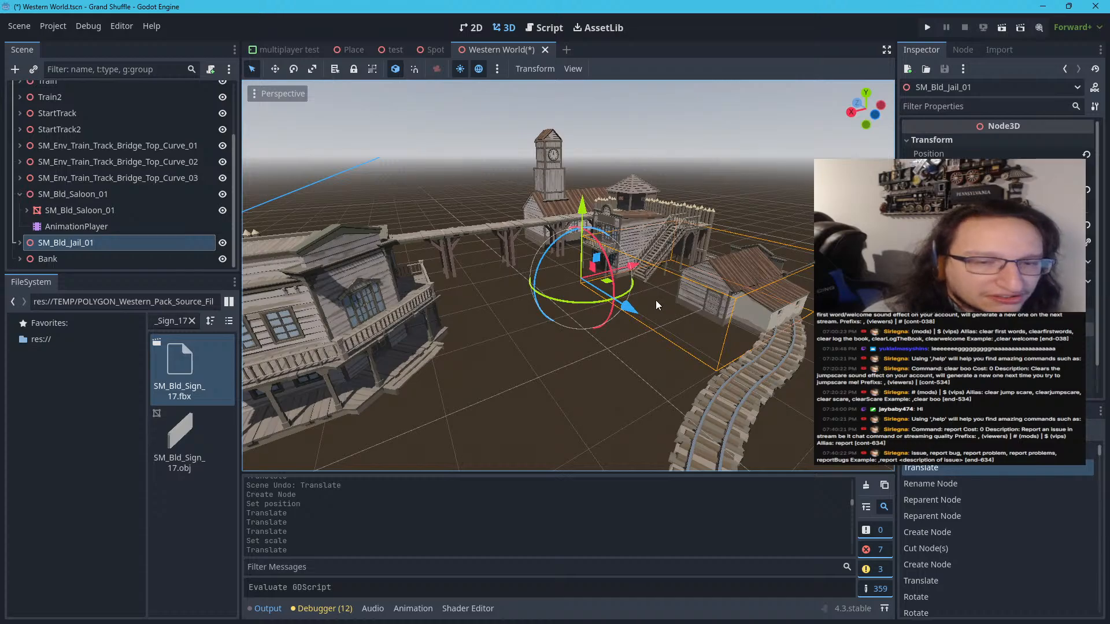
key("ctrl+z")
key("ctrl+z")
key("ctrl+z")
key("ctrl+z")
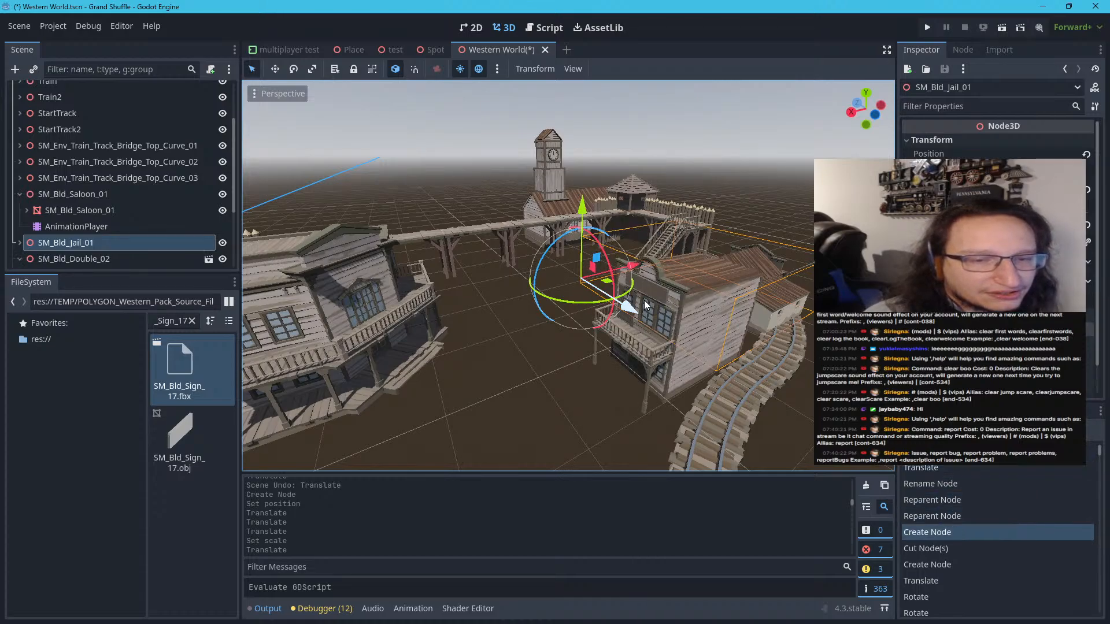
key("ctrl+shift+z")
key("ctrl+shift+z")
key("ctrl+shift+z")
key("ctrl+shift+z")
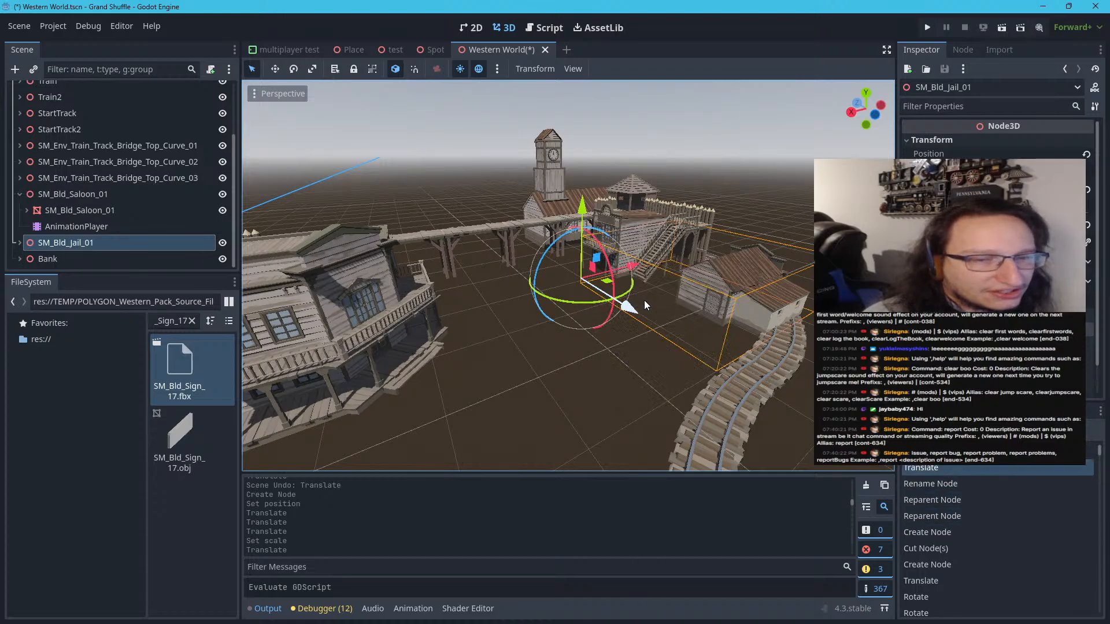
Move the SM_Bld_Jail_01 mesh away from the track curve toward the open ground facing the saloon
left_click(20, 242)
left_click(52, 259)
scroll(76, 245, "down", 1)
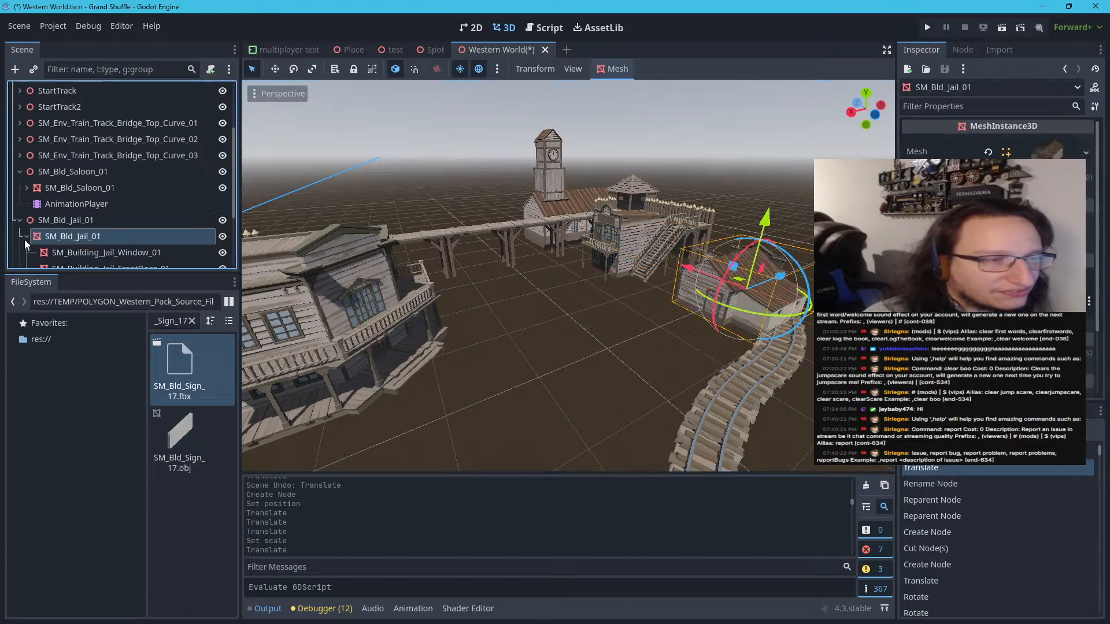
left_click(27, 236)
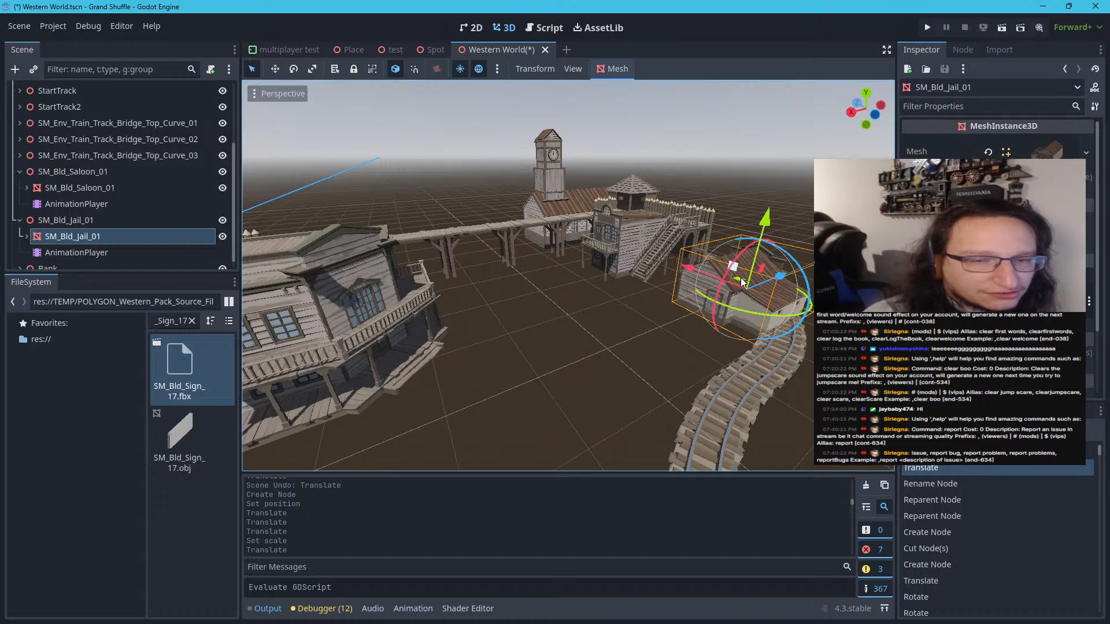
left_click_drag(742, 286, 626, 358)
Turn the SM_Bld_Jail_01 root node to a Y rotation of 0° and move the jail inside the track curve
left_click(86, 222)
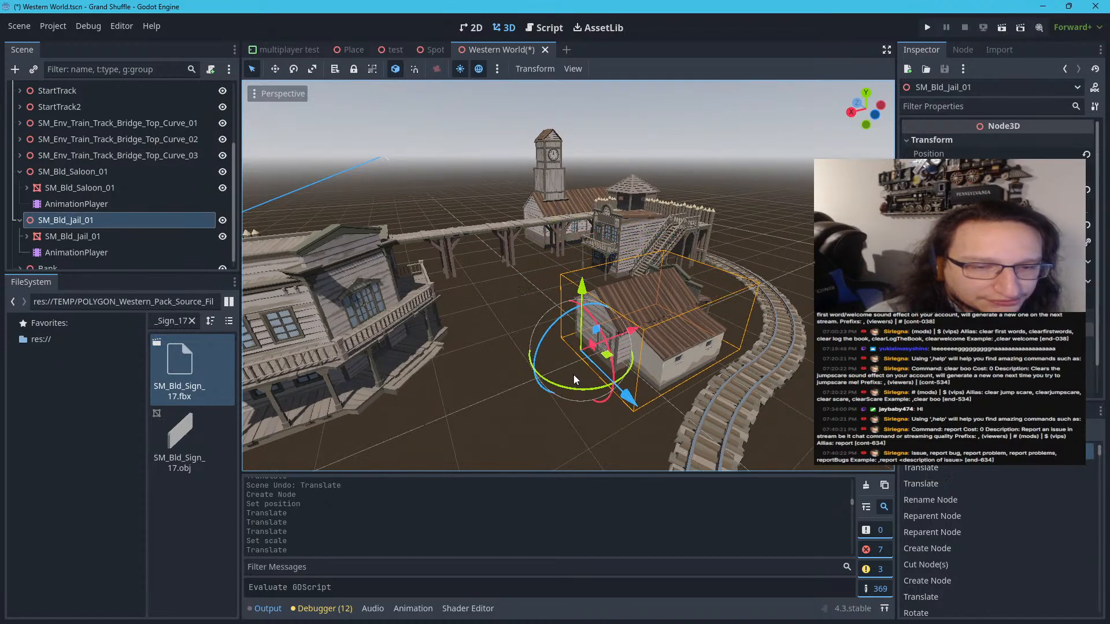
left_click(526, 386)
left_click(675, 351)
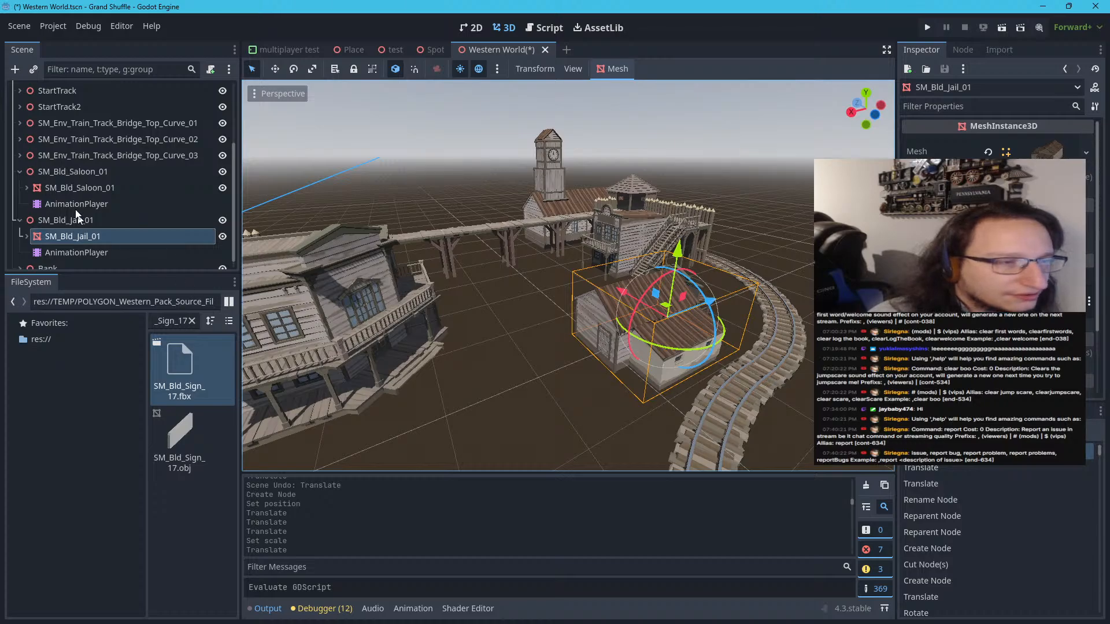
left_click(76, 253)
left_click(77, 220)
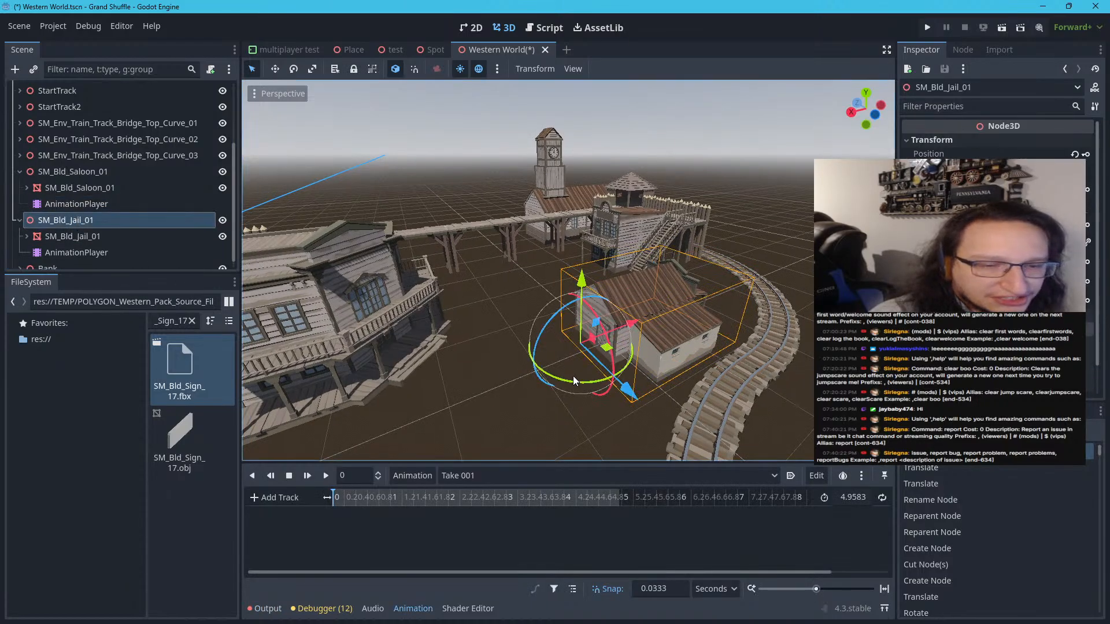
left_click_drag(574, 376, 617, 203)
left_click(989, 207)
type("0")
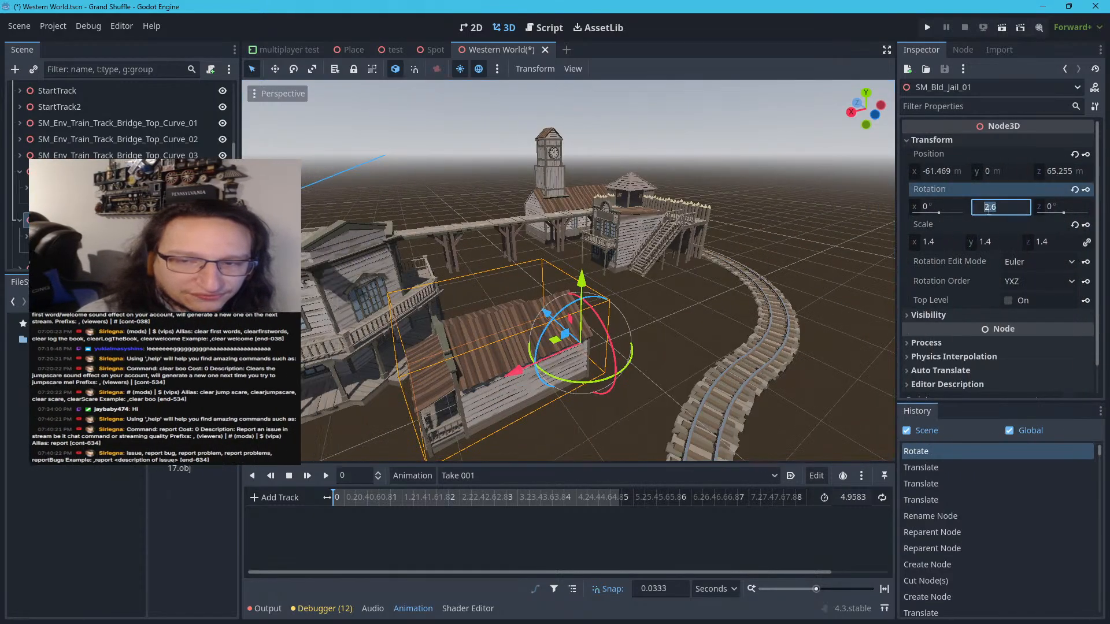
key("Return")
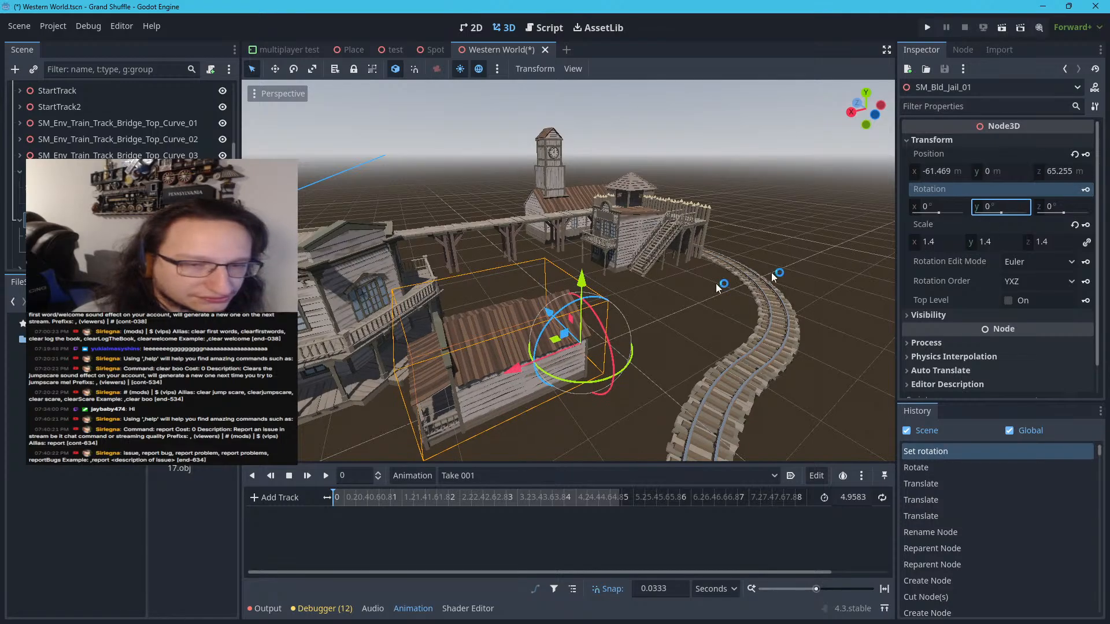
left_click_drag(552, 340, 695, 310)
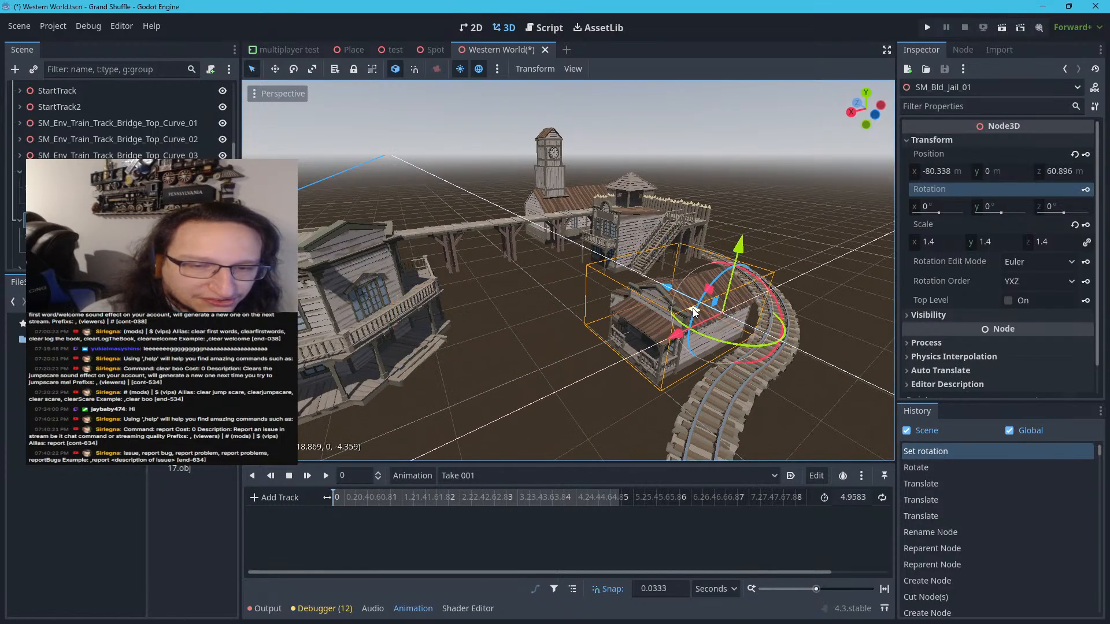
left_click(845, 287)
Examine the arrangement of the saloon, bank, jail, fort walls and track from several distances and angles
scroll(783, 289, "down", 10)
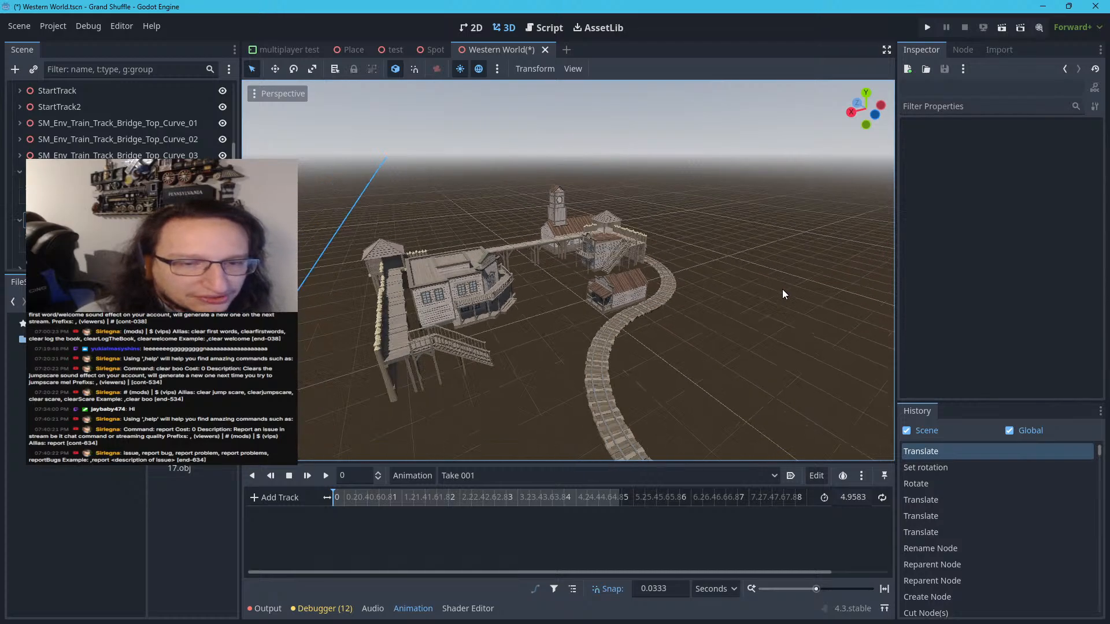
scroll(655, 285, "up", 4)
key("w")
right_click_drag(656, 286, 627, 327)
key("w")
key("s")
key("w")
key("s")
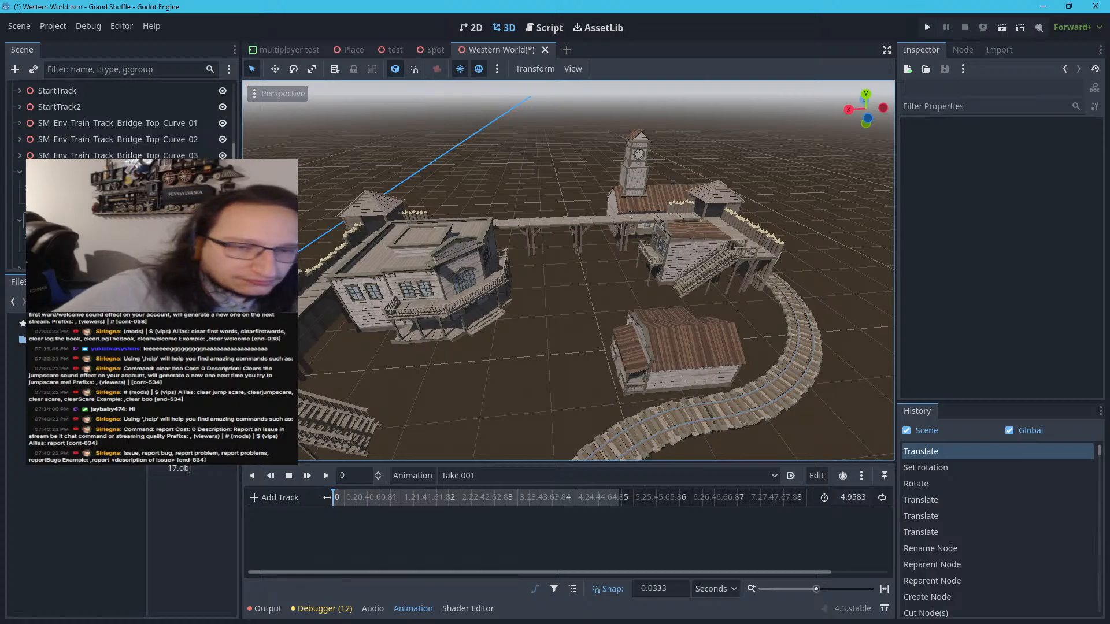
right_click_drag(627, 327, 674, 335)
key("a")
key("w")
key("s")
right_click_drag(586, 303, 591, 309)
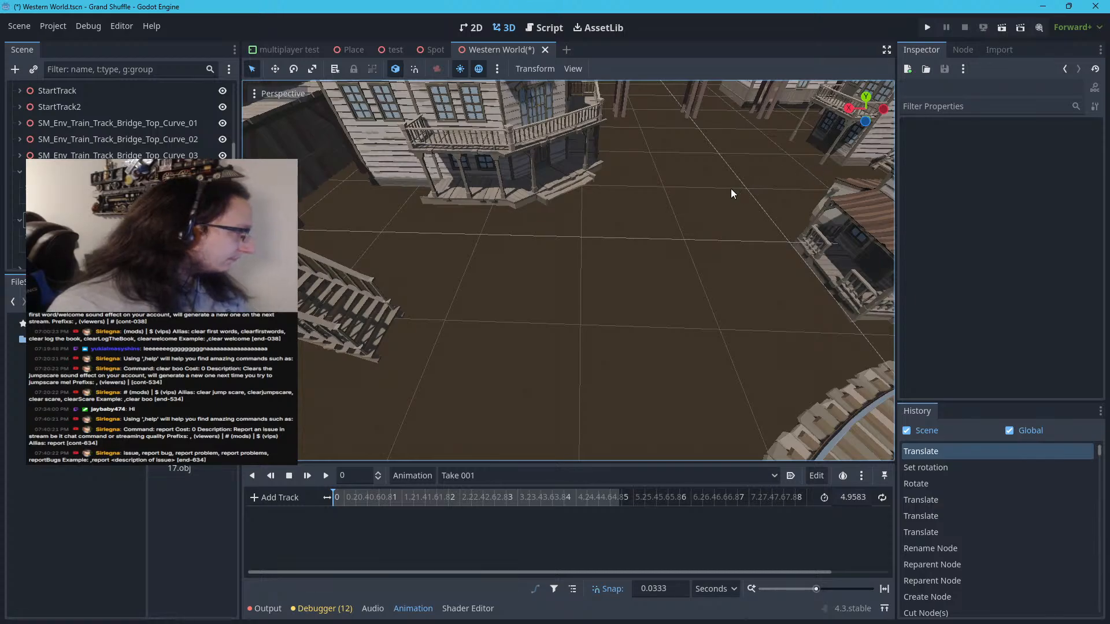
key("s")
right_click_drag(731, 189, 795, 142)
key("s")
key("w")
key("s")
key("w")
key("w")
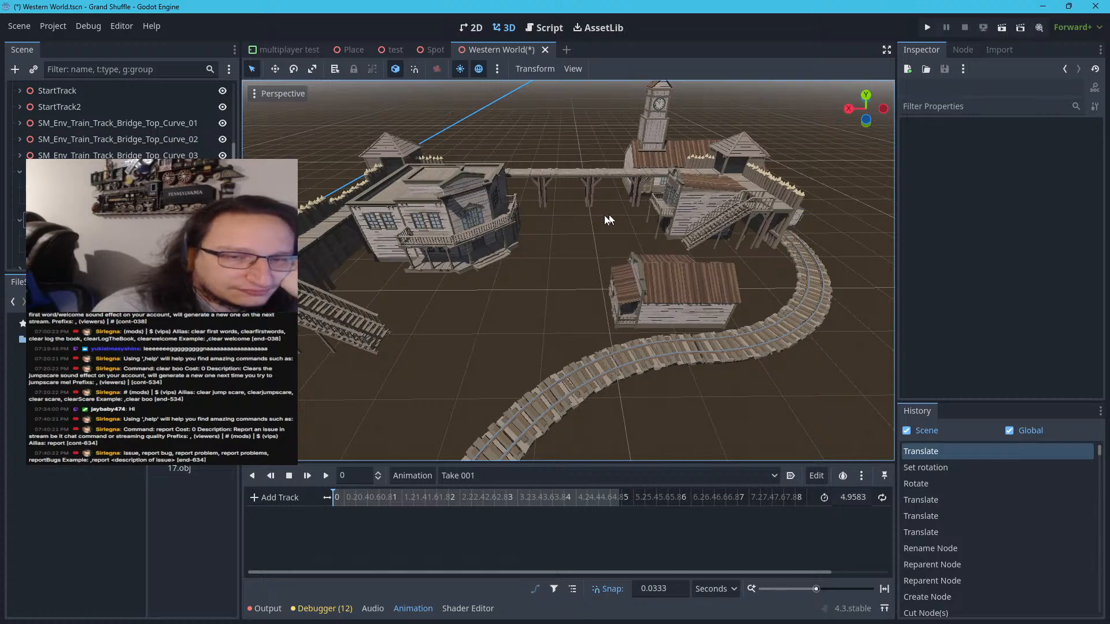
scroll(587, 220, "down", 5)
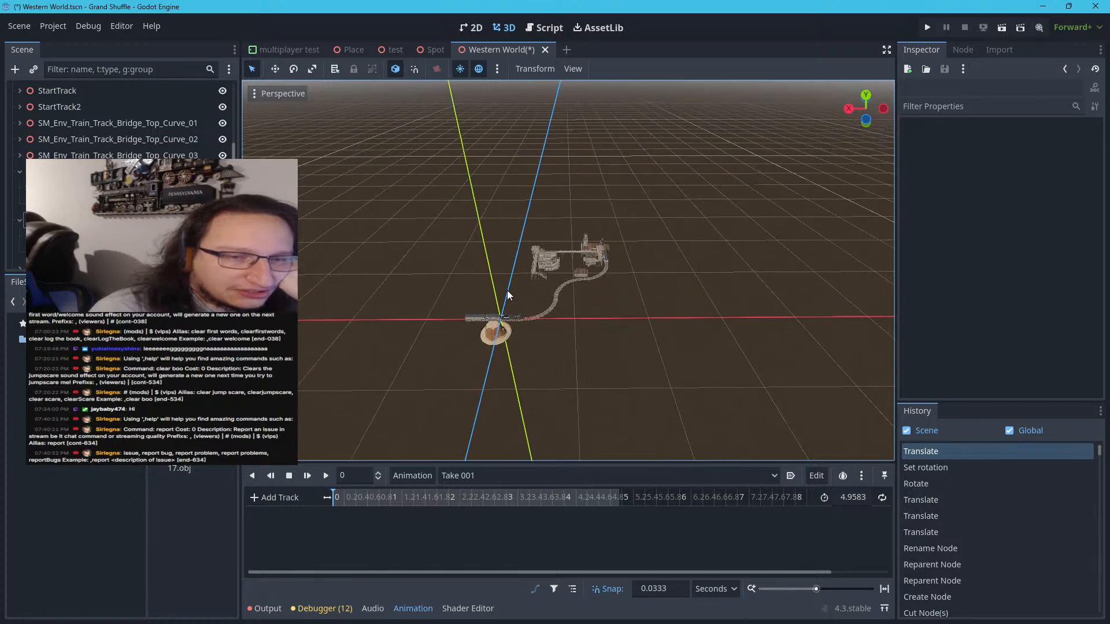
scroll(508, 290, "up", 2)
scroll(505, 279, "up", 6)
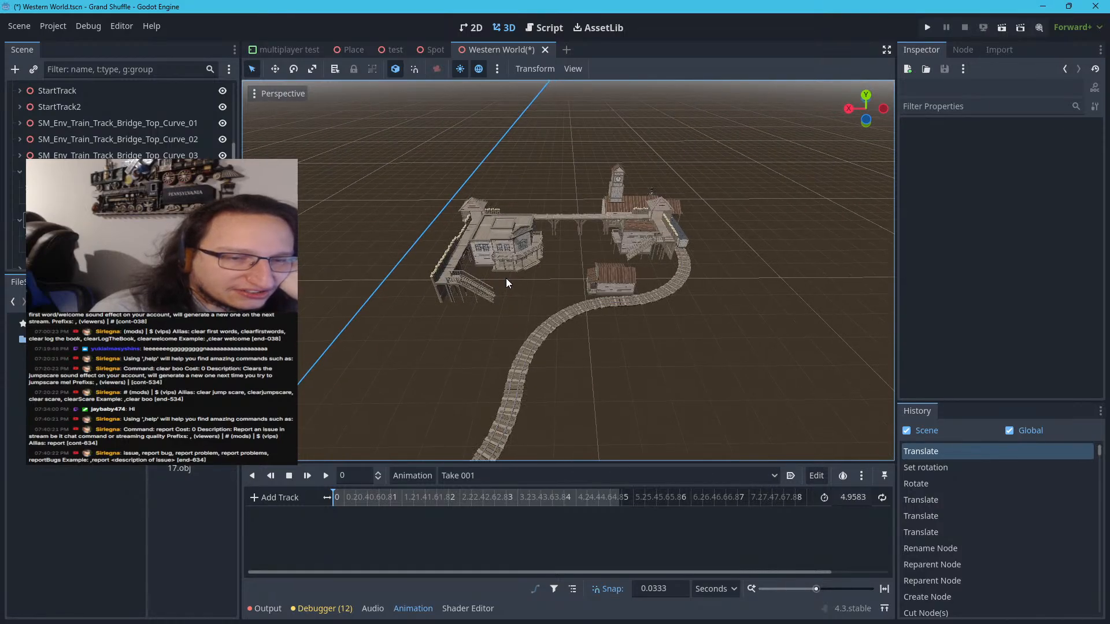
Inspect the fort town layout from the starting track to the open ground between the saloon, jail and clock-tower building
scroll(498, 282, "down", 6)
mouse_move(474, 289)
middle_mouse_down()
mouse_move(515, 286)
mouse_move(474, 286)
middle_mouse_up()
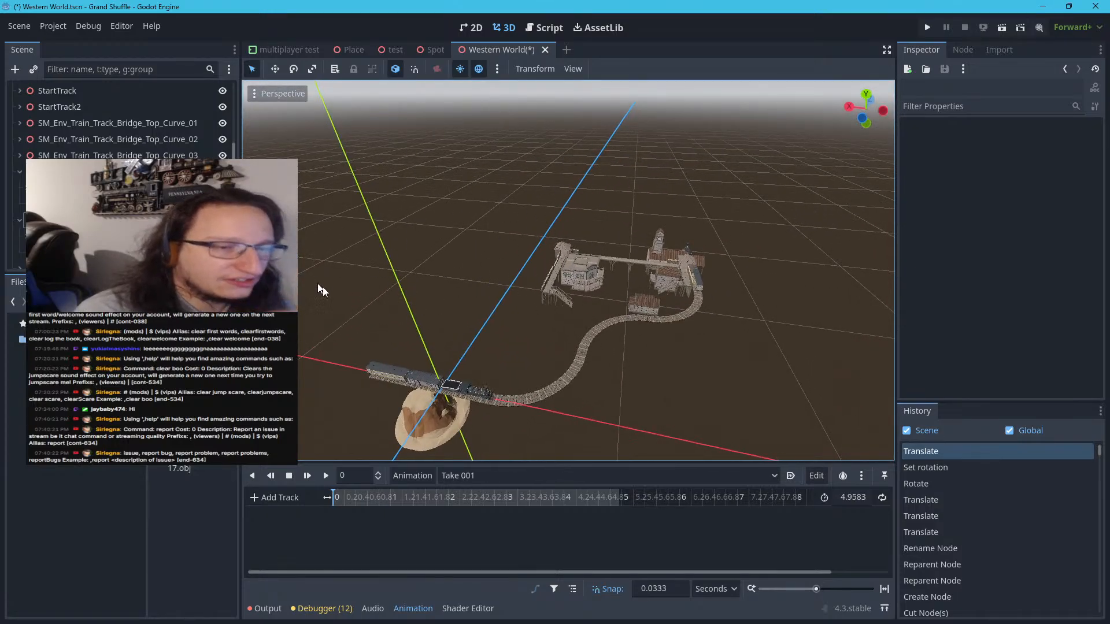
middle_click_drag(483, 247, 556, 245)
scroll(556, 245, "up", 20)
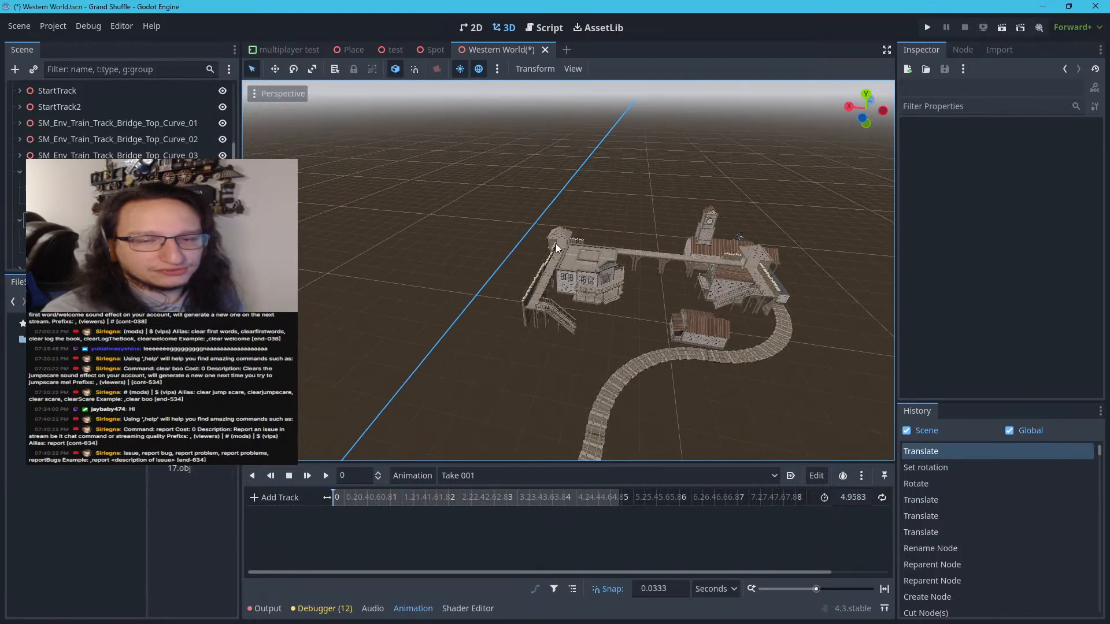
scroll(629, 264, "down", 6)
scroll(631, 269, "down", 14)
middle_click_drag(634, 268, 688, 261)
scroll(688, 261, "up", 6)
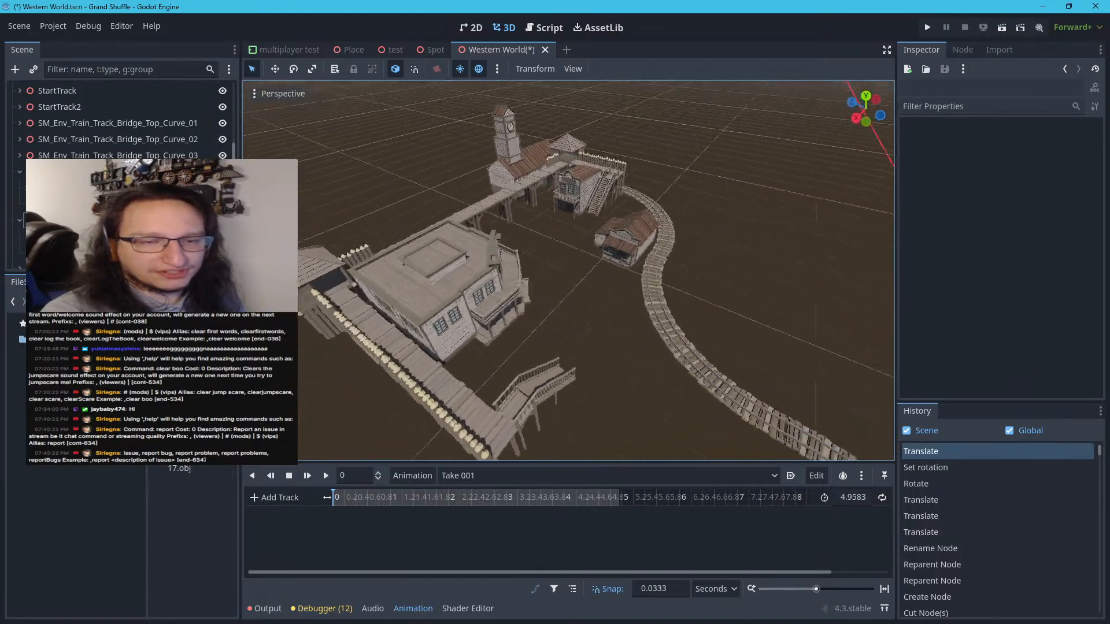
right_click_drag(688, 261, 501, 318)
key("w")
key("s")
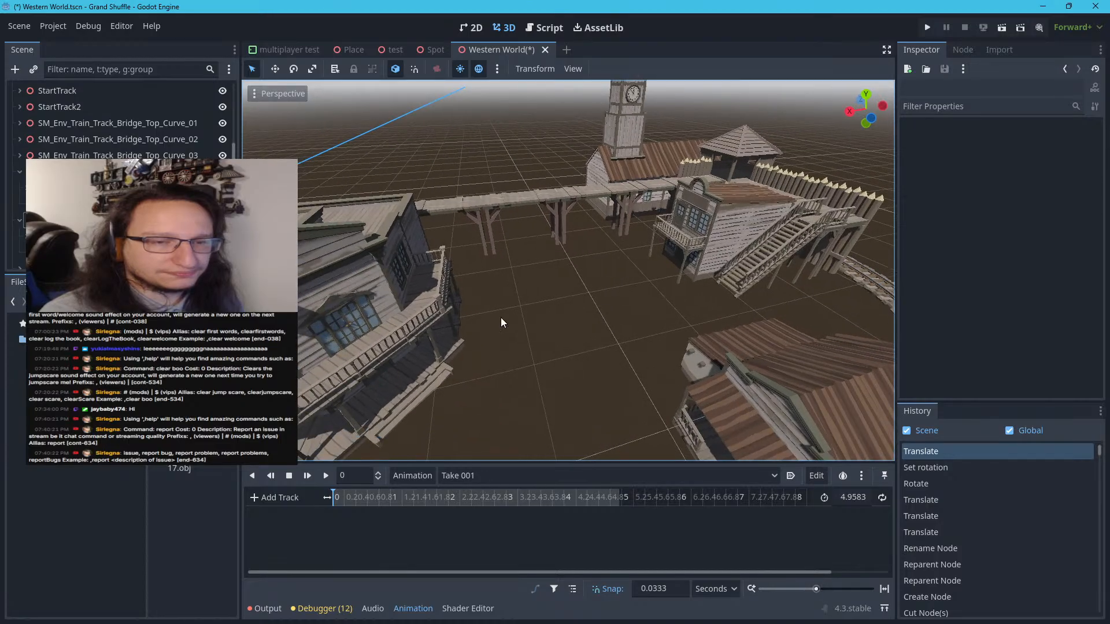
scroll(536, 287, "down", 6)
scroll(537, 286, "up", 4)
scroll(538, 289, "down", 1)
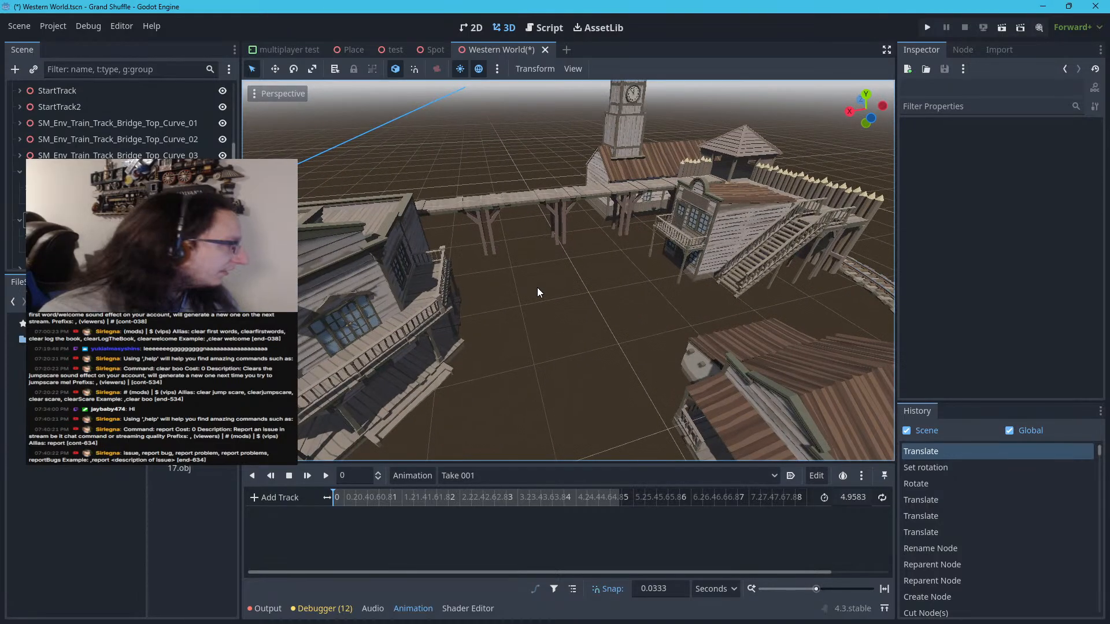
scroll(537, 289, "down", 3)
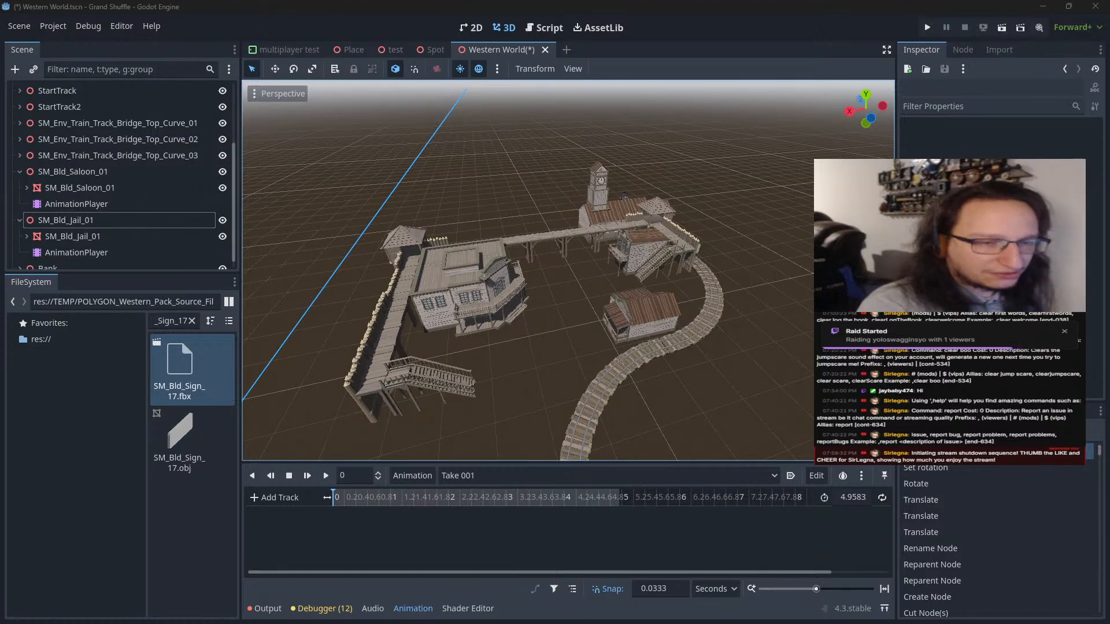
Review how the curved track leads from the scene origin to the fort, and check the building spacing up close
scroll(558, 400, "down", 5)
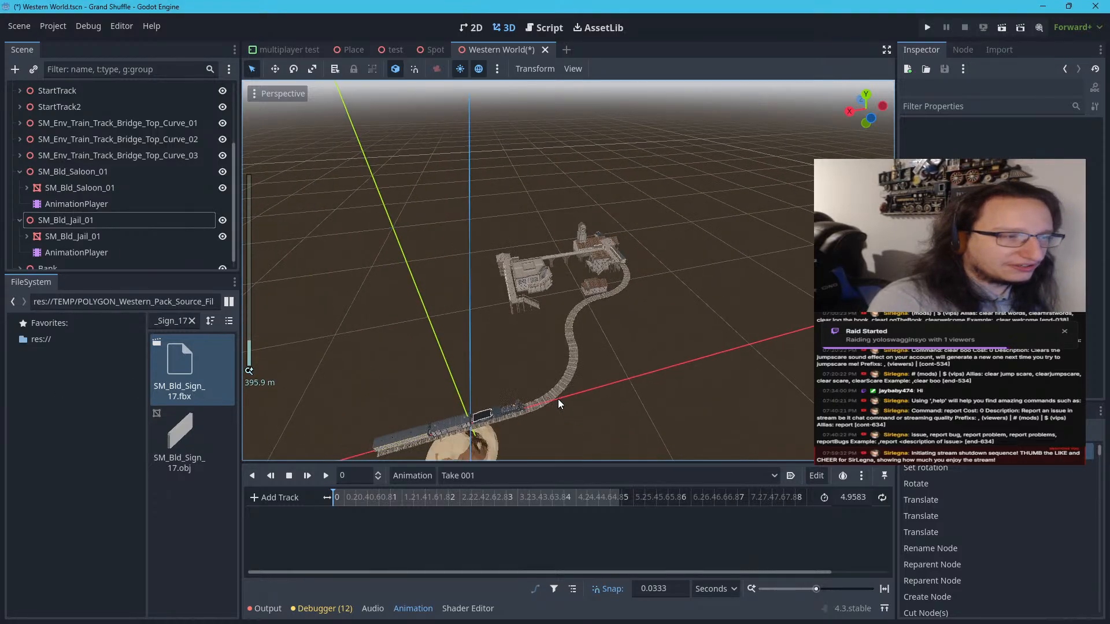
right_click_drag(555, 397, 507, 397)
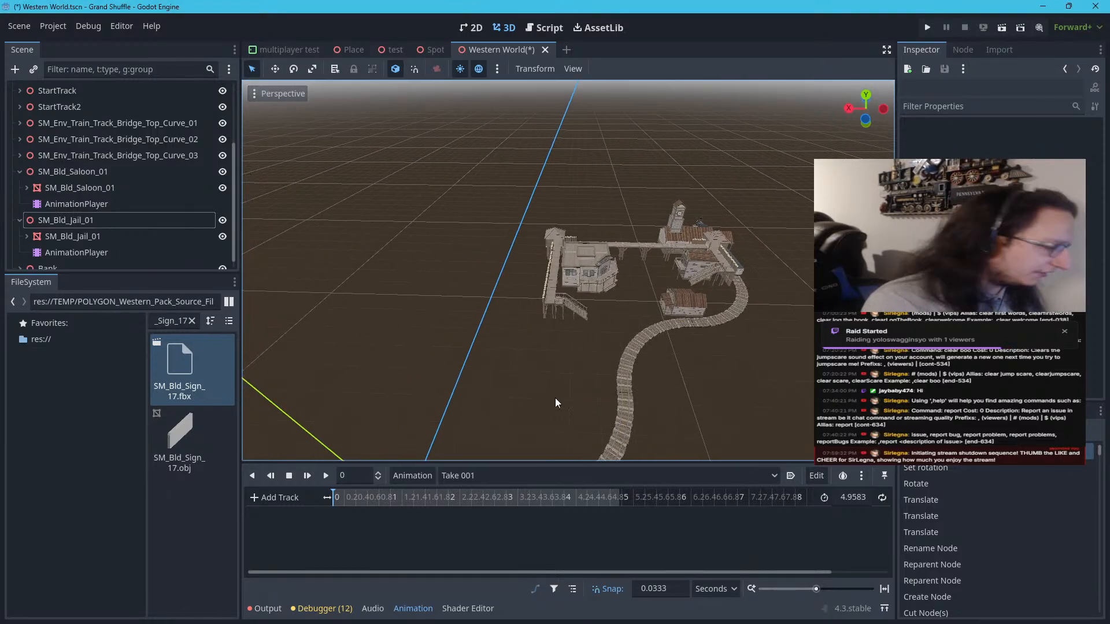
key("d")
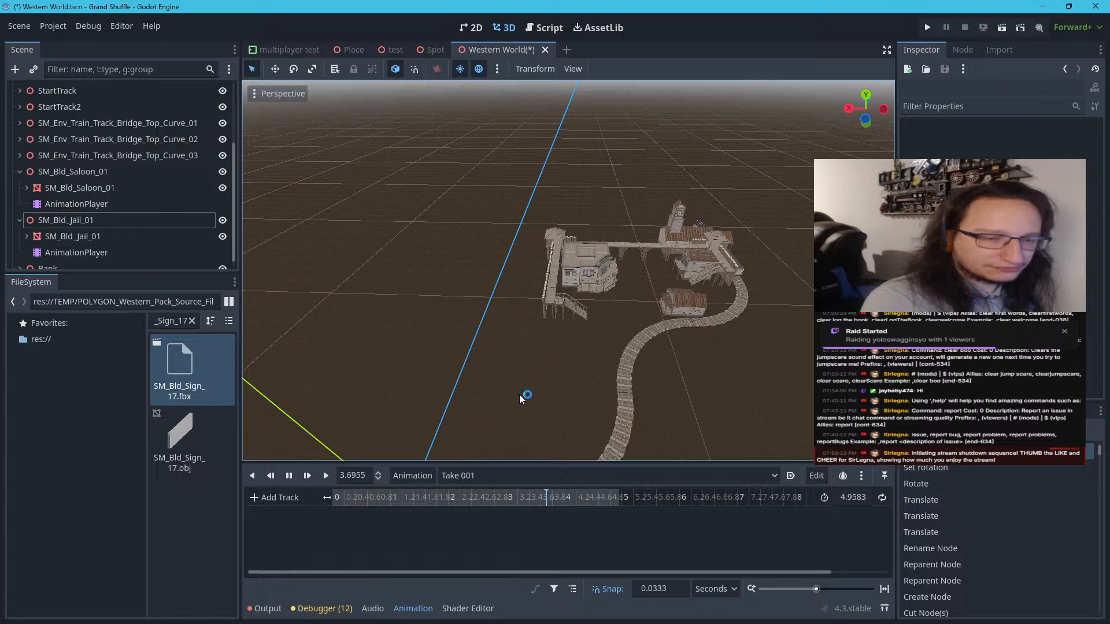
key("a")
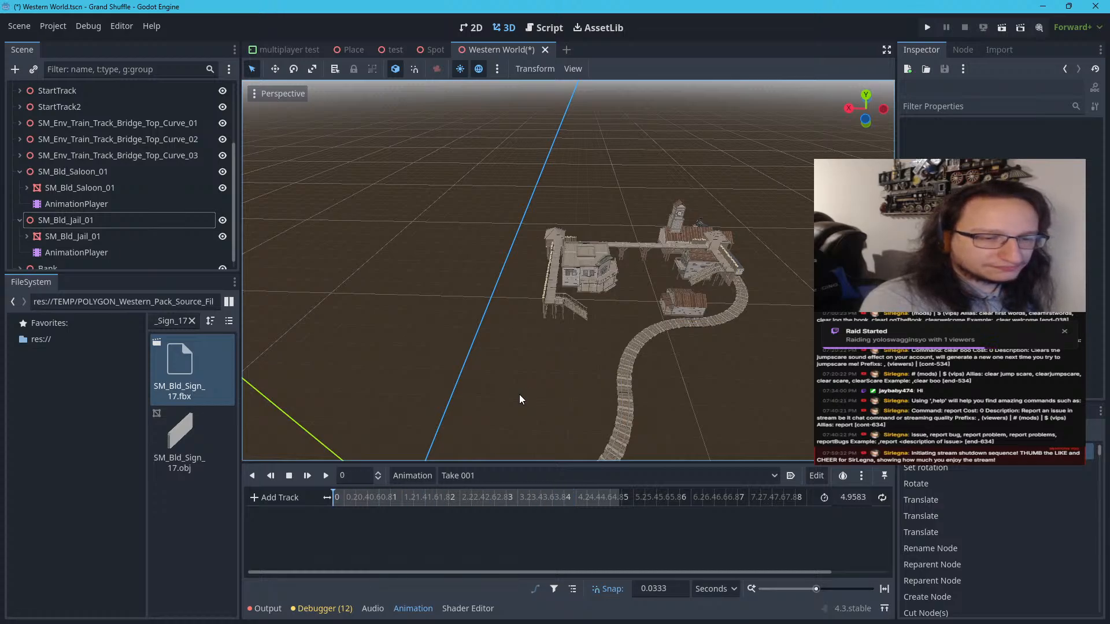
right_click_drag(519, 394, 516, 347)
key("w")
key("w")
key("a")
key("s")
key("d")
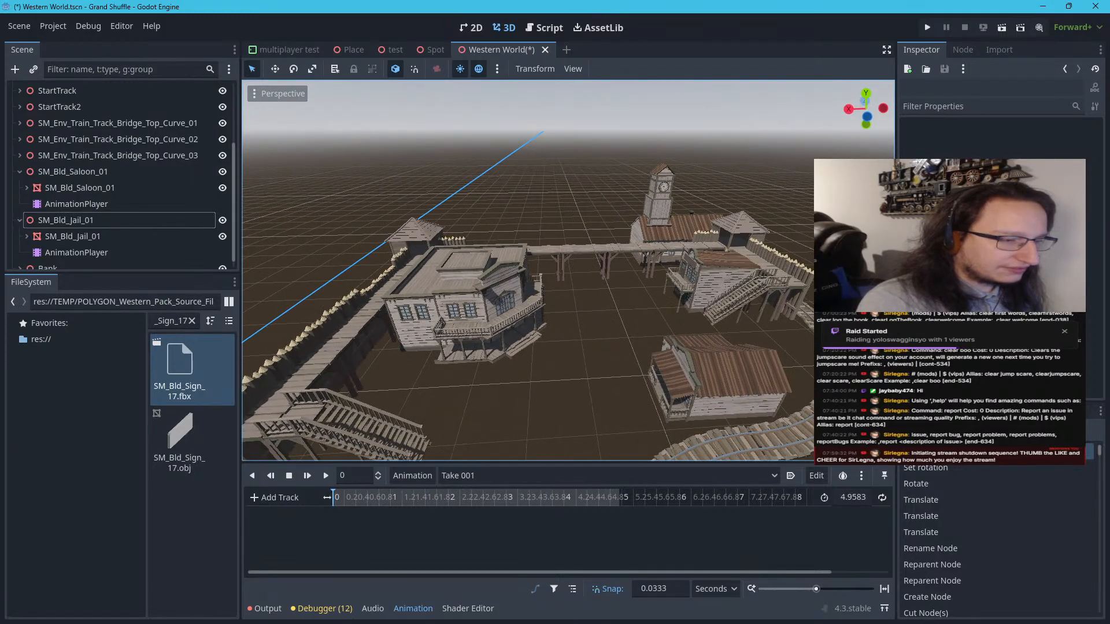